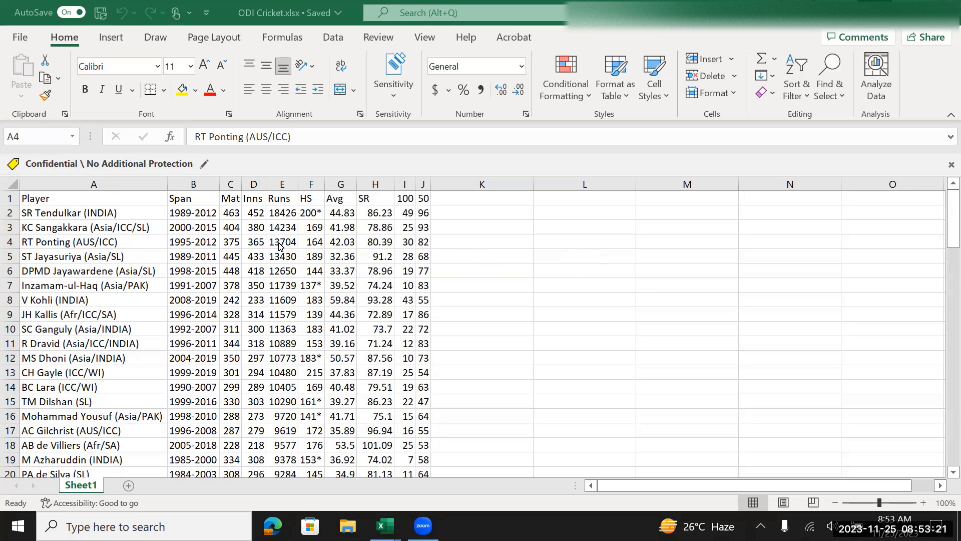
Step: Select the header cells A1:J1 in ODI Cricket.xlsx and switch to the Test Cricket.xlsx workbook
{"action": "left_click", "coordinate": [102, 196]}
{"action": "left_click_drag", "start_coordinate": [141, 199], "coordinate": [416, 199]}
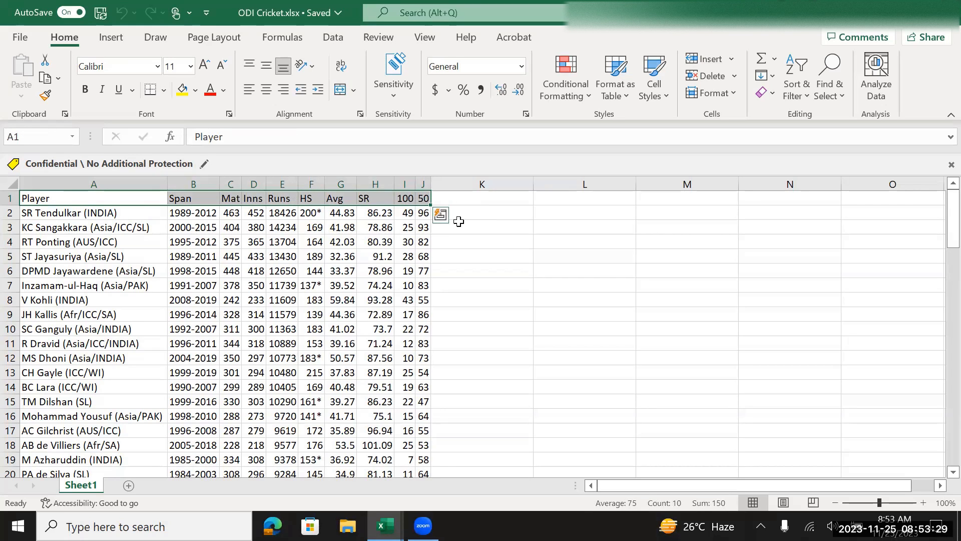
{"action": "key", "text": "ctrl+n"}
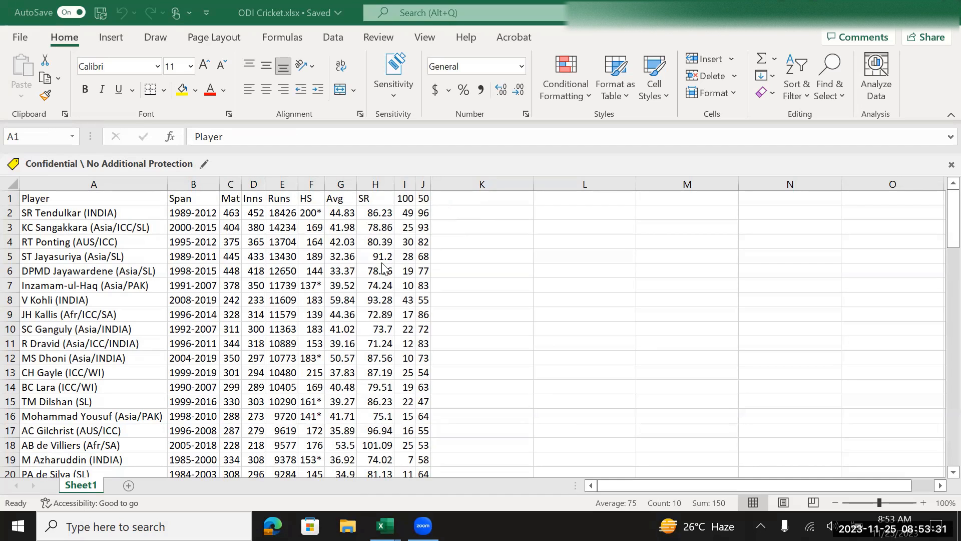
{"action": "key", "text": "alt+Tab"}
{"action": "key", "text": "alt+Tab"}
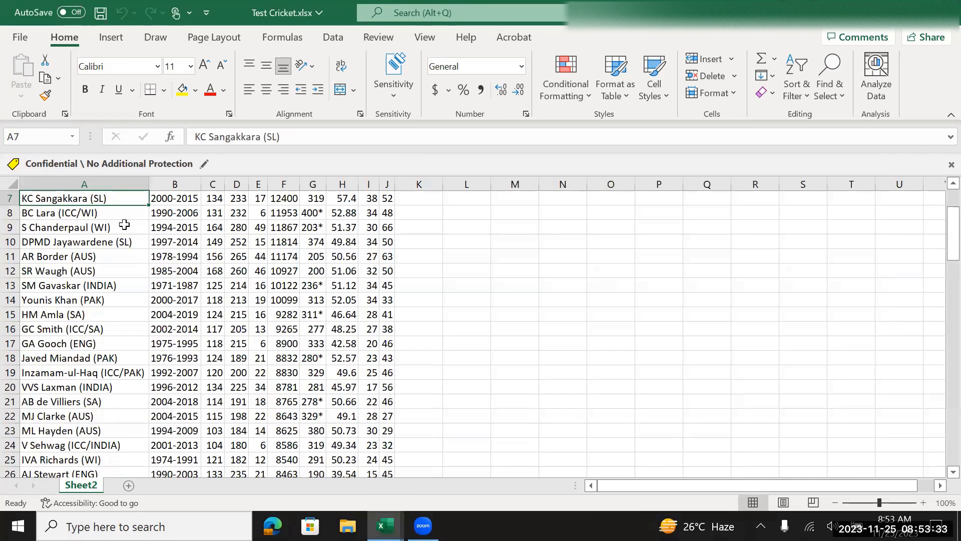
Step: Make the header cells A1:J1 of the Test Cricket sheet bold and fill them with yellow
{"action": "left_click_drag", "start_coordinate": [73, 196], "coordinate": [390, 203]}
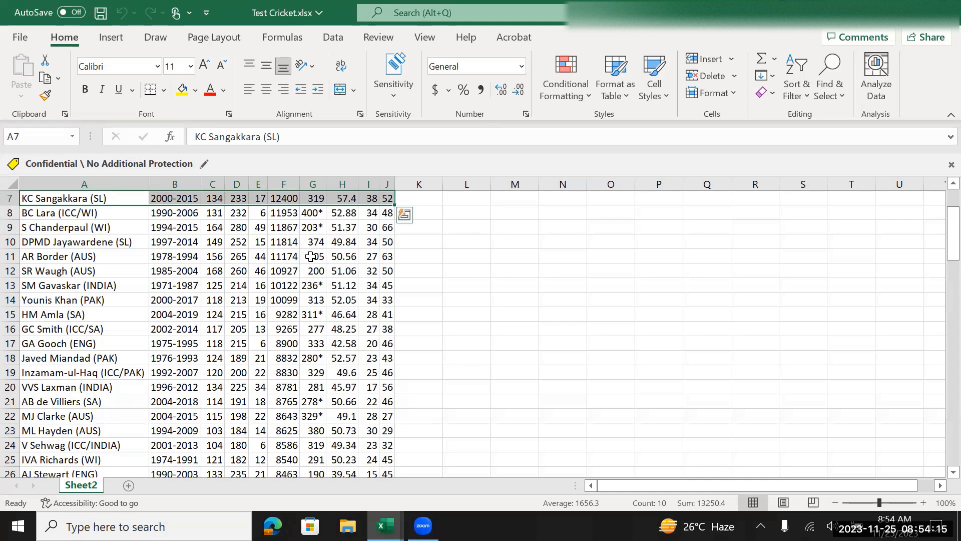
{"action": "scroll", "coordinate": [258, 266], "scroll_direction": "up", "scroll_amount": 2}
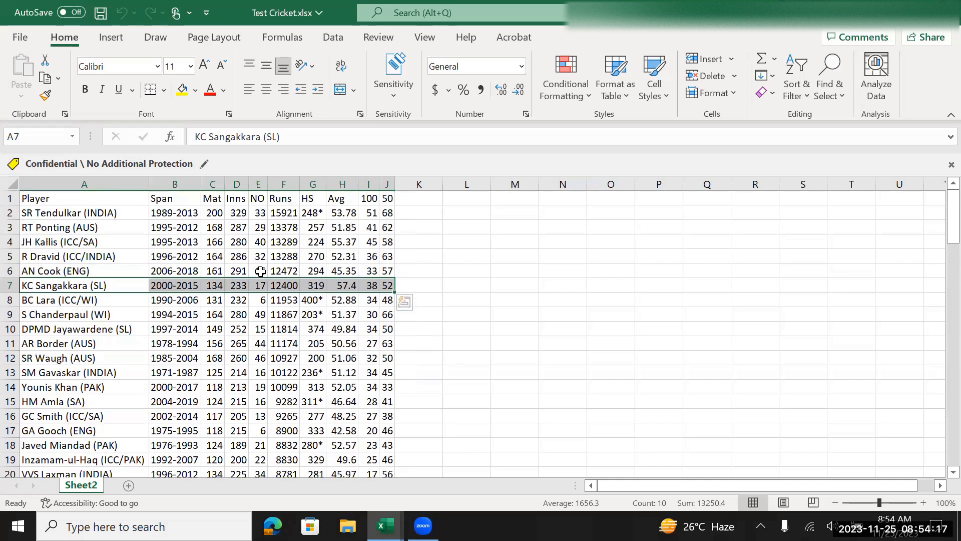
{"action": "left_click", "coordinate": [83, 202]}
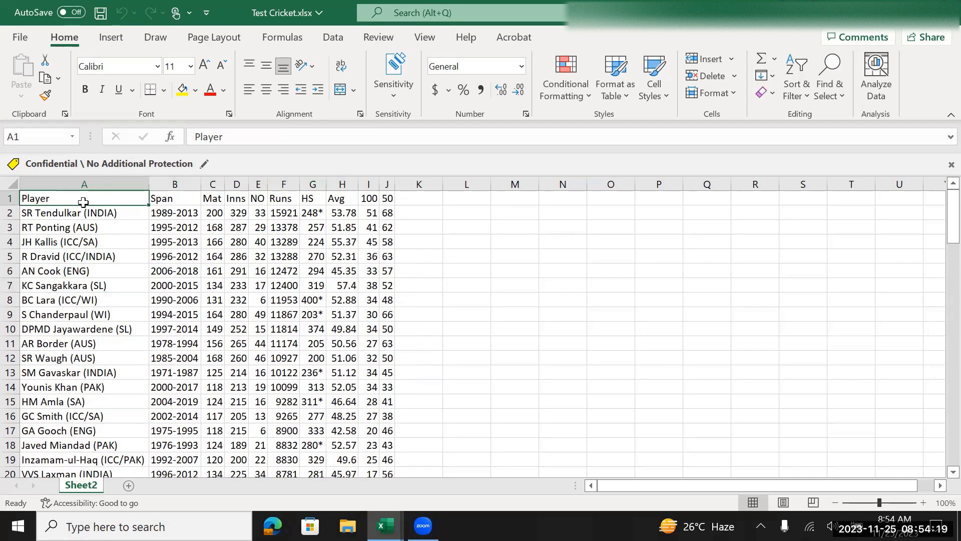
{"action": "key", "text": "ctrl+shift+Right"}
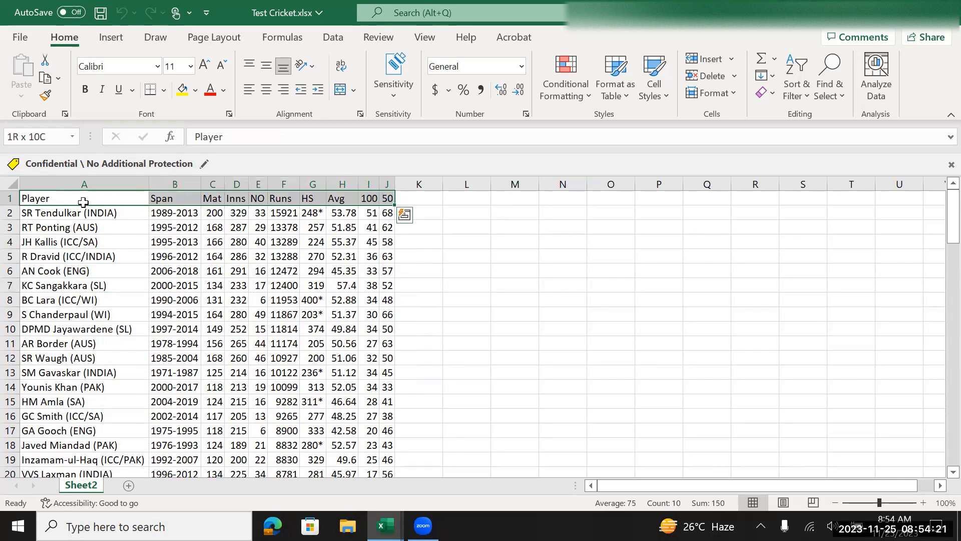
{"action": "key", "text": "ctrl+b"}
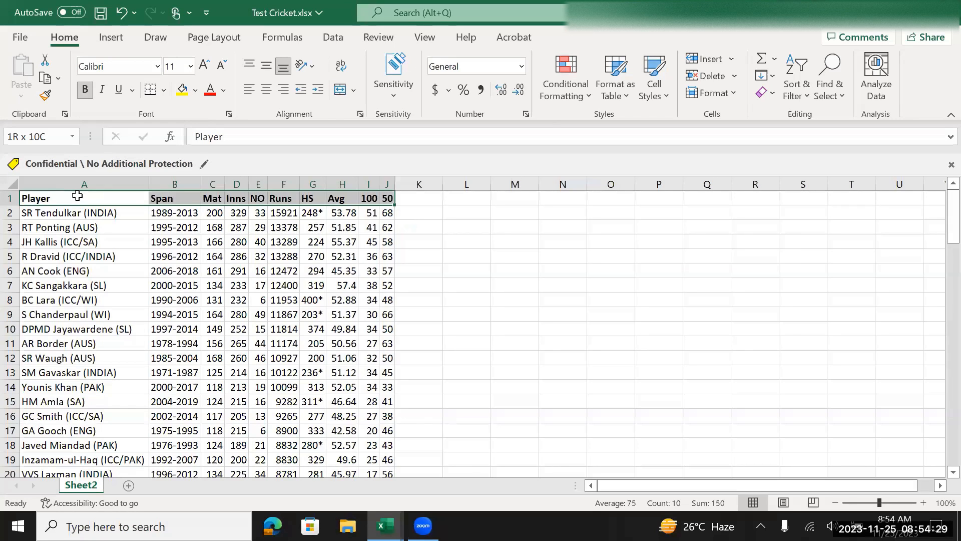
{"action": "left_click", "coordinate": [182, 90]}
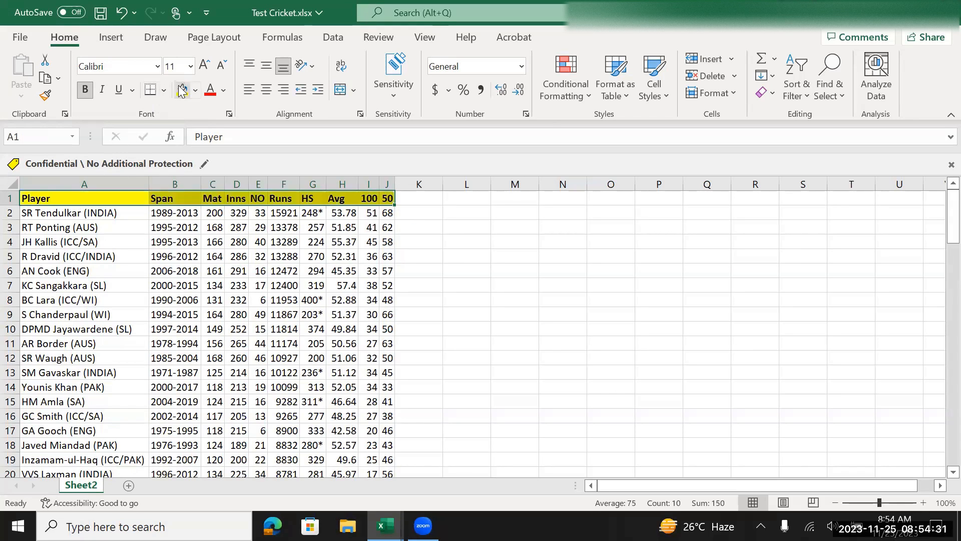
{"action": "left_click", "coordinate": [92, 200]}
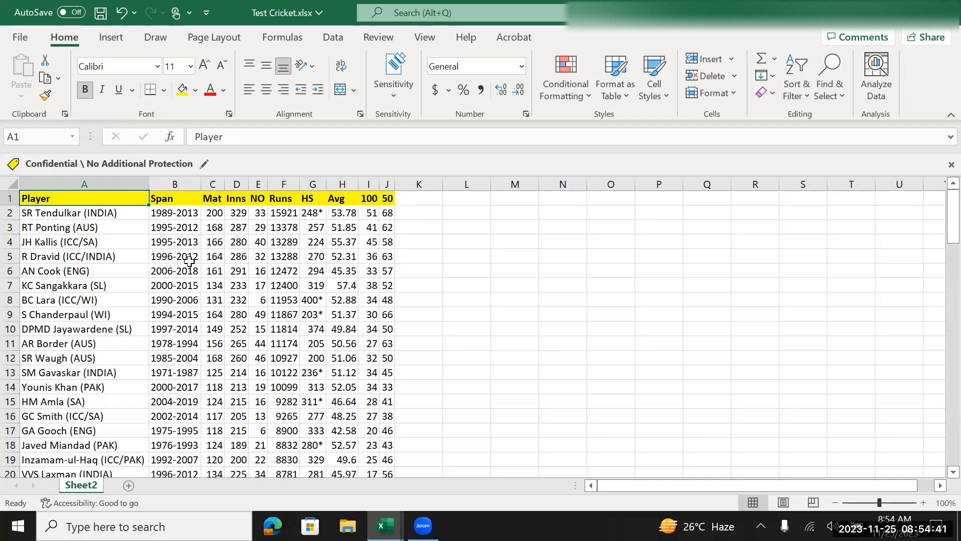
Step: Freeze the top row so the yellow header row stays visible throughout the player list
{"action": "scroll", "coordinate": [189, 261], "scroll_direction": "down", "scroll_amount": 6}
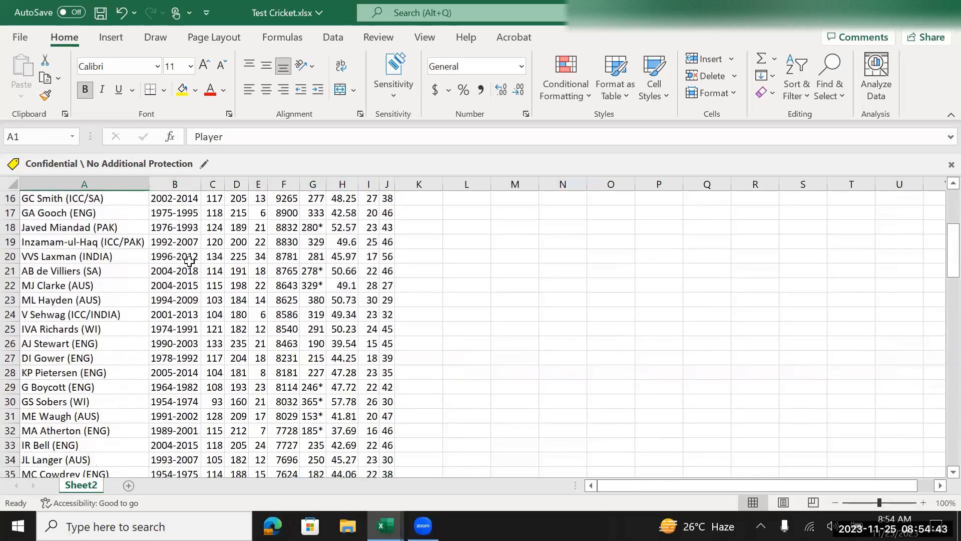
{"action": "scroll", "coordinate": [189, 261], "scroll_direction": "down", "scroll_amount": 11}
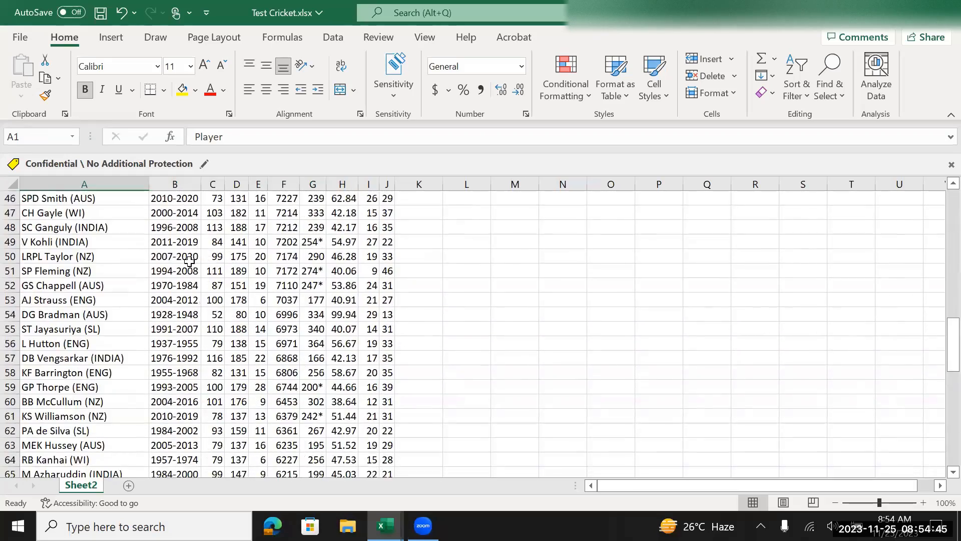
{"action": "scroll", "coordinate": [189, 261], "scroll_direction": "down", "scroll_amount": 8}
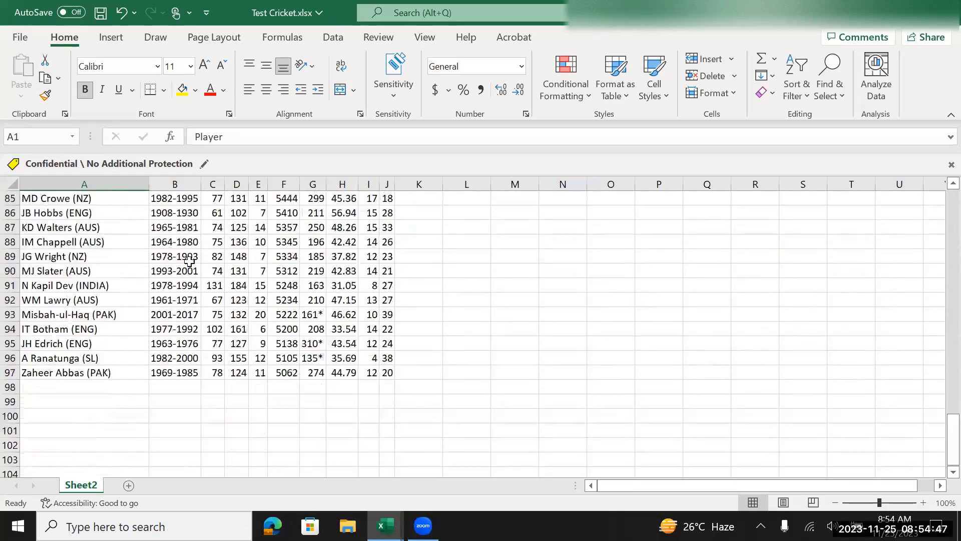
{"action": "scroll", "coordinate": [189, 260], "scroll_direction": "up", "scroll_amount": 20}
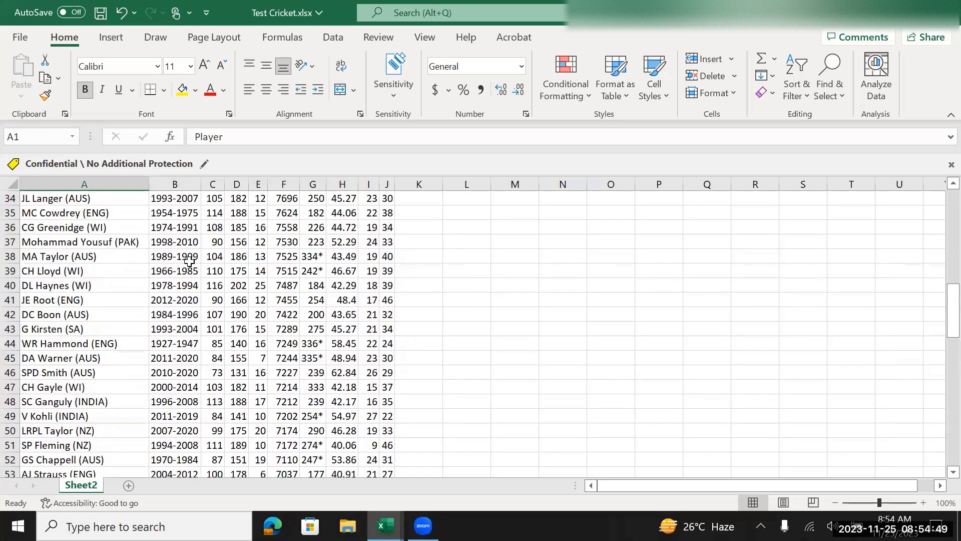
{"action": "scroll", "coordinate": [190, 260], "scroll_direction": "up", "scroll_amount": 2}
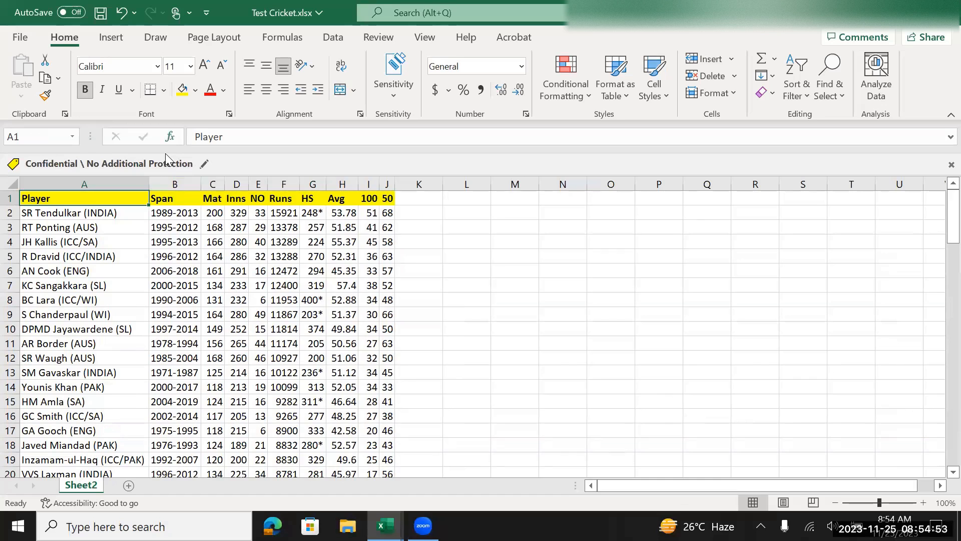
{"action": "left_click", "coordinate": [424, 40]}
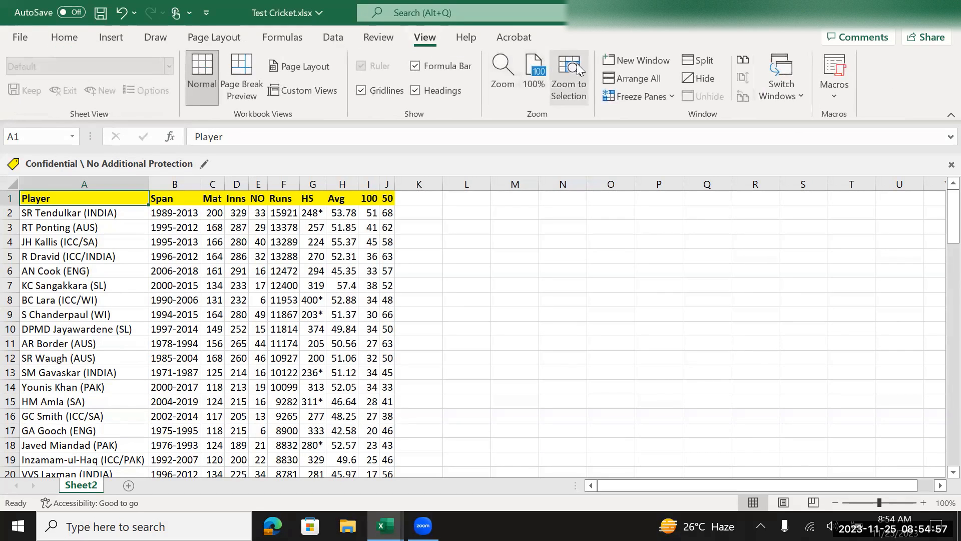
{"action": "left_click", "coordinate": [630, 96]}
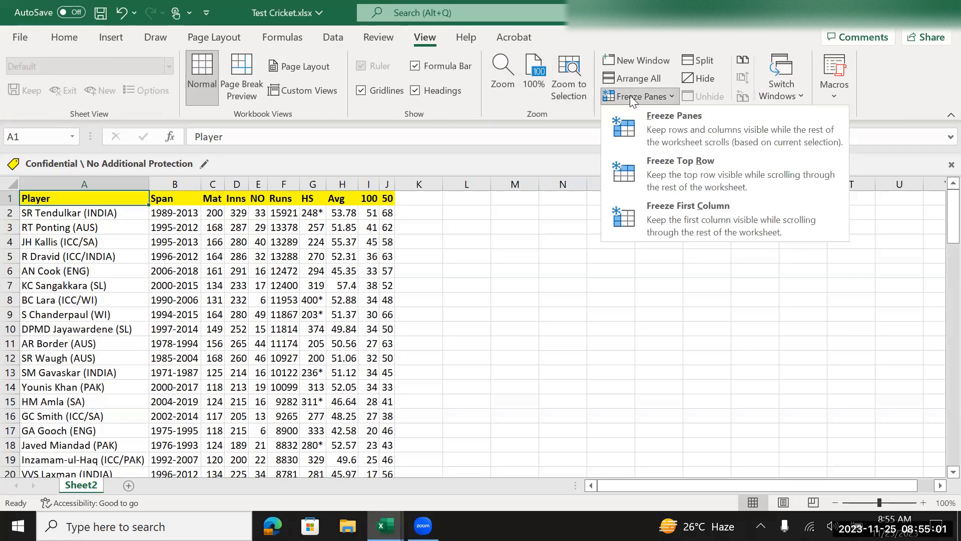
{"action": "left_click", "coordinate": [663, 170]}
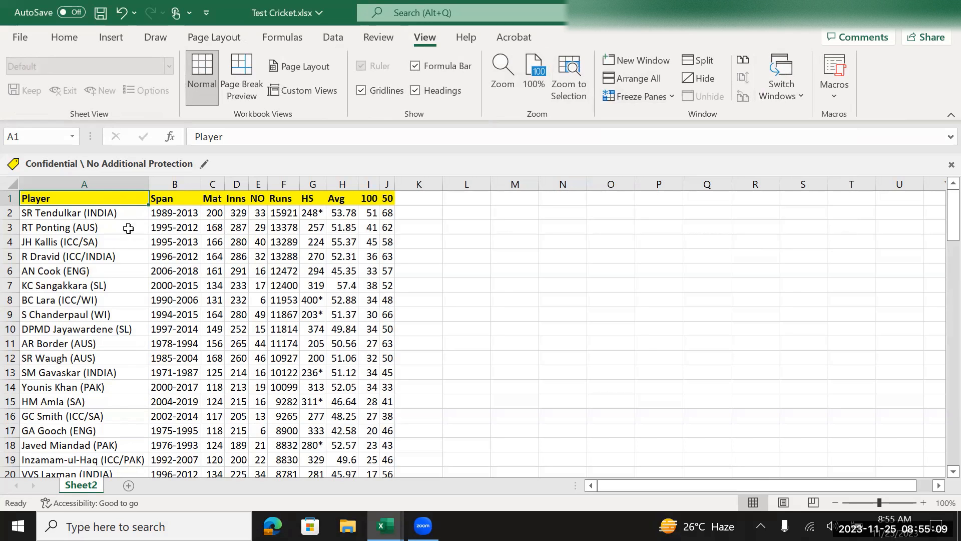
{"action": "scroll", "coordinate": [129, 233], "scroll_direction": "down", "scroll_amount": 12}
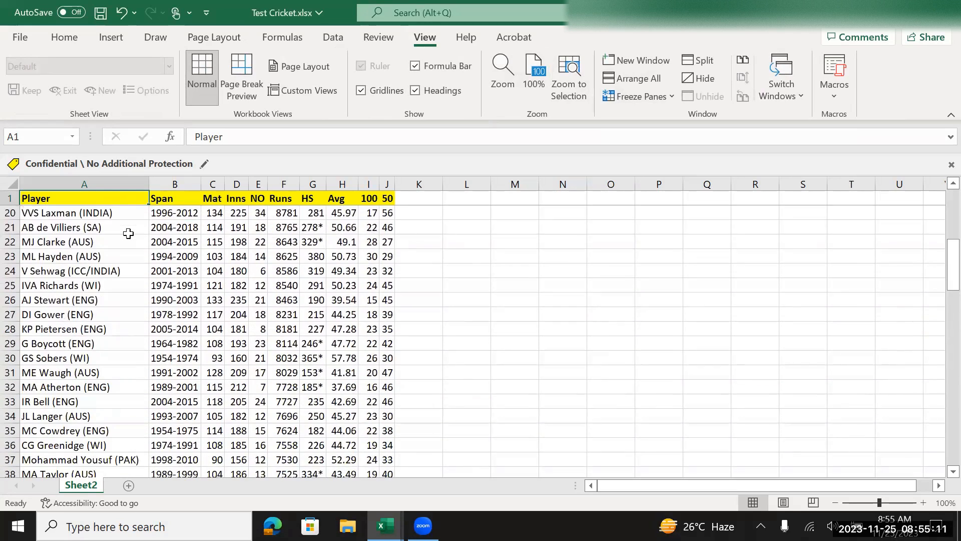
{"action": "scroll", "coordinate": [129, 234], "scroll_direction": "down", "scroll_amount": 16}
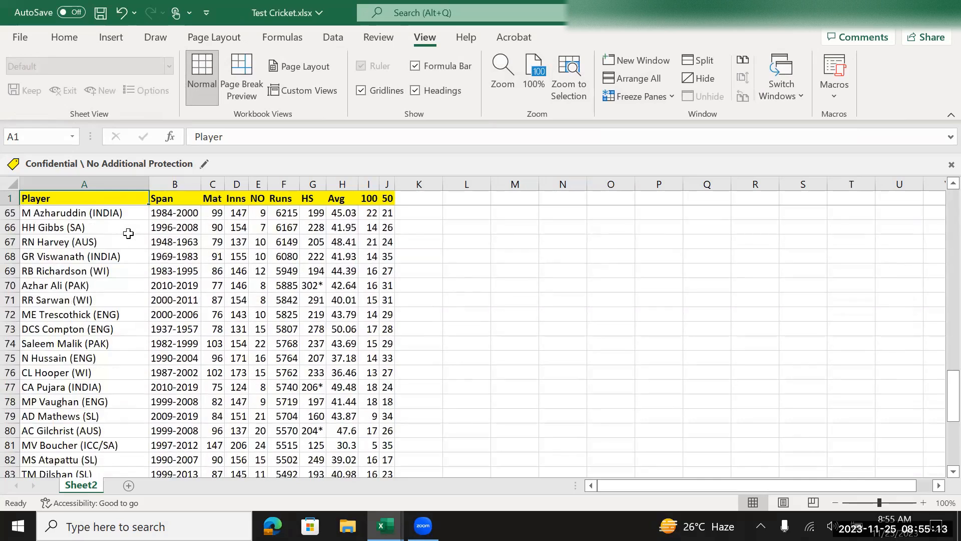
{"action": "scroll", "coordinate": [129, 233], "scroll_direction": "down", "scroll_amount": 3}
{"action": "scroll", "coordinate": [129, 233], "scroll_direction": "up", "scroll_amount": 16}
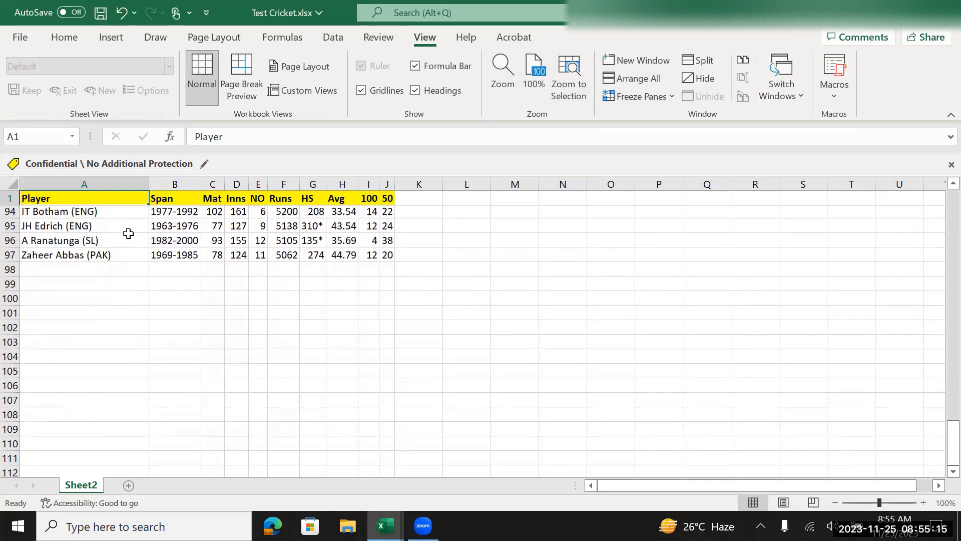
{"action": "scroll", "coordinate": [128, 233], "scroll_direction": "up", "scroll_amount": 15}
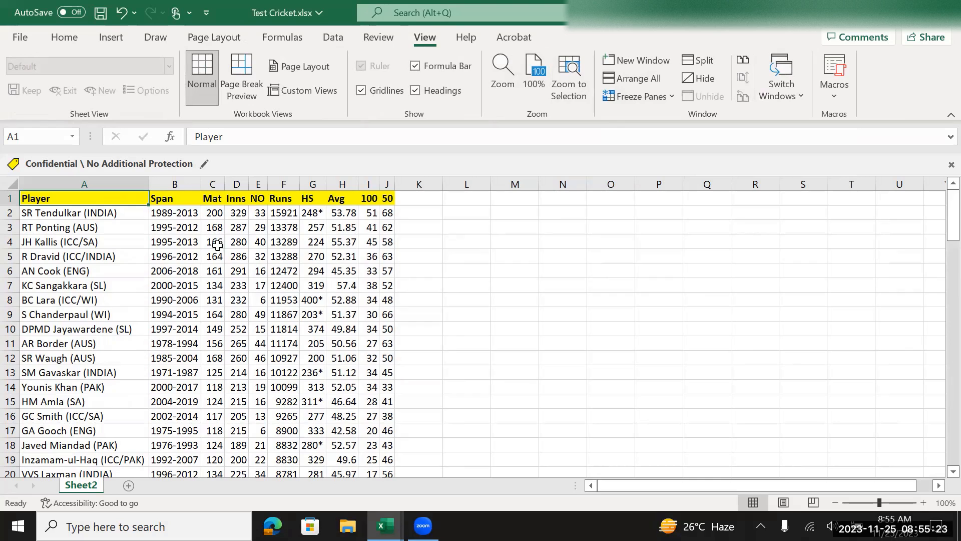
Step: Unfreeze the top row and freeze panes at cell C7, locking rows 1 to 6 and columns A and B
{"action": "left_click", "coordinate": [230, 242]}
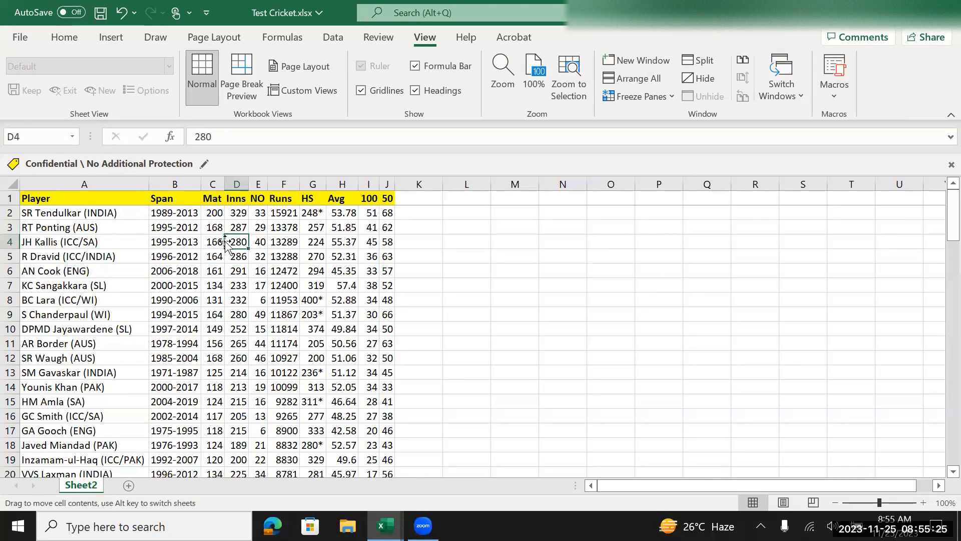
{"action": "left_click", "coordinate": [217, 241]}
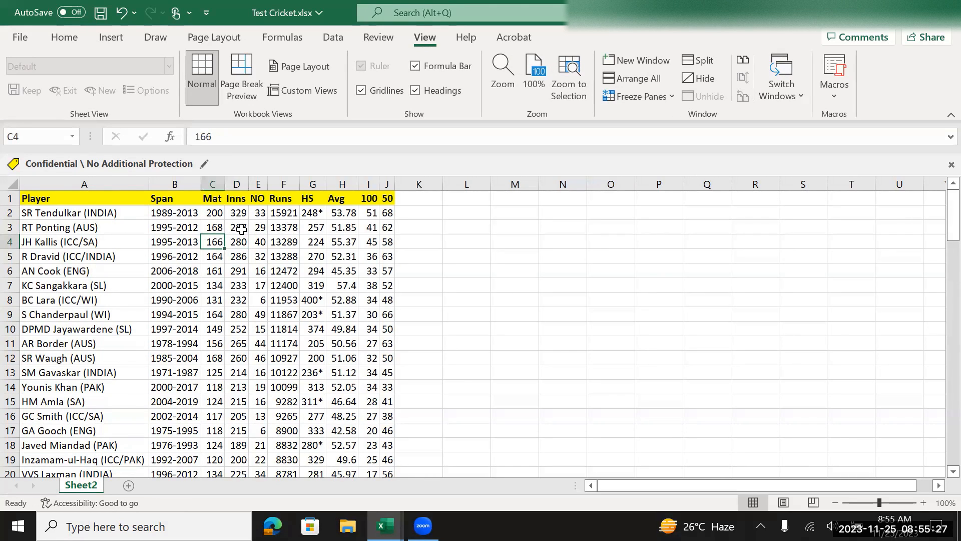
{"action": "left_click", "coordinate": [239, 229]}
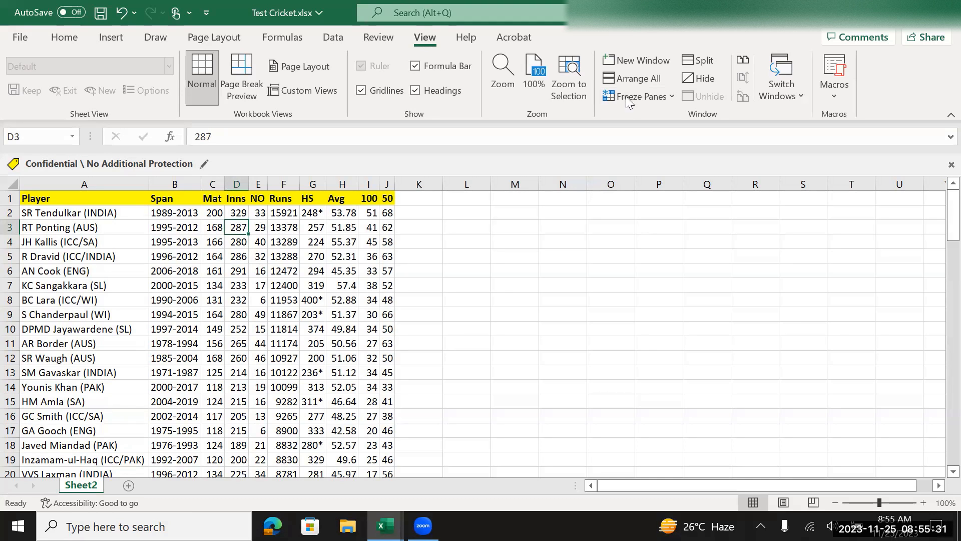
{"action": "left_click", "coordinate": [285, 284]}
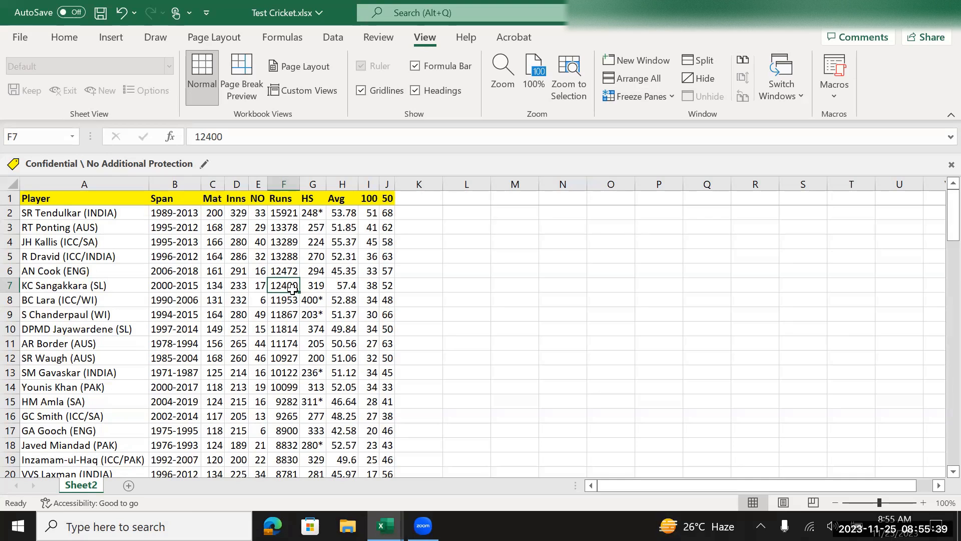
{"action": "left_click", "coordinate": [218, 286]}
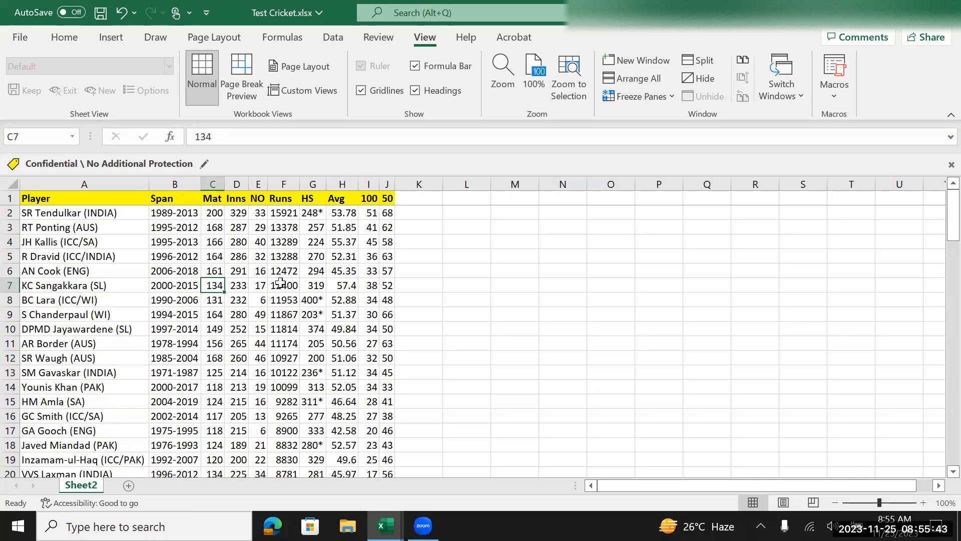
{"action": "left_click", "coordinate": [650, 96]}
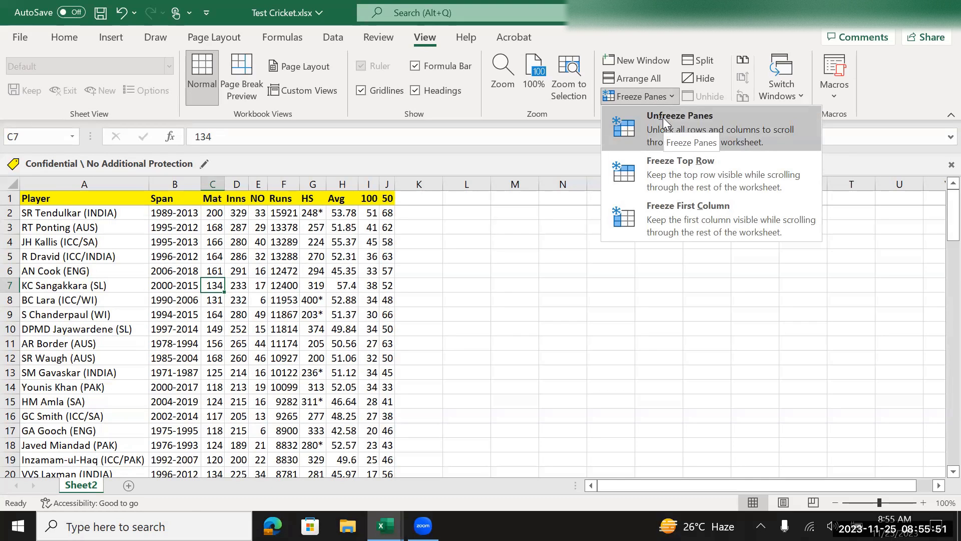
{"action": "left_click", "coordinate": [662, 117]}
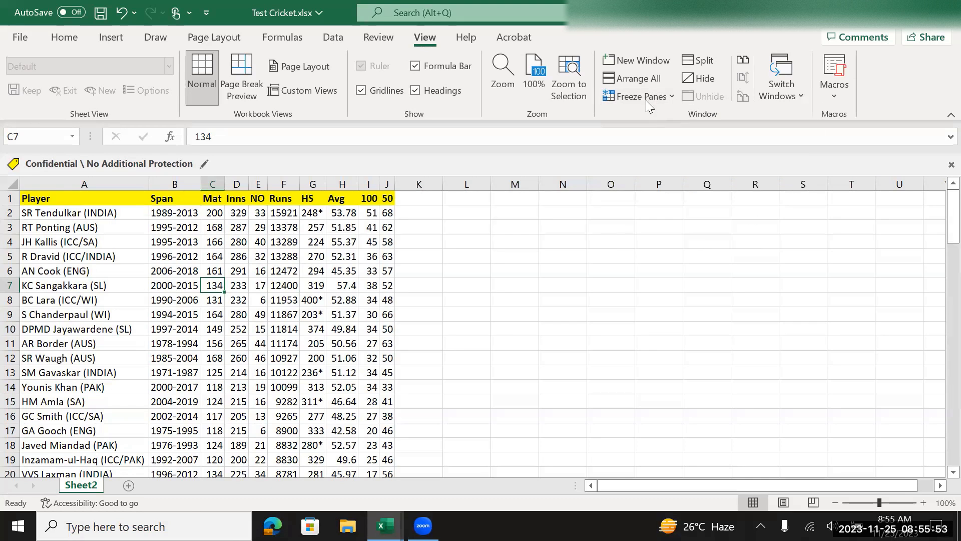
{"action": "left_click", "coordinate": [645, 99]}
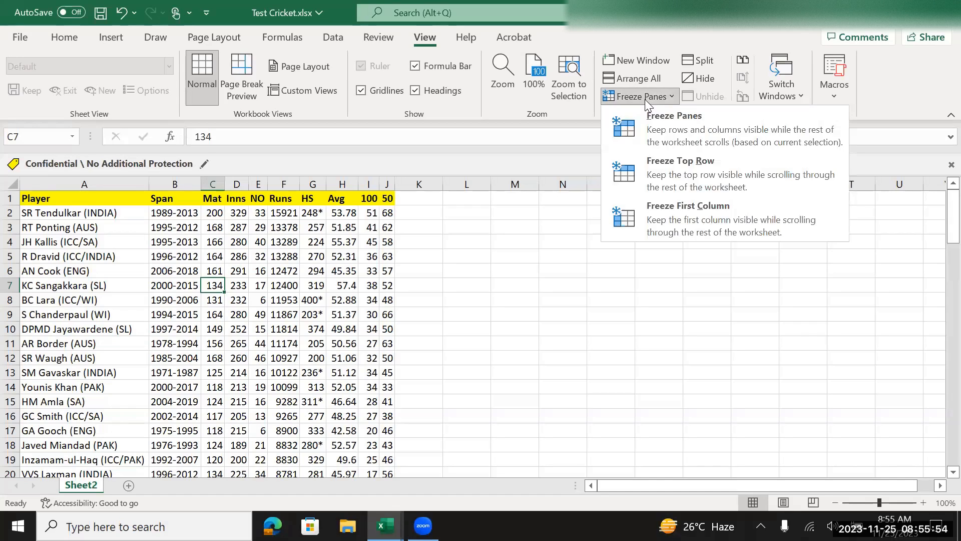
{"action": "left_click", "coordinate": [673, 123]}
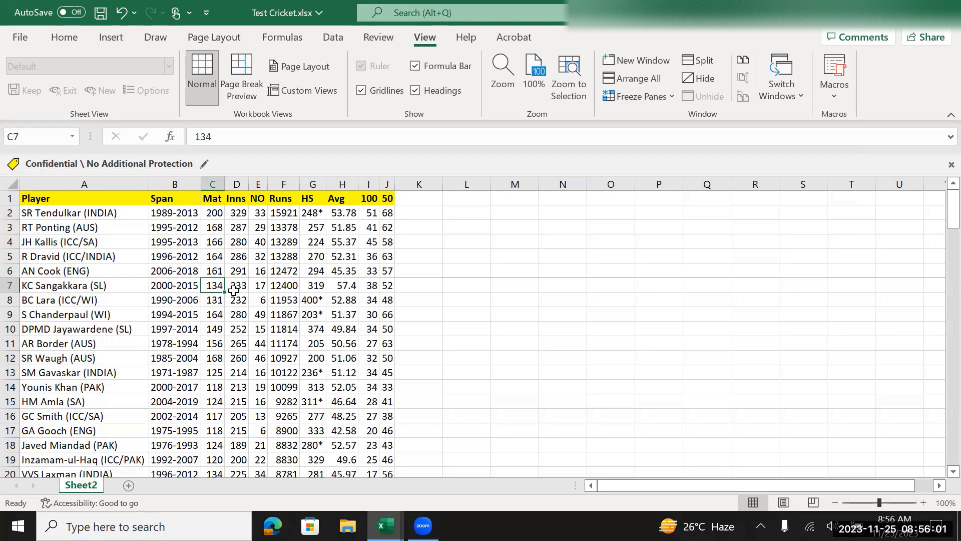
Step: Examine where the freeze lines sit around cell C7 and how the locked rows behave throughout the player list
{"action": "left_click", "coordinate": [257, 296]}
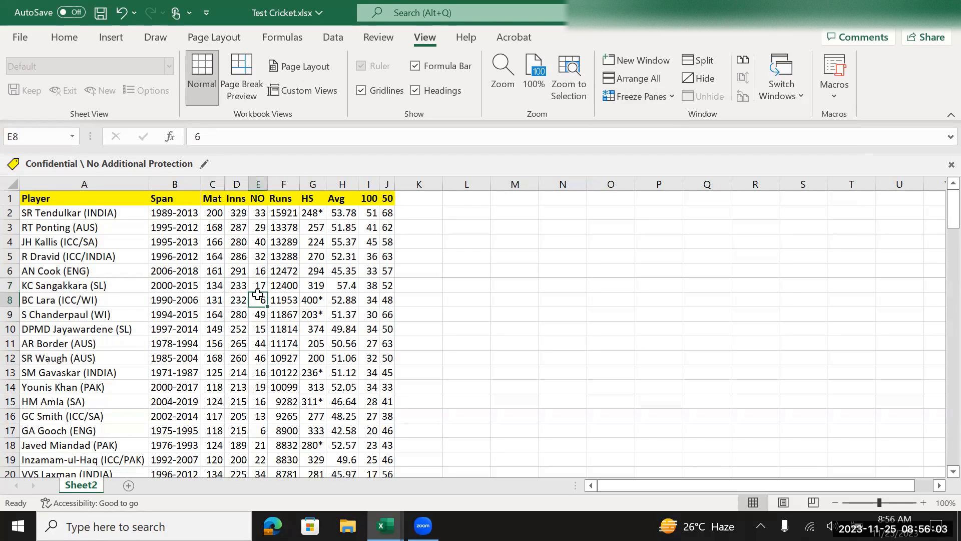
{"action": "left_click", "coordinate": [212, 284]}
{"action": "left_click", "coordinate": [187, 282]}
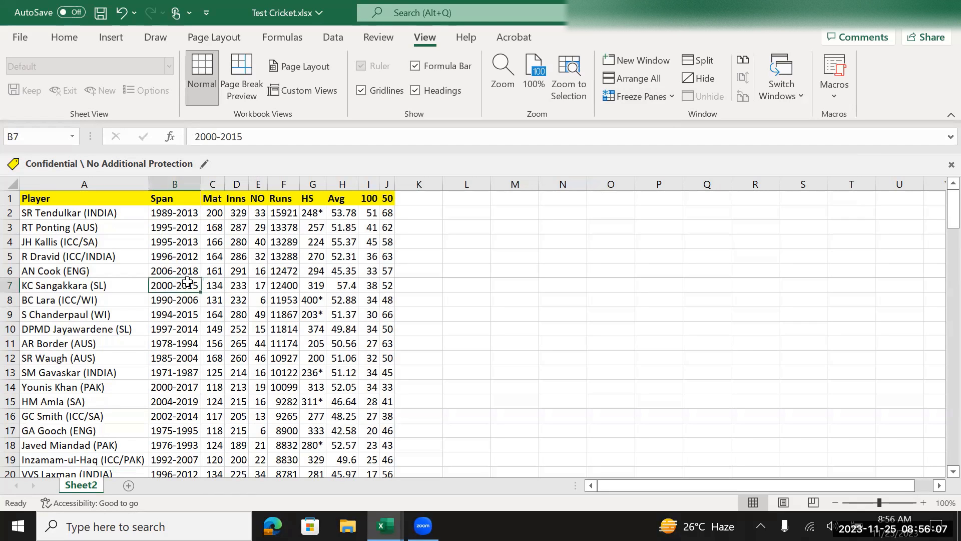
{"action": "left_click", "coordinate": [212, 285]}
{"action": "scroll", "coordinate": [222, 299], "scroll_direction": "down", "scroll_amount": 3}
{"action": "scroll", "coordinate": [221, 299], "scroll_direction": "down", "scroll_amount": 20}
{"action": "scroll", "coordinate": [222, 299], "scroll_direction": "down", "scroll_amount": 2}
{"action": "scroll", "coordinate": [222, 299], "scroll_direction": "up", "scroll_amount": 20}
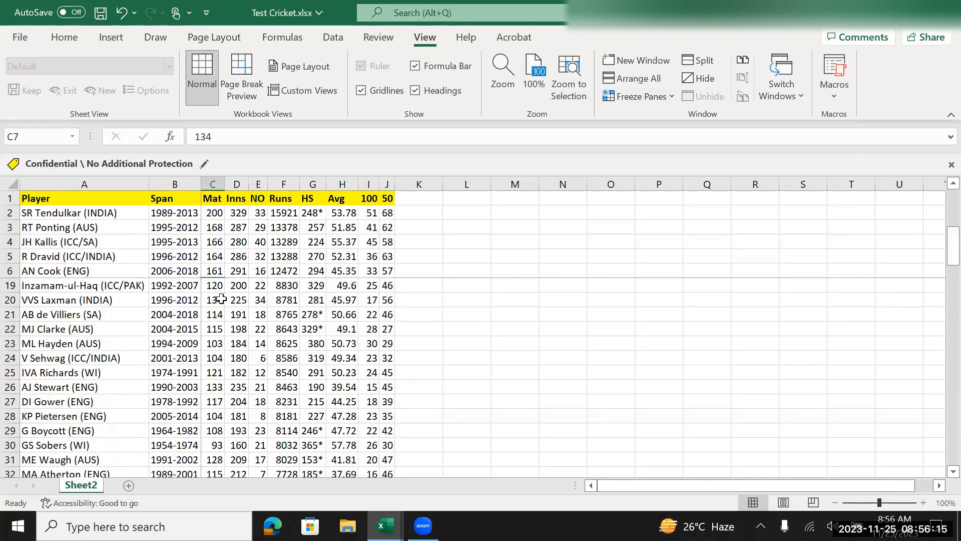
{"action": "scroll", "coordinate": [222, 298], "scroll_direction": "up", "scroll_amount": 4}
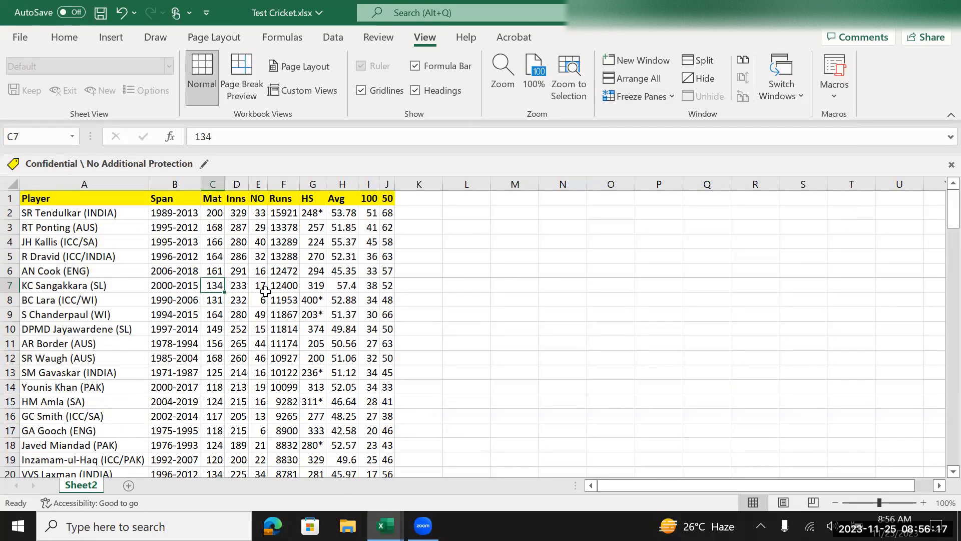
Step: Examine how the locked columns A and B behave across the sheet's width along row 7
{"action": "key", "text": "Right"}
{"action": "key", "text": "Right"}
{"action": "key", "text": "Right"}
{"action": "key", "text": "Right"}
{"action": "key", "text": "Right"}
{"action": "key", "text": "Right"}
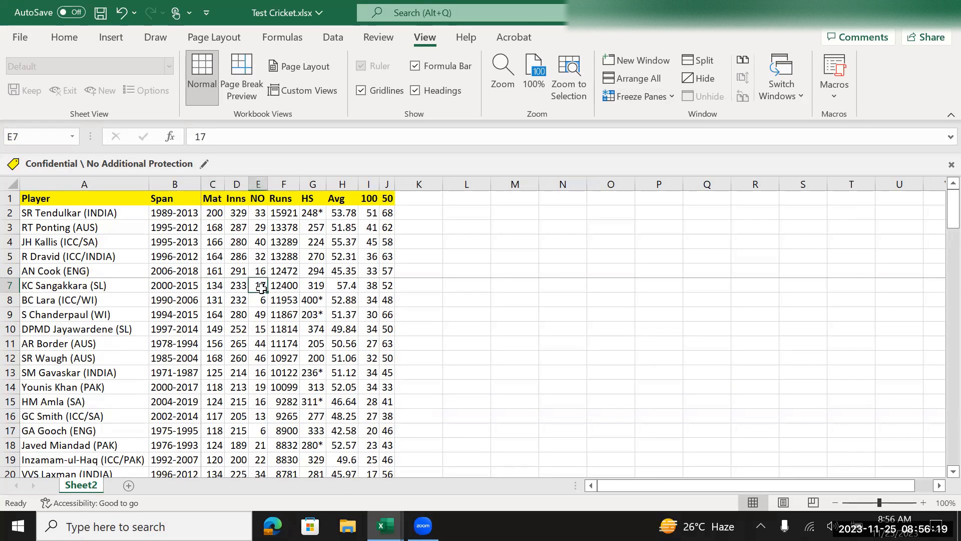
{"action": "key", "text": "Right"}
{"action": "key", "text": "Right"}
{"action": "key", "text": "Right"}
{"action": "key", "text": "Right"}
{"action": "key", "text": "Right"}
{"action": "key", "text": "Right"}
{"action": "key", "text": "Right"}
{"action": "key", "text": "Right"}
{"action": "key", "text": "Right"}
{"action": "key", "text": "Right"}
{"action": "key", "text": "Right"}
{"action": "key", "text": "Right"}
{"action": "key", "text": "Right"}
{"action": "key", "text": "Right"}
{"action": "key", "text": "Right"}
{"action": "key", "text": "Right"}
{"action": "key", "text": "Right"}
{"action": "key", "text": "Right"}
{"action": "key", "text": "Right"}
{"action": "key", "text": "Right"}
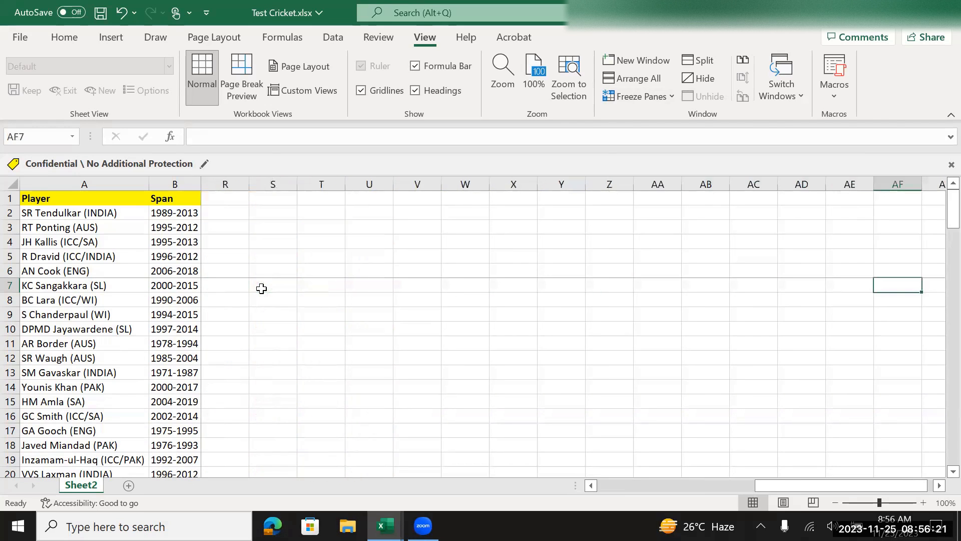
{"action": "key", "text": "Left"}
{"action": "key", "text": "Left"}
{"action": "key", "text": "Left"}
{"action": "key", "text": "Left"}
{"action": "key", "text": "Left"}
{"action": "key", "text": "Left"}
{"action": "key", "text": "Left"}
{"action": "key", "text": "Left"}
{"action": "key", "text": "Left"}
{"action": "key", "text": "Left"}
{"action": "key", "text": "Left"}
{"action": "key", "text": "Left"}
{"action": "key", "text": "Left"}
{"action": "key", "text": "Left"}
{"action": "key", "text": "Left"}
{"action": "key", "text": "Left"}
{"action": "key", "text": "Left"}
{"action": "key", "text": "Left"}
{"action": "key", "text": "Left"}
{"action": "key", "text": "Left"}
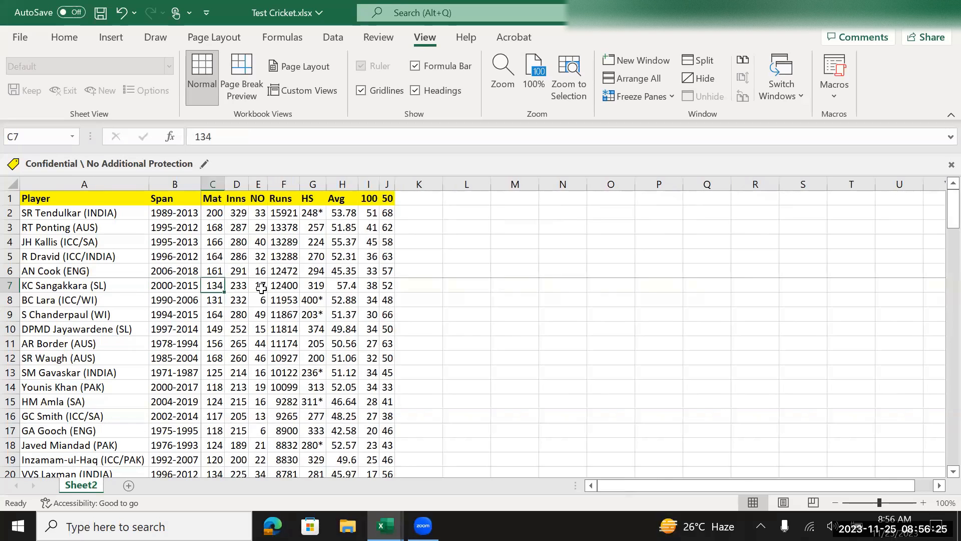
Step: Unfreeze the panes in the Test Cricket sheet, freeze only the top row, and check the header throughout the player list
{"action": "left_click", "coordinate": [650, 99]}
{"action": "left_click", "coordinate": [655, 114]}
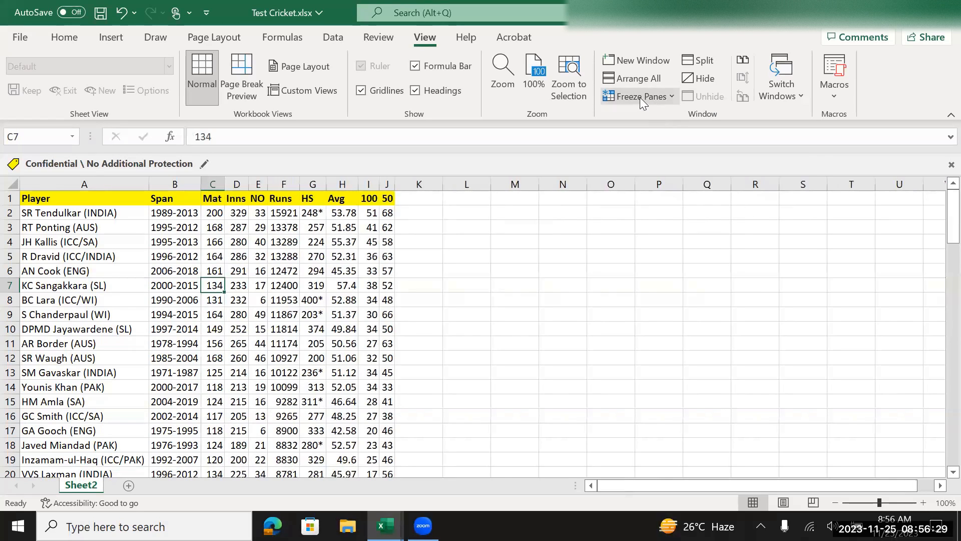
{"action": "left_click", "coordinate": [640, 97]}
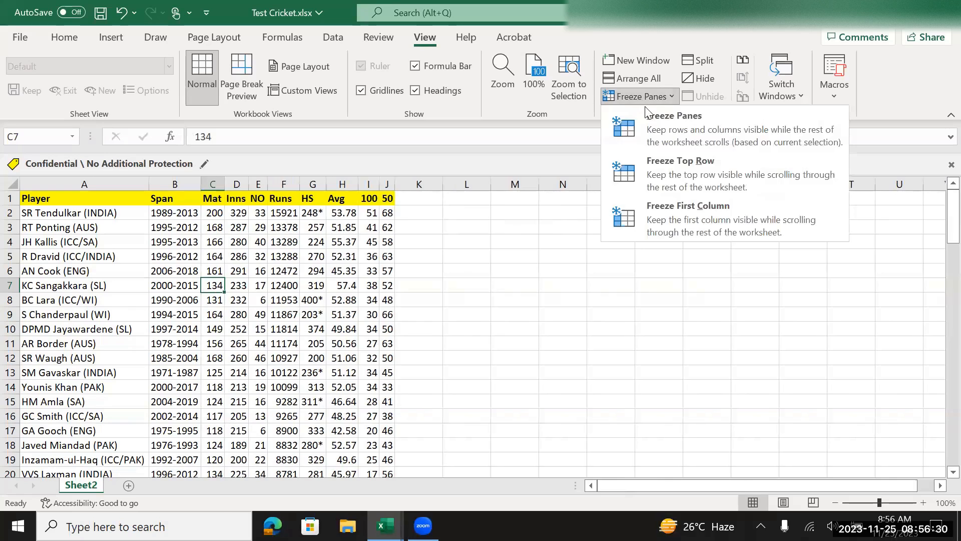
{"action": "left_click", "coordinate": [665, 163]}
{"action": "scroll", "coordinate": [116, 220], "scroll_direction": "down", "scroll_amount": 8}
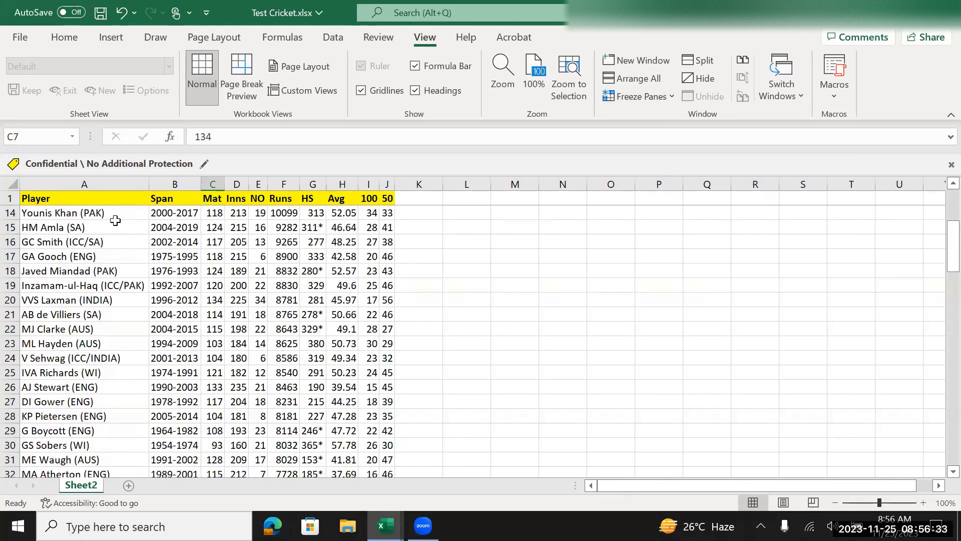
{"action": "scroll", "coordinate": [115, 220], "scroll_direction": "down", "scroll_amount": 20}
{"action": "scroll", "coordinate": [115, 220], "scroll_direction": "up", "scroll_amount": 4}
{"action": "scroll", "coordinate": [115, 220], "scroll_direction": "up", "scroll_amount": 20}
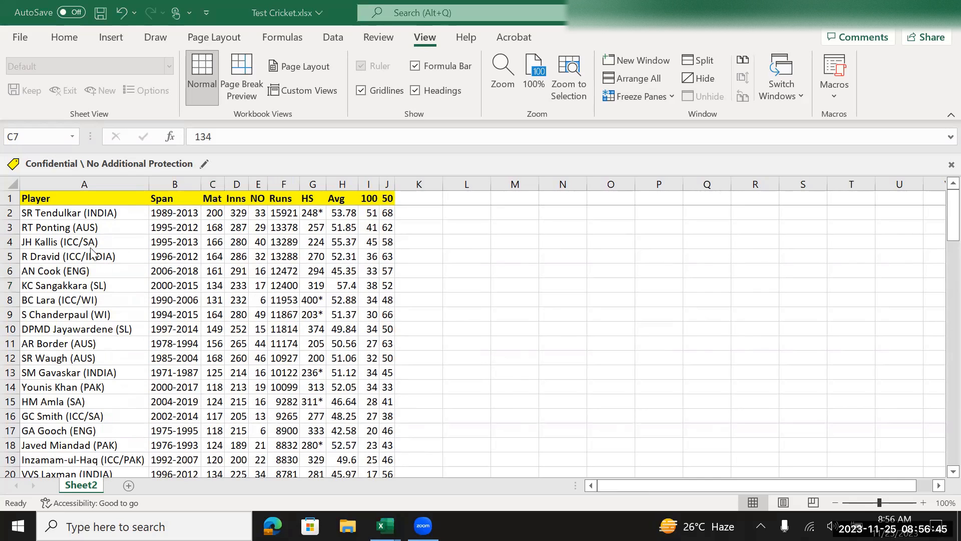
Step: Switch to the ODI Cricket workbook and compare its header row with the one in the Test Cricket workbook
{"action": "key", "text": "alt+Tab"}
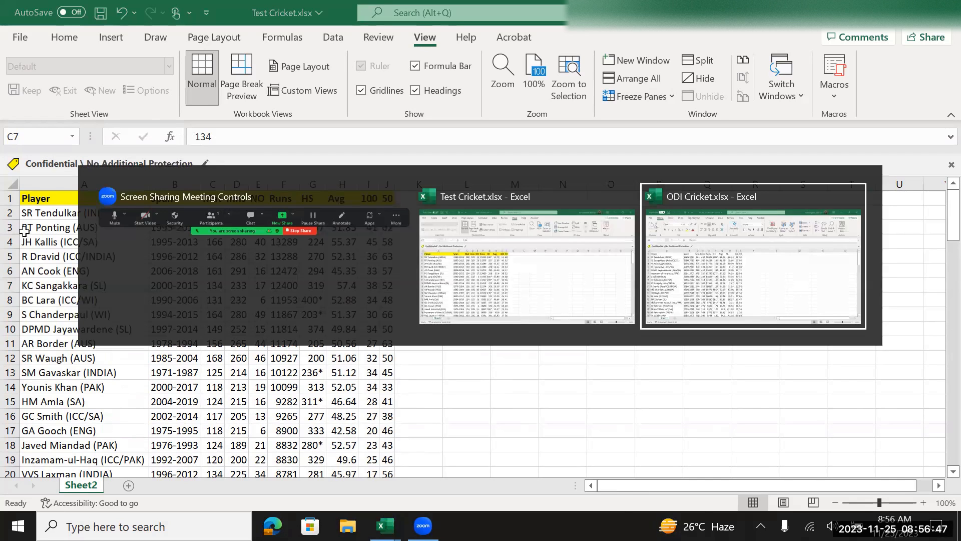
{"action": "left_click", "coordinate": [42, 198]}
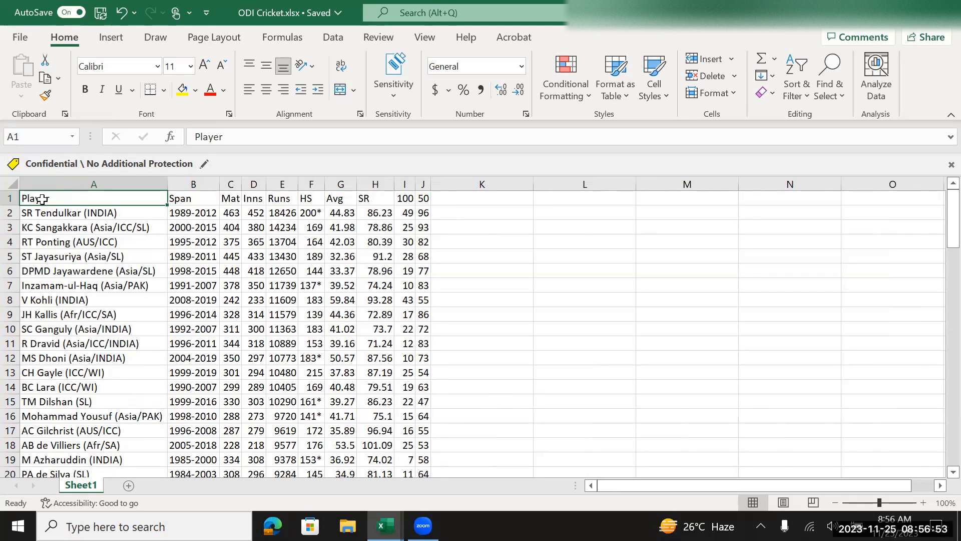
{"action": "key", "text": "alt+Tab"}
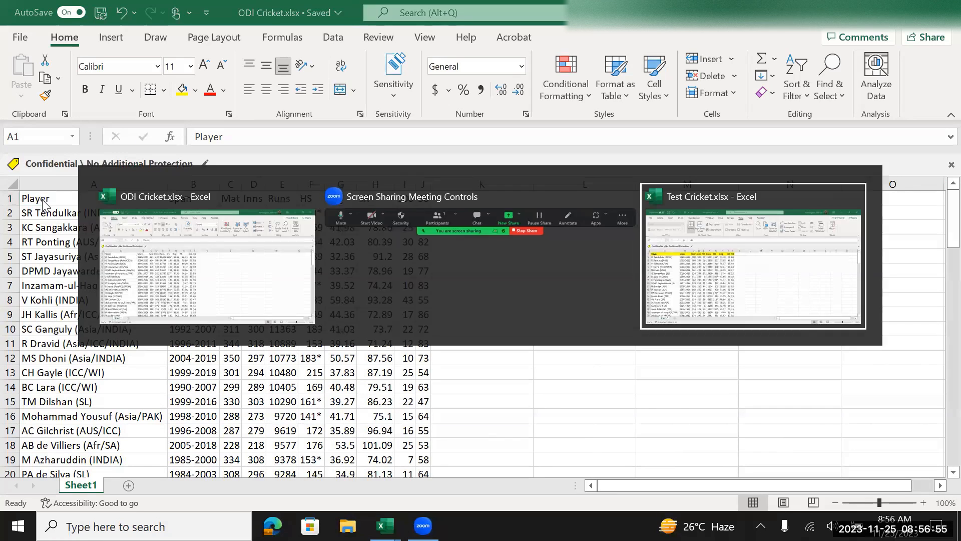
{"action": "key", "text": "alt+Tab"}
{"action": "key", "text": "alt+Tab"}
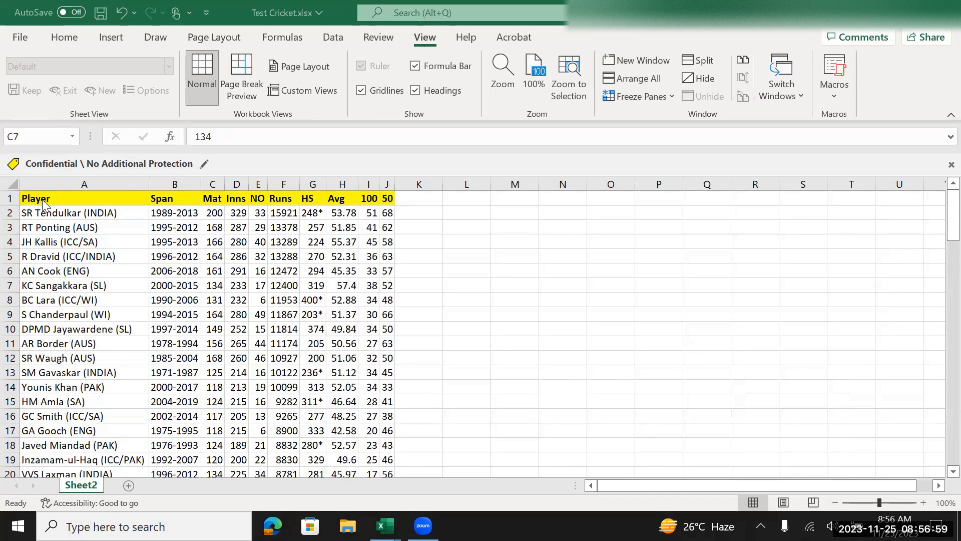
{"action": "key", "text": "alt+Tab"}
{"action": "key", "text": "alt+Tab"}
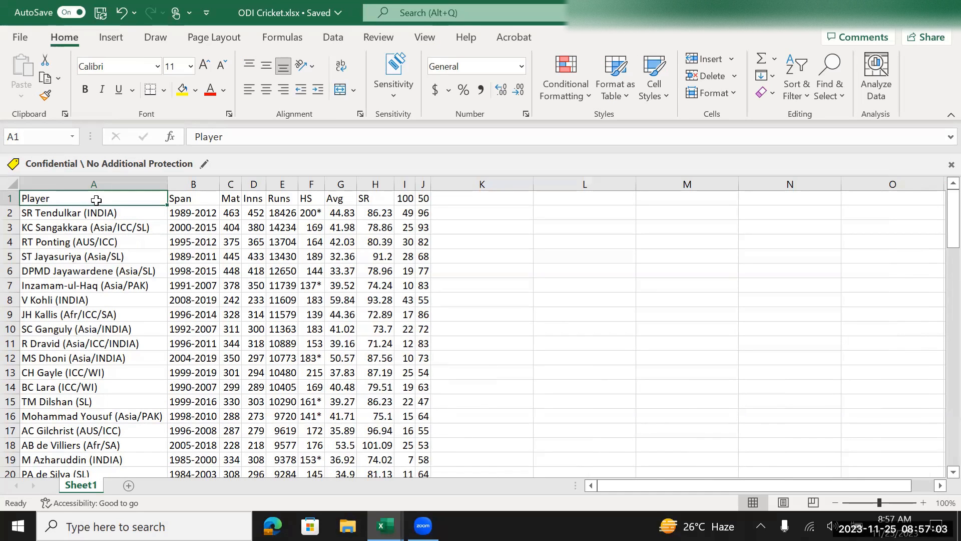
Step: Make the header cells A1:J1 of the ODI Cricket sheet bold
{"action": "key", "text": "ctrl+shift+Right"}
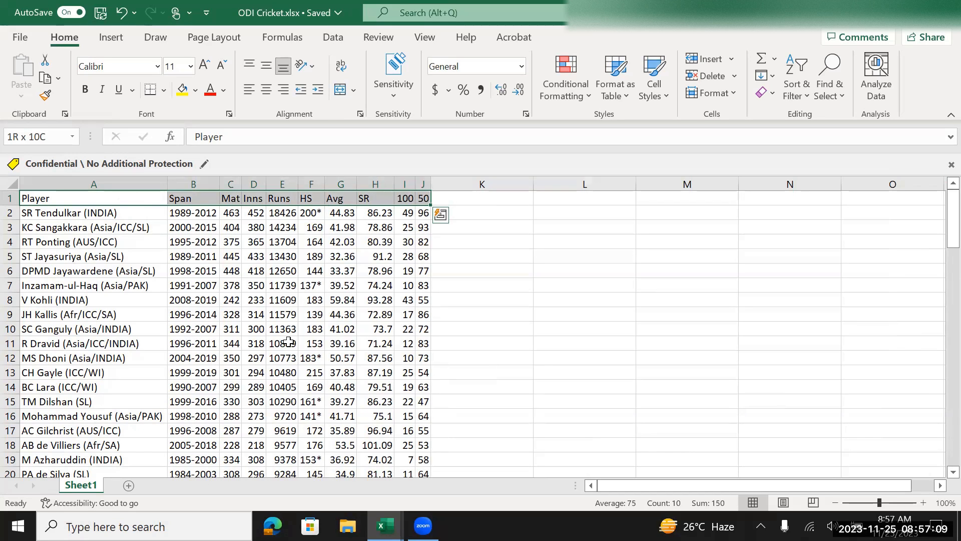
{"action": "key", "text": "ctrl+b"}
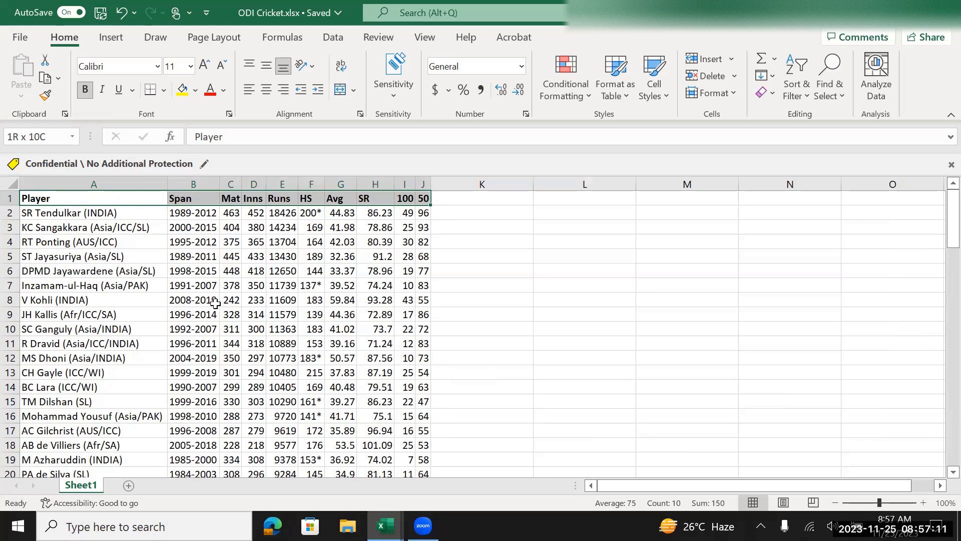
{"action": "left_click", "coordinate": [95, 199]}
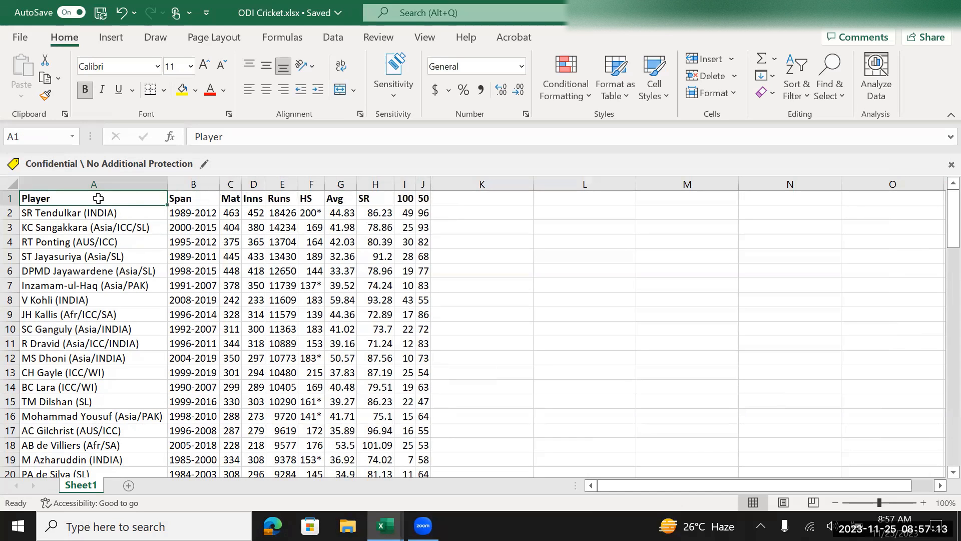
{"action": "left_click_drag", "start_coordinate": [115, 198], "coordinate": [423, 198]}
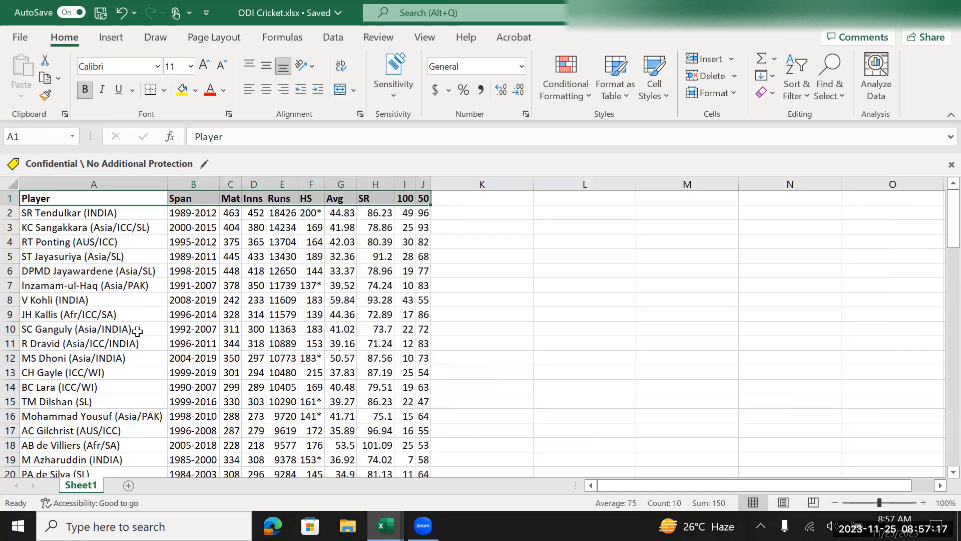
{"action": "key", "text": "ctrl+b"}
{"action": "key", "text": "ctrl+b"}
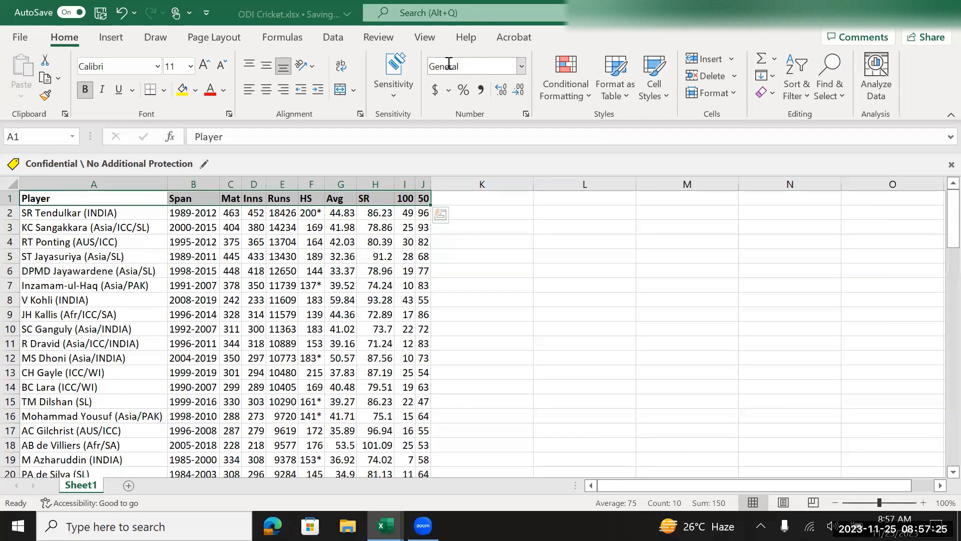
Step: Freeze the top row of the ODI Cricket sheet and check the header throughout the player list
{"action": "left_click", "coordinate": [423, 38]}
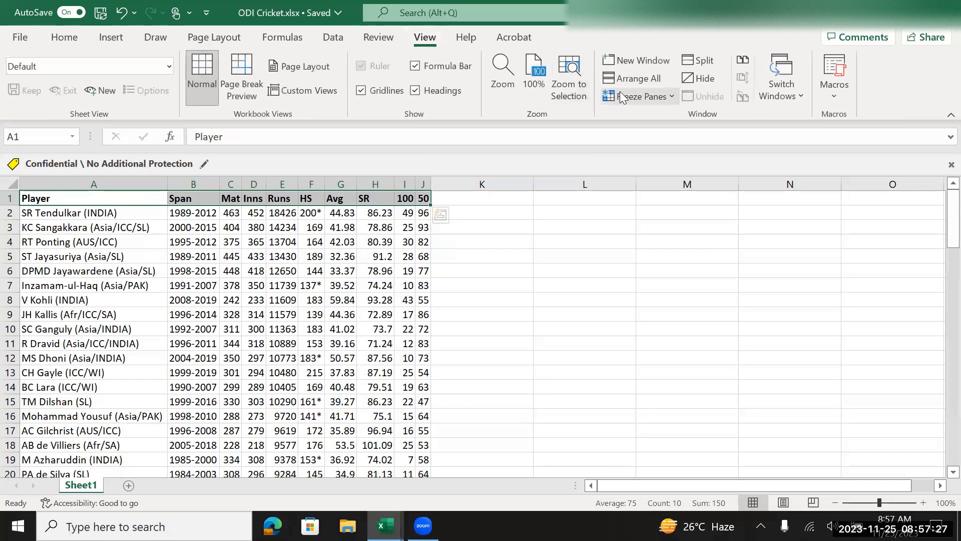
{"action": "left_click", "coordinate": [638, 96]}
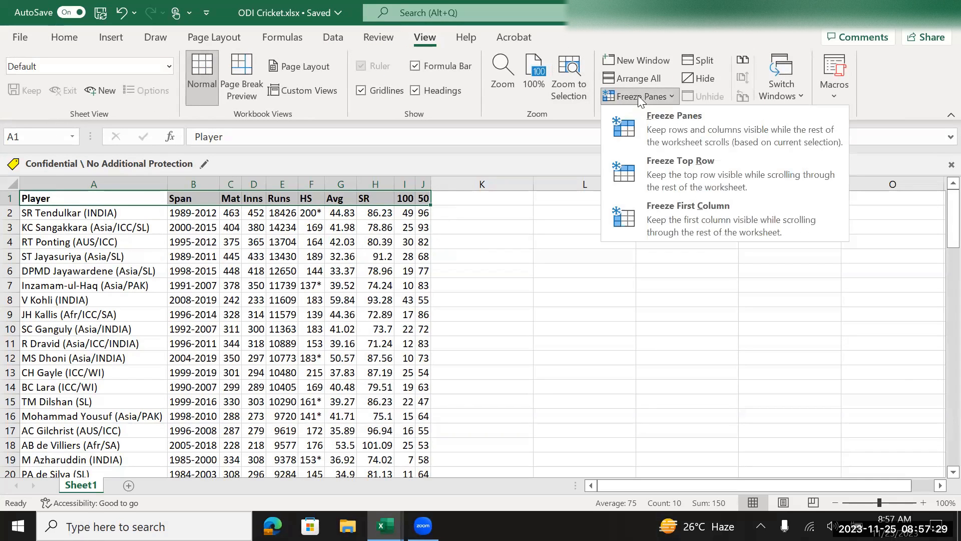
{"action": "left_click", "coordinate": [665, 167]}
{"action": "scroll", "coordinate": [210, 299], "scroll_direction": "down", "scroll_amount": 4}
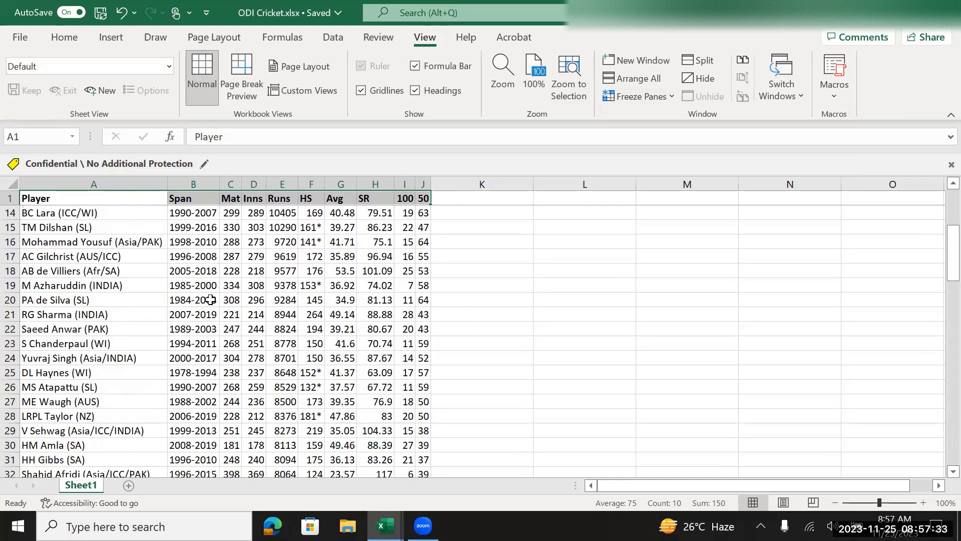
{"action": "scroll", "coordinate": [210, 299], "scroll_direction": "down", "scroll_amount": 20}
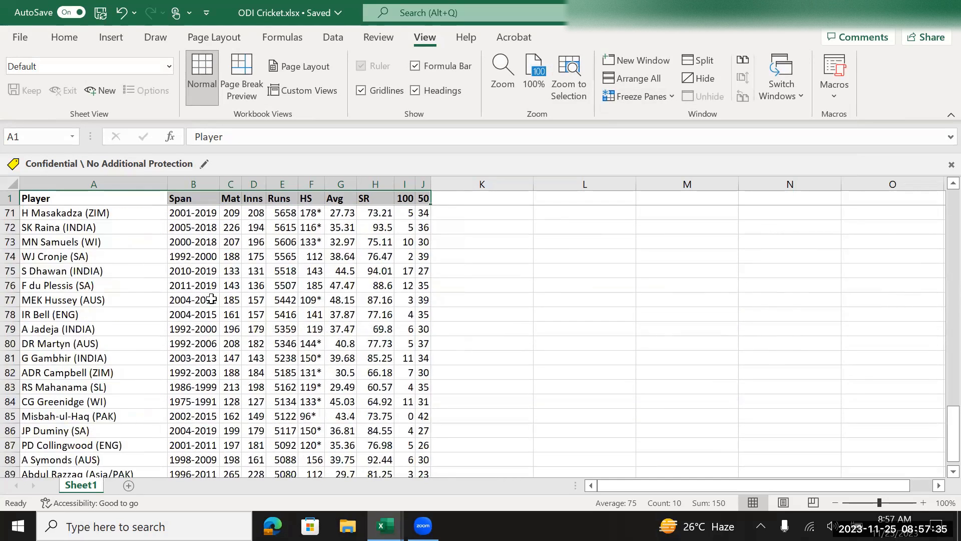
{"action": "scroll", "coordinate": [211, 299], "scroll_direction": "up", "scroll_amount": 20}
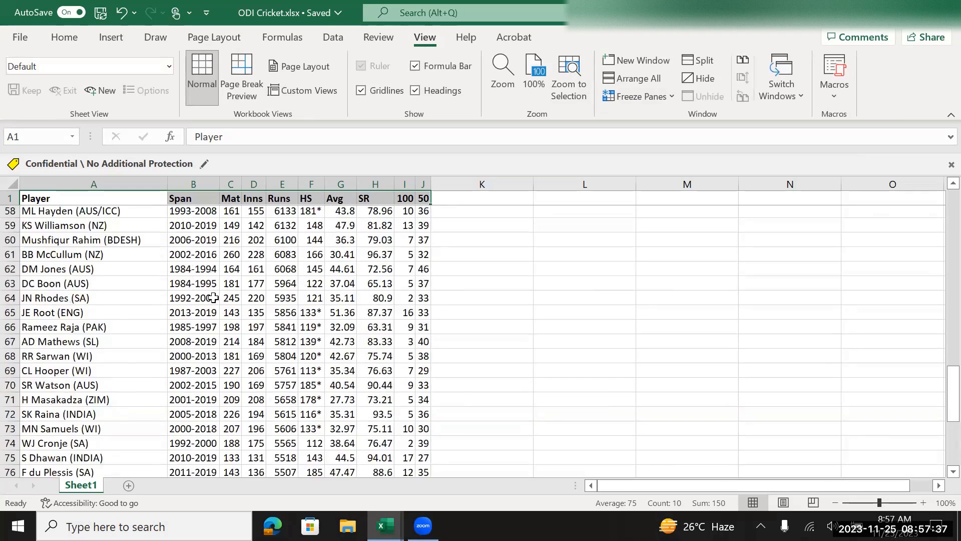
{"action": "scroll", "coordinate": [214, 299], "scroll_direction": "up", "scroll_amount": 13}
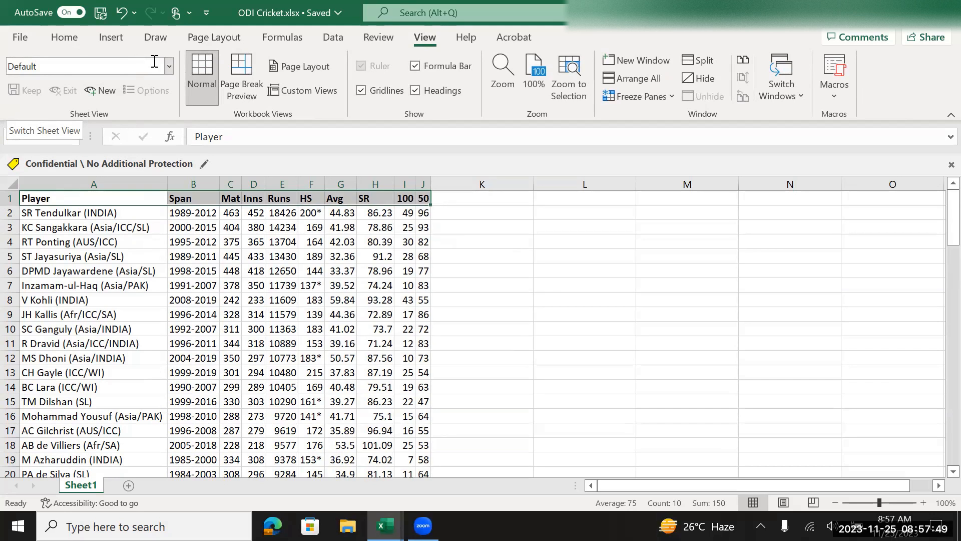
Step: Fill the header cells A1:J1 of the ODI Cricket sheet with the lightest blue theme shade
{"action": "left_click", "coordinate": [68, 40]}
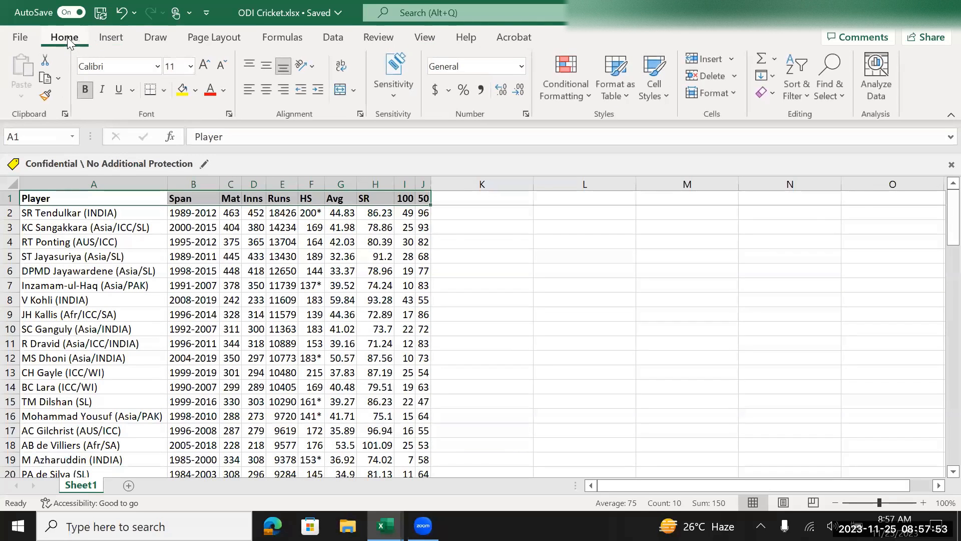
{"action": "left_click", "coordinate": [195, 90]}
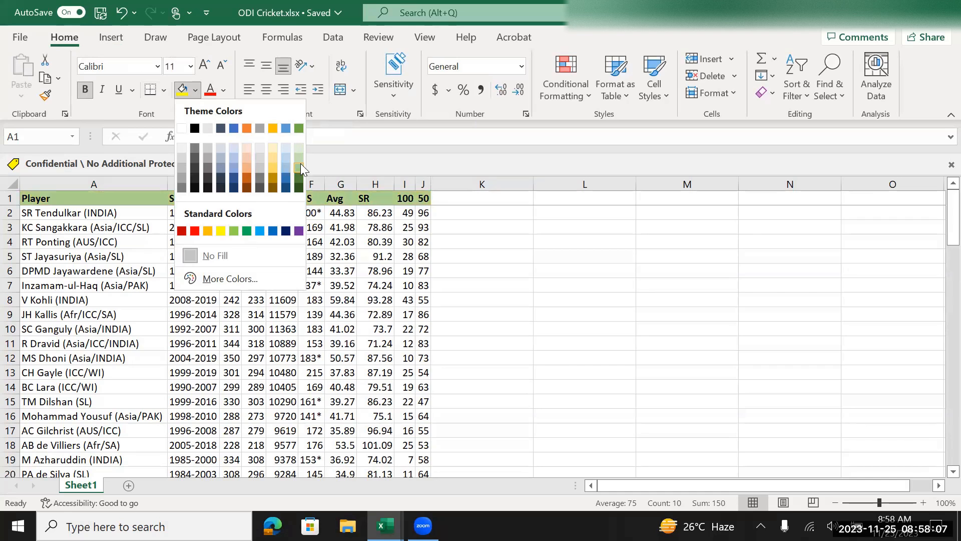
{"action": "left_click", "coordinate": [233, 160]}
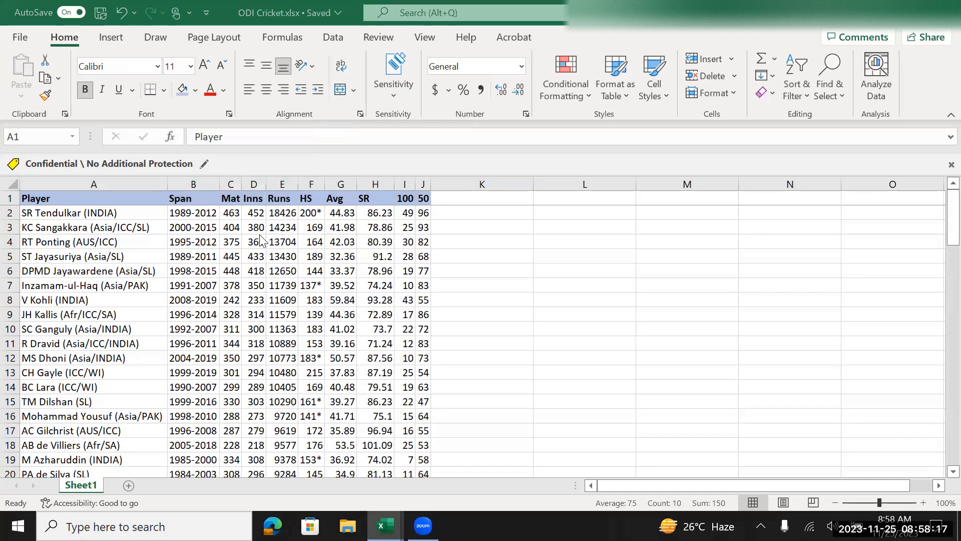
{"action": "left_click", "coordinate": [197, 90]}
{"action": "left_click", "coordinate": [197, 90]}
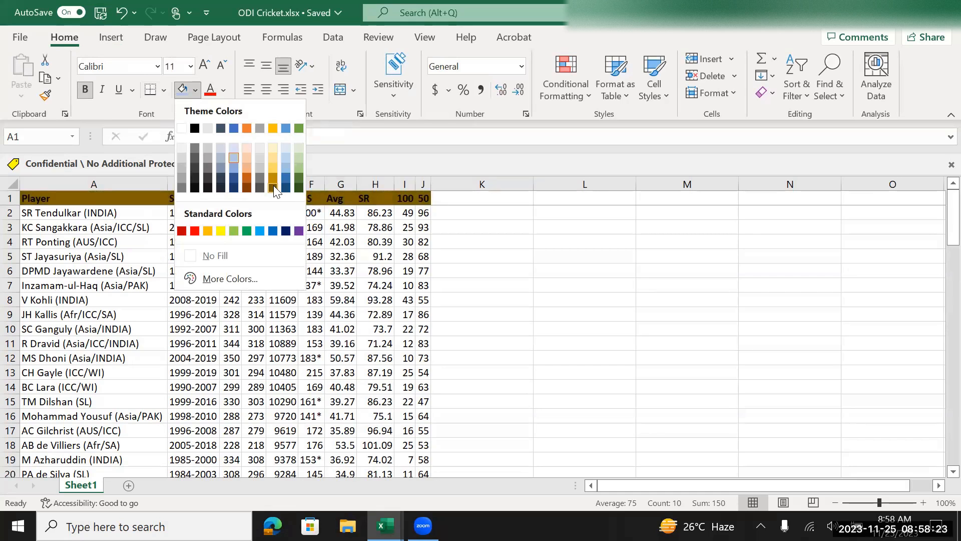
{"action": "left_click", "coordinate": [234, 148]}
{"action": "left_click", "coordinate": [117, 200]}
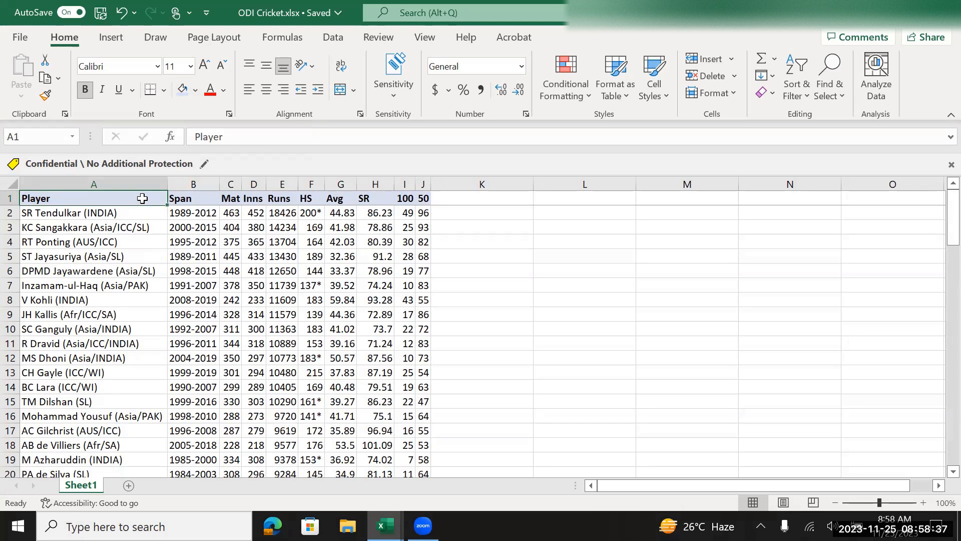
Step: Review the filled, frozen header throughout the ODI Cricket list and compare it with the Test Cricket header
{"action": "scroll", "coordinate": [236, 260], "scroll_direction": "down", "scroll_amount": 18}
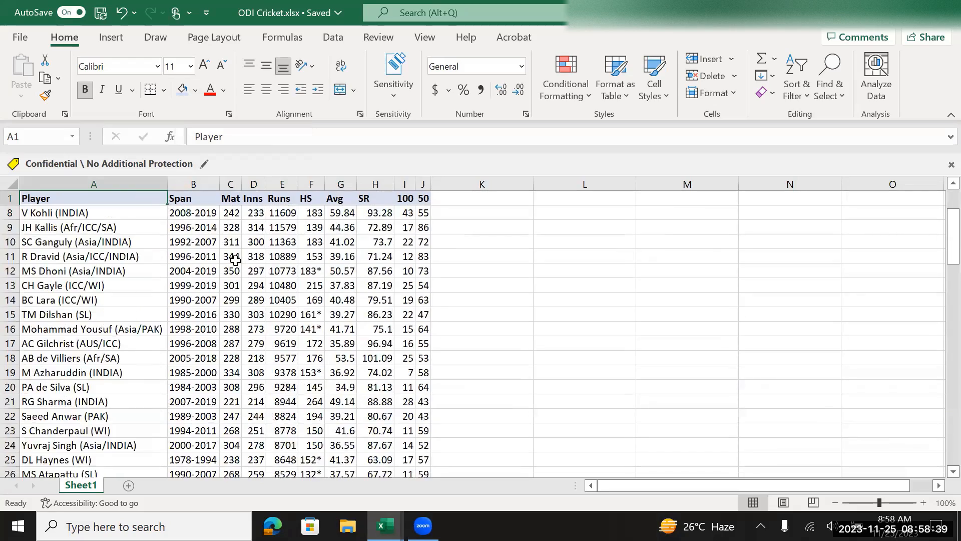
{"action": "scroll", "coordinate": [235, 260], "scroll_direction": "down", "scroll_amount": 5}
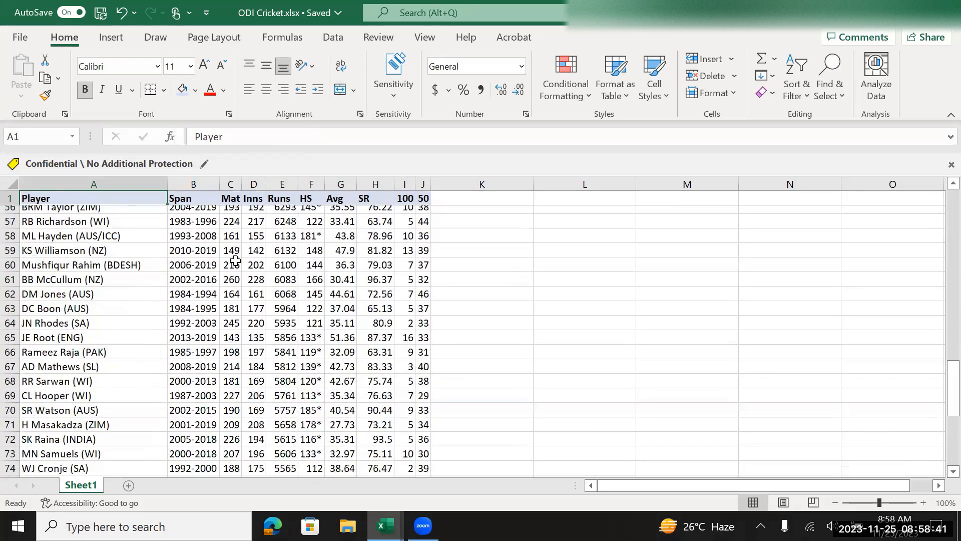
{"action": "scroll", "coordinate": [235, 260], "scroll_direction": "up", "scroll_amount": 15}
{"action": "scroll", "coordinate": [235, 260], "scroll_direction": "up", "scroll_amount": 8}
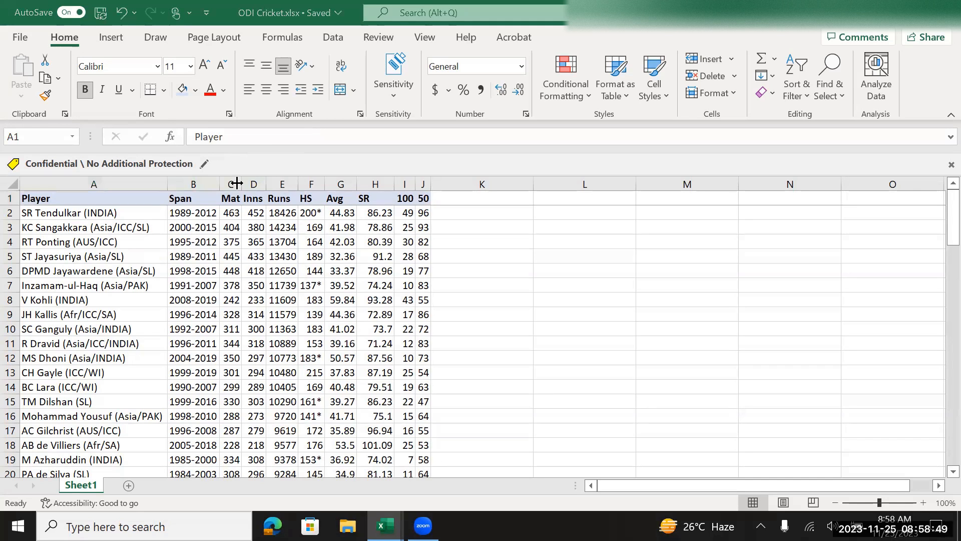
{"action": "left_click", "coordinate": [475, 198]}
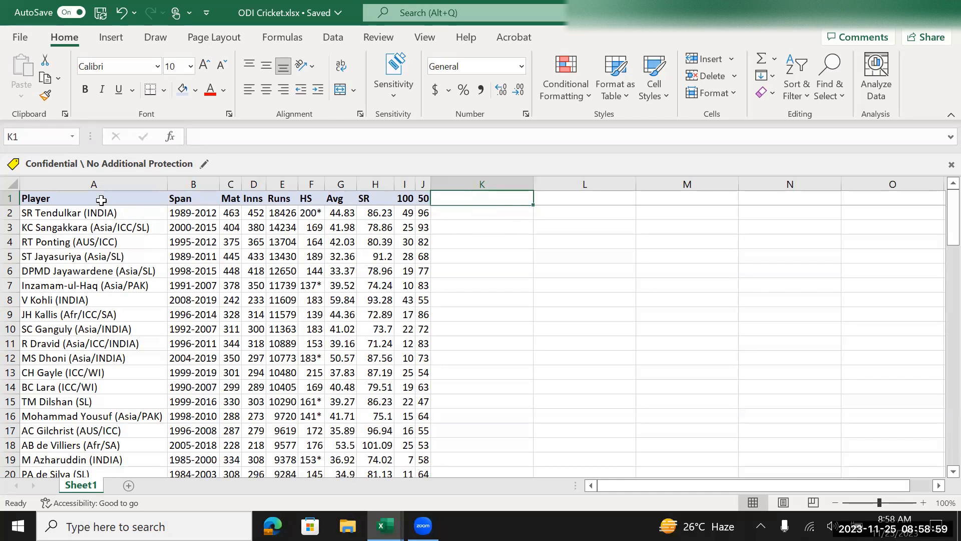
{"action": "key", "text": "alt+Tab"}
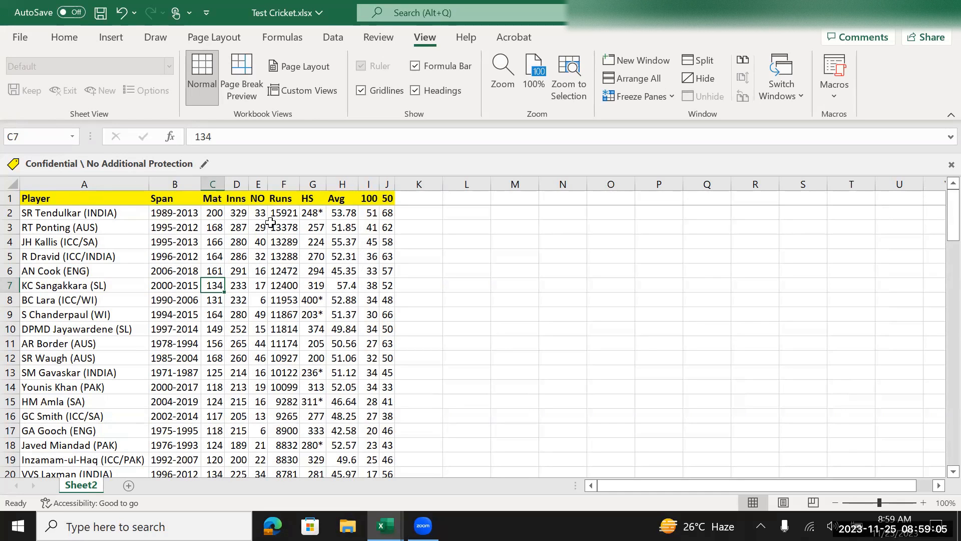
{"action": "key", "text": "alt+Tab"}
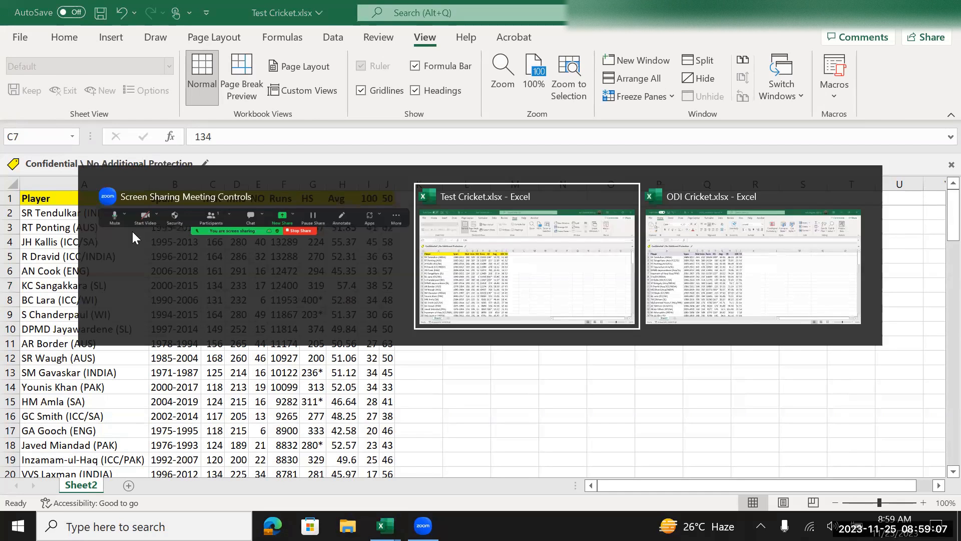
{"action": "left_click", "coordinate": [95, 218]}
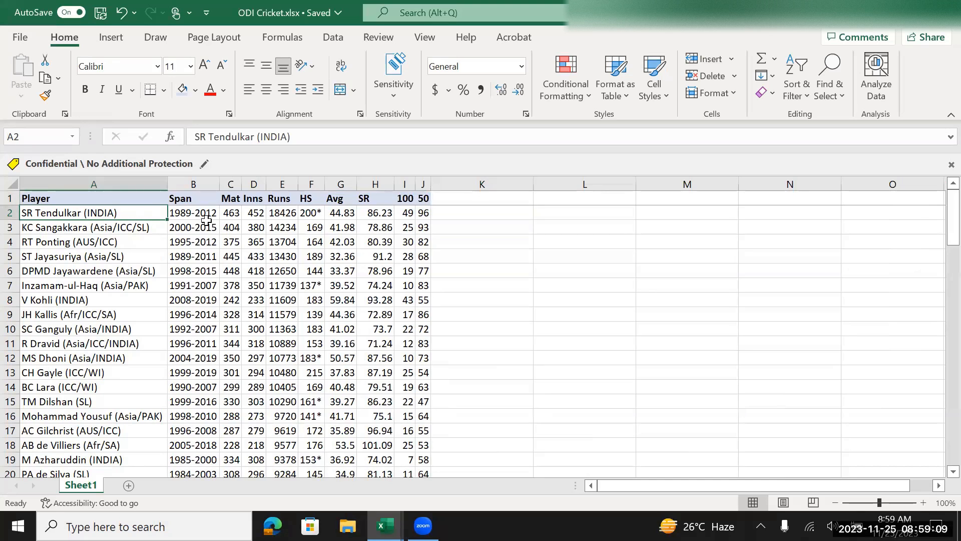
Step: Select the player records from A2 to the last row, extend the selection through column H, and return to A2
{"action": "key", "text": "ctrl+shift+Down"}
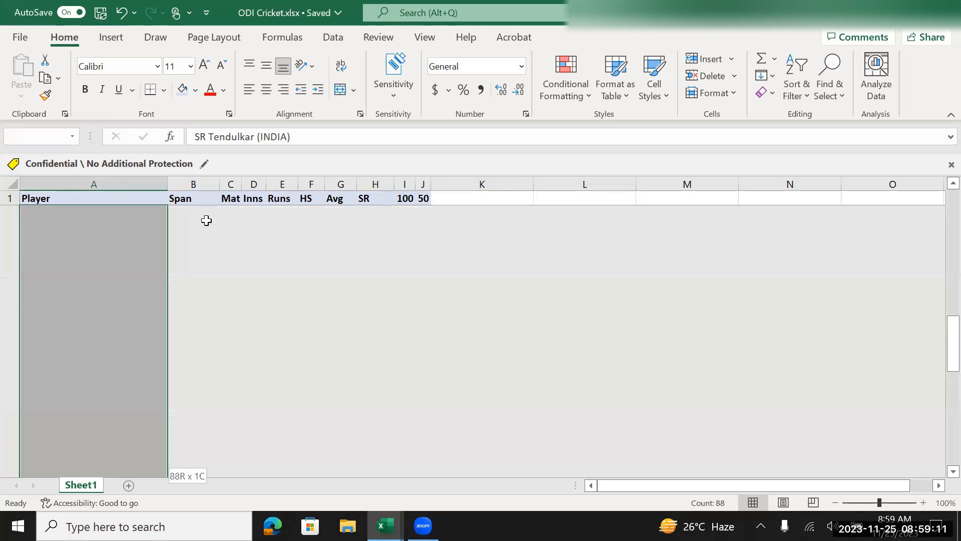
{"action": "key", "text": "shift+Right"}
{"action": "key", "text": "shift+Right"}
{"action": "key", "text": "shift+Right"}
{"action": "key", "text": "shift+Right"}
{"action": "key", "text": "shift+Right"}
{"action": "key", "text": "shift+Right"}
{"action": "key", "text": "ctrl+shift+Right"}
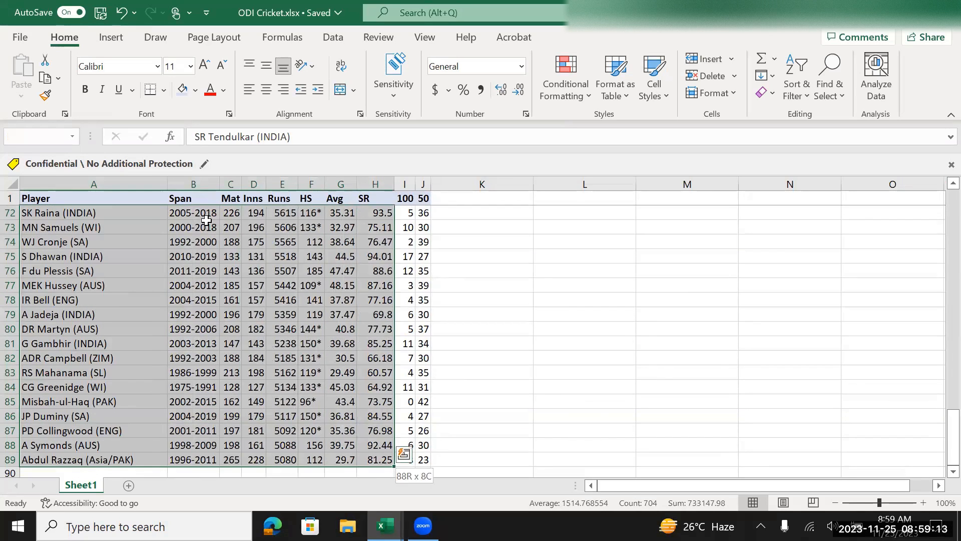
{"action": "key", "text": "Up"}
{"action": "key", "text": "Down"}
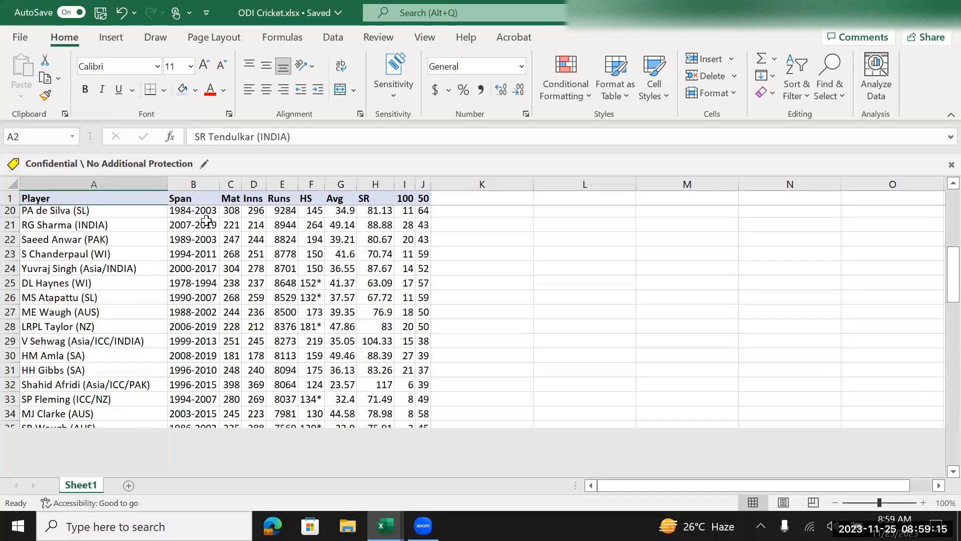
{"action": "key", "text": "Up"}
{"action": "key", "text": "Down"}
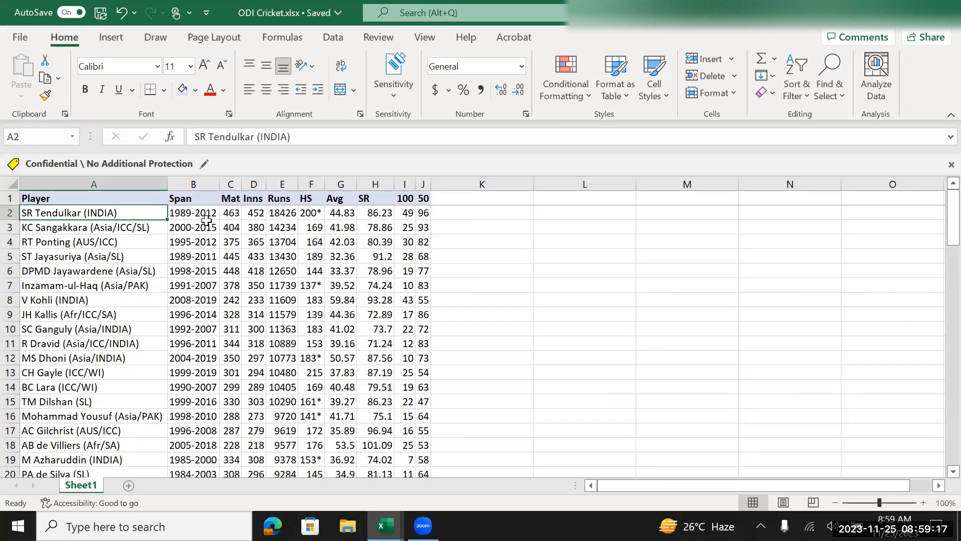
{"action": "key", "text": "Right"}
{"action": "key", "text": "Left"}
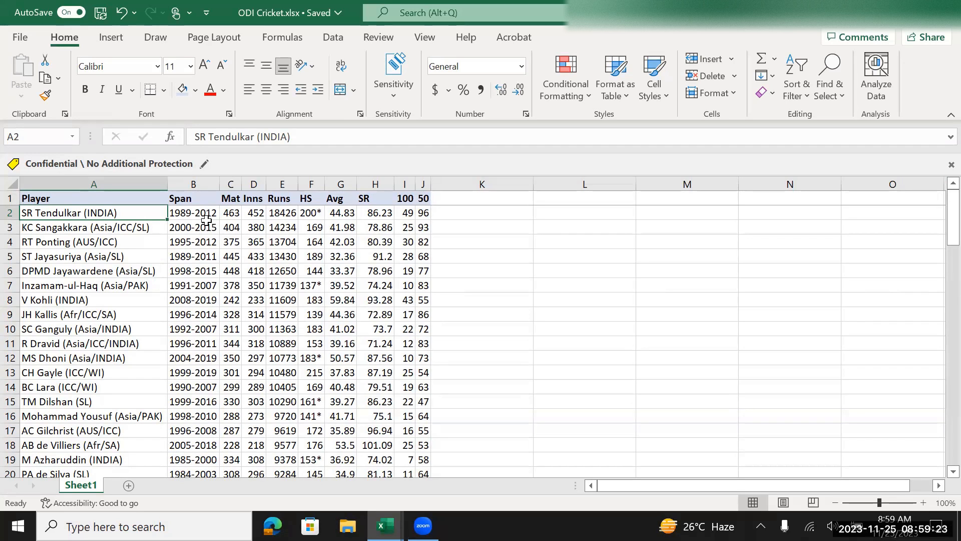
Step: Select the entire data region including the header row, and clear the selection by returning to A2
{"action": "key", "text": "ctrl+a"}
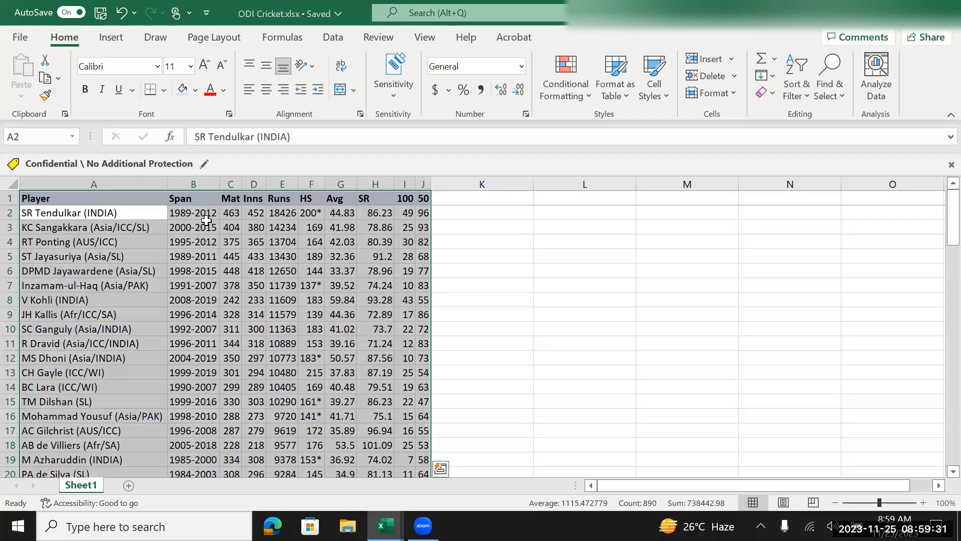
{"action": "key", "text": "Down"}
{"action": "key", "text": "Up"}
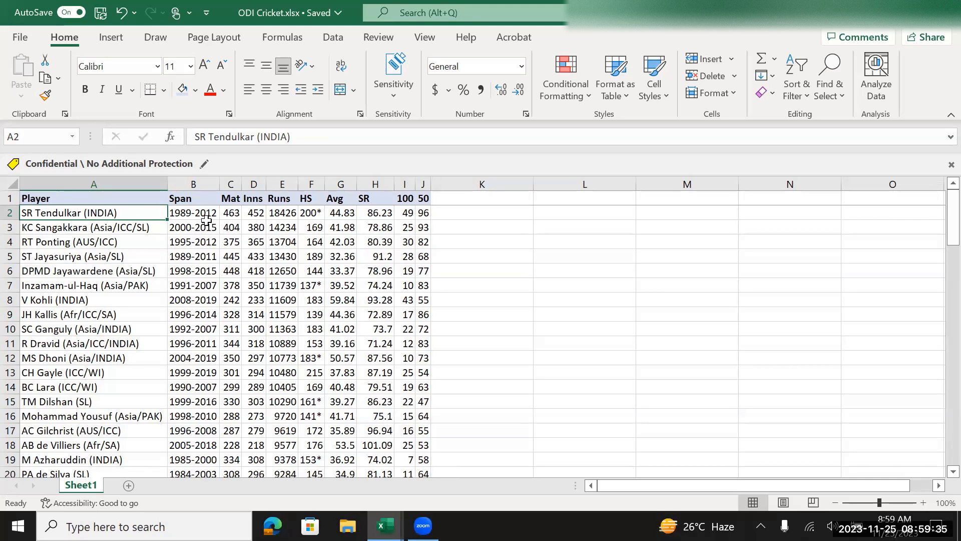
{"action": "key", "text": "Right"}
{"action": "key", "text": "Left"}
Step: Step down the Player column from A2 cell by cell, and compare that with jumping straight to the last record and back
{"action": "key", "text": "Down"}
{"action": "key", "text": "Down"}
{"action": "key", "text": "Down"}
{"action": "key", "text": "Down"}
{"action": "key", "text": "Down"}
{"action": "key", "text": "Down"}
{"action": "key", "text": "Down"}
{"action": "key", "text": "Down"}
{"action": "key", "text": "Down"}
{"action": "key", "text": "Down"}
{"action": "key", "text": "Down"}
{"action": "key", "text": "Down"}
{"action": "key", "text": "Down"}
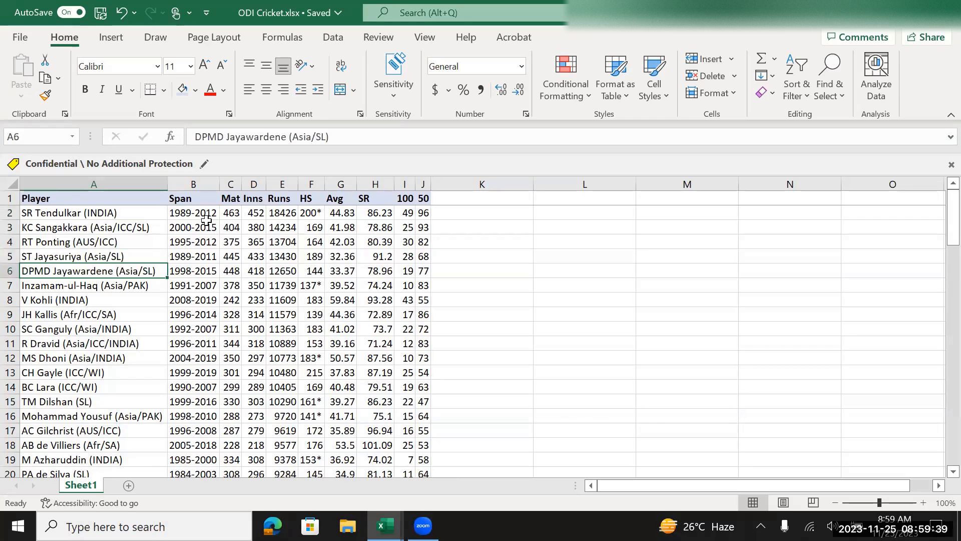
{"action": "key", "text": "Down"}
{"action": "key", "text": "Down"}
{"action": "key", "text": "Down"}
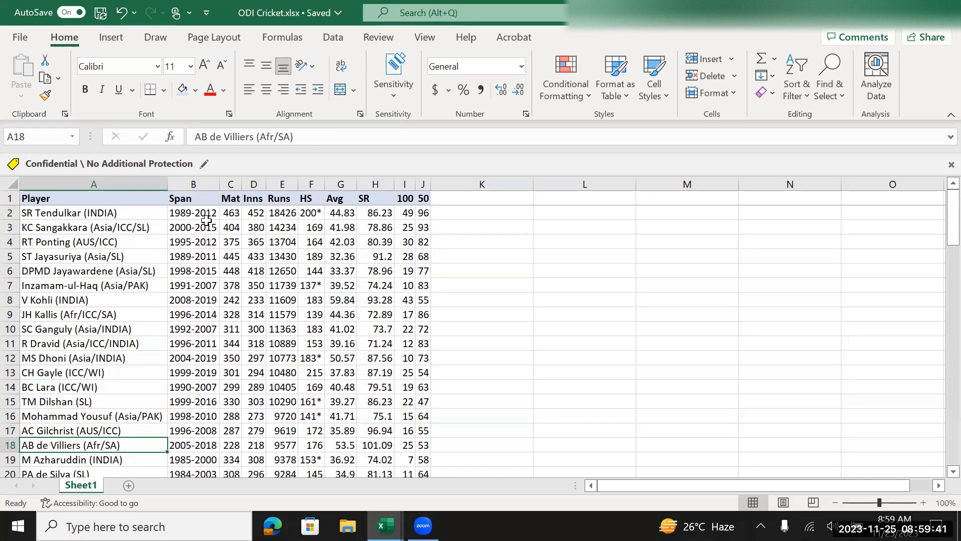
{"action": "key", "text": "ctrl+Down"}
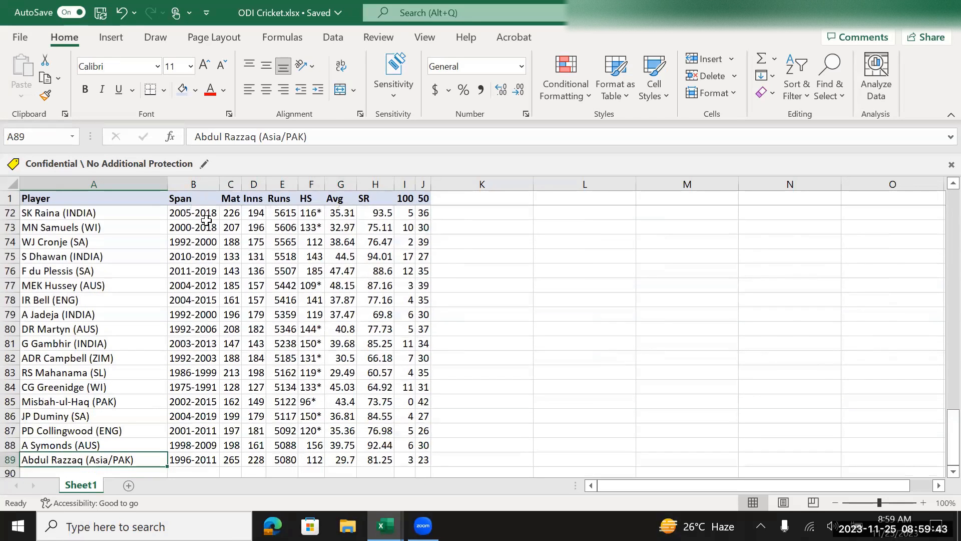
{"action": "key", "text": "ctrl+Up"}
{"action": "key", "text": "Down"}
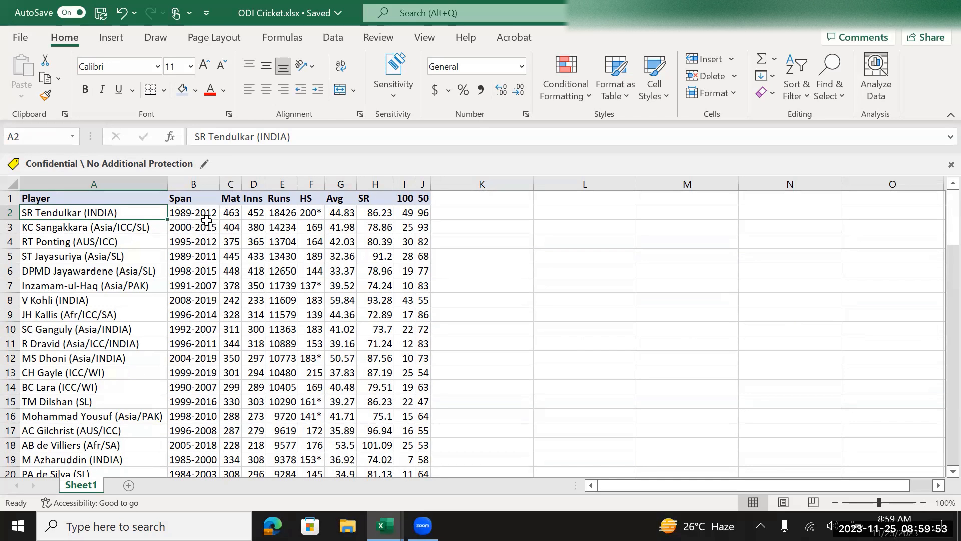
Step: Examine the extent of the data by jumping between the first and last player records and across row 2 to column J
{"action": "key", "text": "ctrl+Down"}
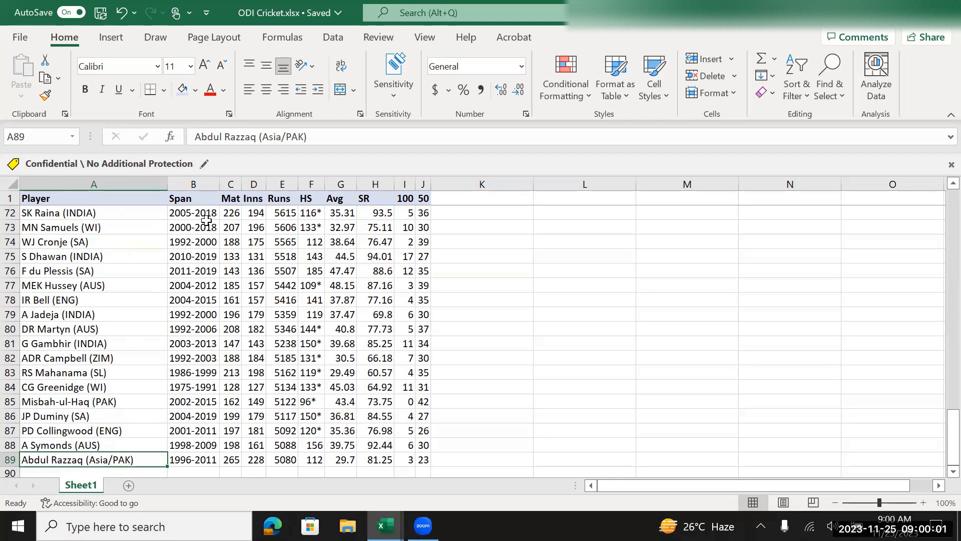
{"action": "key", "text": "ctrl+Up"}
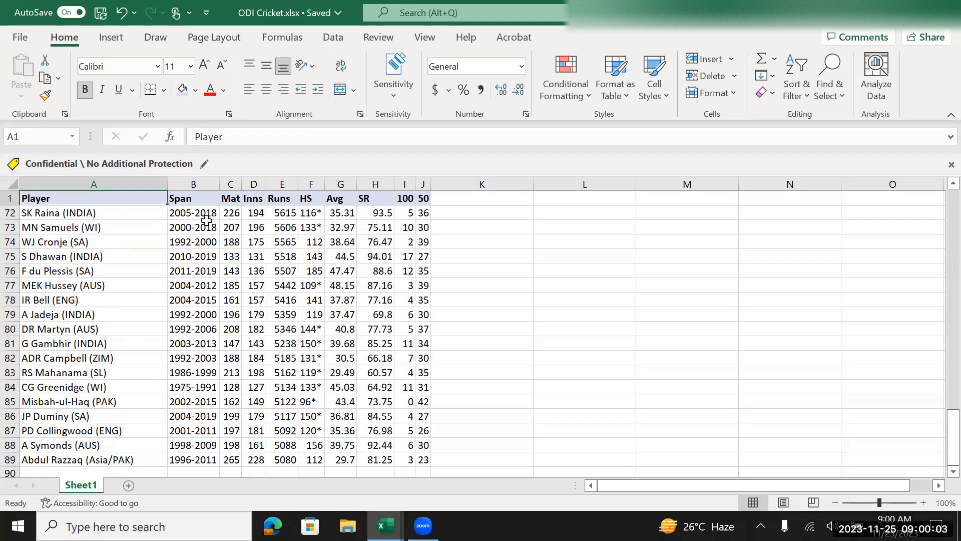
{"action": "key", "text": "Down"}
{"action": "key", "text": "Up"}
{"action": "key", "text": "Down"}
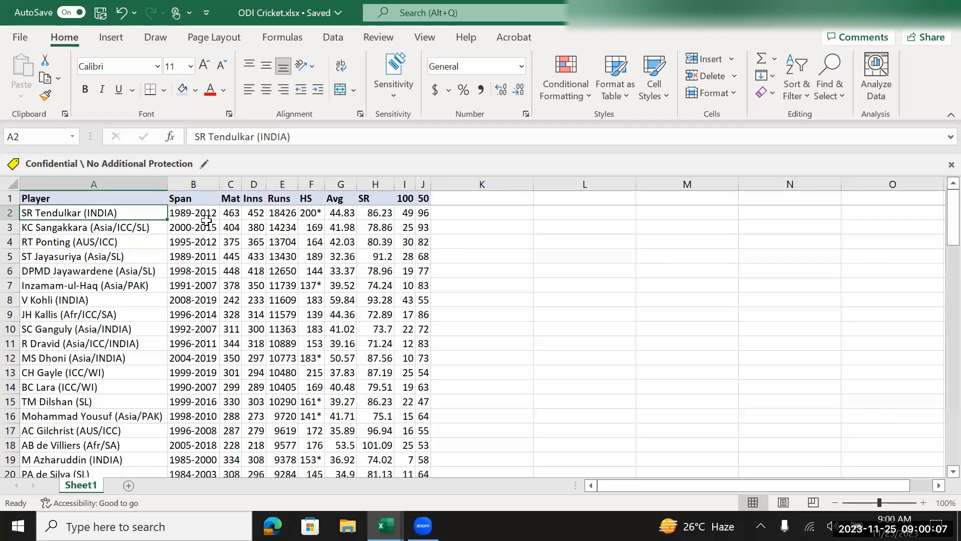
{"action": "key", "text": "ctrl+Down"}
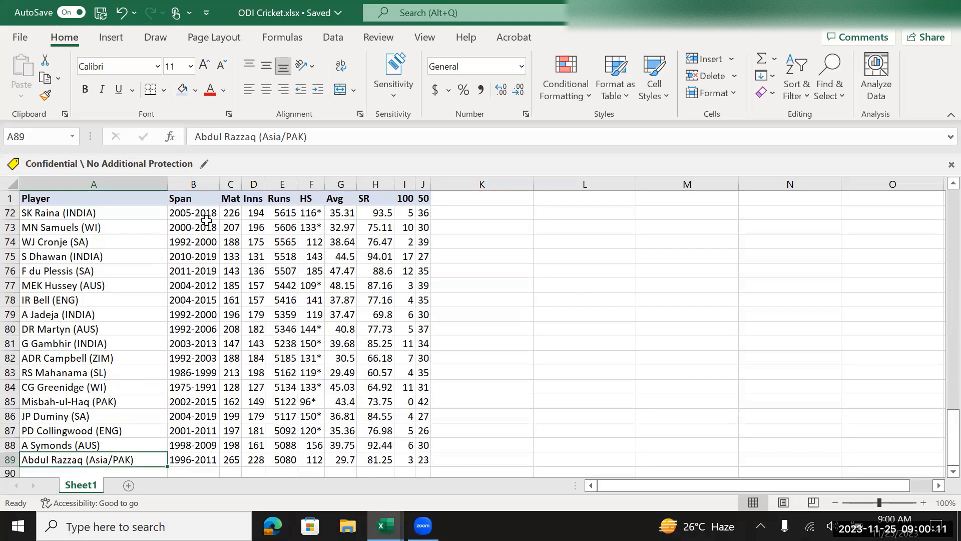
{"action": "key", "text": "ctrl+Up"}
{"action": "key", "text": "Down"}
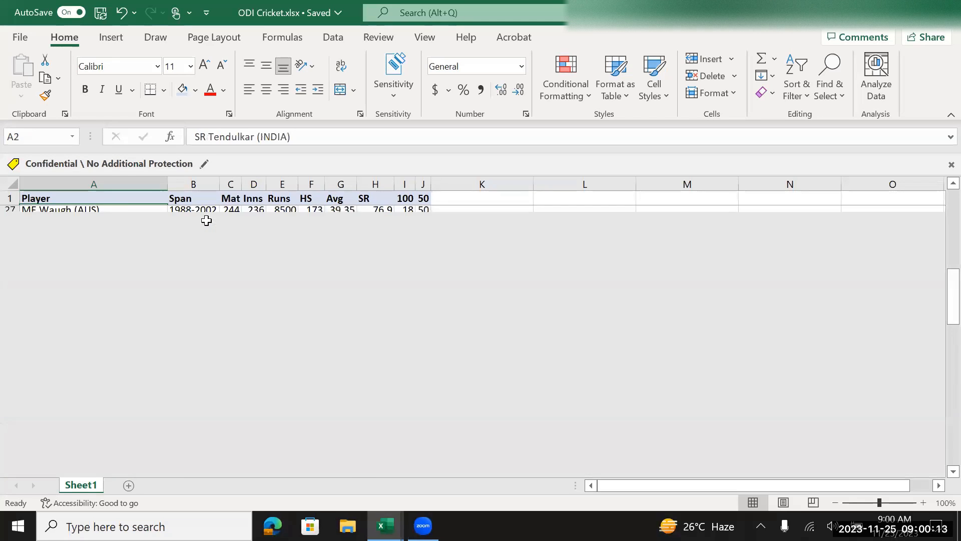
{"action": "key", "text": "Up"}
{"action": "key", "text": "Down"}
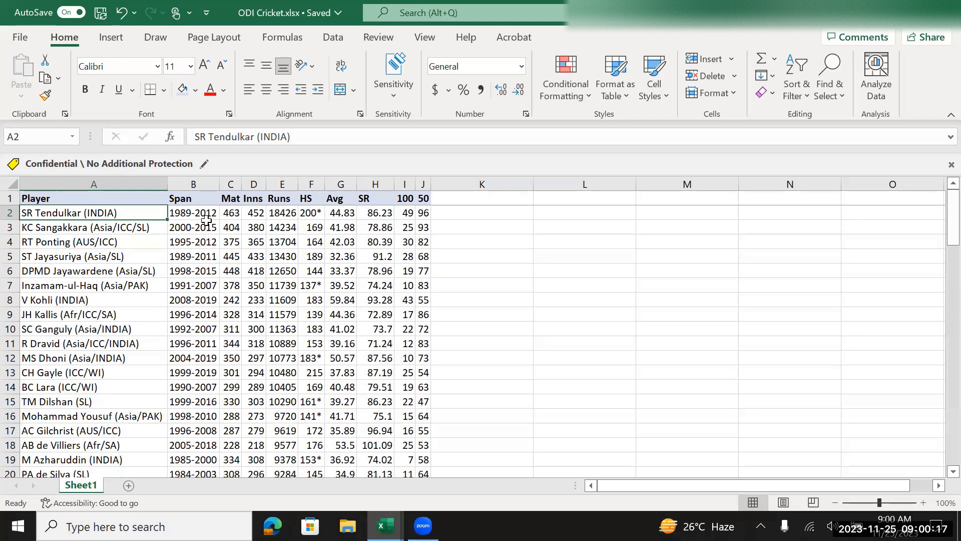
{"action": "key", "text": "ctrl+Right"}
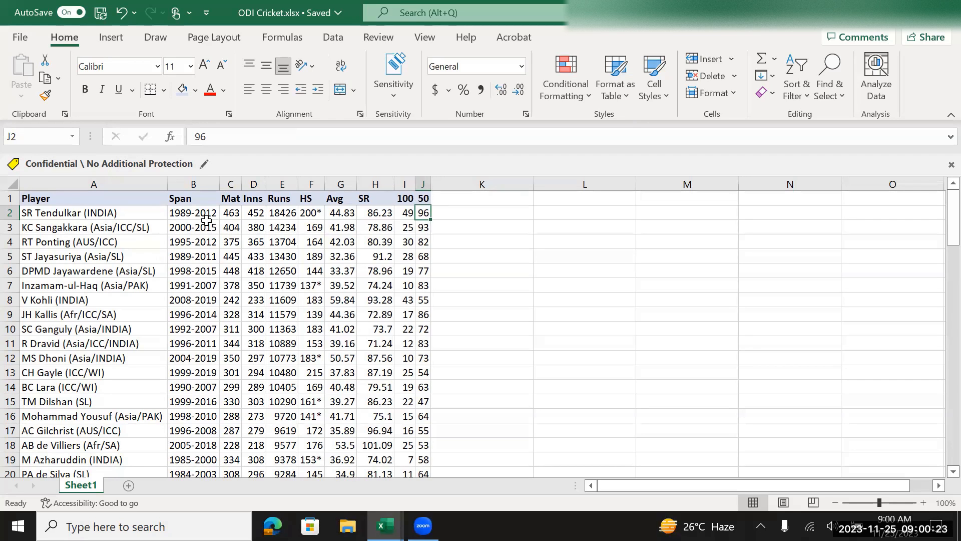
{"action": "key", "text": "Home"}
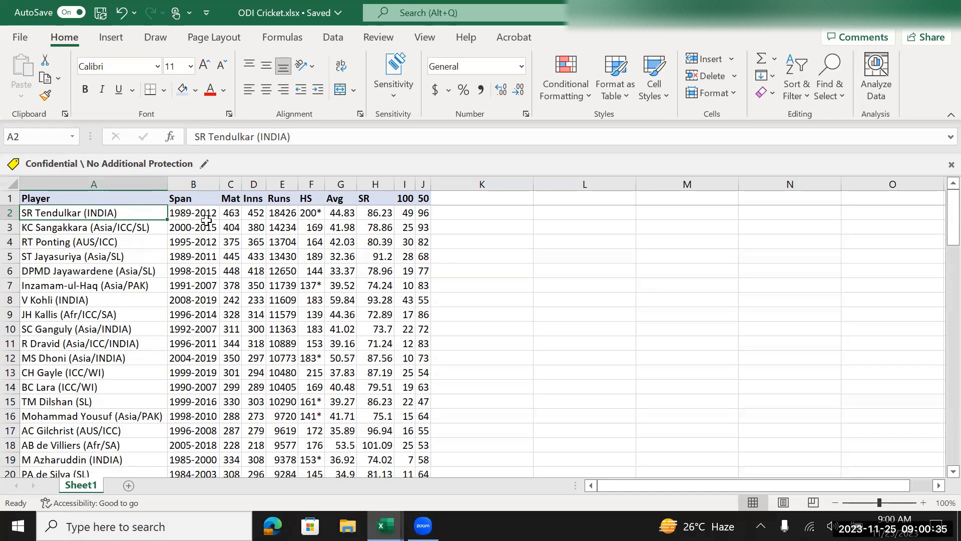
Step: Review the first and last records of the Player column repeatedly under the frozen header, ending at A2
{"action": "key", "text": "ctrl+Down"}
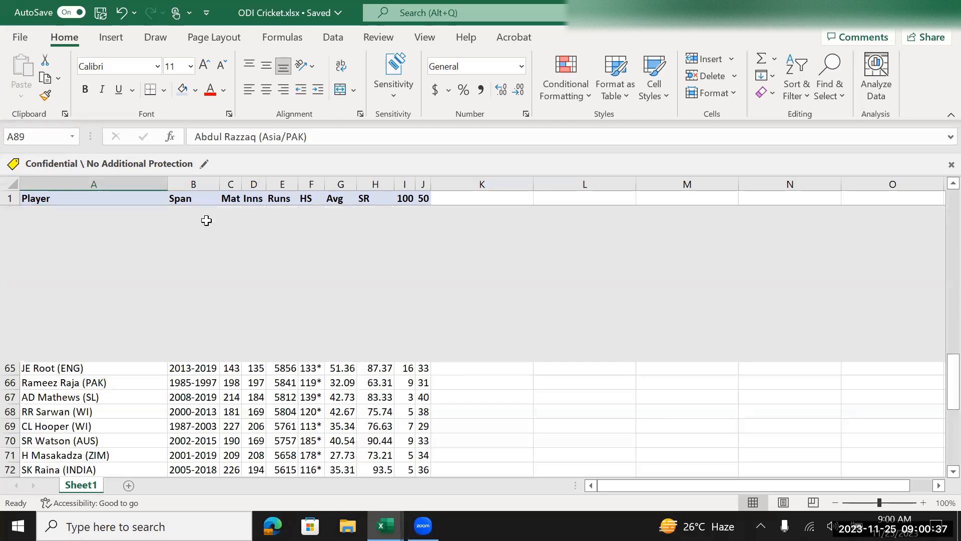
{"action": "key", "text": "Up"}
{"action": "key", "text": "Up"}
{"action": "key", "text": "Up"}
{"action": "key", "text": "Up"}
{"action": "key", "text": "Up"}
{"action": "key", "text": "ctrl+Up"}
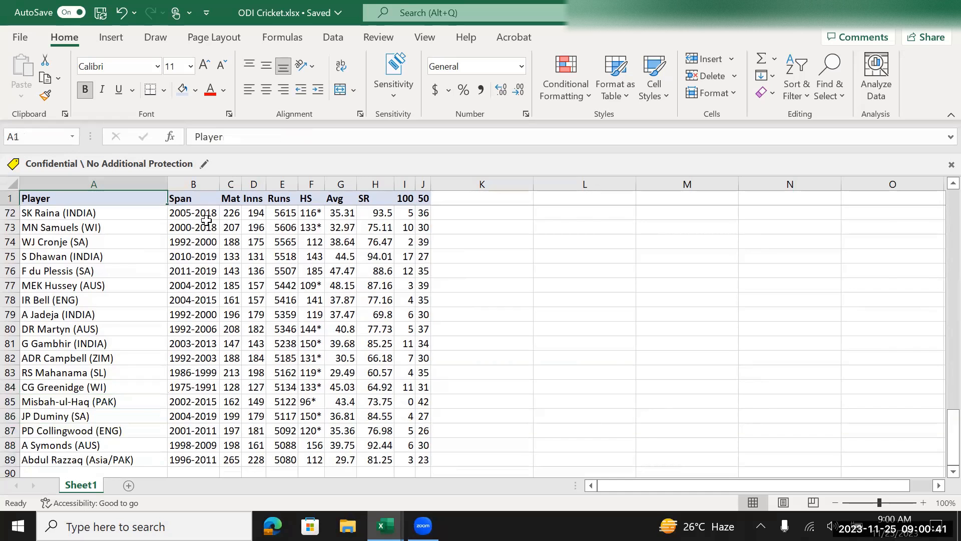
{"action": "key", "text": "Down"}
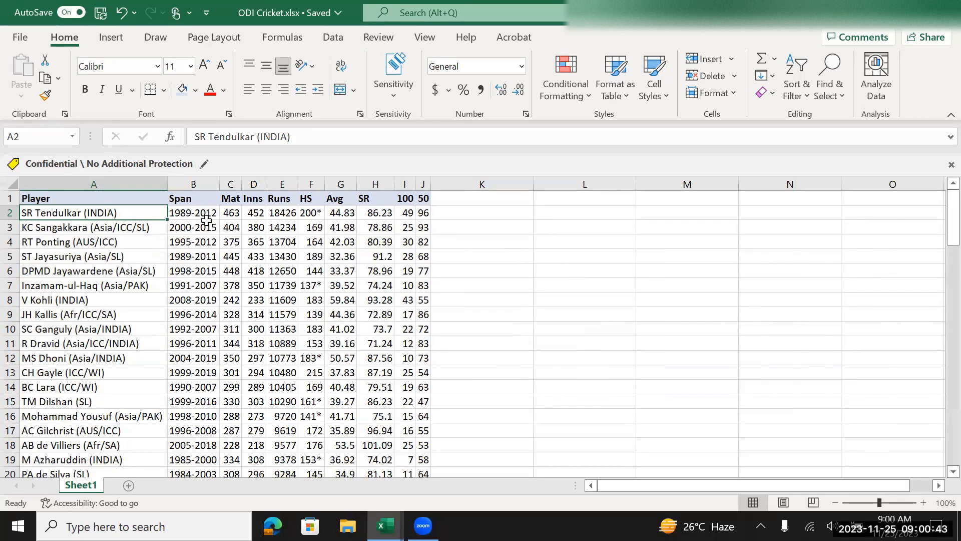
{"action": "key", "text": "ctrl+Down"}
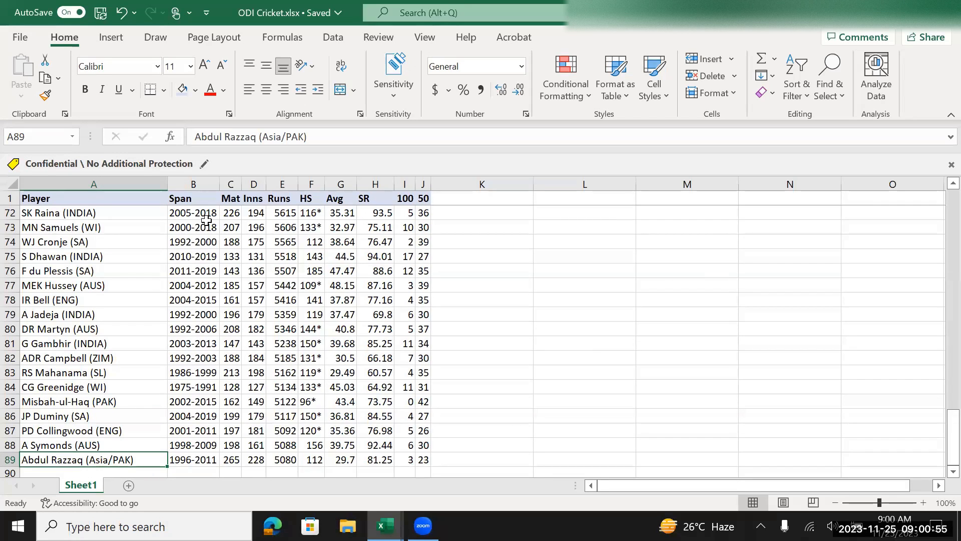
{"action": "key", "text": "ctrl+Up"}
{"action": "key", "text": "Down"}
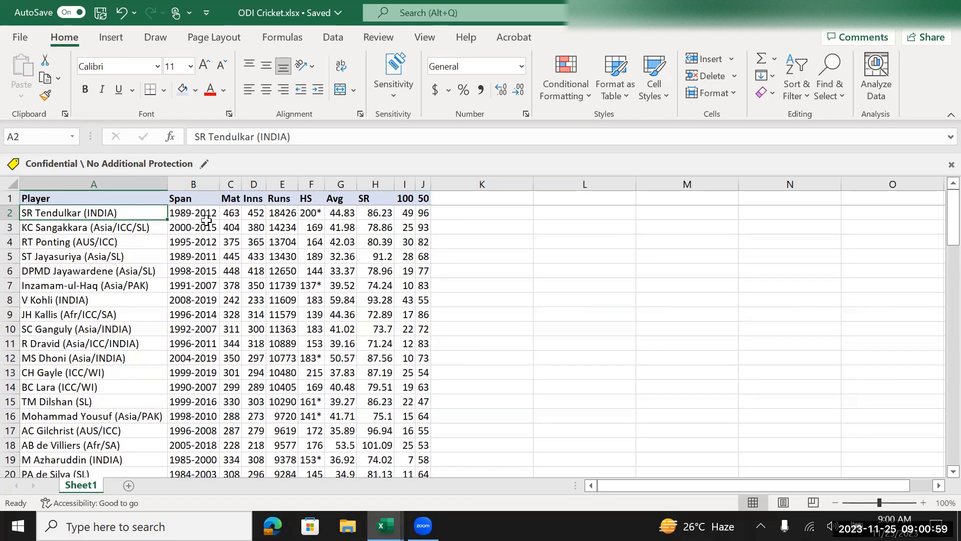
{"action": "key", "text": "ctrl+Down"}
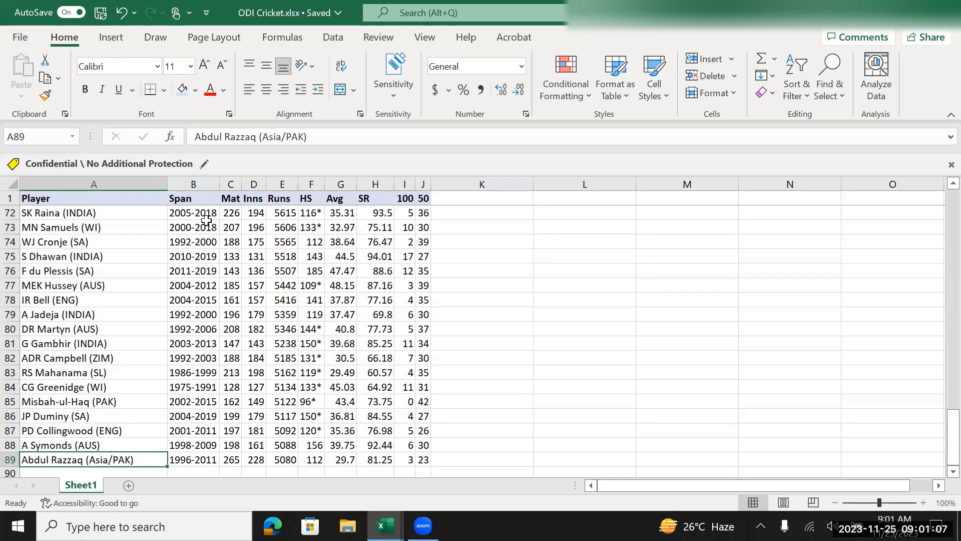
{"action": "key", "text": "ctrl+Up"}
{"action": "key", "text": "Down"}
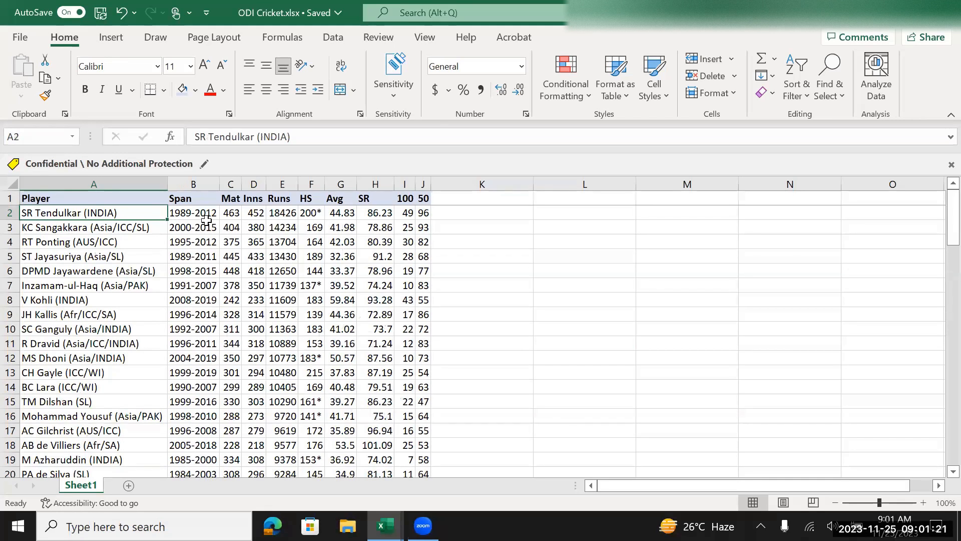
{"action": "key", "text": "ctrl+Down"}
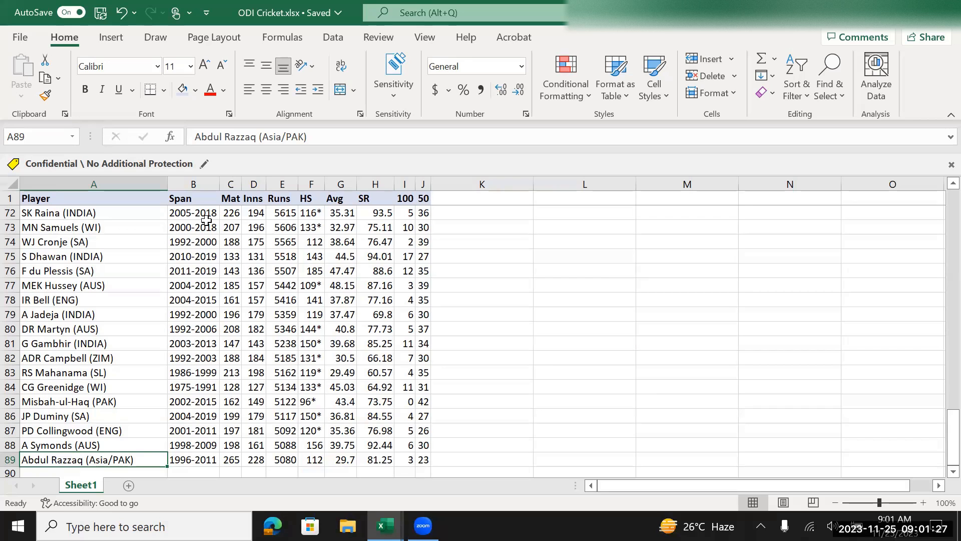
{"action": "key", "text": "ctrl+Up"}
{"action": "key", "text": "Down"}
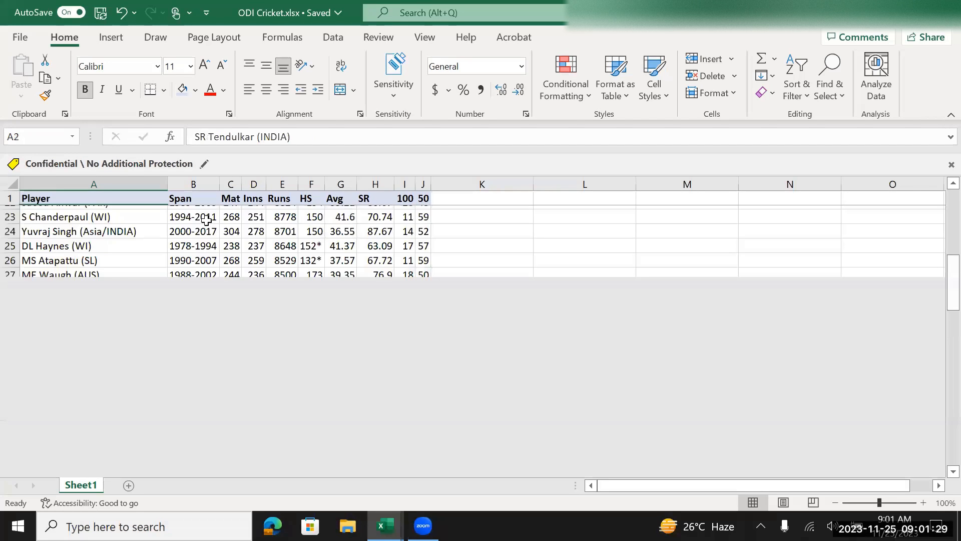
{"action": "key", "text": "Up"}
{"action": "key", "text": "Down"}
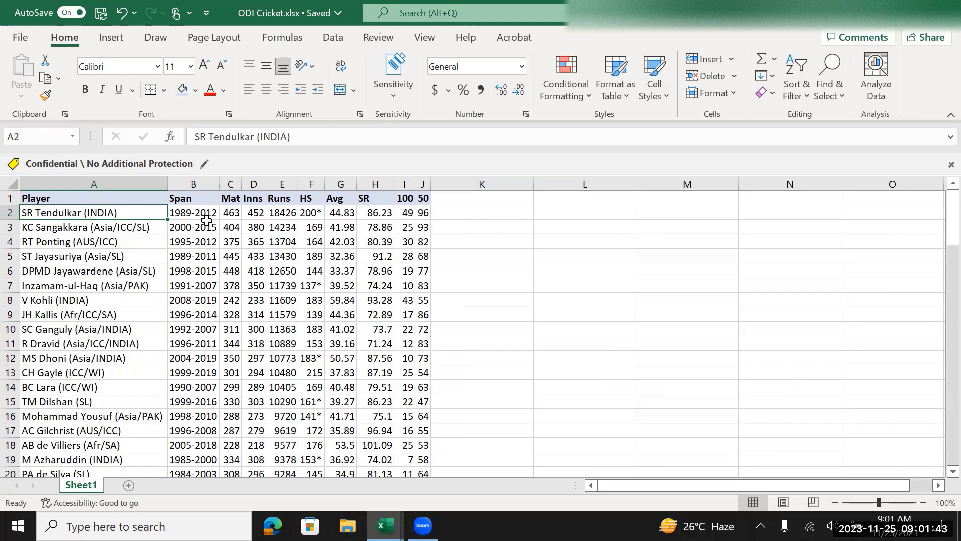
Step: Fill the player records A2:J89 with Green, Accent 6, Lighter 80%, and check the fill back up at the first record
{"action": "key", "text": "ctrl+shift+Down"}
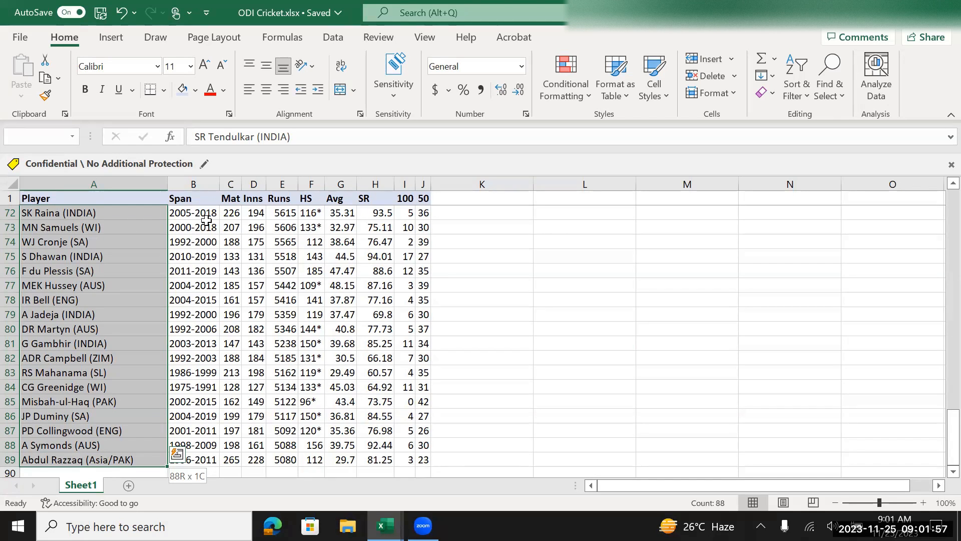
{"action": "key", "text": "ctrl+shift+Right"}
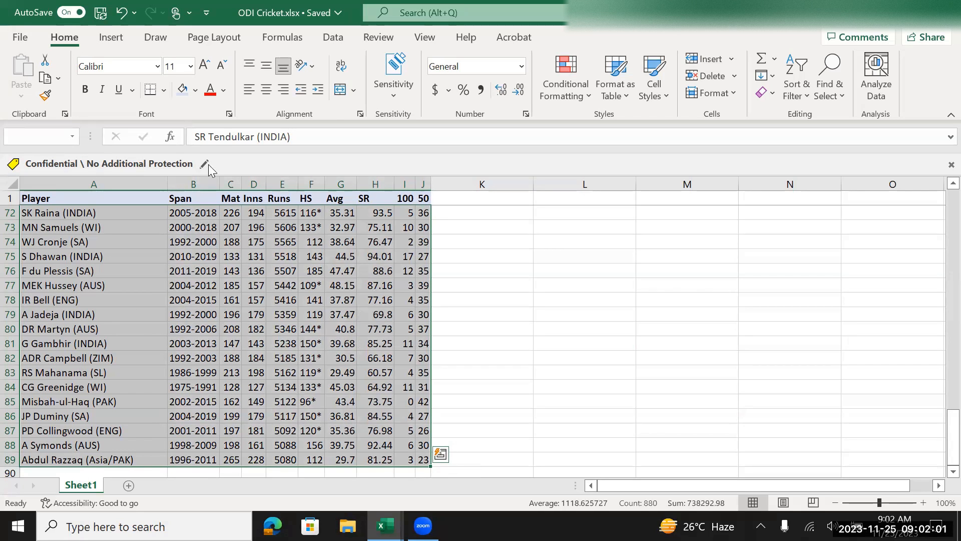
{"action": "left_click", "coordinate": [195, 90]}
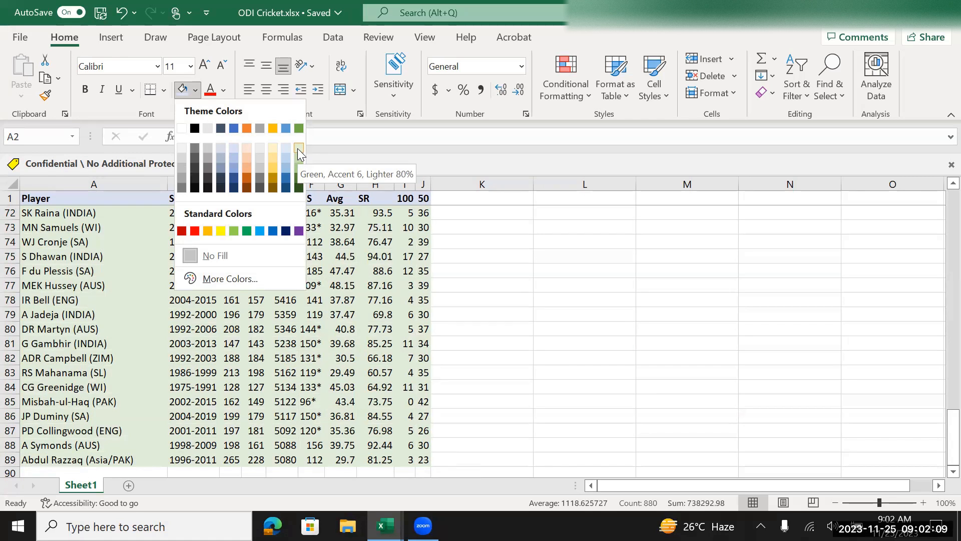
{"action": "left_click", "coordinate": [297, 148]}
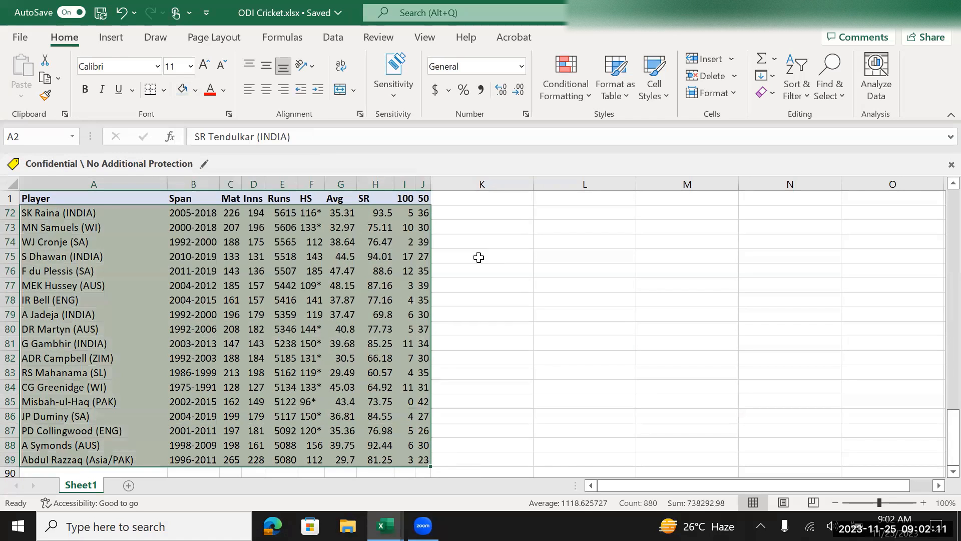
{"action": "left_click", "coordinate": [351, 255]}
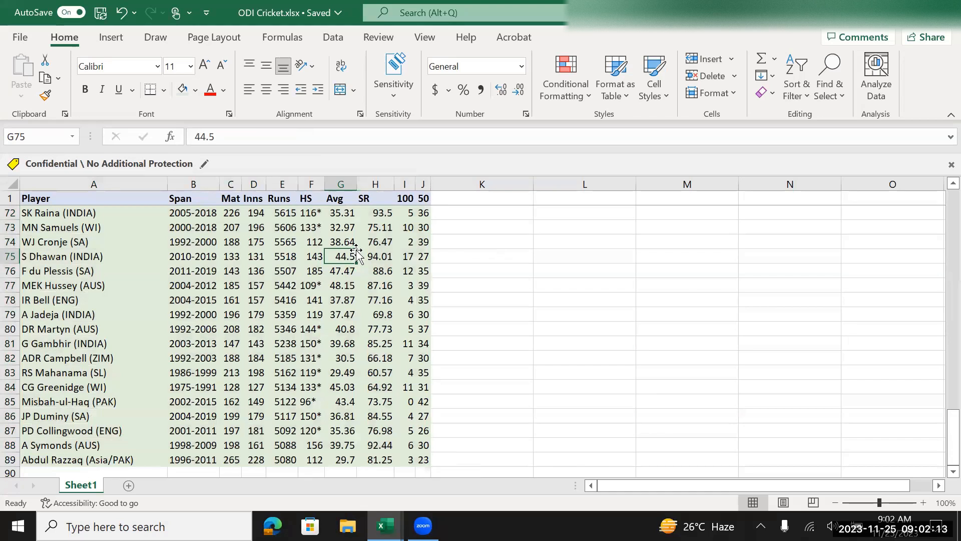
{"action": "key", "text": "ctrl+Up"}
{"action": "key", "text": "Down"}
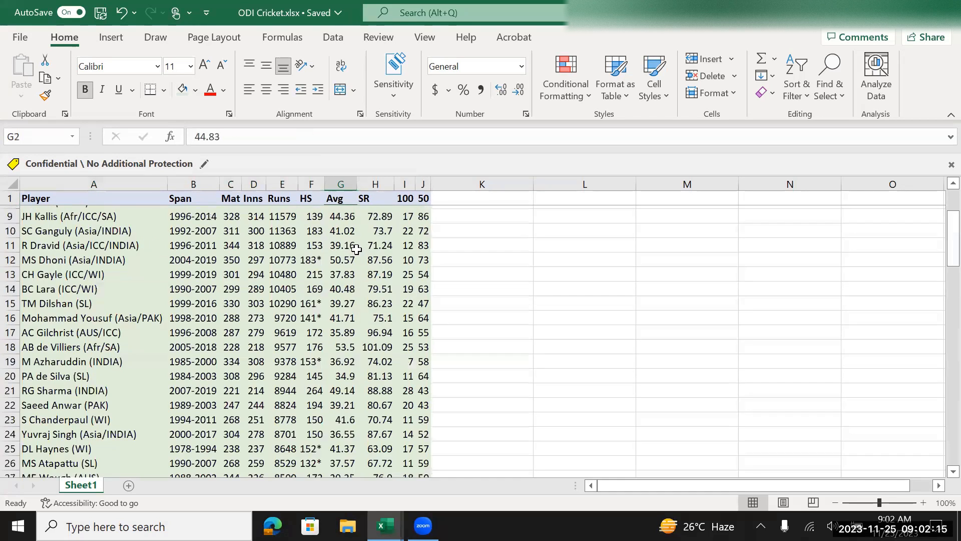
Step: Return to A2, select the player records A2:J89 as a selection demonstration, and go back to the first record
{"action": "key", "text": "Left"}
{"action": "key", "text": "Left"}
{"action": "key", "text": "Left"}
{"action": "key", "text": "Left"}
{"action": "key", "text": "Left"}
{"action": "key", "text": "Left"}
{"action": "key", "text": "Up"}
{"action": "key", "text": "Down"}
{"action": "key", "text": "ctrl+shift+Down"}
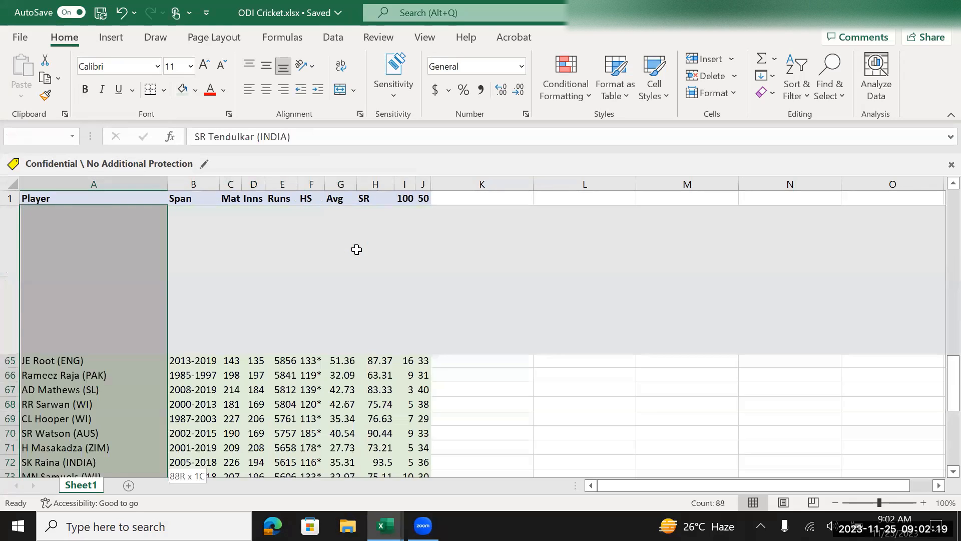
{"action": "key", "text": "ctrl+shift+Right"}
{"action": "key", "text": "Up"}
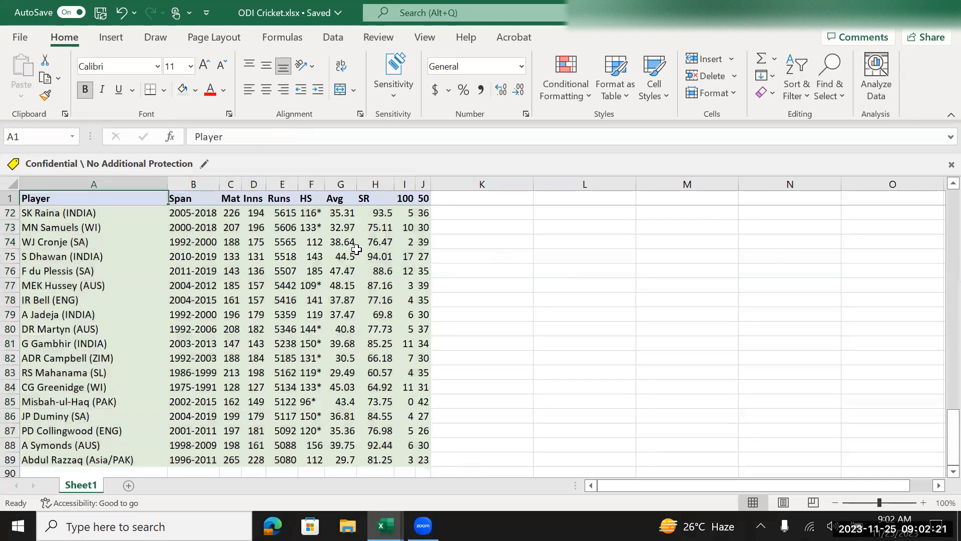
{"action": "key", "text": "Down"}
{"action": "key", "text": "Up"}
{"action": "key", "text": "Down"}
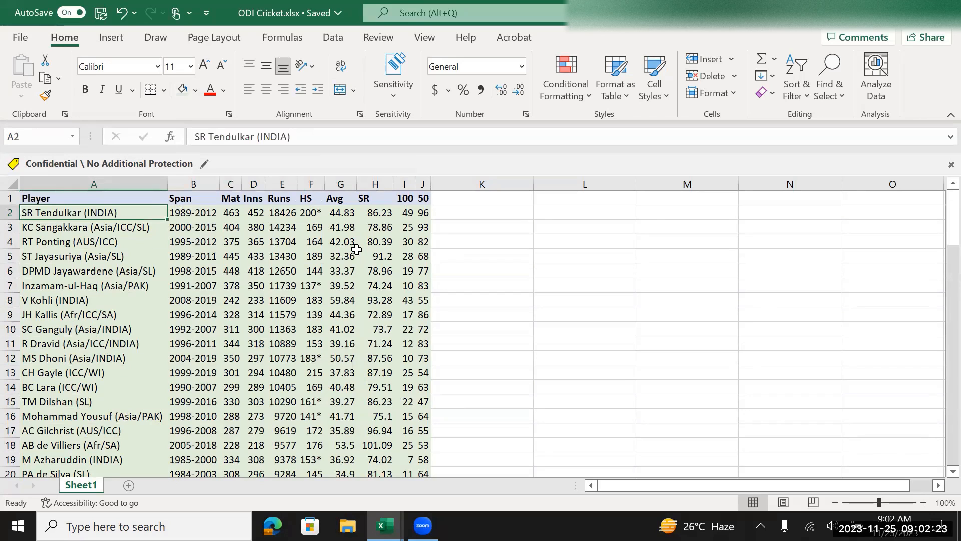
Step: Fill the player records A2:J89 with Gold, Accent 4, Lighter 80%, and check the fill back up at the header
{"action": "key", "text": "ctrl+shift+Down"}
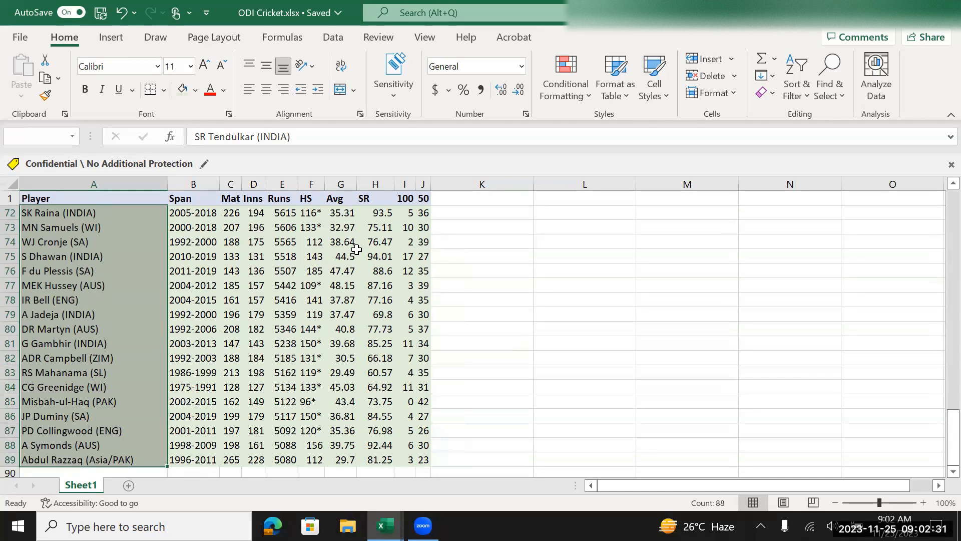
{"action": "key", "text": "ctrl+shift+Right"}
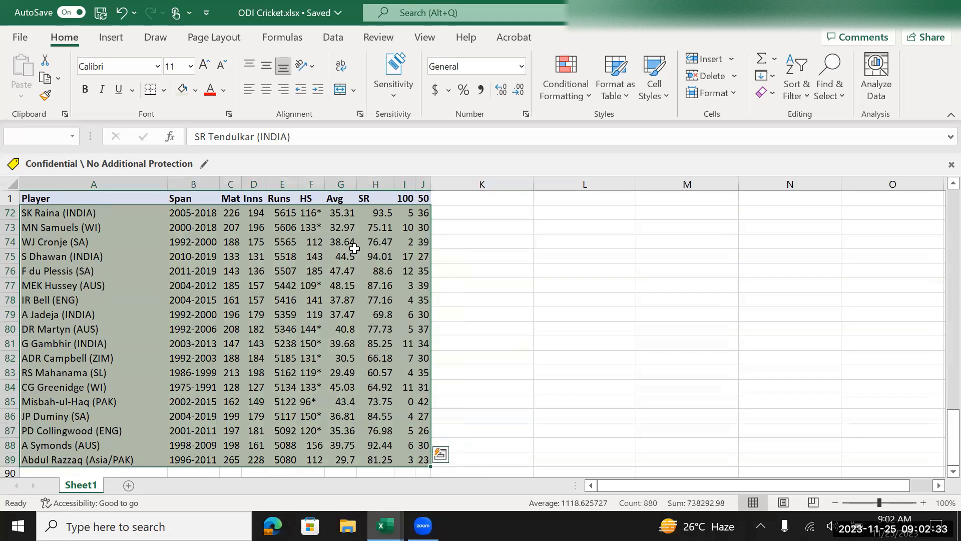
{"action": "left_click", "coordinate": [195, 90]}
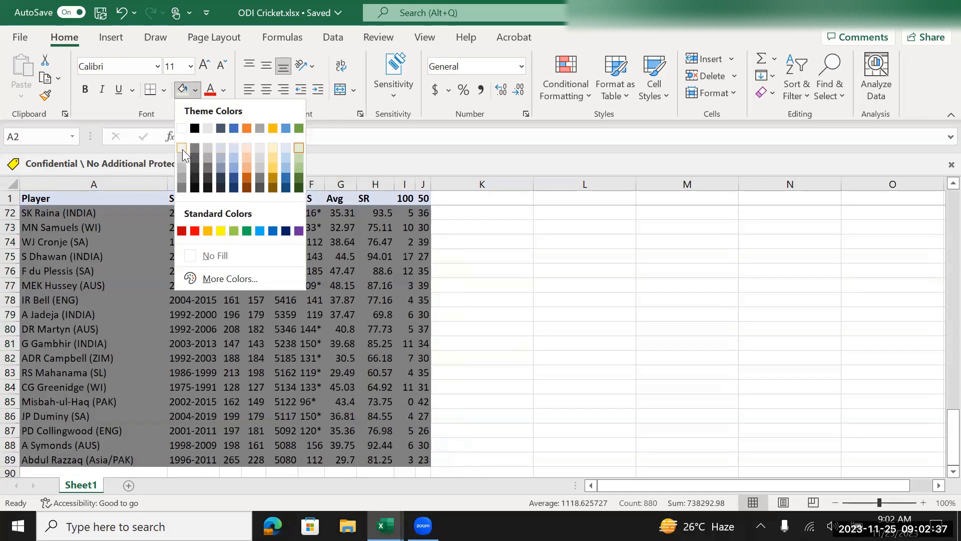
{"action": "left_click", "coordinate": [273, 151]}
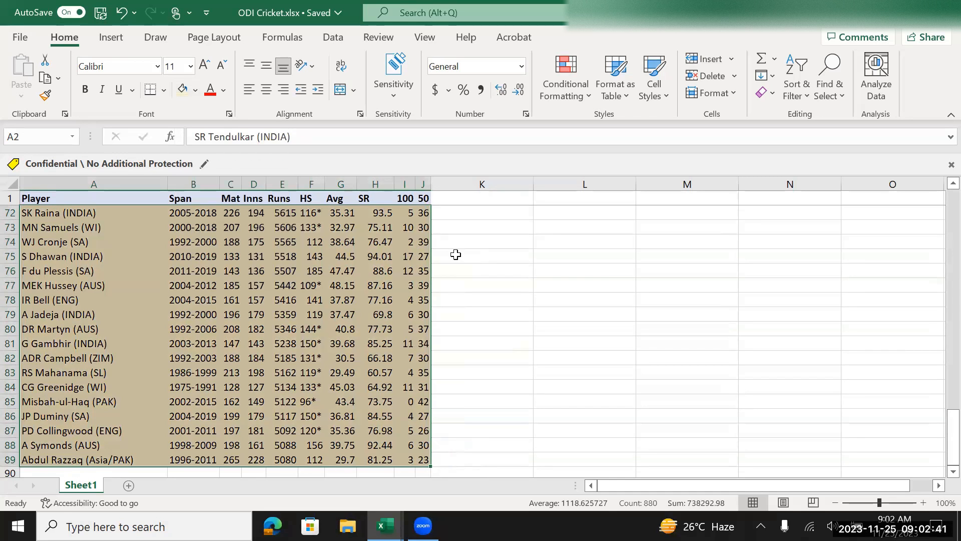
{"action": "key", "text": "Up"}
{"action": "key", "text": "Down"}
{"action": "key", "text": "Down"}
{"action": "key", "text": "Up"}
{"action": "key", "text": "Up"}
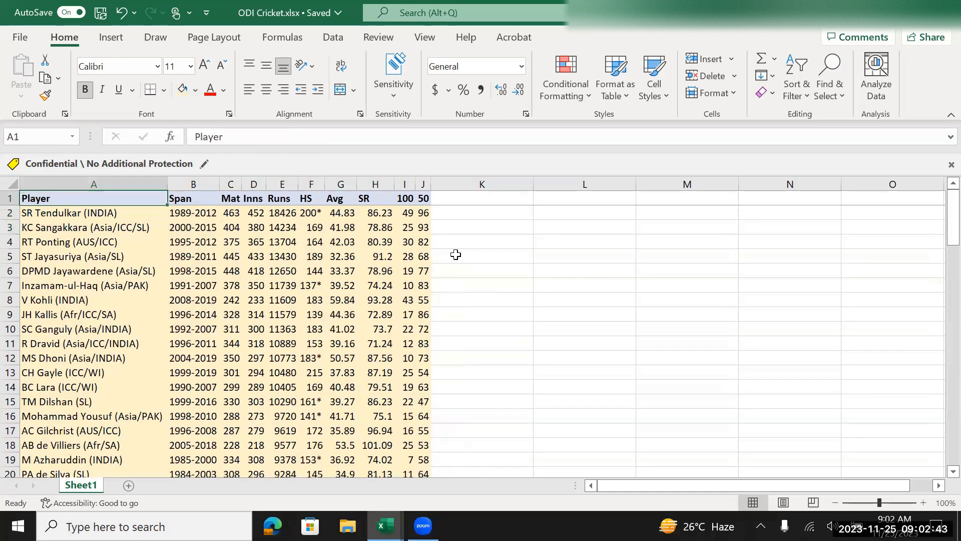
Step: Review the header row from Player across to the empty cell K1, and check the 100 column in the first record
{"action": "key", "text": "Right"}
{"action": "key", "text": "Right"}
{"action": "key", "text": "Right"}
{"action": "key", "text": "Right"}
{"action": "key", "text": "Right"}
{"action": "key", "text": "Right"}
{"action": "key", "text": "Right"}
{"action": "key", "text": "Right"}
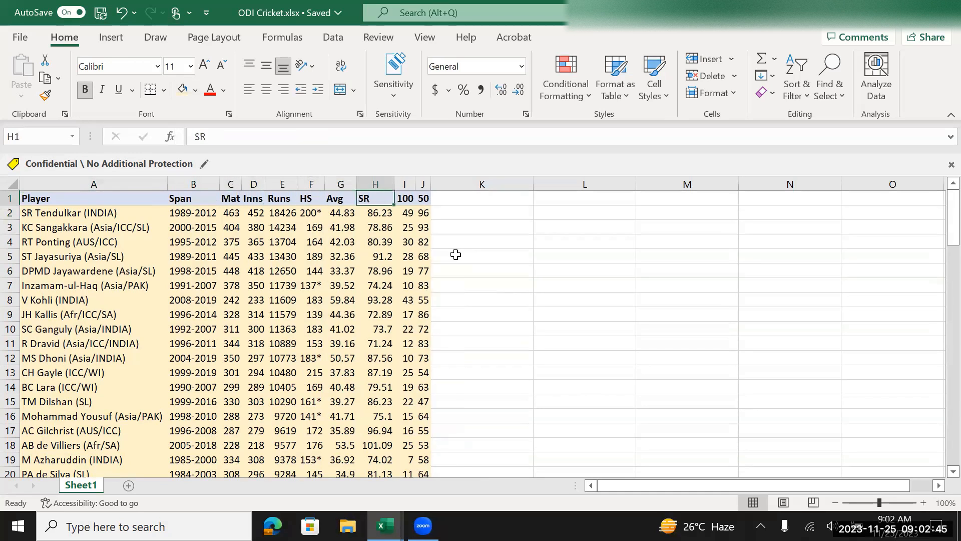
{"action": "key", "text": "Right"}
{"action": "key", "text": "Right"}
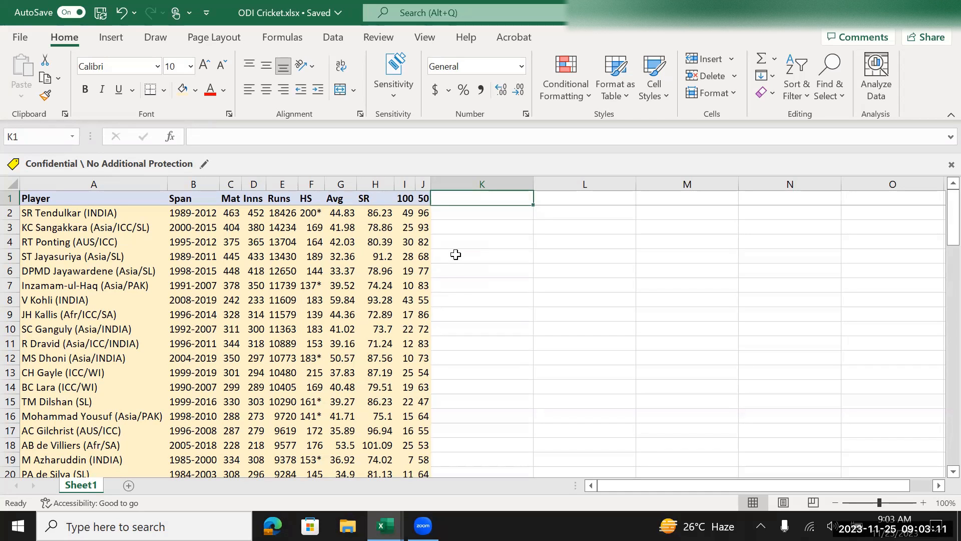
{"action": "key", "text": "Left"}
{"action": "key", "text": "Left"}
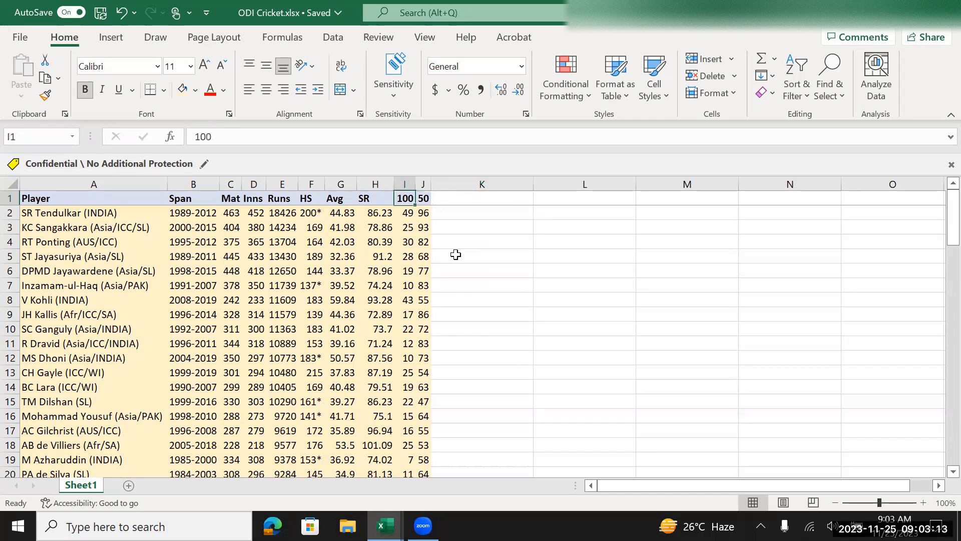
{"action": "key", "text": "Down"}
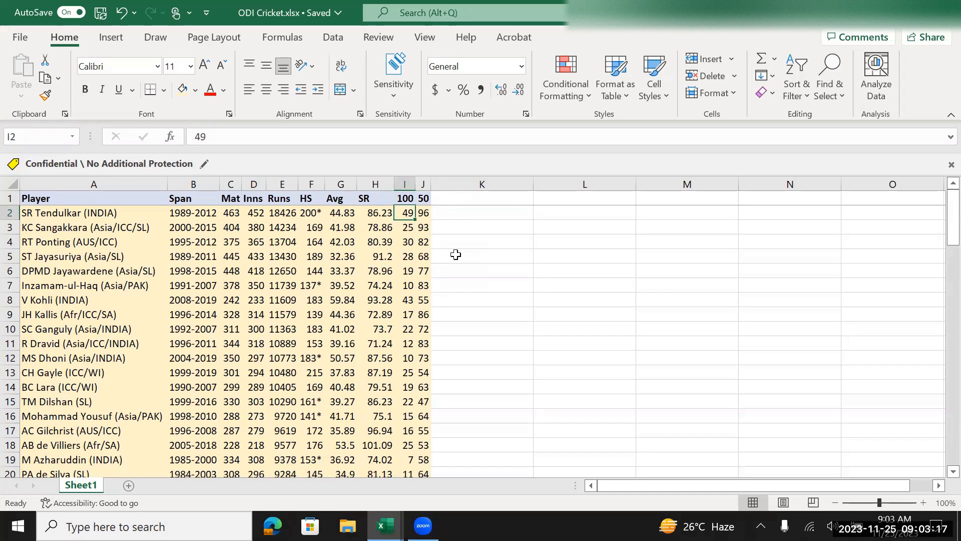
Step: Add the column header Test 100 in K1, directly beside the 50 column
{"action": "key", "text": "Right"}
{"action": "key", "text": "Right"}
{"action": "key", "text": "Up"}
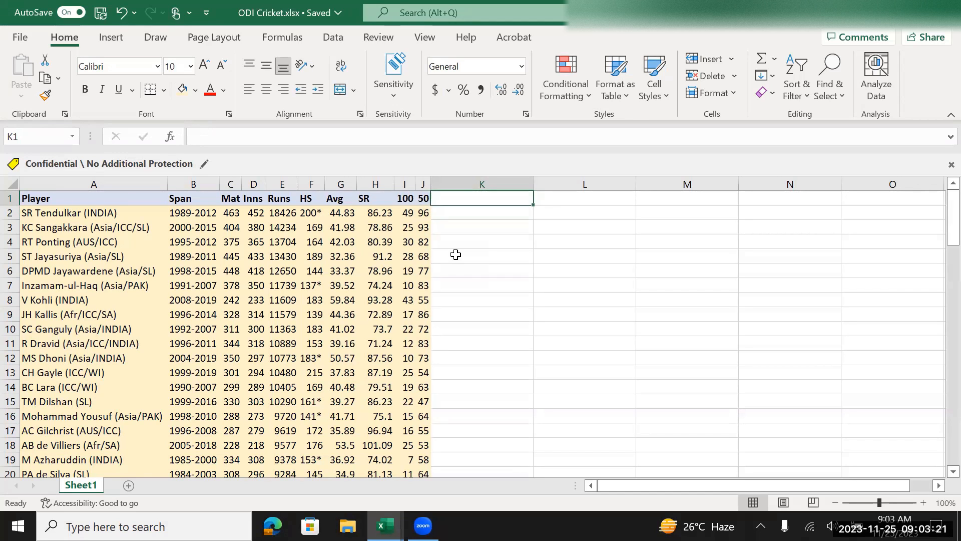
{"action": "type", "text": "T"}
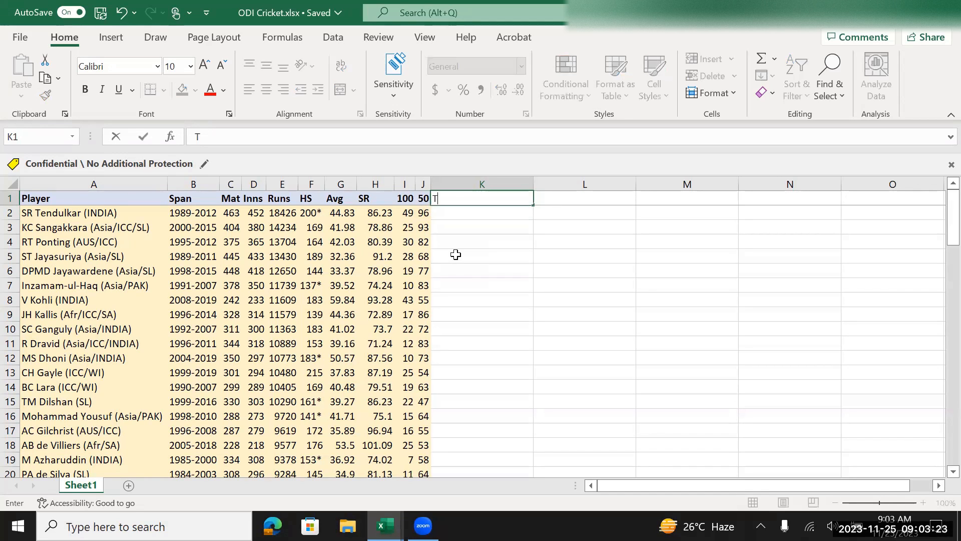
{"action": "type", "text": "est 11"}
{"action": "type", "text": "00"}
{"action": "key", "text": "Return"}
{"action": "key", "text": "Up"}
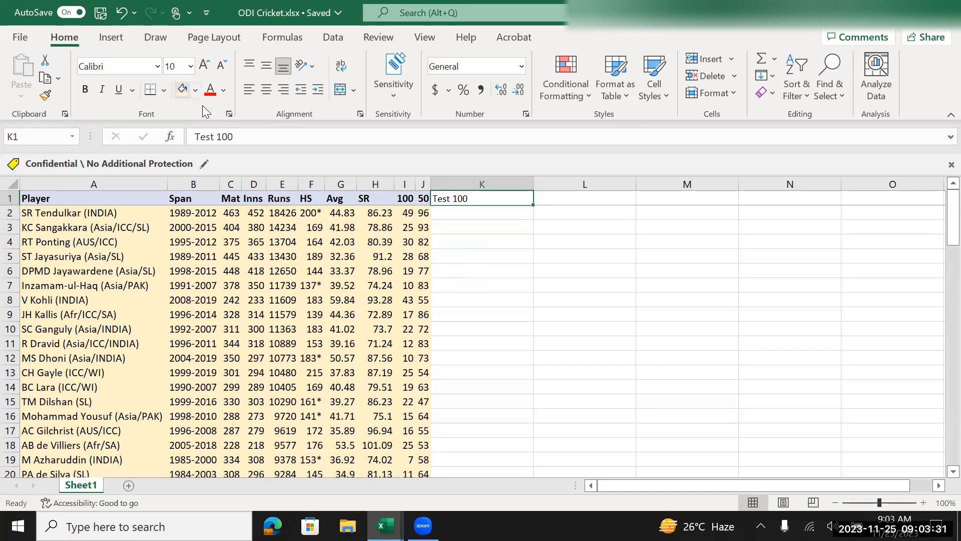
{"action": "left_click", "coordinate": [407, 201]}
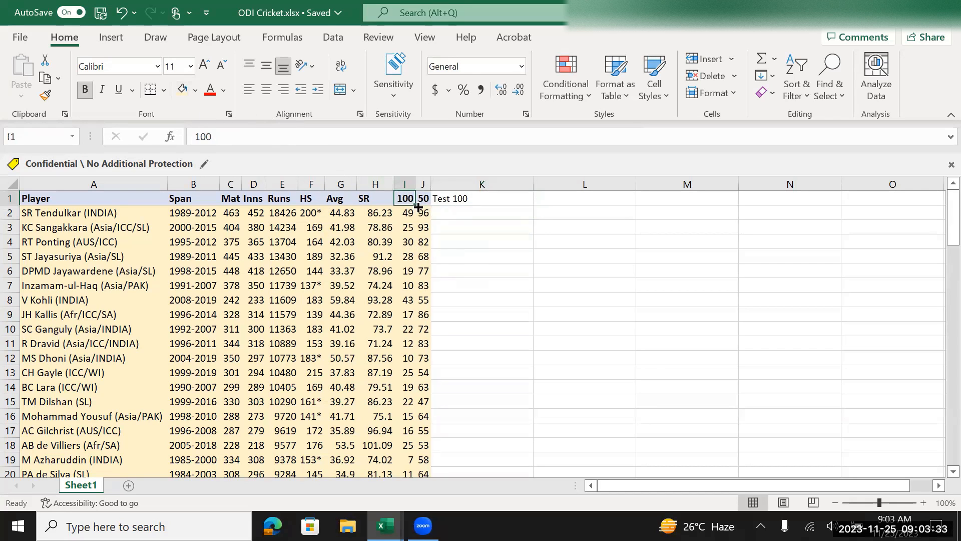
{"action": "left_click", "coordinate": [197, 98]}
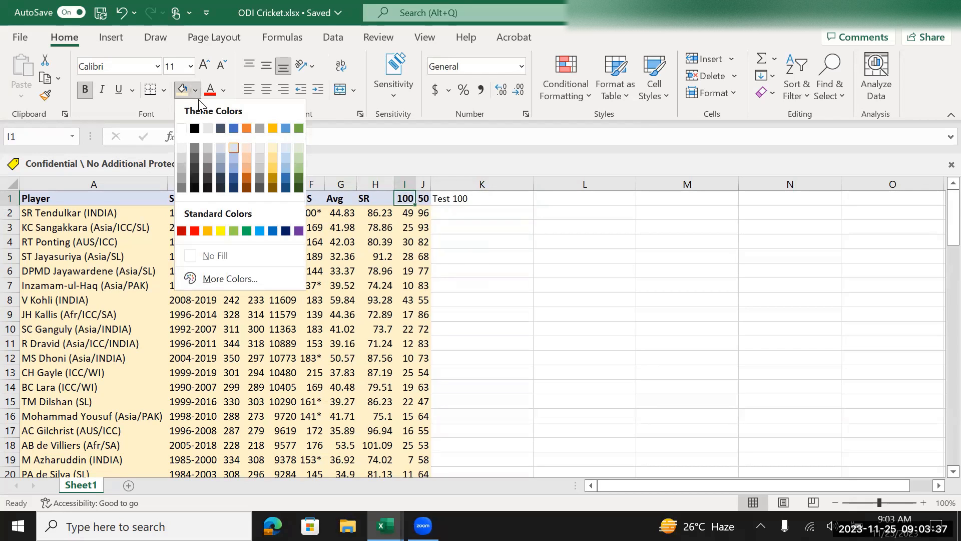
{"action": "left_click", "coordinate": [425, 199]}
{"action": "left_click", "coordinate": [426, 200]}
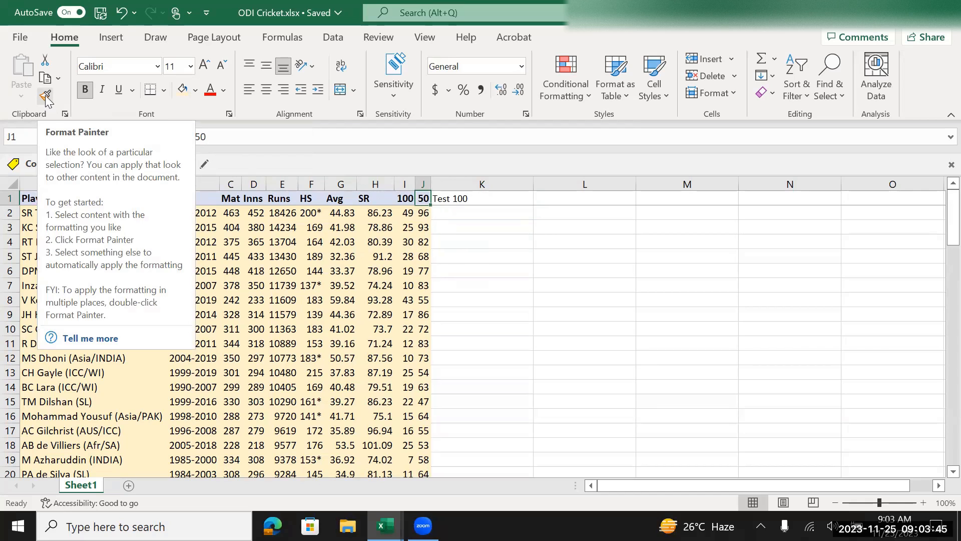
Step: Copy the formatting of the SR header in H1 onto the Test 100 header in K1 with Format Painter
{"action": "left_click", "coordinate": [377, 200]}
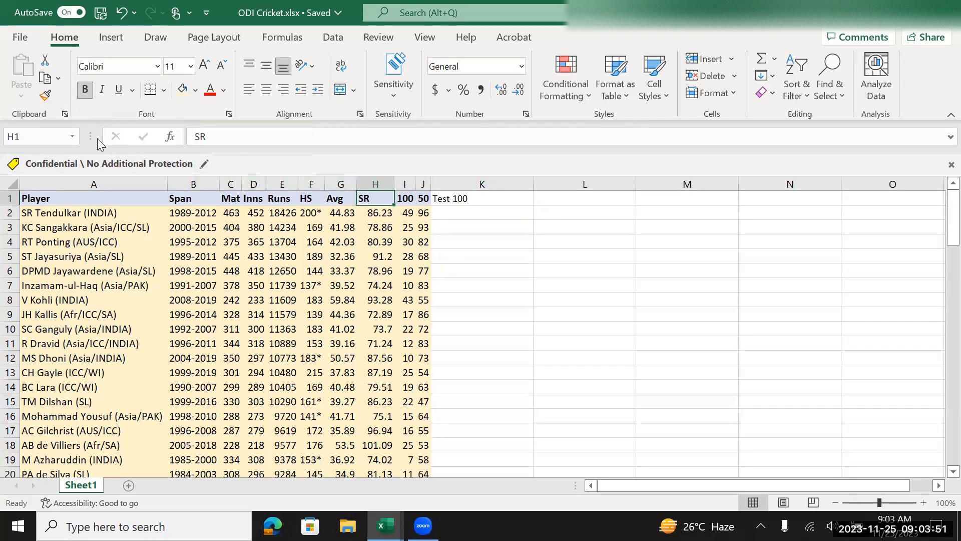
{"action": "left_click", "coordinate": [43, 98]}
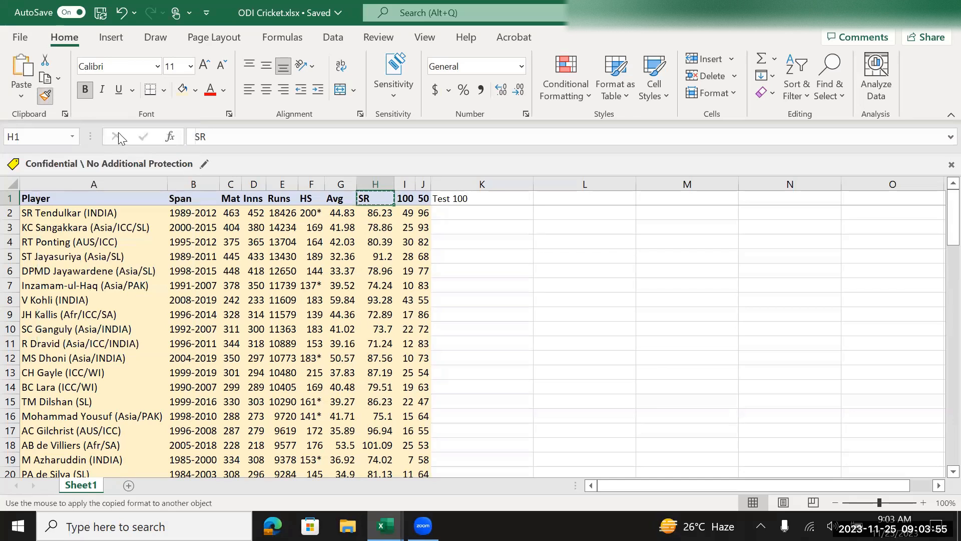
{"action": "left_click", "coordinate": [480, 199]}
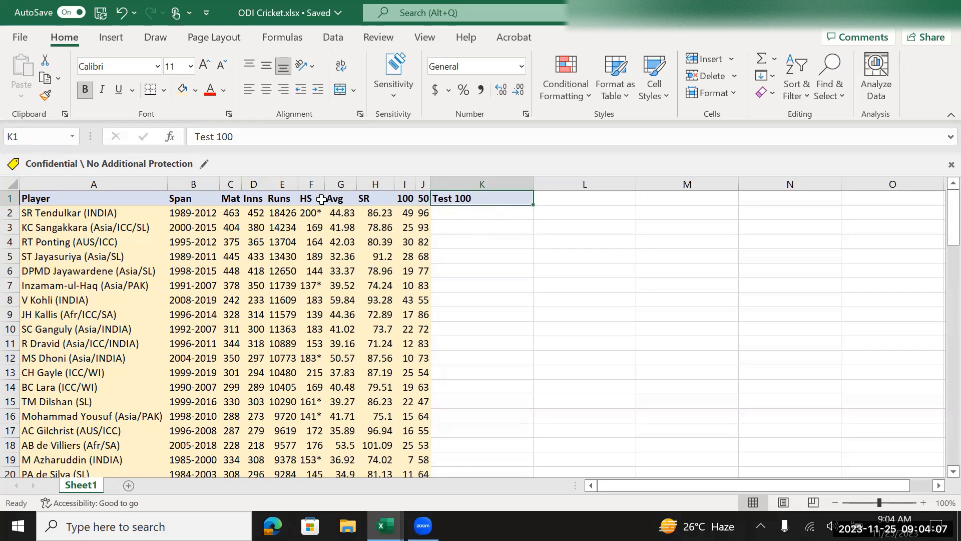
Step: Go to K2 under the Test 100 header, then switch to the Test Cricket workbook and examine its Player column, ending at A2
{"action": "left_click", "coordinate": [472, 212]}
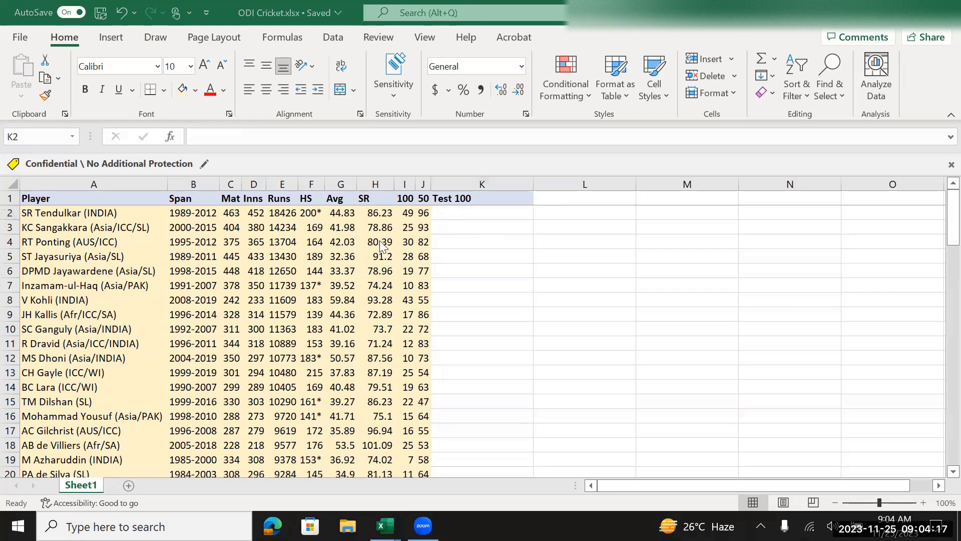
{"action": "key", "text": "alt+Tab"}
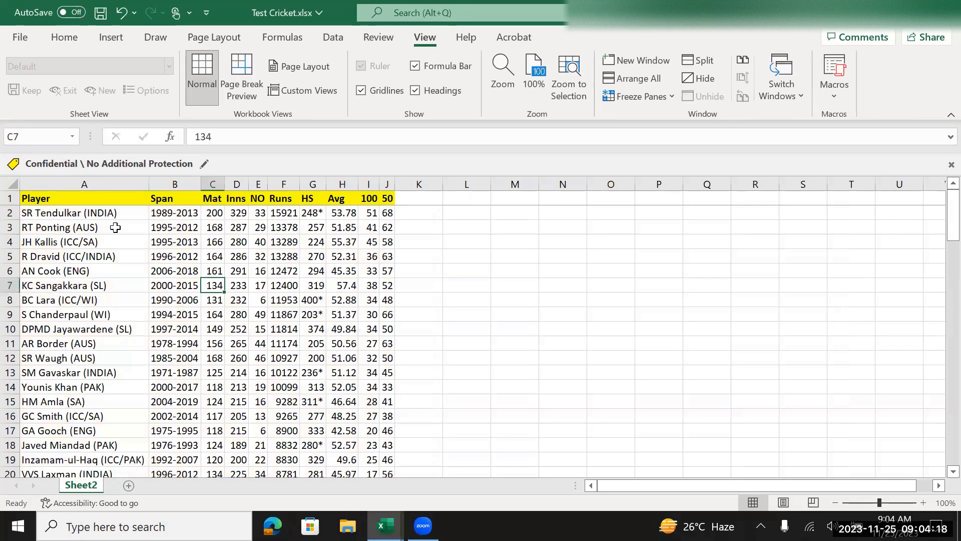
{"action": "left_click", "coordinate": [75, 226]}
{"action": "left_click", "coordinate": [86, 179]}
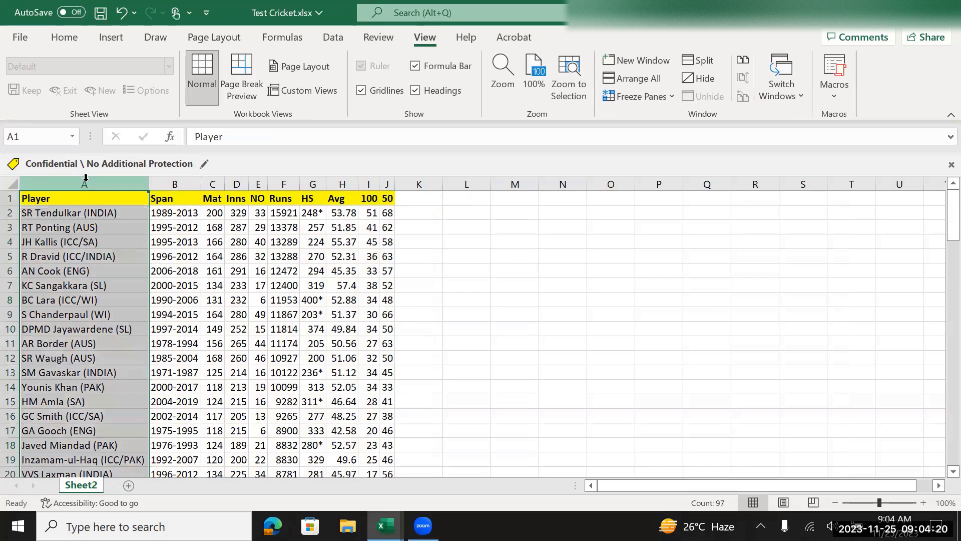
{"action": "left_click", "coordinate": [92, 214]}
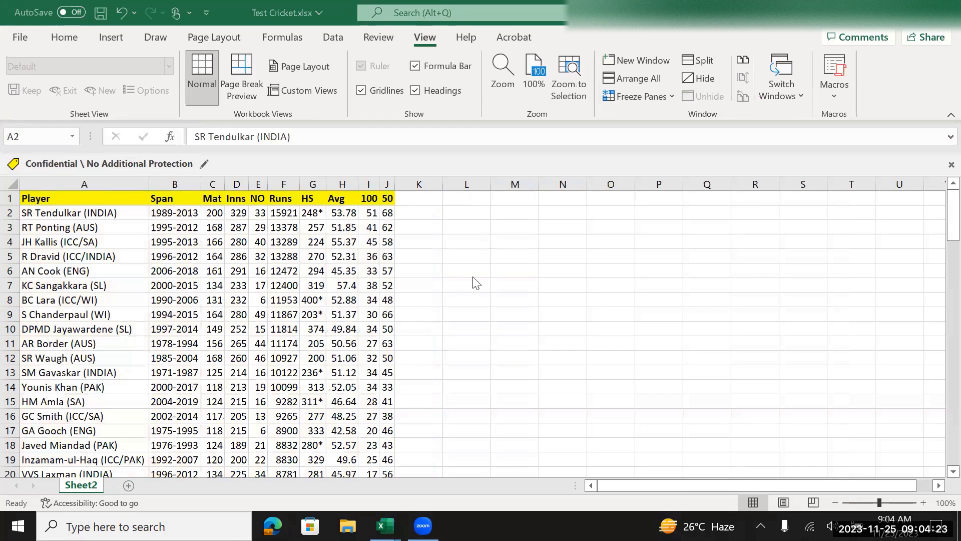
Step: Try pasting player cell A2 from the ODI Cricket workbook over A2 in the Test Cricket workbook, and undo the paste
{"action": "key", "text": "alt+Tab"}
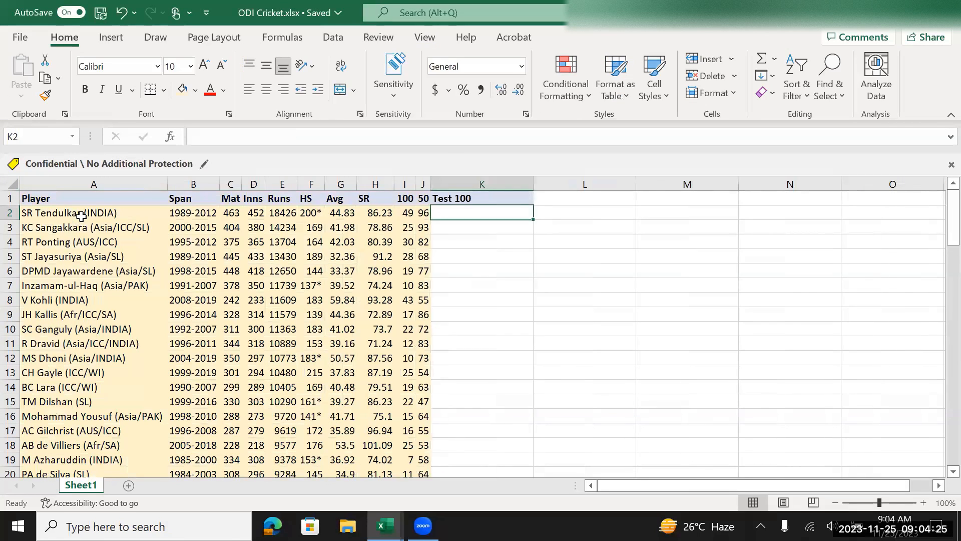
{"action": "left_click", "coordinate": [83, 215]}
{"action": "key", "text": "ctrl+c"}
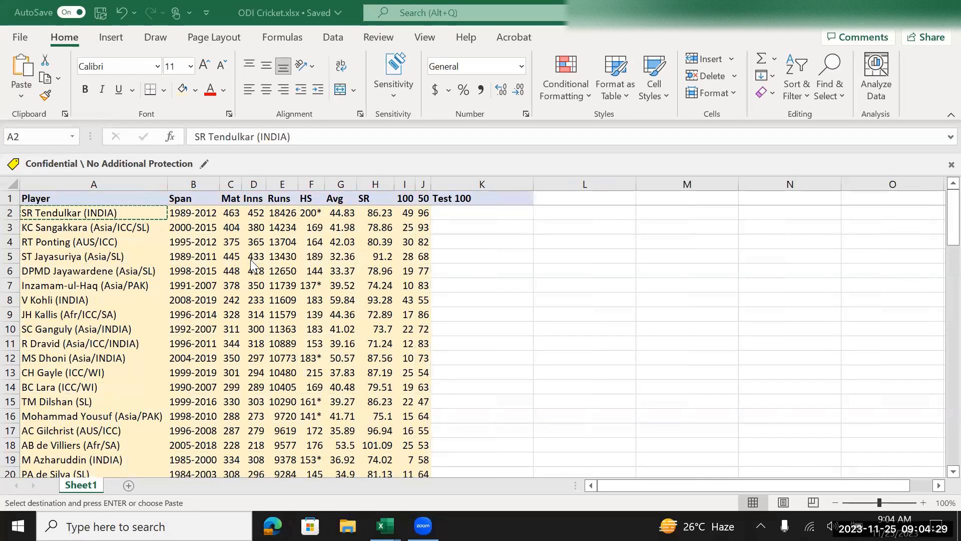
{"action": "key", "text": "alt+Tab"}
{"action": "key", "text": "ctrl+v"}
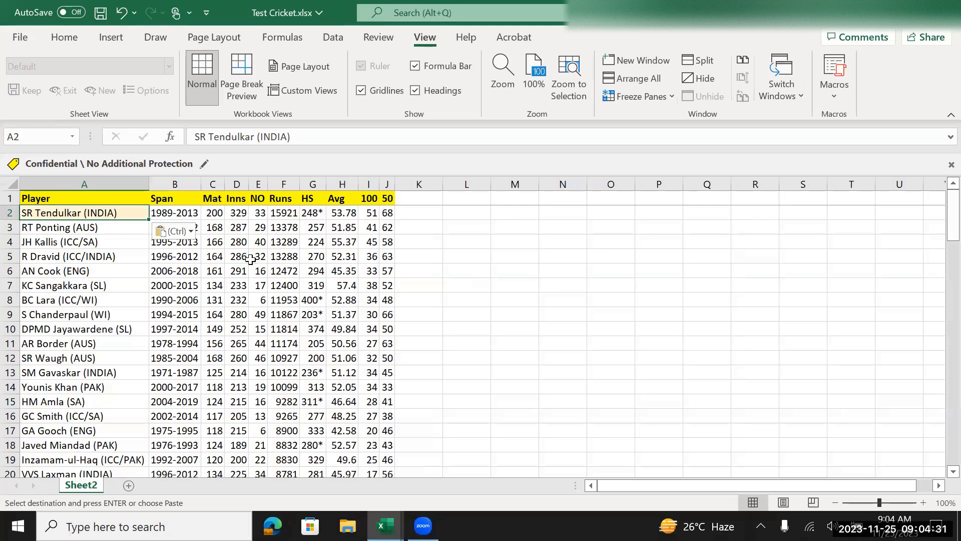
{"action": "key", "text": "ctrl+z"}
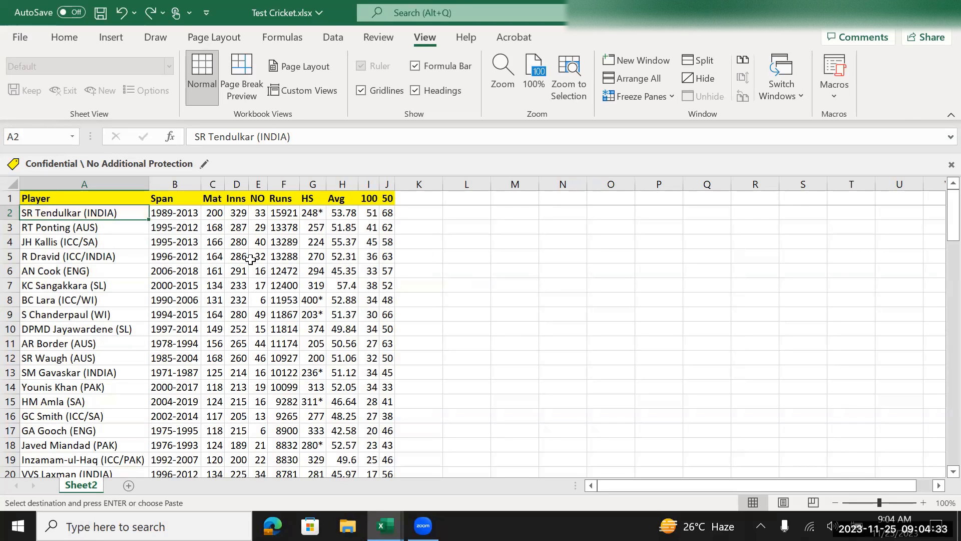
Step: Switch back to the ODI Cricket workbook and copy the player cell A12, MS Dhoni (Asia/INDIA)
{"action": "key", "text": "alt+Tab"}
{"action": "key", "text": "alt+Tab"}
{"action": "key", "text": "alt+Tab"}
{"action": "key", "text": "alt+Tab"}
{"action": "key", "text": "Down"}
{"action": "key", "text": "Down"}
{"action": "key", "text": "Down"}
{"action": "key", "text": "Down"}
{"action": "key", "text": "Down"}
{"action": "key", "text": "Down"}
{"action": "key", "text": "Down"}
{"action": "key", "text": "Down"}
{"action": "key", "text": "Down"}
{"action": "key", "text": "Down"}
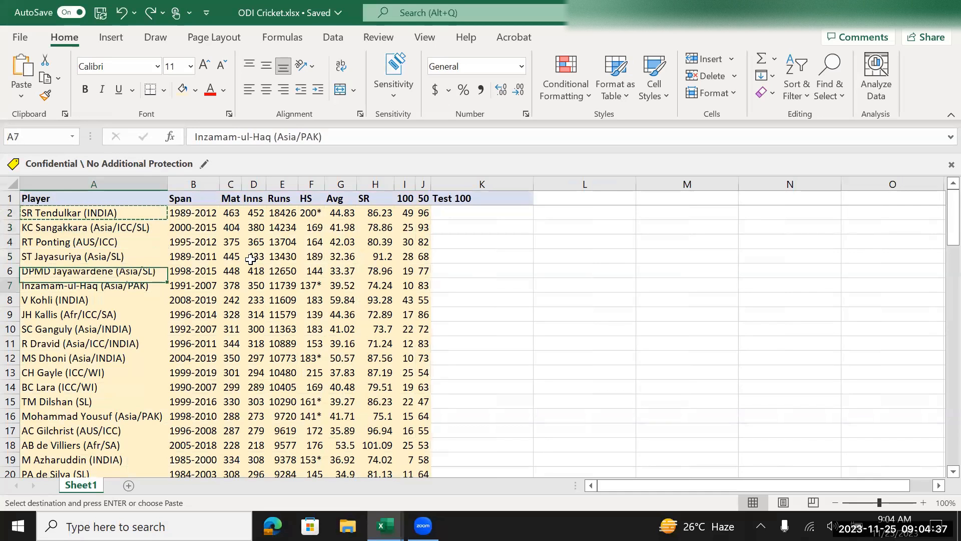
{"action": "key", "text": "ctrl+c"}
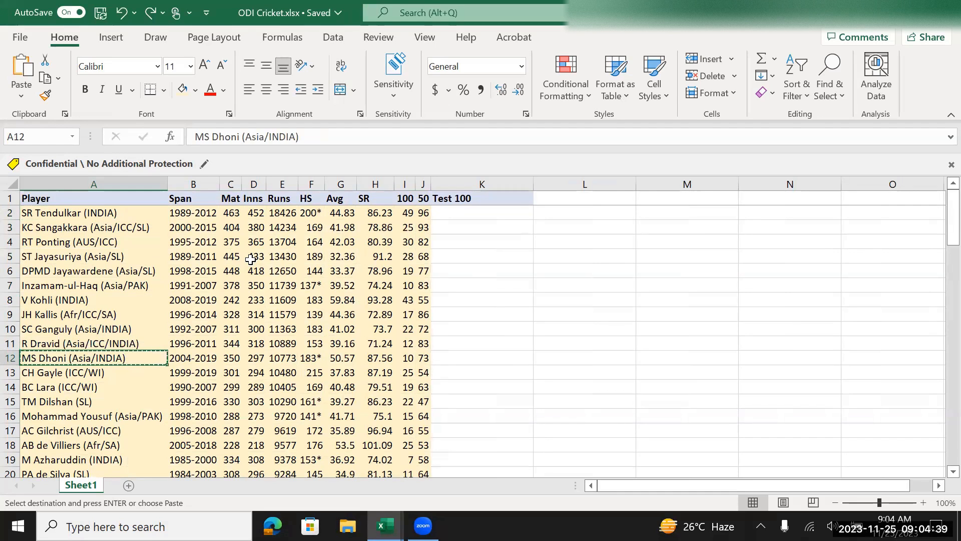
{"action": "key", "text": "alt+Tab"}
{"action": "key", "text": "ctrl+f"}
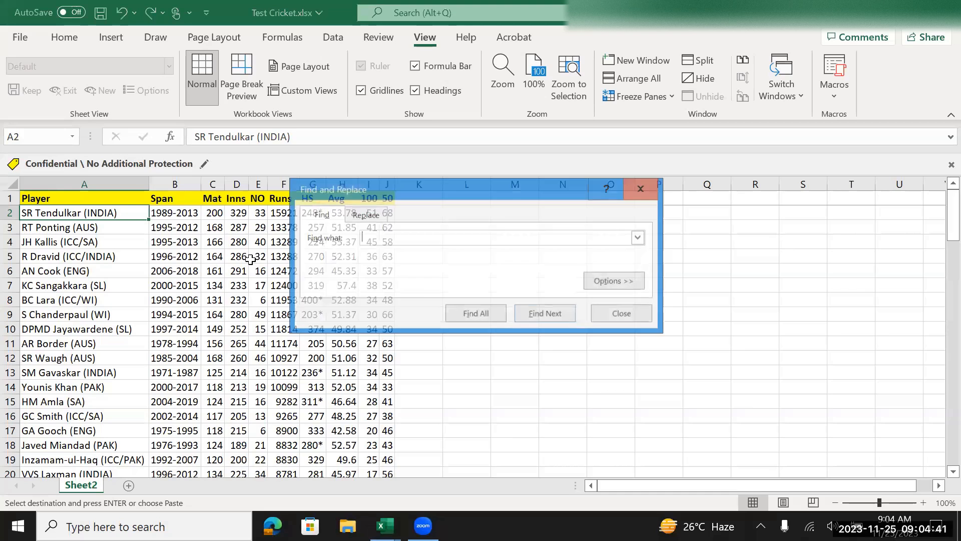
{"action": "key", "text": "ctrl+v"}
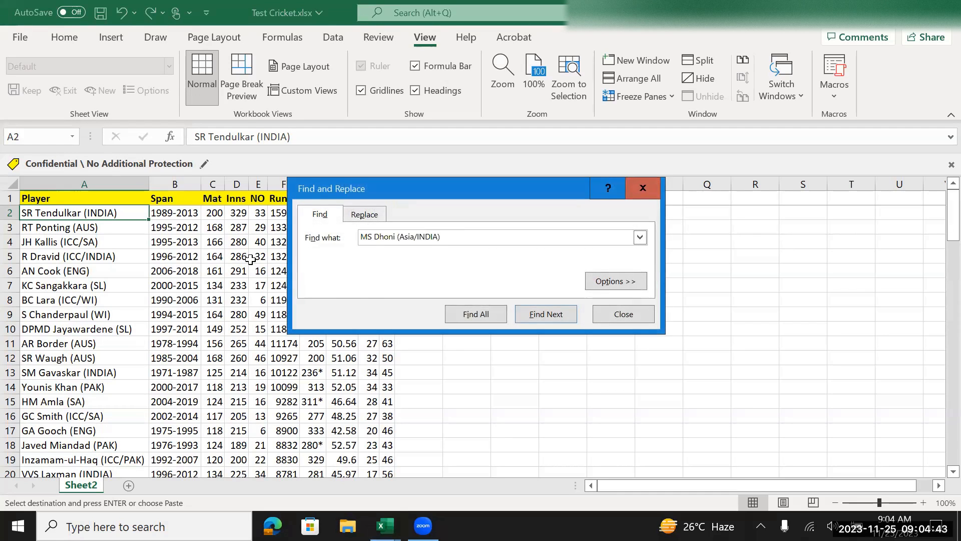
{"action": "key", "text": "Escape"}
{"action": "key", "text": "Down"}
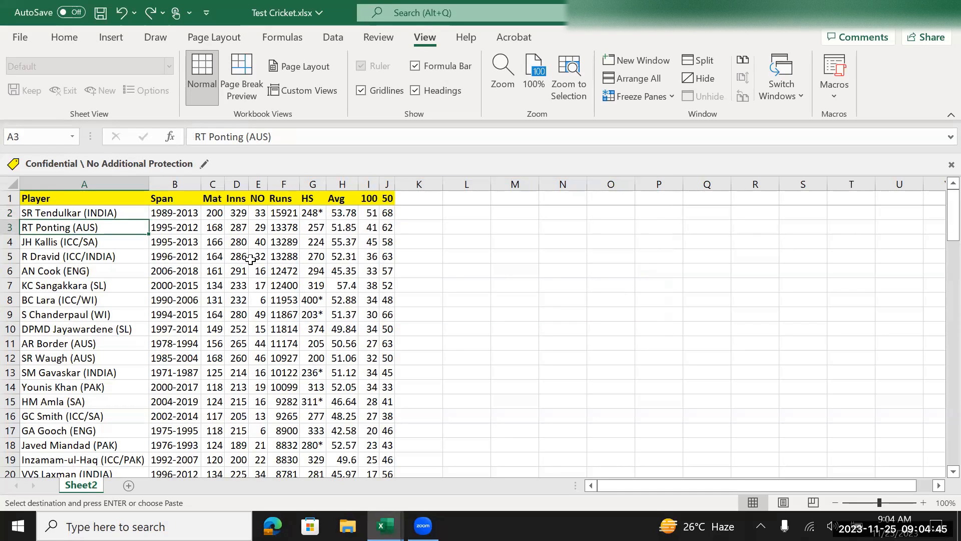
{"action": "key", "text": "ctrl+f"}
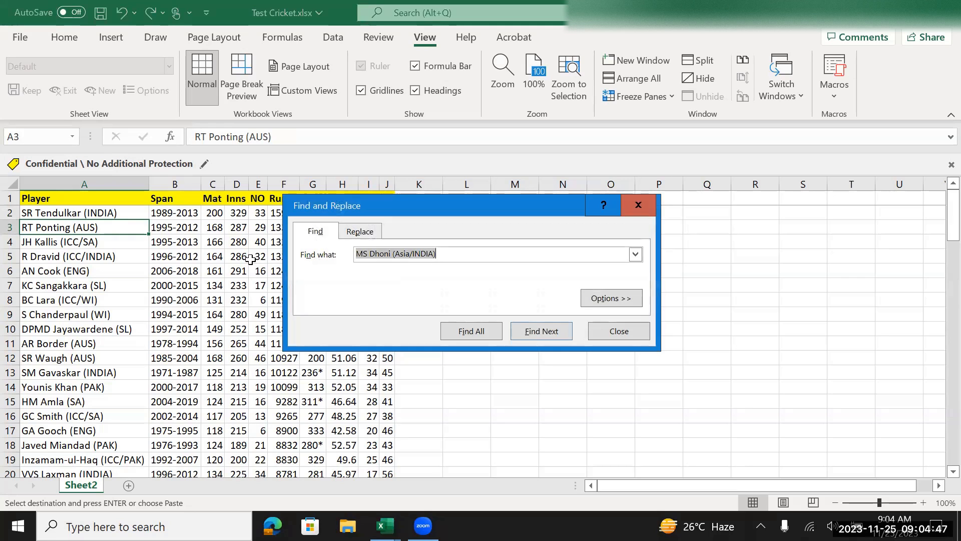
{"action": "key", "text": "Escape"}
{"action": "key", "text": "Escape"}
Step: Copy player cell A12, MS Dhoni (Asia/INDIA), from the ODI Cricket workbook and search for it in the Test Cricket workbook
{"action": "key", "text": "ctrl+Tab"}
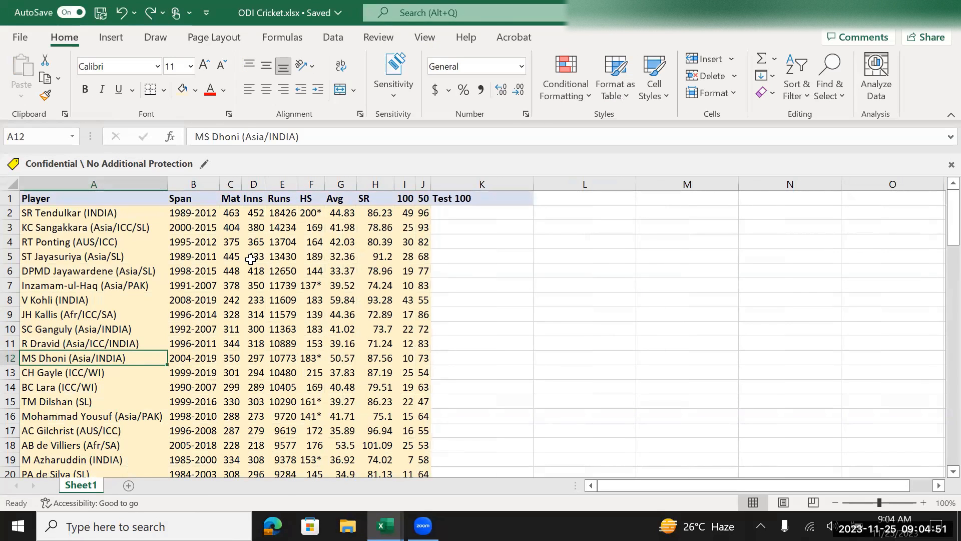
{"action": "key", "text": "ctrl+c"}
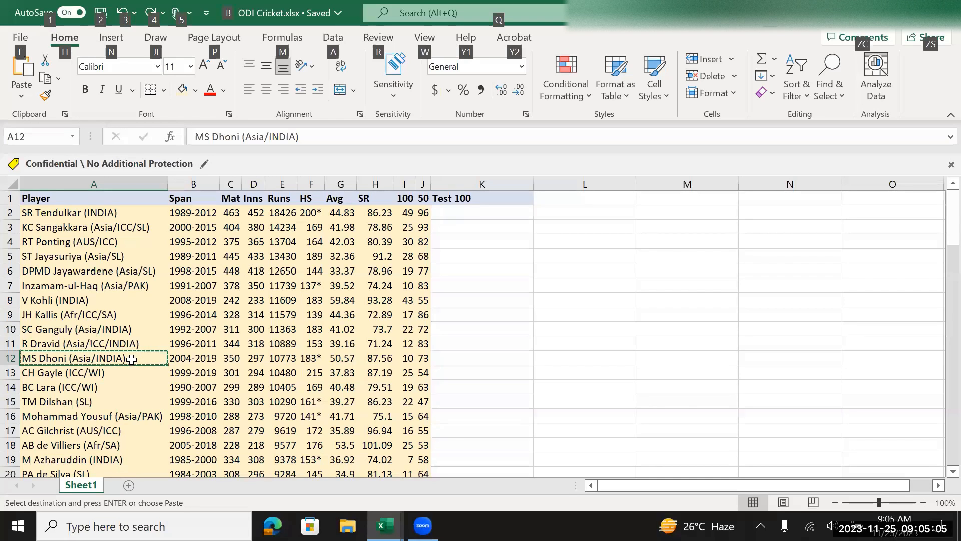
{"action": "key", "text": "alt+Tab"}
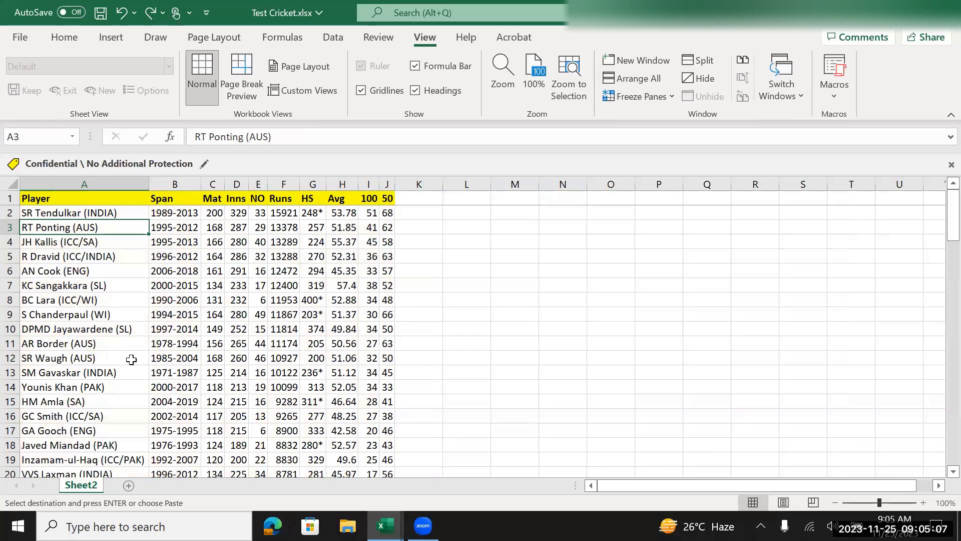
{"action": "key", "text": "ctrl+f"}
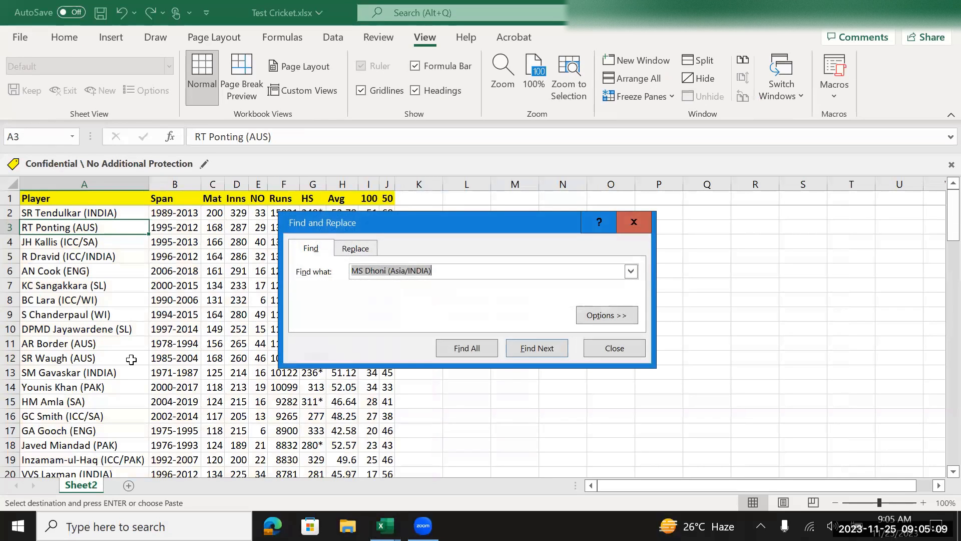
{"action": "key", "text": "ctrl+v"}
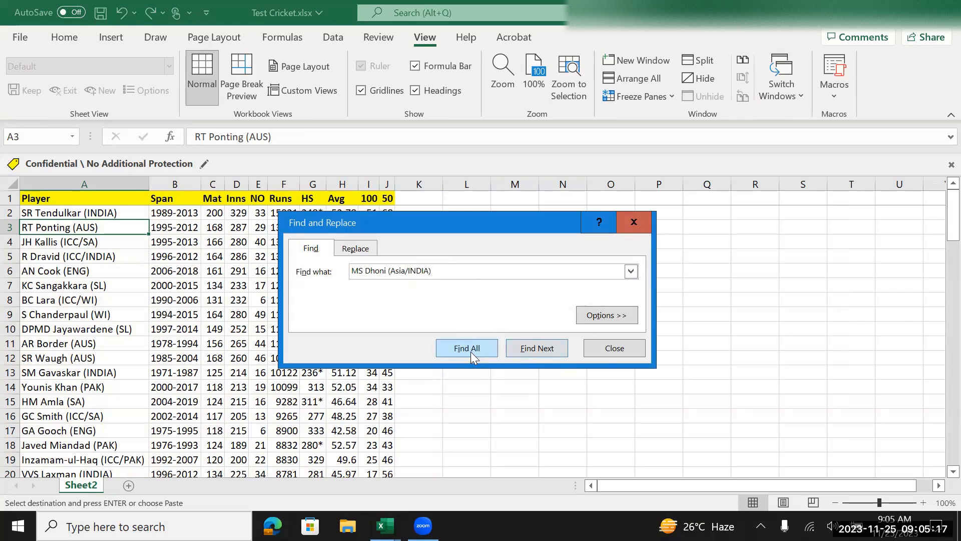
{"action": "left_click", "coordinate": [534, 349]}
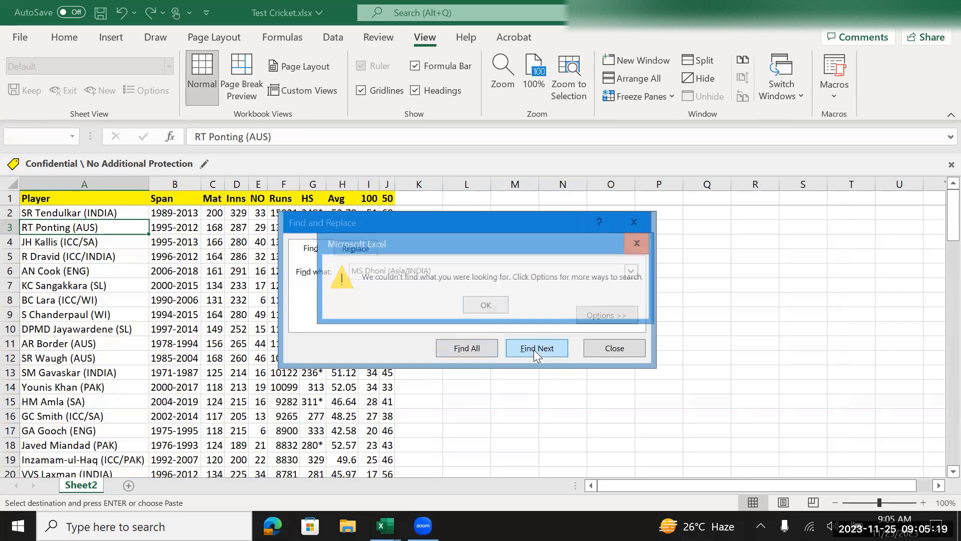
{"action": "left_click", "coordinate": [500, 304]}
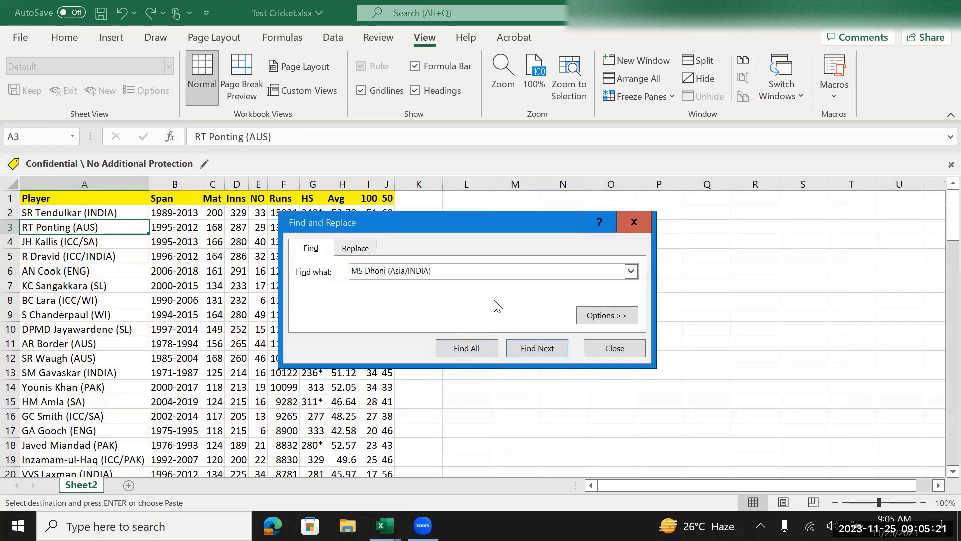
{"action": "left_click", "coordinate": [642, 226]}
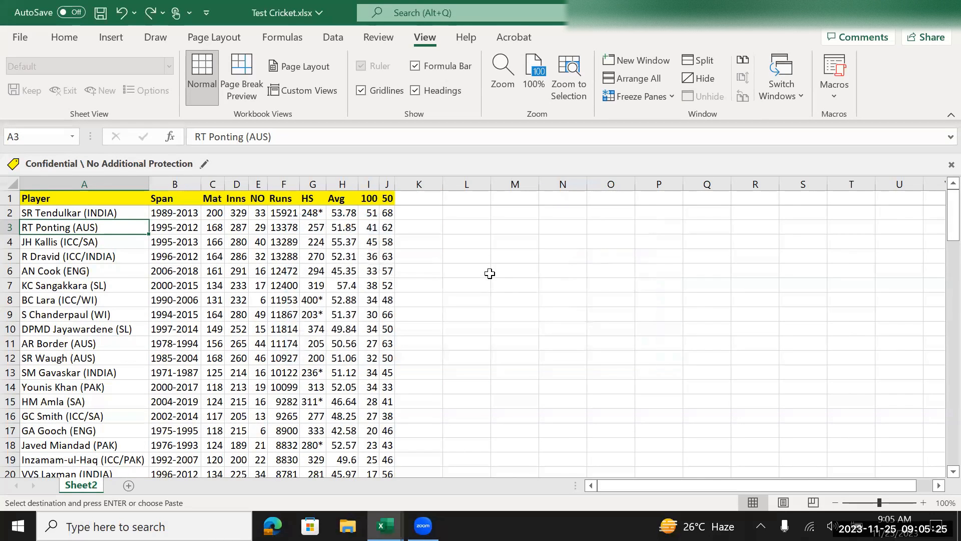
Step: Copy player cell A11, R Dravid (Asia/ICC/INDIA), from the ODI Cricket workbook and search for it in the Test Cricket workbook
{"action": "key", "text": "alt+Tab"}
{"action": "key", "text": "Up"}
{"action": "key", "text": "ctrl+c"}
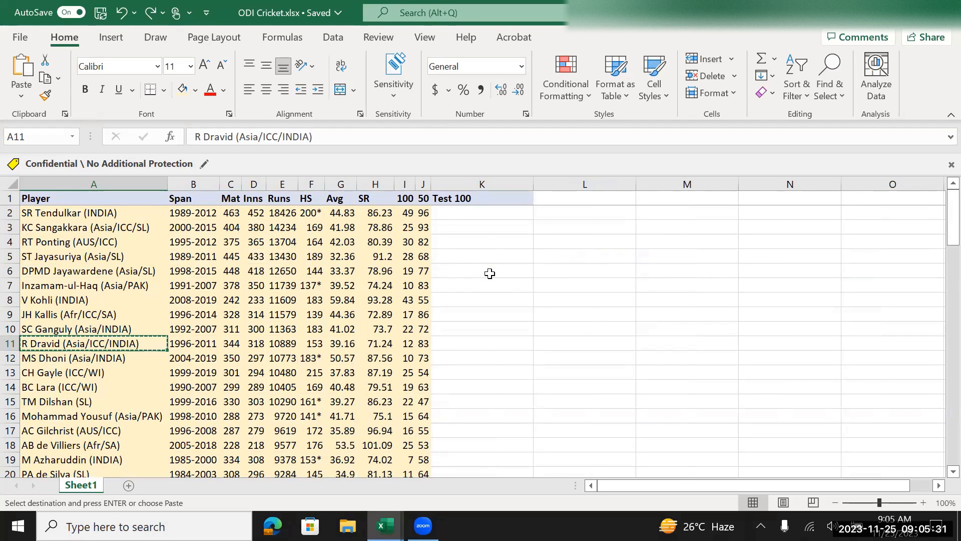
{"action": "key", "text": "alt+Tab"}
{"action": "key", "text": "ctrl+f"}
{"action": "key", "text": "ctrl+v"}
{"action": "key", "text": "Return"}
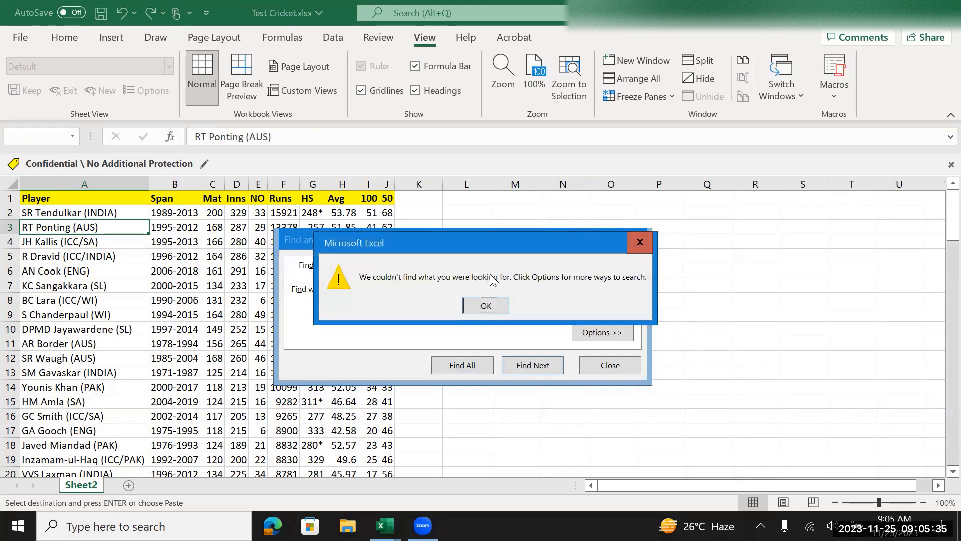
{"action": "key", "text": "Return"}
{"action": "key", "text": "Escape"}
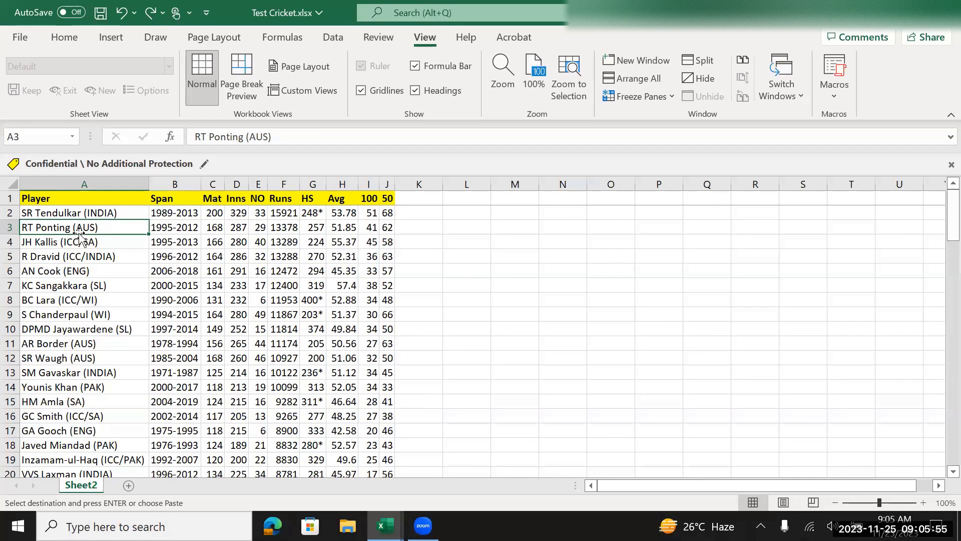
Step: Select R Dravid's cell A5 in the Test Cricket workbook and compare its spelling with his entry in the ODI Cricket workbook
{"action": "left_click", "coordinate": [79, 257]}
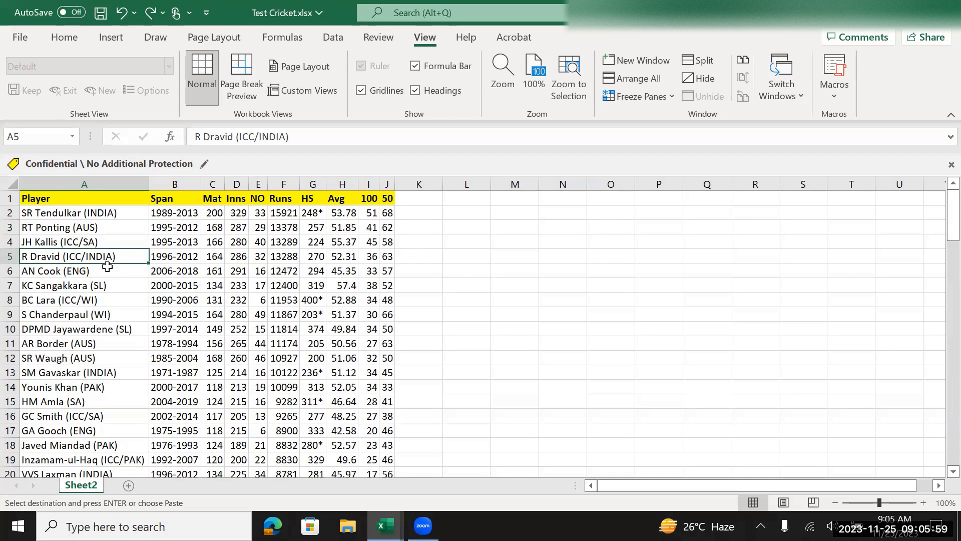
{"action": "key", "text": "alt+Tab"}
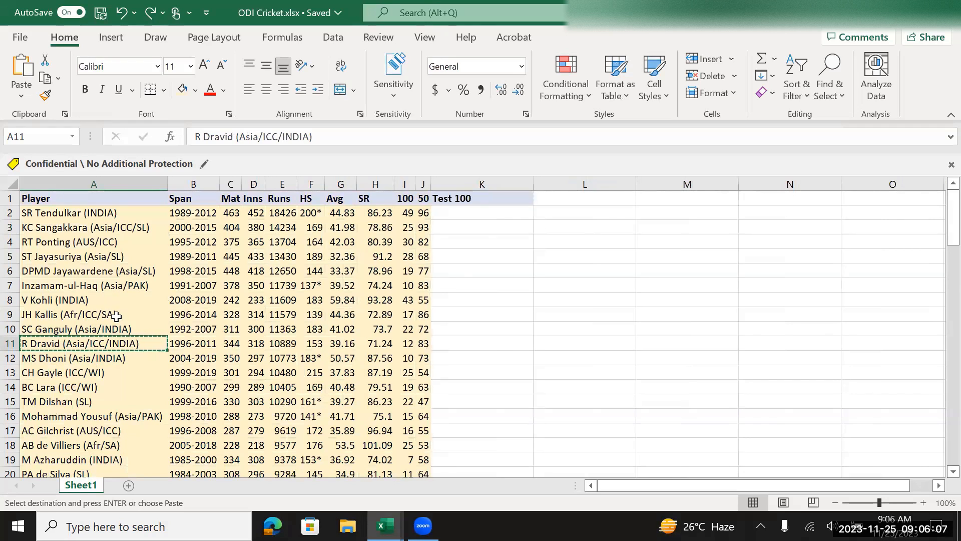
{"action": "key", "text": "alt+Tab"}
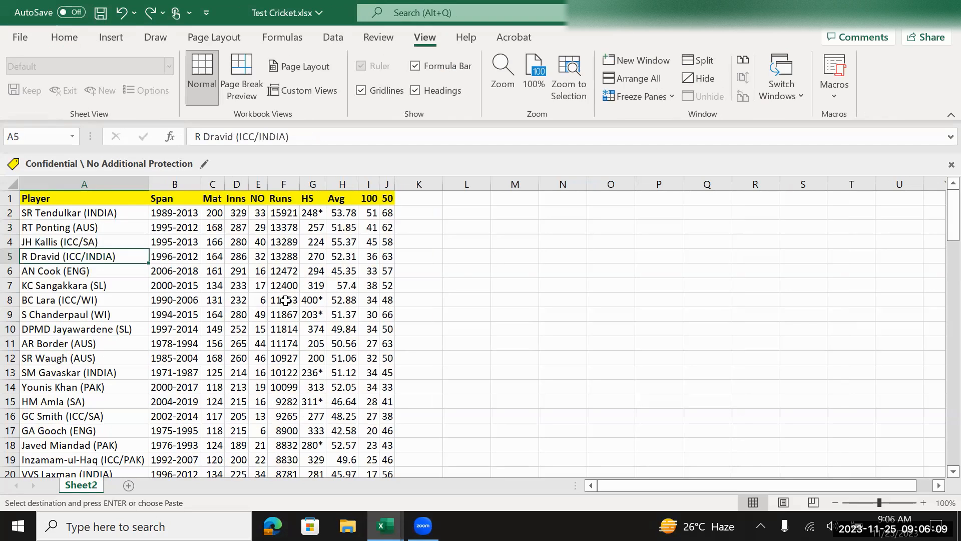
{"action": "key", "text": "alt+Tab"}
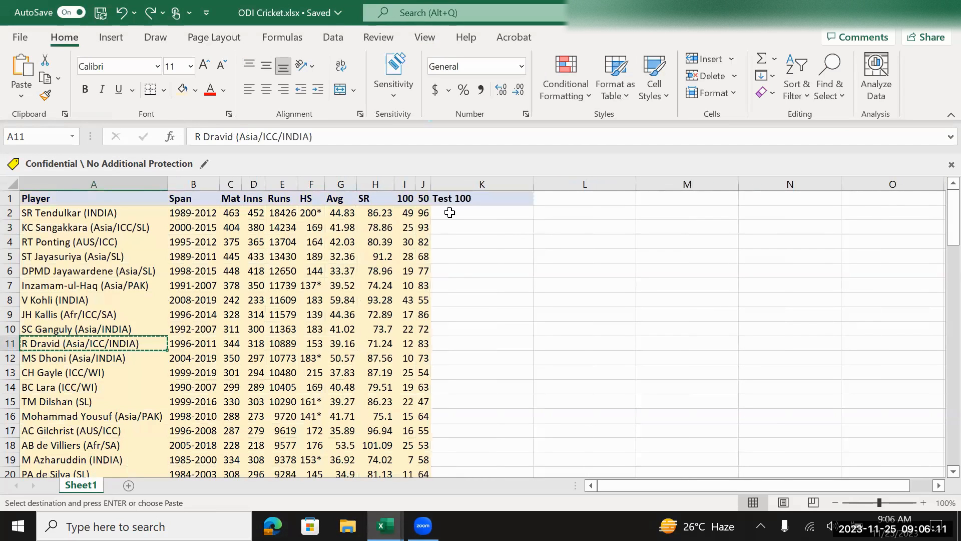
Step: Check the SR Tendulkar entry in A2 of the ODI Cricket workbook against the Player column of the Test Cricket workbook
{"action": "left_click", "coordinate": [451, 210]}
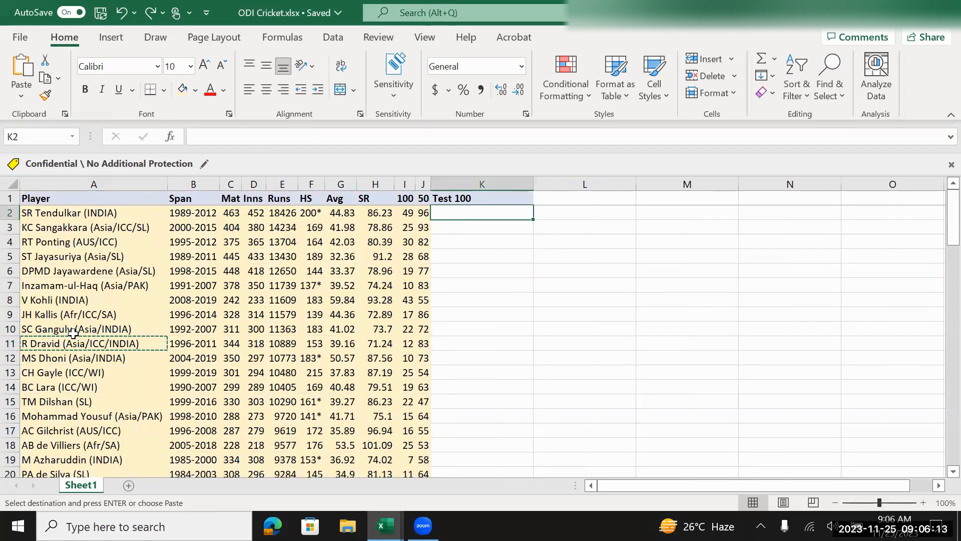
{"action": "left_click", "coordinate": [51, 215]}
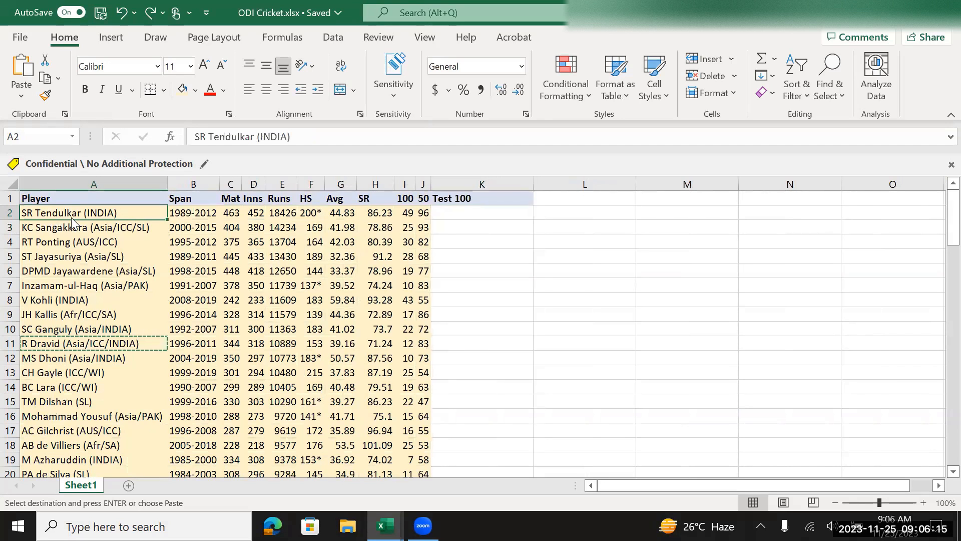
{"action": "key", "text": "alt+Tab"}
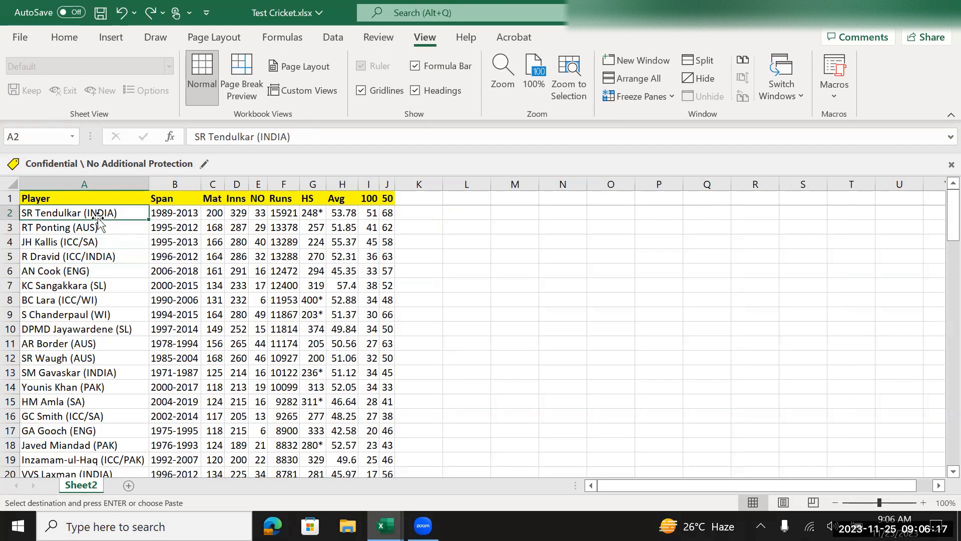
Step: Start a VLOOKUP formula in K2 of the ODI Cricket workbook with player cell A2 as the lookup value
{"action": "key", "text": "alt+Tab"}
{"action": "left_click", "coordinate": [458, 214]}
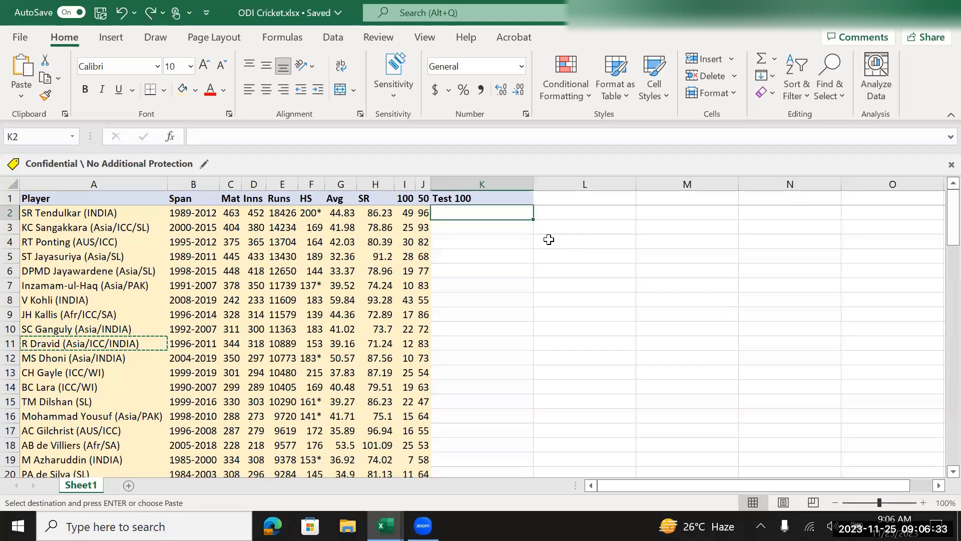
{"action": "type", "text": "="}
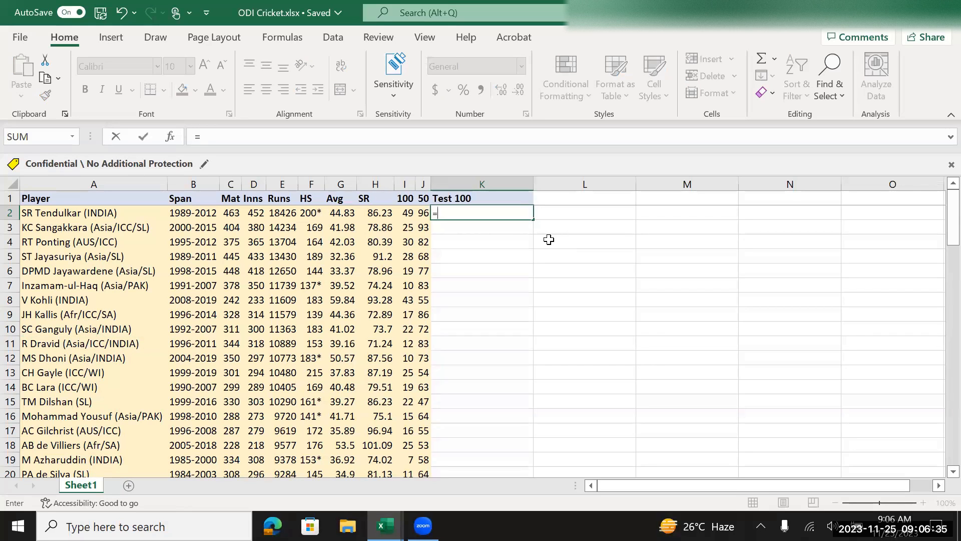
{"action": "type", "text": "vlo"}
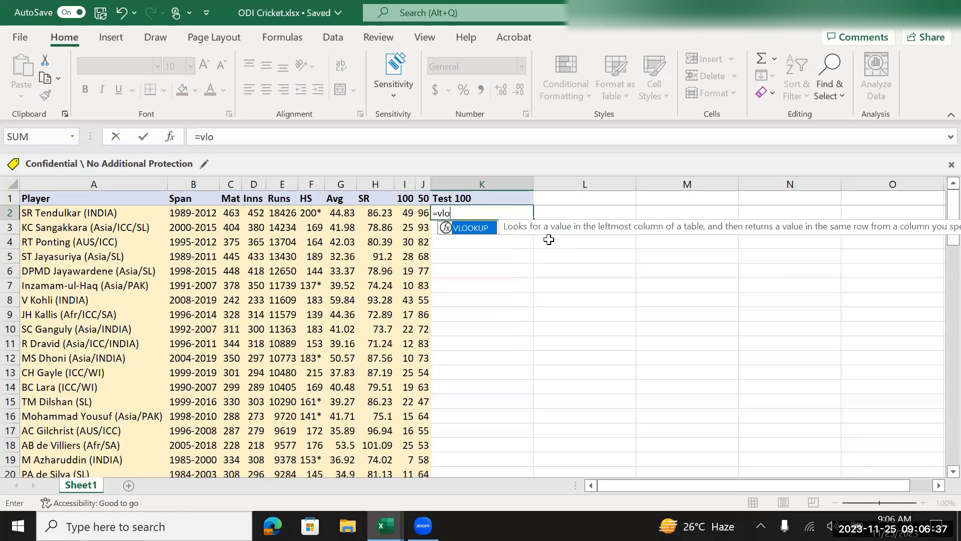
{"action": "type", "text": "okup("}
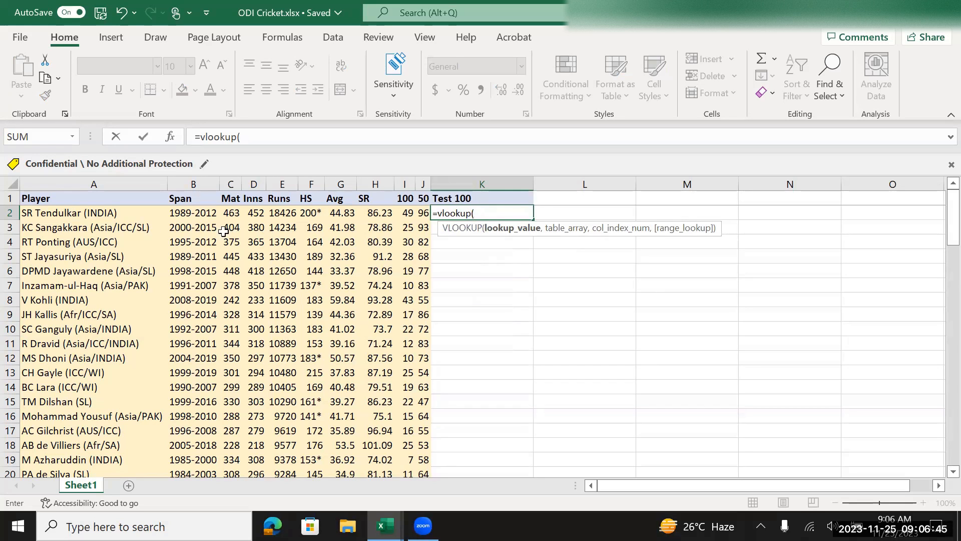
{"action": "left_click", "coordinate": [88, 213]}
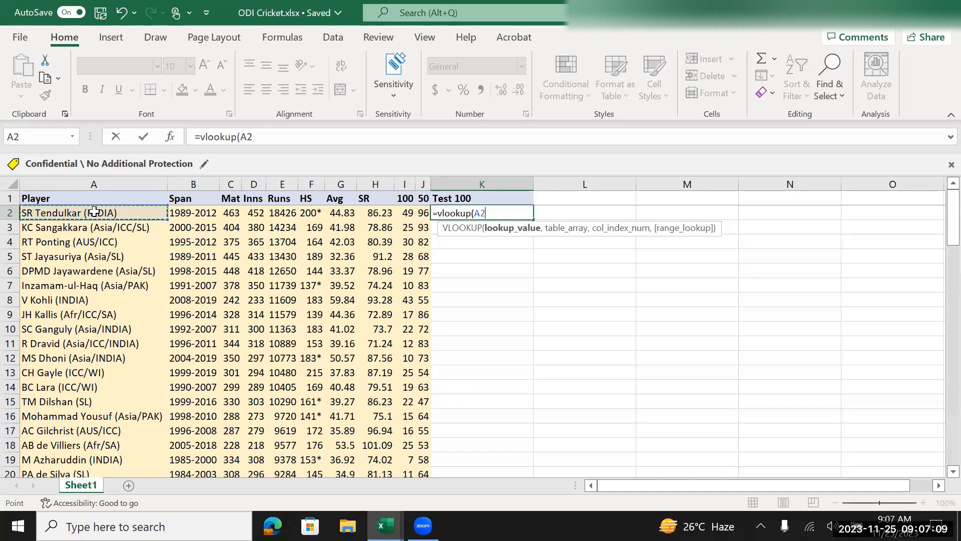
{"action": "type", "text": ","}
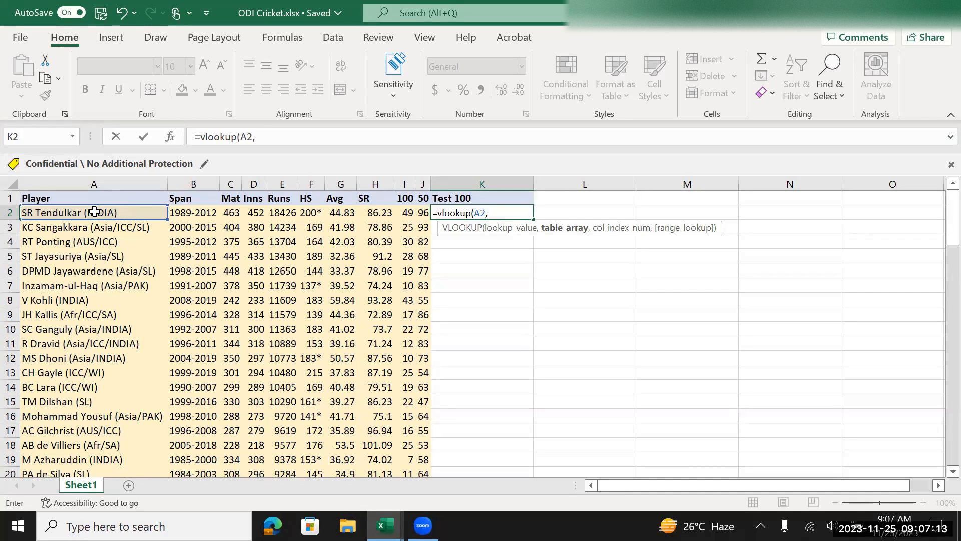
Step: Set the VLOOKUP table array to columns A through I of Sheet2 in the Test Cricket workbook
{"action": "key", "text": "ctrl+Tab"}
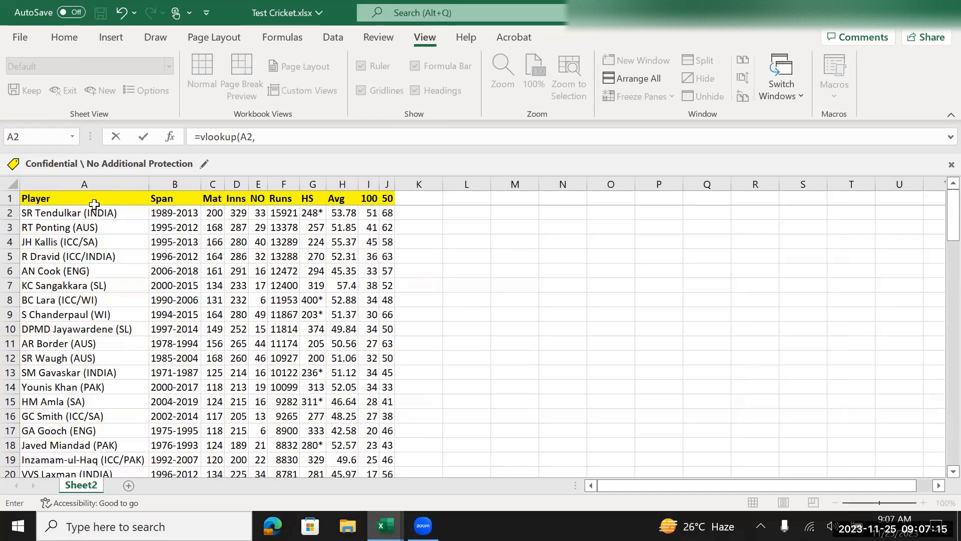
{"action": "left_click", "coordinate": [84, 179]}
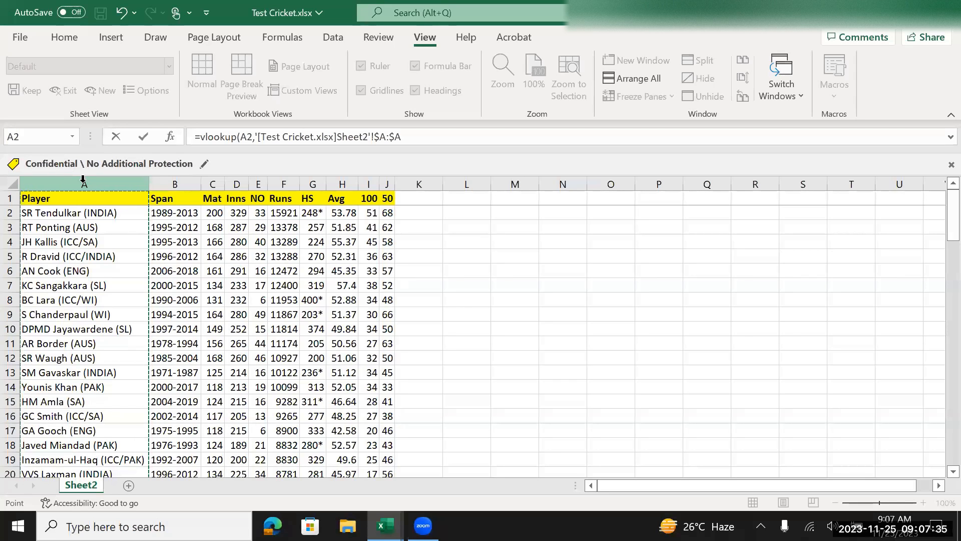
{"action": "key", "text": "shift+Right"}
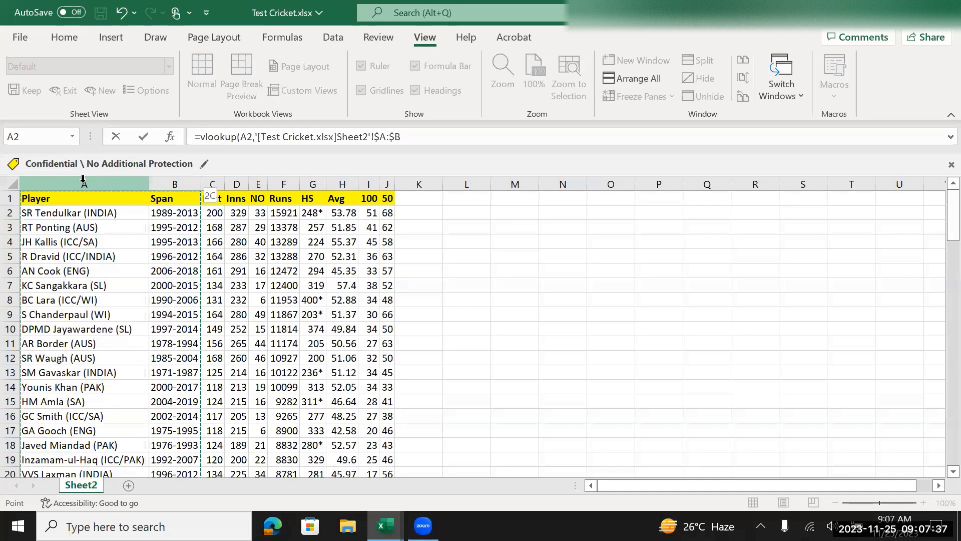
{"action": "key", "text": "shift+Right"}
{"action": "key", "text": "shift+Right"}
{"action": "key", "text": "shift+Right"}
{"action": "key", "text": "shift+Right"}
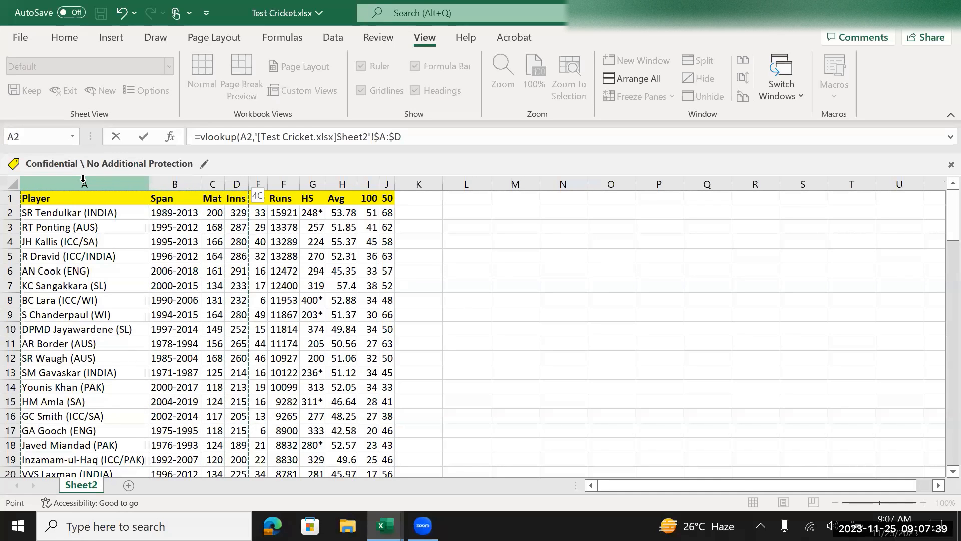
{"action": "key", "text": "shift+Right"}
{"action": "key", "text": "shift+Right"}
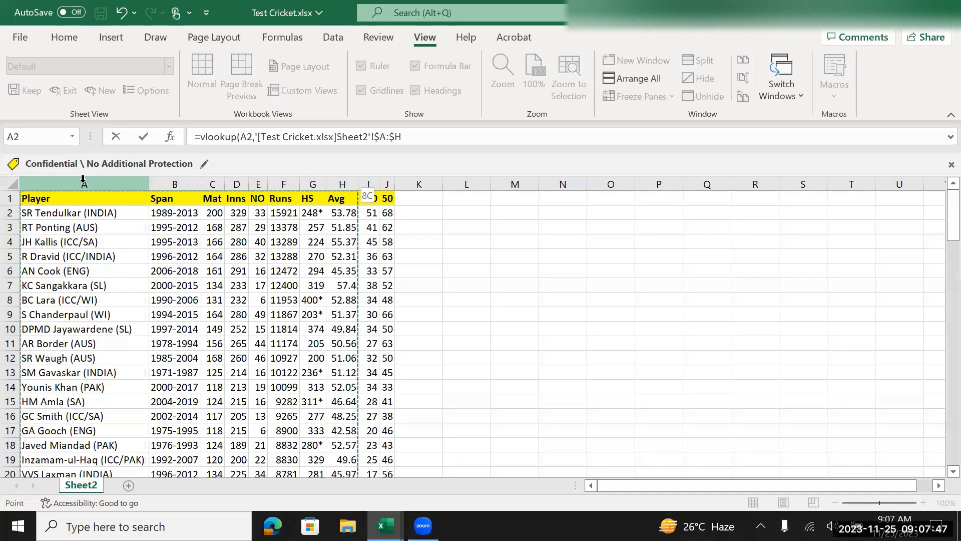
{"action": "key", "text": "shift+Right"}
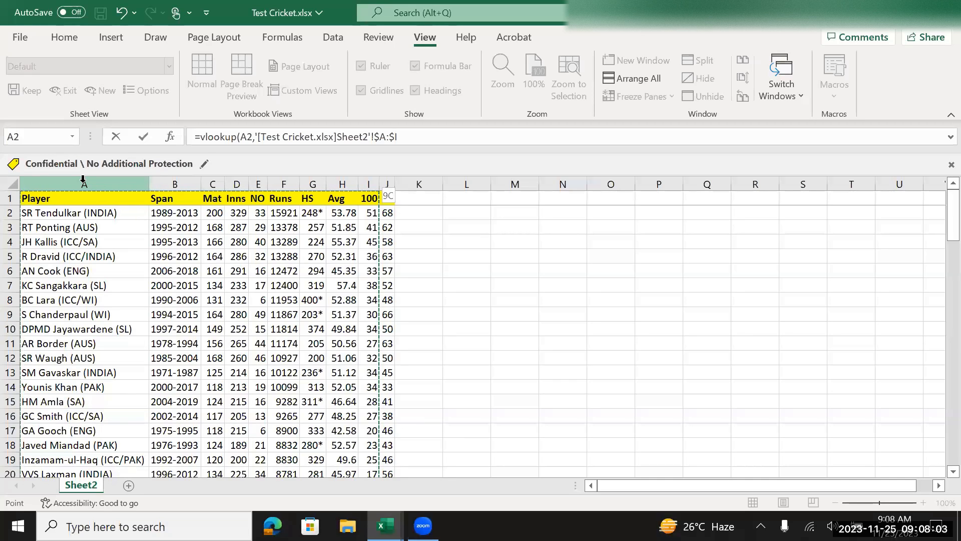
{"action": "type", "text": ","}
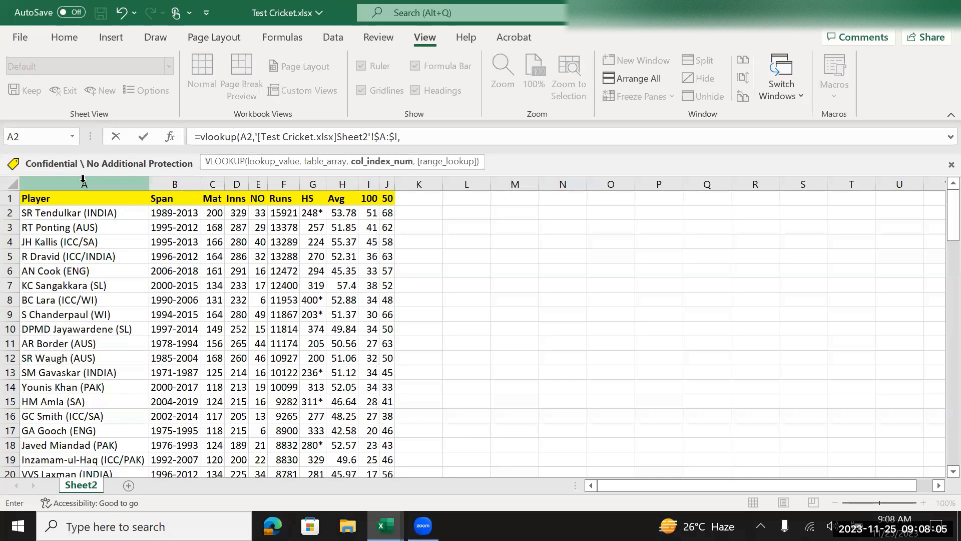
Step: Complete the K2 VLOOKUP with column index 9 and range lookup 0 for an exact match
{"action": "type", "text": "9,0"}
{"action": "type", "text": ")"}
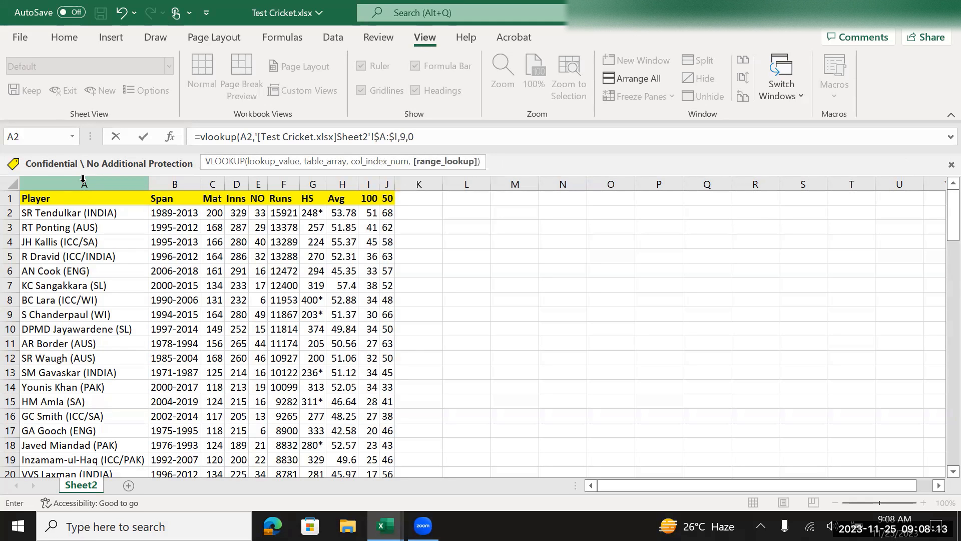
{"action": "key", "text": "Return"}
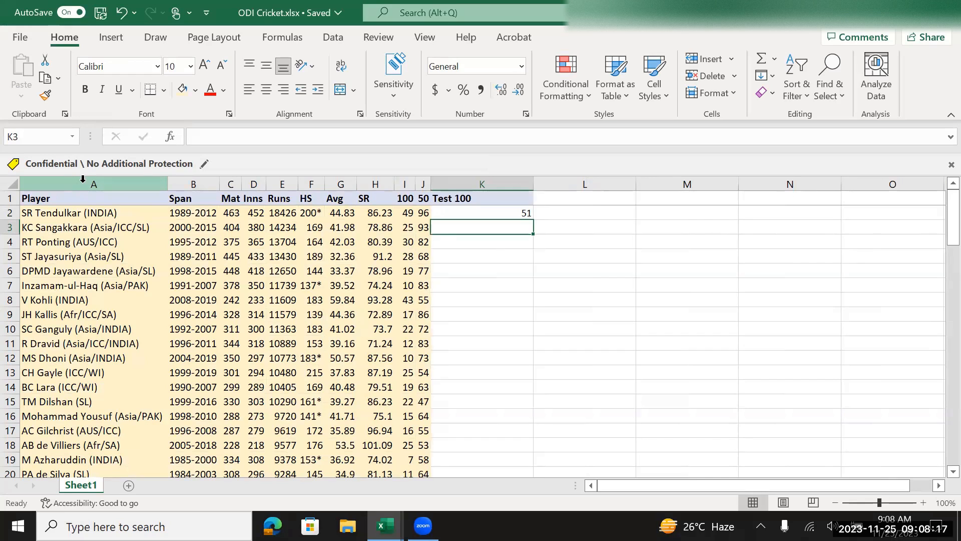
Step: Fill the VLOOKUP formula from K2 down the Test 100 column to the last player row
{"action": "key", "text": "Left"}
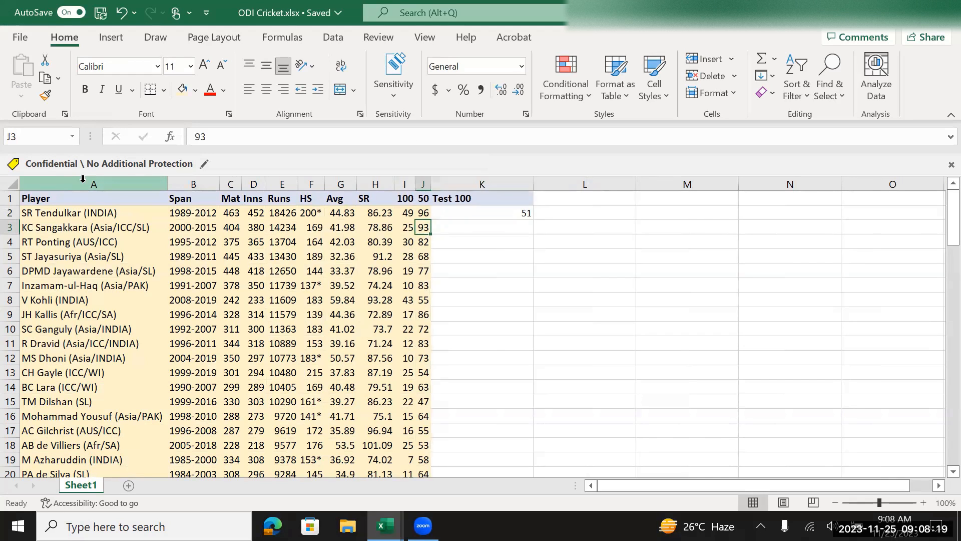
{"action": "key", "text": "ctrl+Down"}
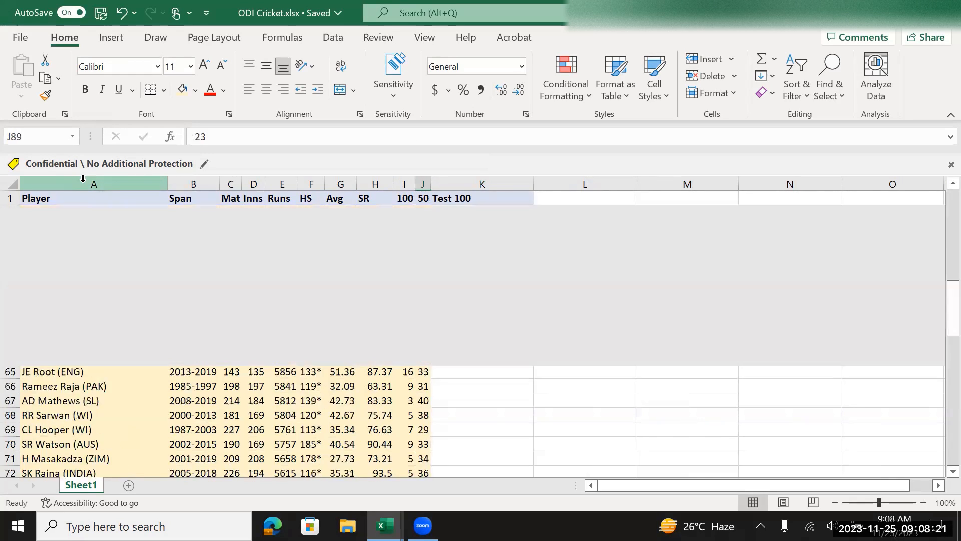
{"action": "key", "text": "ctrl+Up"}
{"action": "key", "text": "Down"}
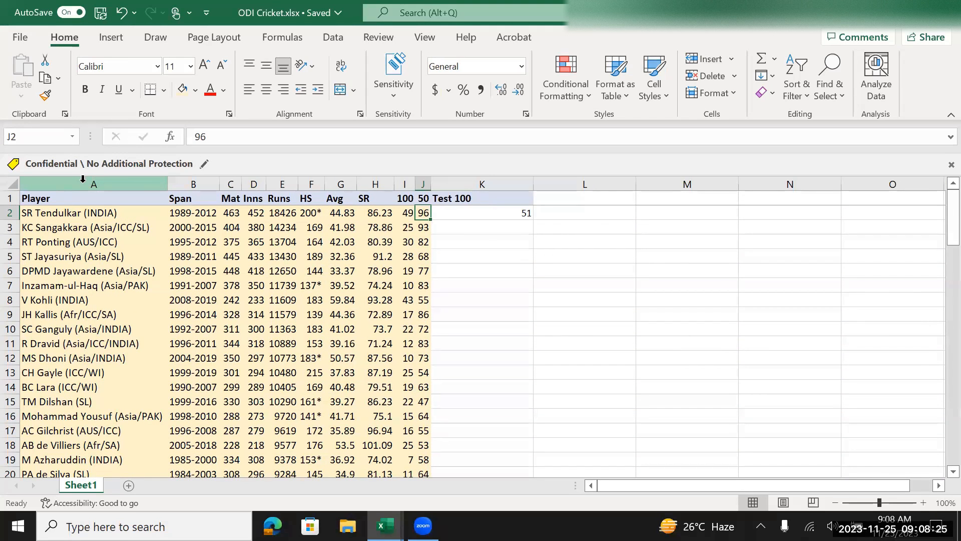
{"action": "left_click", "coordinate": [472, 209]}
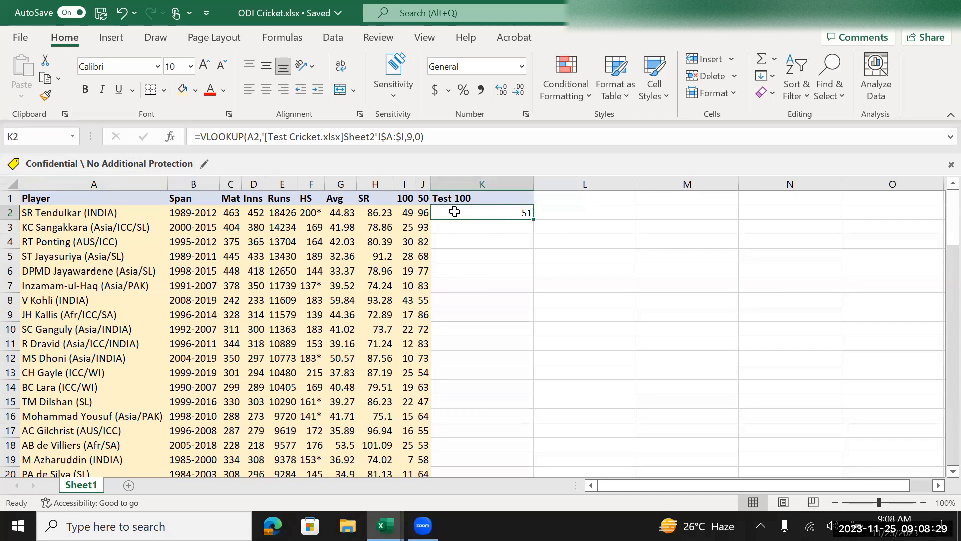
{"action": "left_click", "coordinate": [408, 212]}
{"action": "left_click", "coordinate": [470, 210]}
{"action": "double_click", "coordinate": [534, 219]}
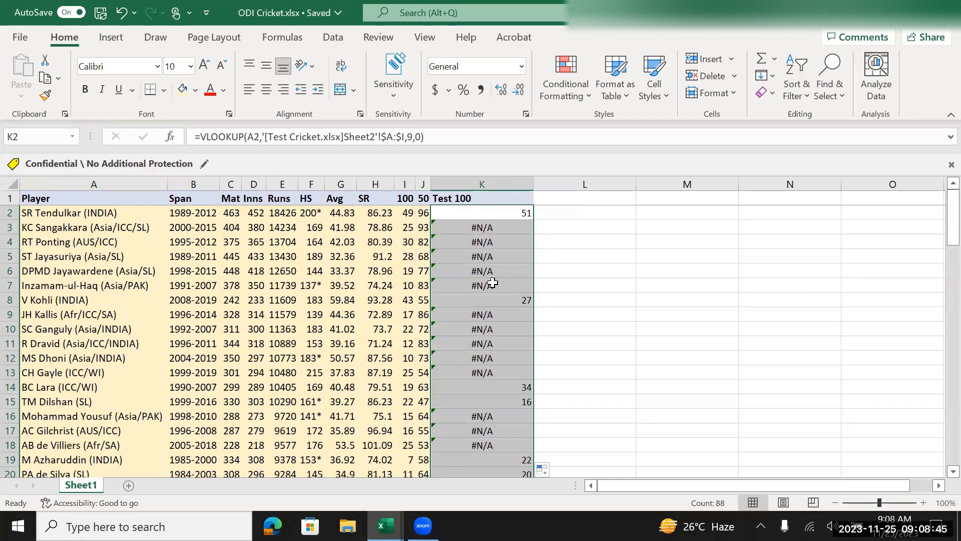
Step: Review the lookup results down the Test 100 column of the ODI Cricket workbook
{"action": "scroll", "coordinate": [500, 280], "scroll_direction": "down", "scroll_amount": 8}
{"action": "scroll", "coordinate": [492, 283], "scroll_direction": "down", "scroll_amount": 14}
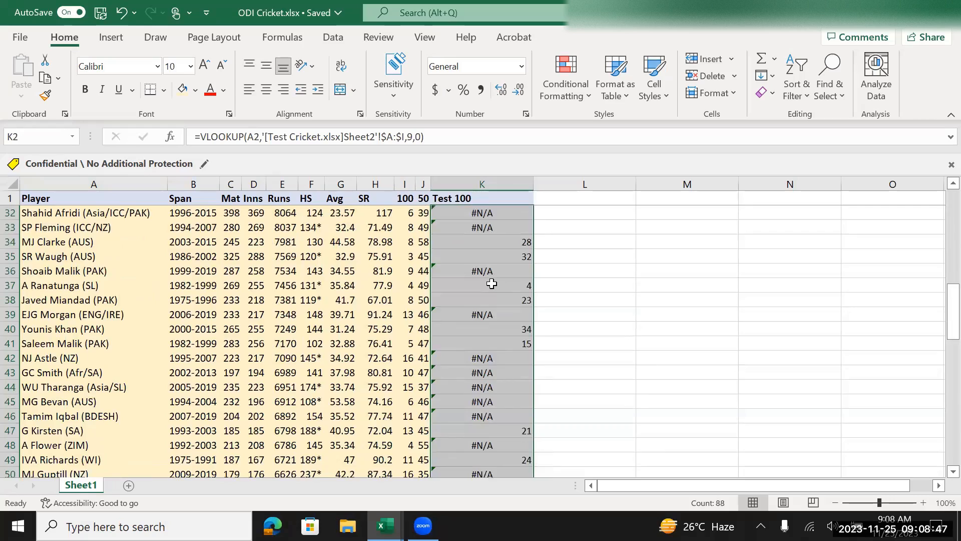
{"action": "scroll", "coordinate": [492, 283], "scroll_direction": "down", "scroll_amount": 3}
{"action": "scroll", "coordinate": [491, 284], "scroll_direction": "up", "scroll_amount": 13}
{"action": "scroll", "coordinate": [492, 283], "scroll_direction": "up", "scroll_amount": 12}
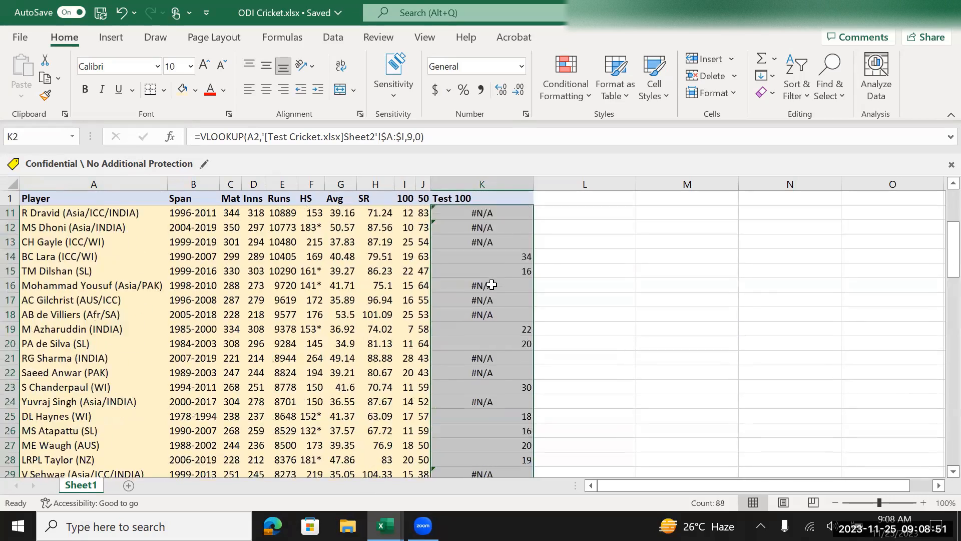
{"action": "left_click", "coordinate": [493, 179]}
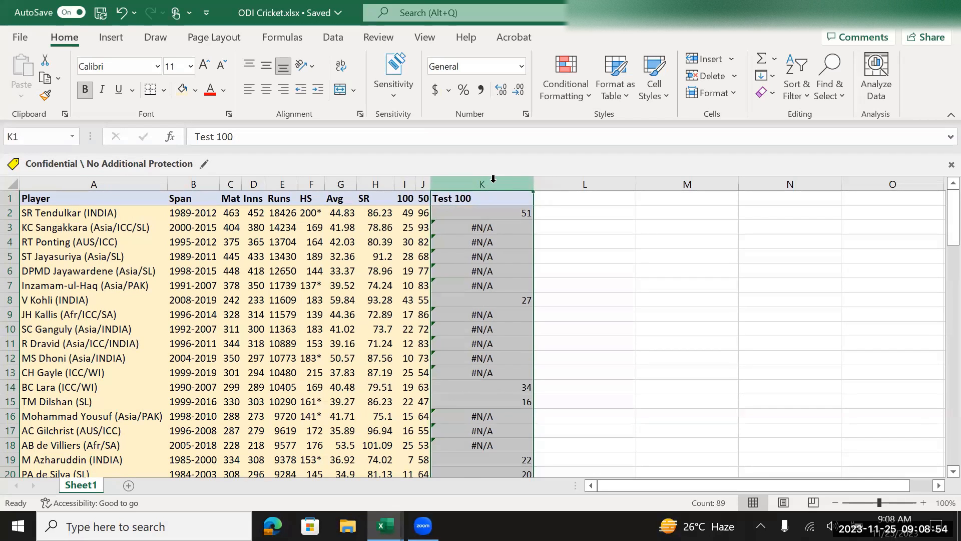
Step: Inspect the VLOOKUP formulas behind cells K3 and K2 without changing them
{"action": "left_click", "coordinate": [490, 225]}
{"action": "left_click_drag", "start_coordinate": [445, 136], "coordinate": [199, 137]}
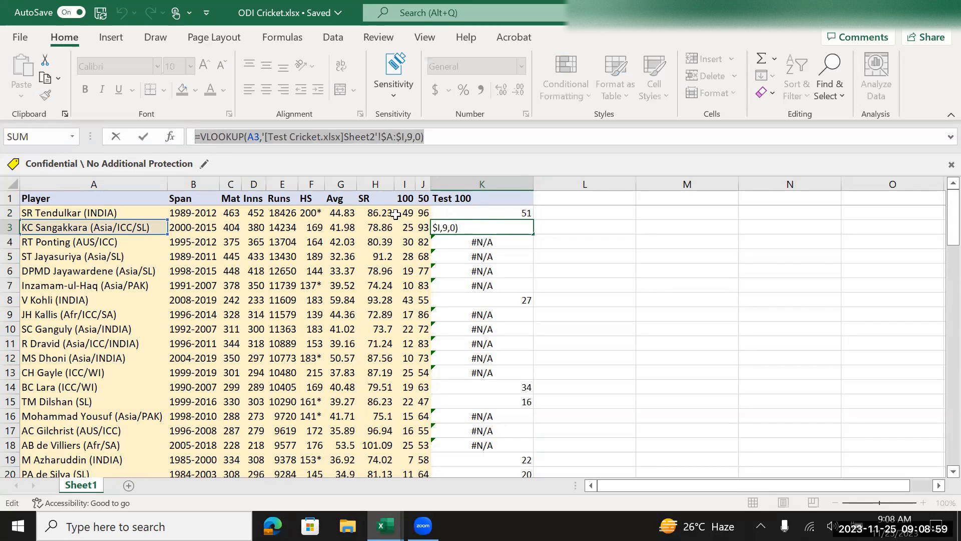
{"action": "left_click", "coordinate": [473, 211]}
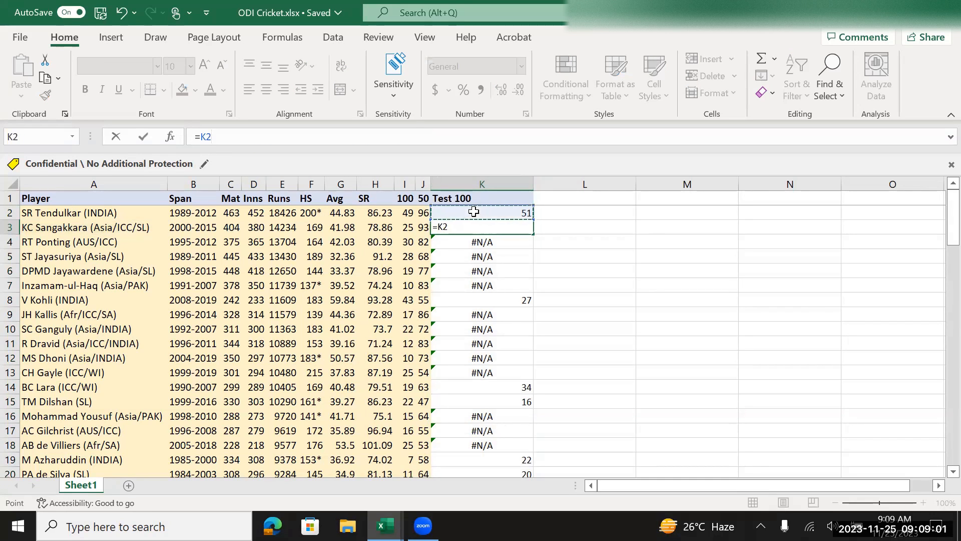
{"action": "key", "text": "Escape"}
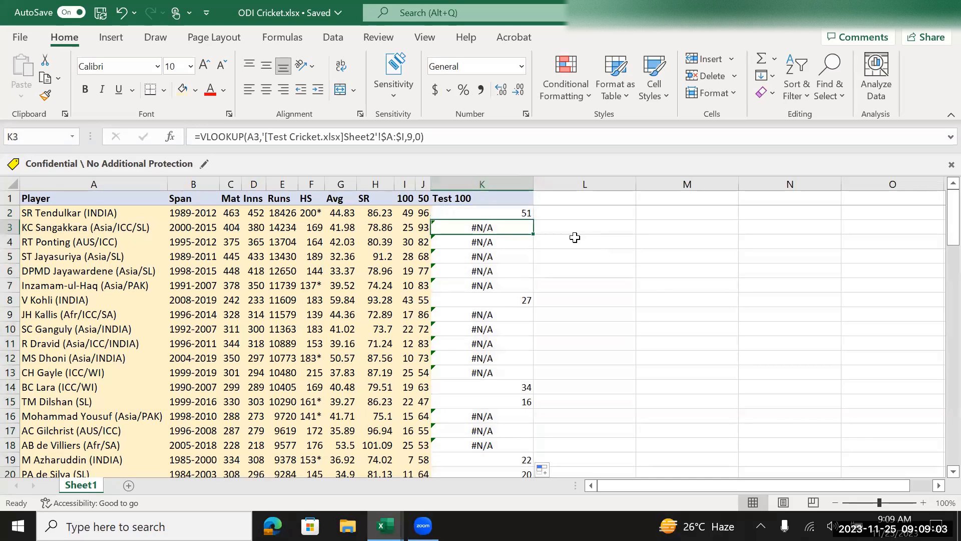
{"action": "left_click", "coordinate": [572, 238]}
{"action": "left_click", "coordinate": [511, 213]}
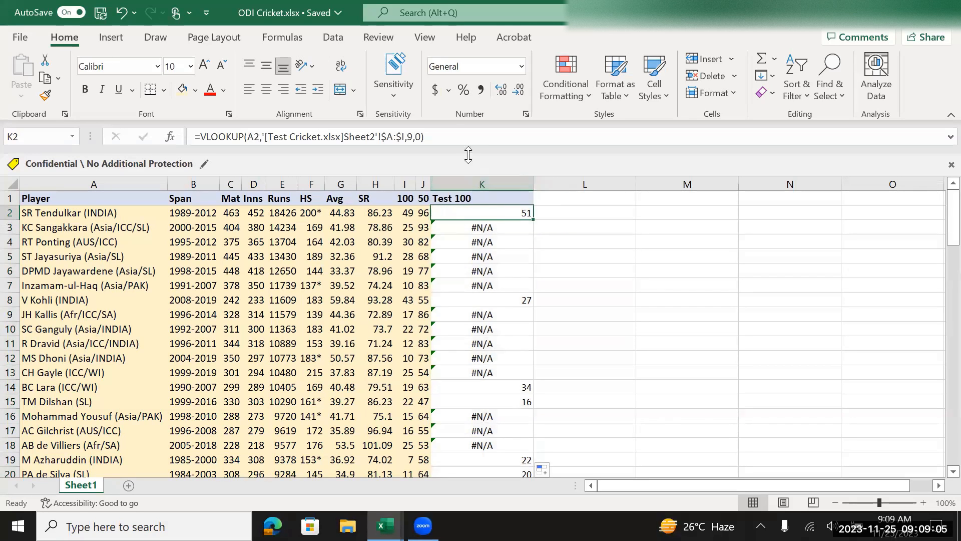
{"action": "left_click", "coordinate": [453, 133]}
{"action": "left_click_drag", "start_coordinate": [446, 137], "coordinate": [218, 137]}
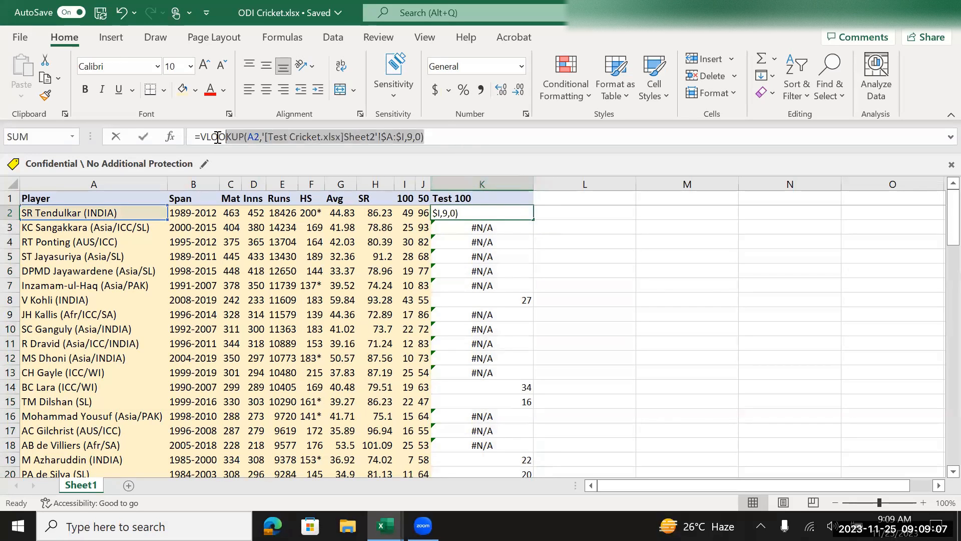
{"action": "key", "text": "Escape"}
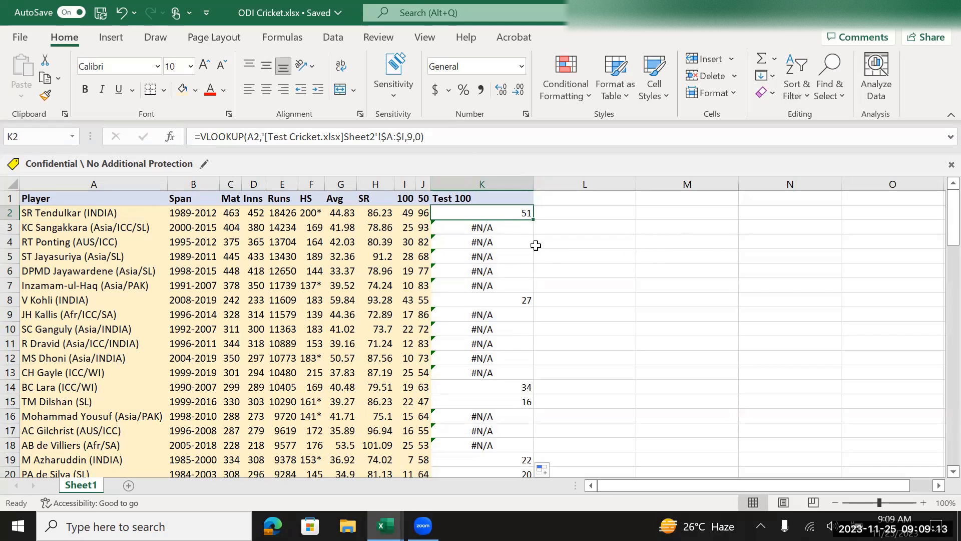
{"action": "left_click_drag", "start_coordinate": [456, 141], "coordinate": [186, 145]}
{"action": "key", "text": "Escape"}
{"action": "left_click", "coordinate": [609, 253]}
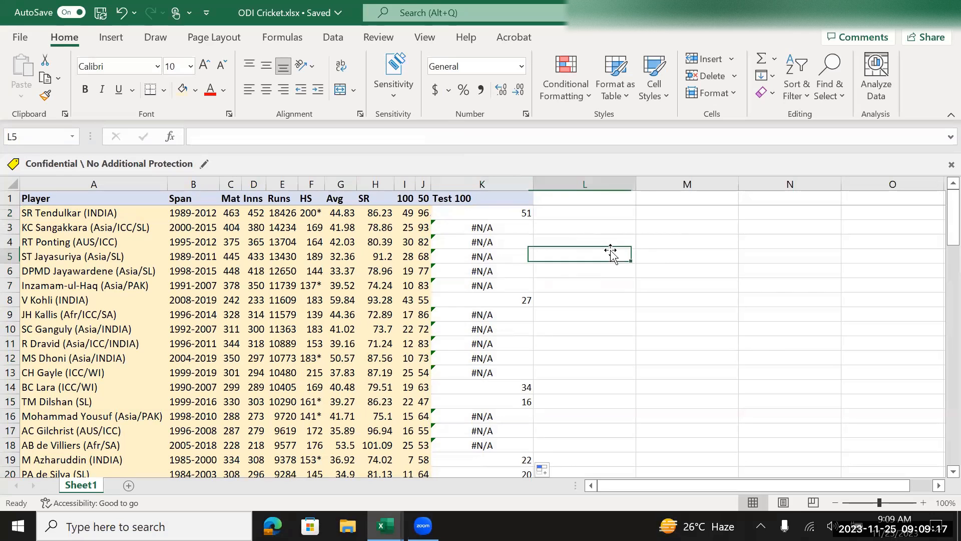
Step: Copy the whole Test 100 column K and paste it over itself as values only with Paste Special
{"action": "left_click", "coordinate": [468, 181]}
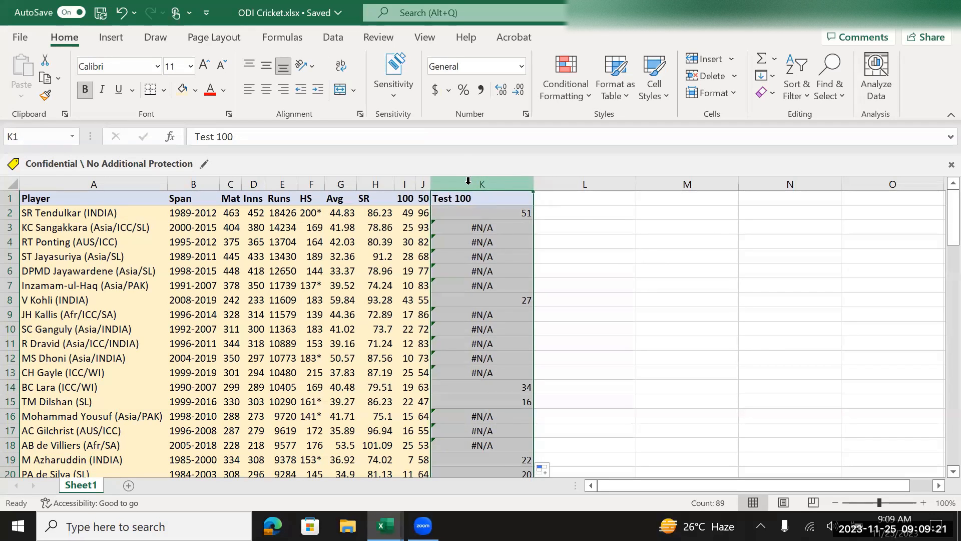
{"action": "right_click", "coordinate": [470, 190]}
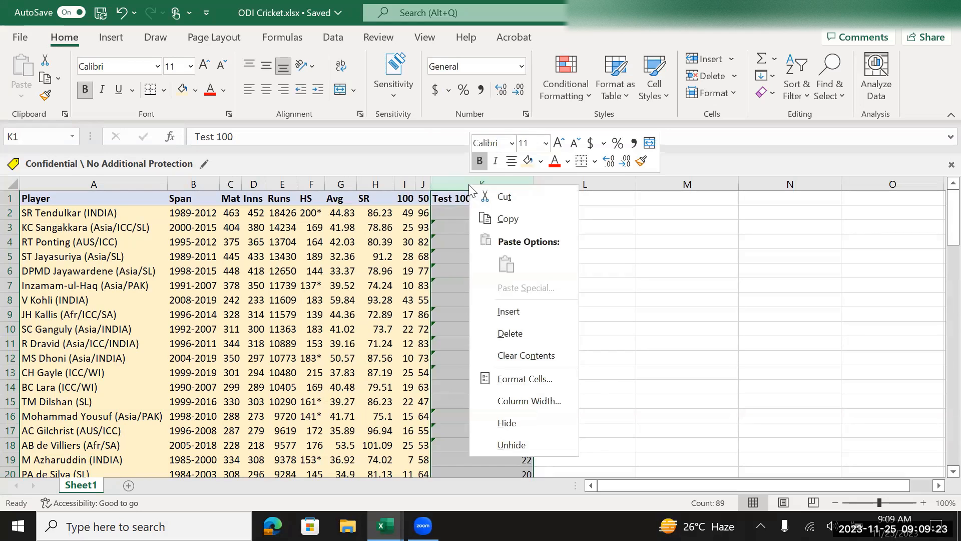
{"action": "left_click", "coordinate": [456, 180]}
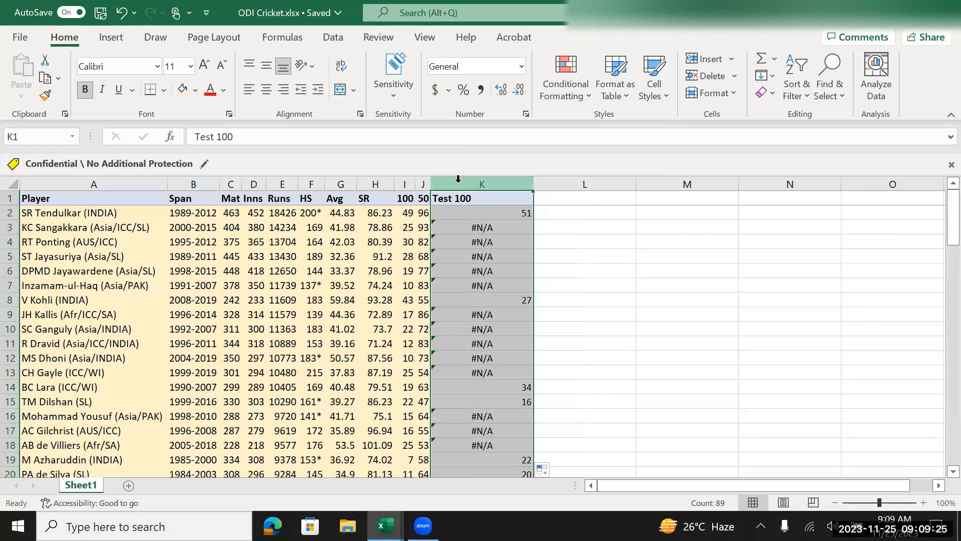
{"action": "key", "text": "ctrl+c"}
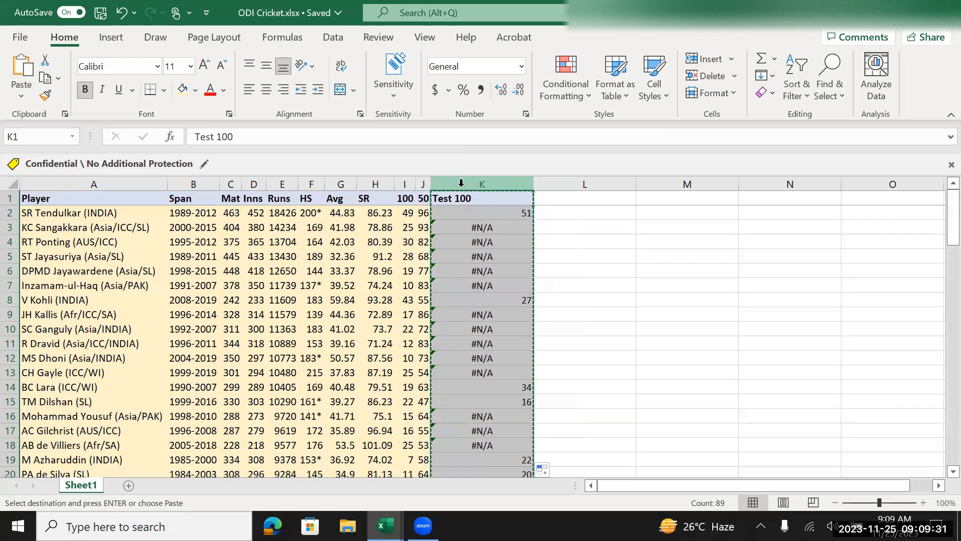
{"action": "right_click", "coordinate": [466, 202]}
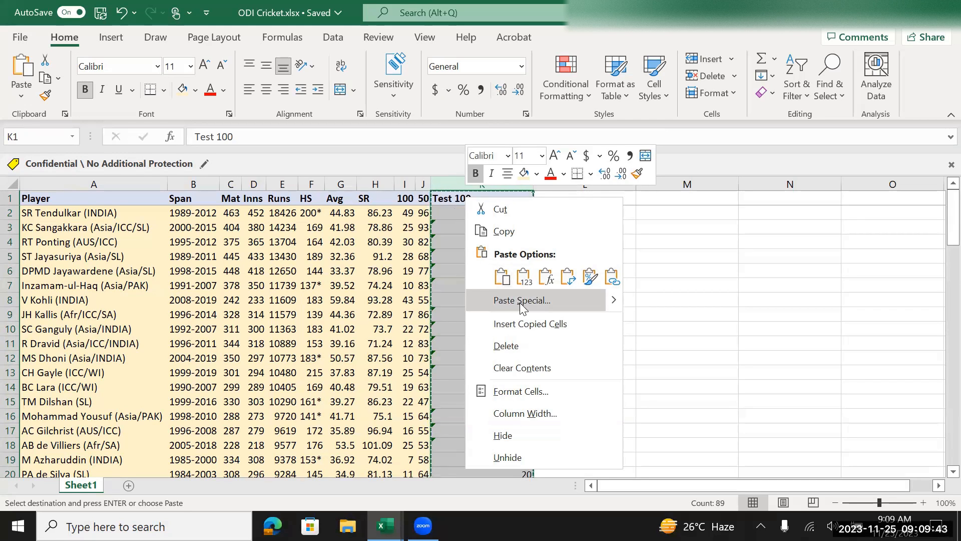
{"action": "left_click", "coordinate": [520, 303]}
{"action": "left_click", "coordinate": [399, 242]}
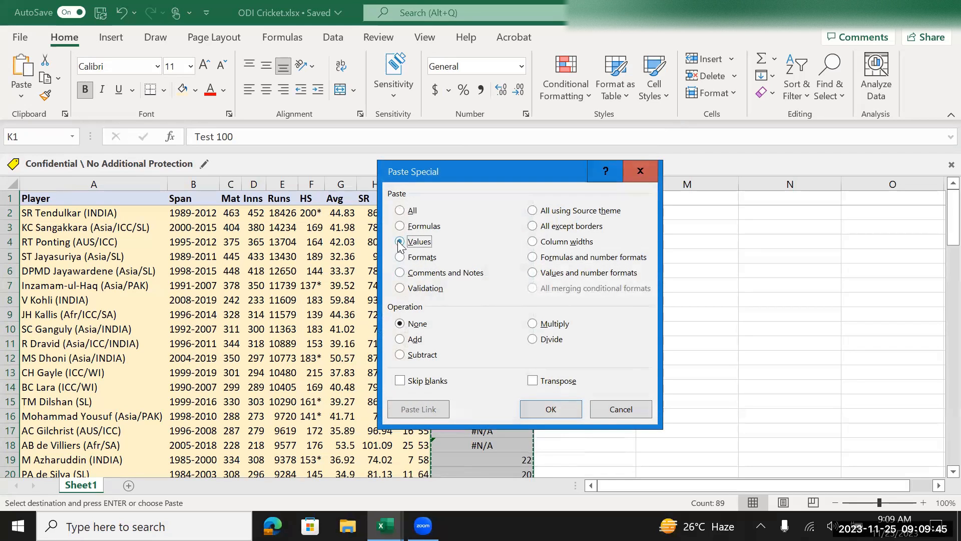
{"action": "left_click", "coordinate": [550, 405]}
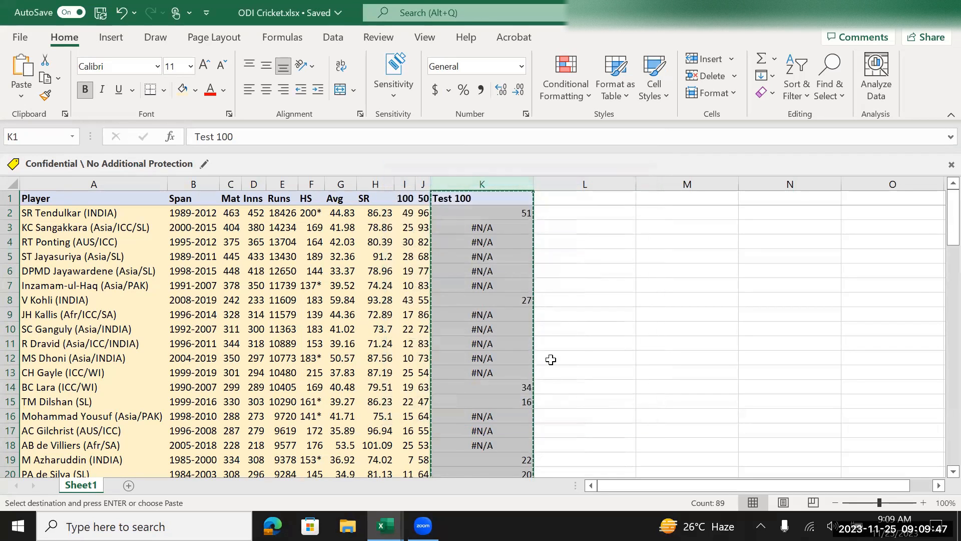
Step: Check whether K2, K3 and K5 in the Test 100 column contain plain values or formulas
{"action": "left_click", "coordinate": [499, 213]}
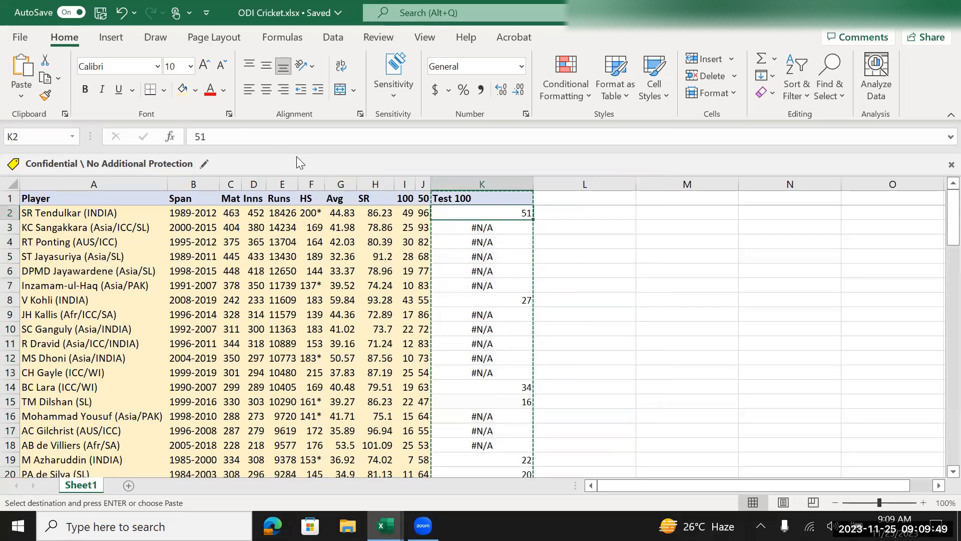
{"action": "left_click_drag", "start_coordinate": [251, 136], "coordinate": [195, 136]}
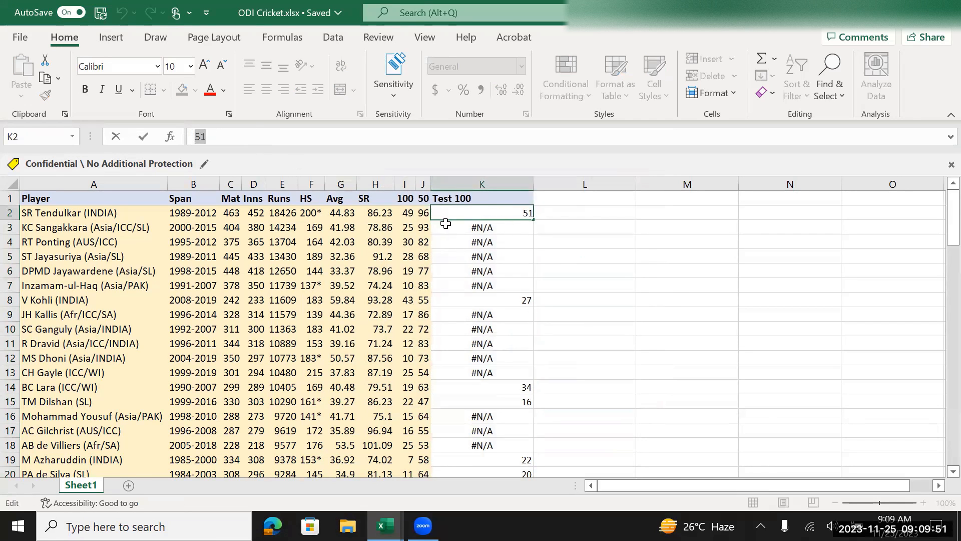
{"action": "key", "text": "Return"}
{"action": "left_click_drag", "start_coordinate": [252, 137], "coordinate": [195, 137]}
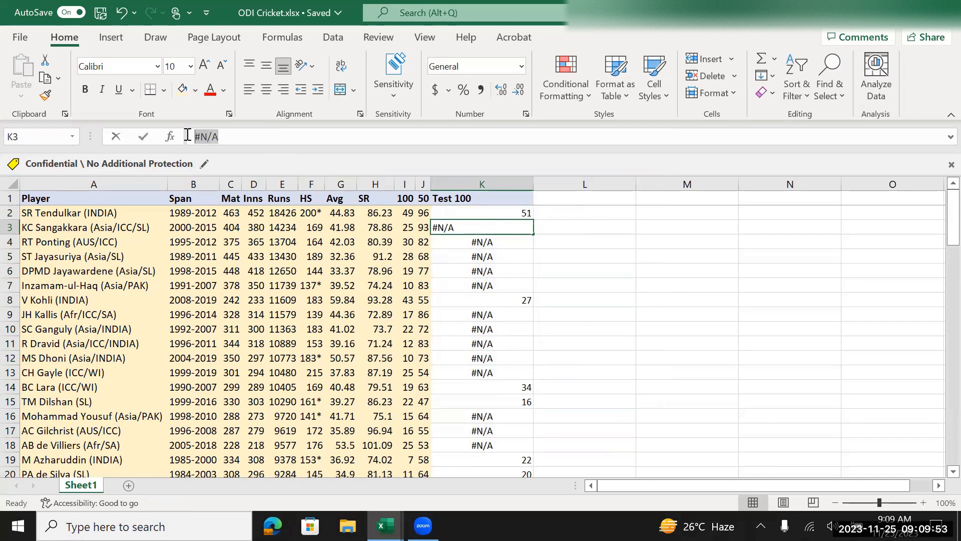
{"action": "left_click", "coordinate": [462, 251]}
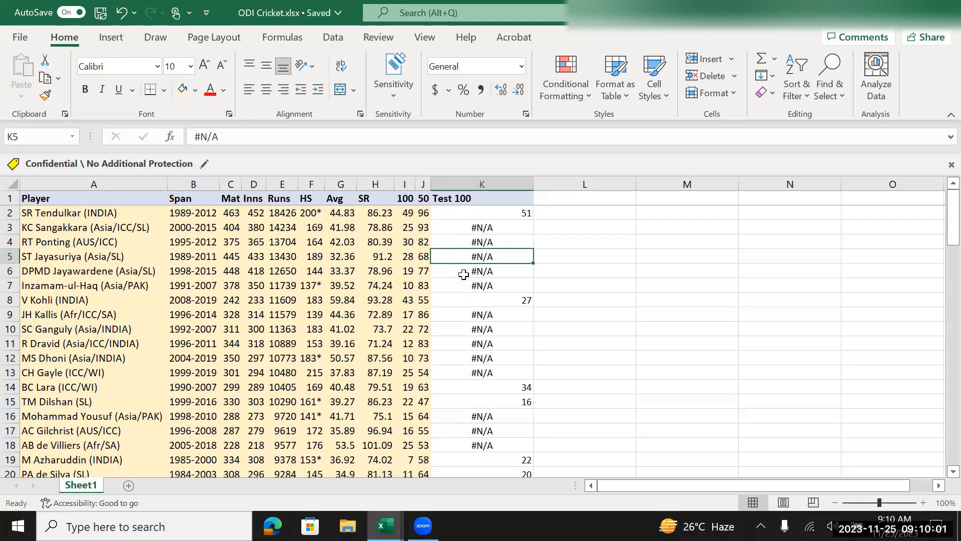
{"action": "left_click", "coordinate": [477, 226]}
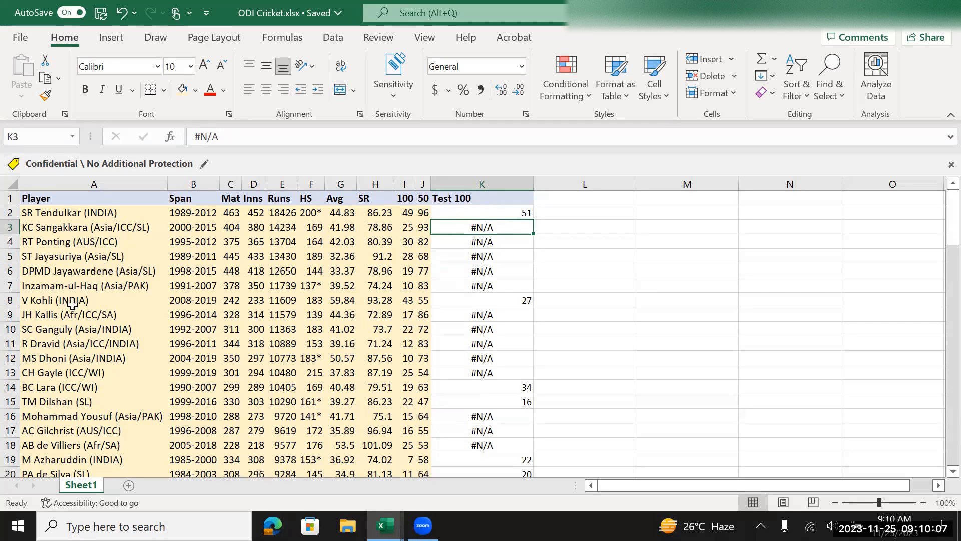
Step: Examine R Dravid's row 11, comparing the player name in A11 with the Test 100 entry in K11
{"action": "left_click", "coordinate": [31, 343]}
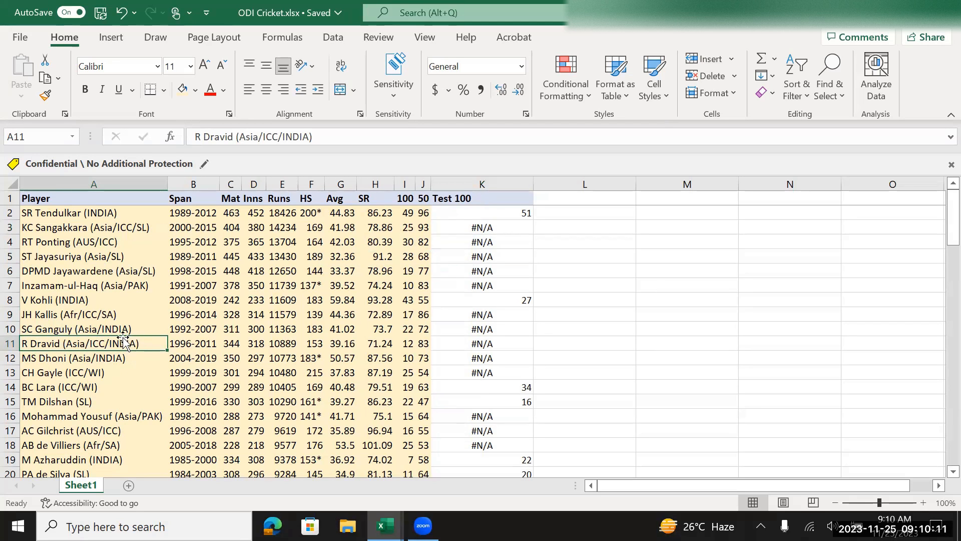
{"action": "left_click", "coordinate": [11, 342]}
{"action": "left_click", "coordinate": [464, 344]}
{"action": "double_click", "coordinate": [464, 344]}
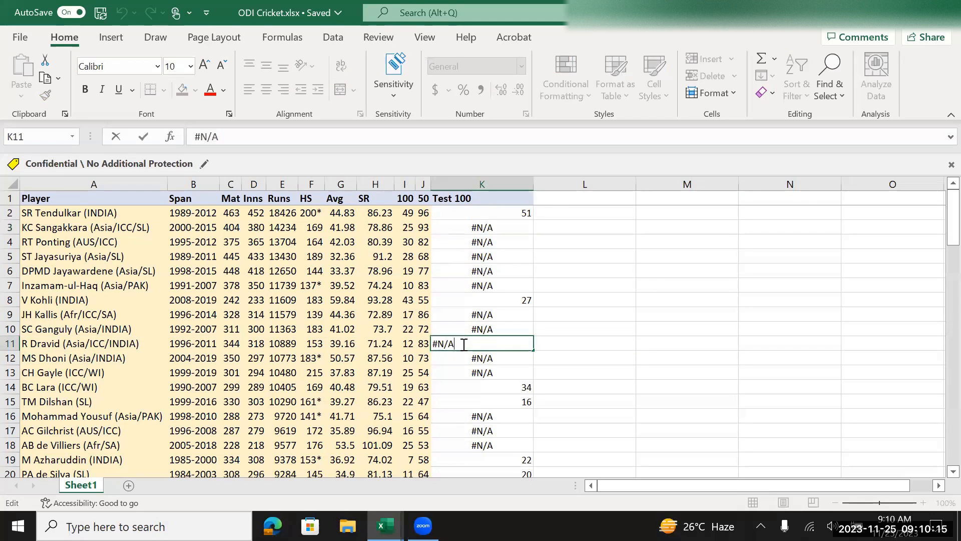
{"action": "left_click", "coordinate": [11, 344]}
Step: Look for MS Dhoni from A12 in the Test Cricket workbook by scanning its Player column and searching for "dhoni"
{"action": "left_click", "coordinate": [38, 359]}
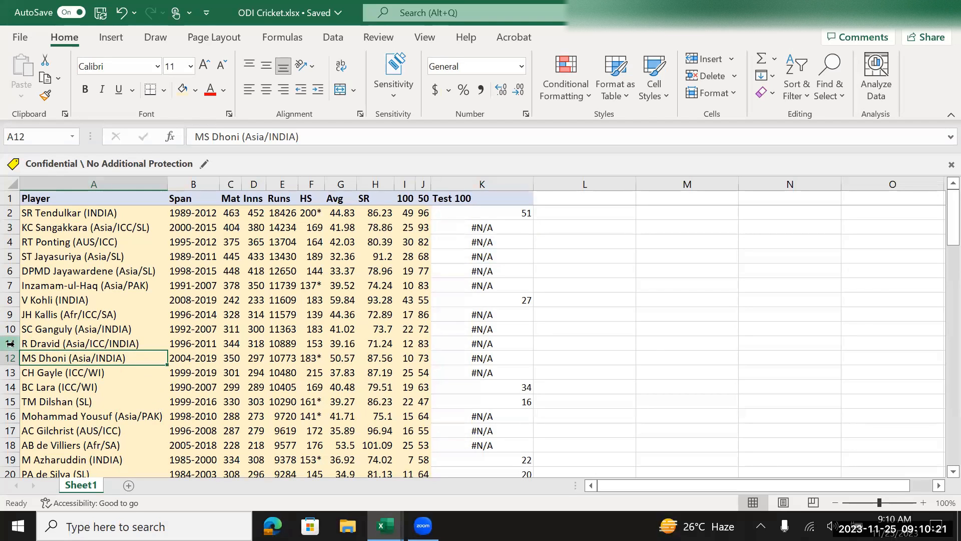
{"action": "key", "text": "alt+Tab"}
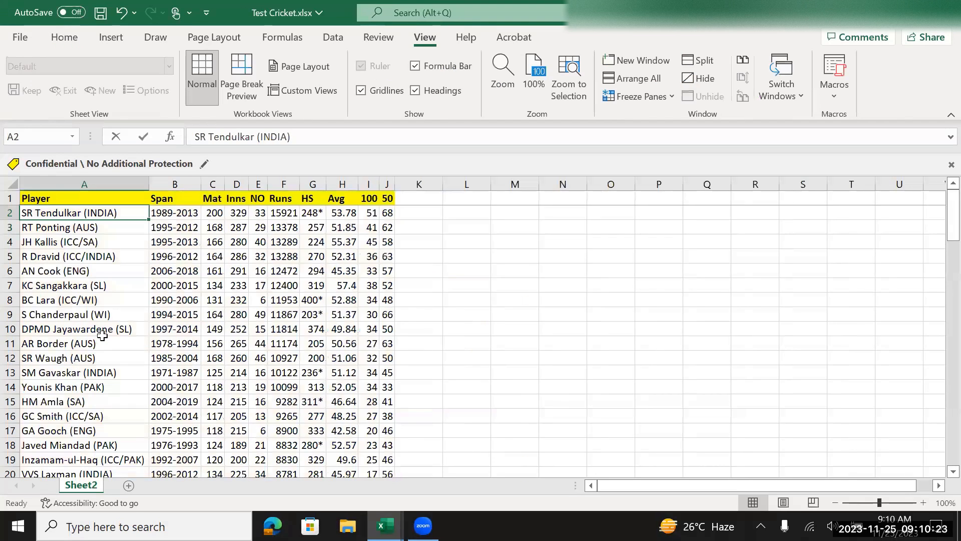
{"action": "scroll", "coordinate": [102, 335], "scroll_direction": "down", "scroll_amount": 5}
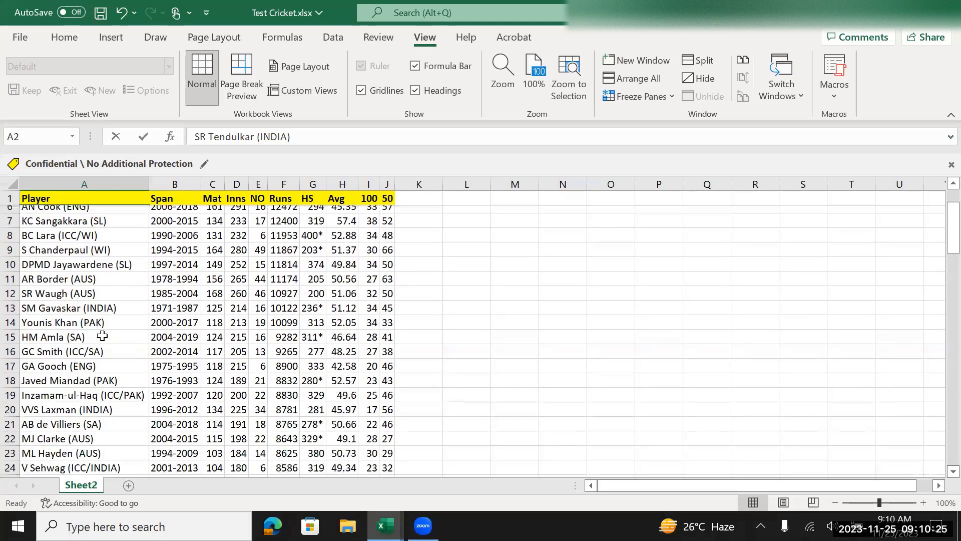
{"action": "scroll", "coordinate": [102, 335], "scroll_direction": "down", "scroll_amount": 6}
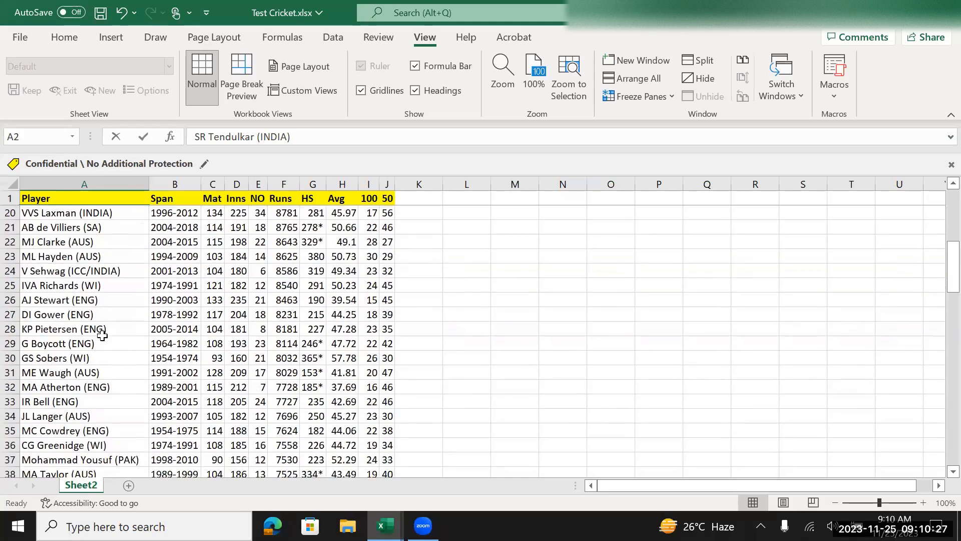
{"action": "scroll", "coordinate": [102, 335], "scroll_direction": "down", "scroll_amount": 8}
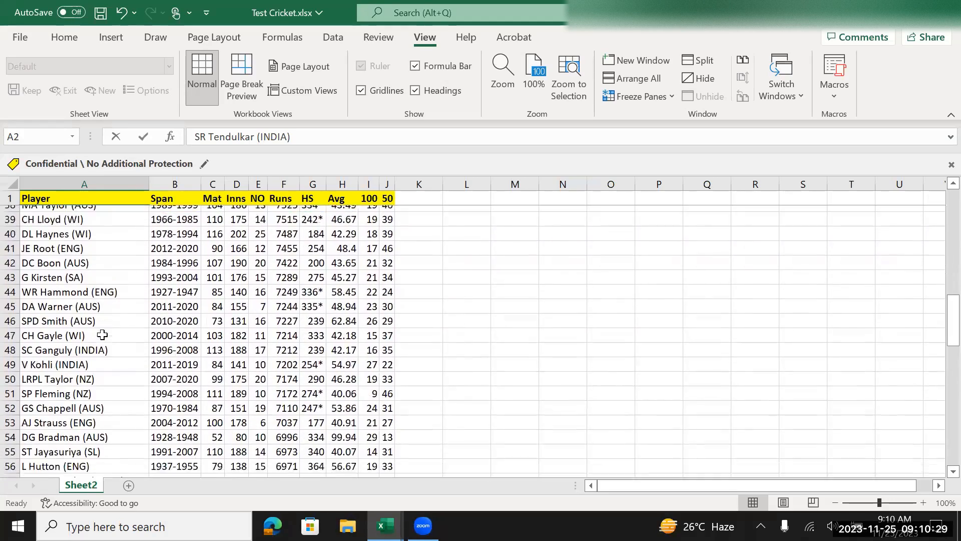
{"action": "scroll", "coordinate": [102, 335], "scroll_direction": "down", "scroll_amount": 5}
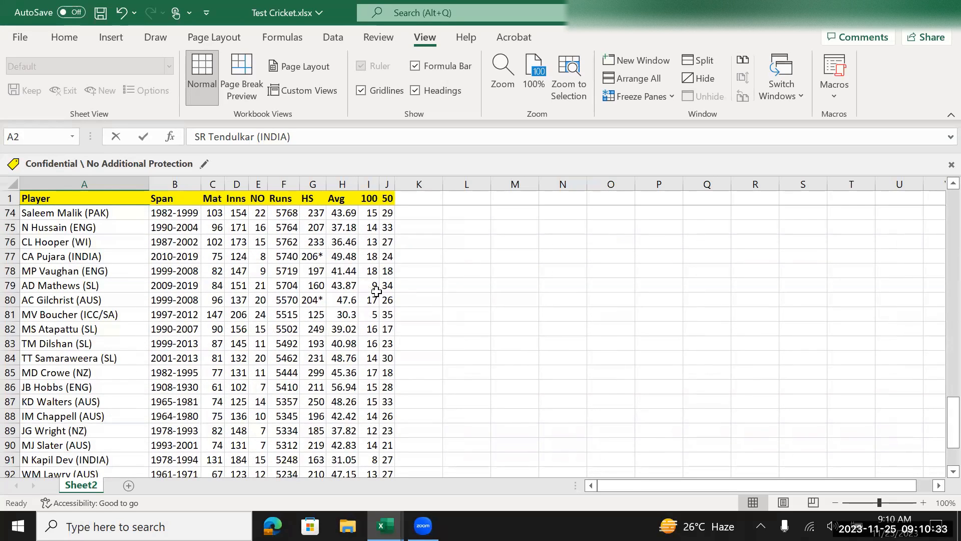
{"action": "key", "text": "ctrl+f"}
{"action": "type", "text": "dh"}
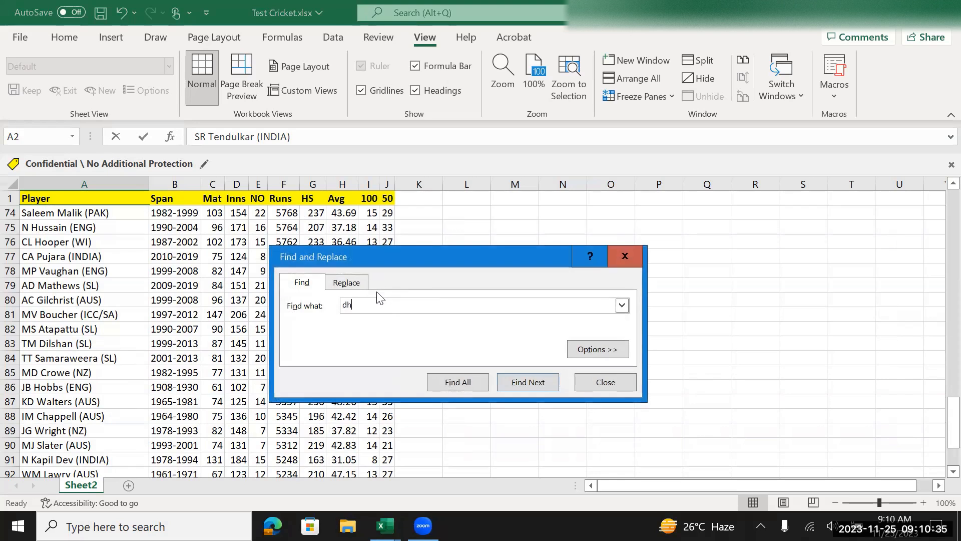
{"action": "type", "text": "oni"}
{"action": "key", "text": "Return"}
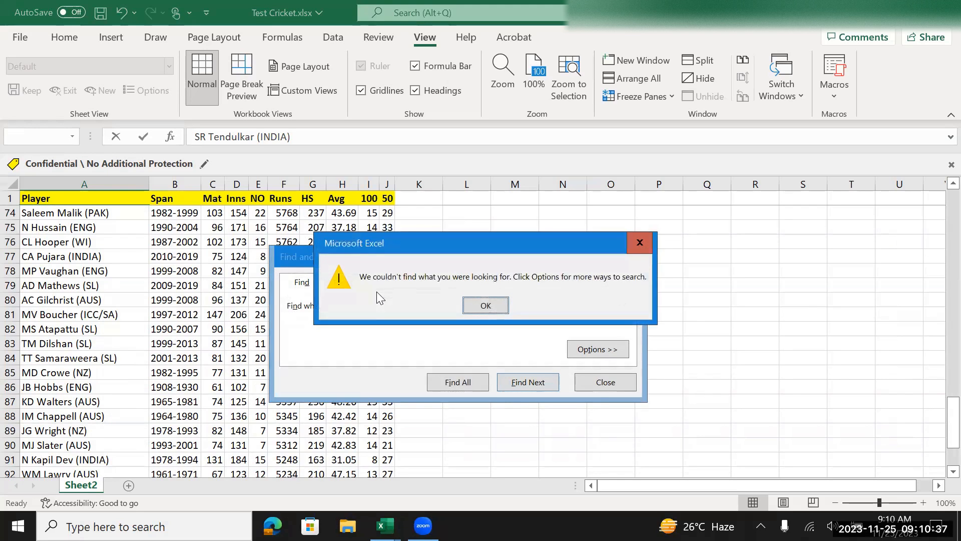
{"action": "key", "text": "Return"}
{"action": "key", "text": "Escape"}
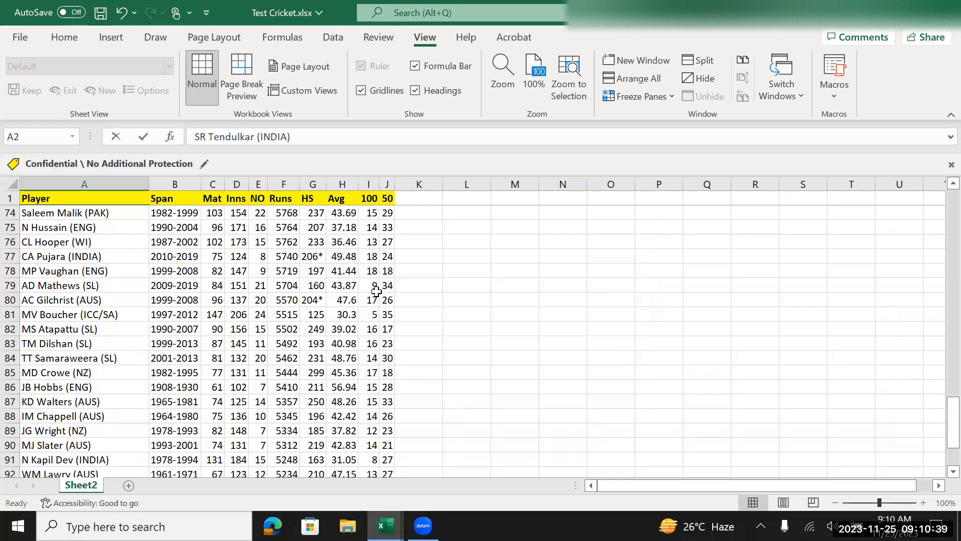
Step: Compare KC Sangakkara's ODI Cricket entry in A3 with the Player column of the Test Cricket workbook
{"action": "key", "text": "alt+Tab"}
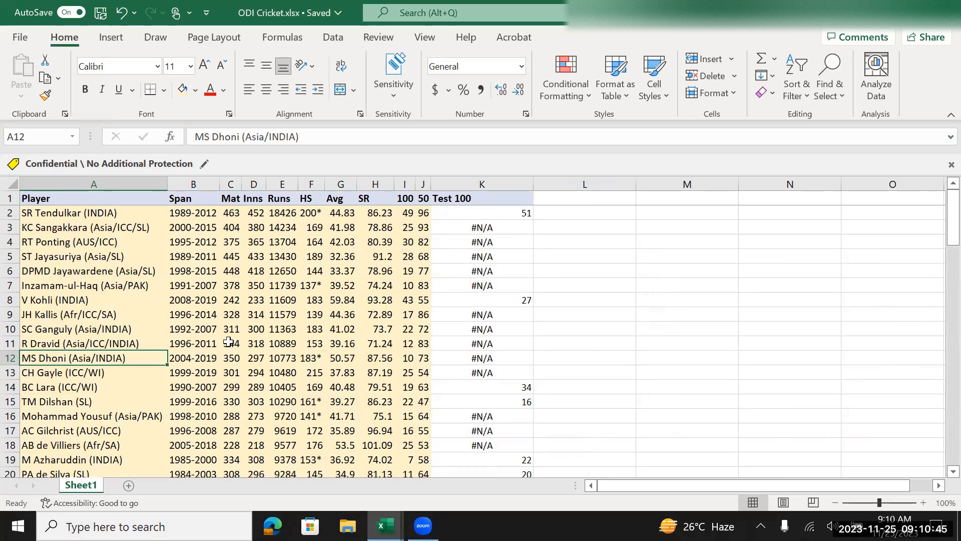
{"action": "left_click", "coordinate": [59, 230]}
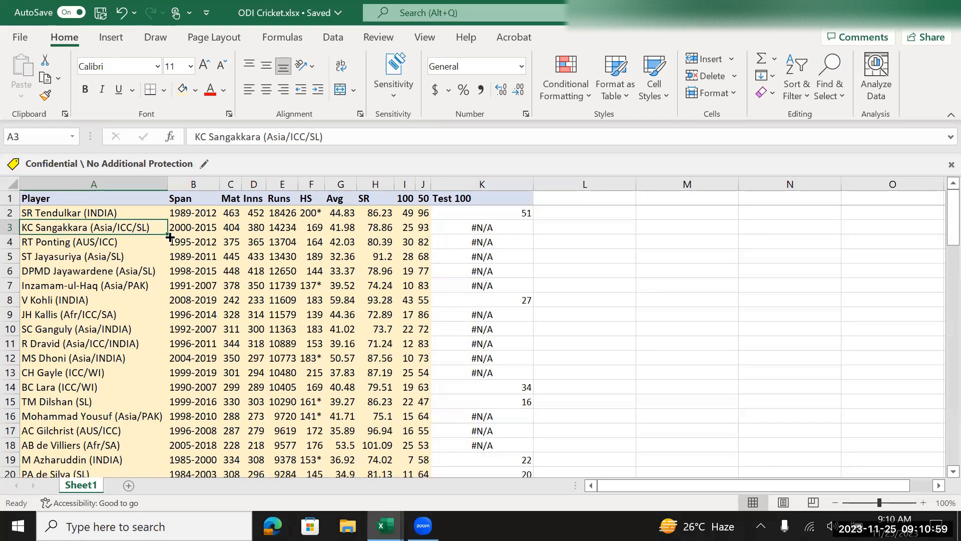
{"action": "key", "text": "alt+Tab"}
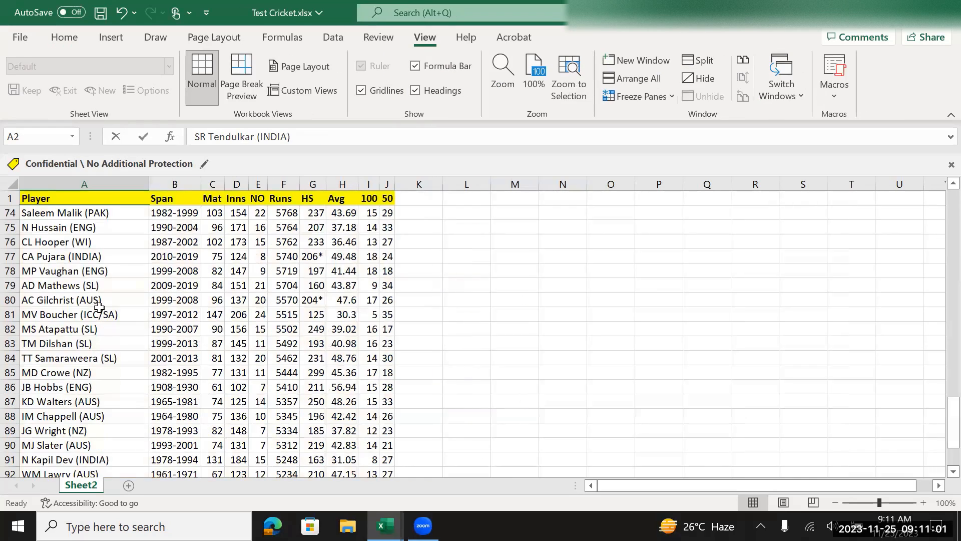
{"action": "scroll", "coordinate": [98, 306], "scroll_direction": "up", "scroll_amount": 4}
{"action": "scroll", "coordinate": [99, 306], "scroll_direction": "up", "scroll_amount": 20}
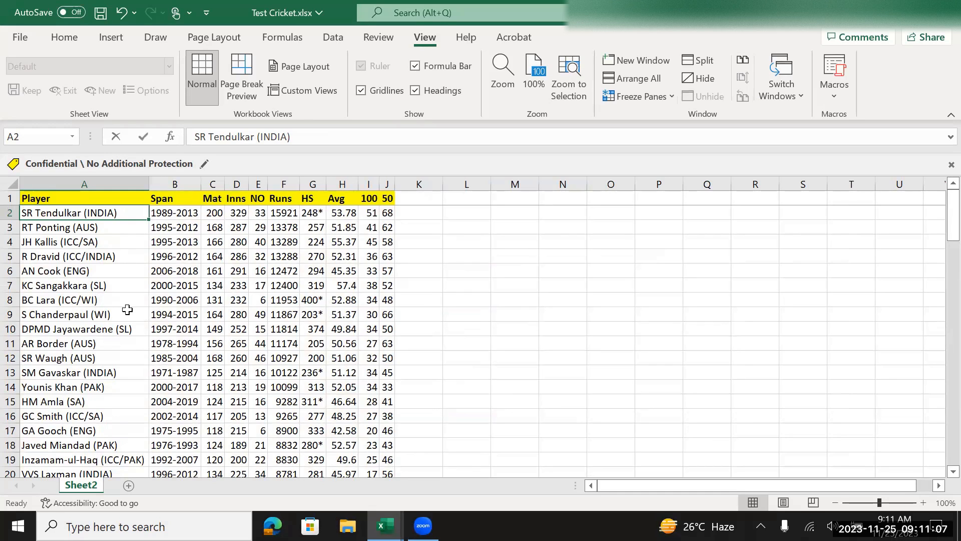
{"action": "scroll", "coordinate": [127, 310], "scroll_direction": "down", "scroll_amount": 5}
{"action": "scroll", "coordinate": [127, 310], "scroll_direction": "down", "scroll_amount": 6}
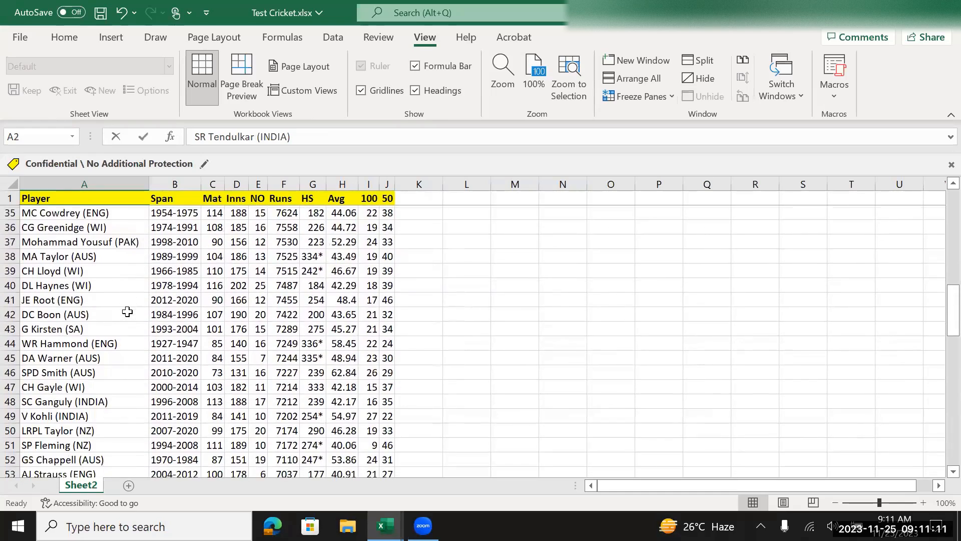
{"action": "scroll", "coordinate": [127, 311], "scroll_direction": "down", "scroll_amount": 2}
{"action": "scroll", "coordinate": [127, 311], "scroll_direction": "down", "scroll_amount": 6}
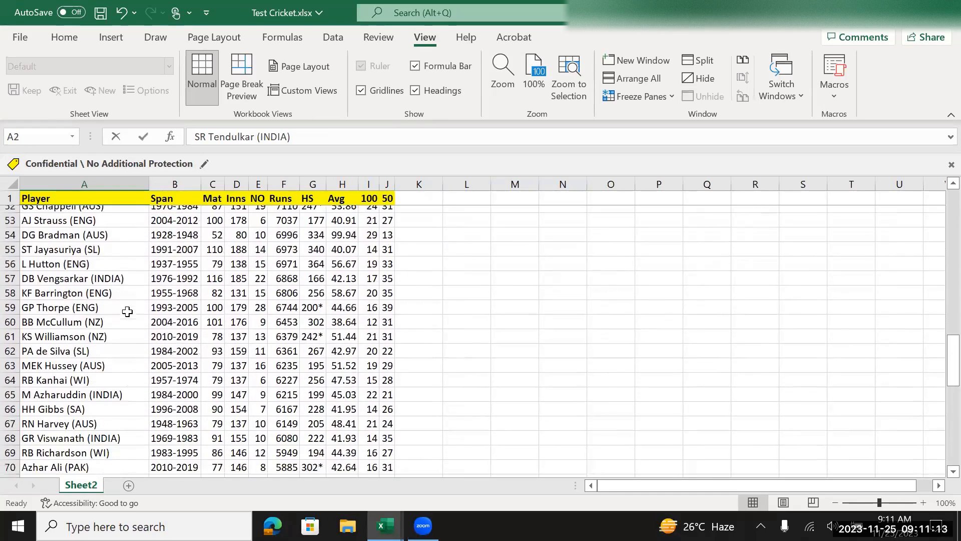
{"action": "scroll", "coordinate": [127, 312], "scroll_direction": "down", "scroll_amount": 2}
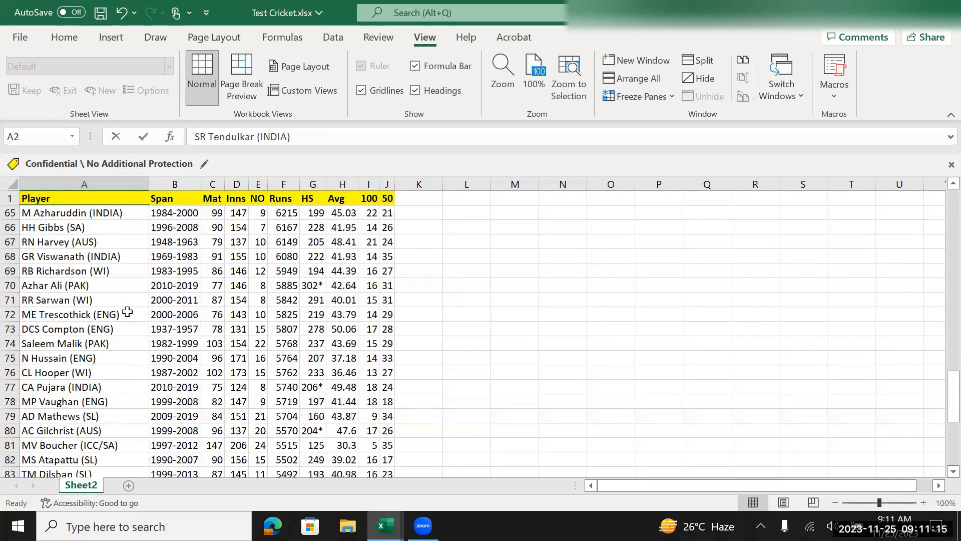
{"action": "scroll", "coordinate": [127, 312], "scroll_direction": "up", "scroll_amount": 20}
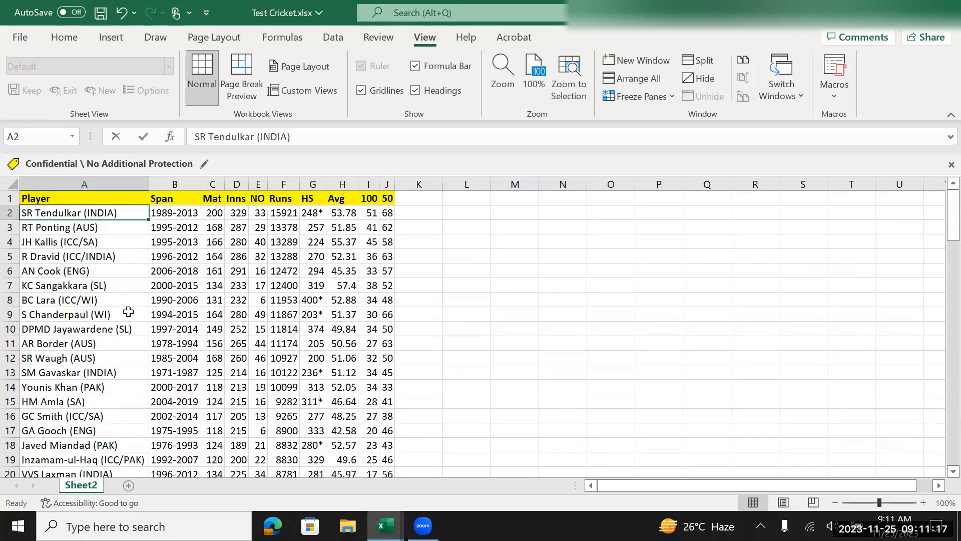
Step: Copy KC Sangakkara's name from ODI Cricket cell A3 and search the Test Cricket workbook for it with the pasted text trimmed at both ends
{"action": "key", "text": "alt+Tab"}
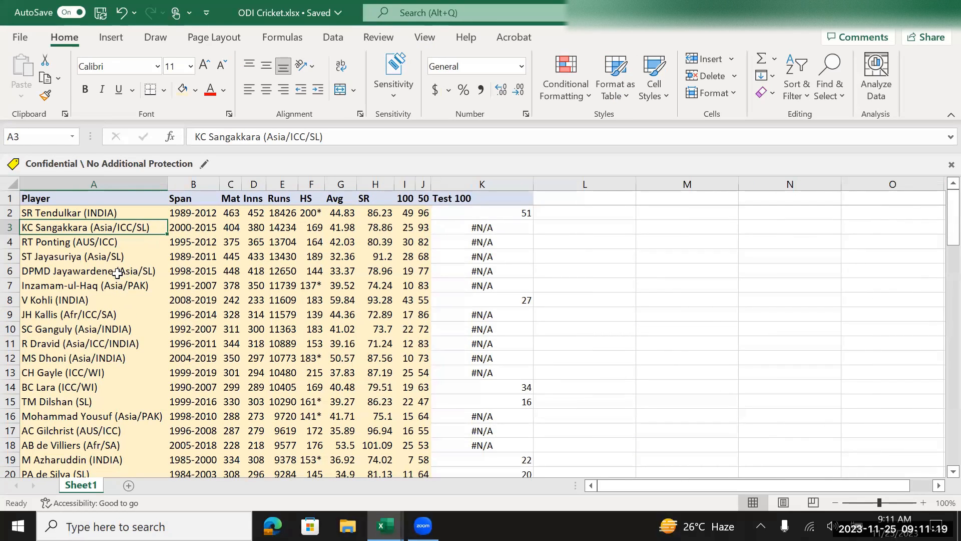
{"action": "key", "text": "ctrl+c"}
{"action": "key", "text": "alt+Tab"}
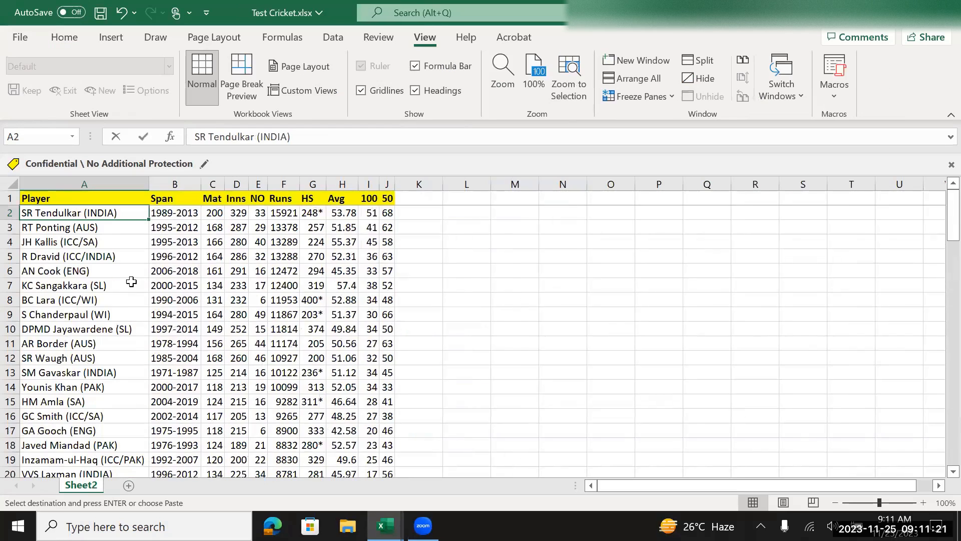
{"action": "key", "text": "ctrl+f"}
{"action": "key", "text": "ctrl+v"}
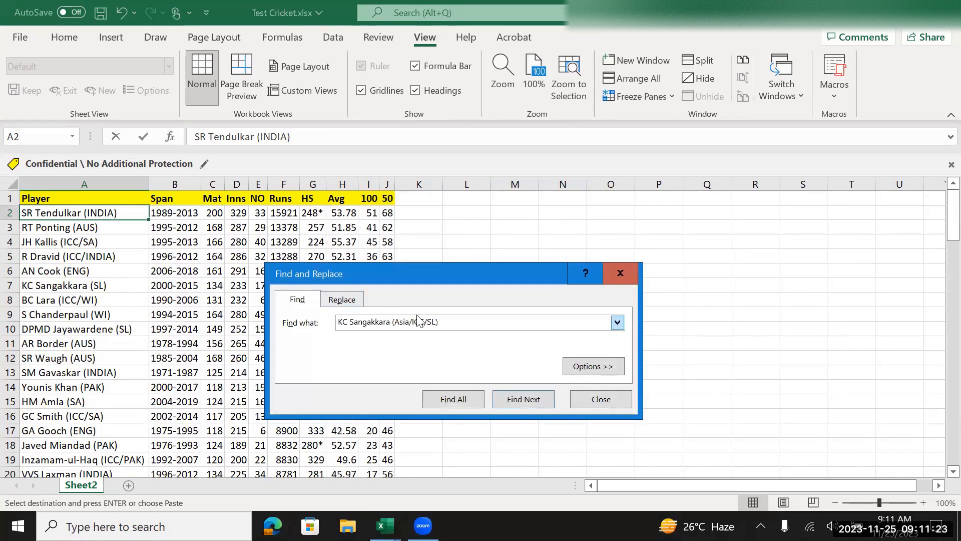
{"action": "key", "text": "BackSpace"}
{"action": "key", "text": "BackSpace"}
{"action": "key", "text": "BackSpace"}
{"action": "key", "text": "BackSpace"}
{"action": "key", "text": "Home"}
{"action": "key", "text": "Delete"}
{"action": "key", "text": "Delete"}
{"action": "key", "text": "Delete"}
{"action": "key", "text": "Return"}
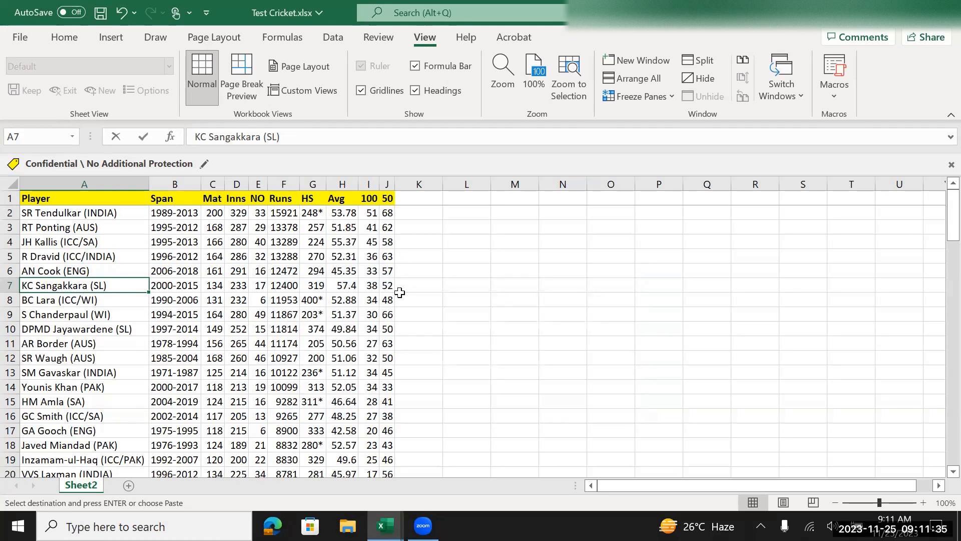
Step: Check KC Sangakkara's 100 value and name spelling in Test Cricket row 7 against A3 in ODI Cricket, and clear the pending copy
{"action": "left_click", "coordinate": [371, 287]}
{"action": "left_click", "coordinate": [122, 283]}
{"action": "key", "text": "alt+Tab"}
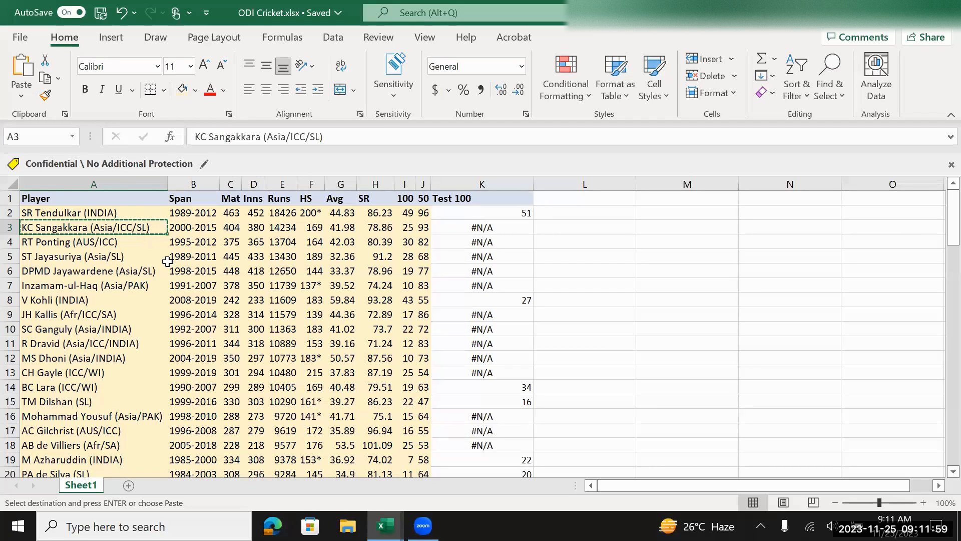
{"action": "key", "text": "Escape"}
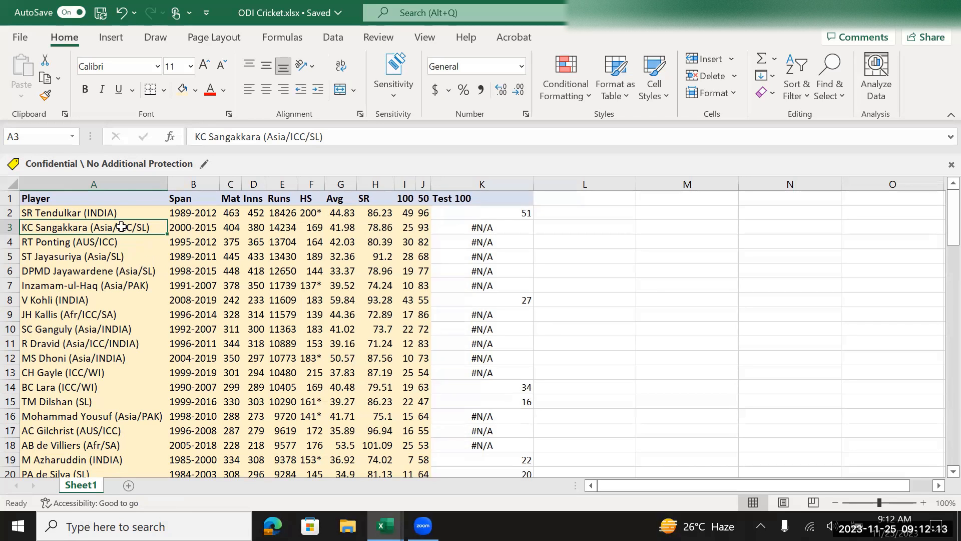
Step: Copy the whole Player column A into the empty column L after Test 100
{"action": "left_click", "coordinate": [120, 186]}
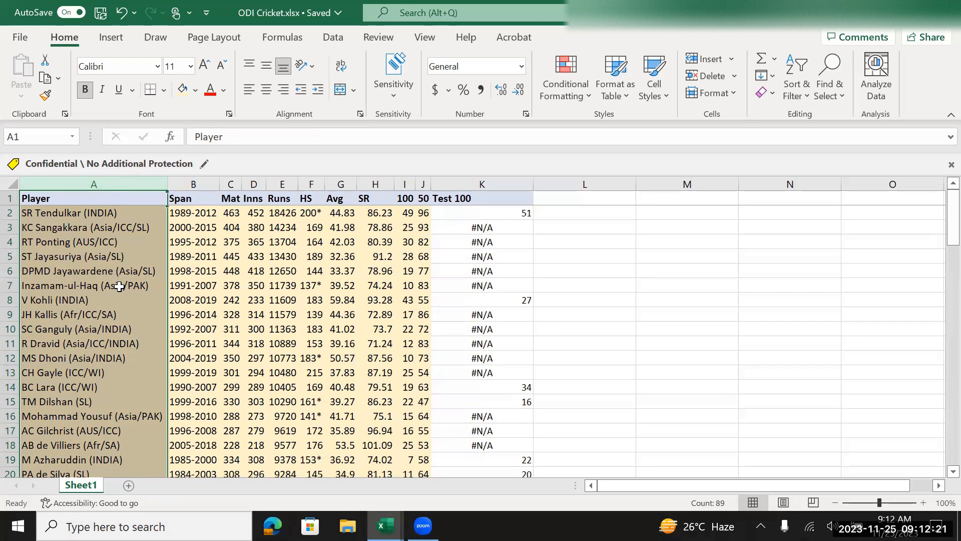
{"action": "key", "text": "ctrl+c"}
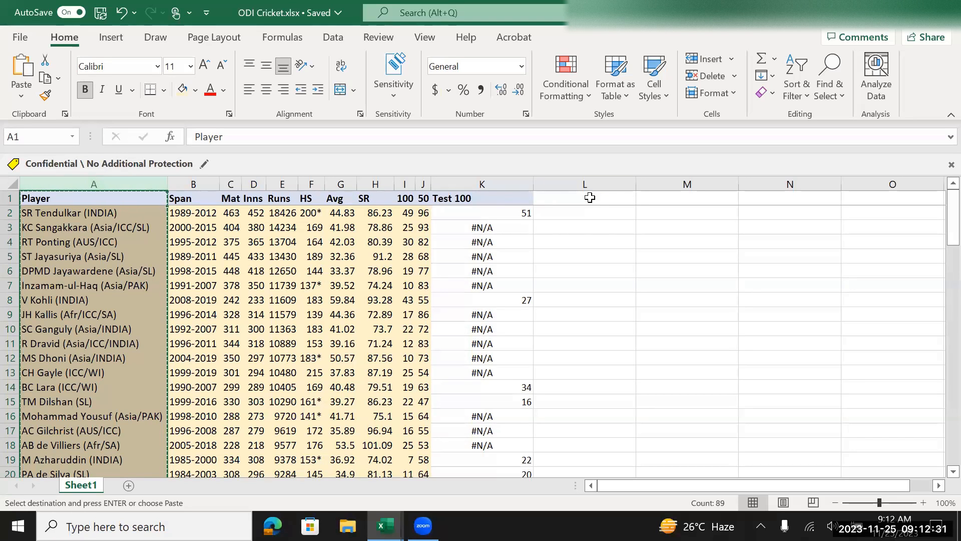
{"action": "left_click", "coordinate": [590, 197]}
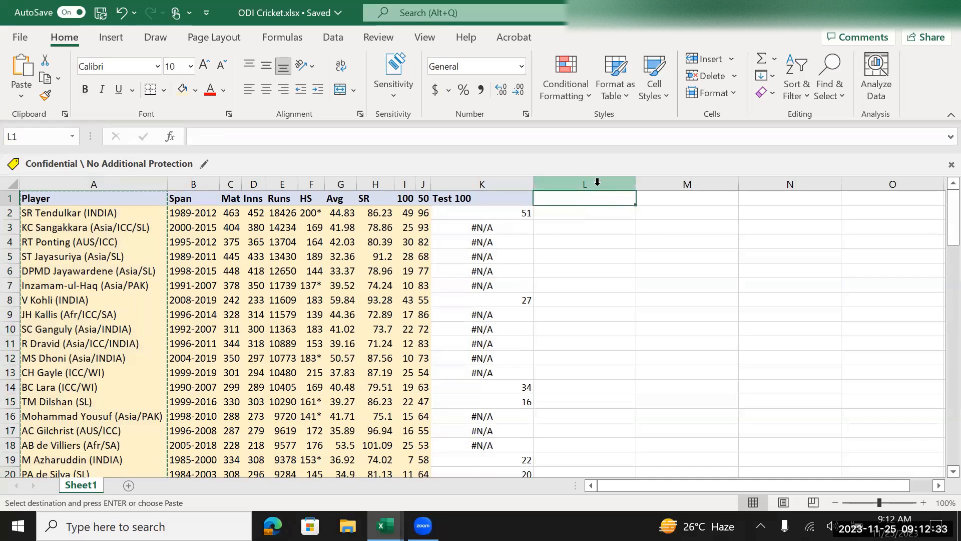
{"action": "left_click", "coordinate": [597, 182]}
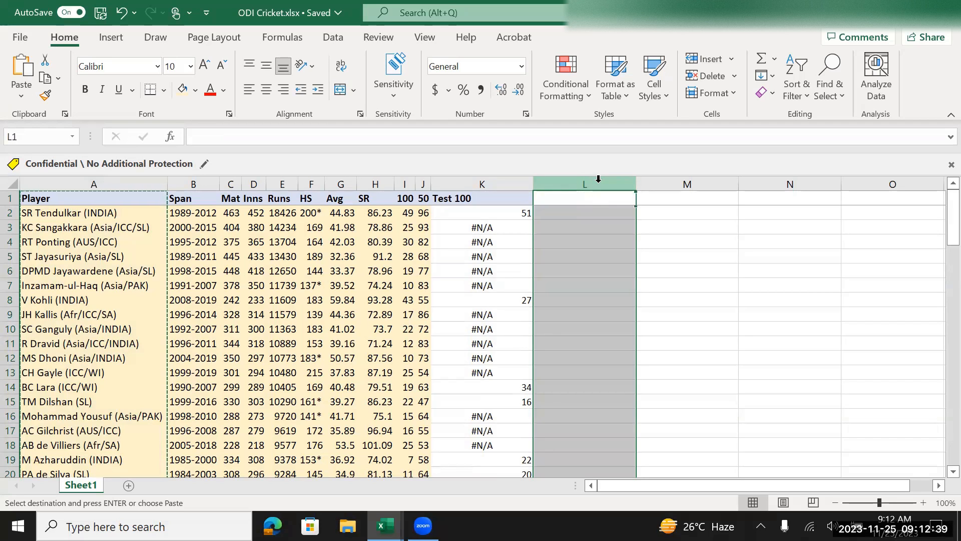
{"action": "key", "text": "ctrl+v"}
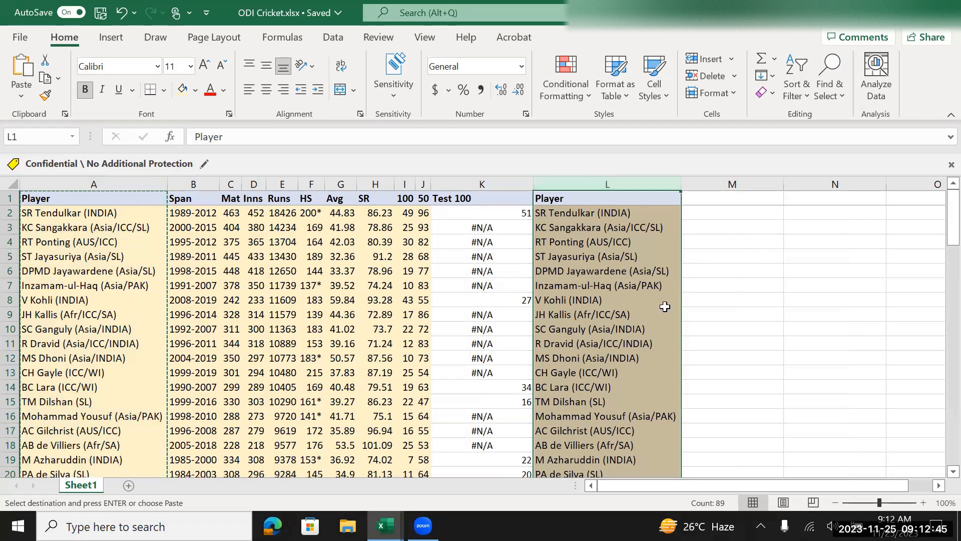
{"action": "key", "text": "Escape"}
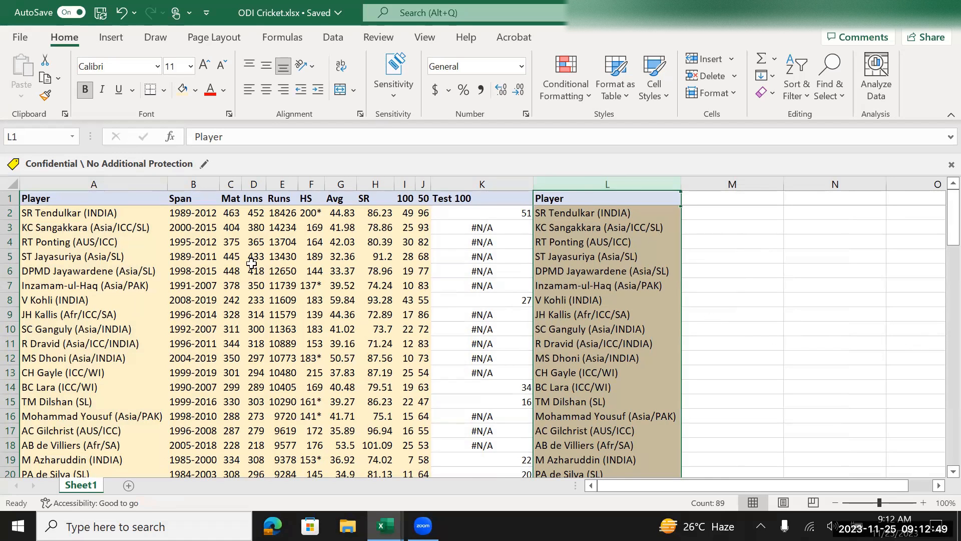
Step: Insert three blank columns between Player and Span, and narrow the new columns B, C and D
{"action": "left_click", "coordinate": [197, 180]}
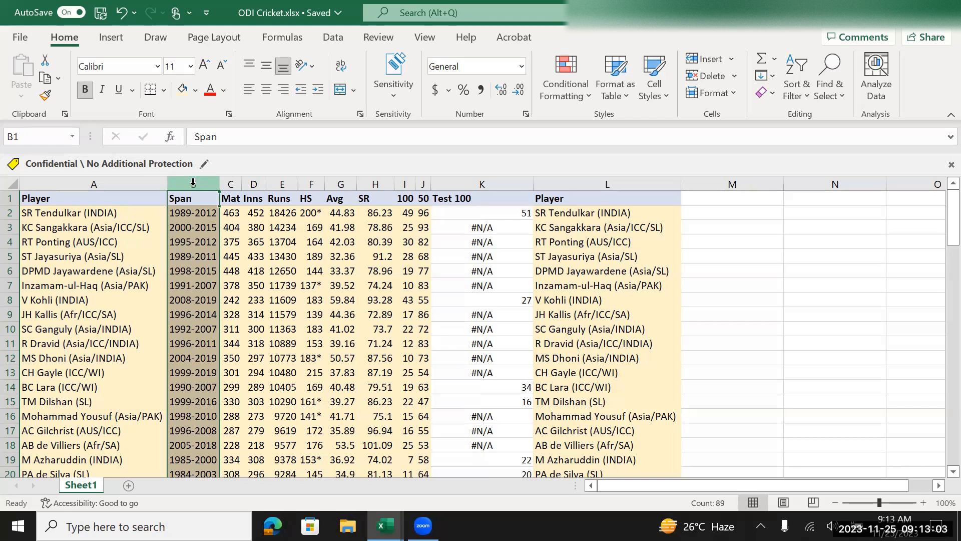
{"action": "key", "text": "ctrl+shift+plus"}
{"action": "key", "text": "ctrl+shift+plus"}
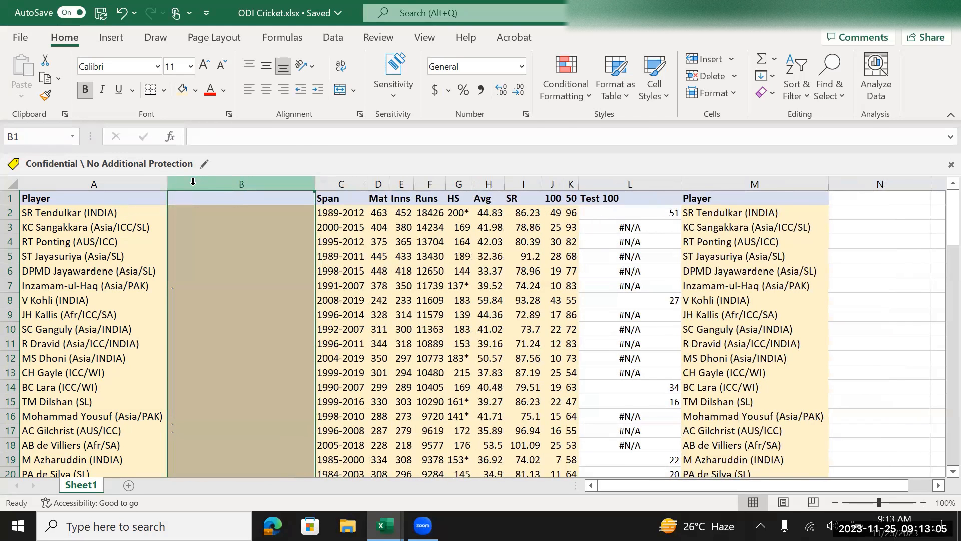
{"action": "key", "text": "ctrl+shift+plus"}
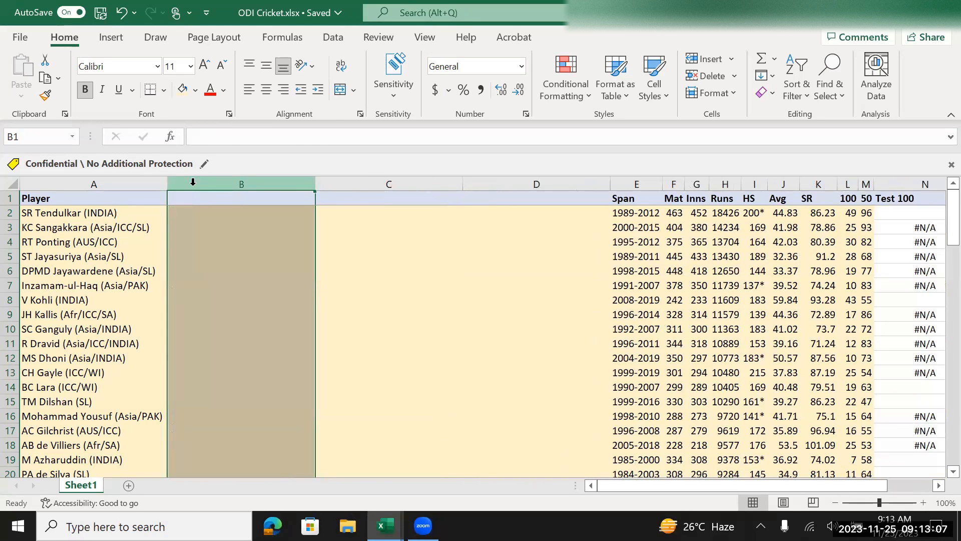
{"action": "left_click_drag", "start_coordinate": [315, 181], "coordinate": [263, 180]}
{"action": "left_click_drag", "start_coordinate": [411, 185], "coordinate": [370, 185]}
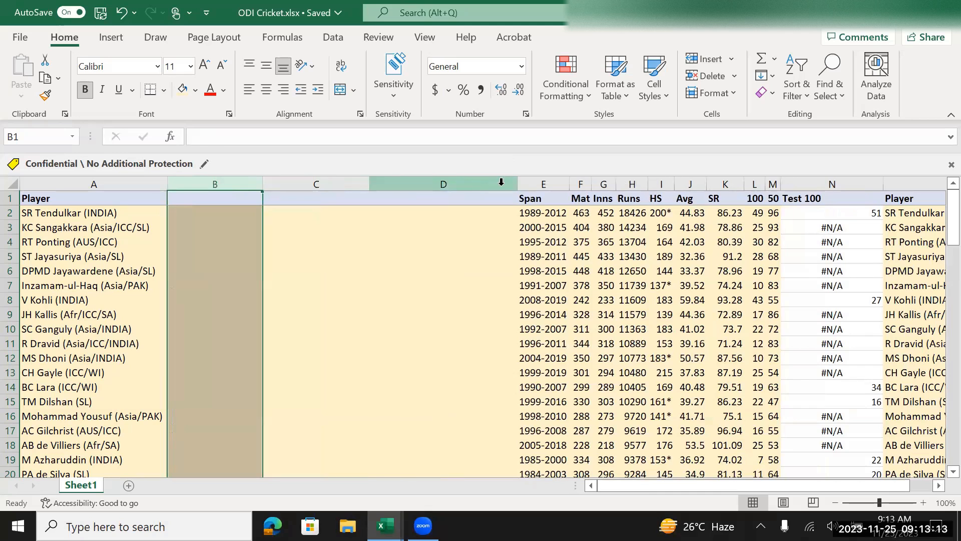
{"action": "left_click_drag", "start_coordinate": [518, 185], "coordinate": [476, 184]}
{"action": "left_click", "coordinate": [300, 257]}
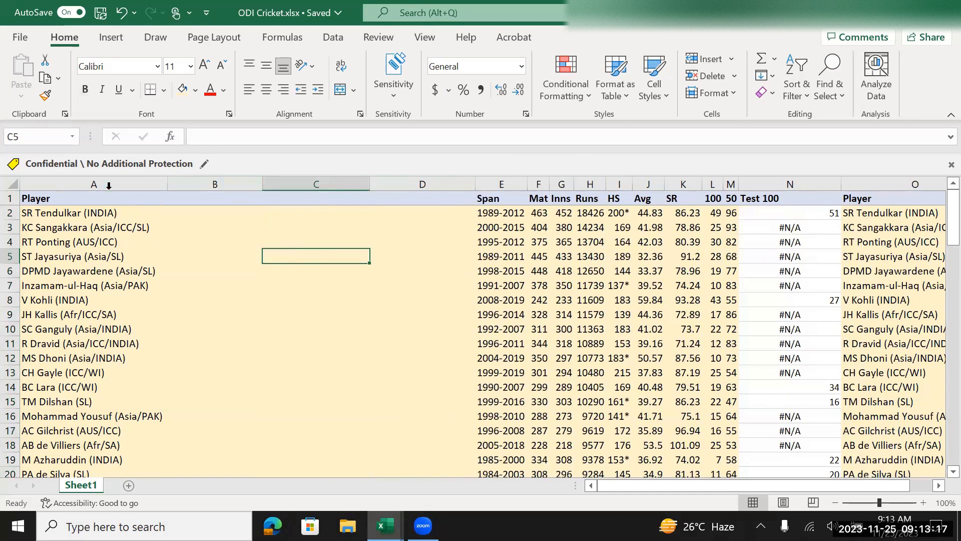
Step: Copy the whole Player column A and paste it at B1 into the blank column beside it
{"action": "left_click", "coordinate": [111, 183]}
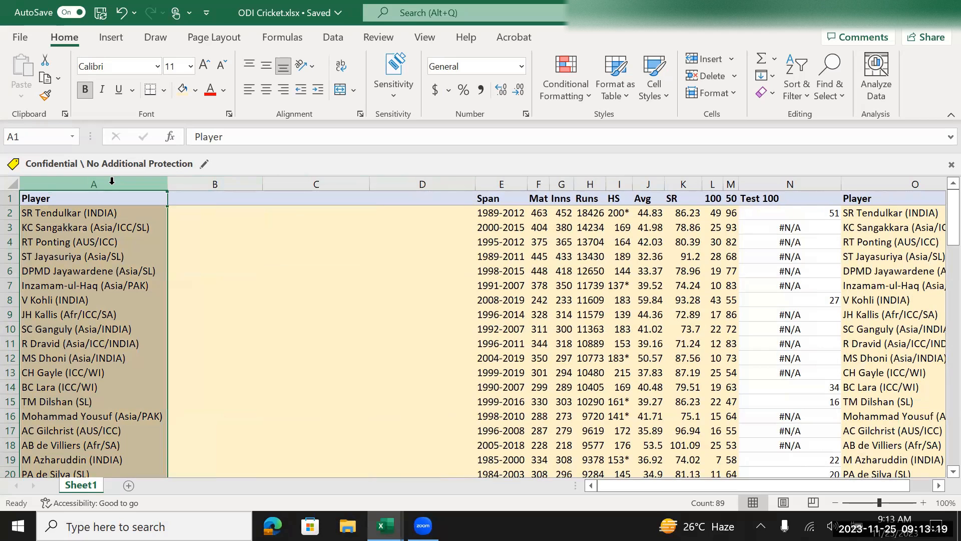
{"action": "key", "text": "ctrl+c"}
{"action": "left_click", "coordinate": [208, 195]}
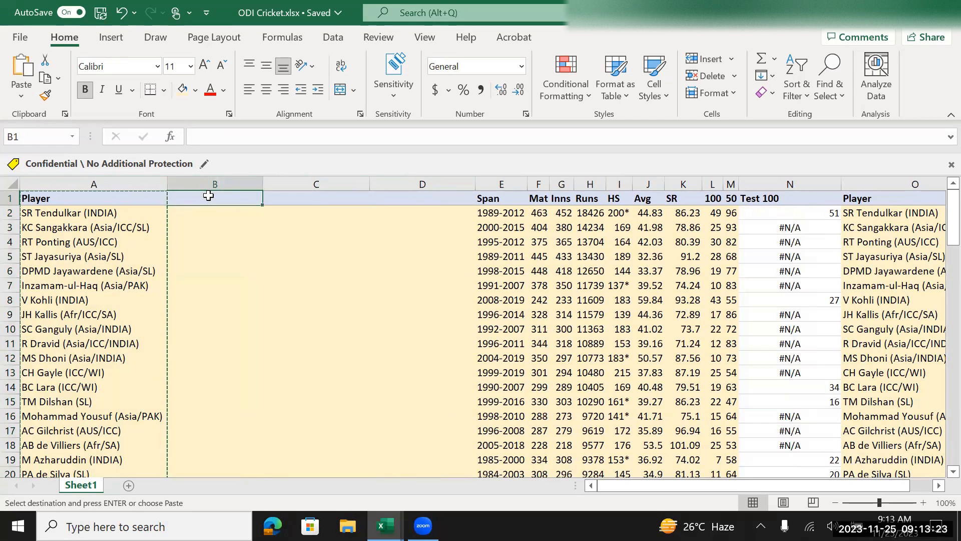
{"action": "key", "text": "ctrl+v"}
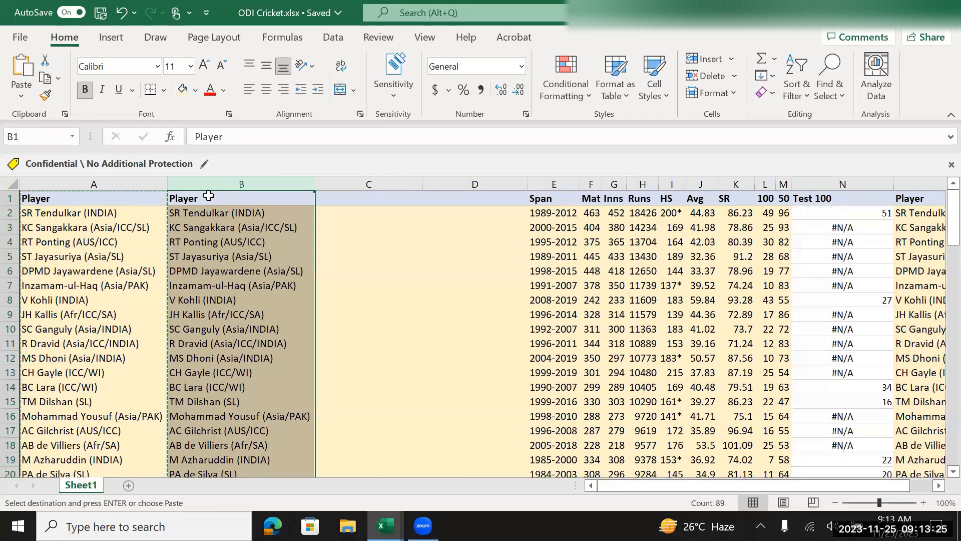
Step: Clear the pasted player names from column B
{"action": "left_click", "coordinate": [127, 179]}
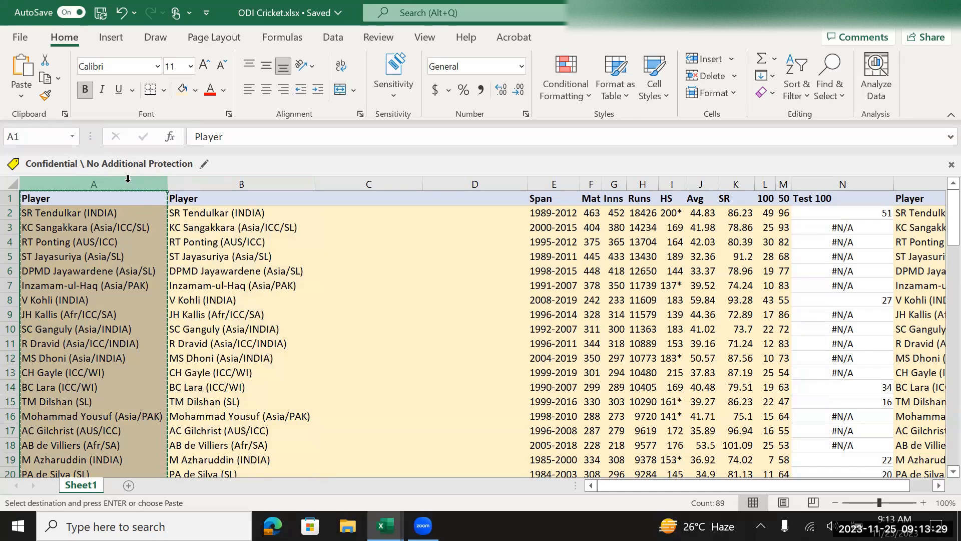
{"action": "left_click", "coordinate": [213, 179]}
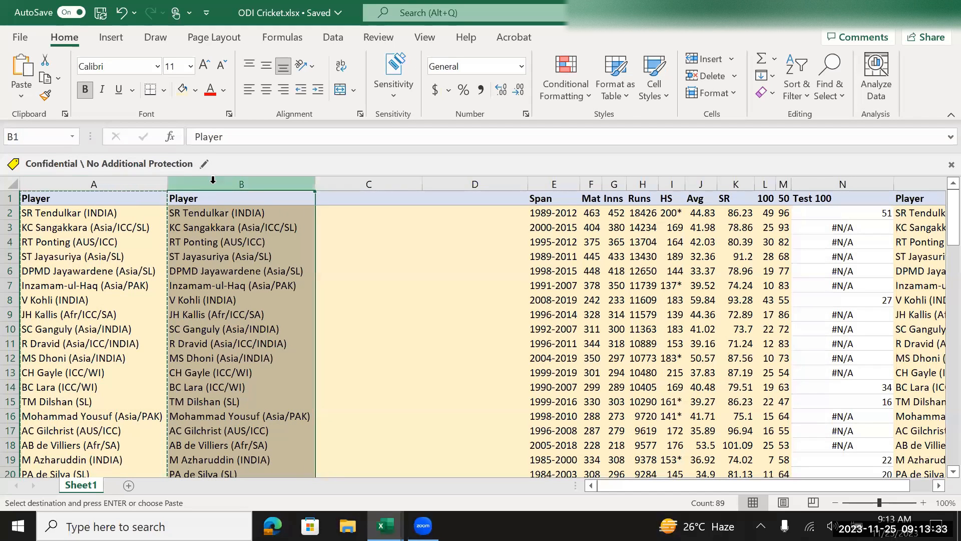
{"action": "key", "text": "Delete"}
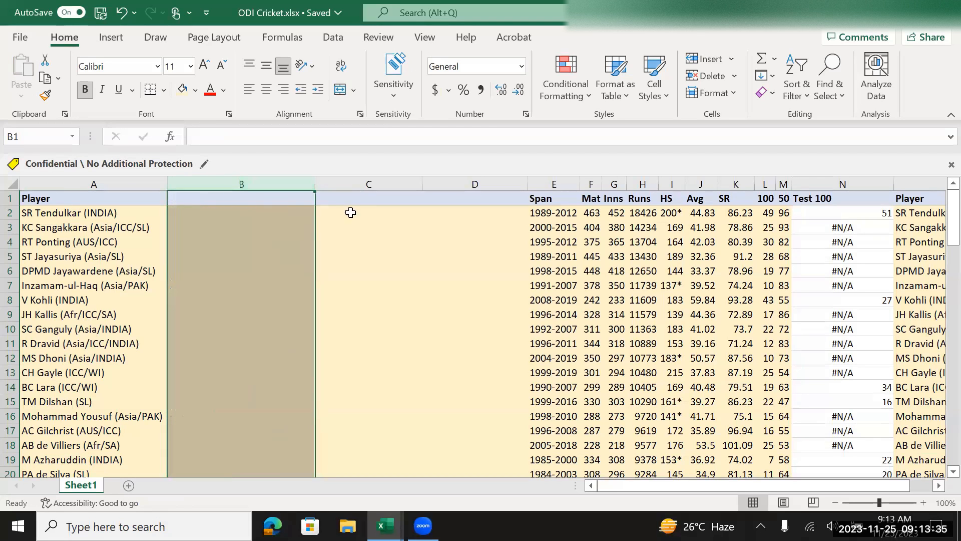
{"action": "left_click", "coordinate": [391, 226]}
Step: Copy the whole Player column A into the blank column B
{"action": "left_click", "coordinate": [107, 179]}
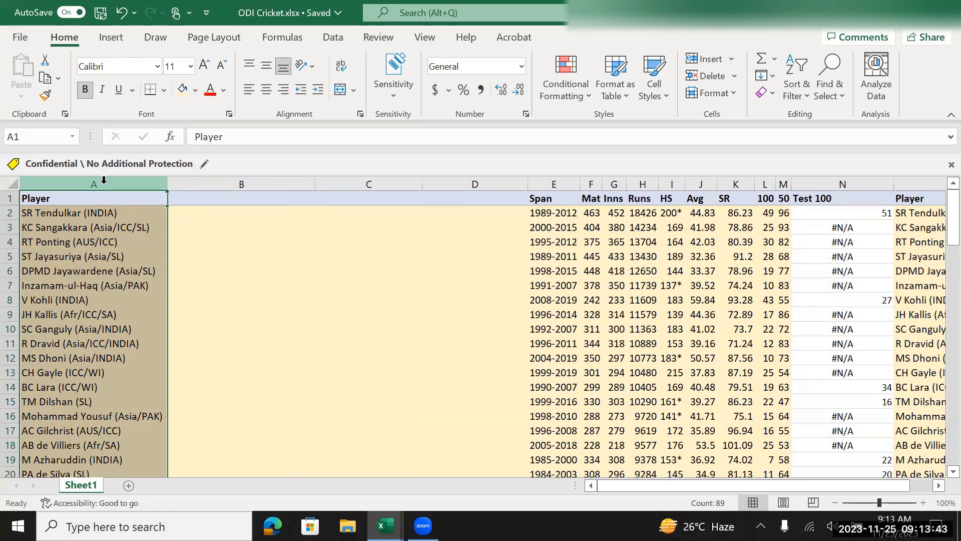
{"action": "key", "text": "ctrl+c"}
{"action": "left_click", "coordinate": [204, 182]}
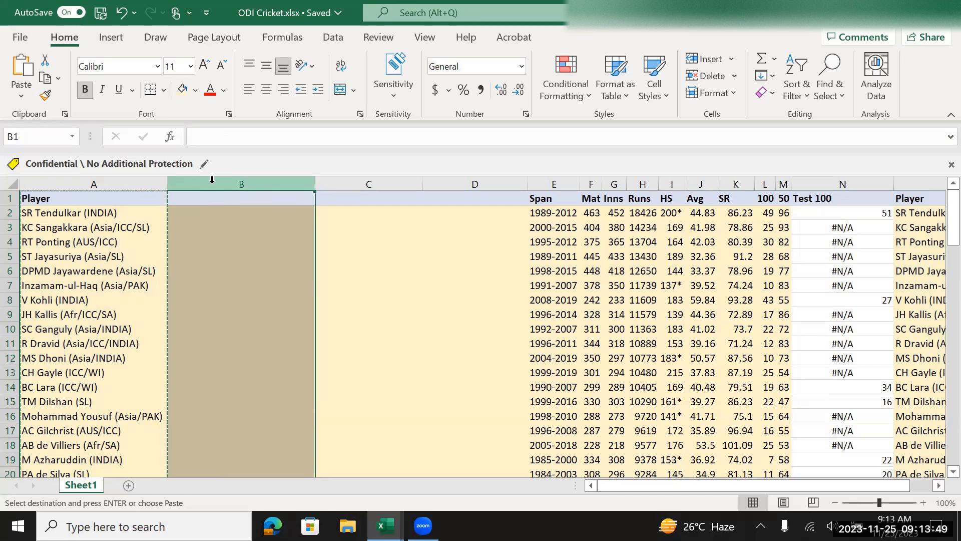
{"action": "key", "text": "ctrl+v"}
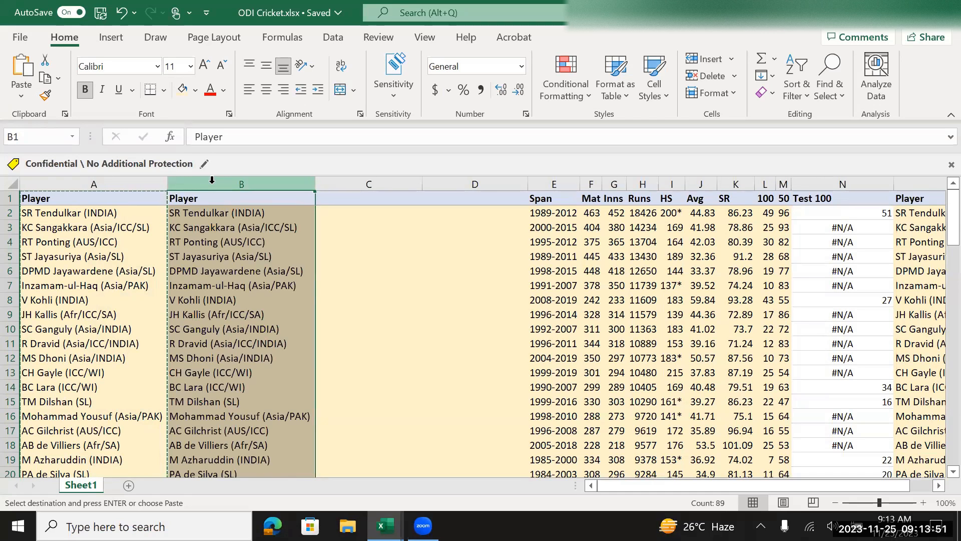
{"action": "left_click", "coordinate": [321, 214]}
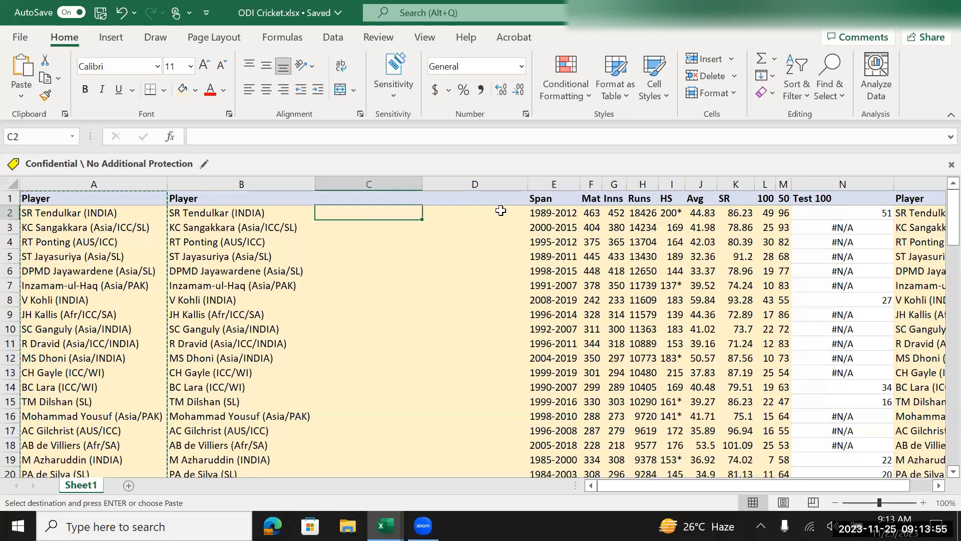
Step: Clear the pending copy and insert three blank columns directly before the Span column
{"action": "left_click", "coordinate": [554, 180]}
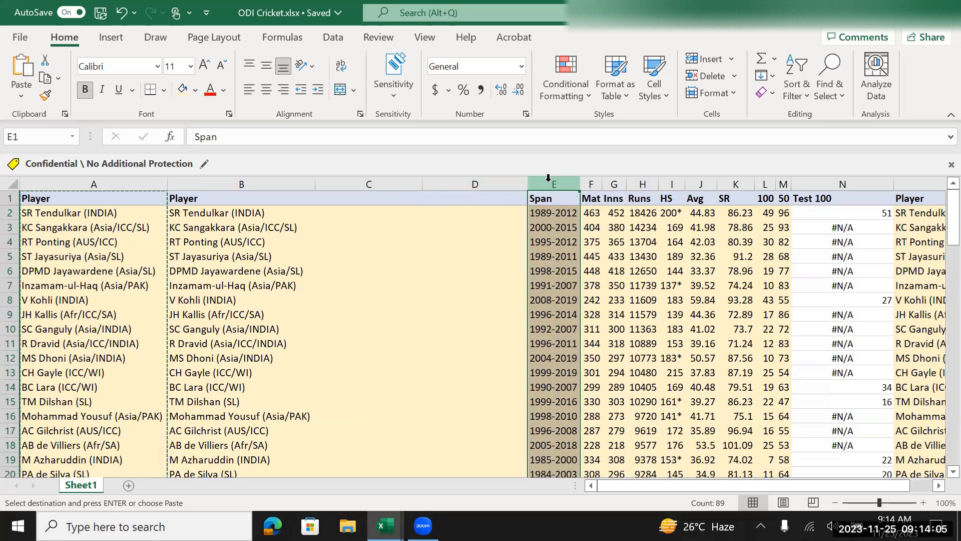
{"action": "key", "text": "Escape"}
{"action": "key", "text": "ctrl+plus"}
{"action": "key", "text": "ctrl+plus"}
{"action": "key", "text": "ctrl+plus"}
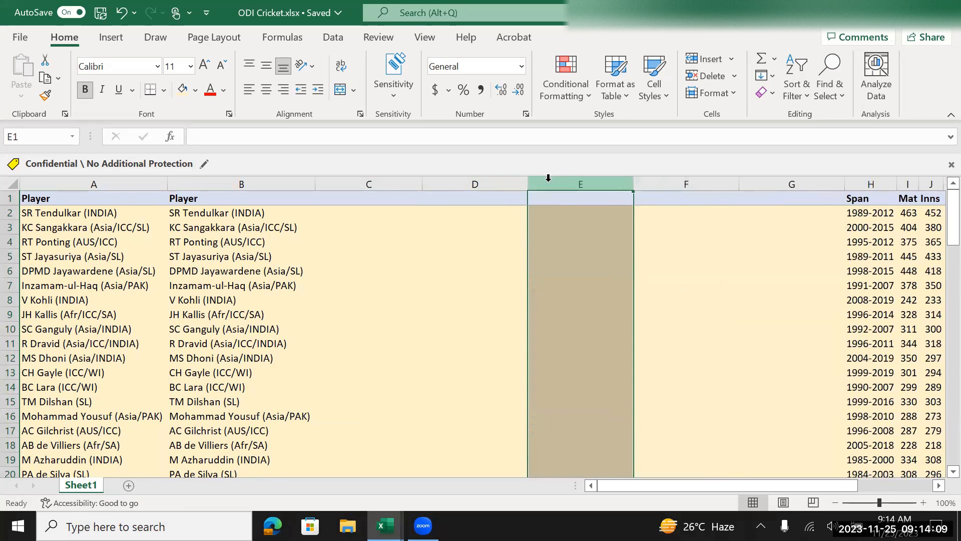
Step: Insert three blank columns directly before the Runs column
{"action": "key", "text": "Right"}
{"action": "key", "text": "Right"}
{"action": "key", "text": "Right"}
{"action": "key", "text": "Right"}
{"action": "key", "text": "Right"}
{"action": "key", "text": "Right"}
{"action": "key", "text": "Right"}
{"action": "key", "text": "Right"}
{"action": "key", "text": "Right"}
{"action": "key", "text": "Right"}
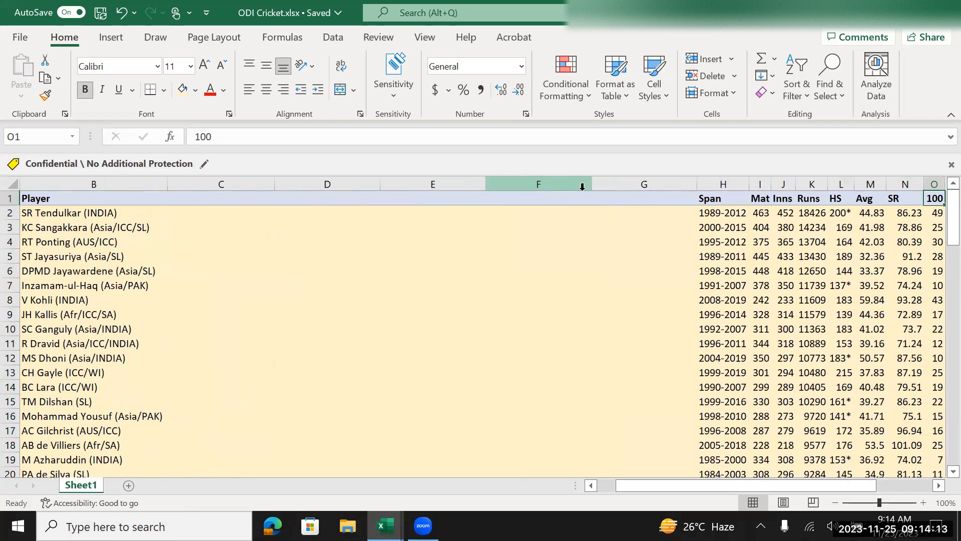
{"action": "left_click", "coordinate": [816, 175]}
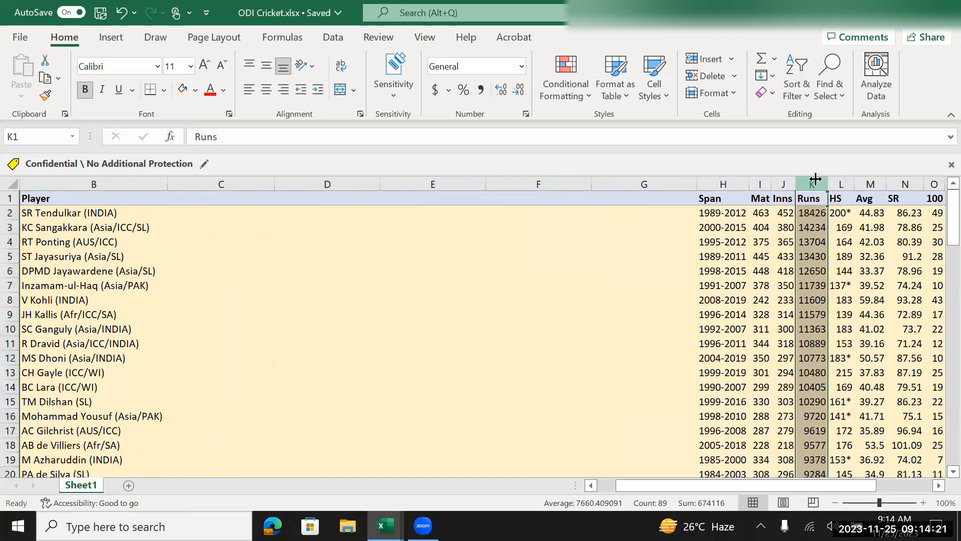
{"action": "key", "text": "ctrl+shift+plus"}
{"action": "key", "text": "ctrl+shift+plus"}
{"action": "key", "text": "ctrl+shift+plus"}
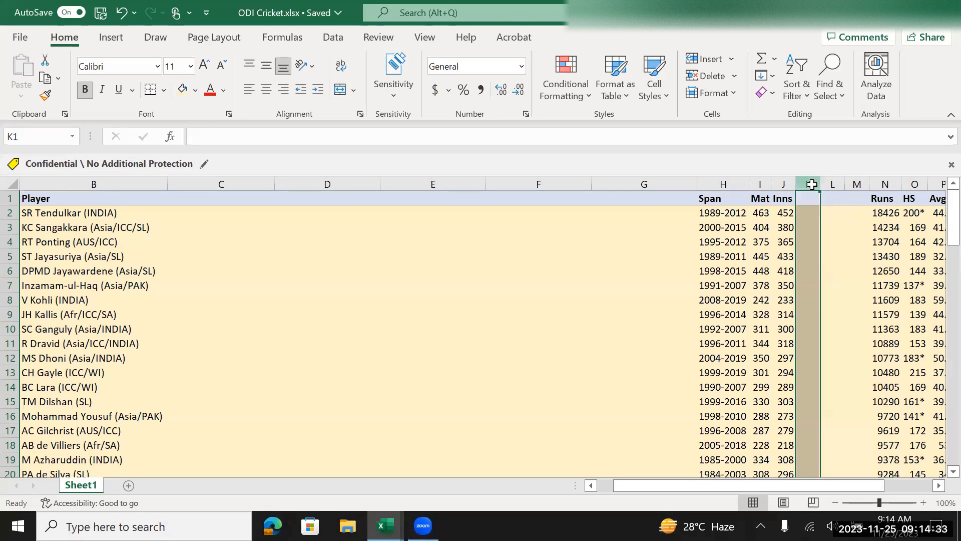
Step: Delete the three blank columns between Inns and Runs
{"action": "left_click", "coordinate": [847, 259]}
{"action": "left_click", "coordinate": [810, 183]}
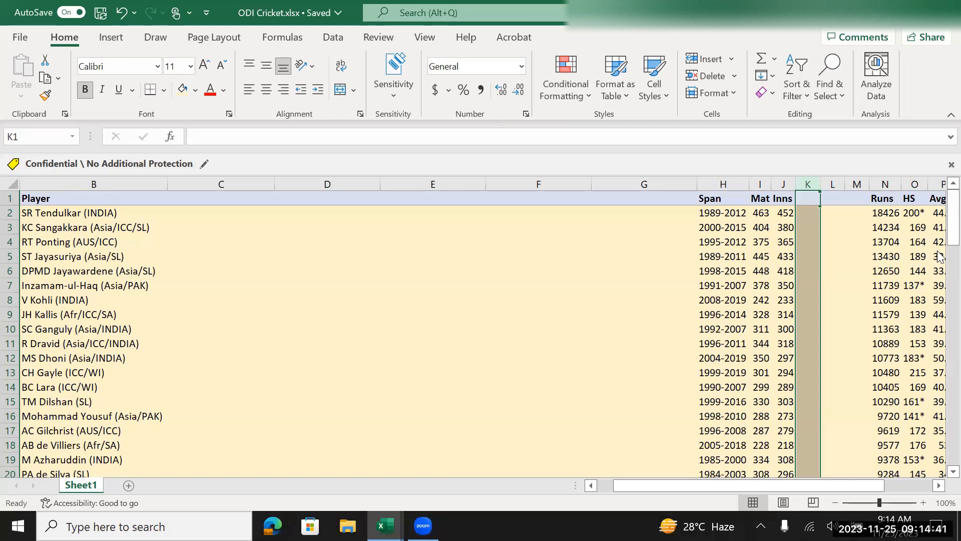
{"action": "key", "text": "ctrl+minus"}
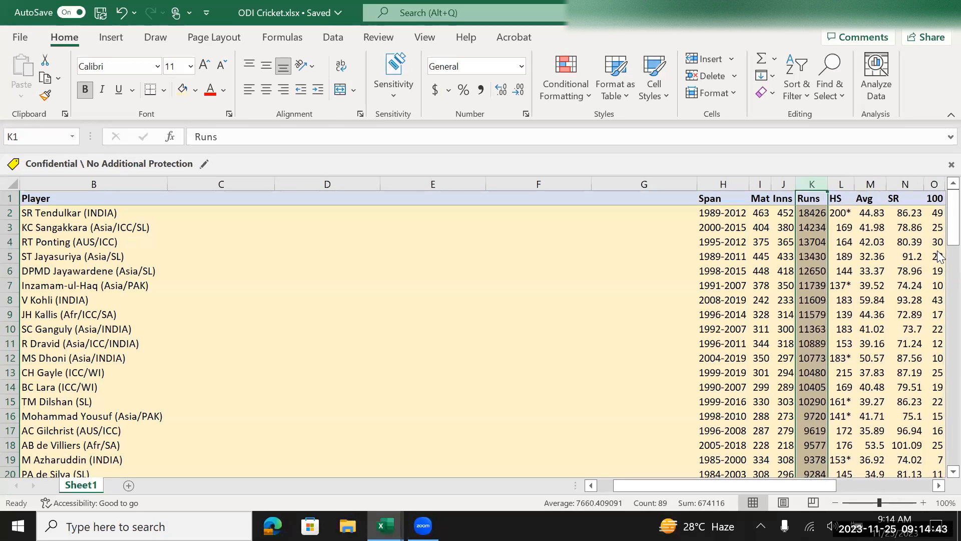
Step: Compare KC Sangakkara's entries in A3 and B3 of the two Player columns
{"action": "key", "text": "Left"}
{"action": "key", "text": "Left"}
{"action": "key", "text": "Left"}
{"action": "key", "text": "Left"}
{"action": "key", "text": "Left"}
{"action": "key", "text": "Left"}
{"action": "key", "text": "Left"}
{"action": "key", "text": "Left"}
{"action": "key", "text": "Left"}
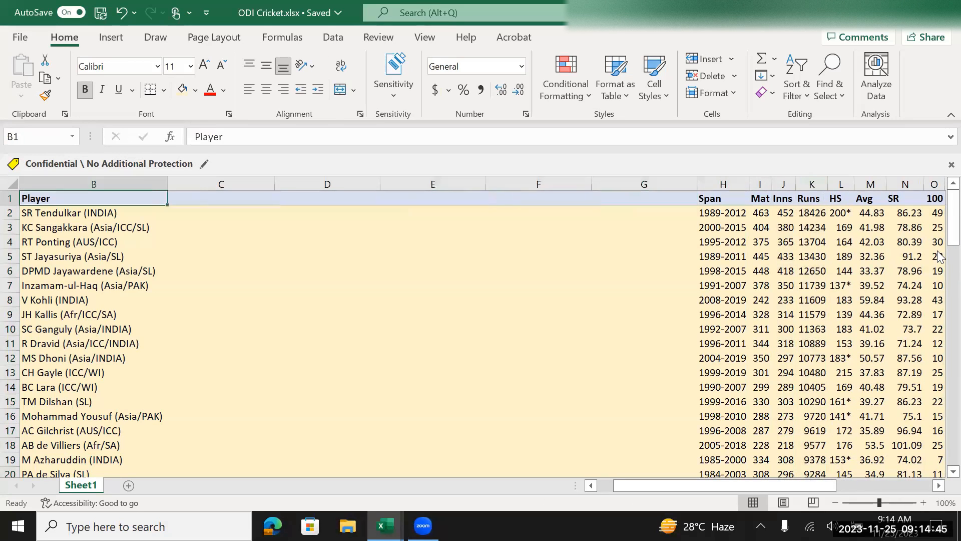
{"action": "key", "text": "Left"}
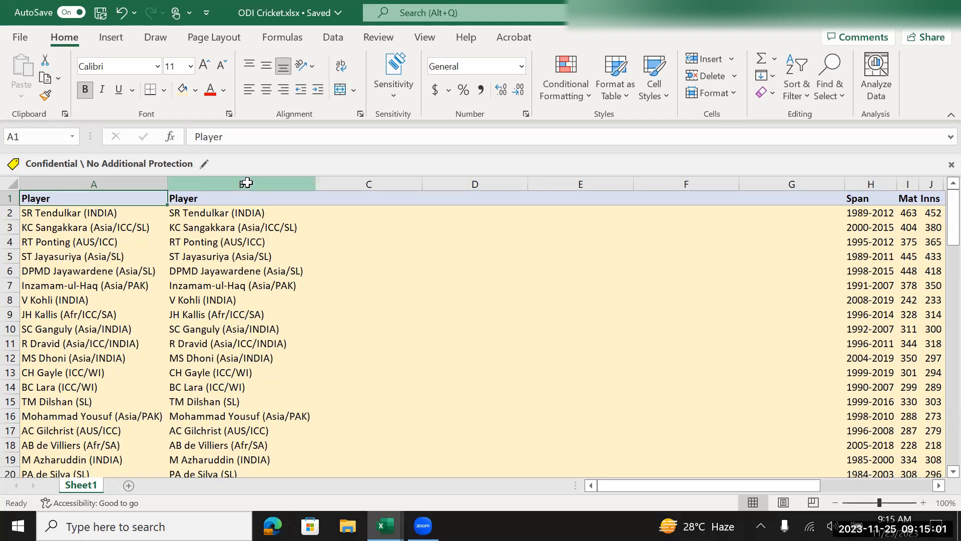
{"action": "left_click_drag", "start_coordinate": [246, 182], "coordinate": [101, 225]}
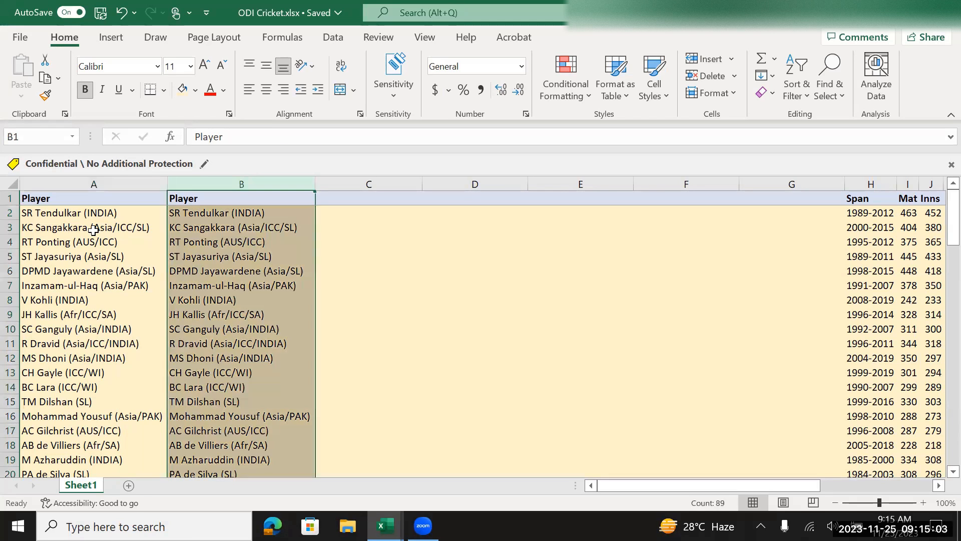
{"action": "left_click", "coordinate": [101, 227]}
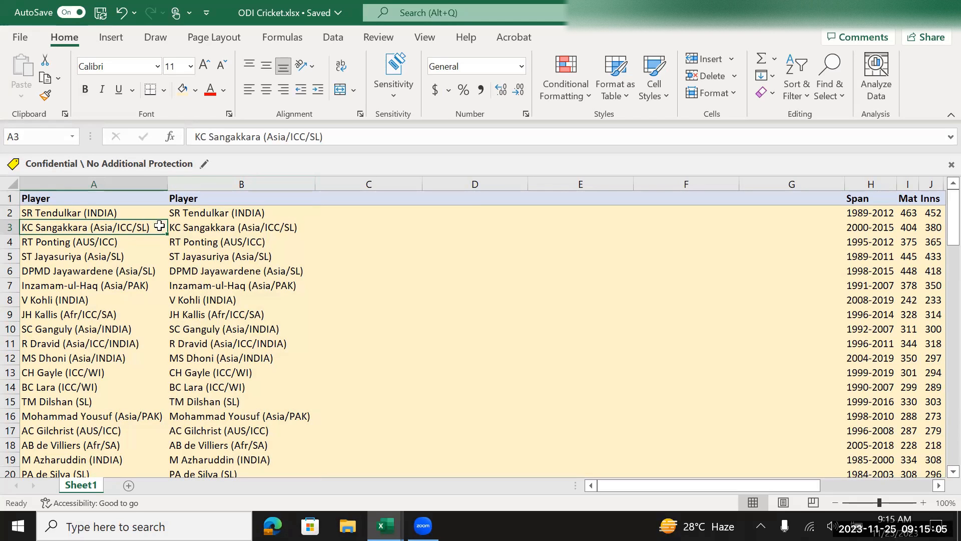
{"action": "left_click", "coordinate": [196, 227]}
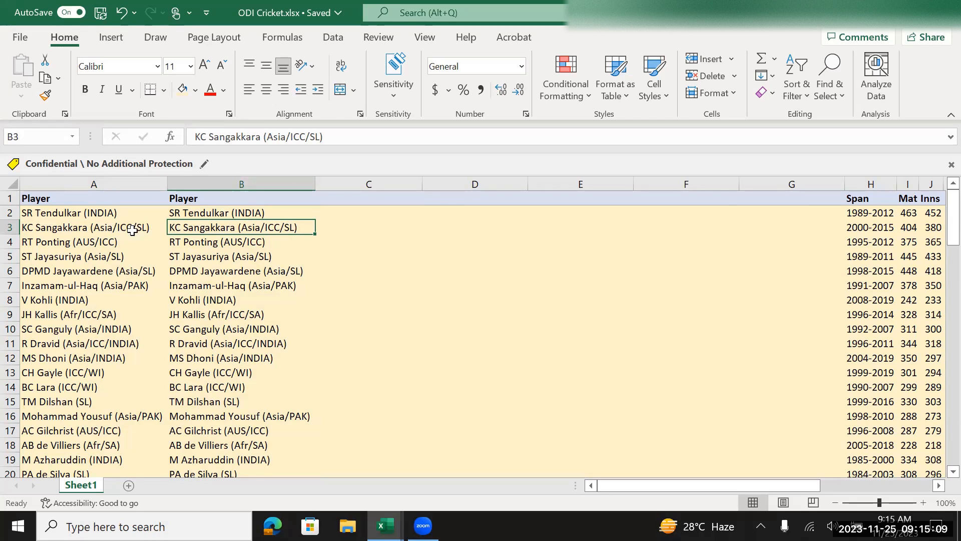
{"action": "left_click", "coordinate": [260, 182]}
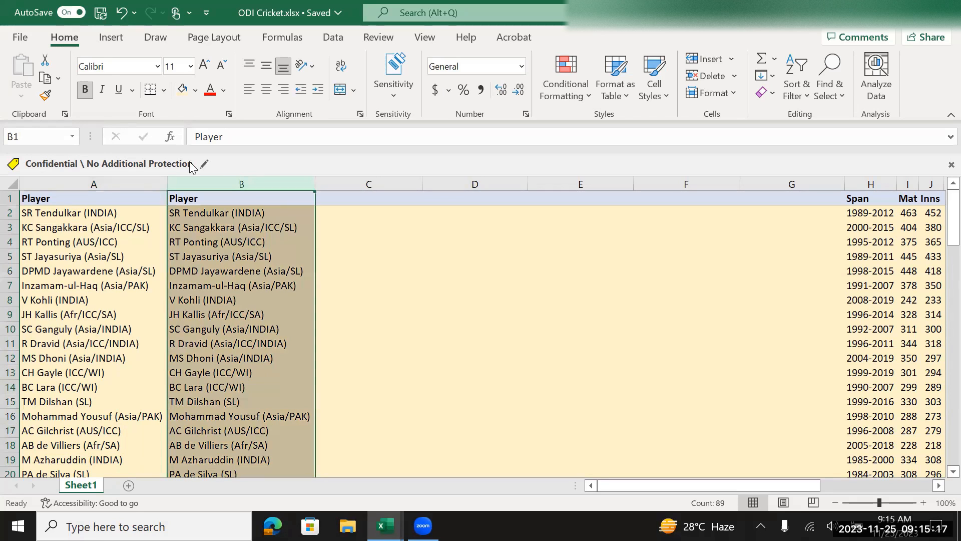
{"action": "key", "text": "alt+d"}
{"action": "key", "text": "e"}
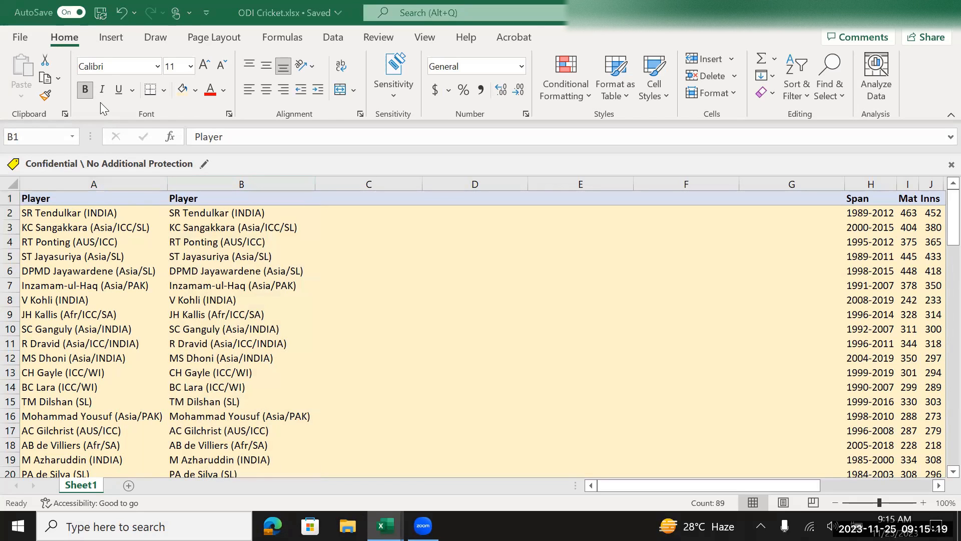
{"action": "left_click", "coordinate": [206, 223]}
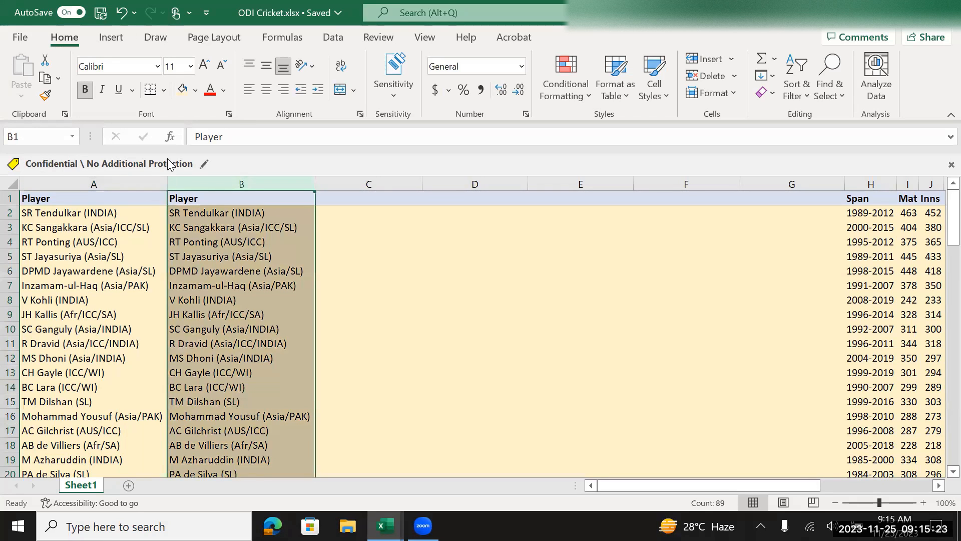
Step: Try removing the bracketed team text after KC Sangakkara's name in B3 by hand, and cancel the edit
{"action": "left_click", "coordinate": [230, 225]}
{"action": "left_click", "coordinate": [337, 137]}
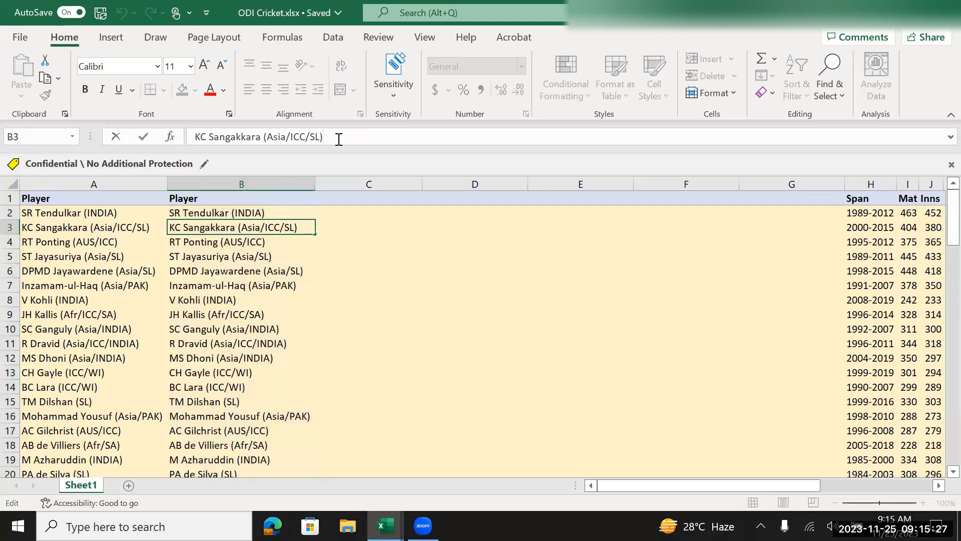
{"action": "key", "text": "BackSpace"}
{"action": "key", "text": "BackSpace"}
{"action": "key", "text": "BackSpace"}
{"action": "key", "text": "BackSpace"}
{"action": "key", "text": "BackSpace"}
{"action": "key", "text": "BackSpace"}
{"action": "key", "text": "BackSpace"}
{"action": "key", "text": "BackSpace"}
{"action": "key", "text": "BackSpace"}
{"action": "key", "text": "BackSpace"}
{"action": "key", "text": "BackSpace"}
{"action": "key", "text": "BackSpace"}
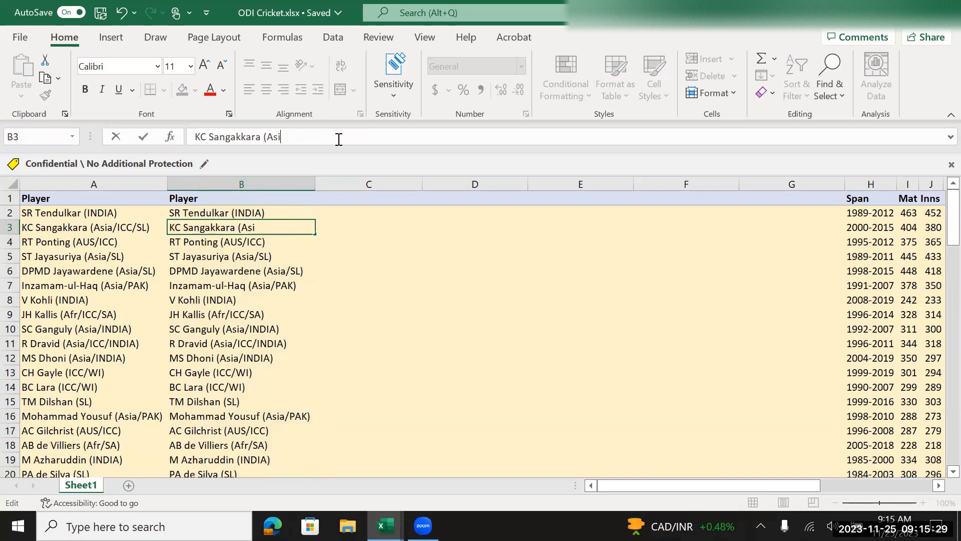
{"action": "key", "text": "BackSpace"}
{"action": "key", "text": "BackSpace"}
{"action": "key", "text": "Escape"}
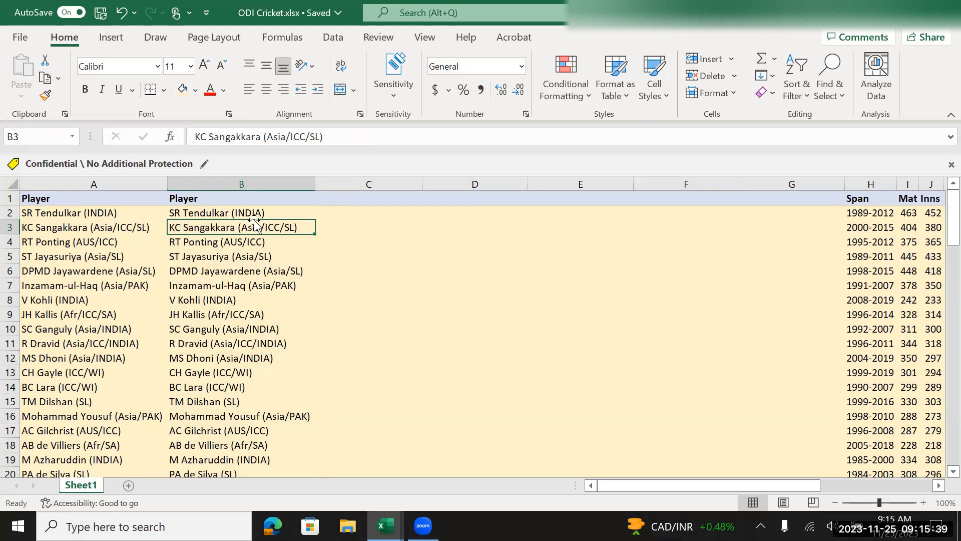
{"action": "left_click", "coordinate": [224, 187]}
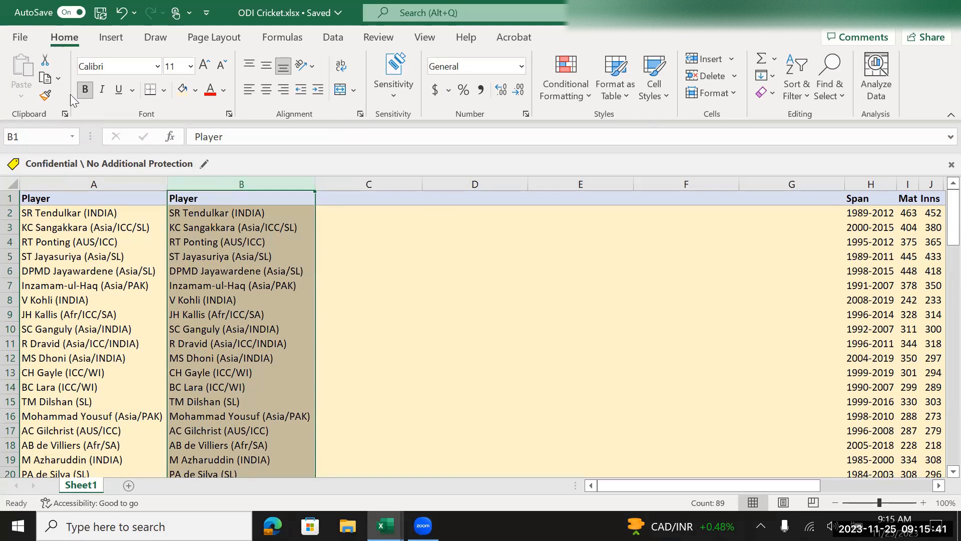
{"action": "key", "text": "ctrl+h"}
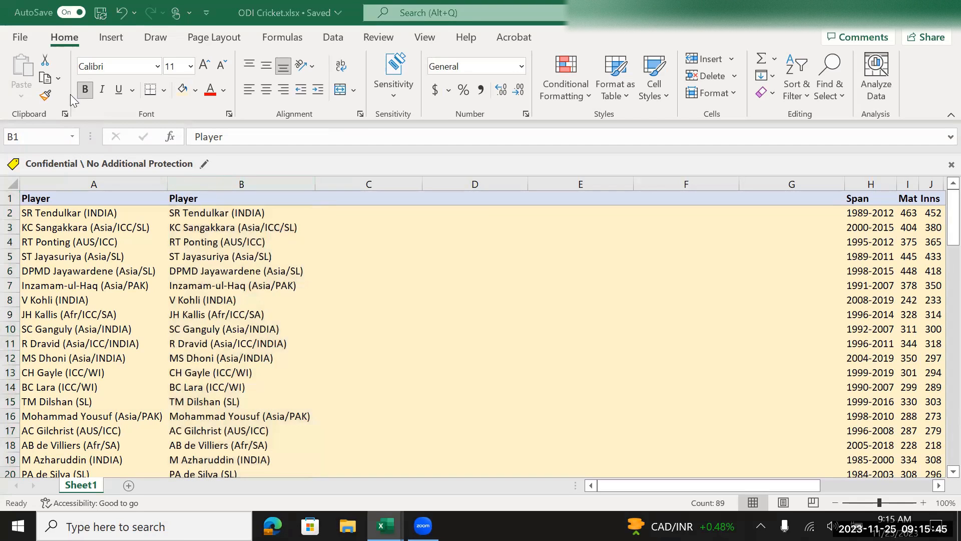
{"action": "left_click", "coordinate": [234, 194]}
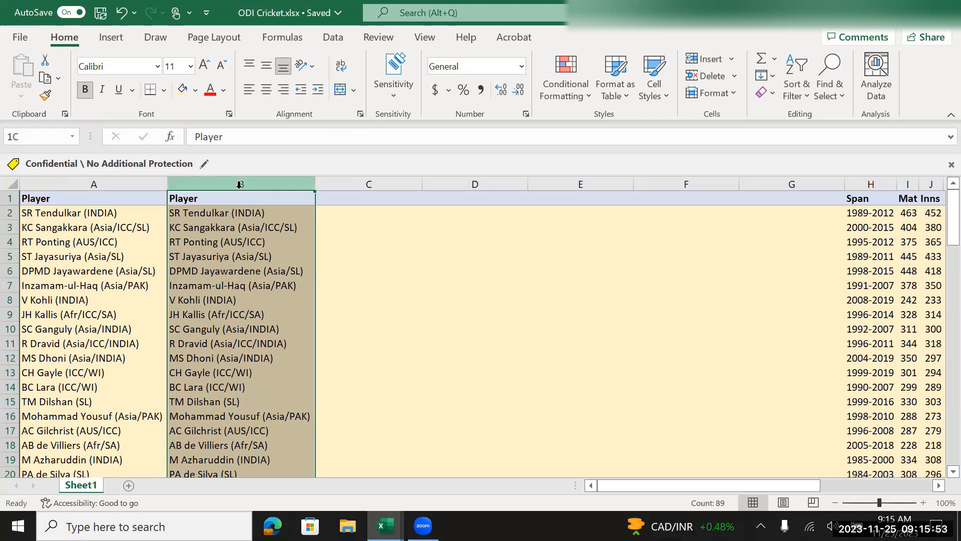
Step: Start Text to Columns on the second Player column (B) and proceed with the Fixed width data type
{"action": "left_click", "coordinate": [329, 38]}
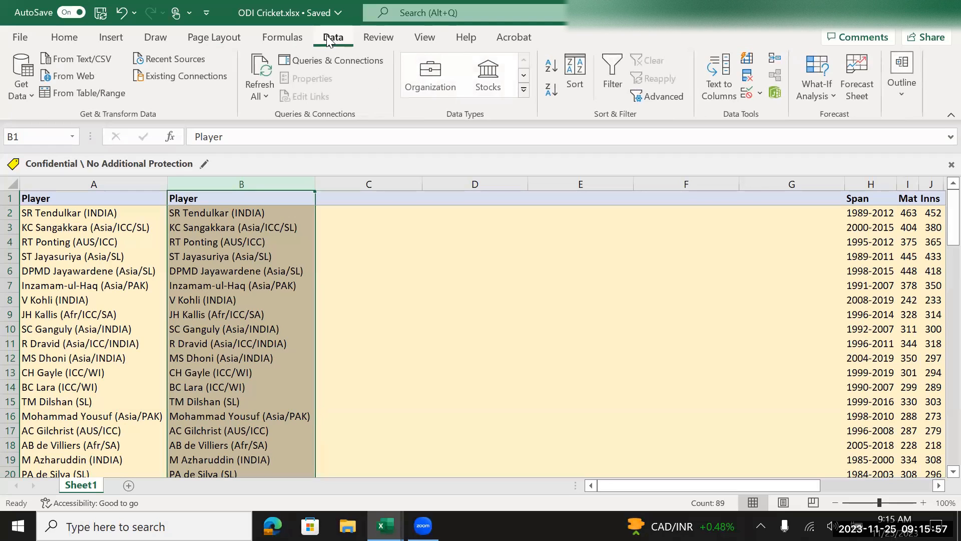
{"action": "left_click", "coordinate": [719, 89]}
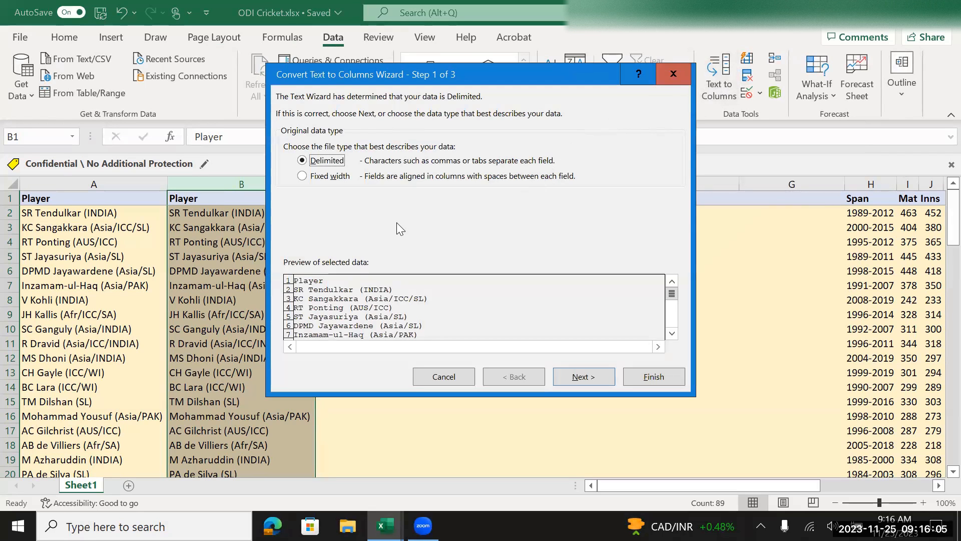
{"action": "left_click", "coordinate": [304, 178]}
{"action": "left_click", "coordinate": [303, 161]}
{"action": "left_click", "coordinate": [304, 178]}
{"action": "left_click", "coordinate": [586, 377]}
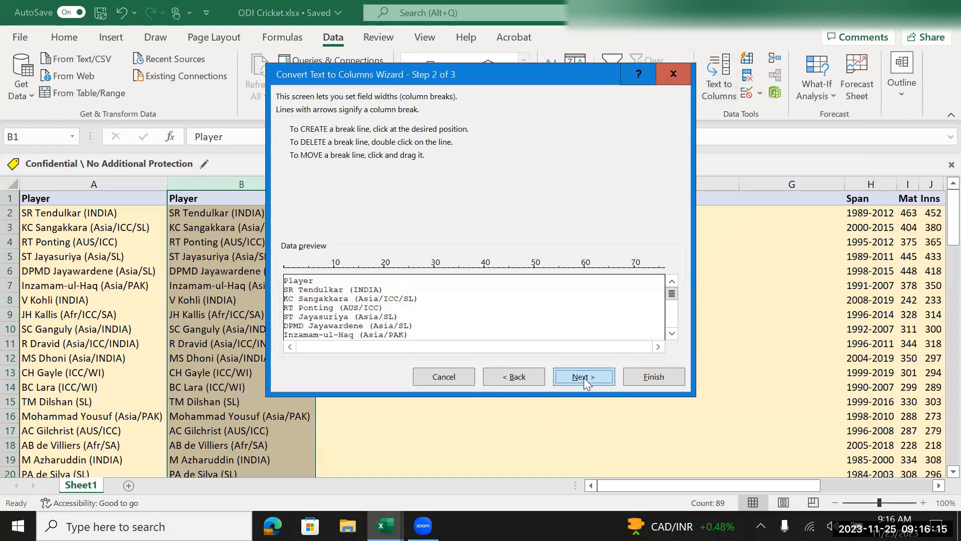
Step: Try placing fixed-width break lines through the player names in the preview, and return to the data type choice
{"action": "left_click", "coordinate": [300, 309]}
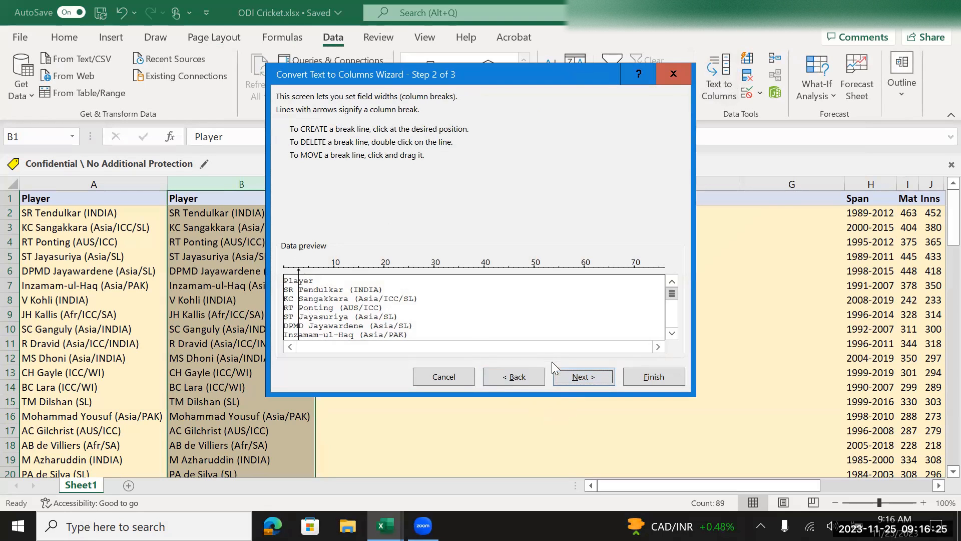
{"action": "left_click", "coordinate": [333, 310]}
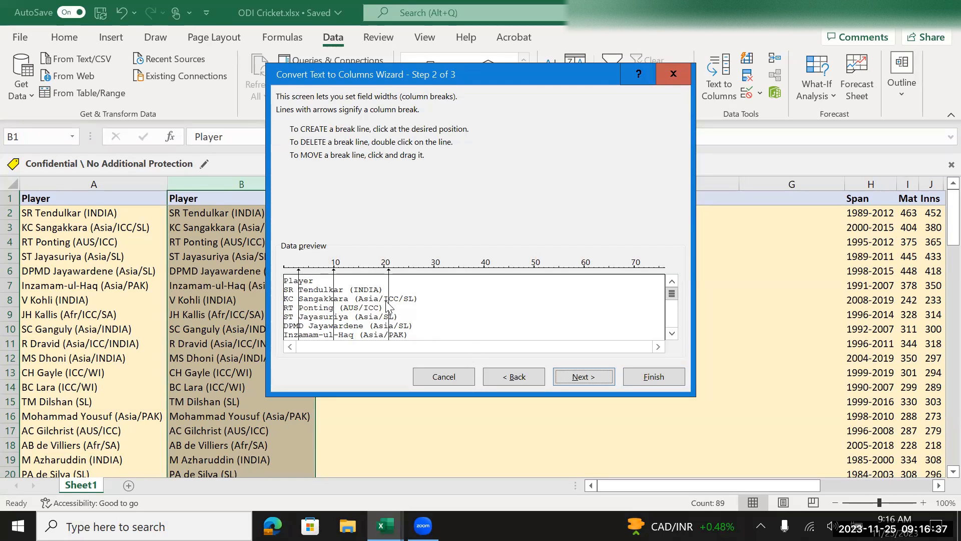
{"action": "double_click", "coordinate": [390, 306]}
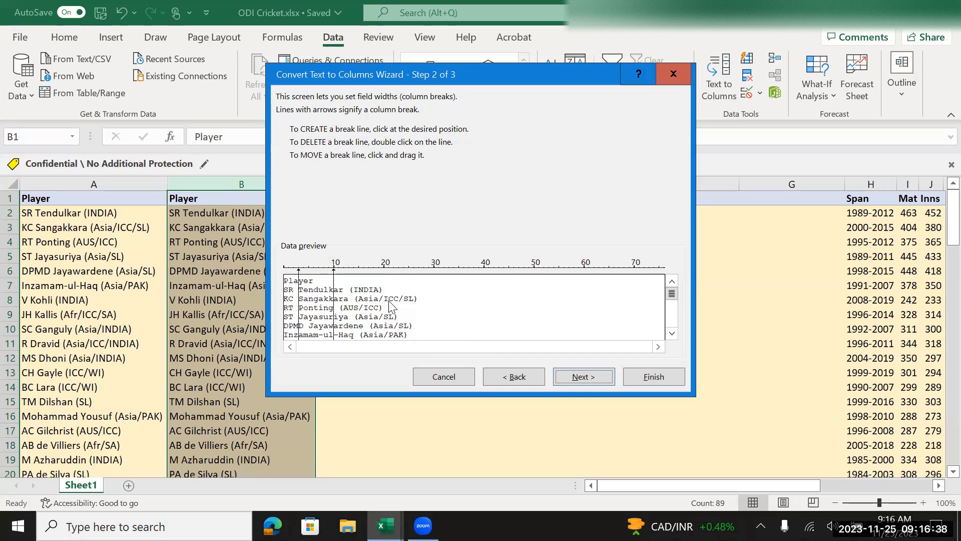
{"action": "double_click", "coordinate": [334, 307]}
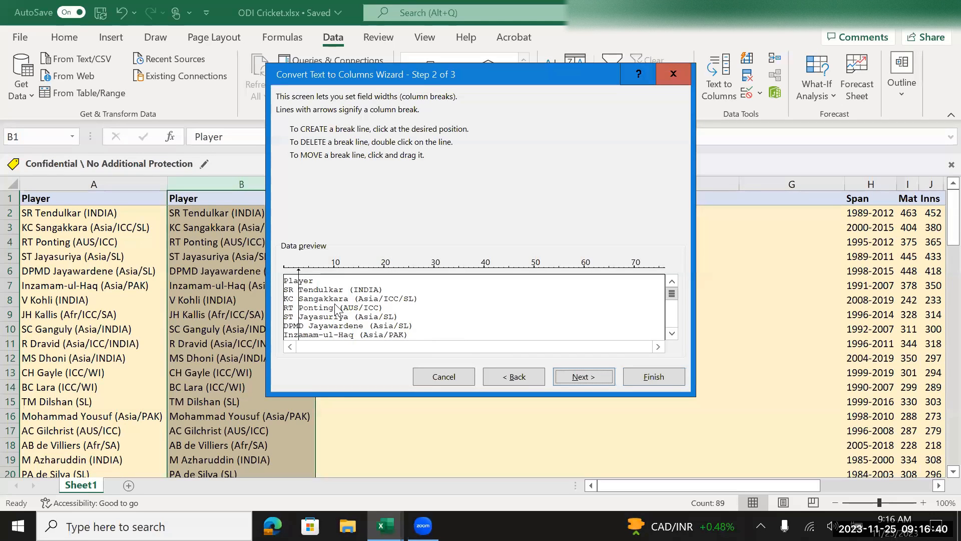
{"action": "double_click", "coordinate": [299, 309]}
{"action": "left_click", "coordinate": [301, 314]}
{"action": "left_click", "coordinate": [359, 309]}
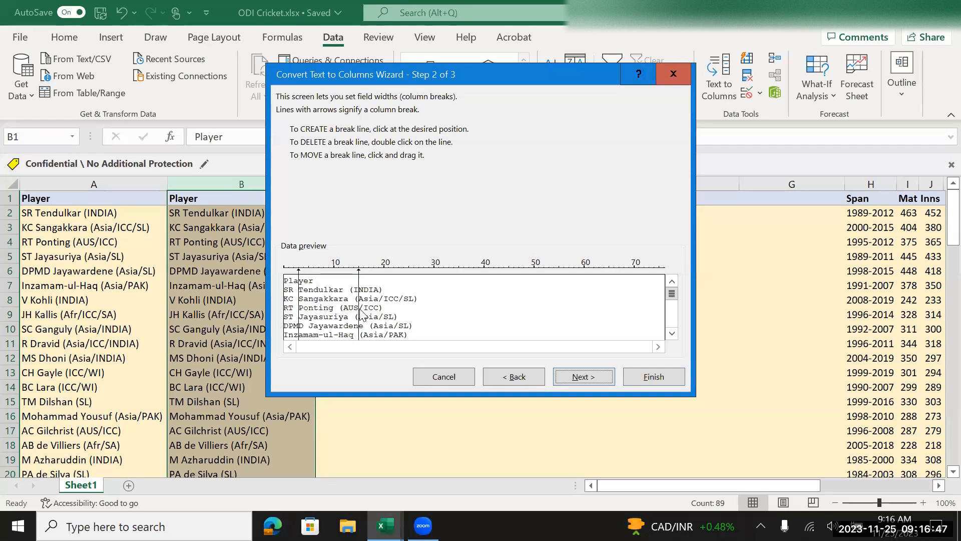
{"action": "double_click", "coordinate": [360, 310]}
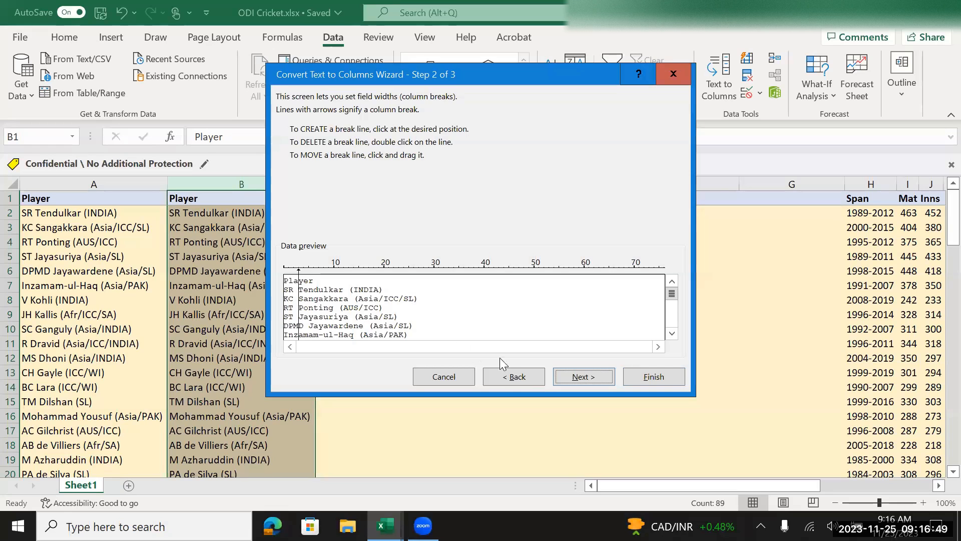
{"action": "left_click", "coordinate": [517, 377]}
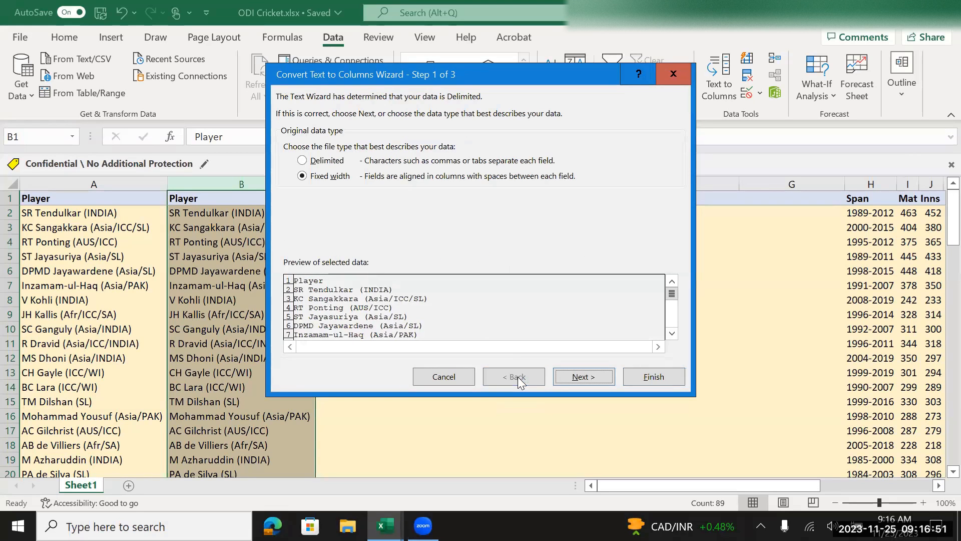
Step: Split column B as Delimited text with "(" as the Other delimiter, destination $B$1, and replace the existing data
{"action": "left_click", "coordinate": [303, 161]}
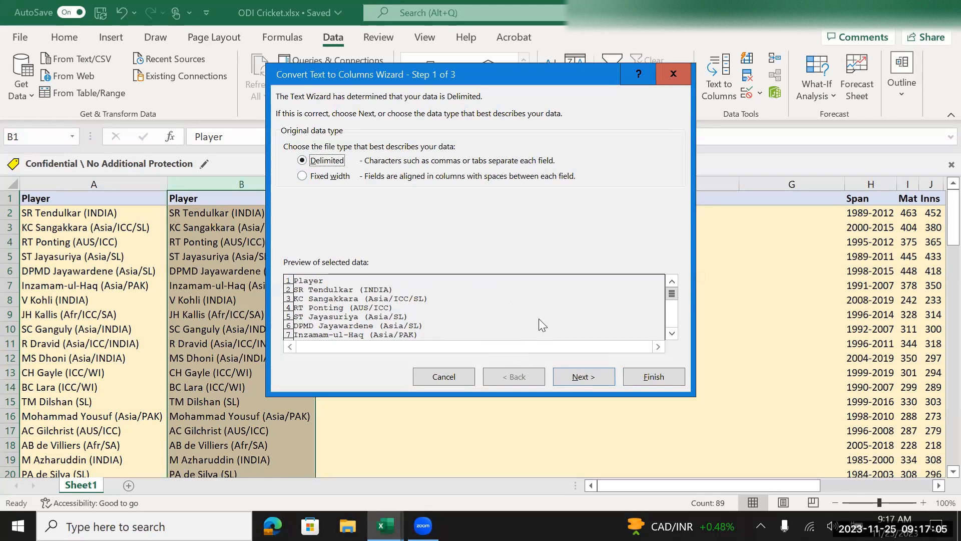
{"action": "left_click", "coordinate": [575, 377]}
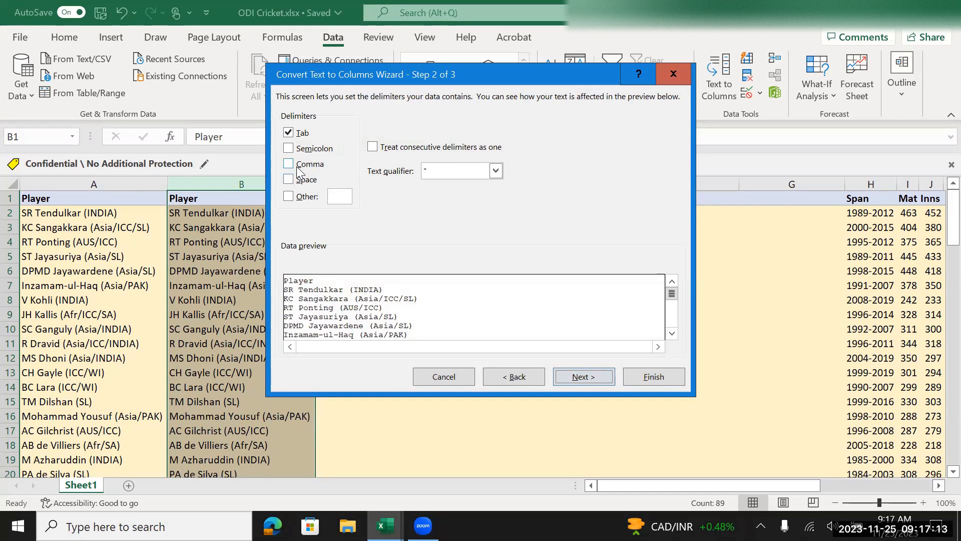
{"action": "left_click", "coordinate": [288, 197]}
{"action": "left_click", "coordinate": [342, 196]}
{"action": "type", "text": "("}
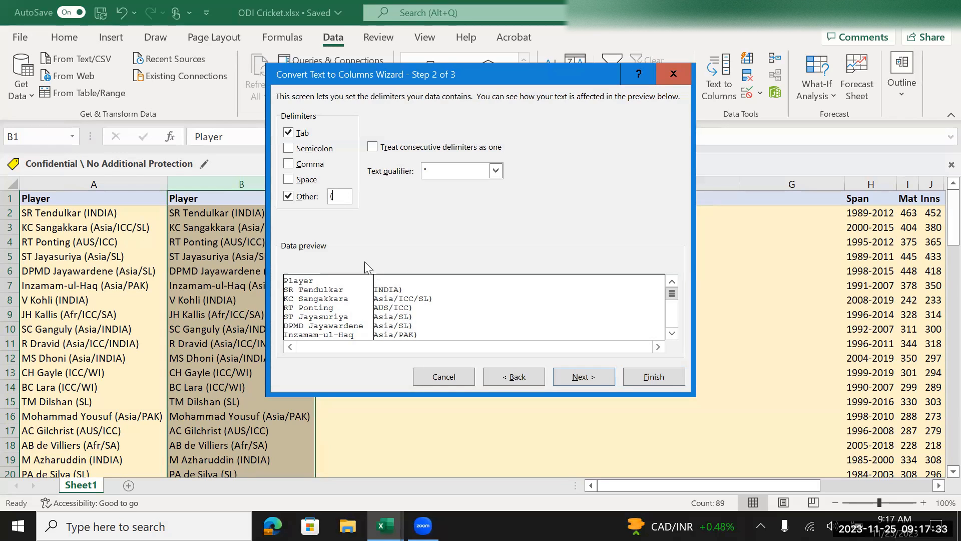
{"action": "left_click", "coordinate": [586, 382]}
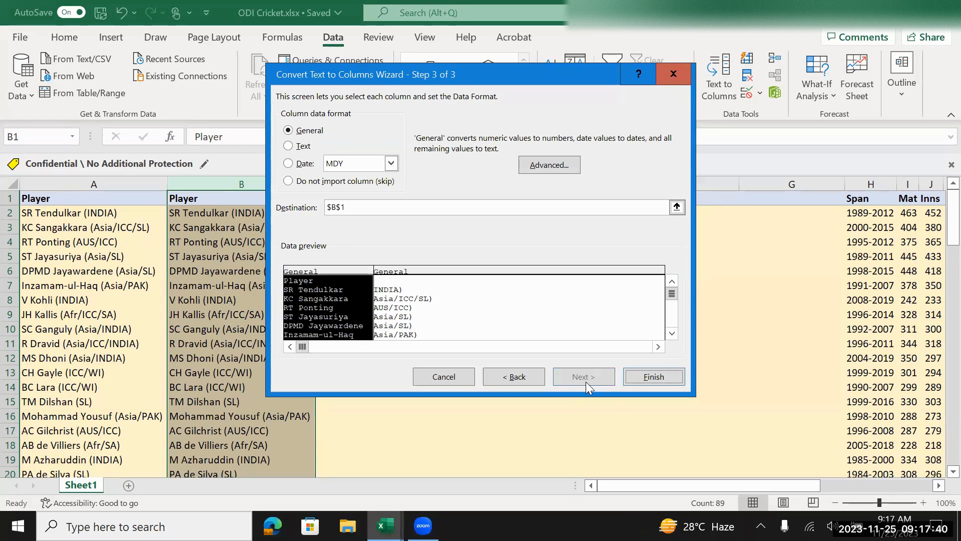
{"action": "left_click", "coordinate": [654, 378]}
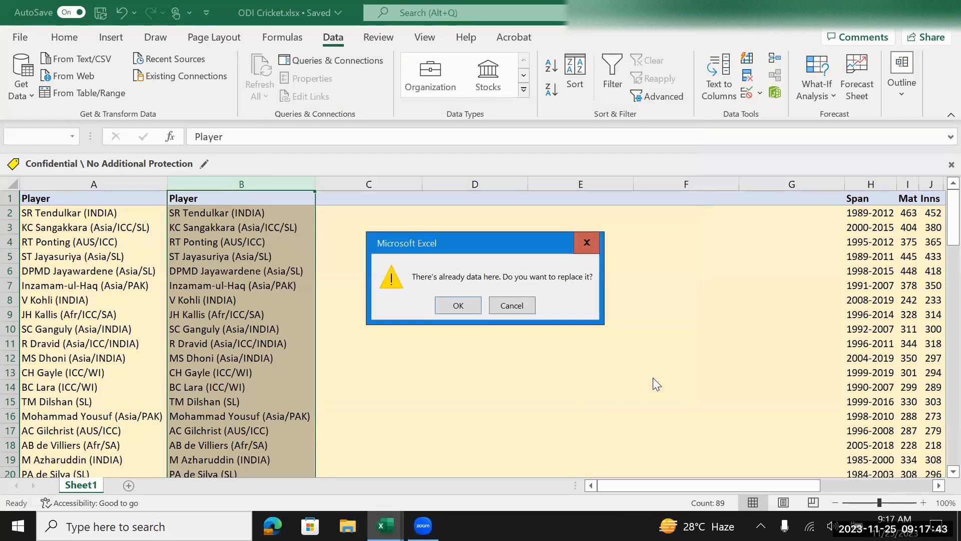
{"action": "left_click", "coordinate": [466, 306]}
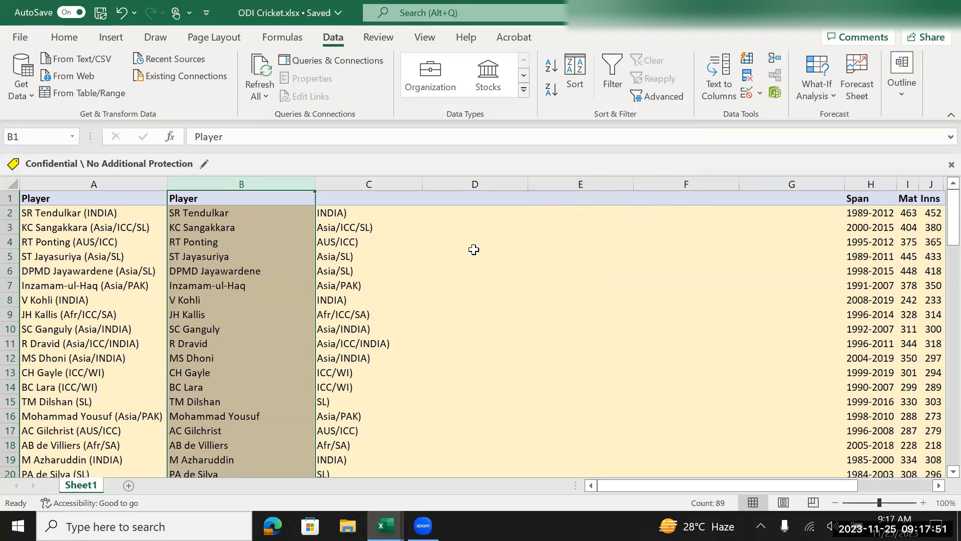
Step: Delete the four blank columns between the split-off team text in column C and the Span column
{"action": "left_click", "coordinate": [356, 185]}
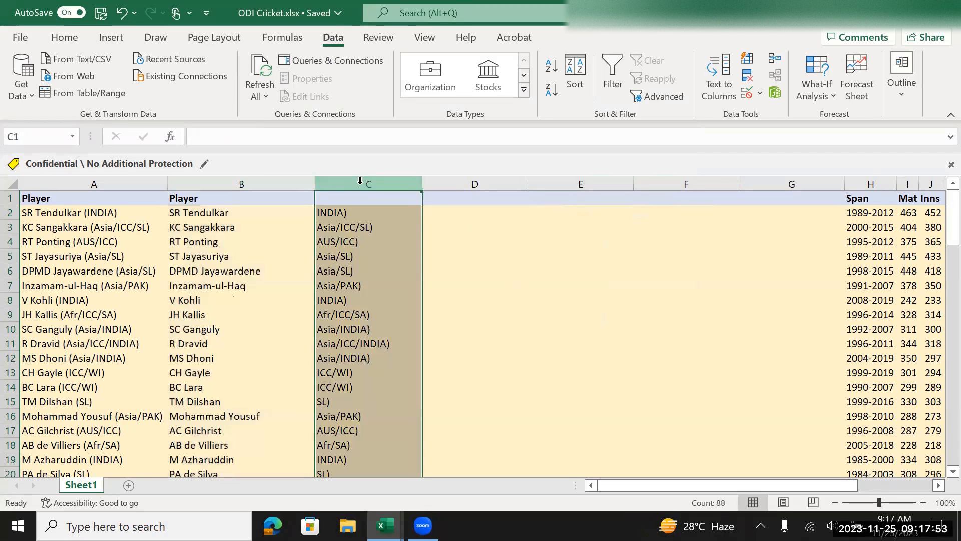
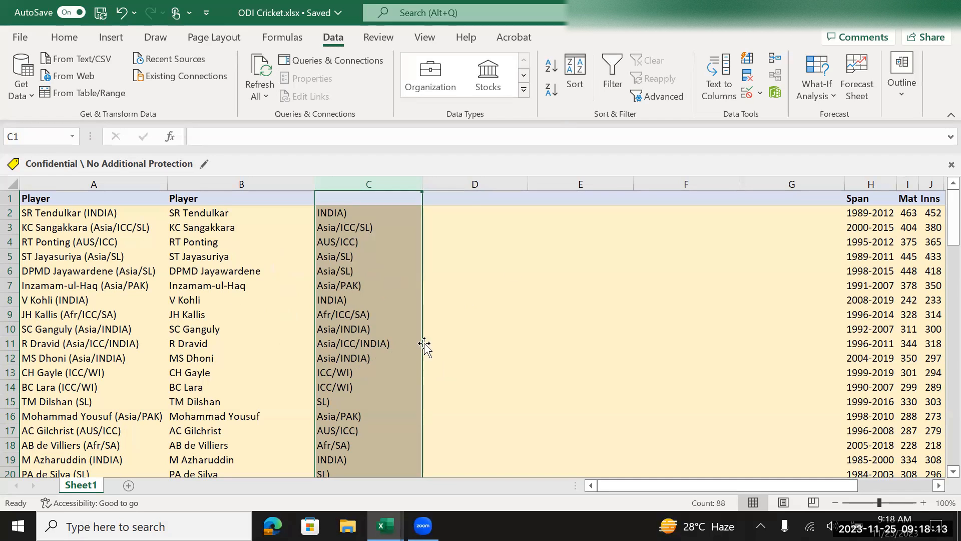
{"action": "left_click", "coordinate": [463, 182]}
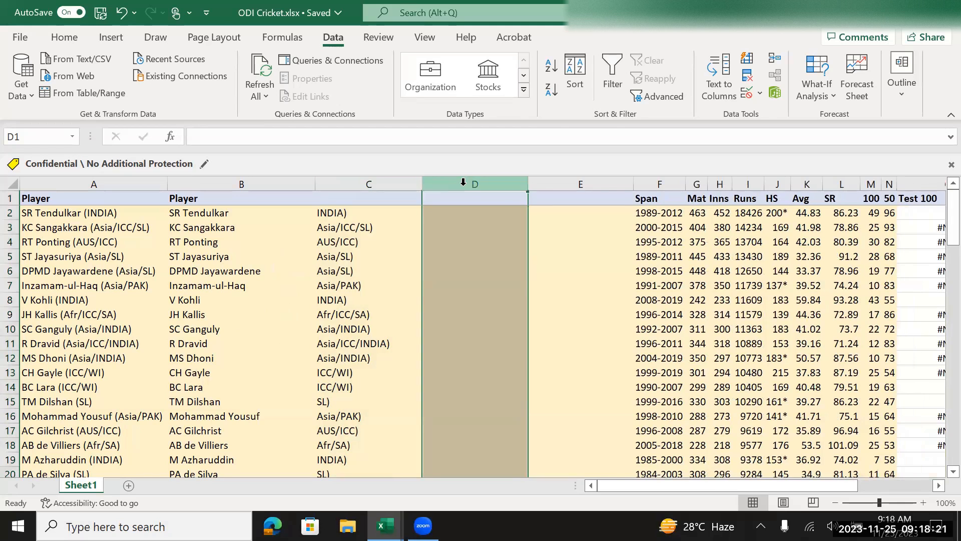
{"action": "key", "text": "ctrl+minus"}
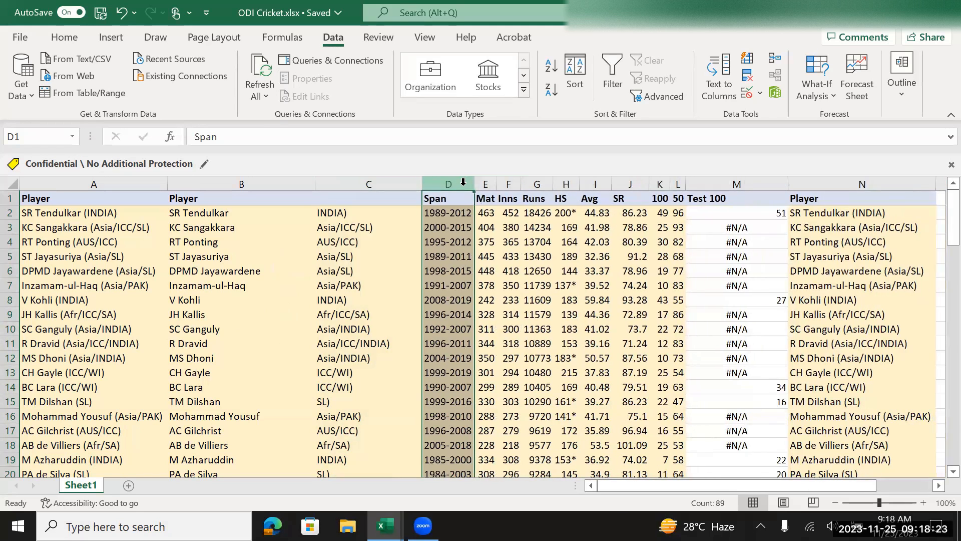
{"action": "key", "text": "Up"}
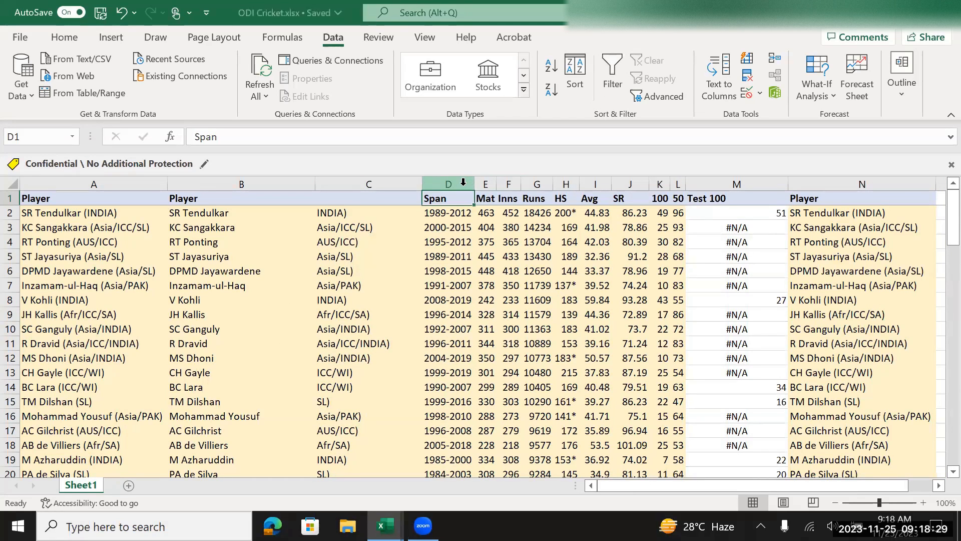
Step: Try turning on filters from the Test 100 header cell M1, and turn them off again
{"action": "key", "text": "Down"}
{"action": "key", "text": "Up"}
{"action": "key", "text": "Right"}
{"action": "key", "text": "Right"}
{"action": "key", "text": "Right"}
{"action": "key", "text": "Right"}
{"action": "key", "text": "Right"}
{"action": "key", "text": "Right"}
{"action": "key", "text": "Right"}
{"action": "key", "text": "Right"}
{"action": "key", "text": "Right"}
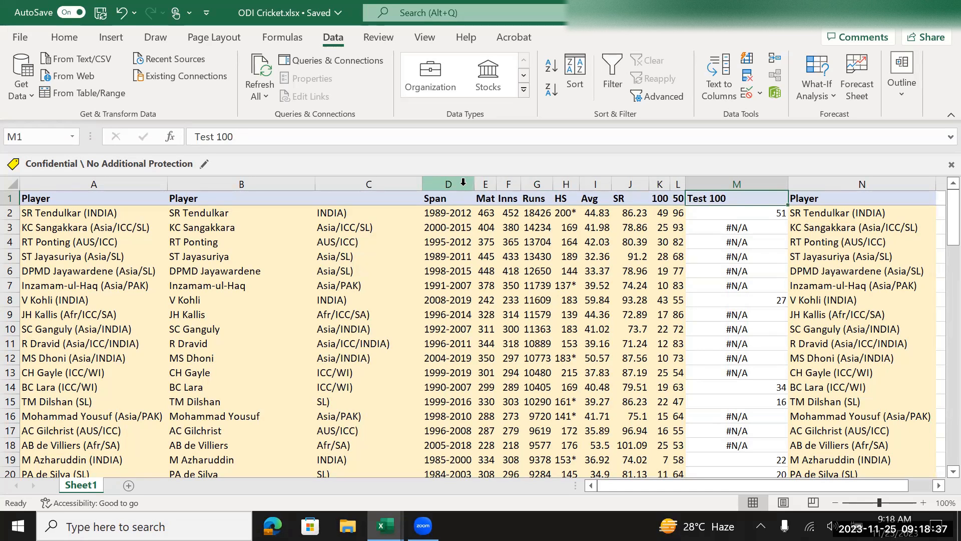
{"action": "key", "text": "Down"}
{"action": "key", "text": "Down"}
{"action": "key", "text": "Up"}
{"action": "key", "text": "Up"}
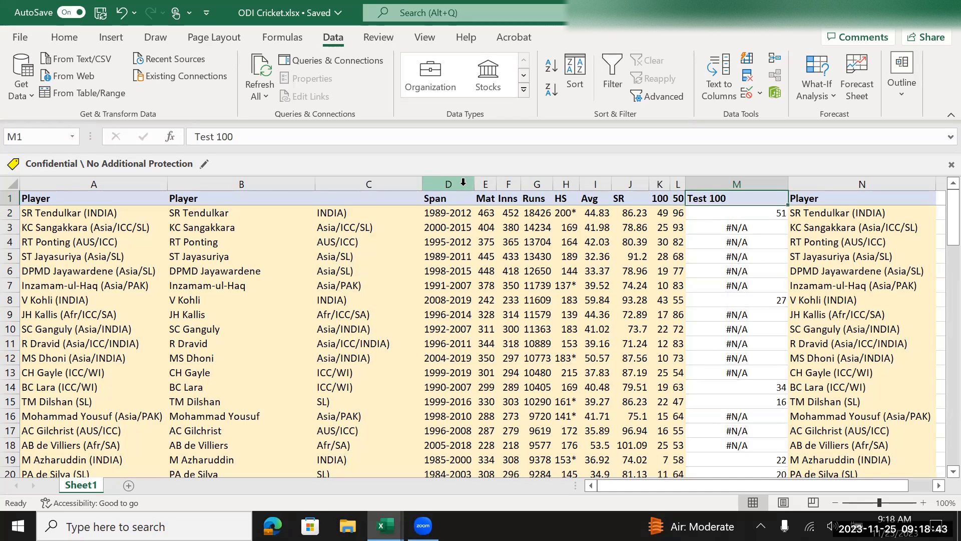
{"action": "key", "text": "ctrl+shift+l"}
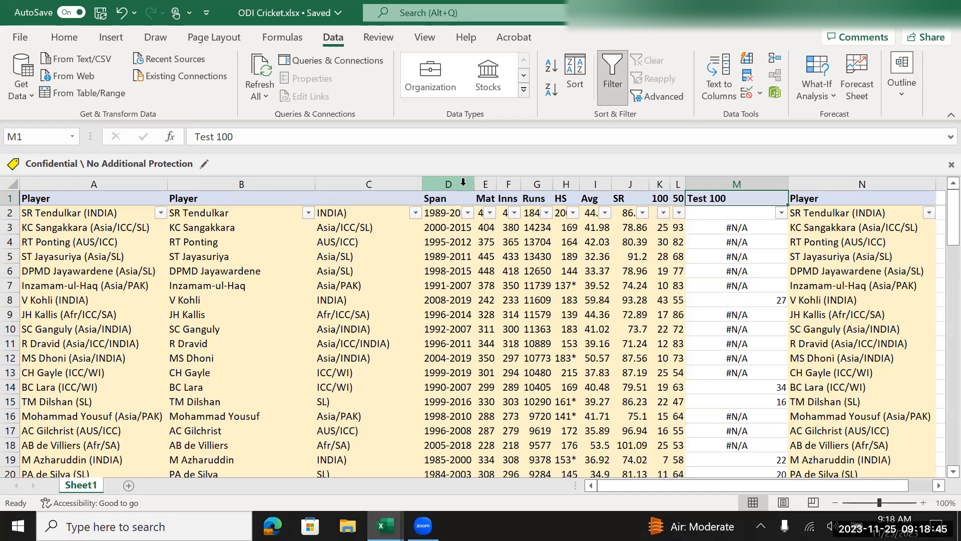
{"action": "key", "text": "ctrl+shift+l"}
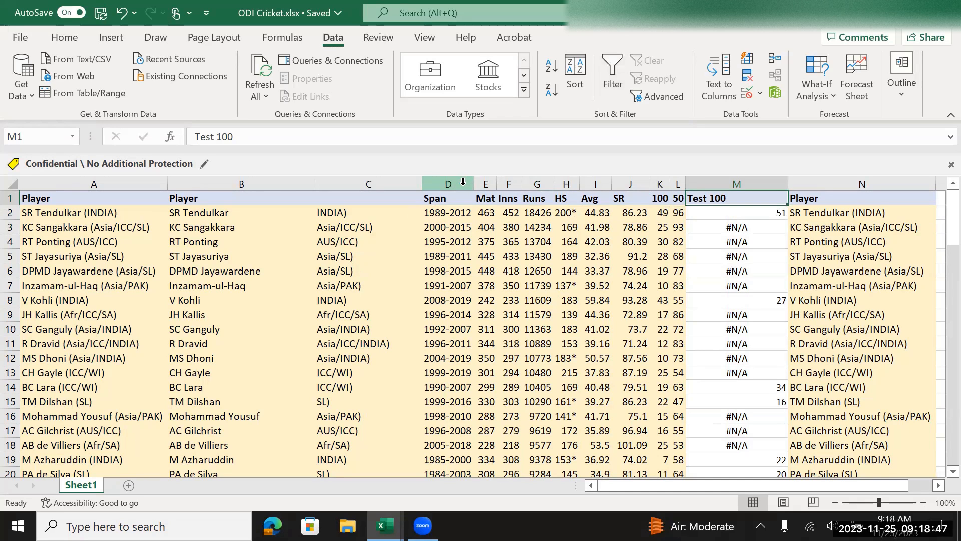
Step: Select the entire row 6 for DPMD Jayawardene, starting from the HS cell H6
{"action": "key", "text": "Right"}
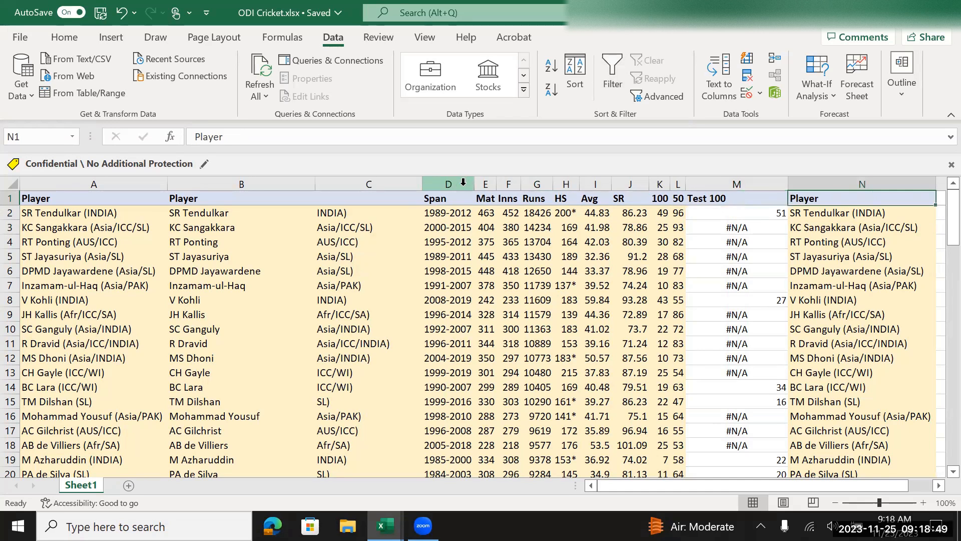
{"action": "key", "text": "Left"}
{"action": "key", "text": "Left"}
{"action": "key", "text": "Left"}
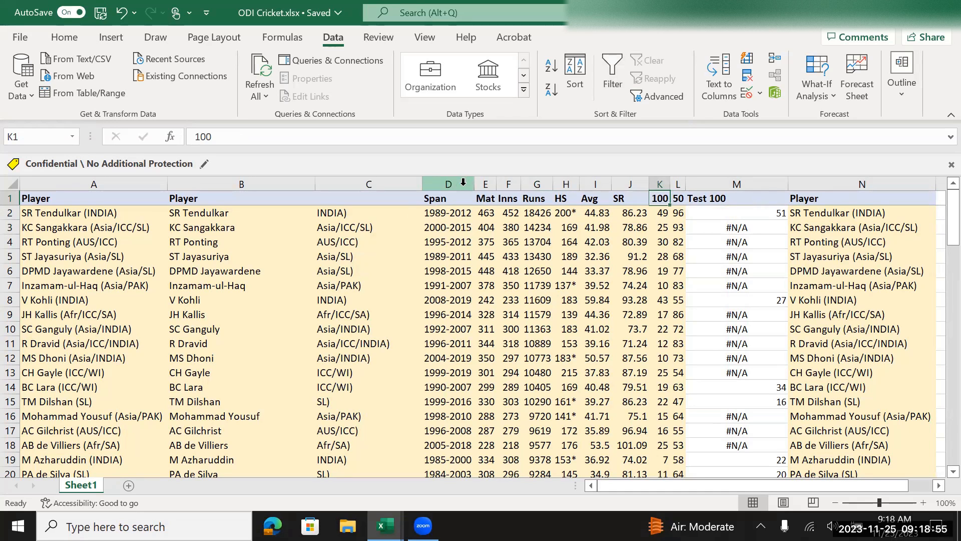
{"action": "key", "text": "shift+space"}
{"action": "key", "text": "Left"}
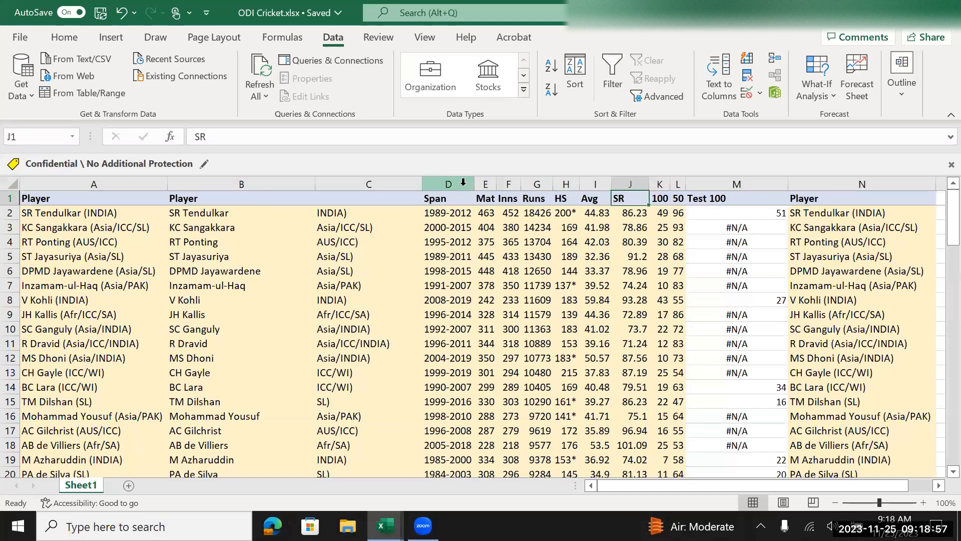
{"action": "key", "text": "Left"}
{"action": "key", "text": "Left"}
{"action": "key", "text": "Down"}
{"action": "key", "text": "Down"}
{"action": "key", "text": "Down"}
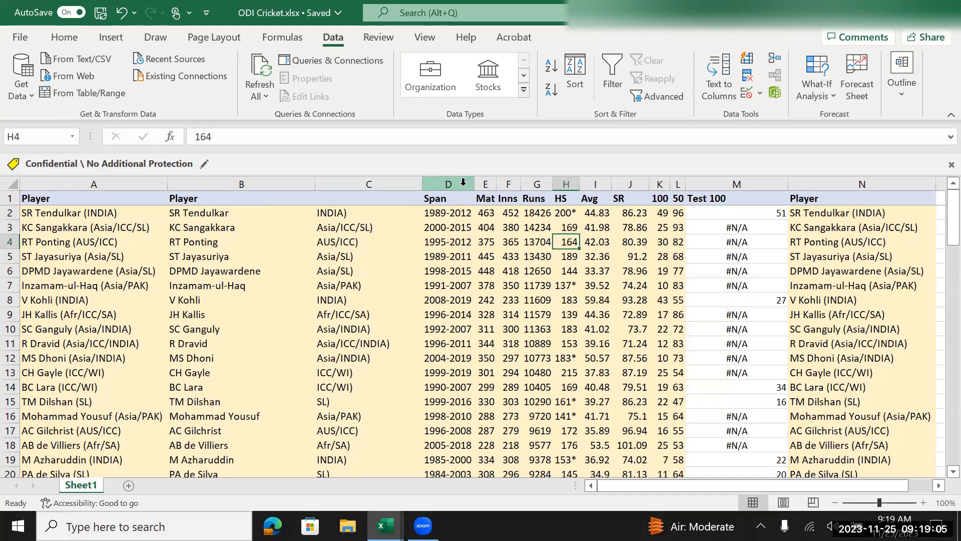
{"action": "key", "text": "Down"}
{"action": "key", "text": "Down"}
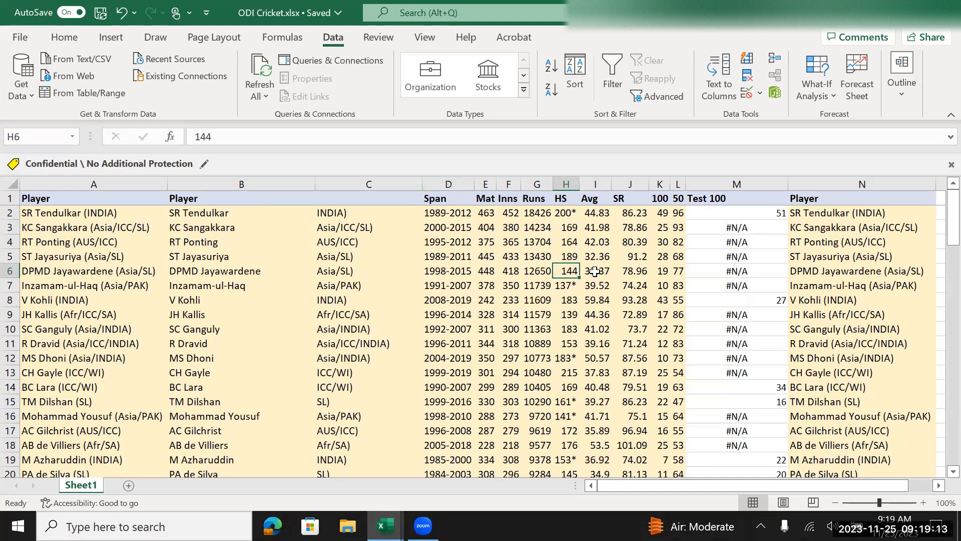
{"action": "left_click", "coordinate": [10, 271]}
{"action": "left_click", "coordinate": [574, 273]}
{"action": "left_click", "coordinate": [10, 271]}
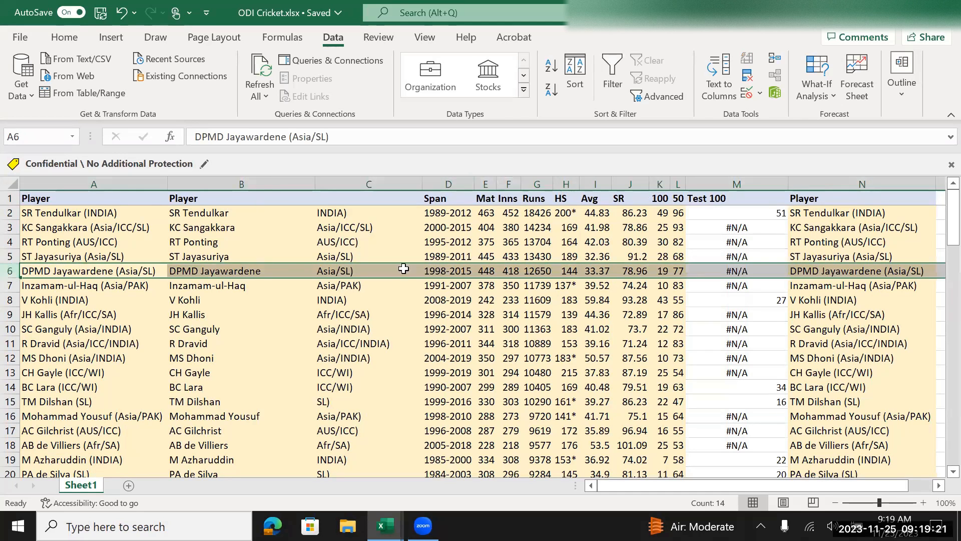
{"action": "left_click", "coordinate": [563, 271]}
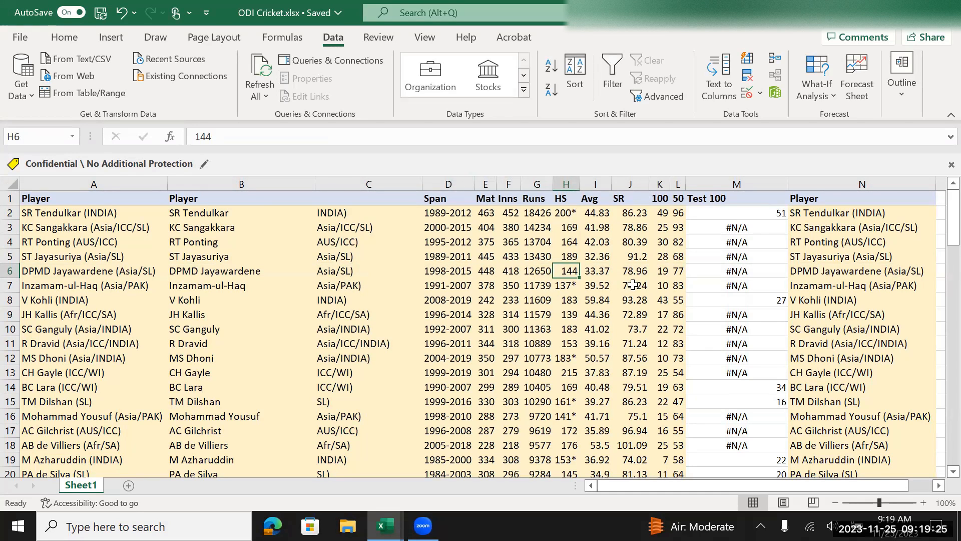
{"action": "key", "text": "shift+space"}
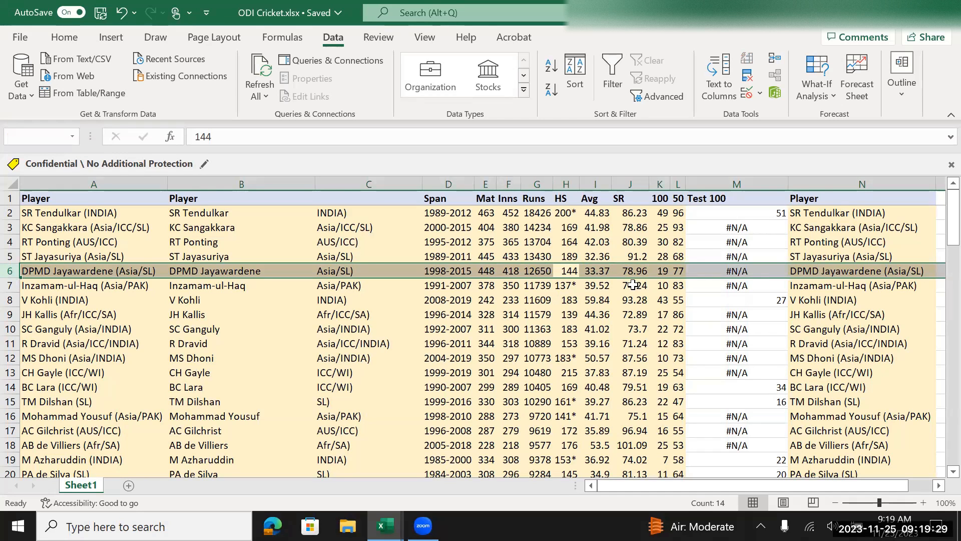
Step: Turn on filters for the entire header row 1
{"action": "left_click", "coordinate": [525, 198]}
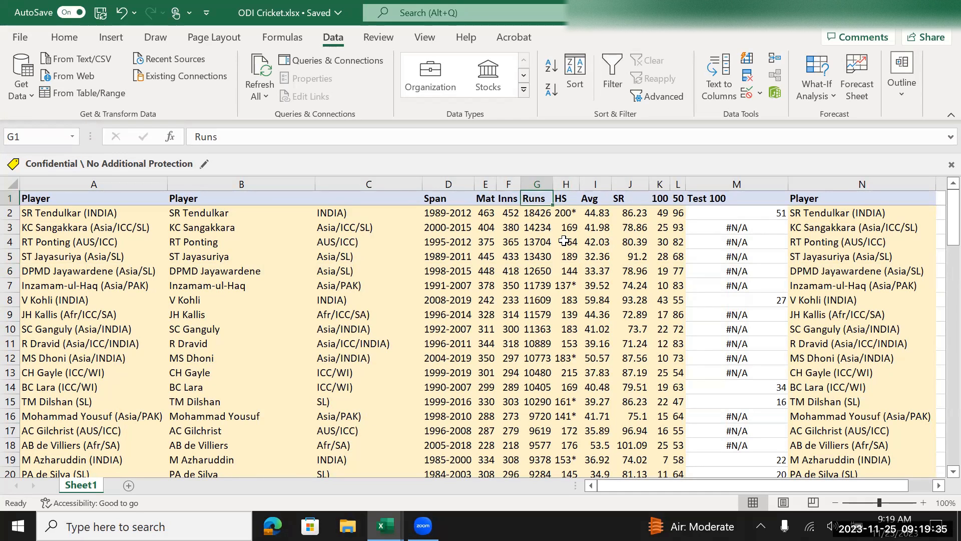
{"action": "key", "text": "shift+space"}
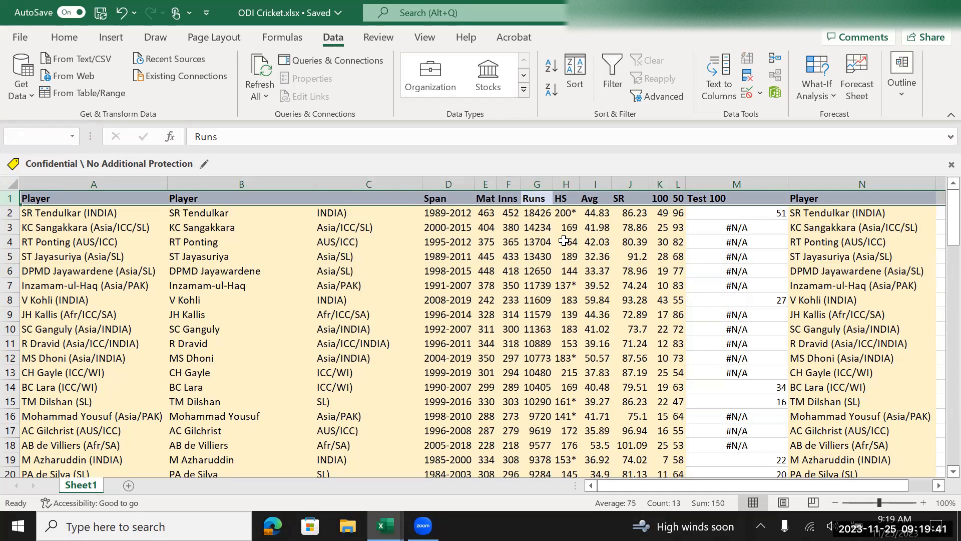
{"action": "key", "text": "ctrl+shift+l"}
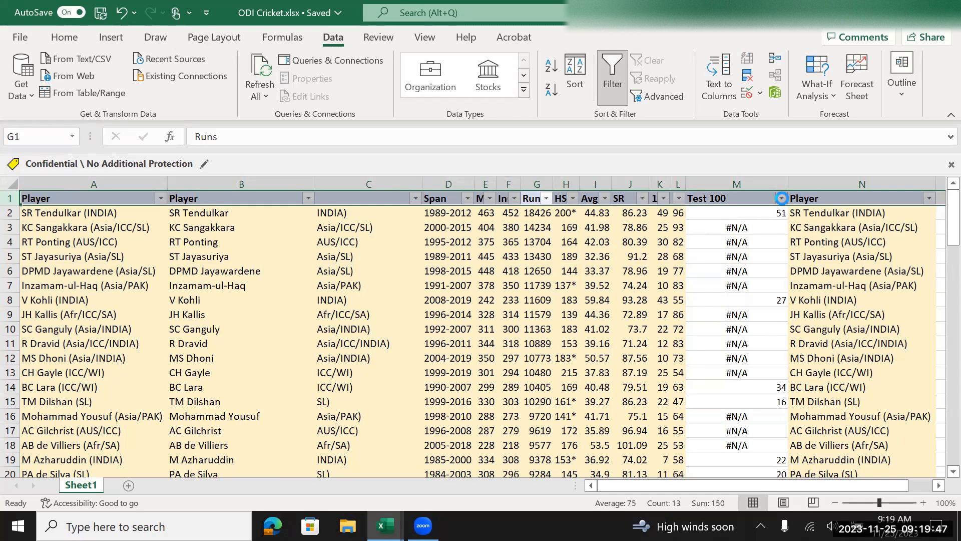
Step: Filter the Test 100 column to show only the #N/A rows
{"action": "left_click", "coordinate": [781, 199]}
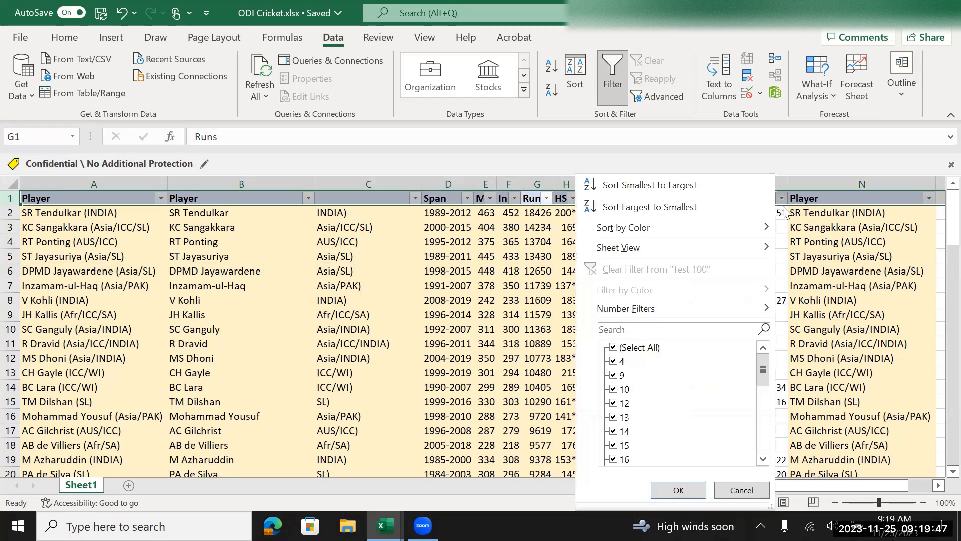
{"action": "left_click", "coordinate": [812, 195]}
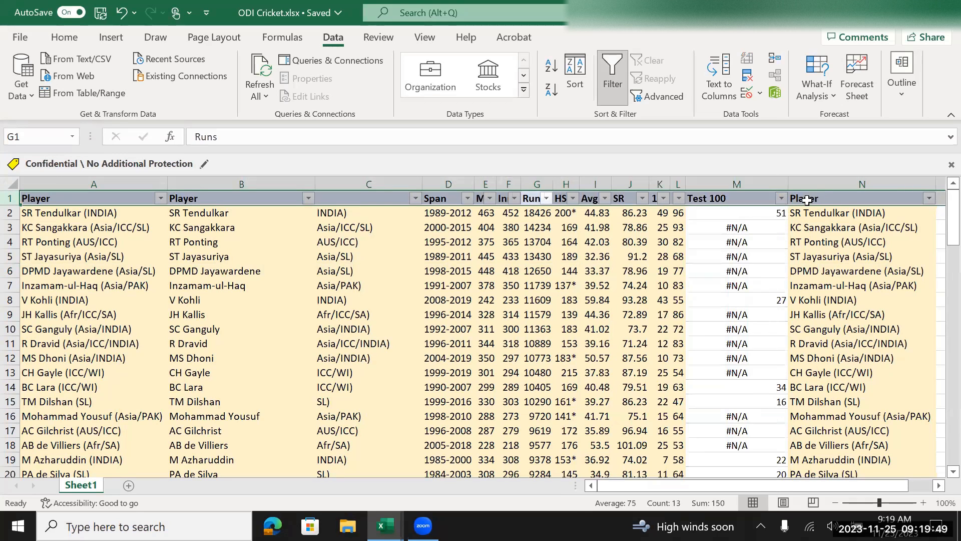
{"action": "left_click", "coordinate": [782, 198]}
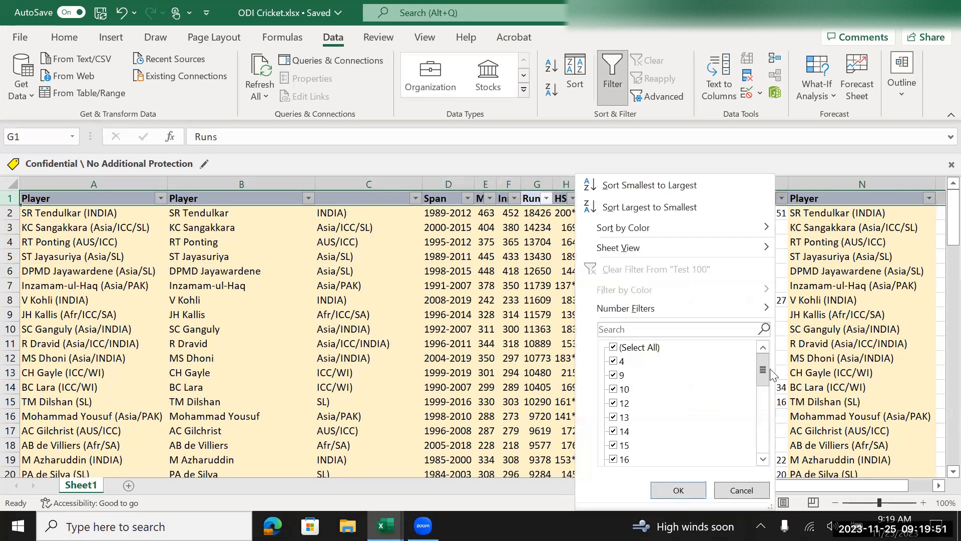
{"action": "left_click", "coordinate": [630, 352]}
{"action": "left_click", "coordinate": [629, 349]}
{"action": "left_click", "coordinate": [630, 349]}
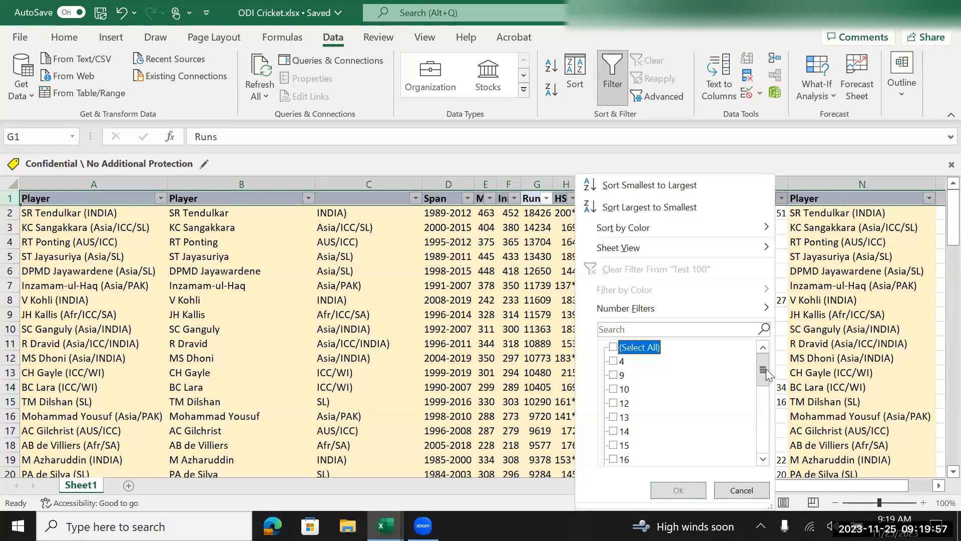
{"action": "left_click_drag", "start_coordinate": [762, 375], "coordinate": [763, 437]}
{"action": "left_click", "coordinate": [632, 448]}
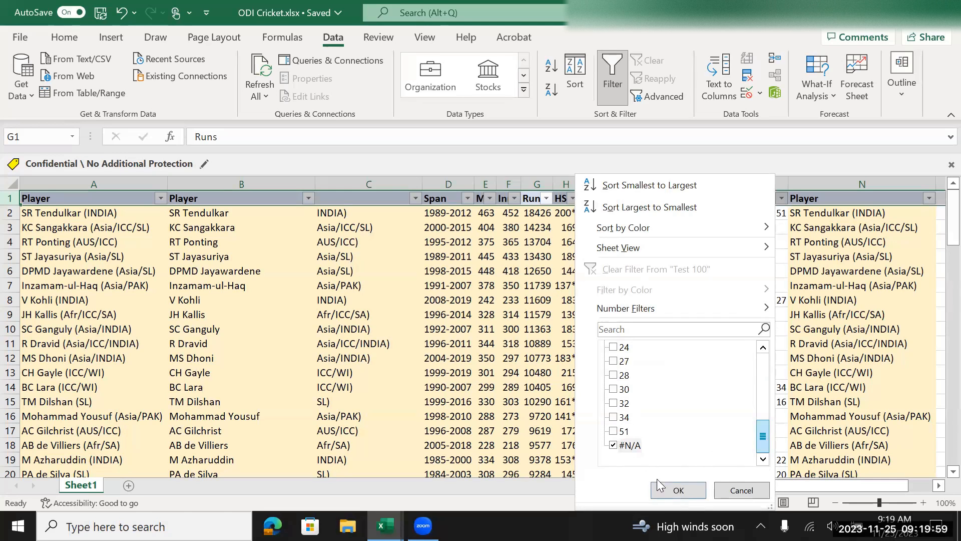
{"action": "left_click", "coordinate": [678, 490]}
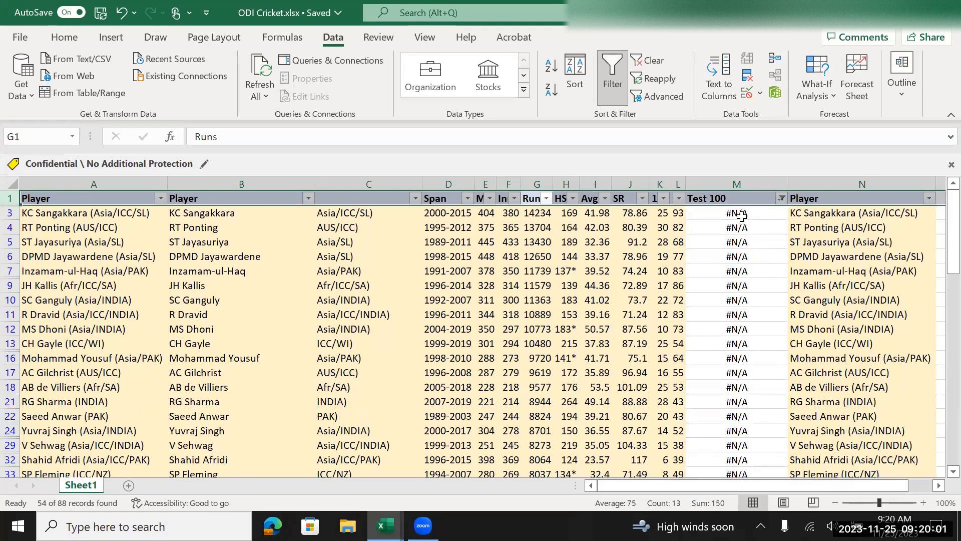
Step: Select the filtered #N/A cells in the Test 100 column from M3 down, then remove the filters from the header row
{"action": "left_click", "coordinate": [741, 215]}
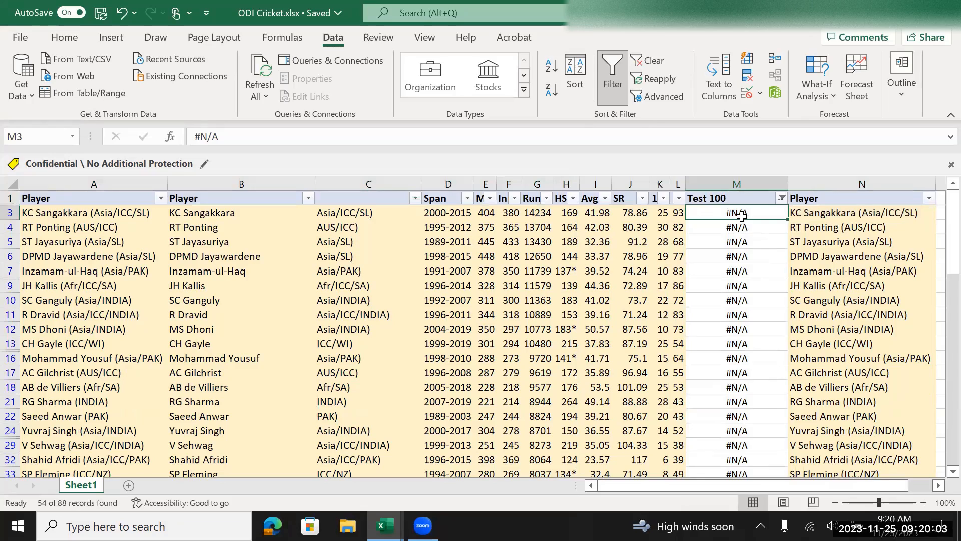
{"action": "key", "text": "ctrl+shift+Down"}
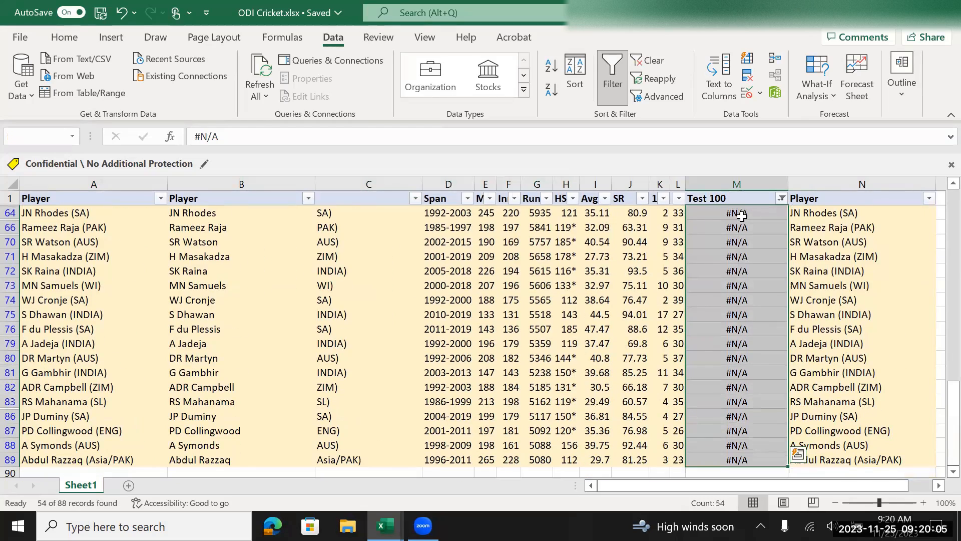
{"action": "key", "text": "Up"}
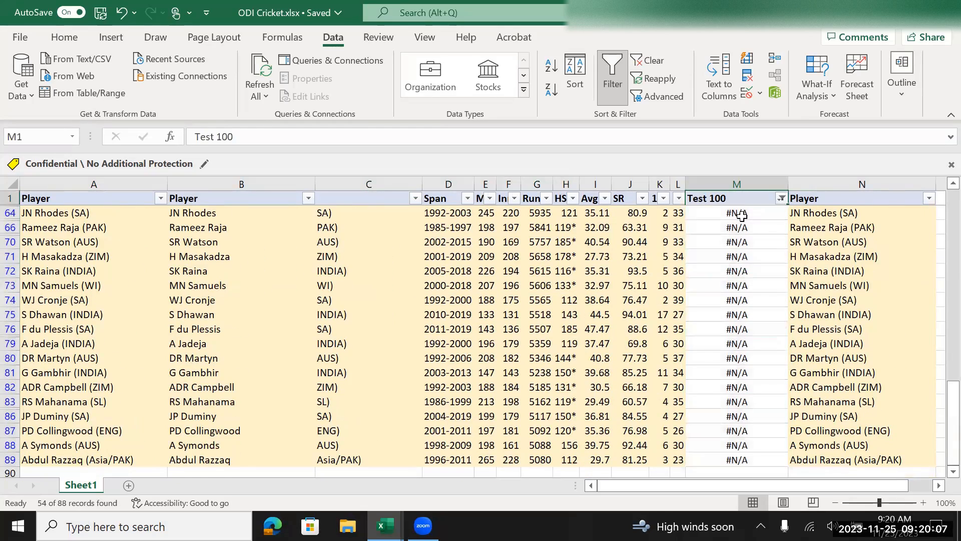
{"action": "key", "text": "Down"}
{"action": "key", "text": "Up"}
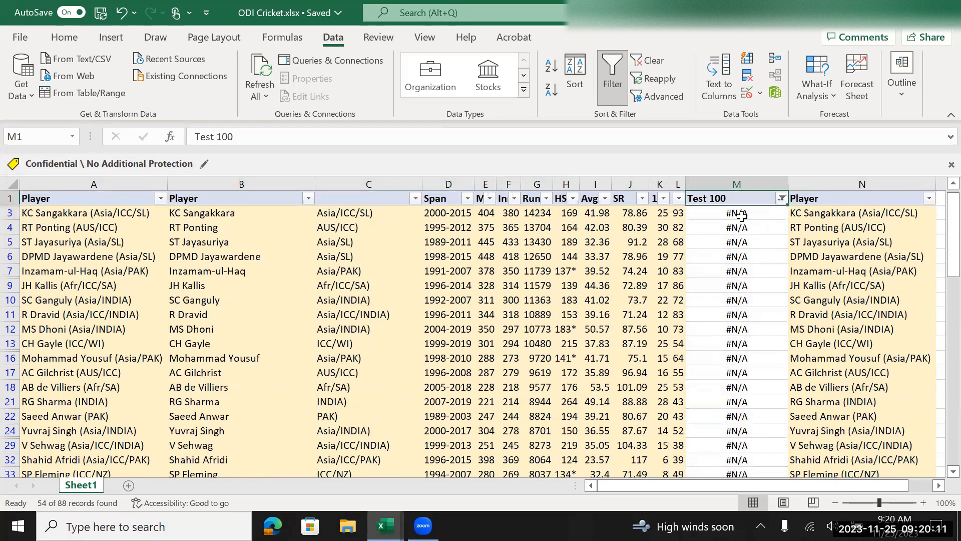
{"action": "key", "text": "ctrl+shift+l"}
{"action": "key", "text": "Down"}
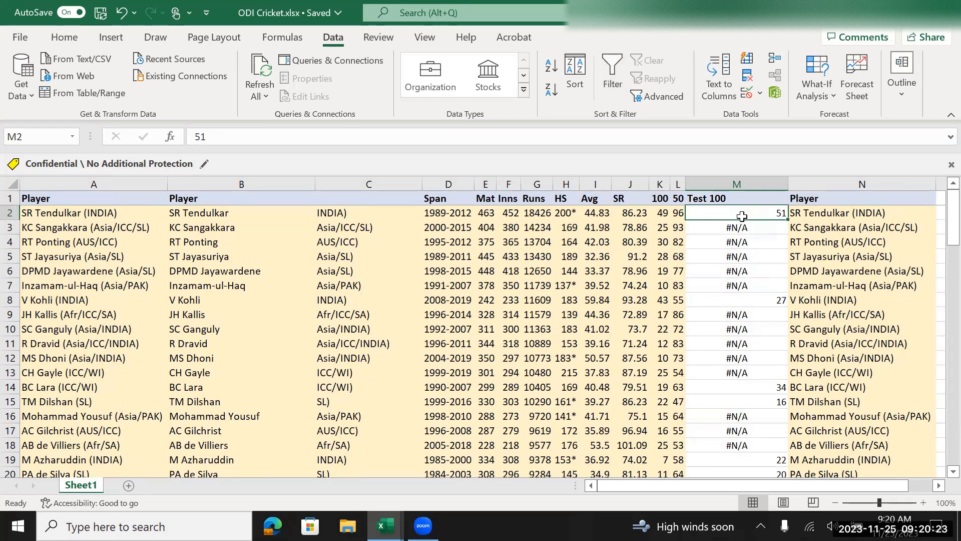
Step: Clear all lookup results under the Test 100 header, from M2 down to M89
{"action": "key", "text": "ctrl+shift+Down"}
{"action": "key", "text": "ctrl+Up"}
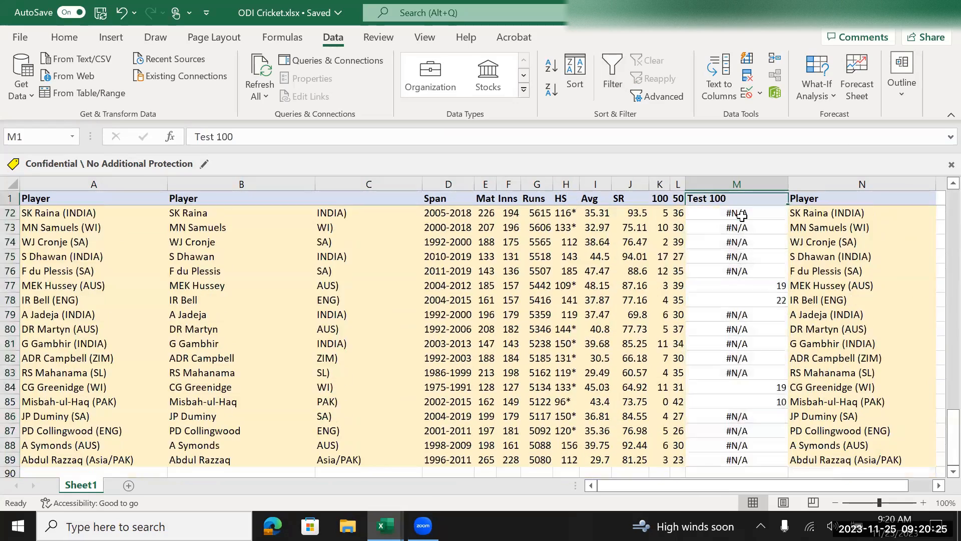
{"action": "key", "text": "Down"}
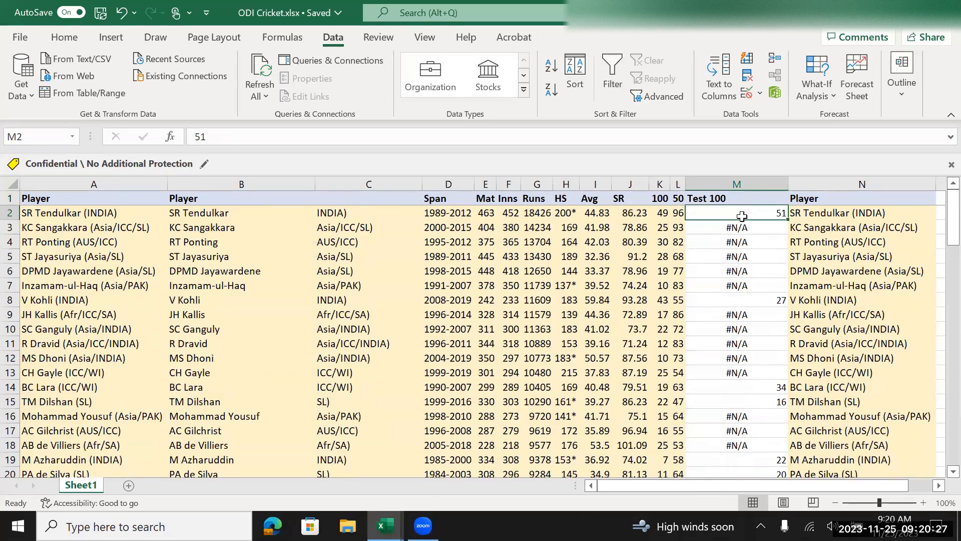
{"action": "key", "text": "ctrl+shift+Down"}
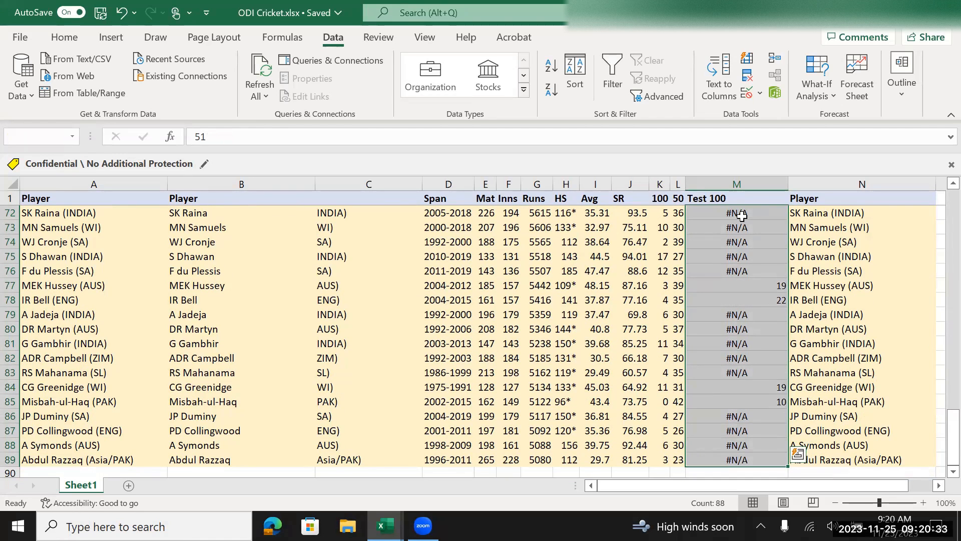
{"action": "key", "text": "ctrl+z"}
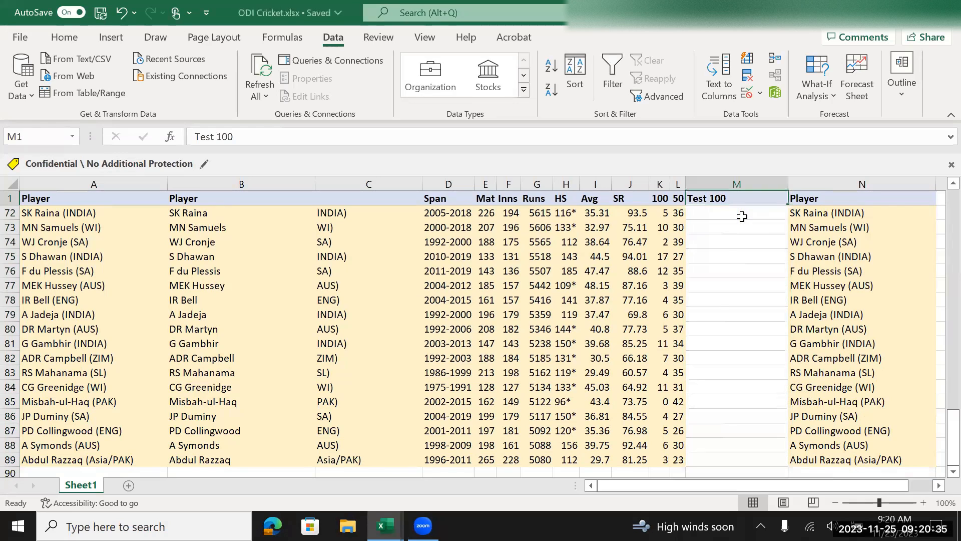
{"action": "key", "text": "Down"}
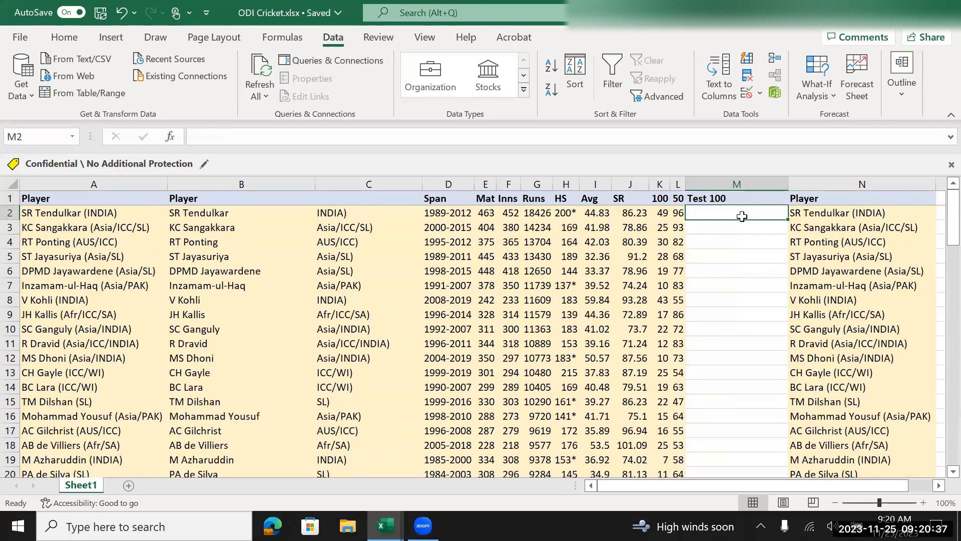
{"action": "type", "text": "="}
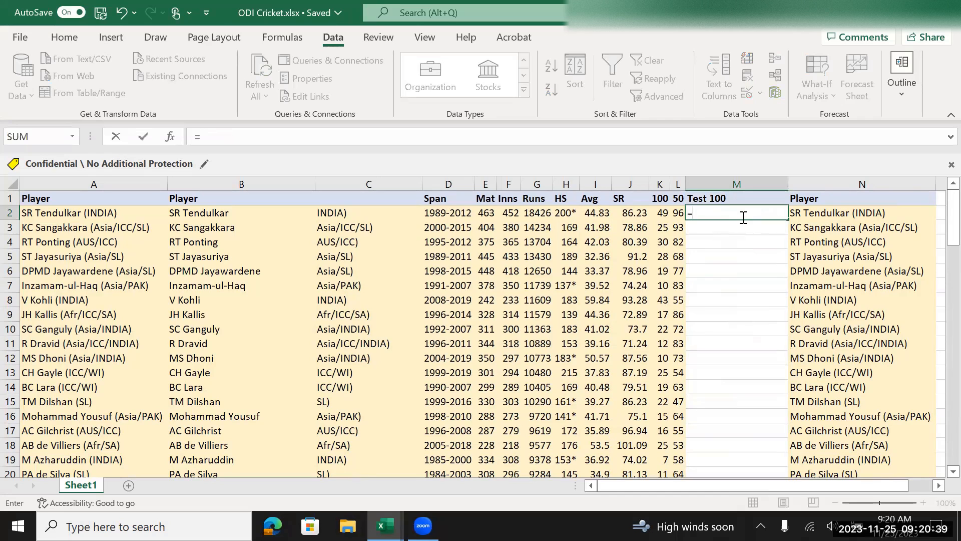
{"action": "type", "text": "vlookup"}
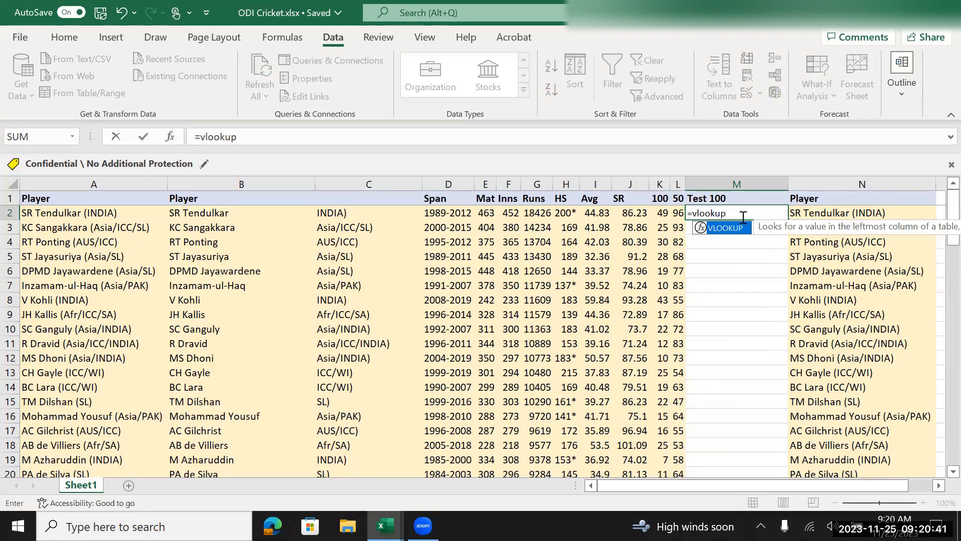
{"action": "type", "text": "("}
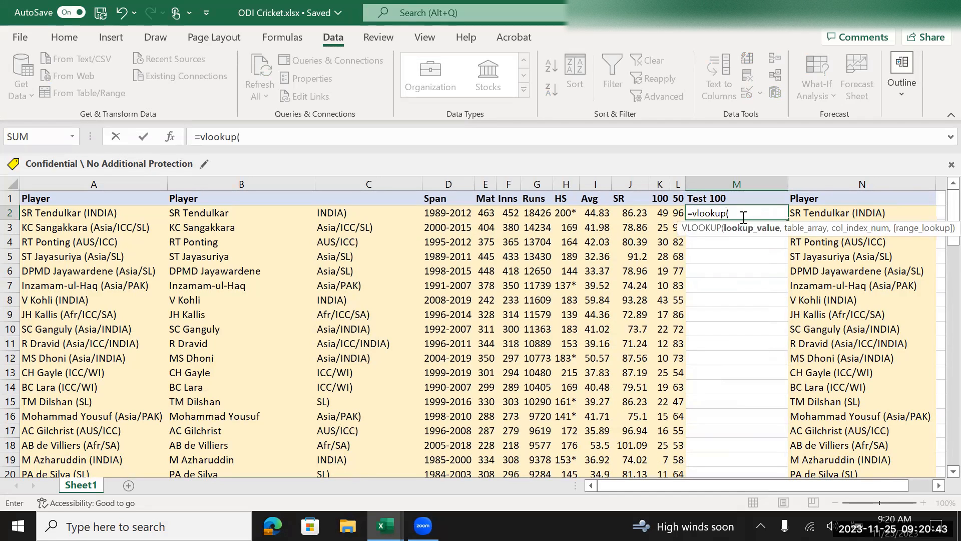
{"action": "key", "text": "Left"}
{"action": "key", "text": "Left"}
{"action": "key", "text": "Left"}
{"action": "key", "text": "Left"}
{"action": "key", "text": "Left"}
{"action": "key", "text": "Left"}
{"action": "key", "text": "Left"}
{"action": "key", "text": "Left"}
{"action": "key", "text": "Left"}
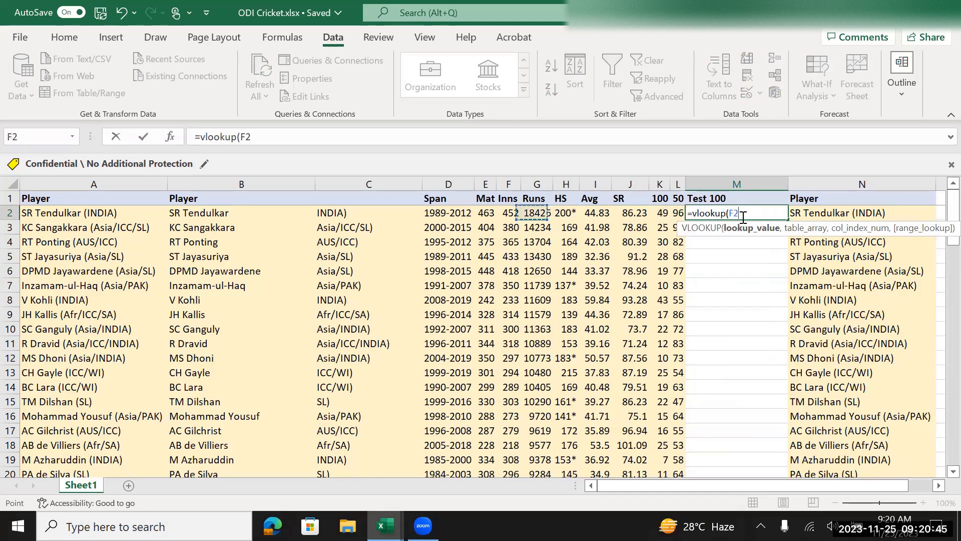
{"action": "key", "text": "Left"}
{"action": "key", "text": "Left"}
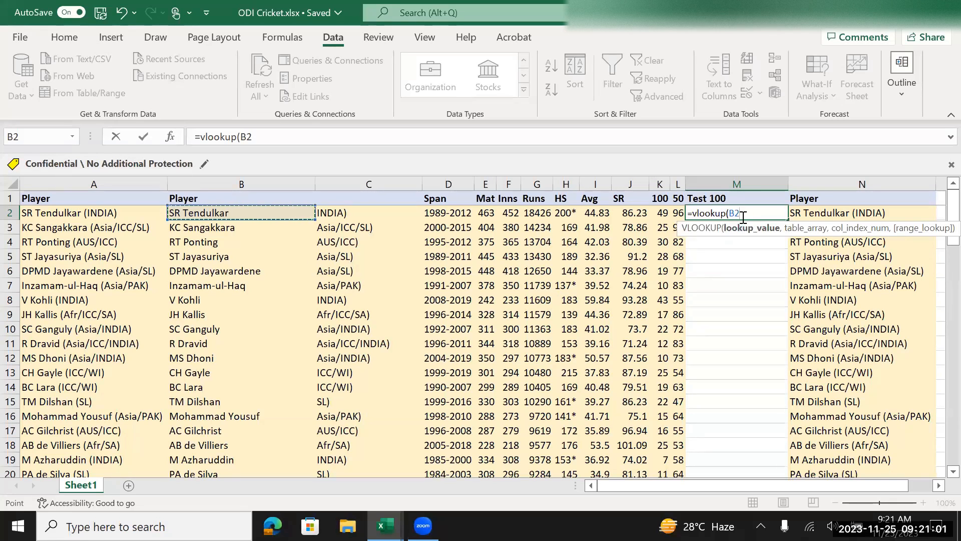
{"action": "type", "text": ","}
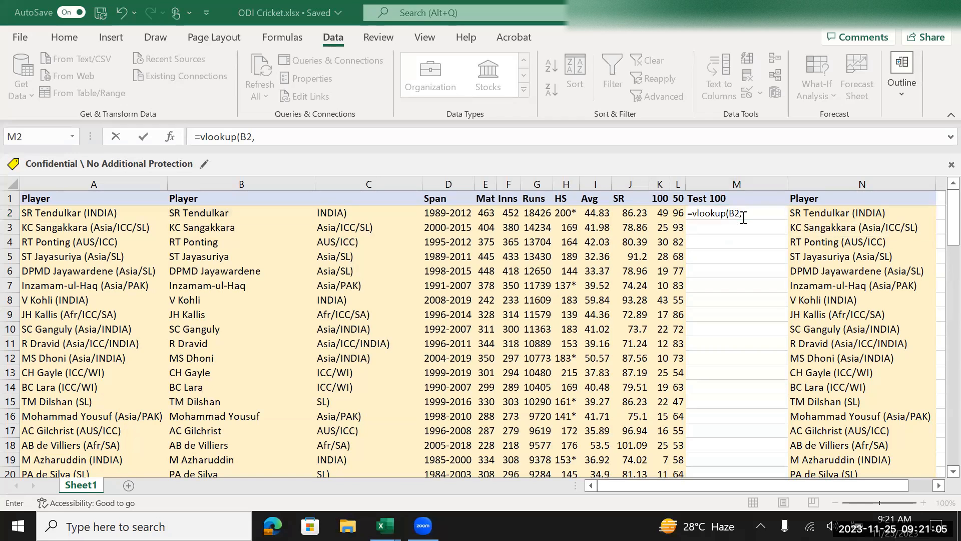
{"action": "key", "text": "alt+Tab"}
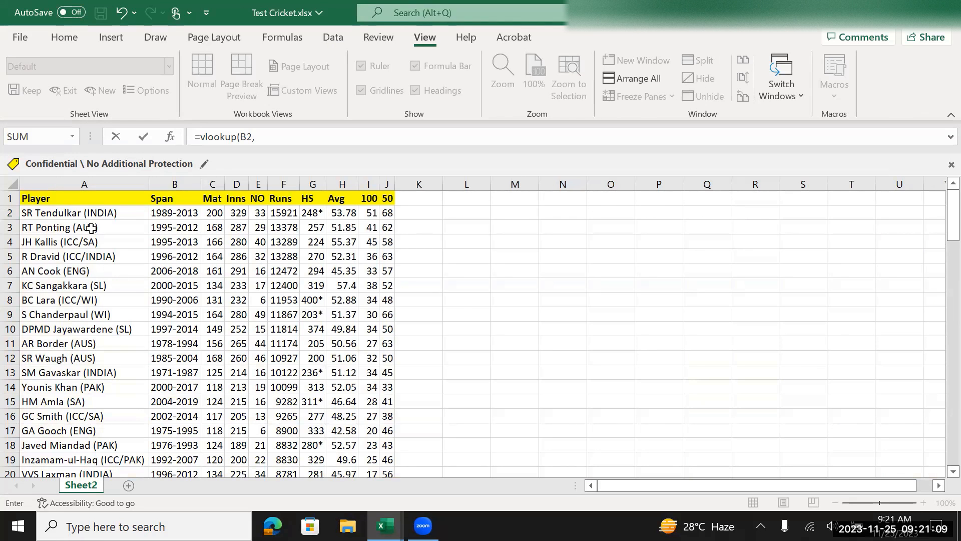
{"action": "left_click", "coordinate": [105, 181]}
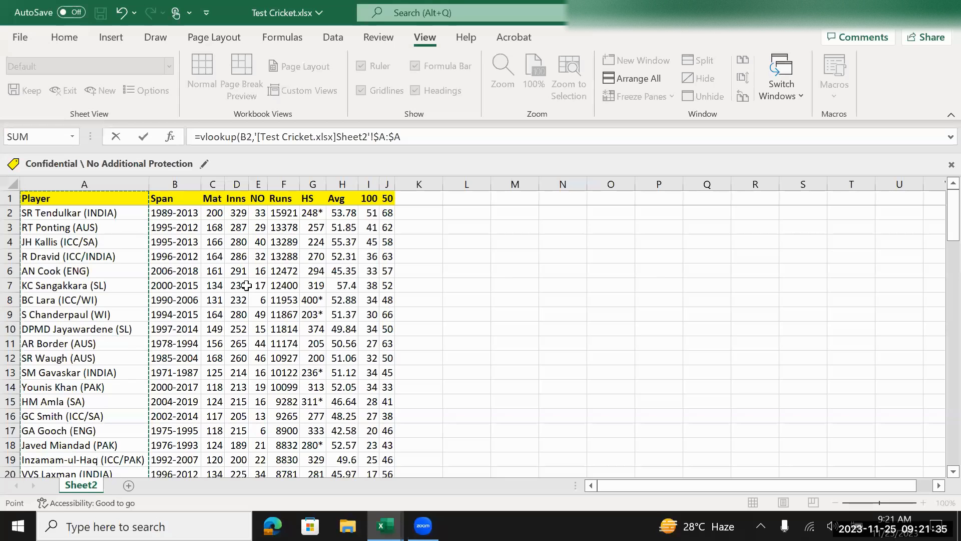
{"action": "key", "text": "Escape"}
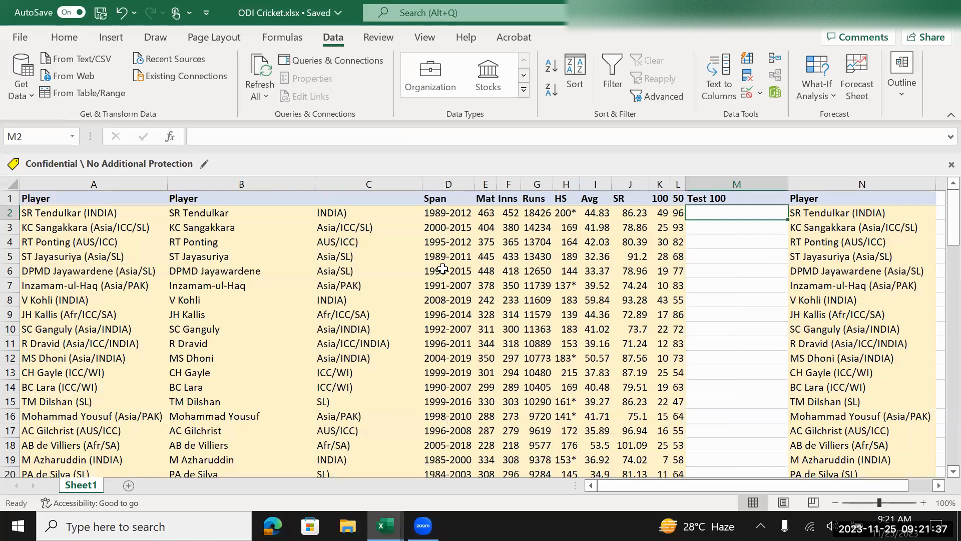
Step: Switch to the Test Cricket workbook and insert three blank columns before the Span column
{"action": "key", "text": "alt+Tab"}
{"action": "left_click", "coordinate": [172, 181]}
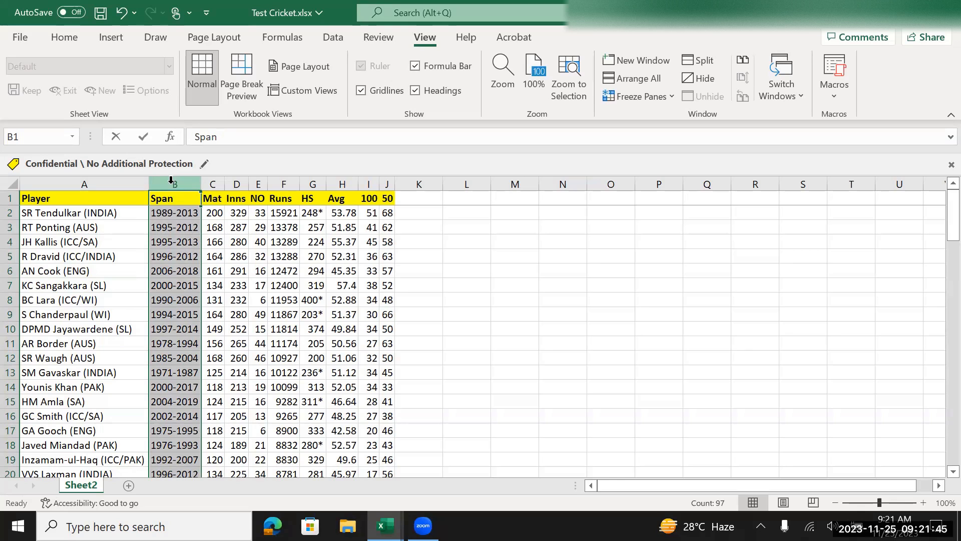
{"action": "key", "text": "ctrl+shift+plus"}
{"action": "key", "text": "ctrl+shift+plus"}
{"action": "key", "text": "ctrl+shift+plus"}
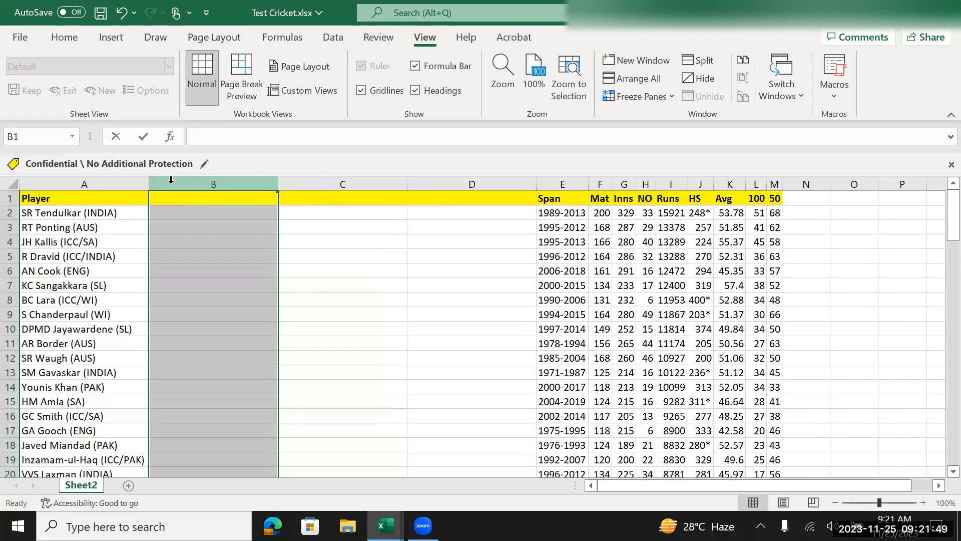
Step: Copy the entire Player column A to the blank column B
{"action": "left_click", "coordinate": [91, 182]}
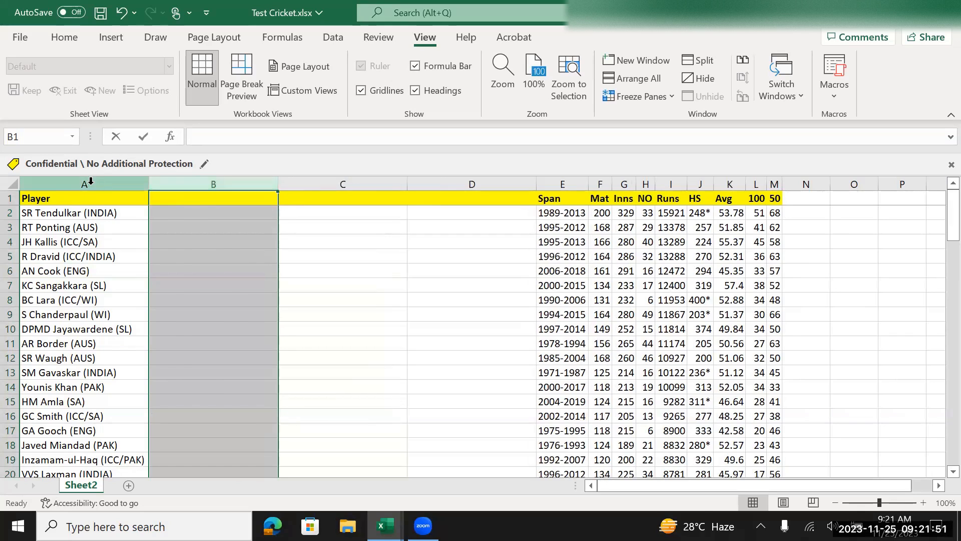
{"action": "key", "text": "ctrl+c"}
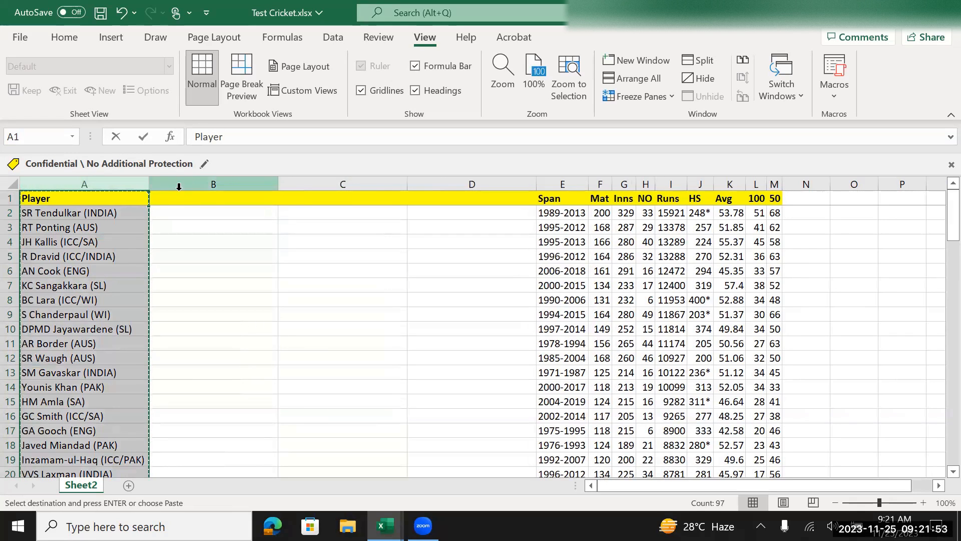
{"action": "left_click", "coordinate": [204, 180]}
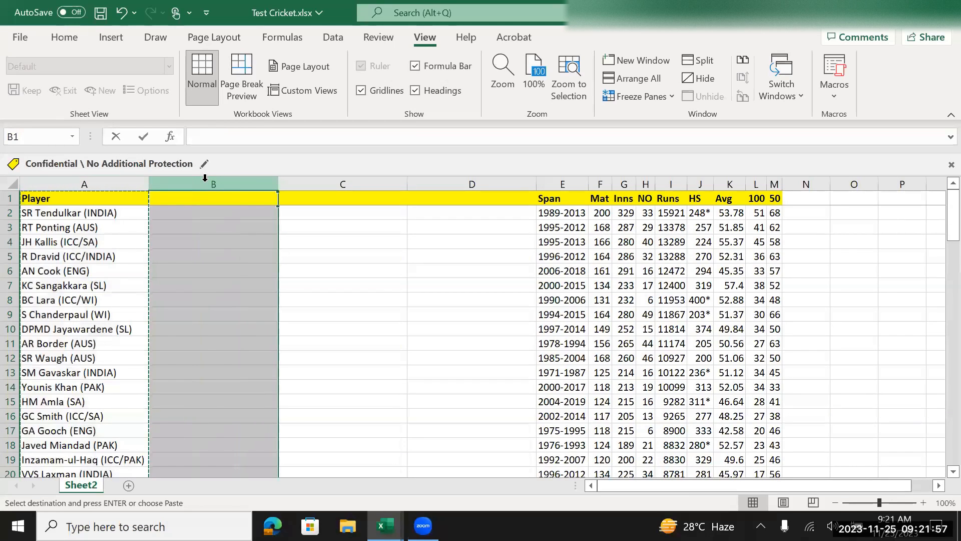
Step: Paste the copied Player column into column B and split it with Text to Columns, using "(" as an additional delimiter
{"action": "key", "text": "ctrl+v"}
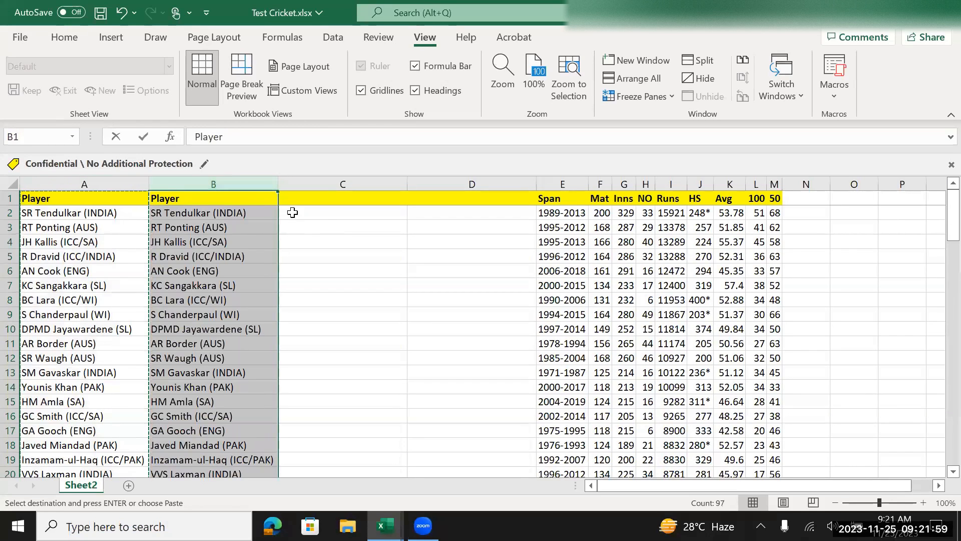
{"action": "left_click", "coordinate": [321, 214]}
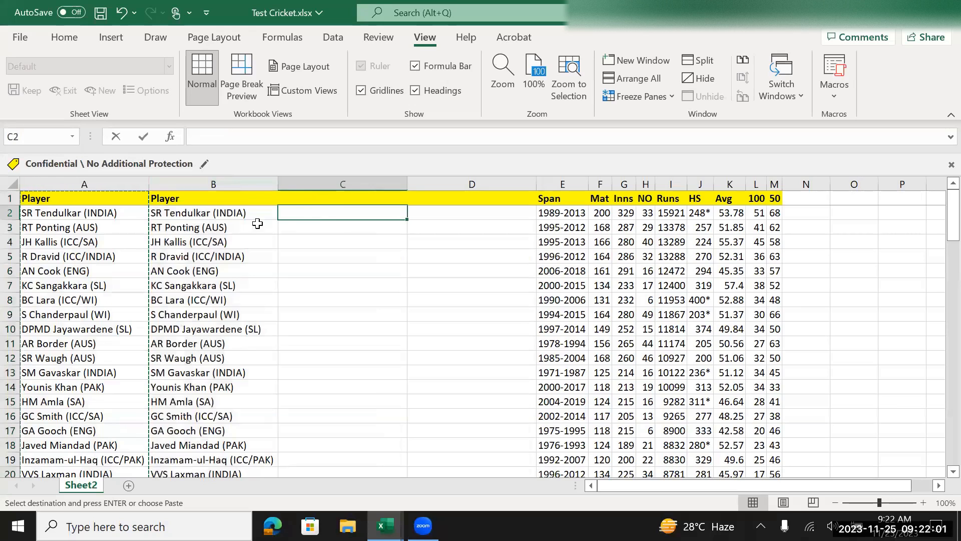
{"action": "left_click", "coordinate": [240, 184]}
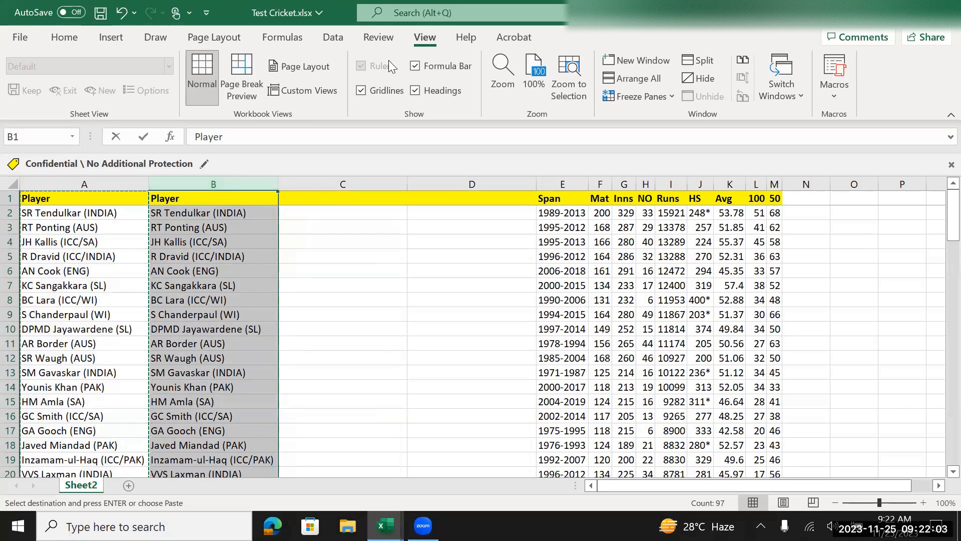
{"action": "left_click", "coordinate": [335, 40]}
{"action": "left_click", "coordinate": [722, 83]}
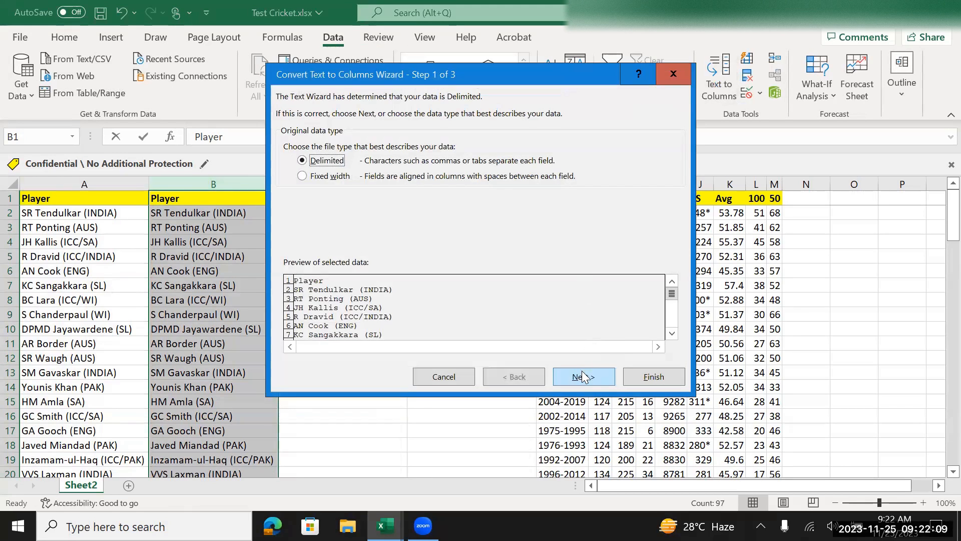
{"action": "left_click", "coordinate": [580, 379]}
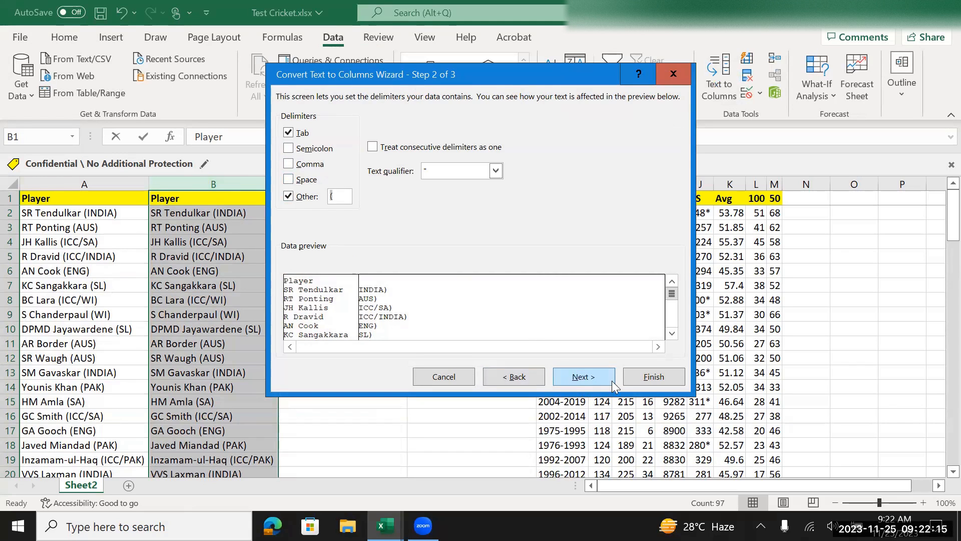
{"action": "left_click", "coordinate": [652, 376]}
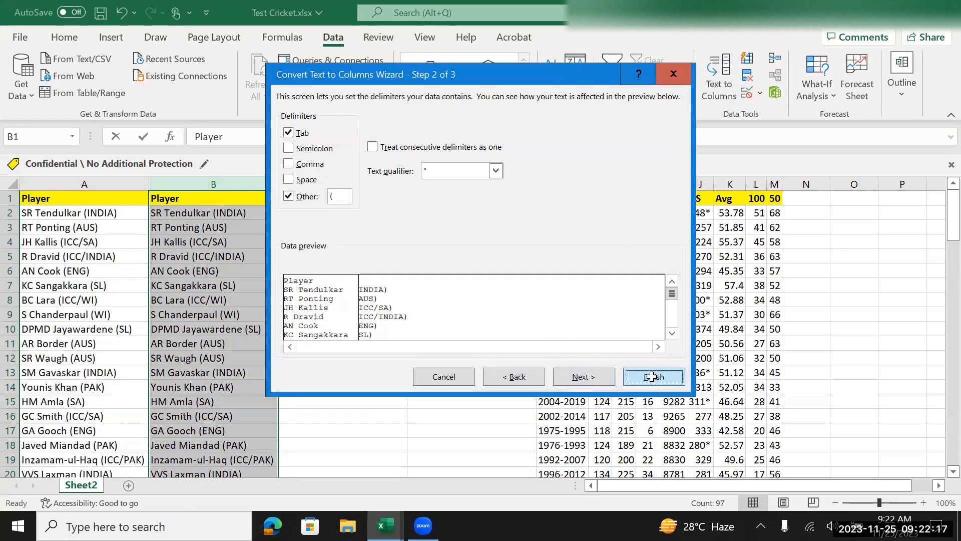
{"action": "left_click", "coordinate": [465, 308]}
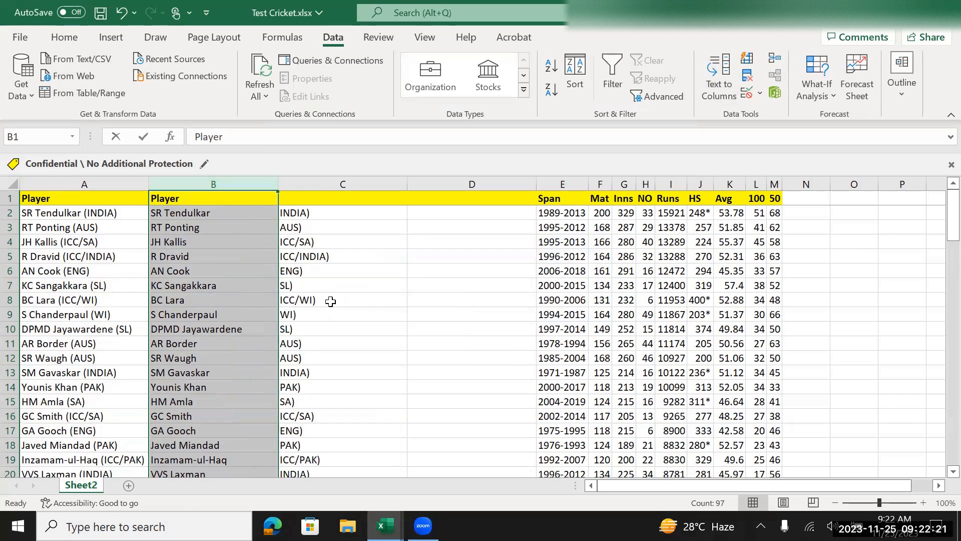
{"action": "scroll", "coordinate": [333, 303], "scroll_direction": "down", "scroll_amount": 2}
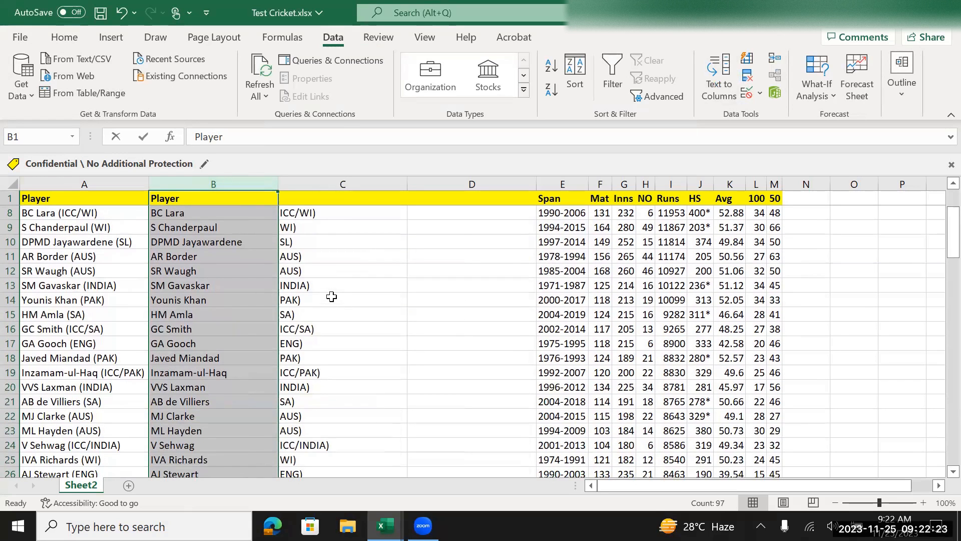
{"action": "scroll", "coordinate": [332, 297], "scroll_direction": "up", "scroll_amount": 2}
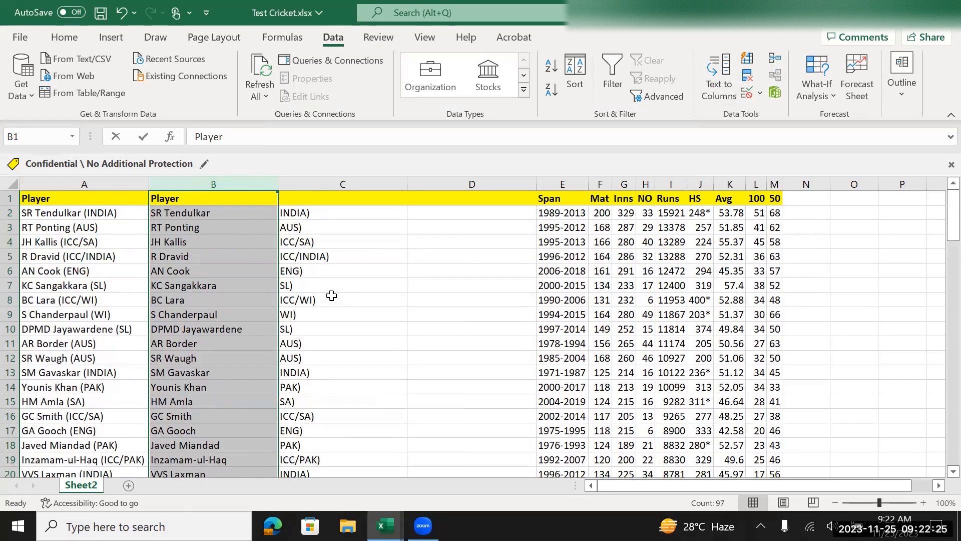
Step: Delete the empty column D and enter the heading "Country" in C1
{"action": "left_click", "coordinate": [474, 181]}
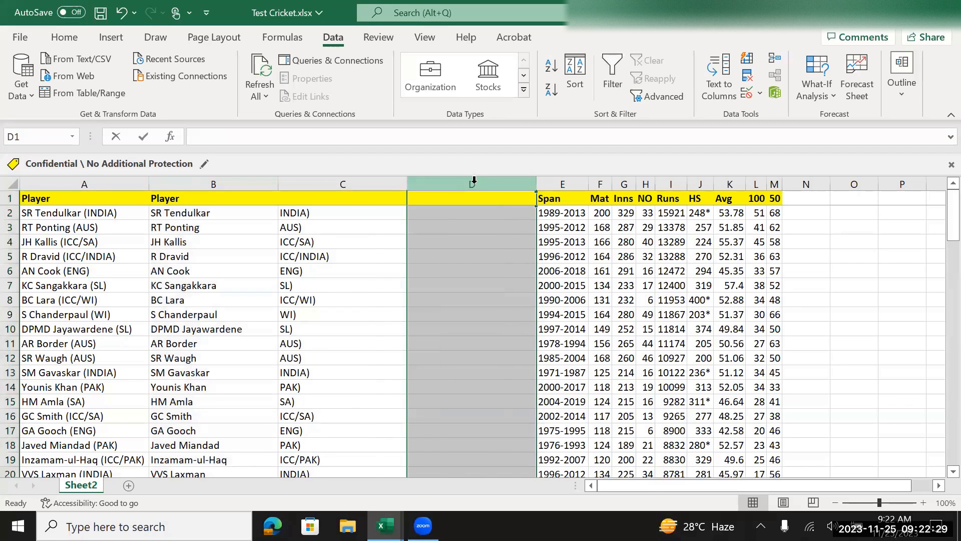
{"action": "key", "text": "ctrl+minus"}
{"action": "key", "text": "Left"}
{"action": "key", "text": "Left"}
{"action": "key", "text": "Right"}
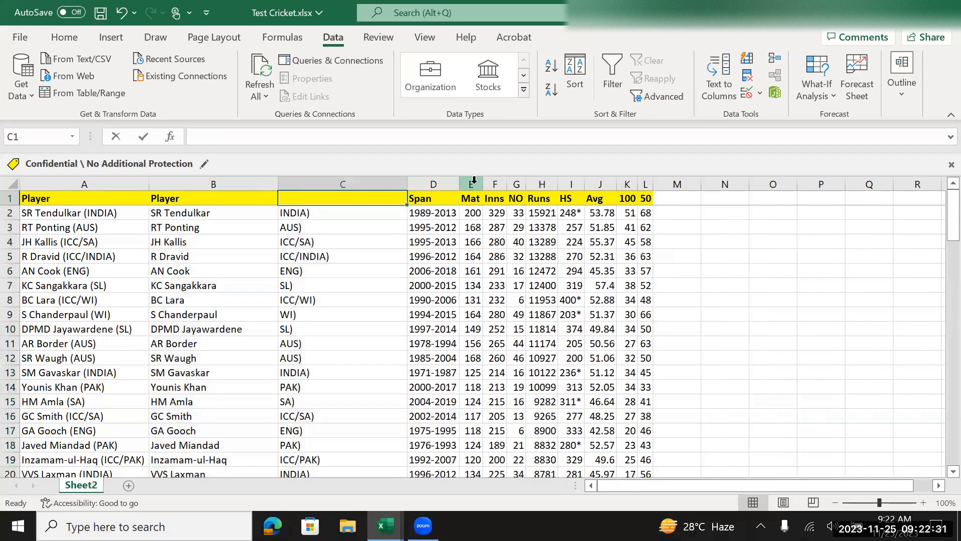
{"action": "type", "text": "Country"}
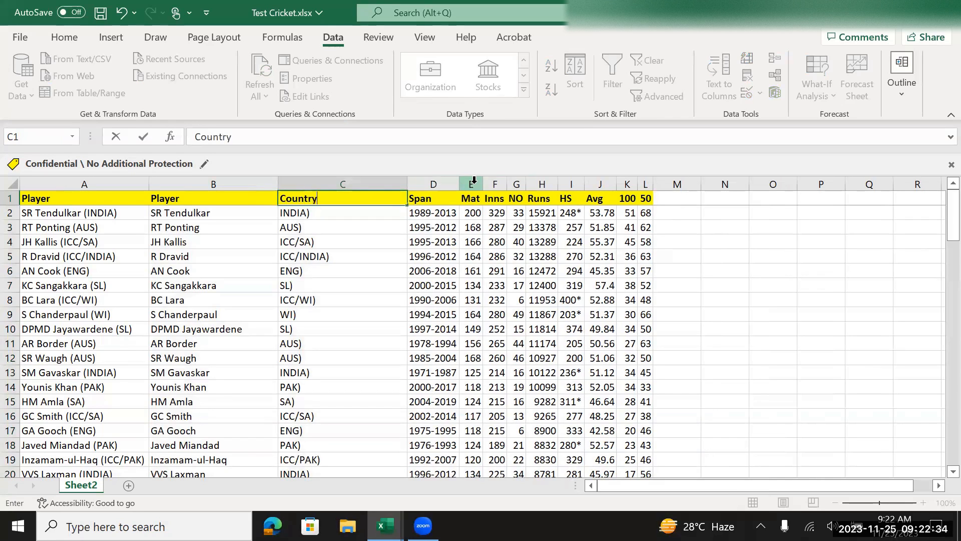
{"action": "key", "text": "Return"}
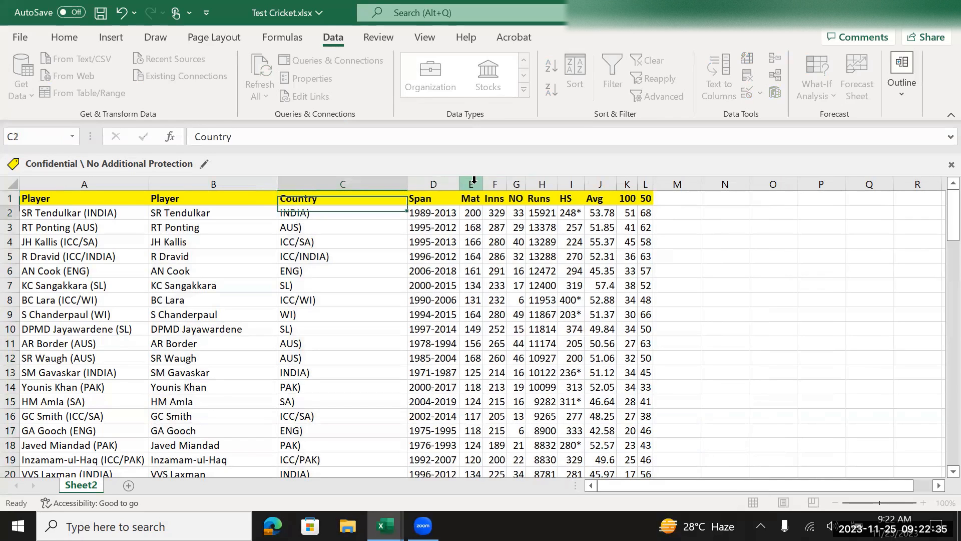
{"action": "key", "text": "Up"}
{"action": "key", "text": "Left"}
{"action": "key", "text": "Left"}
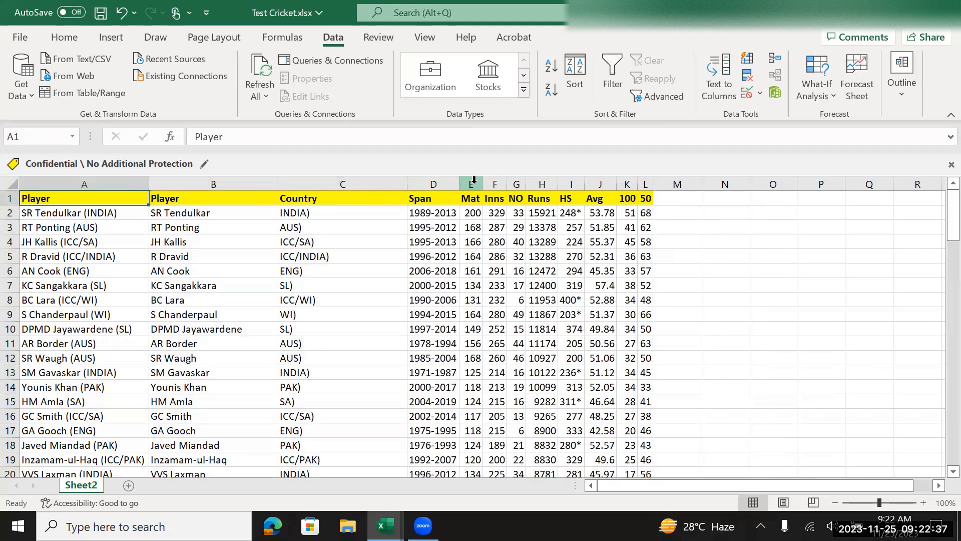
{"action": "key", "text": "Right"}
{"action": "key", "text": "Right"}
{"action": "key", "text": "Right"}
{"action": "key", "text": "Left"}
{"action": "key", "text": "Left"}
{"action": "key", "text": "Right"}
{"action": "key", "text": "Right"}
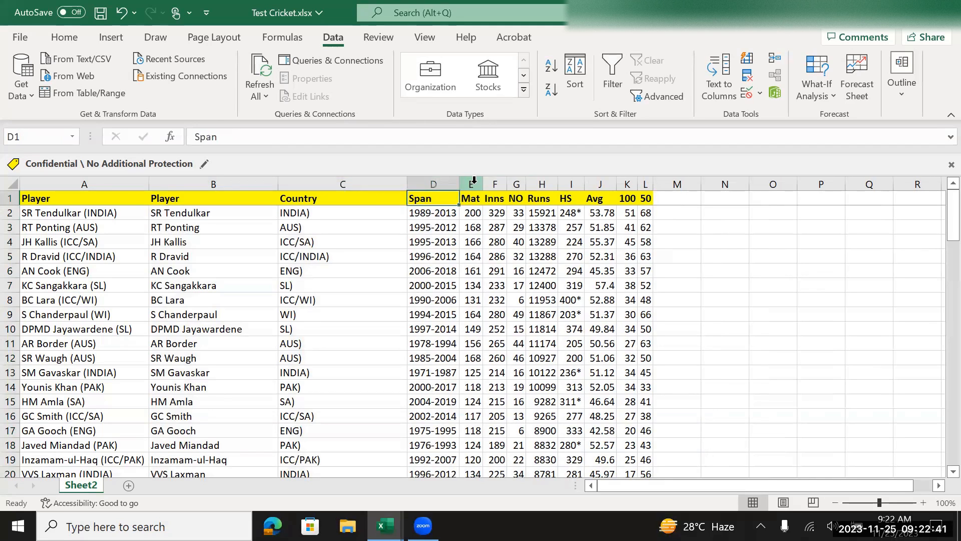
Step: Save the Test Cricket workbook and switch to the ODI Cricket workbook
{"action": "key", "text": "ctrl+s"}
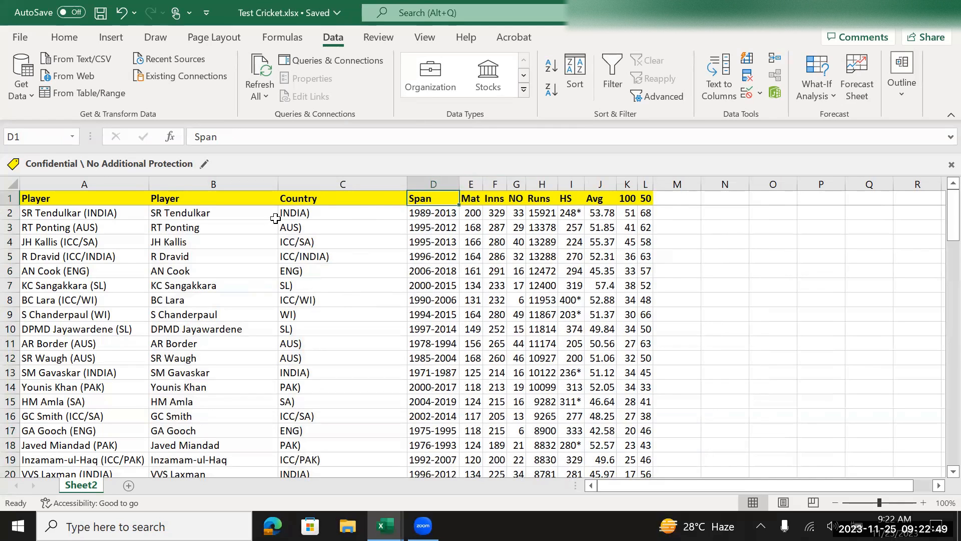
{"action": "key", "text": "alt+Tab"}
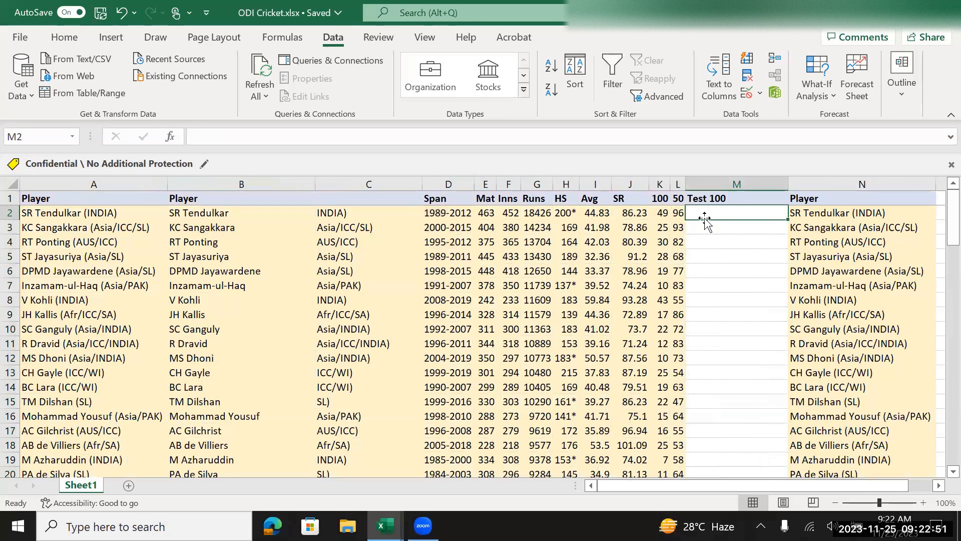
Step: Start a VLOOKUP formula in M2 under Test 100, with the player name in B2 as the lookup value
{"action": "type", "text": "="}
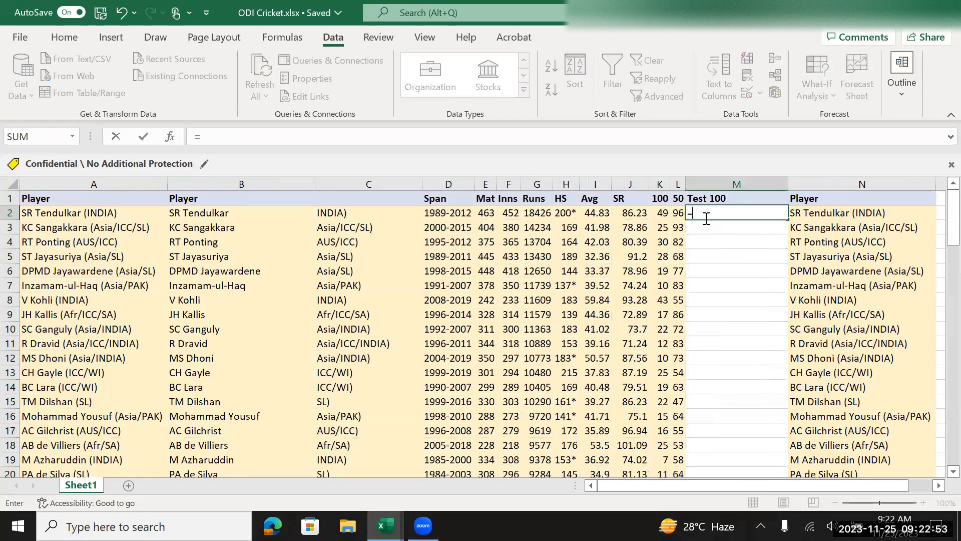
{"action": "type", "text": "vlookup"}
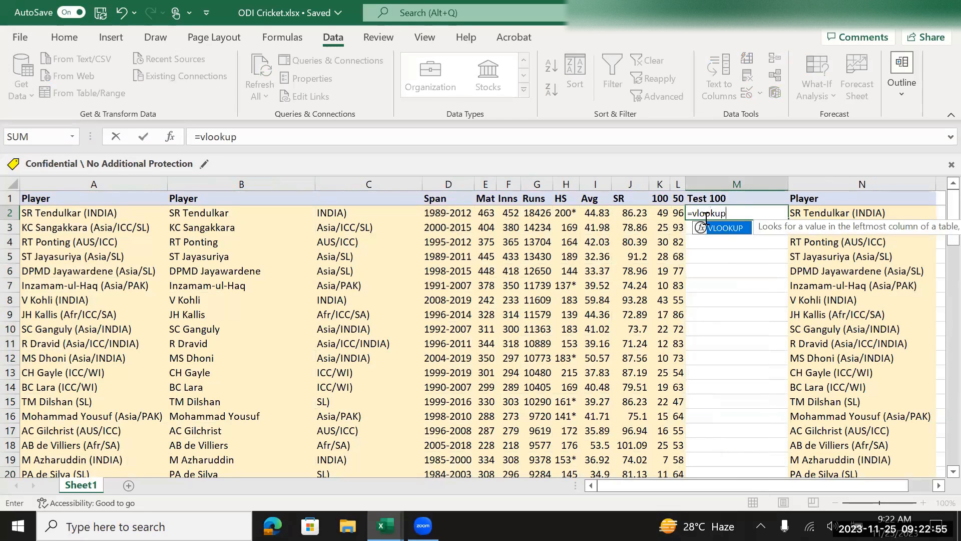
{"action": "type", "text": "("}
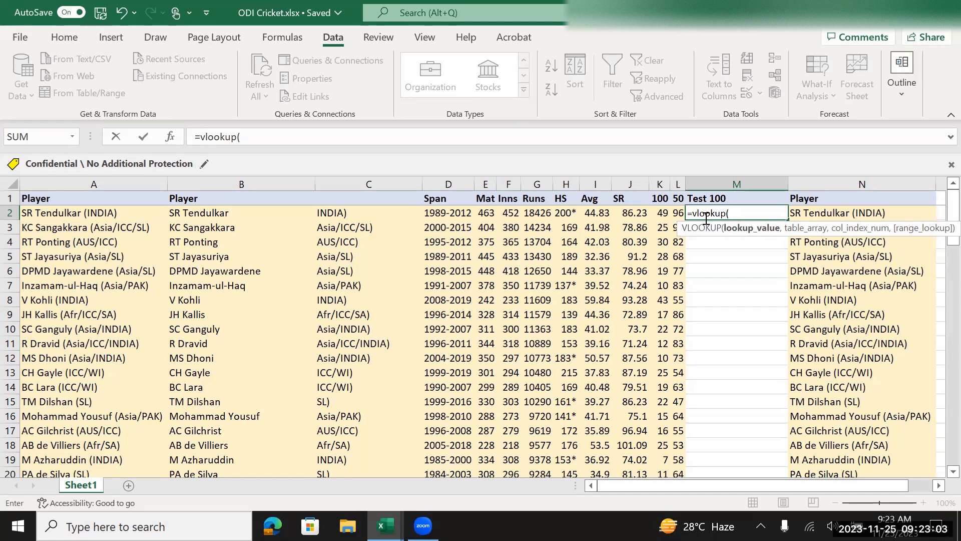
{"action": "key", "text": "Left"}
{"action": "key", "text": "Left"}
{"action": "key", "text": "Left"}
{"action": "key", "text": "Left"}
{"action": "key", "text": "Left"}
{"action": "key", "text": "Left"}
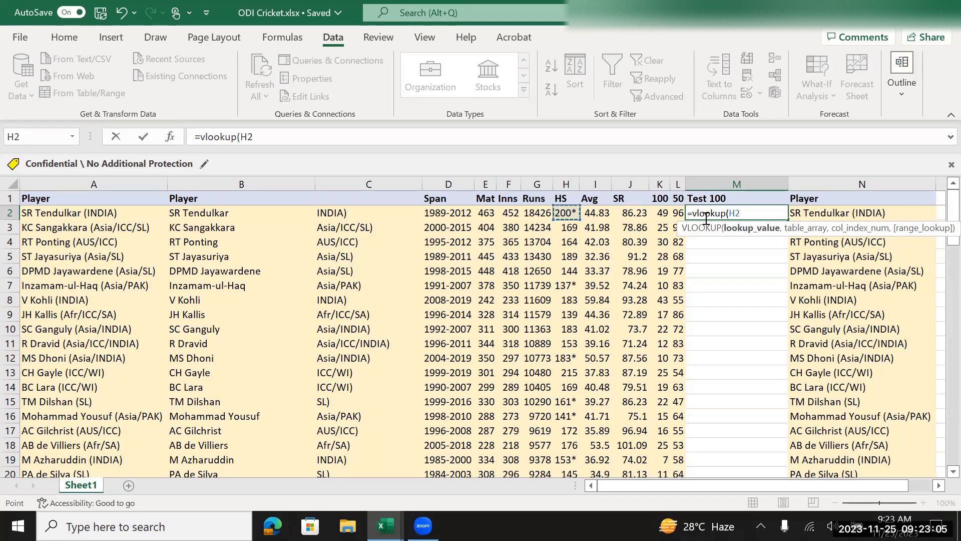
{"action": "key", "text": "Left"}
{"action": "key", "text": "Left"}
{"action": "key", "text": "Left"}
{"action": "key", "text": "Left"}
{"action": "key", "text": "Left"}
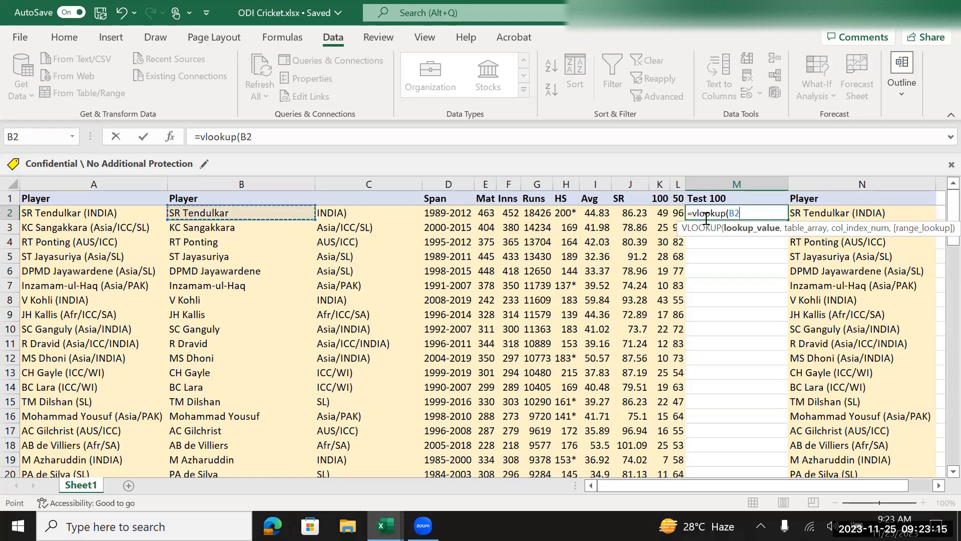
{"action": "type", "text": ","}
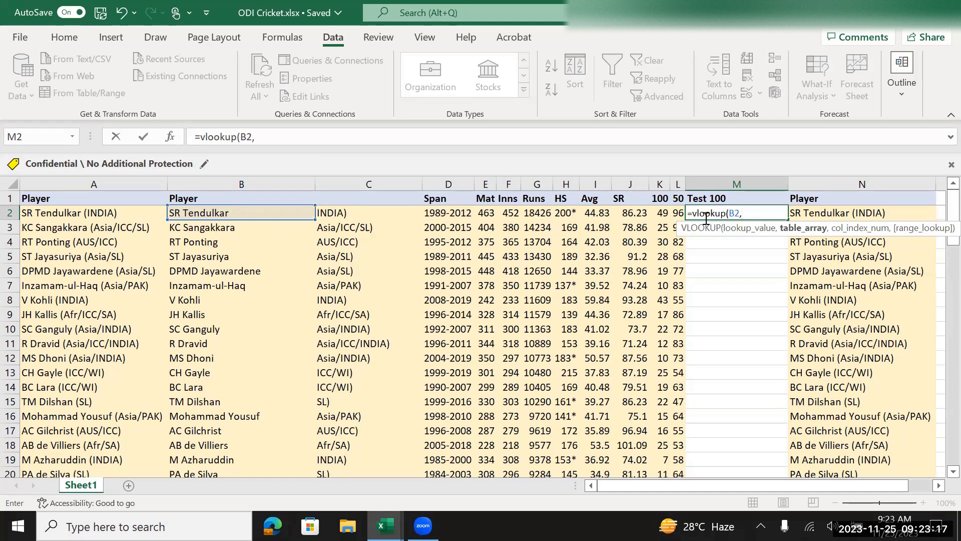
Step: Begin the VLOOKUP table array at column B of Sheet2 in the Test Cricket workbook
{"action": "key", "text": "ctrl+Tab"}
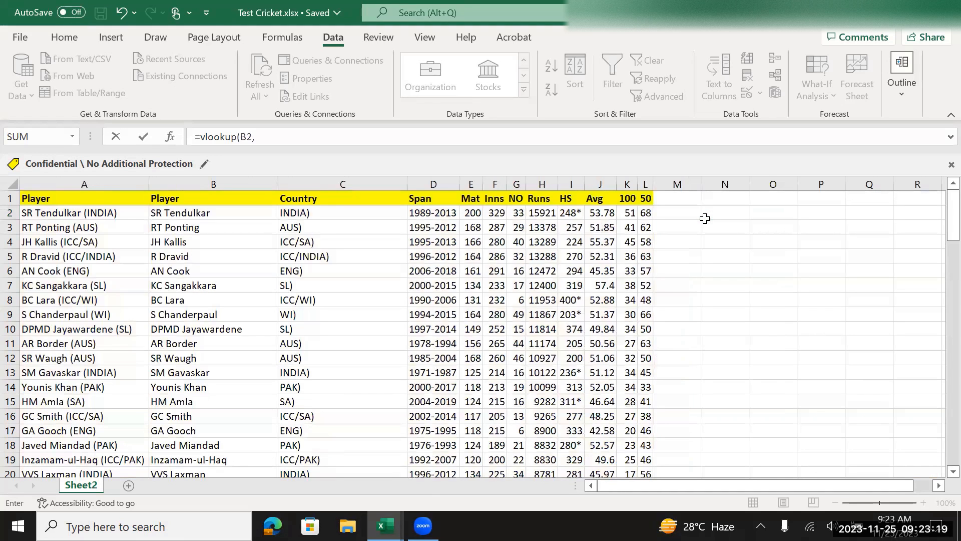
{"action": "left_click", "coordinate": [220, 183]}
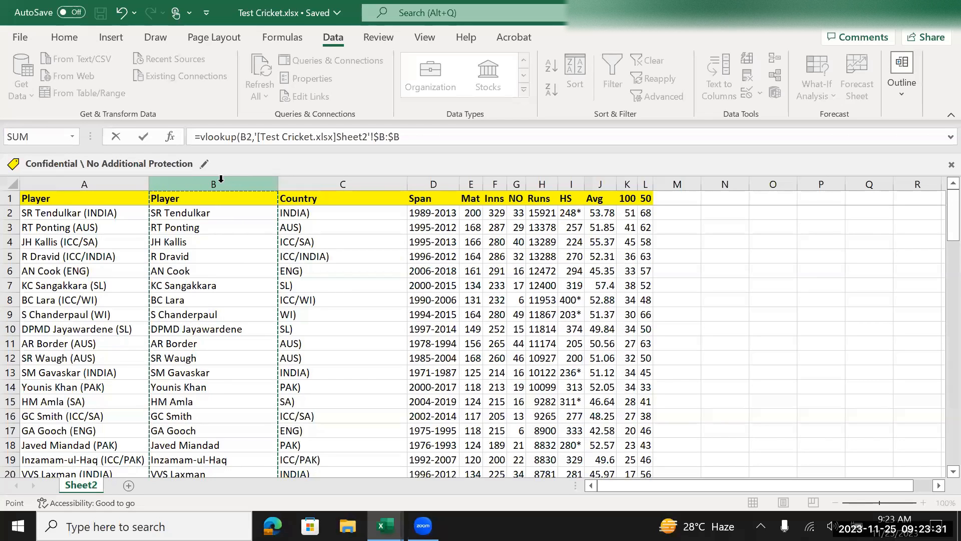
{"action": "key", "text": "ctrl+shift+Right"}
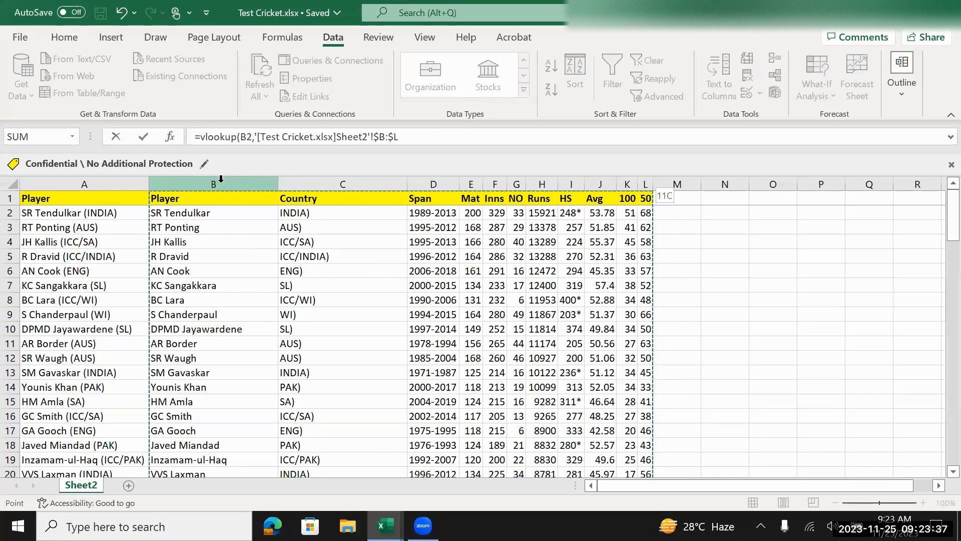
{"action": "key", "text": "shift+Left"}
{"action": "key", "text": "shift+Left"}
{"action": "key", "text": "shift+Left"}
{"action": "key", "text": "shift+Left"}
{"action": "key", "text": "shift+Left"}
{"action": "key", "text": "shift+Left"}
{"action": "key", "text": "shift+Left"}
{"action": "key", "text": "shift+Left"}
{"action": "key", "text": "shift+Left"}
{"action": "key", "text": "shift+Left"}
{"action": "key", "text": "shift+Left"}
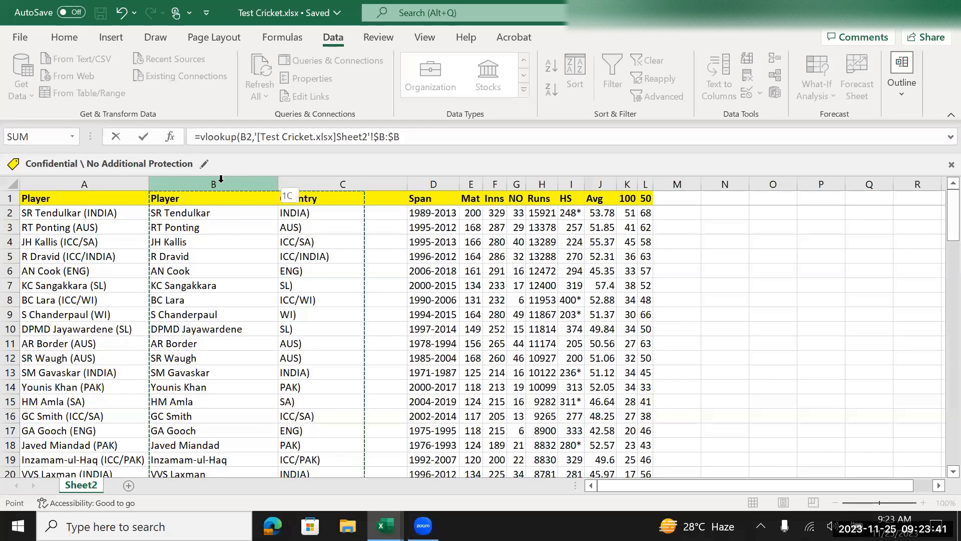
Step: Extend the table array through the 100 column so that it covers columns B to K
{"action": "key", "text": "shift+Right"}
{"action": "key", "text": "shift+Right"}
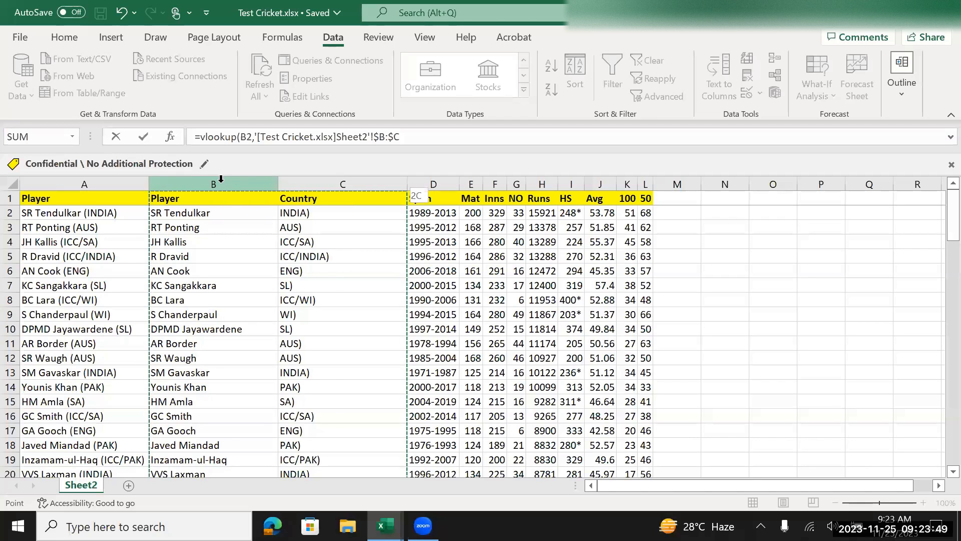
{"action": "key", "text": "shift+Right"}
{"action": "key", "text": "shift+Right"}
{"action": "key", "text": "shift+Right"}
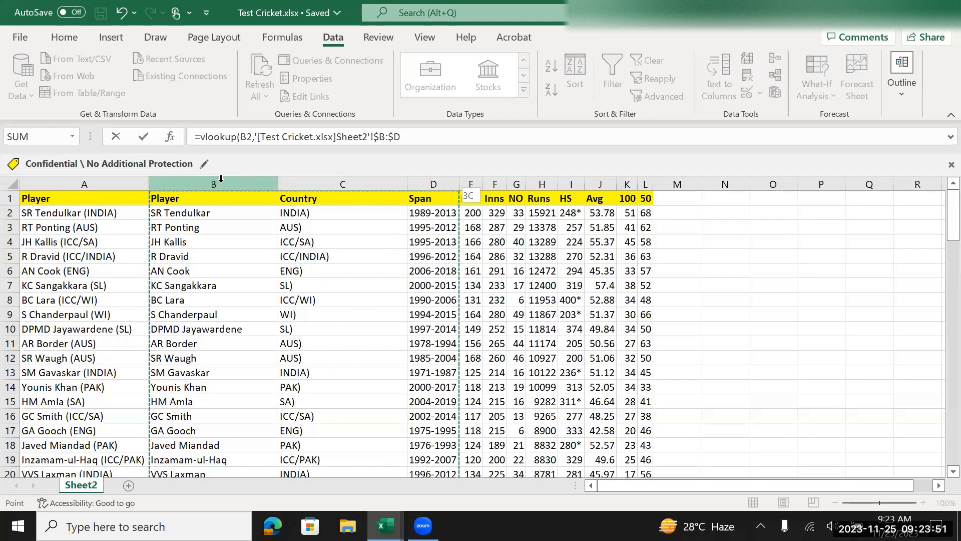
{"action": "key", "text": "shift+Right"}
{"action": "key", "text": "shift+Right"}
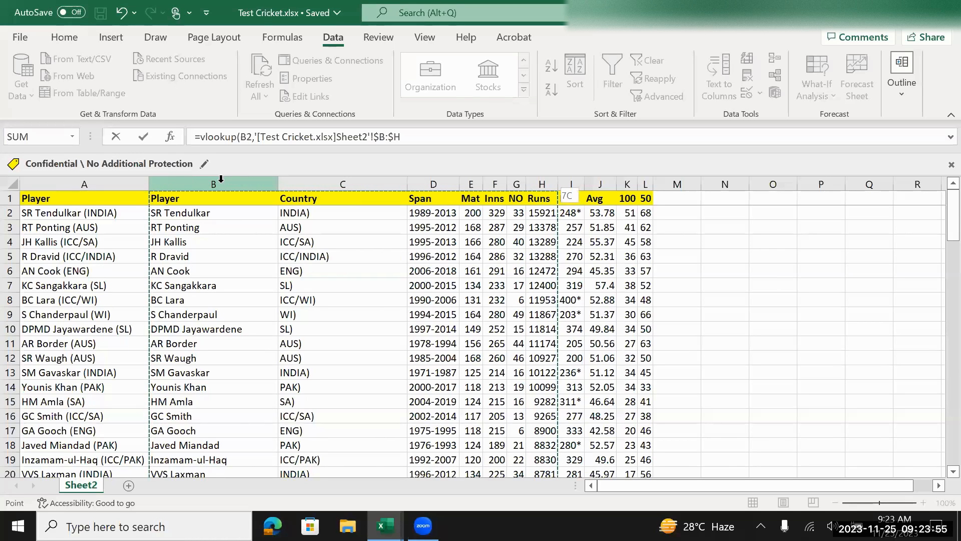
{"action": "key", "text": "shift+Right"}
{"action": "key", "text": "shift+Right"}
{"action": "key", "text": "shift+Right"}
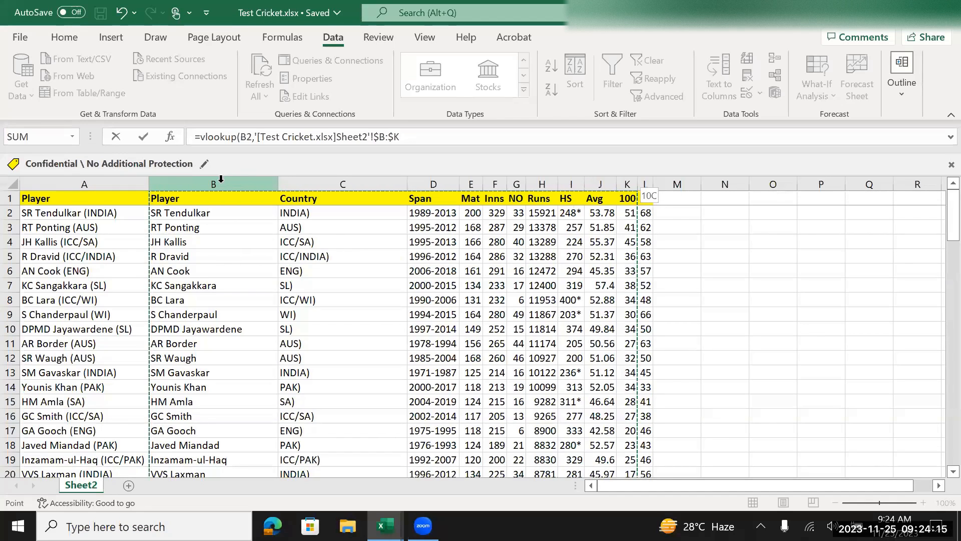
Step: Complete the VLOOKUP with column index 10 and exact match 0, and select the resulting cell M2
{"action": "type", "text": ","}
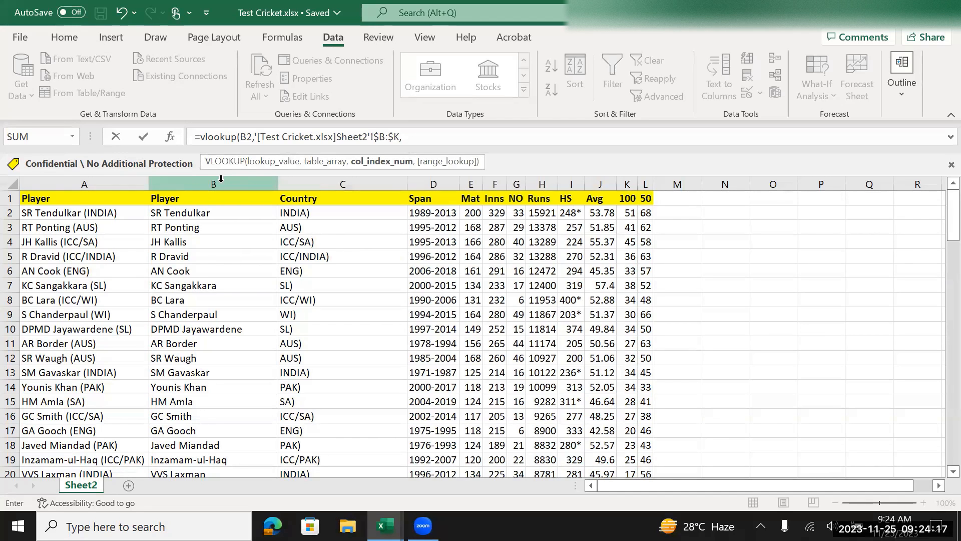
{"action": "type", "text": "10,"}
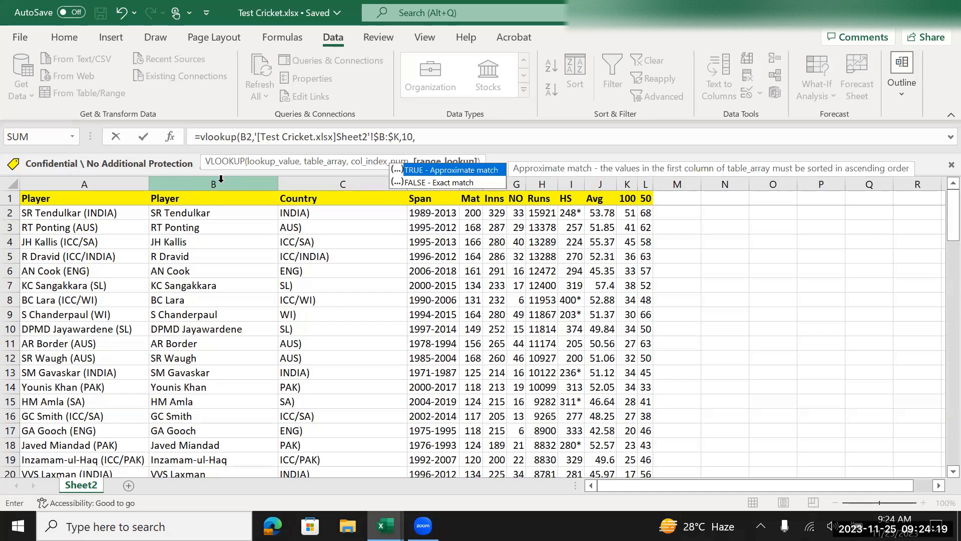
{"action": "type", "text": "0)"}
{"action": "key", "text": "Return"}
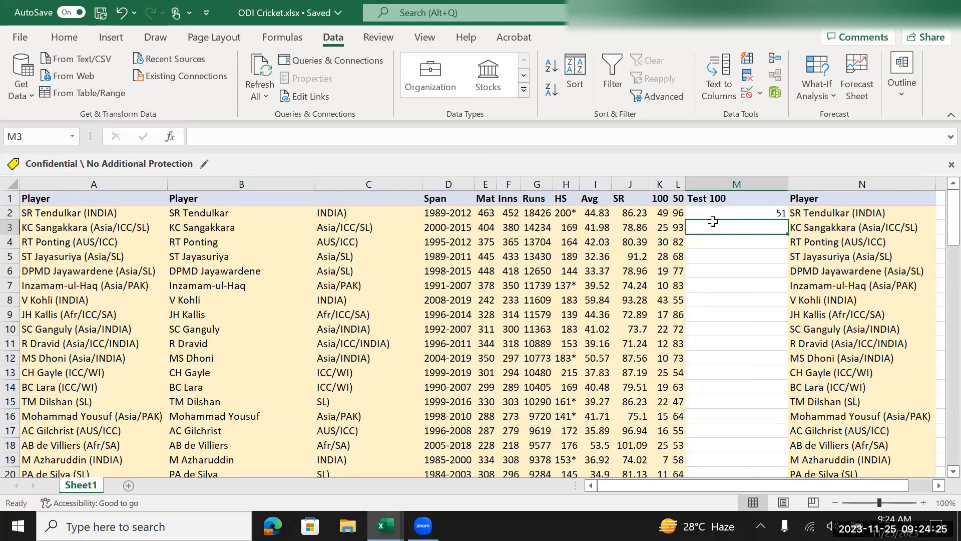
{"action": "left_click", "coordinate": [757, 217]}
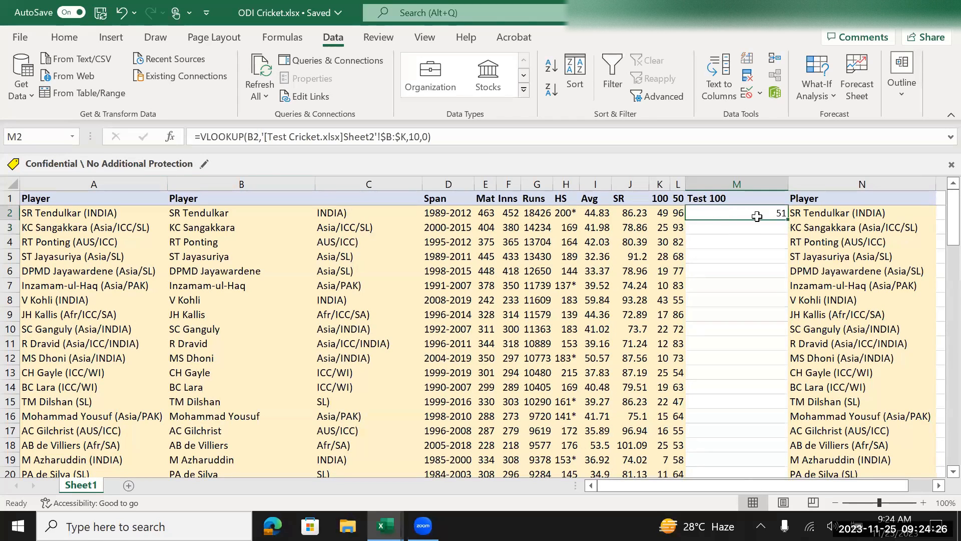
Step: Fill the M2 VLOOKUP down the Test 100 column and replace column M's formulas with values using Paste Special
{"action": "double_click", "coordinate": [787, 219]}
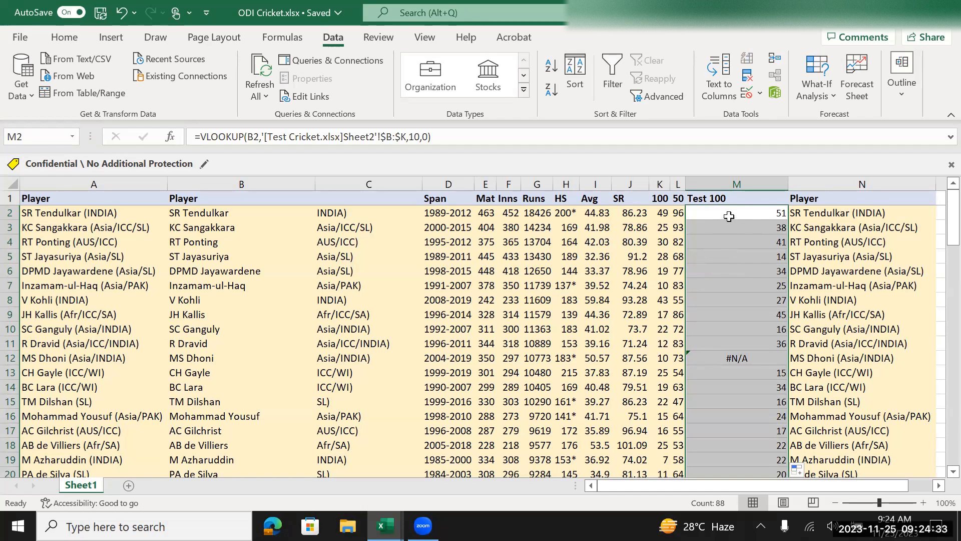
{"action": "left_click", "coordinate": [734, 181]}
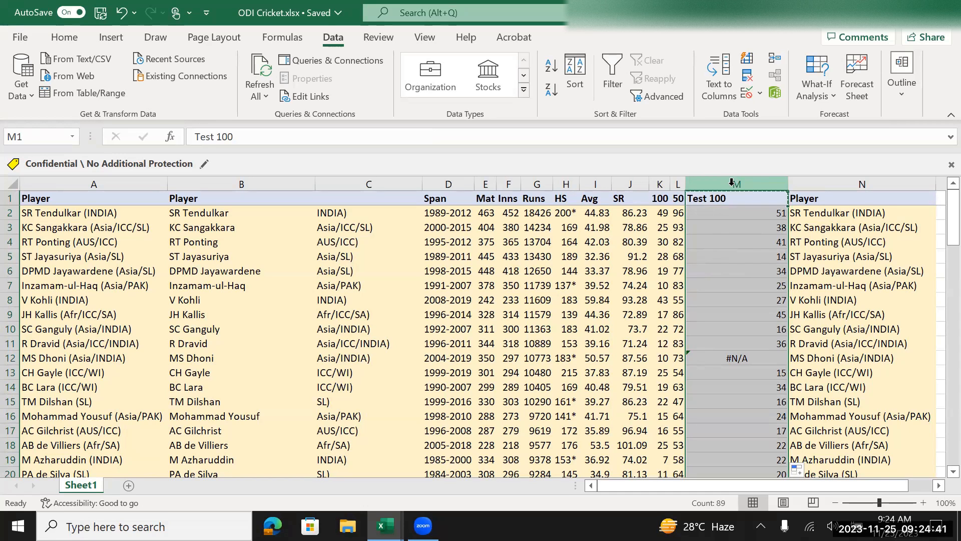
{"action": "key", "text": "ctrl+c"}
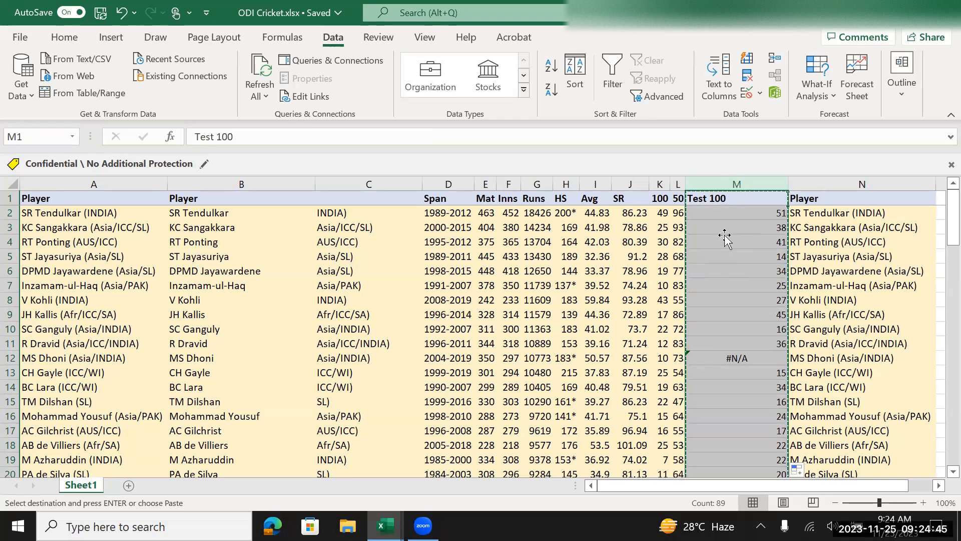
{"action": "left_click_drag", "start_coordinate": [725, 236], "coordinate": [728, 242]}
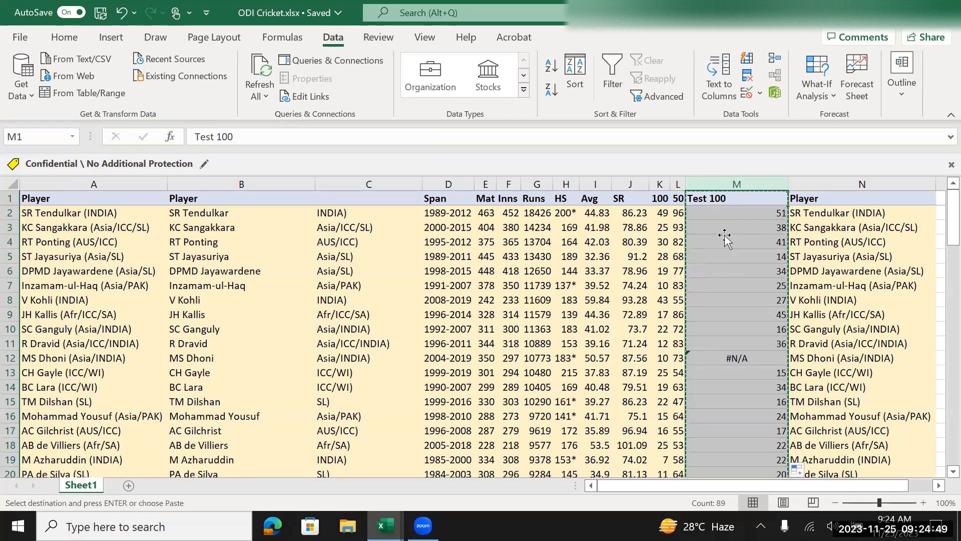
{"action": "right_click", "coordinate": [727, 184]}
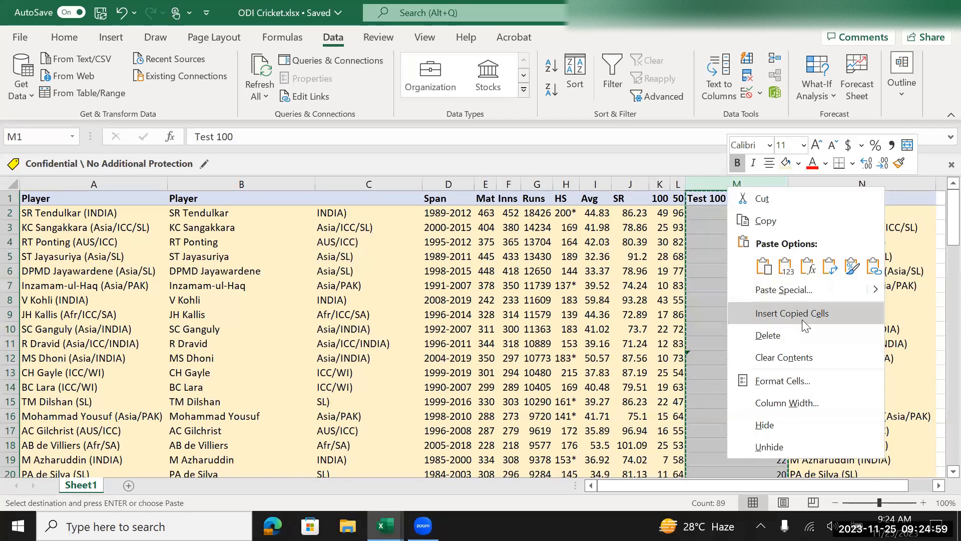
{"action": "left_click", "coordinate": [797, 290]}
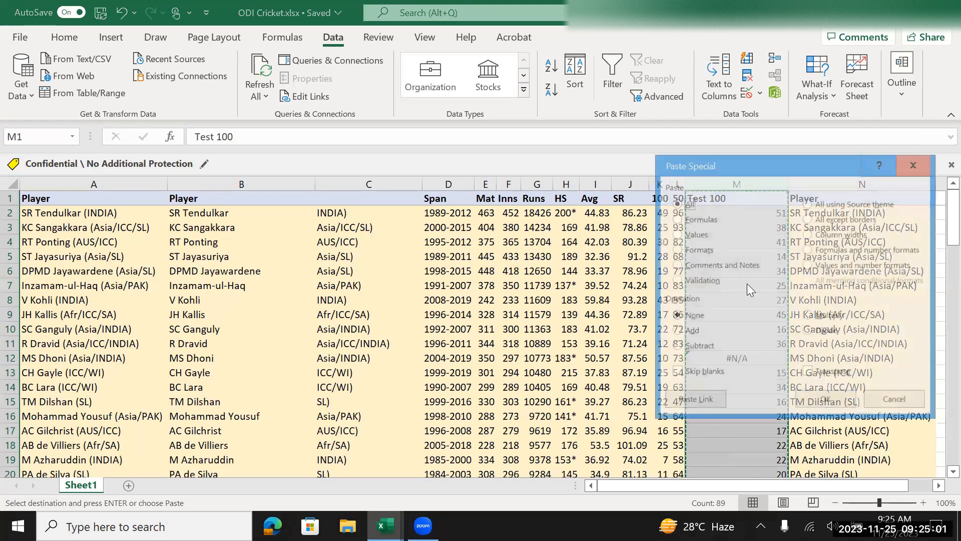
{"action": "left_click", "coordinate": [696, 235]}
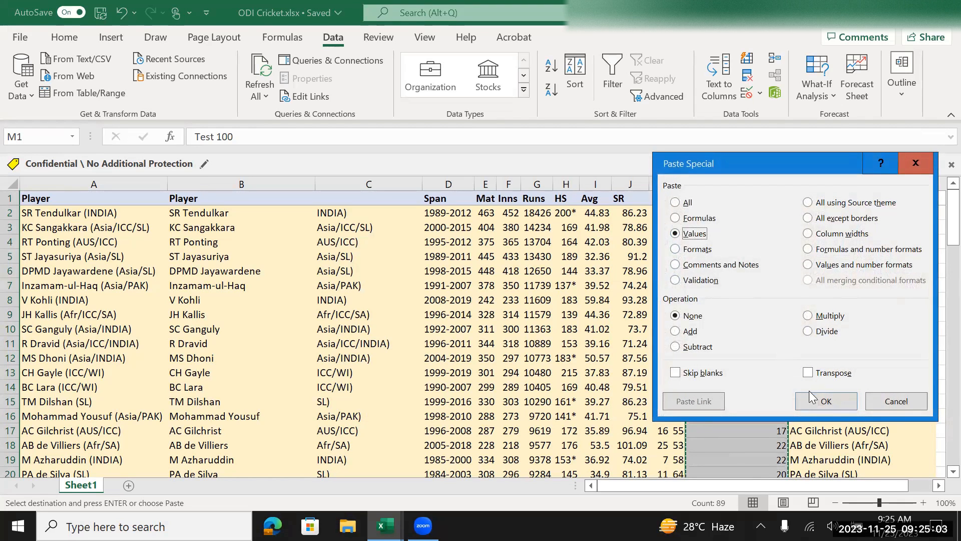
{"action": "left_click", "coordinate": [825, 401]}
Step: Examine the lookup results down the whole Test 100 column, starting from MS Dhoni's row
{"action": "left_click", "coordinate": [737, 358]}
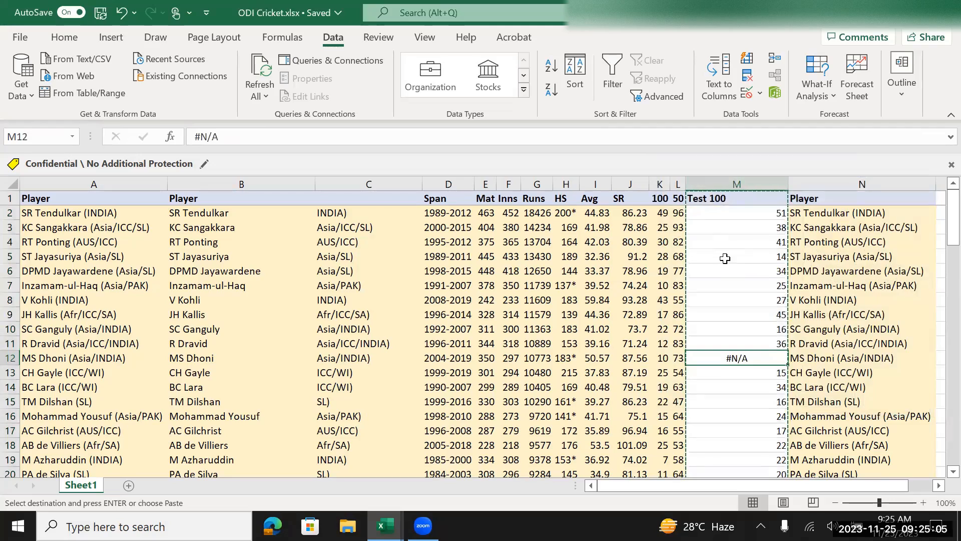
{"action": "scroll", "coordinate": [727, 324], "scroll_direction": "down", "scroll_amount": 3}
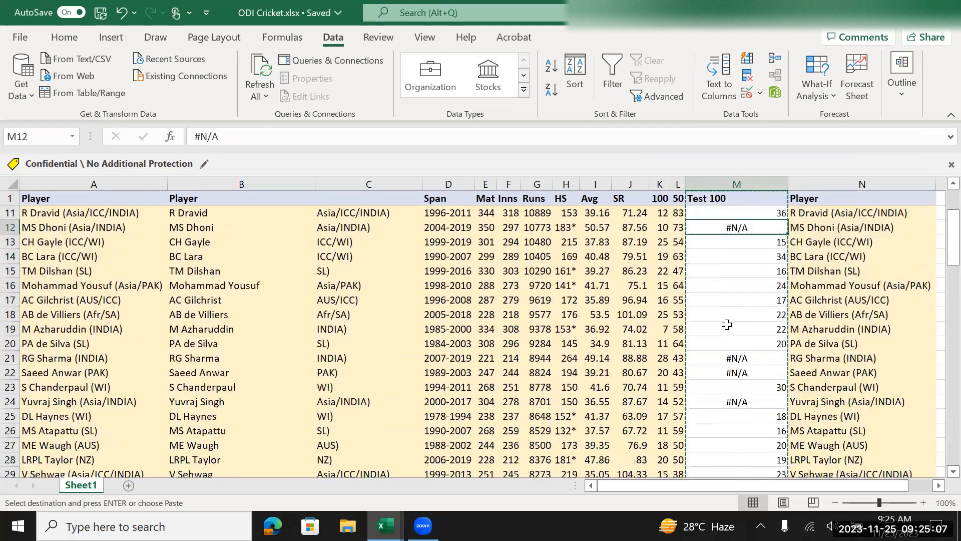
{"action": "scroll", "coordinate": [727, 325], "scroll_direction": "down", "scroll_amount": 15}
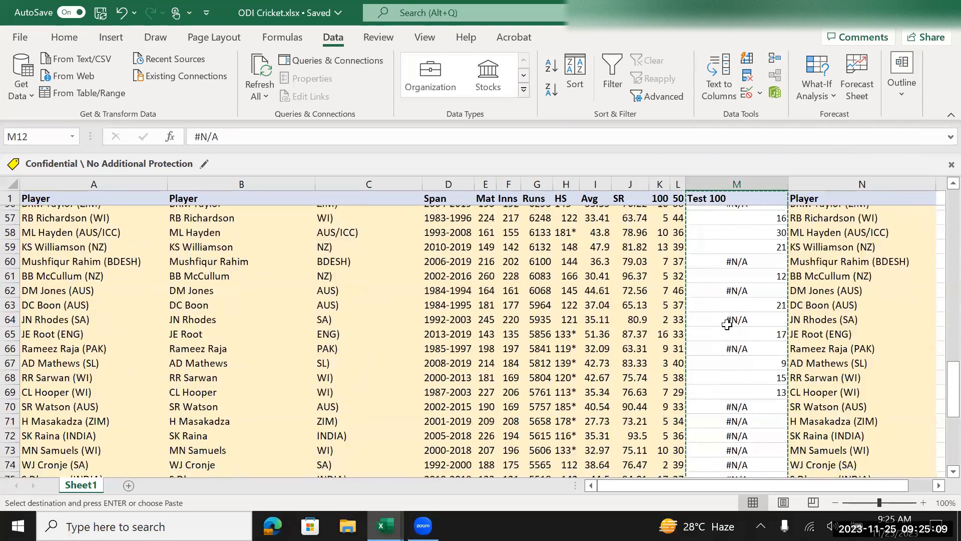
{"action": "scroll", "coordinate": [727, 325], "scroll_direction": "down", "scroll_amount": 10}
{"action": "scroll", "coordinate": [726, 325], "scroll_direction": "up", "scroll_amount": 13}
{"action": "scroll", "coordinate": [727, 324], "scroll_direction": "up", "scroll_amount": 15}
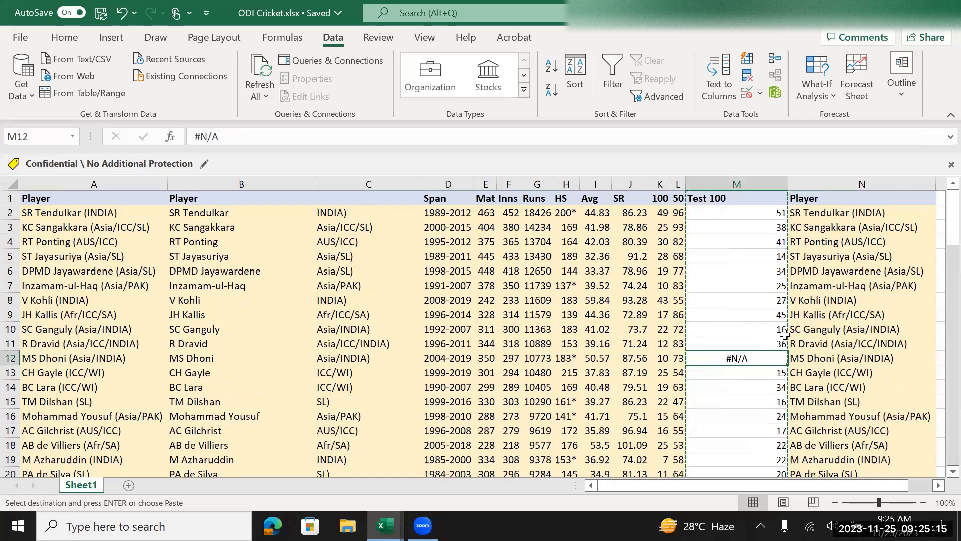
Step: Clear the copy selection, trace JH Kallis's Test 100 result in M9 back to his name, and highlight row 9
{"action": "left_click", "coordinate": [751, 281]}
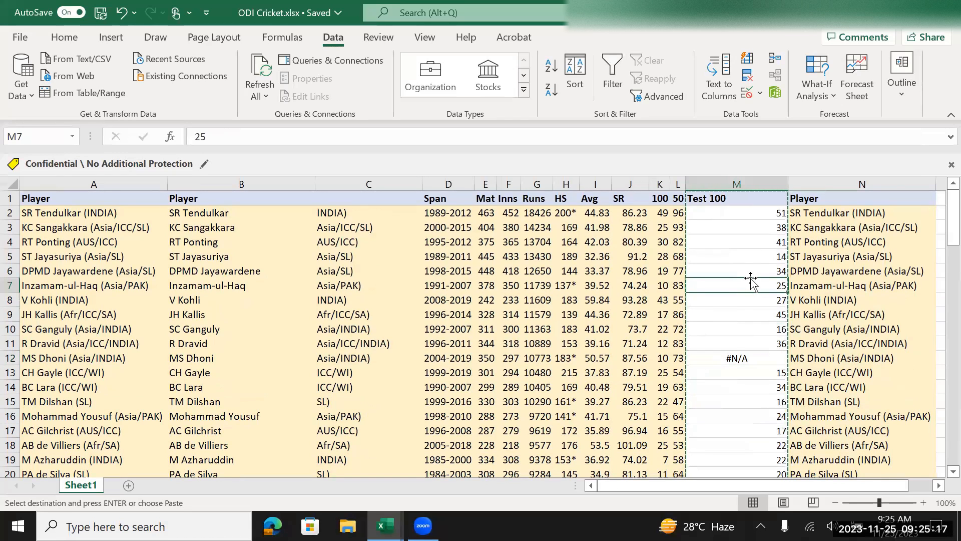
{"action": "key", "text": "Escape"}
{"action": "key", "text": "Down"}
{"action": "key", "text": "Down"}
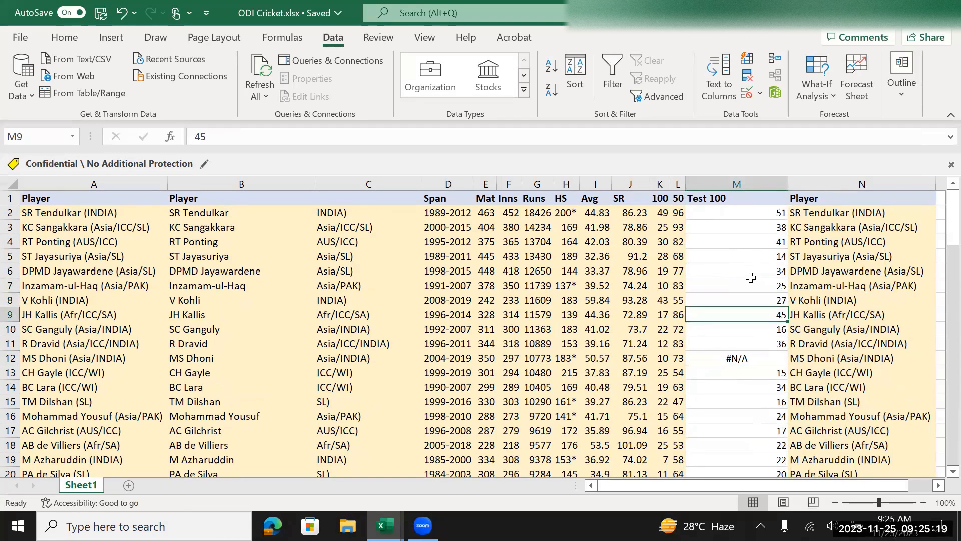
{"action": "key", "text": "Left"}
{"action": "key", "text": "Left"}
{"action": "key", "text": "Left"}
{"action": "key", "text": "Left"}
{"action": "key", "text": "Left"}
{"action": "key", "text": "Left"}
{"action": "key", "text": "Left"}
{"action": "key", "text": "Left"}
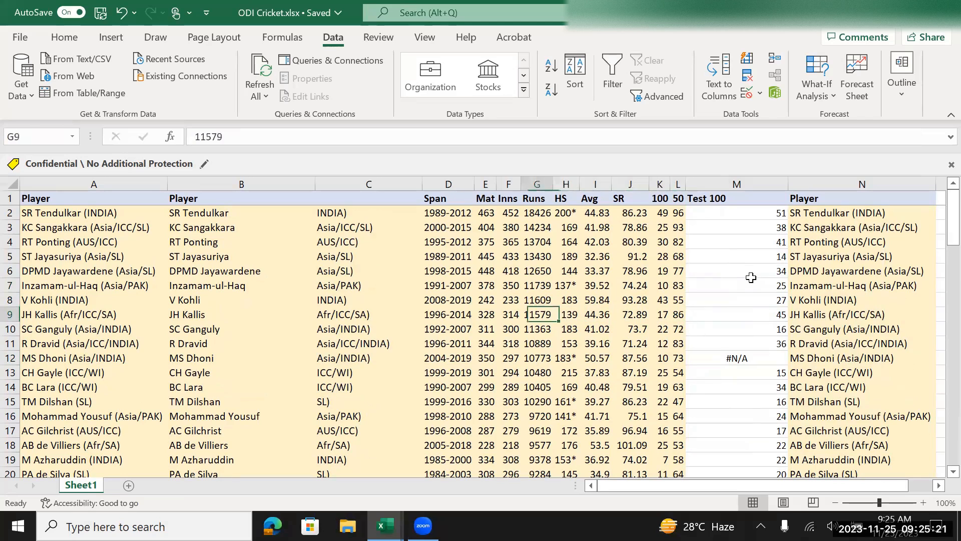
{"action": "key", "text": "Left"}
{"action": "key", "text": "Left"}
{"action": "key", "text": "Left"}
{"action": "key", "text": "Left"}
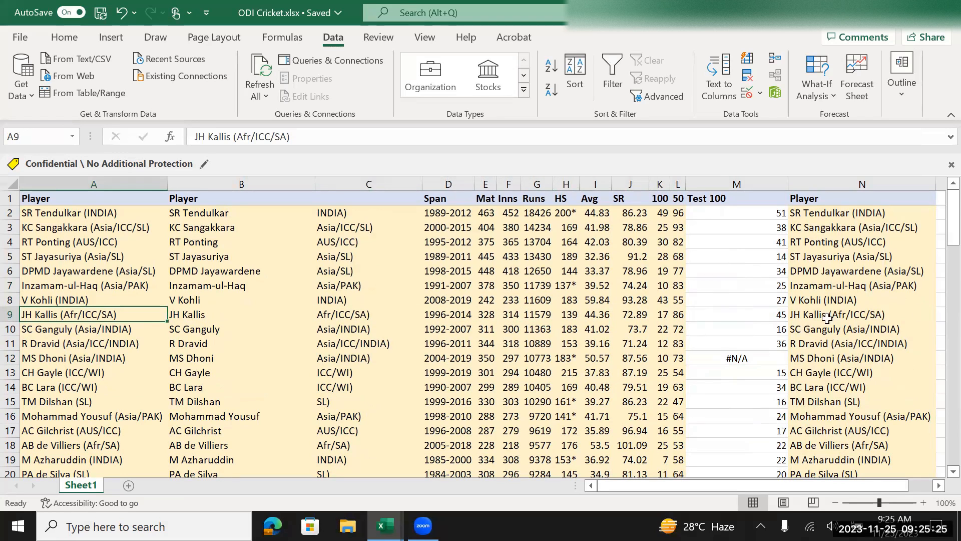
{"action": "left_click", "coordinate": [10, 314]}
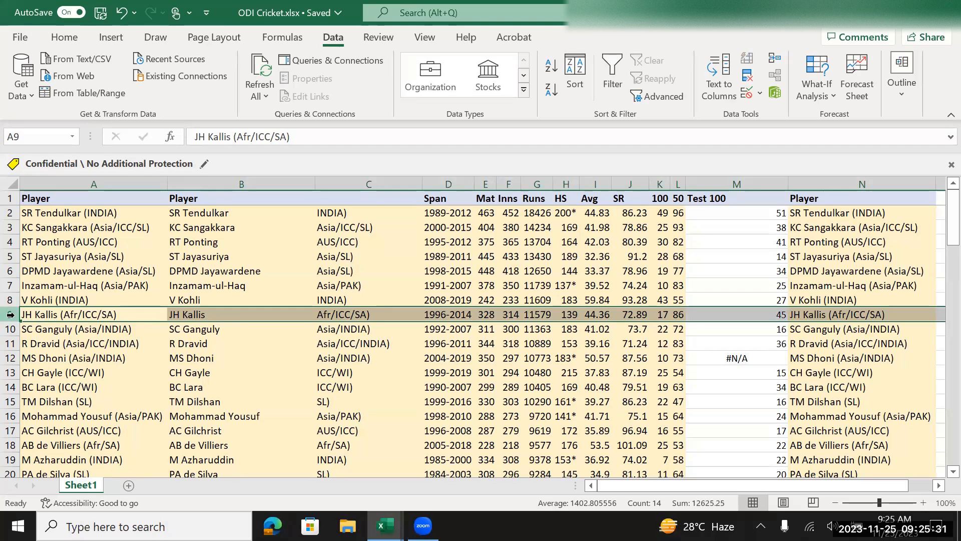
Step: Copy the surname Kallis from B9 and find it in Sheet2 of the Test Cricket workbook
{"action": "left_click", "coordinate": [187, 313]}
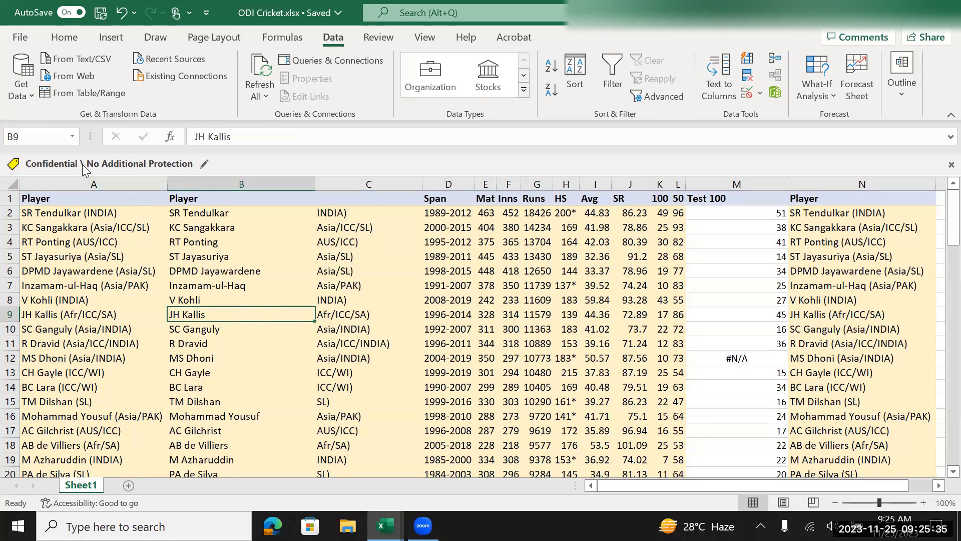
{"action": "double_click", "coordinate": [228, 137]}
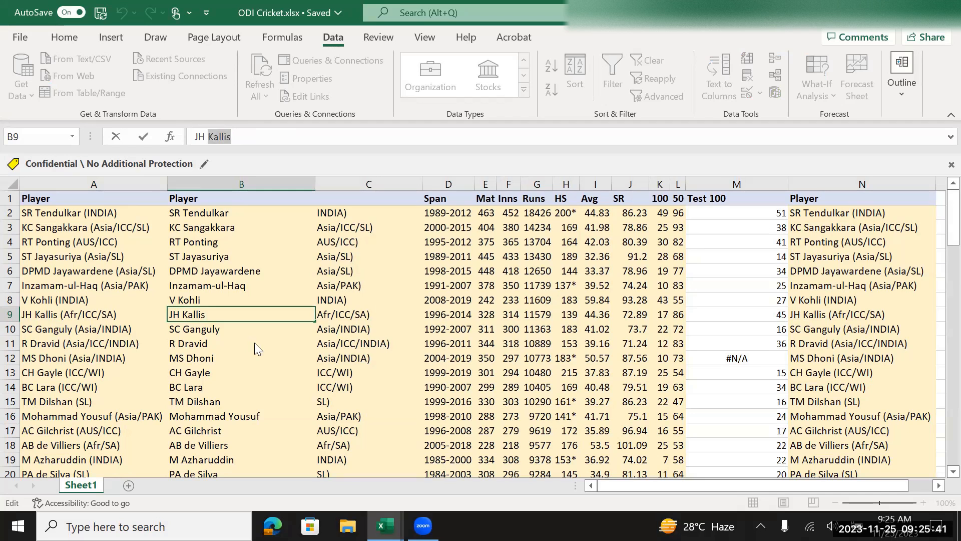
{"action": "key", "text": "alt+Tab"}
{"action": "key", "text": "Tab"}
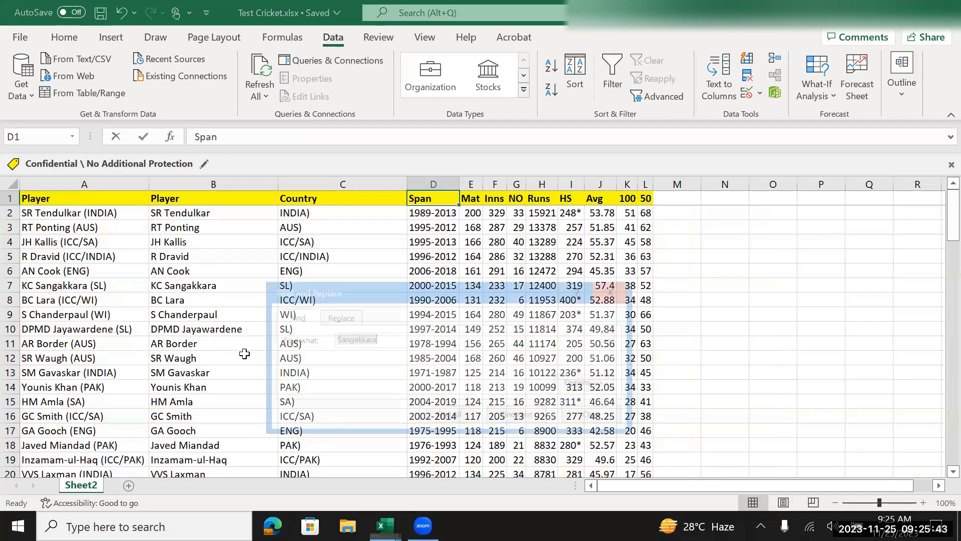
{"action": "key", "text": "ctrl+v"}
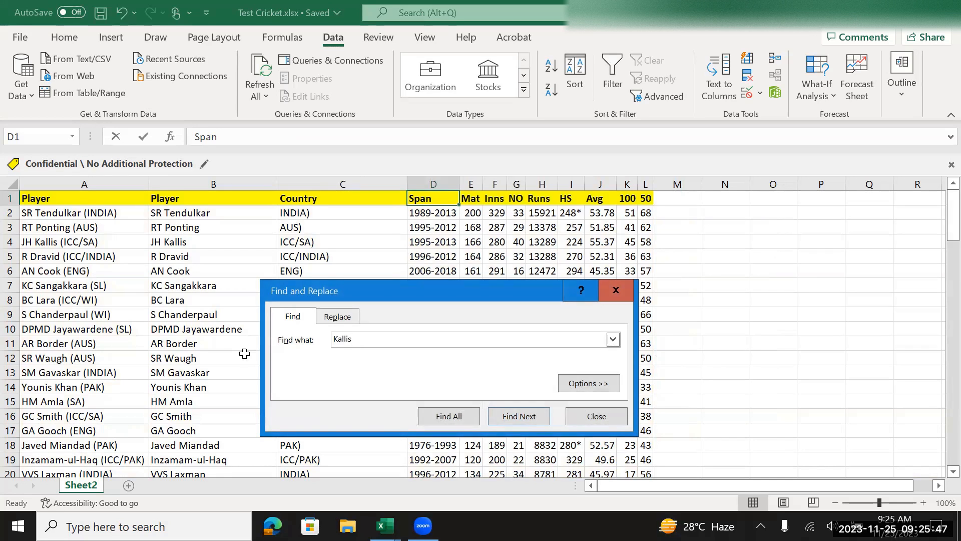
{"action": "key", "text": "Return"}
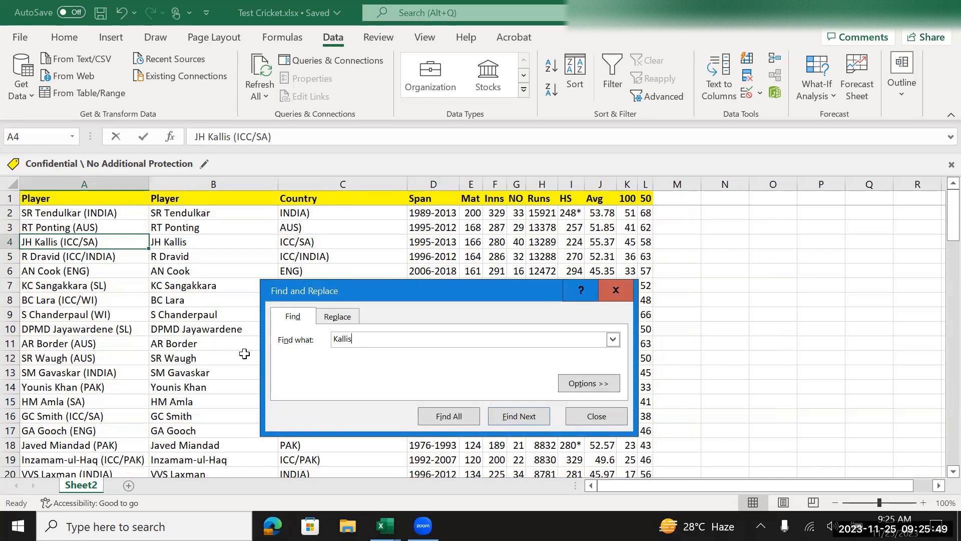
Step: Check JH Kallis's 100 value in K4 and compare it with his Test 100 in M9 of the ODI Cricket workbook
{"action": "left_click", "coordinate": [617, 292]}
{"action": "key", "text": "Right"}
{"action": "key", "text": "Right"}
{"action": "key", "text": "Right"}
{"action": "key", "text": "Right"}
{"action": "key", "text": "Right"}
{"action": "key", "text": "Right"}
{"action": "key", "text": "Right"}
{"action": "key", "text": "Right"}
{"action": "key", "text": "Right"}
{"action": "key", "text": "Right"}
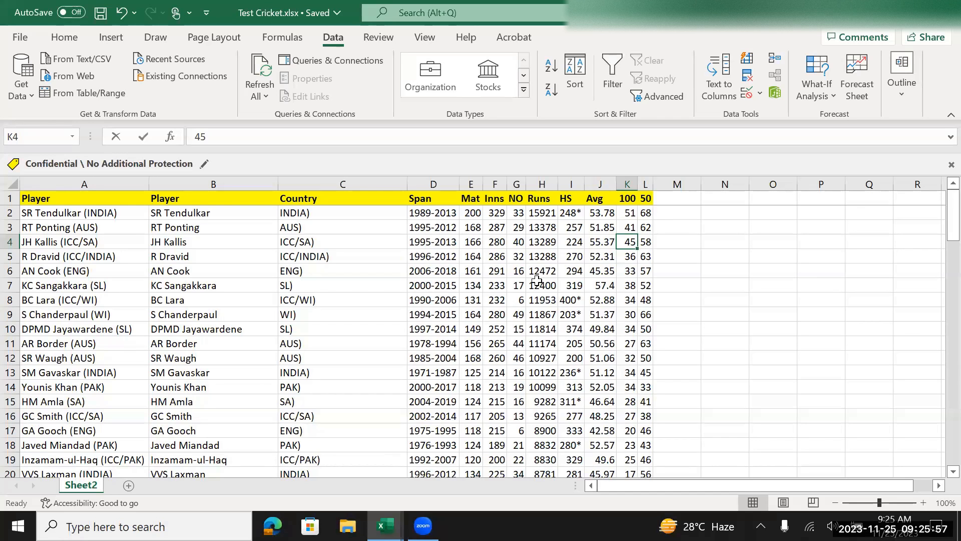
{"action": "key", "text": "alt+Tab"}
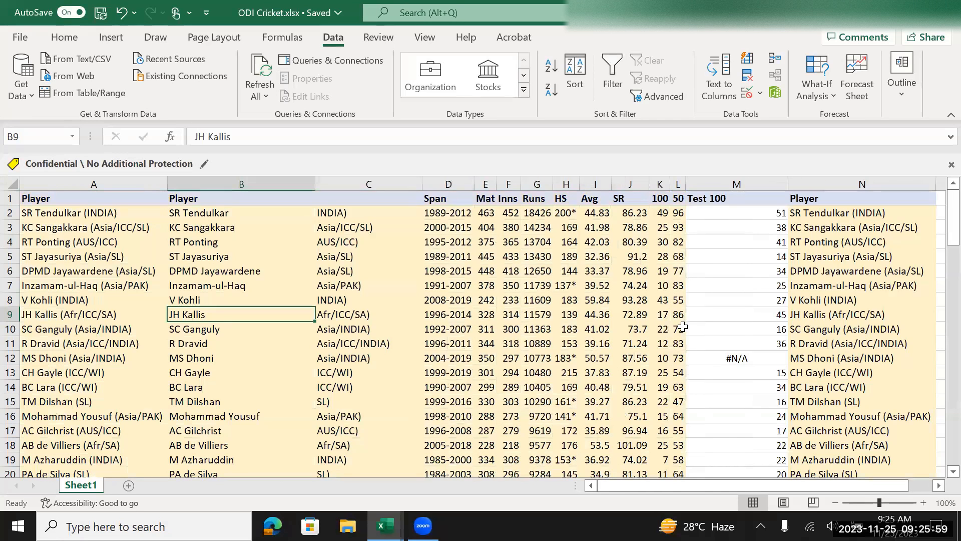
{"action": "left_click", "coordinate": [730, 313]}
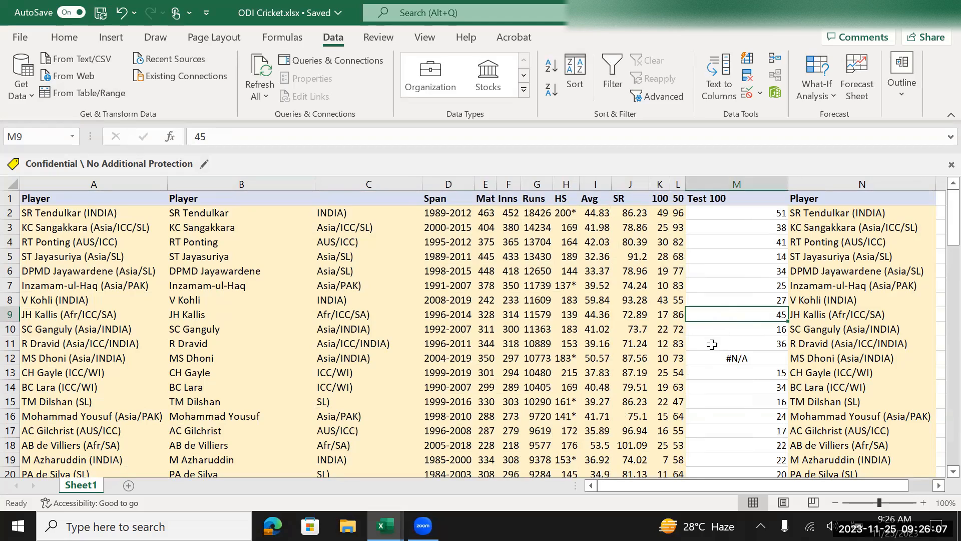
Step: Examine the Test 100 column down to SR Watson's row 70 for players without a match
{"action": "scroll", "coordinate": [712, 345], "scroll_direction": "down", "scroll_amount": 7}
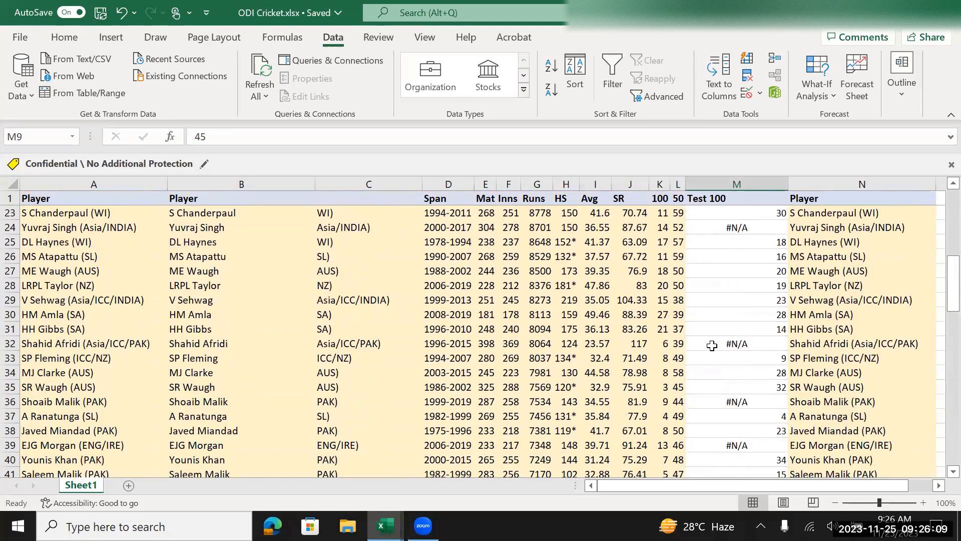
{"action": "scroll", "coordinate": [712, 346], "scroll_direction": "down", "scroll_amount": 1}
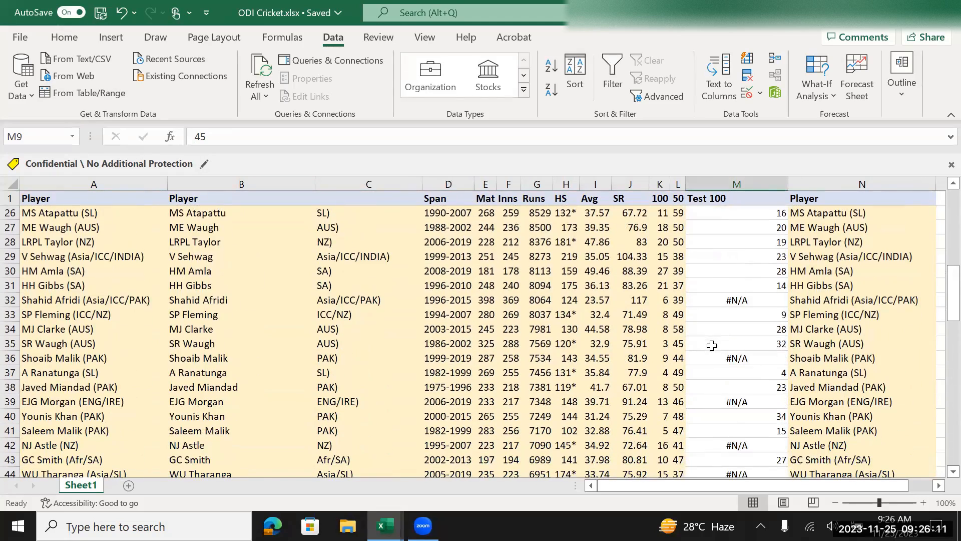
{"action": "scroll", "coordinate": [711, 345], "scroll_direction": "down", "scroll_amount": 2}
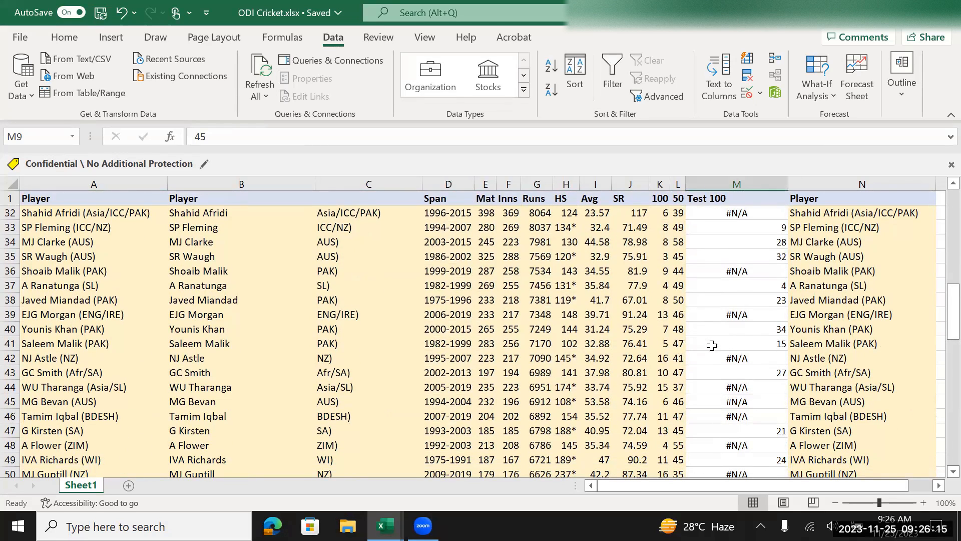
{"action": "scroll", "coordinate": [712, 345], "scroll_direction": "down", "scroll_amount": 1}
{"action": "scroll", "coordinate": [712, 345], "scroll_direction": "down", "scroll_amount": 1}
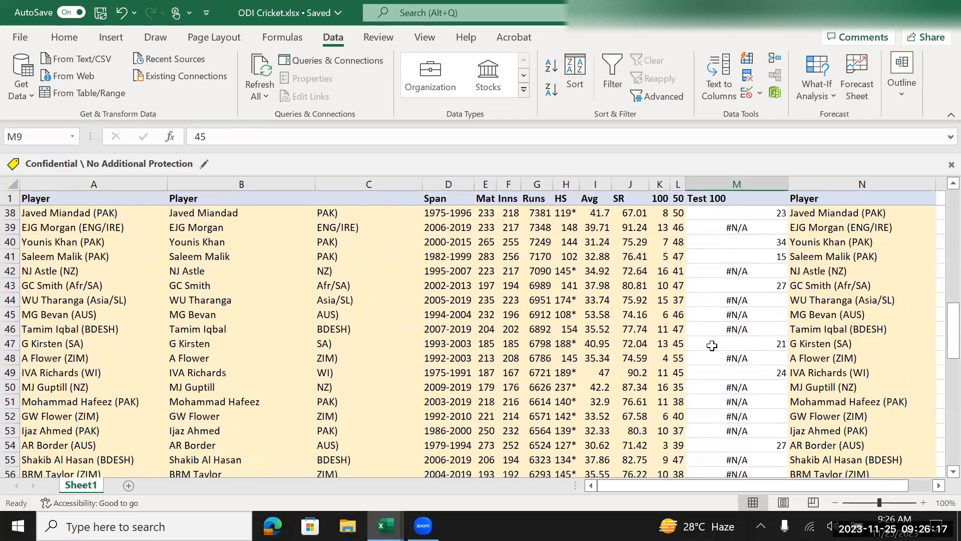
{"action": "scroll", "coordinate": [712, 345], "scroll_direction": "down", "scroll_amount": 2}
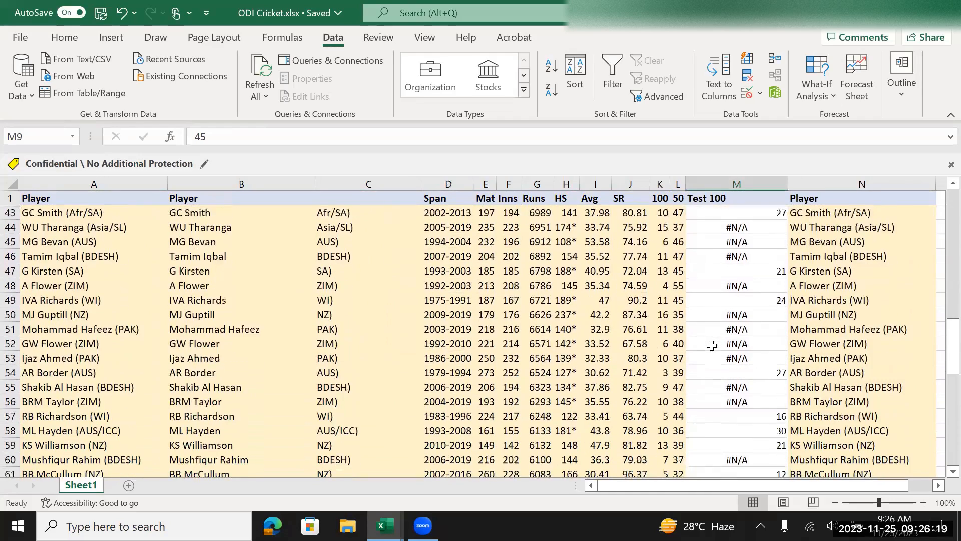
{"action": "scroll", "coordinate": [712, 346], "scroll_direction": "down", "scroll_amount": 1}
{"action": "scroll", "coordinate": [712, 345], "scroll_direction": "down", "scroll_amount": 1}
{"action": "scroll", "coordinate": [712, 345], "scroll_direction": "down", "scroll_amount": 1}
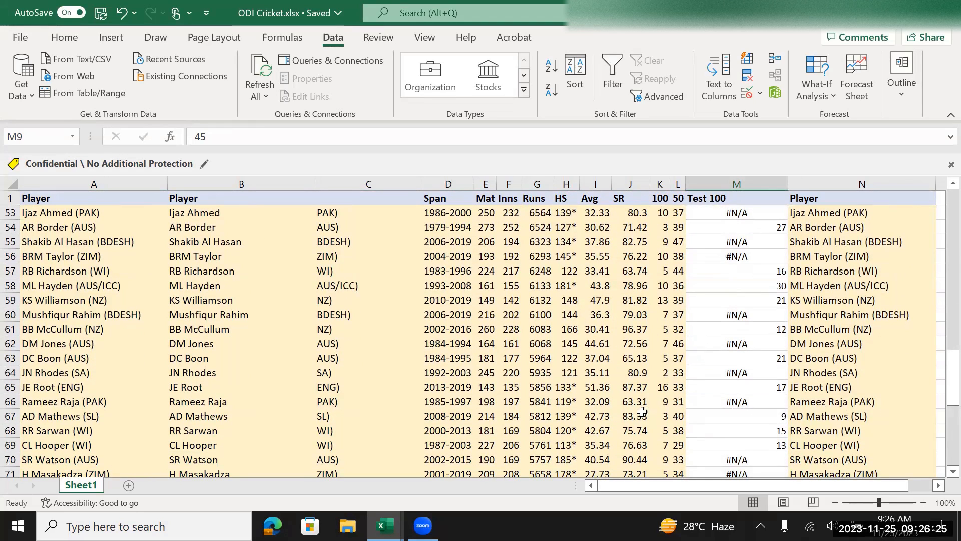
{"action": "left_click", "coordinate": [196, 457]}
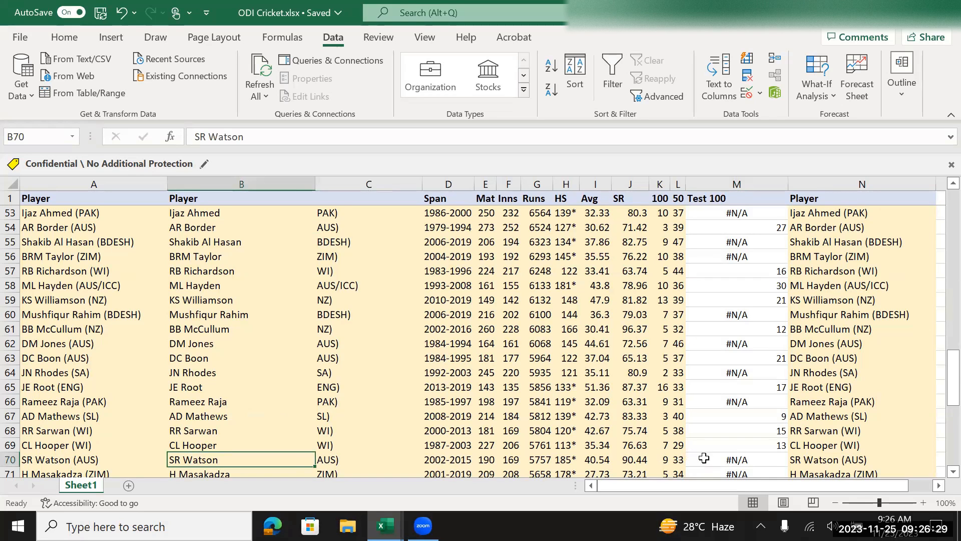
{"action": "left_click", "coordinate": [703, 458]}
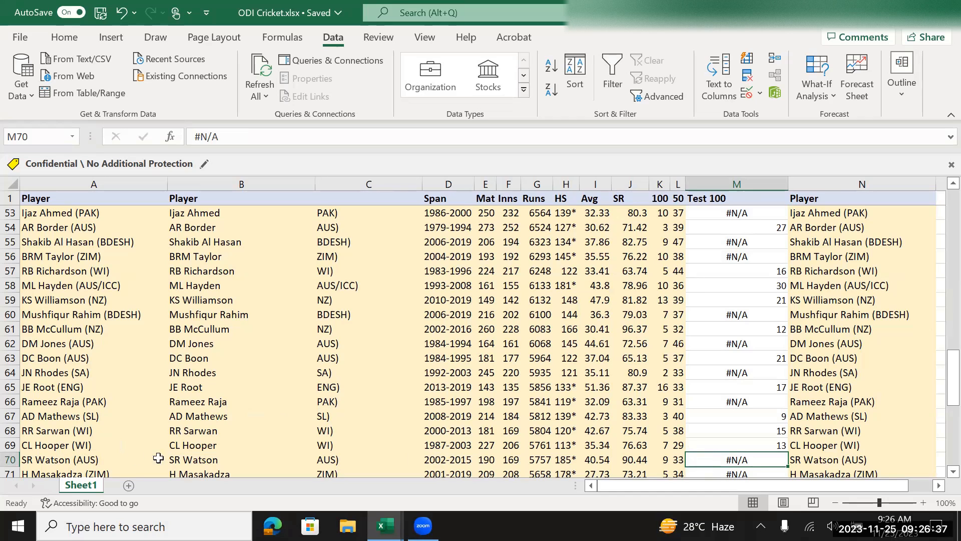
{"action": "left_click", "coordinate": [207, 458]}
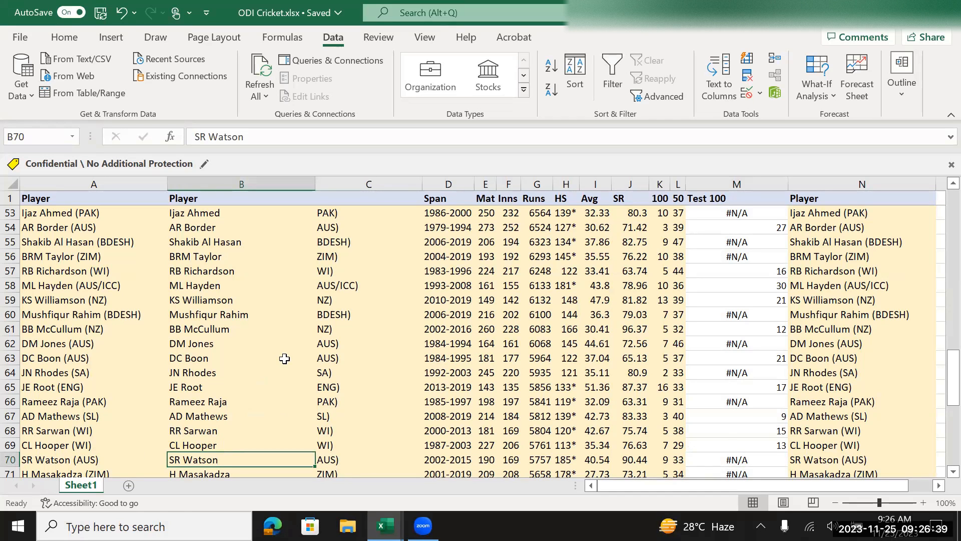
{"action": "key", "text": "ctrl+c"}
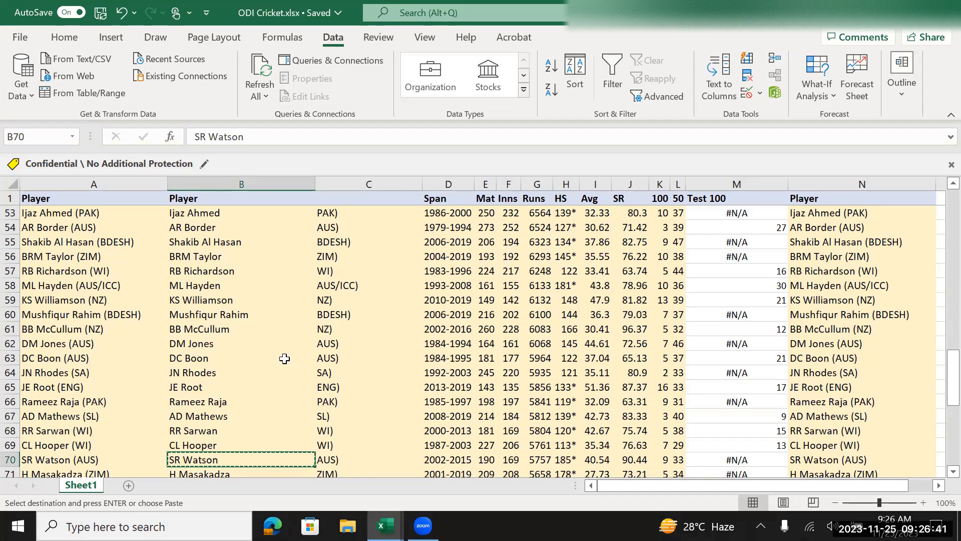
Step: Search Sheet2 of the Test Cricket workbook for SR Watson, then close the search
{"action": "key", "text": "alt+Tab"}
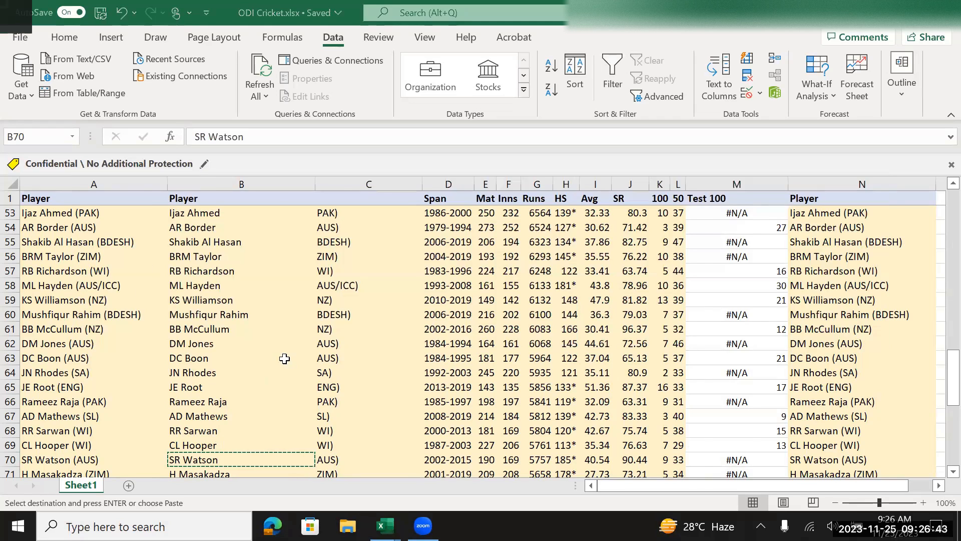
{"action": "key", "text": "alt+Tab"}
{"action": "key", "text": "alt+Tab"}
{"action": "key", "text": "alt+Tab"}
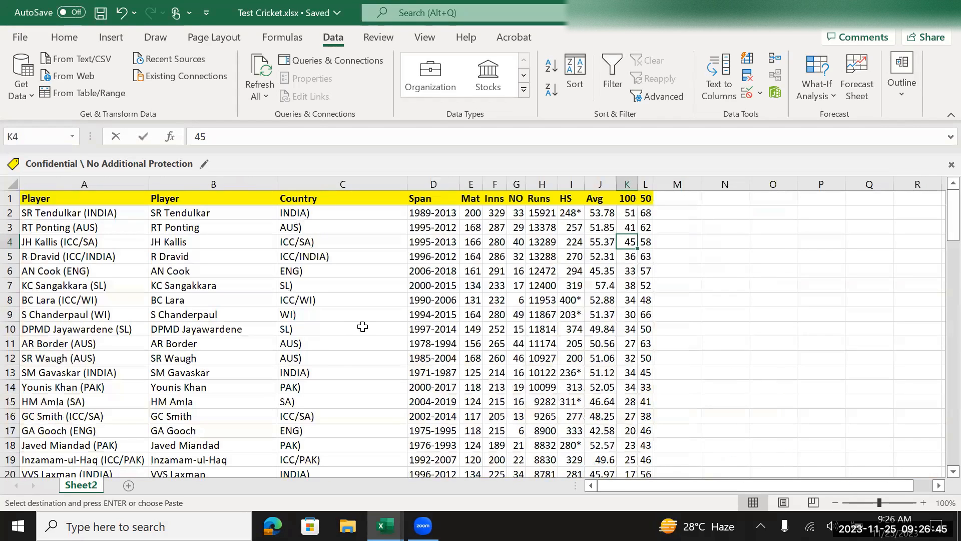
{"action": "key", "text": "ctrl+f"}
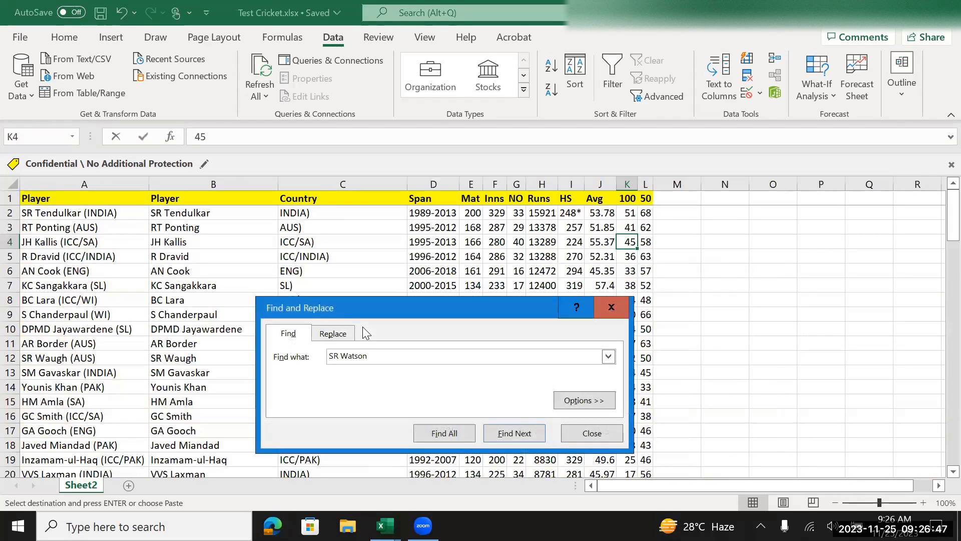
{"action": "key", "text": "Return"}
{"action": "key", "text": "Return"}
{"action": "key", "text": "Escape"}
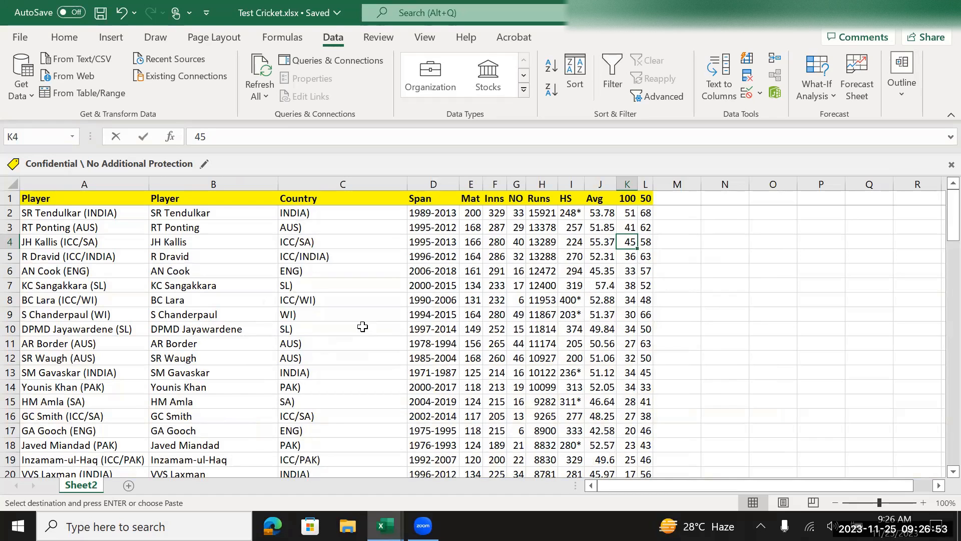
Step: Return to the ODI Cricket workbook and trace A Jadeja's row 79 from his name across to the Test 100 column
{"action": "key", "text": "alt+Tab"}
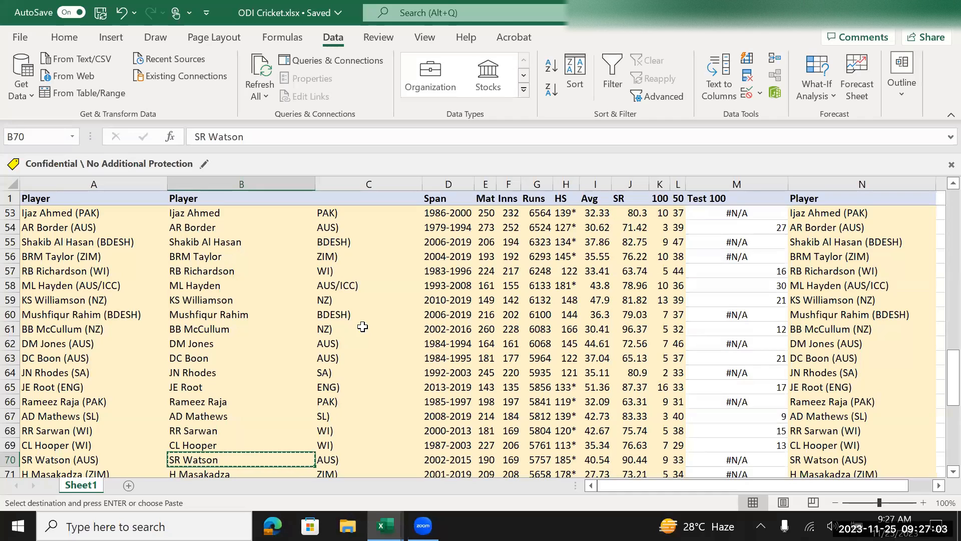
{"action": "scroll", "coordinate": [390, 318], "scroll_direction": "down", "scroll_amount": 3}
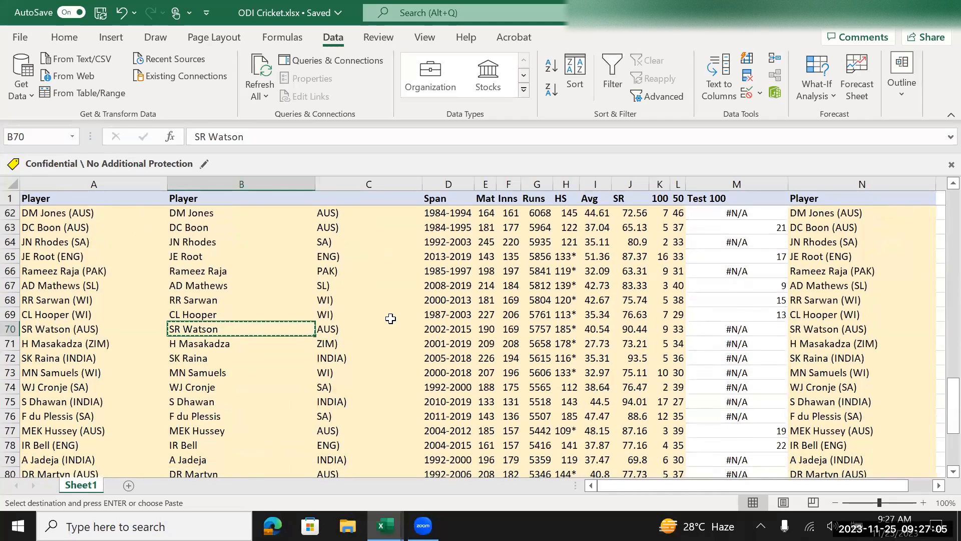
{"action": "scroll", "coordinate": [391, 319], "scroll_direction": "down", "scroll_amount": 1}
{"action": "left_click", "coordinate": [214, 419]}
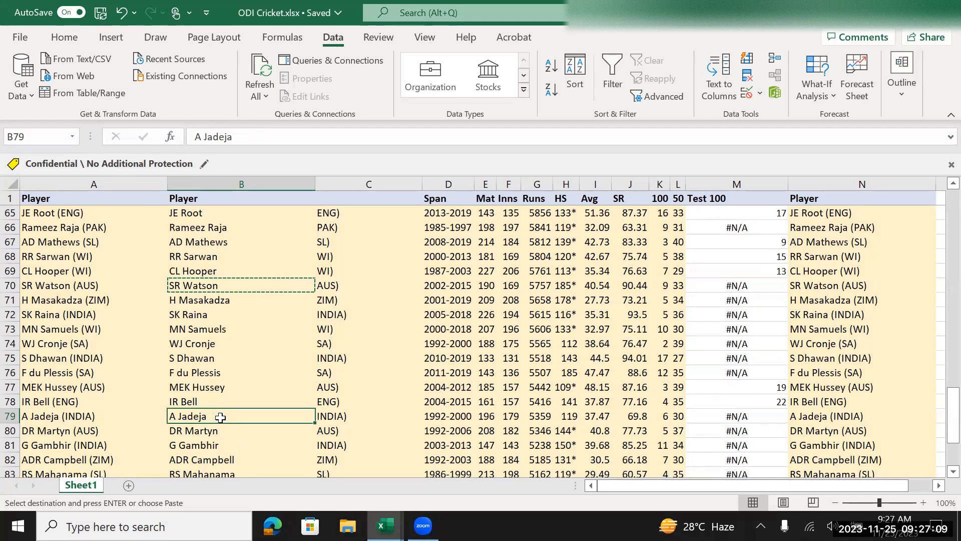
{"action": "key", "text": "Right"}
{"action": "key", "text": "Right"}
{"action": "key", "text": "Right"}
{"action": "key", "text": "Right"}
{"action": "key", "text": "Right"}
{"action": "key", "text": "Right"}
{"action": "key", "text": "Right"}
{"action": "key", "text": "Right"}
{"action": "key", "text": "Right"}
{"action": "key", "text": "Right"}
{"action": "key", "text": "Right"}
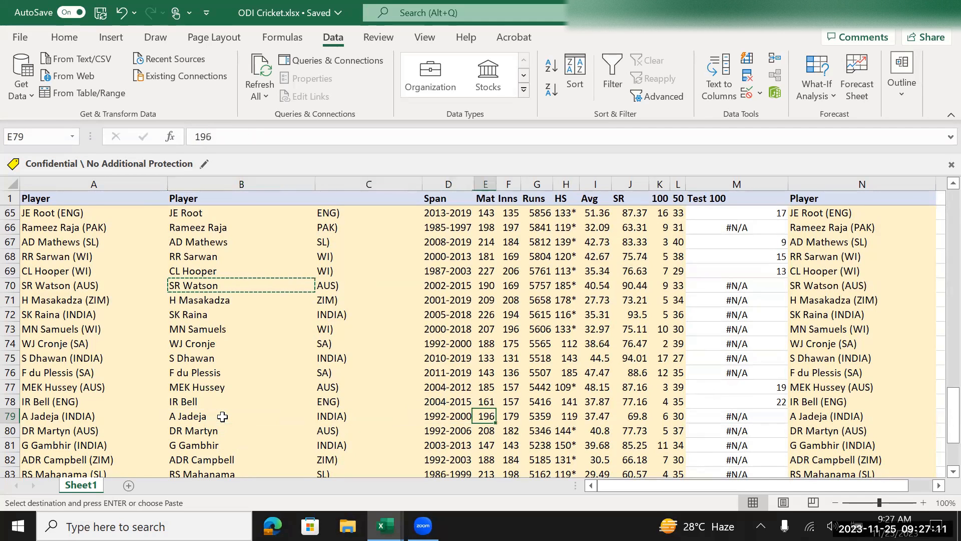
{"action": "key", "text": "Right"}
{"action": "key", "text": "Left"}
{"action": "key", "text": "Up"}
{"action": "key", "text": "Left"}
{"action": "key", "text": "Left"}
{"action": "key", "text": "Left"}
{"action": "key", "text": "Left"}
{"action": "key", "text": "Left"}
{"action": "key", "text": "Left"}
{"action": "key", "text": "Left"}
{"action": "key", "text": "Left"}
{"action": "key", "text": "Left"}
{"action": "key", "text": "Left"}
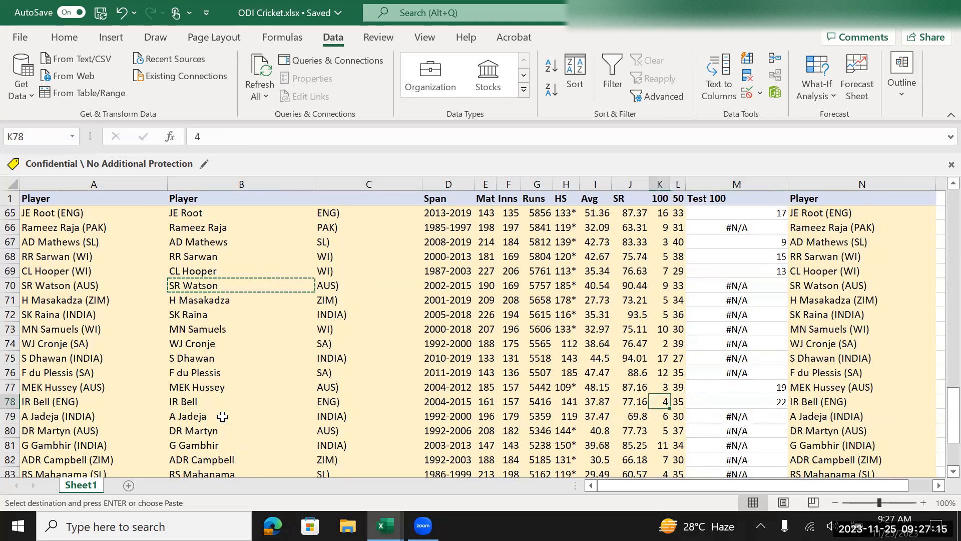
{"action": "key", "text": "Left"}
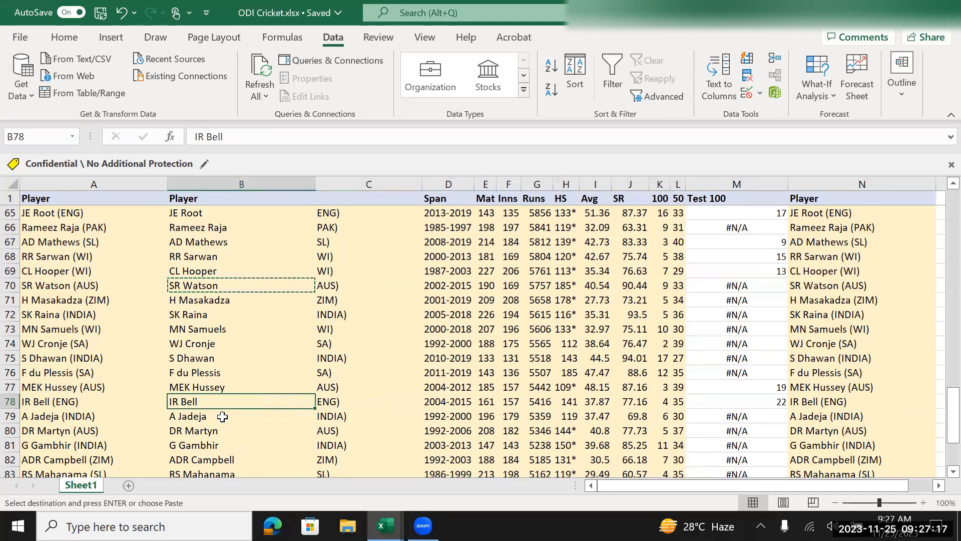
{"action": "key", "text": "Left"}
{"action": "key", "text": "Right"}
{"action": "key", "text": "Right"}
{"action": "key", "text": "Right"}
{"action": "key", "text": "Right"}
{"action": "key", "text": "Right"}
{"action": "key", "text": "Right"}
{"action": "key", "text": "Right"}
{"action": "key", "text": "Right"}
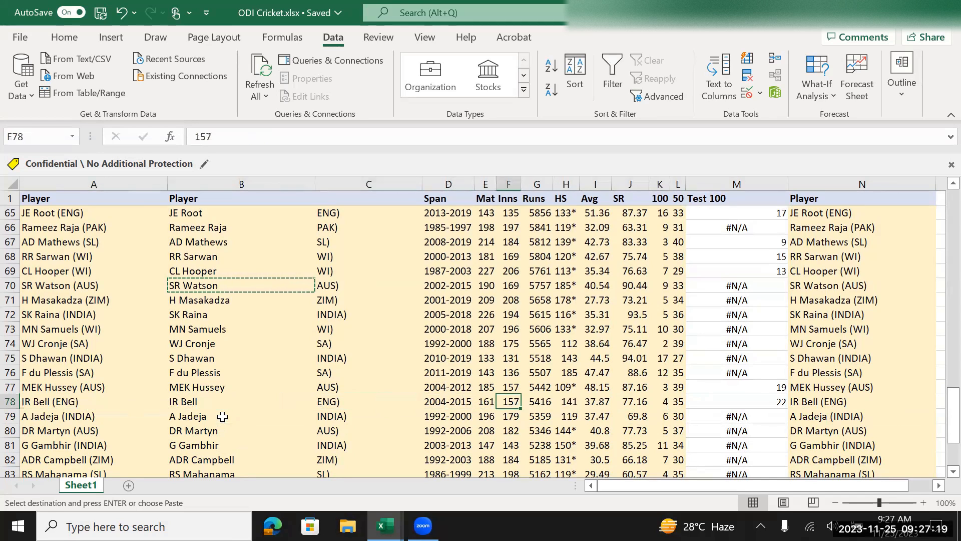
{"action": "key", "text": "Right"}
{"action": "key", "text": "Right"}
{"action": "key", "text": "Right"}
{"action": "key", "text": "Right"}
{"action": "key", "text": "Right"}
{"action": "key", "text": "Left"}
{"action": "key", "text": "Left"}
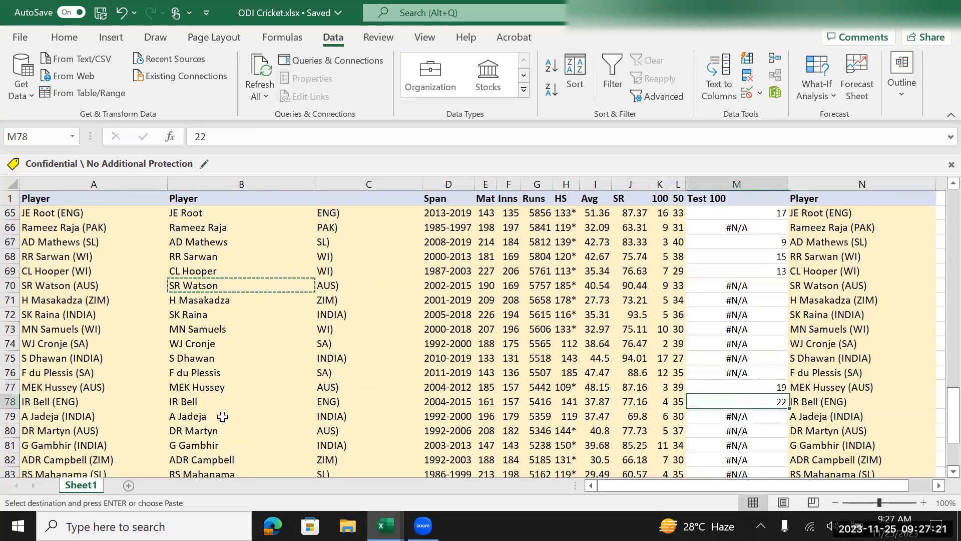
{"action": "key", "text": "Left"}
{"action": "key", "text": "Left"}
{"action": "key", "text": "Left"}
{"action": "key", "text": "Left"}
{"action": "key", "text": "Left"}
{"action": "key", "text": "Left"}
{"action": "key", "text": "Left"}
{"action": "key", "text": "Left"}
{"action": "key", "text": "Left"}
{"action": "key", "text": "Left"}
{"action": "key", "text": "Left"}
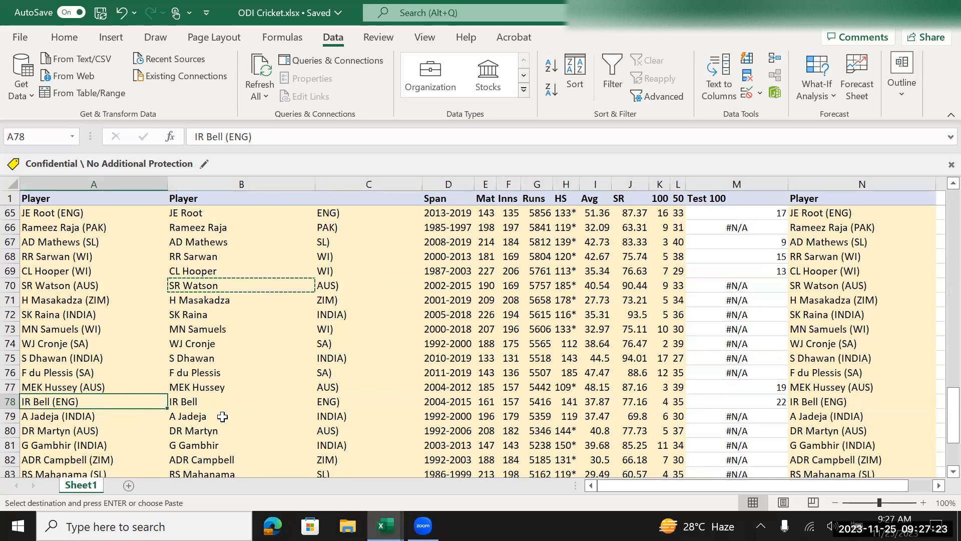
Step: Copy IR Bell's name from B78 and find it in Sheet2 of the Test Cricket workbook
{"action": "key", "text": "Right"}
{"action": "key", "text": "ctrl+c"}
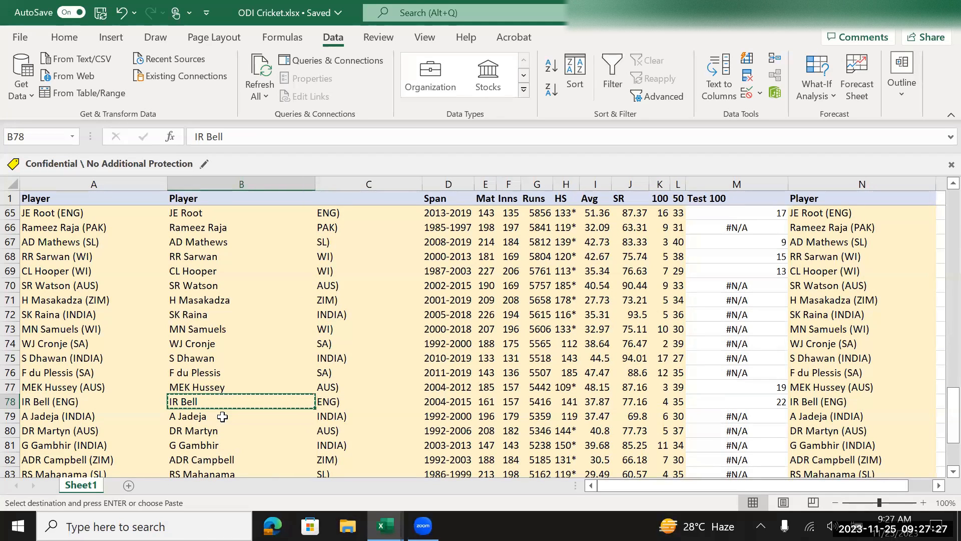
{"action": "key", "text": "alt+Tab"}
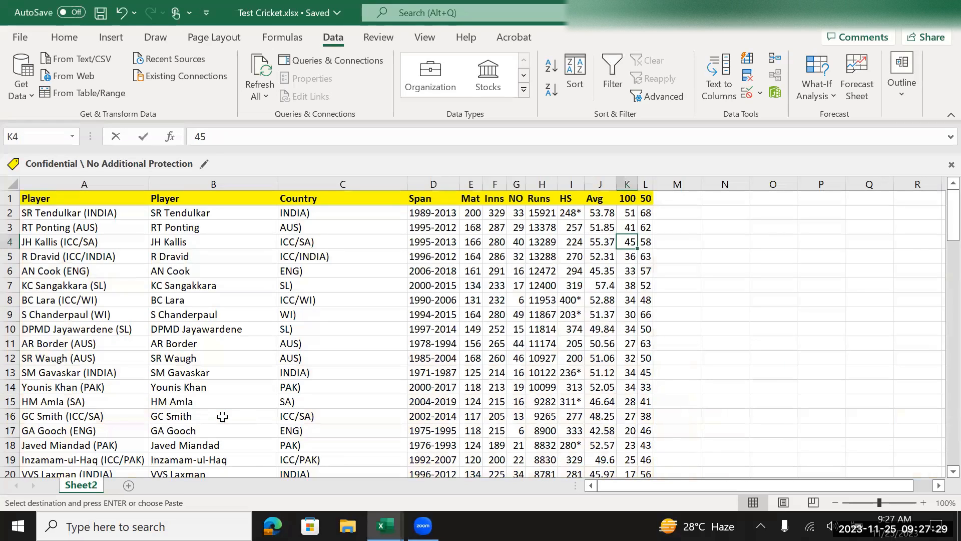
{"action": "key", "text": "ctrl+f"}
{"action": "key", "text": "ctrl+v"}
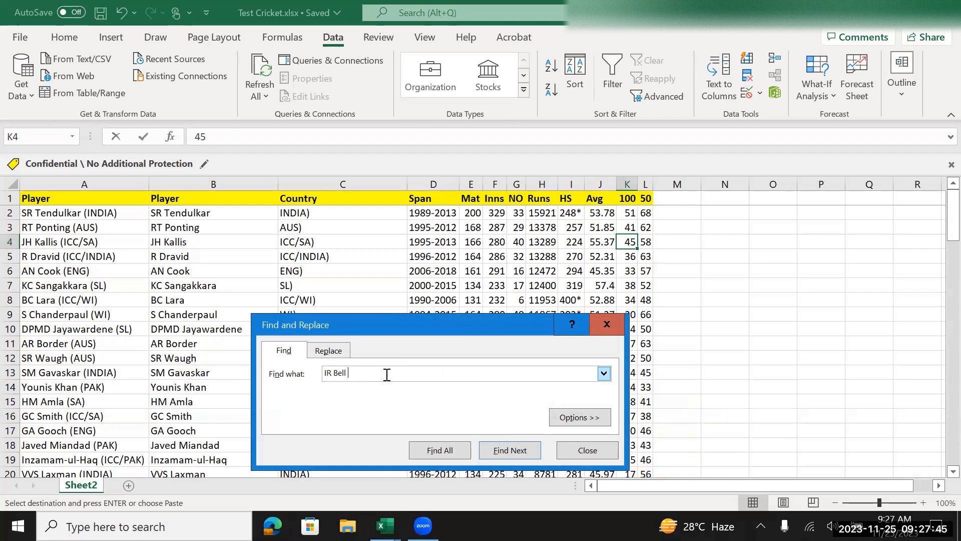
{"action": "key", "text": "Return"}
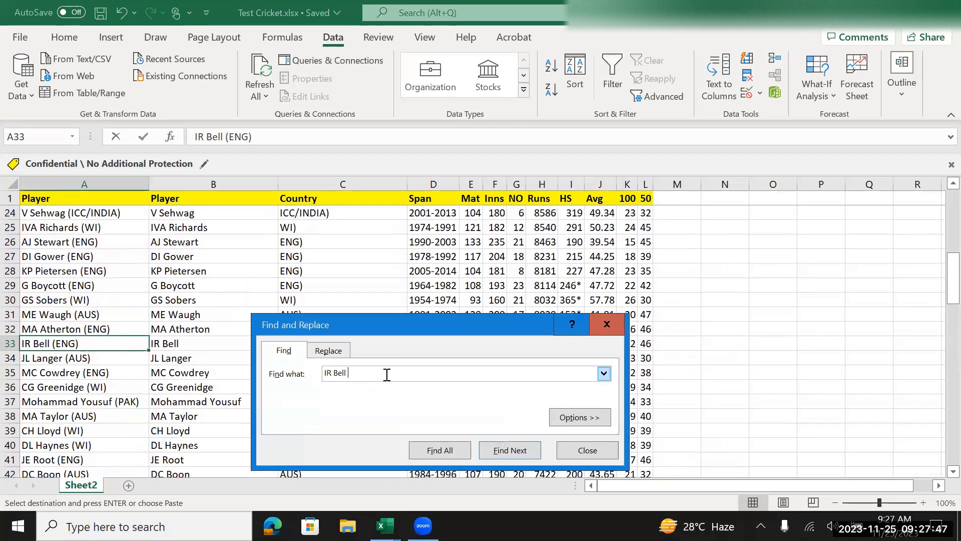
{"action": "key", "text": "Escape"}
Step: Check IR Bell's 100 value in K33 against his ODI sheet result and trace it back to his name in A33
{"action": "key", "text": "Right"}
{"action": "key", "text": "Right"}
{"action": "key", "text": "Right"}
{"action": "key", "text": "Right"}
{"action": "key", "text": "Right"}
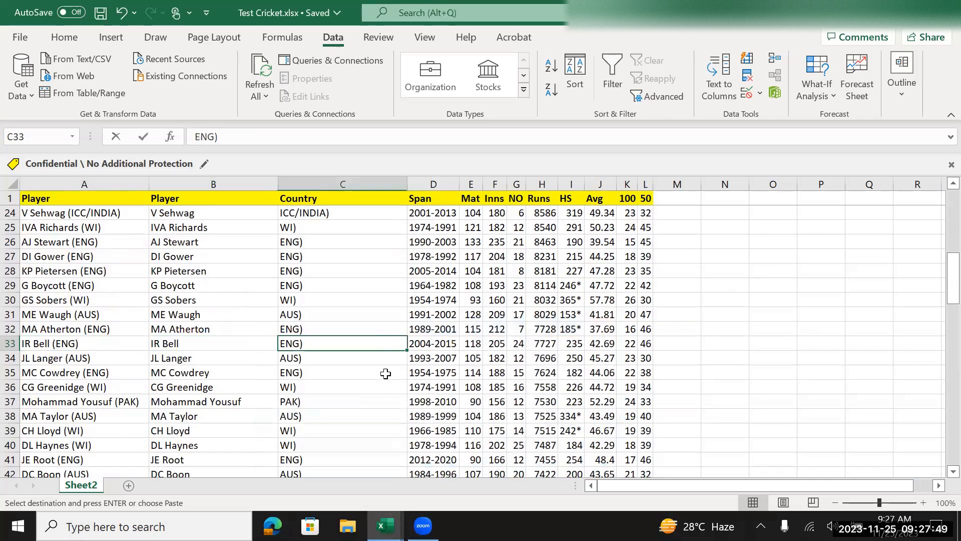
{"action": "key", "text": "Right"}
{"action": "key", "text": "Right"}
{"action": "key", "text": "Right"}
{"action": "key", "text": "Right"}
{"action": "key", "text": "Right"}
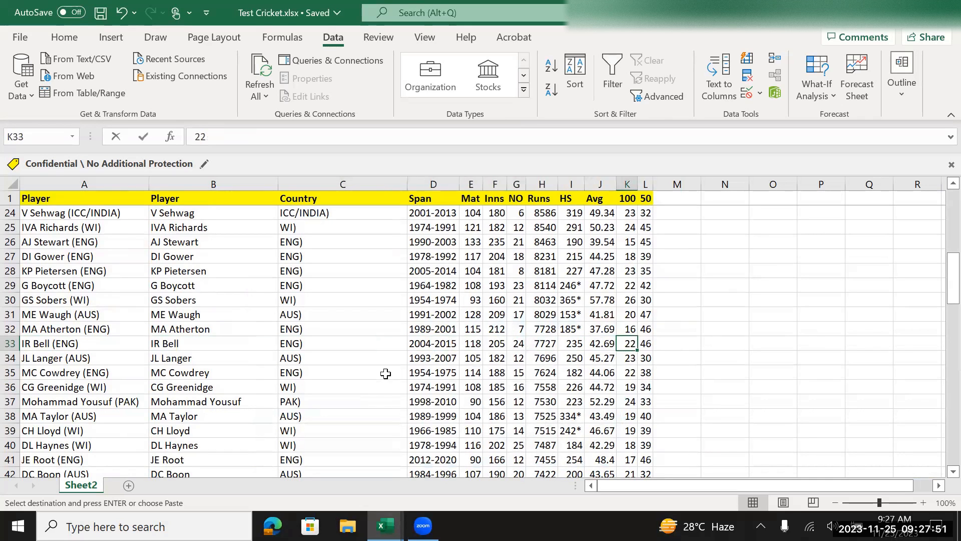
{"action": "key", "text": "Left"}
{"action": "key", "text": "Left"}
{"action": "key", "text": "Left"}
{"action": "key", "text": "Left"}
{"action": "key", "text": "Left"}
{"action": "key", "text": "Left"}
{"action": "key", "text": "Left"}
{"action": "key", "text": "Left"}
{"action": "key", "text": "Left"}
{"action": "key", "text": "Left"}
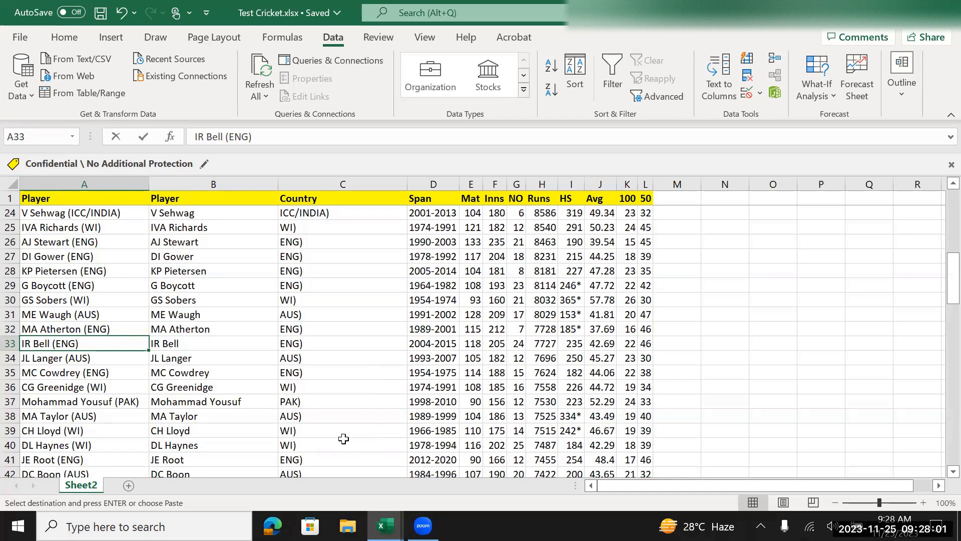
Step: In the ODI Cricket workbook, check the end of JE Root's name in B65 for a trailing space and insert a blank column C
{"action": "key", "text": "alt+Tab"}
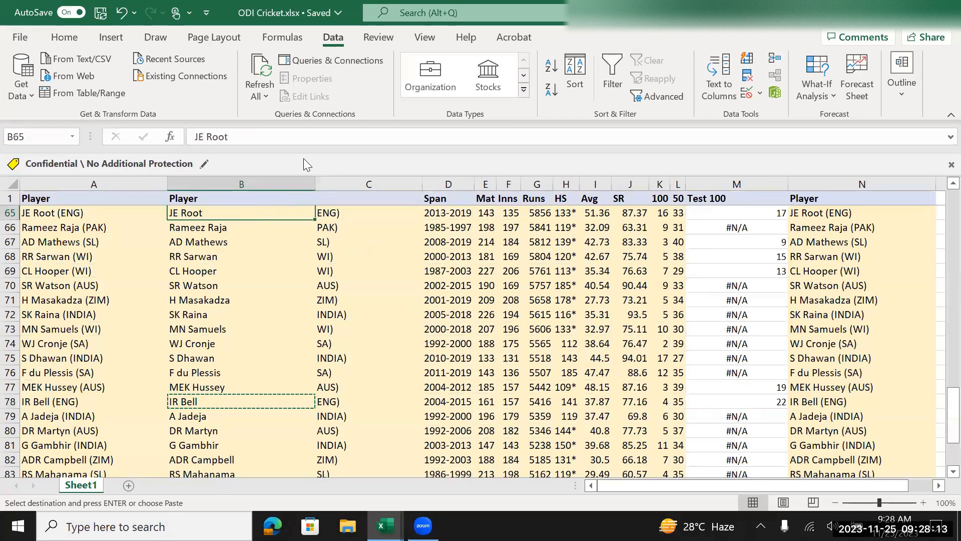
{"action": "left_click", "coordinate": [295, 137]}
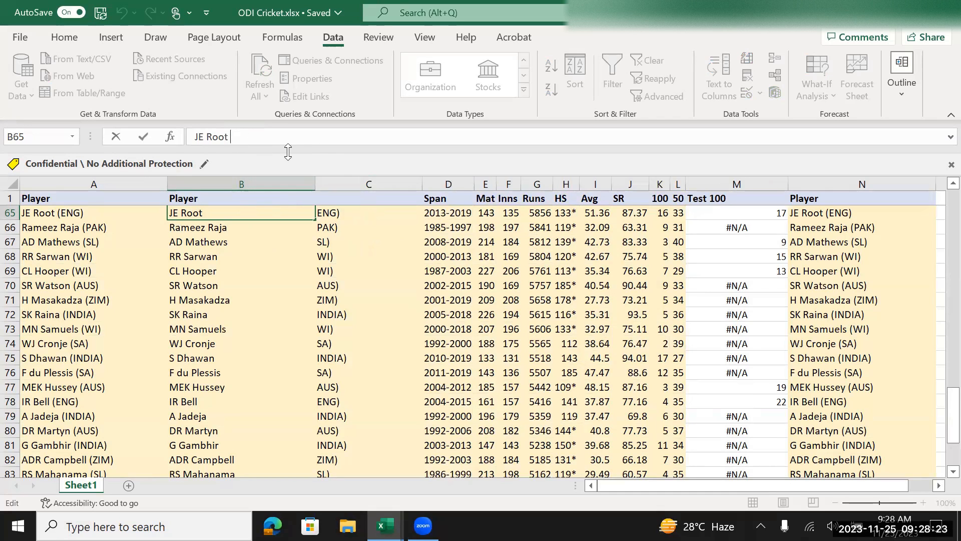
{"action": "right_click", "coordinate": [357, 183]}
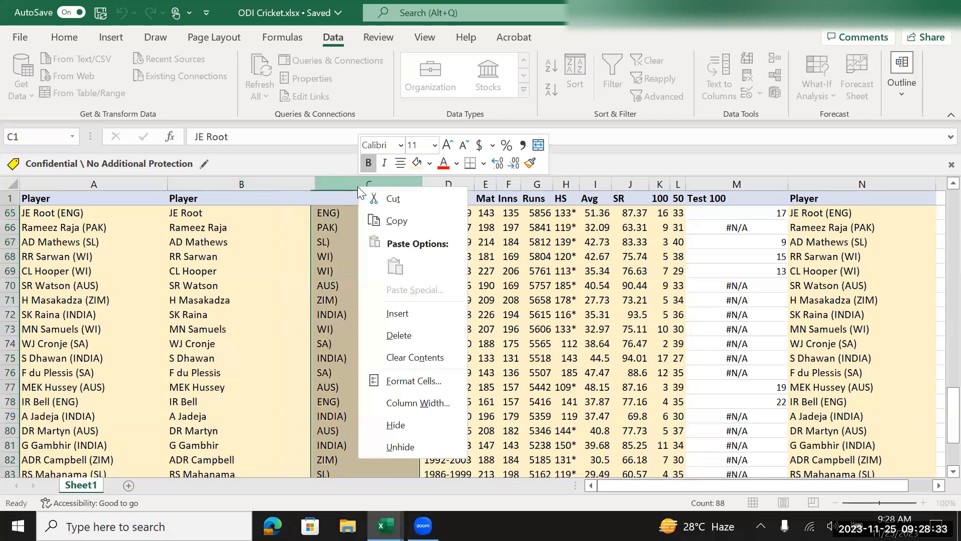
{"action": "left_click", "coordinate": [334, 185]}
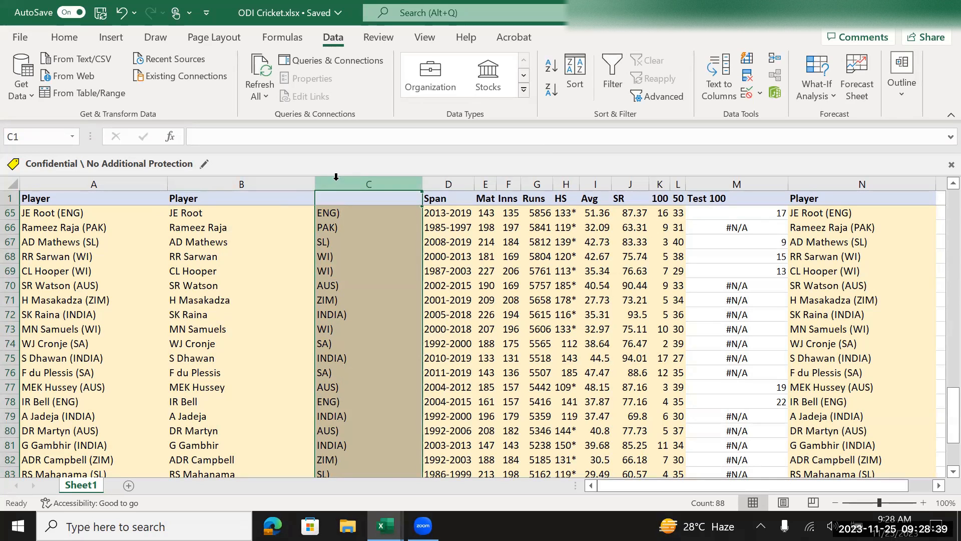
{"action": "key", "text": "ctrl+shift+plus"}
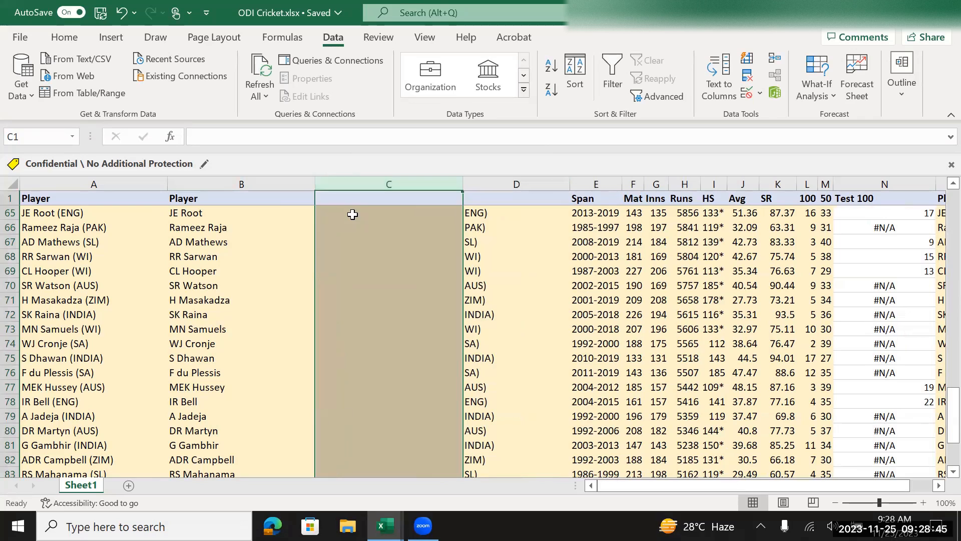
Step: Enter the header Final Name in C1 of the new column
{"action": "left_click", "coordinate": [353, 214]}
{"action": "left_click", "coordinate": [355, 199]}
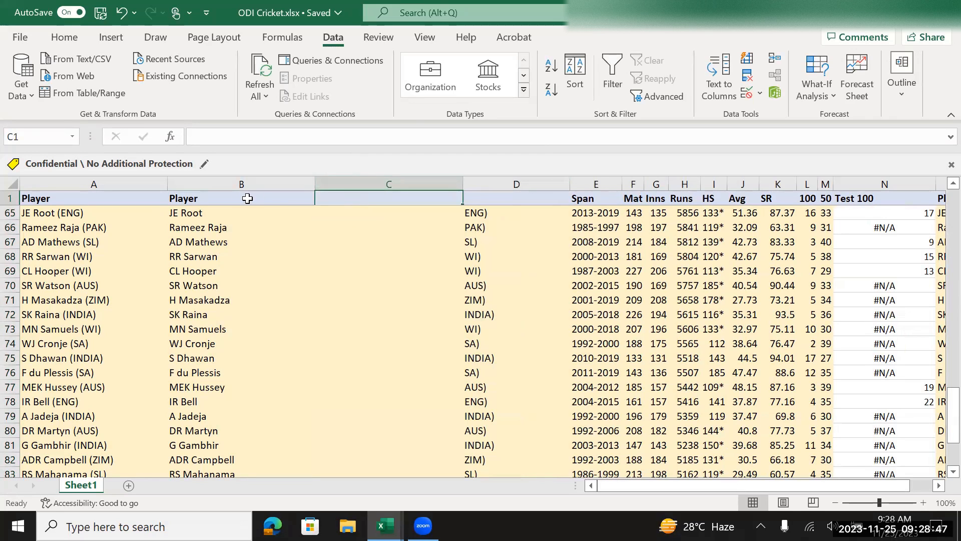
{"action": "type", "text": "F"}
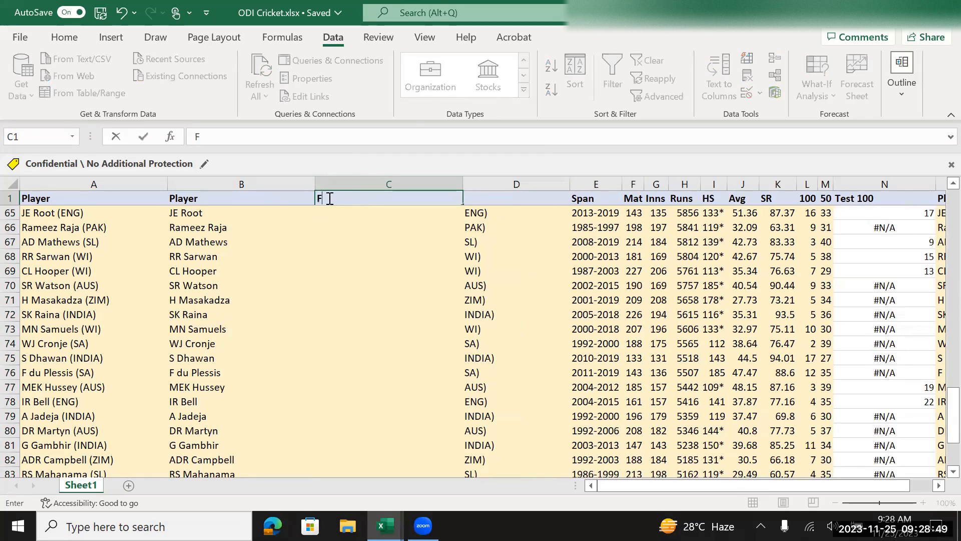
{"action": "type", "text": "inal Name"}
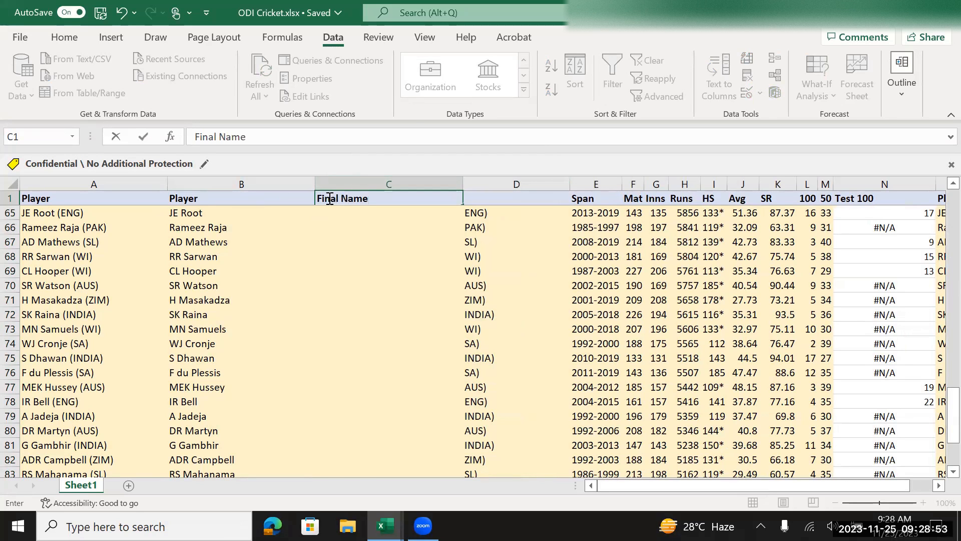
{"action": "scroll", "coordinate": [328, 199], "scroll_direction": "up", "scroll_amount": 20}
{"action": "key", "text": "Return"}
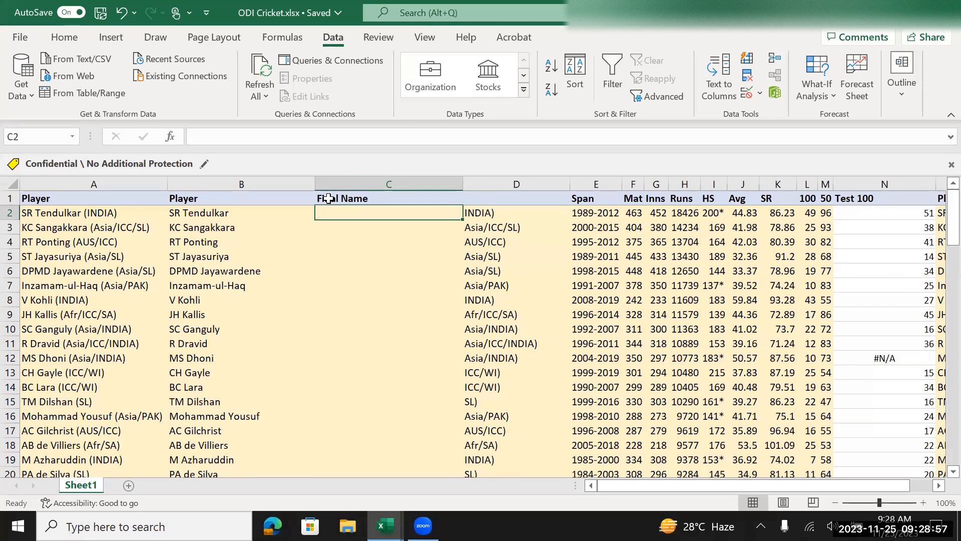
Step: Inspect the end of SR Tendulkar's name in B2 for a trailing space and select C2
{"action": "left_click", "coordinate": [224, 212]}
{"action": "left_click", "coordinate": [279, 136]}
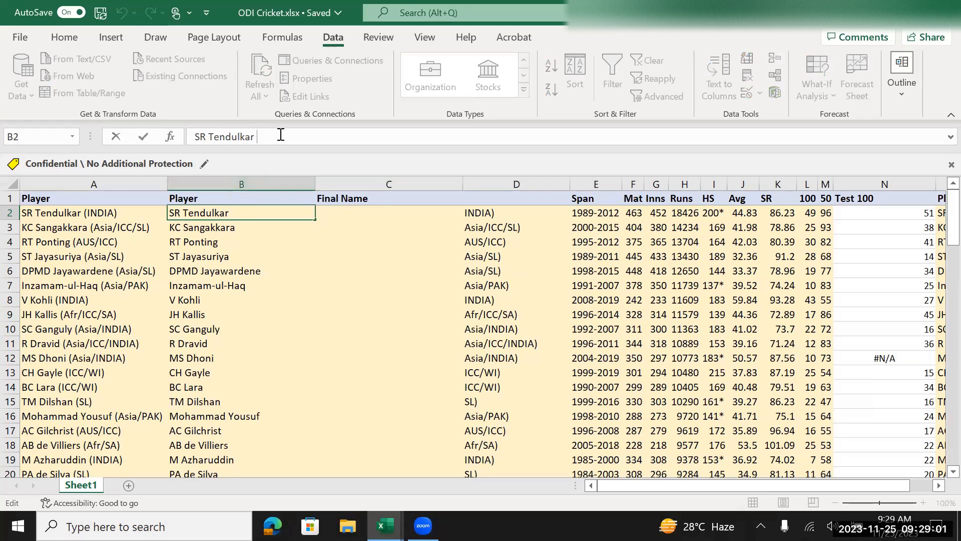
{"action": "left_click", "coordinate": [375, 215]}
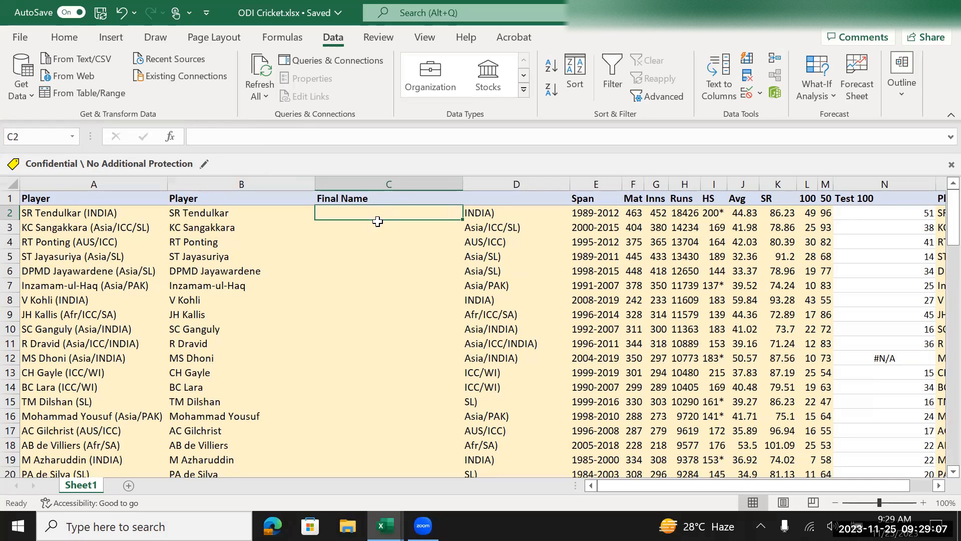
Step: Enter the formula =TRIM(B2) in C2 to strip the extra spaces from SR Tendulkar's name
{"action": "type", "text": "="}
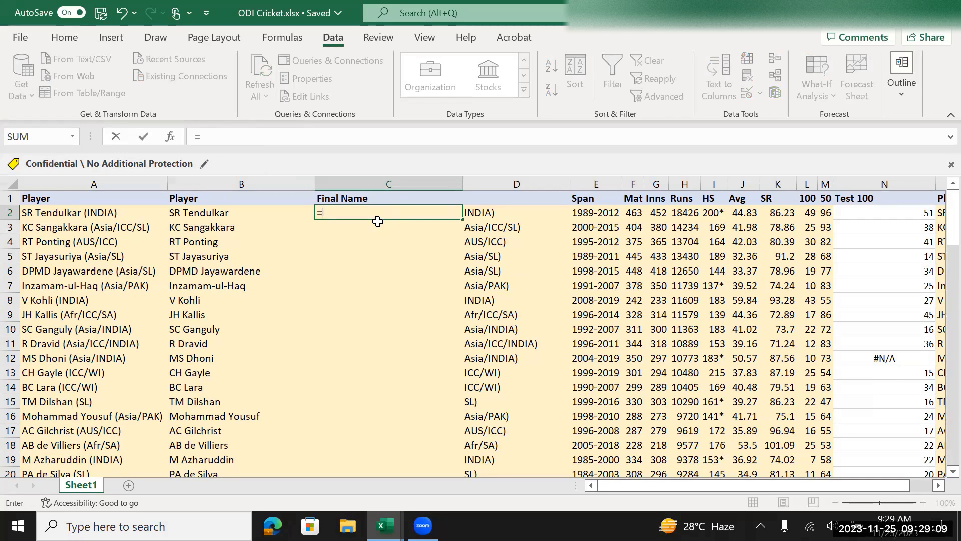
{"action": "type", "text": "Trim"}
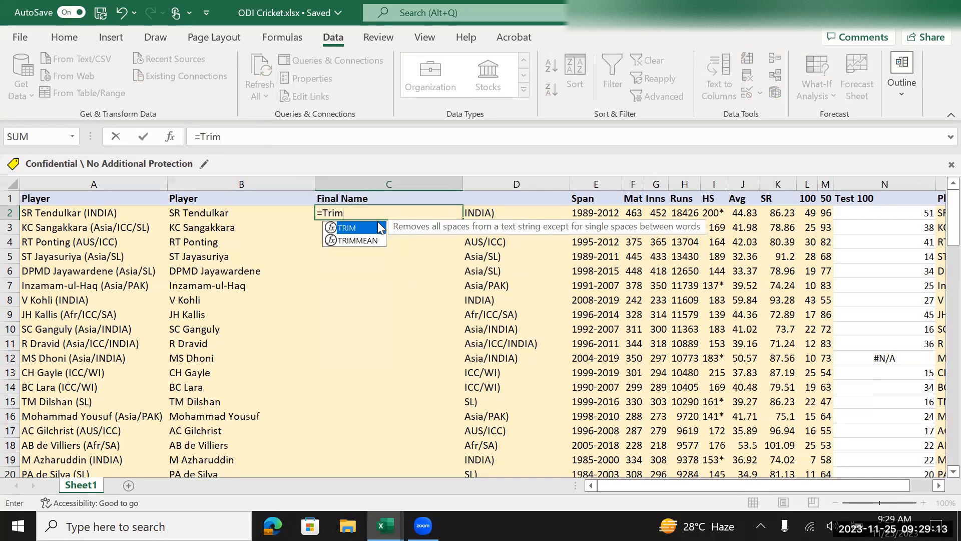
{"action": "type", "text": "("}
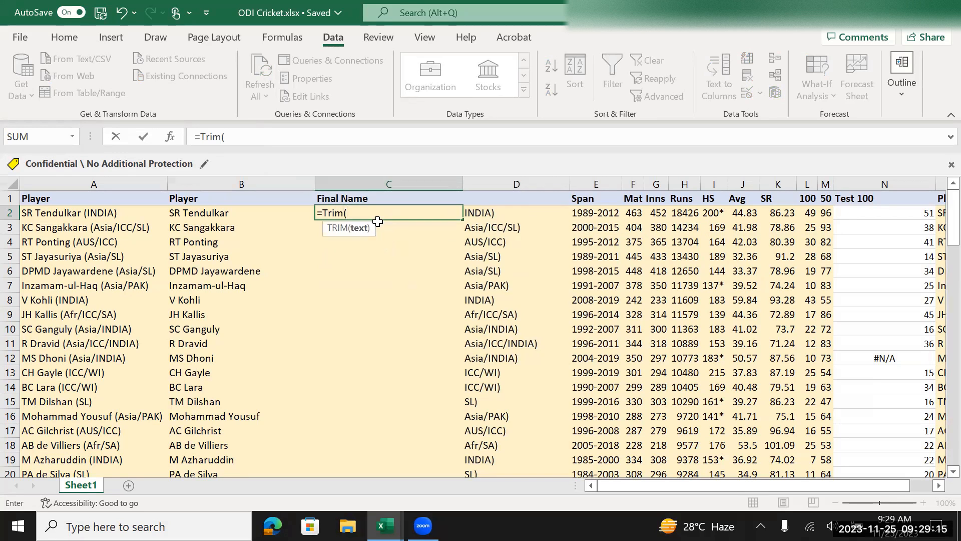
{"action": "left_click", "coordinate": [226, 213]}
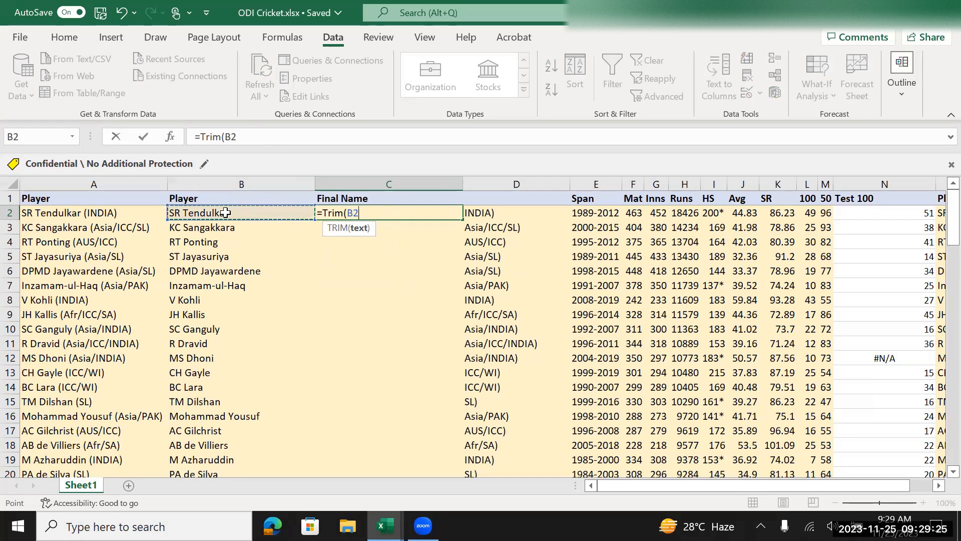
{"action": "type", "text": ")"}
{"action": "key", "text": "ctrl+Return"}
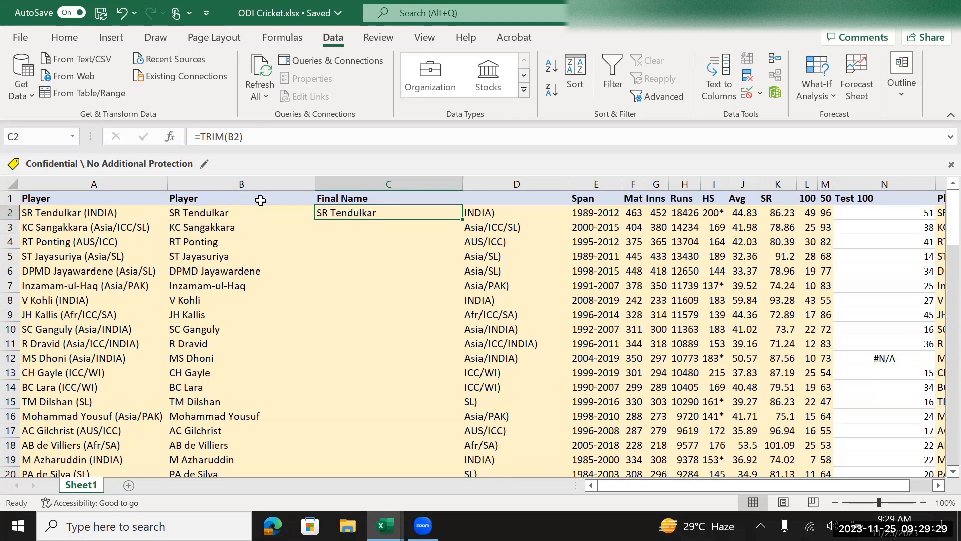
{"action": "double_click", "coordinate": [373, 212]}
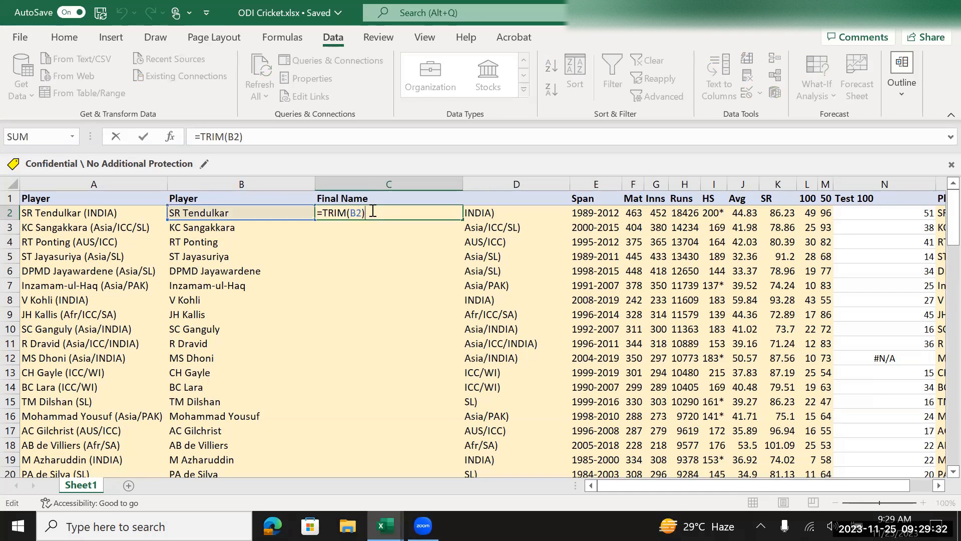
{"action": "left_click", "coordinate": [494, 214]}
{"action": "left_click", "coordinate": [373, 214]}
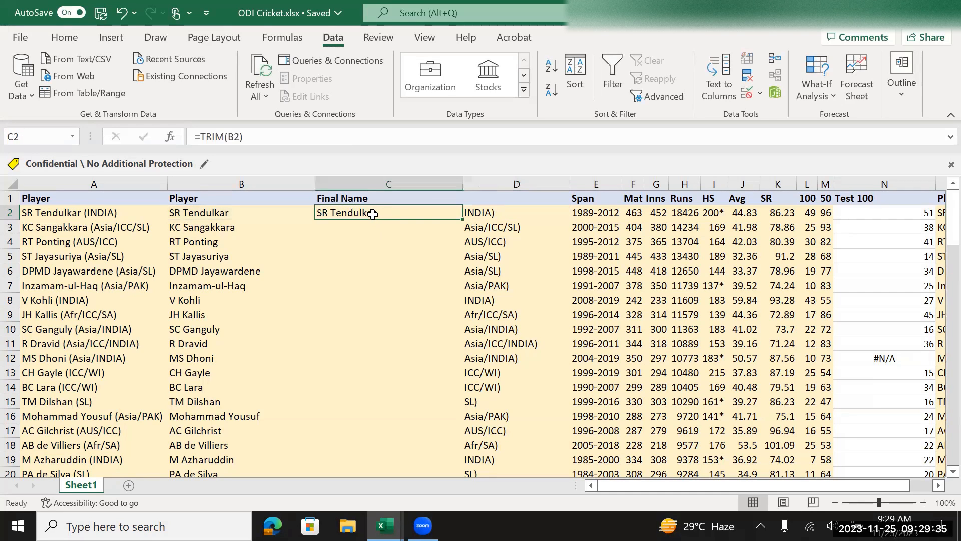
{"action": "left_click_drag", "start_coordinate": [252, 137], "coordinate": [189, 136]}
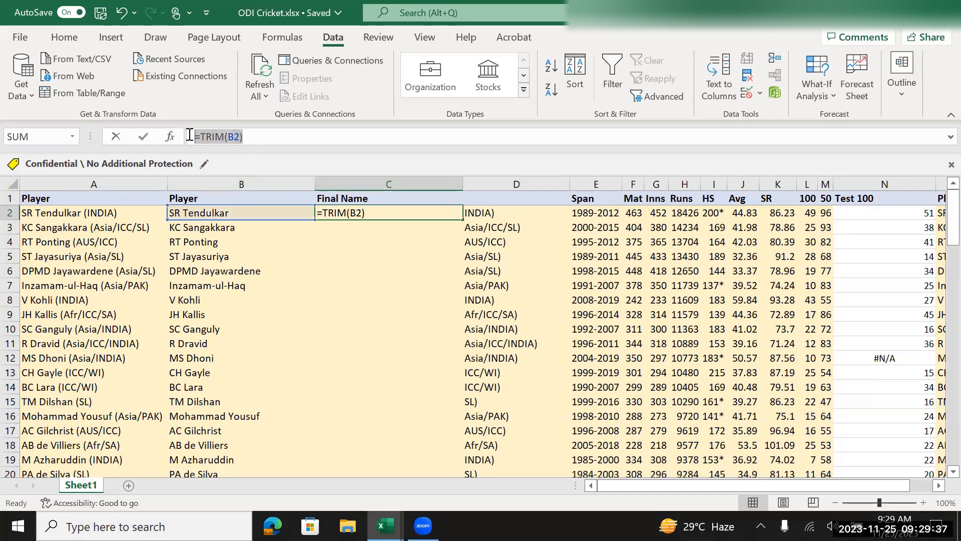
{"action": "type", "text": "="}
{"action": "left_click", "coordinate": [188, 212]}
{"action": "left_click", "coordinate": [495, 228]}
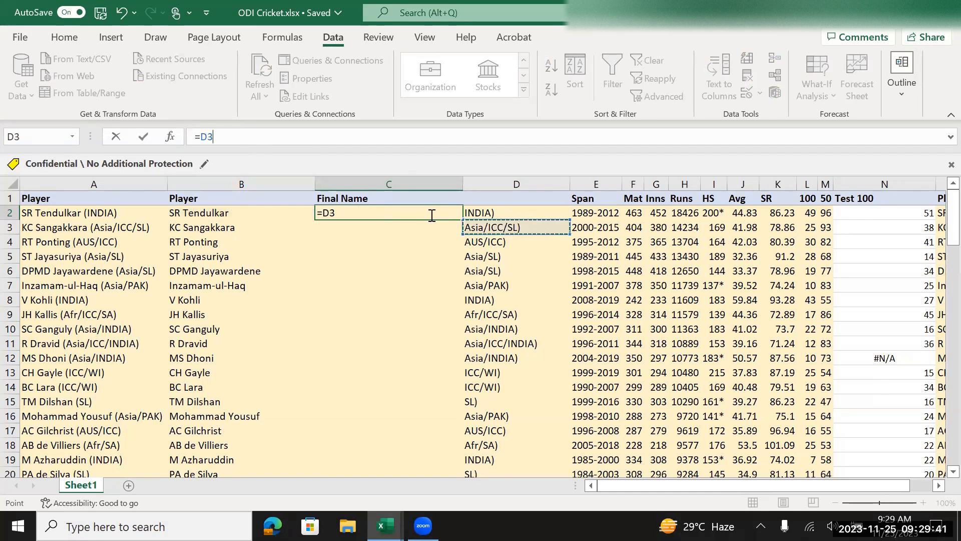
{"action": "key", "text": "Escape"}
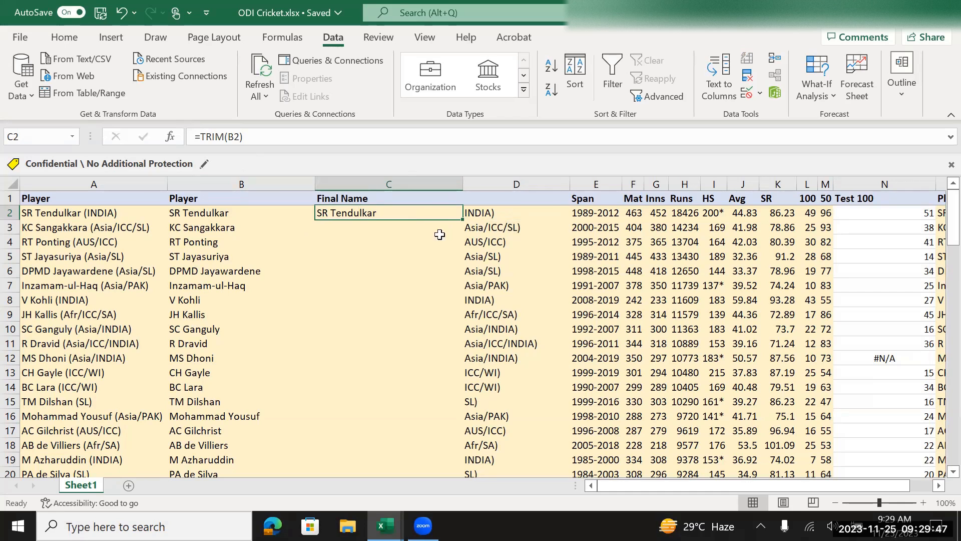
Step: Fill the TRIM formula from C2 down the Final Name column and replace the whole column's formulas with their values
{"action": "double_click", "coordinate": [463, 220]}
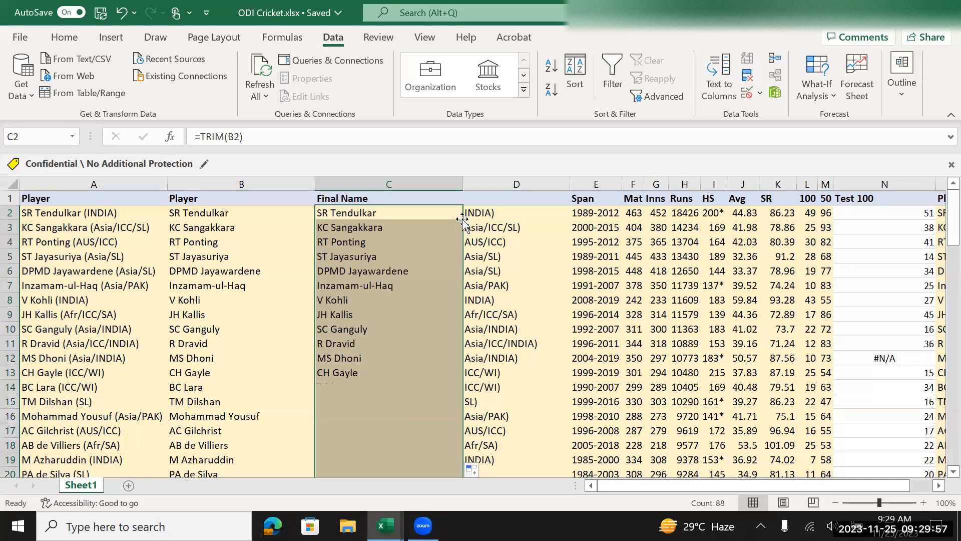
{"action": "left_click", "coordinate": [387, 181]}
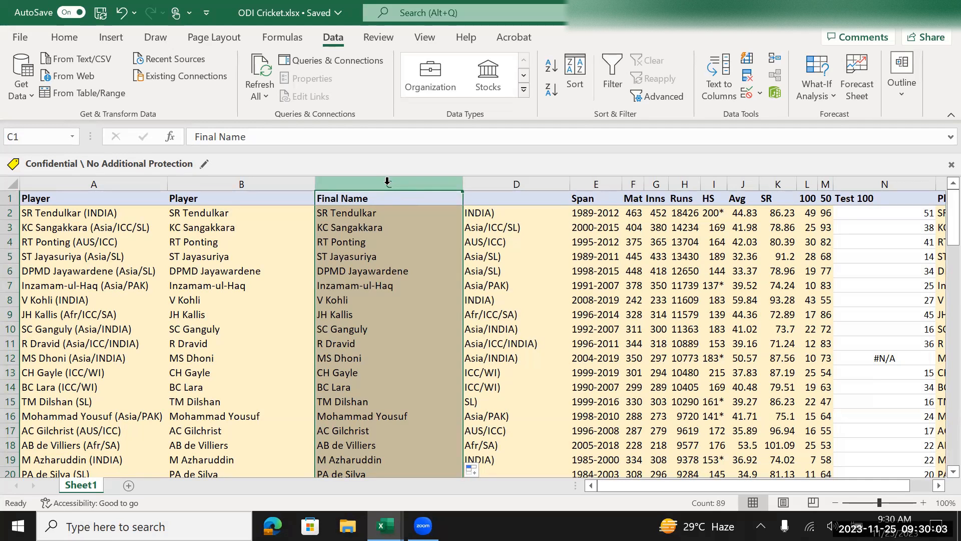
{"action": "key", "text": "ctrl+c"}
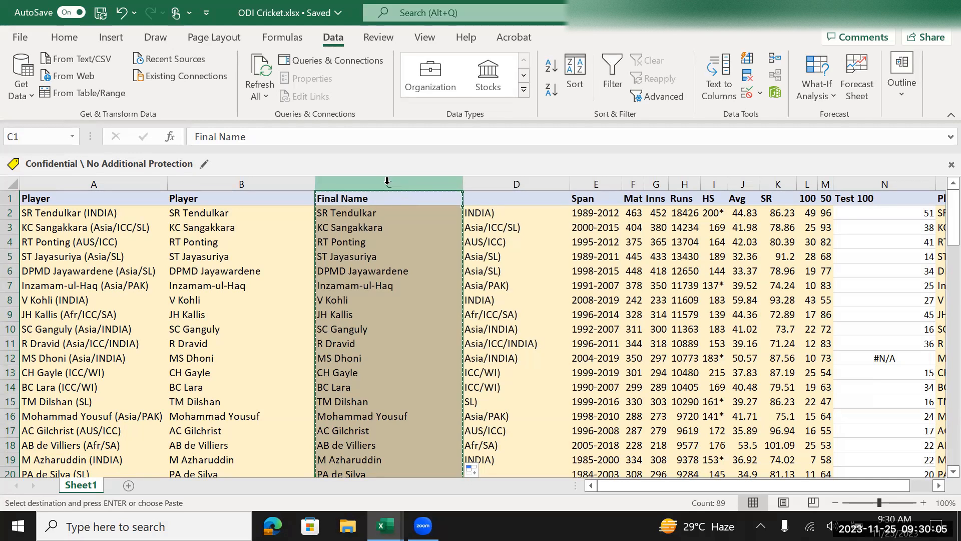
{"action": "right_click", "coordinate": [388, 185]}
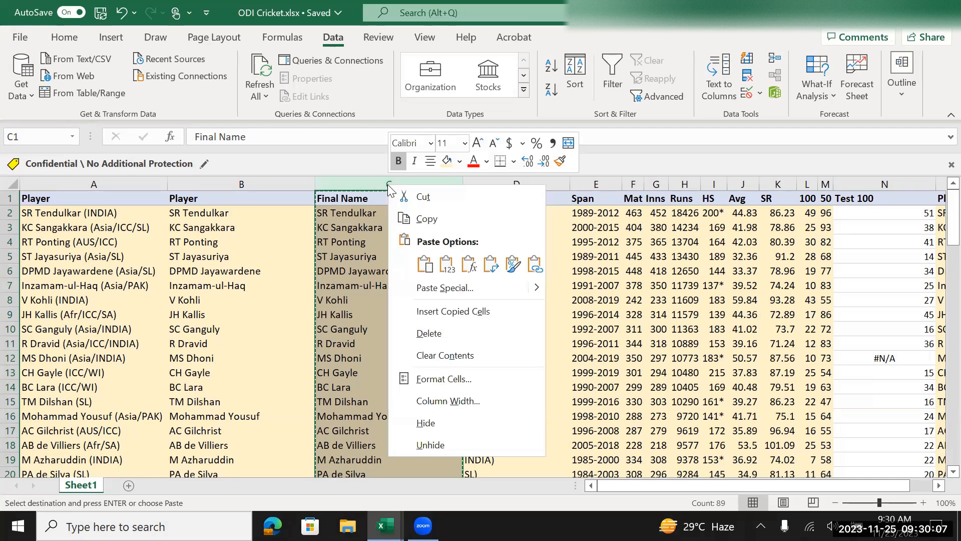
{"action": "left_click", "coordinate": [436, 289]}
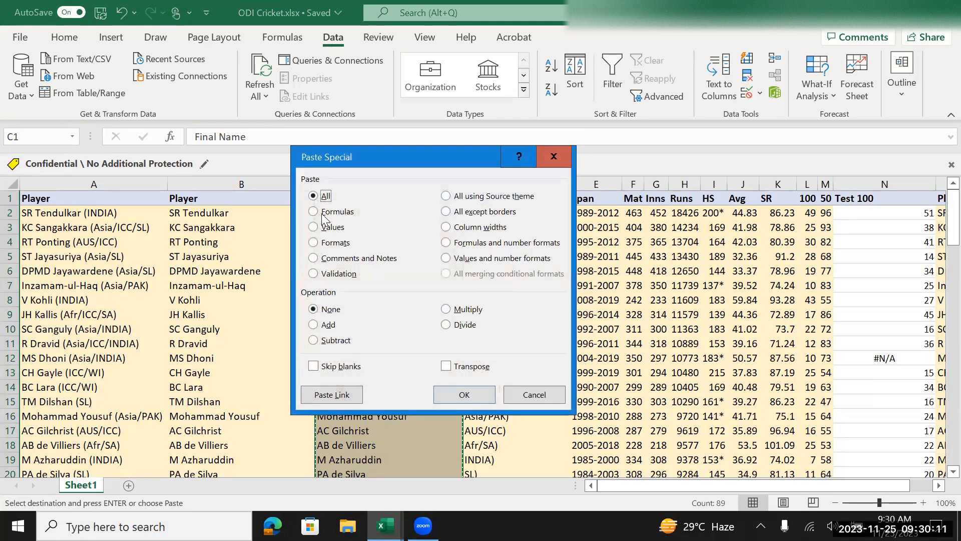
{"action": "key", "text": "v"}
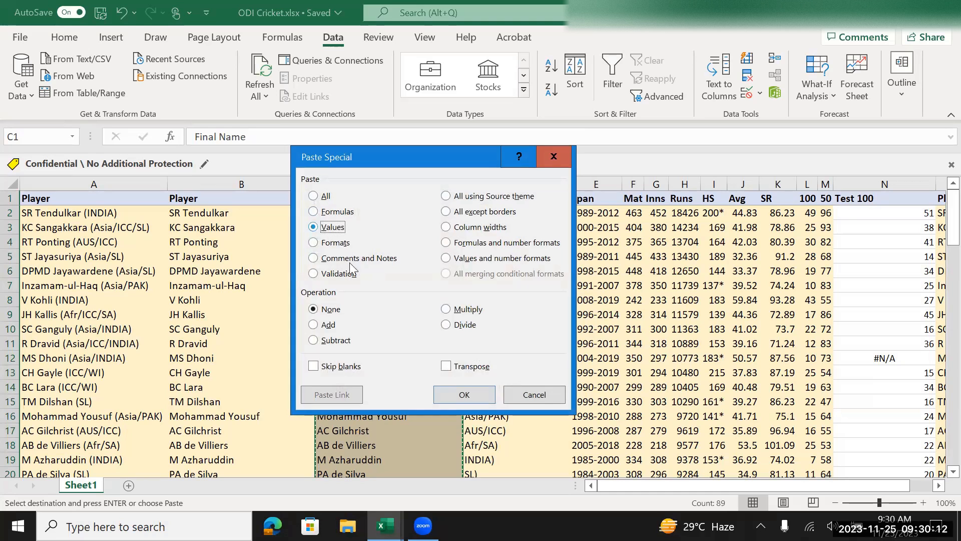
{"action": "left_click", "coordinate": [465, 394]}
{"action": "left_click", "coordinate": [394, 212]}
{"action": "left_click", "coordinate": [394, 213]}
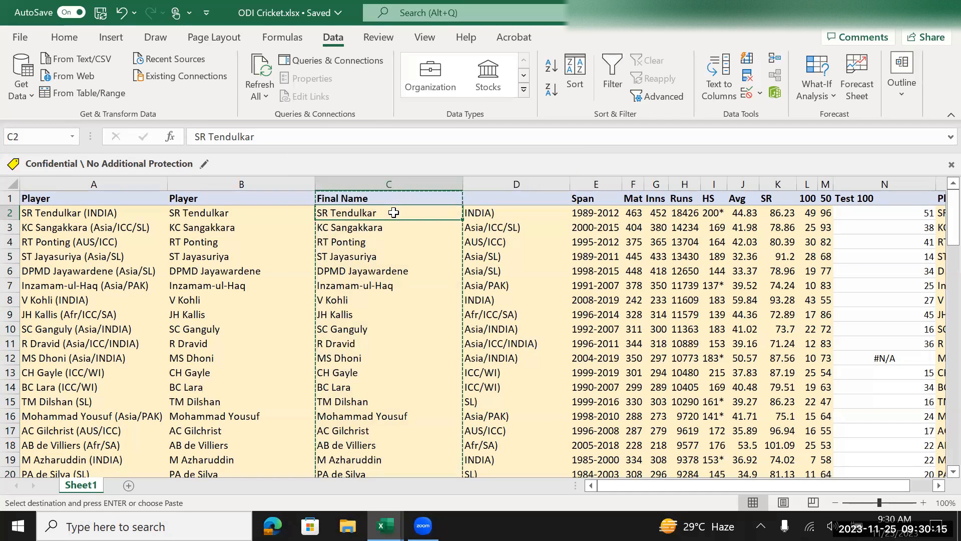
{"action": "left_click", "coordinate": [270, 138]}
{"action": "left_click", "coordinate": [346, 266]}
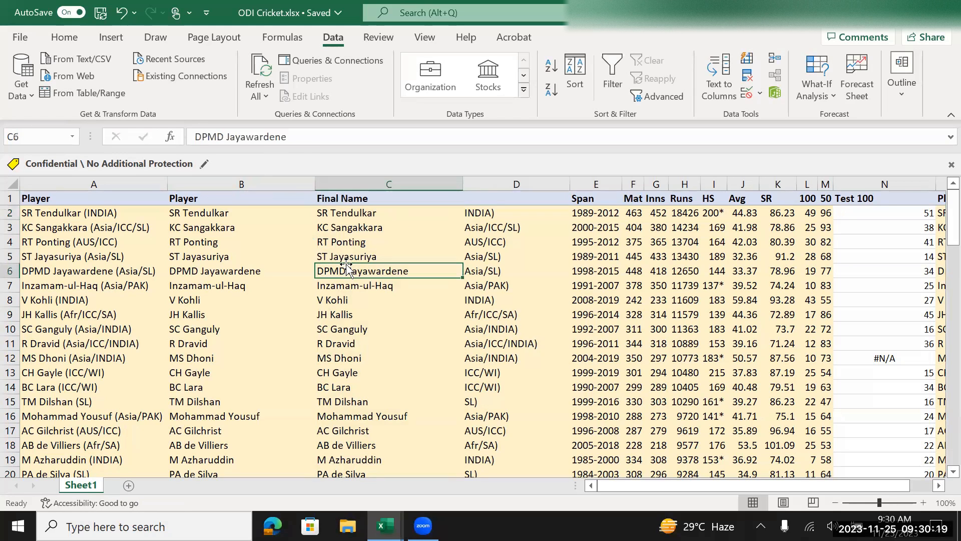
{"action": "left_click", "coordinate": [311, 137]}
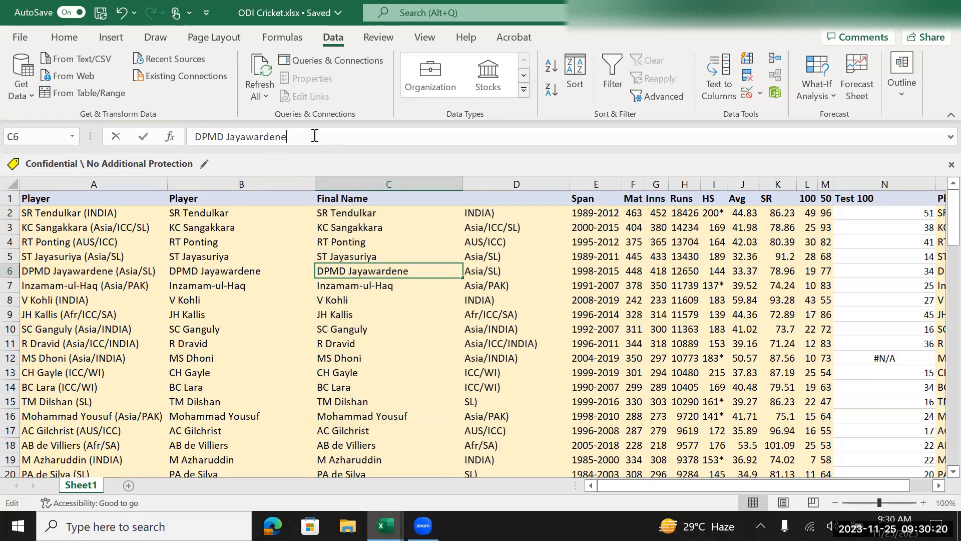
{"action": "left_click", "coordinate": [368, 344]}
Step: Inspect the ends of the names in B2, B4 and B10 of the second Player column for trailing spaces
{"action": "left_click", "coordinate": [238, 213]}
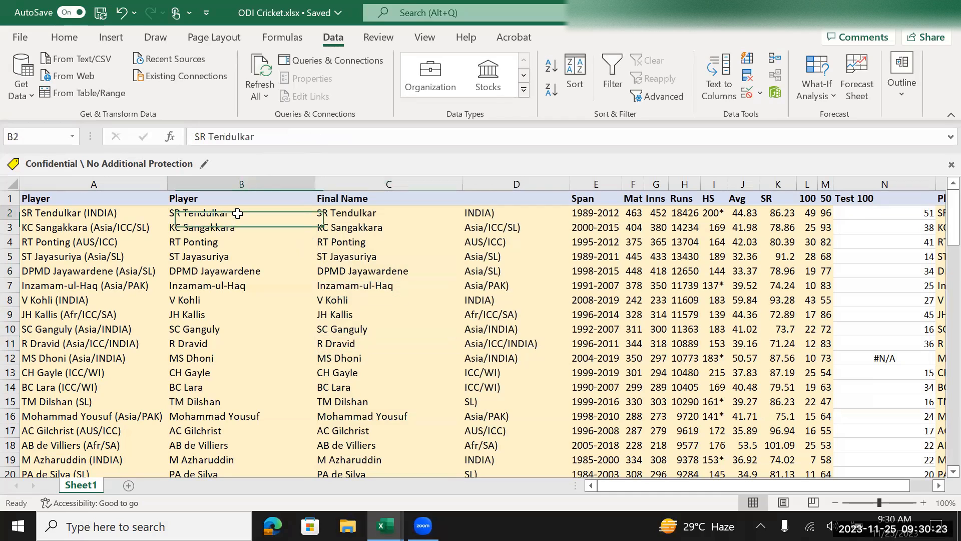
{"action": "left_click", "coordinate": [315, 132]}
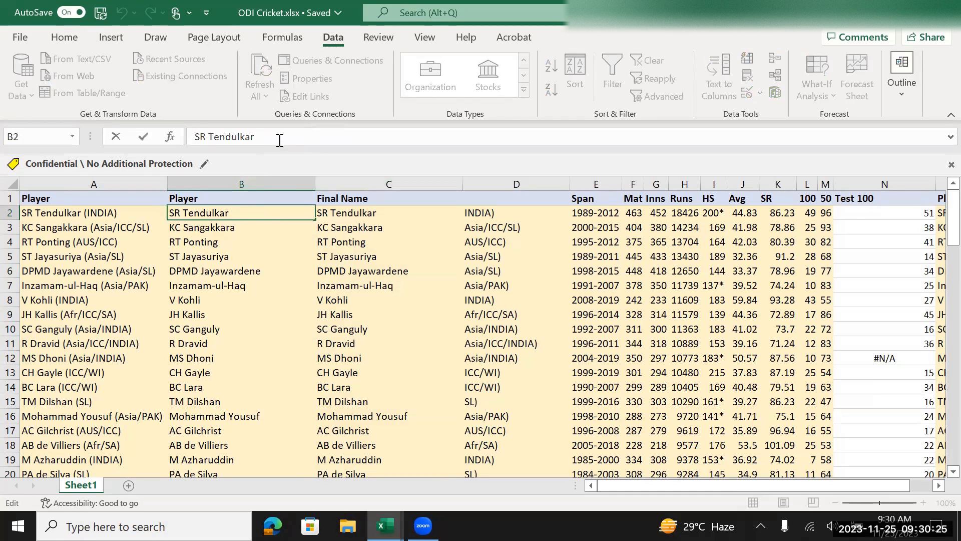
{"action": "left_click", "coordinate": [222, 245]}
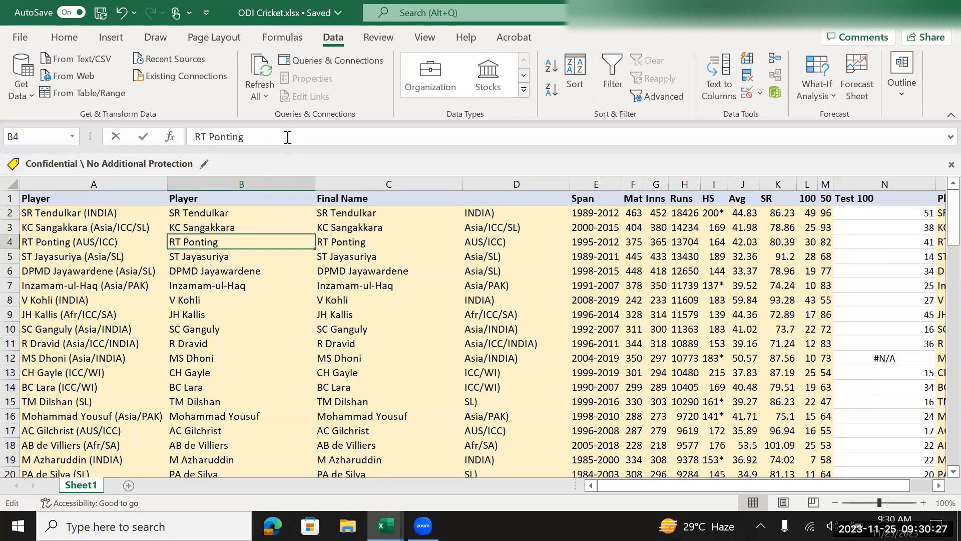
{"action": "left_click", "coordinate": [244, 137]}
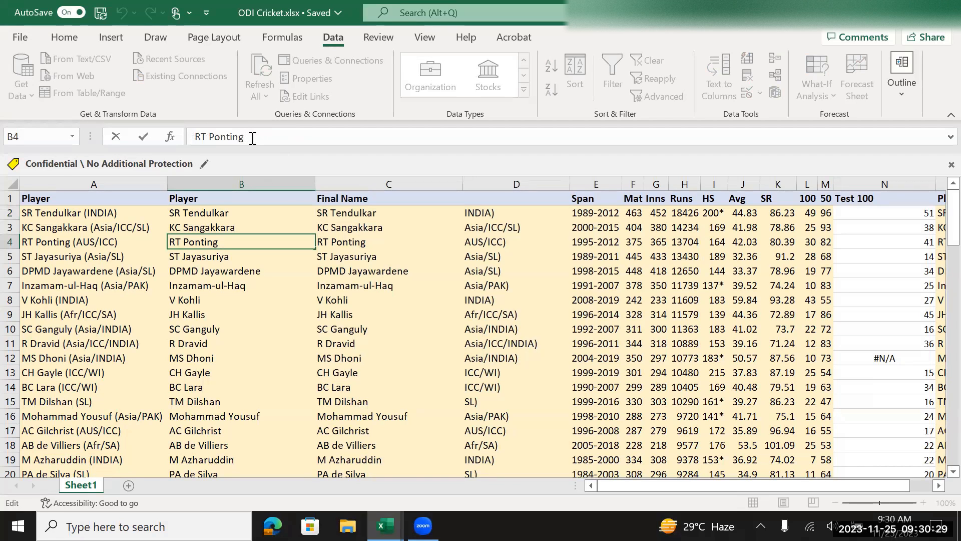
{"action": "left_click", "coordinate": [246, 326]}
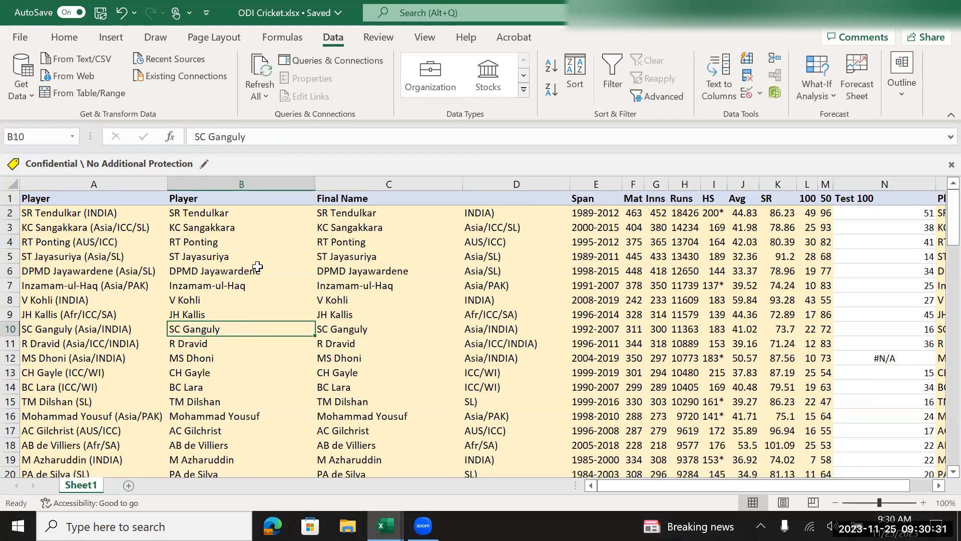
{"action": "left_click", "coordinate": [249, 136]}
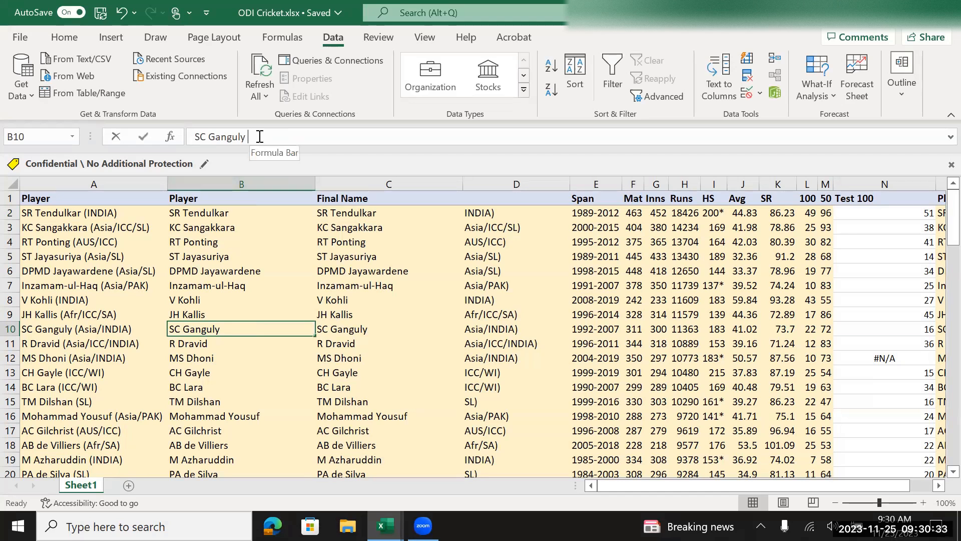
Step: Re-enter SC Ganguly's Final Name in C10 with the formula =TRIM(B10)
{"action": "left_click", "coordinate": [335, 328]}
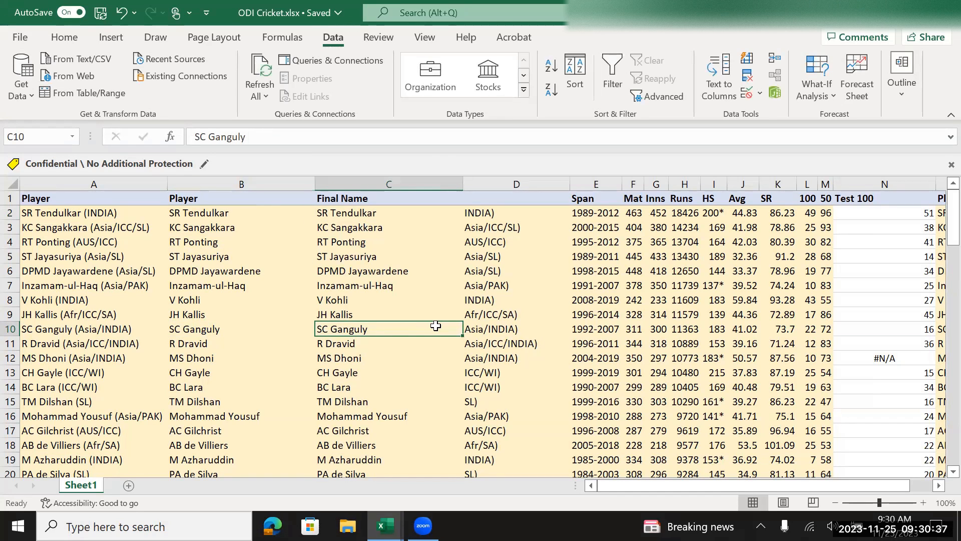
{"action": "type", "text": "=t"}
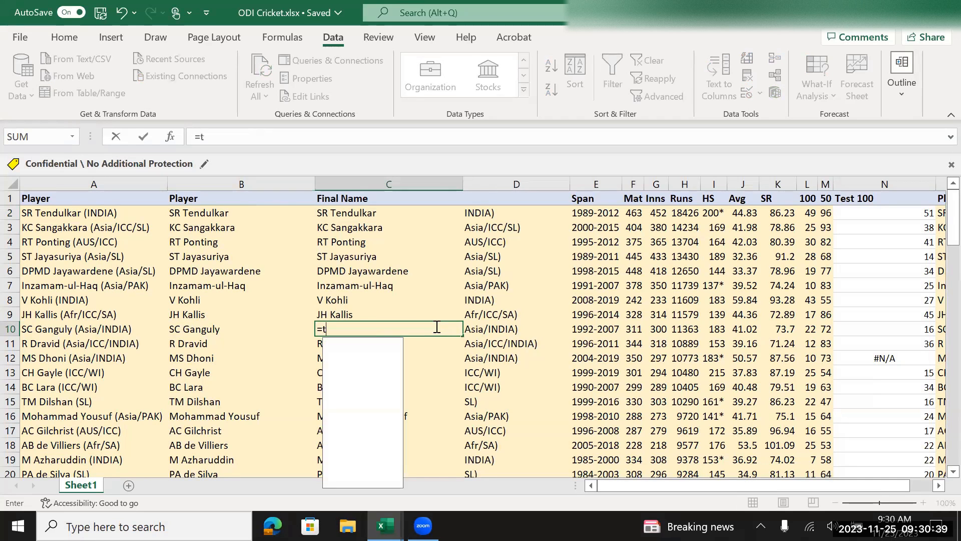
{"action": "type", "text": "rim("}
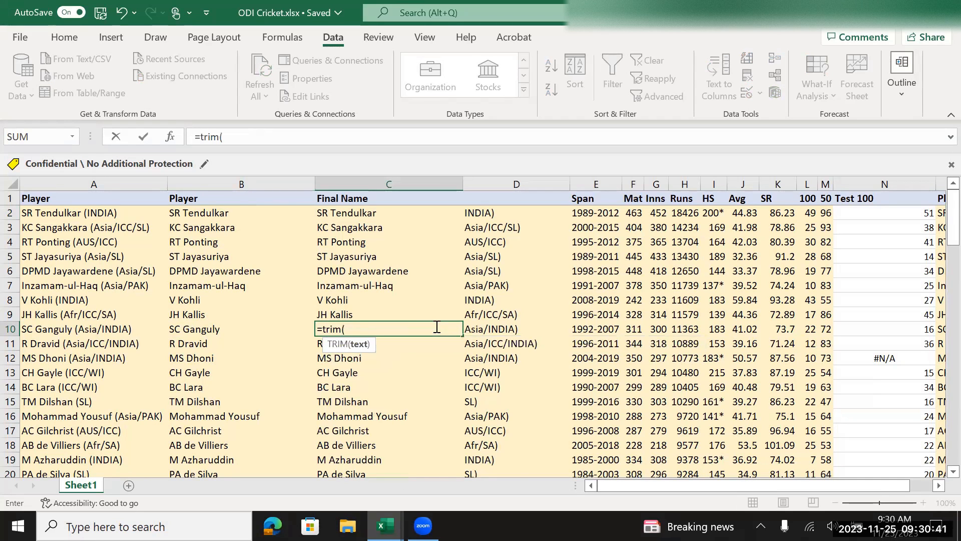
{"action": "key", "text": "Left"}
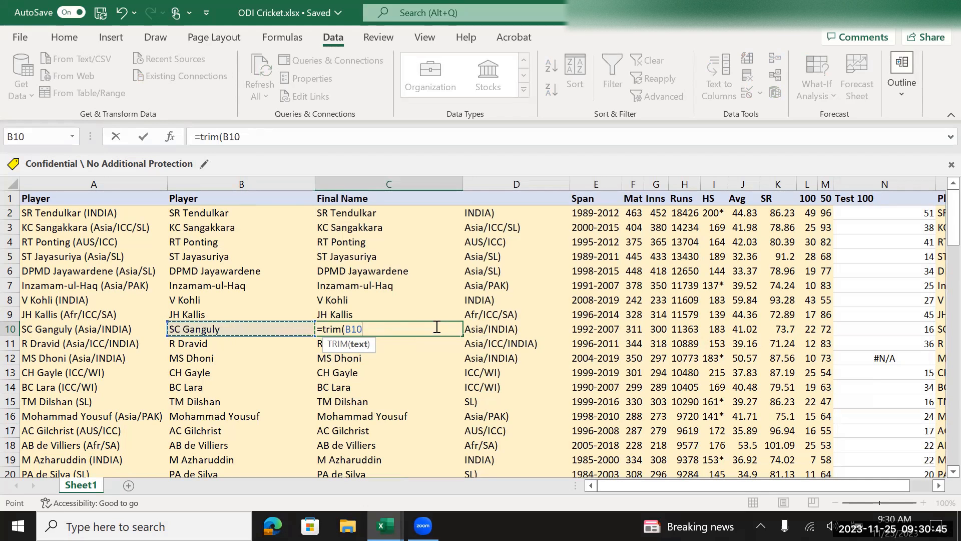
{"action": "type", "text": ")"}
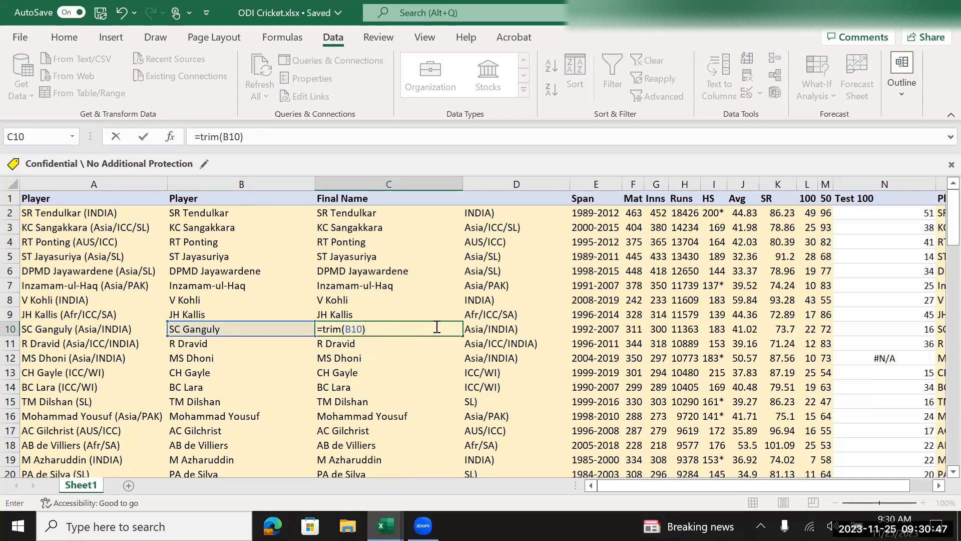
{"action": "key", "text": "Return"}
{"action": "left_click", "coordinate": [435, 326]}
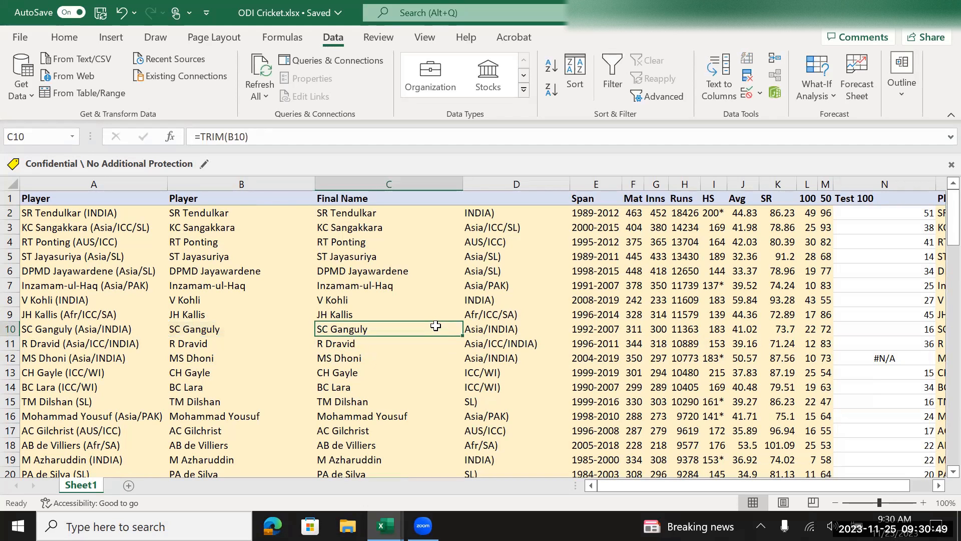
Step: Copy C10 and paste it over itself as values only to replace its TRIM formula
{"action": "right_click", "coordinate": [345, 331]}
{"action": "mouse_move", "coordinate": [362, 339]}
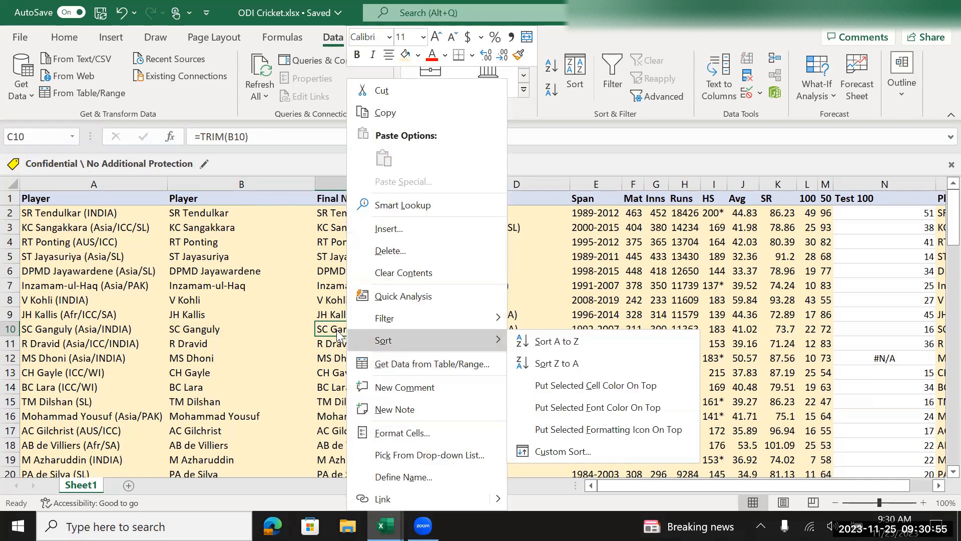
{"action": "key", "text": "ctrl+c"}
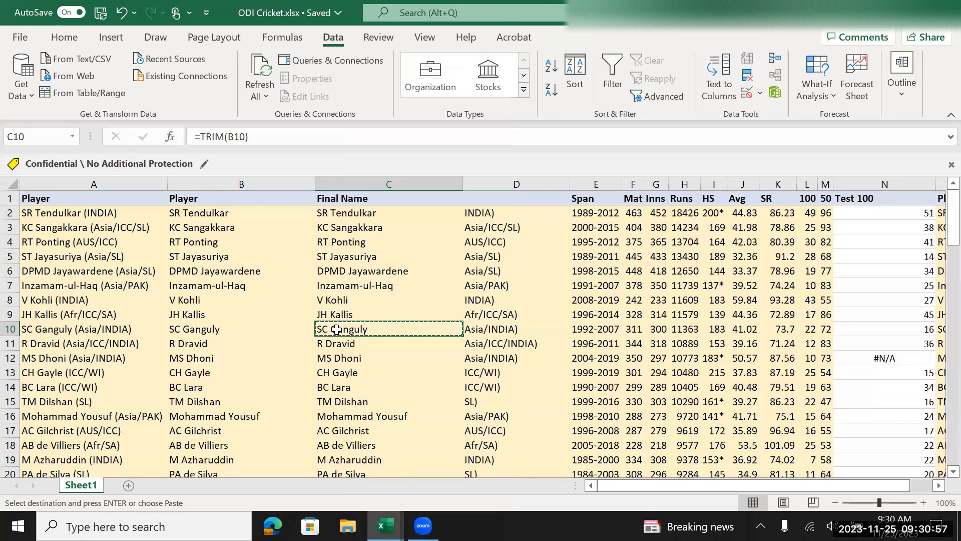
{"action": "right_click", "coordinate": [336, 331]}
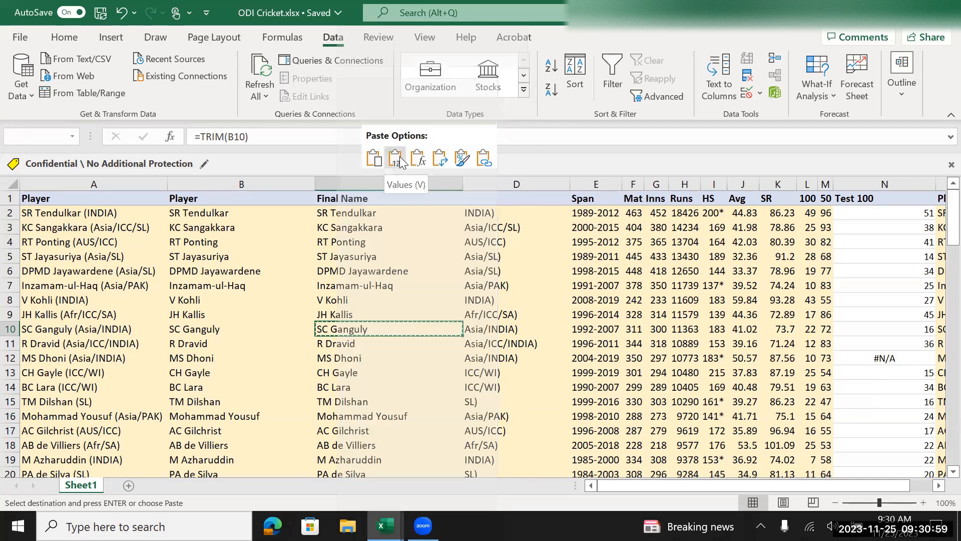
{"action": "left_click", "coordinate": [399, 156]}
{"action": "left_click", "coordinate": [361, 229]}
{"action": "mouse_move", "coordinate": [463, 234]}
{"action": "left_mouse_down"}
{"action": "mouse_move", "coordinate": [465, 248]}
{"action": "mouse_move", "coordinate": [465, 236]}
{"action": "left_mouse_up"}
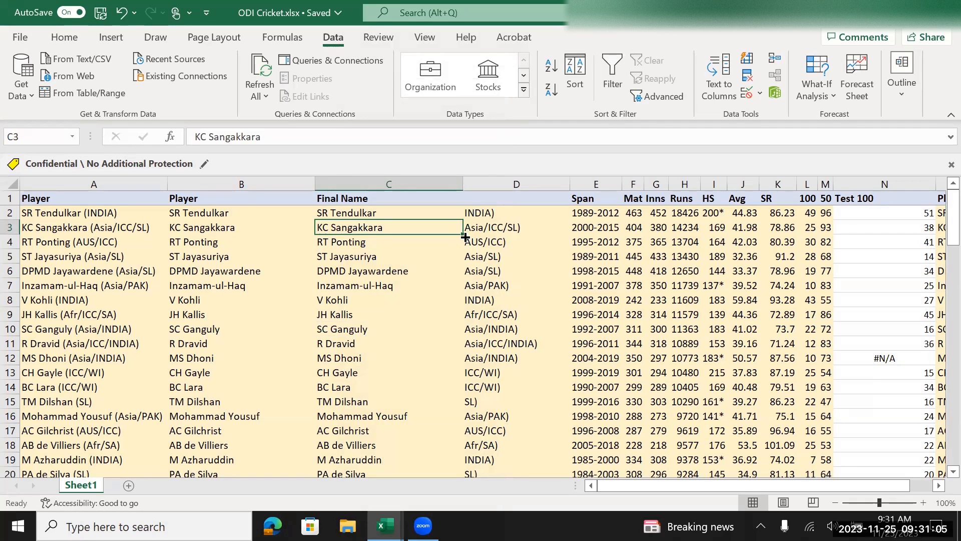
Step: Try filling the name in C3 down the Final Name column, and undo that fill
{"action": "double_click", "coordinate": [465, 234]}
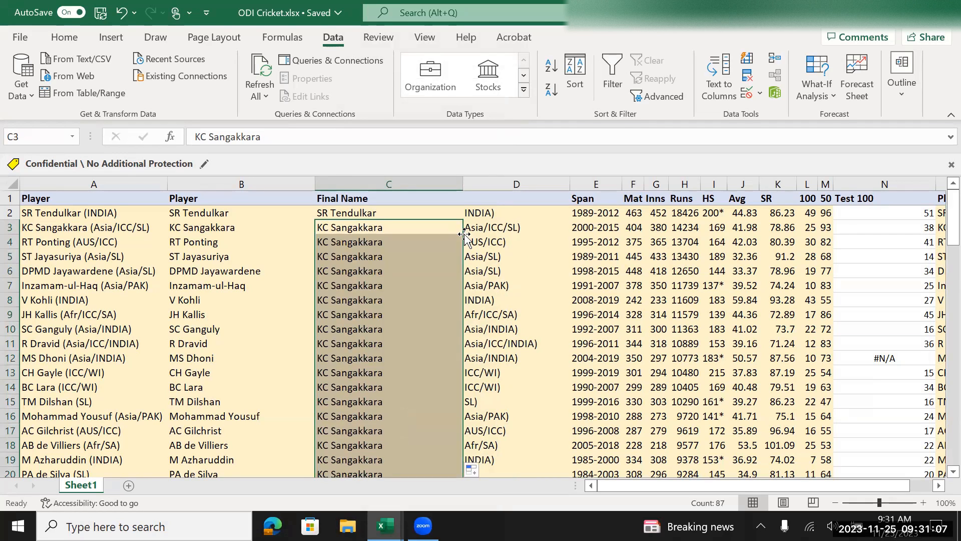
{"action": "key", "text": "ctrl+z"}
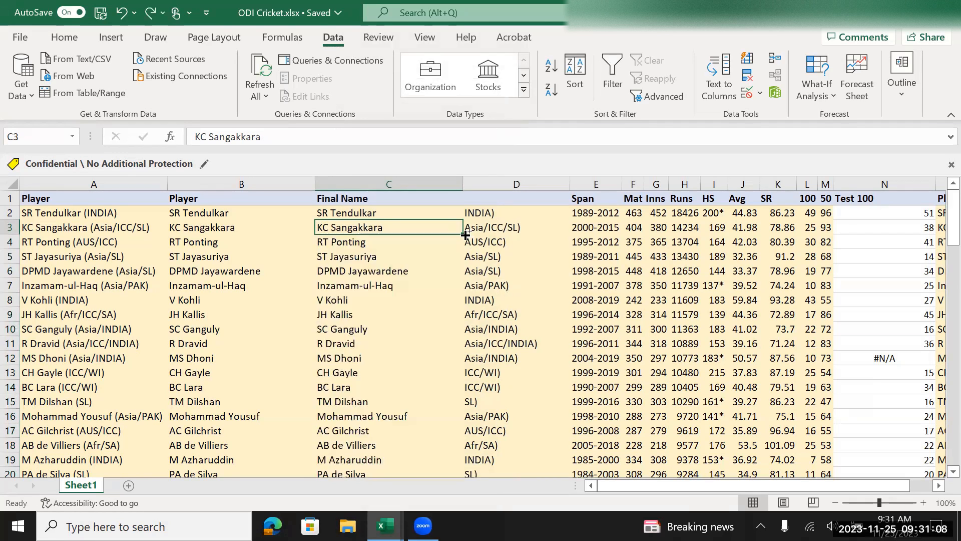
{"action": "left_click", "coordinate": [417, 212]}
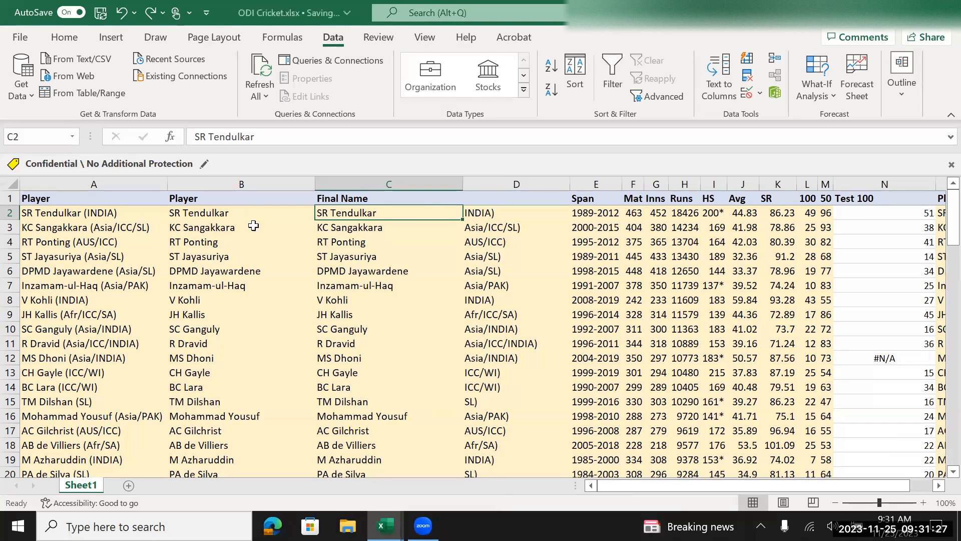
{"action": "left_click", "coordinate": [254, 184]}
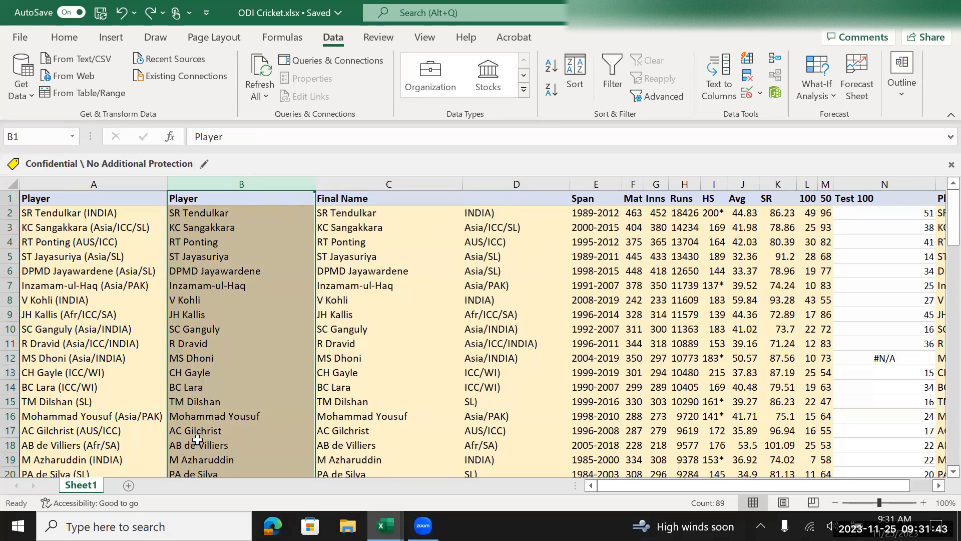
Step: Switch to the Test Cricket workbook and insert a blank column C before the Country column
{"action": "key", "text": "alt+Tab"}
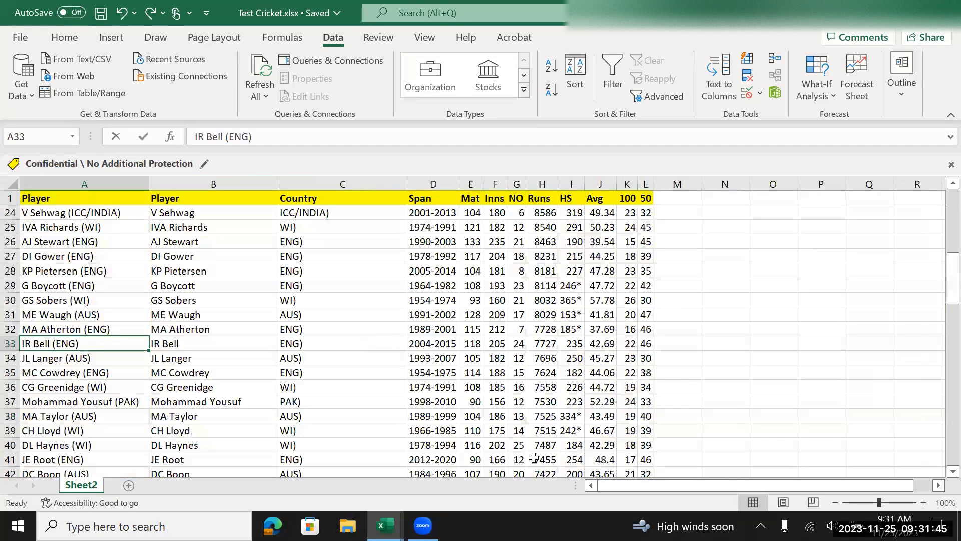
{"action": "scroll", "coordinate": [453, 314], "scroll_direction": "up", "scroll_amount": 7}
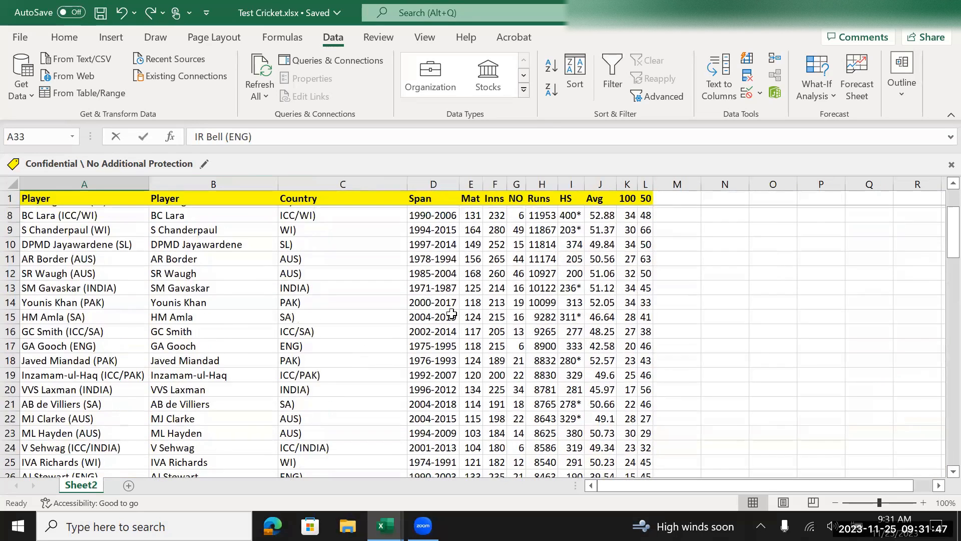
{"action": "left_click", "coordinate": [332, 182]}
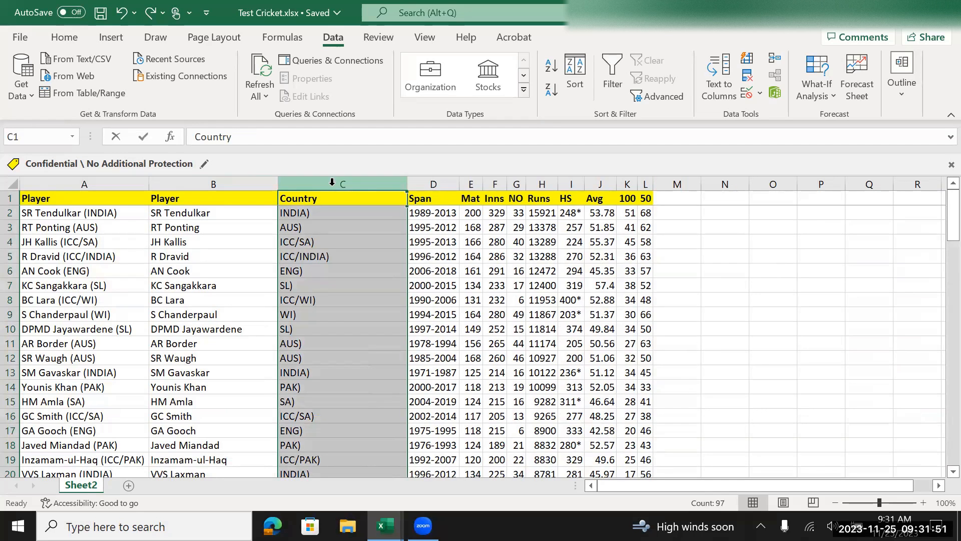
{"action": "key", "text": "ctrl+shift+plus"}
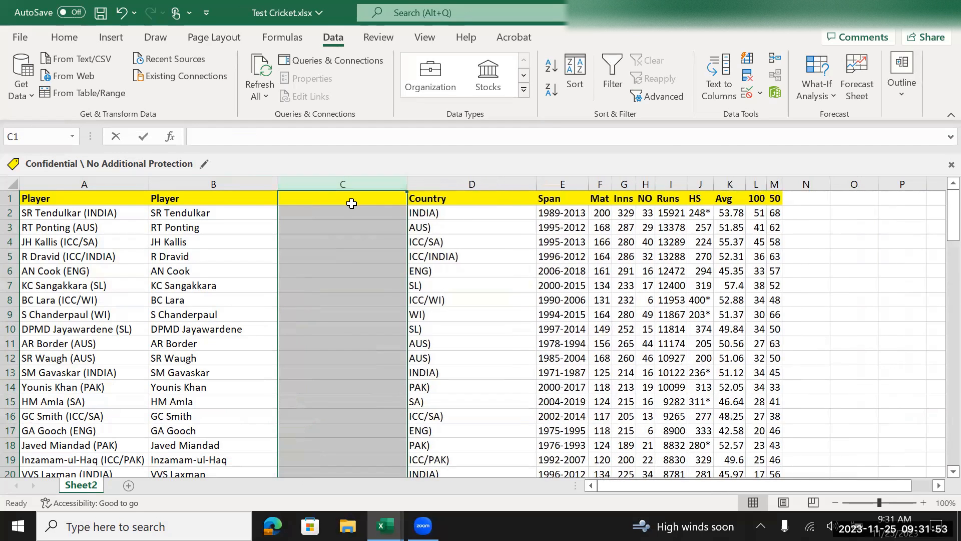
Step: Enter the formula =TRIM(B2) in C2 to clean the first player's name
{"action": "left_click", "coordinate": [326, 210]}
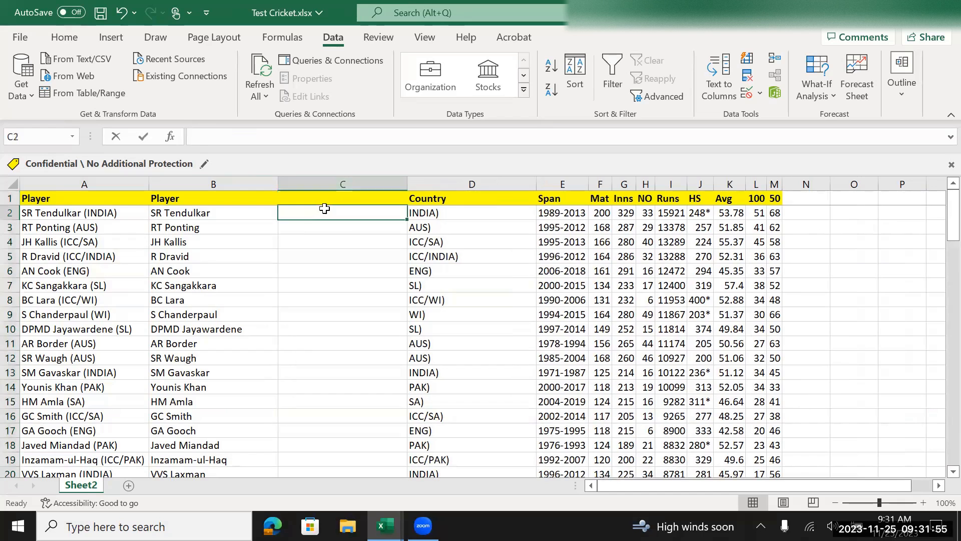
{"action": "type", "text": "=t"}
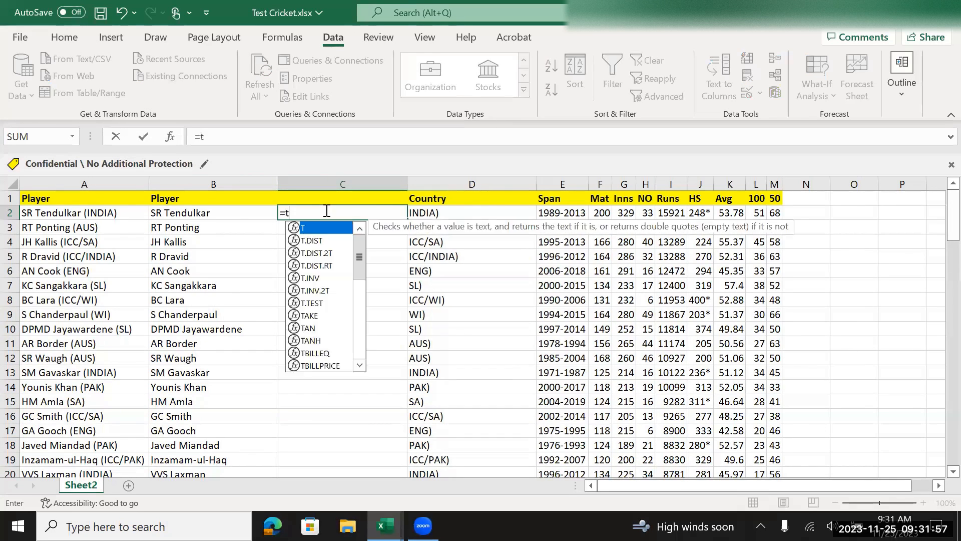
{"action": "type", "text": "rim("}
{"action": "key", "text": "Left"}
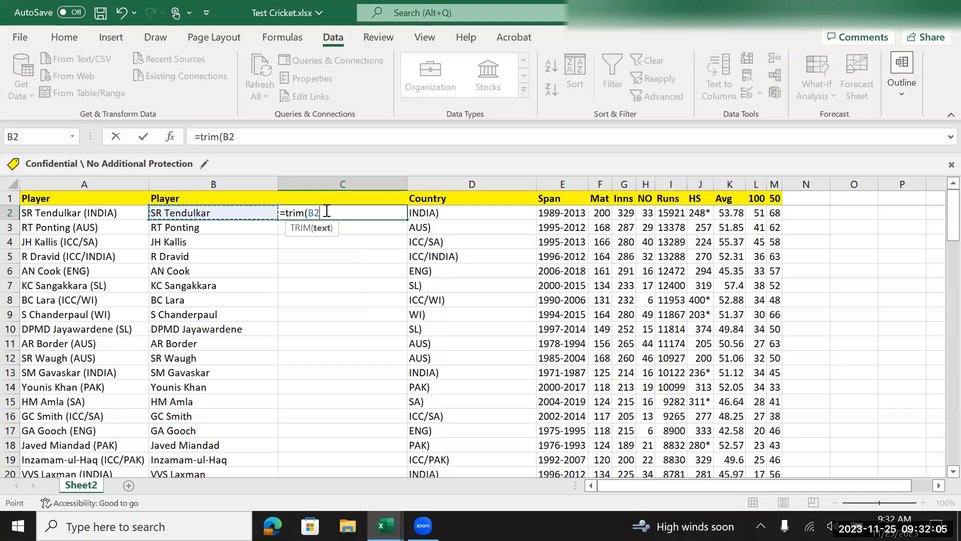
{"action": "type", "text": ","}
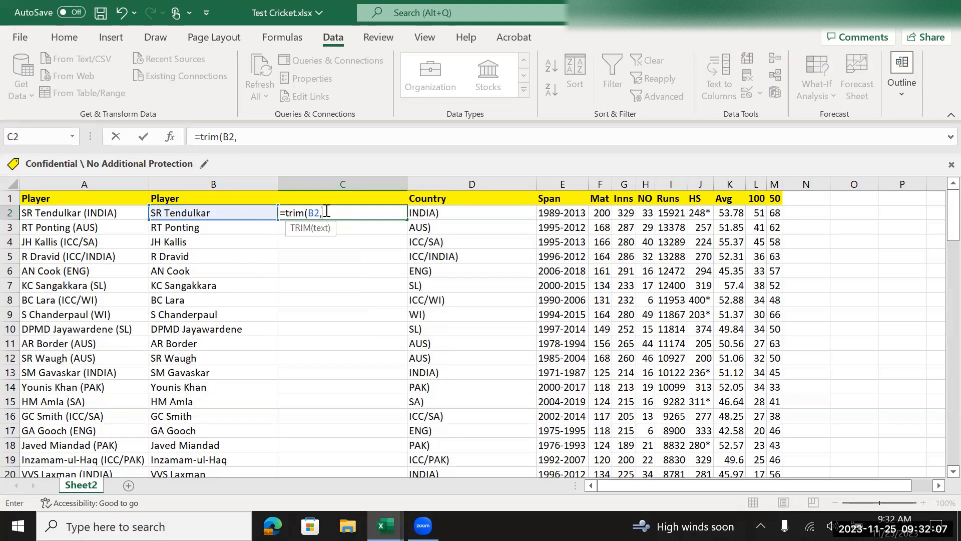
{"action": "key", "text": "BackSpace"}
{"action": "type", "text": ")"}
{"action": "key", "text": "Return"}
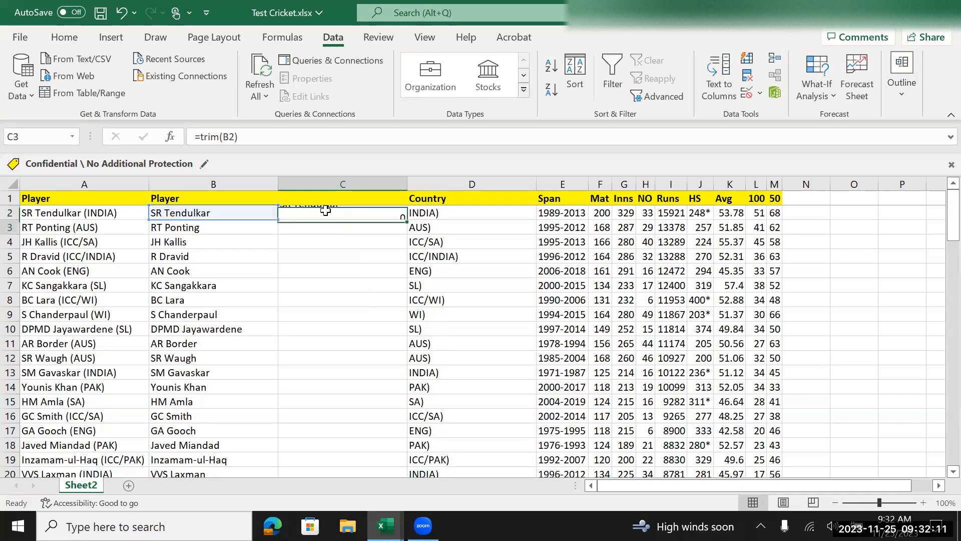
{"action": "key", "text": "ctrl+Down"}
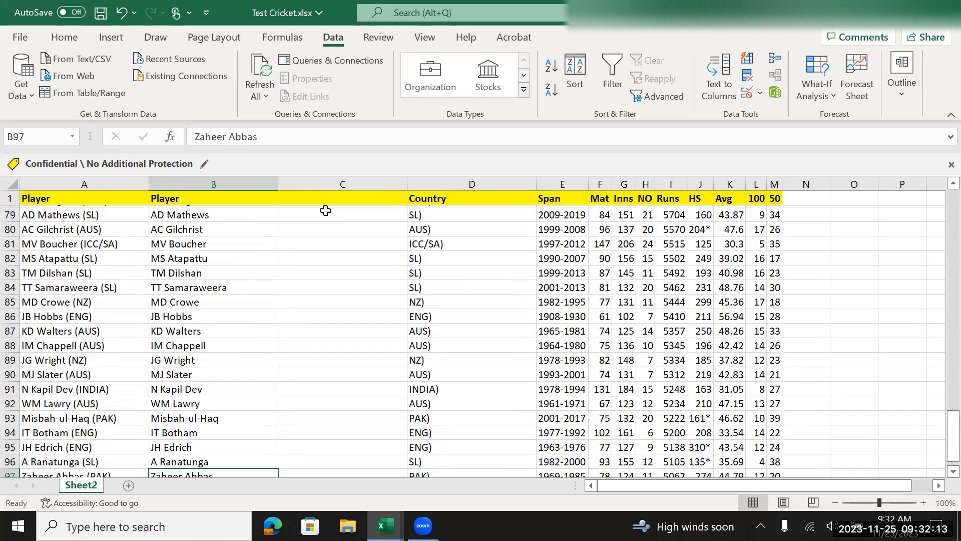
{"action": "left_click", "coordinate": [325, 210]}
{"action": "key", "text": "ctrl+shift+Up"}
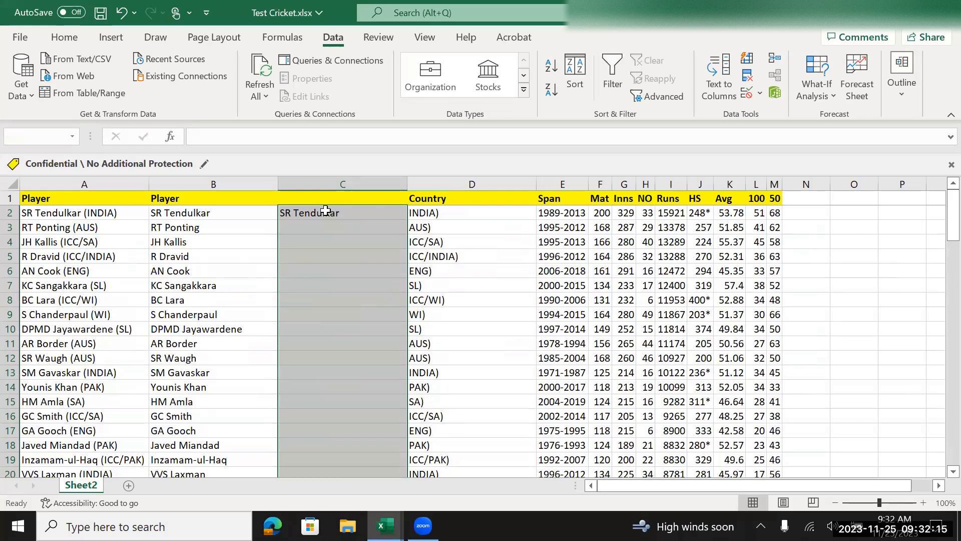
{"action": "key", "text": "Up"}
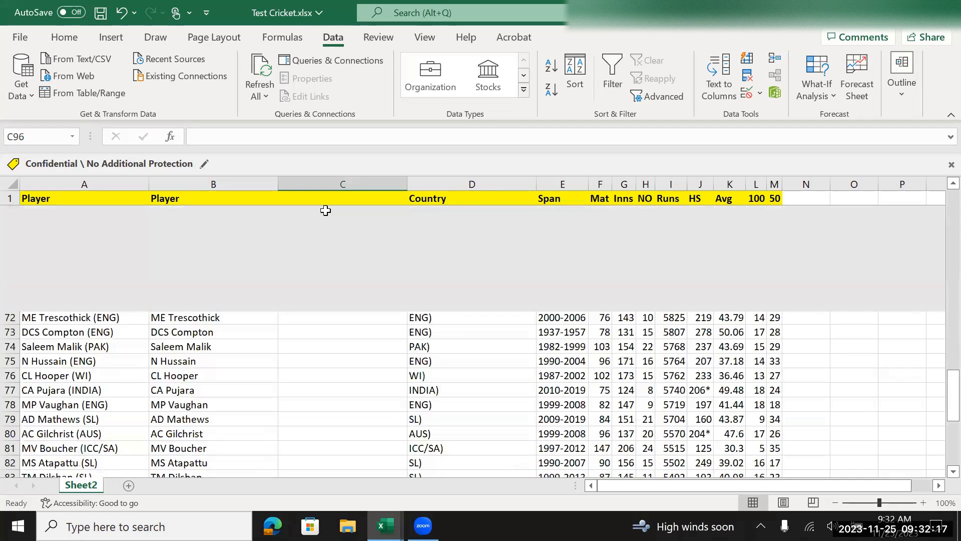
{"action": "key", "text": "Left"}
{"action": "key", "text": "ctrl+Up"}
{"action": "key", "text": "Down"}
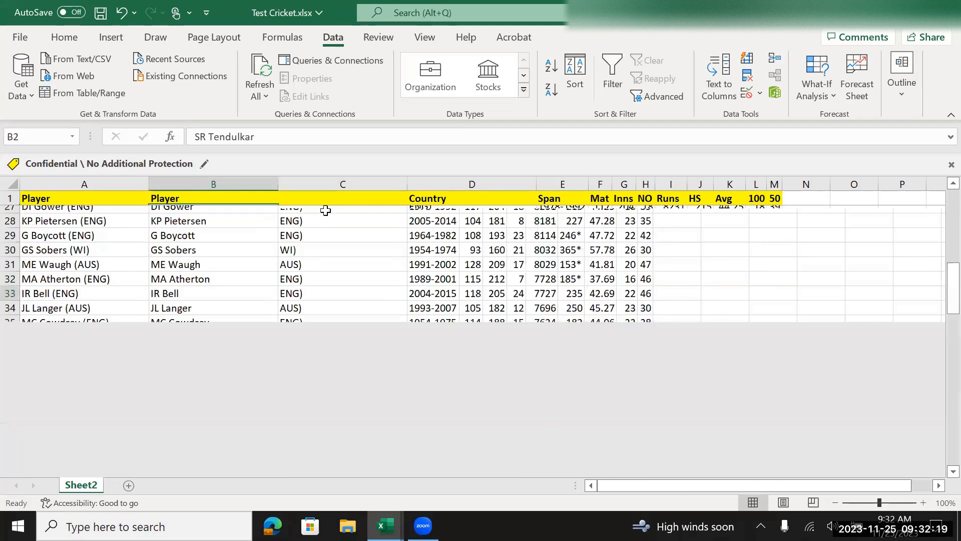
{"action": "key", "text": "ctrl+Down"}
{"action": "key", "text": "ctrl+Up"}
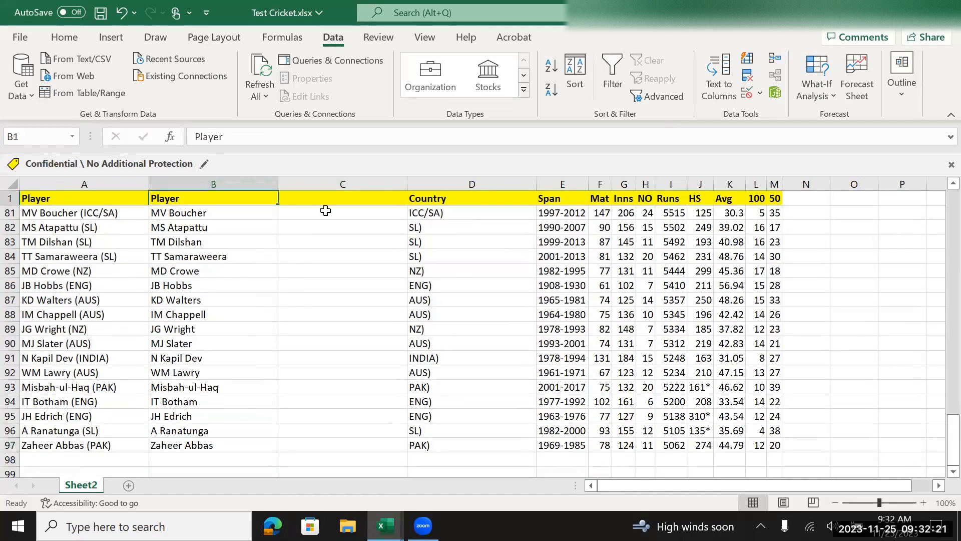
{"action": "key", "text": "Down"}
{"action": "key", "text": "Right"}
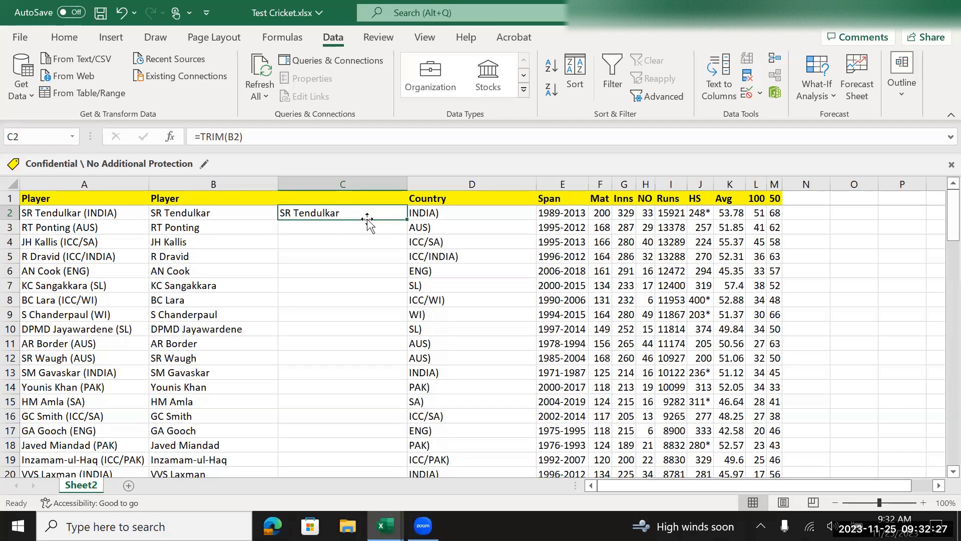
{"action": "key", "text": "Left"}
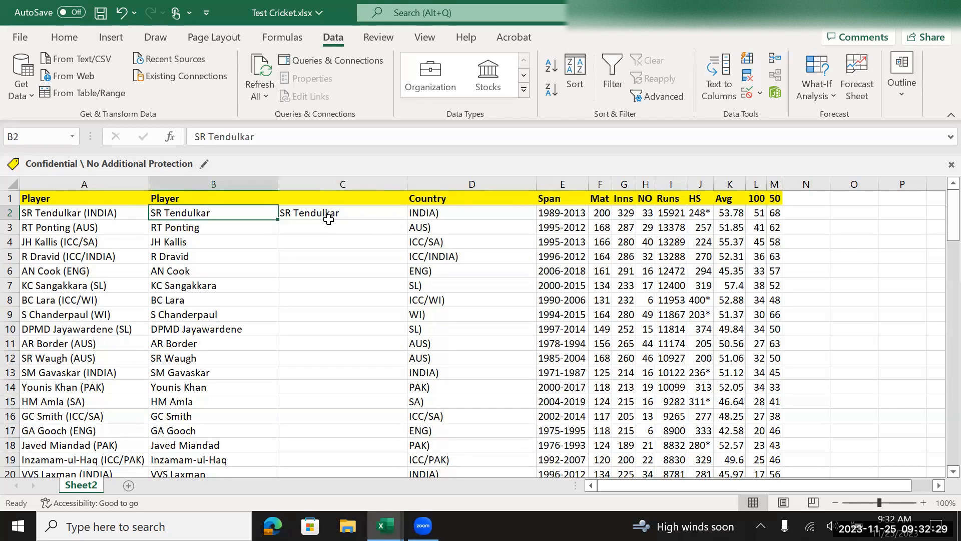
{"action": "key", "text": "Right"}
{"action": "key", "text": "Left"}
{"action": "key", "text": "Right"}
{"action": "key", "text": "Left"}
Step: Fill the TRIM formula from C2 down to C97, the last row of the player list
{"action": "key", "text": "ctrl+Down"}
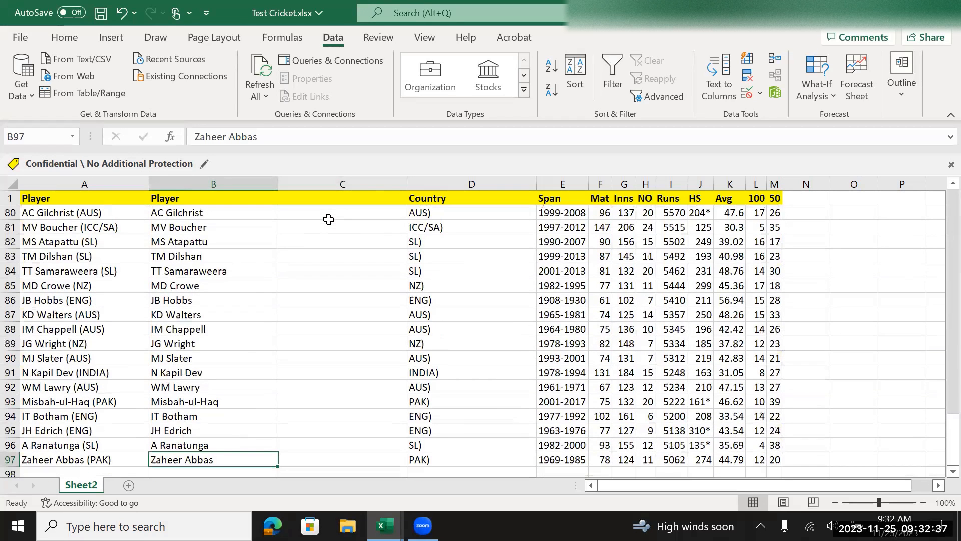
{"action": "key", "text": "Right"}
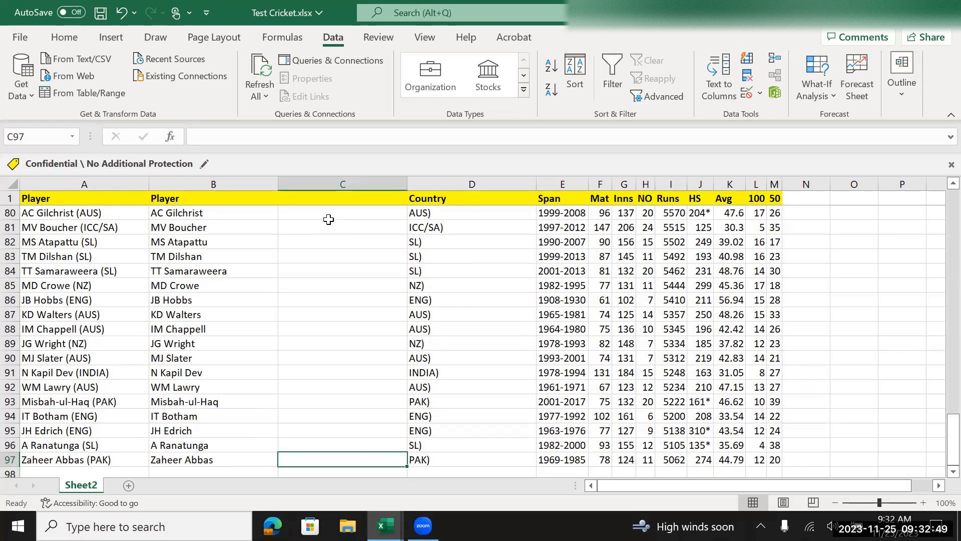
{"action": "key", "text": "ctrl+shift+Up"}
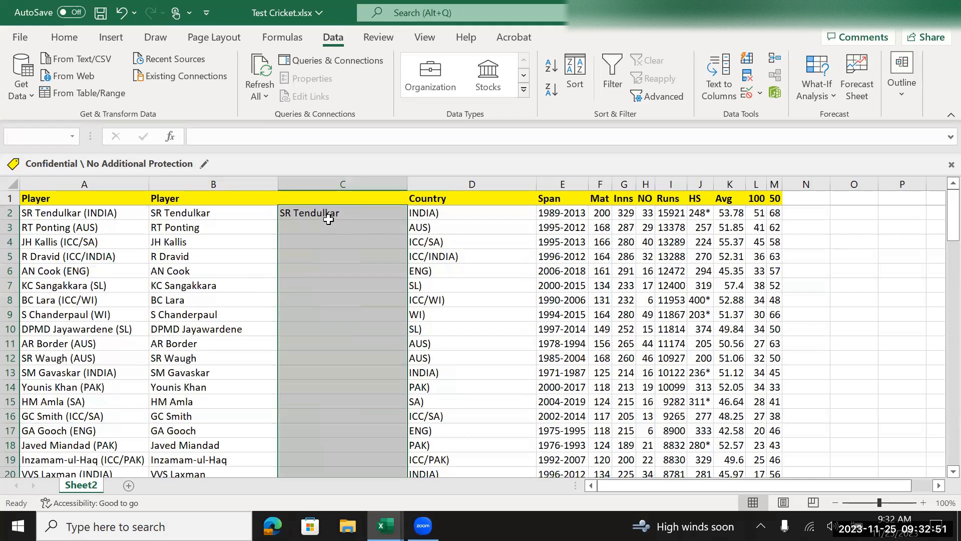
{"action": "key", "text": "ctrl+d"}
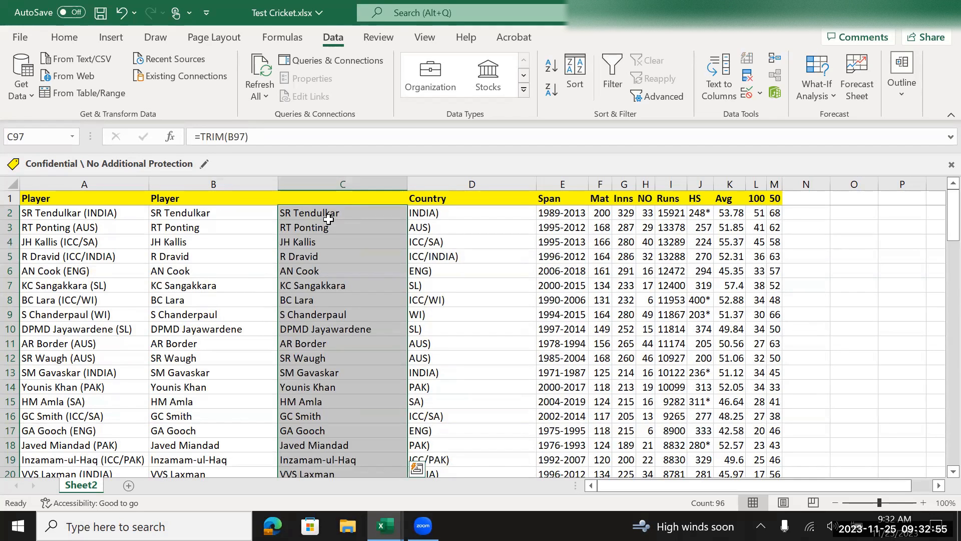
Step: Copy C2:C97, paste it over itself as values only to replace the TRIM formulas, and save the workbook
{"action": "key", "text": "Up"}
{"action": "key", "text": "ctrl+Up"}
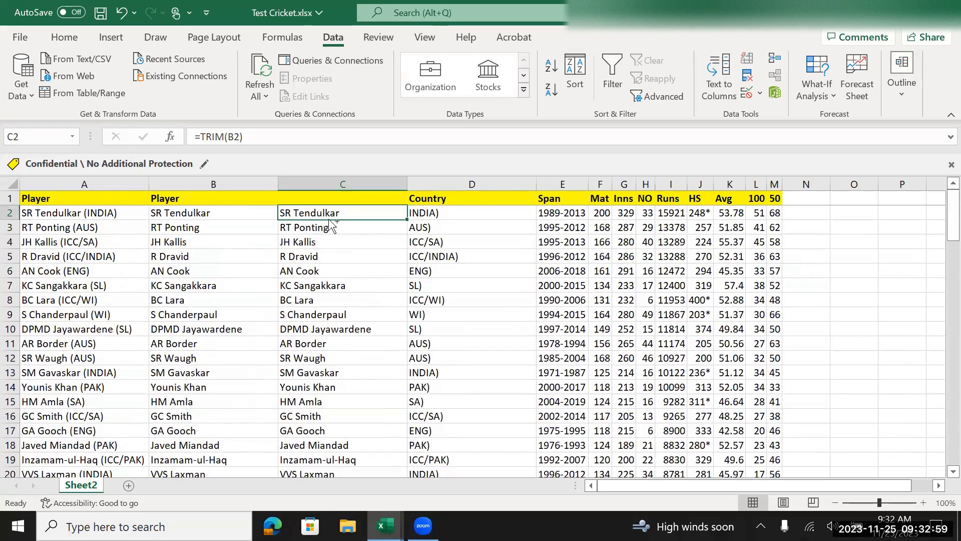
{"action": "key", "text": "ctrl+shift+Down"}
{"action": "key", "text": "Up"}
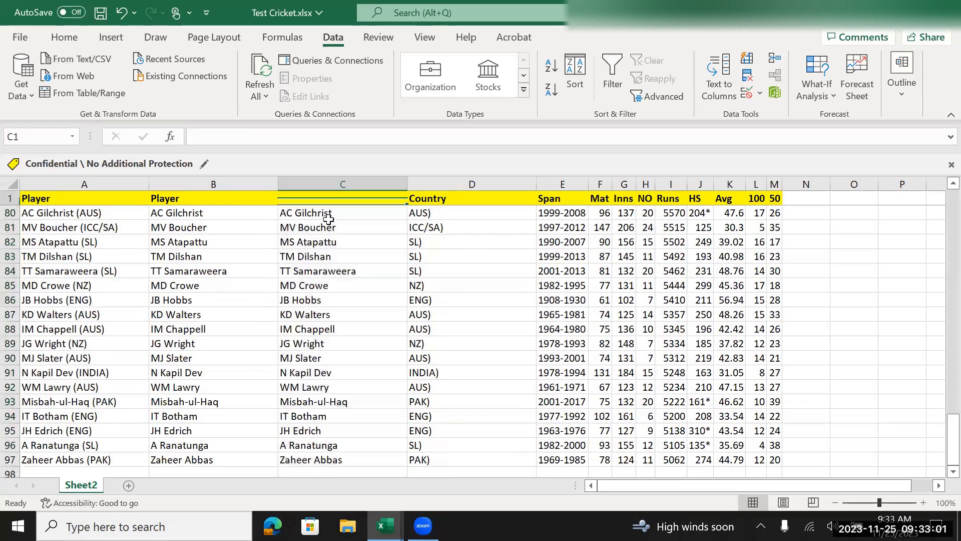
{"action": "key", "text": "Down"}
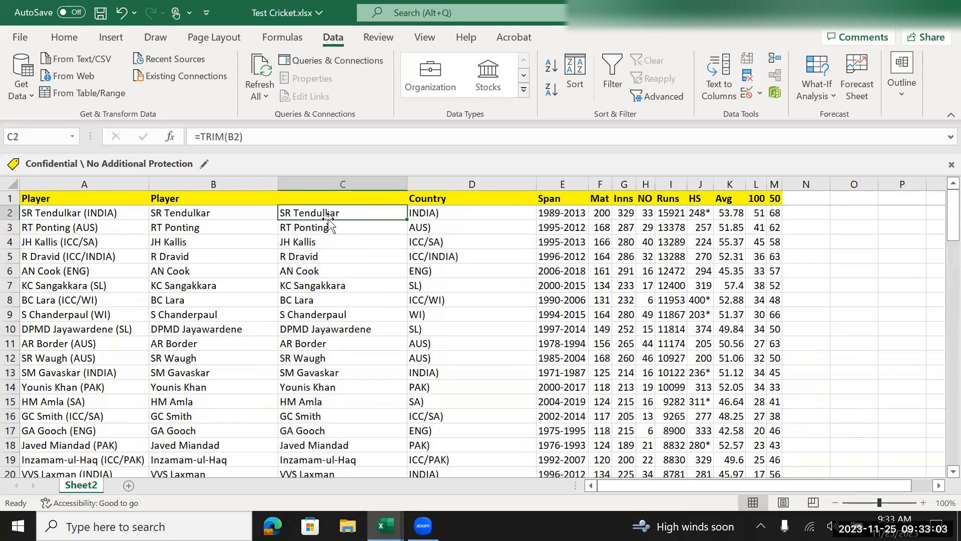
{"action": "key", "text": "ctrl+shift+Down"}
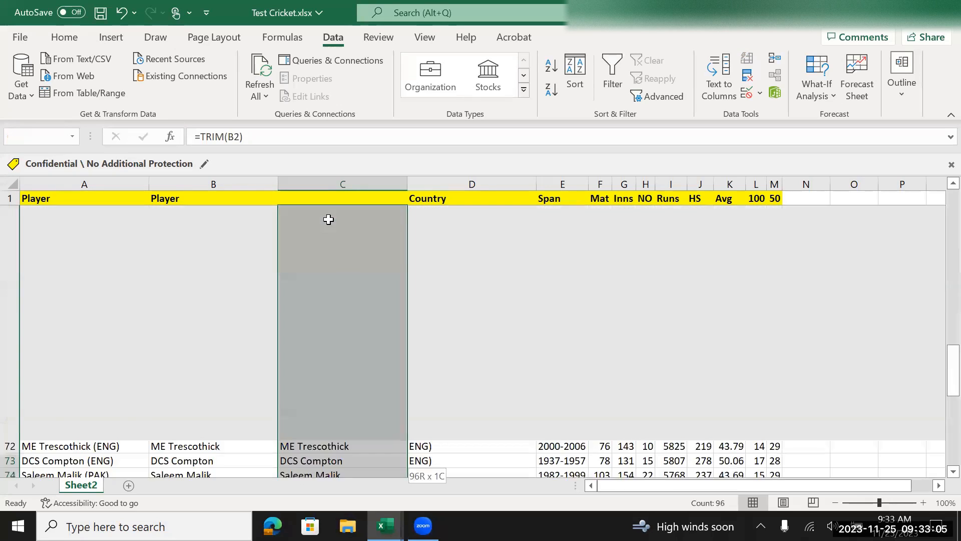
{"action": "key", "text": "ctrl+c"}
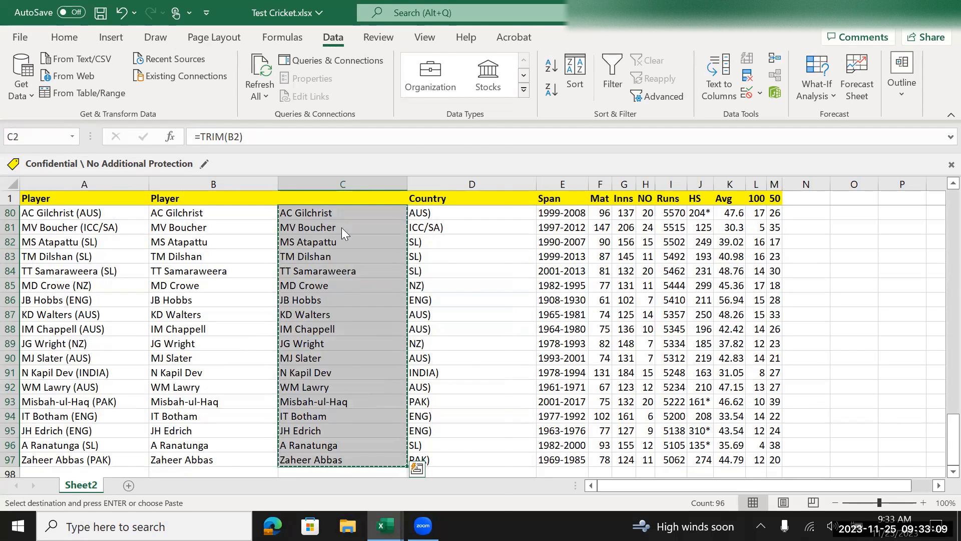
{"action": "right_click", "coordinate": [342, 227]}
{"action": "left_click", "coordinate": [404, 161]}
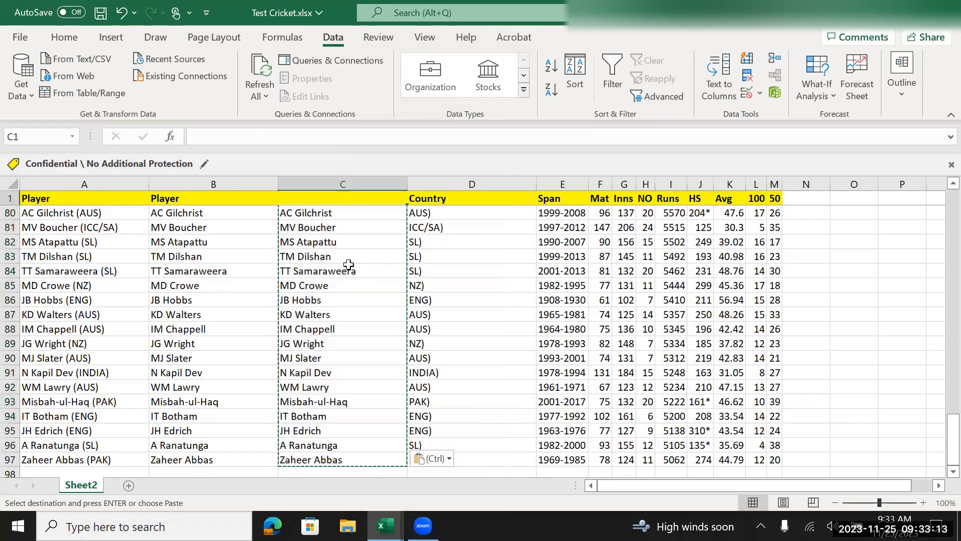
{"action": "scroll", "coordinate": [349, 264], "scroll_direction": "up", "scroll_amount": 18}
{"action": "scroll", "coordinate": [349, 265], "scroll_direction": "up", "scroll_amount": 8}
{"action": "key", "text": "Escape"}
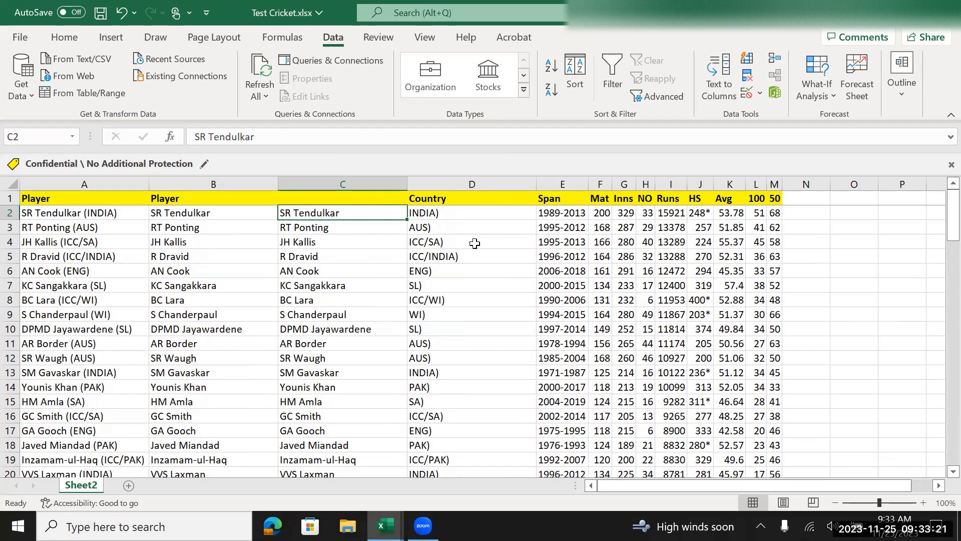
{"action": "key", "text": "ctrl+s"}
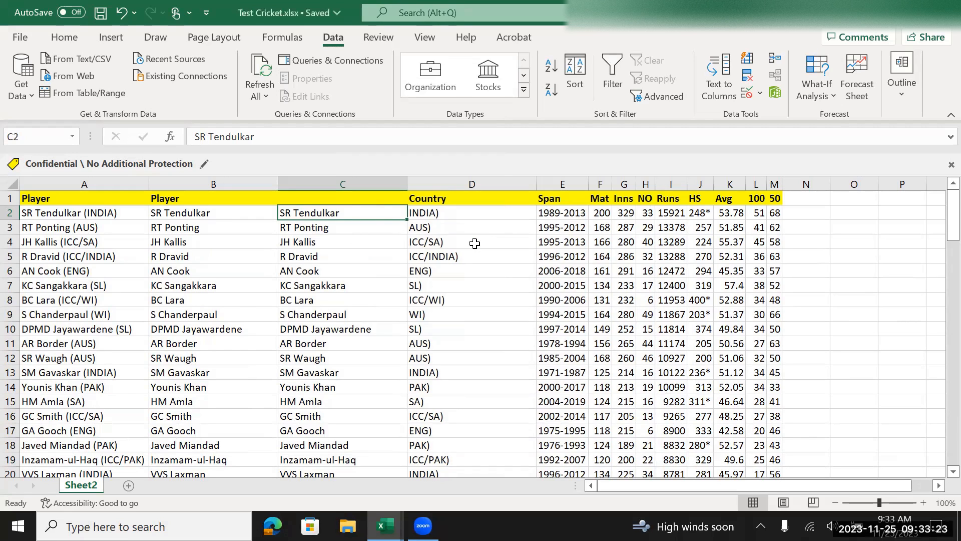
Step: Switch to the ODI Cricket workbook and insert four blank columns before the Span column E
{"action": "key", "text": "ctrl+Tab"}
{"action": "left_click", "coordinate": [245, 256]}
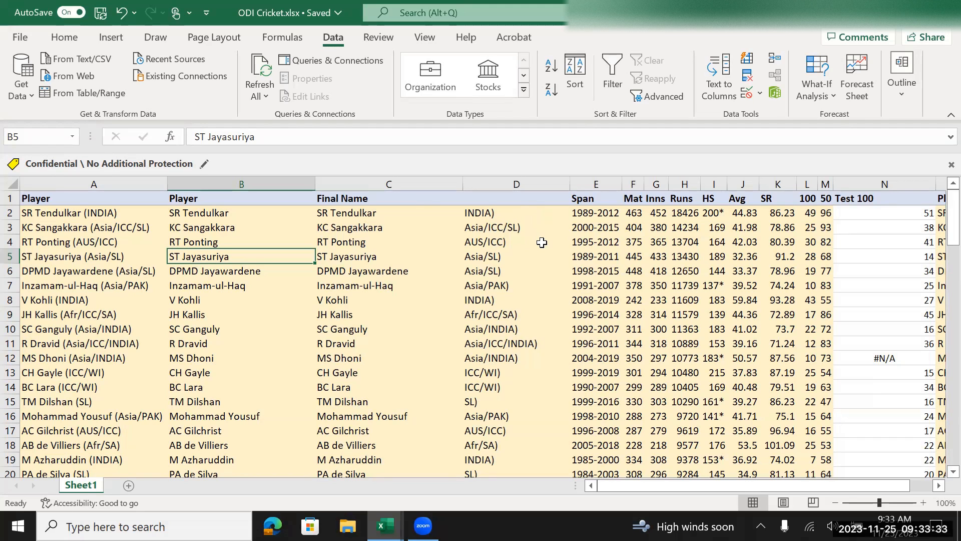
{"action": "left_click", "coordinate": [490, 233]}
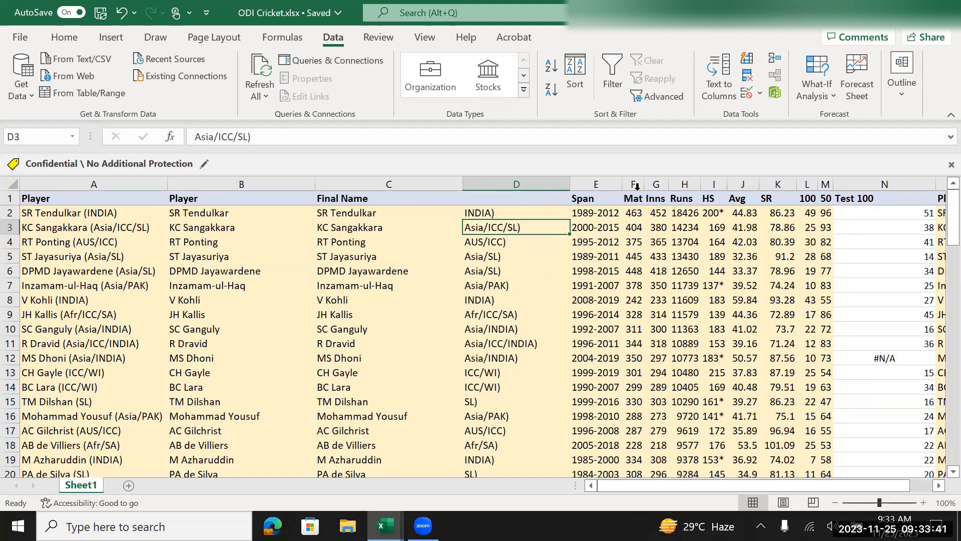
{"action": "left_click", "coordinate": [598, 178]}
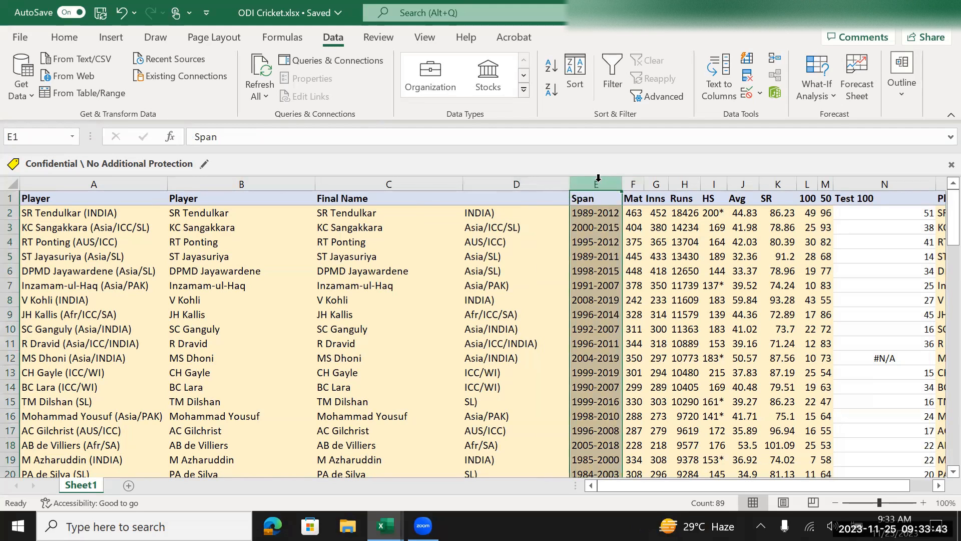
{"action": "key", "text": "ctrl+shift+plus"}
{"action": "key", "text": "ctrl+shift+plus"}
{"action": "key", "text": "ctrl+shift+plus"}
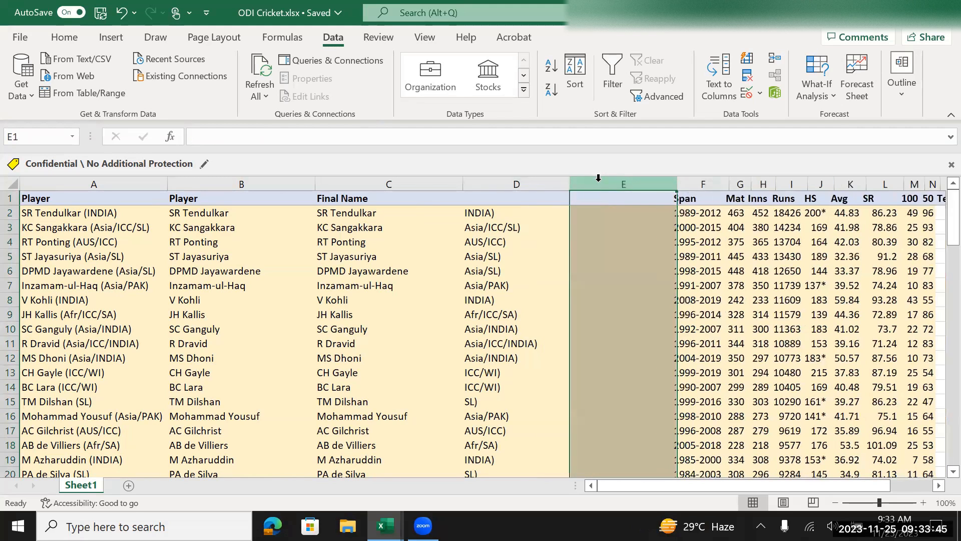
{"action": "key", "text": "ctrl+shift+plus"}
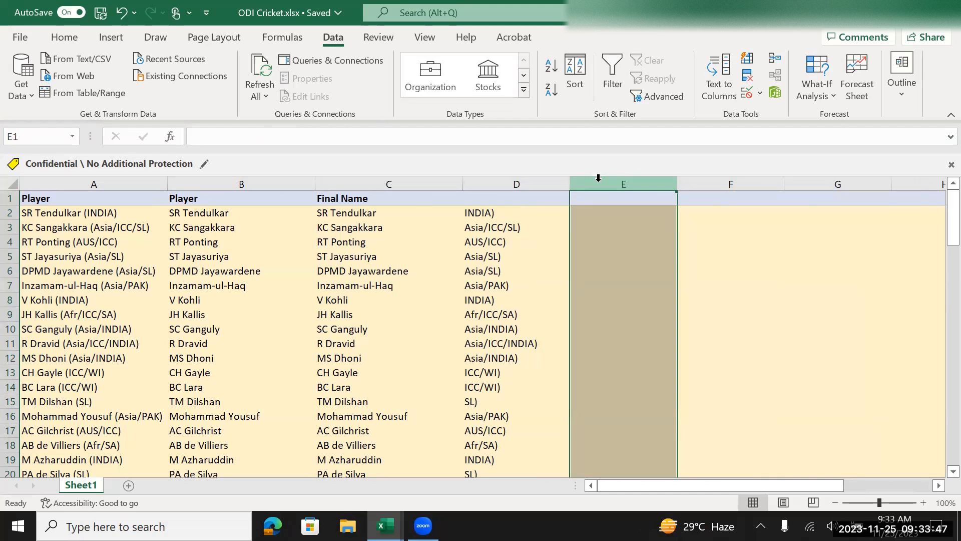
Step: Enter the header Country in D1, above the country codes
{"action": "key", "text": "Right"}
{"action": "key", "text": "Right"}
{"action": "key", "text": "Left"}
{"action": "key", "text": "Left"}
{"action": "key", "text": "Left"}
{"action": "key", "text": "Left"}
{"action": "key", "text": "Right"}
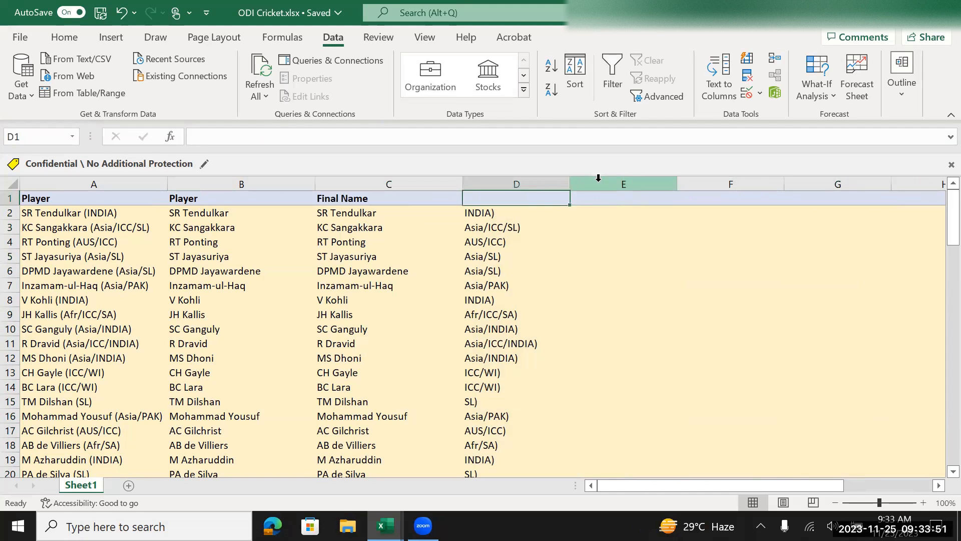
{"action": "type", "text": "Coun"}
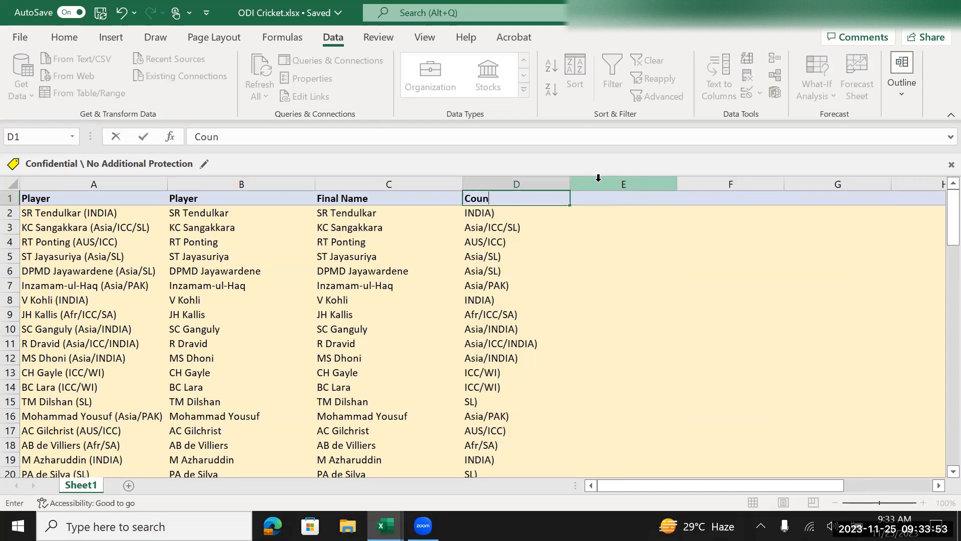
{"action": "type", "text": "try"}
{"action": "key", "text": "Return"}
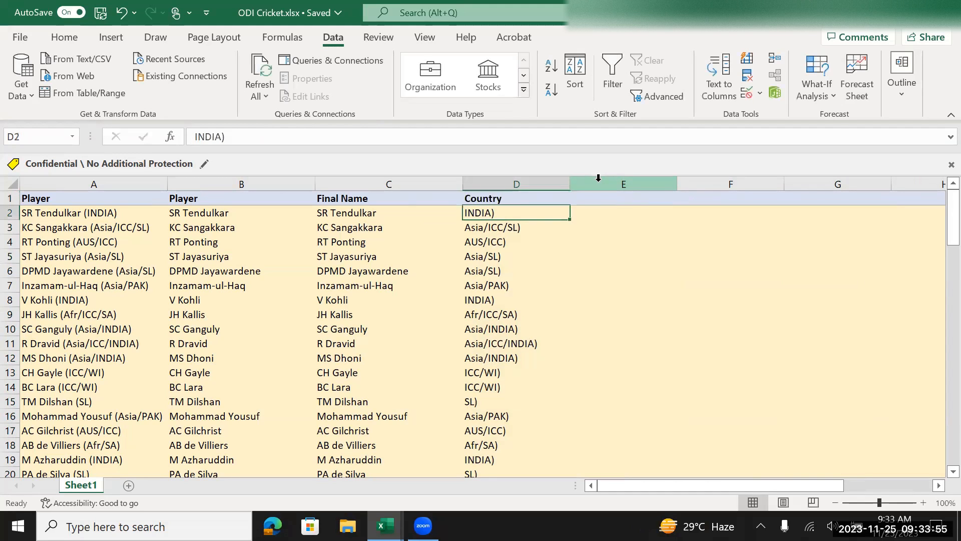
{"action": "key", "text": "Right"}
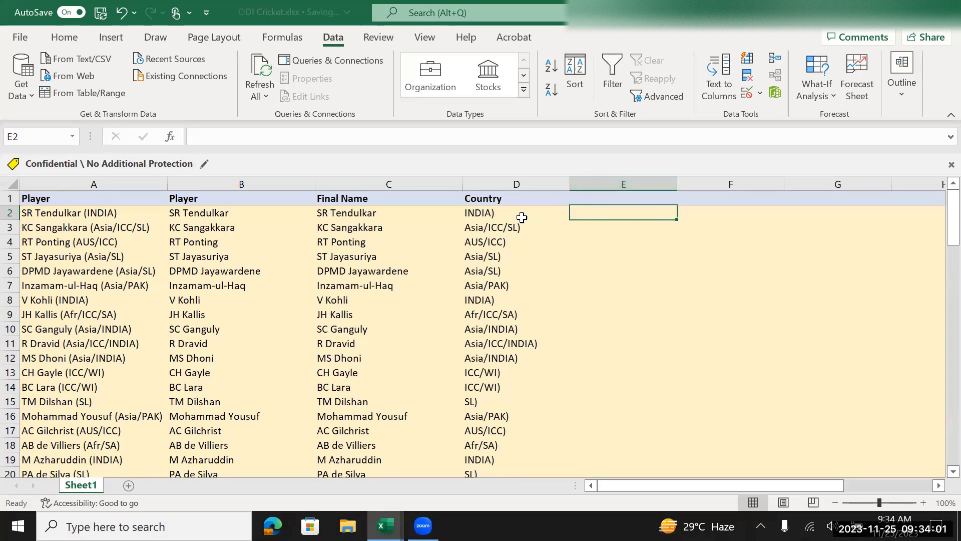
Step: Remove every closing parenthesis from the Country column D by replacing all ")" with nothing
{"action": "left_click", "coordinate": [517, 186]}
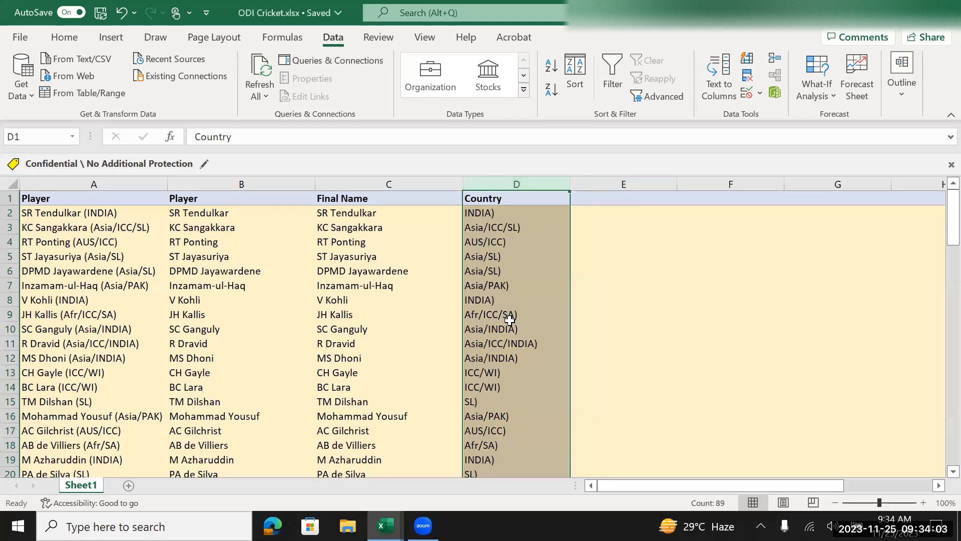
{"action": "scroll", "coordinate": [510, 320], "scroll_direction": "down", "scroll_amount": 6}
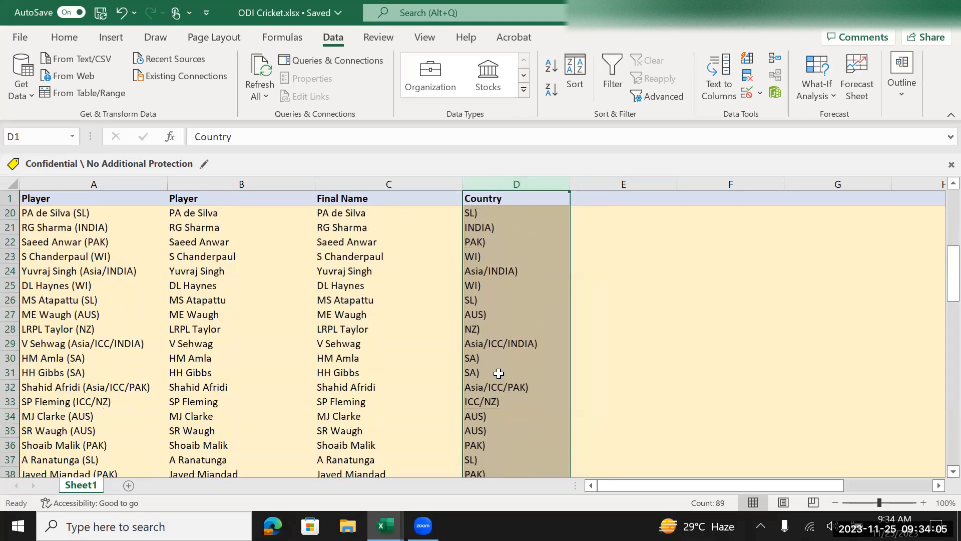
{"action": "scroll", "coordinate": [498, 373], "scroll_direction": "down", "scroll_amount": 8}
{"action": "scroll", "coordinate": [499, 373], "scroll_direction": "up", "scroll_amount": 4}
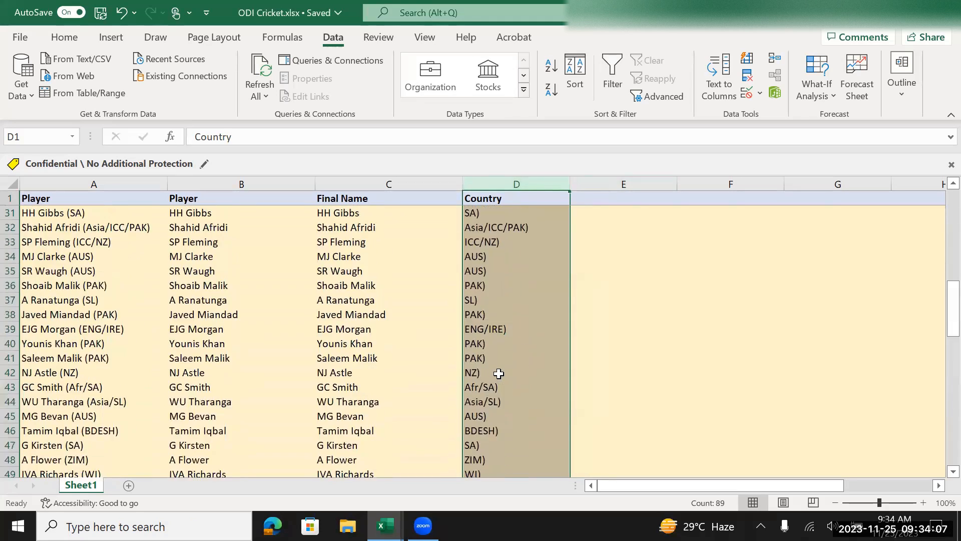
{"action": "scroll", "coordinate": [498, 373], "scroll_direction": "up", "scroll_amount": 10}
{"action": "left_click", "coordinate": [639, 328]}
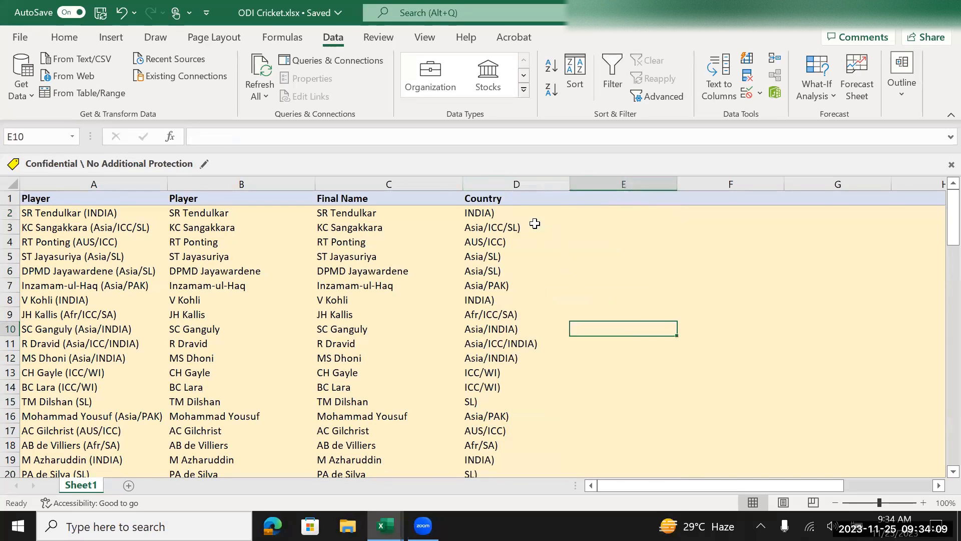
{"action": "left_click", "coordinate": [503, 185]}
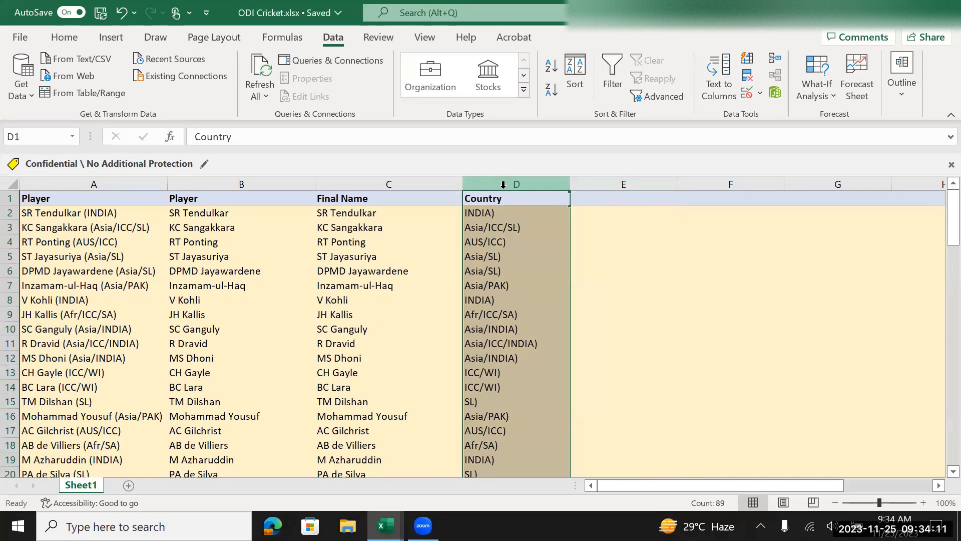
{"action": "key", "text": "ctrl+h"}
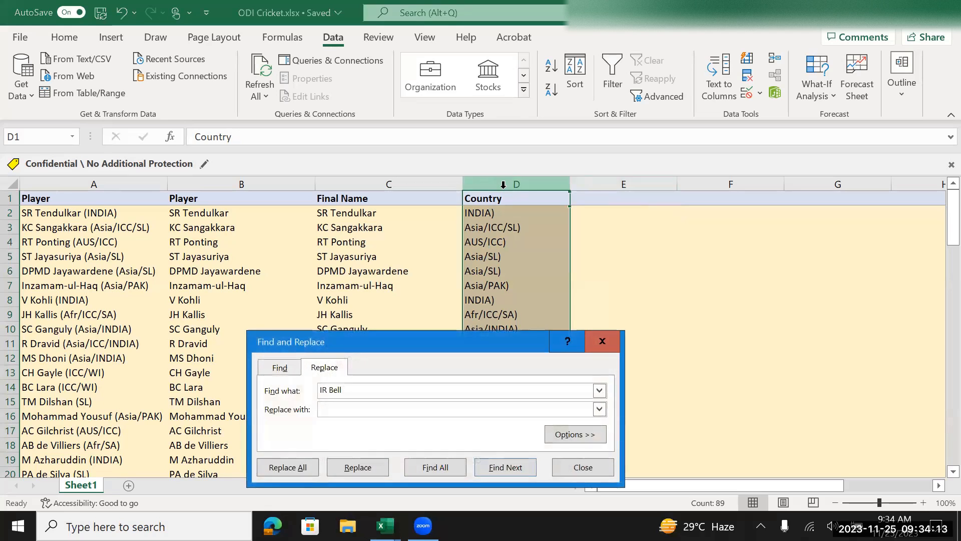
{"action": "left_click_drag", "start_coordinate": [354, 389], "coordinate": [299, 393]}
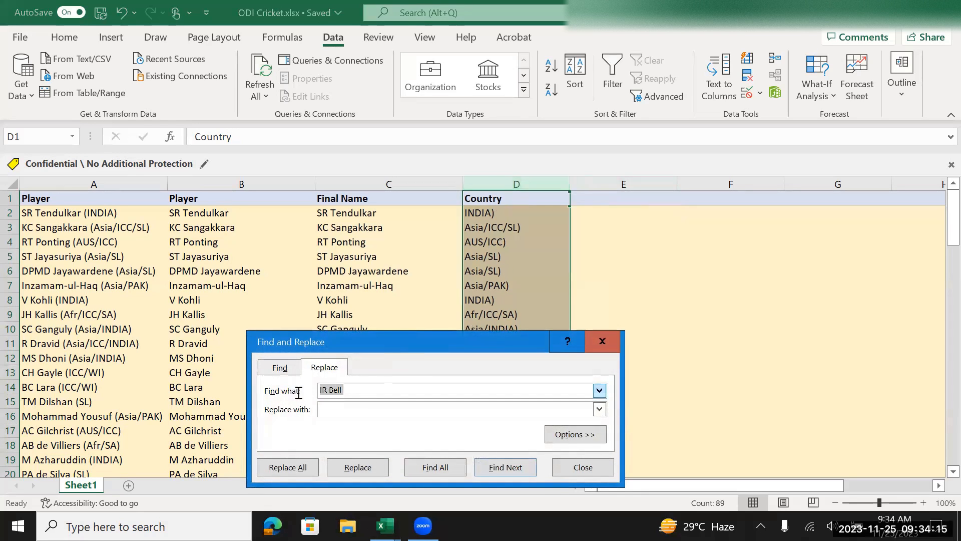
{"action": "key", "text": "BackSpace"}
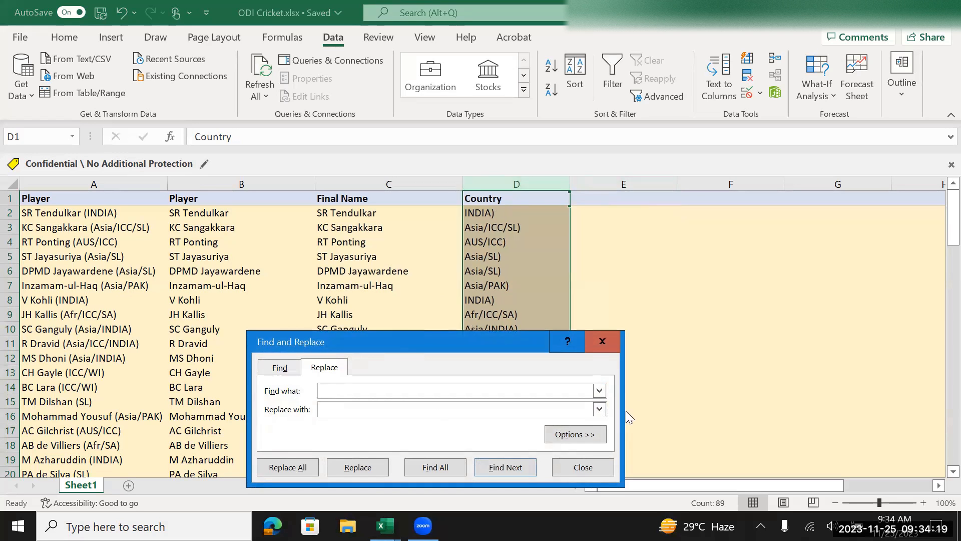
{"action": "left_click", "coordinate": [605, 344]}
{"action": "left_click", "coordinate": [515, 181]}
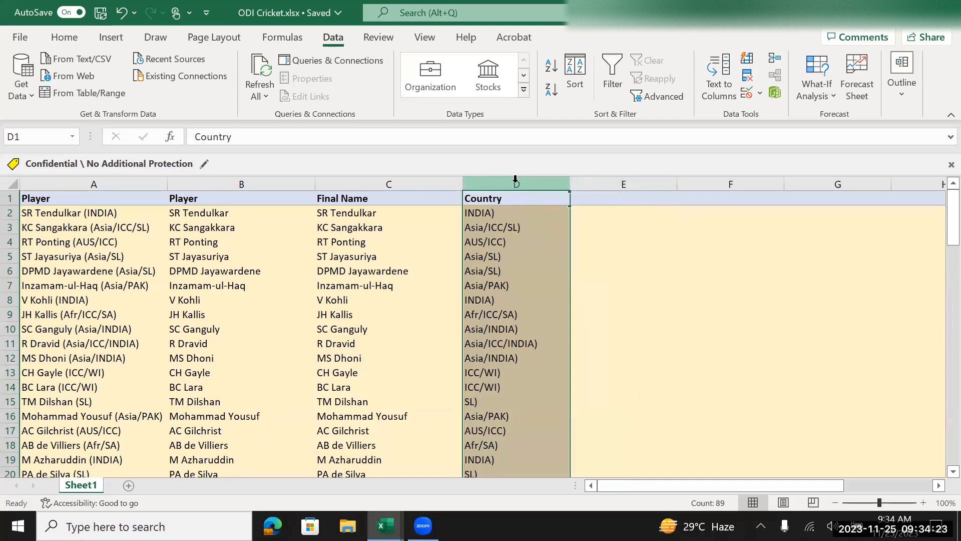
{"action": "key", "text": "ctrl+h"}
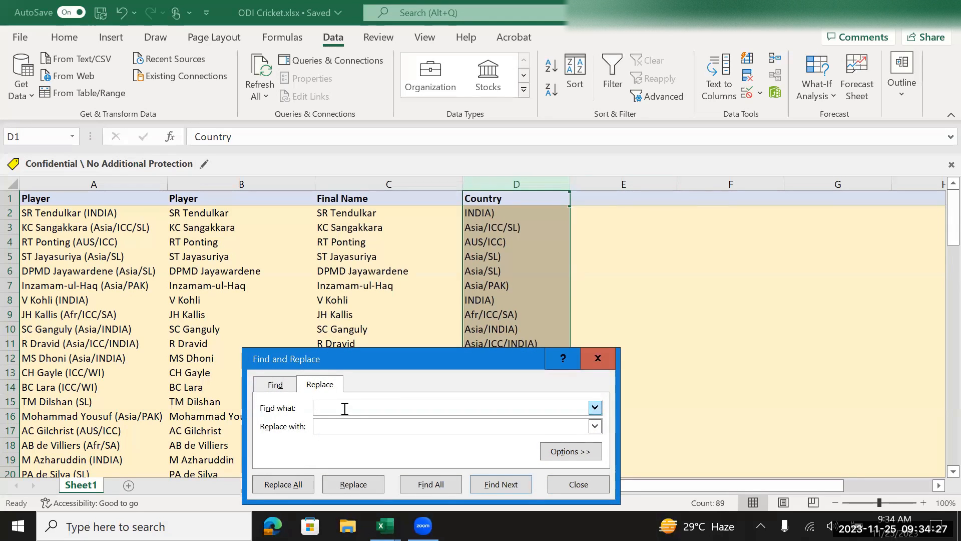
{"action": "type", "text": ")"}
{"action": "left_click", "coordinate": [284, 484]}
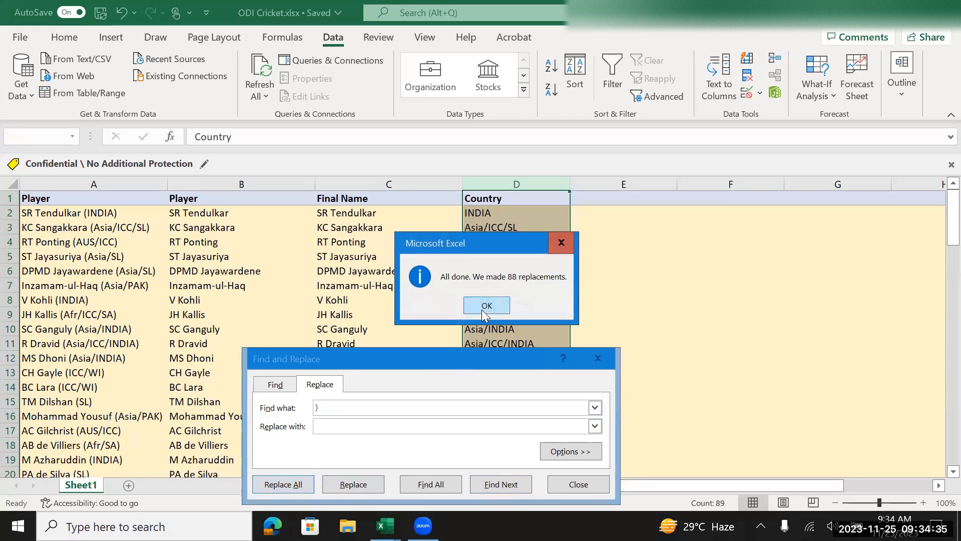
{"action": "left_click", "coordinate": [483, 307]}
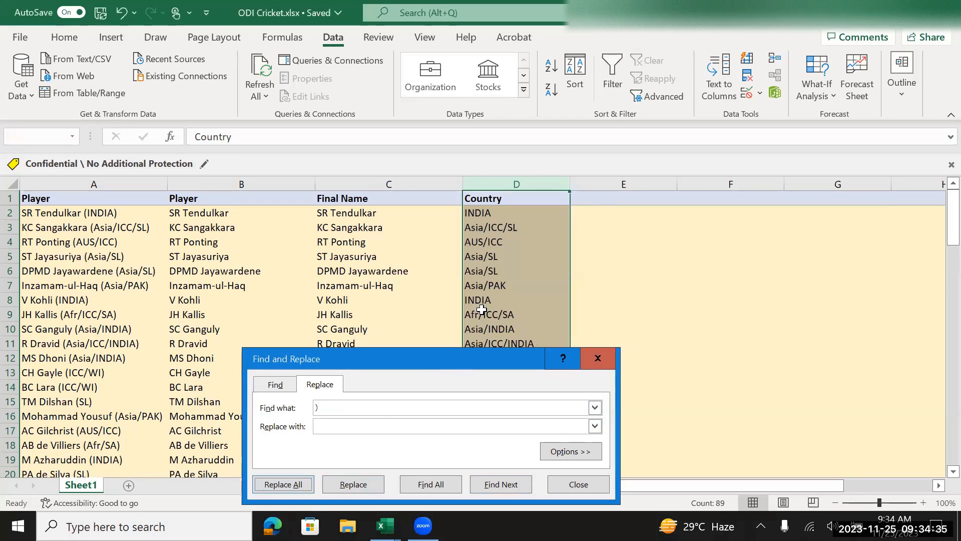
{"action": "left_click", "coordinate": [598, 358]}
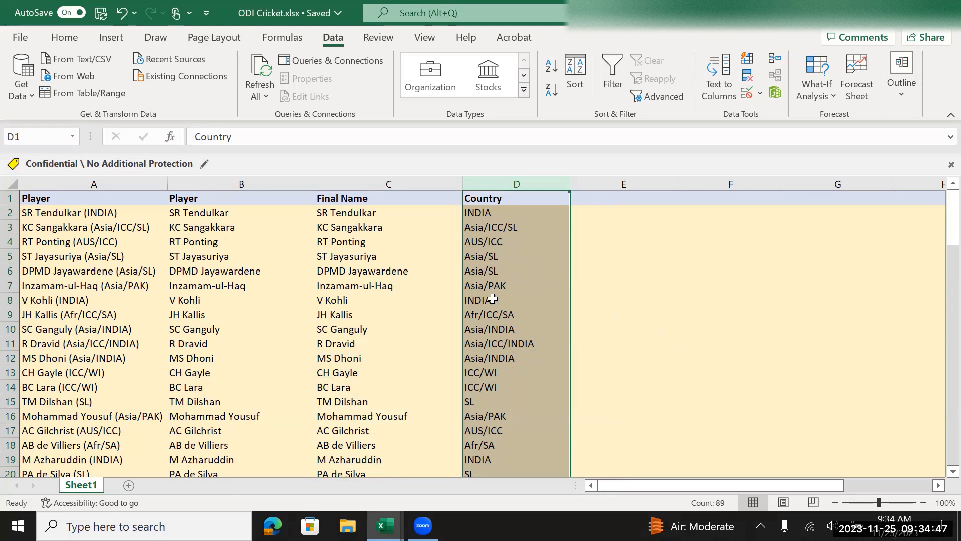
Step: Examine the country codes in column D down to the last player, noting those with several parts separated by slashes
{"action": "left_click", "coordinate": [494, 225]}
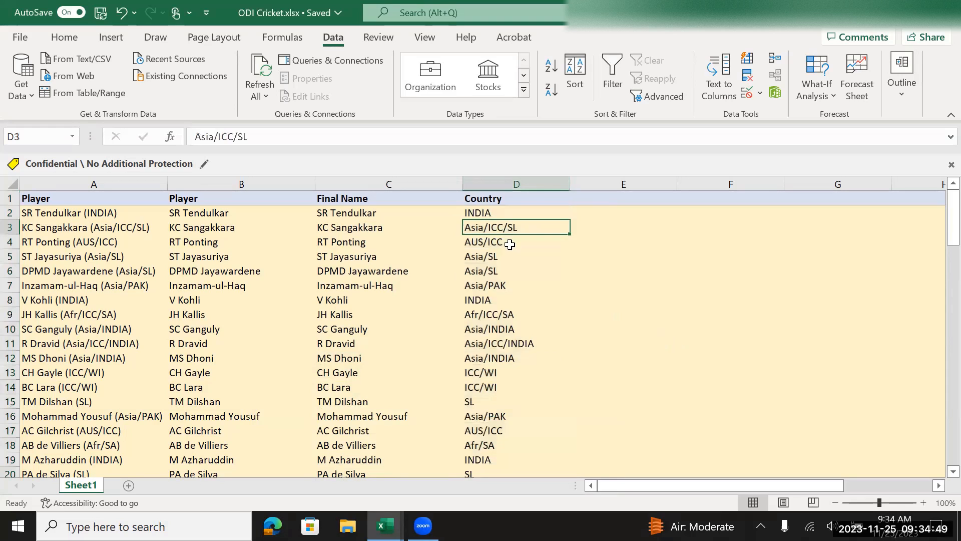
{"action": "left_click", "coordinate": [510, 243]}
{"action": "left_click", "coordinate": [484, 228]}
{"action": "left_click", "coordinate": [502, 252]}
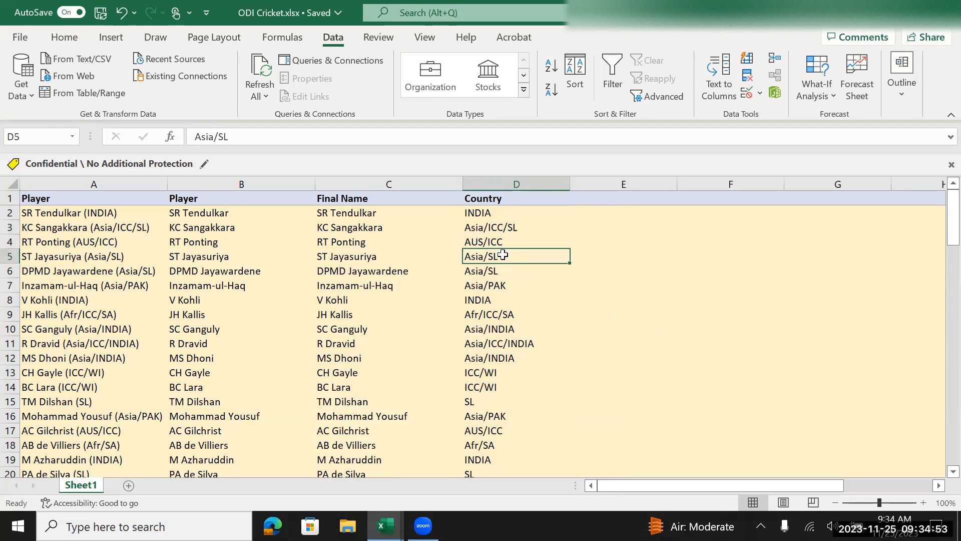
{"action": "left_click", "coordinate": [504, 283]}
{"action": "scroll", "coordinate": [510, 303], "scroll_direction": "down", "scroll_amount": 19}
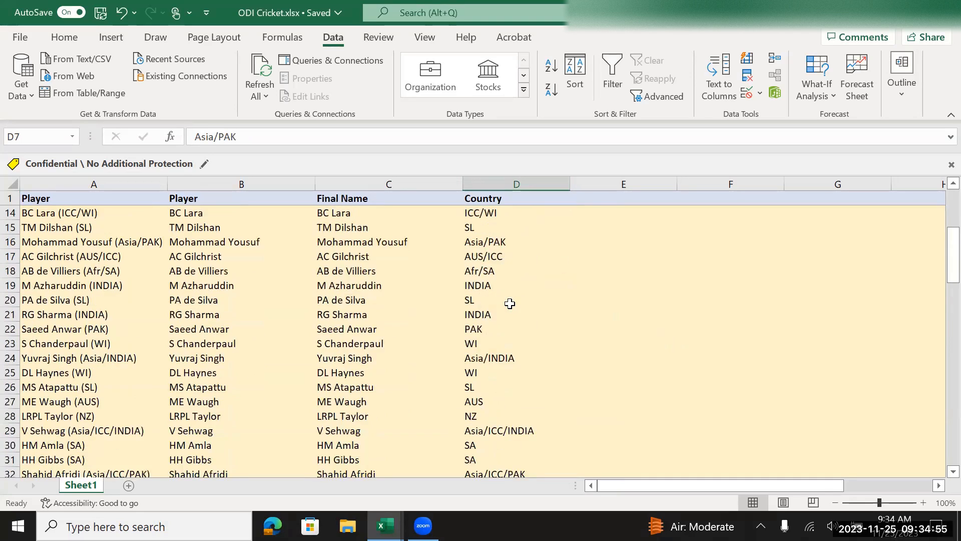
{"action": "scroll", "coordinate": [510, 303], "scroll_direction": "down", "scroll_amount": 9}
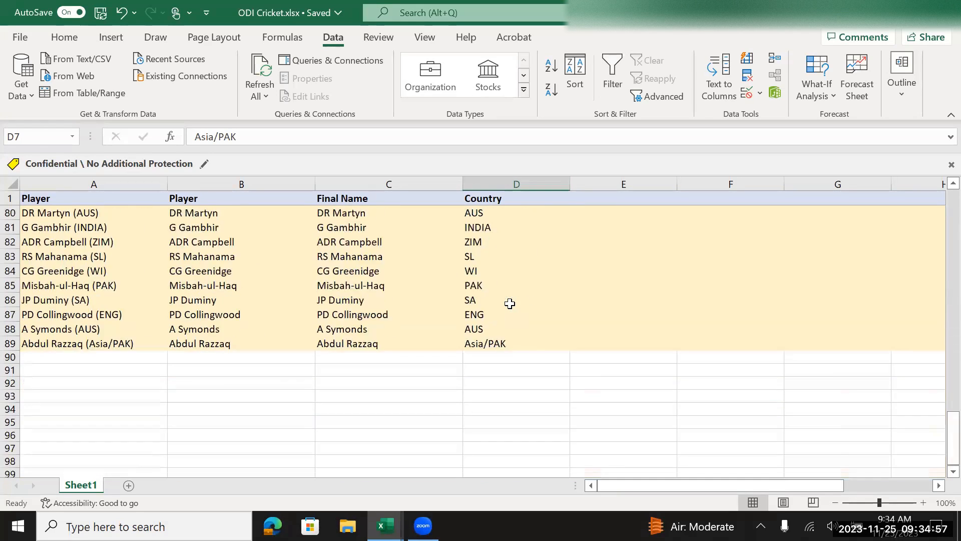
{"action": "scroll", "coordinate": [510, 303], "scroll_direction": "up", "scroll_amount": 8}
{"action": "scroll", "coordinate": [509, 303], "scroll_direction": "up", "scroll_amount": 20}
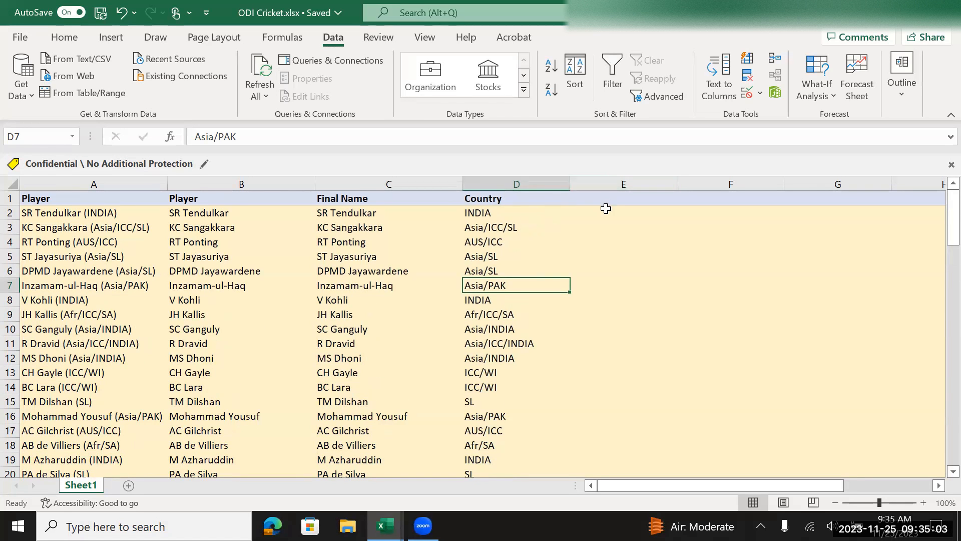
{"action": "left_click", "coordinate": [605, 210]}
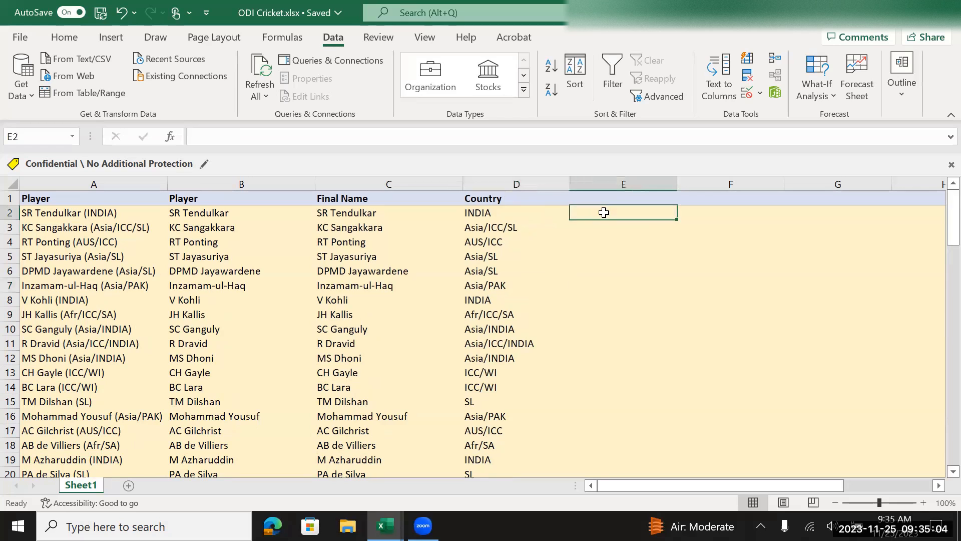
Step: Split the Country codes in column D into separate columns at each "/" with Text to Columns, overwriting the existing data
{"action": "left_click", "coordinate": [506, 178]}
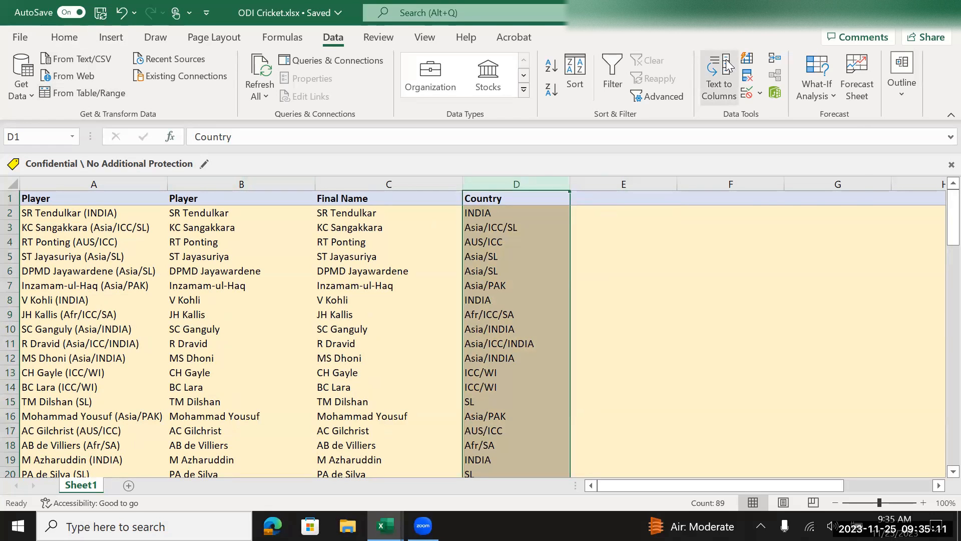
{"action": "left_click", "coordinate": [720, 75]}
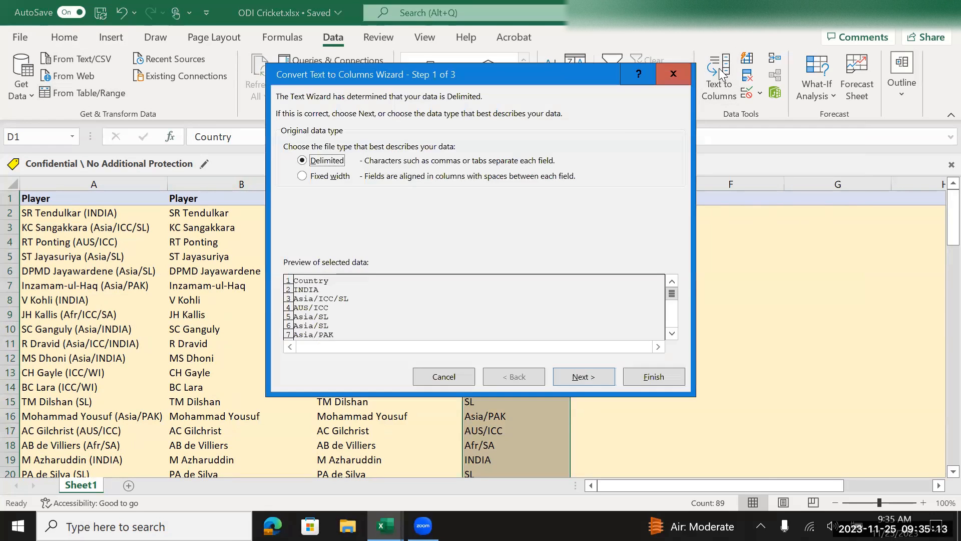
{"action": "left_click", "coordinate": [590, 377]}
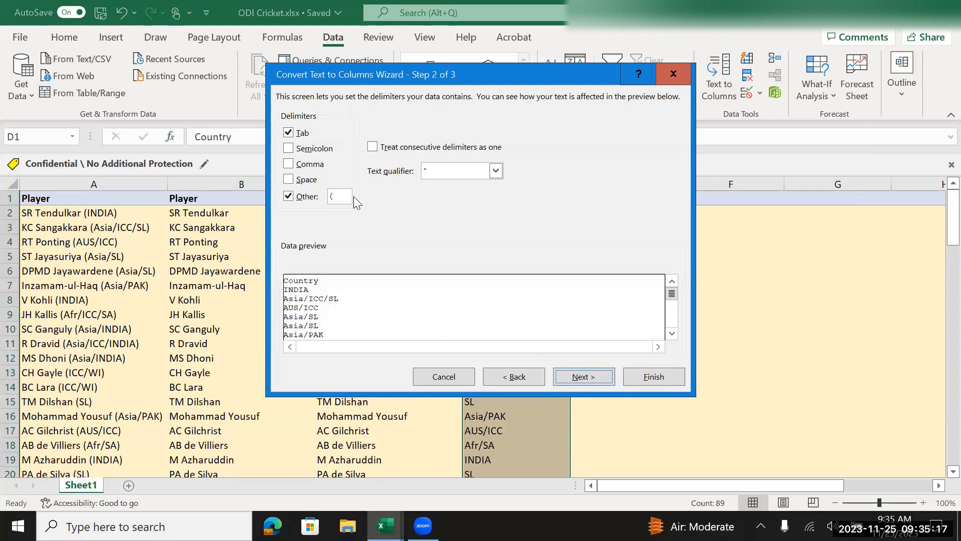
{"action": "left_click", "coordinate": [344, 199]}
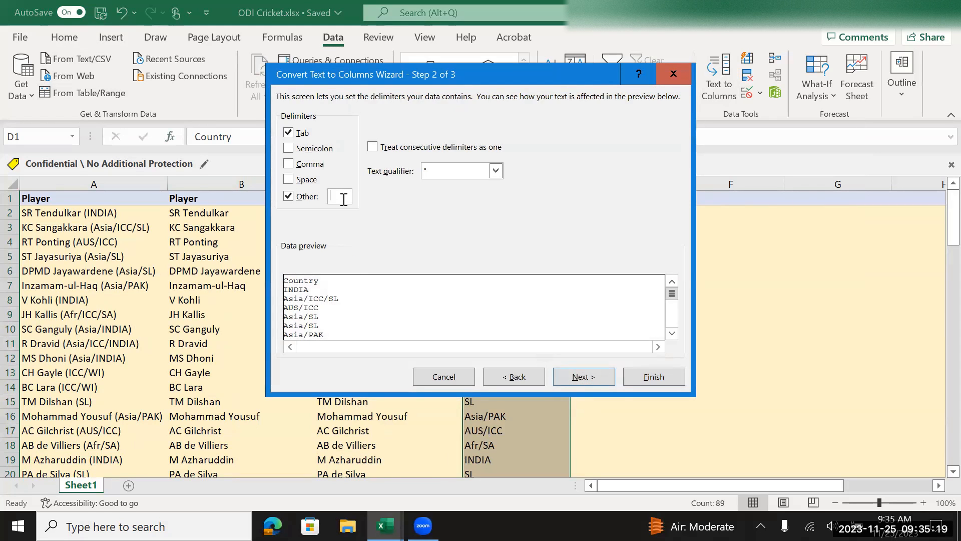
{"action": "type", "text": "/"}
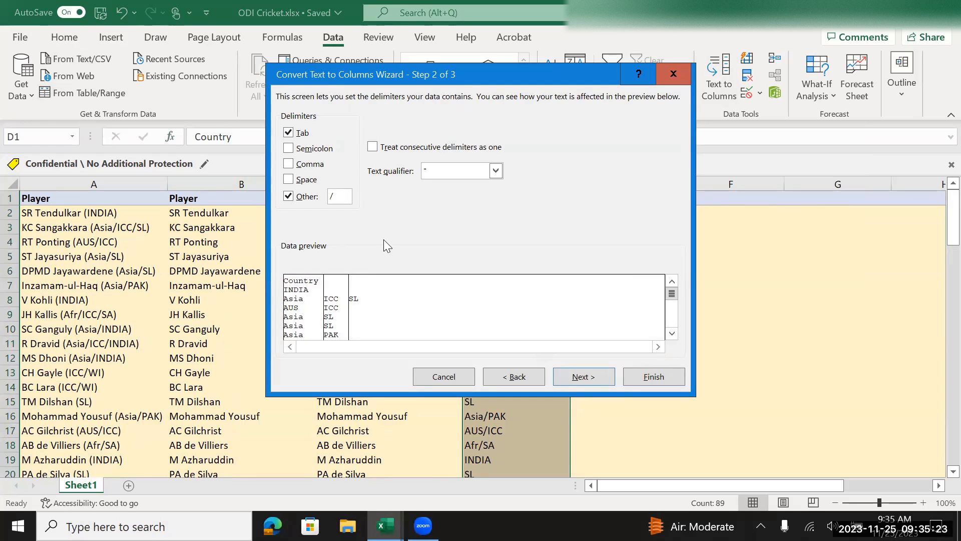
{"action": "left_click", "coordinate": [582, 378]}
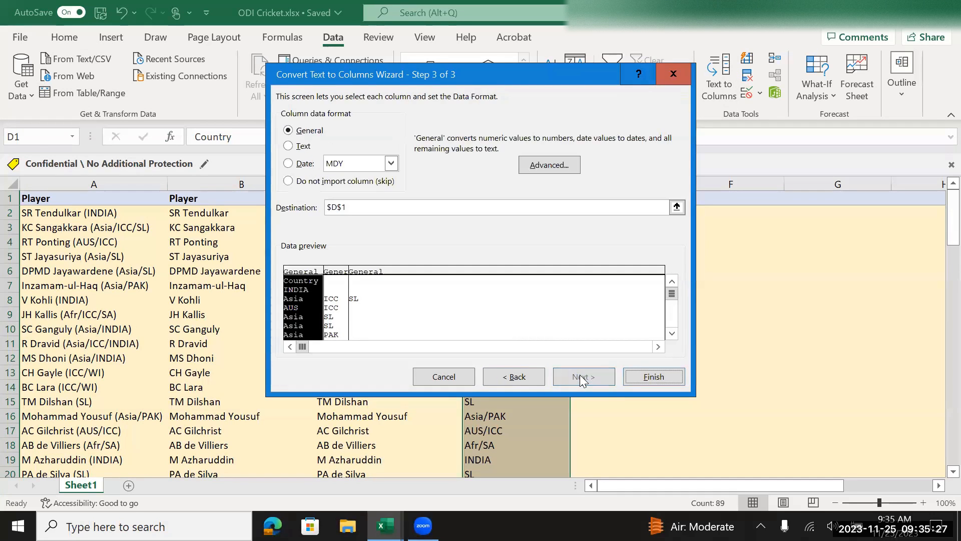
{"action": "left_click", "coordinate": [653, 376]}
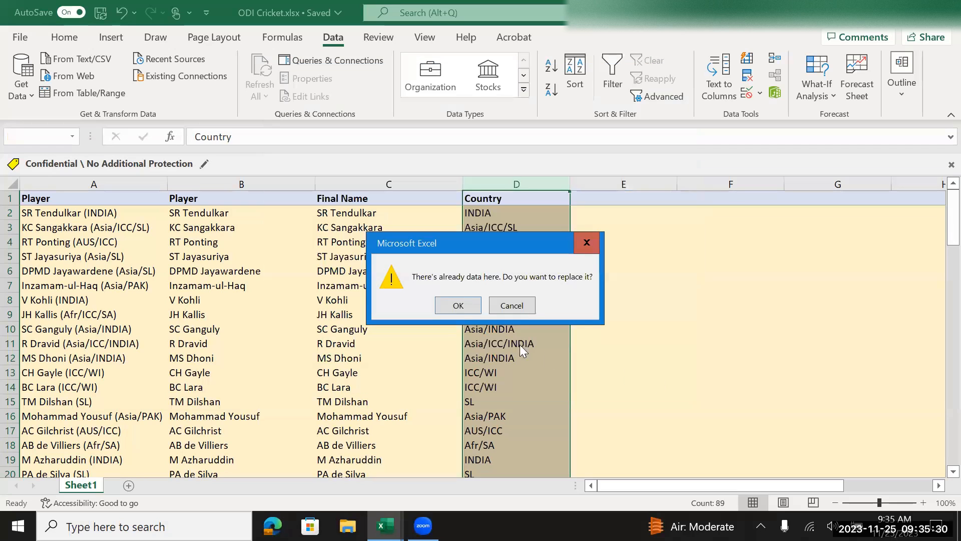
{"action": "left_click", "coordinate": [466, 310]}
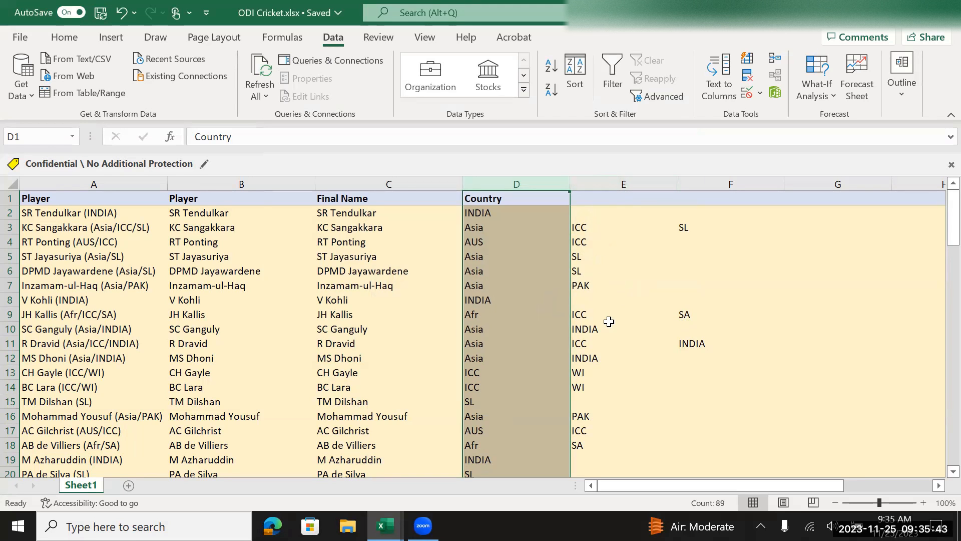
Step: Examine the split codes in columns D to F, comparing players with one, two and three parts
{"action": "scroll", "coordinate": [608, 321], "scroll_direction": "down", "scroll_amount": 19}
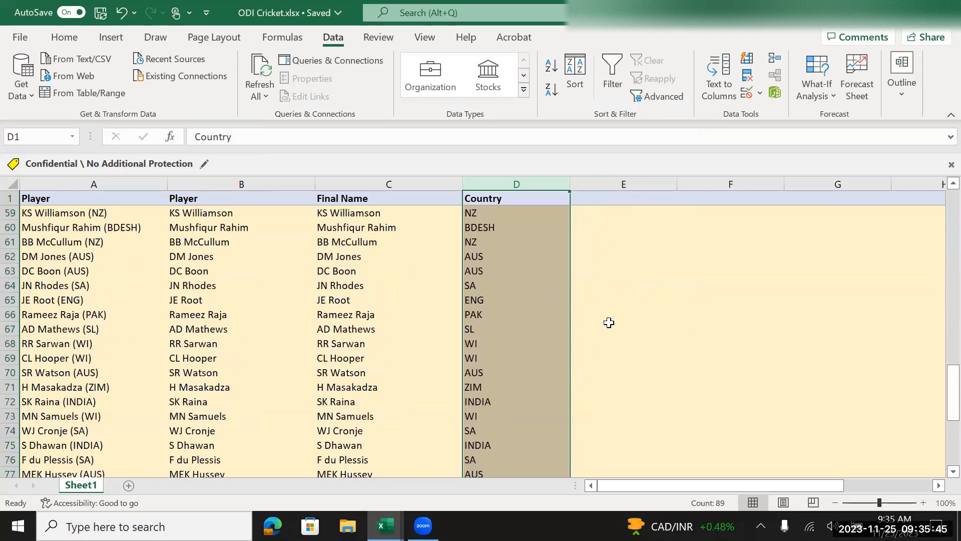
{"action": "scroll", "coordinate": [609, 323], "scroll_direction": "down", "scroll_amount": 12}
{"action": "scroll", "coordinate": [608, 323], "scroll_direction": "up", "scroll_amount": 8}
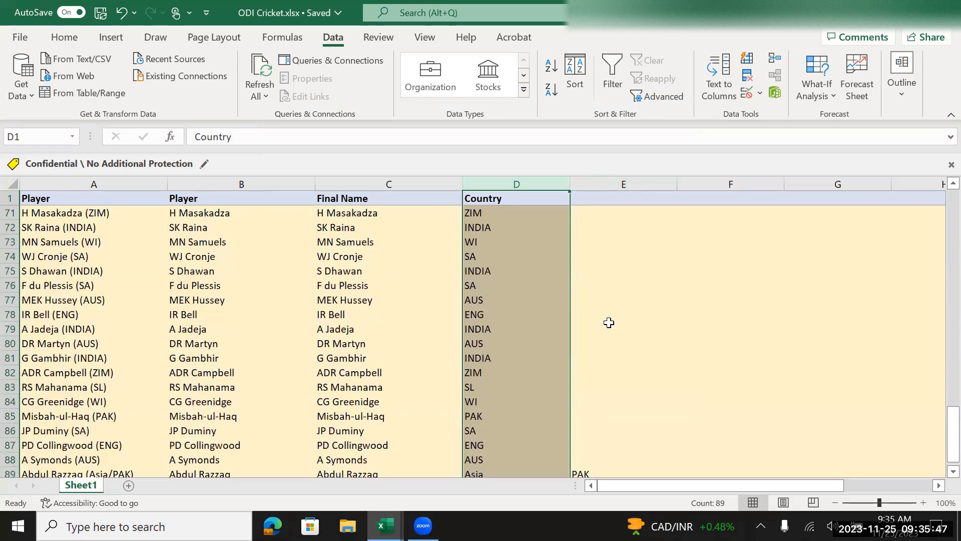
{"action": "scroll", "coordinate": [608, 322], "scroll_direction": "up", "scroll_amount": 20}
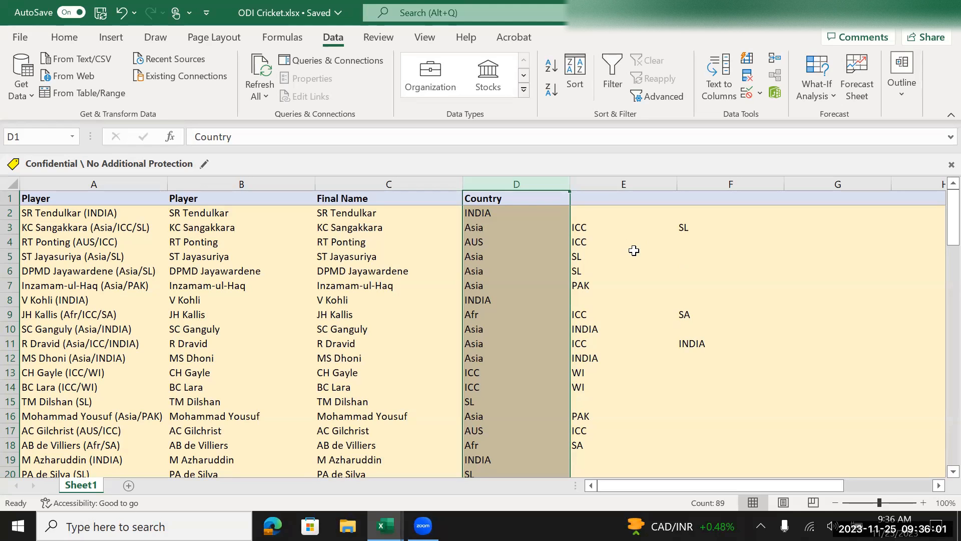
{"action": "left_click", "coordinate": [495, 228]}
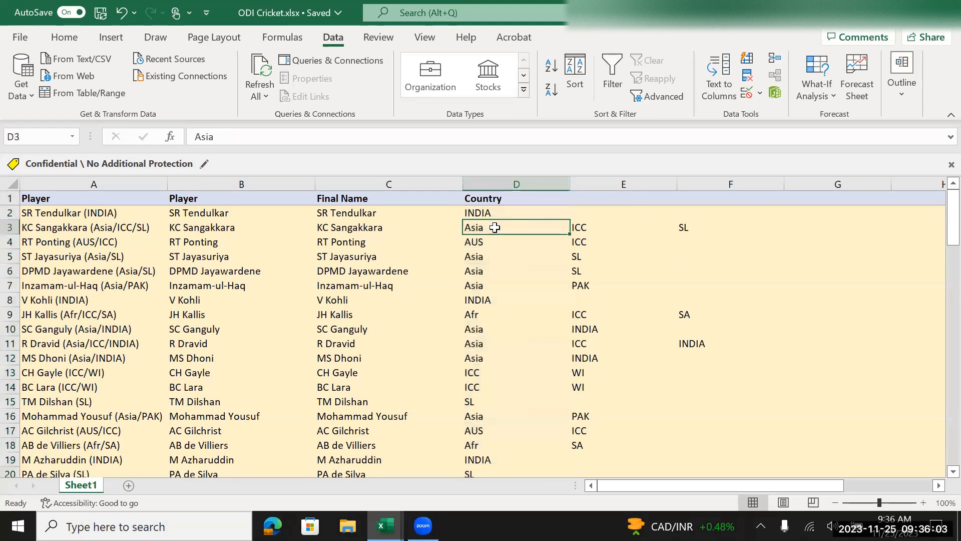
{"action": "left_click", "coordinate": [581, 229]}
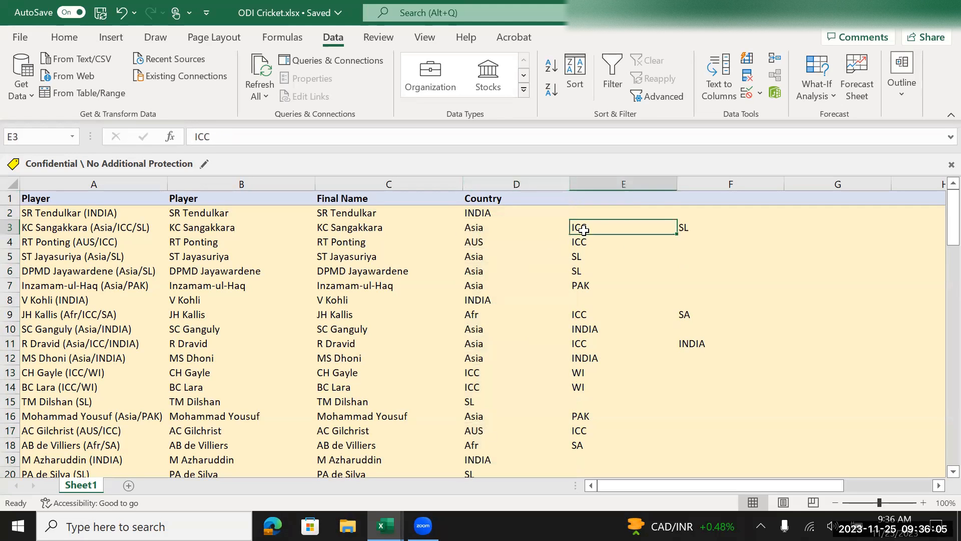
{"action": "left_click", "coordinate": [693, 228]}
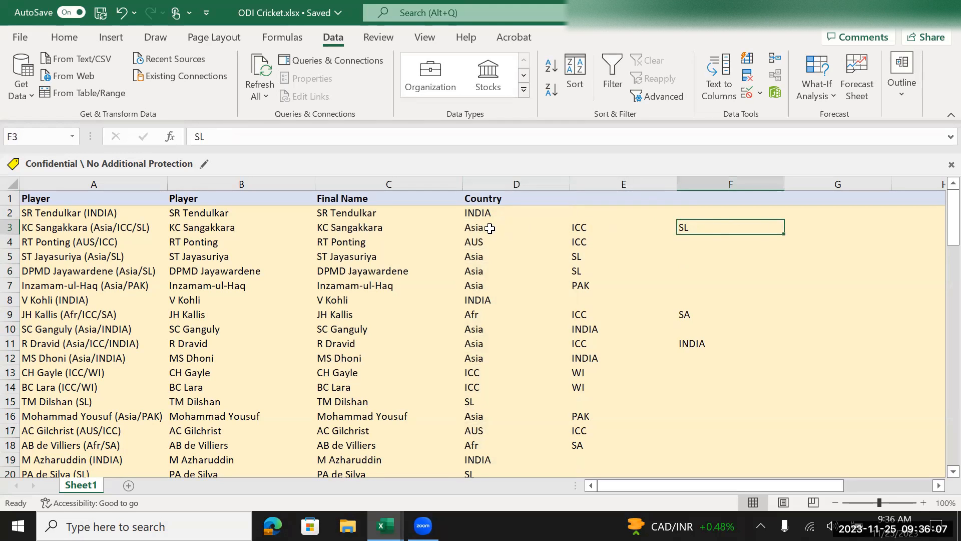
{"action": "left_click", "coordinate": [835, 227]}
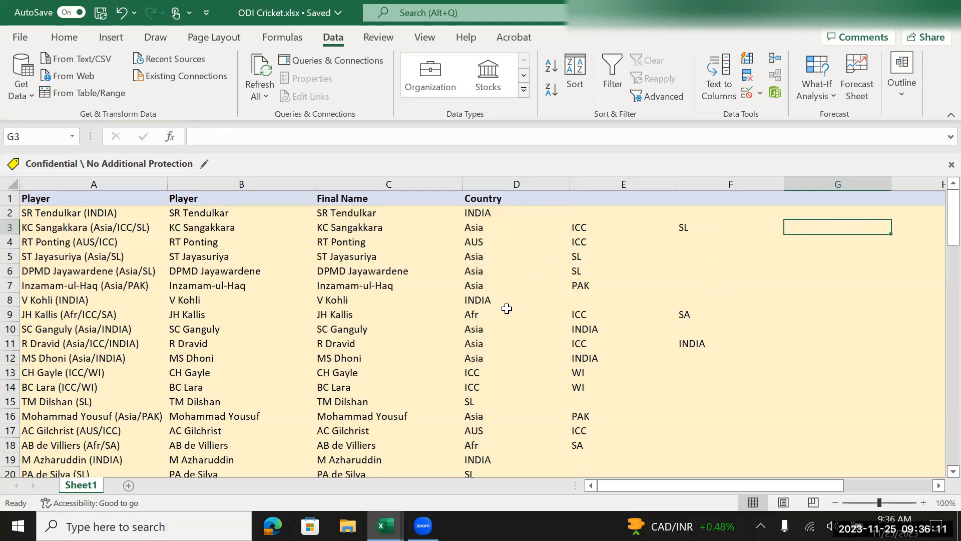
{"action": "left_click", "coordinate": [483, 303]}
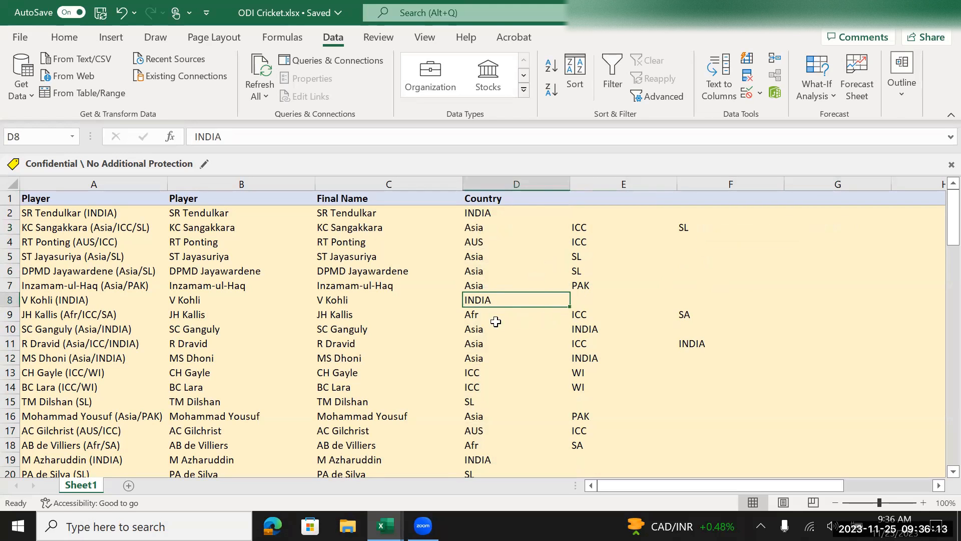
{"action": "left_click", "coordinate": [482, 316]}
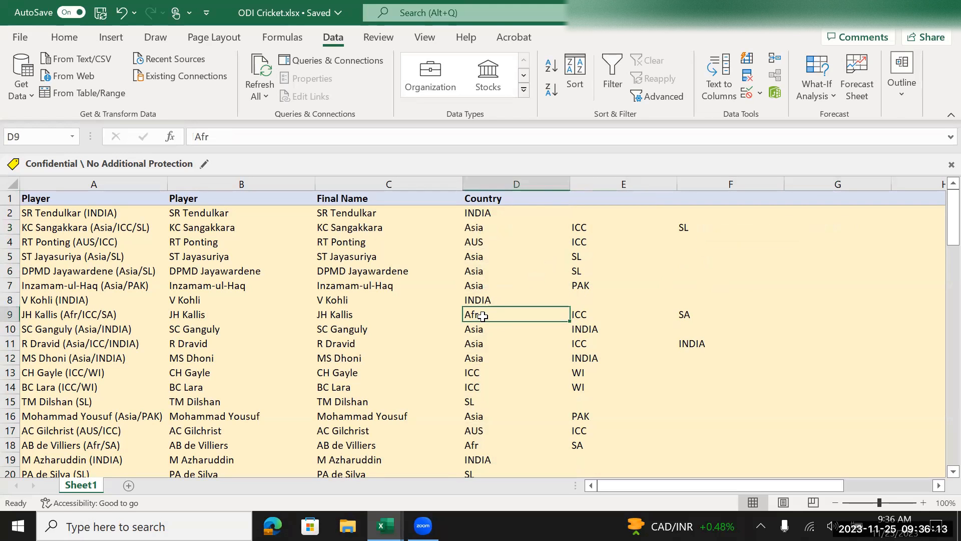
{"action": "left_click", "coordinate": [584, 316]}
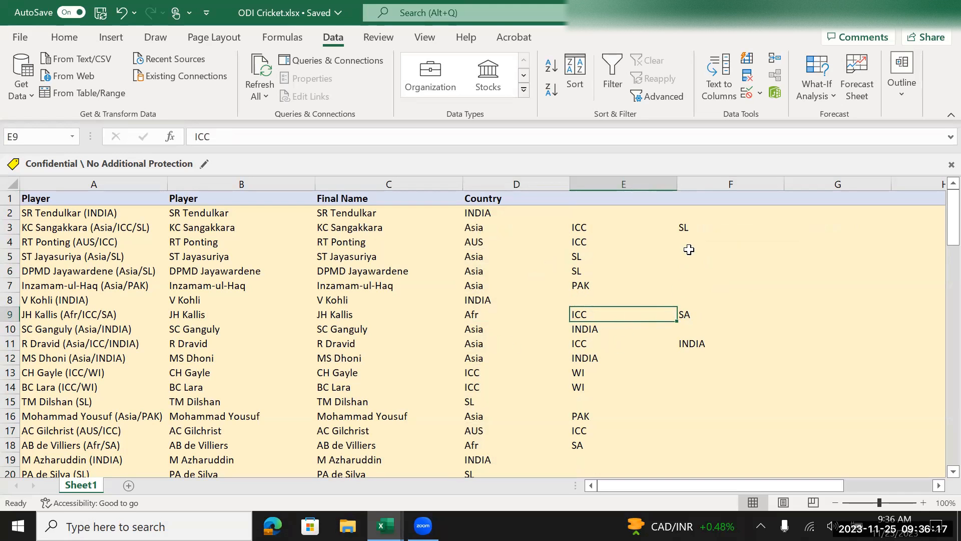
{"action": "left_click", "coordinate": [686, 230]}
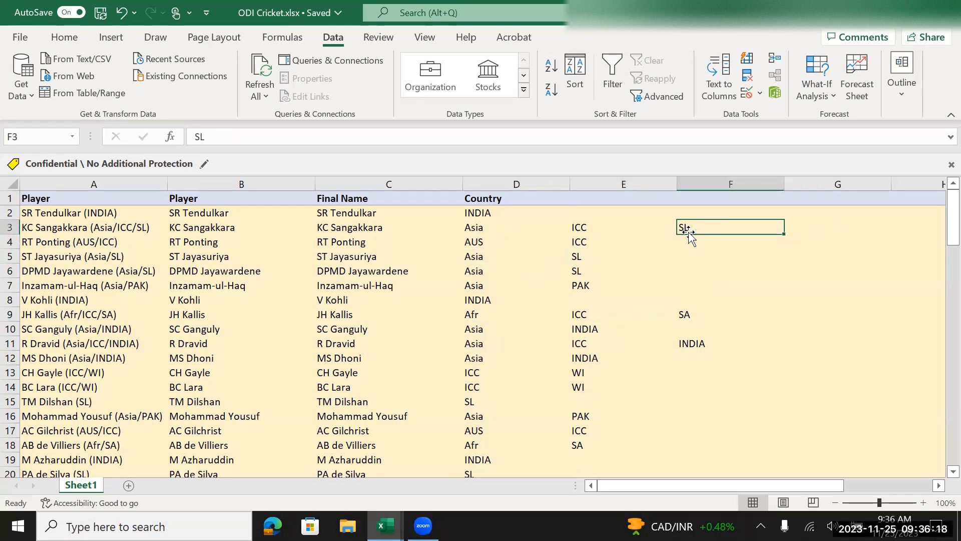
{"action": "left_click", "coordinate": [691, 314]}
{"action": "left_click", "coordinate": [692, 340]}
Step: Look through the remaining player rows for country codes that landed in columns E and F
{"action": "scroll", "coordinate": [691, 339], "scroll_direction": "down", "scroll_amount": 3}
{"action": "scroll", "coordinate": [692, 338], "scroll_direction": "down", "scroll_amount": 19}
{"action": "scroll", "coordinate": [692, 339], "scroll_direction": "down", "scroll_amount": 4}
{"action": "scroll", "coordinate": [692, 339], "scroll_direction": "up", "scroll_amount": 15}
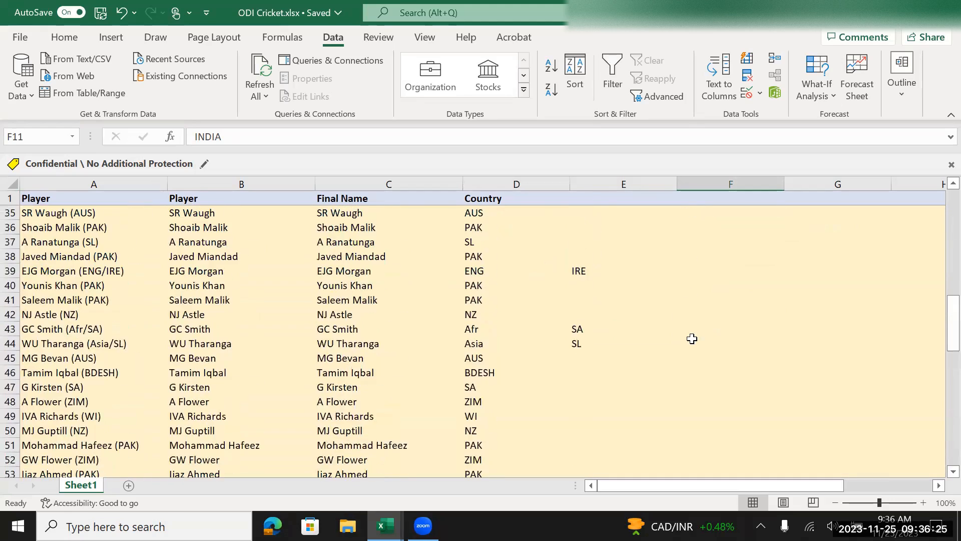
{"action": "scroll", "coordinate": [692, 339], "scroll_direction": "down", "scroll_amount": 4}
{"action": "scroll", "coordinate": [666, 333], "scroll_direction": "up", "scroll_amount": 3}
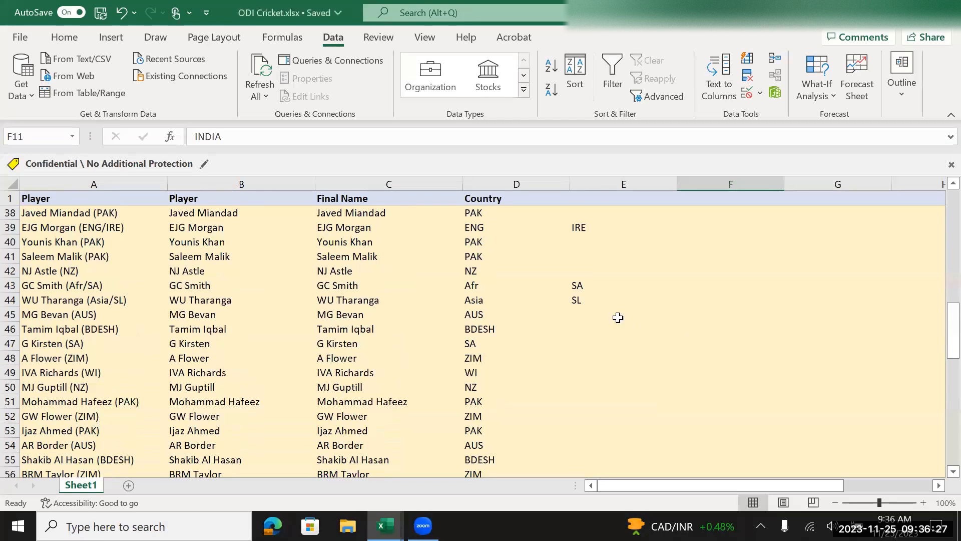
{"action": "left_click", "coordinate": [592, 285]}
{"action": "scroll", "coordinate": [590, 286], "scroll_direction": "down", "scroll_amount": 3}
{"action": "left_click", "coordinate": [579, 373]}
{"action": "scroll", "coordinate": [619, 359], "scroll_direction": "up", "scroll_amount": 11}
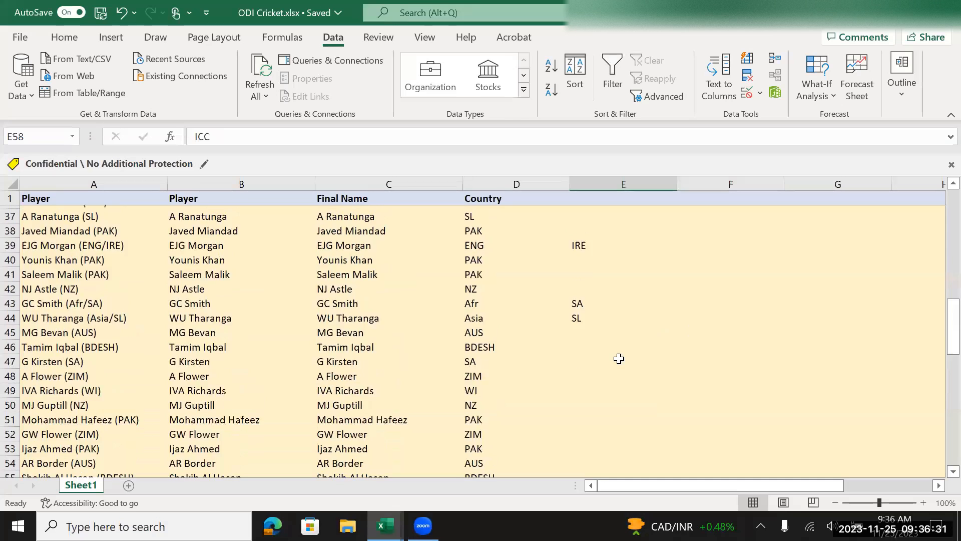
{"action": "scroll", "coordinate": [619, 358], "scroll_direction": "up", "scroll_amount": 4}
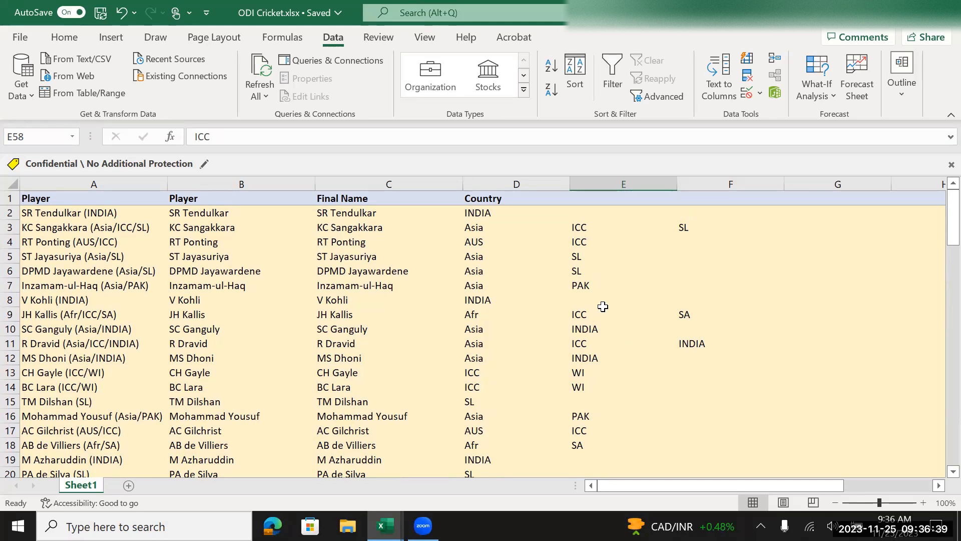
Step: Enter the header Country in G1, beside the split code columns
{"action": "left_click", "coordinate": [743, 200]}
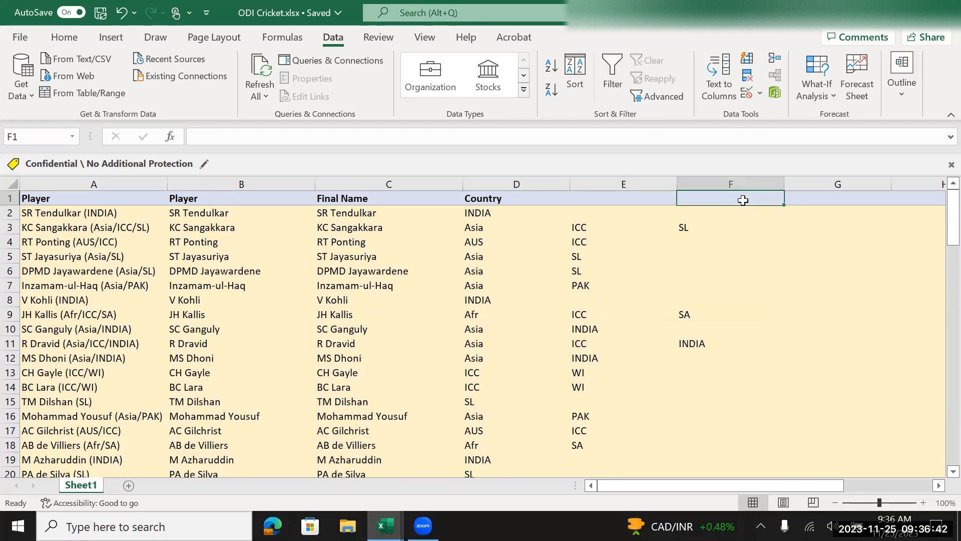
{"action": "left_click", "coordinate": [814, 199]}
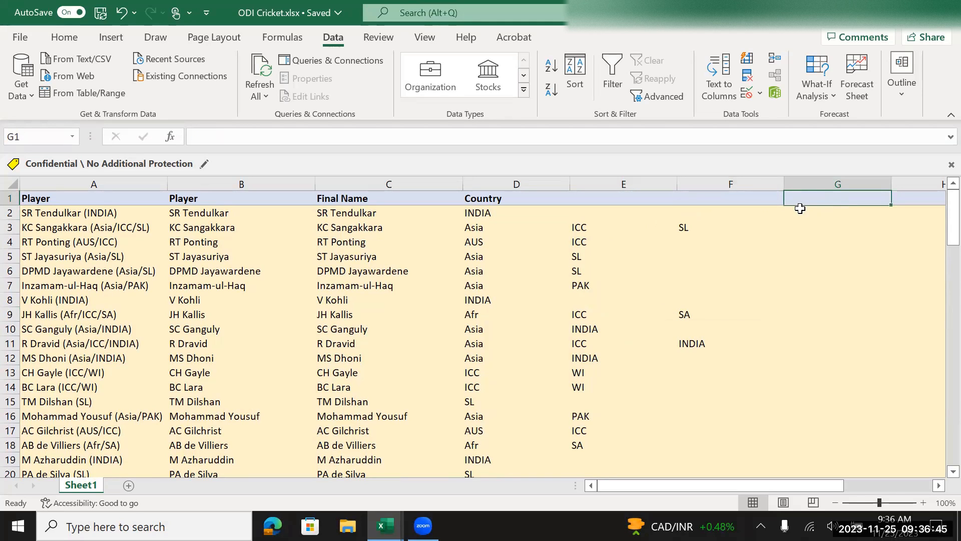
{"action": "type", "text": "Country"}
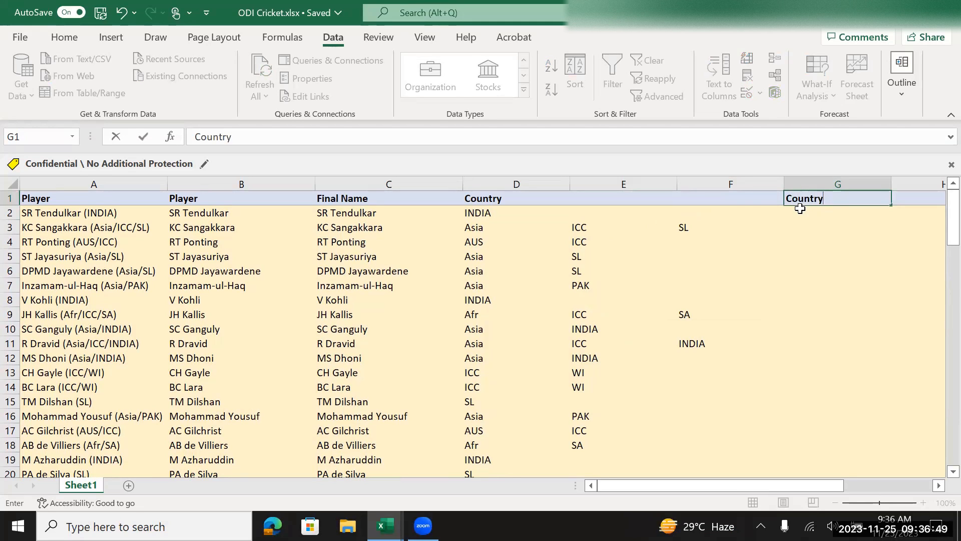
{"action": "key", "text": "Return"}
Step: Label the two split code columns with the headers R in E1 and R1 in F1
{"action": "key", "text": "Left"}
{"action": "key", "text": "Left"}
{"action": "key", "text": "Left"}
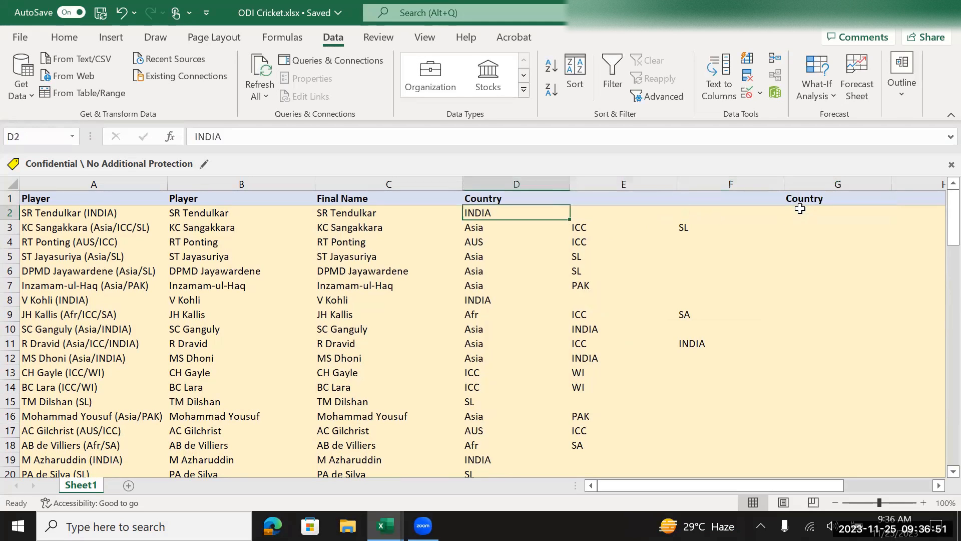
{"action": "key", "text": "Up"}
{"action": "key", "text": "Right"}
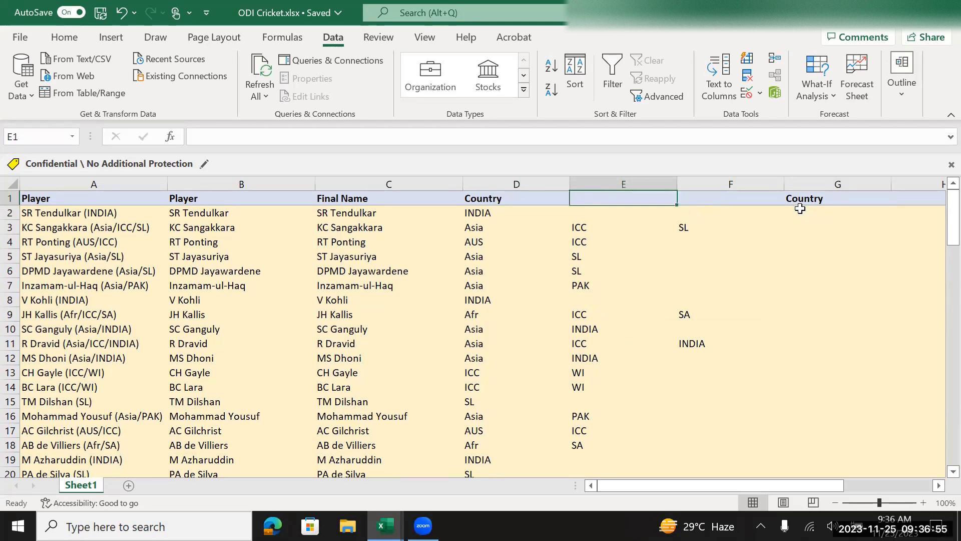
{"action": "type", "text": "R"}
{"action": "key", "text": "Right"}
{"action": "type", "text": "R1"}
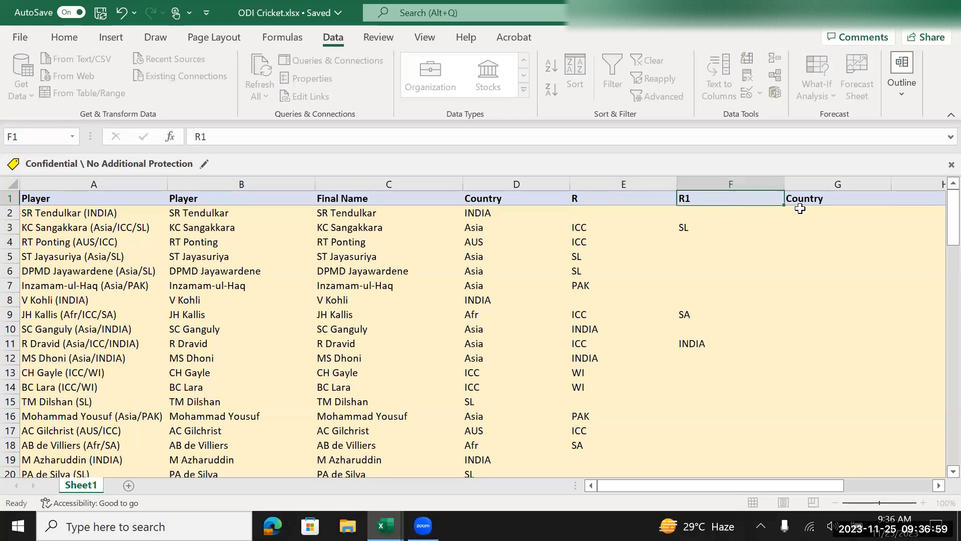
{"action": "key", "text": "Return"}
Step: Delete the blank column H in front of the Span column
{"action": "key", "text": "Right"}
{"action": "scroll", "coordinate": [800, 209], "scroll_direction": "right", "scroll_amount": 1}
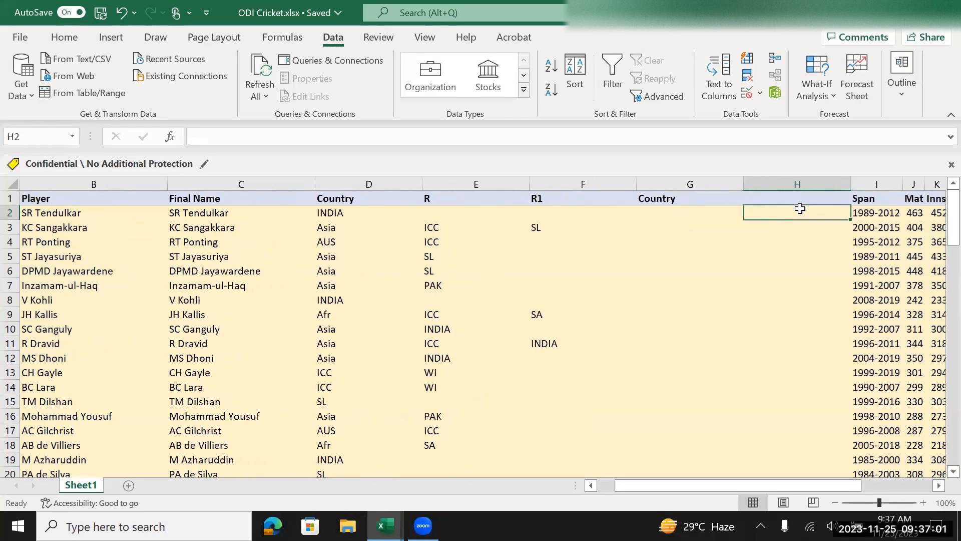
{"action": "left_click", "coordinate": [793, 180]}
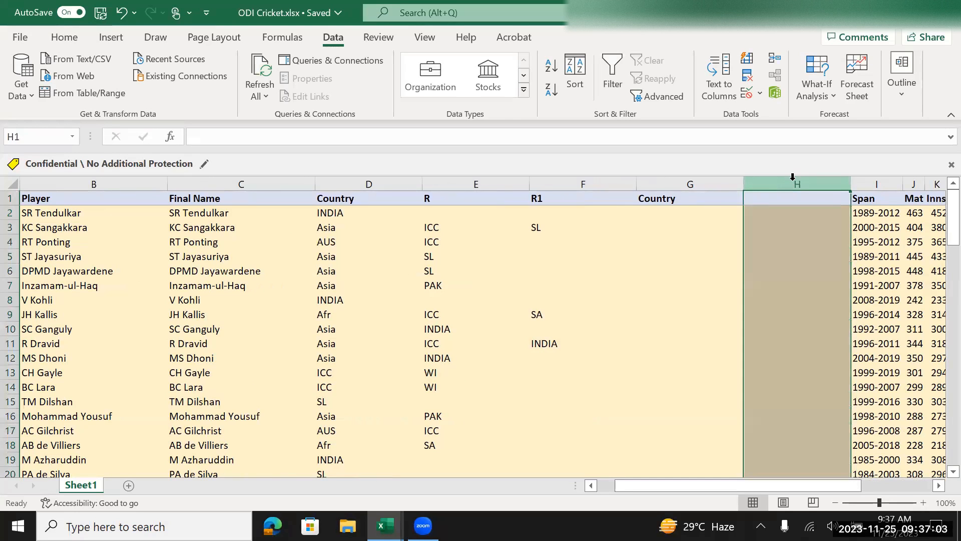
{"action": "key", "text": "ctrl+minus"}
Step: Change the header in G1 to "Final Contry"
{"action": "key", "text": "Left"}
{"action": "key", "text": "Left"}
{"action": "key", "text": "Right"}
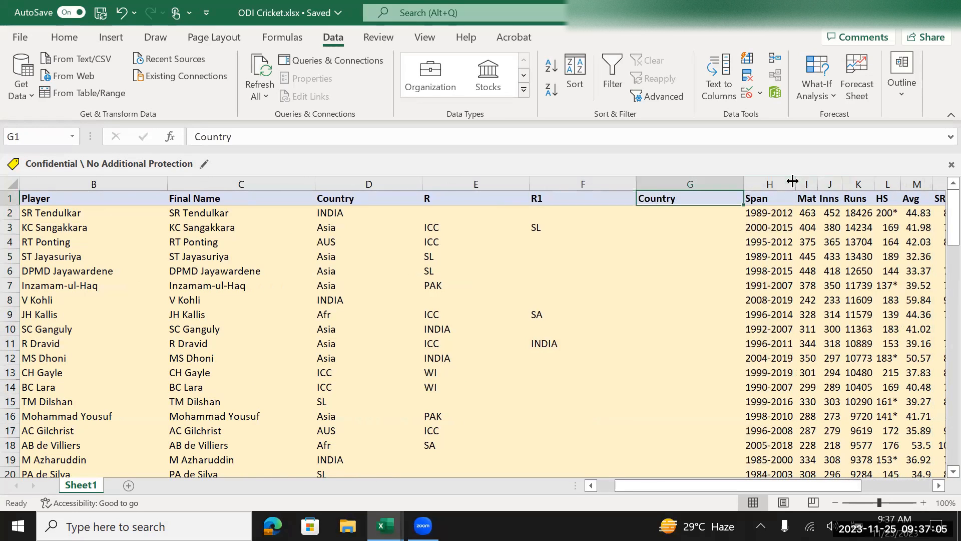
{"action": "type", "text": "Final Co"}
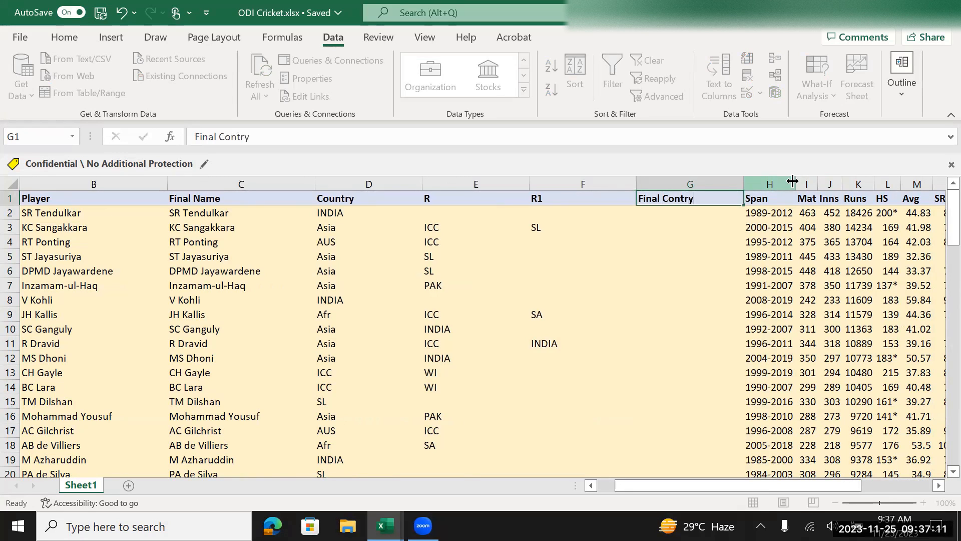
{"action": "key", "text": "Return"}
{"action": "key", "text": "Up"}
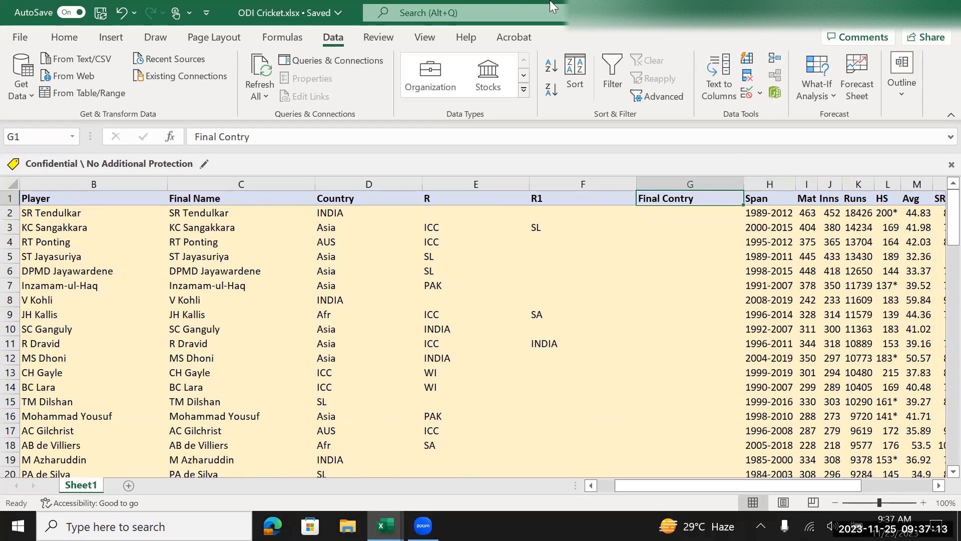
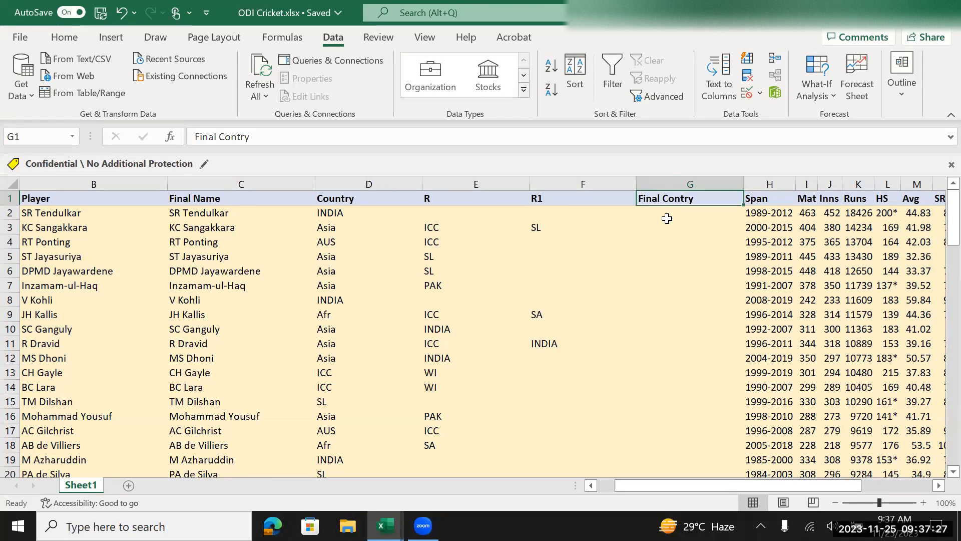
Step: Turn on filtering for the header row of the ODI table
{"action": "left_click", "coordinate": [667, 219]}
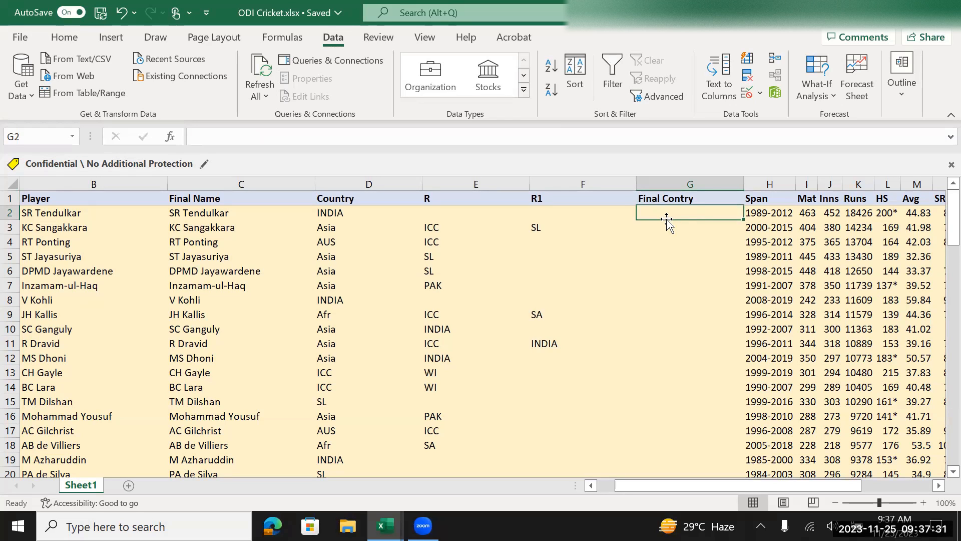
{"action": "key", "text": "Up"}
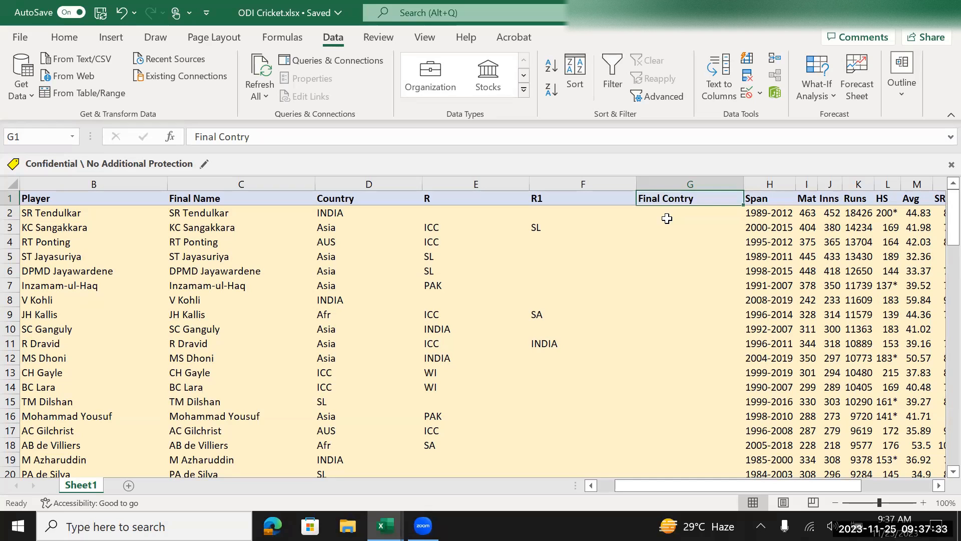
{"action": "key", "text": "ctrl+shift+l"}
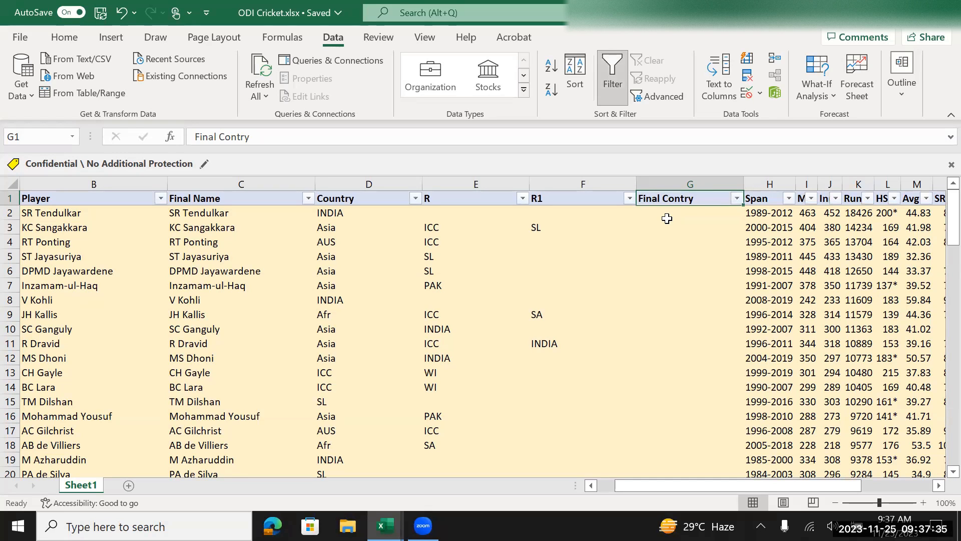
{"action": "key", "text": "Left"}
{"action": "key", "text": "Left"}
{"action": "key", "text": "Left"}
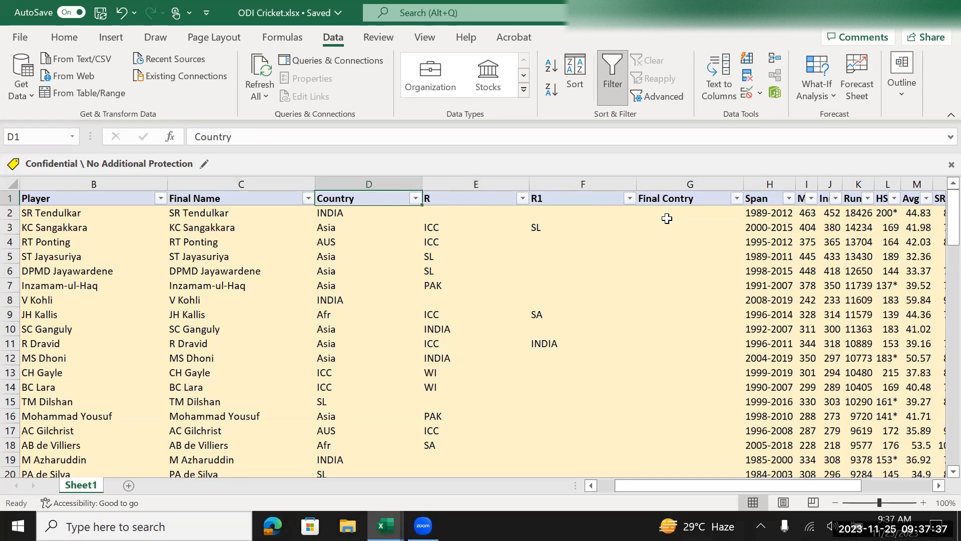
Step: Filter the Country column to exclude Afr, Asia and ICC, keeping all the real country codes
{"action": "left_click", "coordinate": [418, 197]}
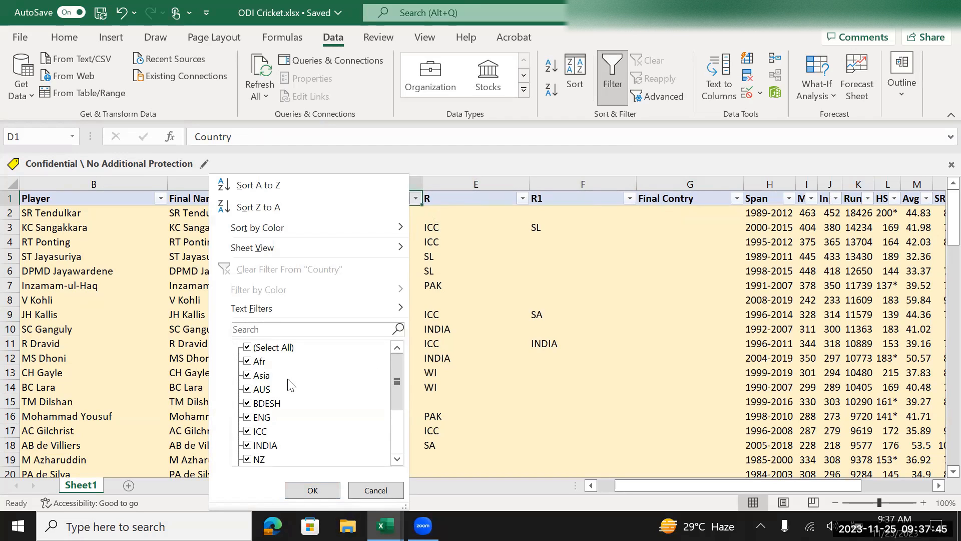
{"action": "left_click", "coordinate": [251, 365]}
{"action": "scroll", "coordinate": [270, 374], "scroll_direction": "down", "scroll_amount": 2}
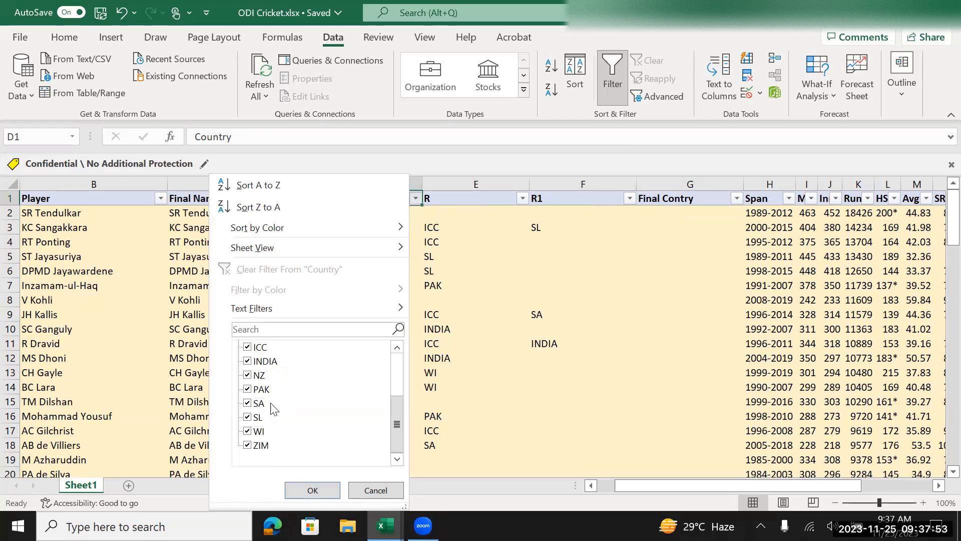
{"action": "left_click_drag", "start_coordinate": [397, 414], "coordinate": [407, 359]}
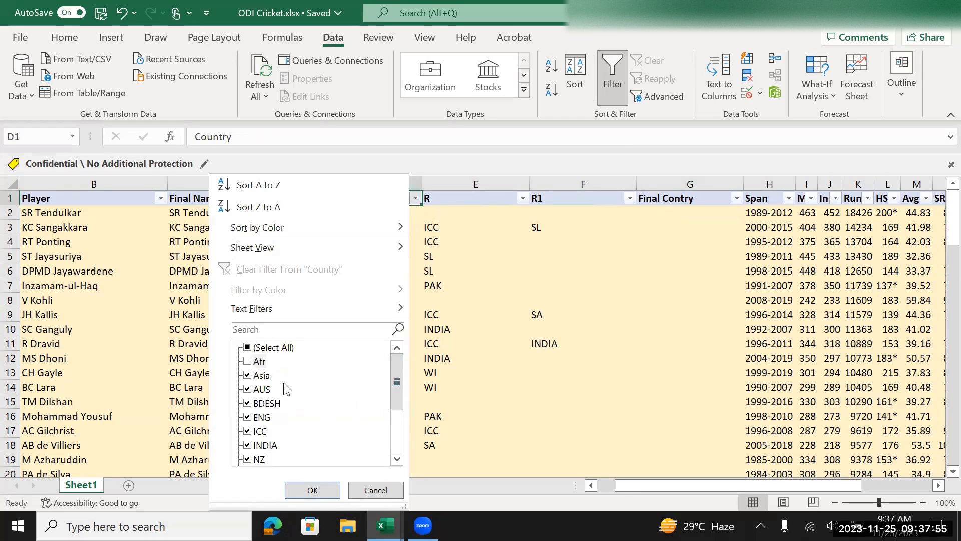
{"action": "left_click", "coordinate": [261, 381]}
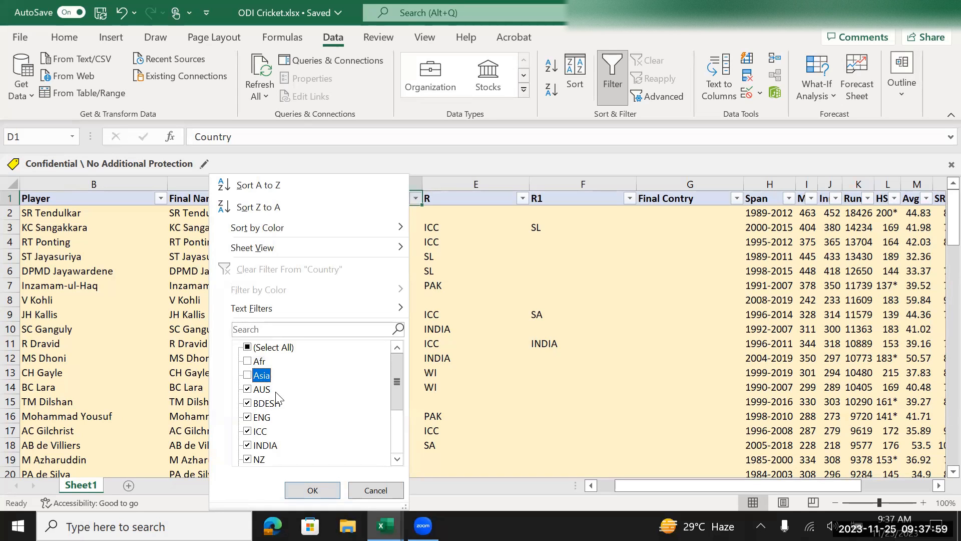
{"action": "left_click", "coordinate": [260, 432]}
{"action": "scroll", "coordinate": [293, 434], "scroll_direction": "down", "scroll_amount": 1}
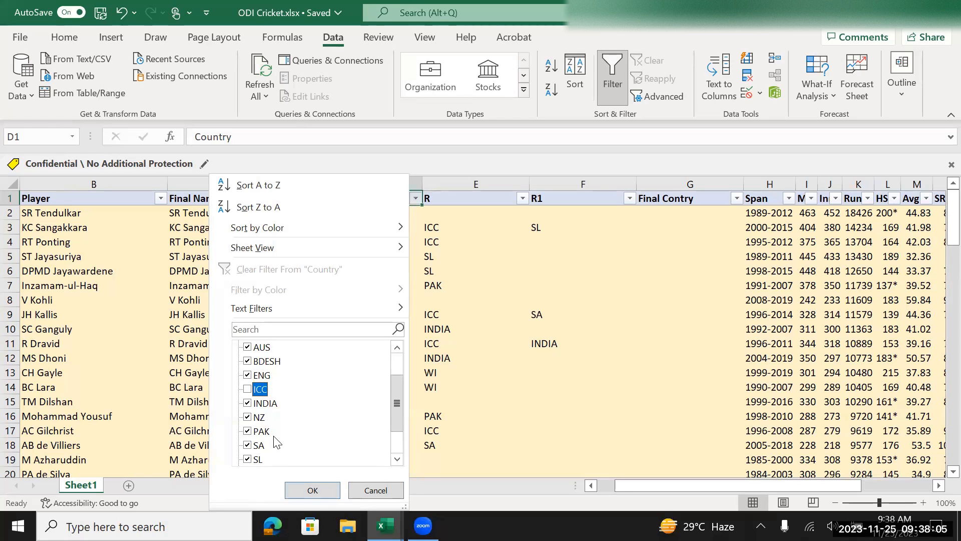
{"action": "scroll", "coordinate": [276, 441], "scroll_direction": "down", "scroll_amount": 1}
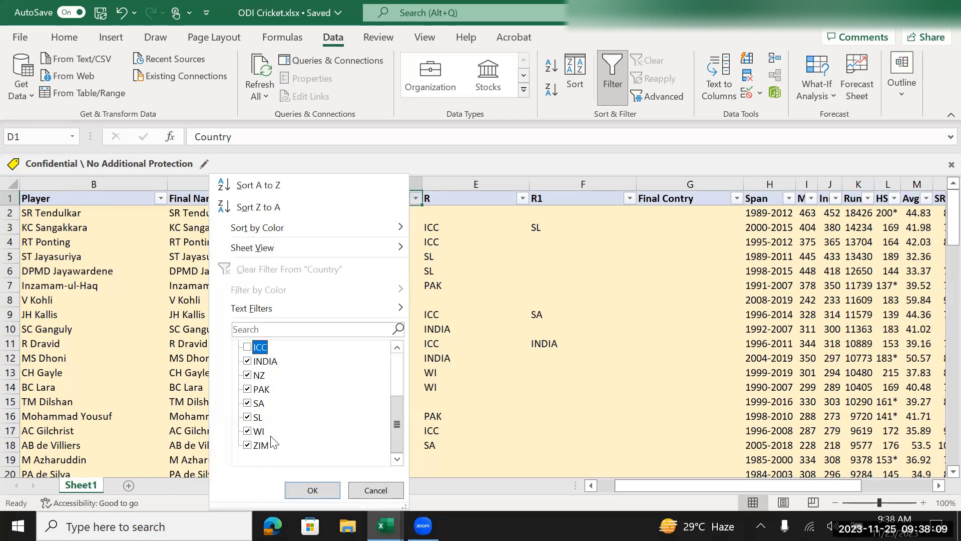
{"action": "left_click", "coordinate": [301, 492]}
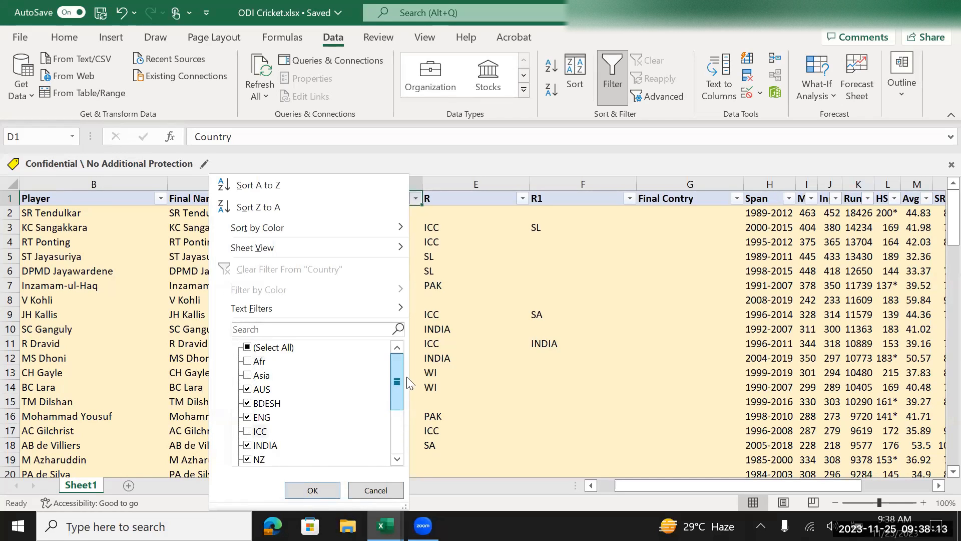
{"action": "mouse_move", "coordinate": [406, 381]}
{"action": "left_mouse_down"}
{"action": "mouse_move", "coordinate": [405, 436]}
{"action": "mouse_move", "coordinate": [404, 376]}
{"action": "left_mouse_up"}
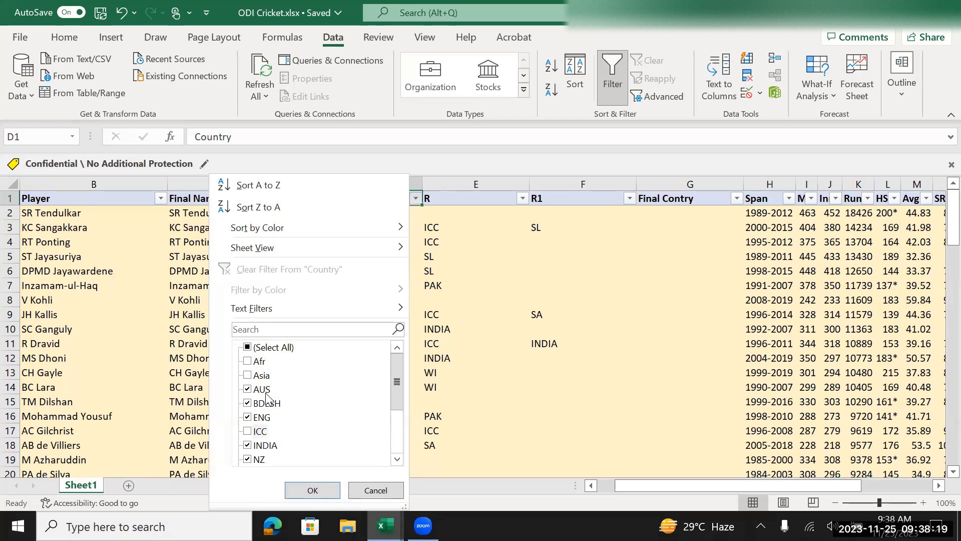
{"action": "scroll", "coordinate": [266, 398], "scroll_direction": "down", "scroll_amount": 1}
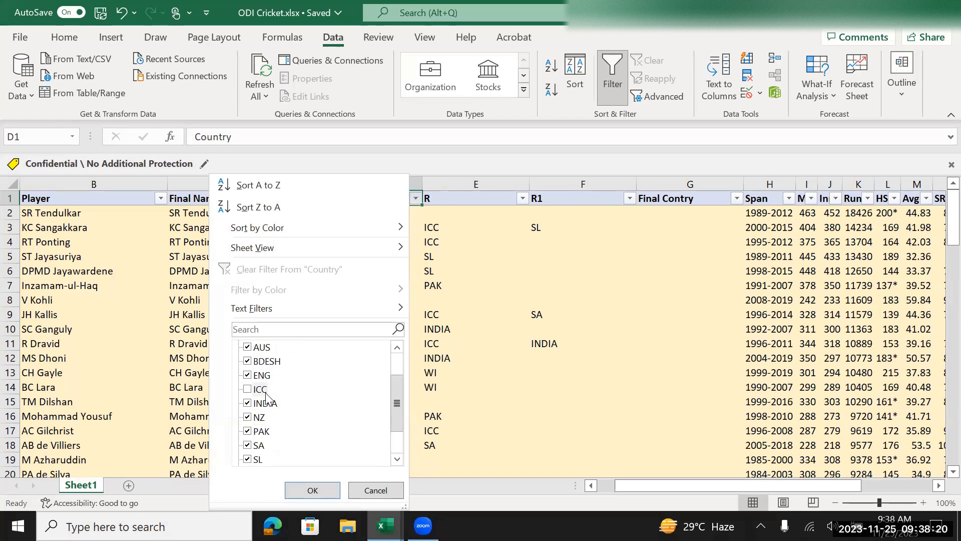
{"action": "left_click", "coordinate": [303, 491]}
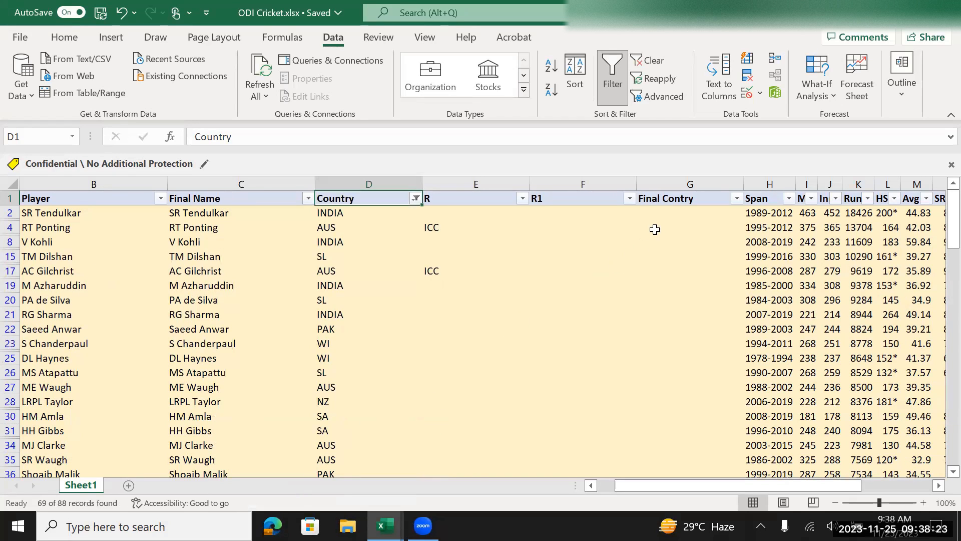
Step: Enter the formula =D2 in G2 to pull the Country code into the Final Contry column
{"action": "left_click", "coordinate": [668, 212]}
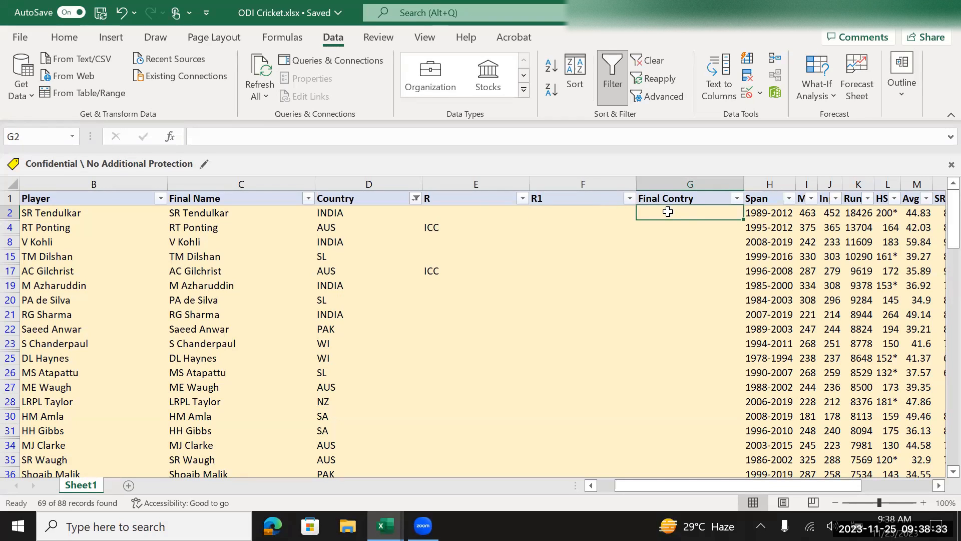
{"action": "type", "text": "="}
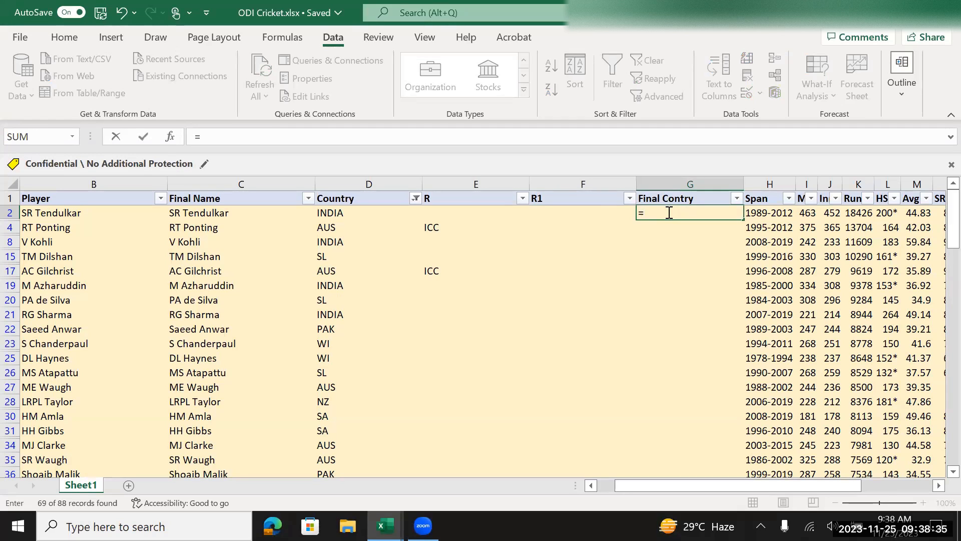
{"action": "key", "text": "Left"}
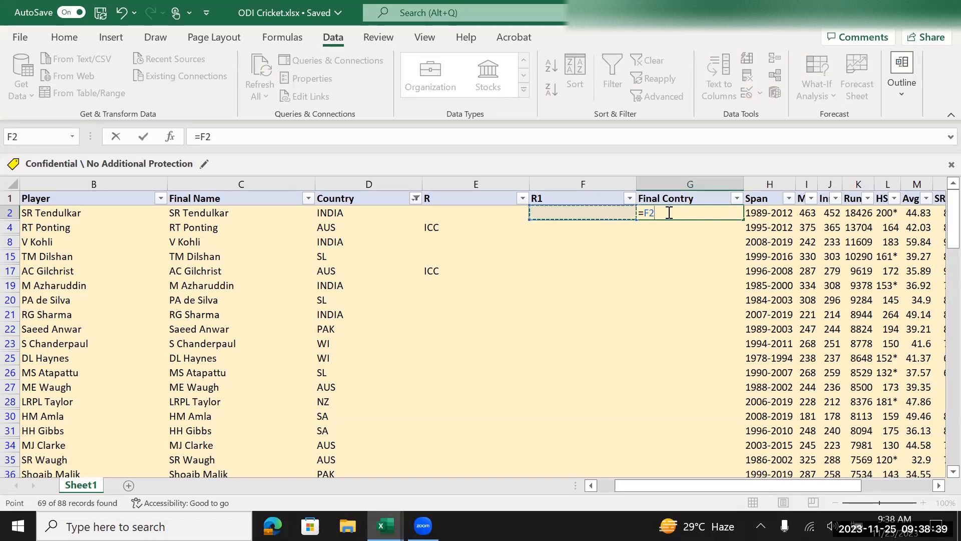
{"action": "key", "text": "Left"}
{"action": "key", "text": "Left"}
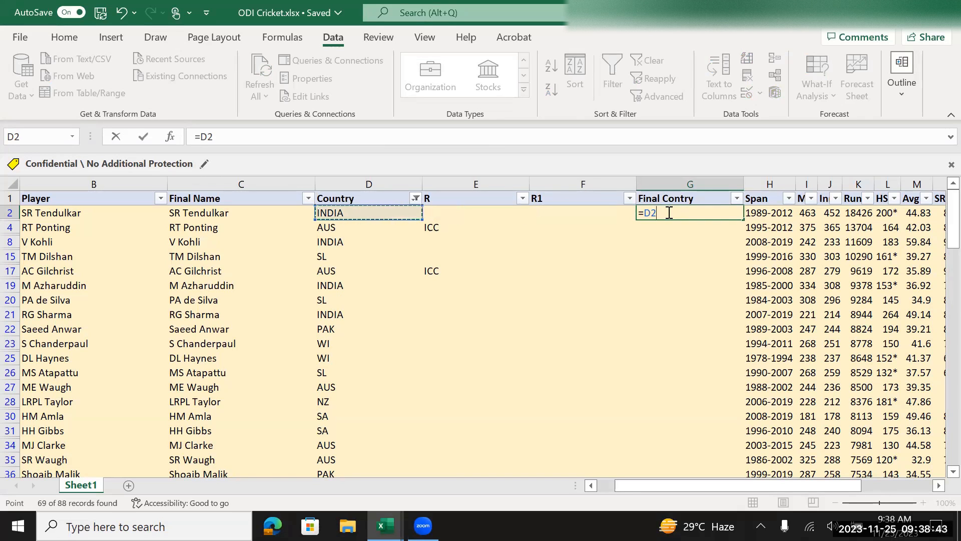
{"action": "key", "text": "Return"}
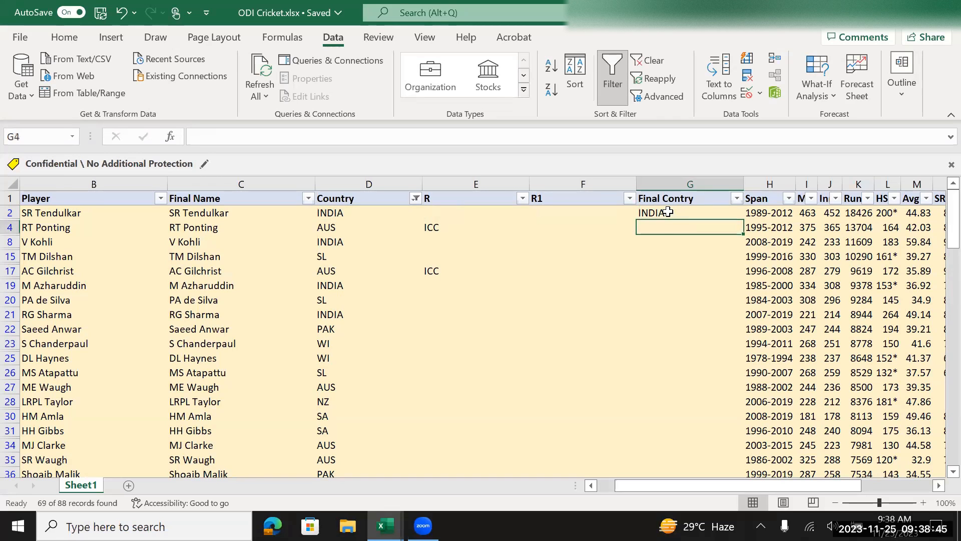
Step: Fill the G2 formula down through all the filtered rows of the Final Contry column and check the copied codes
{"action": "left_click", "coordinate": [668, 212]}
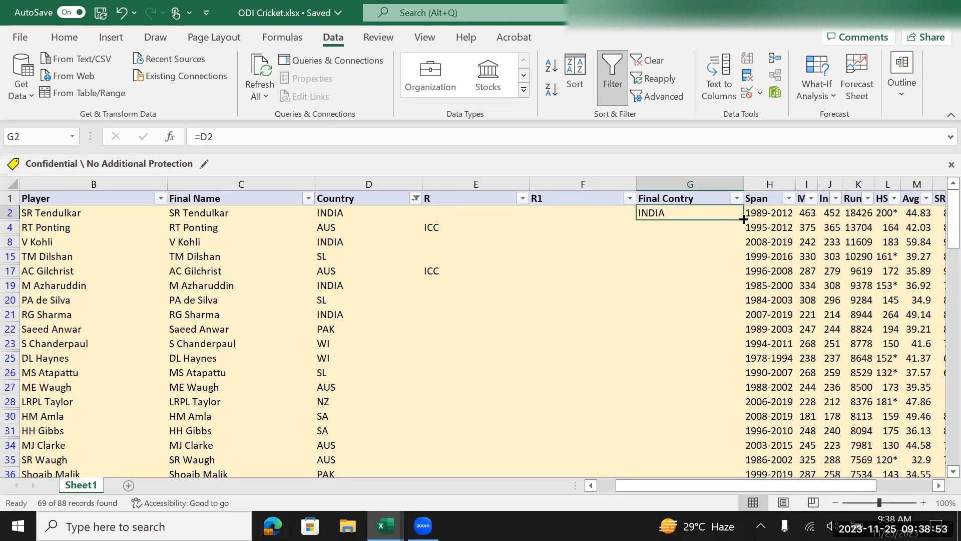
{"action": "double_click", "coordinate": [743, 219]}
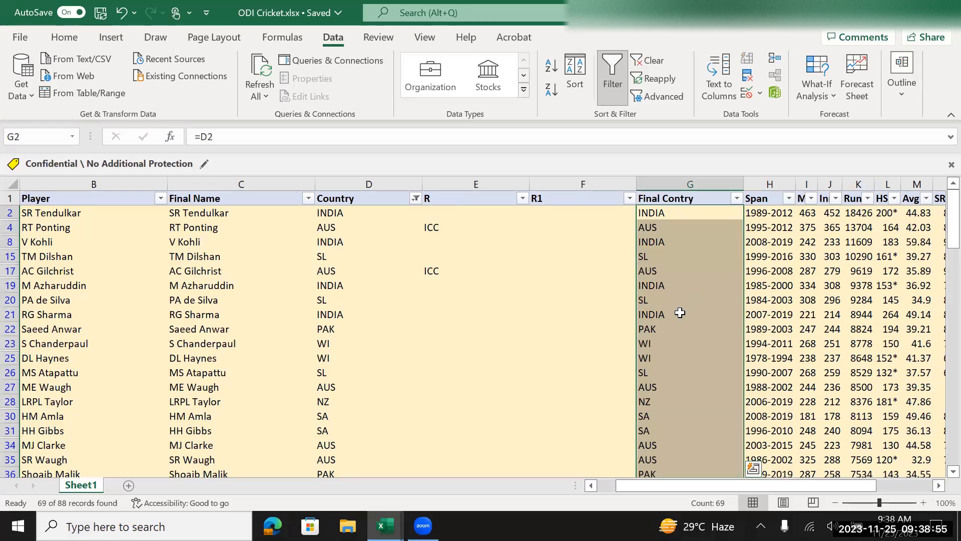
{"action": "scroll", "coordinate": [680, 312], "scroll_direction": "down", "scroll_amount": 12}
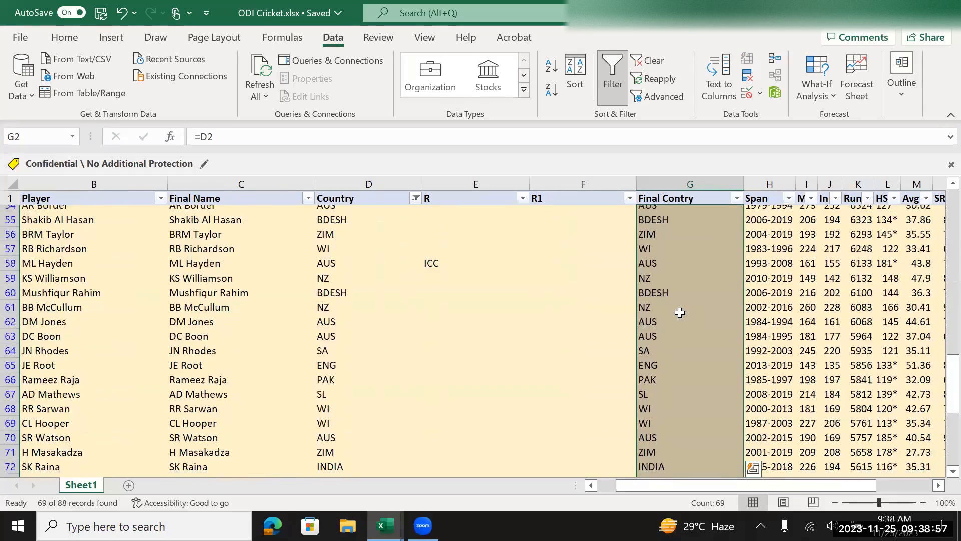
{"action": "scroll", "coordinate": [680, 312], "scroll_direction": "down", "scroll_amount": 6}
{"action": "scroll", "coordinate": [680, 312], "scroll_direction": "up", "scroll_amount": 13}
{"action": "scroll", "coordinate": [680, 313], "scroll_direction": "up", "scroll_amount": 5}
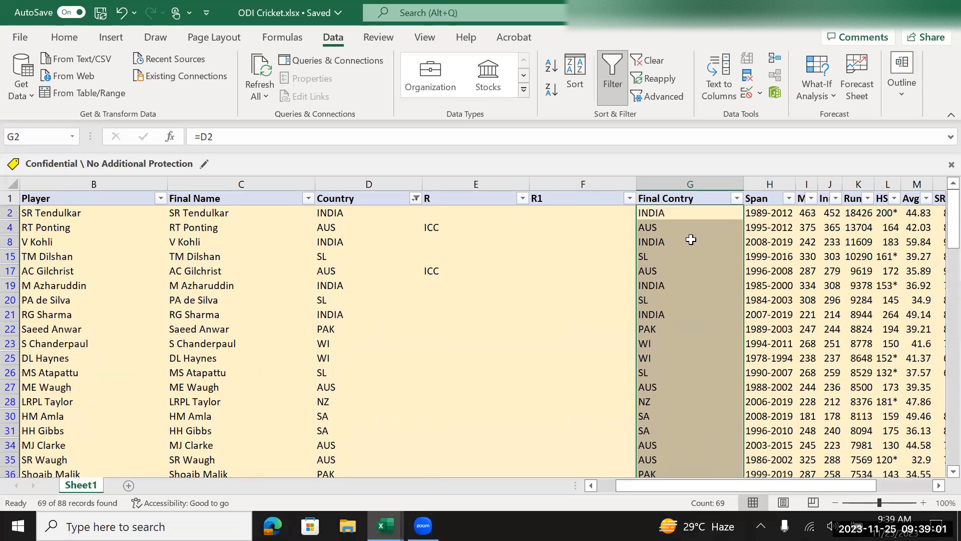
Step: Remove the filter from the table to show all player rows again
{"action": "left_click", "coordinate": [680, 195]}
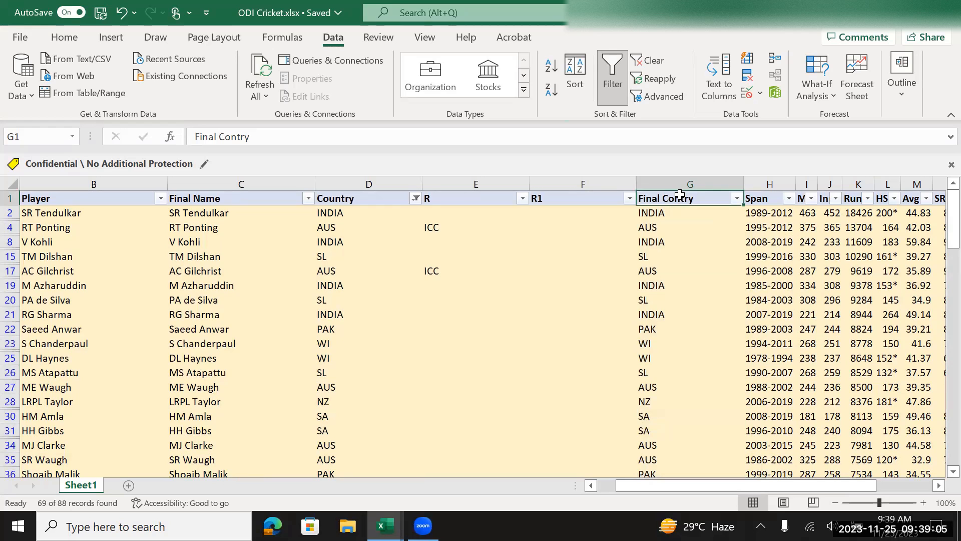
{"action": "key", "text": "ctrl+shift+l"}
{"action": "left_click", "coordinate": [656, 225]}
{"action": "left_click", "coordinate": [660, 258]}
{"action": "left_click", "coordinate": [655, 273]}
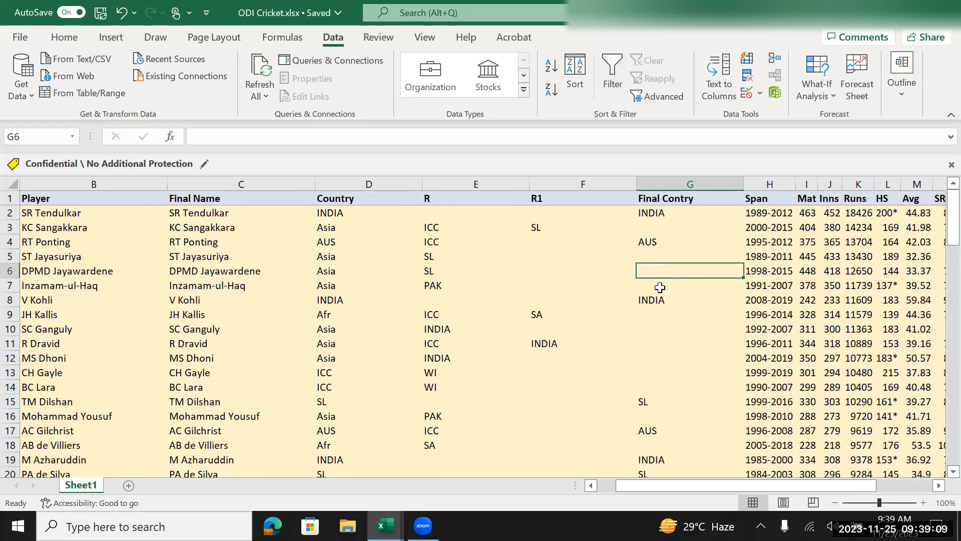
Step: Replace the formulas in the Final Contry column with their values by copying column G and pasting values over it
{"action": "left_click", "coordinate": [682, 179]}
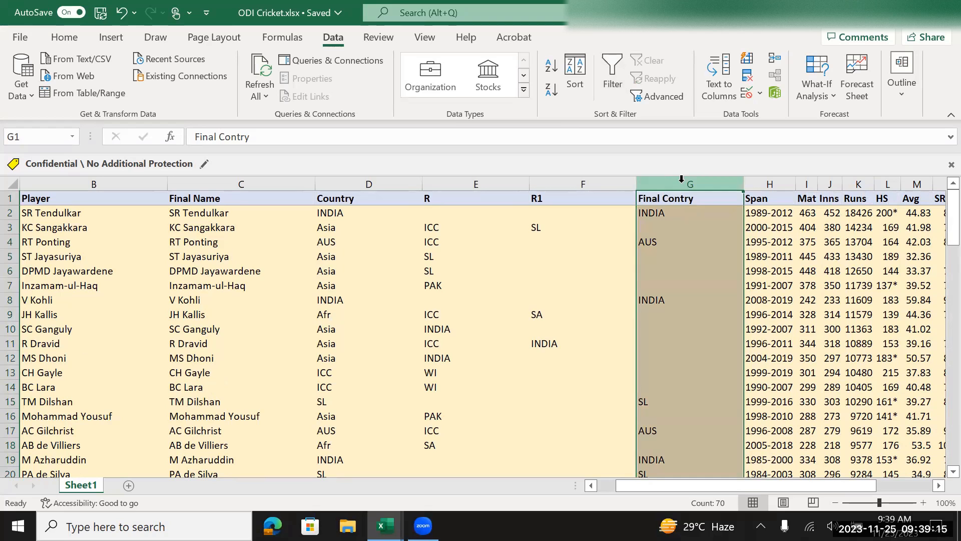
{"action": "key", "text": "ctrl+c"}
{"action": "right_click", "coordinate": [677, 204]}
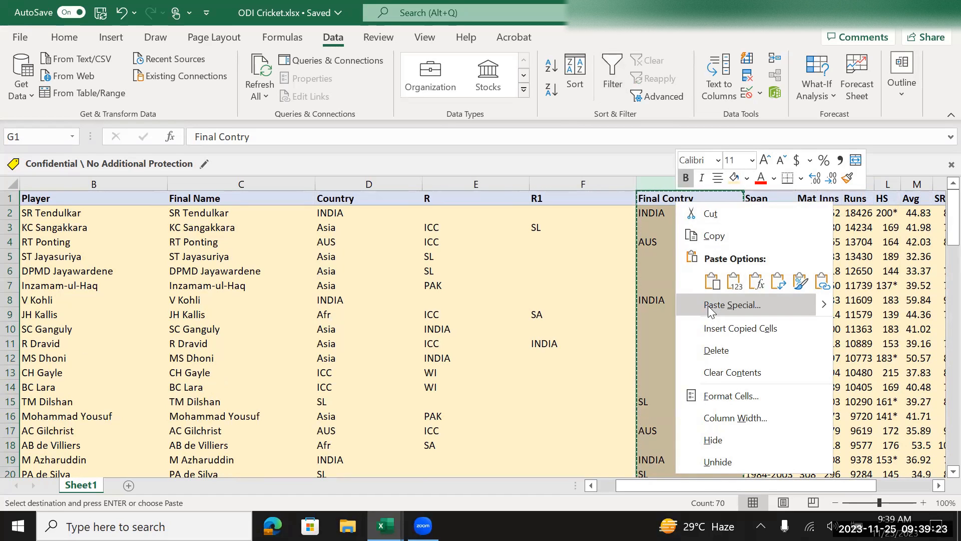
{"action": "left_click", "coordinate": [735, 281]}
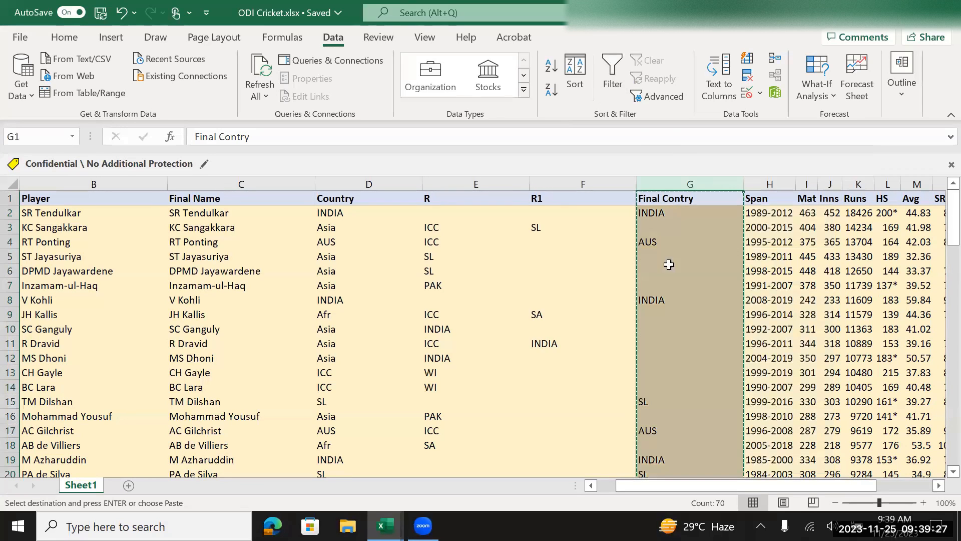
{"action": "left_click", "coordinate": [663, 215]}
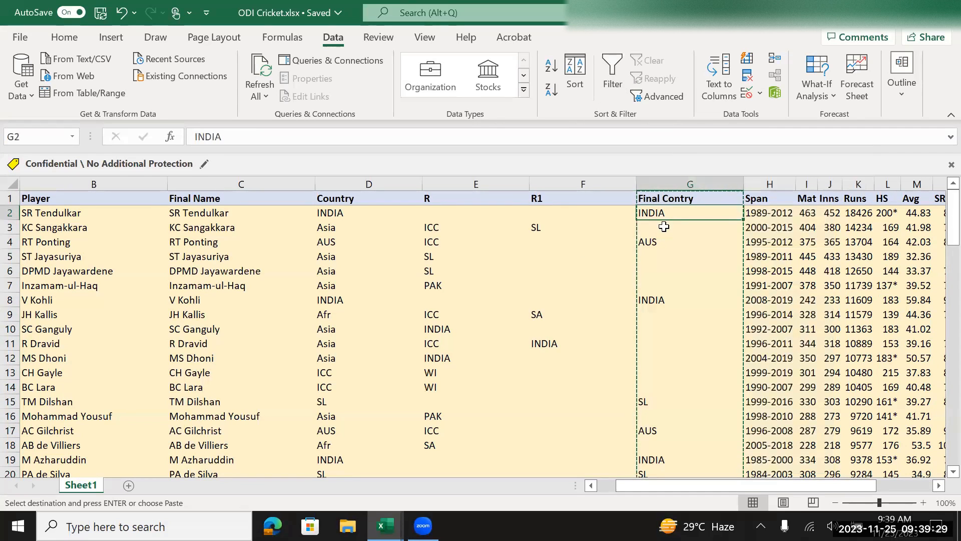
{"action": "left_click", "coordinate": [665, 238]}
Step: Turn filtering back on and filter the Final Contry column to only its blank cells
{"action": "left_click", "coordinate": [683, 199]}
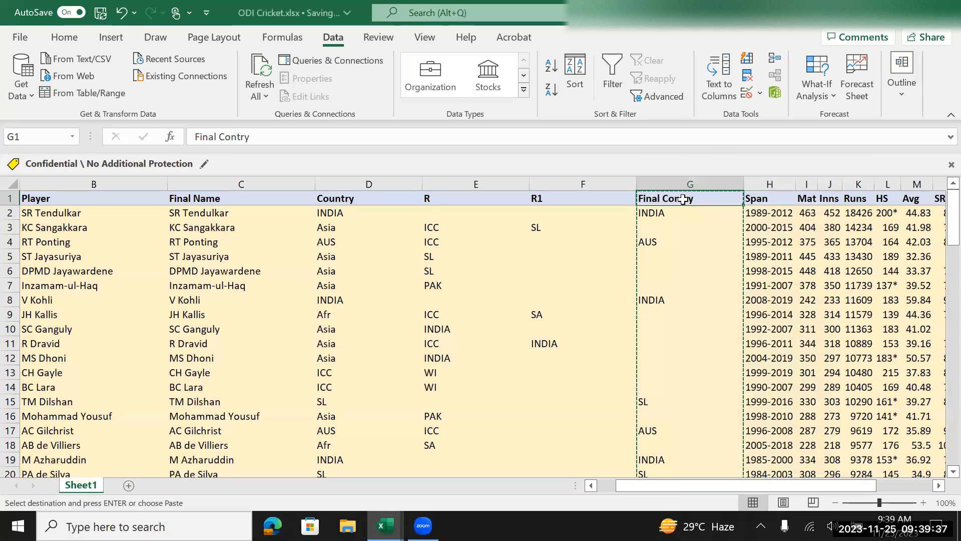
{"action": "key", "text": "ctrl+shift+l"}
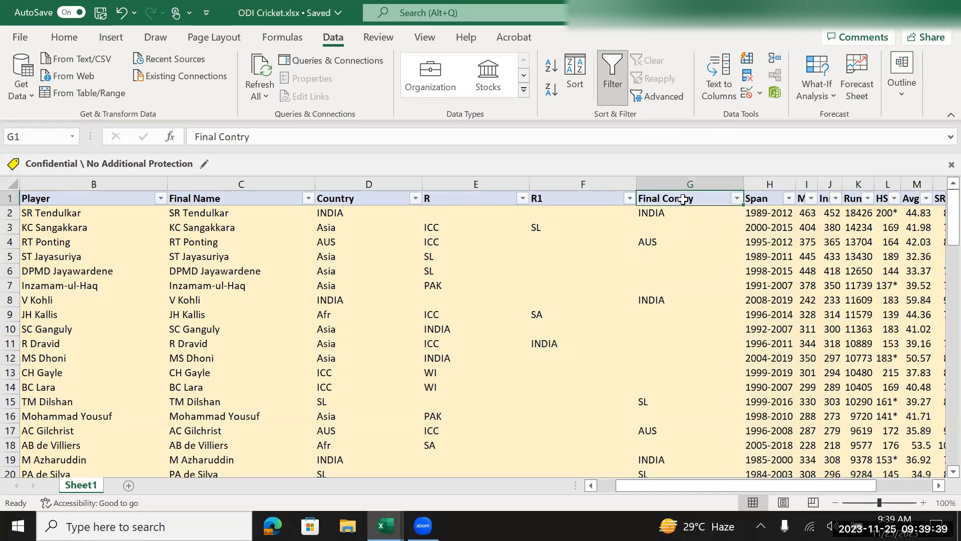
{"action": "left_click", "coordinate": [738, 199]}
{"action": "left_click", "coordinate": [605, 351]}
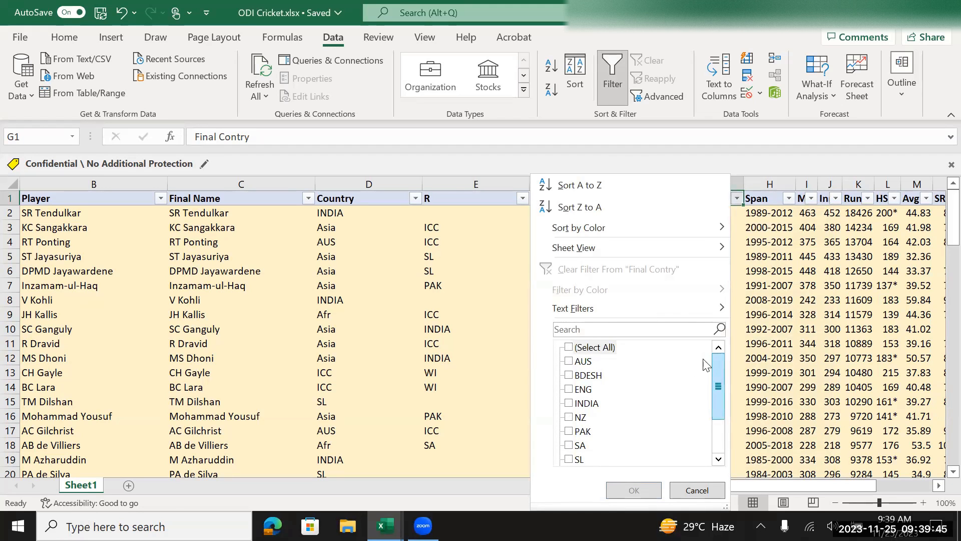
{"action": "left_click", "coordinate": [594, 346]}
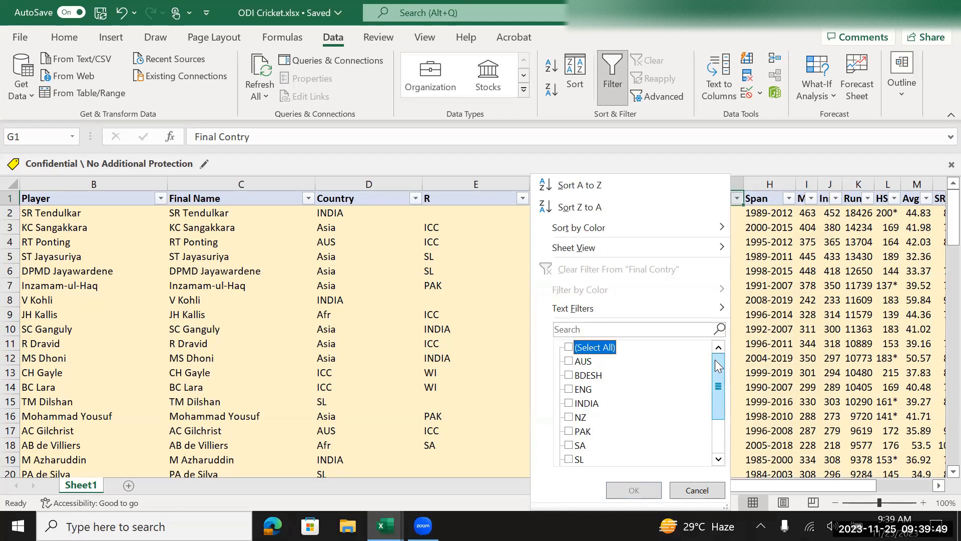
{"action": "left_click_drag", "start_coordinate": [716, 361], "coordinate": [715, 411]}
{"action": "left_click", "coordinate": [580, 445]}
{"action": "left_click", "coordinate": [629, 488]}
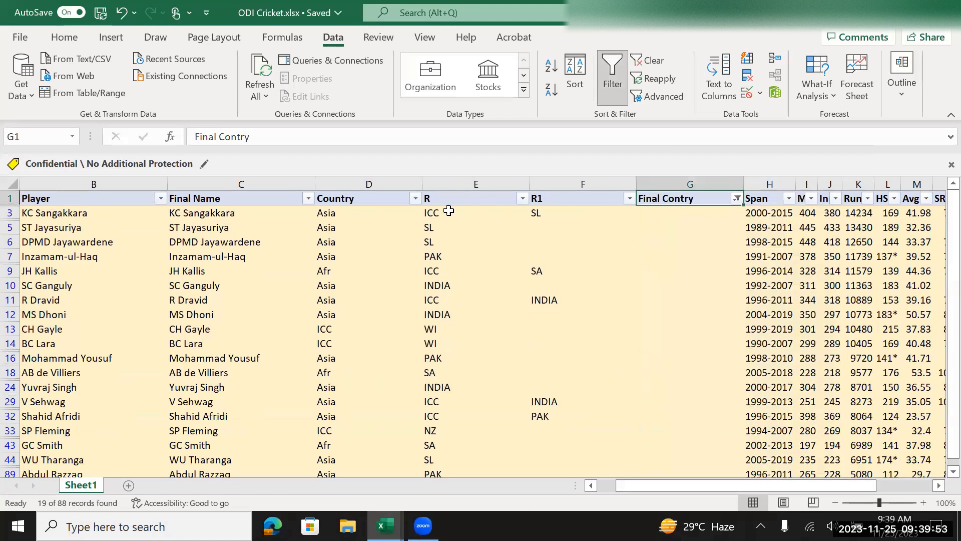
{"action": "left_click", "coordinate": [447, 211]}
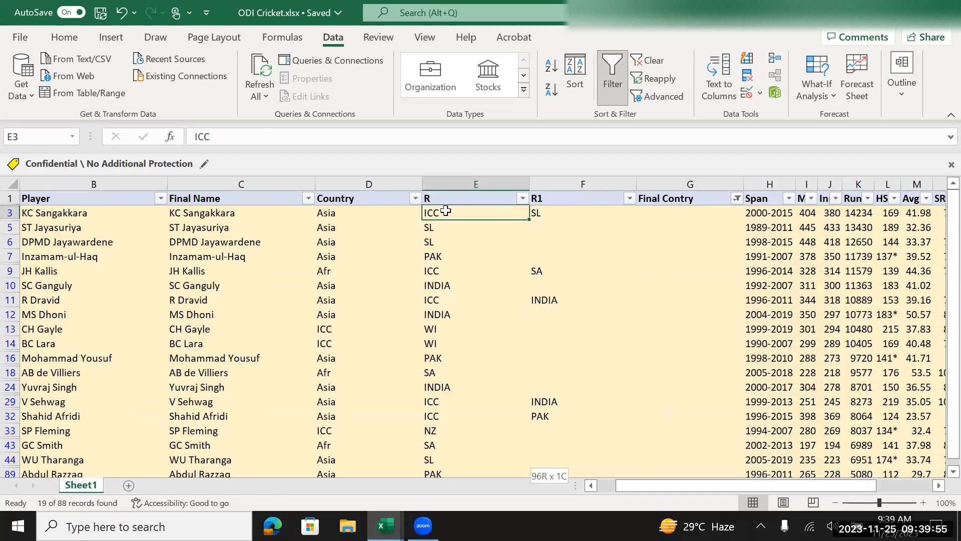
Step: Examine the codes in columns R and R1 for the players whose Final Contry cell is blank
{"action": "key", "text": "ctrl+shift+Down"}
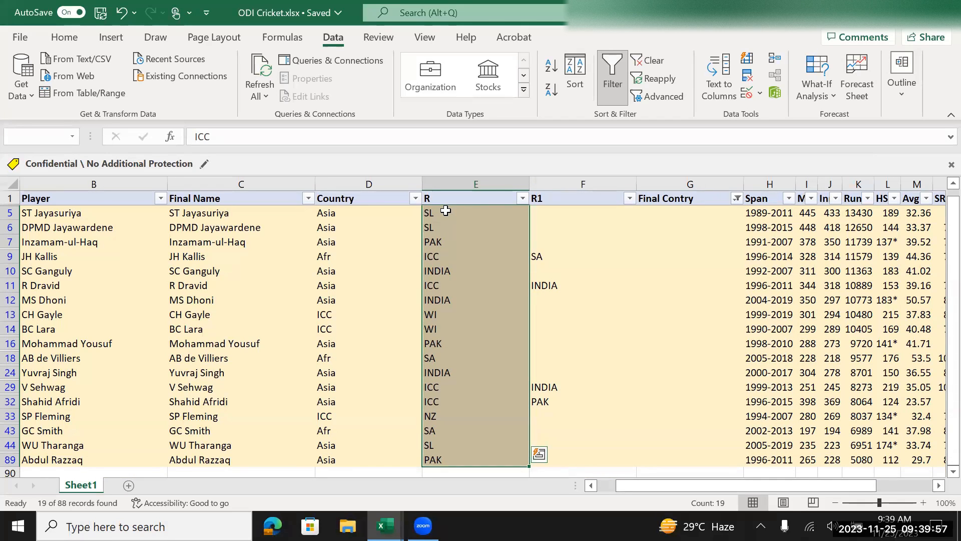
{"action": "key", "text": "Up"}
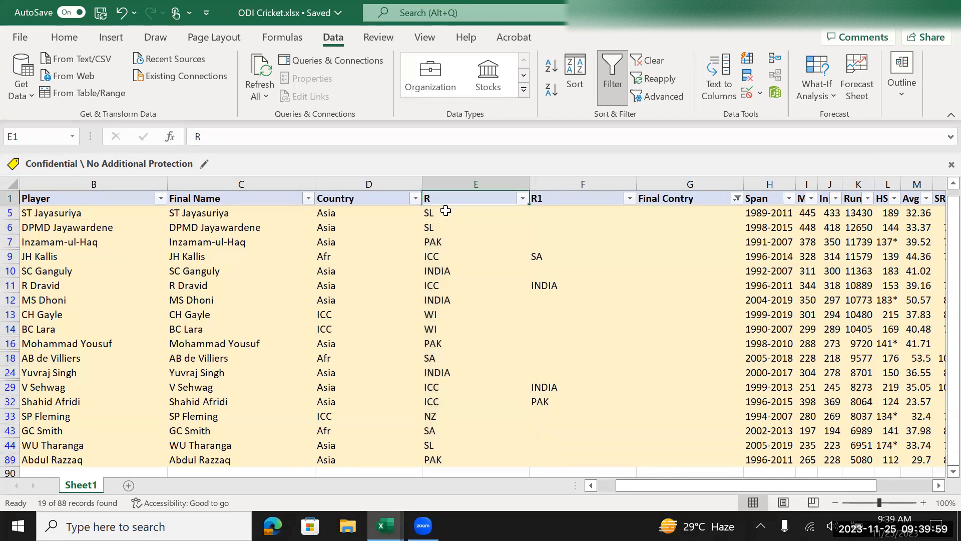
{"action": "key", "text": "Down"}
{"action": "key", "text": "Up"}
{"action": "key", "text": "Down"}
{"action": "key", "text": "Right"}
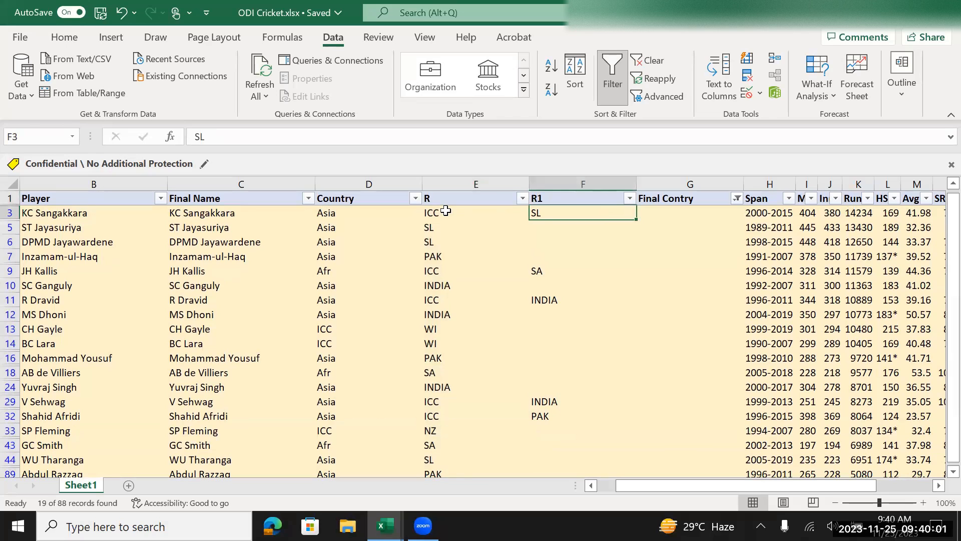
{"action": "key", "text": "Down"}
{"action": "key", "text": "Down"}
{"action": "key", "text": "Down"}
{"action": "key", "text": "Down"}
{"action": "key", "text": "Down"}
{"action": "key", "text": "Down"}
{"action": "key", "text": "Down"}
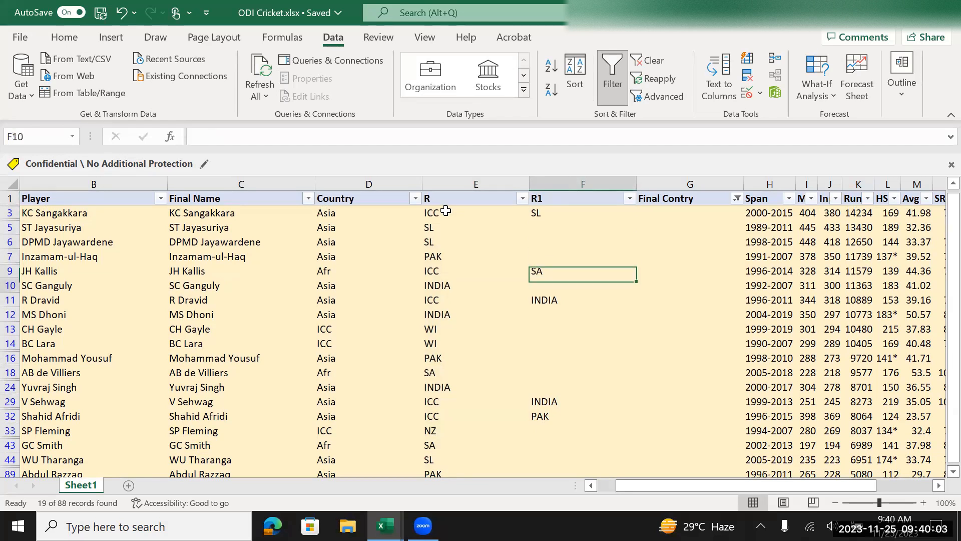
{"action": "key", "text": "Down"}
{"action": "key", "text": "Down"}
{"action": "key", "text": "Down"}
{"action": "key", "text": "Down"}
{"action": "key", "text": "Down"}
{"action": "key", "text": "Down"}
{"action": "key", "text": "Down"}
{"action": "key", "text": "Down"}
{"action": "key", "text": "Down"}
{"action": "key", "text": "Down"}
{"action": "key", "text": "Down"}
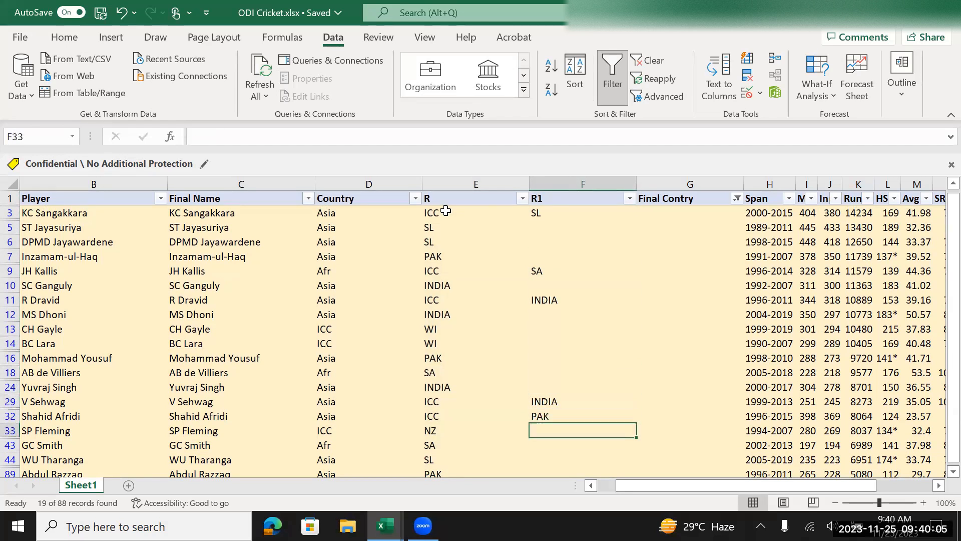
{"action": "key", "text": "Up"}
{"action": "key", "text": "Up"}
{"action": "key", "text": "Up"}
{"action": "key", "text": "Up"}
{"action": "key", "text": "Up"}
{"action": "key", "text": "Up"}
{"action": "key", "text": "Up"}
{"action": "key", "text": "Up"}
{"action": "key", "text": "Up"}
{"action": "key", "text": "Up"}
{"action": "key", "text": "Up"}
{"action": "key", "text": "Up"}
{"action": "key", "text": "Up"}
{"action": "key", "text": "Up"}
{"action": "key", "text": "Up"}
{"action": "key", "text": "Up"}
{"action": "key", "text": "Up"}
{"action": "key", "text": "Up"}
{"action": "key", "text": "Up"}
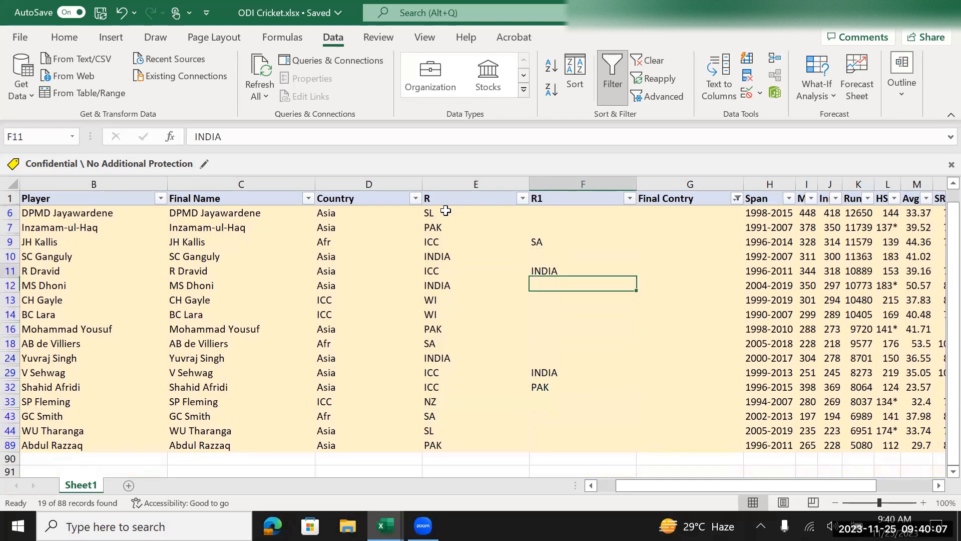
{"action": "key", "text": "Down"}
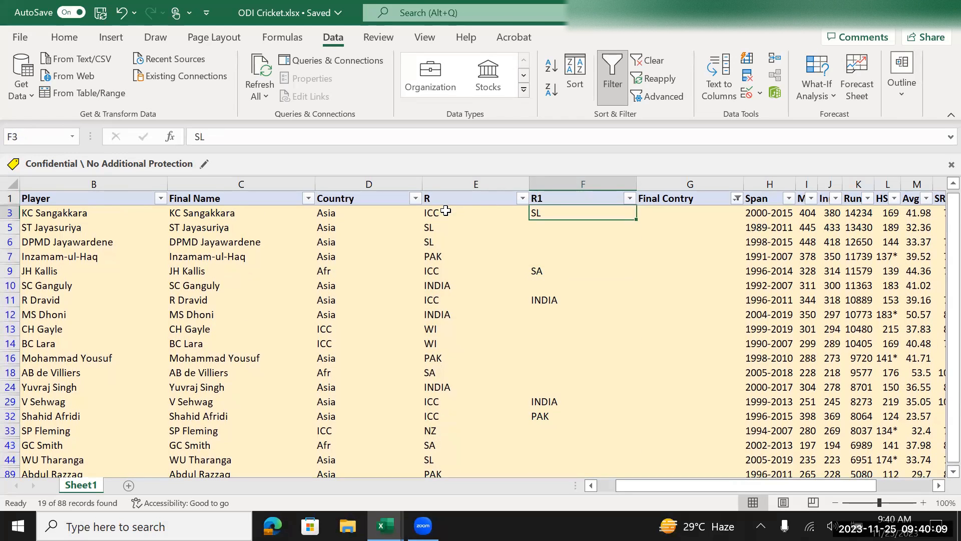
Step: Filter column R to exclude the ICC code, keeping all the other country codes
{"action": "left_click", "coordinate": [524, 199]}
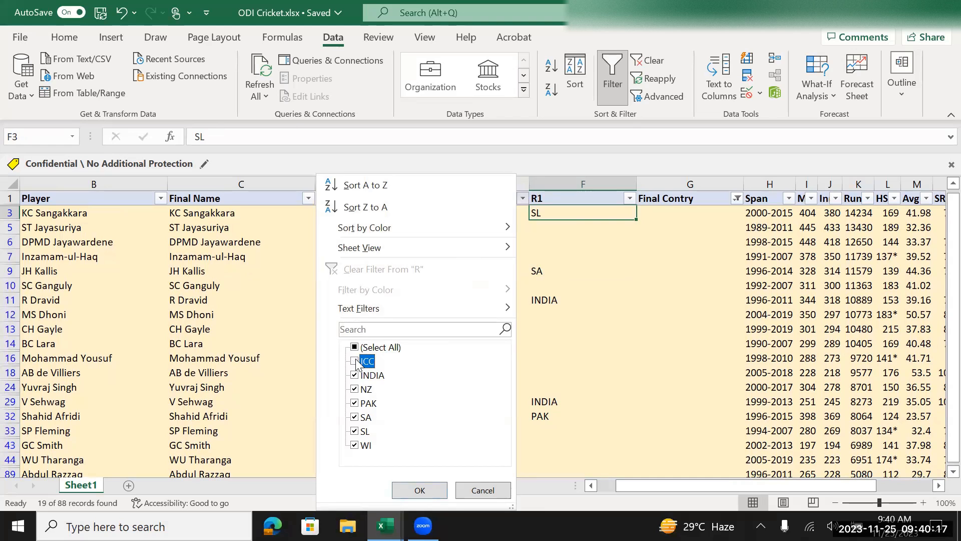
{"action": "left_click", "coordinate": [414, 491]}
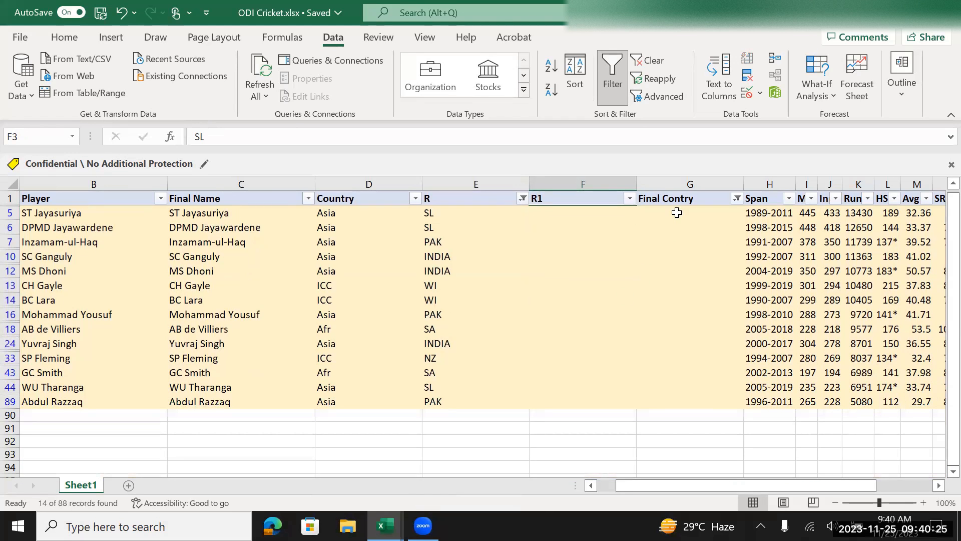
Step: Enter the formula =E5 in cell G5 of the Final Contry column to take the code from column R
{"action": "left_click", "coordinate": [677, 213]}
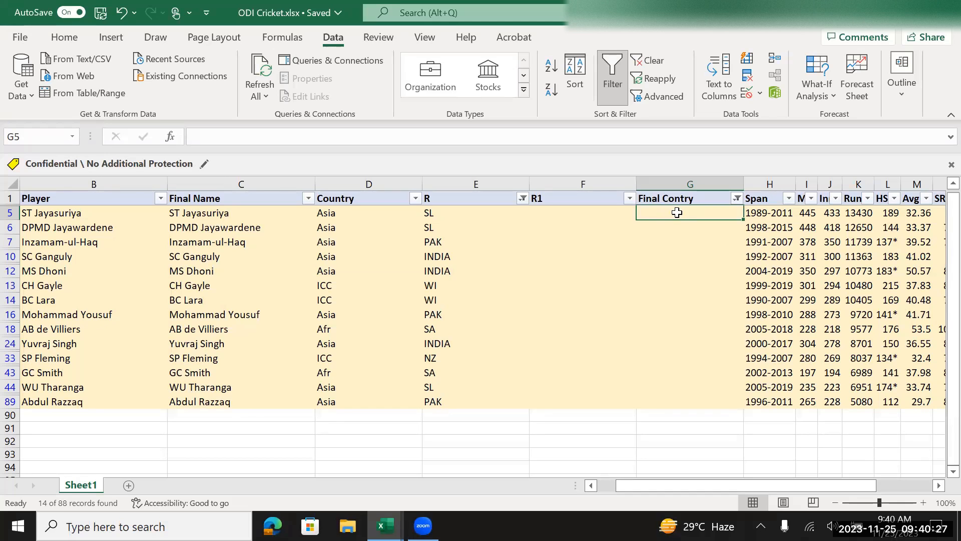
{"action": "type", "text": "="}
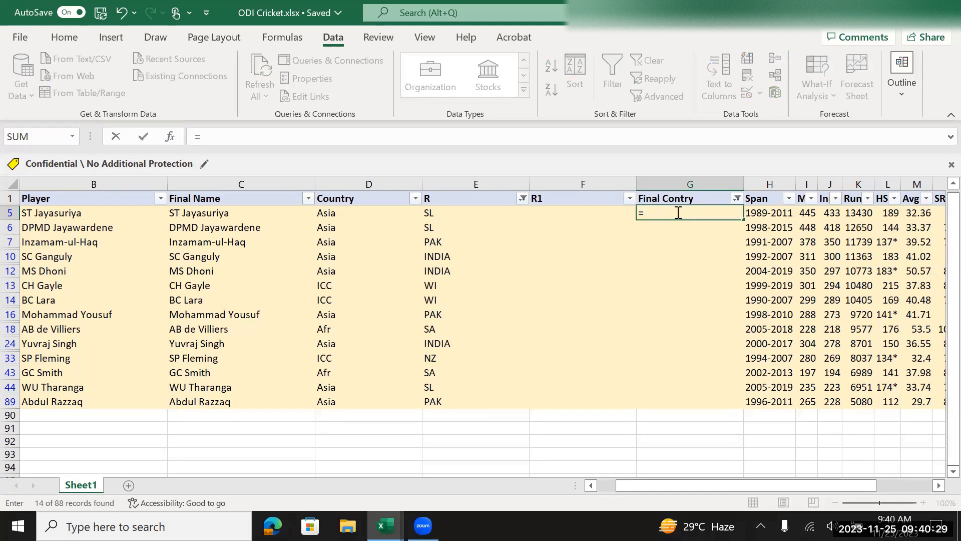
{"action": "key", "text": "Left"}
{"action": "key", "text": "Left"}
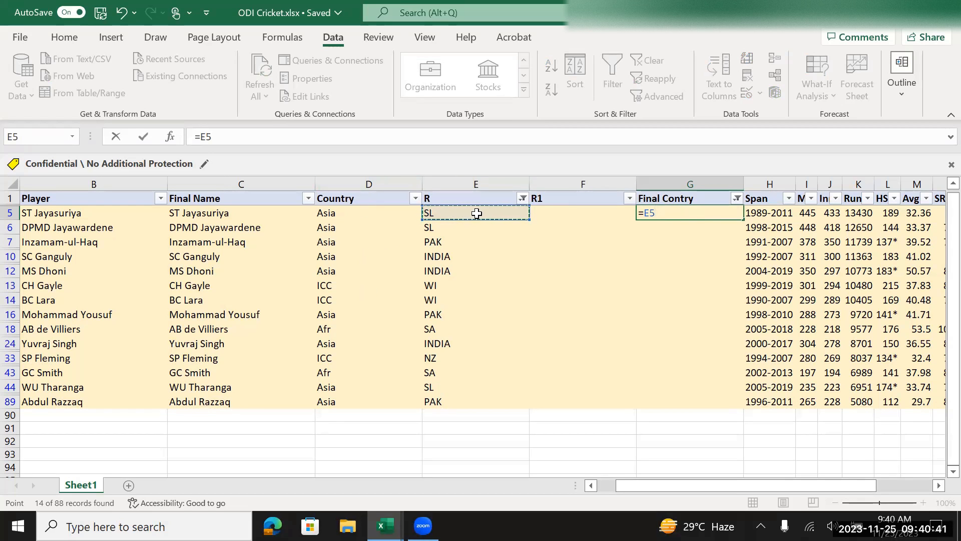
{"action": "key", "text": "Return"}
Step: Try filling the G5 formula down to G7 in the Final Contry column and undo the fill
{"action": "key", "text": "Right"}
{"action": "key", "text": "ctrl+Down"}
{"action": "key", "text": "Left"}
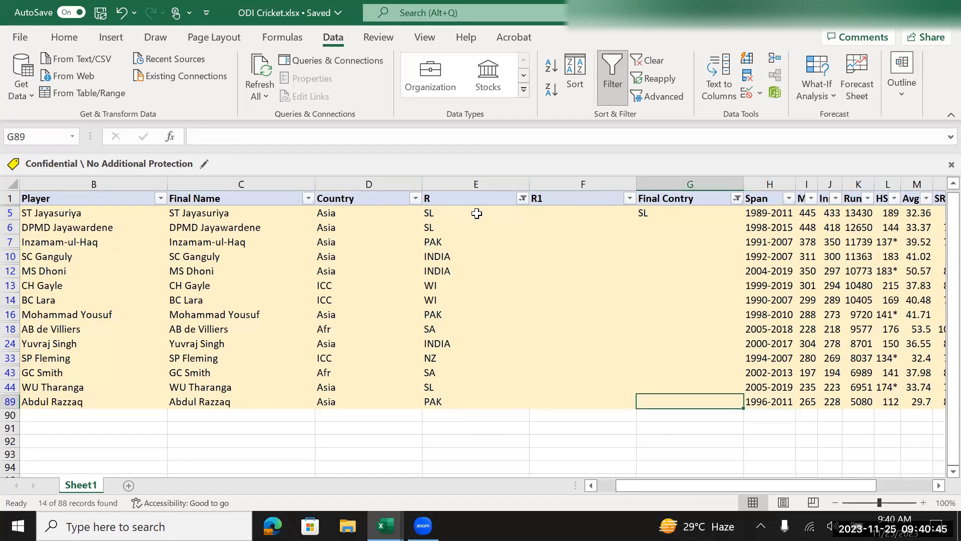
{"action": "key", "text": "ctrl+shift+Up"}
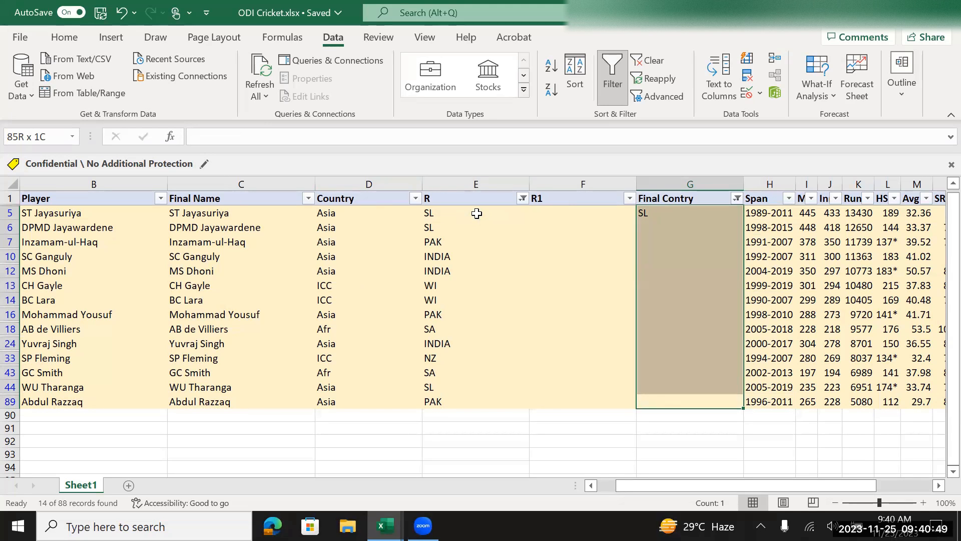
{"action": "key", "text": "Up"}
{"action": "key", "text": "ctrl+Up"}
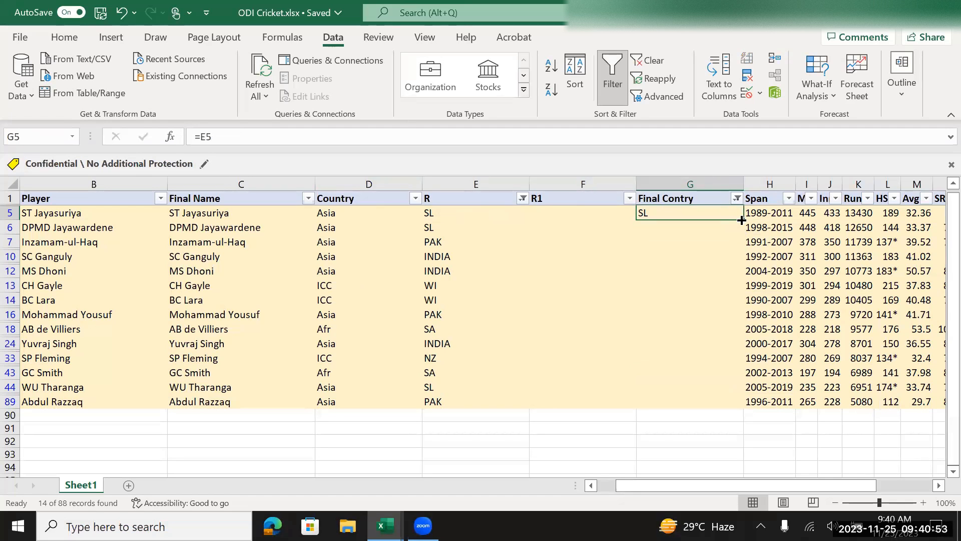
{"action": "left_click_drag", "start_coordinate": [744, 219], "coordinate": [745, 245]}
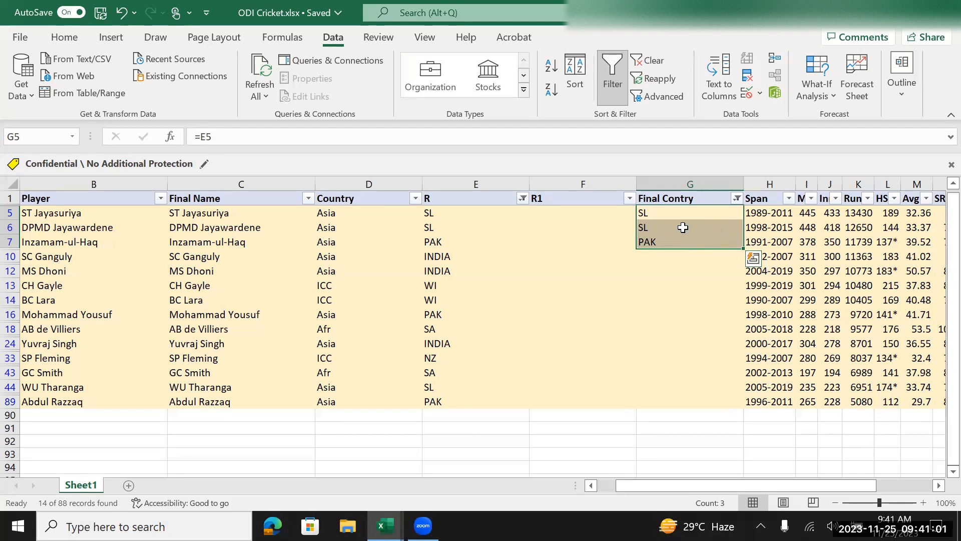
{"action": "key", "text": "ctrl+z"}
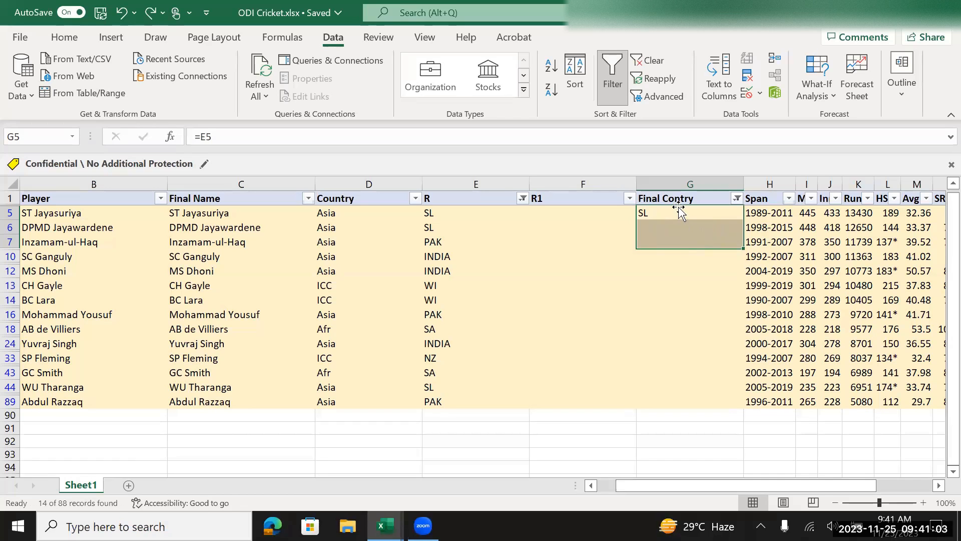
{"action": "left_click", "coordinate": [678, 212]}
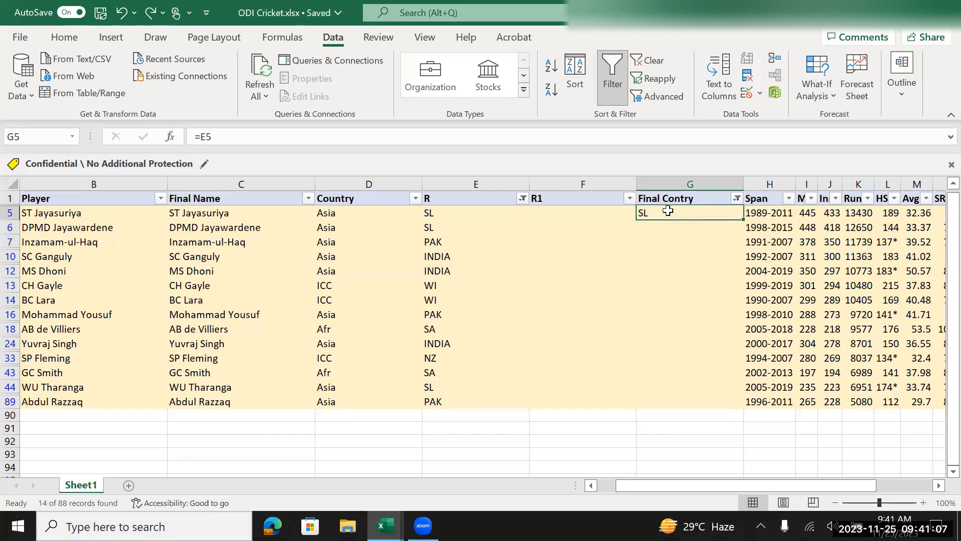
Step: Go through the Final Contry cells of the filtered rows one by one
{"action": "key", "text": "Right"}
{"action": "key", "text": "Left"}
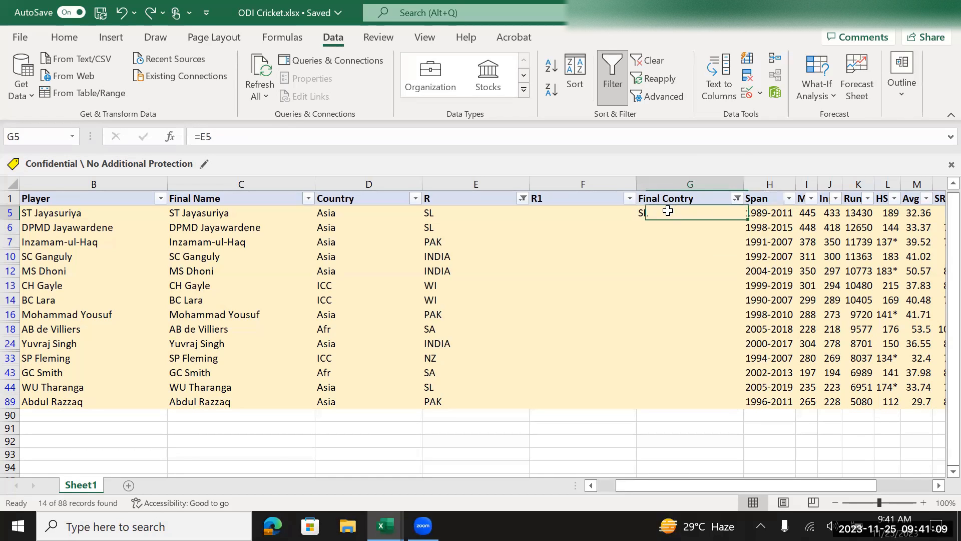
{"action": "key", "text": "Return"}
{"action": "key", "text": "Down"}
{"action": "key", "text": "Down"}
{"action": "key", "text": "Down"}
{"action": "key", "text": "Down"}
{"action": "key", "text": "Down"}
{"action": "key", "text": "Down"}
{"action": "key", "text": "Down"}
{"action": "key", "text": "Down"}
{"action": "key", "text": "Down"}
{"action": "key", "text": "Down"}
{"action": "key", "text": "Down"}
{"action": "key", "text": "Down"}
{"action": "key", "text": "Up"}
{"action": "key", "text": "Up"}
{"action": "key", "text": "Up"}
{"action": "key", "text": "Up"}
{"action": "key", "text": "Up"}
{"action": "key", "text": "Up"}
{"action": "key", "text": "Up"}
{"action": "key", "text": "Up"}
{"action": "key", "text": "Up"}
{"action": "key", "text": "Up"}
{"action": "key", "text": "Up"}
{"action": "key", "text": "Up"}
{"action": "key", "text": "Up"}
{"action": "key", "text": "Up"}
{"action": "key", "text": "Down"}
{"action": "key", "text": "Down"}
{"action": "key", "text": "Down"}
{"action": "key", "text": "Down"}
{"action": "key", "text": "Down"}
{"action": "key", "text": "Down"}
{"action": "key", "text": "Down"}
{"action": "key", "text": "Down"}
{"action": "key", "text": "Down"}
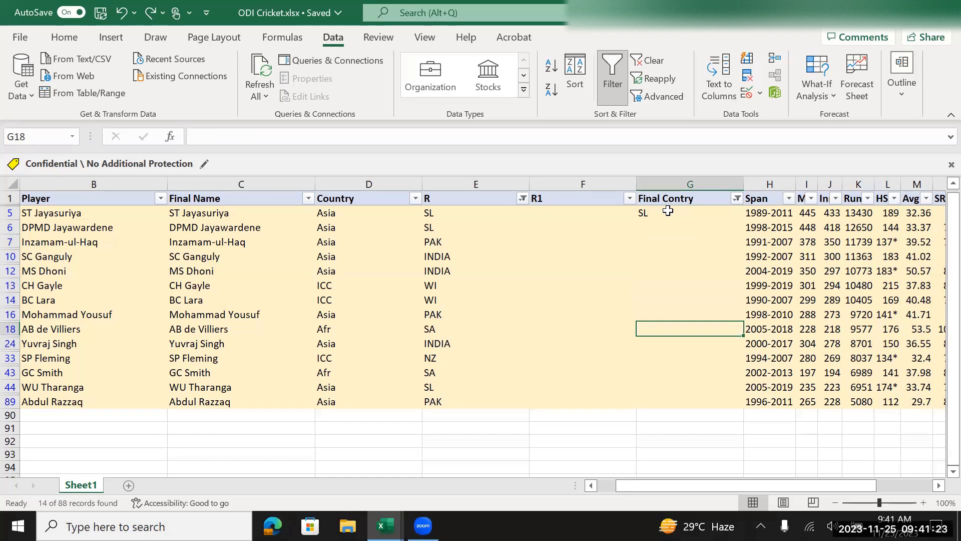
{"action": "left_click", "coordinate": [668, 212]}
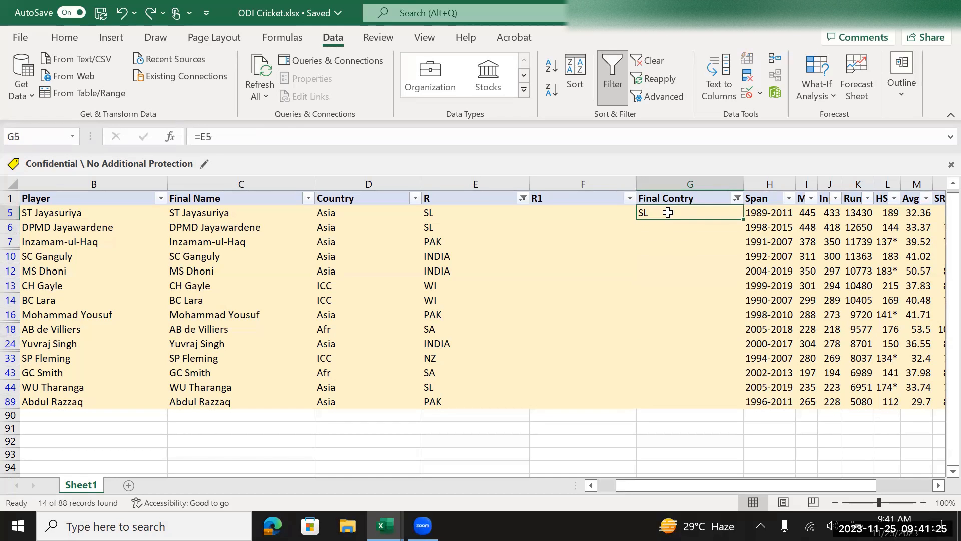
{"action": "key", "text": "ctrl+c"}
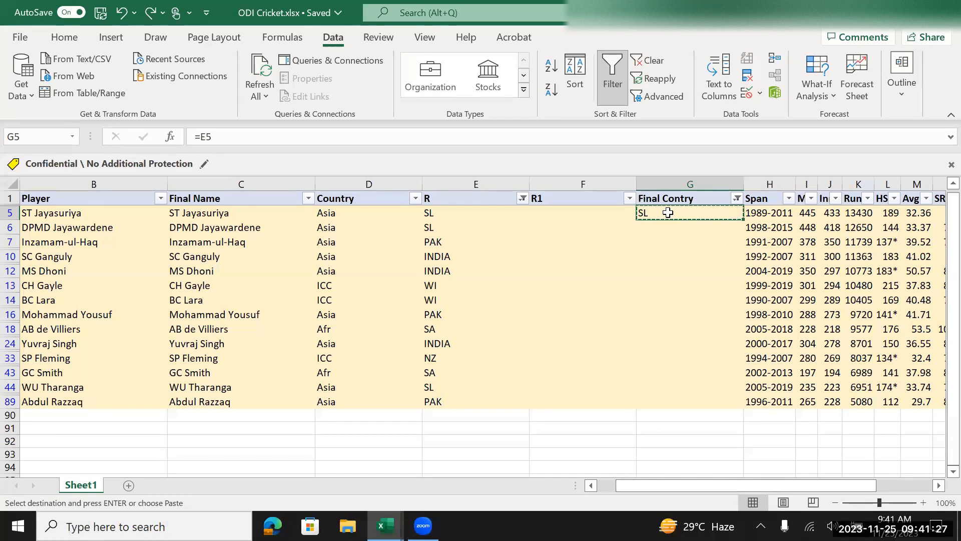
{"action": "key", "text": "Right"}
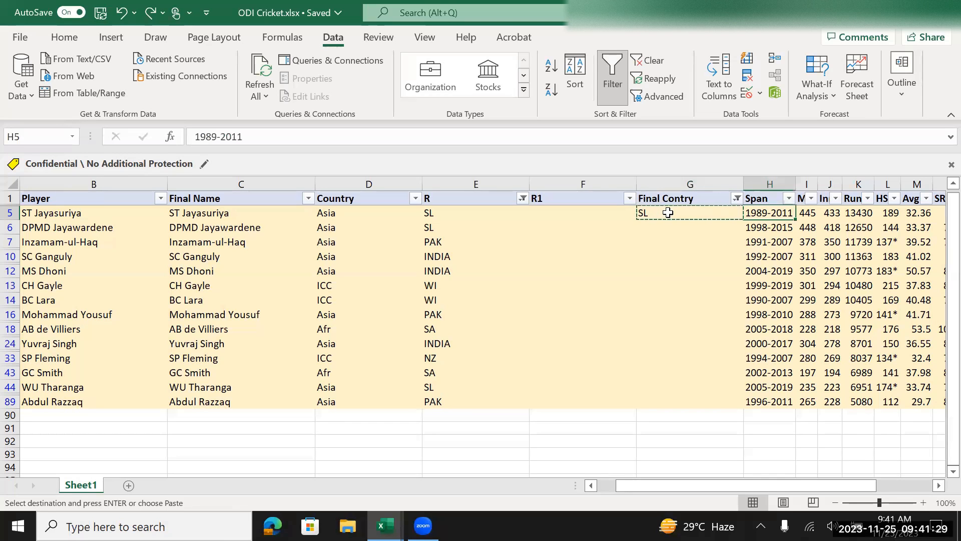
{"action": "key", "text": "Left"}
{"action": "key", "text": "Right"}
{"action": "key", "text": "Left"}
{"action": "key", "text": "Right"}
{"action": "key", "text": "ctrl+Down"}
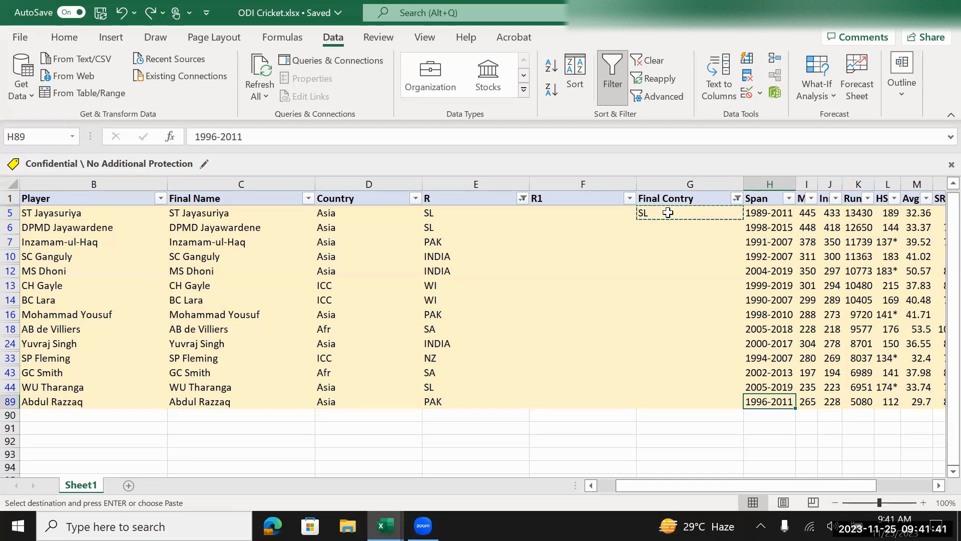
{"action": "key", "text": "Left"}
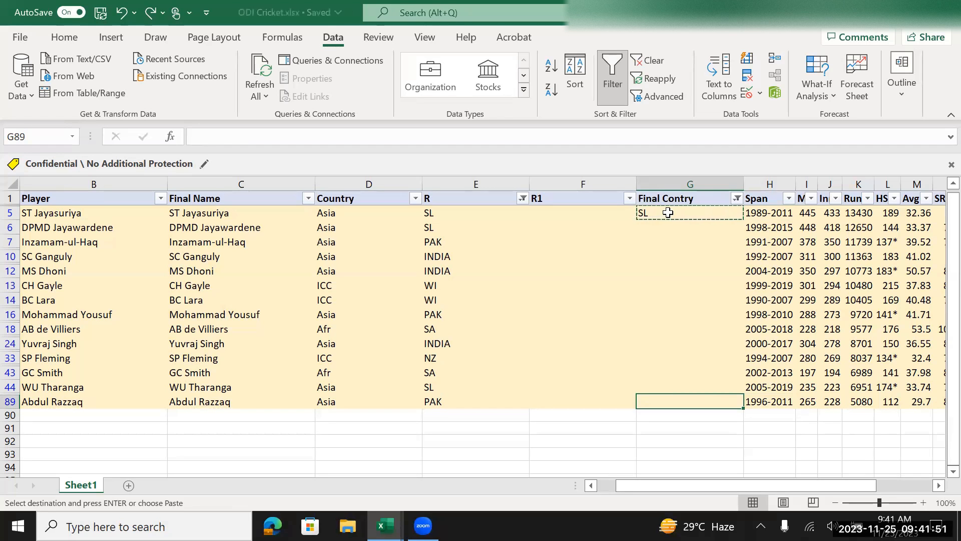
{"action": "left_click", "coordinate": [668, 212], "text": "shift"}
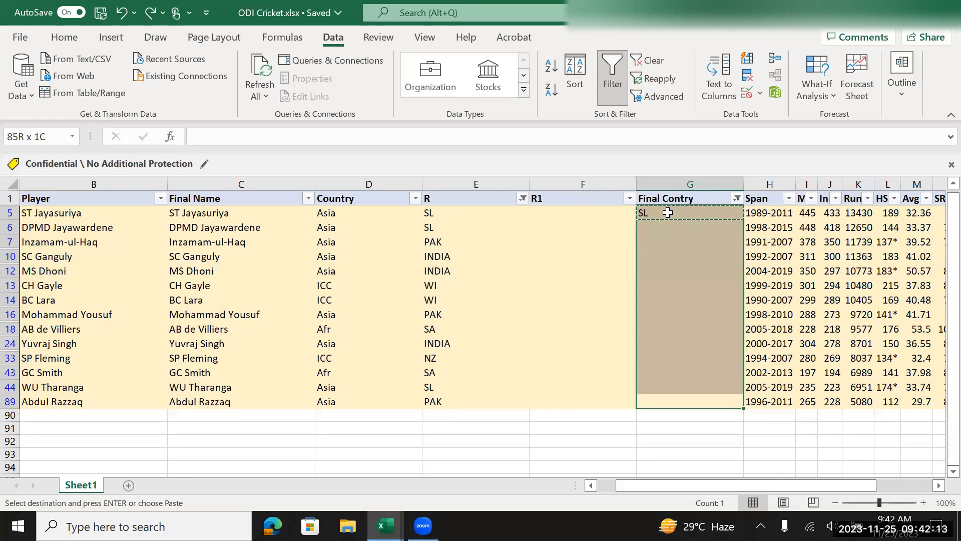
{"action": "key", "text": "Right"}
{"action": "key", "text": "ctrl+Up"}
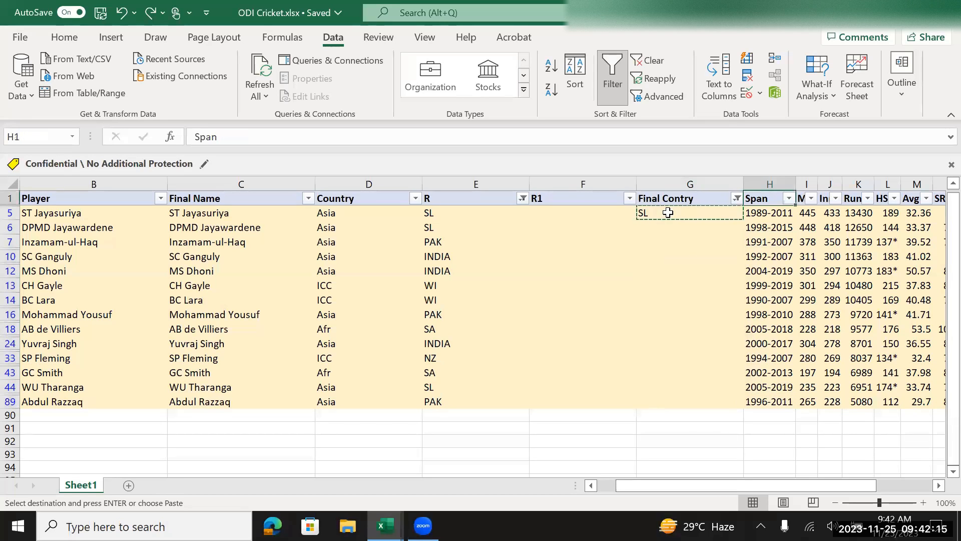
{"action": "key", "text": "Left"}
{"action": "key", "text": "Down"}
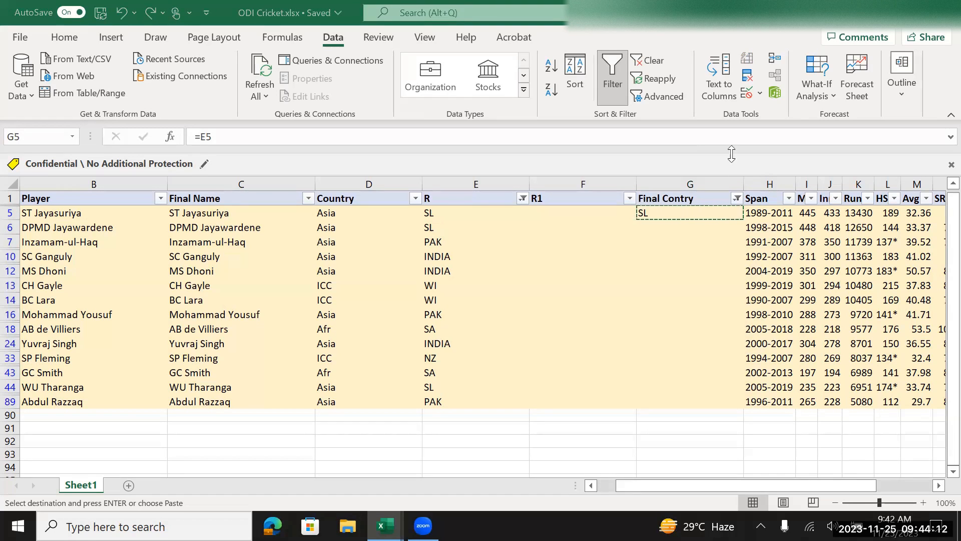
{"action": "key", "text": "Escape"}
{"action": "key", "text": "Right"}
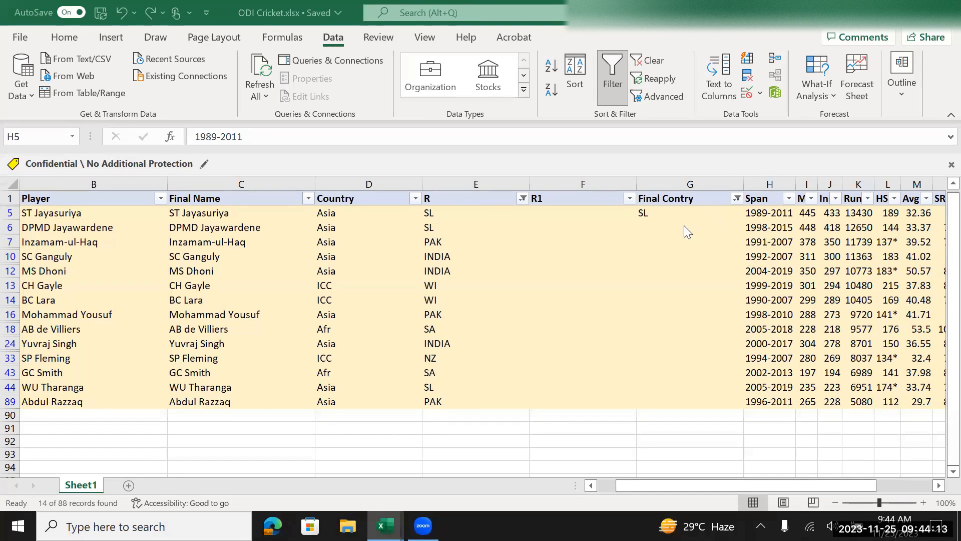
{"action": "left_click", "coordinate": [662, 216]}
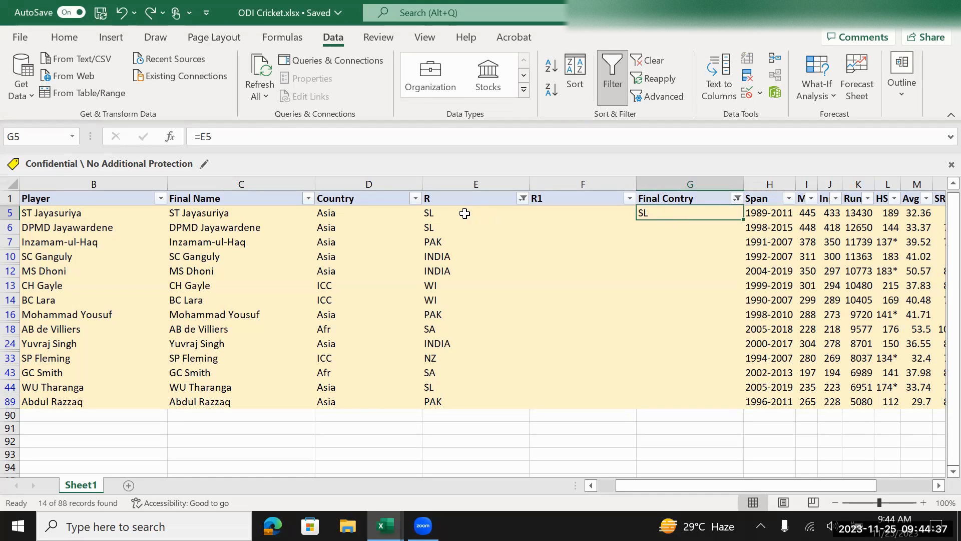
{"action": "left_click_drag", "start_coordinate": [464, 214], "coordinate": [461, 403]}
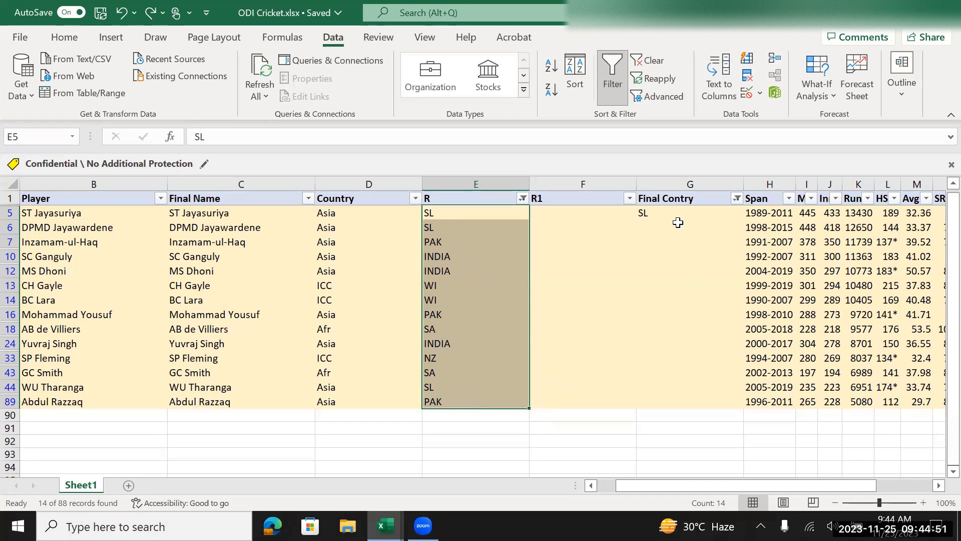
Step: Clear cell G5 in the Final Contry column and enter the formula =E5 in it again
{"action": "left_click", "coordinate": [673, 215]}
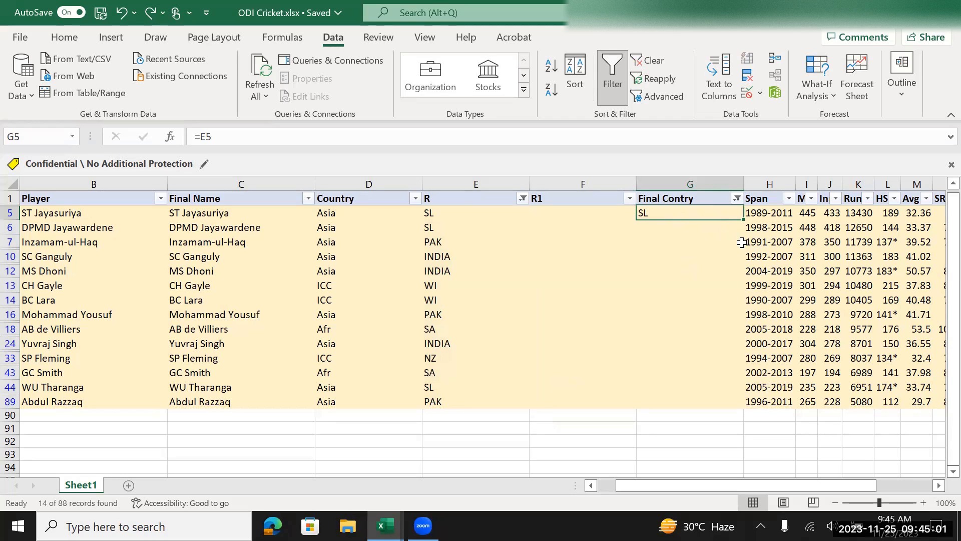
{"action": "key", "text": "Left"}
{"action": "key", "text": "Right"}
{"action": "key", "text": "Delete"}
{"action": "type", "text": "="}
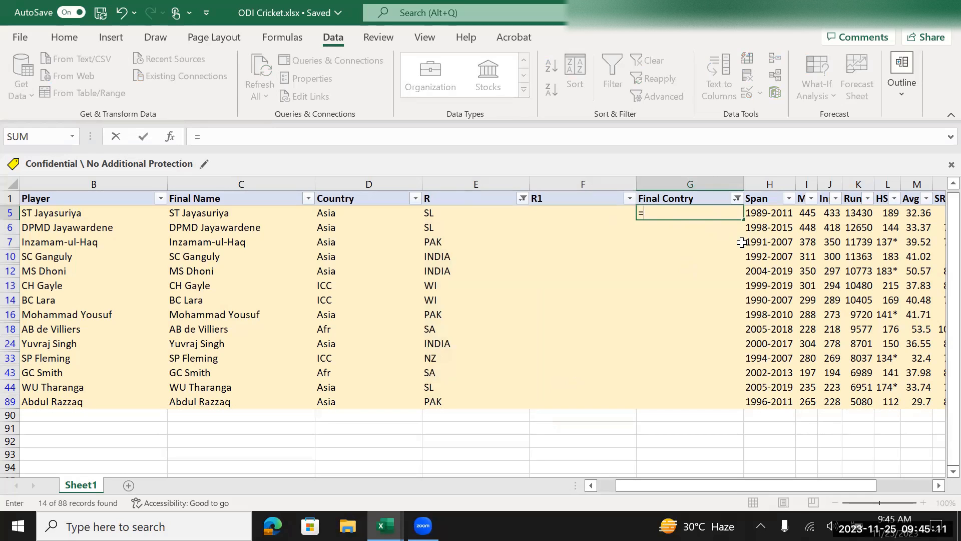
{"action": "key", "text": "Left"}
{"action": "key", "text": "Left"}
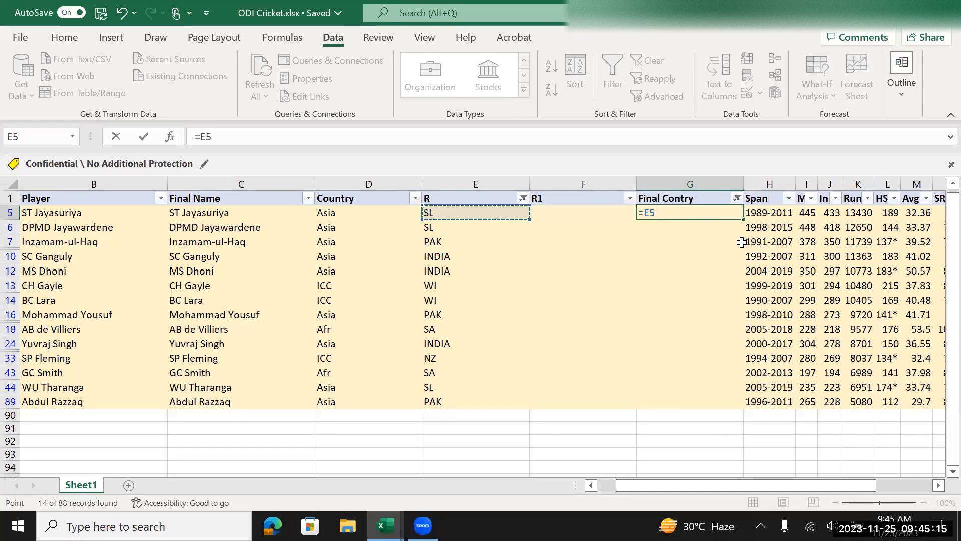
{"action": "key", "text": "Return"}
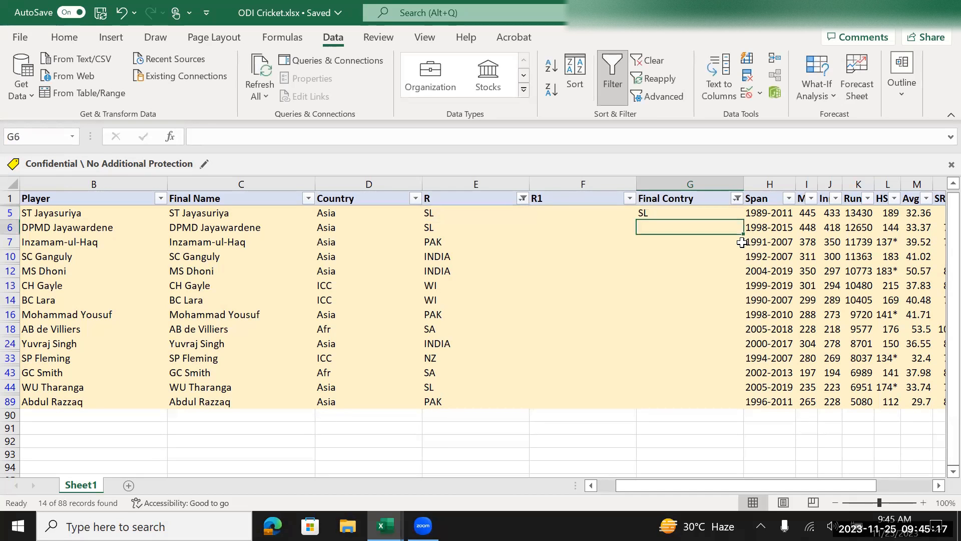
{"action": "key", "text": "Up"}
{"action": "key", "text": "Down"}
{"action": "key", "text": "Down"}
{"action": "key", "text": "Up"}
{"action": "key", "text": "Up"}
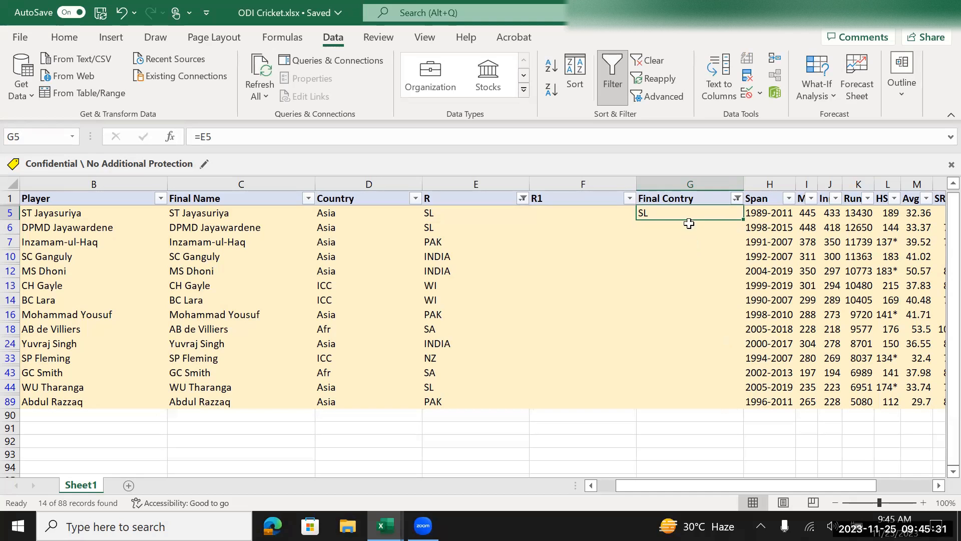
{"action": "left_click", "coordinate": [694, 181]}
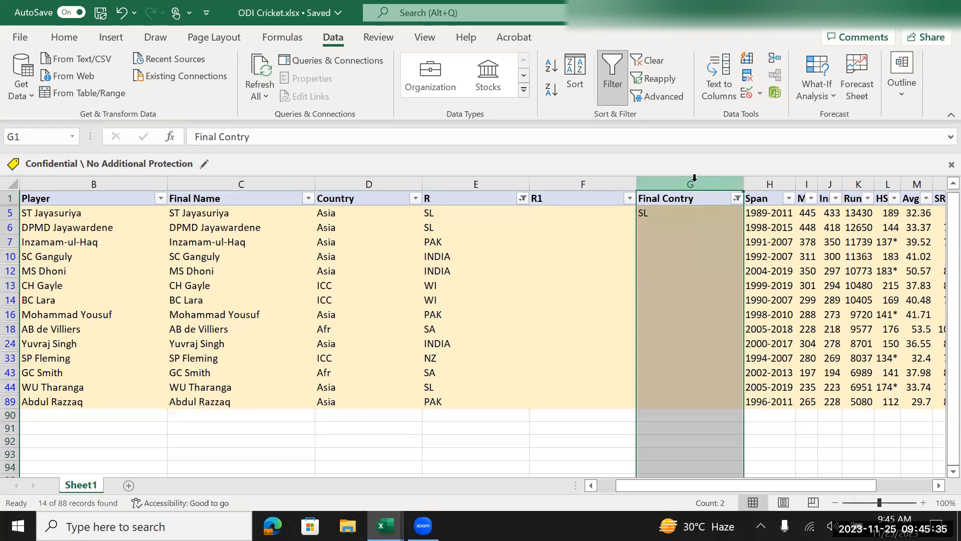
{"action": "left_click", "coordinate": [705, 210]}
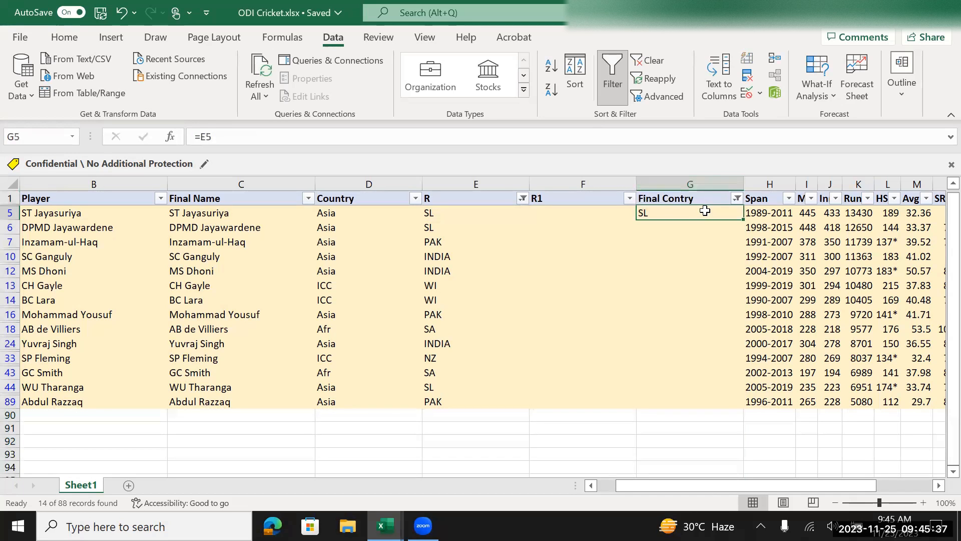
Step: Copy cell G5 and select only the visible cells of the Final Contry column from G5 to G89
{"action": "key", "text": "Left"}
{"action": "key", "text": "Right"}
{"action": "key", "text": "ctrl+c"}
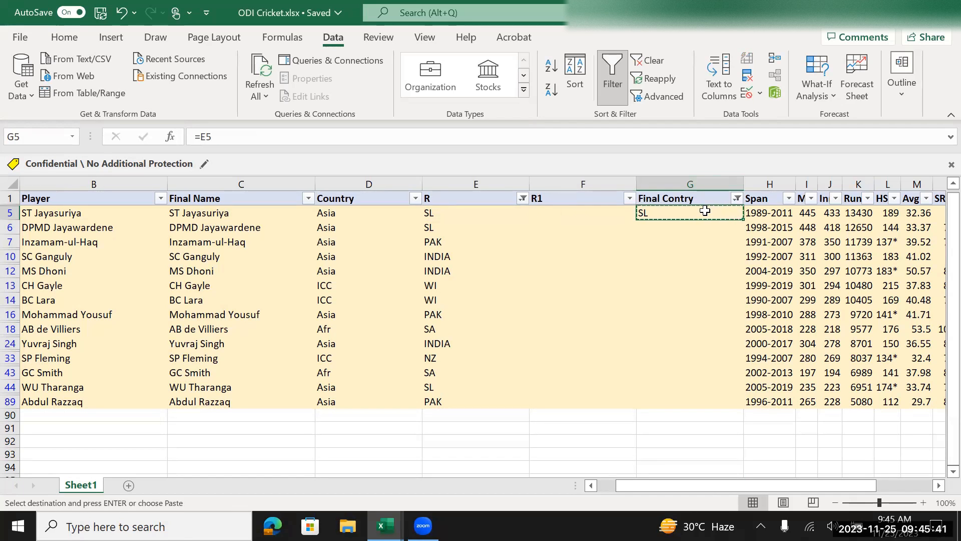
{"action": "key", "text": "Right"}
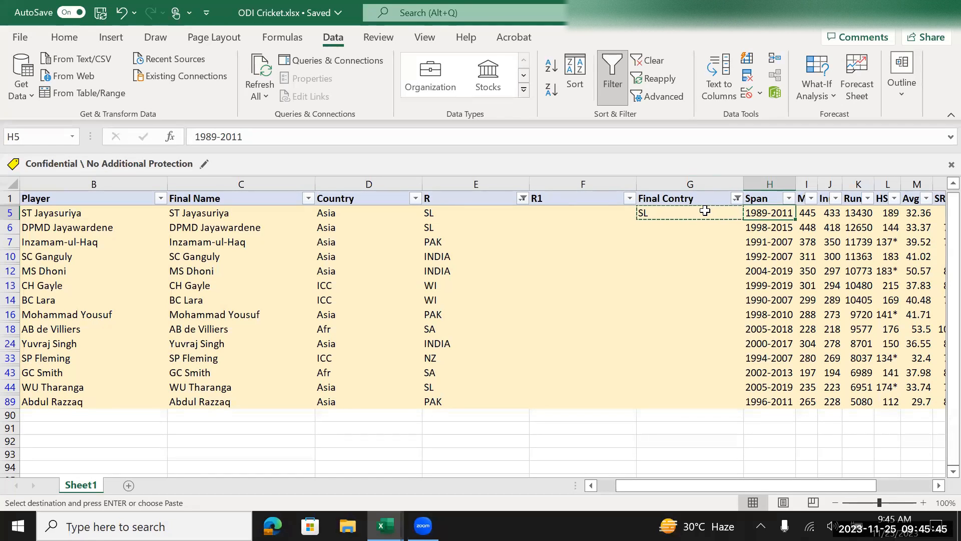
{"action": "key", "text": "ctrl+Down"}
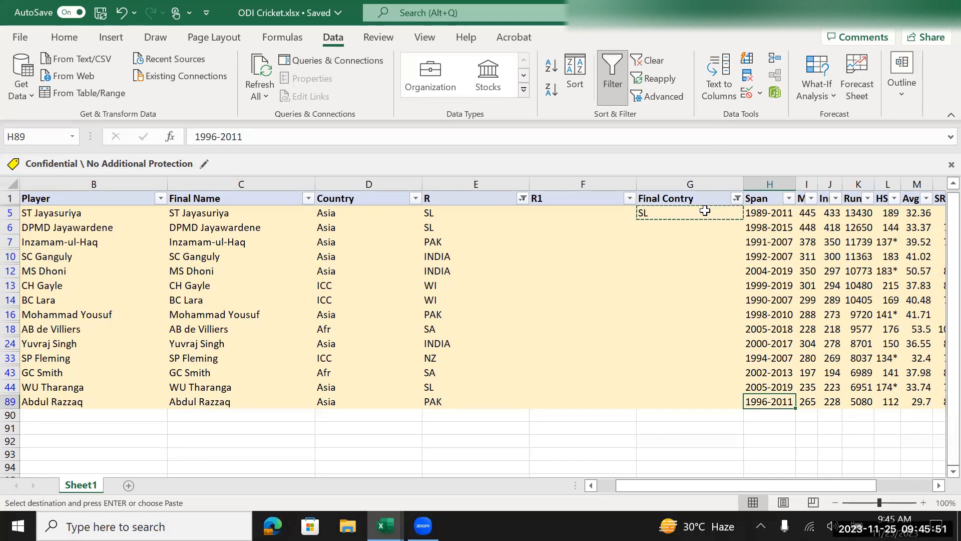
{"action": "key", "text": "Left"}
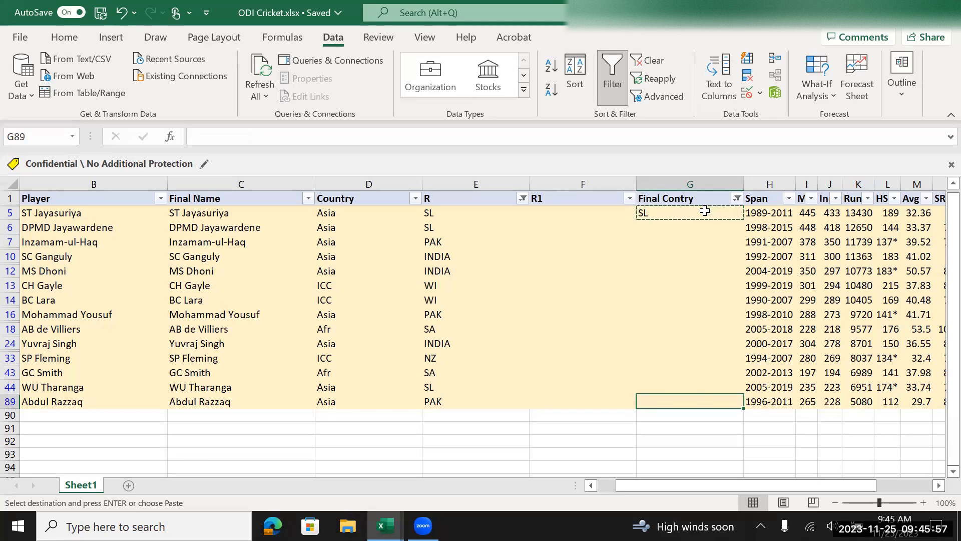
{"action": "left_click", "coordinate": [705, 211], "text": "shift"}
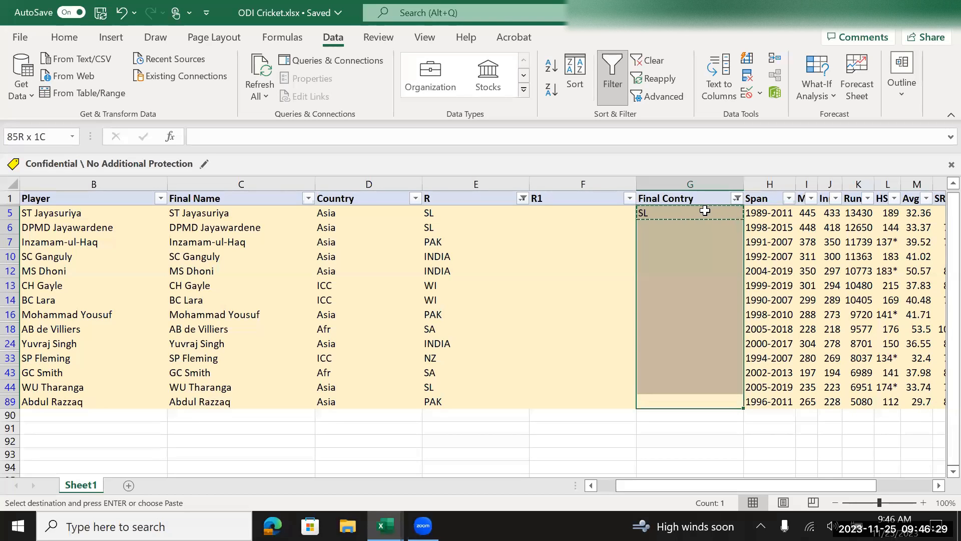
{"action": "key", "text": "alt+semicolon"}
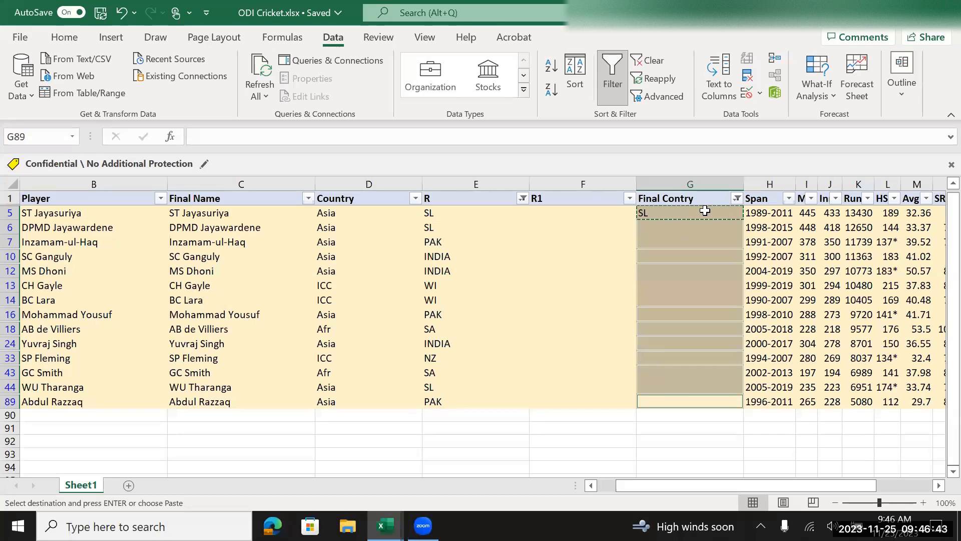
{"action": "key", "text": "Left"}
{"action": "key", "text": "Right"}
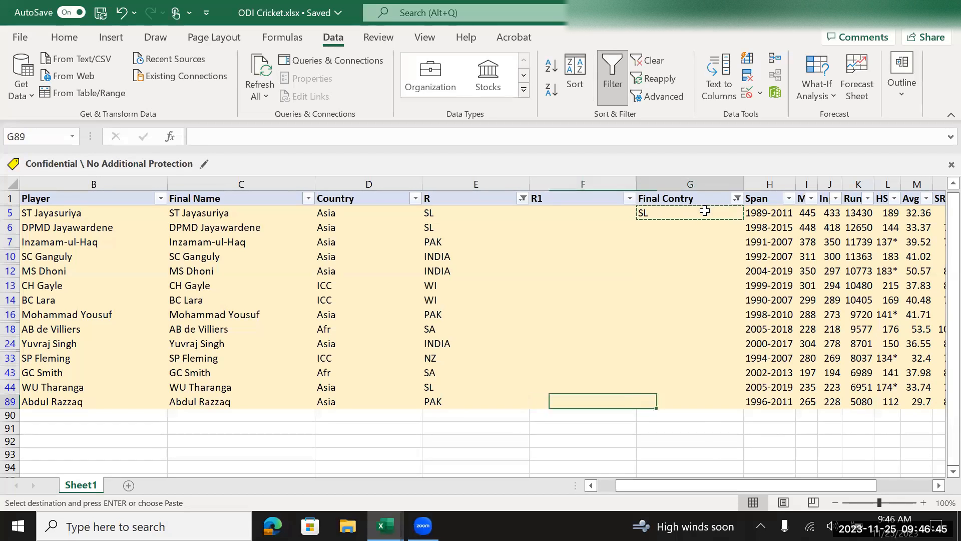
{"action": "left_click", "coordinate": [705, 210]}
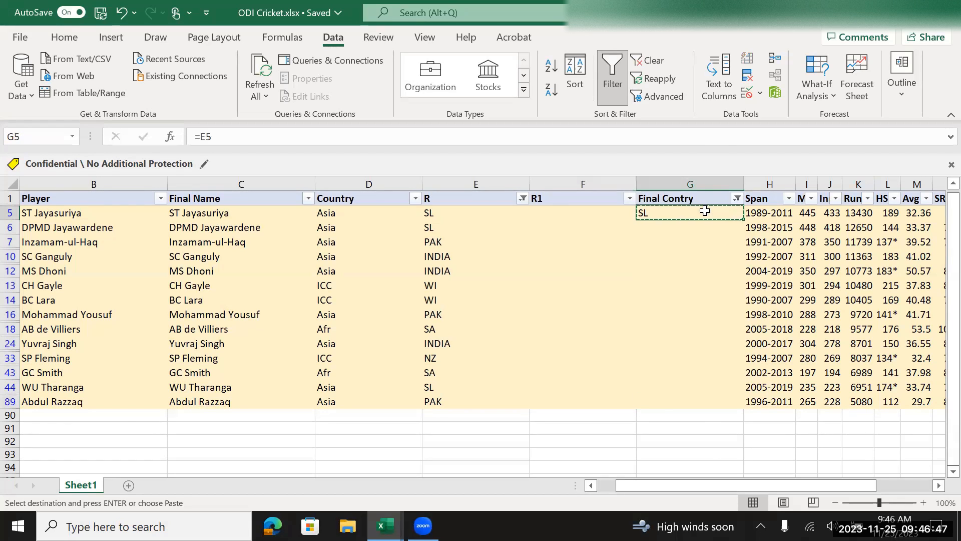
Step: Delete the content of G5 and re-enter the formula =E5 so it takes the code from column R
{"action": "key", "text": "Delete"}
{"action": "key", "text": "Left"}
{"action": "key", "text": "Right"}
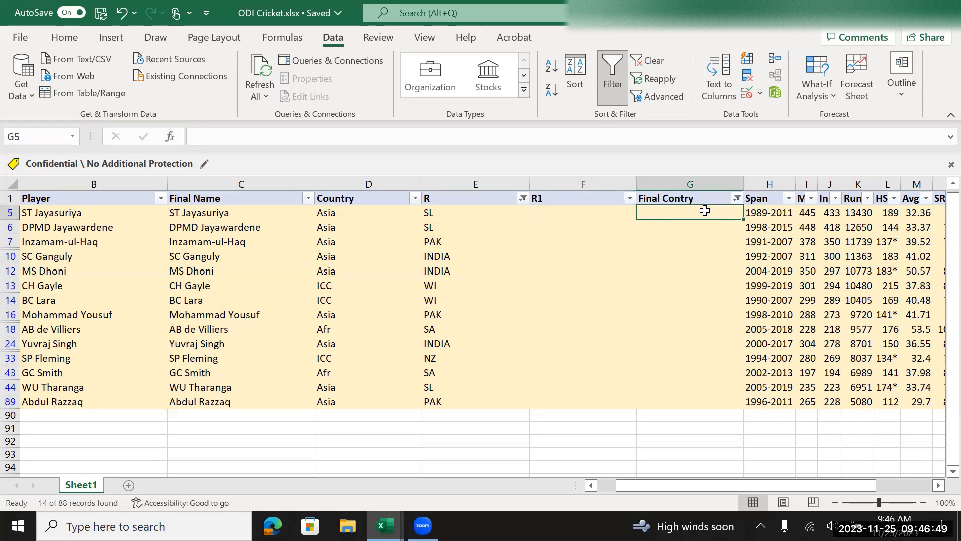
{"action": "type", "text": "="}
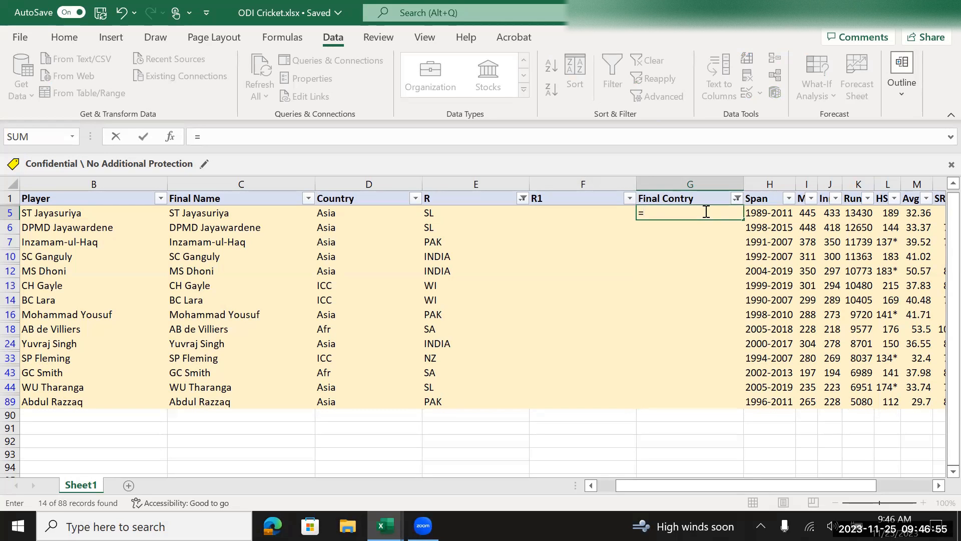
{"action": "key", "text": "Left"}
{"action": "key", "text": "Left"}
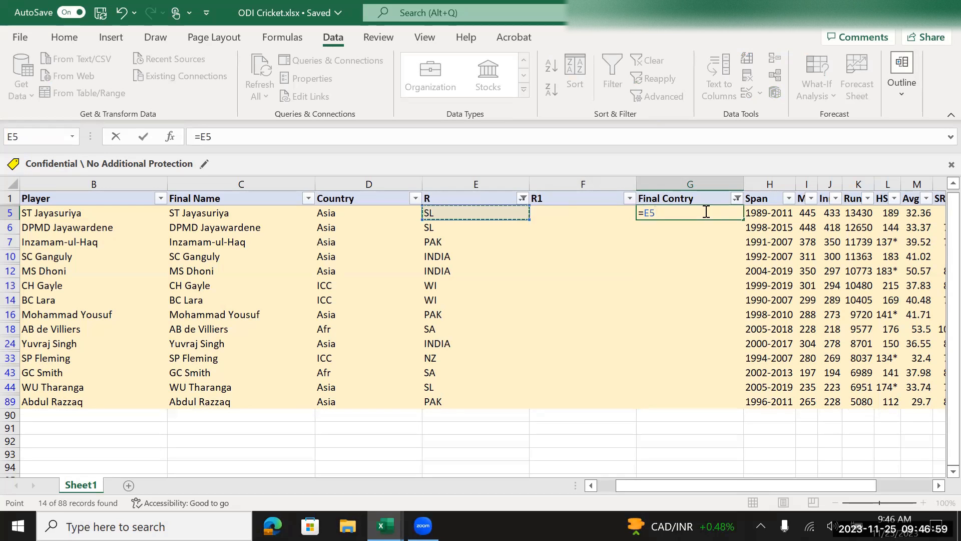
{"action": "key", "text": "Return"}
Step: Copy the G5 formula into only the visible Final Contry cells of the filtered rows down to G89
{"action": "left_click", "coordinate": [705, 210]}
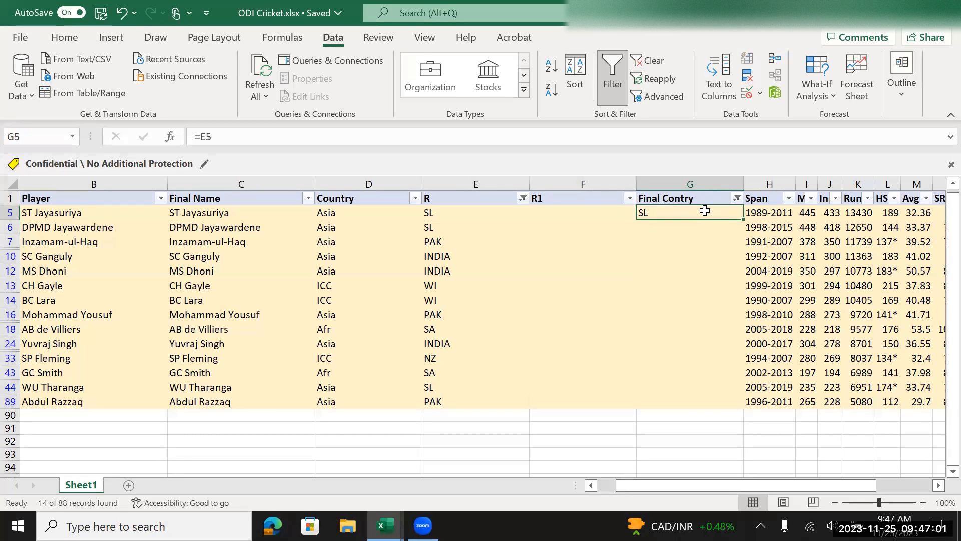
{"action": "key", "text": "ctrl+c"}
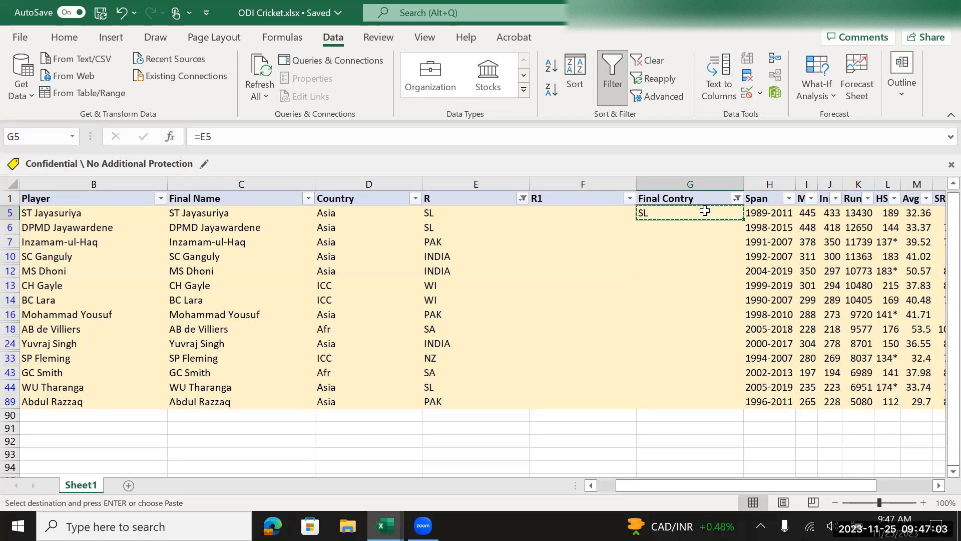
{"action": "key", "text": "Right"}
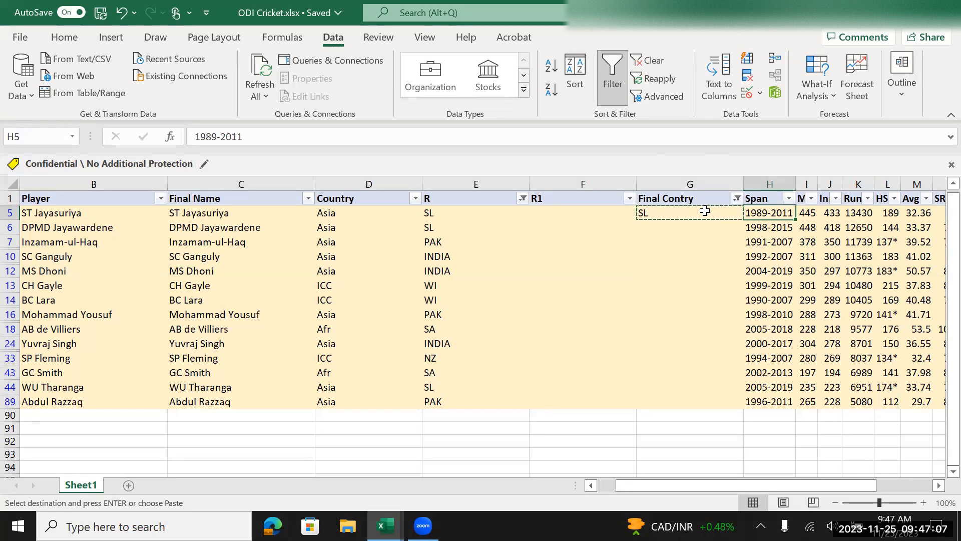
{"action": "key", "text": "ctrl+Down"}
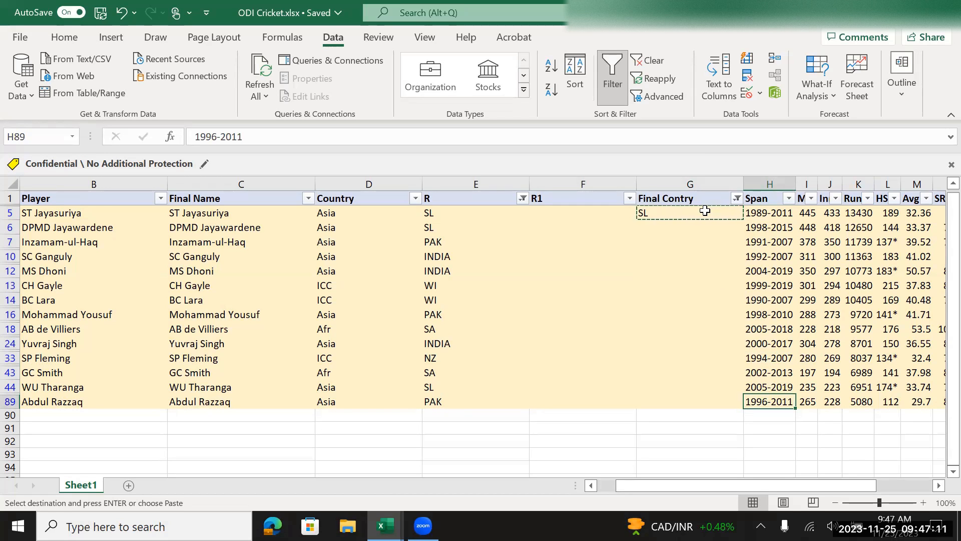
{"action": "key", "text": "Left"}
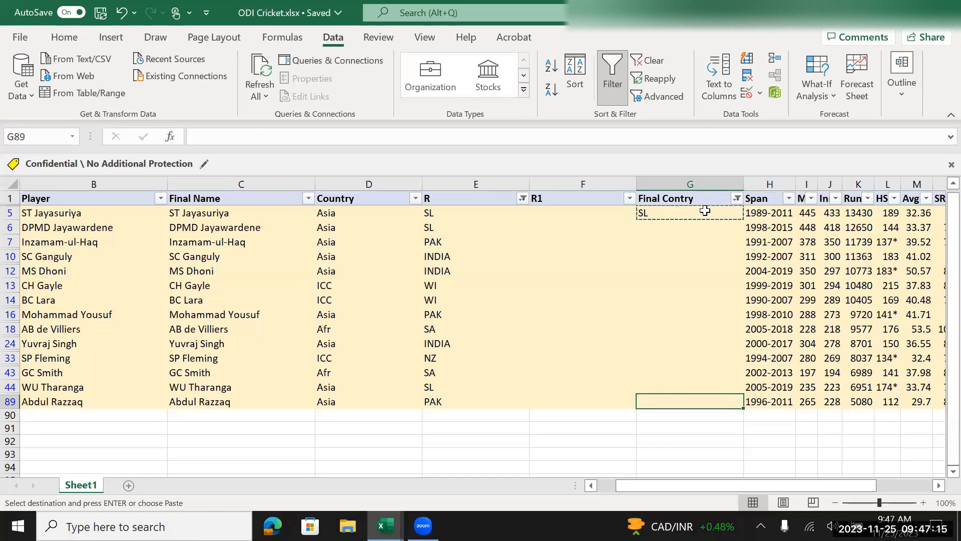
{"action": "key", "text": "ctrl+shift+Up"}
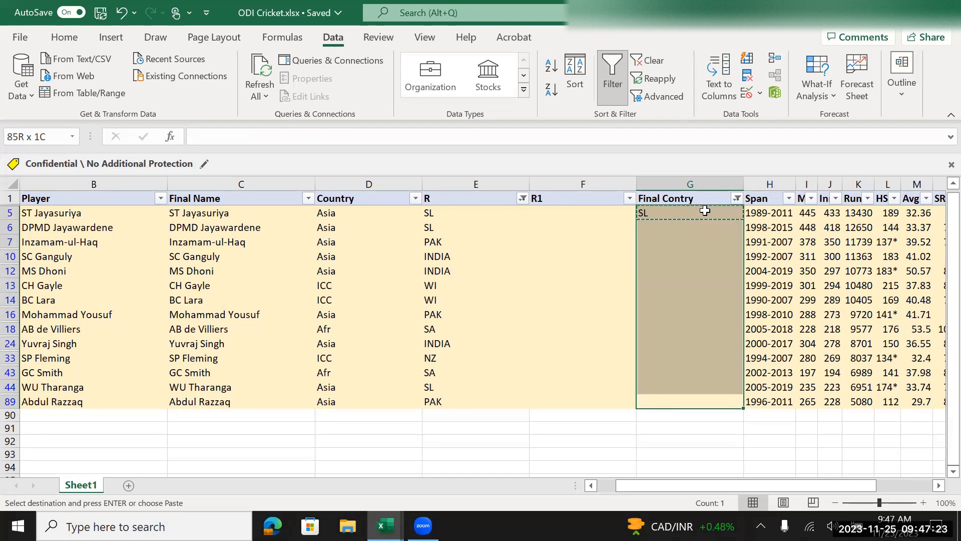
{"action": "key", "text": "alt"}
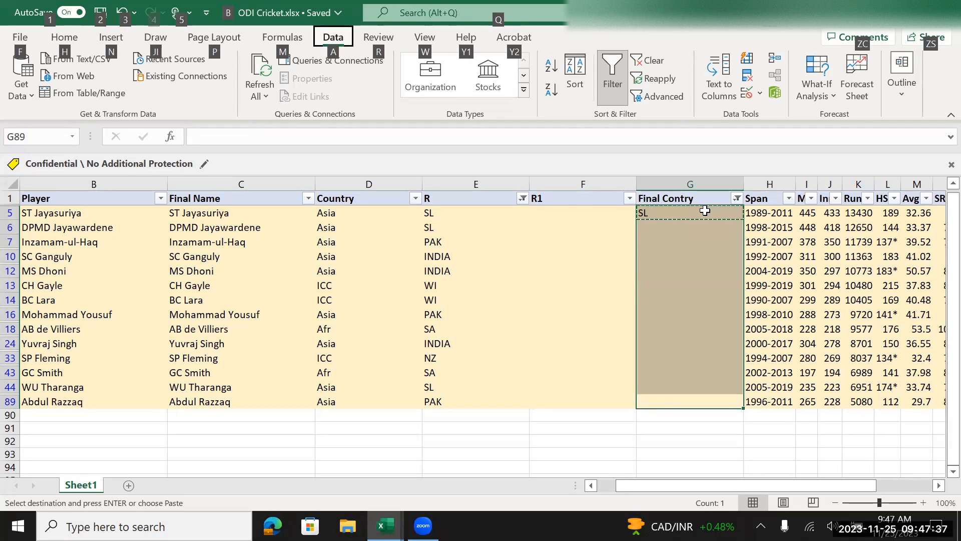
{"action": "key", "text": "alt"}
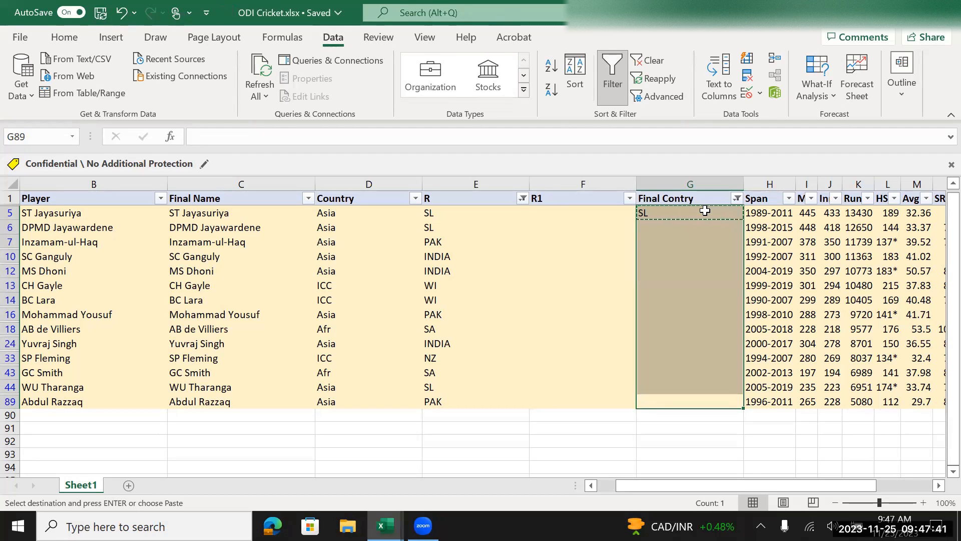
{"action": "key", "text": "alt+semicolon"}
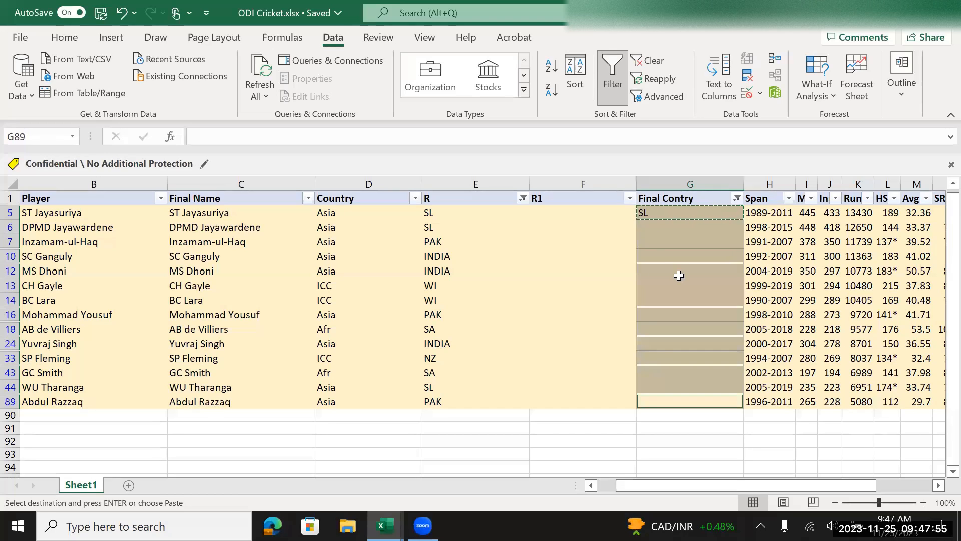
{"action": "key", "text": "Return"}
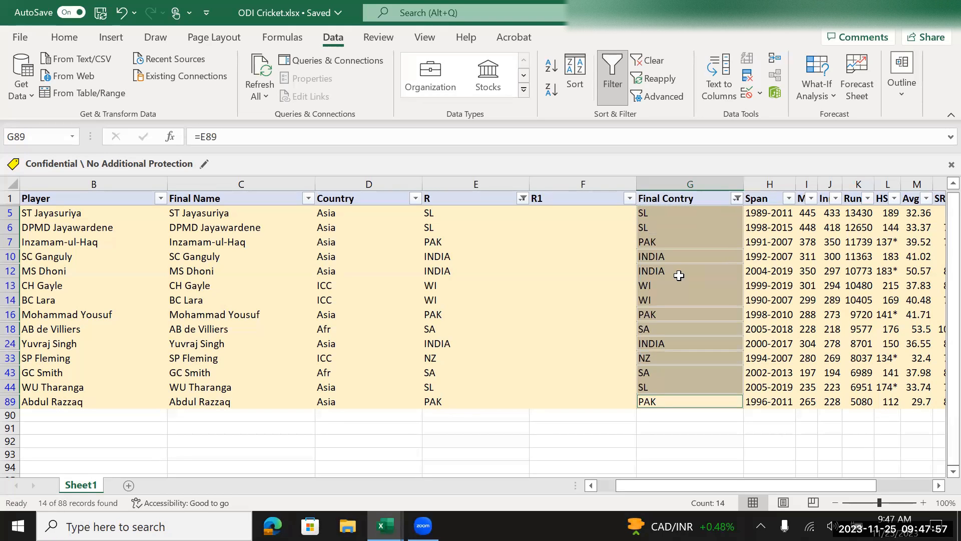
Step: Remove the filters from the header row so that all player rows are shown
{"action": "key", "text": "Up"}
{"action": "key", "text": "Up"}
{"action": "key", "text": "Up"}
{"action": "key", "text": "Up"}
{"action": "key", "text": "Up"}
{"action": "key", "text": "Up"}
{"action": "key", "text": "Up"}
{"action": "key", "text": "Up"}
{"action": "key", "text": "Up"}
{"action": "key", "text": "Up"}
{"action": "key", "text": "Up"}
{"action": "key", "text": "Up"}
{"action": "key", "text": "Up"}
{"action": "key", "text": "Up"}
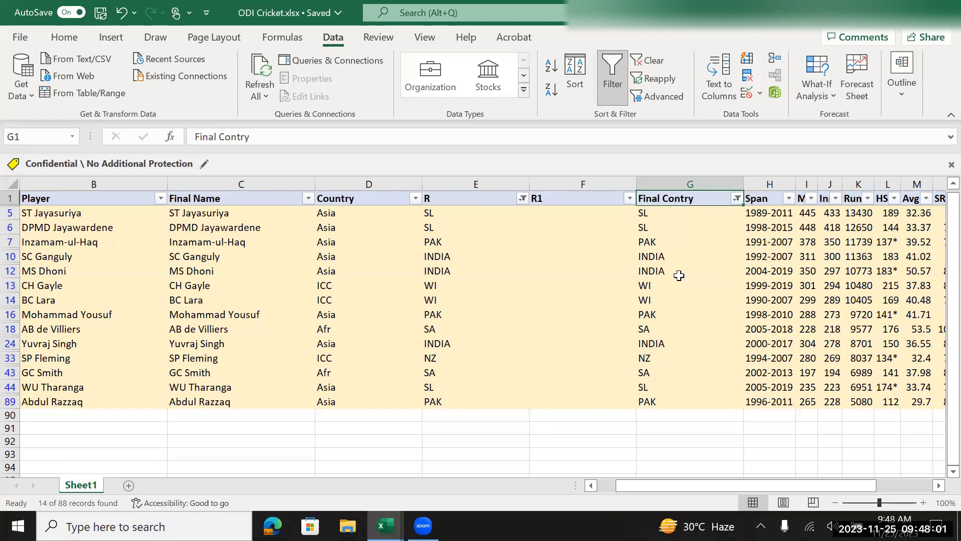
{"action": "key", "text": "ctrl+shift+l"}
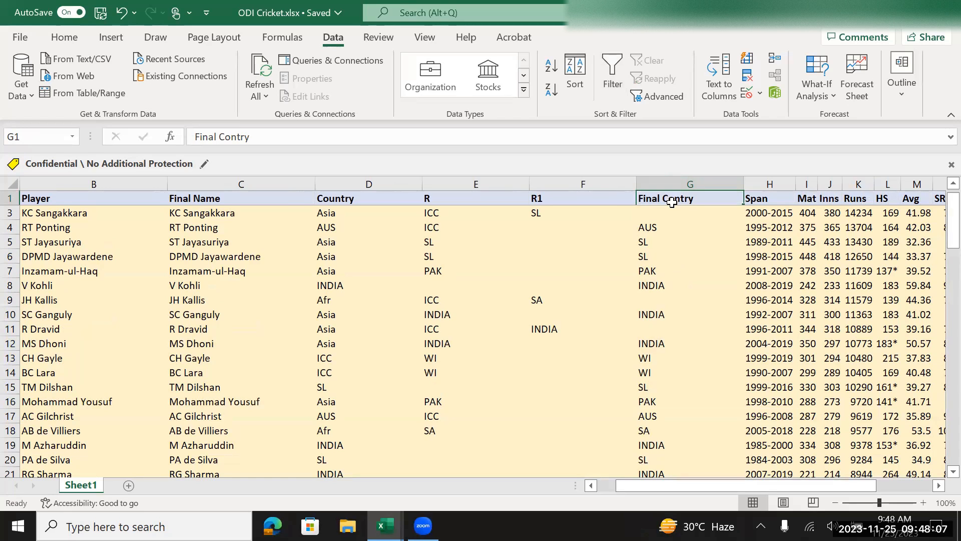
{"action": "key", "text": "ctrl+shift+l"}
{"action": "key", "text": "ctrl+shift+l"}
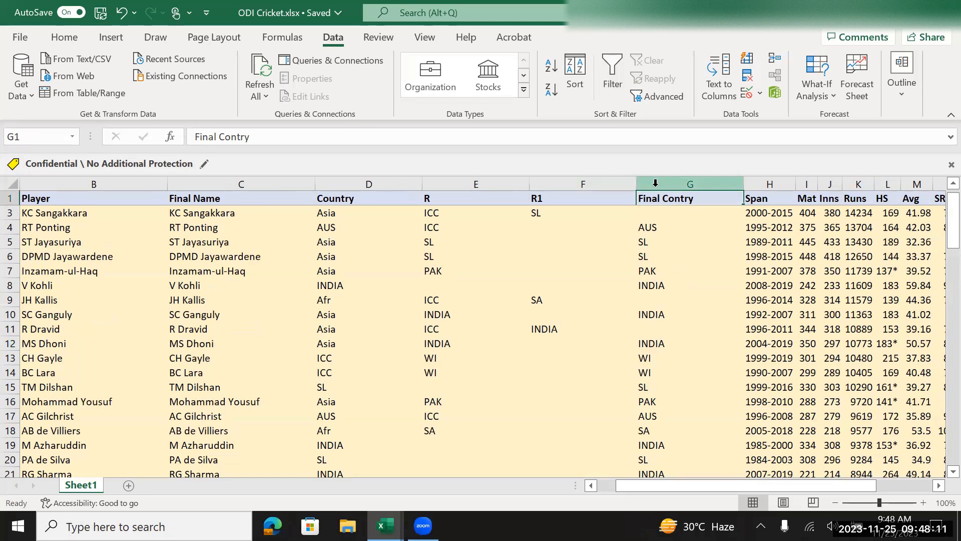
Step: Replace the formulas in the whole Final Contry column with their values by copying and pasting it in place
{"action": "left_click", "coordinate": [655, 183]}
{"action": "right_click", "coordinate": [655, 183]}
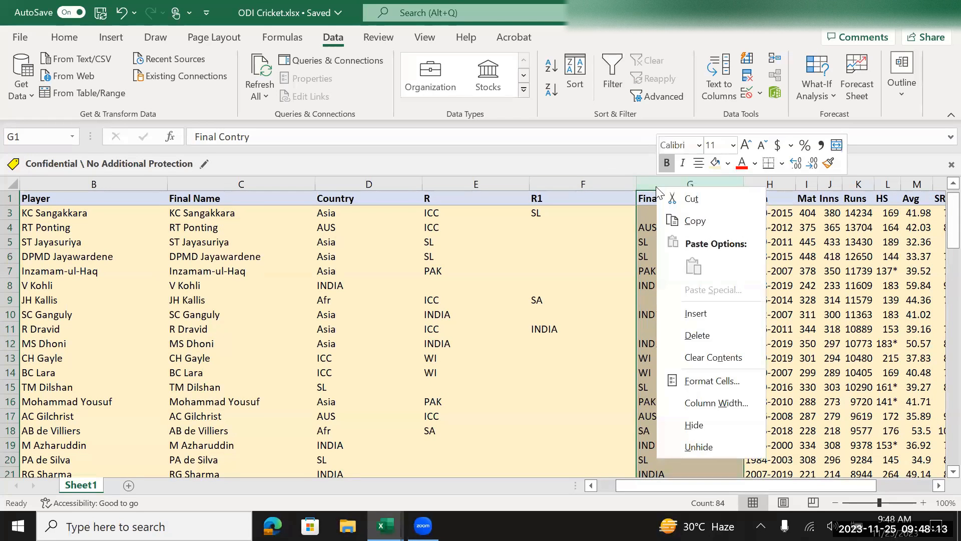
{"action": "left_click", "coordinate": [650, 179]}
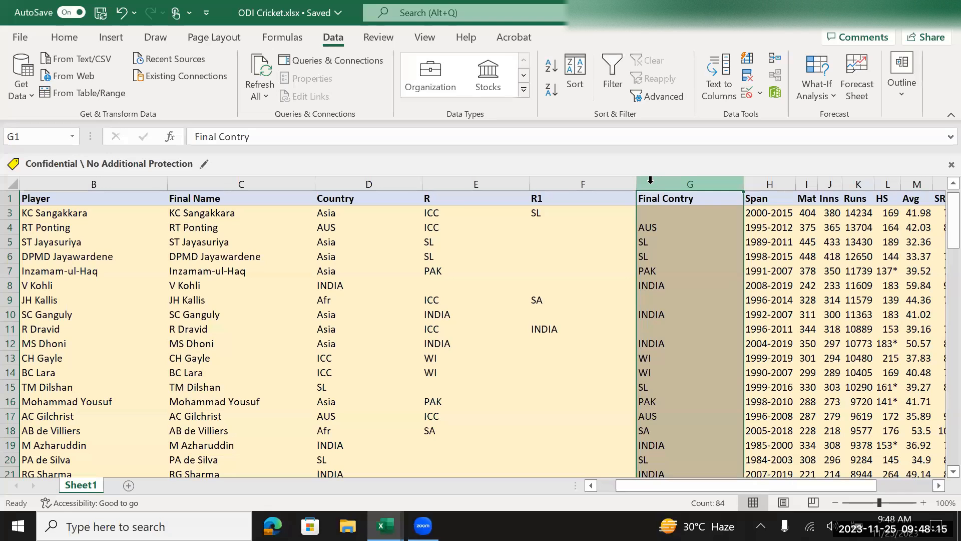
{"action": "key", "text": "ctrl+c"}
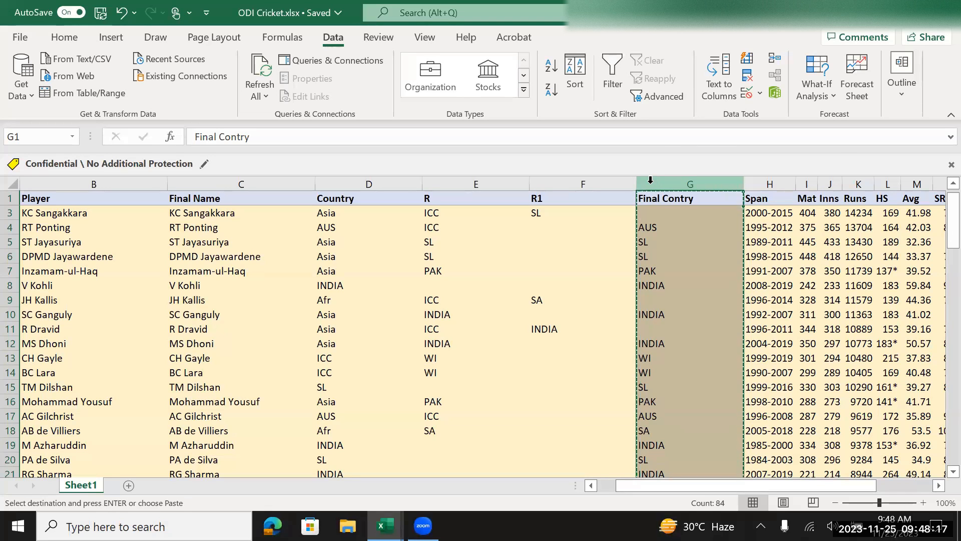
{"action": "right_click", "coordinate": [651, 180]}
{"action": "left_click", "coordinate": [710, 262]}
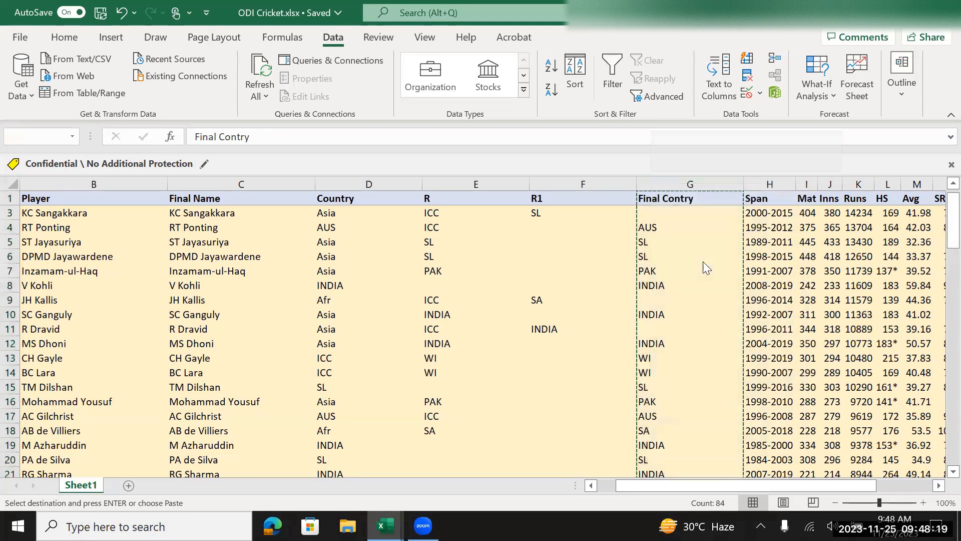
Step: Turn the header row filters back on and open the filter choices of the Final Contry column
{"action": "left_click", "coordinate": [664, 196]}
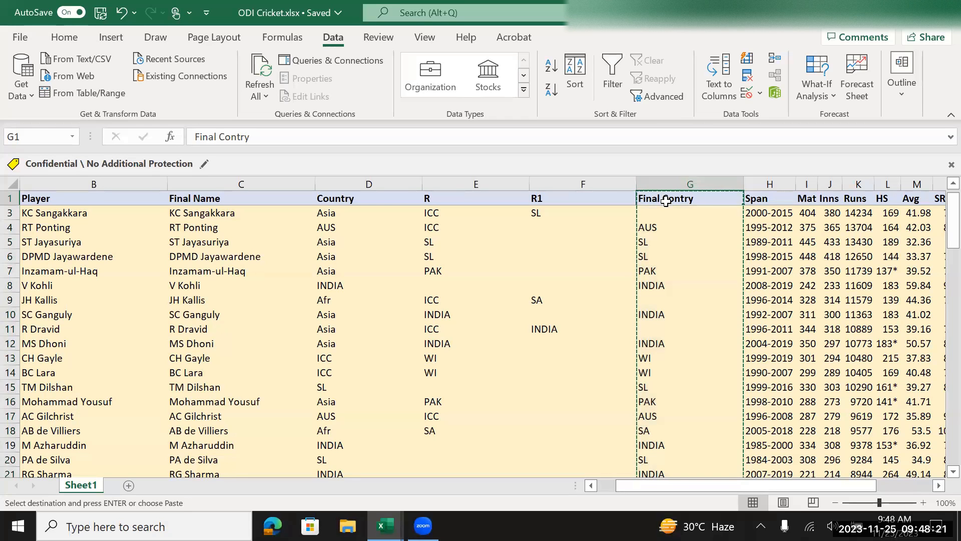
{"action": "key", "text": "ctrl+shift+l"}
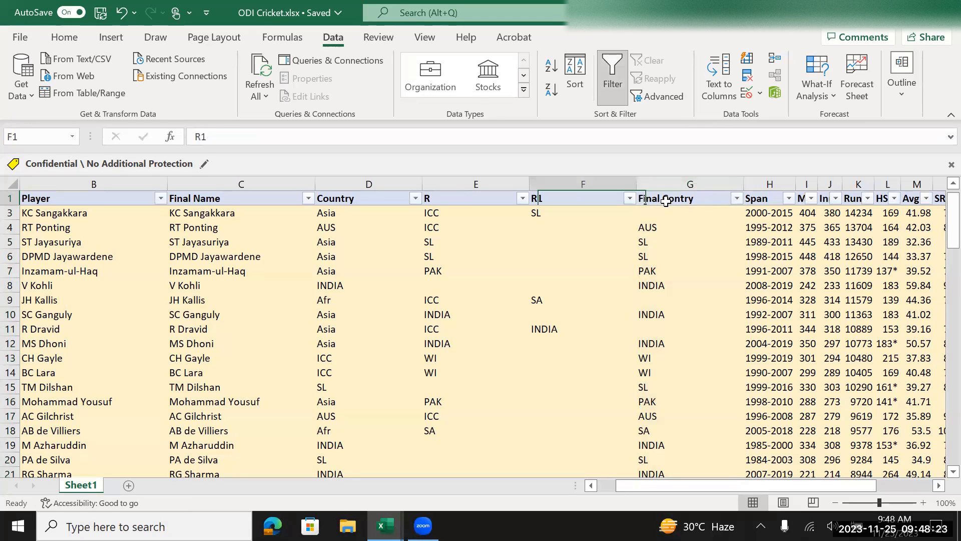
{"action": "left_click", "coordinate": [736, 199]}
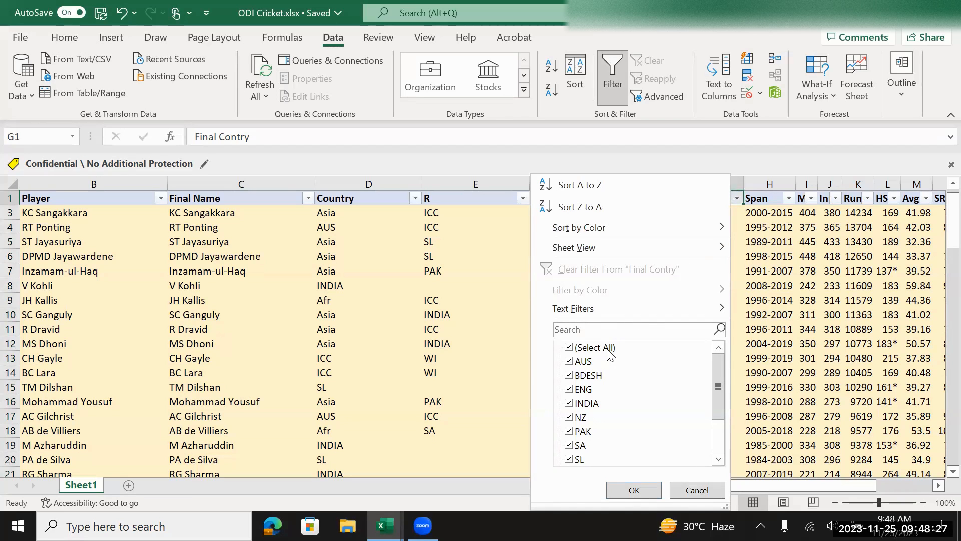
Step: Filter the Final Contry column to show only its blank cells
{"action": "left_click", "coordinate": [569, 347]}
{"action": "left_click_drag", "start_coordinate": [720, 370], "coordinate": [669, 442]}
{"action": "left_click", "coordinate": [591, 446]}
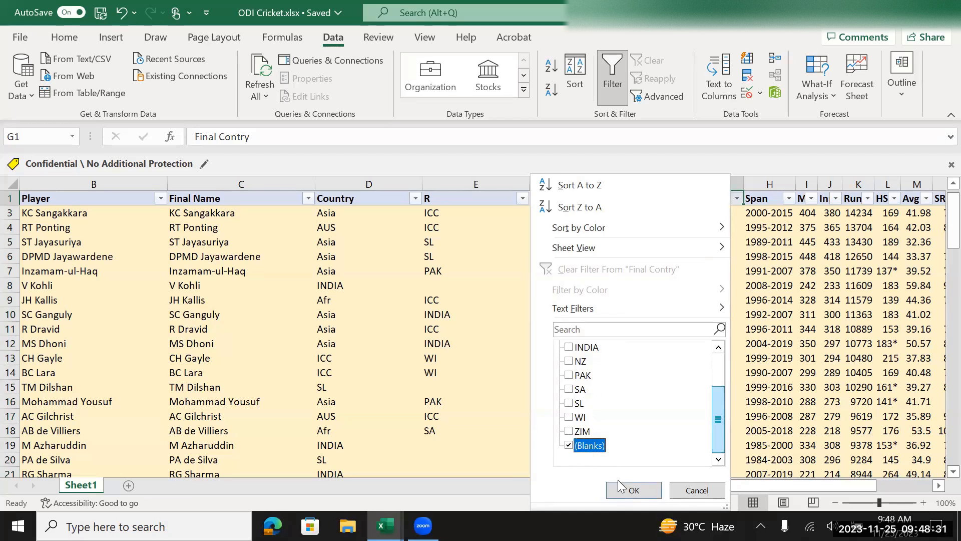
{"action": "left_click", "coordinate": [633, 490]}
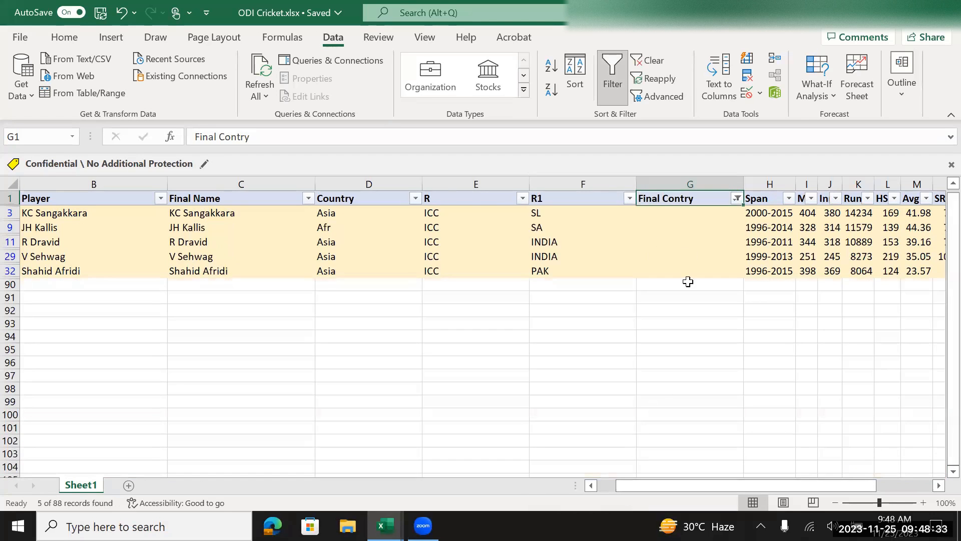
Step: Copy the R1 values SL and SA into the Final Contry cells of rows 3 and 9
{"action": "left_click", "coordinate": [691, 218]}
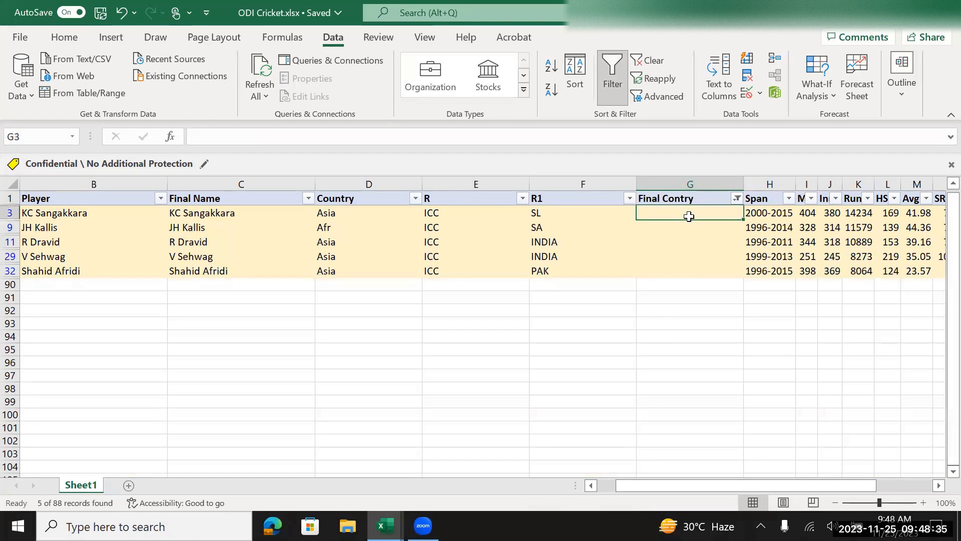
{"action": "left_click", "coordinate": [554, 213]}
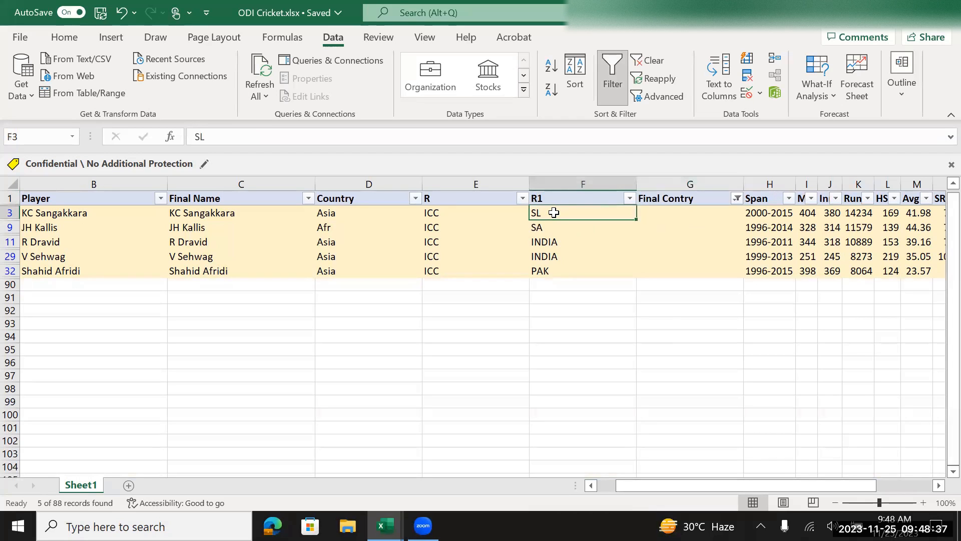
{"action": "key", "text": "ctrl+c"}
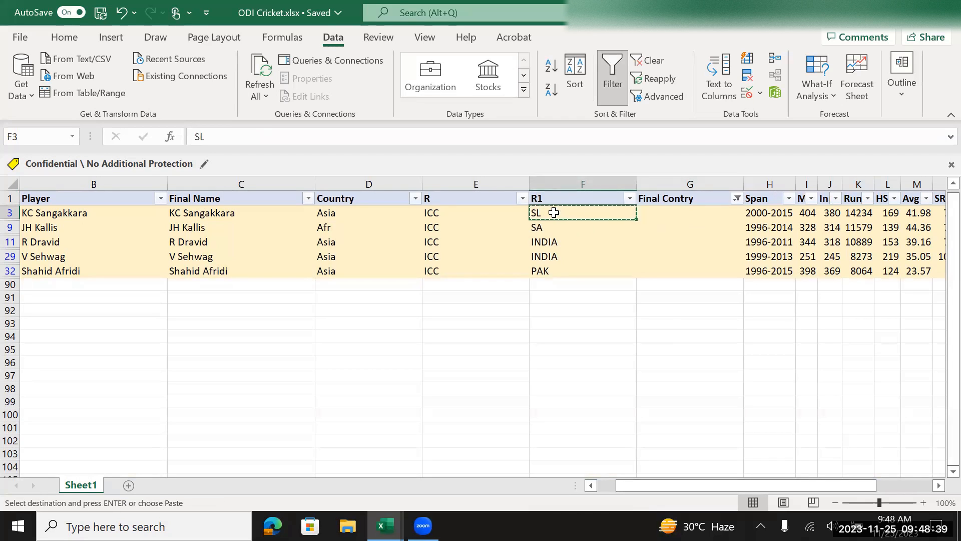
{"action": "key", "text": "Right"}
{"action": "key", "text": "ctrl+v"}
{"action": "key", "text": "Down"}
{"action": "key", "text": "Left"}
{"action": "key", "text": "Left"}
{"action": "key", "text": "Right"}
{"action": "key", "text": "ctrl+c"}
{"action": "key", "text": "Right"}
{"action": "key", "text": "ctrl+v"}
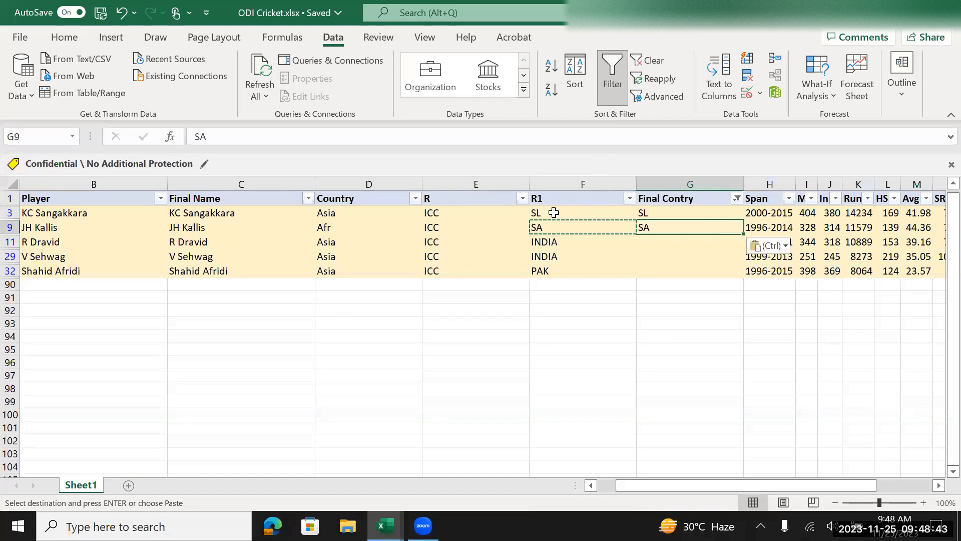
Step: Copy the R1 value INDIA into the Final Contry cells of rows 11 and 29
{"action": "key", "text": "Down"}
{"action": "key", "text": "Left"}
{"action": "key", "text": "ctrl+c"}
{"action": "key", "text": "Right"}
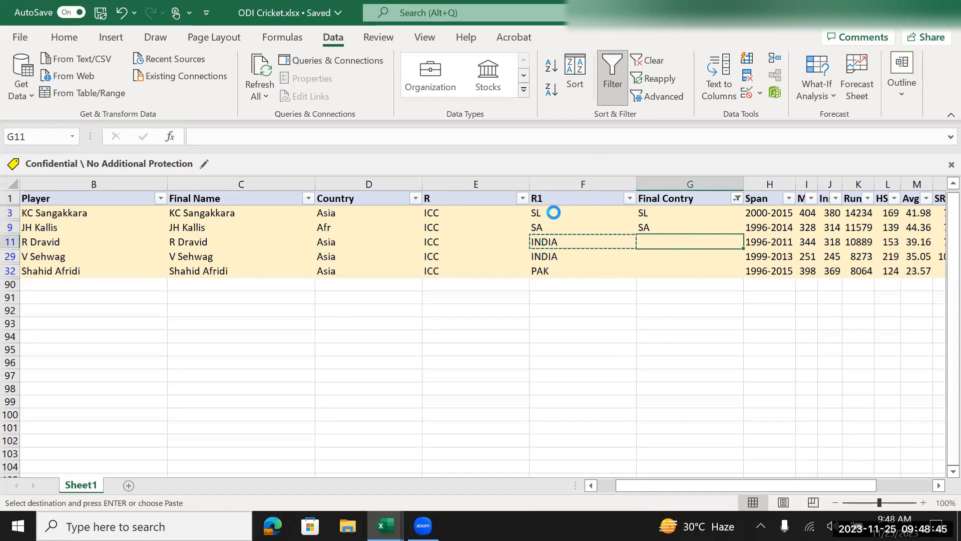
{"action": "key", "text": "ctrl+v"}
{"action": "key", "text": "Down"}
{"action": "key", "text": "Left"}
{"action": "key", "text": "ctrl+c"}
{"action": "key", "text": "Right"}
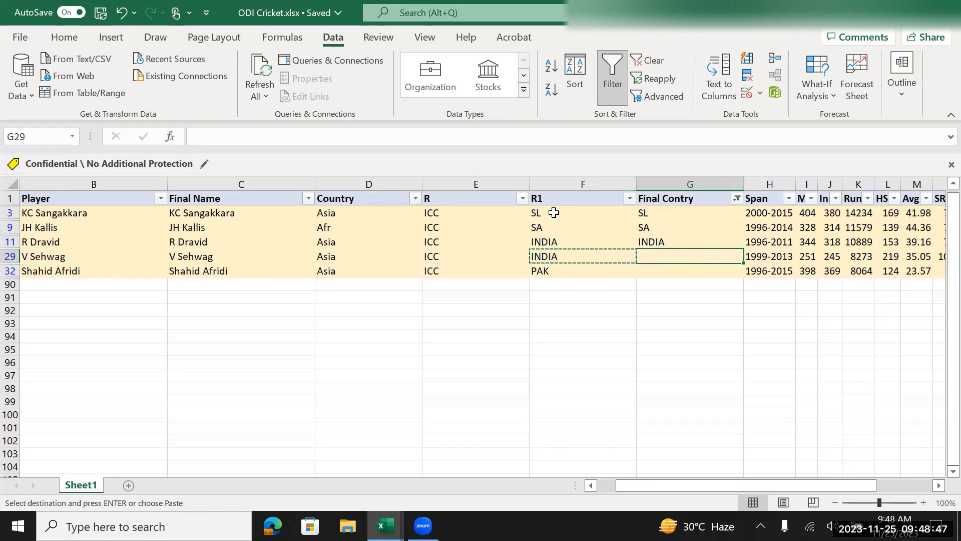
{"action": "key", "text": "ctrl+v"}
{"action": "key", "text": "Down"}
{"action": "key", "text": "Left"}
{"action": "key", "text": "Right"}
{"action": "key", "text": "Left"}
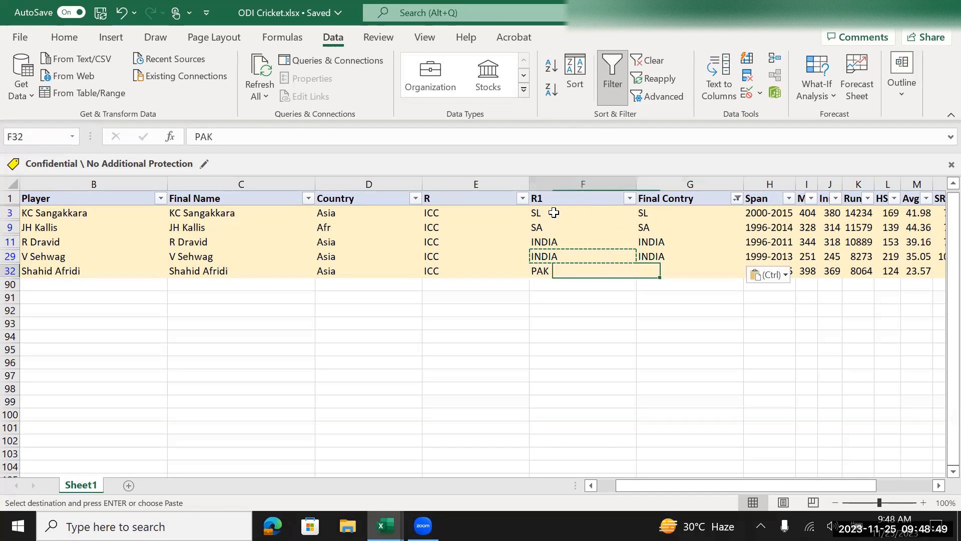
Step: Copy the R1 values SL and SA into the Final Contry cells of rows 3 and 9 once more
{"action": "key", "text": "Up"}
{"action": "key", "text": "Up"}
{"action": "key", "text": "Up"}
{"action": "key", "text": "Up"}
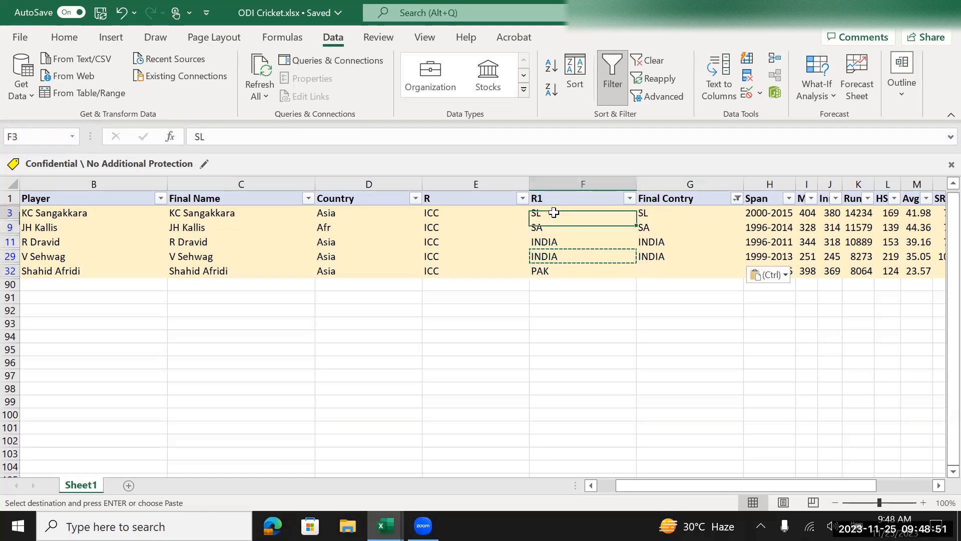
{"action": "key", "text": "ctrl+c"}
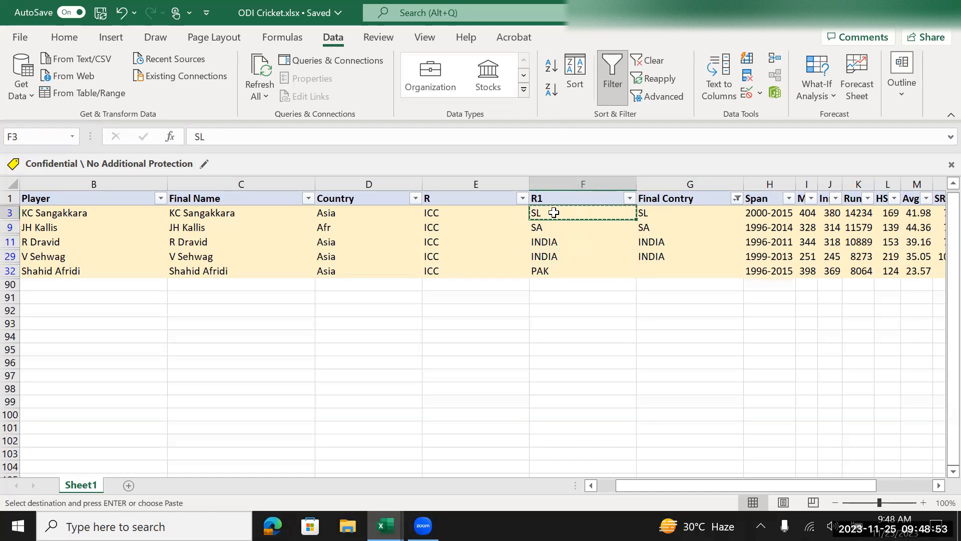
{"action": "key", "text": "Right"}
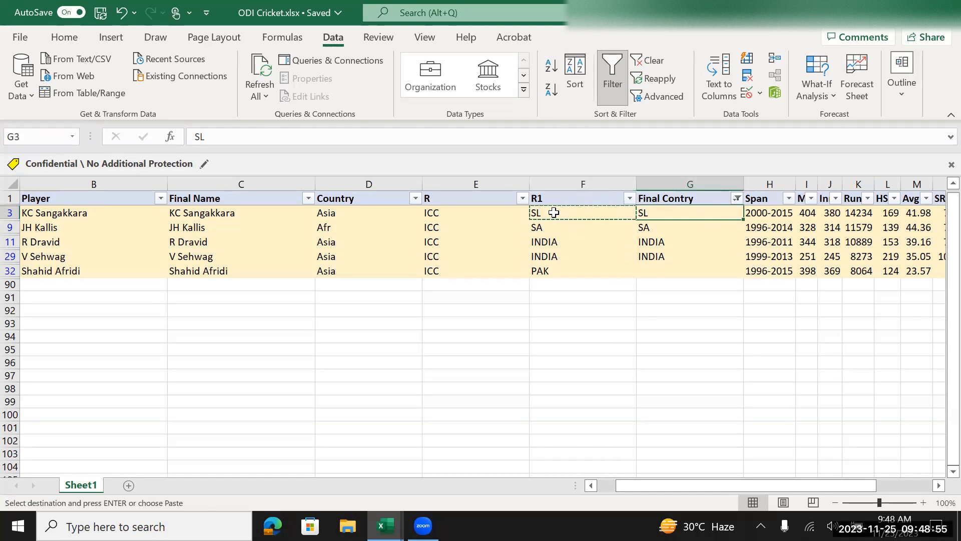
{"action": "key", "text": "ctrl+v"}
{"action": "key", "text": "Down"}
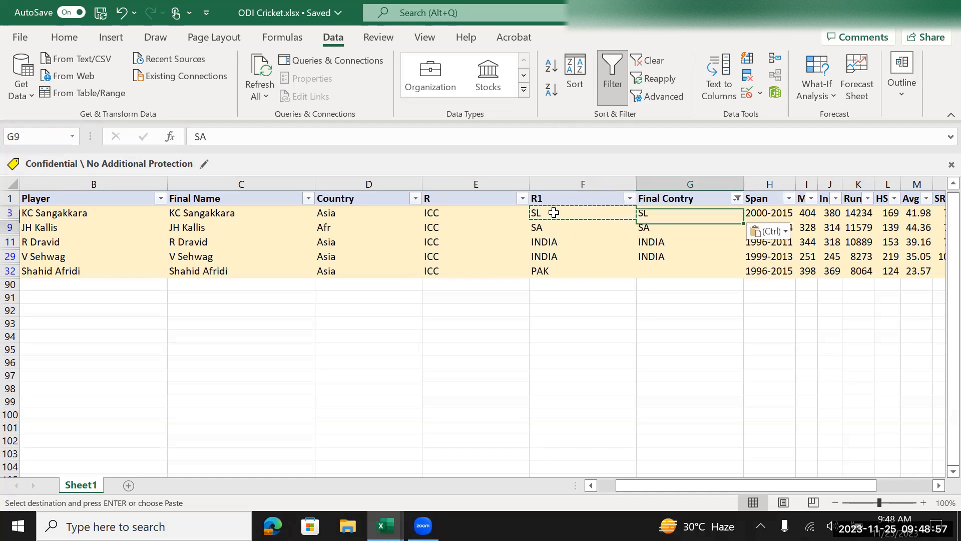
{"action": "key", "text": "Left"}
{"action": "key", "text": "ctrl+c"}
{"action": "key", "text": "Right"}
{"action": "key", "text": "ctrl+v"}
Step: Copy the R1 value PAK into the Final Contry cell of row 32
{"action": "key", "text": "Down"}
{"action": "key", "text": "Down"}
{"action": "key", "text": "Down"}
{"action": "key", "text": "Left"}
{"action": "key", "text": "ctrl+c"}
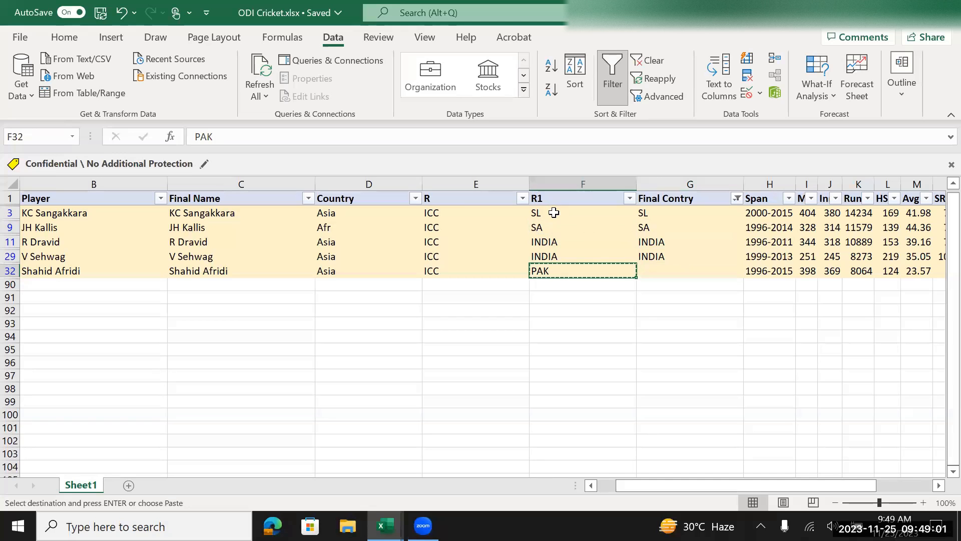
{"action": "key", "text": "Right"}
{"action": "key", "text": "ctrl+v"}
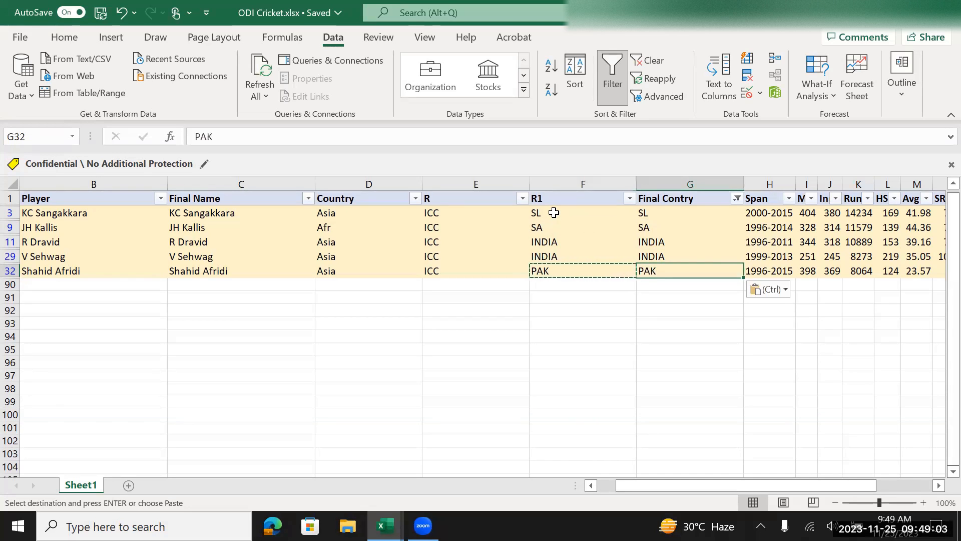
Step: Remove the filter from the table so that all player rows are shown
{"action": "key", "text": "Left"}
{"action": "key", "text": "Left"}
{"action": "key", "text": "Right"}
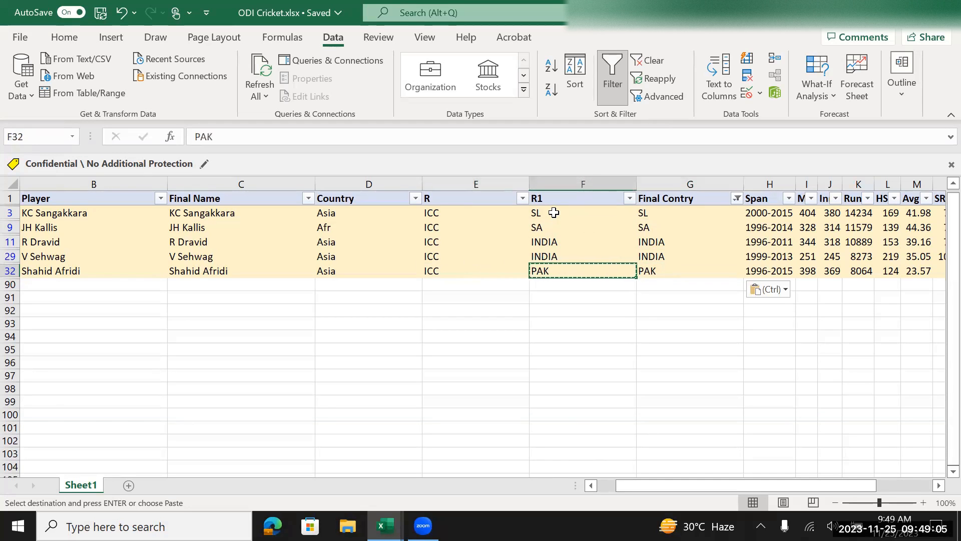
{"action": "key", "text": "Right"}
{"action": "key", "text": "Right"}
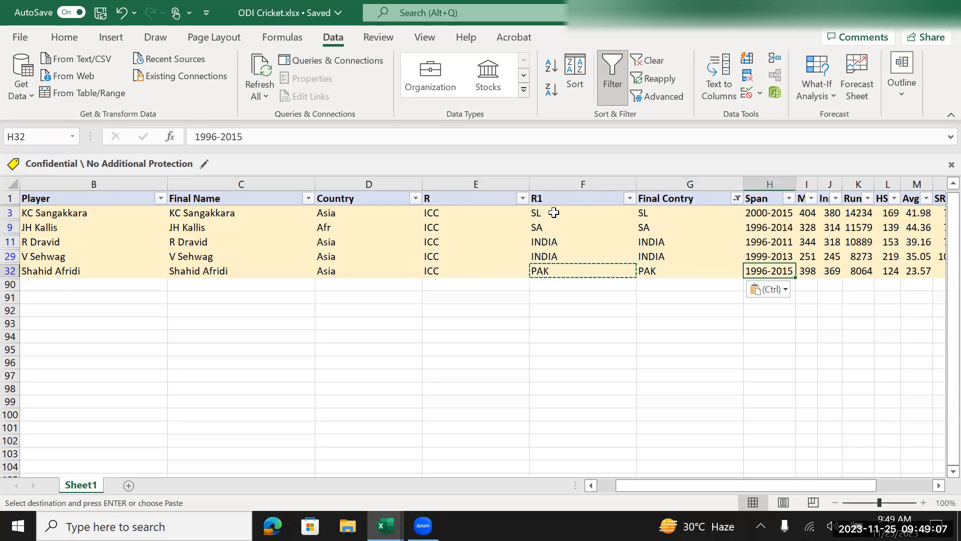
{"action": "key", "text": "Left"}
{"action": "key", "text": "Left"}
{"action": "key", "text": "Up"}
{"action": "key", "text": "Up"}
{"action": "key", "text": "Up"}
{"action": "key", "text": "Up"}
{"action": "key", "text": "Up"}
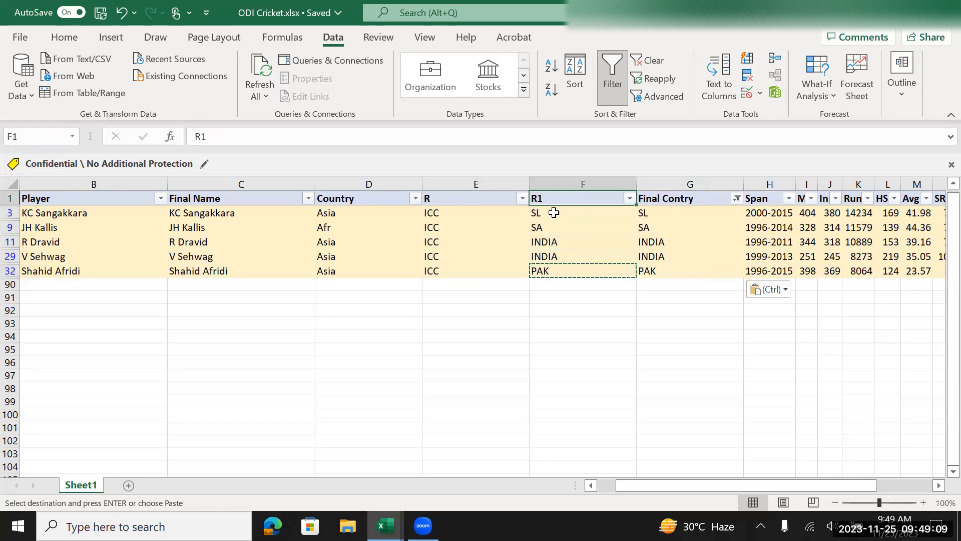
{"action": "key", "text": "ctrl+shift+l"}
Step: Review the Final Contry column down the whole table for completeness against Country, R and R1
{"action": "key", "text": "Right"}
{"action": "key", "text": "Down"}
{"action": "key", "text": "Down"}
{"action": "key", "text": "Down"}
{"action": "key", "text": "Down"}
{"action": "key", "text": "Down"}
{"action": "key", "text": "Down"}
{"action": "key", "text": "Down"}
{"action": "key", "text": "Down"}
{"action": "key", "text": "Down"}
{"action": "key", "text": "Down"}
{"action": "key", "text": "Down"}
{"action": "key", "text": "Down"}
{"action": "key", "text": "Down"}
{"action": "key", "text": "Down"}
{"action": "key", "text": "Down"}
{"action": "key", "text": "Down"}
{"action": "key", "text": "Down"}
{"action": "key", "text": "Down"}
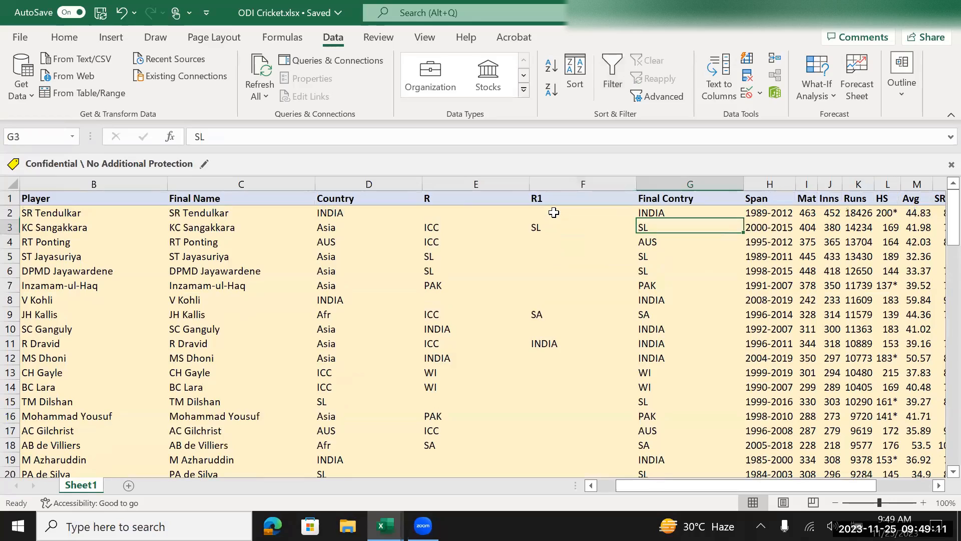
{"action": "key", "text": "Down"}
{"action": "key", "text": "Down"}
{"action": "key", "text": "Down"}
{"action": "key", "text": "Down"}
{"action": "key", "text": "Down"}
{"action": "key", "text": "Down"}
{"action": "key", "text": "Down"}
{"action": "key", "text": "Down"}
{"action": "key", "text": "Down"}
{"action": "key", "text": "Down"}
{"action": "key", "text": "Down"}
{"action": "key", "text": "Down"}
{"action": "key", "text": "Down"}
{"action": "key", "text": "Down"}
{"action": "key", "text": "Down"}
{"action": "key", "text": "Down"}
{"action": "key", "text": "Down"}
{"action": "key", "text": "Down"}
{"action": "key", "text": "Down"}
{"action": "key", "text": "Down"}
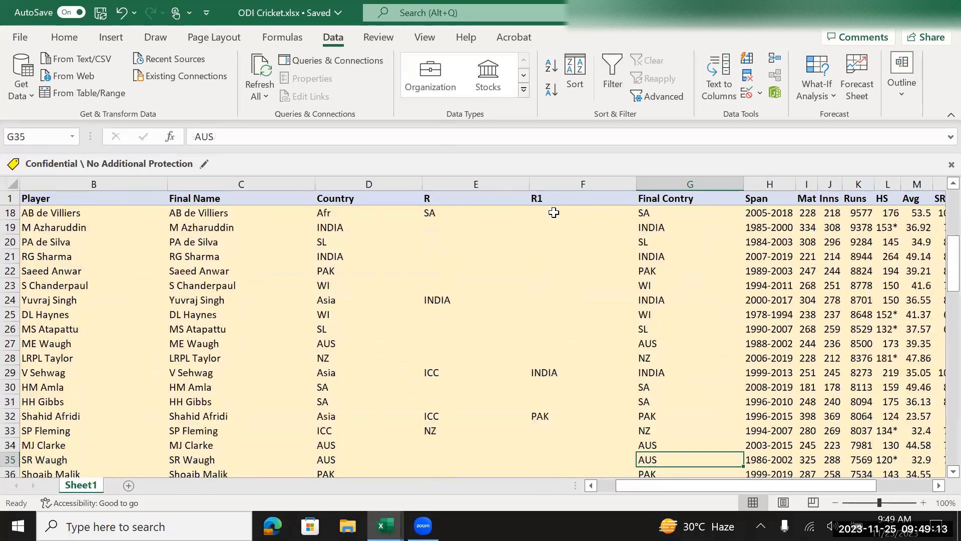
{"action": "key", "text": "ctrl+Up"}
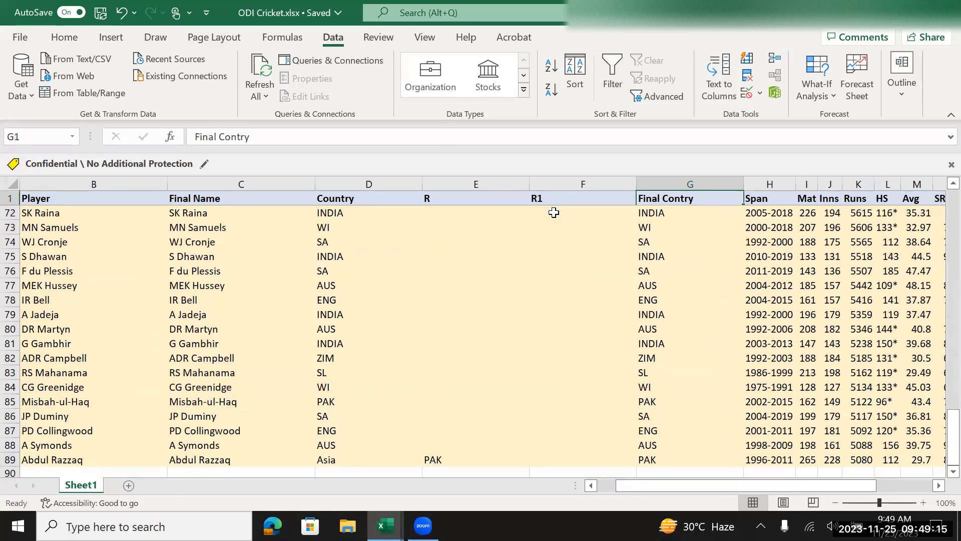
{"action": "key", "text": "Down"}
{"action": "key", "text": "Down"}
{"action": "key", "text": "Down"}
{"action": "key", "text": "Down"}
{"action": "key", "text": "Down"}
{"action": "key", "text": "Down"}
{"action": "key", "text": "Down"}
{"action": "key", "text": "Down"}
{"action": "key", "text": "Down"}
{"action": "key", "text": "Down"}
{"action": "key", "text": "Down"}
{"action": "key", "text": "Down"}
{"action": "key", "text": "Down"}
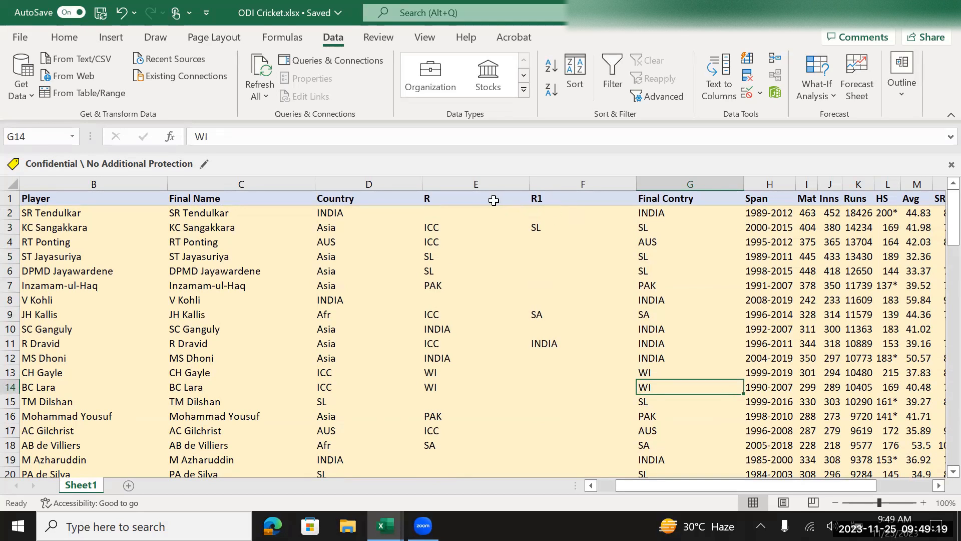
Step: Delete the helper columns R and R1 from the table
{"action": "left_click", "coordinate": [476, 182]}
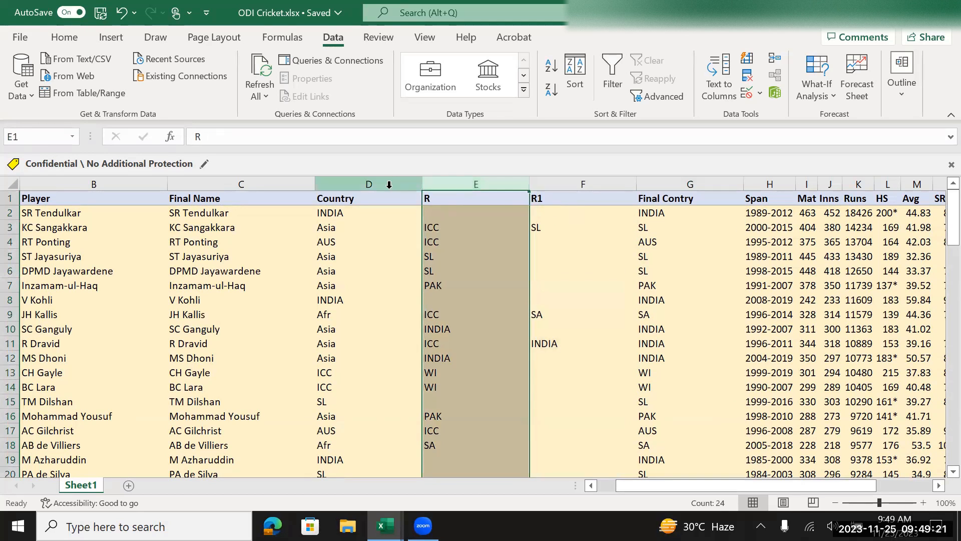
{"action": "key", "text": "ctrl+minus"}
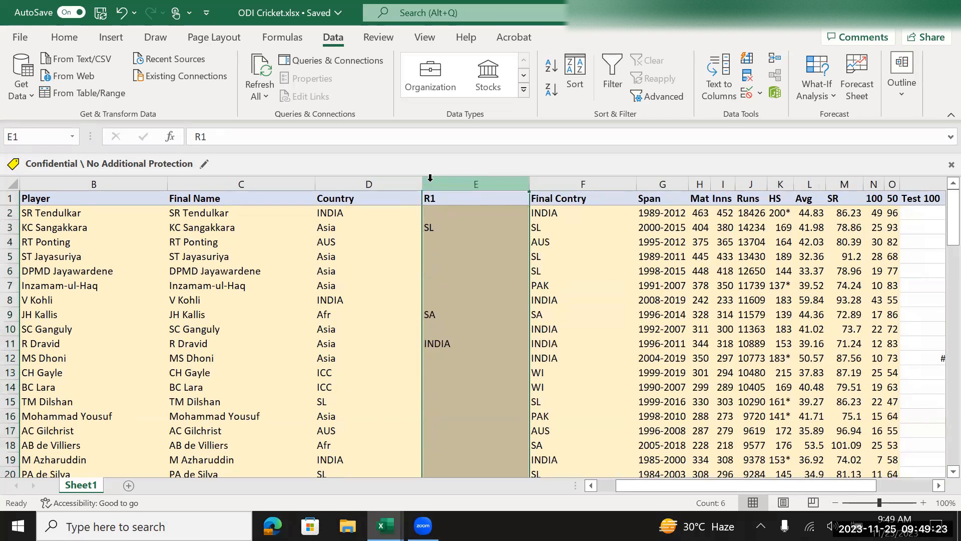
{"action": "key", "text": "ctrl+minus"}
Step: Check the Final Contry entries down the table beside the Country column
{"action": "key", "text": "Down"}
{"action": "key", "text": "Down"}
{"action": "key", "text": "Down"}
{"action": "key", "text": "Down"}
{"action": "key", "text": "Down"}
{"action": "key", "text": "Down"}
{"action": "key", "text": "Down"}
{"action": "key", "text": "Down"}
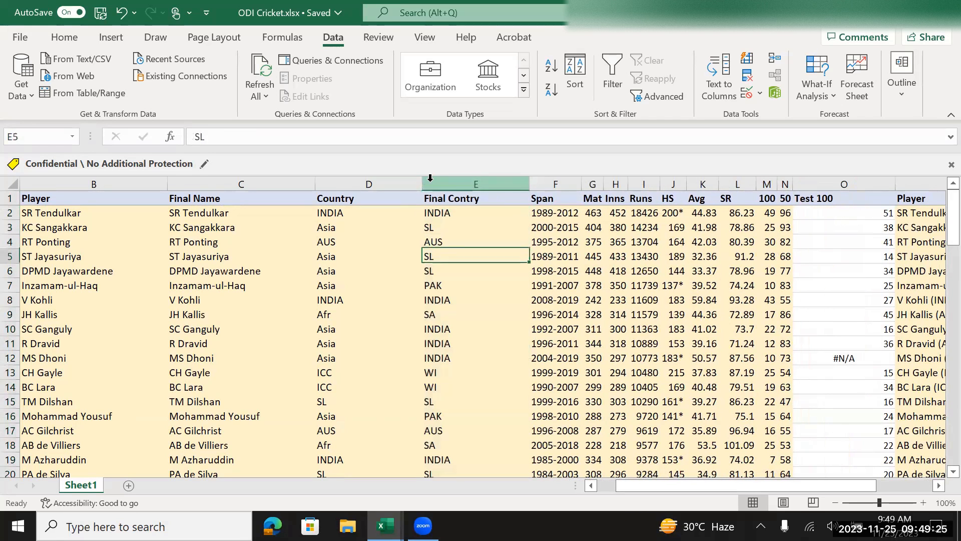
{"action": "key", "text": "Down"}
{"action": "key", "text": "Down"}
{"action": "key", "text": "Down"}
{"action": "key", "text": "Down"}
{"action": "key", "text": "Down"}
{"action": "key", "text": "Down"}
{"action": "key", "text": "Down"}
{"action": "key", "text": "Down"}
{"action": "key", "text": "Down"}
{"action": "key", "text": "Down"}
{"action": "key", "text": "Down"}
{"action": "key", "text": "Down"}
{"action": "key", "text": "Down"}
{"action": "key", "text": "Down"}
{"action": "key", "text": "Down"}
{"action": "key", "text": "Down"}
{"action": "key", "text": "Down"}
{"action": "key", "text": "Down"}
{"action": "key", "text": "Down"}
{"action": "key", "text": "Down"}
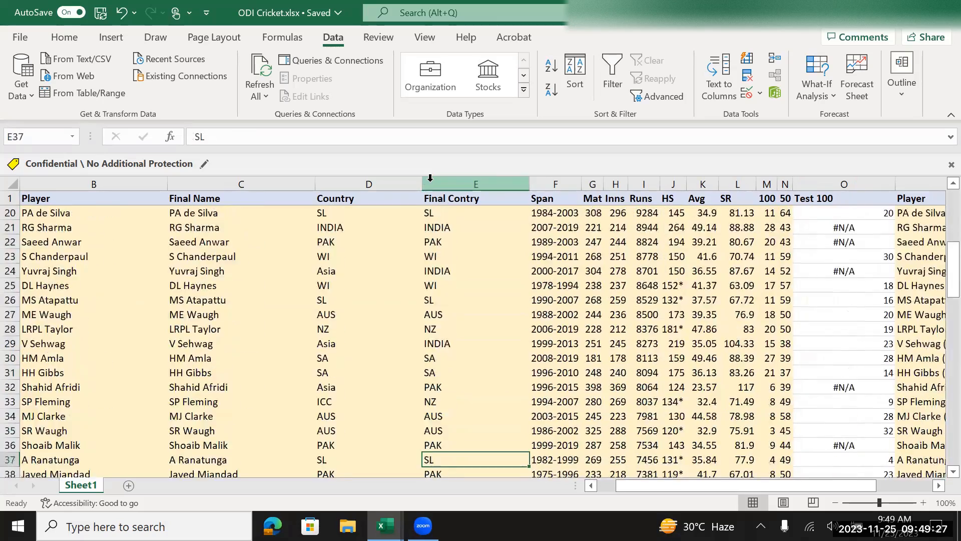
{"action": "key", "text": "ctrl+Up"}
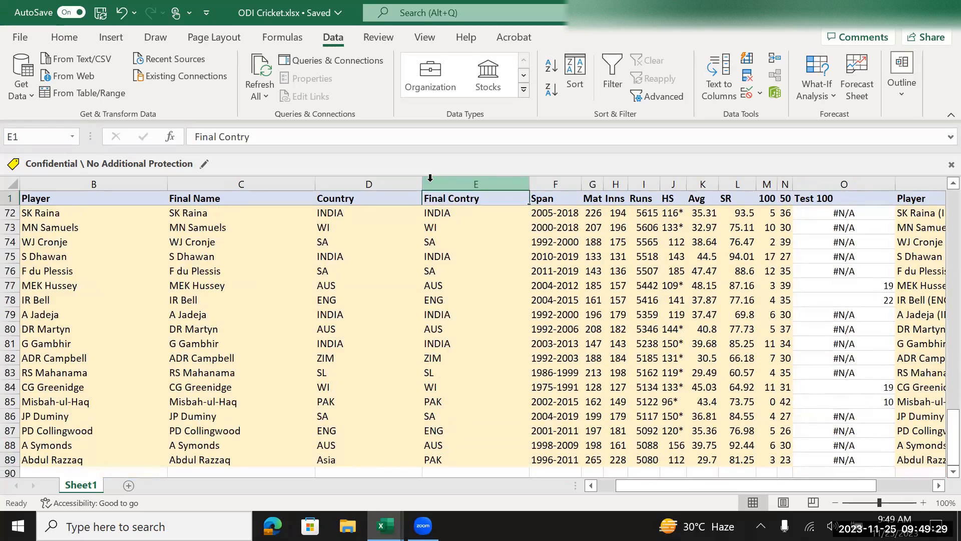
{"action": "key", "text": "Down"}
{"action": "key", "text": "Up"}
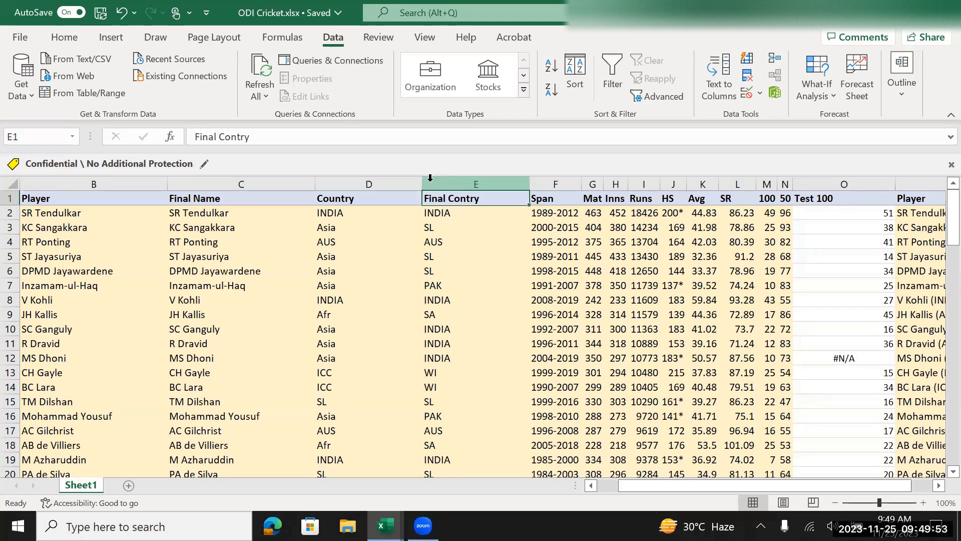
Step: Examine the table's column headers from Final Name across to SR
{"action": "key", "text": "Left"}
{"action": "key", "text": "Left"}
{"action": "key", "text": "Right"}
{"action": "key", "text": "Right"}
{"action": "key", "text": "Right"}
{"action": "key", "text": "Right"}
{"action": "key", "text": "Right"}
{"action": "key", "text": "Right"}
{"action": "key", "text": "Right"}
{"action": "key", "text": "Right"}
{"action": "key", "text": "Right"}
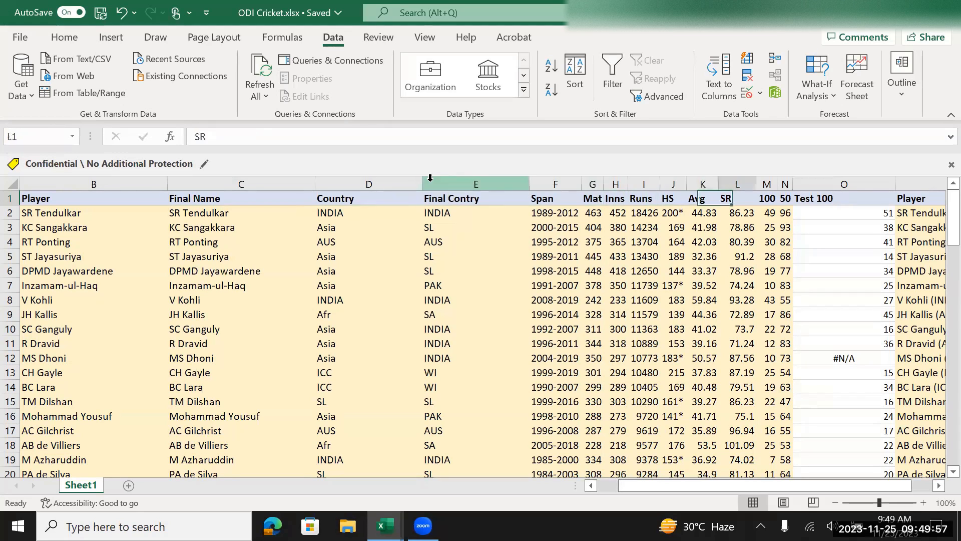
Step: Review the column headers from SR back to the first Player column
{"action": "key", "text": "Left"}
{"action": "key", "text": "Left"}
{"action": "key", "text": "Left"}
{"action": "key", "text": "Left"}
{"action": "key", "text": "Left"}
{"action": "key", "text": "Left"}
{"action": "key", "text": "Left"}
{"action": "key", "text": "Left"}
{"action": "key", "text": "Left"}
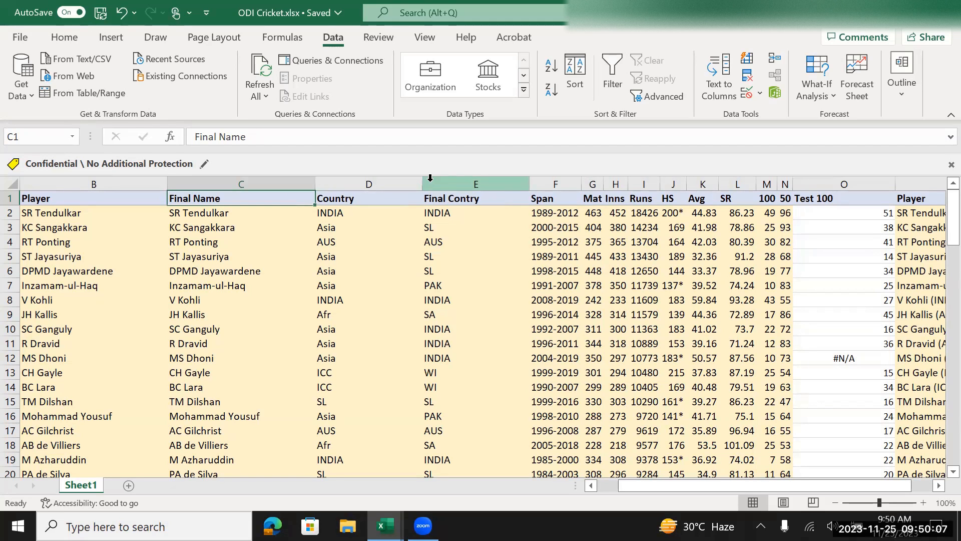
{"action": "key", "text": "Left"}
{"action": "key", "text": "Left"}
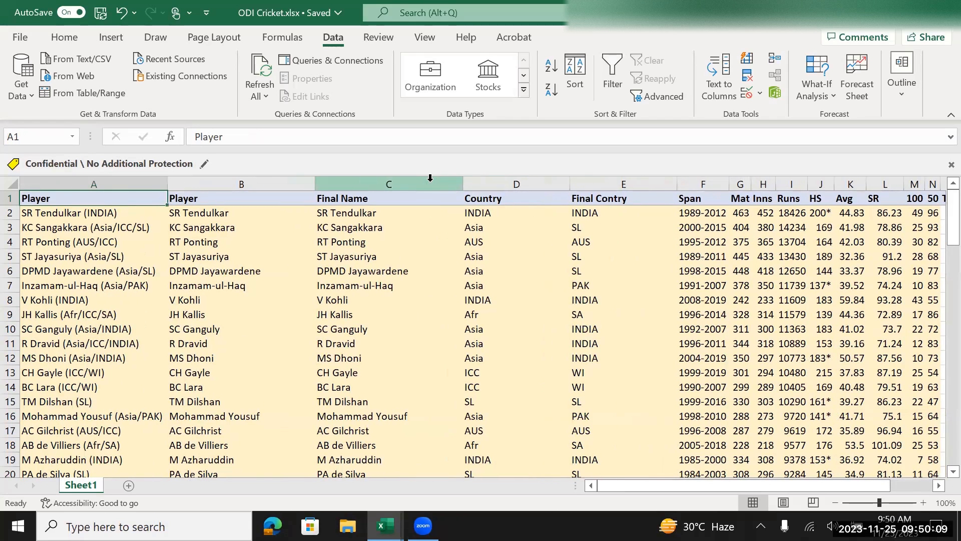
Step: Delete the duplicate Player column between the original Player column and Final Name
{"action": "key", "text": "Right"}
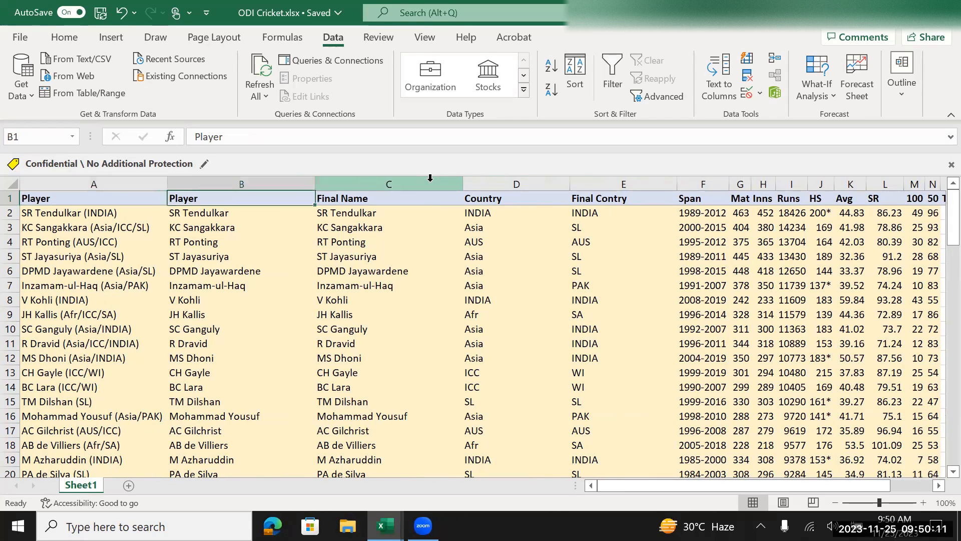
{"action": "key", "text": "Right"}
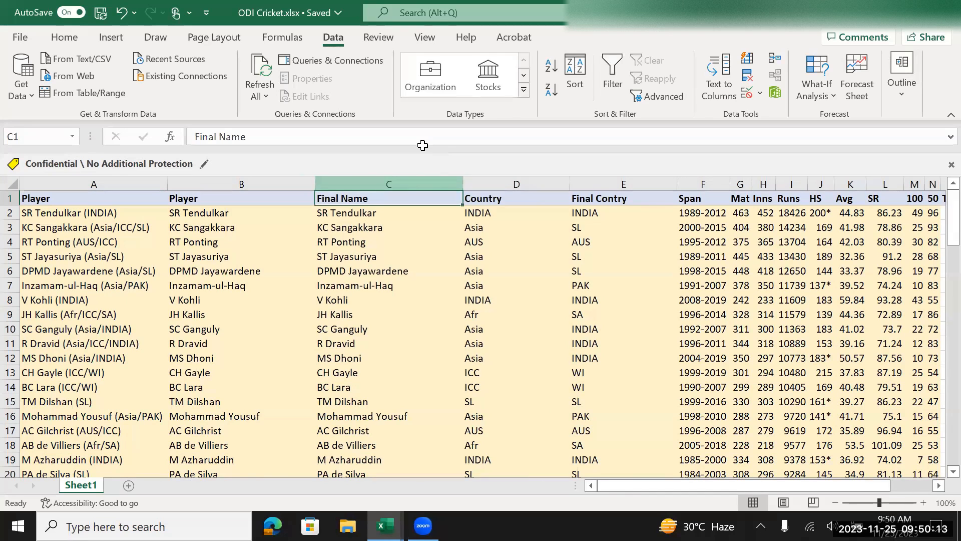
{"action": "left_click", "coordinate": [225, 182]}
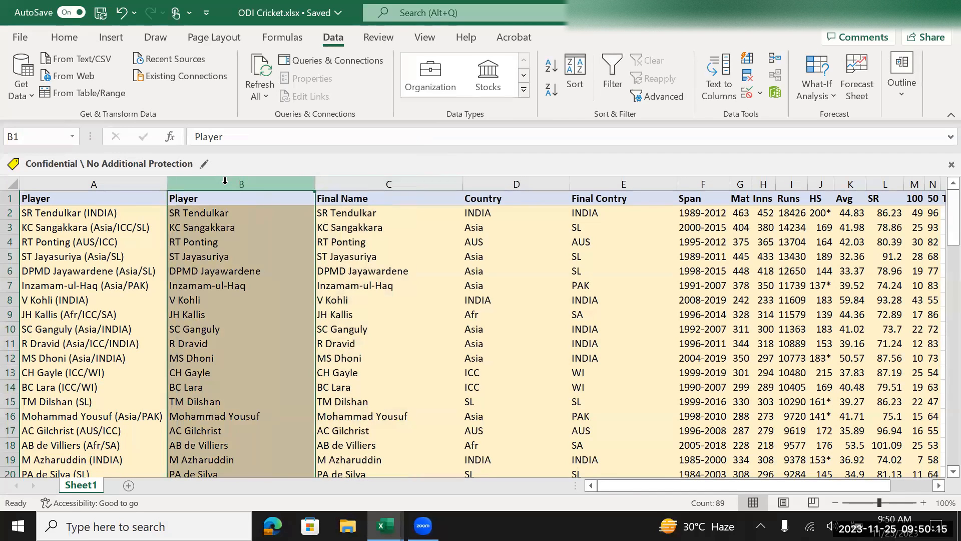
{"action": "key", "text": "ctrl+minus"}
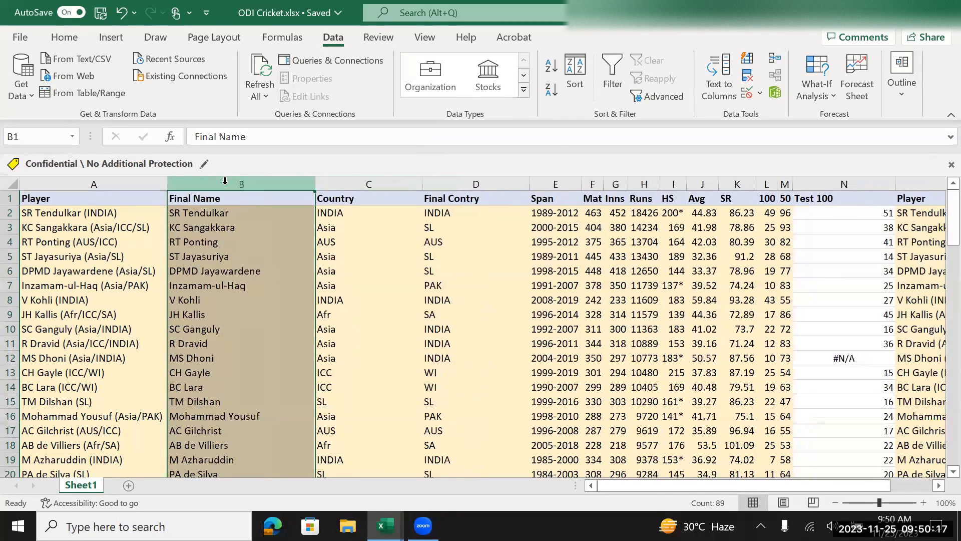
Step: Examine the headers from Final Name across to Test 100 and back to HS
{"action": "key", "text": "Right"}
{"action": "key", "text": "Right"}
{"action": "key", "text": "Right"}
{"action": "key", "text": "Right"}
{"action": "key", "text": "Right"}
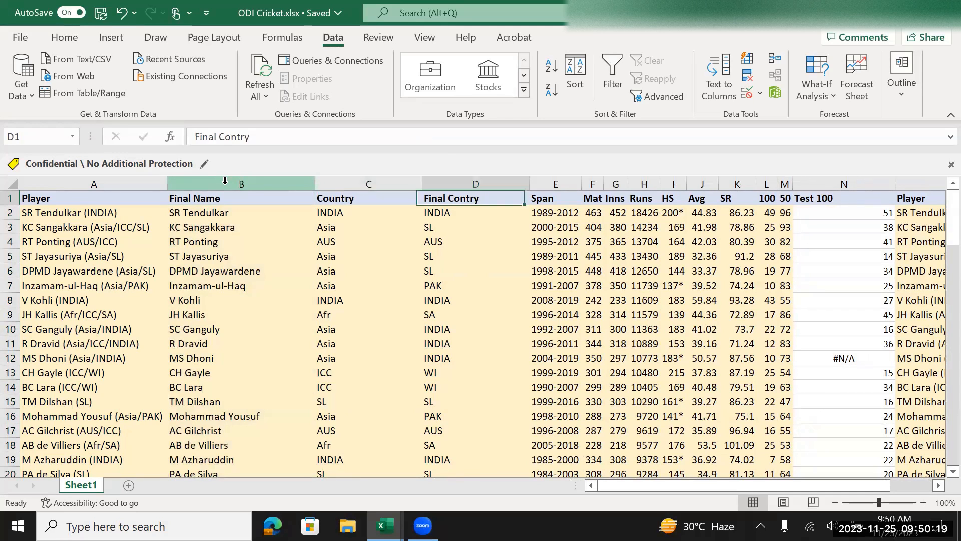
{"action": "key", "text": "Right"}
{"action": "key", "text": "Right"}
{"action": "key", "text": "Right"}
{"action": "key", "text": "Right"}
{"action": "key", "text": "Right"}
{"action": "key", "text": "Right"}
{"action": "key", "text": "Right"}
{"action": "key", "text": "Right"}
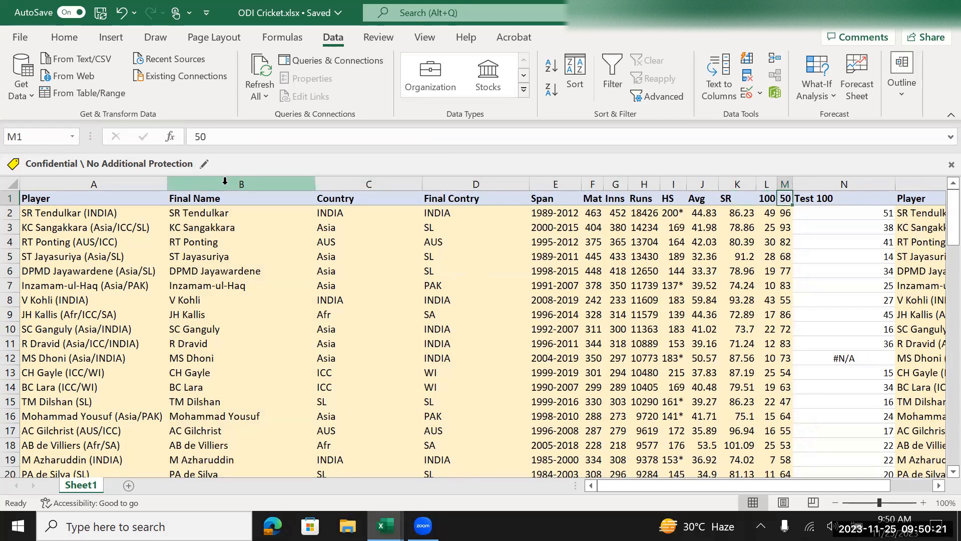
{"action": "key", "text": "Right"}
{"action": "key", "text": "Left"}
{"action": "key", "text": "Left"}
{"action": "key", "text": "Left"}
{"action": "key", "text": "Left"}
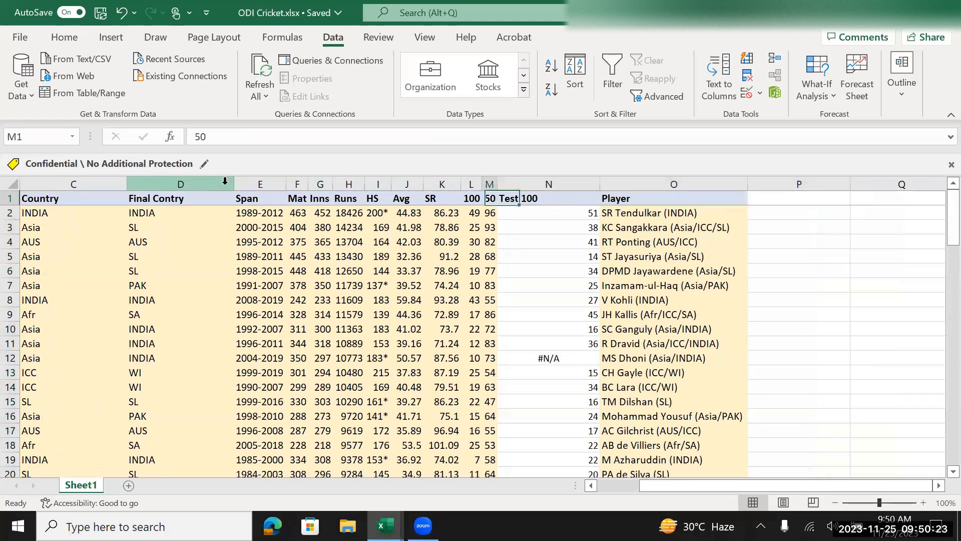
{"action": "key", "text": "Left"}
{"action": "key", "text": "Left"}
{"action": "key", "text": "Left"}
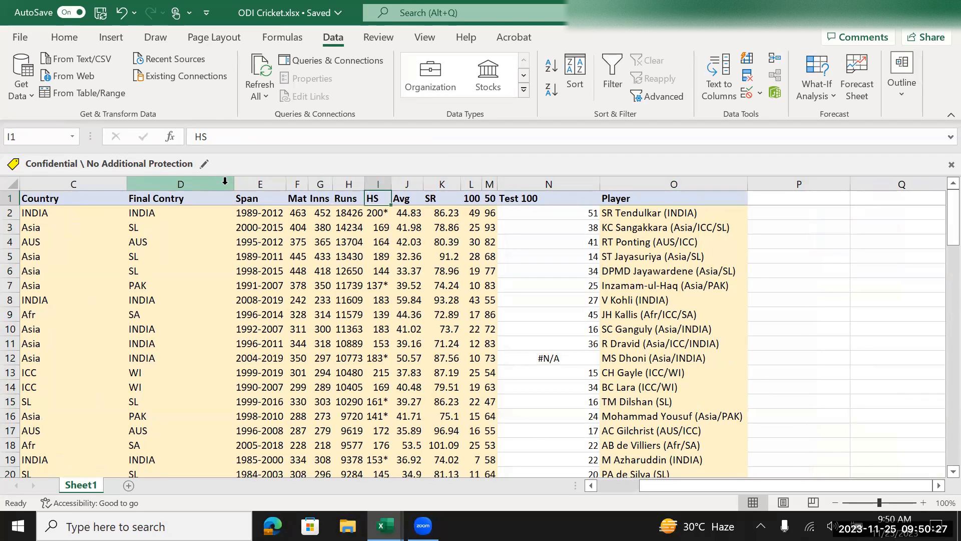
Step: Rename the 100 column's header as ODI 100
{"action": "key", "text": "Right"}
{"action": "key", "text": "Right"}
{"action": "key", "text": "Right"}
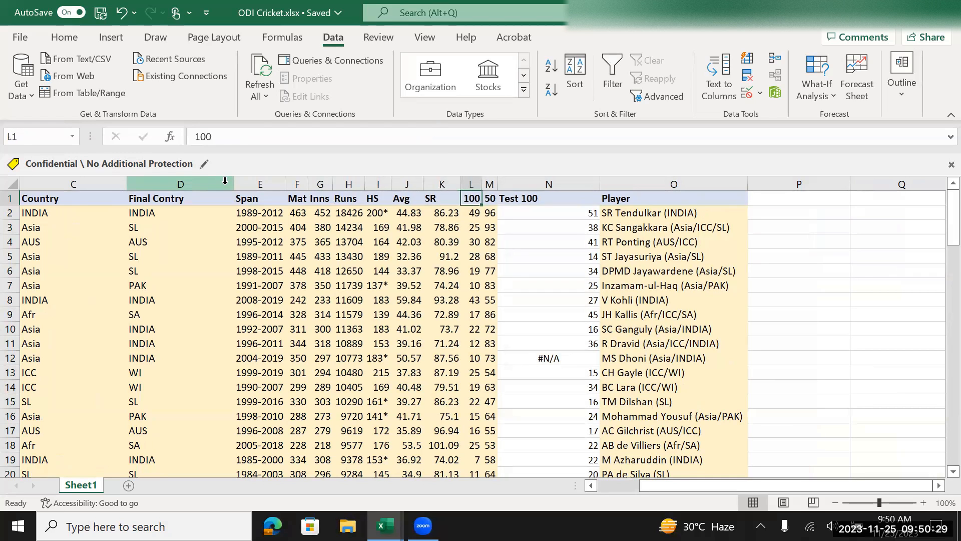
{"action": "left_click", "coordinate": [194, 139]}
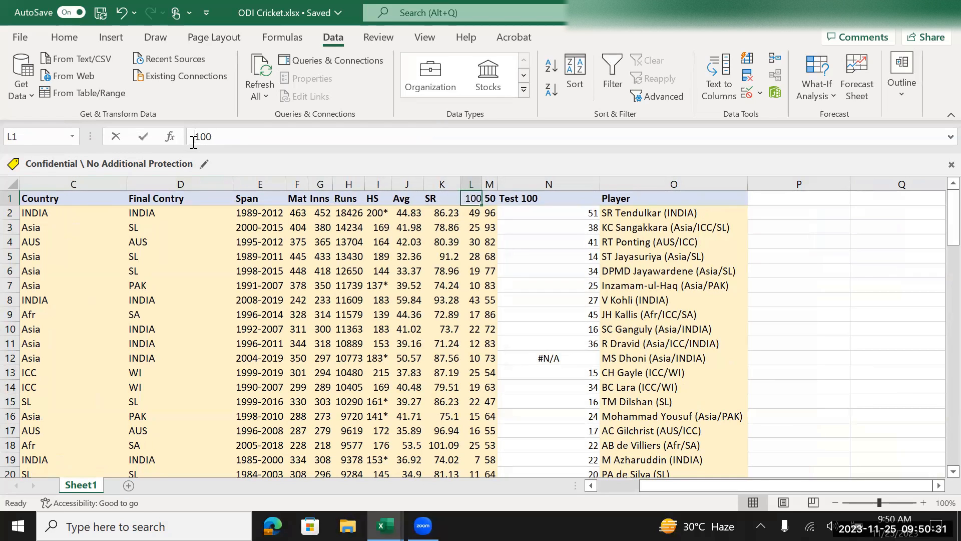
{"action": "type", "text": "ODI"}
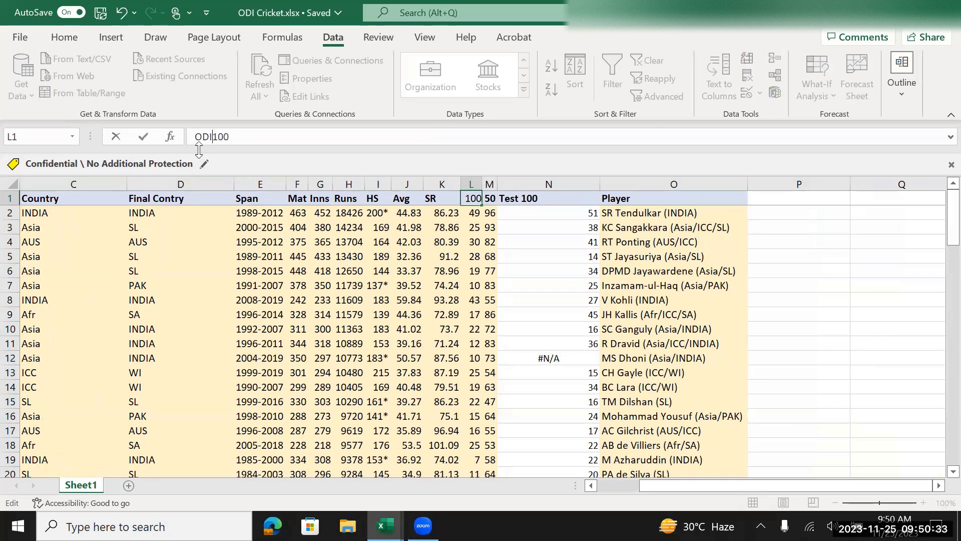
{"action": "key", "text": "Return"}
{"action": "key", "text": "Up"}
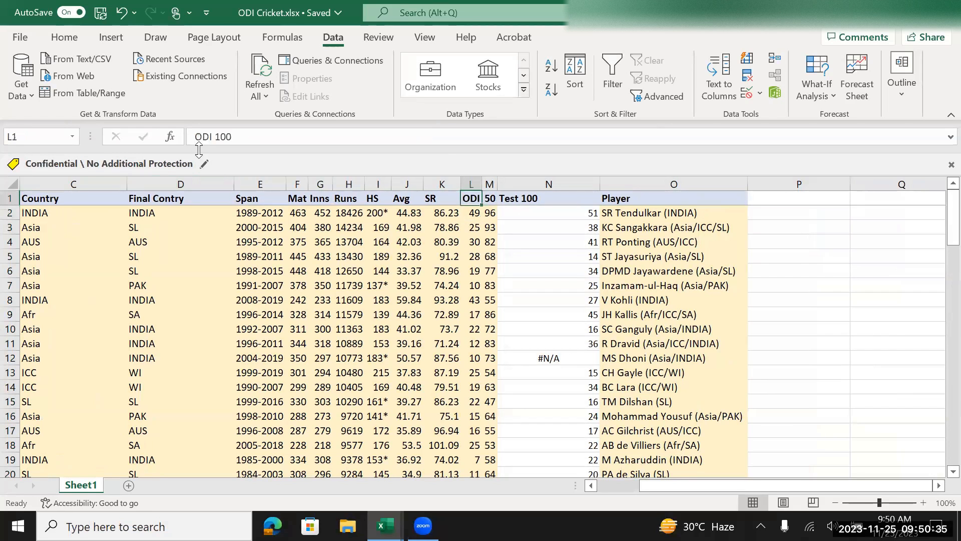
Step: Fit the ODI 100 column's width to its contents and narrow the Test 100 column to its header
{"action": "key", "text": "Right"}
{"action": "key", "text": "Right"}
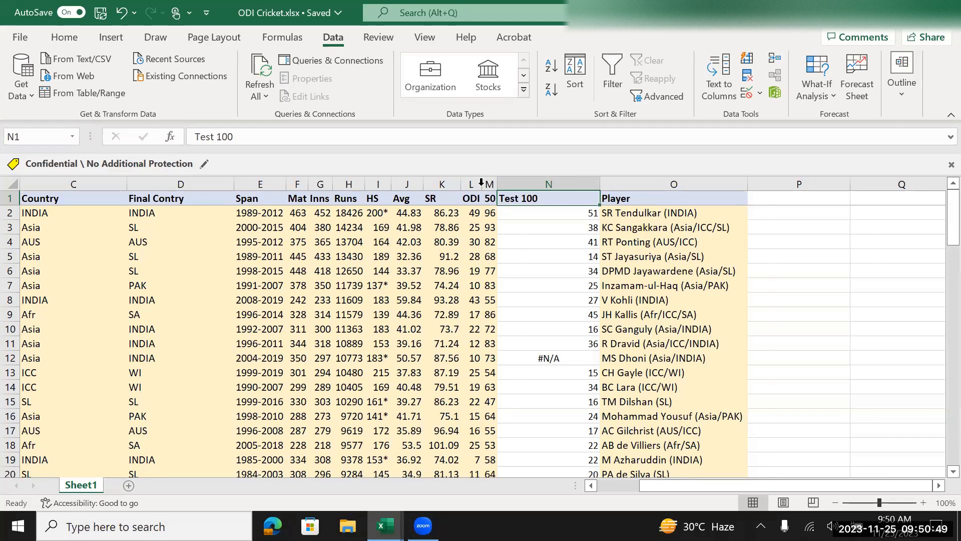
{"action": "double_click", "coordinate": [481, 185]}
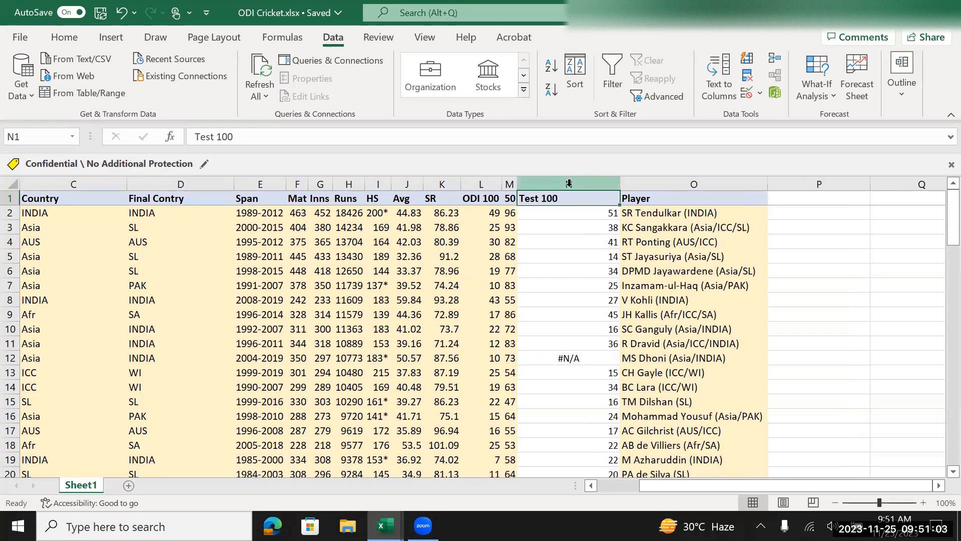
{"action": "left_click_drag", "start_coordinate": [619, 185], "coordinate": [559, 185]}
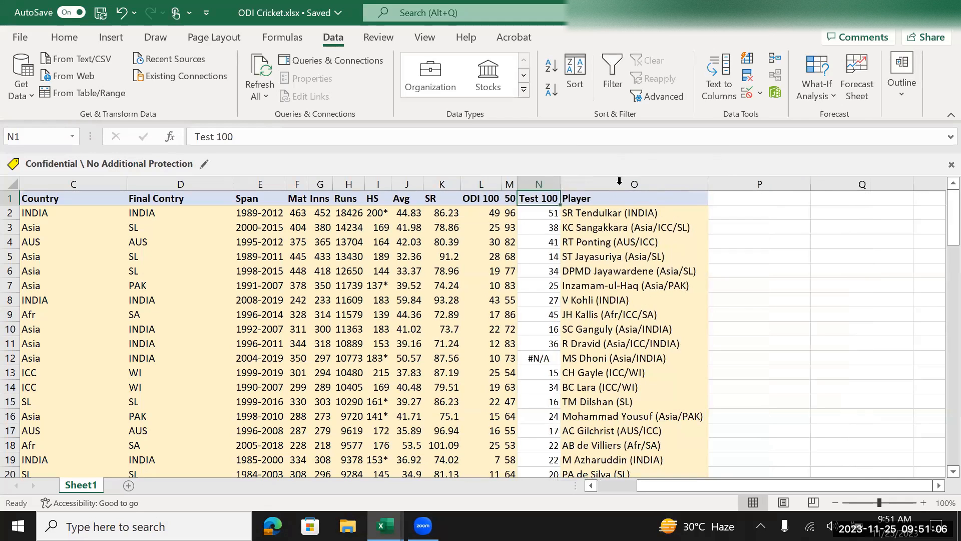
{"action": "left_click", "coordinate": [550, 270]}
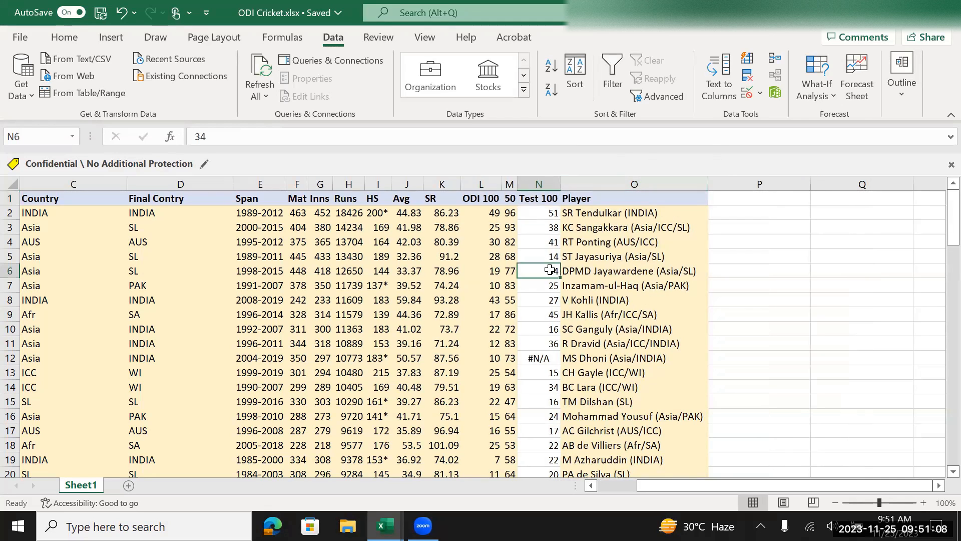
Step: Delete the repeated Player column after Test 100
{"action": "left_click", "coordinate": [628, 184]}
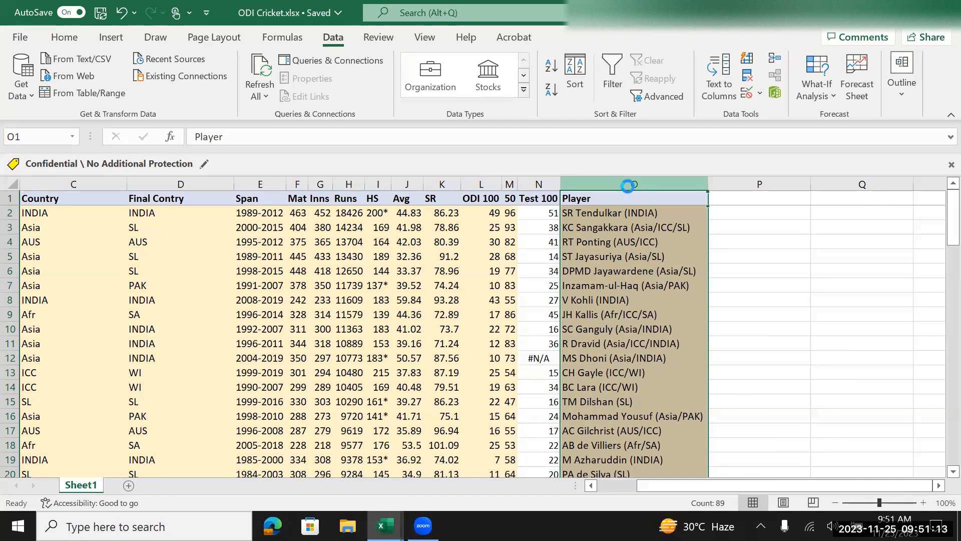
{"action": "key", "text": "ctrl+minus"}
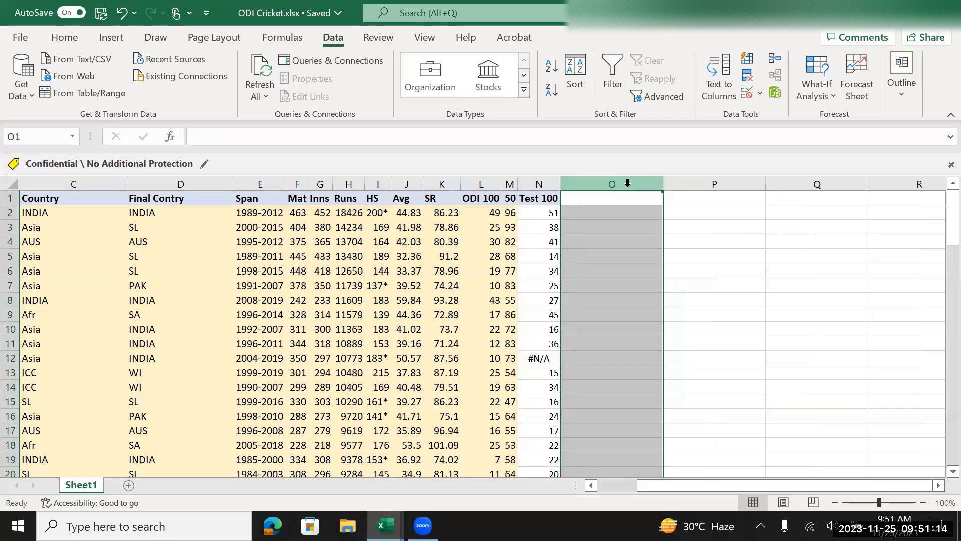
{"action": "left_click", "coordinate": [356, 240]}
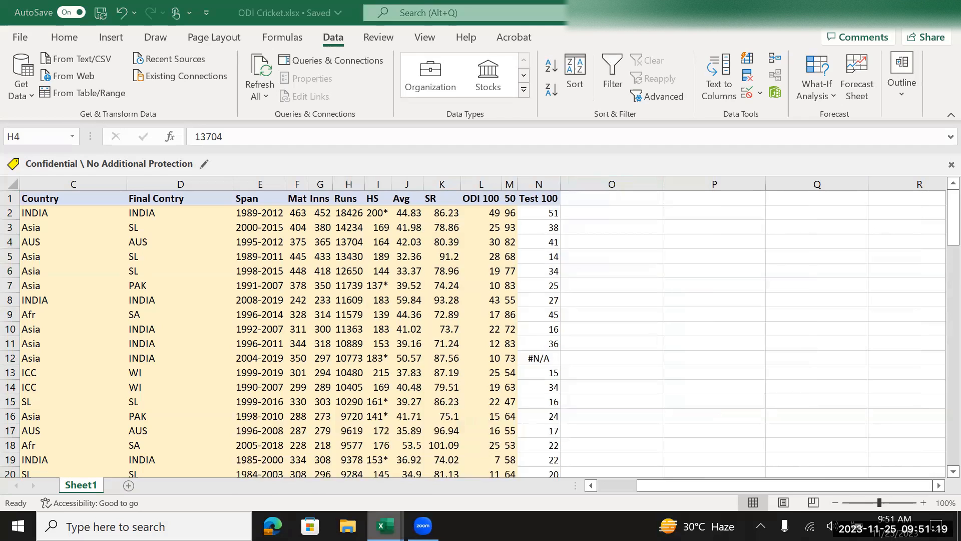
Step: Look at the player table in the Test Cricket workbook and return to the ODI Cricket workbook
{"action": "mouse_move", "coordinate": [385, 526]}
{"action": "left_click", "coordinate": [357, 481]}
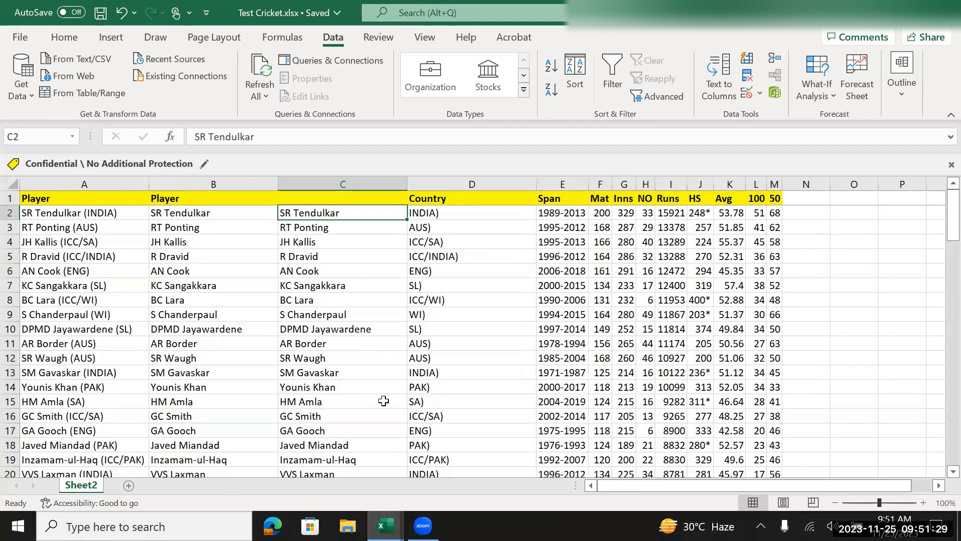
{"action": "key", "text": "alt+Tab"}
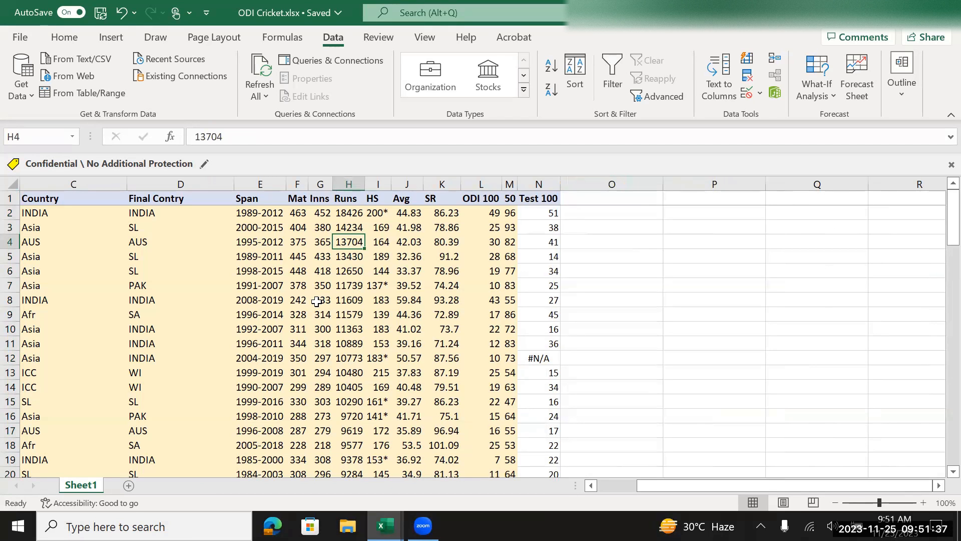
Step: Review the cleaned ODI table's header row, starting from the Player column
{"action": "key", "text": "Up"}
{"action": "key", "text": "ctrl+Up"}
{"action": "key", "text": "ctrl+Left"}
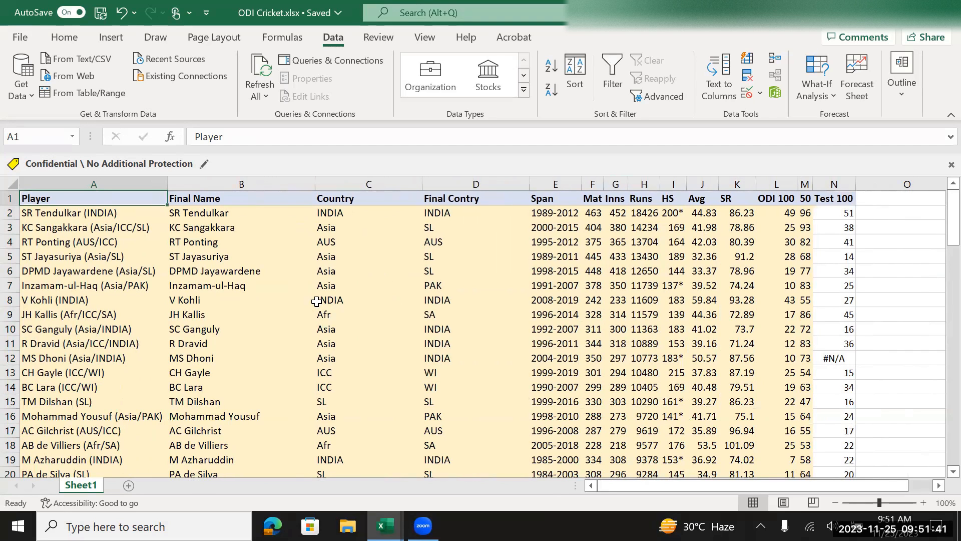
{"action": "key", "text": "Right"}
{"action": "key", "text": "Right"}
{"action": "key", "text": "Right"}
{"action": "key", "text": "Right"}
{"action": "key", "text": "Right"}
{"action": "key", "text": "Right"}
{"action": "key", "text": "Right"}
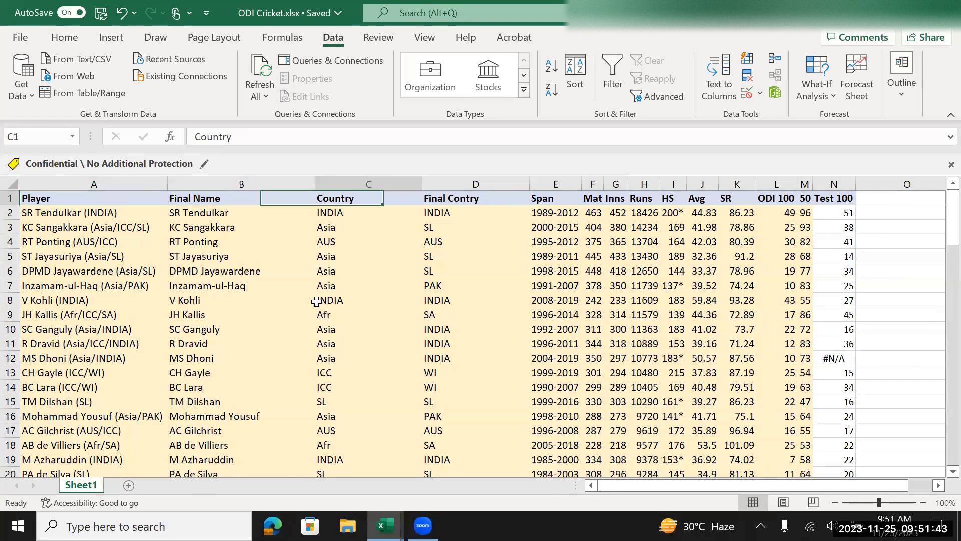
{"action": "key", "text": "Right"}
{"action": "key", "text": "Right"}
{"action": "key", "text": "Right"}
{"action": "key", "text": "Home"}
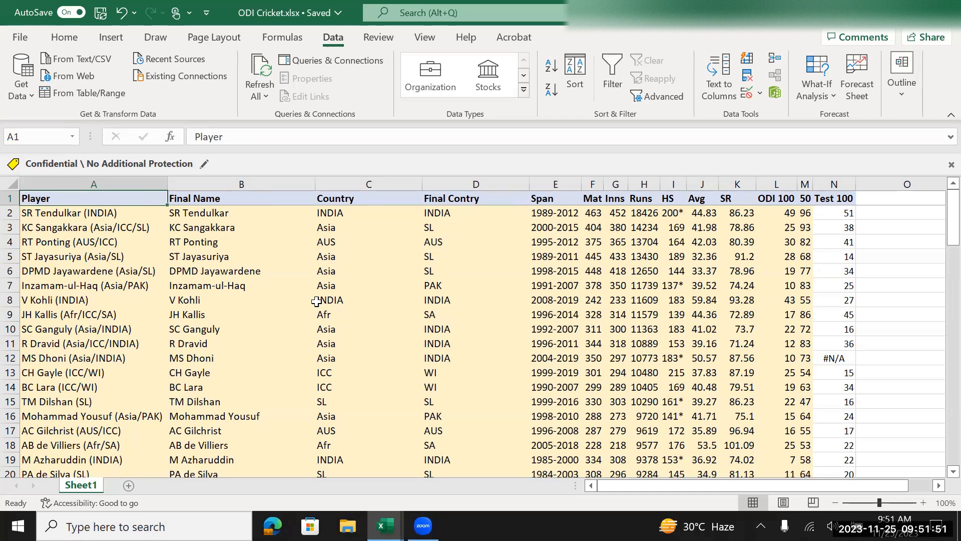
Step: Select and copy the whole table A1:N89 on Sheet1 and create a PivotTable from it on a new worksheet
{"action": "key", "text": "Right"}
{"action": "key", "text": "Left"}
{"action": "key", "text": "ctrl+shift+End"}
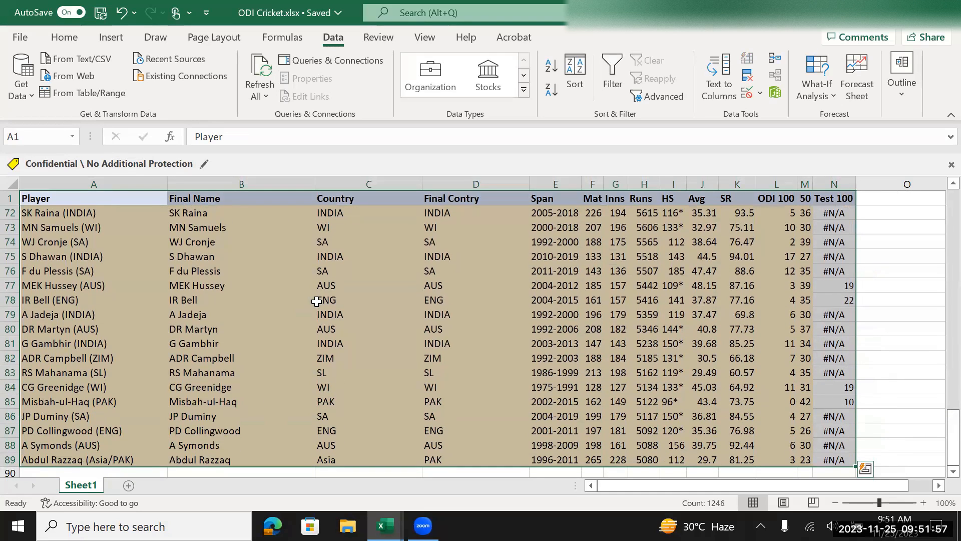
{"action": "key", "text": "ctrl+c"}
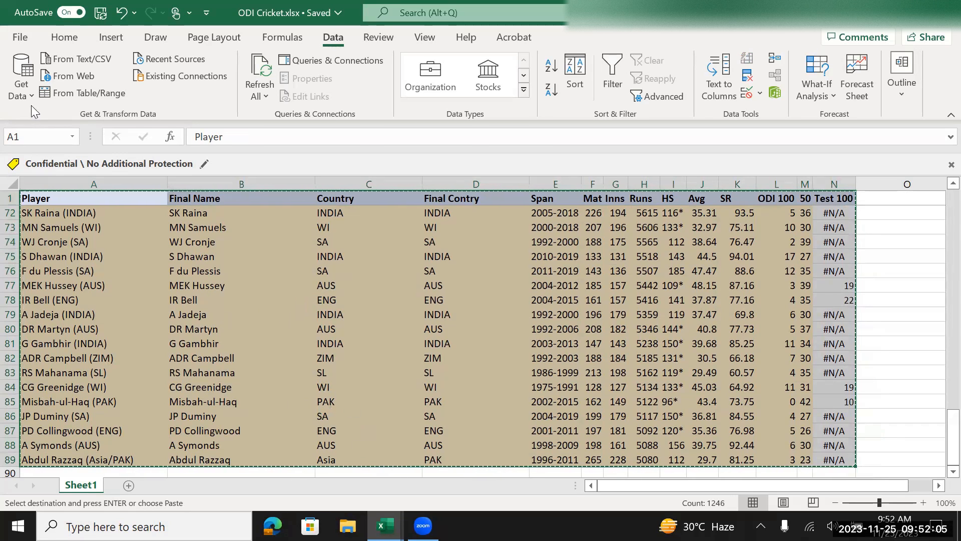
{"action": "left_click", "coordinate": [65, 37]}
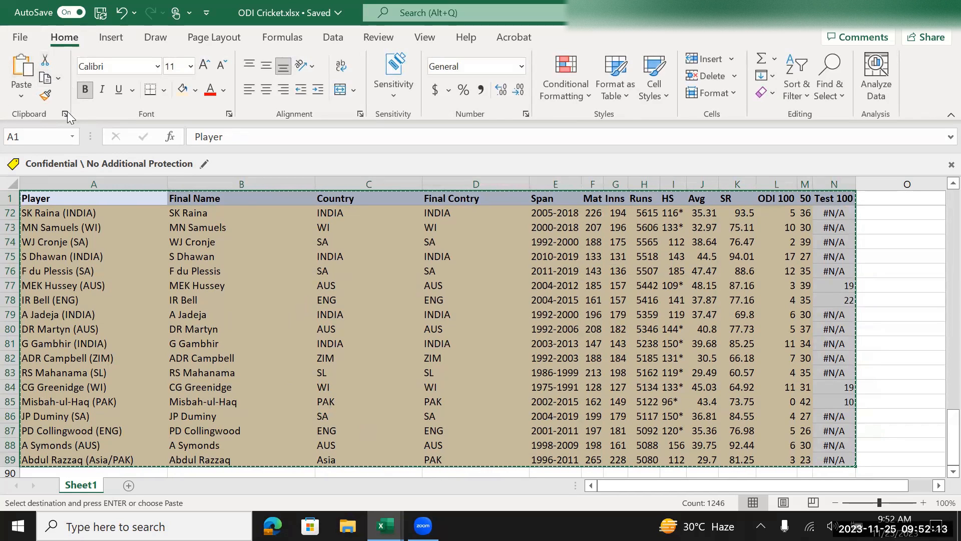
{"action": "left_click", "coordinate": [116, 38]}
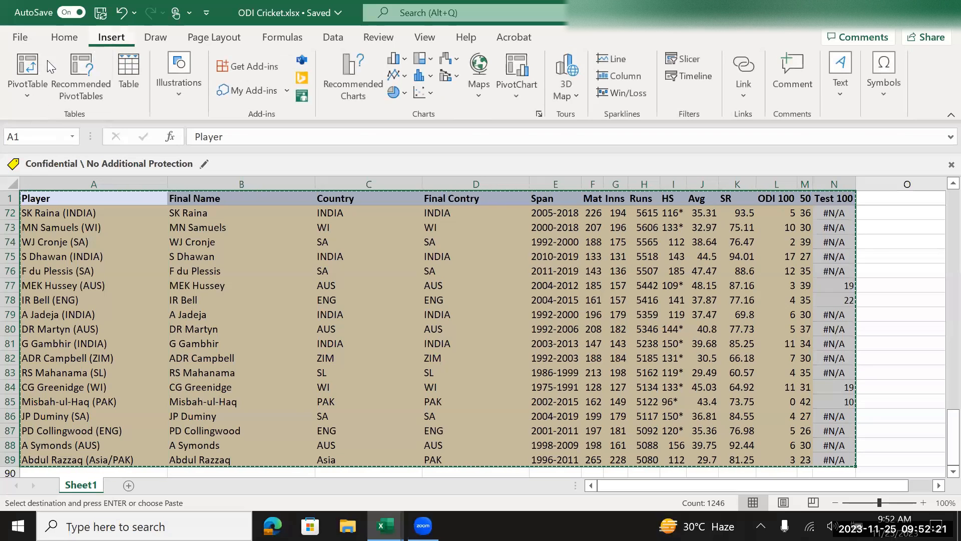
{"action": "left_click", "coordinate": [23, 68]}
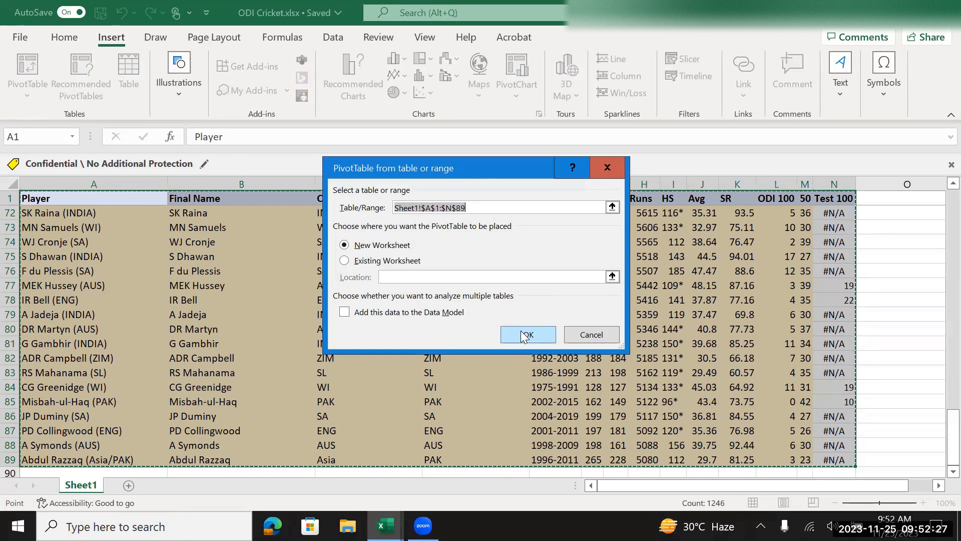
{"action": "left_click", "coordinate": [523, 336]}
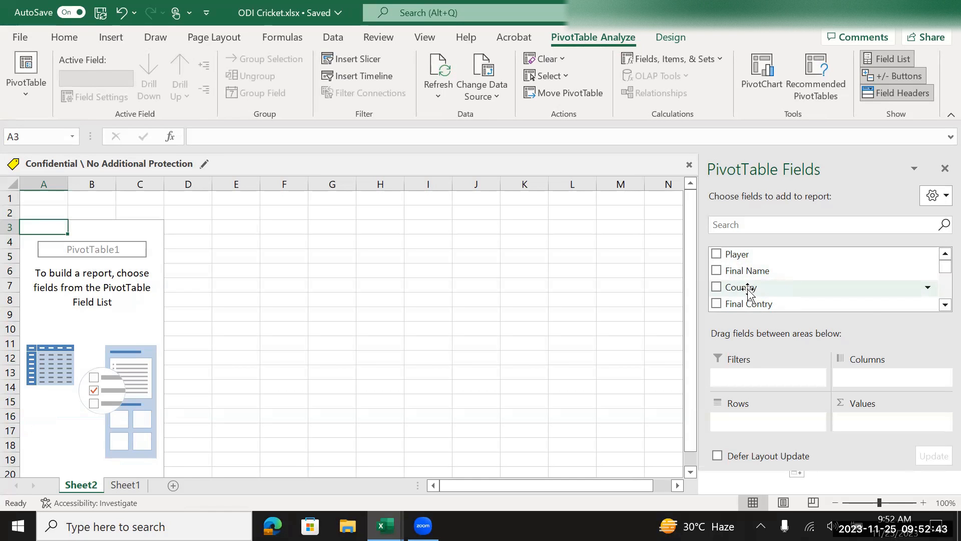
Step: Lay out the PivotTable with Country as the row field and the sum of ODI 100 as the values
{"action": "left_click_drag", "start_coordinate": [747, 287], "coordinate": [753, 444]}
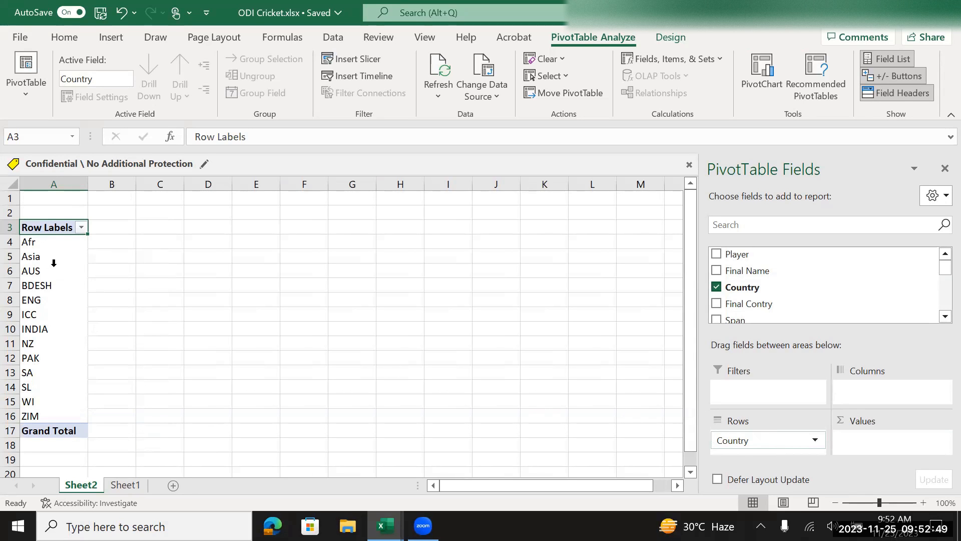
{"action": "scroll", "coordinate": [921, 295], "scroll_direction": "down", "scroll_amount": 3}
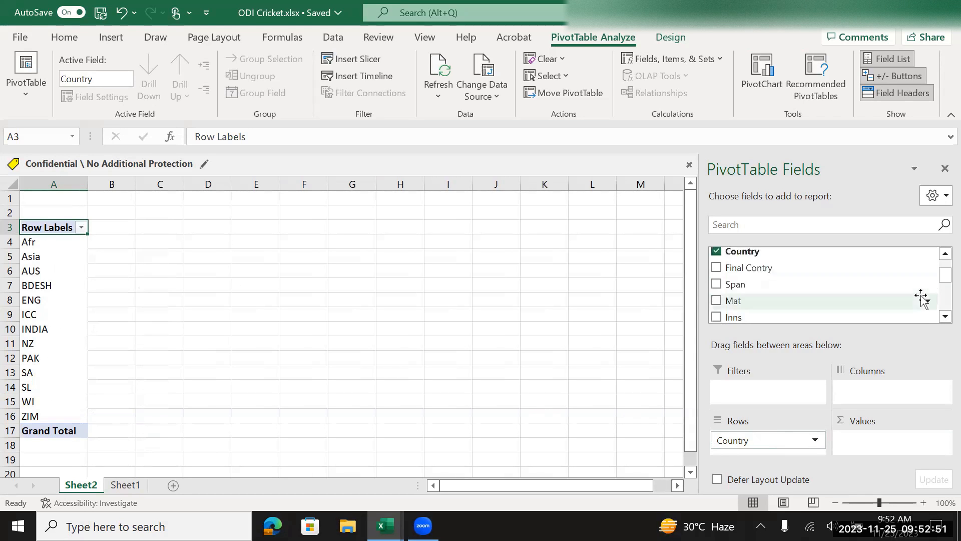
{"action": "scroll", "coordinate": [921, 295], "scroll_direction": "down", "scroll_amount": 1}
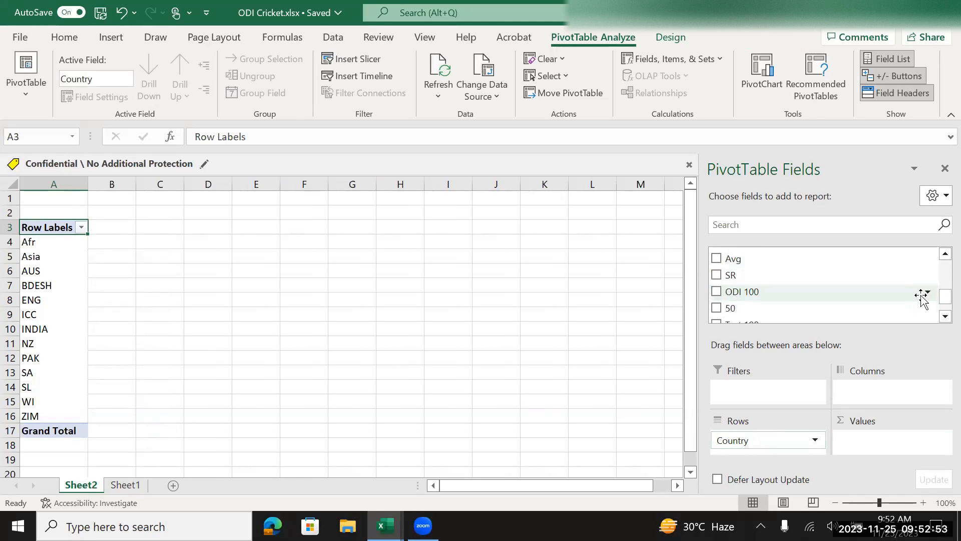
{"action": "left_click", "coordinate": [752, 294]}
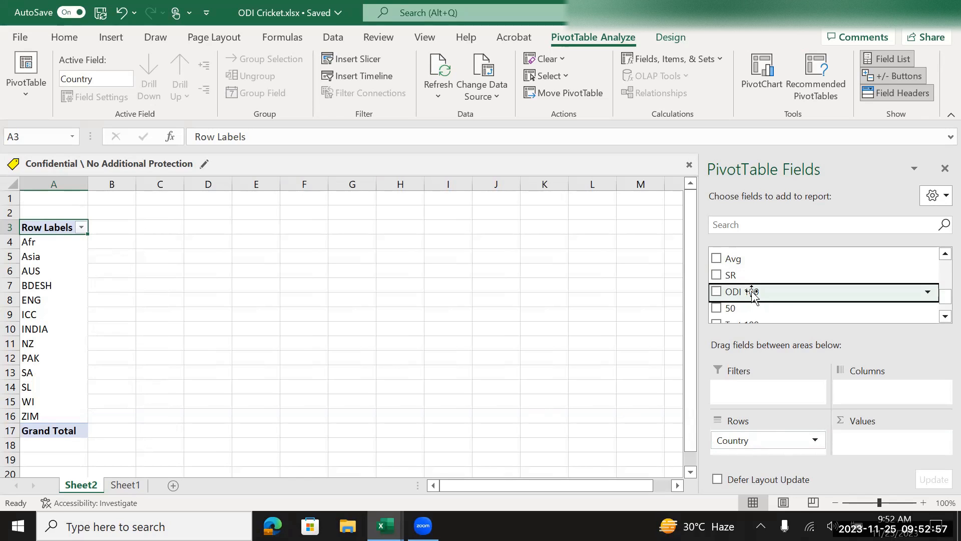
{"action": "left_click_drag", "start_coordinate": [737, 293], "coordinate": [867, 442]}
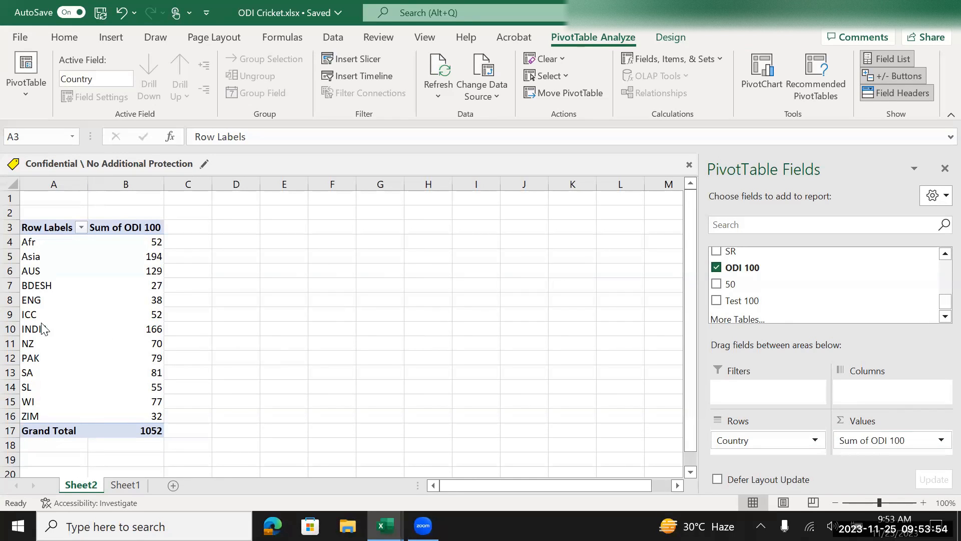
Step: Replace Country with Final Contry as the PivotTable's row field
{"action": "left_click", "coordinate": [26, 315]}
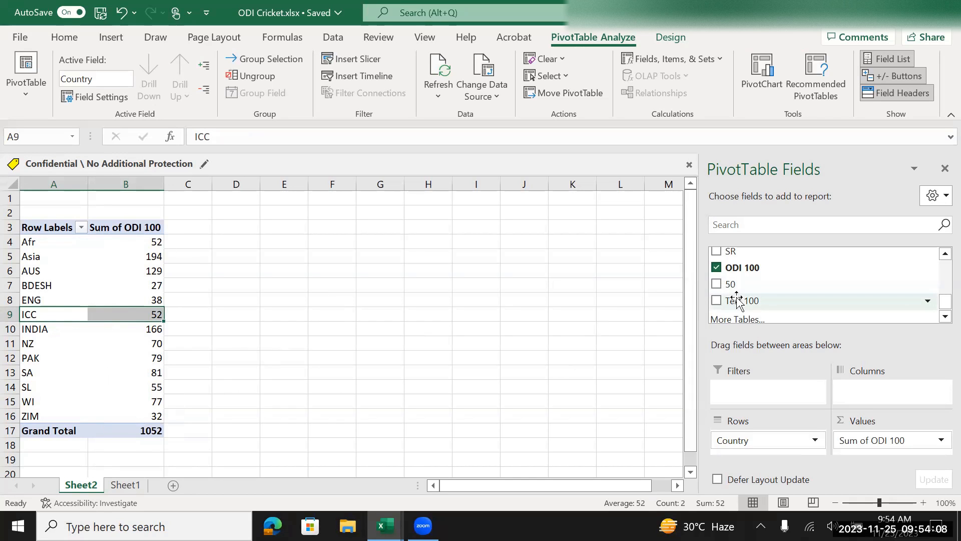
{"action": "scroll", "coordinate": [904, 298], "scroll_direction": "up", "scroll_amount": 2}
{"action": "scroll", "coordinate": [904, 298], "scroll_direction": "up", "scroll_amount": 3}
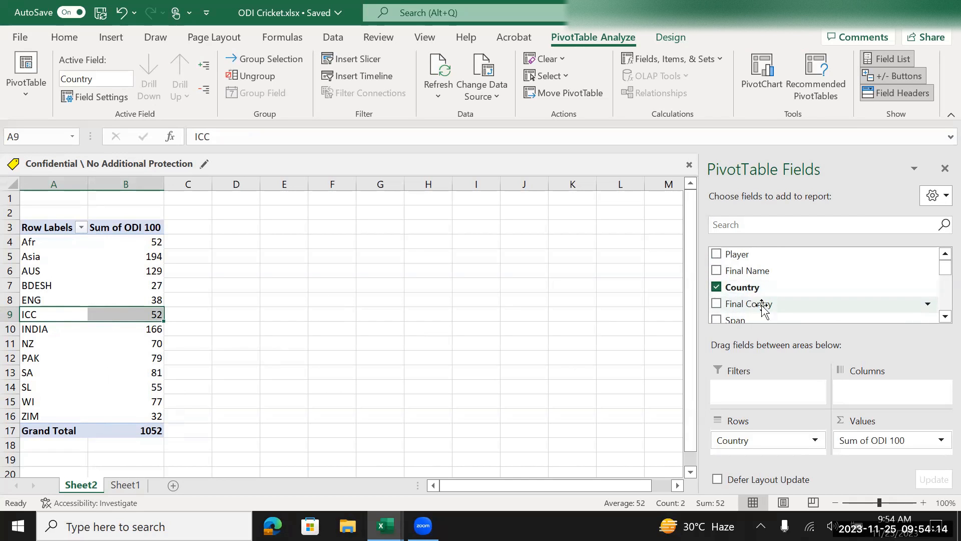
{"action": "left_click_drag", "start_coordinate": [766, 448], "coordinate": [738, 437]}
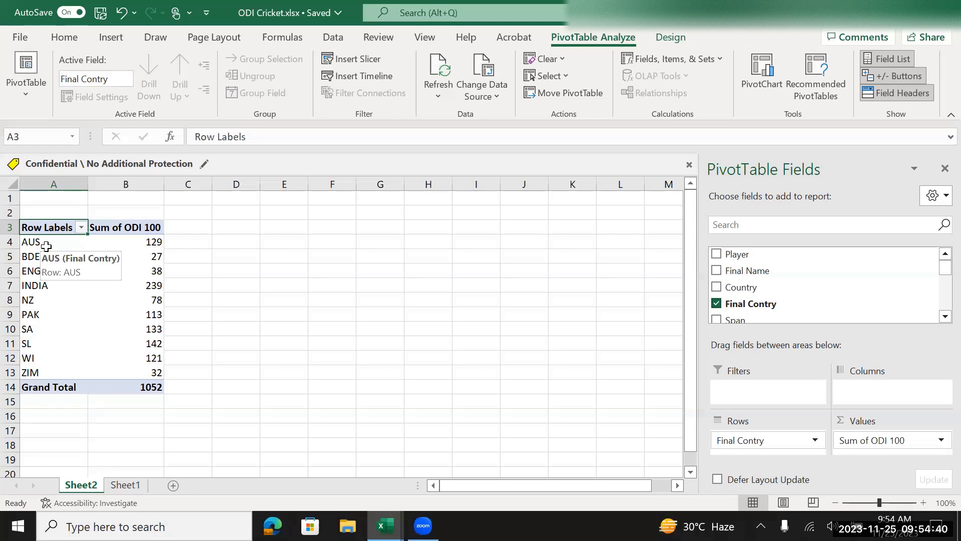
Step: Look through the player records on Sheet1 from first to last row and return to the PivotTable on Sheet2
{"action": "left_click", "coordinate": [125, 484]}
{"action": "left_click", "coordinate": [38, 236]}
{"action": "key", "text": "ctrl+Down"}
{"action": "key", "text": "ctrl+Up"}
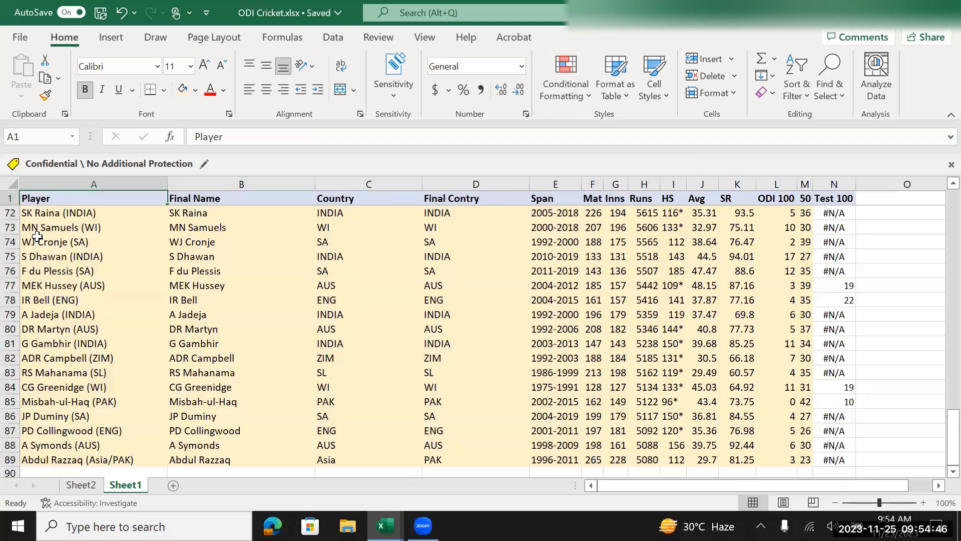
{"action": "key", "text": "Down"}
{"action": "key", "text": "ctrl+shift+Down"}
{"action": "key", "text": "ctrl+Up"}
{"action": "key", "text": "Down"}
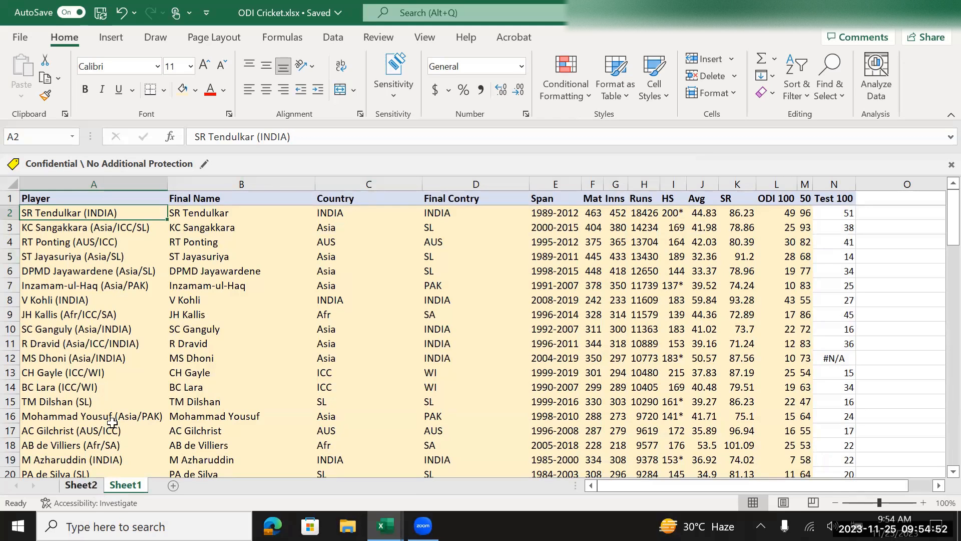
{"action": "key", "text": "ctrl+Page_Up"}
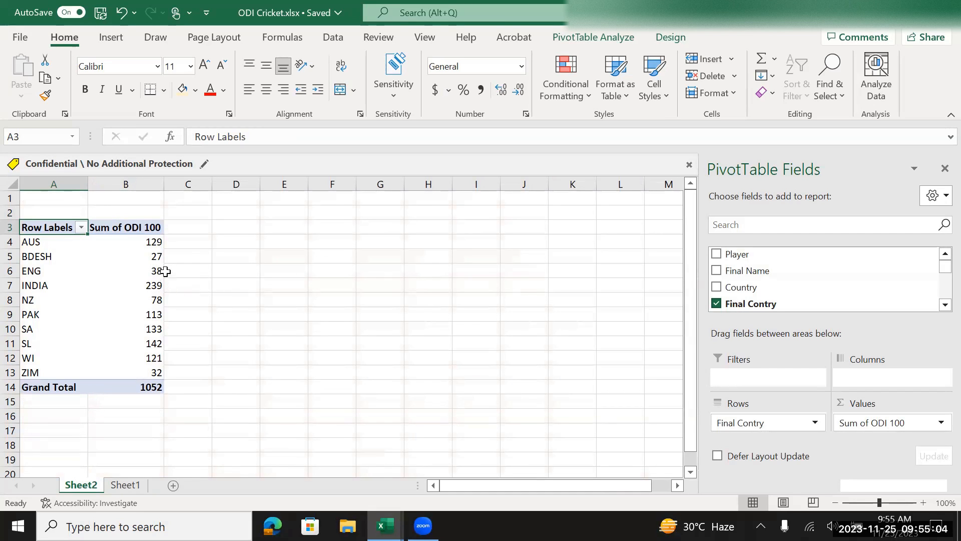
Step: Add the Test 100 field to the PivotTable's values alongside ODI 100
{"action": "mouse_move", "coordinate": [163, 292]}
{"action": "scroll", "coordinate": [888, 290], "scroll_direction": "down", "scroll_amount": 5}
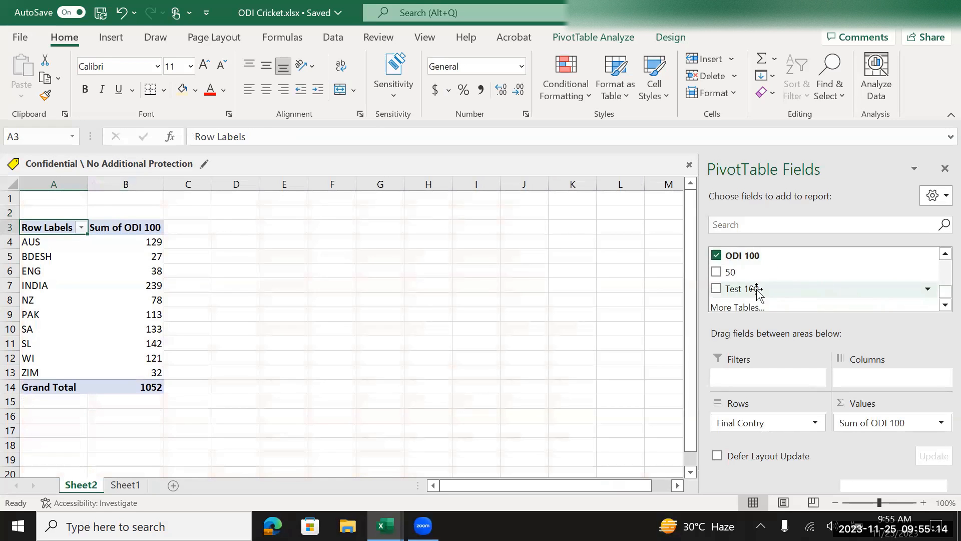
{"action": "left_click_drag", "start_coordinate": [732, 291], "coordinate": [891, 453]}
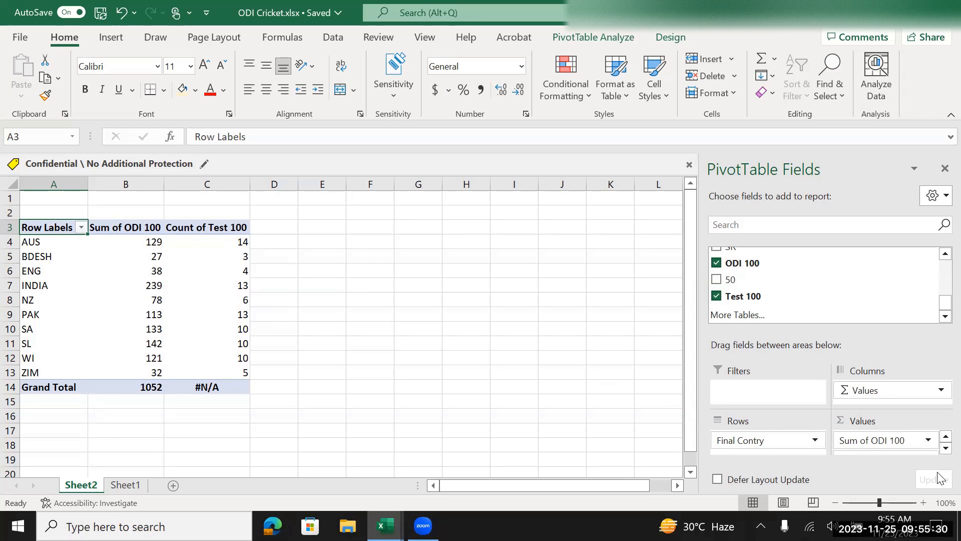
Step: Compare the two value columns and set the Test 100 value field to summarise by Sum
{"action": "left_click", "coordinate": [216, 228]}
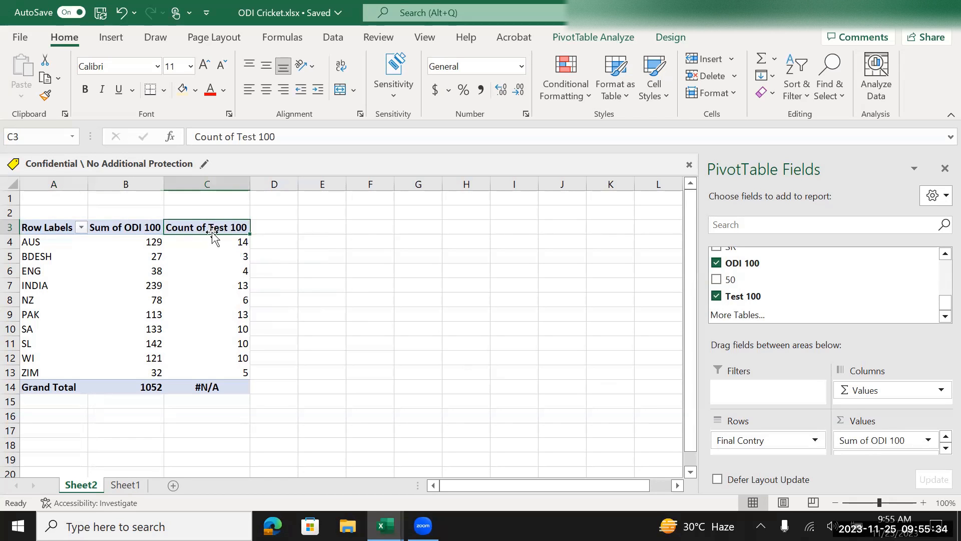
{"action": "left_click", "coordinate": [134, 229]}
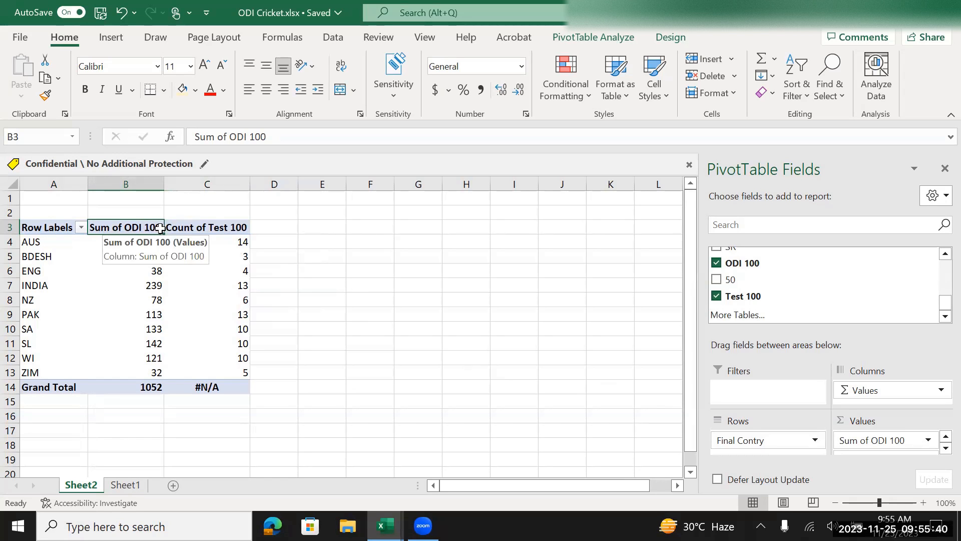
{"action": "left_click", "coordinate": [204, 229]}
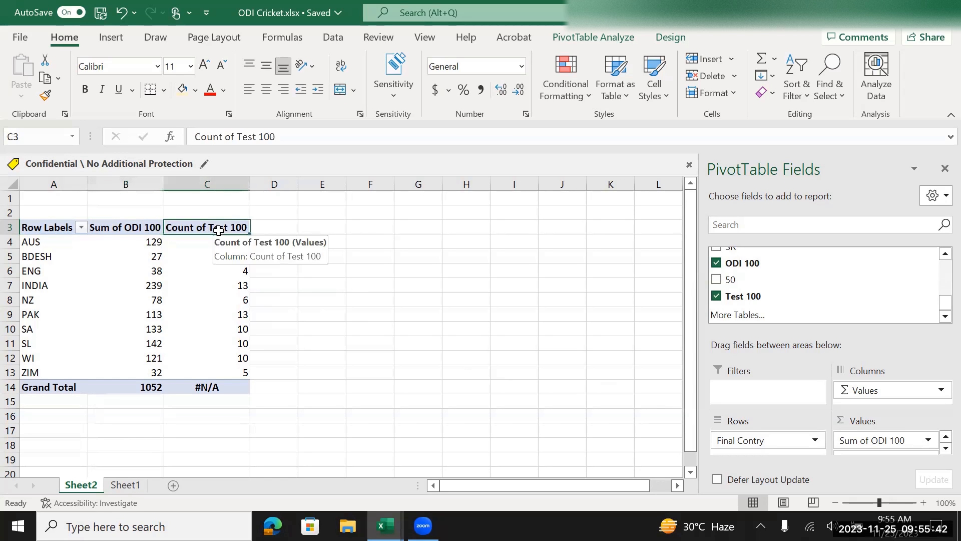
{"action": "left_click", "coordinate": [232, 244]}
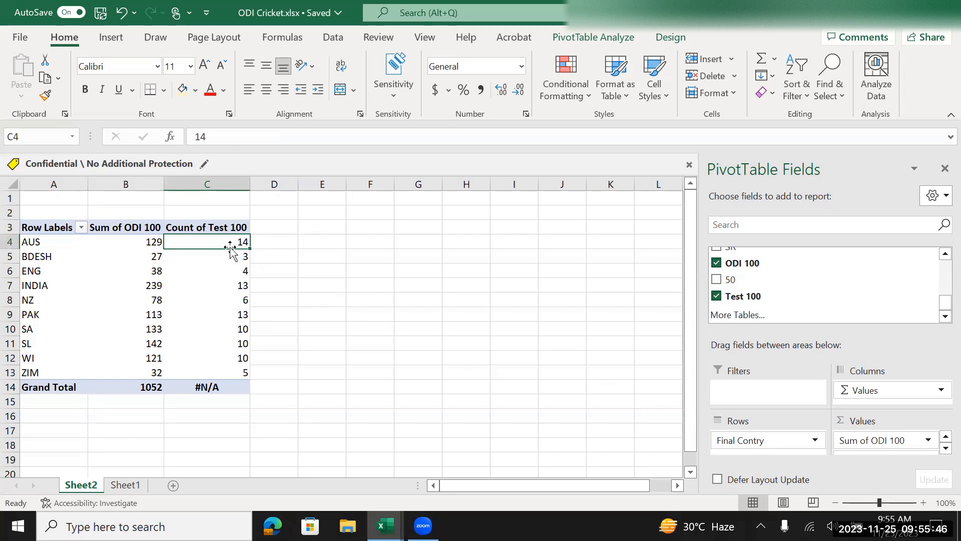
{"action": "mouse_move", "coordinate": [225, 244]}
{"action": "left_click", "coordinate": [945, 448]}
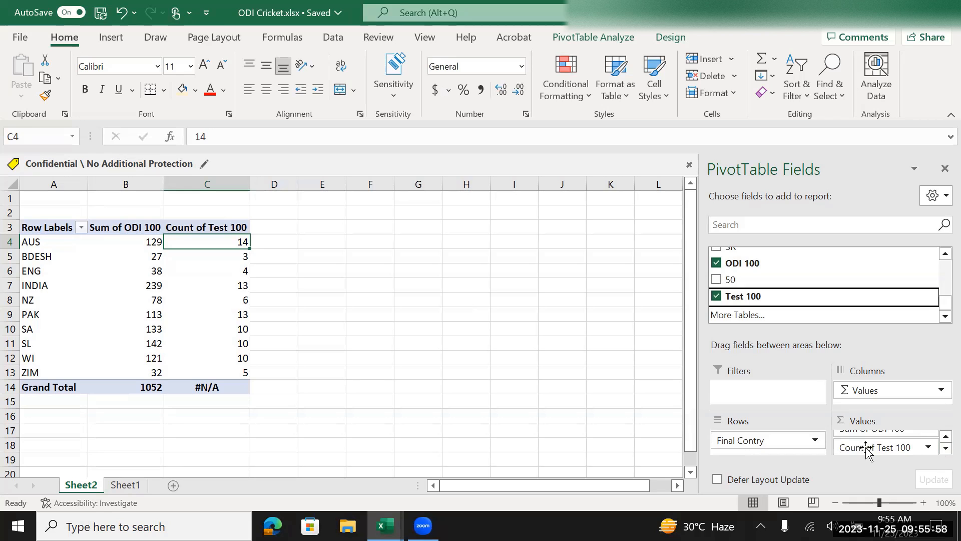
{"action": "left_click", "coordinate": [929, 447]}
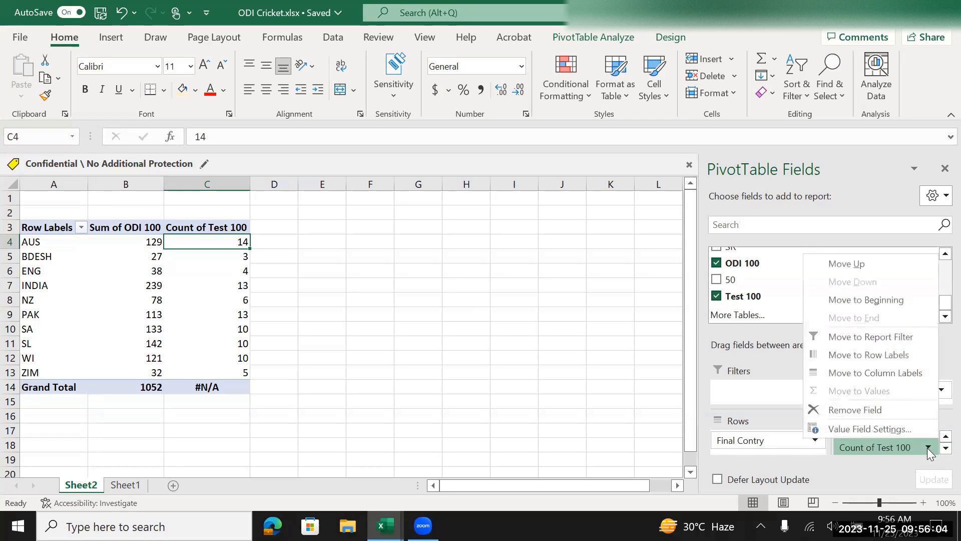
{"action": "left_click", "coordinate": [883, 431]}
{"action": "left_click", "coordinate": [367, 244]}
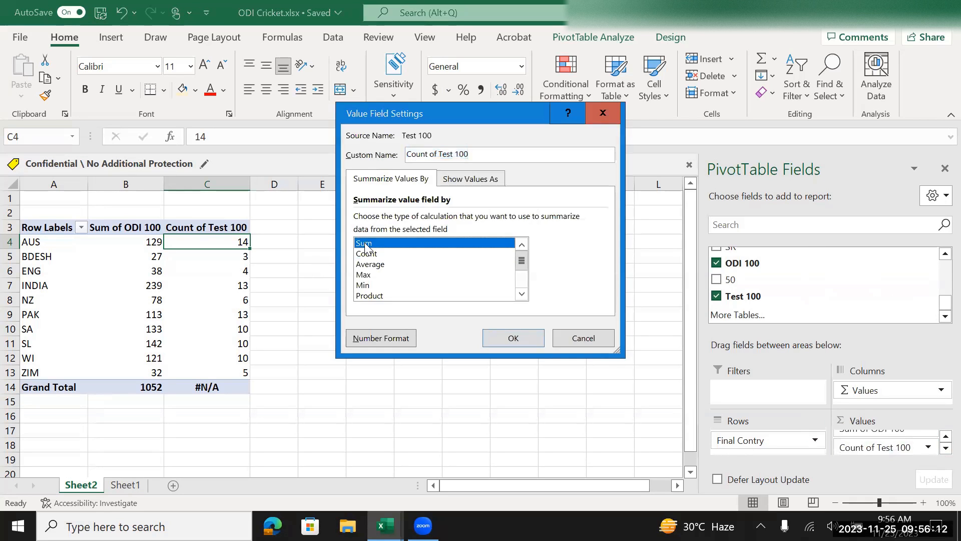
{"action": "left_click", "coordinate": [515, 339]}
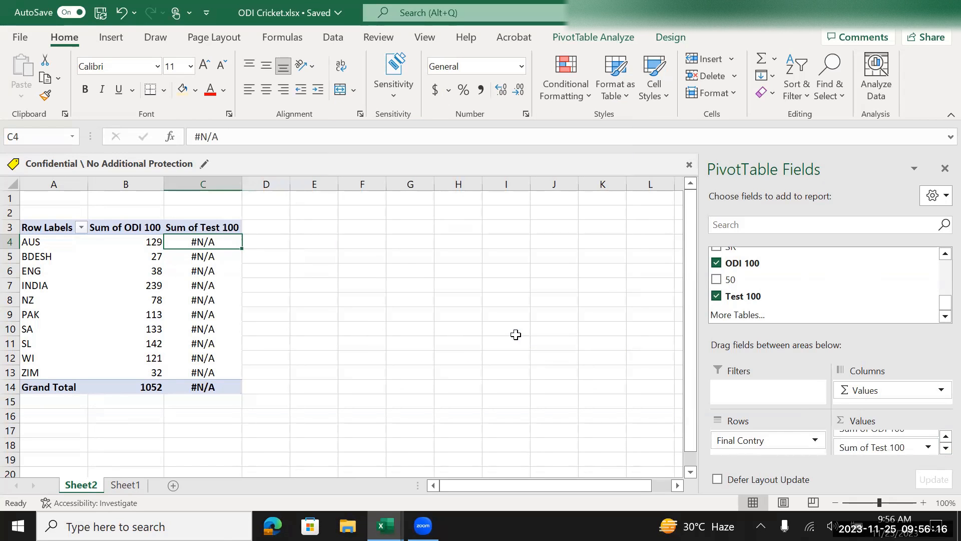
Step: Examine the Test 100 column on Sheet1 for the entries causing errors in the PivotTable's Test 100 sums
{"action": "left_click", "coordinate": [214, 312]}
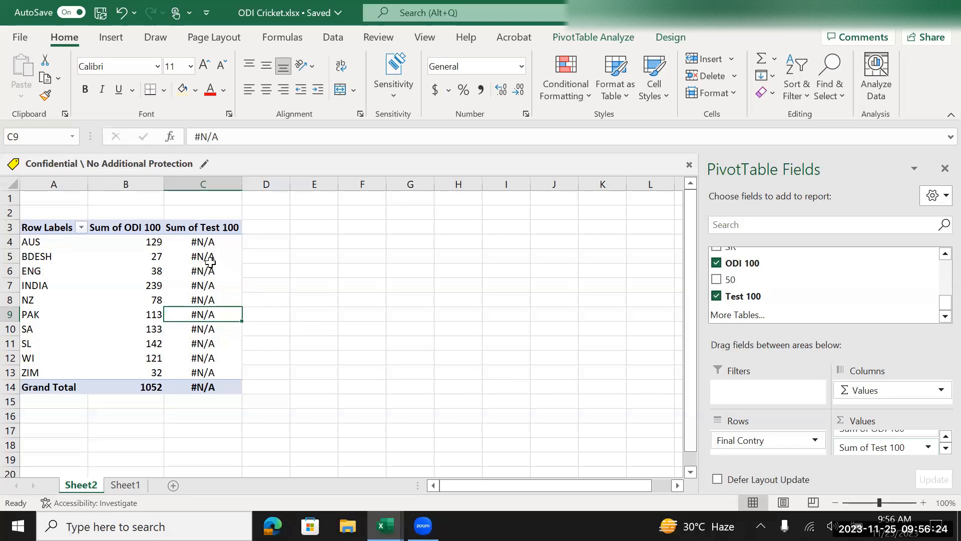
{"action": "left_click", "coordinate": [126, 485]}
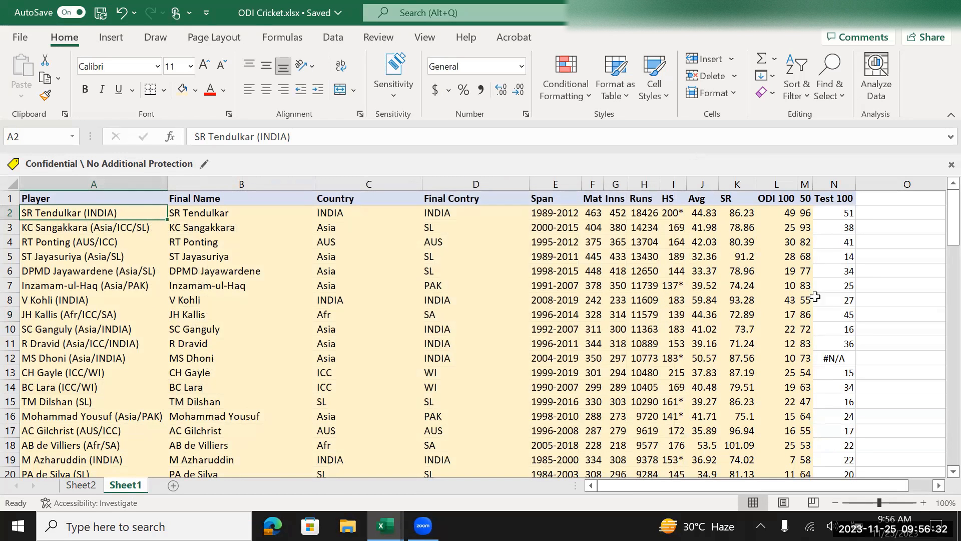
{"action": "left_click", "coordinate": [831, 357]}
{"action": "scroll", "coordinate": [842, 353], "scroll_direction": "down", "scroll_amount": 3}
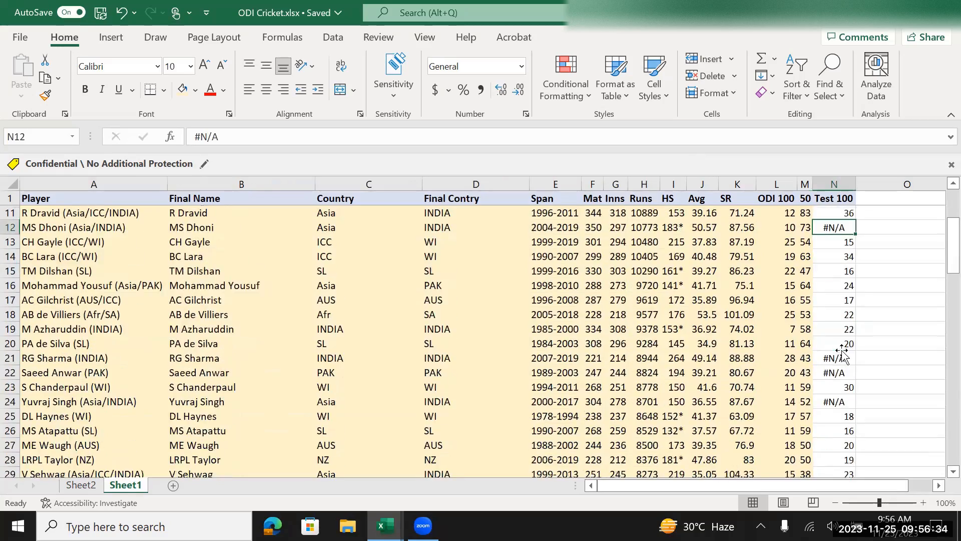
{"action": "scroll", "coordinate": [842, 353], "scroll_direction": "down", "scroll_amount": 13}
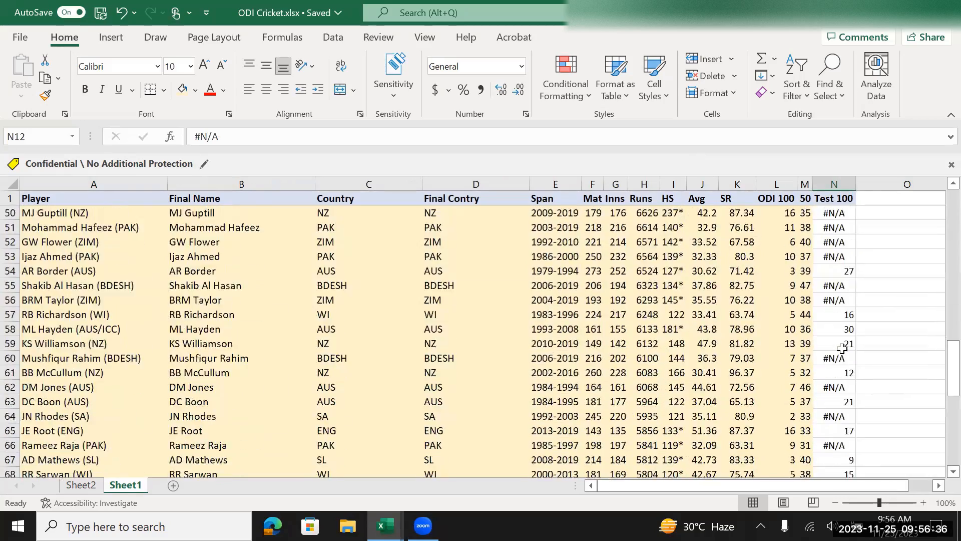
{"action": "scroll", "coordinate": [843, 349], "scroll_direction": "down", "scroll_amount": 9}
{"action": "left_click", "coordinate": [837, 284]}
{"action": "scroll", "coordinate": [837, 285], "scroll_direction": "up", "scroll_amount": 2}
{"action": "left_click", "coordinate": [837, 285]}
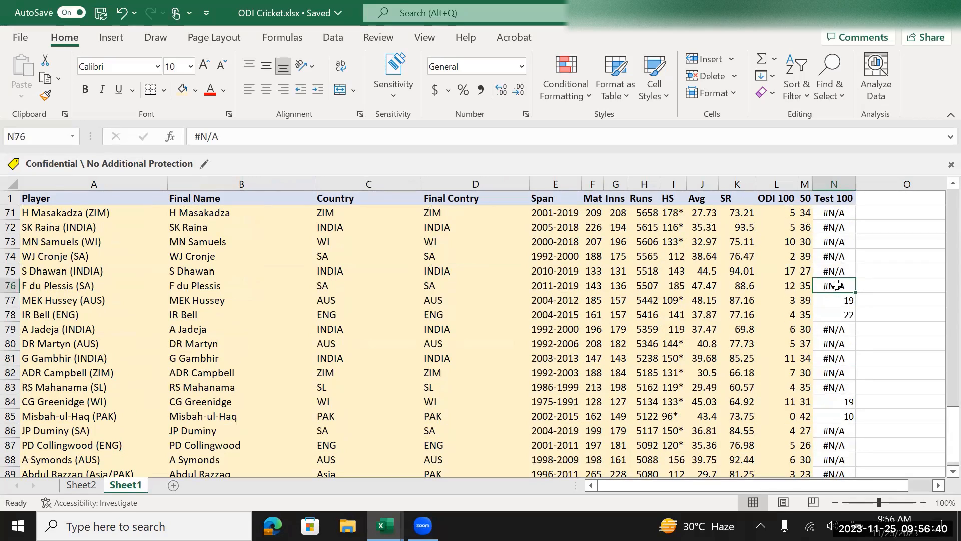
{"action": "scroll", "coordinate": [837, 285], "scroll_direction": "up", "scroll_amount": 9}
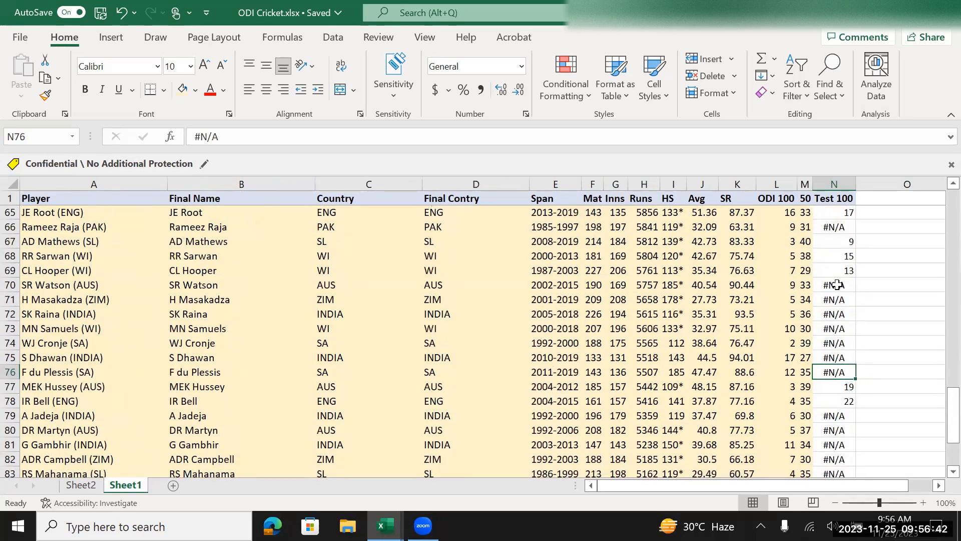
{"action": "scroll", "coordinate": [837, 285], "scroll_direction": "up", "scroll_amount": 14}
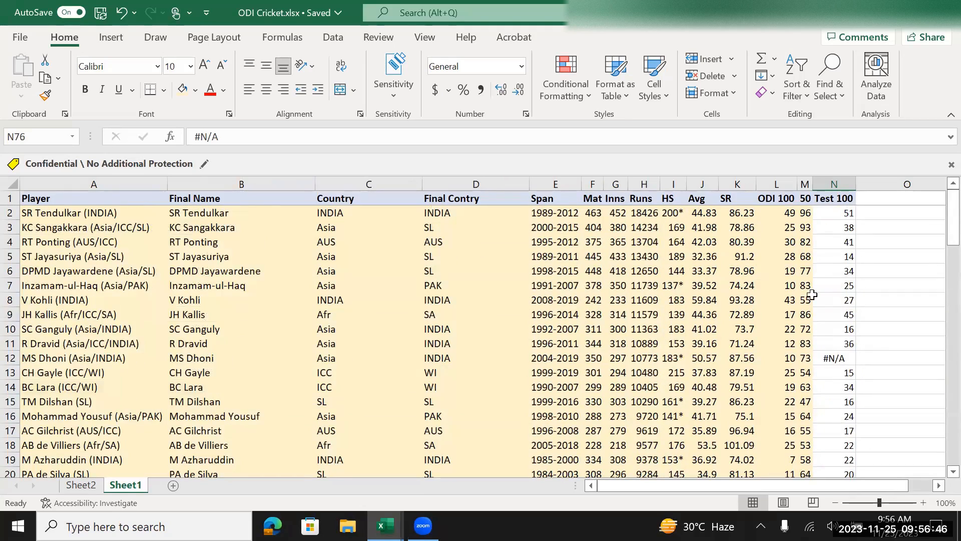
Step: Switch to the Test Cricket workbook, highlight its player table from A1, and go back to the ODI Cricket workbook
{"action": "mouse_move", "coordinate": [386, 525]}
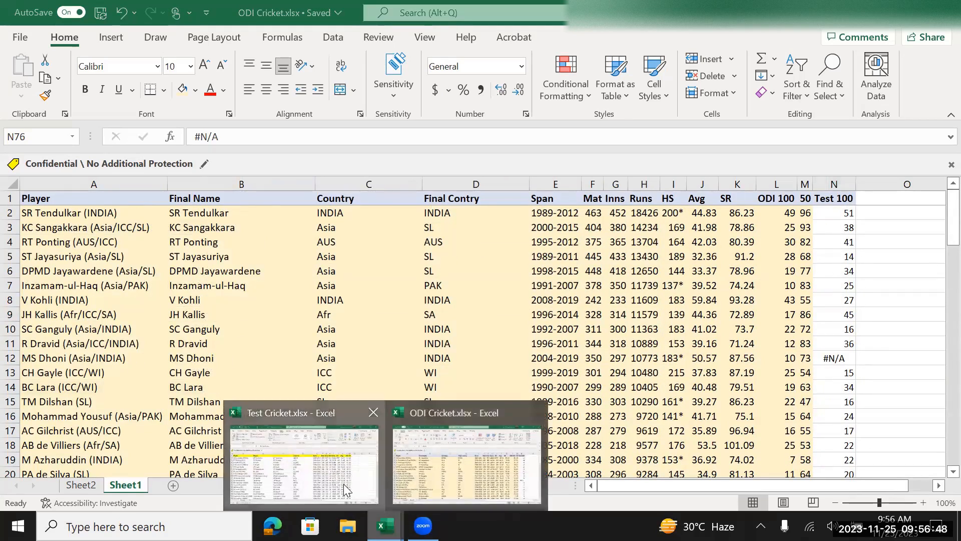
{"action": "left_click", "coordinate": [343, 484]}
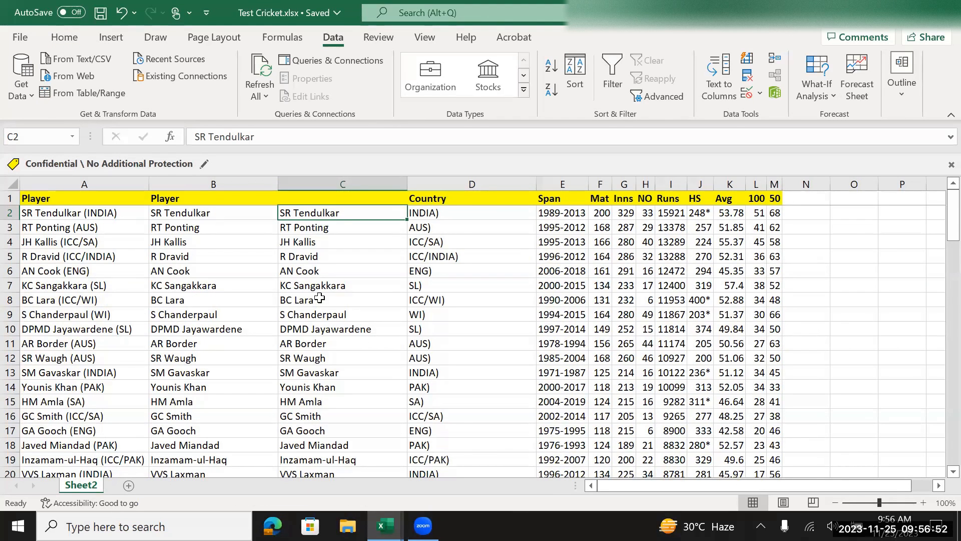
{"action": "left_click_drag", "start_coordinate": [62, 198], "coordinate": [779, 472]}
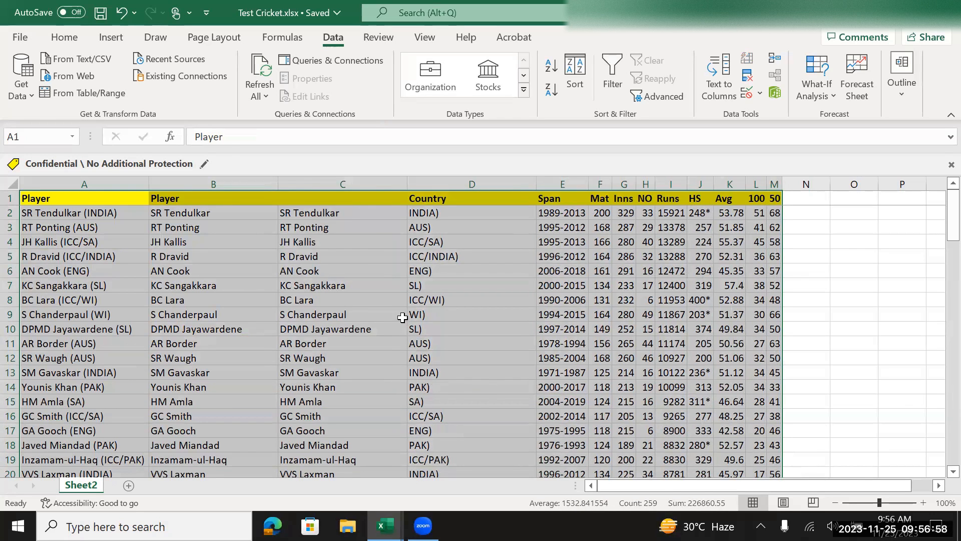
{"action": "key", "text": "alt+Tab"}
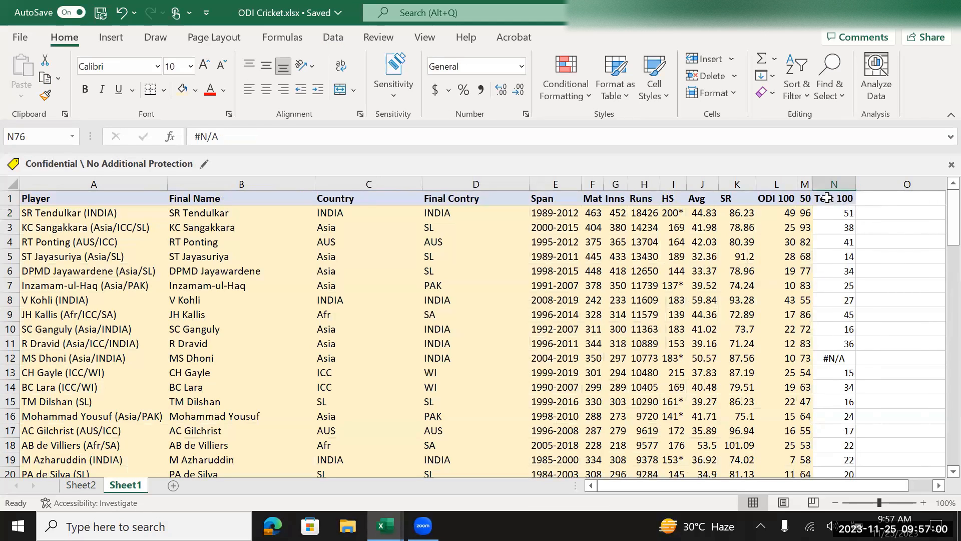
Step: Filter the Test 100 column on Sheet1 to show only the #N/A entries
{"action": "left_click", "coordinate": [827, 198]}
{"action": "key", "text": "ctrl+shift+l"}
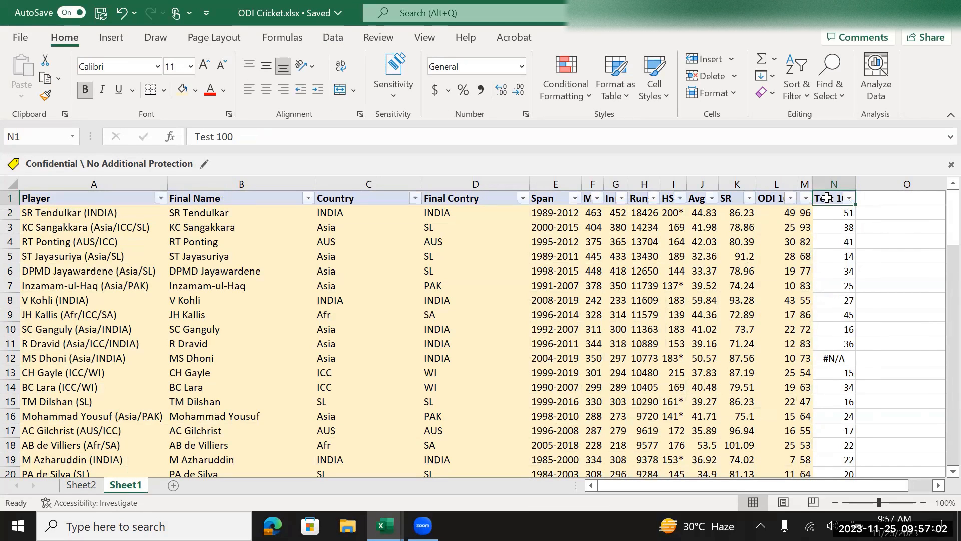
{"action": "left_click", "coordinate": [849, 198]}
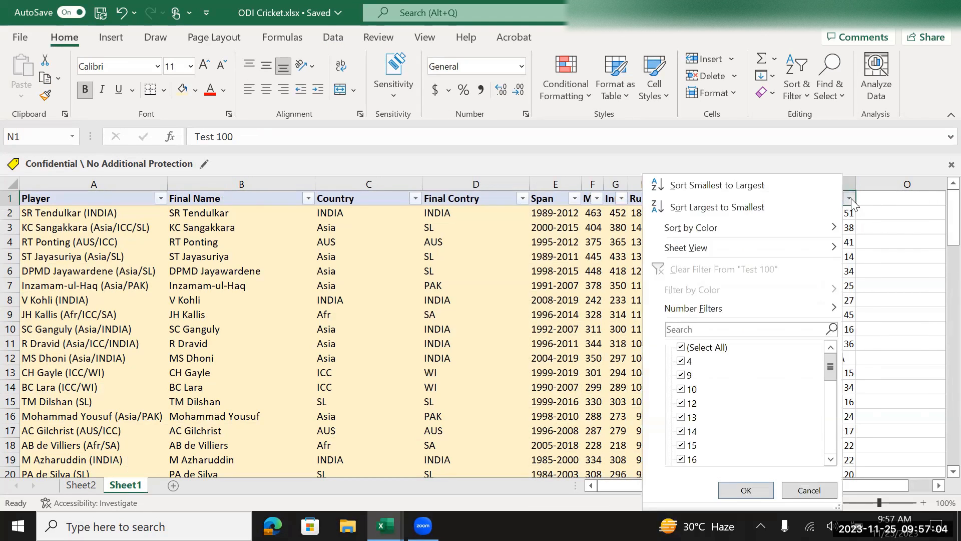
{"action": "left_click_drag", "start_coordinate": [835, 377], "coordinate": [831, 441]}
{"action": "left_click", "coordinate": [698, 350]}
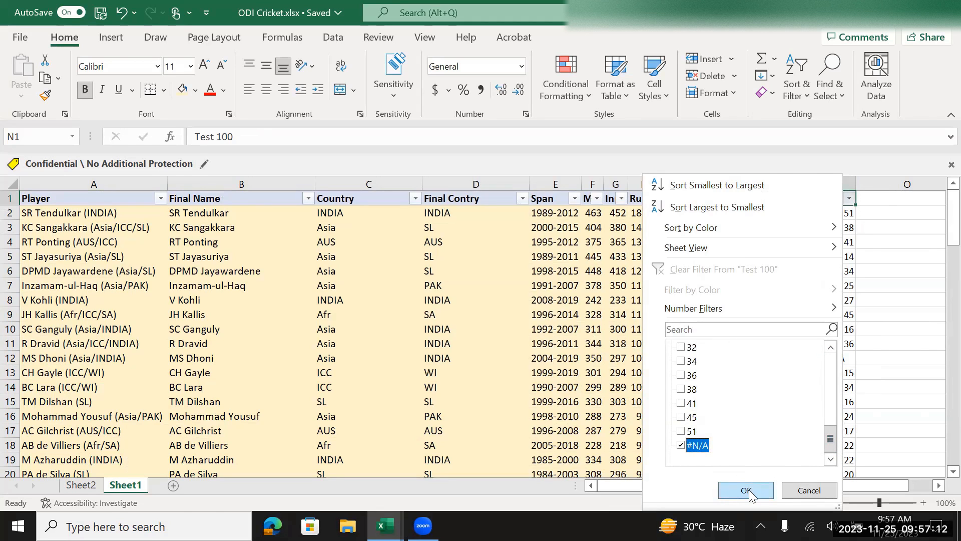
{"action": "left_click", "coordinate": [748, 490]}
Step: Select only the visible #N/A cells in the filtered Test 100 column, from N12 to the last row, and clear their contents
{"action": "left_click", "coordinate": [839, 214]}
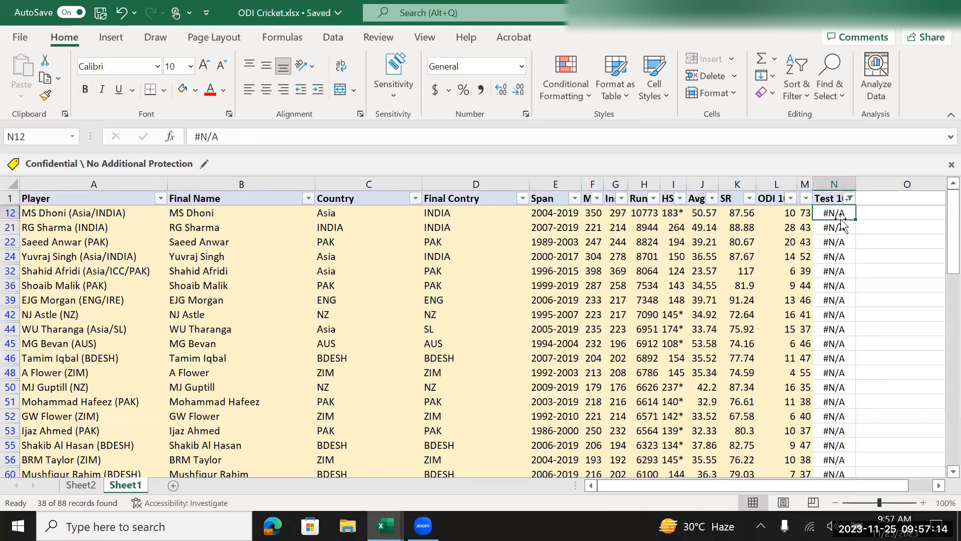
{"action": "key", "text": "ctrl+shift+Down"}
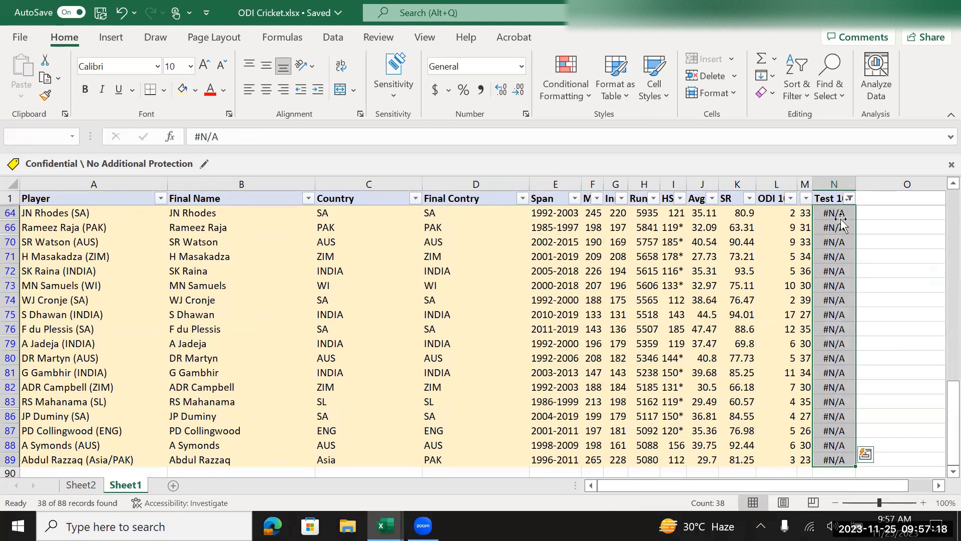
{"action": "key", "text": "alt"}
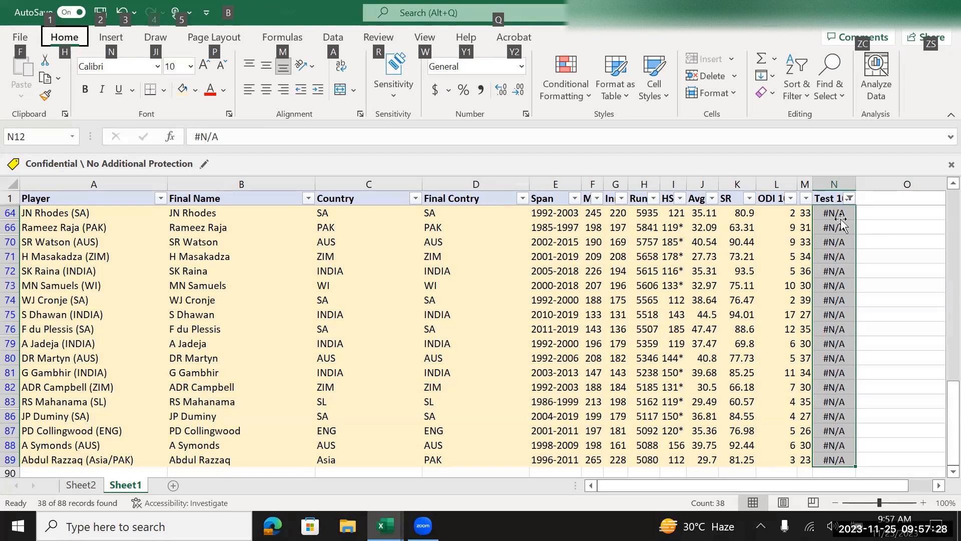
{"action": "key", "text": "Escape"}
{"action": "key", "text": "alt+semicolon"}
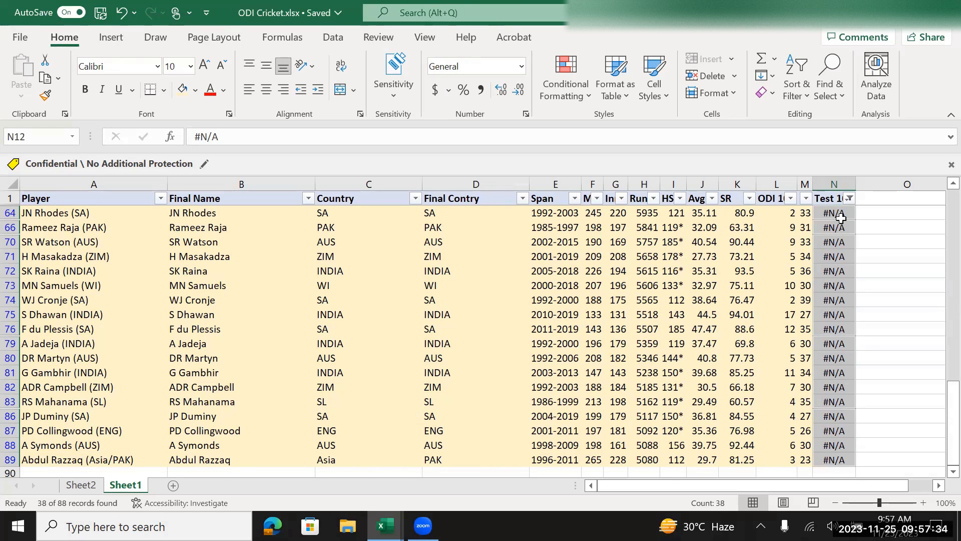
{"action": "key", "text": "Delete"}
Step: Remove the filter from the Sheet1 table so that all player rows are shown
{"action": "key", "text": "ctrl+Up"}
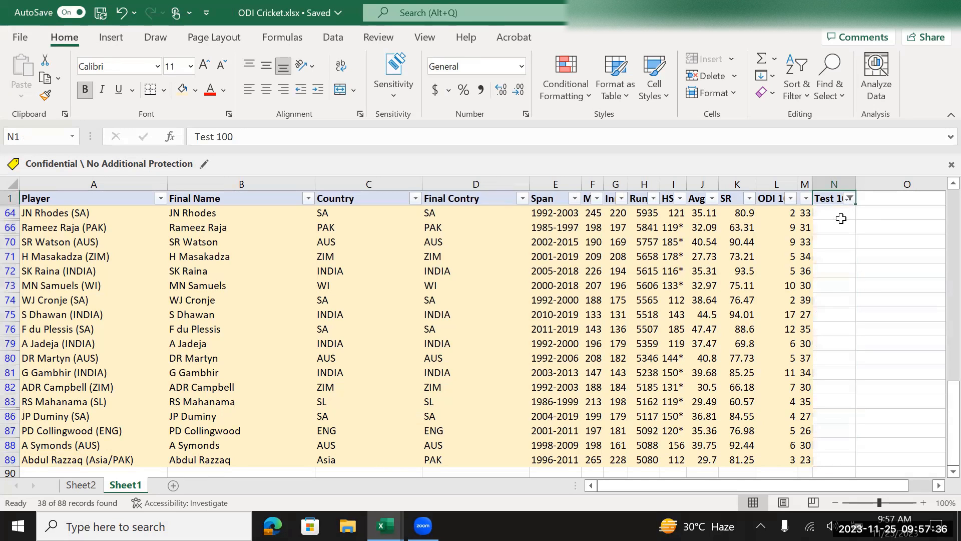
{"action": "key", "text": "ctrl+shift+l"}
{"action": "key", "text": "Down"}
{"action": "key", "text": "Up"}
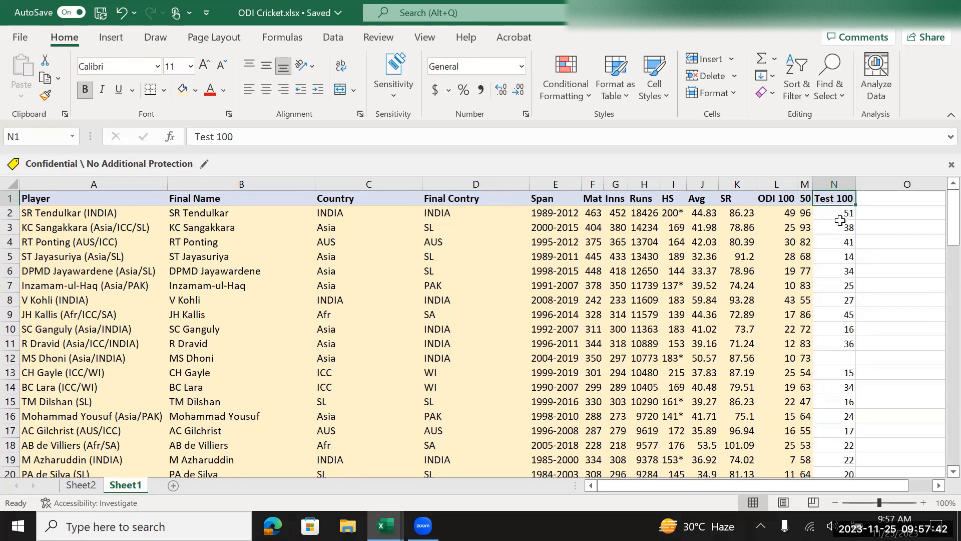
Step: Clear the stray NA entry from cell N73 in the Test 100 column
{"action": "key", "text": "ctrl+n"}
{"action": "left_click", "coordinate": [747, 160]}
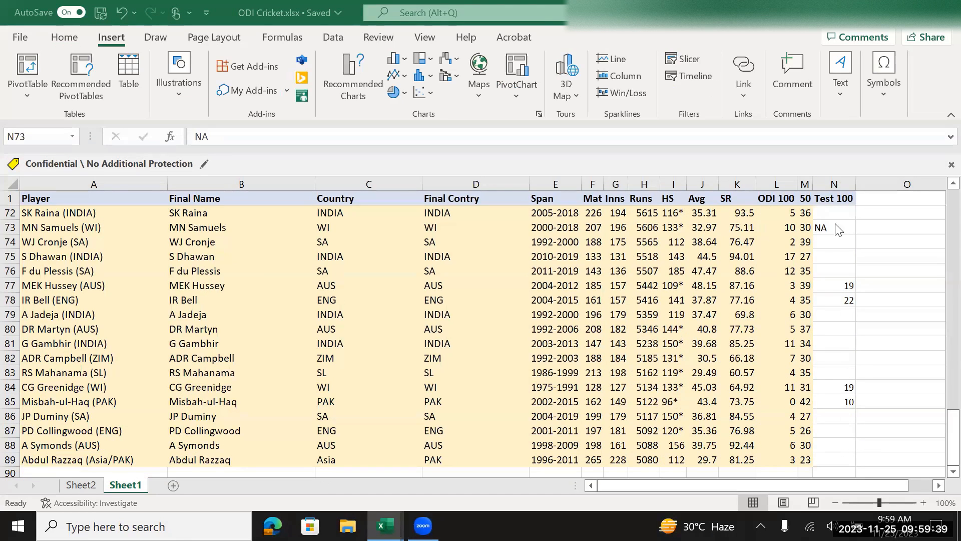
{"action": "left_click", "coordinate": [827, 228]}
{"action": "key", "text": "Delete"}
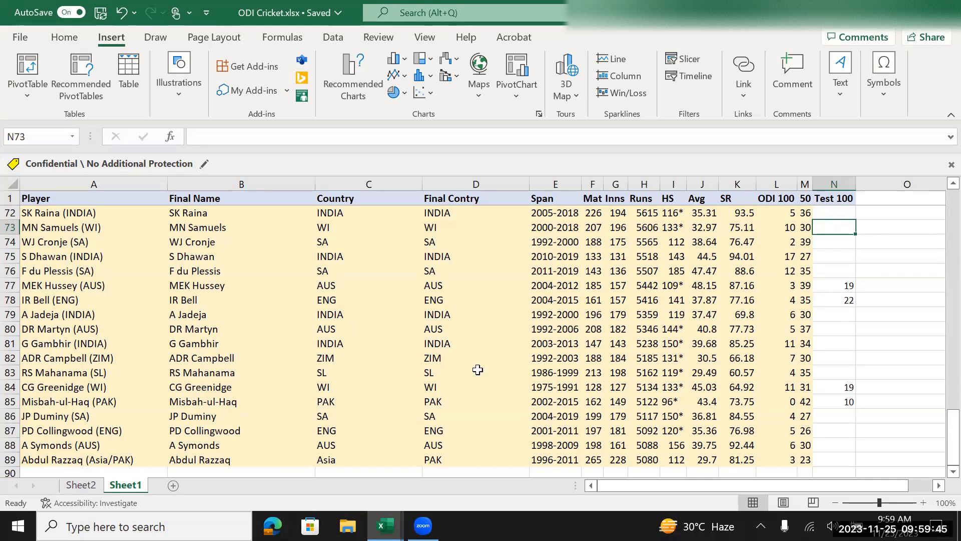
Step: Go to the PivotTable on Sheet2 and review the Test 100 sums by country, including WI and INDIA
{"action": "left_click", "coordinate": [88, 490]}
{"action": "left_click_drag", "start_coordinate": [219, 244], "coordinate": [223, 373]}
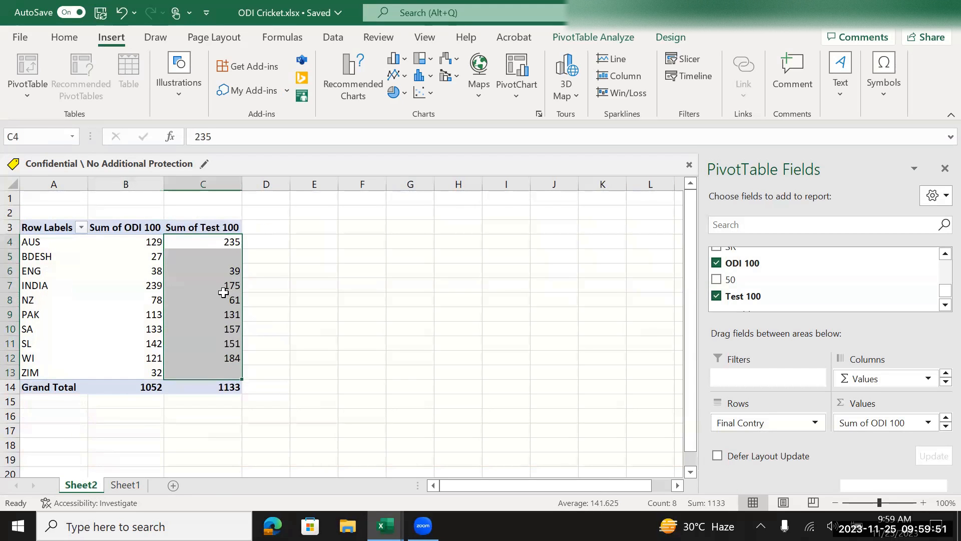
{"action": "left_click", "coordinate": [200, 245]}
{"action": "left_click", "coordinate": [287, 239]}
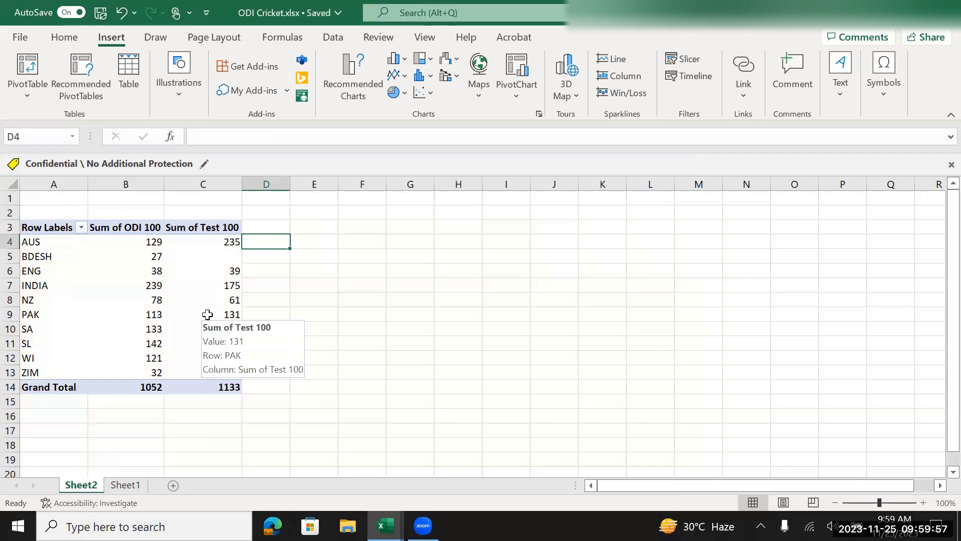
{"action": "left_click", "coordinate": [331, 301]}
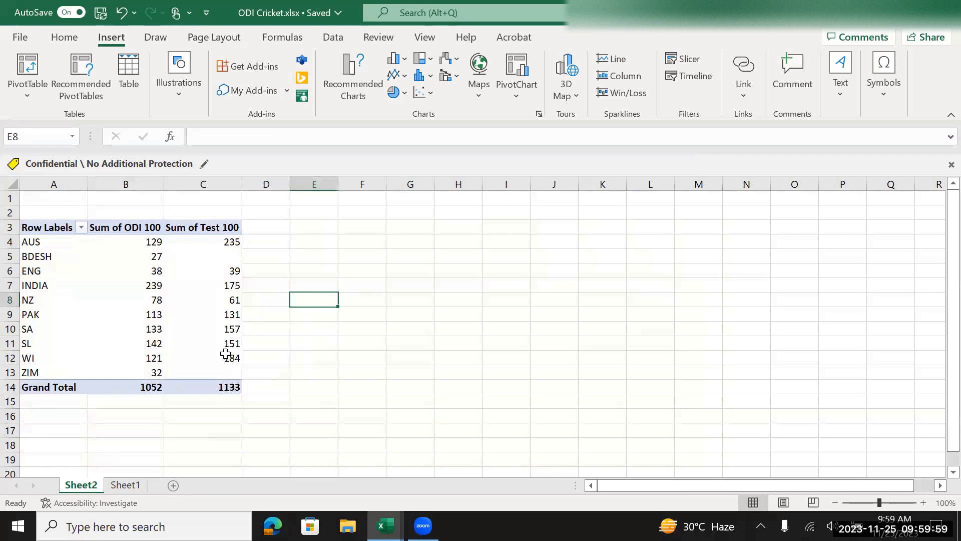
{"action": "left_click", "coordinate": [208, 359]}
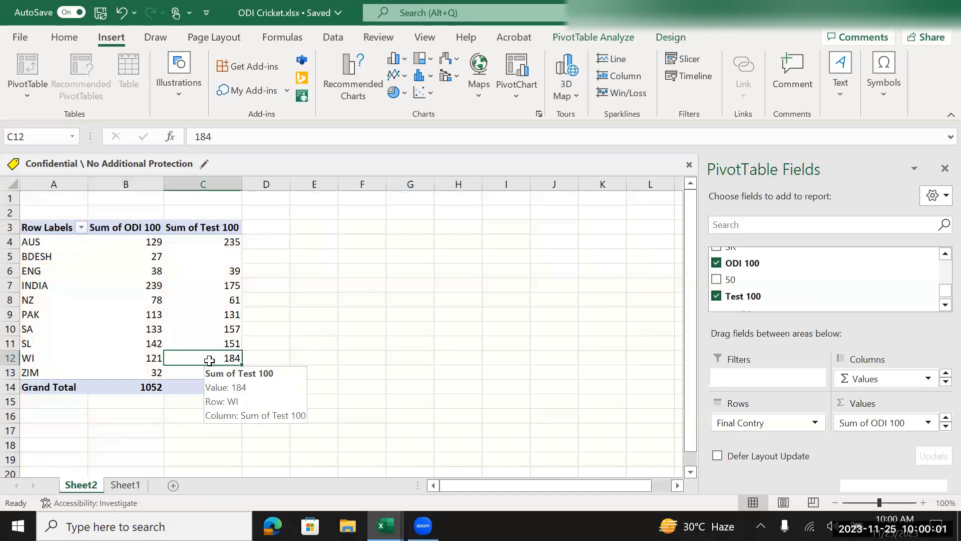
{"action": "left_click", "coordinate": [194, 282]}
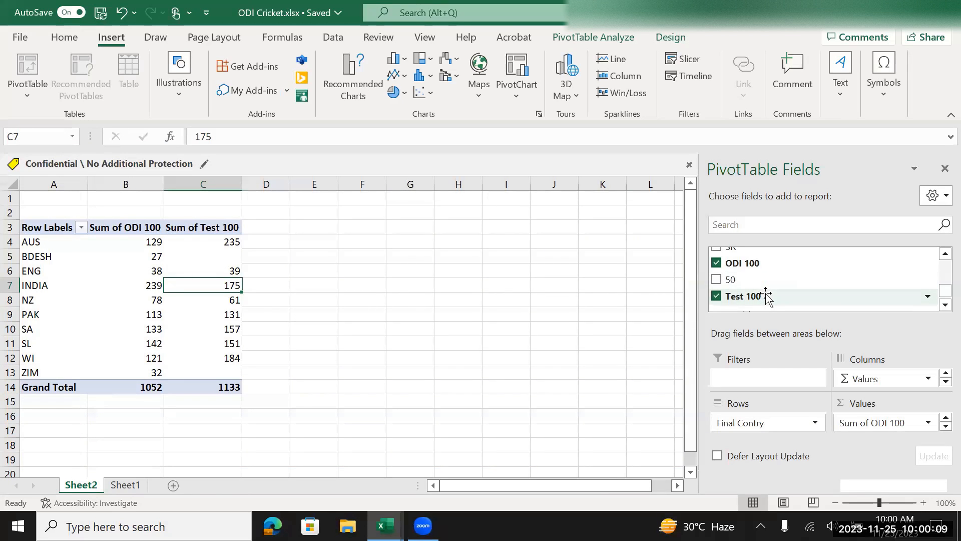
Step: Add the Final Name field to the PivotTable's rows beneath Final Contry
{"action": "scroll", "coordinate": [766, 295], "scroll_direction": "up", "scroll_amount": 2}
{"action": "scroll", "coordinate": [766, 295], "scroll_direction": "up", "scroll_amount": 3}
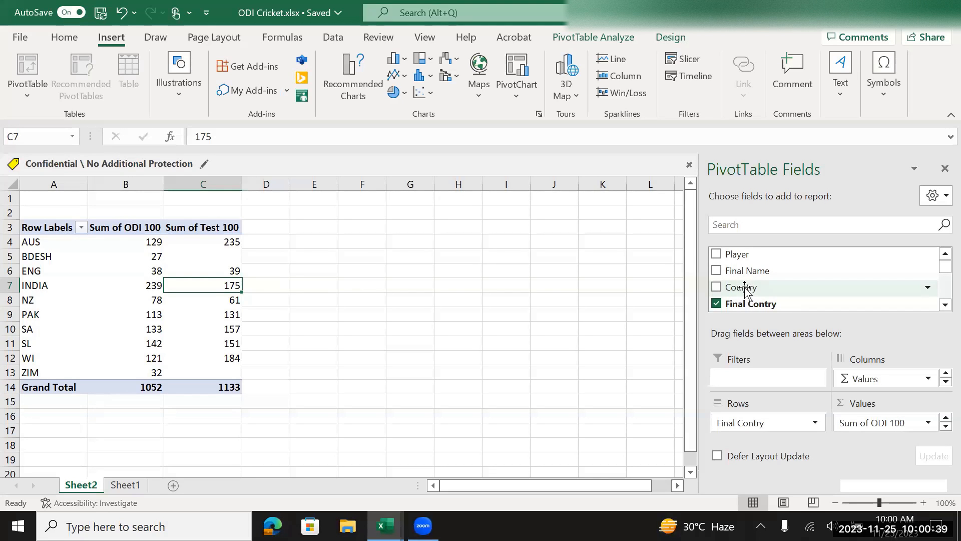
{"action": "left_click", "coordinate": [745, 289]}
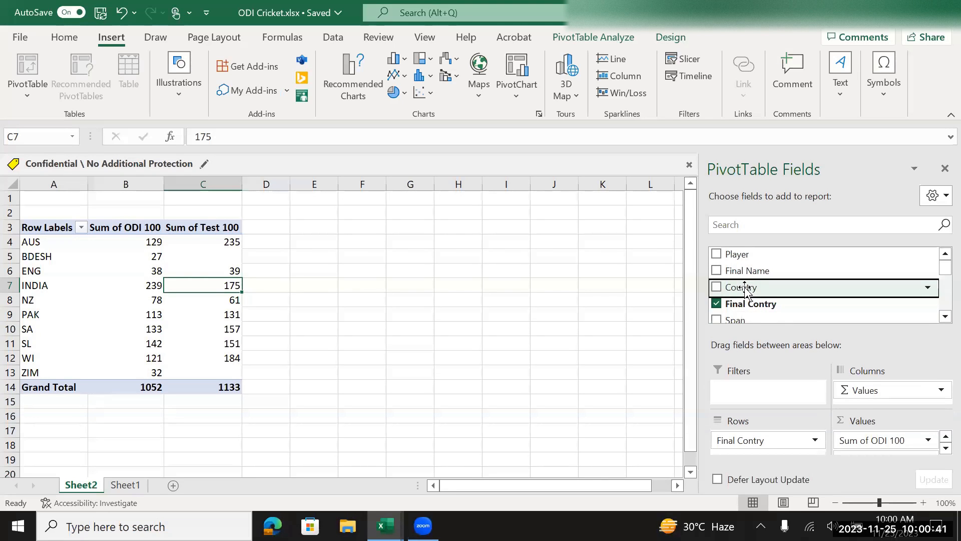
{"action": "left_click_drag", "start_coordinate": [753, 271], "coordinate": [753, 455]}
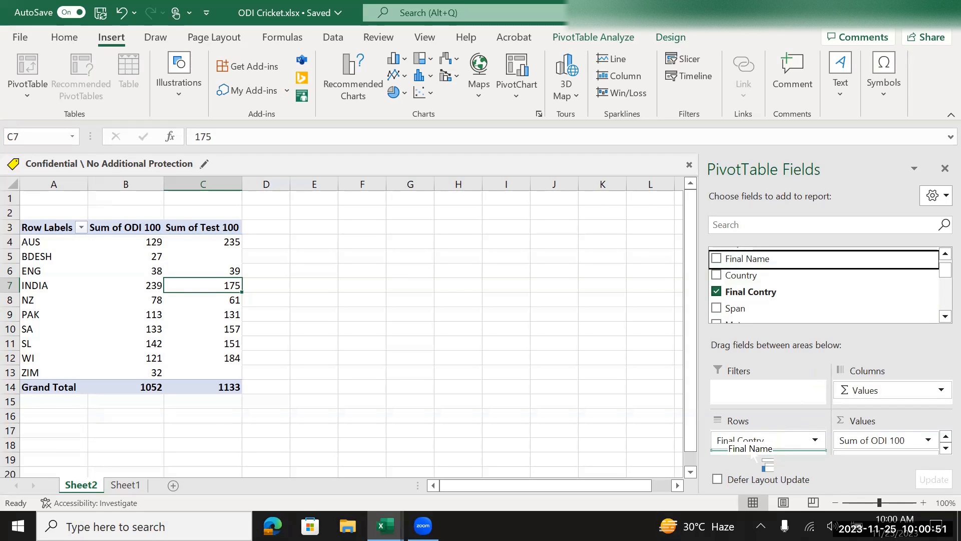
{"action": "left_click_drag", "start_coordinate": [754, 456], "coordinate": [753, 456]}
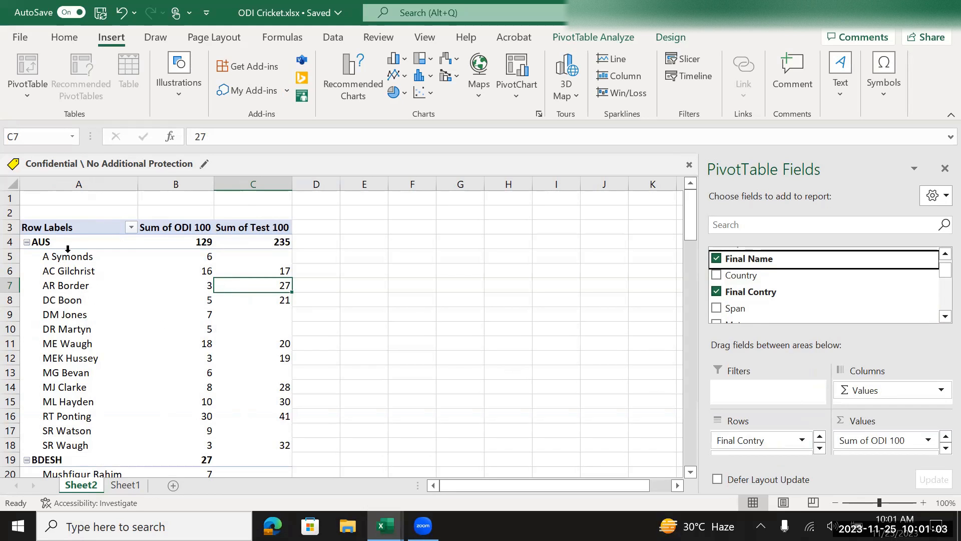
Step: Enable the Classic PivotTable layout in the PivotTable's display options
{"action": "right_click", "coordinate": [86, 284]}
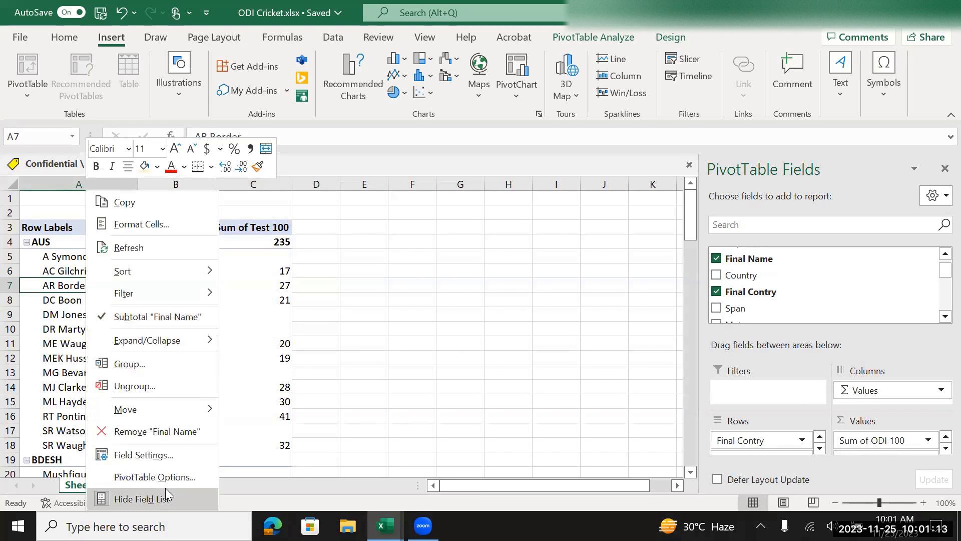
{"action": "left_click", "coordinate": [172, 477]}
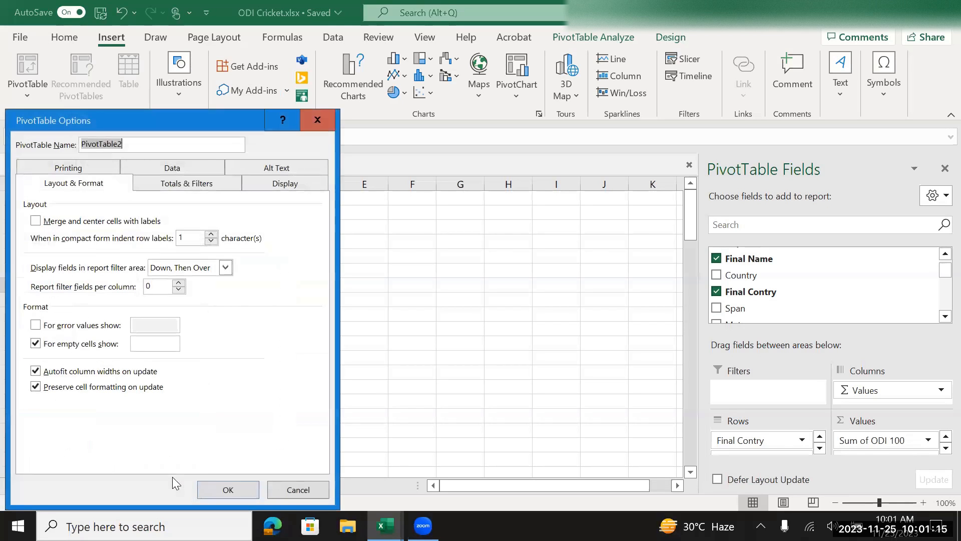
{"action": "left_click", "coordinate": [284, 184]}
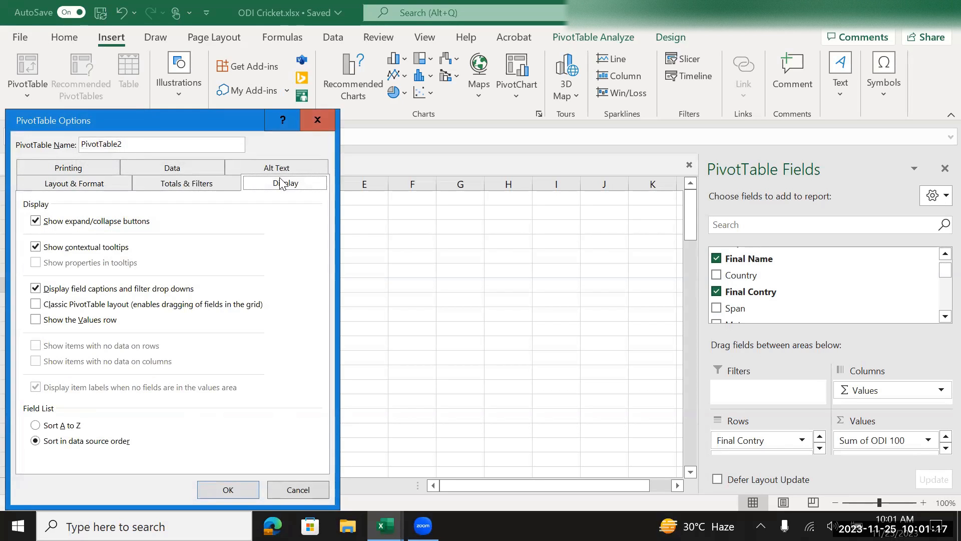
{"action": "left_click", "coordinate": [89, 305]}
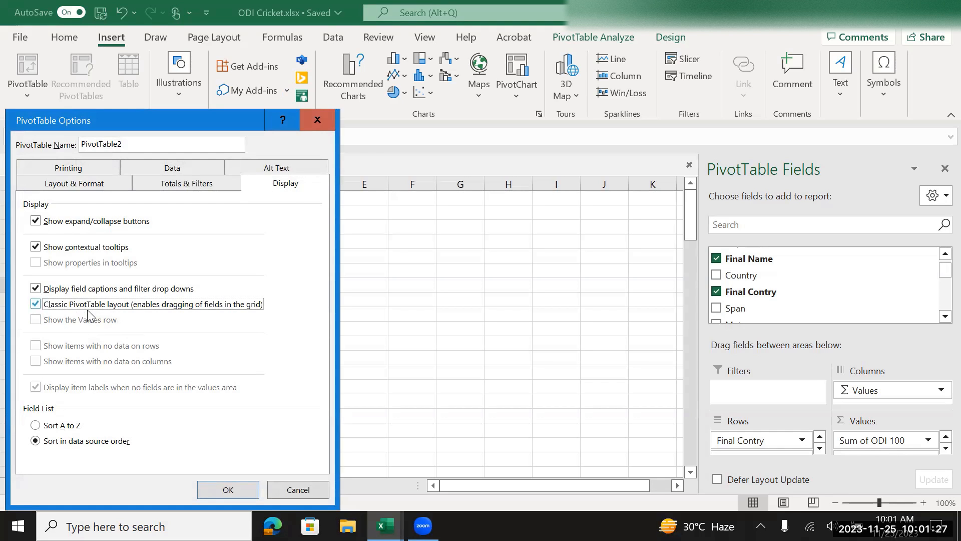
{"action": "left_click", "coordinate": [226, 489]}
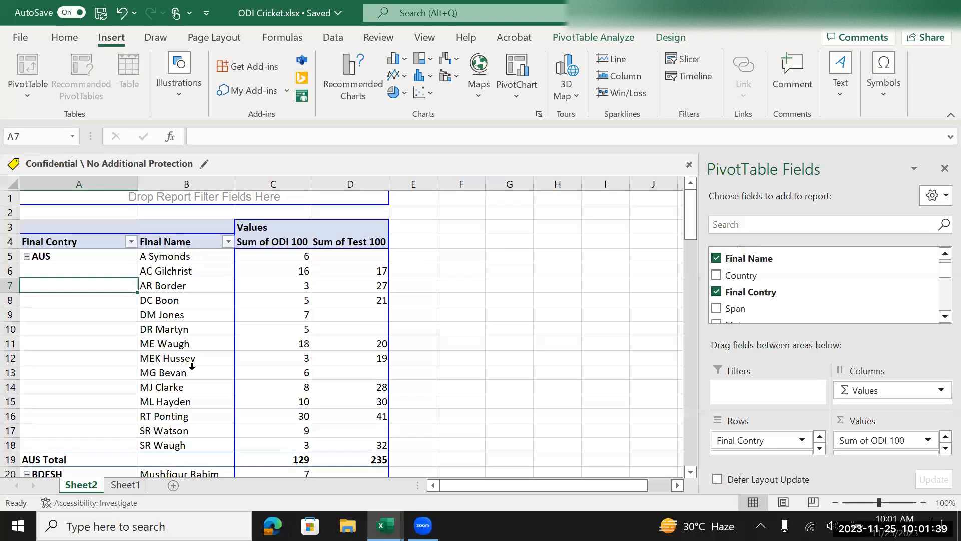
Step: Examine the AUS player list and its ODI 100 and Test 100 subtotals in the PivotTable
{"action": "scroll", "coordinate": [192, 365], "scroll_direction": "down", "scroll_amount": 3}
{"action": "scroll", "coordinate": [191, 362], "scroll_direction": "up", "scroll_amount": 3}
{"action": "scroll", "coordinate": [283, 311], "scroll_direction": "down", "scroll_amount": 2}
{"action": "scroll", "coordinate": [283, 310], "scroll_direction": "up", "scroll_amount": 2}
{"action": "scroll", "coordinate": [217, 420], "scroll_direction": "down", "scroll_amount": 1}
{"action": "left_click", "coordinate": [277, 418]}
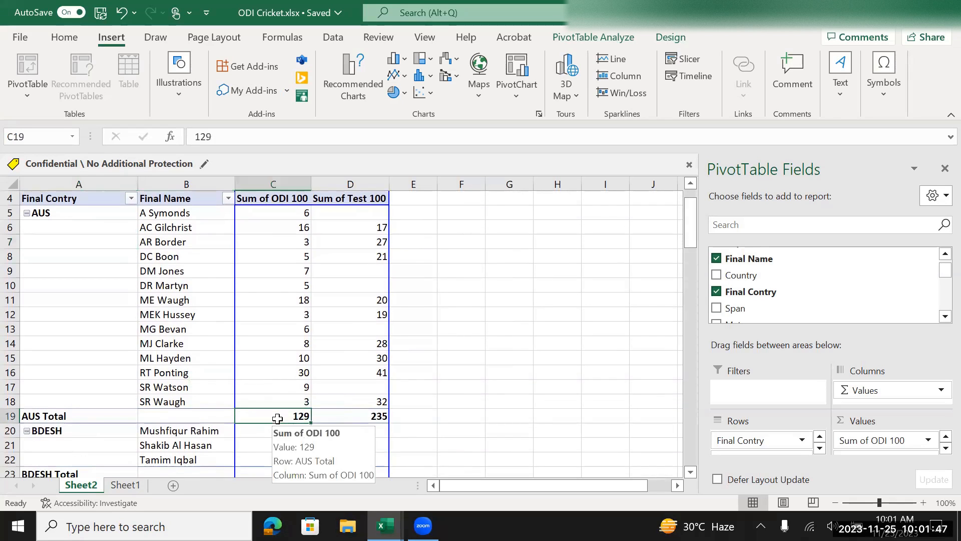
{"action": "left_click", "coordinate": [344, 414]}
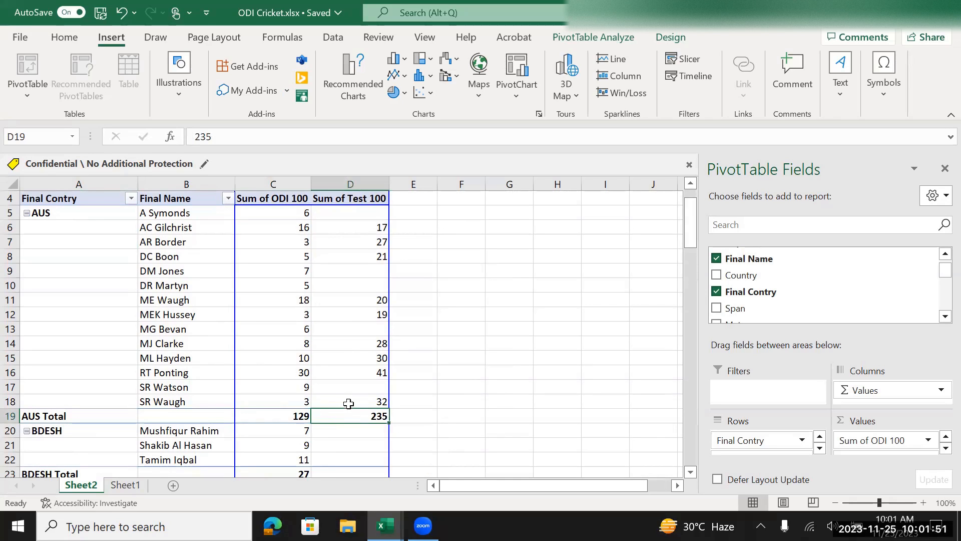
{"action": "left_click_drag", "start_coordinate": [174, 215], "coordinate": [172, 398]}
Step: Compare the ODI and Test hundreds of SR Tendulkar and V Kohli in the INDIA group, and return to the PivotTable's beginning
{"action": "scroll", "coordinate": [171, 394], "scroll_direction": "down", "scroll_amount": 4}
{"action": "scroll", "coordinate": [172, 394], "scroll_direction": "down", "scroll_amount": 2}
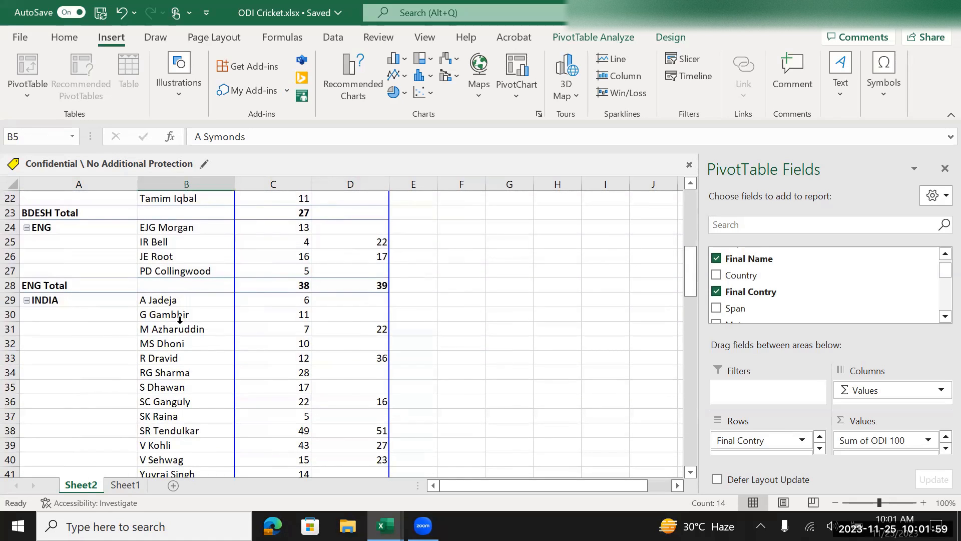
{"action": "scroll", "coordinate": [176, 322], "scroll_direction": "down", "scroll_amount": 1}
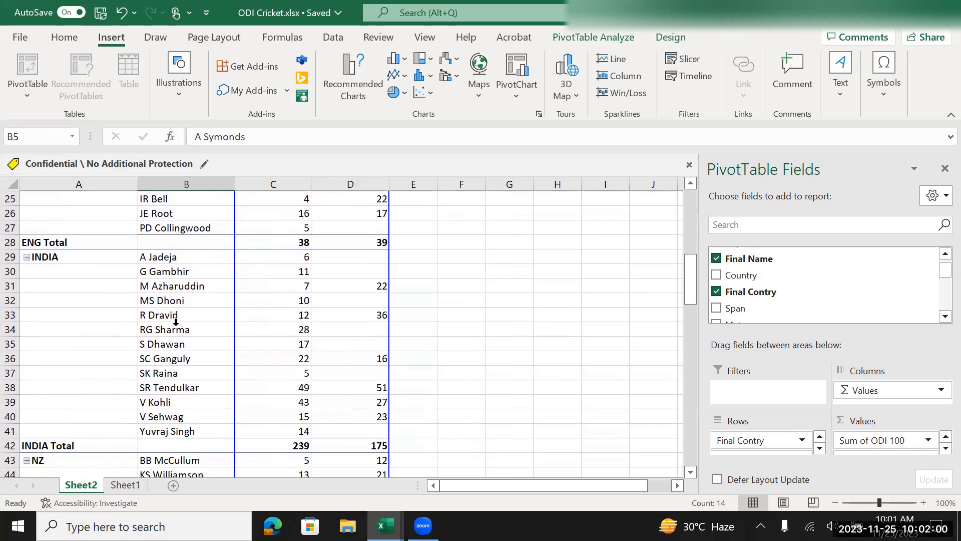
{"action": "left_click", "coordinate": [271, 389]}
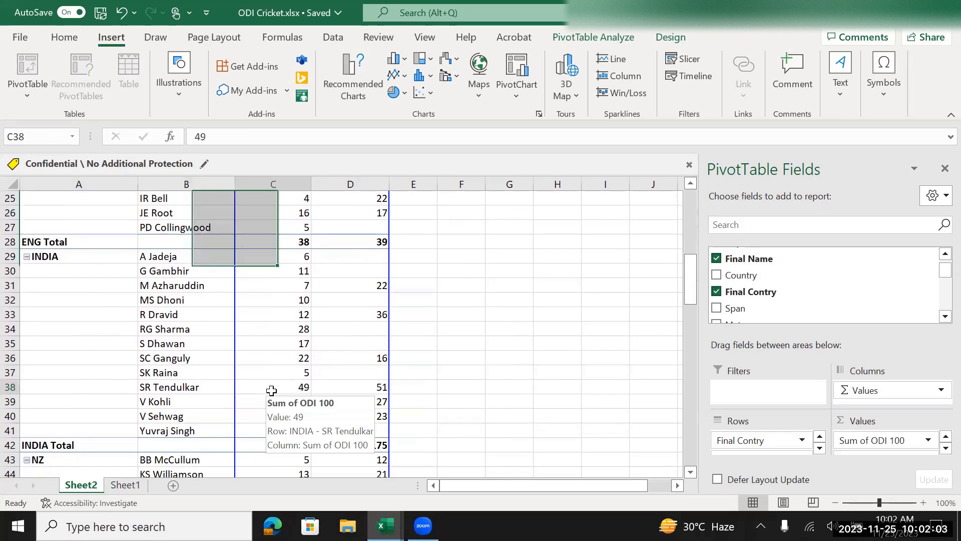
{"action": "left_click", "coordinate": [351, 386]}
{"action": "left_click", "coordinate": [260, 397]}
{"action": "left_click", "coordinate": [343, 399]}
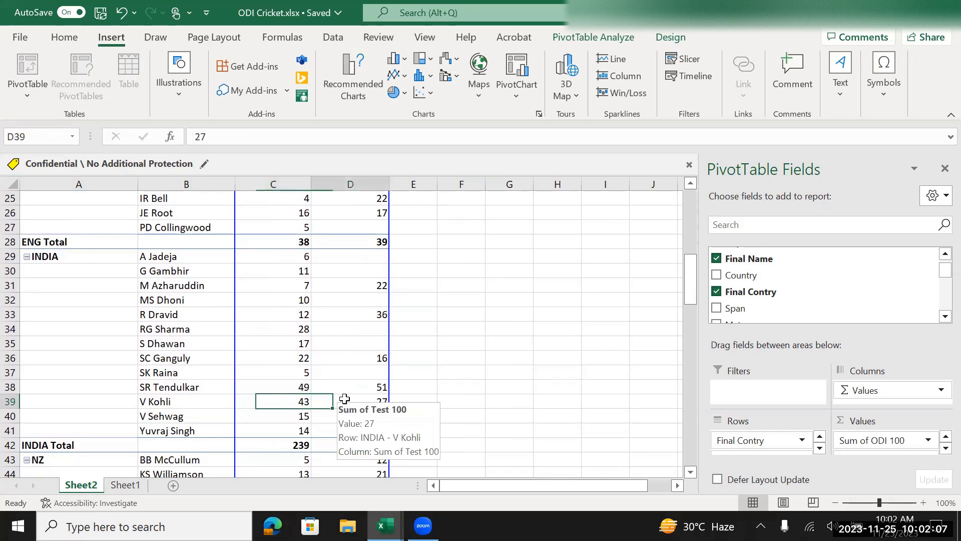
{"action": "scroll", "coordinate": [185, 376], "scroll_direction": "down", "scroll_amount": 1}
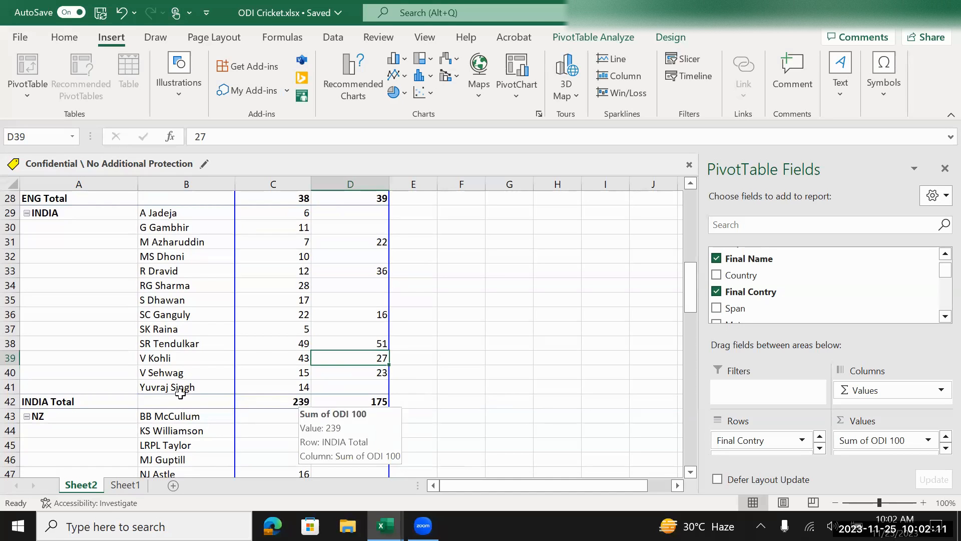
{"action": "scroll", "coordinate": [166, 391], "scroll_direction": "up", "scroll_amount": 5}
{"action": "scroll", "coordinate": [165, 391], "scroll_direction": "up", "scroll_amount": 5}
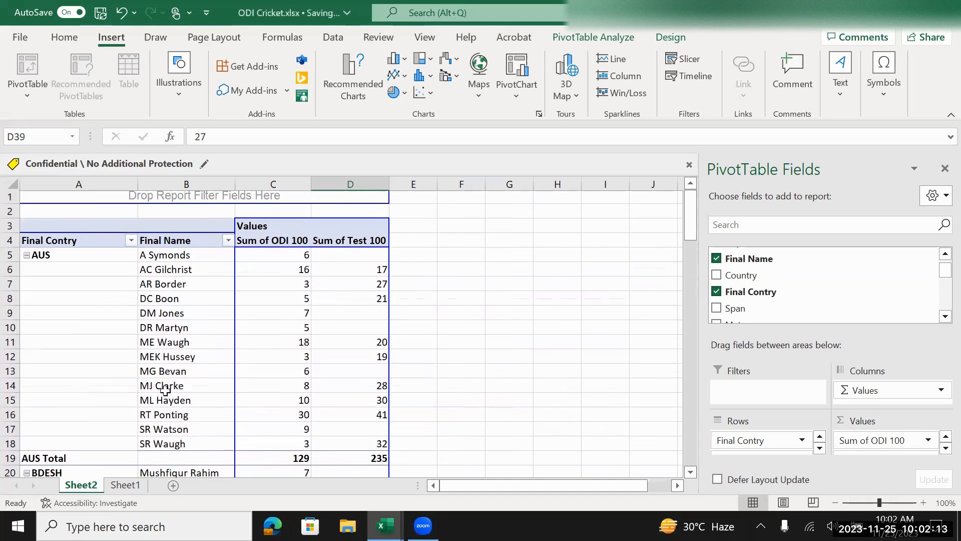
Step: Turn off the Final Contry subtotals in the PivotTable
{"action": "left_click", "coordinate": [81, 324]}
{"action": "right_click", "coordinate": [81, 323]}
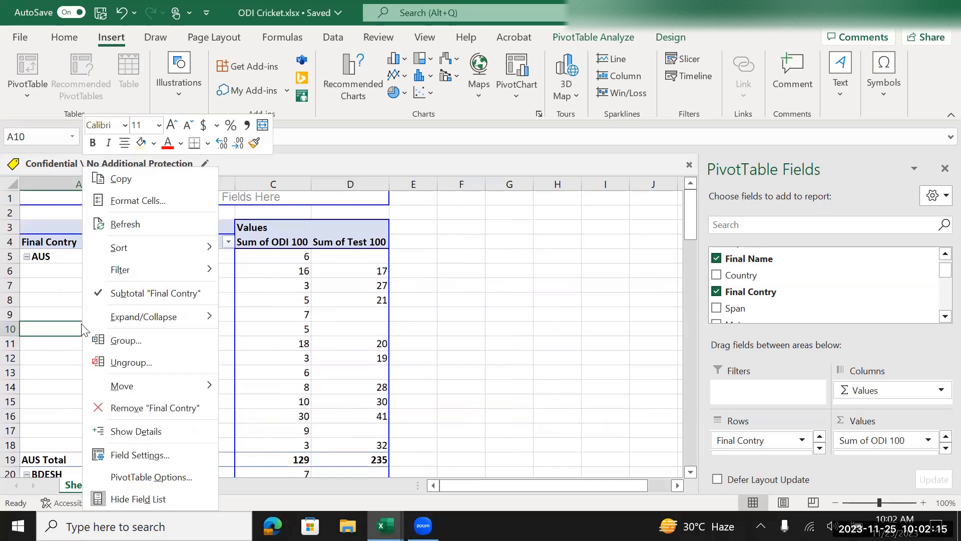
{"action": "left_click", "coordinate": [127, 293]}
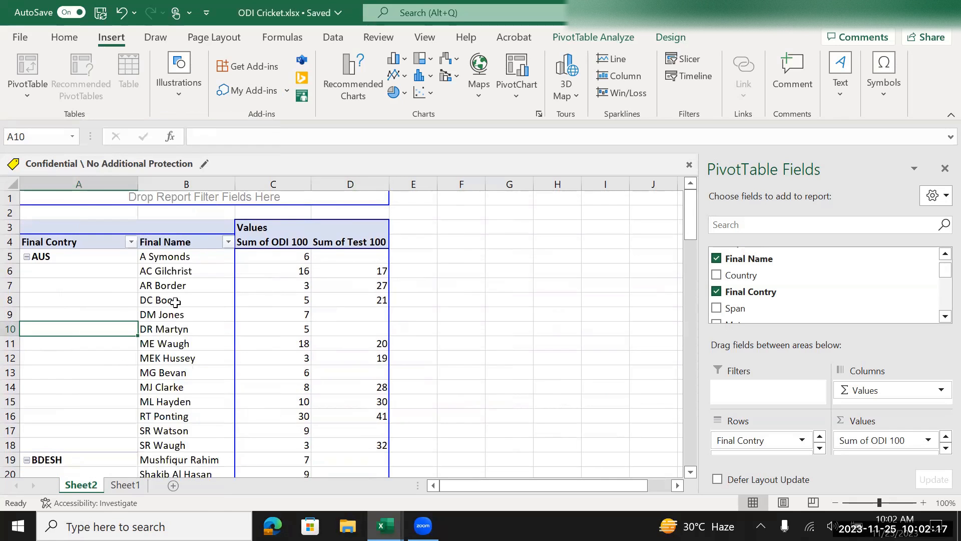
Step: Review the country and player rows of the PivotTable down to the Grand Total row, and return to its beginning
{"action": "scroll", "coordinate": [177, 302], "scroll_direction": "down", "scroll_amount": 4}
{"action": "scroll", "coordinate": [177, 302], "scroll_direction": "down", "scroll_amount": 18}
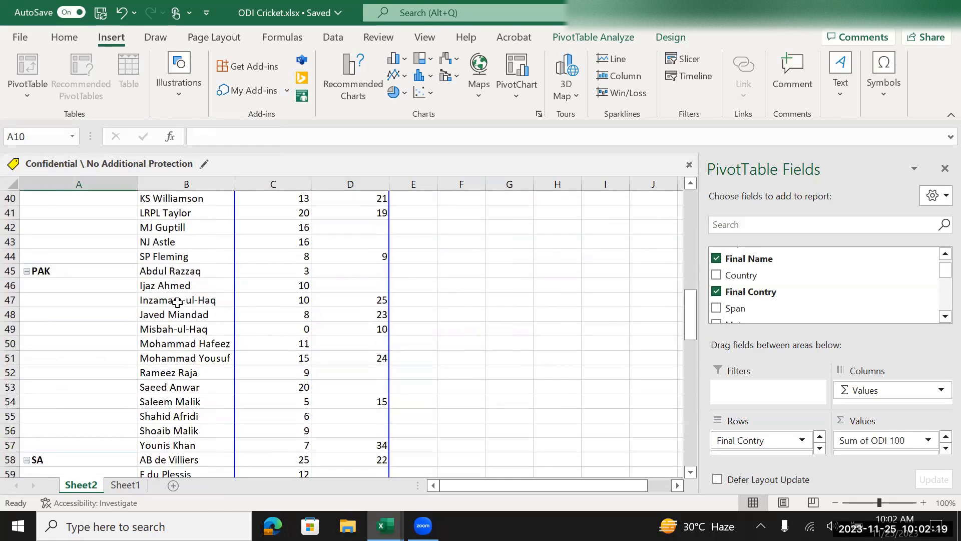
{"action": "scroll", "coordinate": [177, 302], "scroll_direction": "down", "scroll_amount": 4}
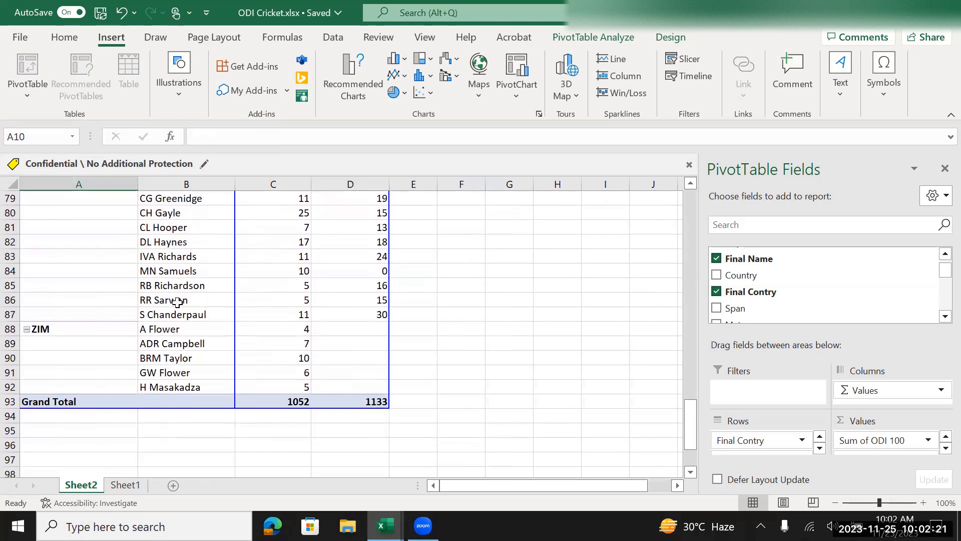
{"action": "scroll", "coordinate": [177, 302], "scroll_direction": "up", "scroll_amount": 3}
{"action": "scroll", "coordinate": [177, 302], "scroll_direction": "up", "scroll_amount": 20}
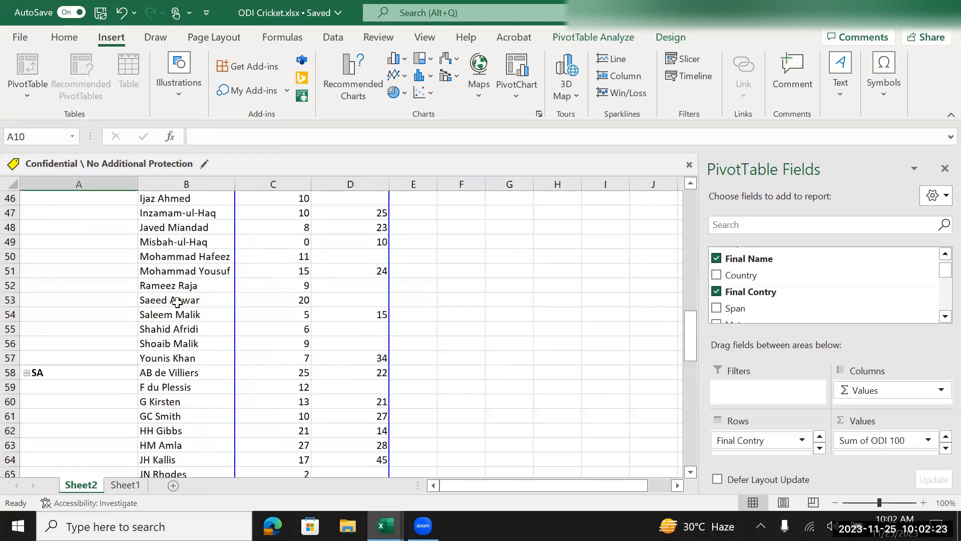
{"action": "scroll", "coordinate": [177, 305], "scroll_direction": "up", "scroll_amount": 2}
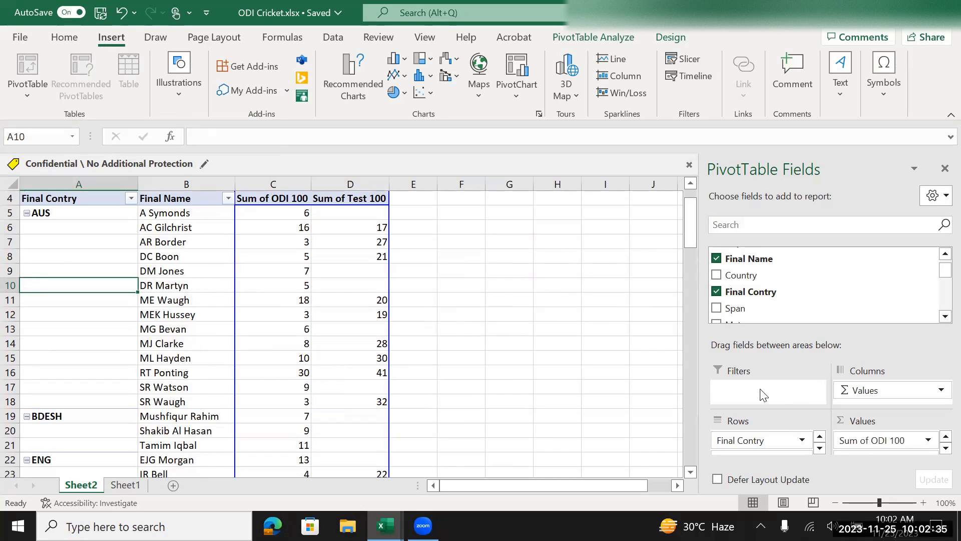
{"action": "scroll", "coordinate": [203, 376], "scroll_direction": "up", "scroll_amount": 1}
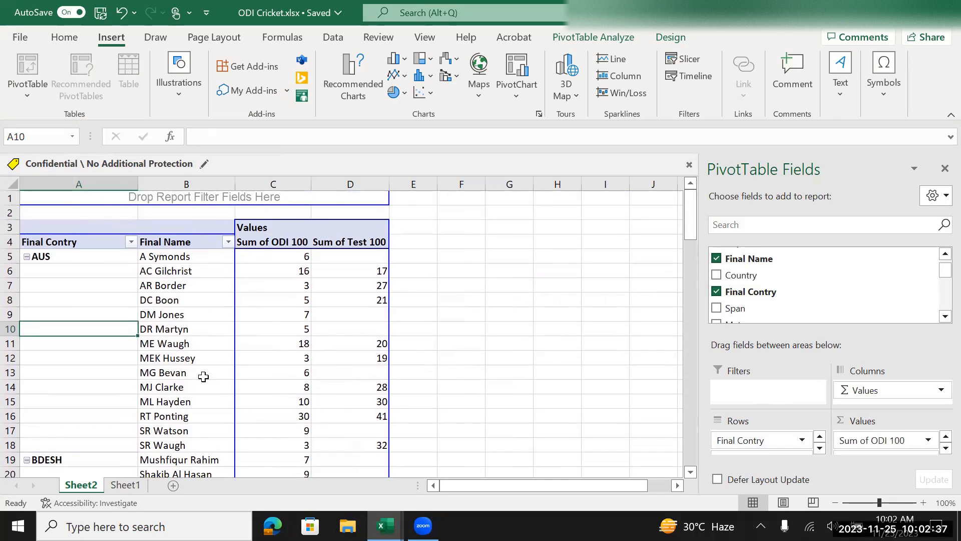
Step: Move Final Contry from the row fields to the report filter and look through the resulting player list
{"action": "left_click_drag", "start_coordinate": [754, 440], "coordinate": [754, 390]}
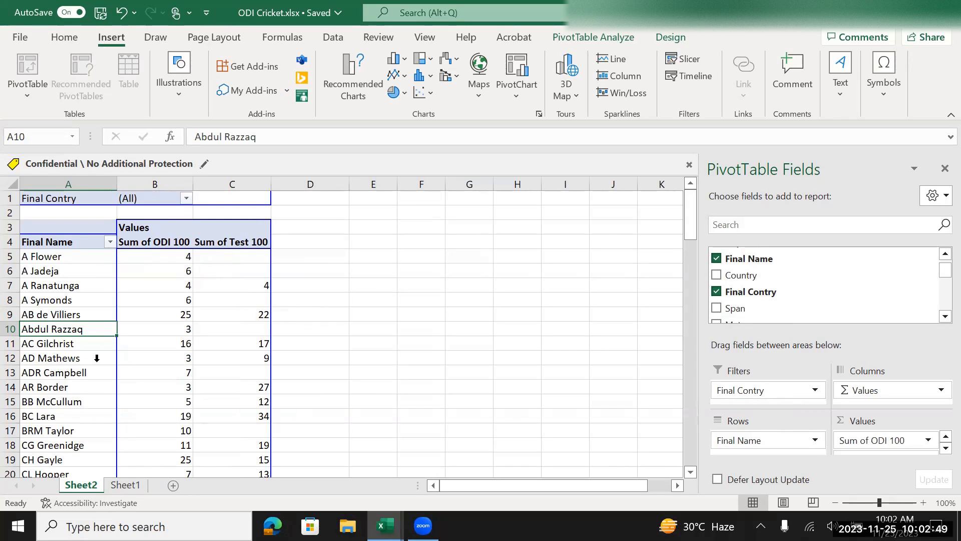
{"action": "scroll", "coordinate": [98, 418], "scroll_direction": "down", "scroll_amount": 20}
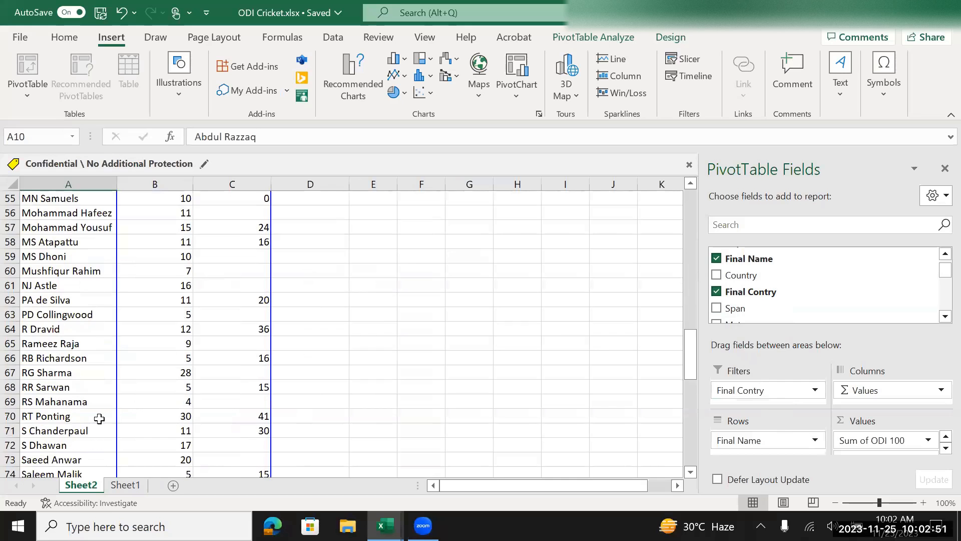
{"action": "scroll", "coordinate": [99, 419], "scroll_direction": "up", "scroll_amount": 20}
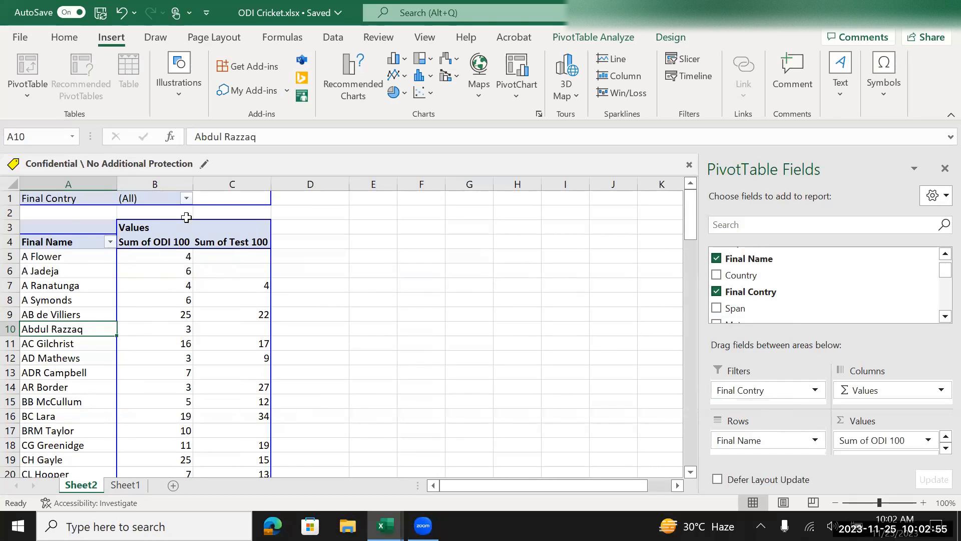
Step: Filter the PivotTable by Final Contry to show only INDIA
{"action": "left_click", "coordinate": [186, 198]}
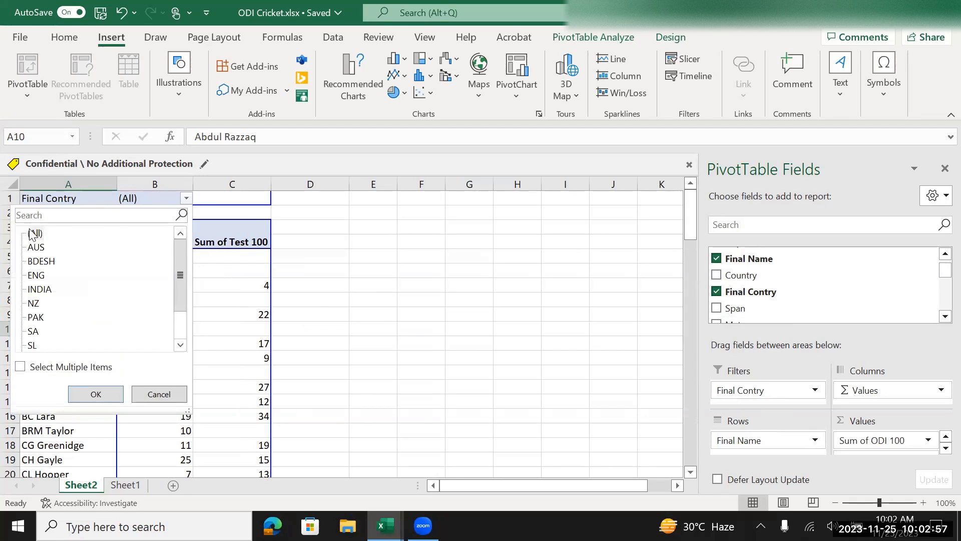
{"action": "left_click", "coordinate": [40, 290]}
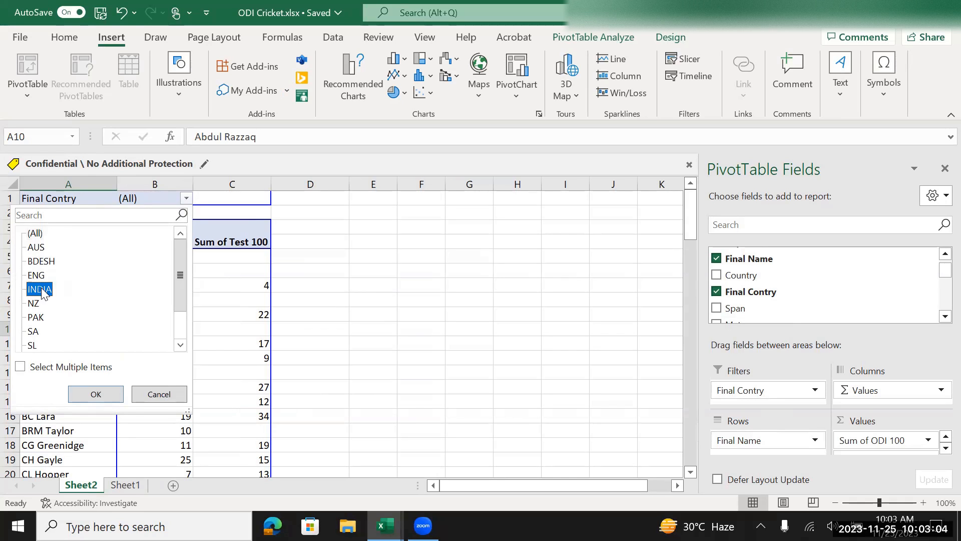
{"action": "left_click", "coordinate": [95, 394]}
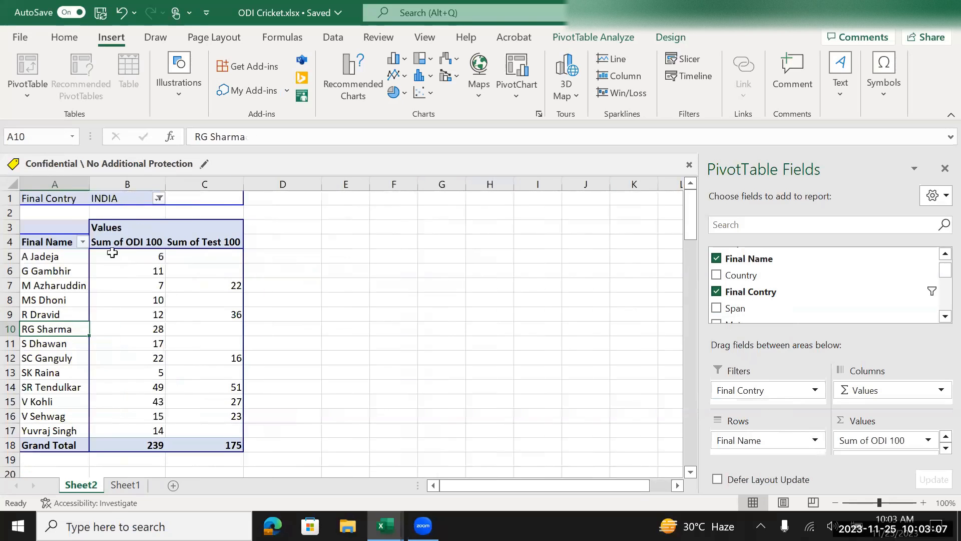
{"action": "mouse_move", "coordinate": [114, 406]}
{"action": "mouse_move", "coordinate": [197, 271]}
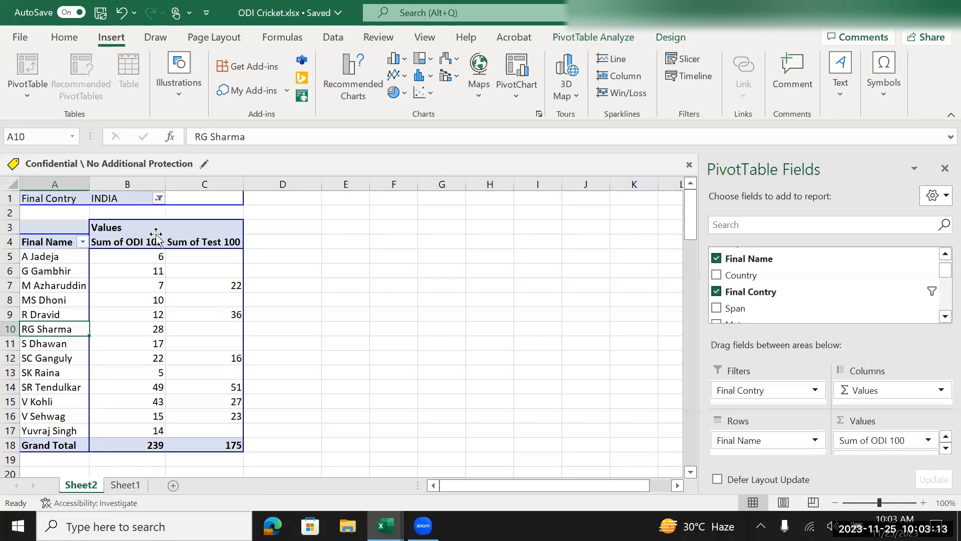
Step: Allow multiple items in the Final Contry report filter, include AUS alongside INDIA, and look over the filtered players
{"action": "left_click", "coordinate": [159, 200]}
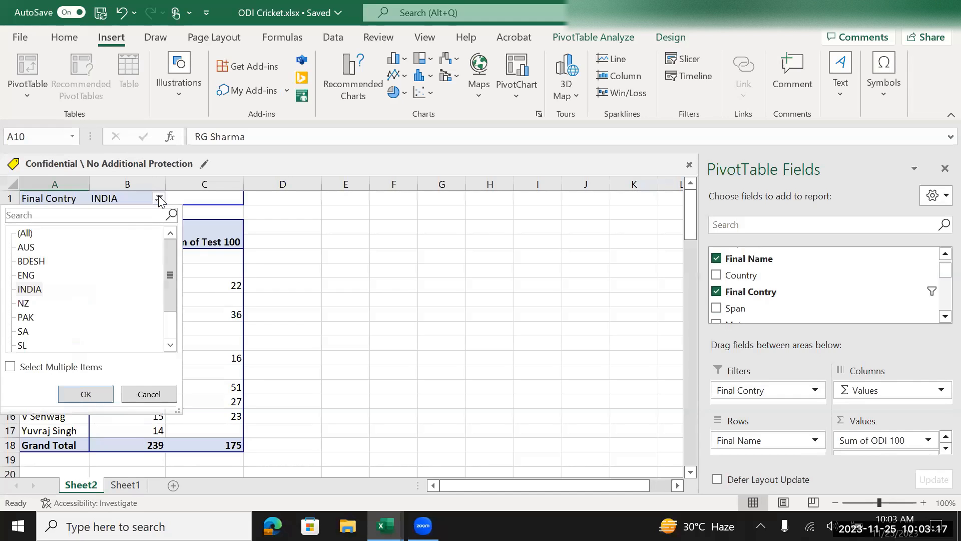
{"action": "left_click", "coordinate": [12, 370]}
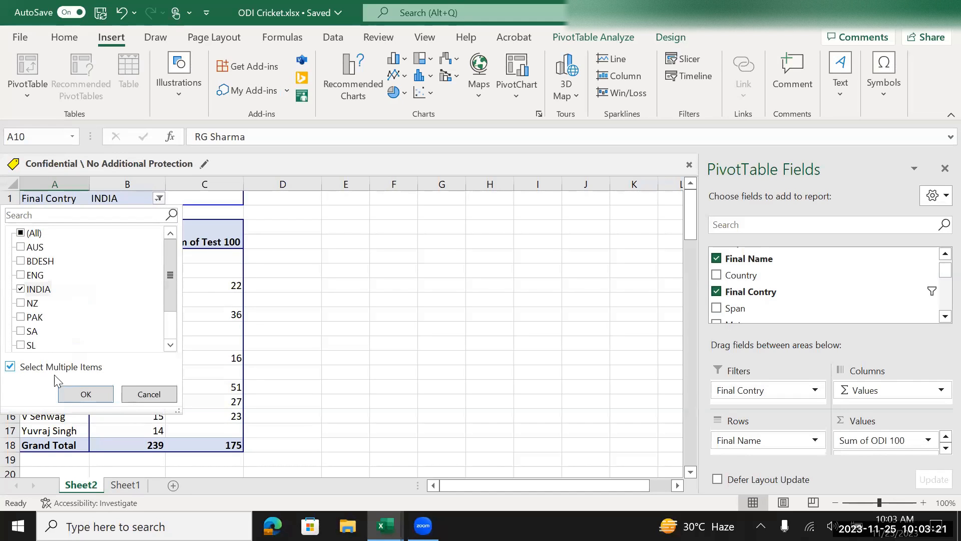
{"action": "left_click", "coordinate": [86, 395]}
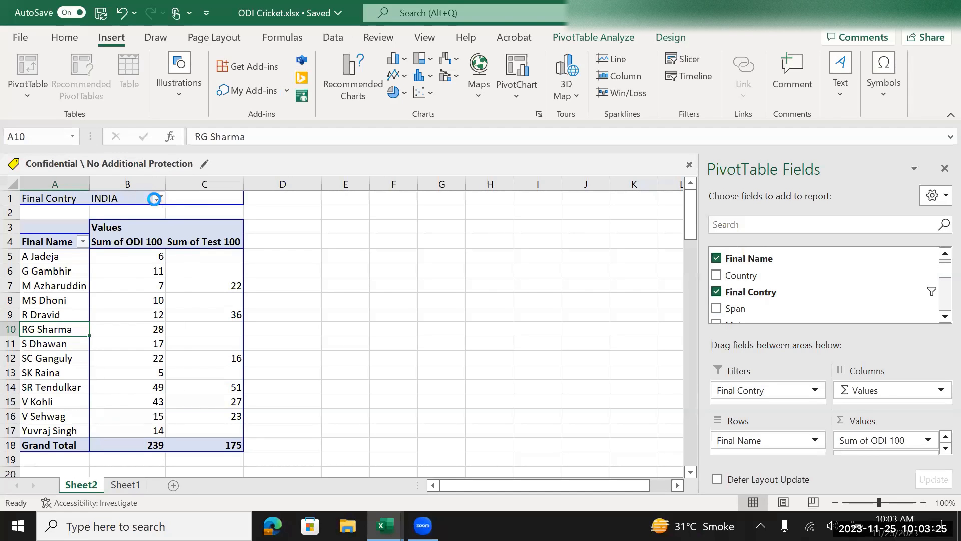
{"action": "left_click", "coordinate": [159, 198]}
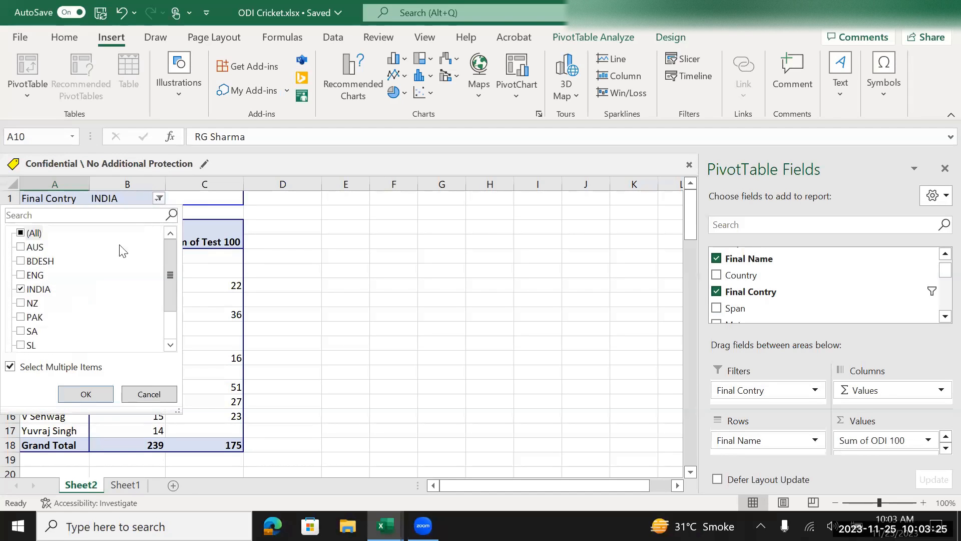
{"action": "left_click", "coordinate": [23, 248]}
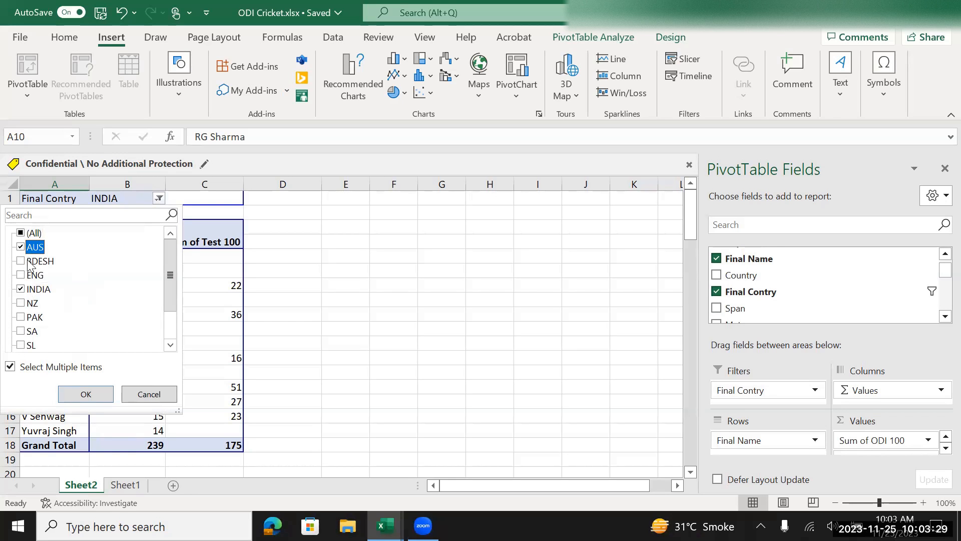
{"action": "left_click", "coordinate": [78, 394]}
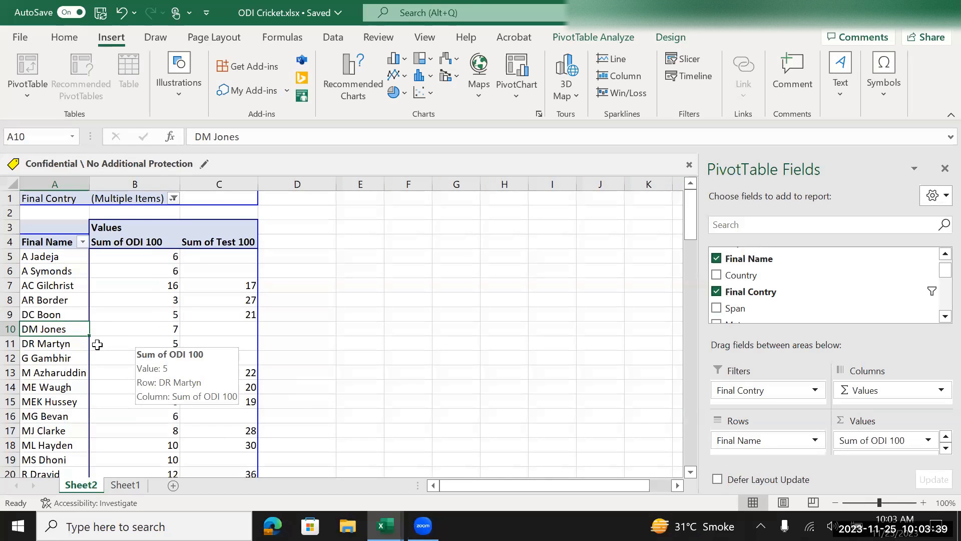
{"action": "scroll", "coordinate": [97, 345], "scroll_direction": "down", "scroll_amount": 9}
{"action": "scroll", "coordinate": [97, 344], "scroll_direction": "up", "scroll_amount": 9}
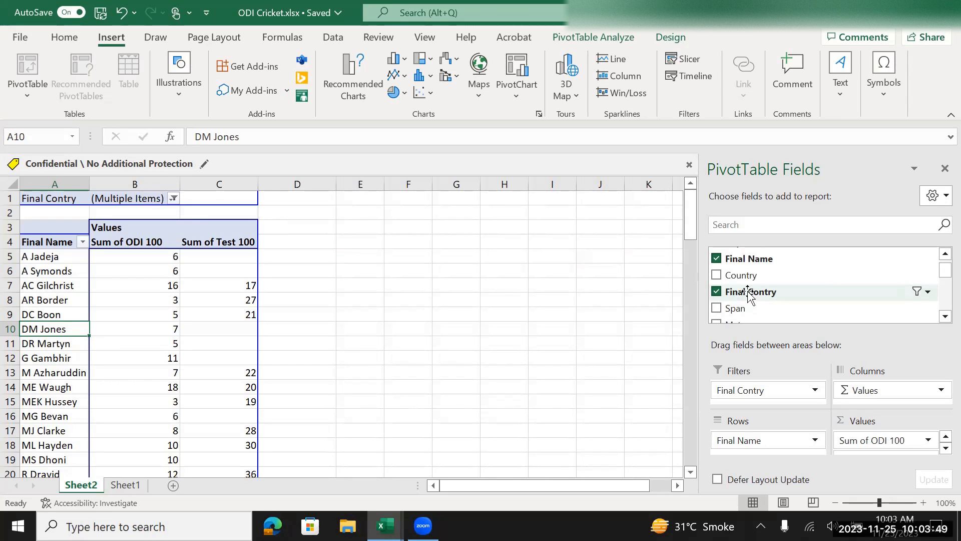
Step: Place Final Contry in the column fields and check the first player's ODI and Test values under AUS and INDIA
{"action": "left_click_drag", "start_coordinate": [766, 295], "coordinate": [896, 393]}
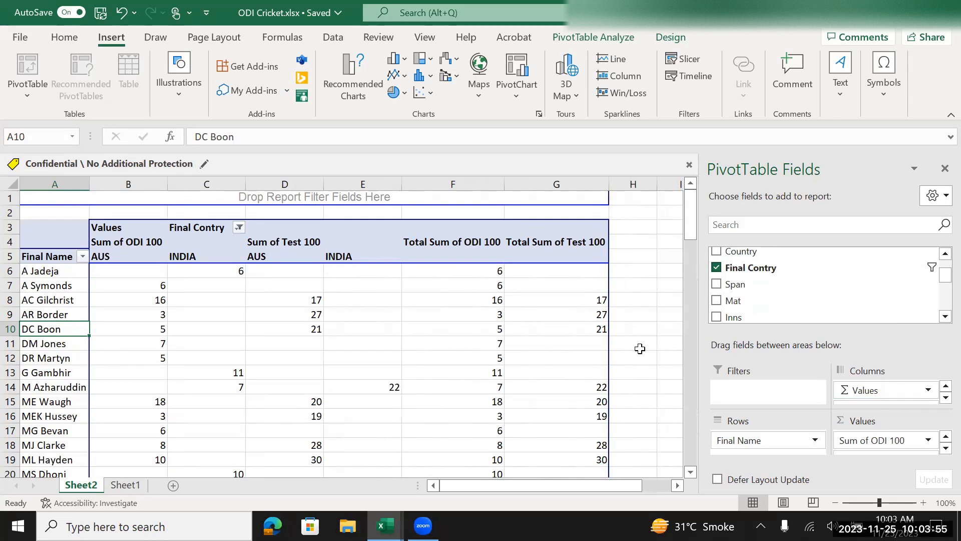
{"action": "left_click", "coordinate": [124, 258]}
{"action": "left_click", "coordinate": [119, 275]}
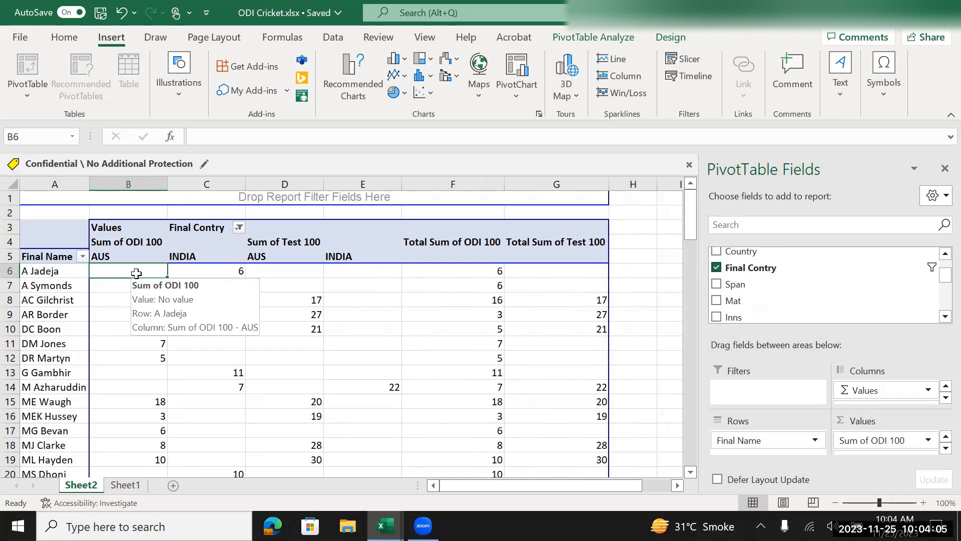
{"action": "left_click", "coordinate": [211, 272]}
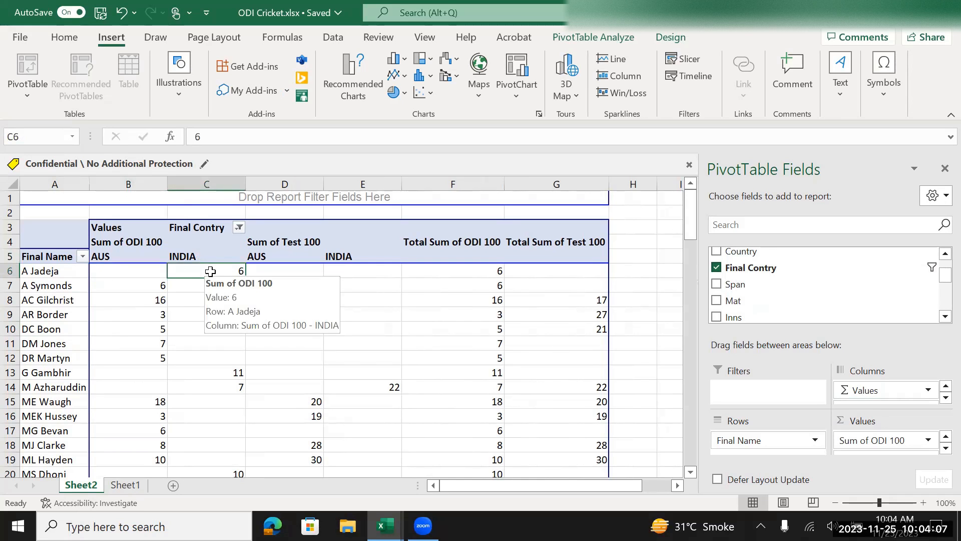
{"action": "left_click", "coordinate": [289, 271]}
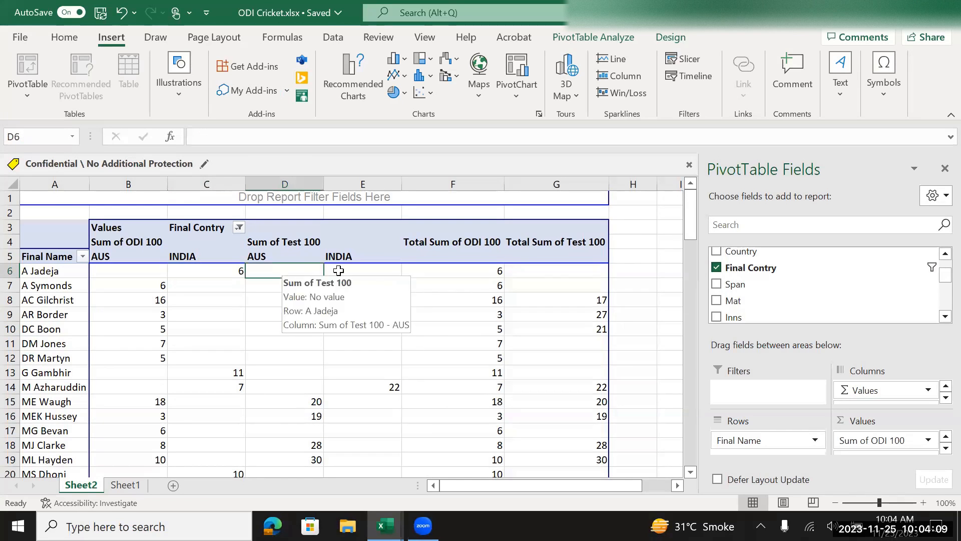
{"action": "left_click", "coordinate": [338, 271]}
Step: Highlight the AUS columns and compare the players' ODI and Test hundreds across the country and total columns
{"action": "left_click", "coordinate": [125, 251]}
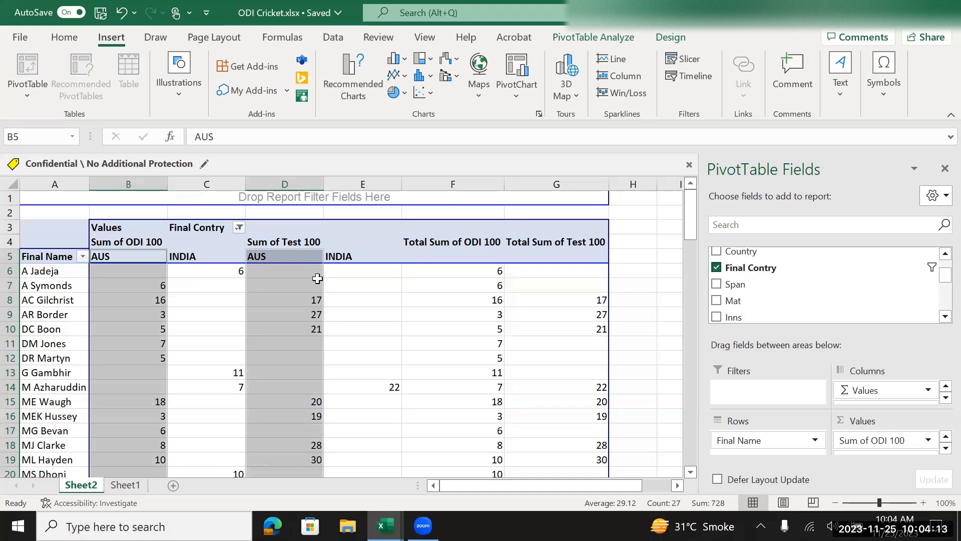
{"action": "scroll", "coordinate": [317, 279], "scroll_direction": "down", "scroll_amount": 2}
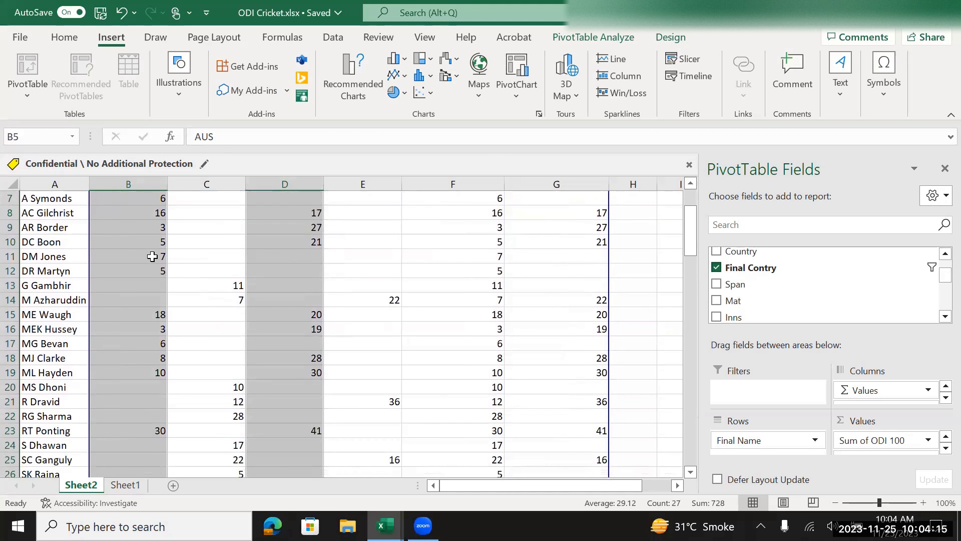
{"action": "scroll", "coordinate": [152, 256], "scroll_direction": "down", "scroll_amount": 2}
{"action": "scroll", "coordinate": [152, 255], "scroll_direction": "up", "scroll_amount": 4}
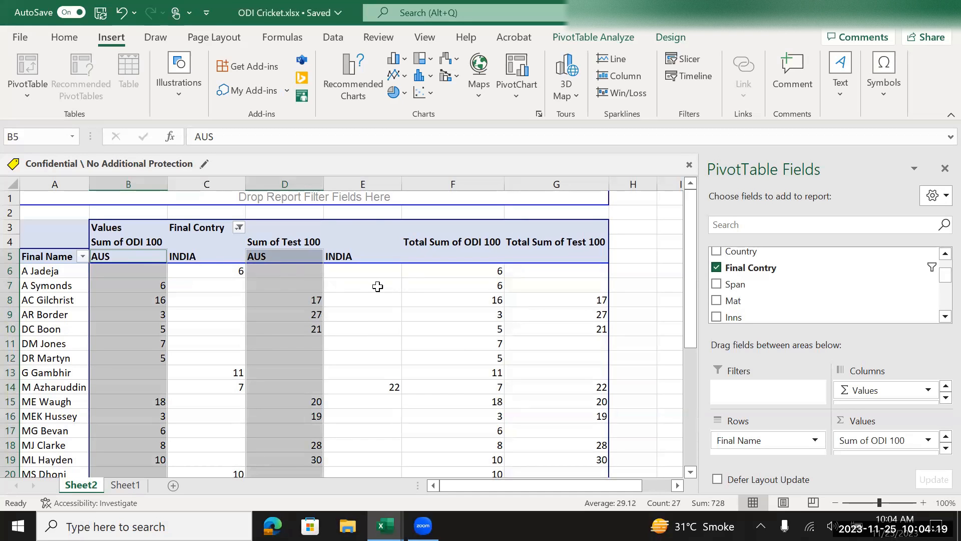
{"action": "left_click", "coordinate": [568, 274]}
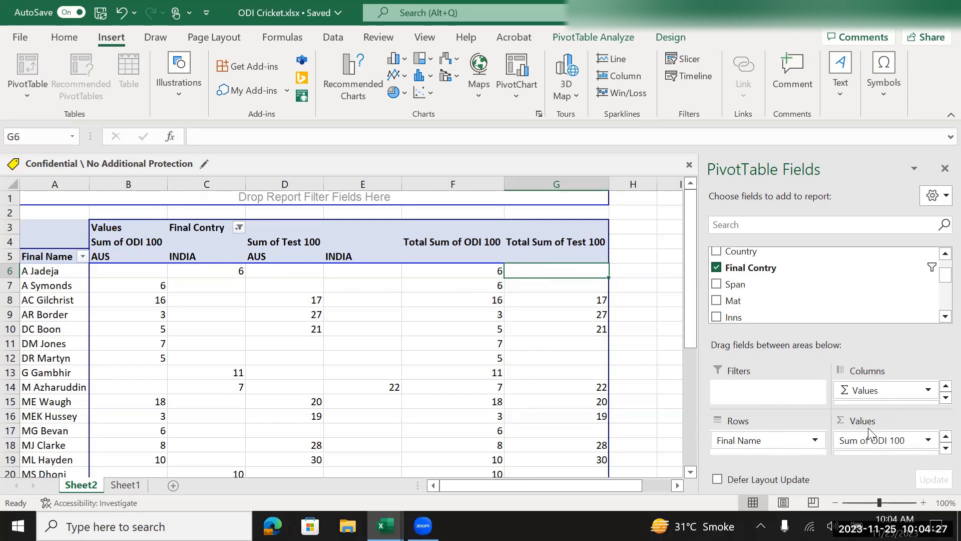
{"action": "left_click", "coordinate": [929, 441]}
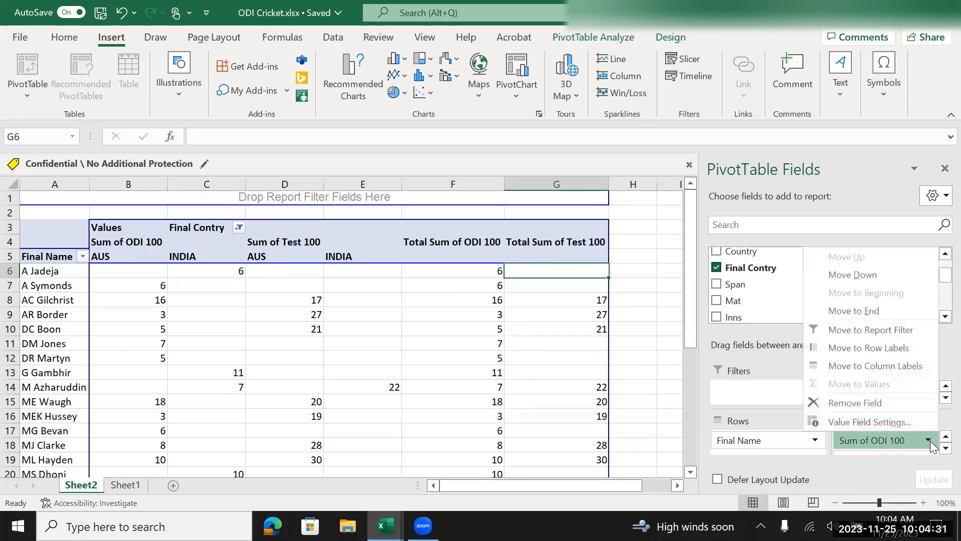
{"action": "left_click", "coordinate": [883, 423]}
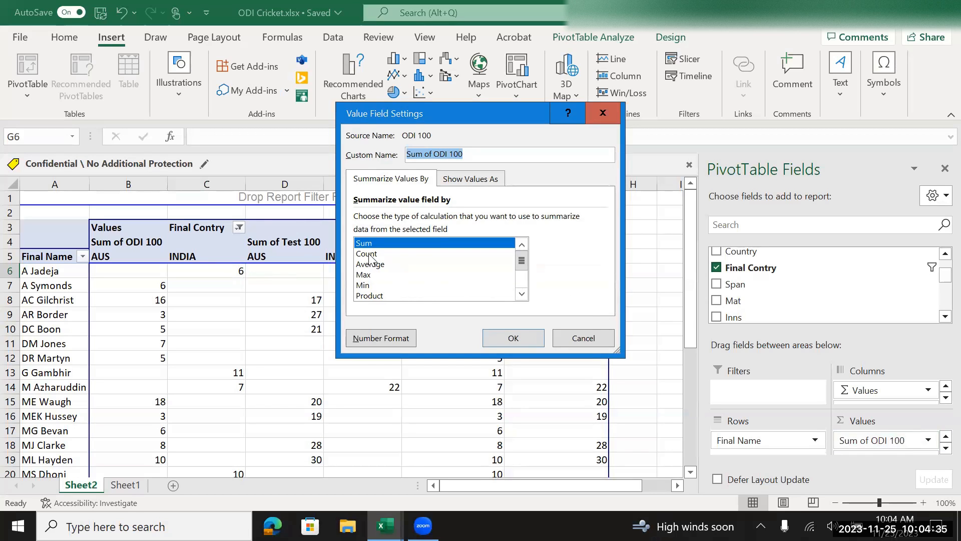
{"action": "left_click", "coordinate": [369, 254]}
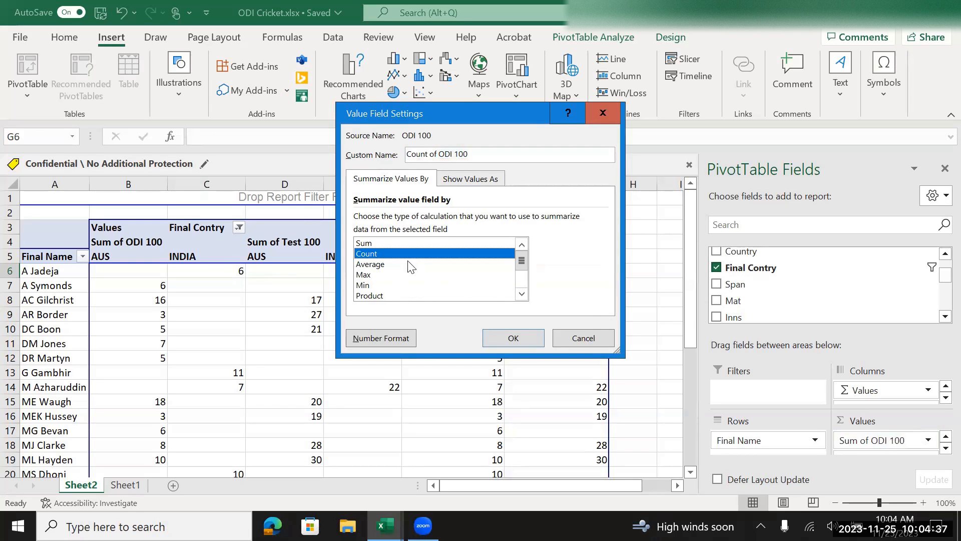
{"action": "left_click", "coordinate": [603, 113]}
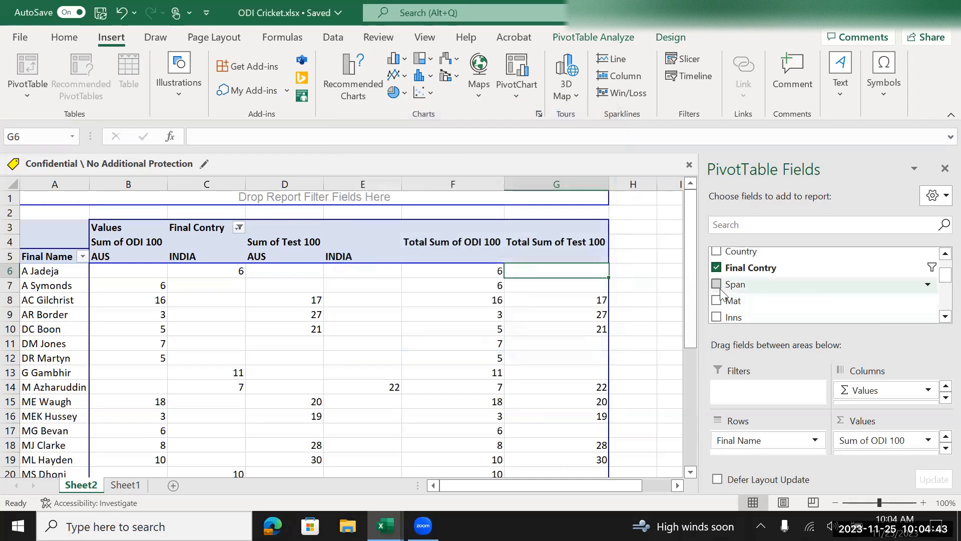
Step: Remove Values, Final Contry and Final Name from the PivotTable layout, and add Country as the row field
{"action": "left_click_drag", "start_coordinate": [893, 389], "coordinate": [798, 315]}
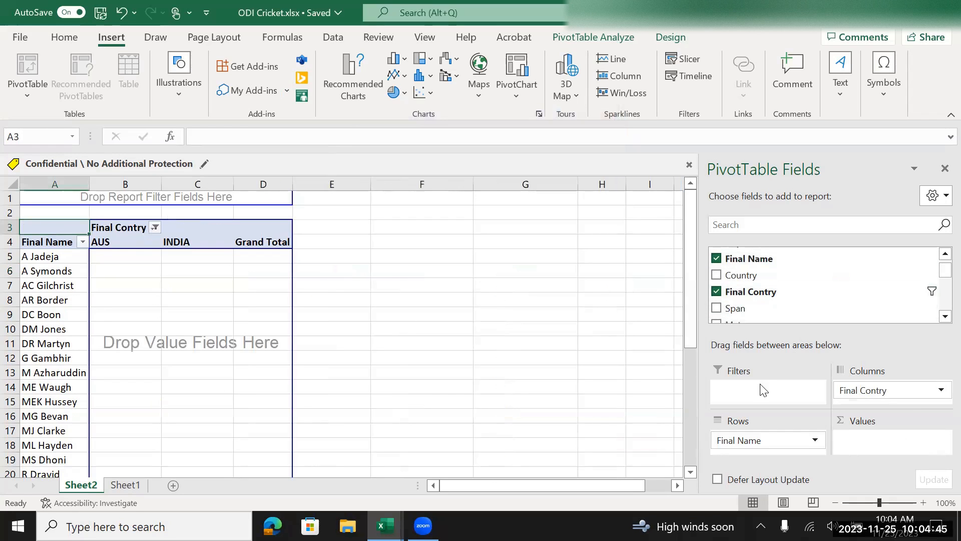
{"action": "left_click_drag", "start_coordinate": [860, 390], "coordinate": [796, 300]}
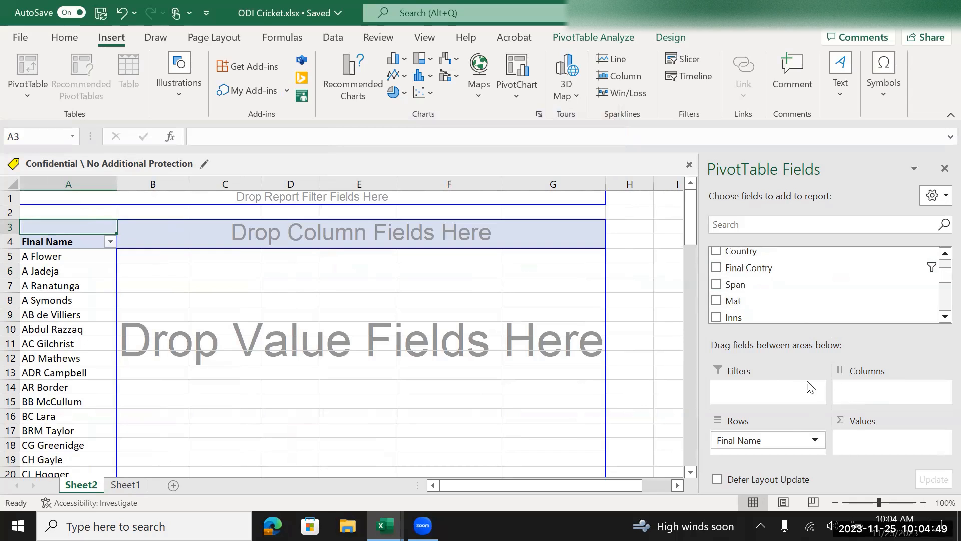
{"action": "left_click_drag", "start_coordinate": [770, 433], "coordinate": [765, 300]}
{"action": "scroll", "coordinate": [765, 301], "scroll_direction": "up", "scroll_amount": 3}
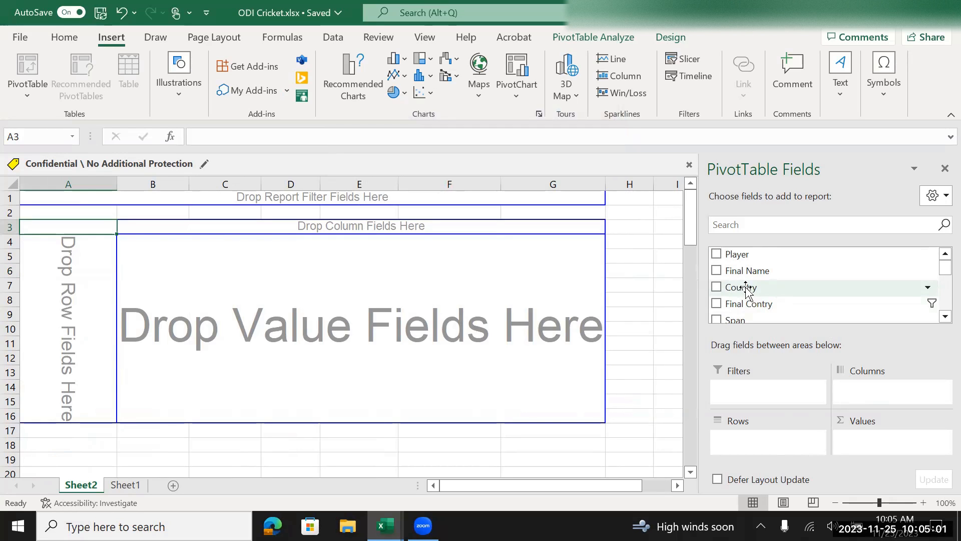
{"action": "left_click_drag", "start_coordinate": [746, 287], "coordinate": [762, 440]}
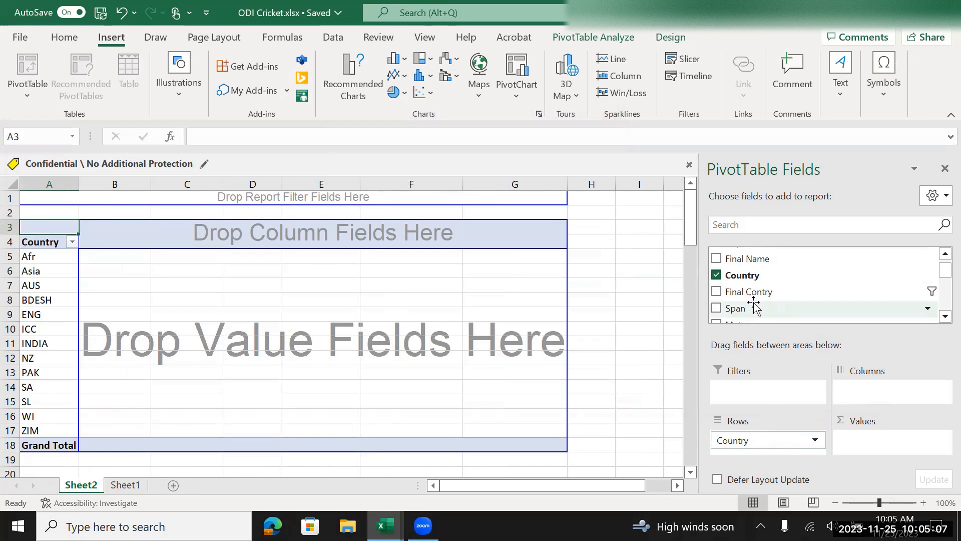
Step: Replace Country with Final Contry as the PivotTable's row field and select all countries in its filter
{"action": "scroll", "coordinate": [771, 285], "scroll_direction": "down", "scroll_amount": 1}
{"action": "left_click_drag", "start_coordinate": [771, 285], "coordinate": [754, 440]}
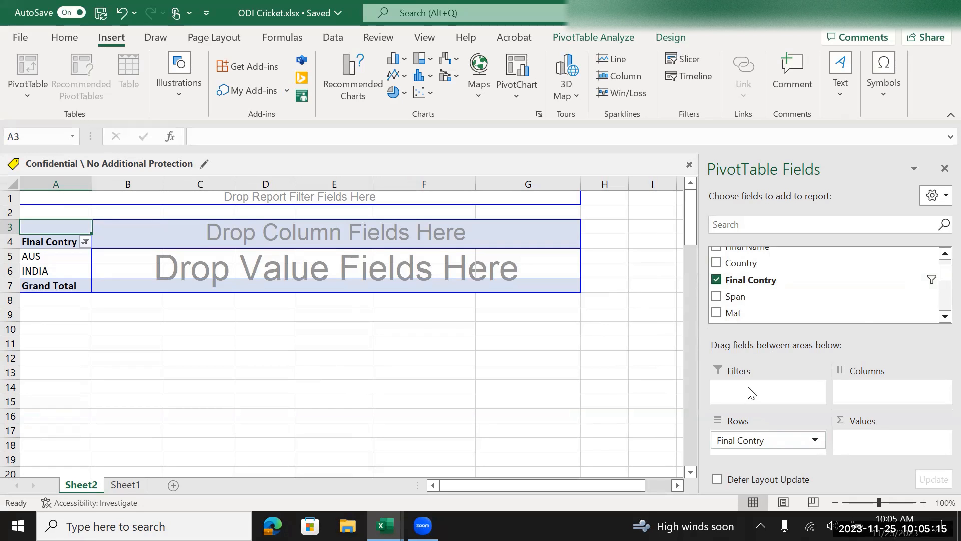
{"action": "left_click_drag", "start_coordinate": [943, 274], "coordinate": [940, 257]}
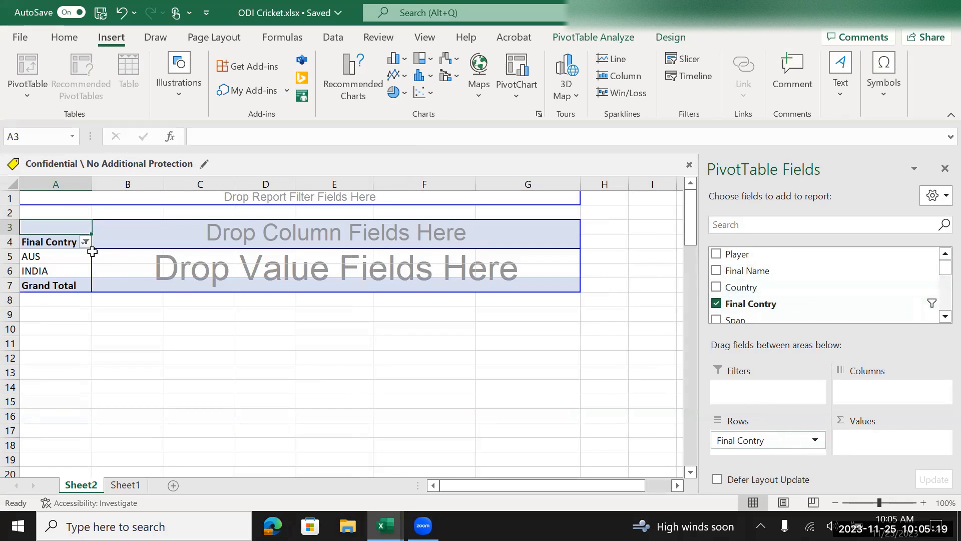
{"action": "left_click", "coordinate": [86, 242]}
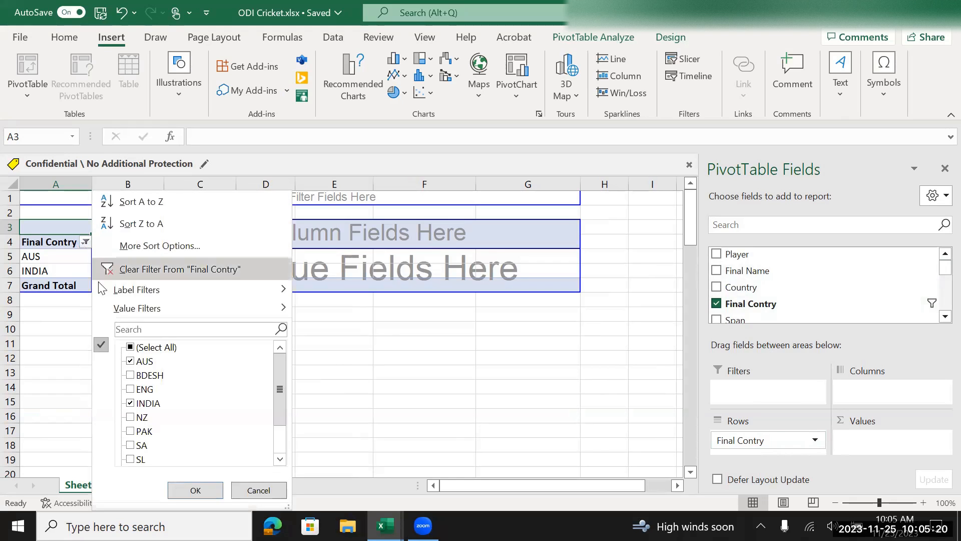
{"action": "left_click", "coordinate": [131, 348]}
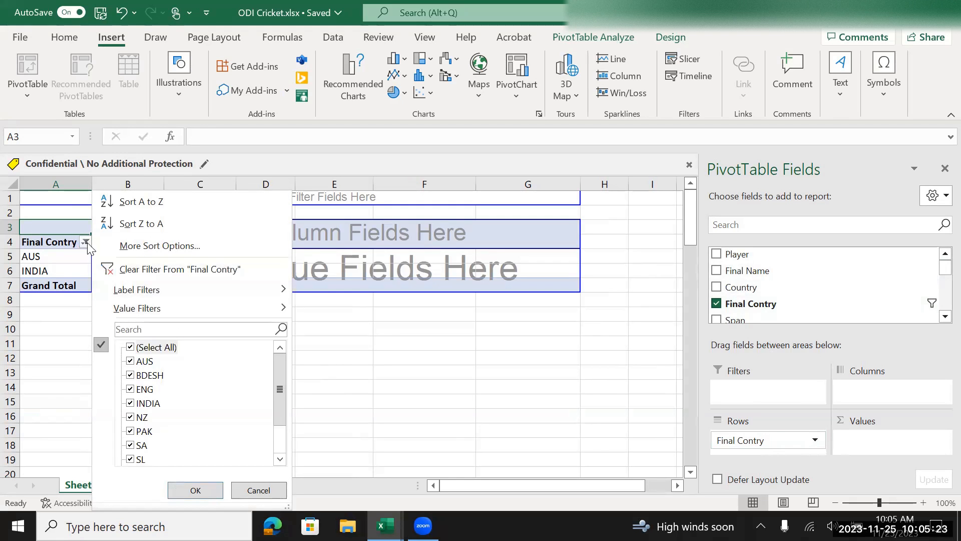
{"action": "left_click", "coordinate": [195, 491]}
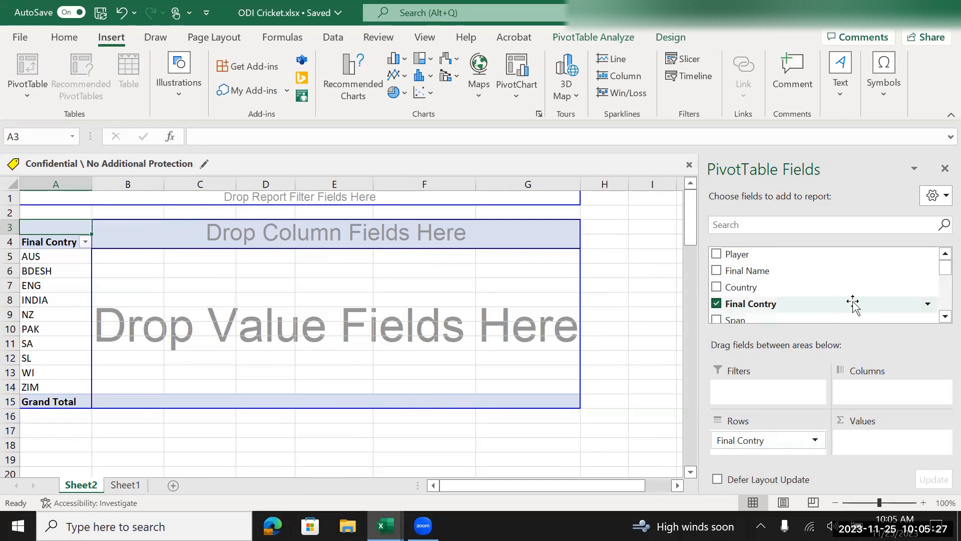
Step: Try a count of Final Contry in the PivotTable values and take the field out again
{"action": "scroll", "coordinate": [853, 302], "scroll_direction": "down", "scroll_amount": 1}
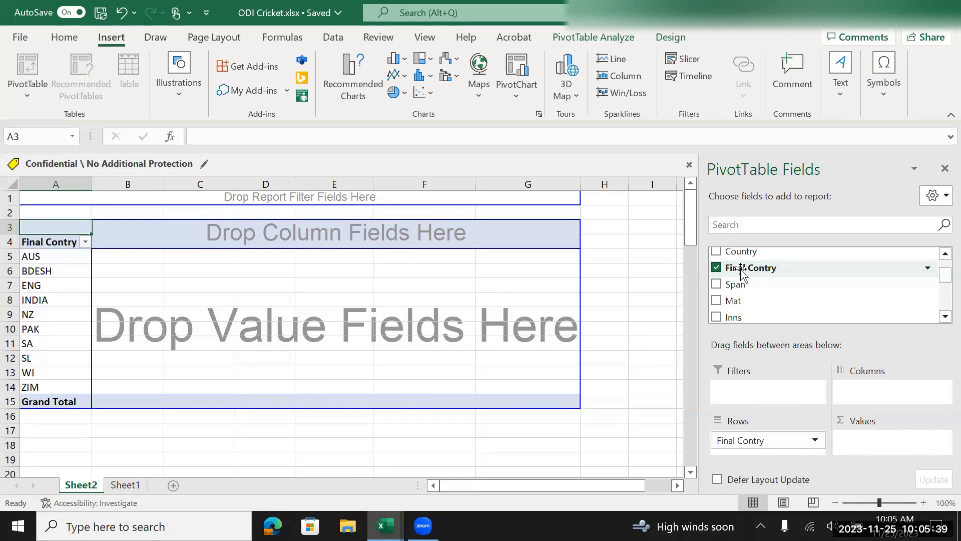
{"action": "left_click_drag", "start_coordinate": [743, 273], "coordinate": [877, 446]}
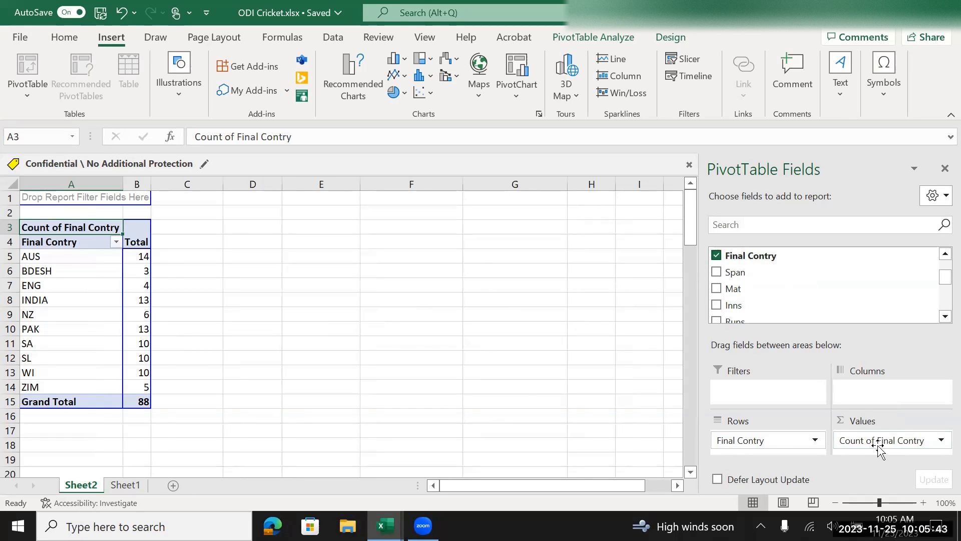
{"action": "left_click", "coordinate": [925, 450]}
{"action": "left_click_drag", "start_coordinate": [925, 450], "coordinate": [797, 292]}
Step: Add ODI 100 to the PivotTable values and summarize it by Count
{"action": "scroll", "coordinate": [798, 291], "scroll_direction": "down", "scroll_amount": 5}
{"action": "left_click_drag", "start_coordinate": [740, 263], "coordinate": [854, 440]}
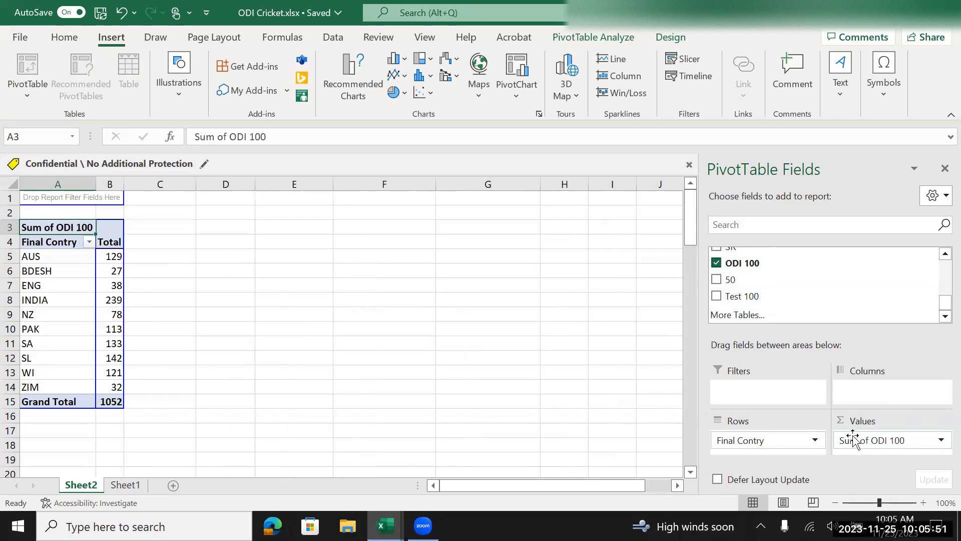
{"action": "left_click", "coordinate": [939, 440]}
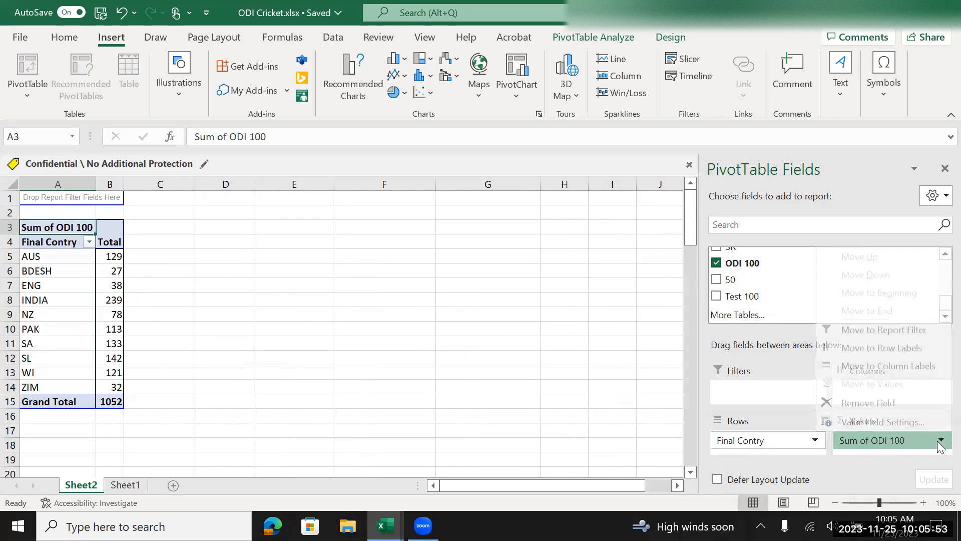
{"action": "left_click", "coordinate": [895, 421]}
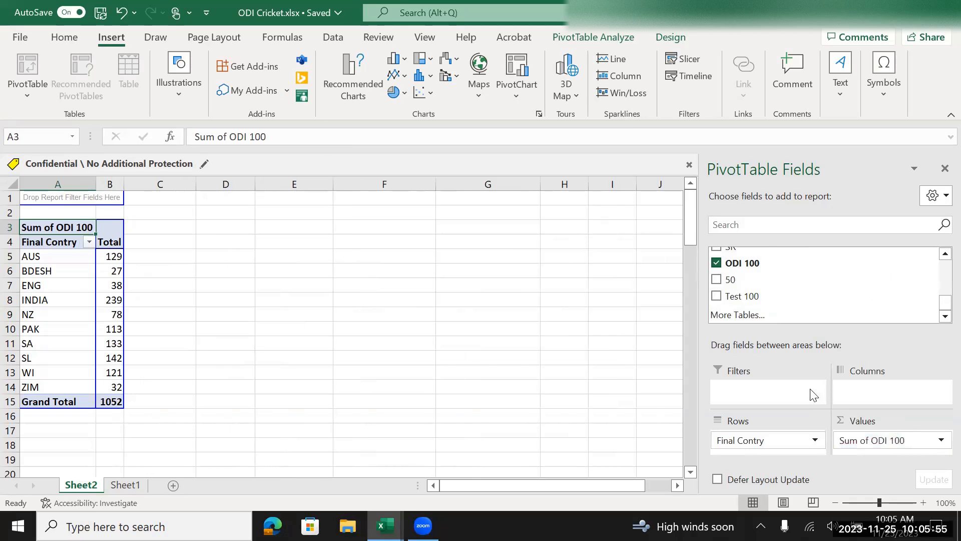
{"action": "left_click", "coordinate": [383, 255]}
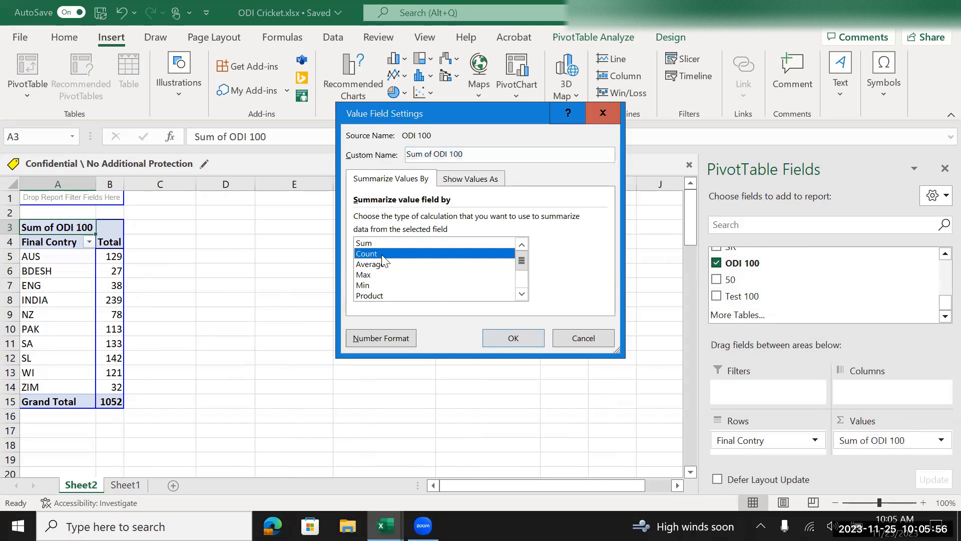
{"action": "left_click", "coordinate": [503, 337]}
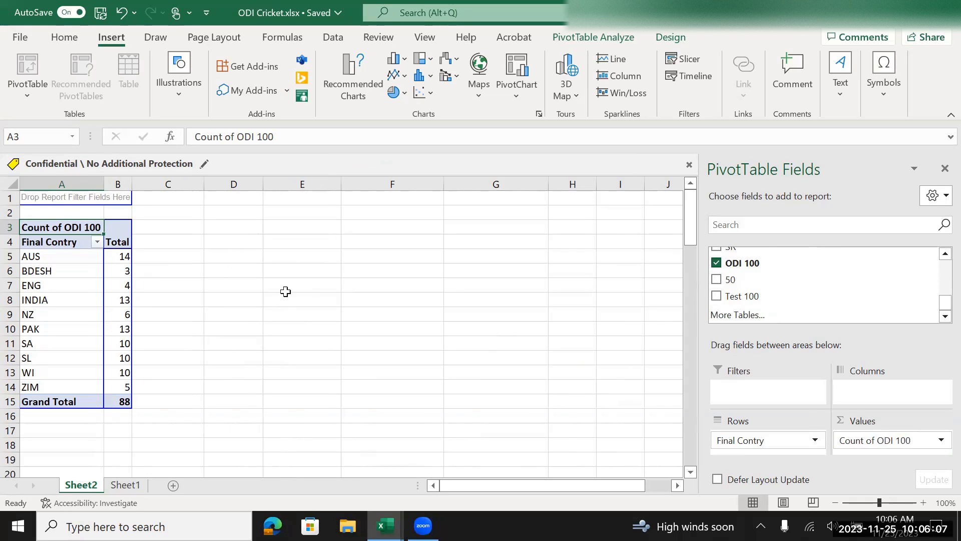
Step: Check the ODI 100 counts for INDIA, BDESH and PAK in the PivotTable
{"action": "left_click", "coordinate": [107, 300]}
{"action": "left_click", "coordinate": [114, 270]}
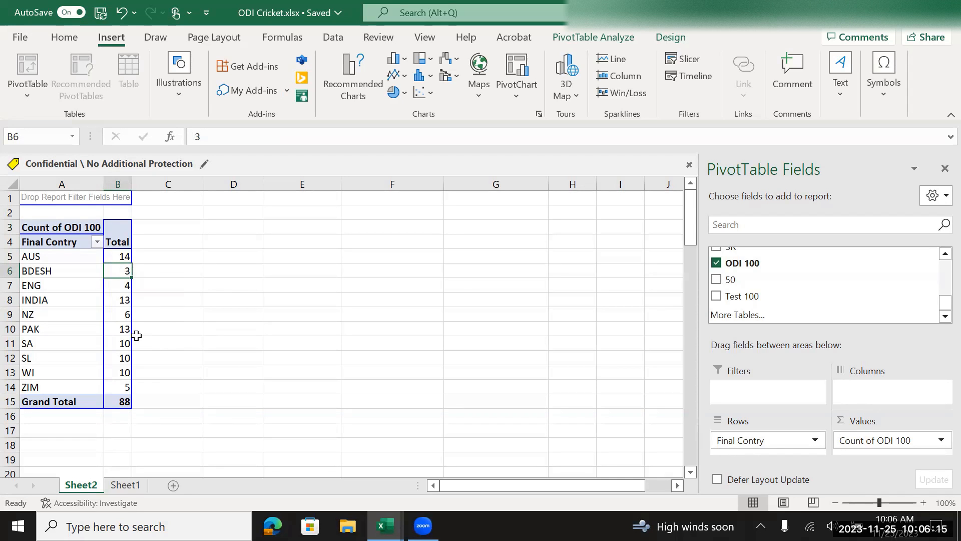
{"action": "left_click", "coordinate": [113, 330]}
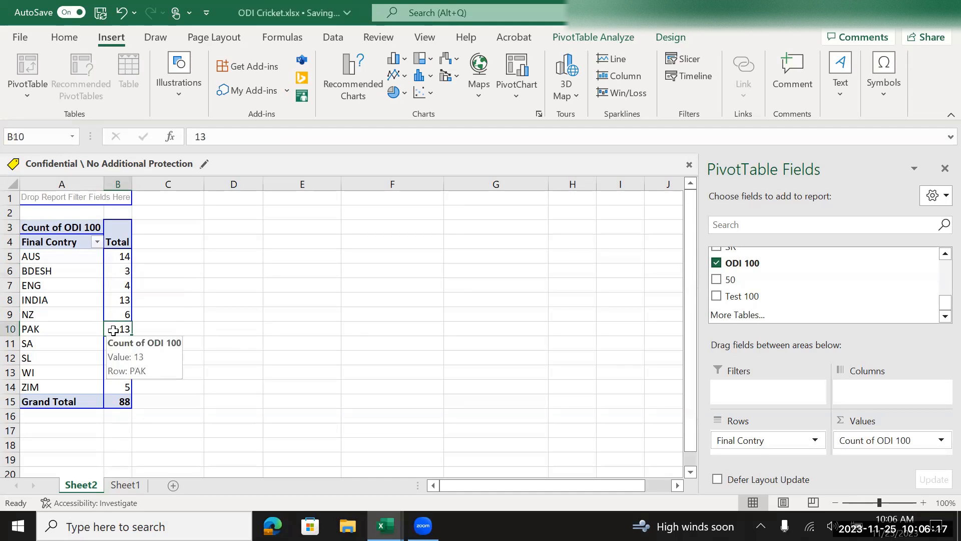
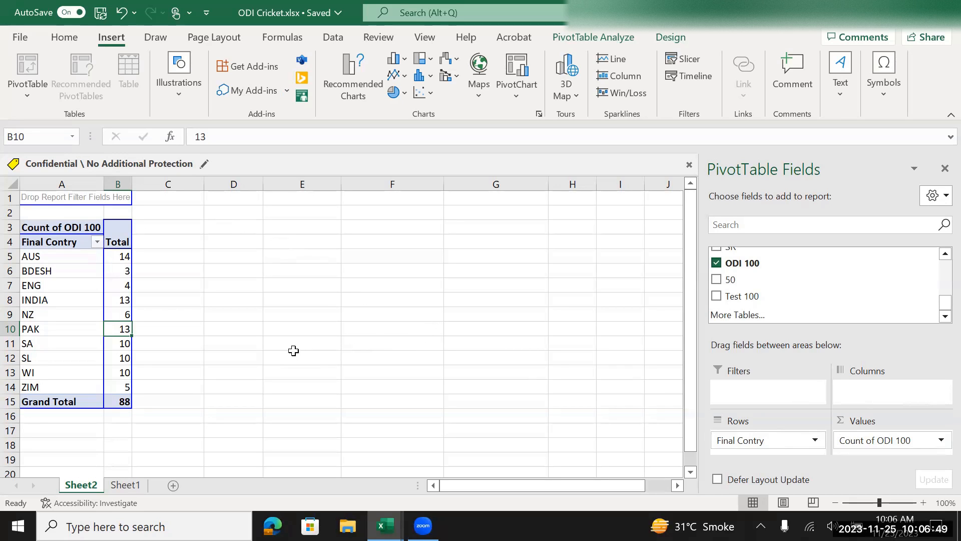
Step: Delete the PivotTable sheet Sheet2 and return to the first rows of the player data on Sheet1
{"action": "right_click", "coordinate": [92, 490]}
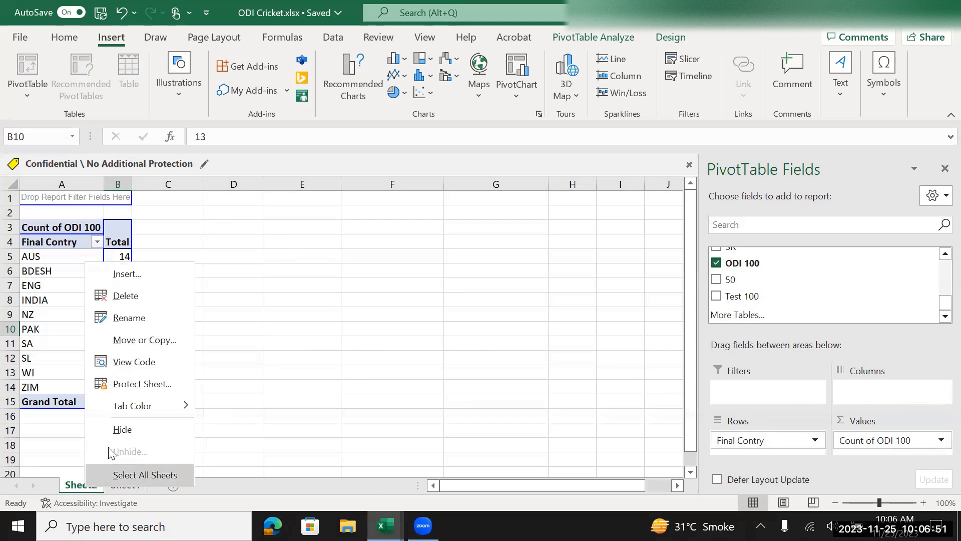
{"action": "left_click", "coordinate": [154, 297]}
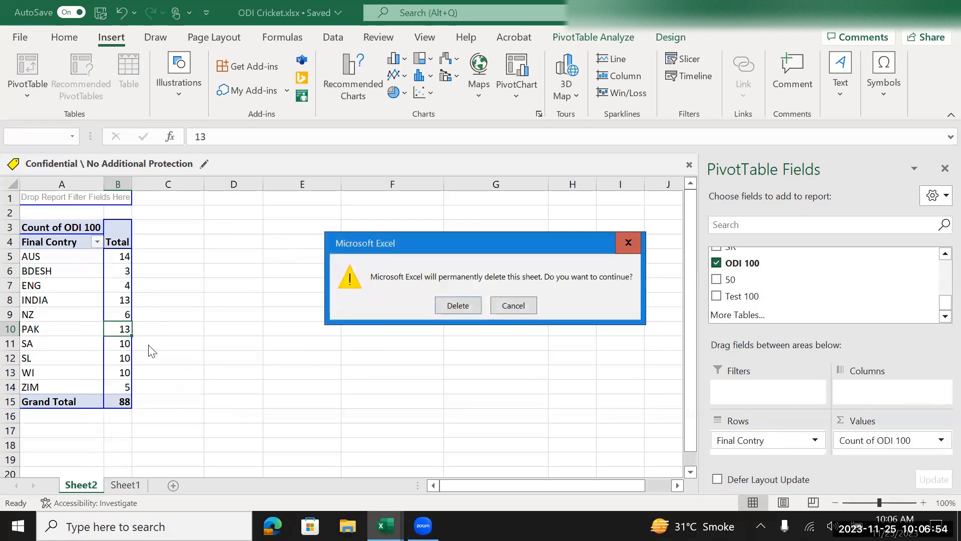
{"action": "left_click", "coordinate": [453, 306]}
{"action": "scroll", "coordinate": [149, 407], "scroll_direction": "up", "scroll_amount": 18}
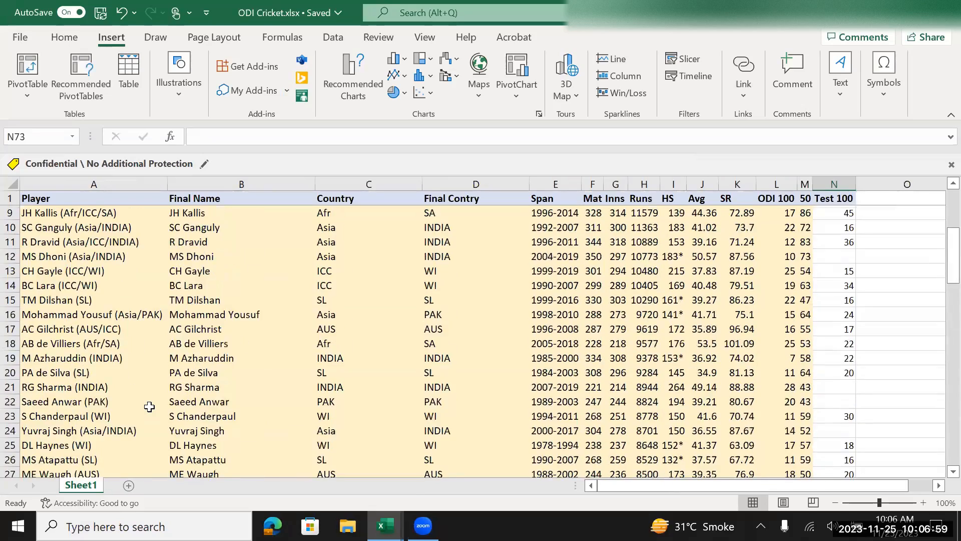
{"action": "scroll", "coordinate": [150, 407], "scroll_direction": "up", "scroll_amount": 3}
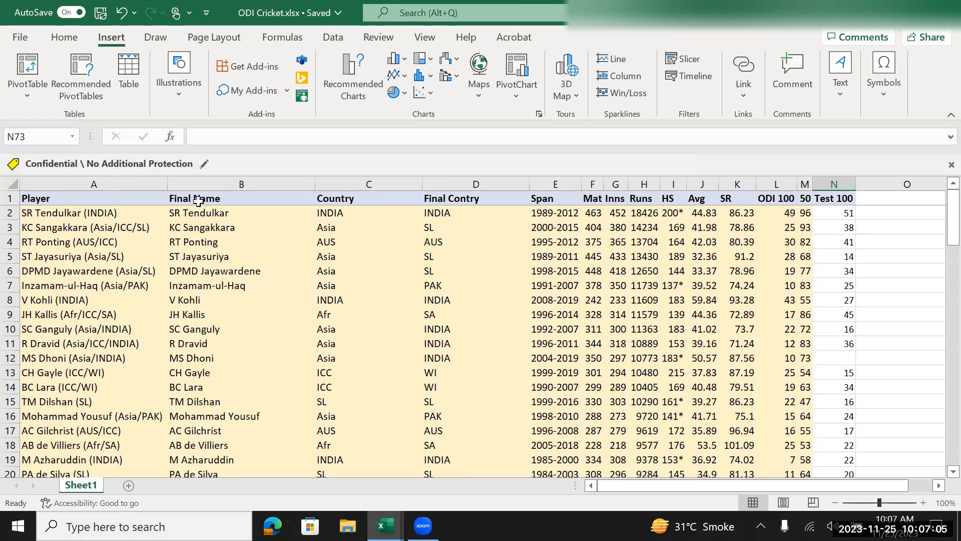
Step: Insert a blank column before Final Name and give it the header Len-20
{"action": "left_click", "coordinate": [209, 179]}
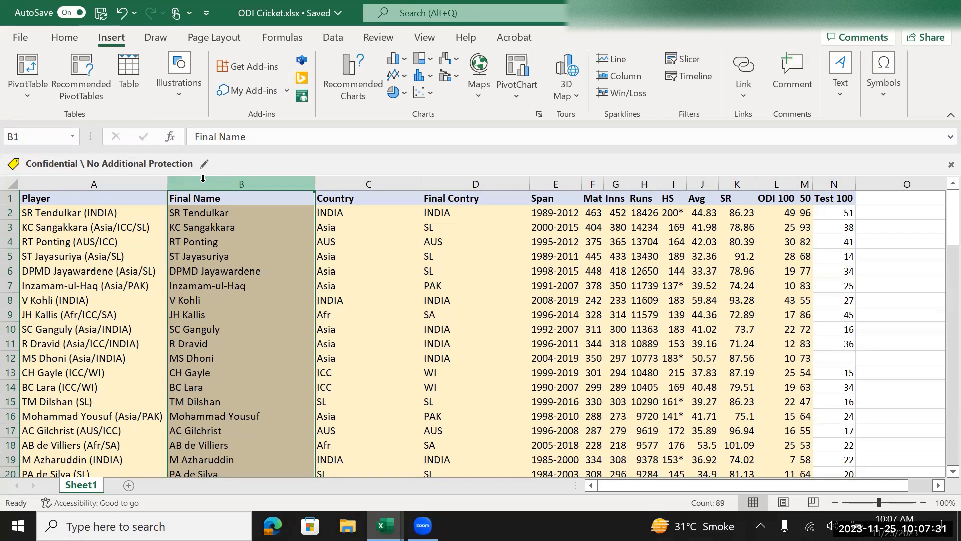
{"action": "right_click", "coordinate": [203, 182]}
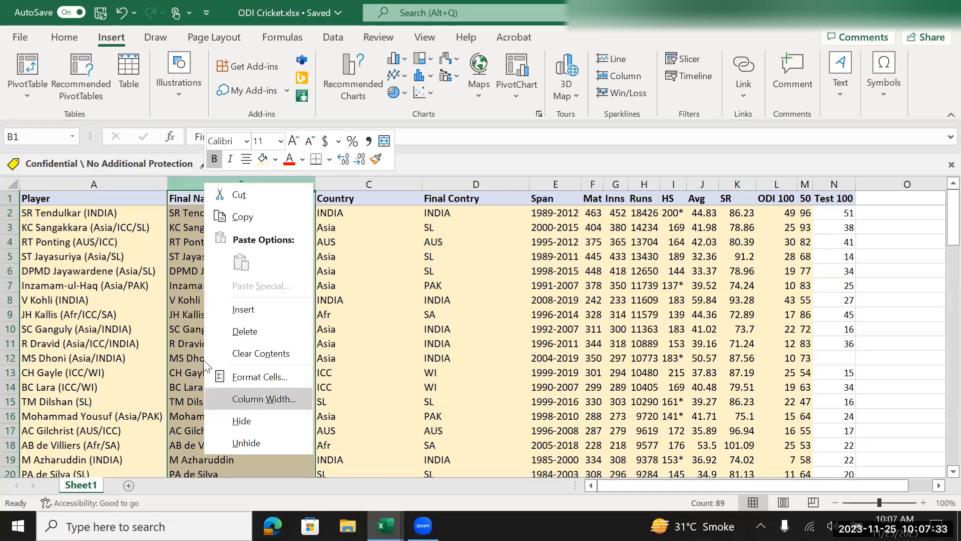
{"action": "left_click", "coordinate": [179, 183]}
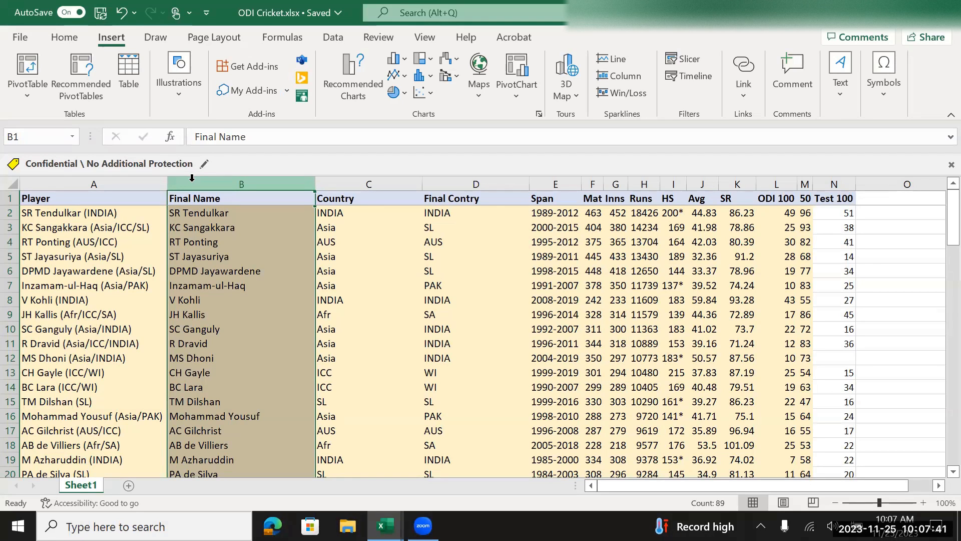
{"action": "key", "text": "ctrl+shift+equal"}
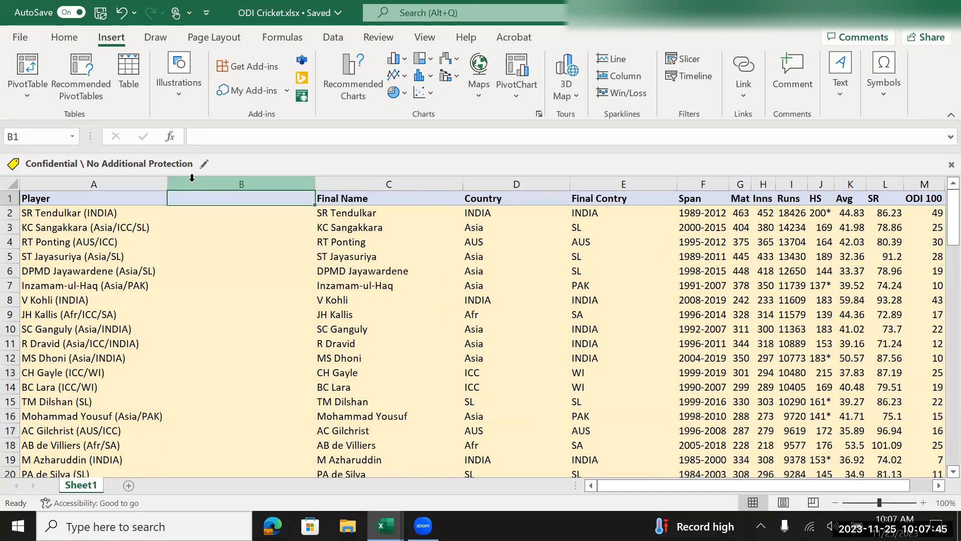
{"action": "type", "text": "Len"}
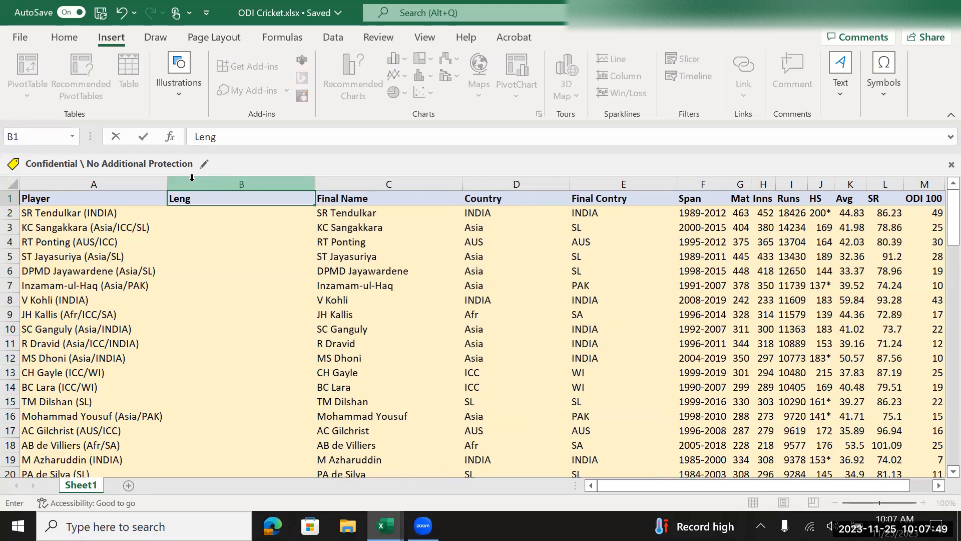
{"action": "type", "text": "-20"}
{"action": "key", "text": "Return"}
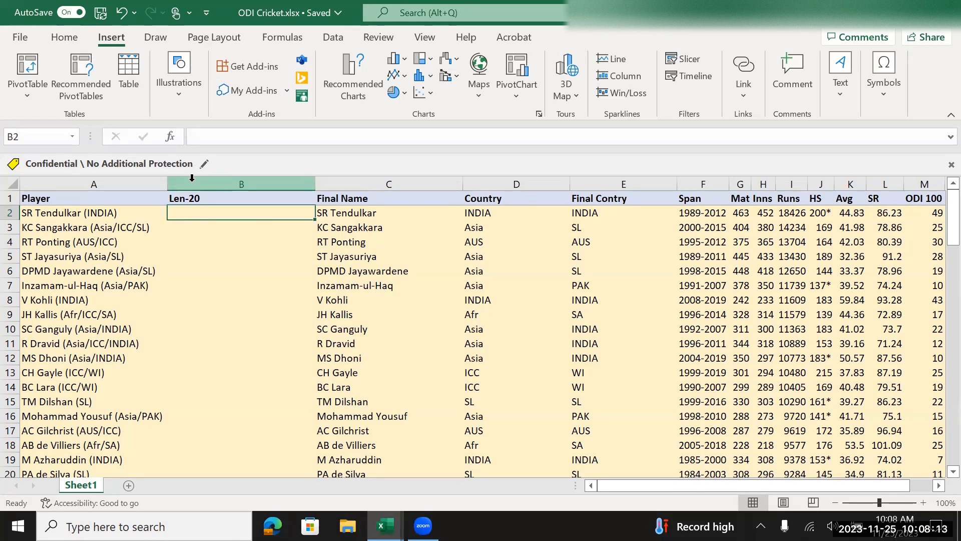
{"action": "key", "text": "Up"}
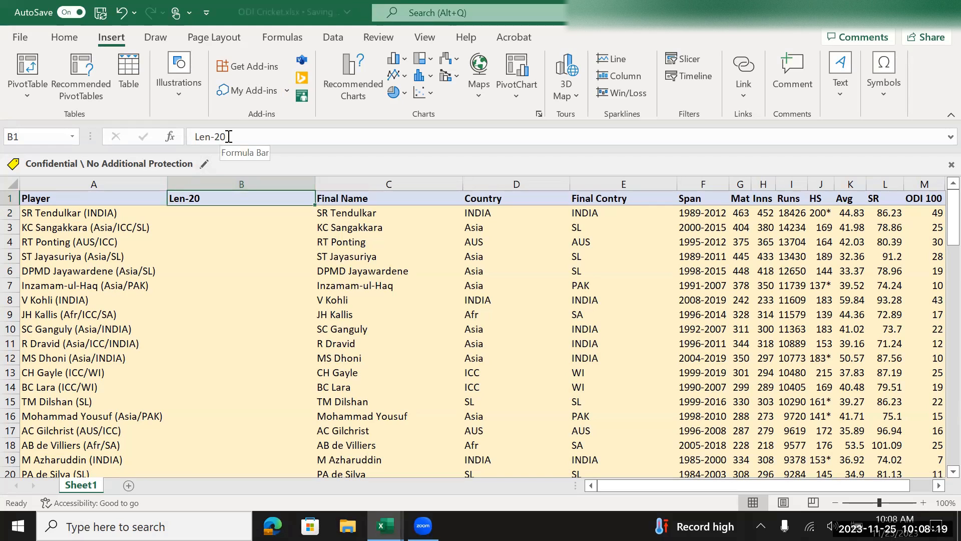
Step: Enter the formula =LEN(A2) in B2 to get the length of the first player's text
{"action": "left_click", "coordinate": [212, 215]}
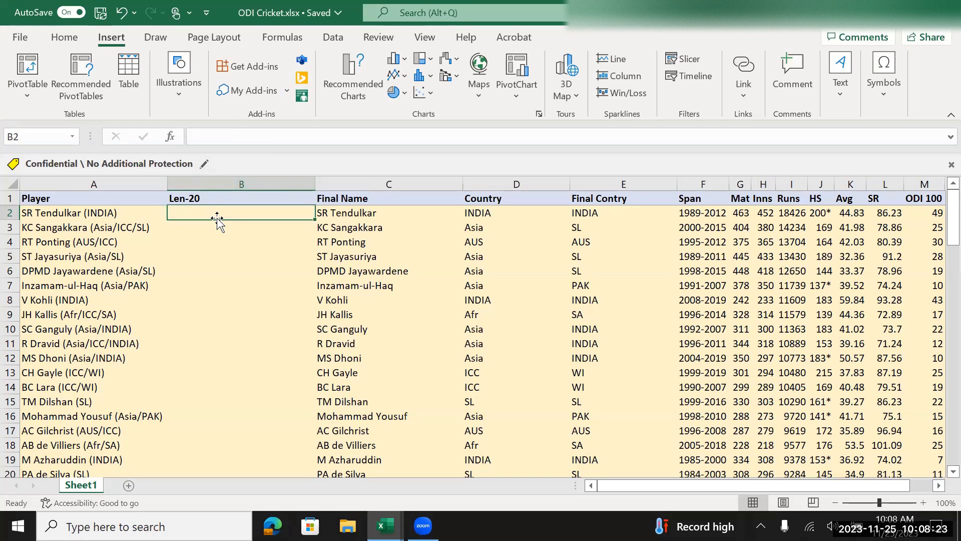
{"action": "type", "text": "="}
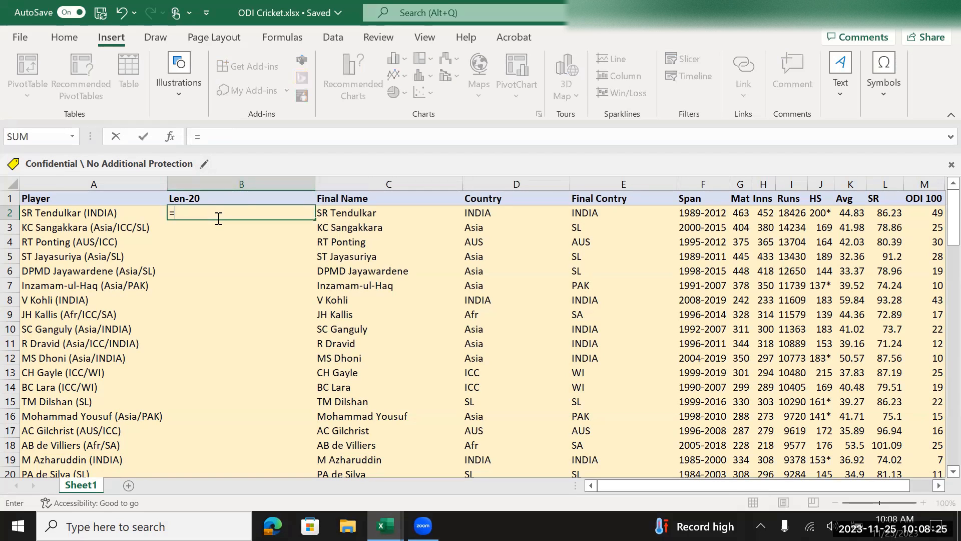
{"action": "type", "text": "len"}
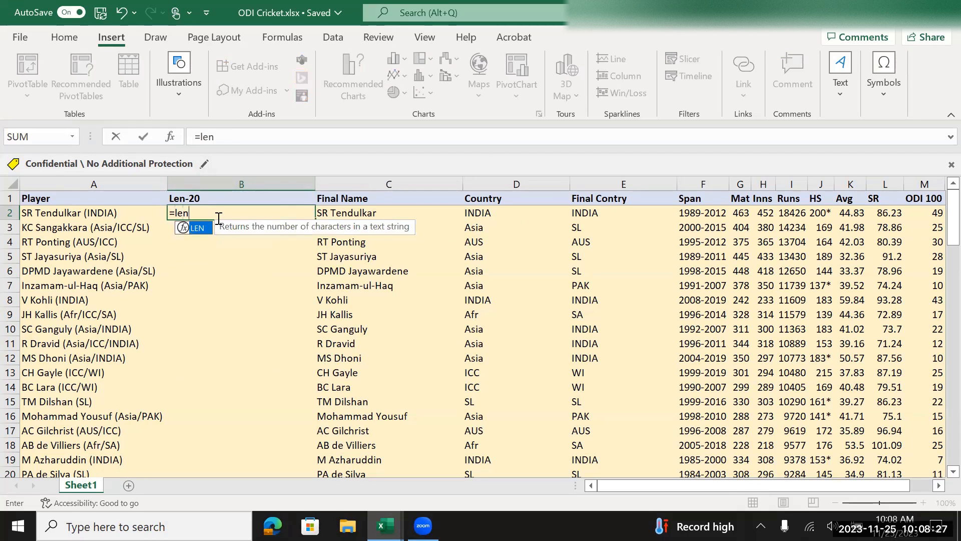
{"action": "type", "text": "("}
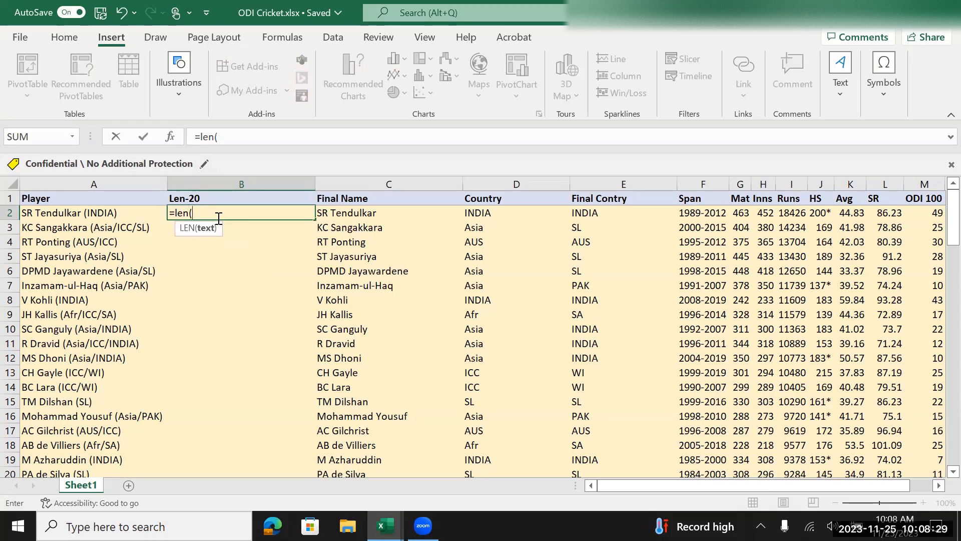
{"action": "key", "text": "Left"}
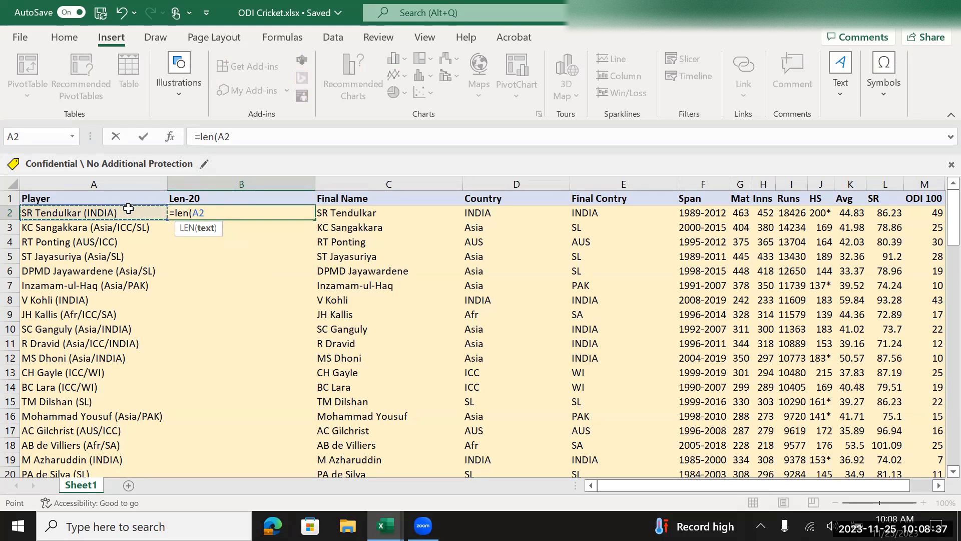
{"action": "key", "text": "Return"}
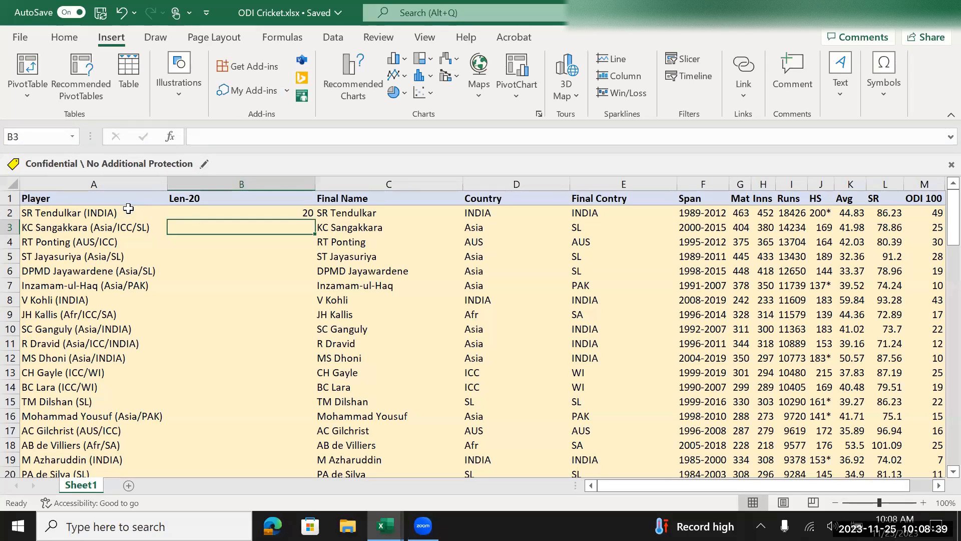
Step: Fill the LEN formula in B2 down the Len-20 column through the last player row and check the filled rows
{"action": "key", "text": "Up"}
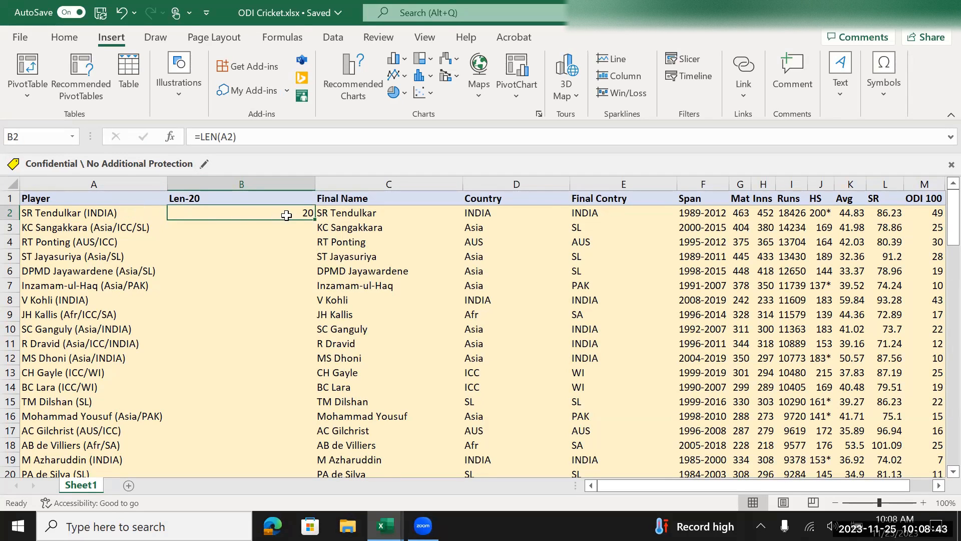
{"action": "double_click", "coordinate": [314, 220]}
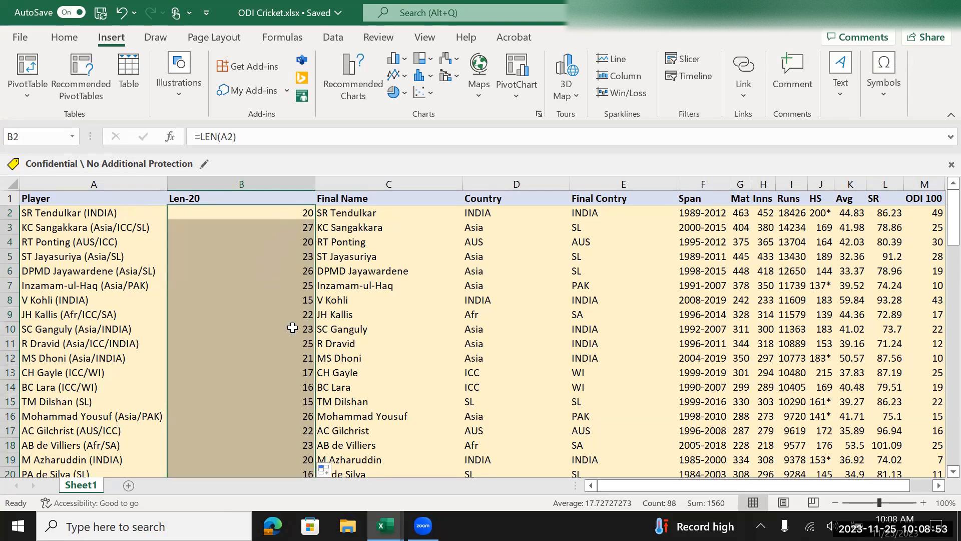
{"action": "scroll", "coordinate": [290, 326], "scroll_direction": "down", "scroll_amount": 14}
{"action": "scroll", "coordinate": [287, 325], "scroll_direction": "down", "scroll_amount": 14}
{"action": "scroll", "coordinate": [287, 326], "scroll_direction": "up", "scroll_amount": 4}
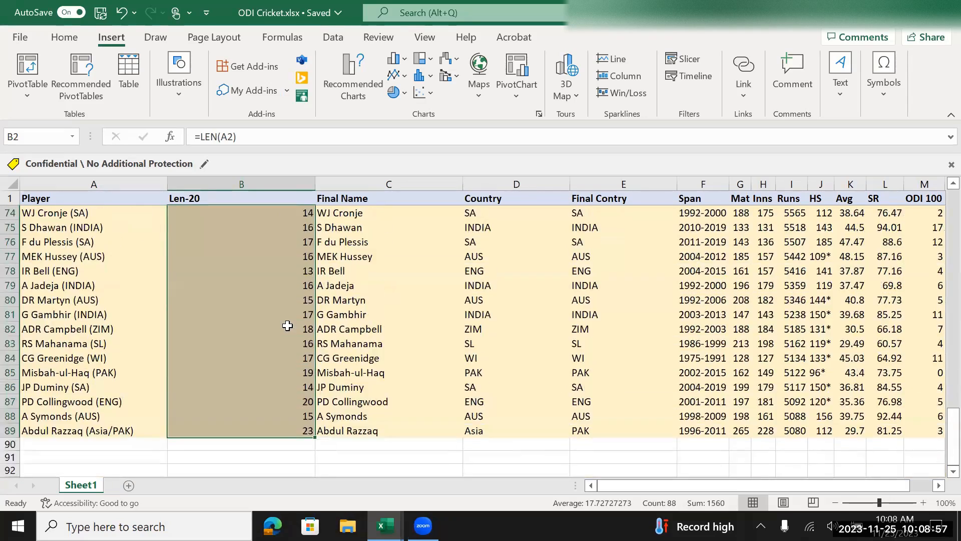
Step: Replace the LEN formulas in the Len-20 column with their static values, pasting them over the same column
{"action": "scroll", "coordinate": [286, 326], "scroll_direction": "up", "scroll_amount": 20}
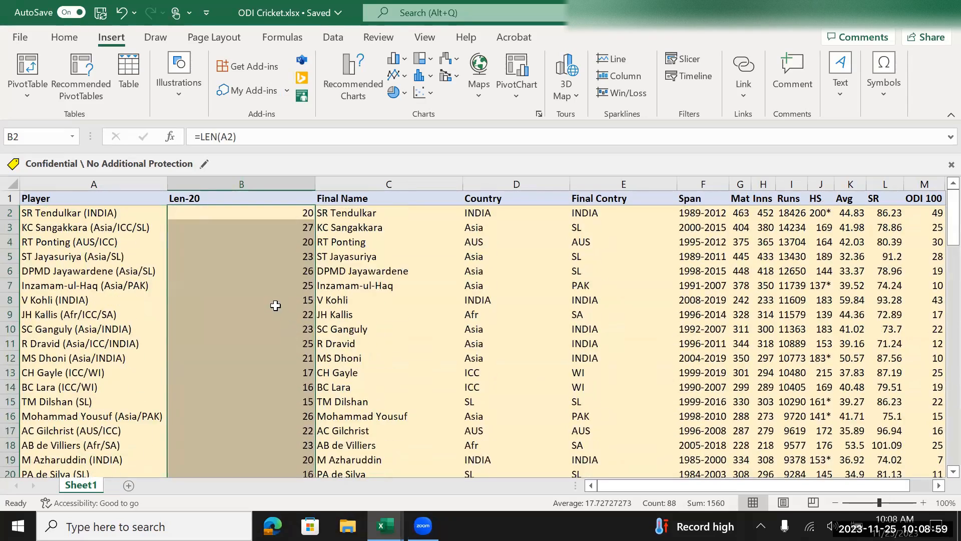
{"action": "left_click", "coordinate": [273, 181]}
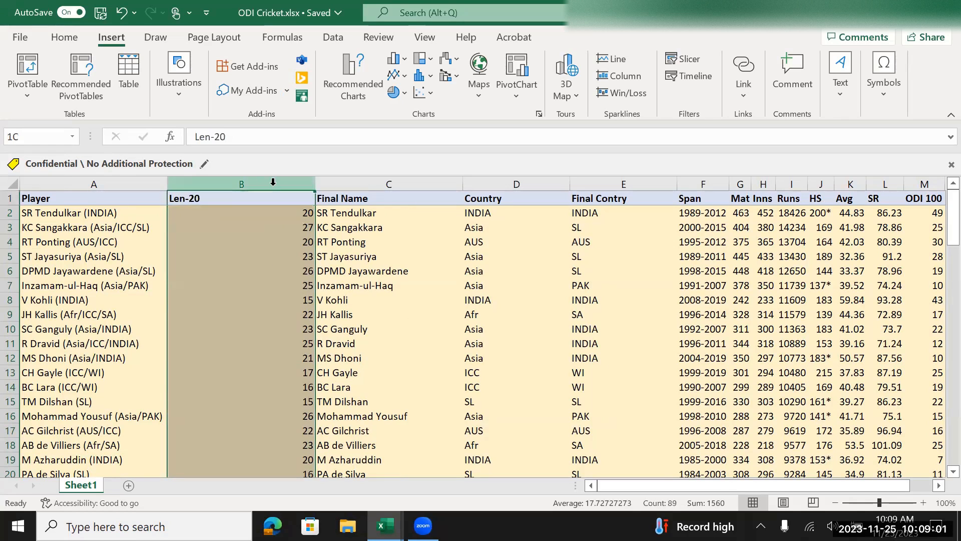
{"action": "right_click", "coordinate": [273, 186]}
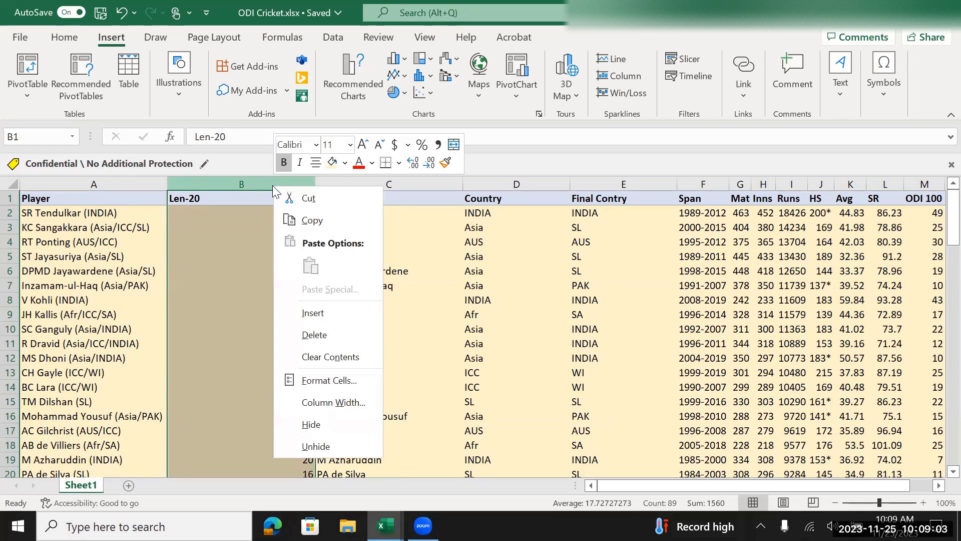
{"action": "left_click", "coordinate": [220, 175]}
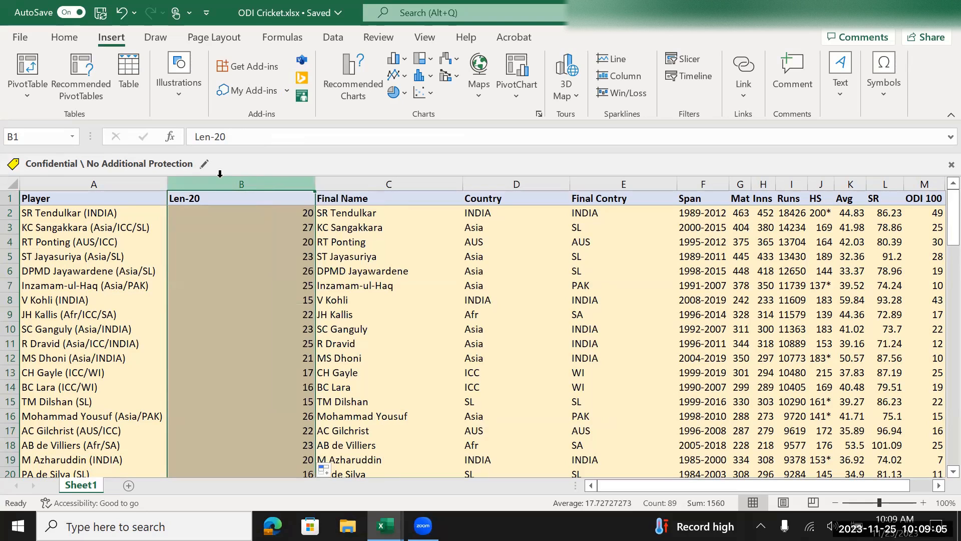
{"action": "key", "text": "ctrl+c"}
{"action": "right_click", "coordinate": [221, 176]}
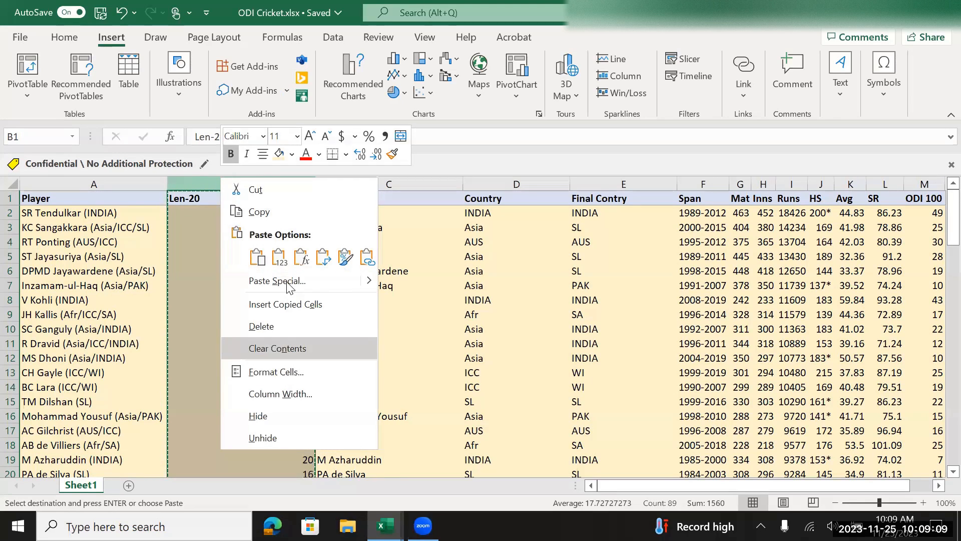
{"action": "left_click", "coordinate": [279, 257]}
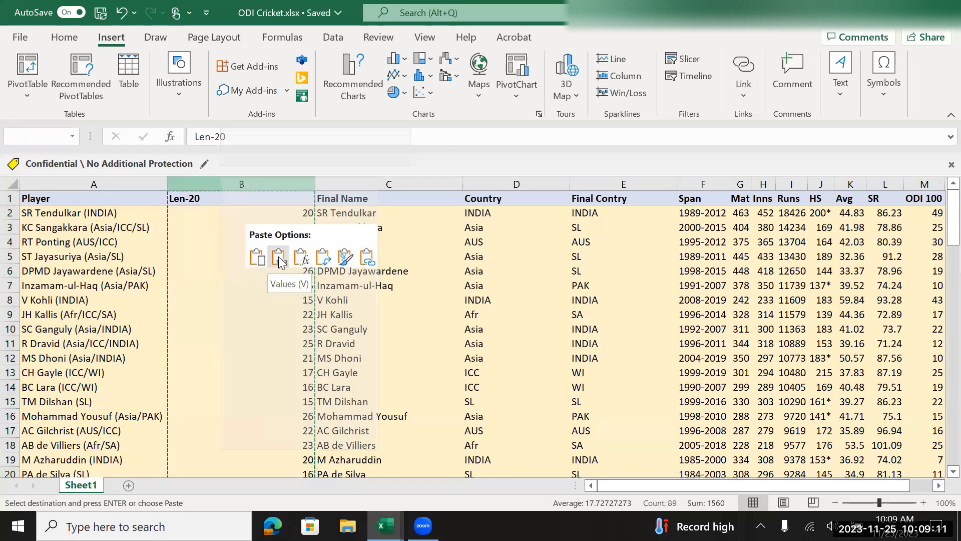
Step: Turn on filters for the header row and filter the Len-20 column to values greater than 20
{"action": "left_click", "coordinate": [243, 197]}
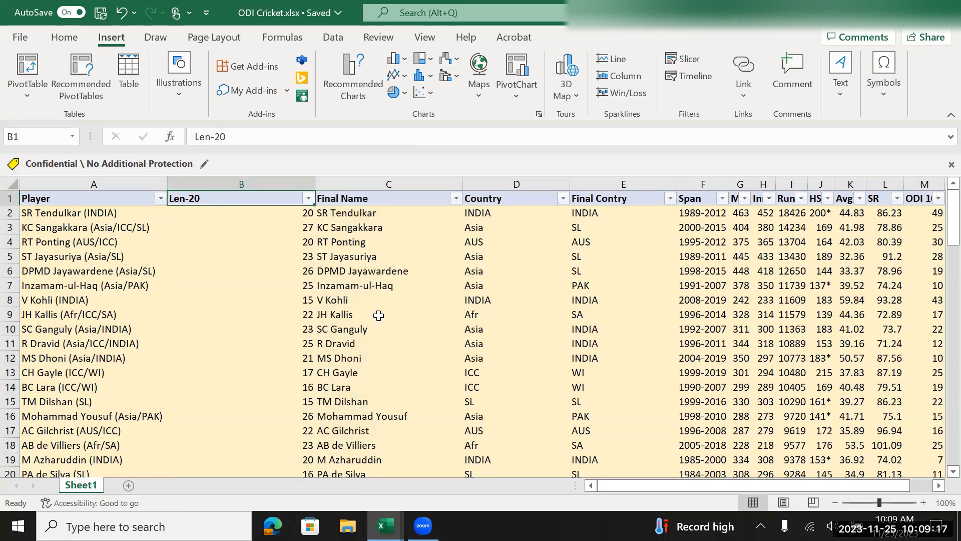
{"action": "left_click", "coordinate": [308, 199]}
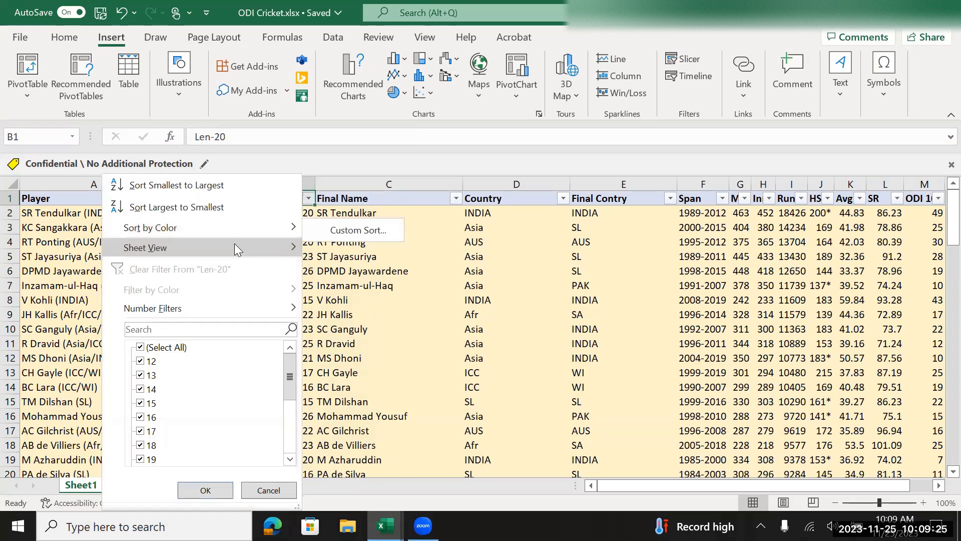
{"action": "mouse_move", "coordinate": [233, 247]}
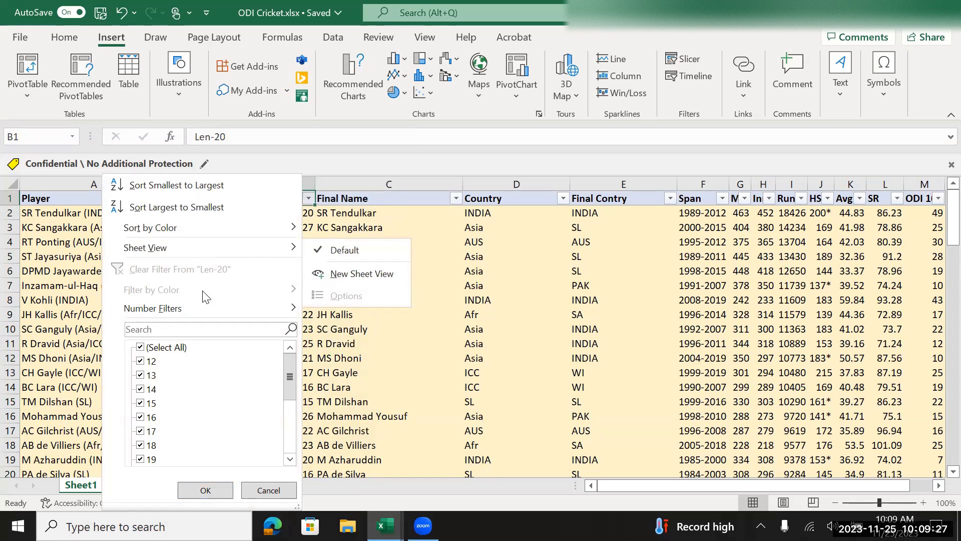
{"action": "mouse_move", "coordinate": [210, 310]}
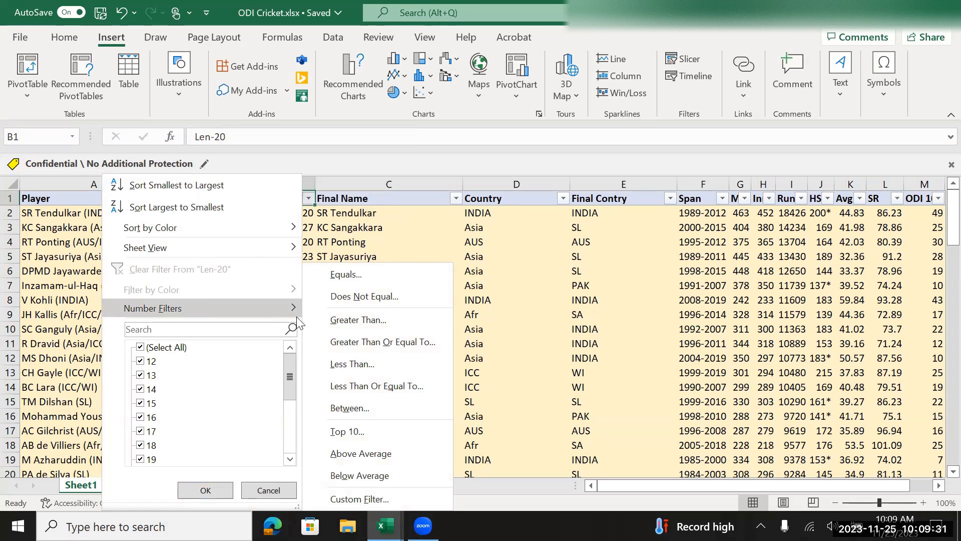
{"action": "left_click", "coordinate": [367, 318]}
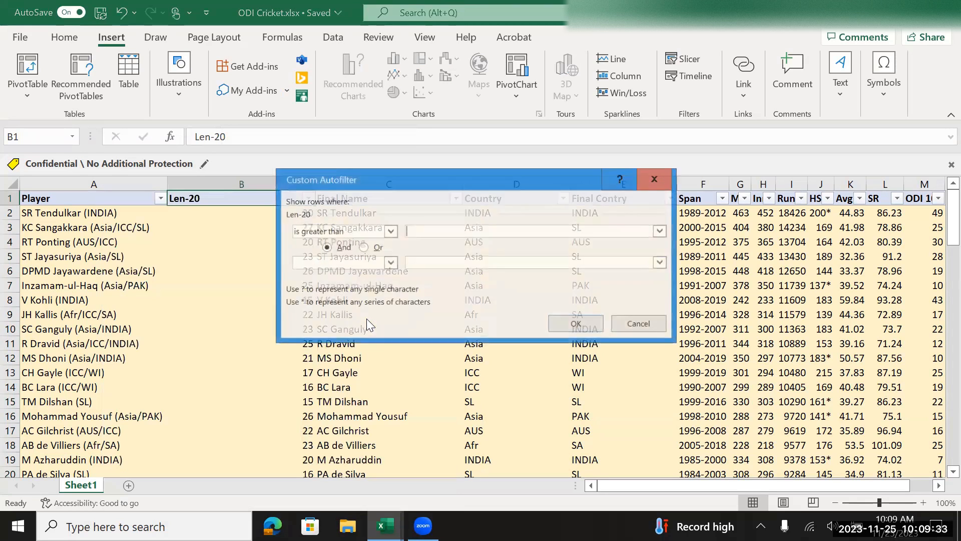
{"action": "type", "text": "29"}
{"action": "key", "text": "BackSpace"}
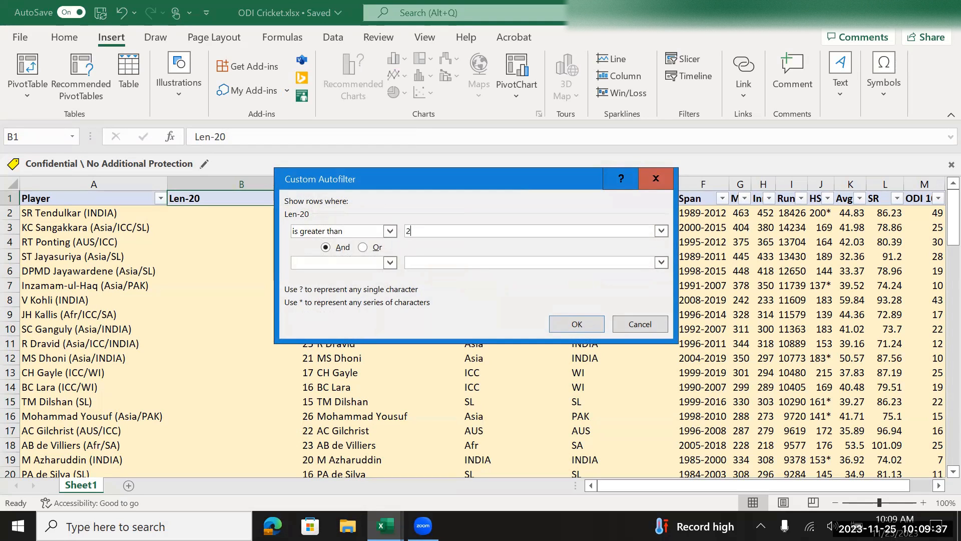
{"action": "type", "text": "0"}
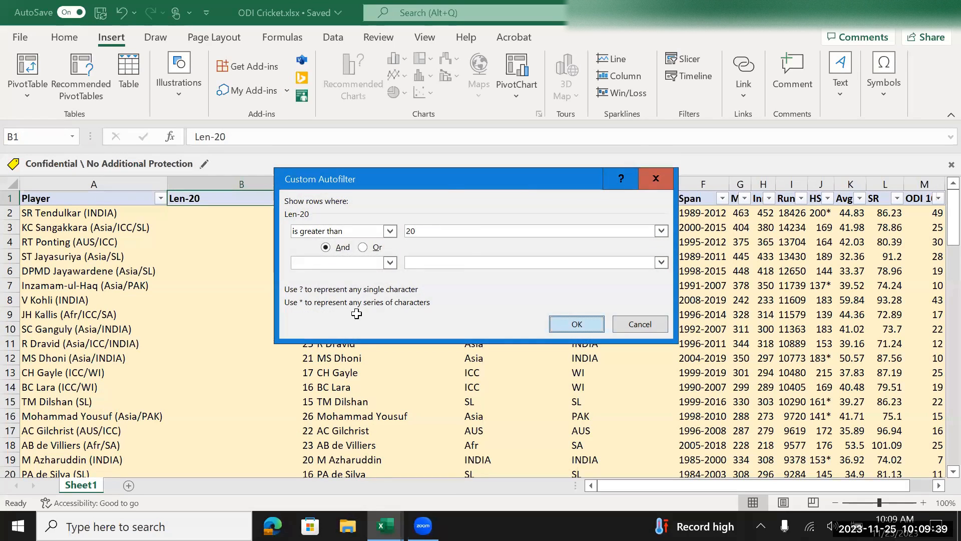
{"action": "left_click", "coordinate": [577, 324]}
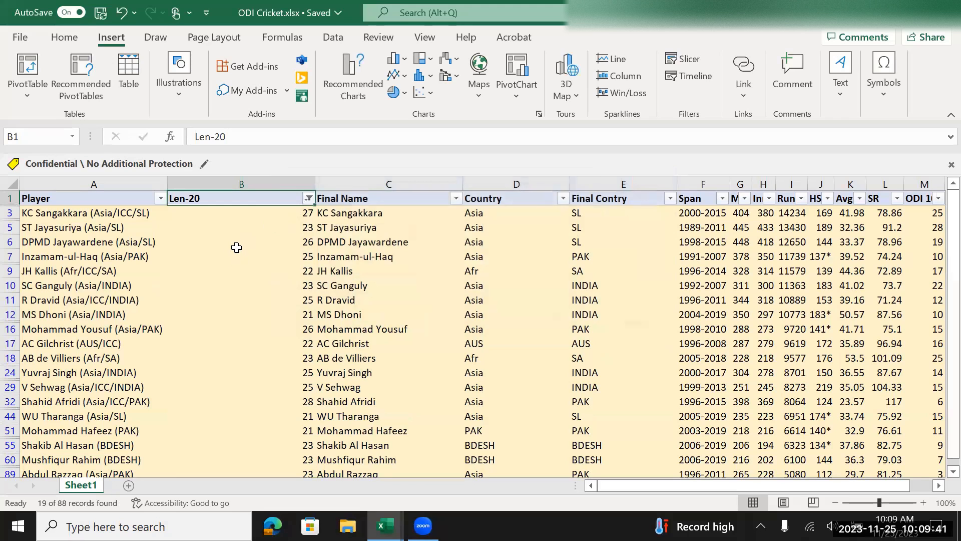
Step: Examine the filtered Len-20 values and compare the first visible length with its text in the Player column
{"action": "scroll", "coordinate": [229, 245], "scroll_direction": "down", "scroll_amount": 2}
{"action": "scroll", "coordinate": [229, 245], "scroll_direction": "up", "scroll_amount": 2}
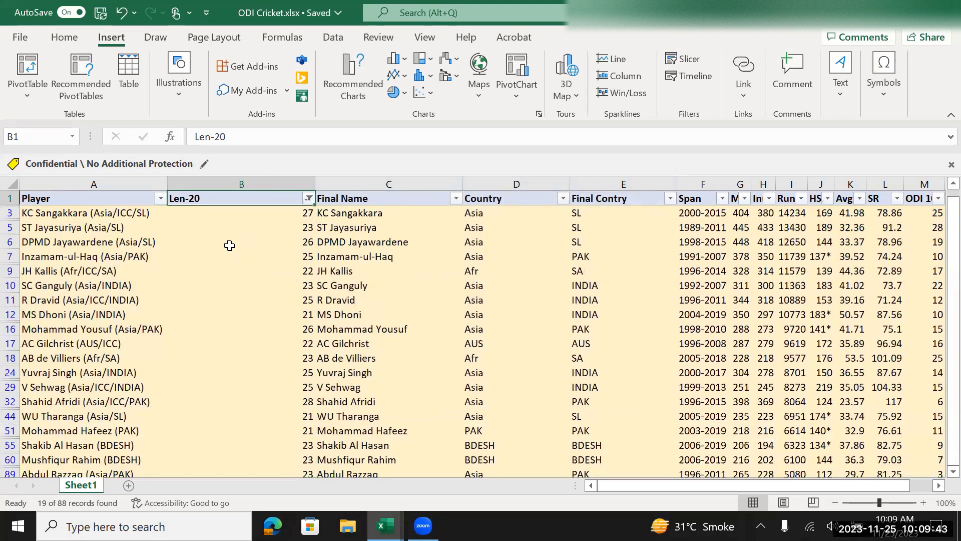
{"action": "left_click", "coordinate": [251, 213]}
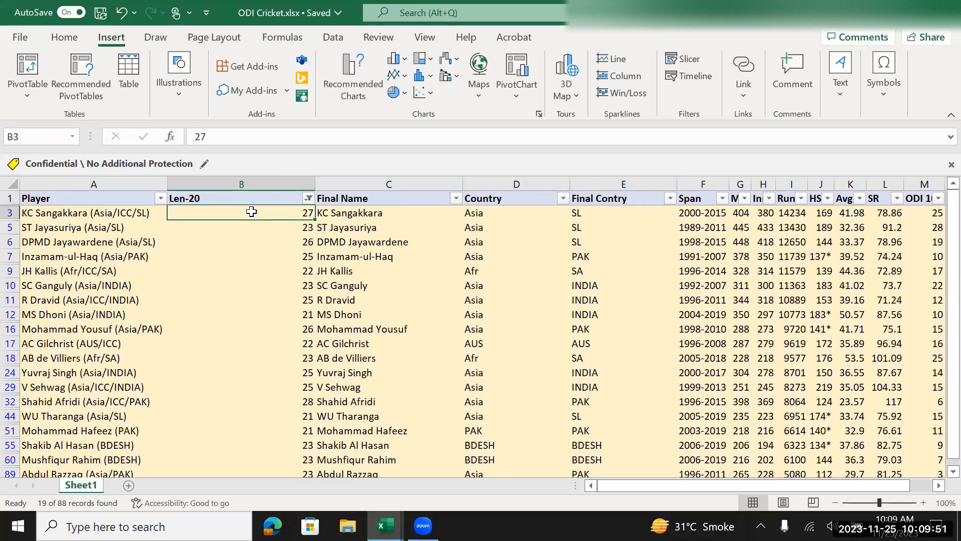
{"action": "left_click", "coordinate": [241, 245]}
{"action": "left_click", "coordinate": [259, 269]}
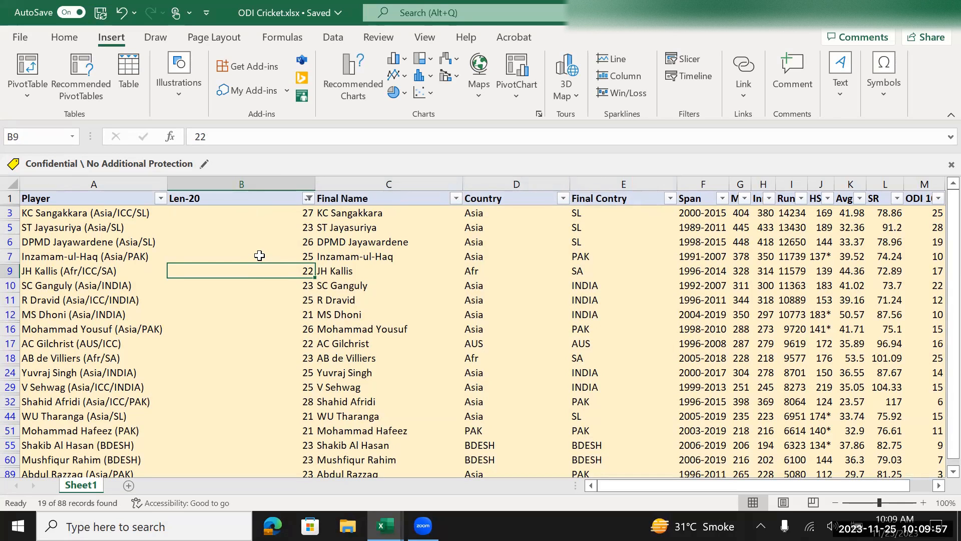
{"action": "left_click", "coordinate": [265, 214]}
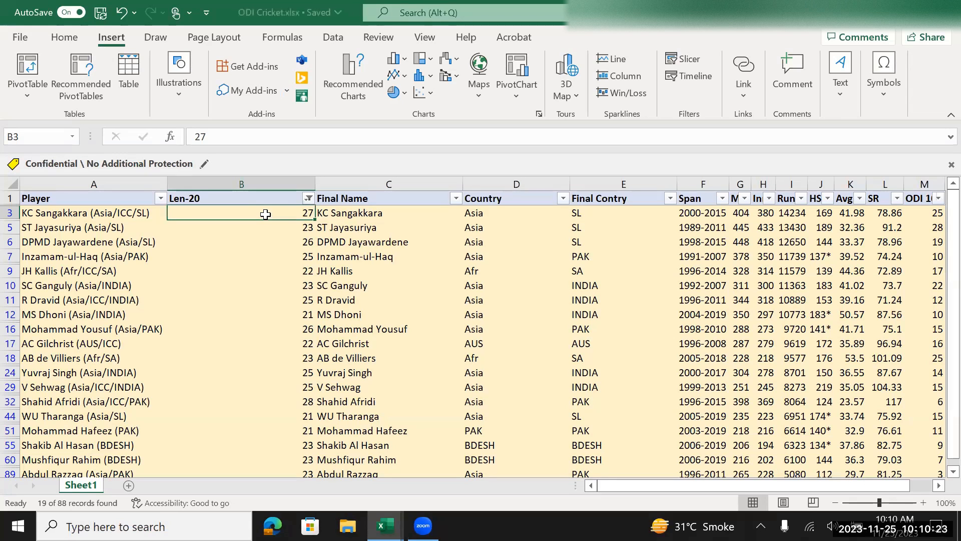
{"action": "left_click", "coordinate": [107, 212]}
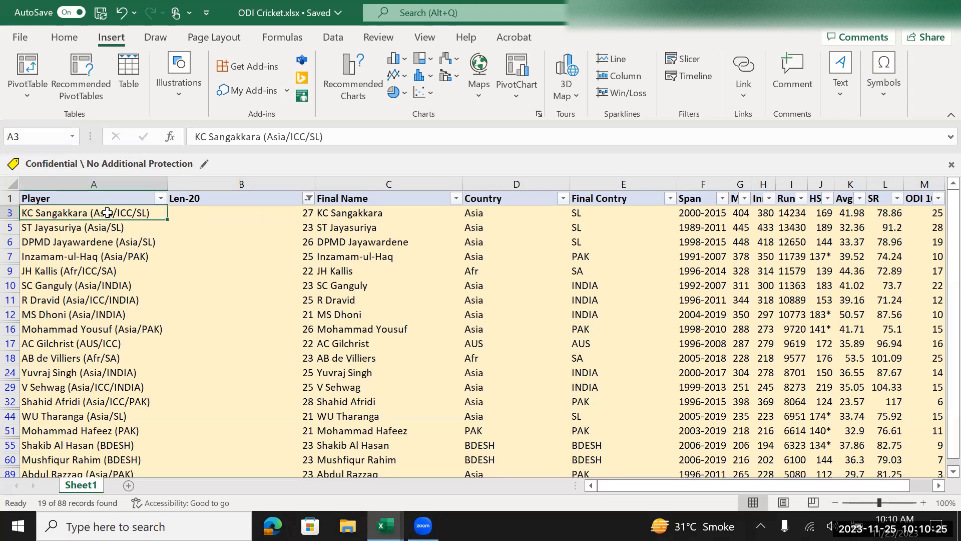
Step: Enter =LEFT(A3,20) in B3 to extract the first 20 characters of that player's text
{"action": "left_click", "coordinate": [254, 212]}
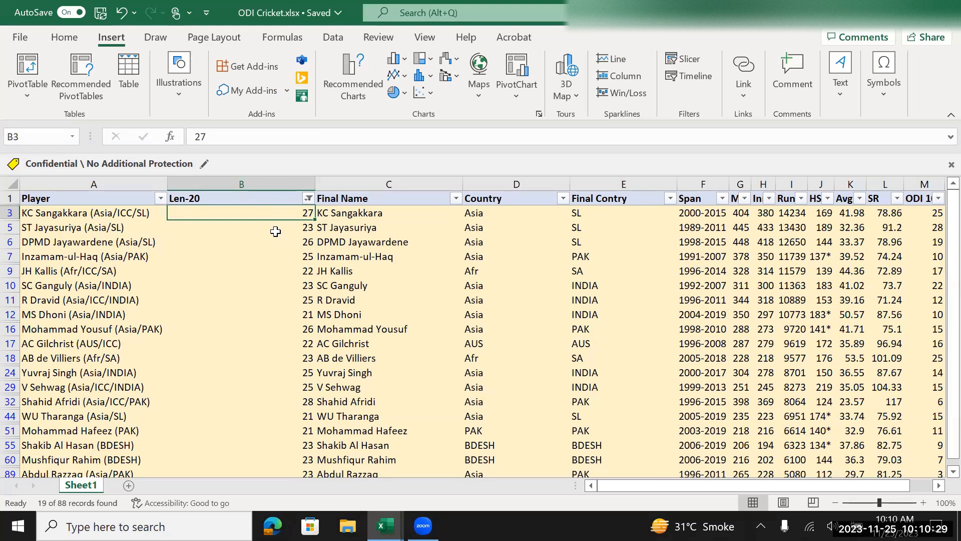
{"action": "type", "text": "="}
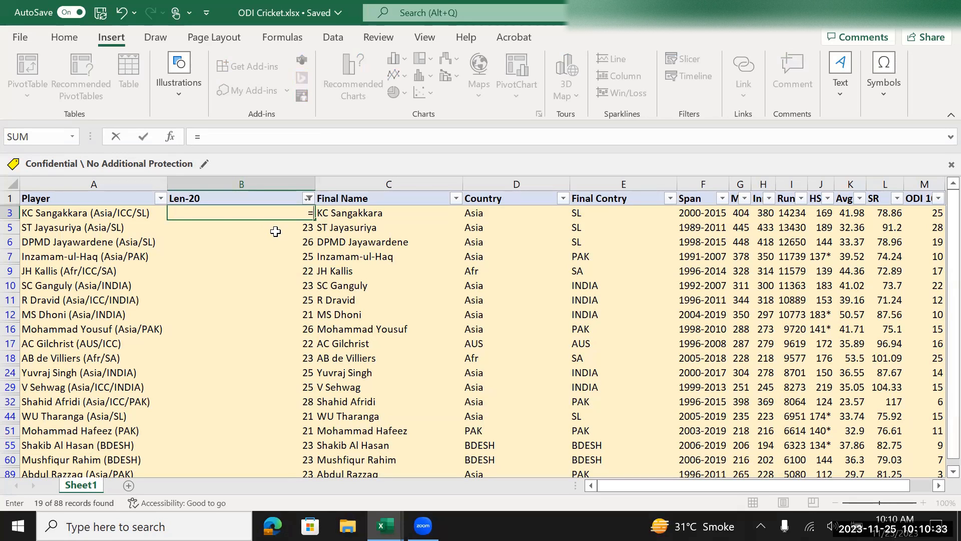
{"action": "type", "text": "right"}
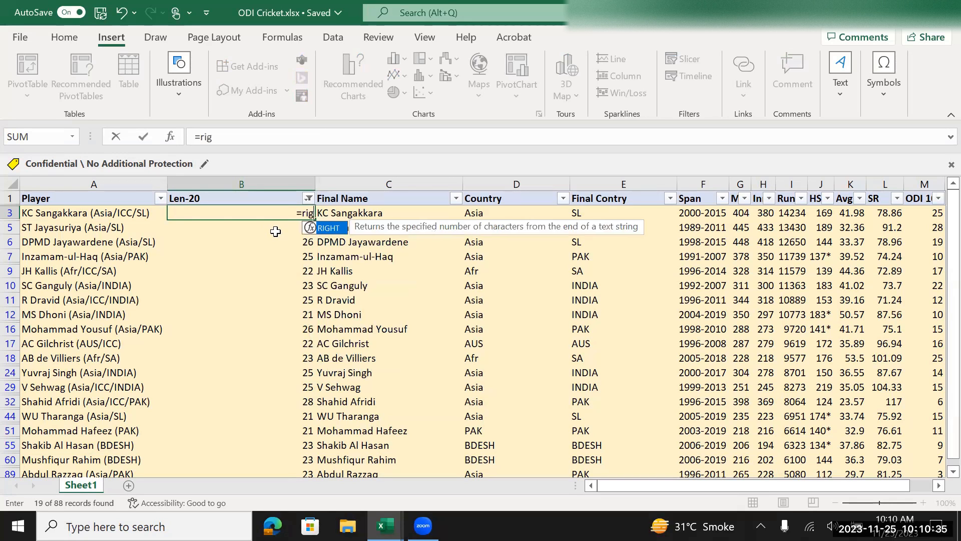
{"action": "key", "text": "BackSpace"}
{"action": "key", "text": "BackSpace"}
{"action": "key", "text": "BackSpace"}
{"action": "key", "text": "BackSpace"}
{"action": "key", "text": "BackSpace"}
{"action": "type", "text": "left"}
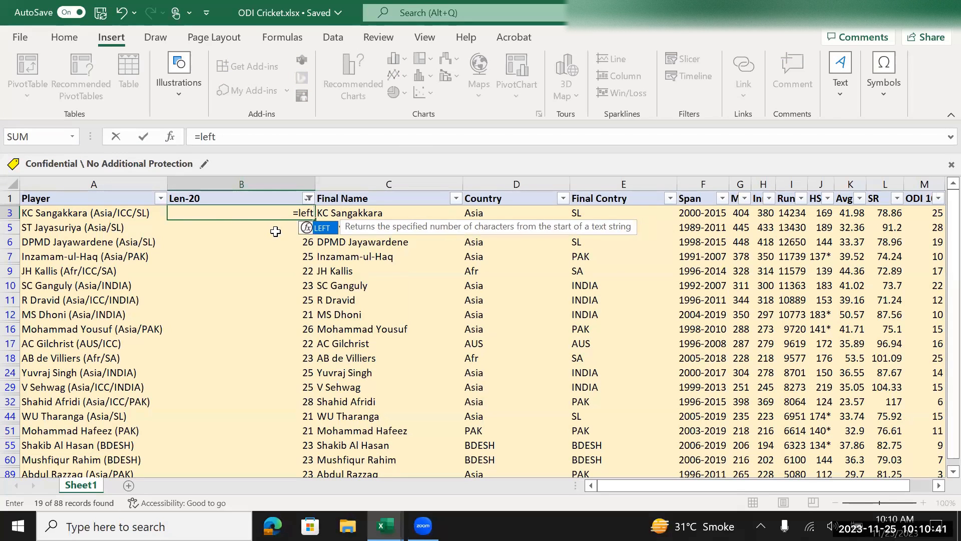
{"action": "type", "text": "("}
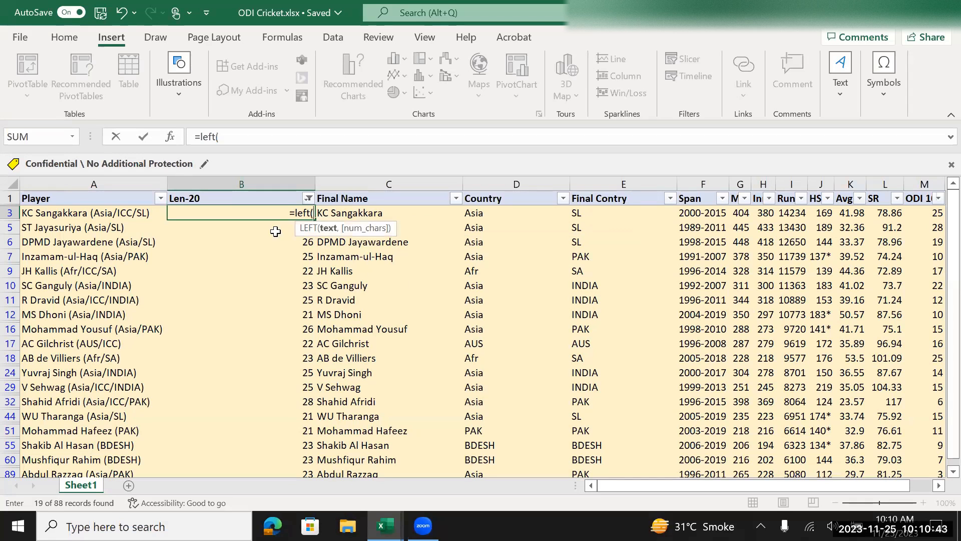
{"action": "left_click", "coordinate": [114, 213]}
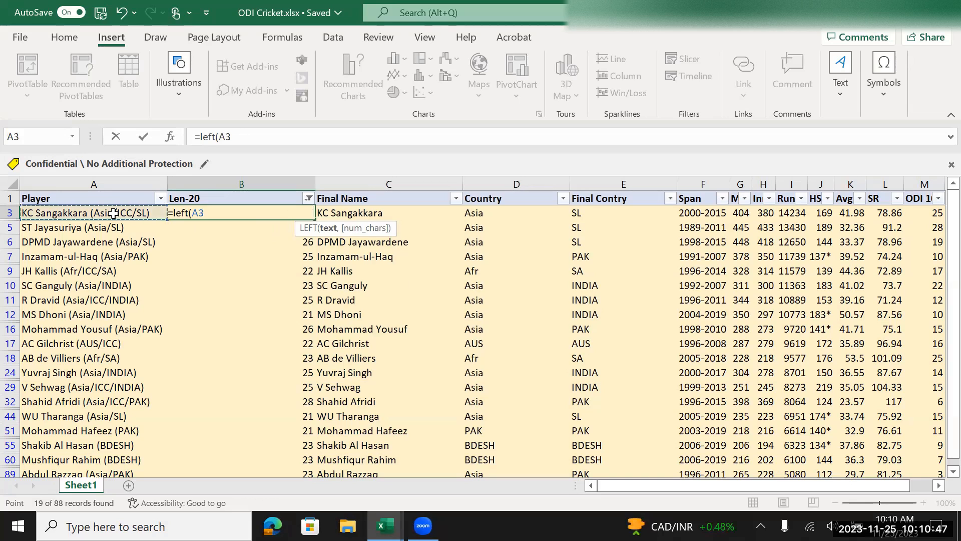
{"action": "type", "text": ","}
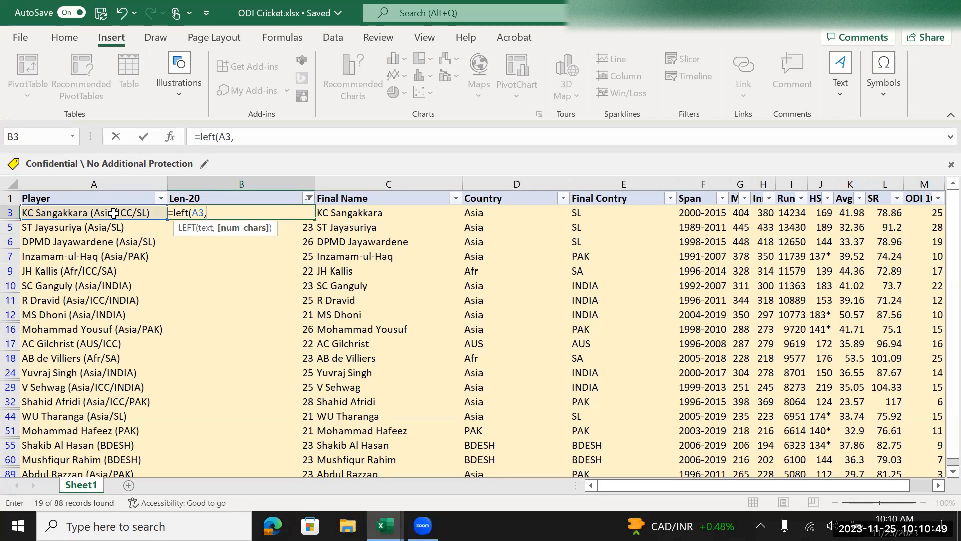
{"action": "type", "text": "20)"}
{"action": "key", "text": "Return"}
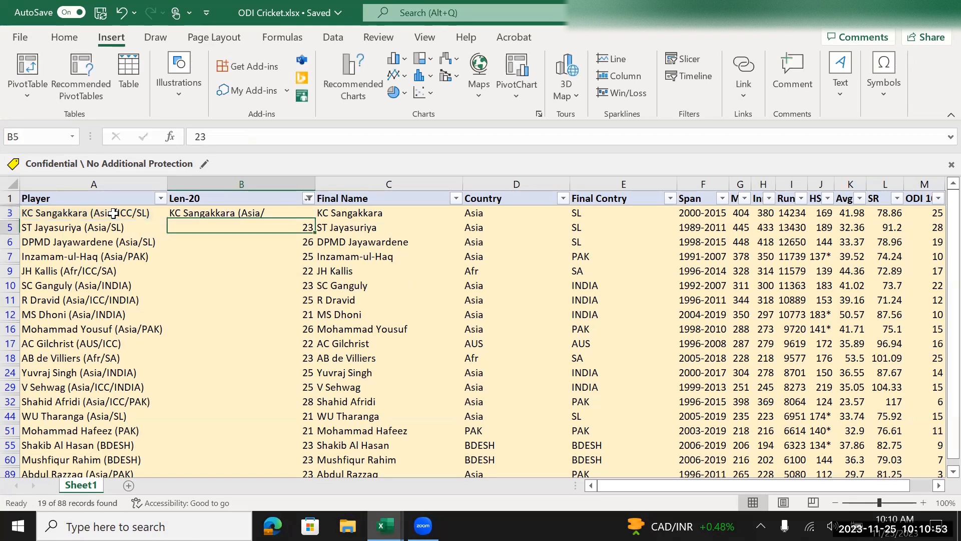
Step: Review the LEFT formula in B3 and the text it returns against the length value in B5
{"action": "key", "text": "Up"}
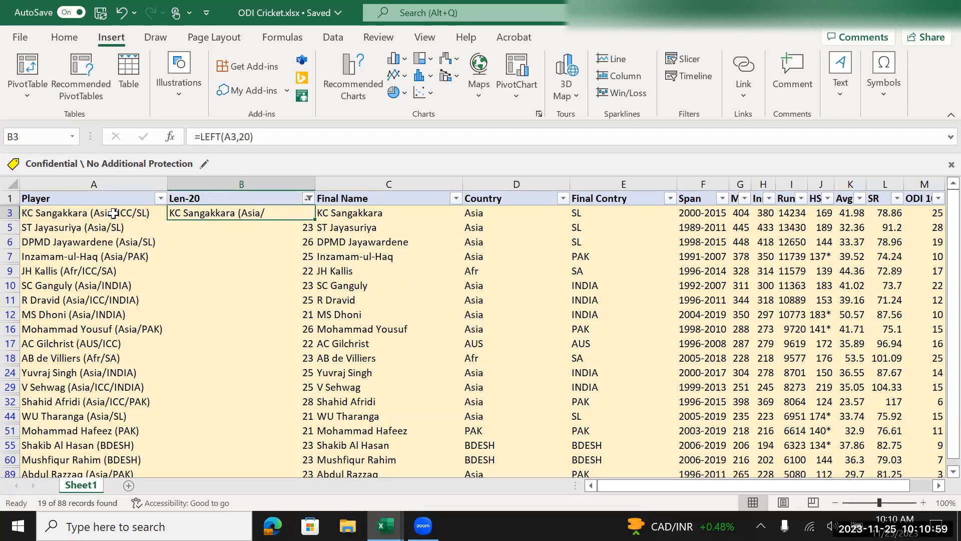
{"action": "key", "text": "Down"}
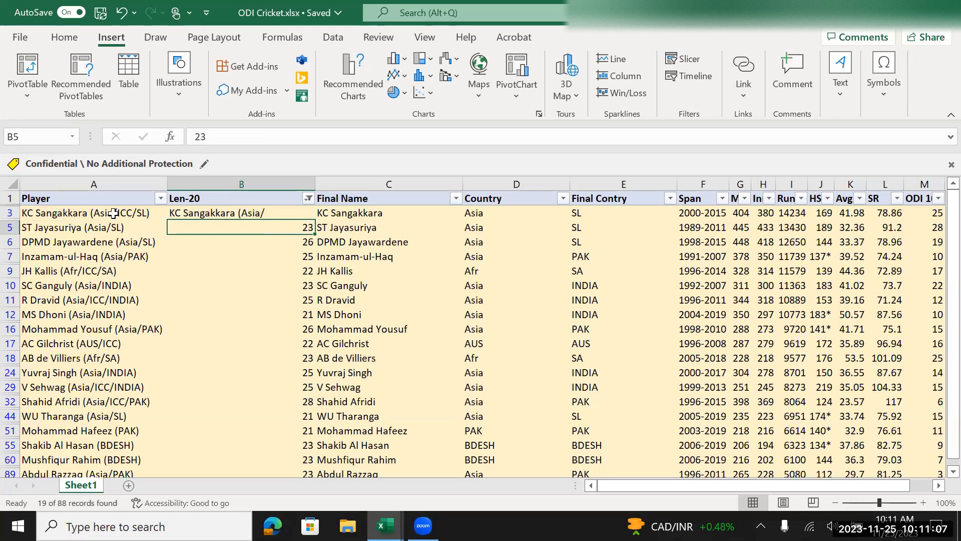
{"action": "key", "text": "Up"}
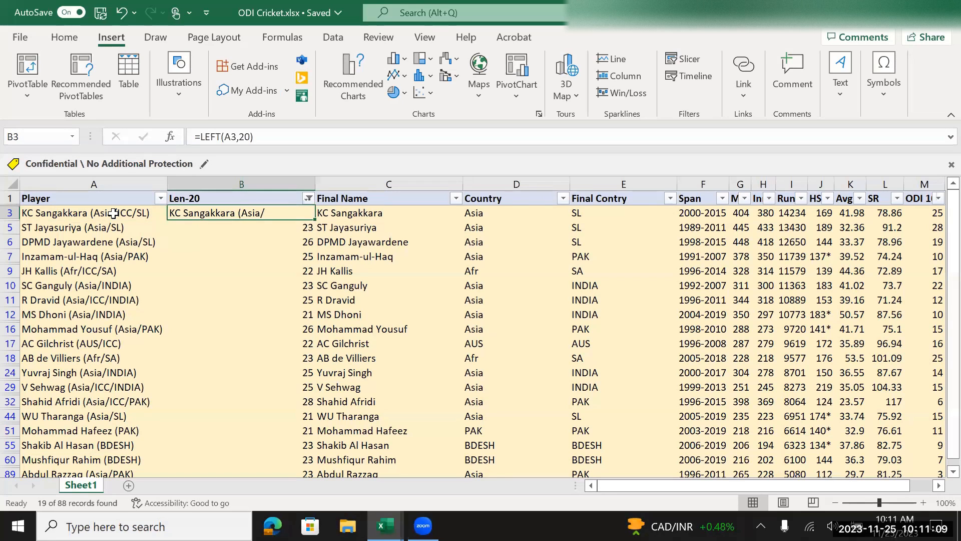
{"action": "key", "text": "Down"}
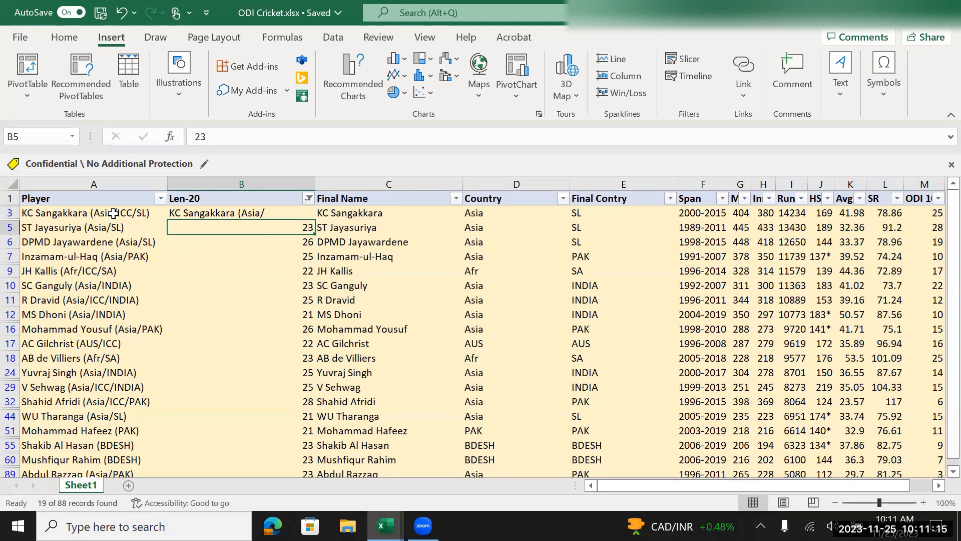
{"action": "type", "text": "="}
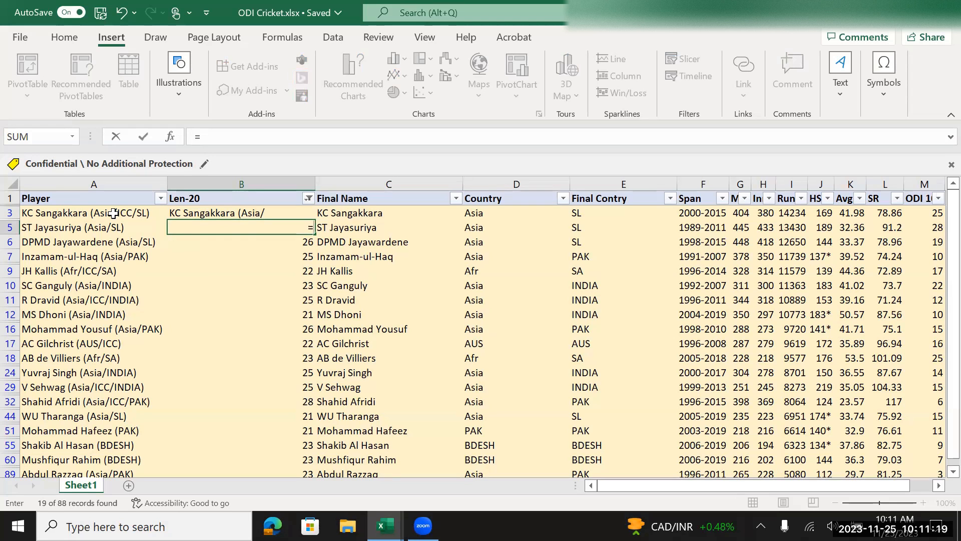
{"action": "key", "text": "Escape"}
{"action": "key", "text": "Up"}
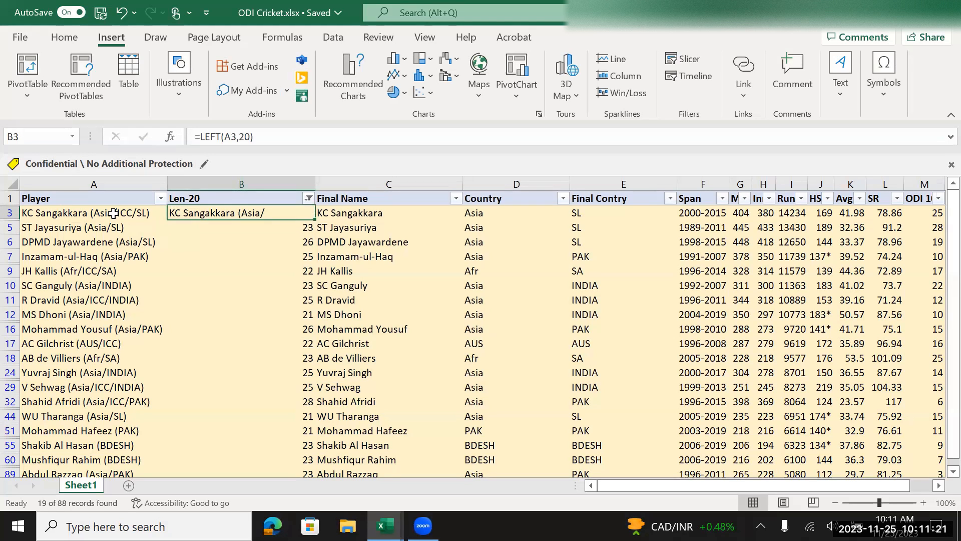
Step: Enter =RIGHT(A5,20) in B5 to extract the last 20 characters of that player's text
{"action": "key", "text": "Down"}
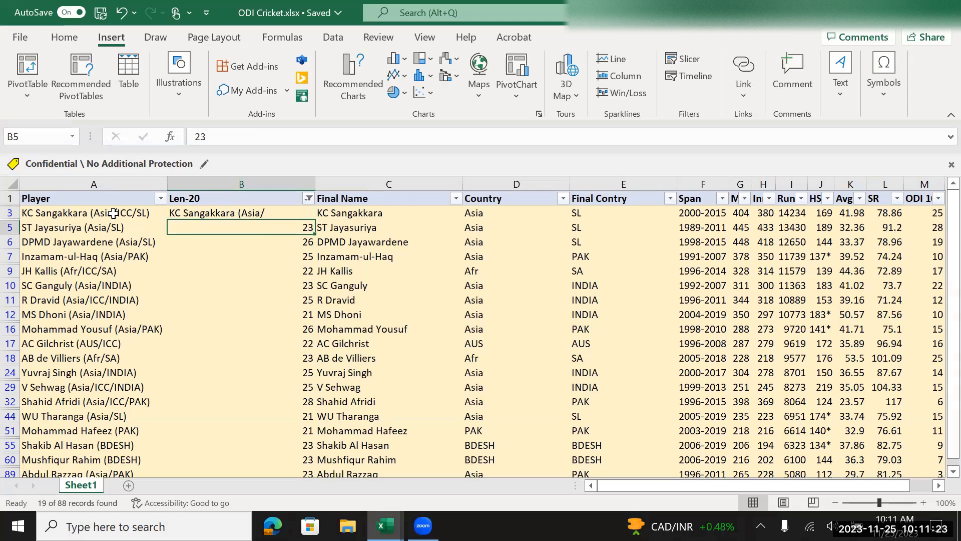
{"action": "type", "text": "=Right"}
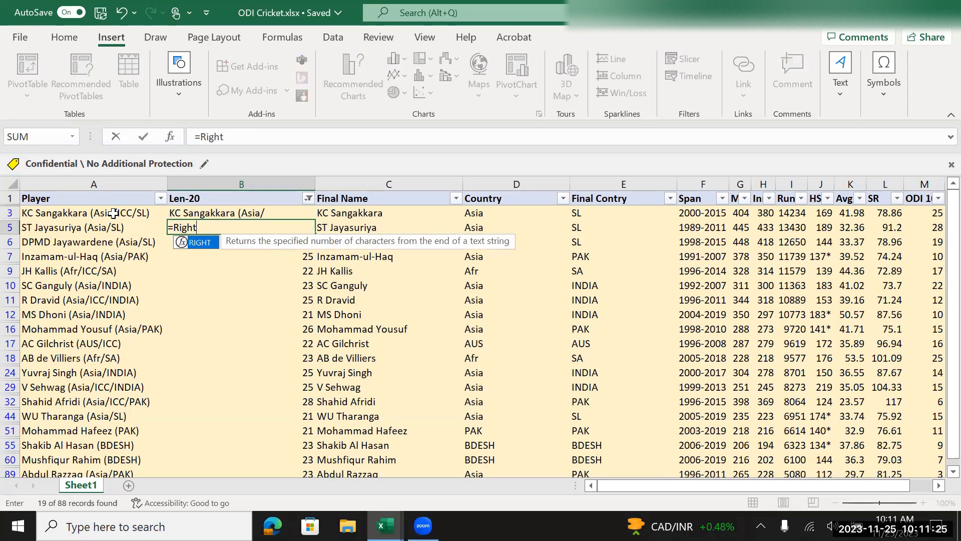
{"action": "type", "text": "("}
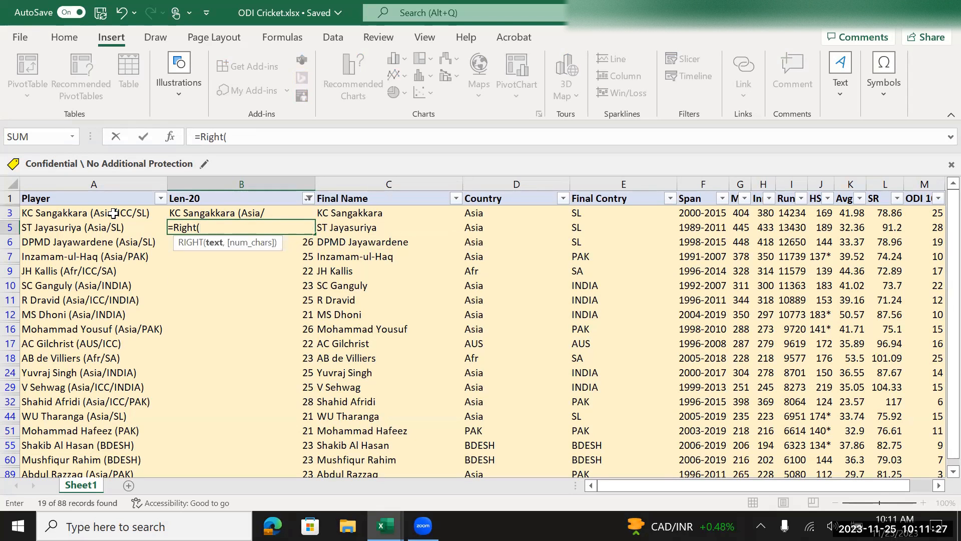
{"action": "key", "text": "Left"}
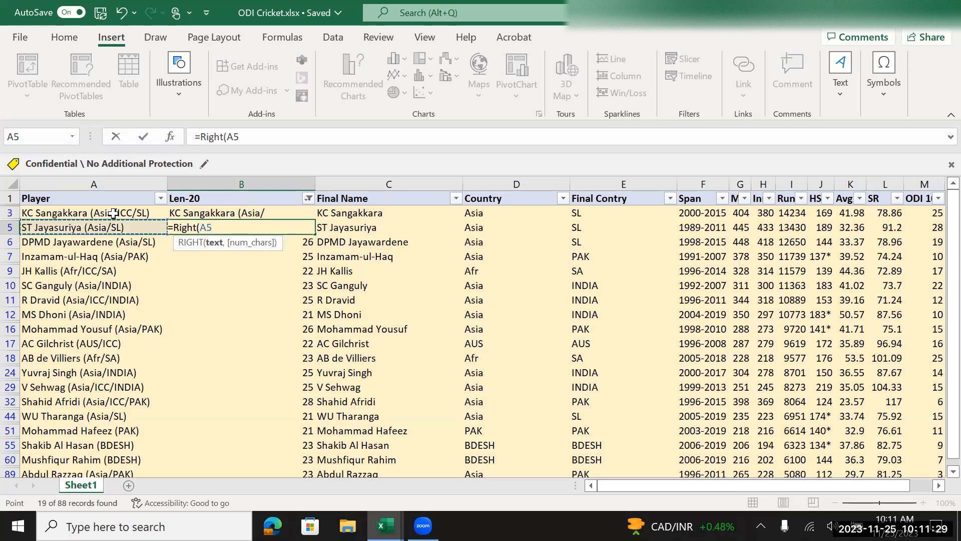
{"action": "type", "text": ","}
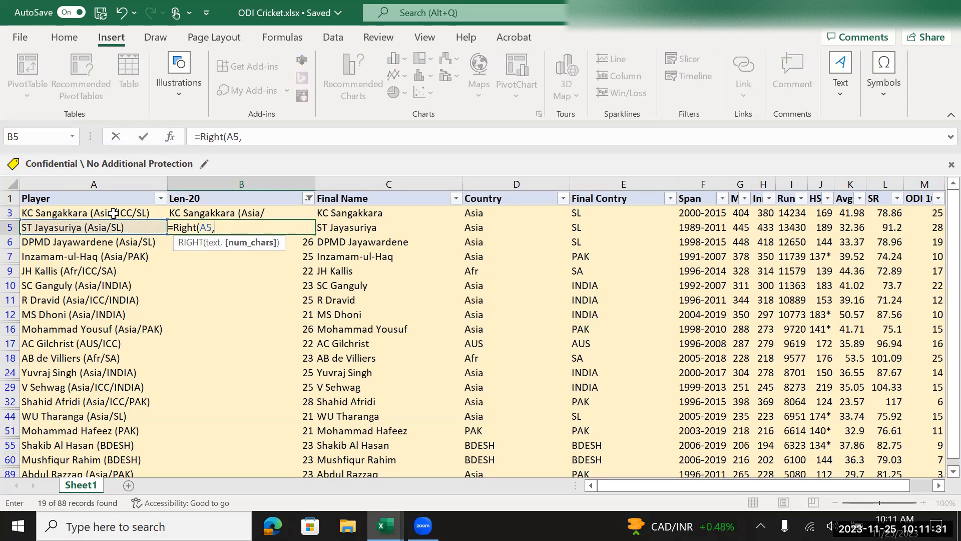
{"action": "type", "text": "29)"}
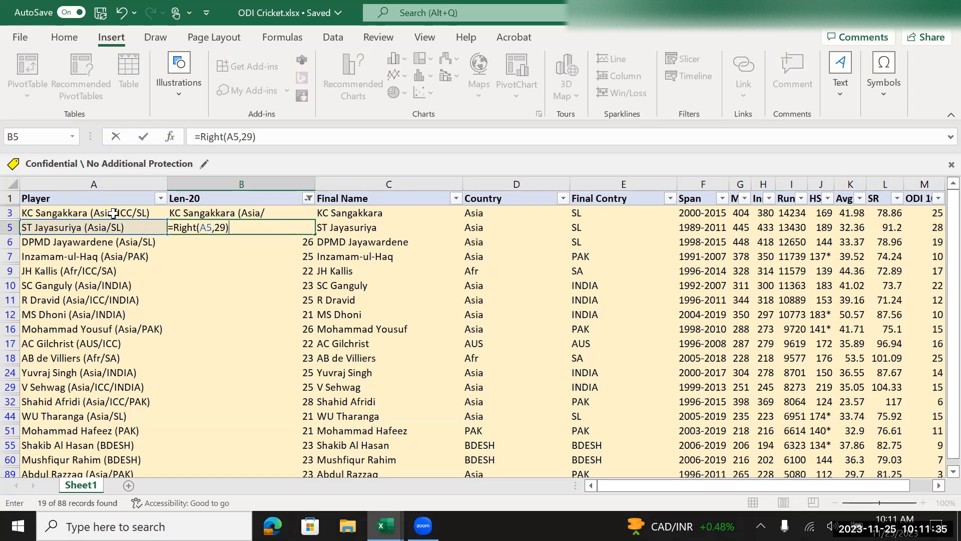
{"action": "left_click", "coordinate": [225, 230]}
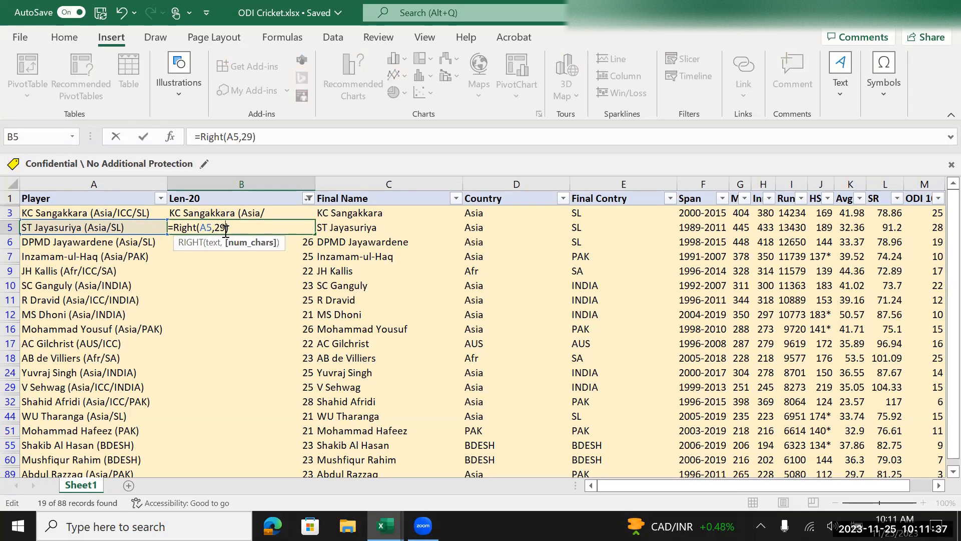
{"action": "key", "text": "BackSpace"}
{"action": "type", "text": "0"}
{"action": "key", "text": "Return"}
Step: Compare the RIGHT formula and its text in B5 with the LEFT formula in B3
{"action": "left_click", "coordinate": [224, 230]}
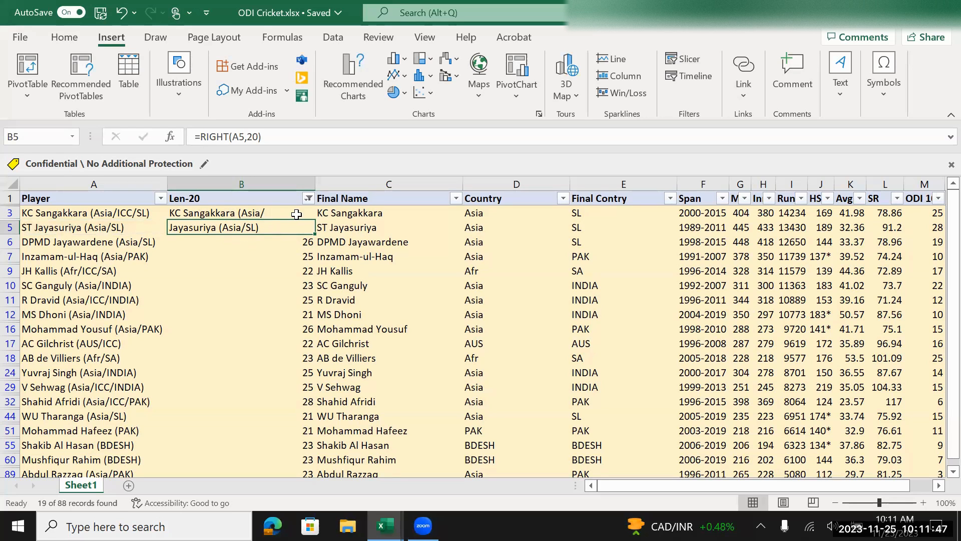
{"action": "left_click", "coordinate": [286, 259]}
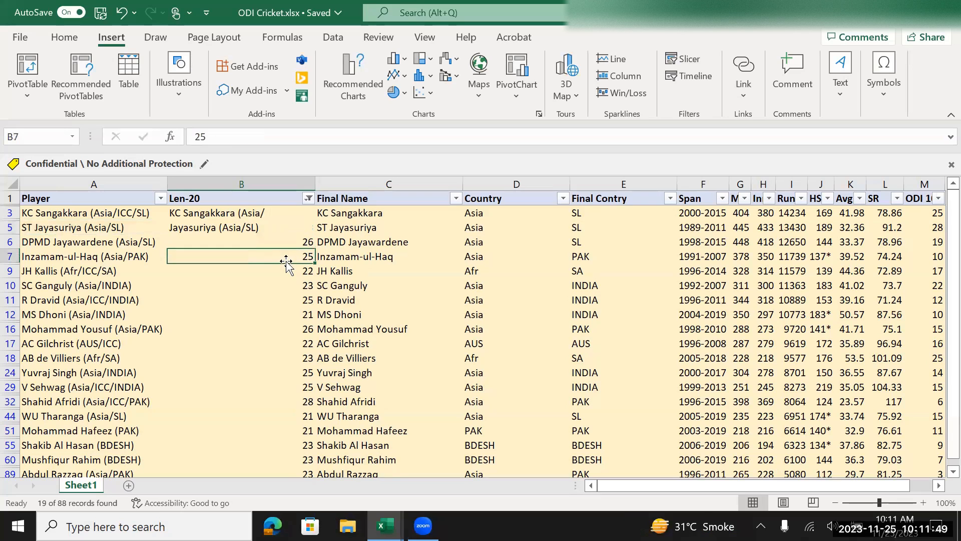
{"action": "left_click", "coordinate": [300, 228]}
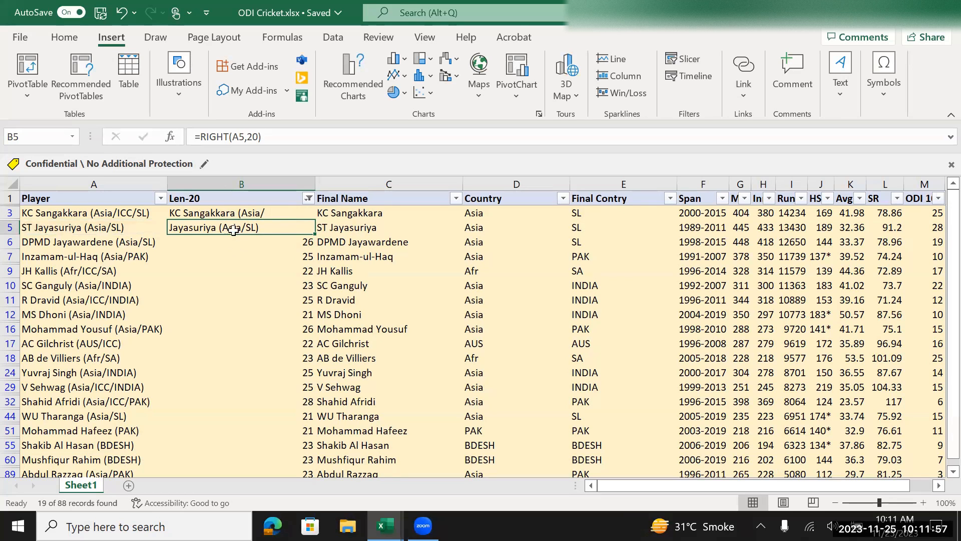
{"action": "left_click", "coordinate": [230, 213]}
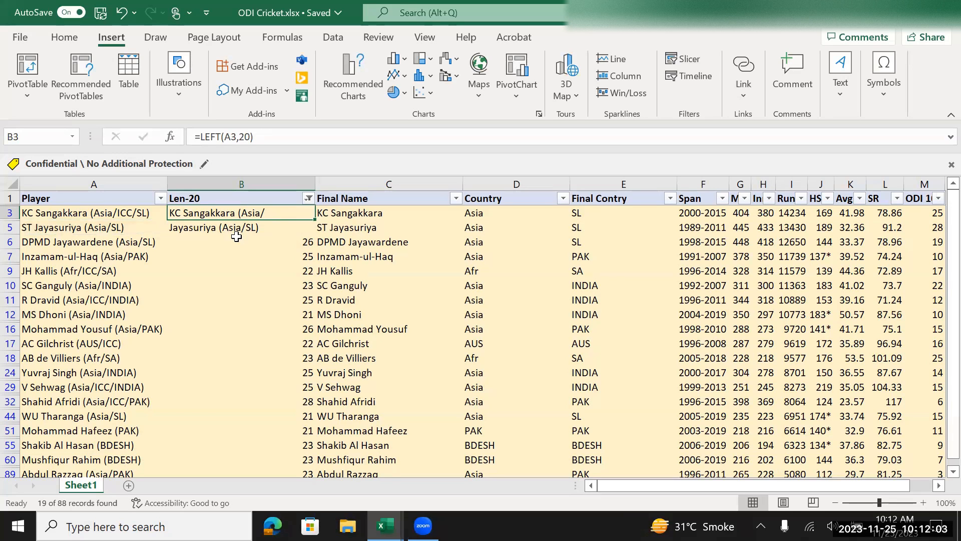
Step: Turn off the header filters and clear the extraction formulas from B3 and B5
{"action": "key", "text": "Up"}
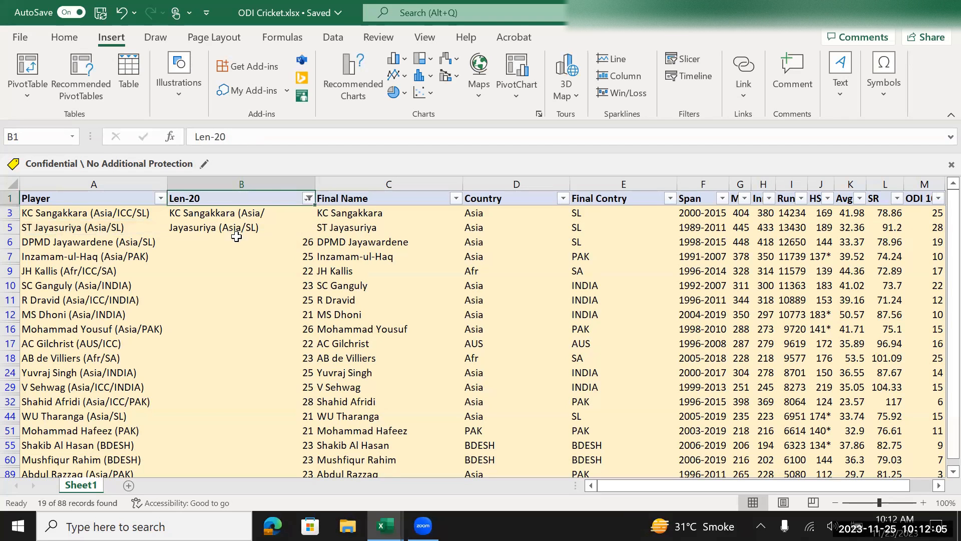
{"action": "key", "text": "ctrl+shift+l"}
{"action": "key", "text": "Down"}
{"action": "key", "text": "Down"}
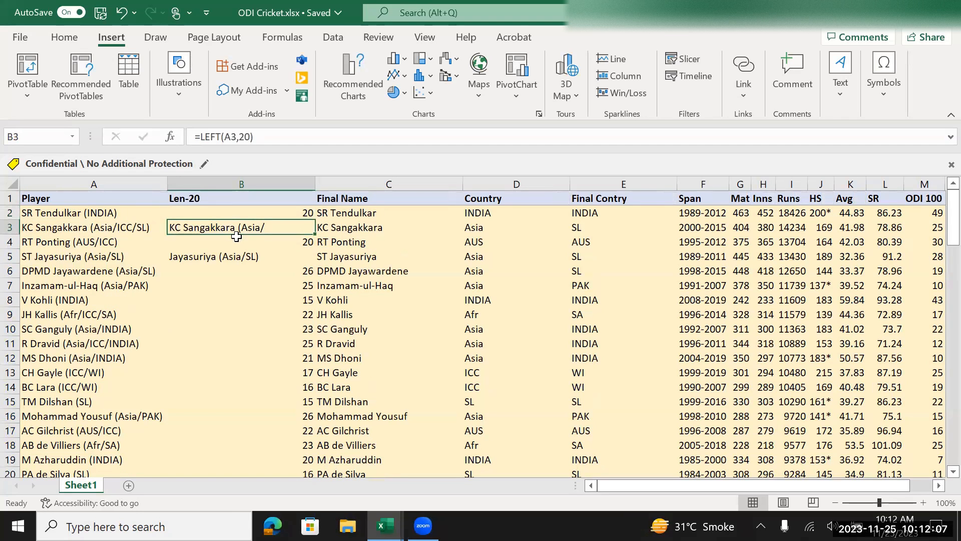
{"action": "key", "text": "Delete"}
{"action": "key", "text": "Down"}
{"action": "key", "text": "Down"}
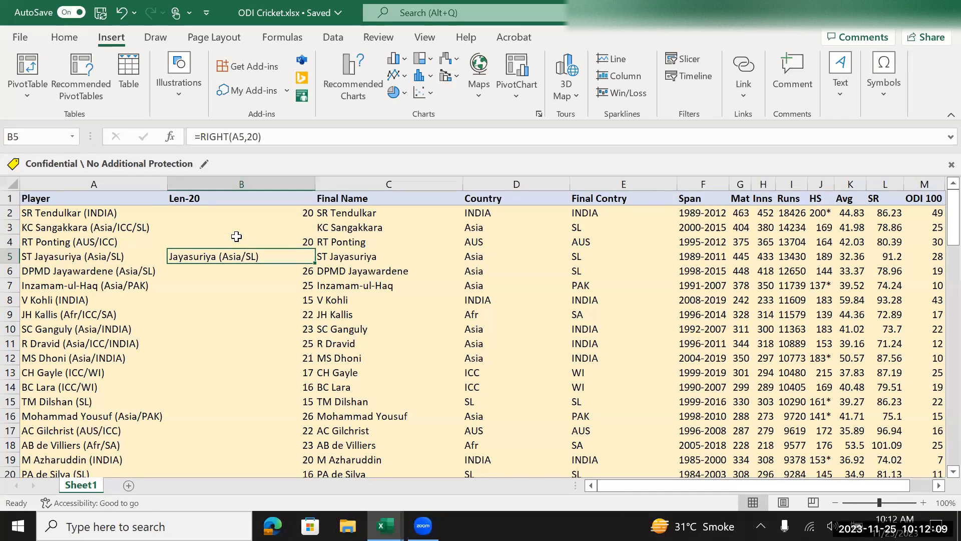
{"action": "key", "text": "Delete"}
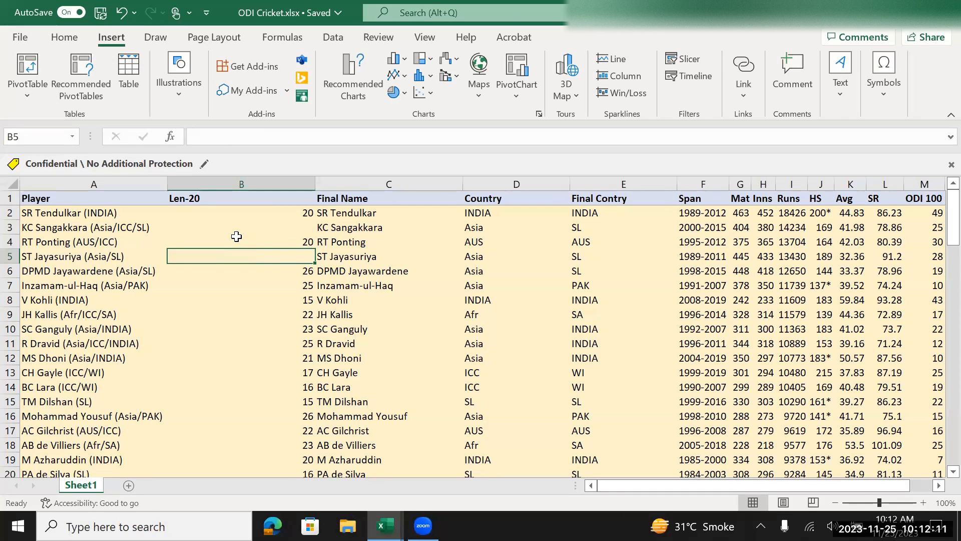
Step: Delete the entire Len-20 column from the sheet
{"action": "left_click", "coordinate": [254, 180]}
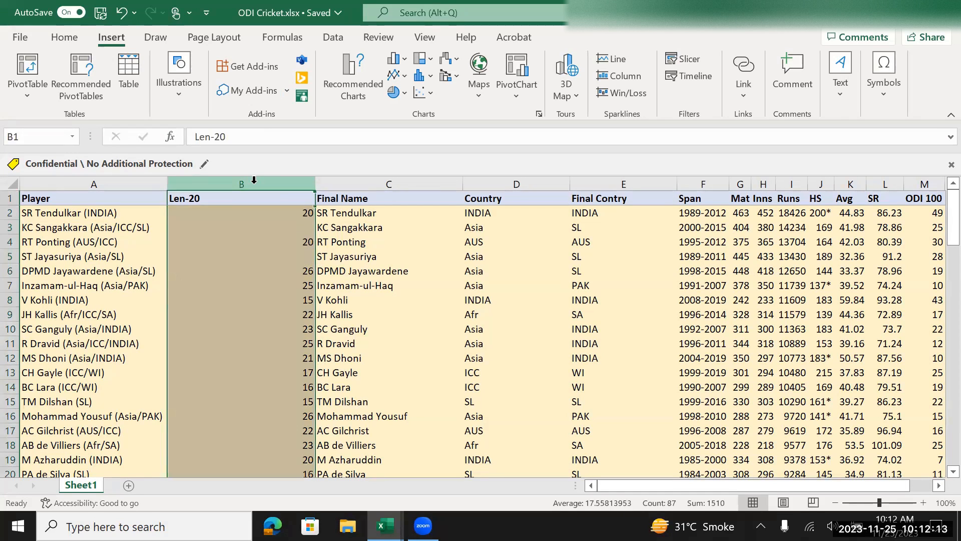
{"action": "key", "text": "ctrl+minus"}
{"action": "key", "text": "ctrl+Home"}
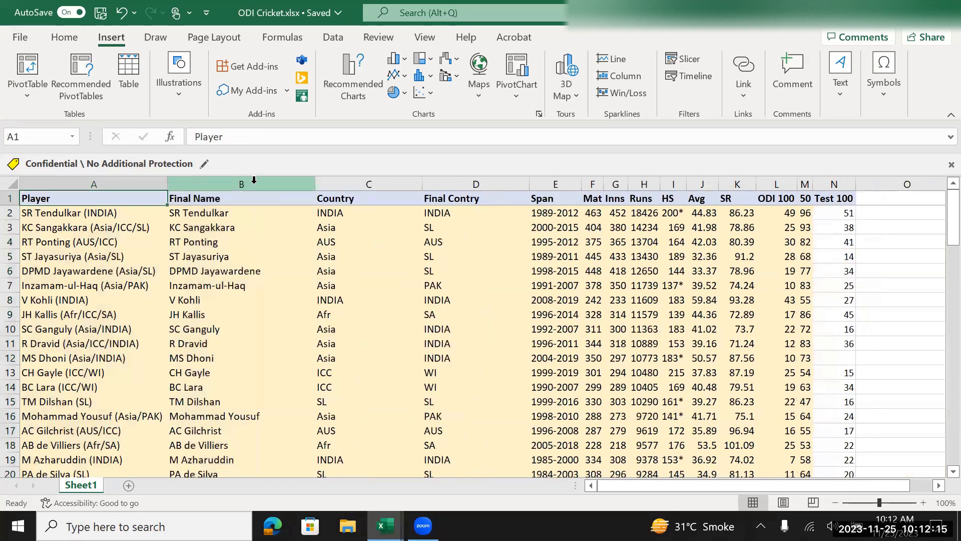
Step: Copy the whole of row 2 and paste it into row 90, directly below the last record, as a duplicate
{"action": "key", "text": "Down"}
{"action": "key", "text": "Down"}
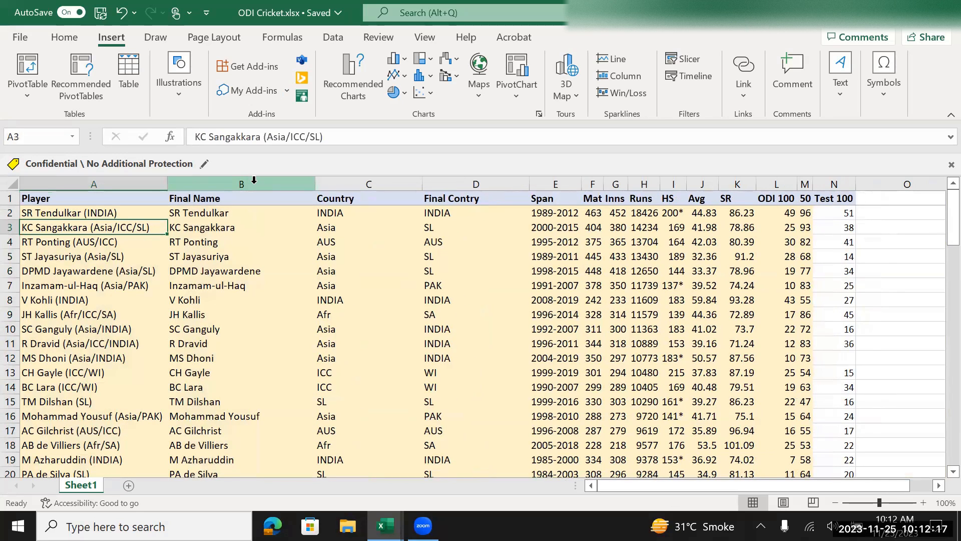
{"action": "key", "text": "Up"}
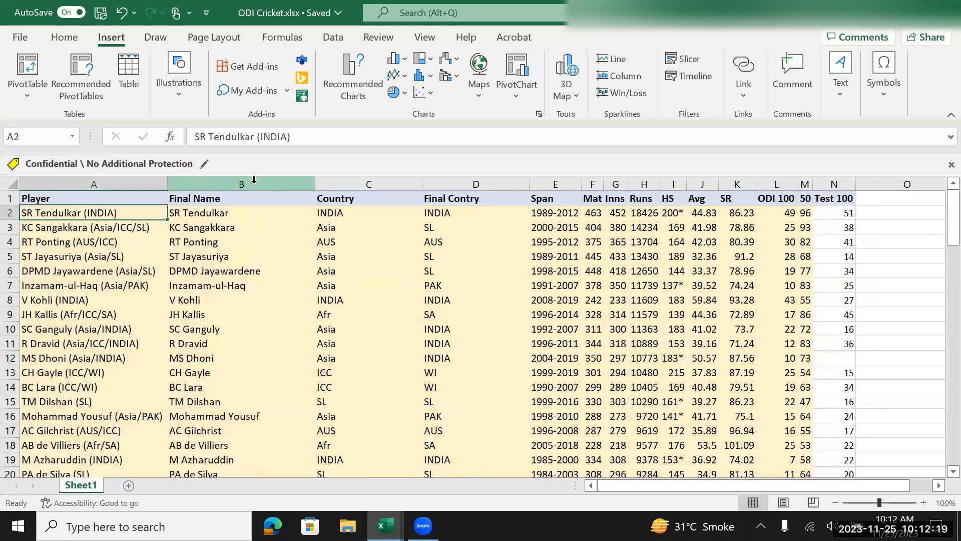
{"action": "key", "text": "shift+space"}
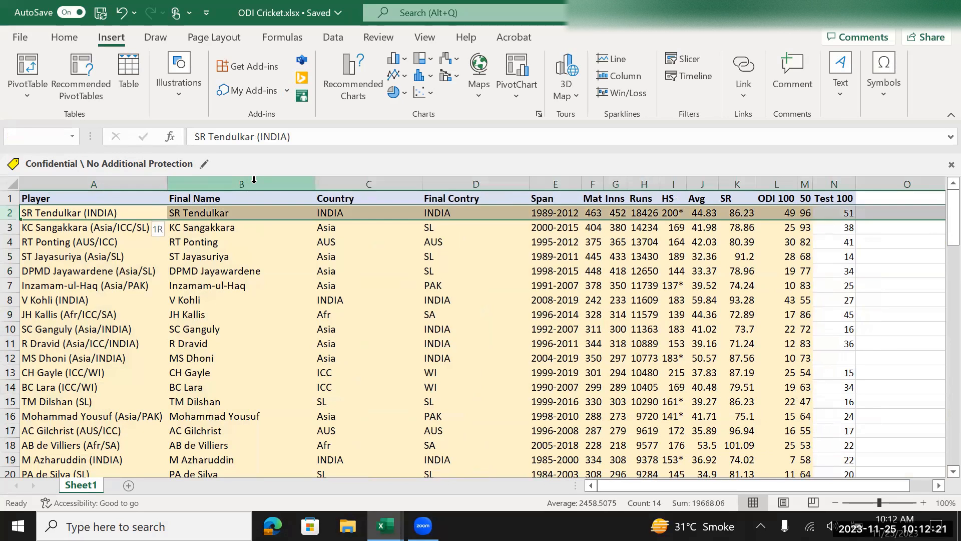
{"action": "key", "text": "ctrl+c"}
{"action": "key", "text": "Home"}
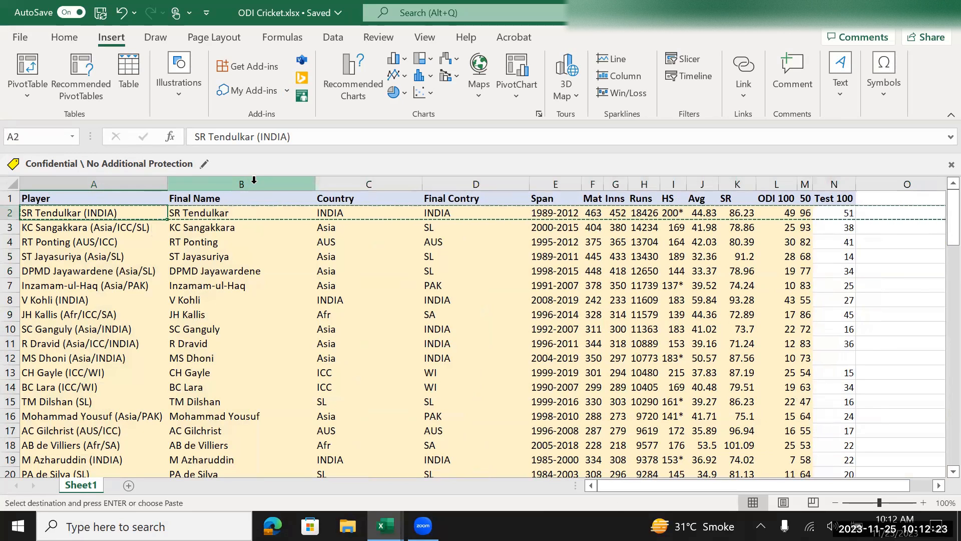
{"action": "key", "text": "ctrl+Down"}
{"action": "key", "text": "Down"}
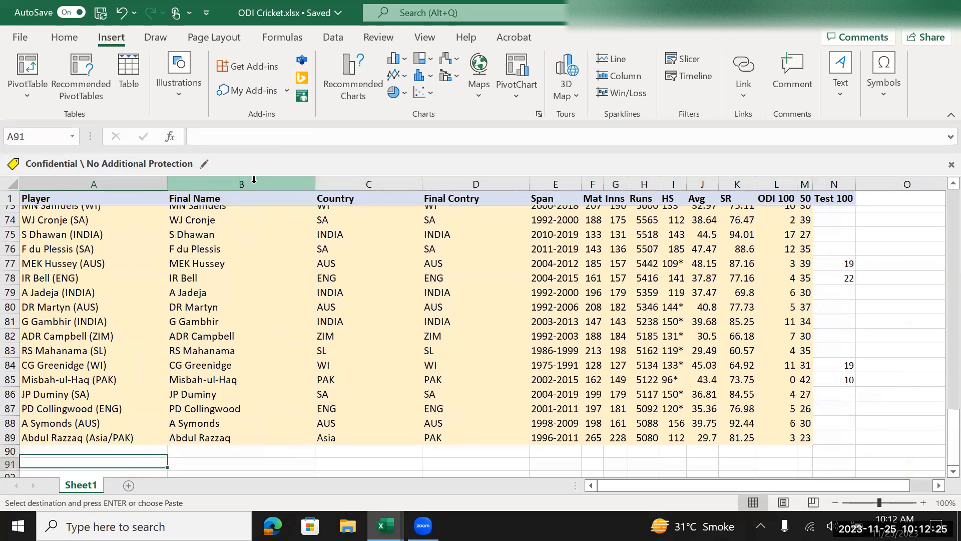
{"action": "key", "text": "ctrl+v"}
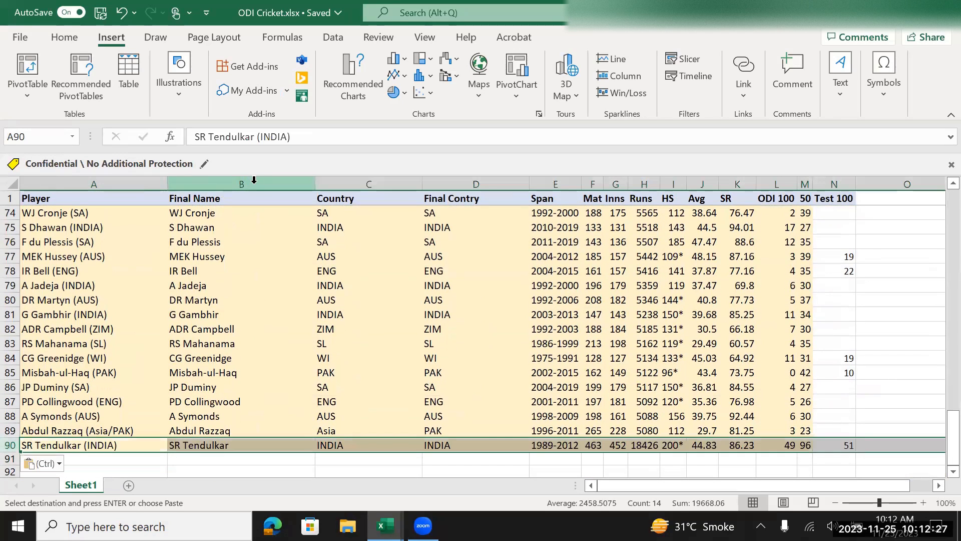
{"action": "key", "text": "Escape"}
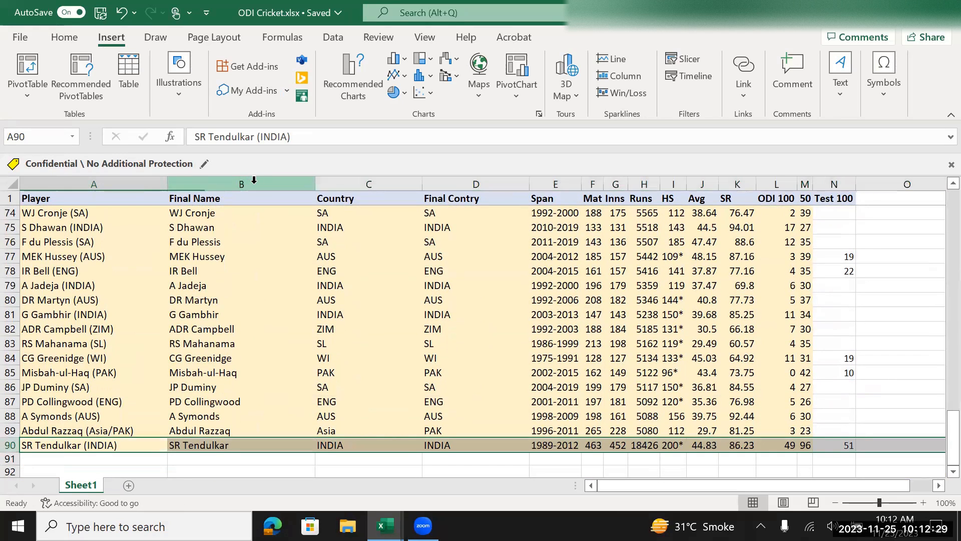
Step: Look through the Player column from the duplicated last record back to the top and down the list for repeated entries
{"action": "key", "text": "Up"}
{"action": "key", "text": "Up"}
{"action": "key", "text": "Up"}
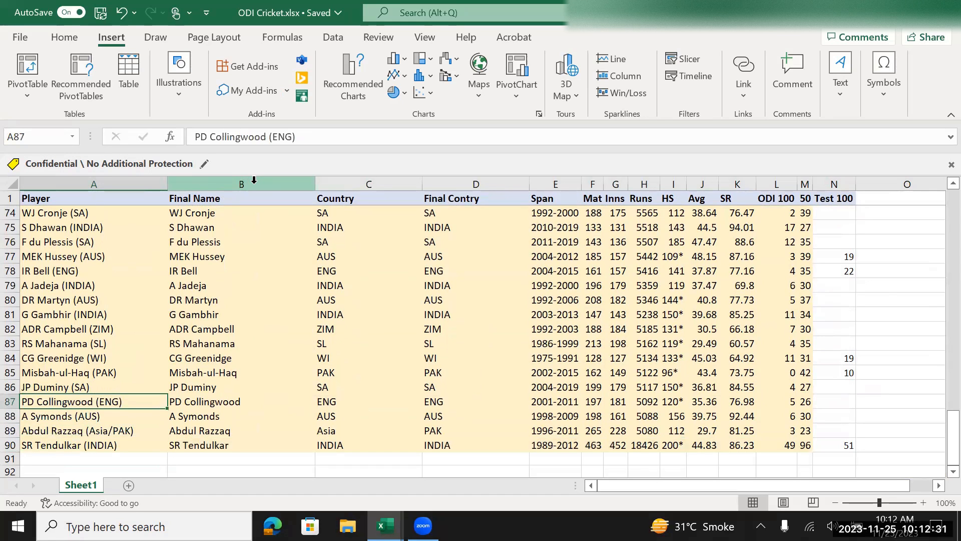
{"action": "key", "text": "ctrl+Up"}
{"action": "key", "text": "Down"}
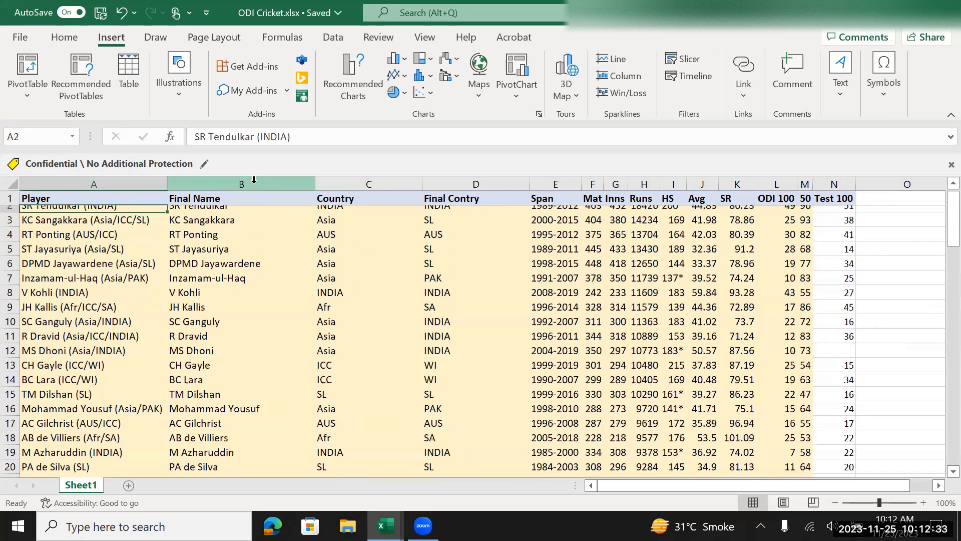
{"action": "key", "text": "Up"}
{"action": "key", "text": "Down"}
{"action": "key", "text": "Down"}
{"action": "key", "text": "Down"}
{"action": "key", "text": "Down"}
{"action": "key", "text": "Down"}
{"action": "key", "text": "Down"}
{"action": "key", "text": "Down"}
{"action": "key", "text": "Down"}
{"action": "key", "text": "Down"}
{"action": "key", "text": "Down"}
{"action": "key", "text": "Down"}
{"action": "key", "text": "Down"}
{"action": "key", "text": "Down"}
{"action": "key", "text": "Down"}
{"action": "key", "text": "Down"}
{"action": "key", "text": "Down"}
{"action": "key", "text": "Down"}
{"action": "key", "text": "Down"}
{"action": "key", "text": "Down"}
{"action": "key", "text": "Down"}
{"action": "key", "text": "Down"}
{"action": "key", "text": "Down"}
{"action": "key", "text": "Down"}
{"action": "key", "text": "Down"}
{"action": "key", "text": "Down"}
{"action": "key", "text": "Down"}
{"action": "key", "text": "Down"}
{"action": "key", "text": "Down"}
{"action": "key", "text": "Down"}
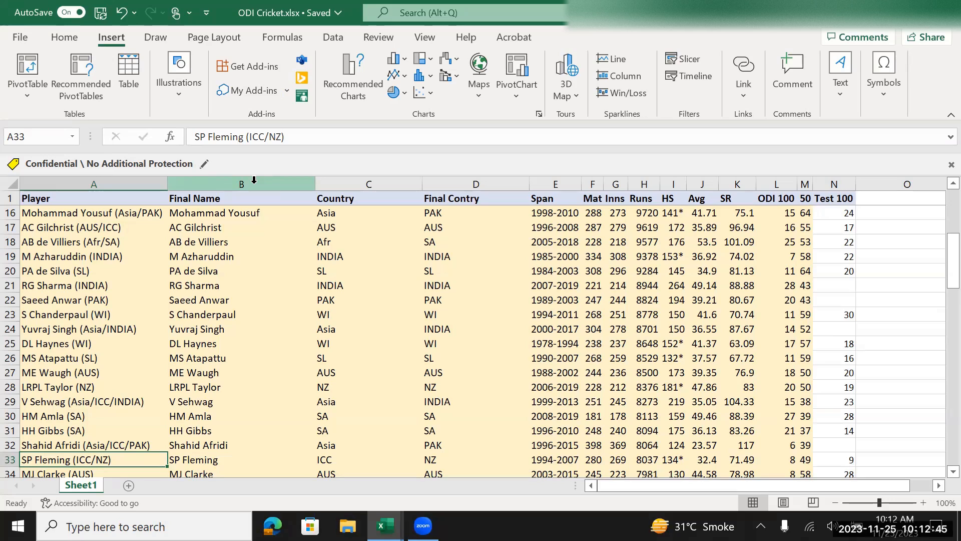
{"action": "key", "text": "ctrl+Down"}
{"action": "key", "text": "ctrl+Up"}
{"action": "key", "text": "Down"}
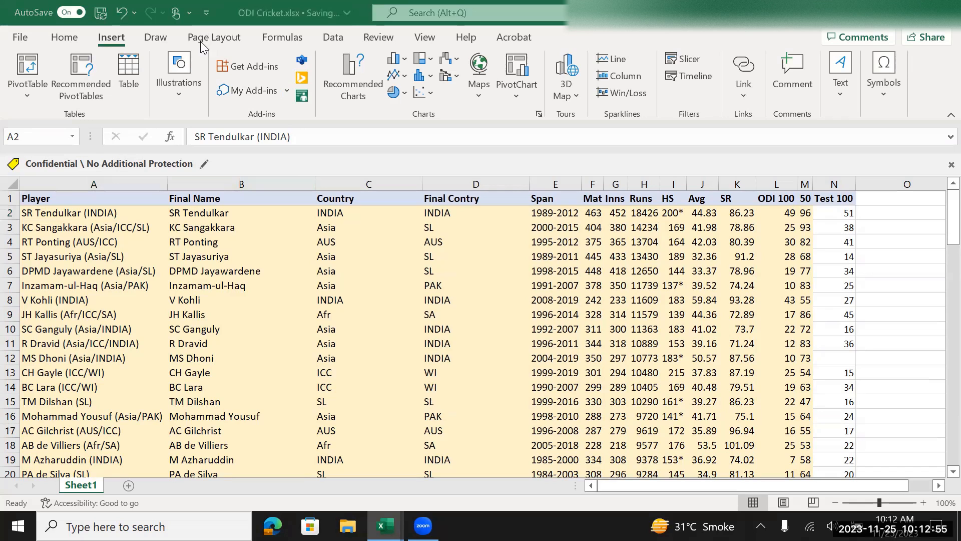
{"action": "left_click", "coordinate": [323, 184]}
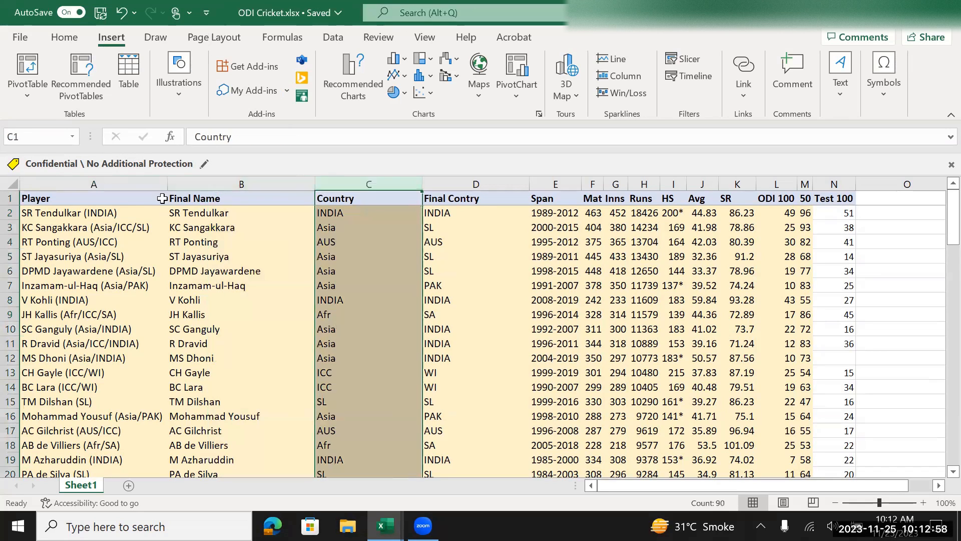
{"action": "left_click", "coordinate": [123, 185]}
{"action": "left_click", "coordinate": [343, 183]}
{"action": "left_click", "coordinate": [123, 184]}
{"action": "left_click", "coordinate": [350, 183]}
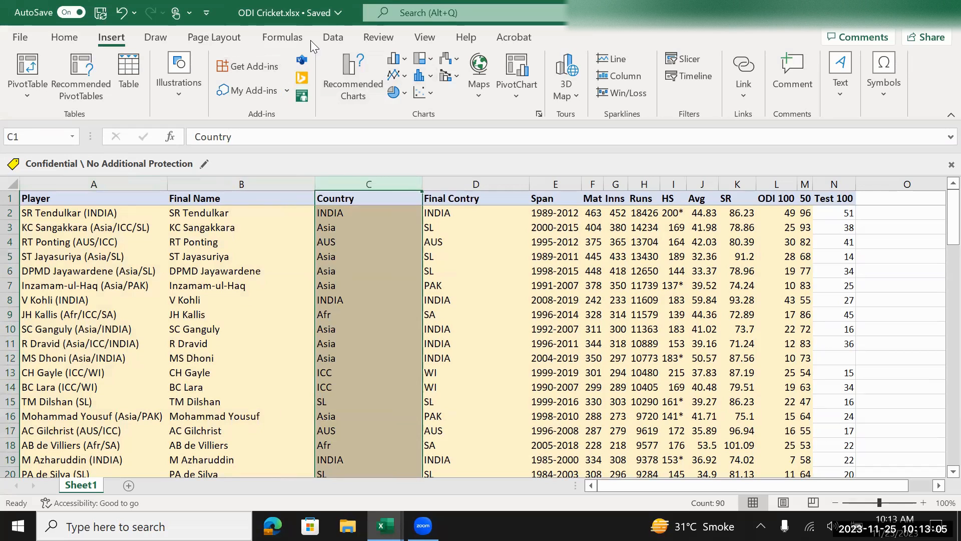
{"action": "left_click", "coordinate": [331, 38]}
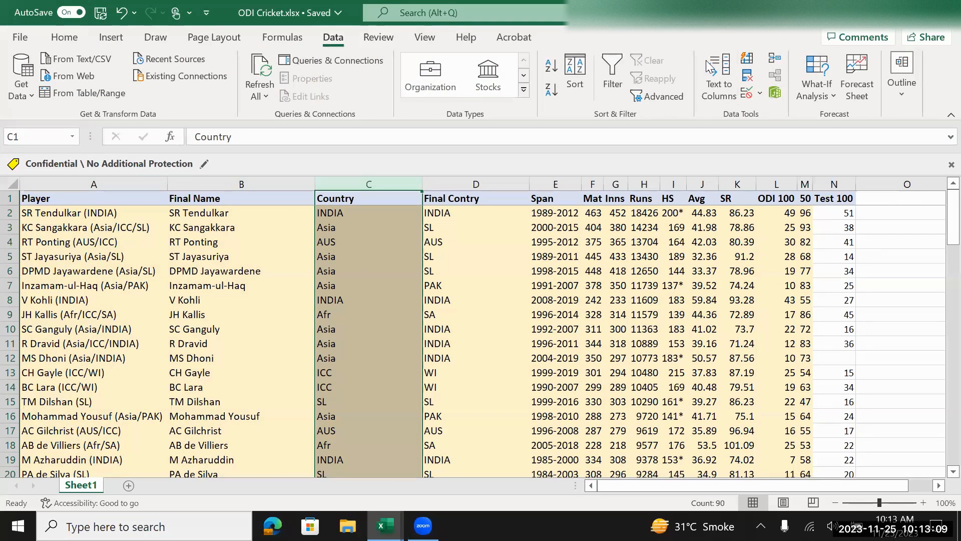
{"action": "left_click", "coordinate": [748, 81]}
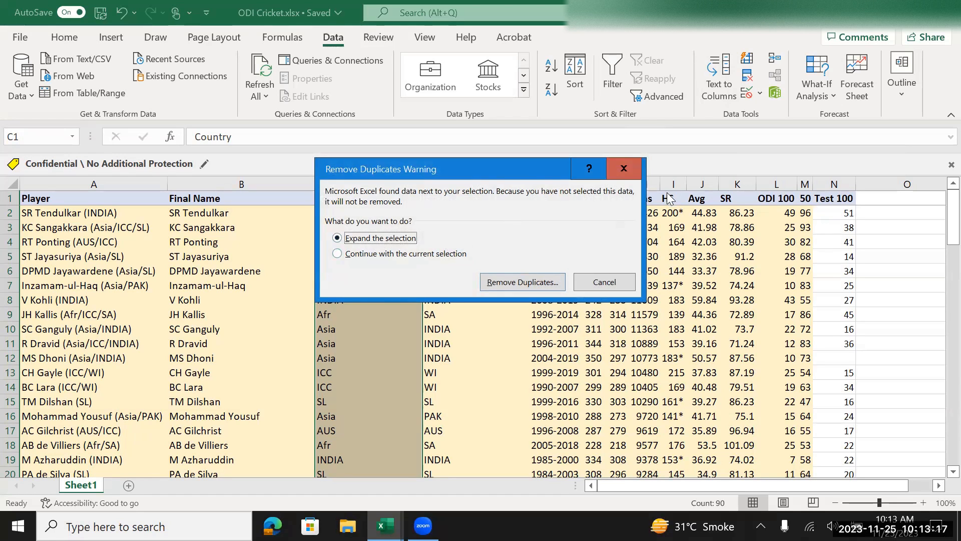
{"action": "left_click", "coordinate": [623, 168]}
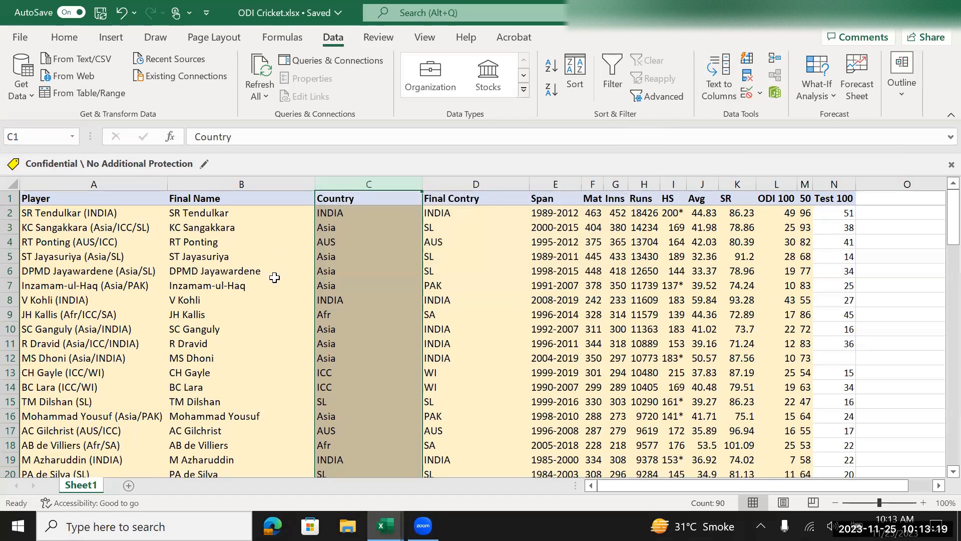
Step: Remove duplicate records from the whole table, comparing all columns with headers included, and check the end of the list
{"action": "left_click", "coordinate": [65, 207]}
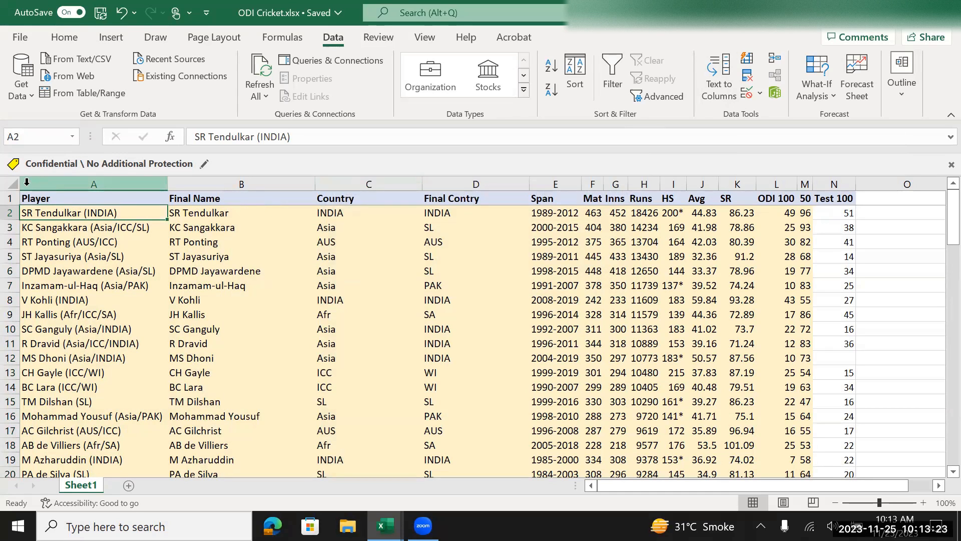
{"action": "key", "text": "ctrl+a"}
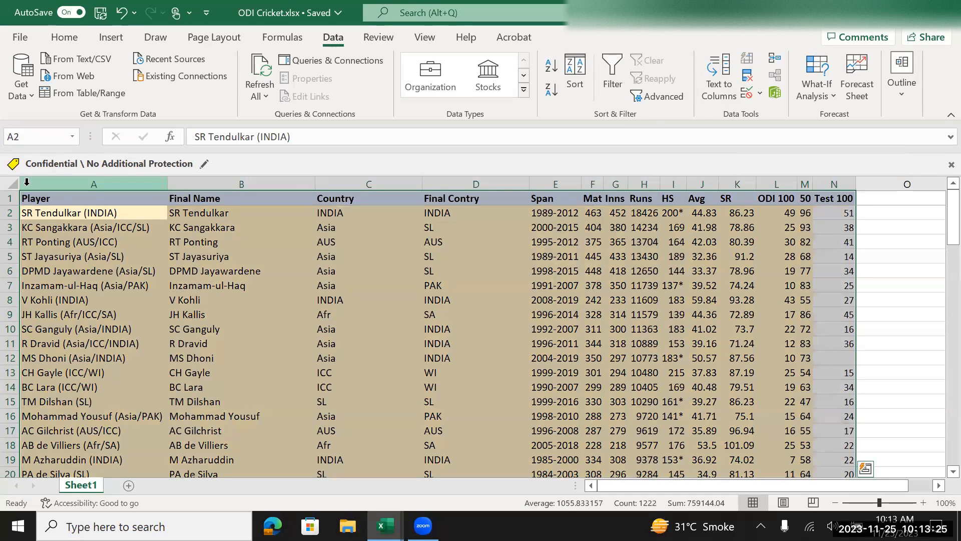
{"action": "left_click", "coordinate": [748, 77]}
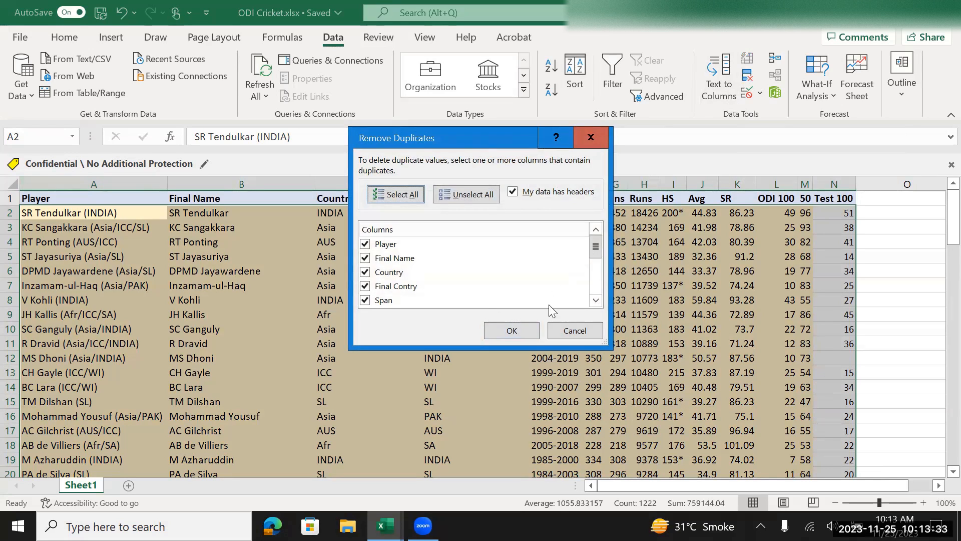
{"action": "left_click", "coordinate": [523, 330]}
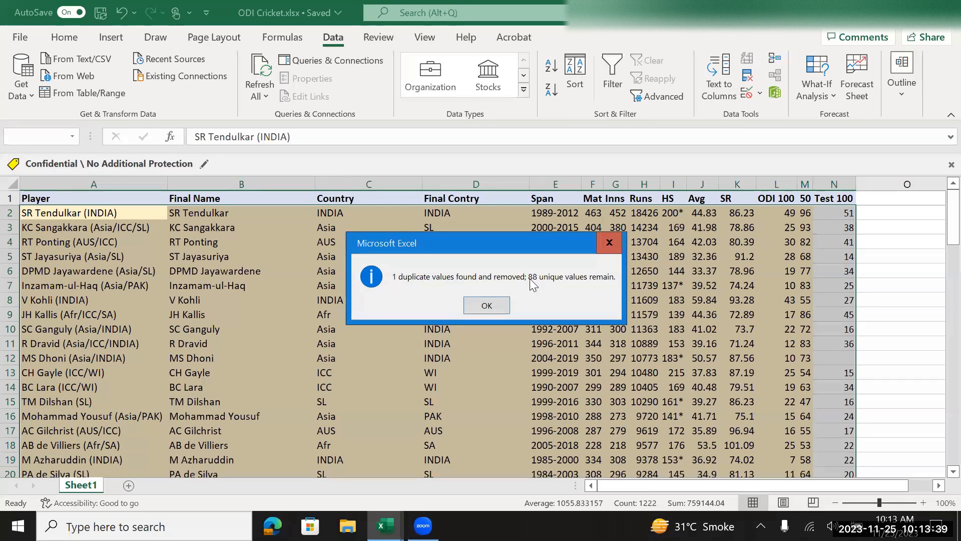
{"action": "left_click", "coordinate": [485, 305]}
{"action": "scroll", "coordinate": [438, 300], "scroll_direction": "down", "scroll_amount": 8}
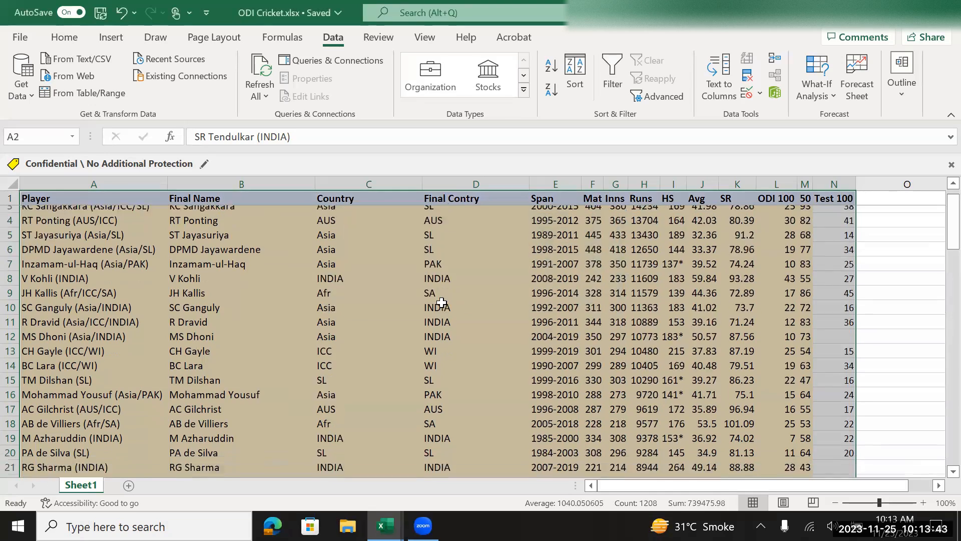
{"action": "key", "text": "ctrl+Home"}
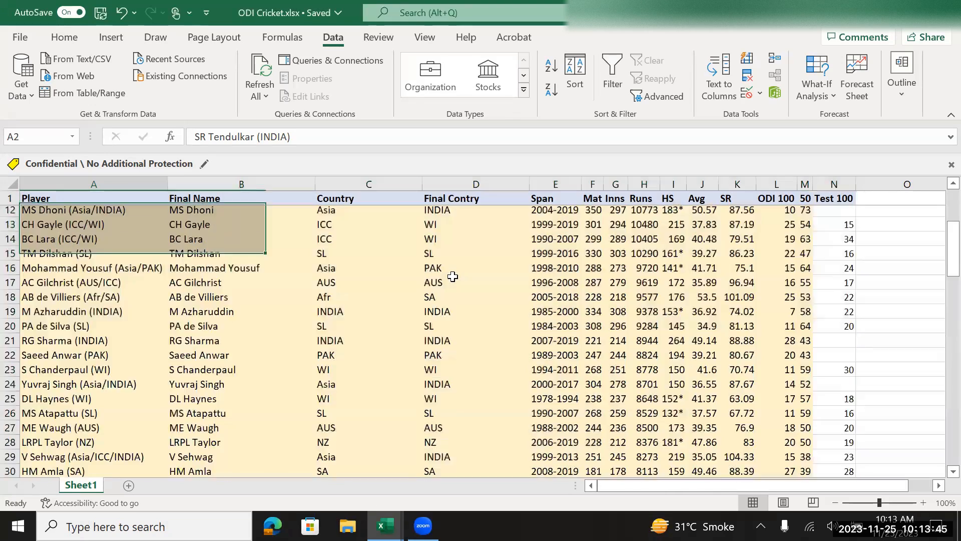
{"action": "key", "text": "ctrl+Down"}
{"action": "key", "text": "Down"}
{"action": "key", "text": "Up"}
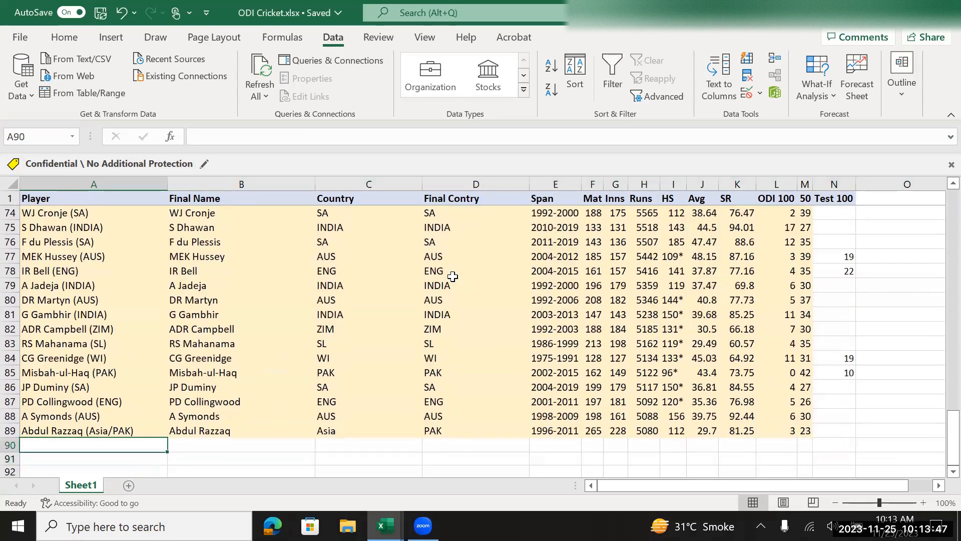
Step: Copy the first three player records in rows 2 to 4 and paste them below the last record, starting at row 90
{"action": "key", "text": "ctrl+Up"}
{"action": "key", "text": "Down"}
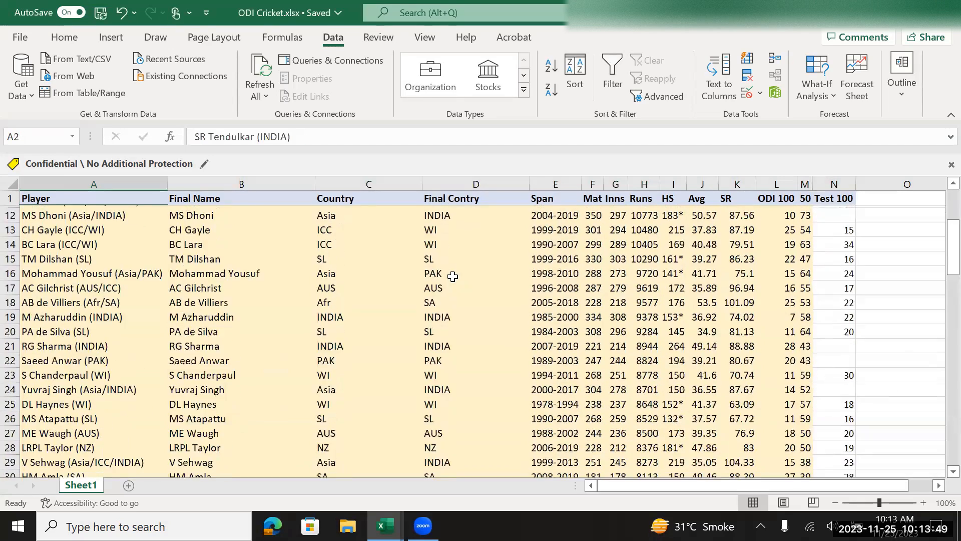
{"action": "key", "text": "shift+Down"}
{"action": "key", "text": "shift+Down"}
{"action": "key", "text": "ctrl+shift+Right"}
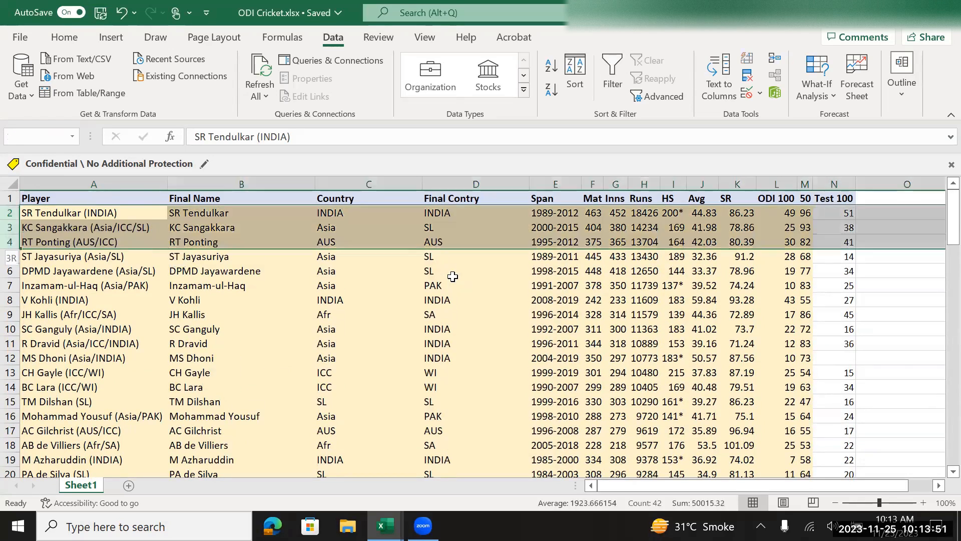
{"action": "key", "text": "ctrl+c"}
{"action": "key", "text": "ctrl+Down"}
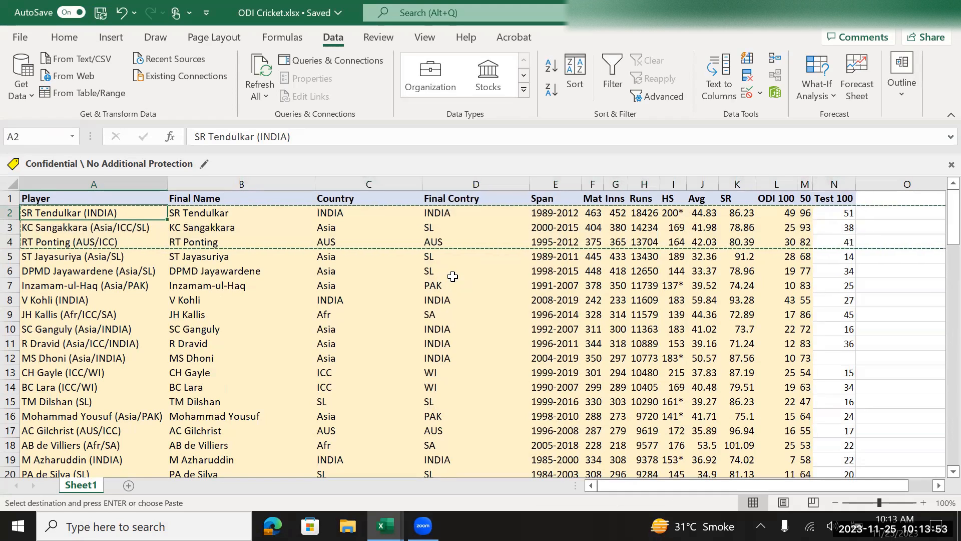
{"action": "key", "text": "Down"}
{"action": "key", "text": "ctrl+v"}
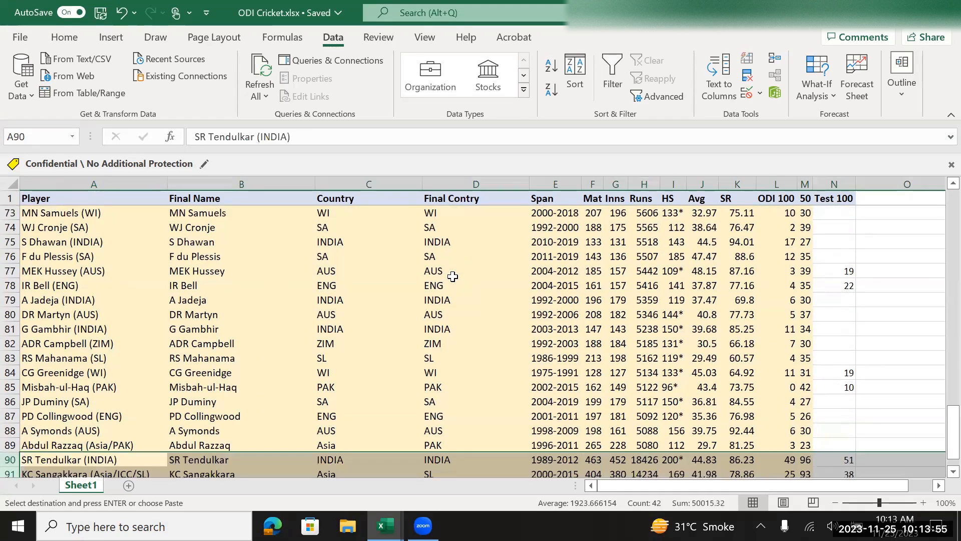
{"action": "key", "text": "ctrl+Up"}
{"action": "key", "text": "ctrl"}
{"action": "key", "text": "Escape"}
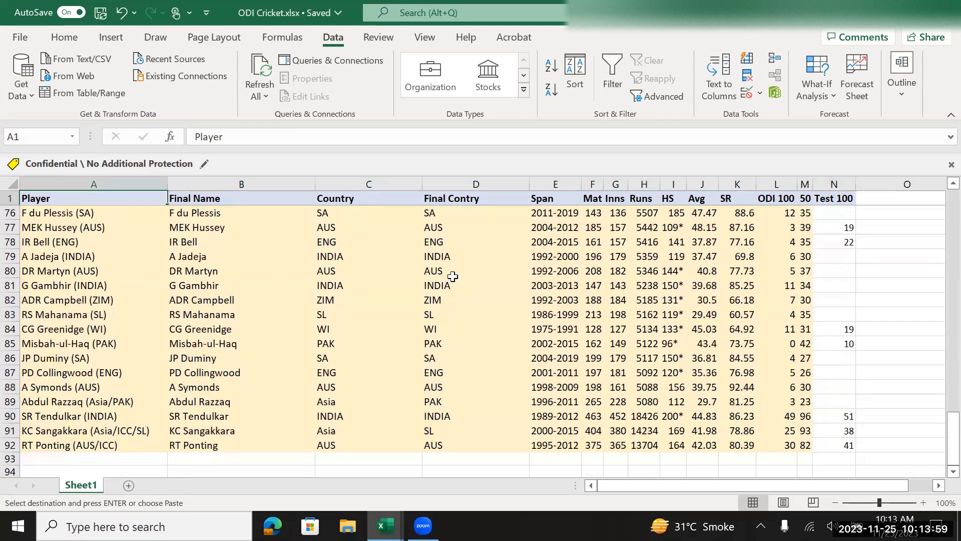
Step: Run Remove Duplicates on the whole table including the pasted records, with every column compared
{"action": "key", "text": "Down"}
{"action": "key", "text": "ctrl+Down"}
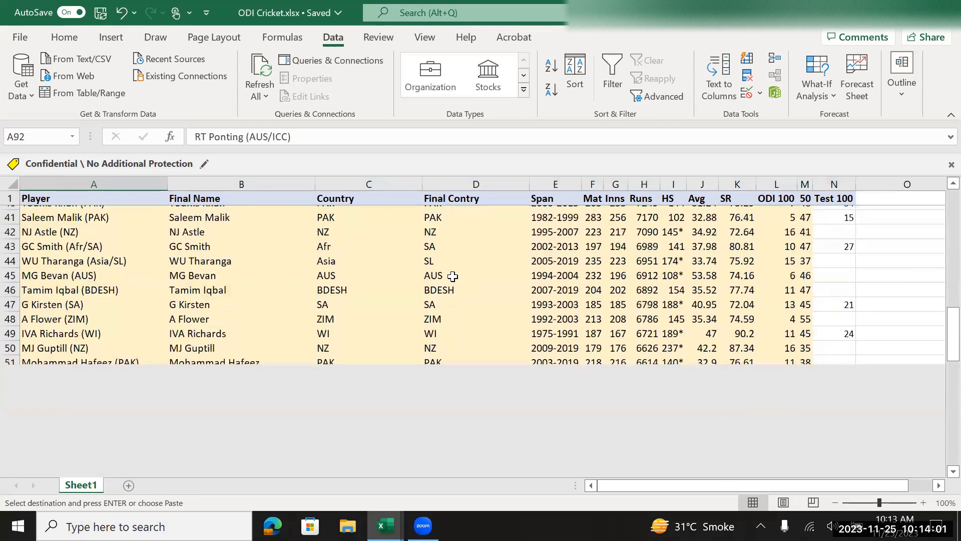
{"action": "key", "text": "ctrl+Up"}
{"action": "key", "text": "Down"}
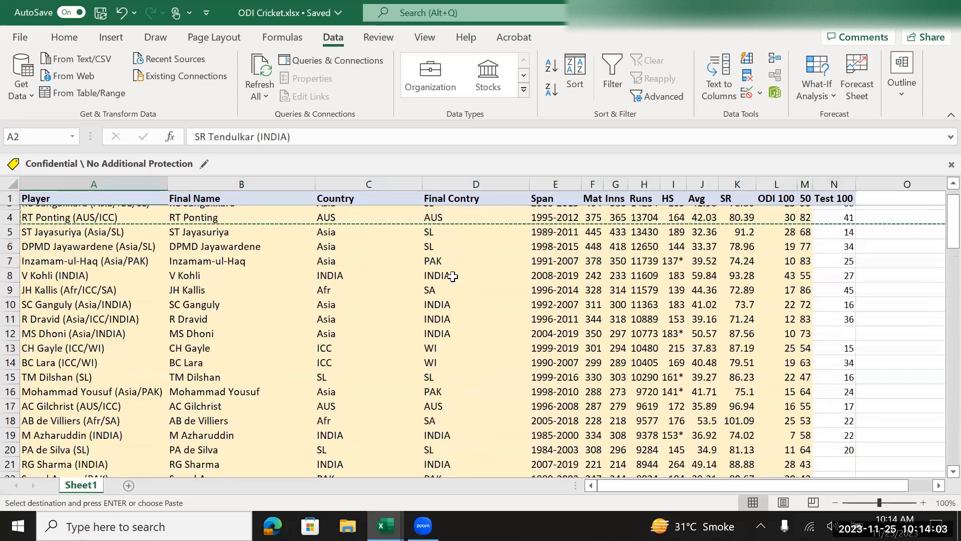
{"action": "key", "text": "Up"}
{"action": "key", "text": "ctrl+shift+Right"}
{"action": "key", "text": "ctrl+shift+Down"}
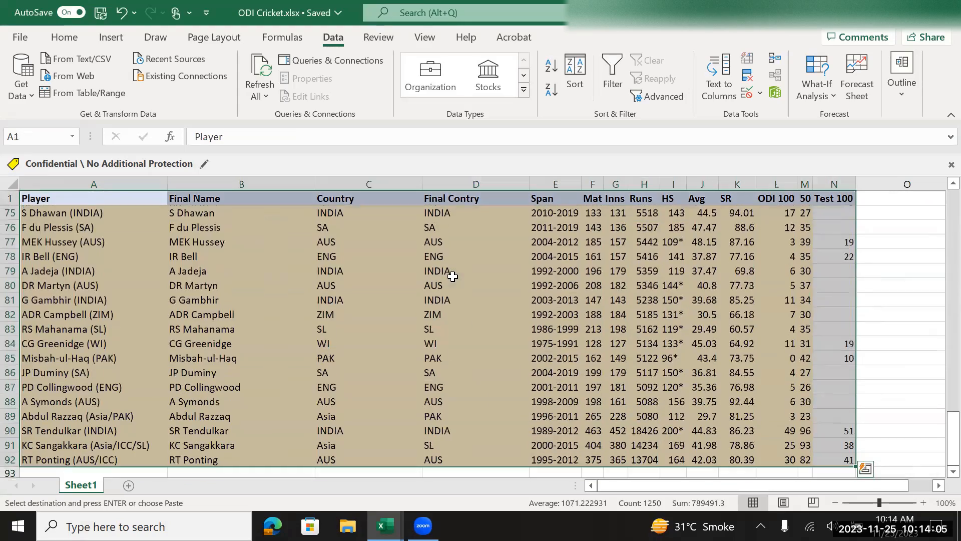
{"action": "left_click", "coordinate": [751, 76]}
{"action": "left_click", "coordinate": [512, 330]}
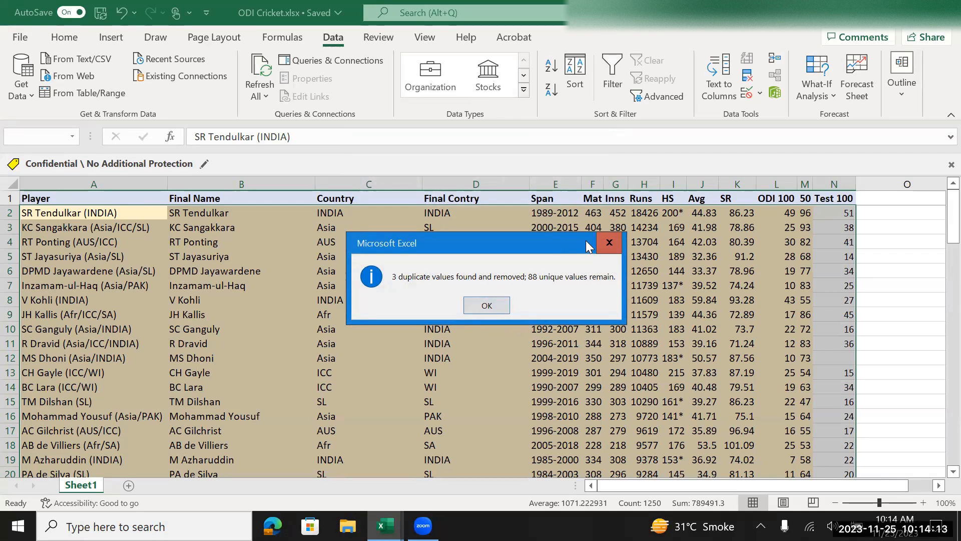
{"action": "left_click", "coordinate": [609, 244]}
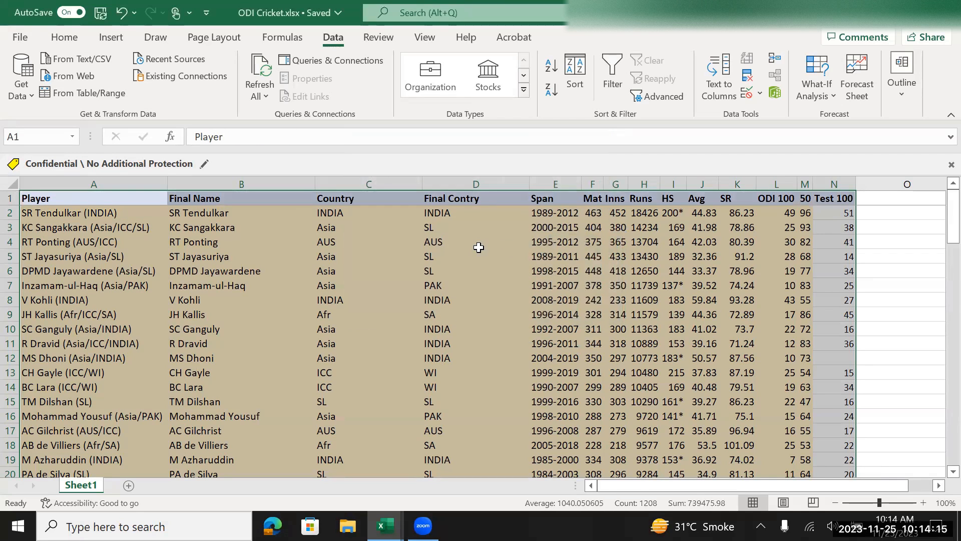
Step: Copy A1:N4, the header plus the first three player records, and paste it below the last record starting at A90
{"action": "key", "text": "ctrl+Home"}
{"action": "key", "text": "shift+Down"}
{"action": "key", "text": "shift+Down"}
{"action": "key", "text": "shift+Down"}
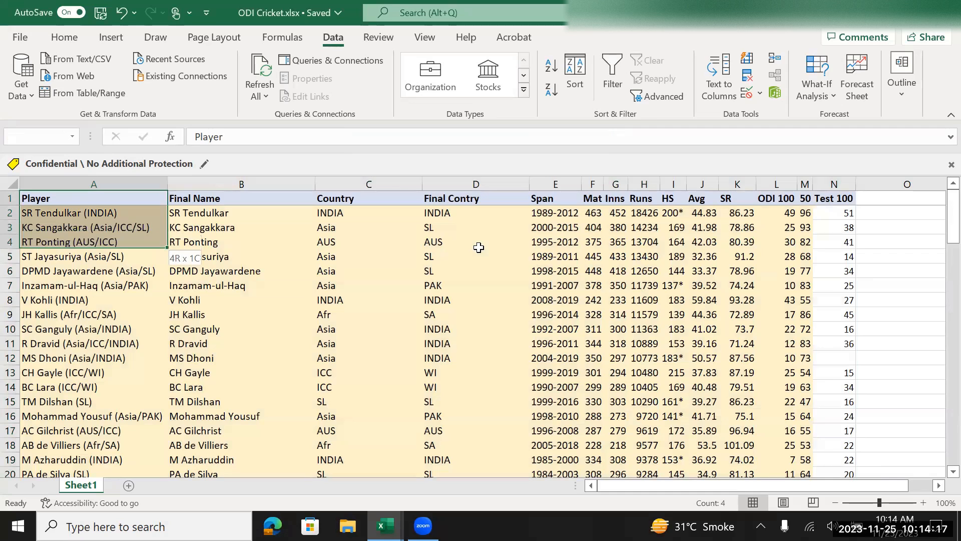
{"action": "key", "text": "ctrl+shift+Right"}
{"action": "key", "text": "ctrl+c"}
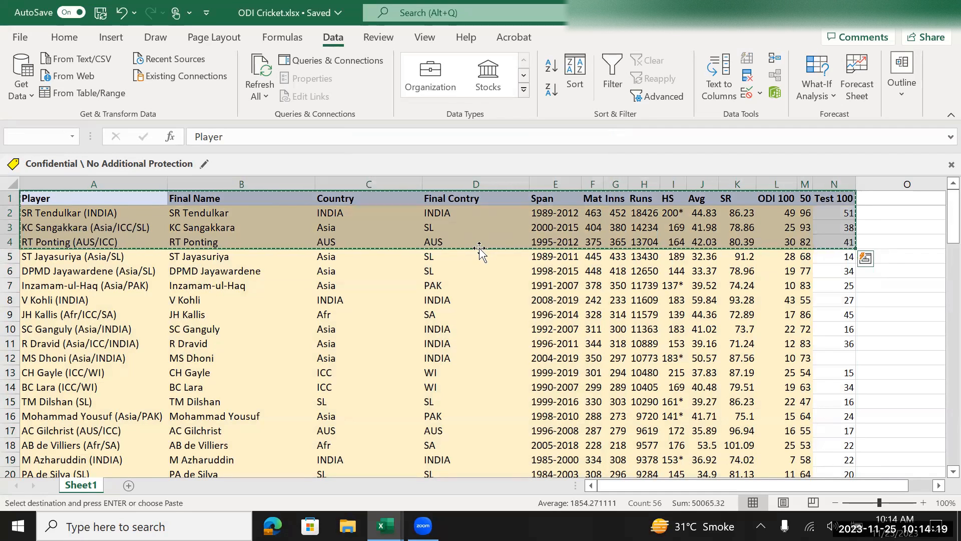
{"action": "key", "text": "ctrl+Down"}
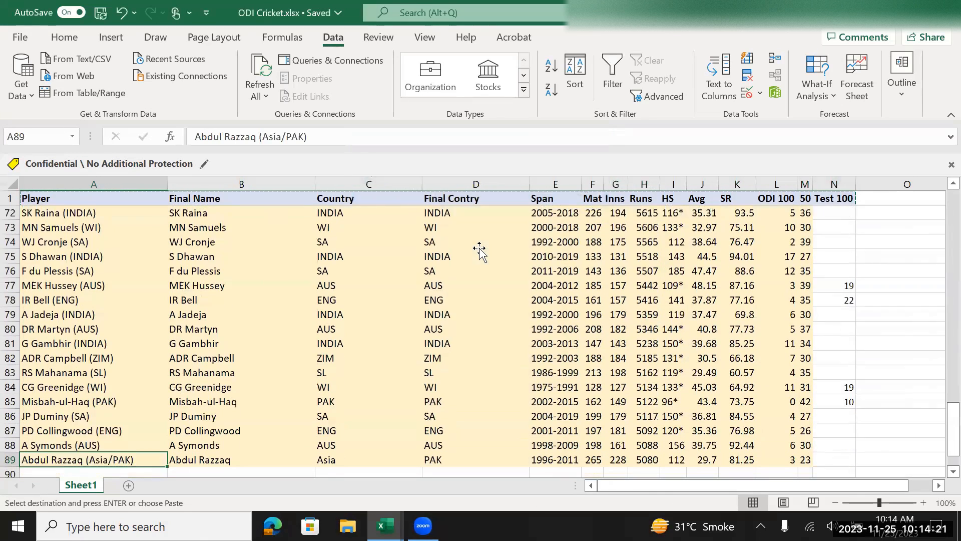
{"action": "key", "text": "Down"}
{"action": "key", "text": "ctrl+v"}
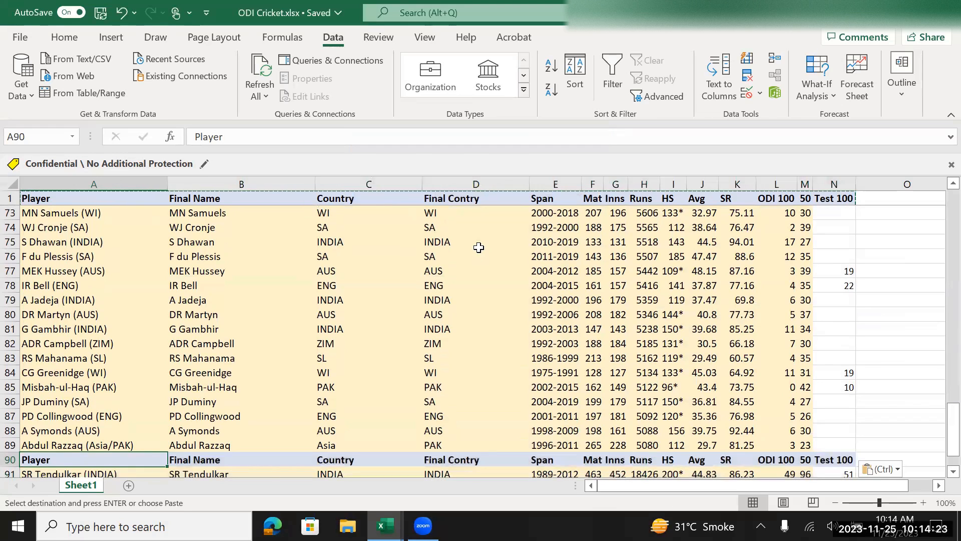
Step: Delete the pasted header row in row 90, keeping the three copied player records
{"action": "key", "text": "shift+space"}
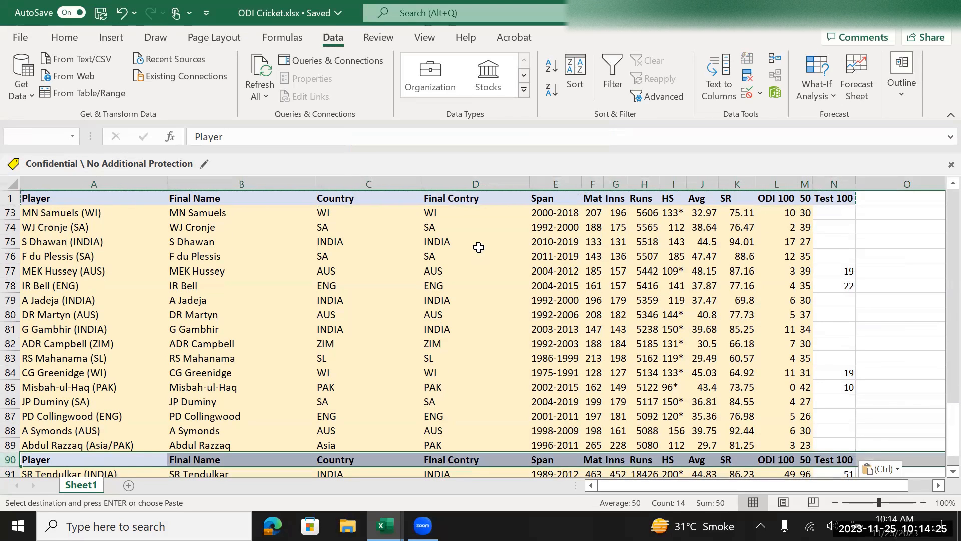
{"action": "key", "text": "ctrl+minus"}
{"action": "key", "text": "Down"}
{"action": "key", "text": "Down"}
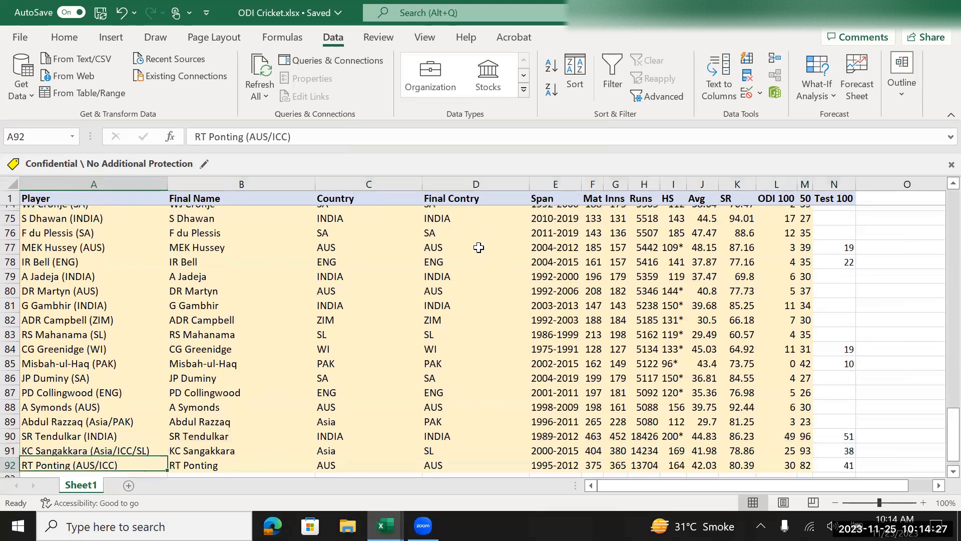
Step: Set the Final Contry value of the copied record in D90 to US
{"action": "key", "text": "Up"}
{"action": "key", "text": "Up"}
{"action": "key", "text": "Right"}
{"action": "key", "text": "Right"}
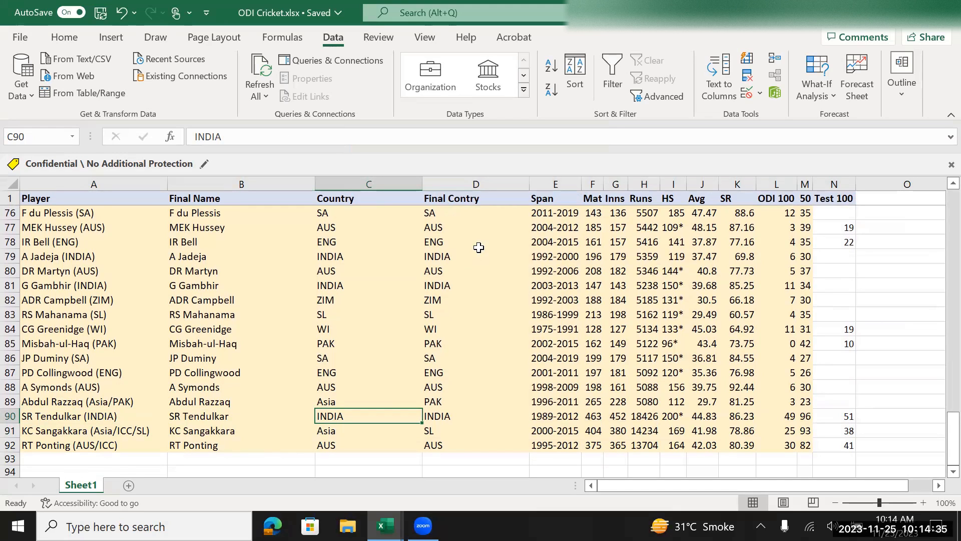
{"action": "key", "text": "Right"}
{"action": "type", "text": "USA"}
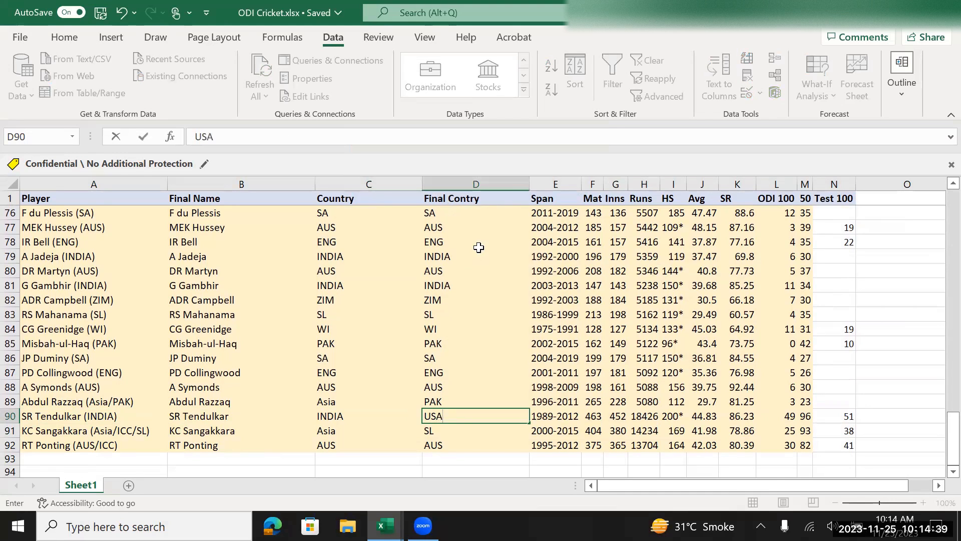
{"action": "key", "text": "ctrl+Return"}
{"action": "type", "text": "US"}
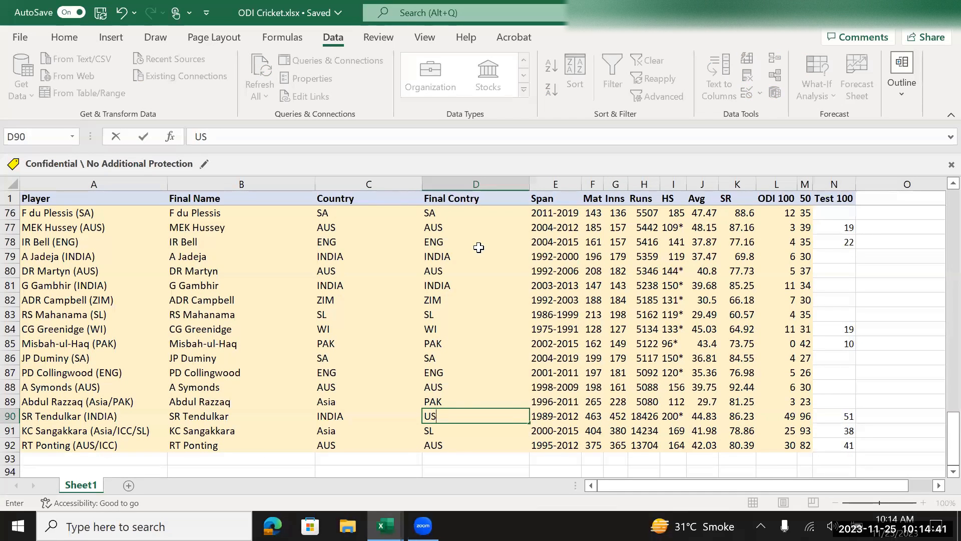
{"action": "key", "text": "Return"}
Step: Set the Final Contry values of the other two copied records, D91 and D92, to US
{"action": "type", "text": "US"}
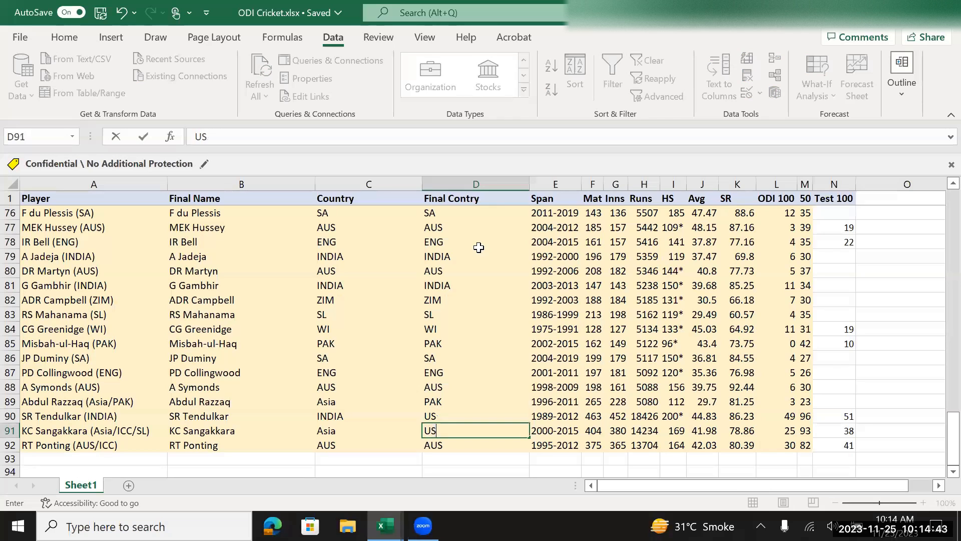
{"action": "key", "text": "Return"}
{"action": "key", "text": "BackSpace"}
{"action": "key", "text": "BackSpace"}
{"action": "key", "text": "BackSpace"}
{"action": "type", "text": "US"}
{"action": "key", "text": "Return"}
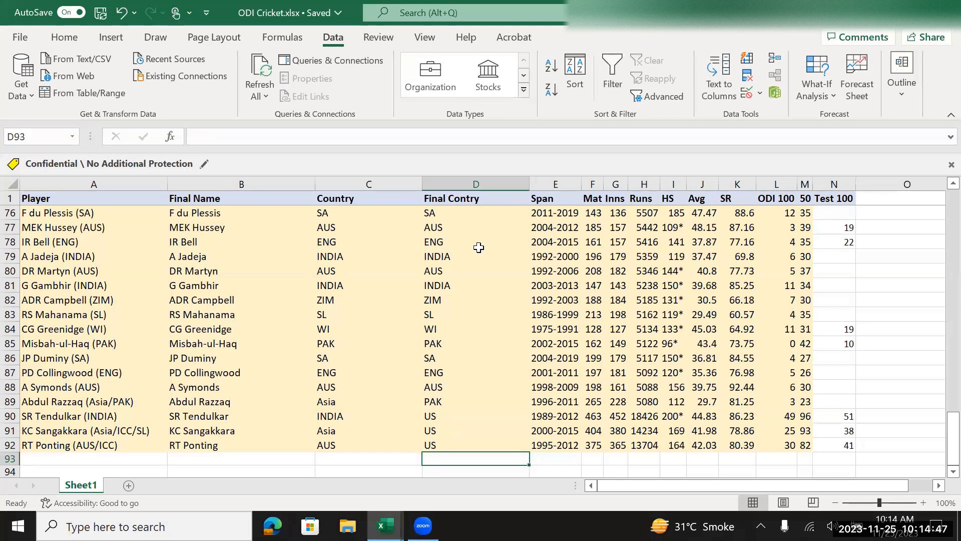
Step: Compare the Final Contry values of the copied records in rows 90 to 92 with the originals in rows 2 to 4
{"action": "key", "text": "Up"}
{"action": "key", "text": "Up"}
{"action": "key", "text": "Up"}
{"action": "key", "text": "Up"}
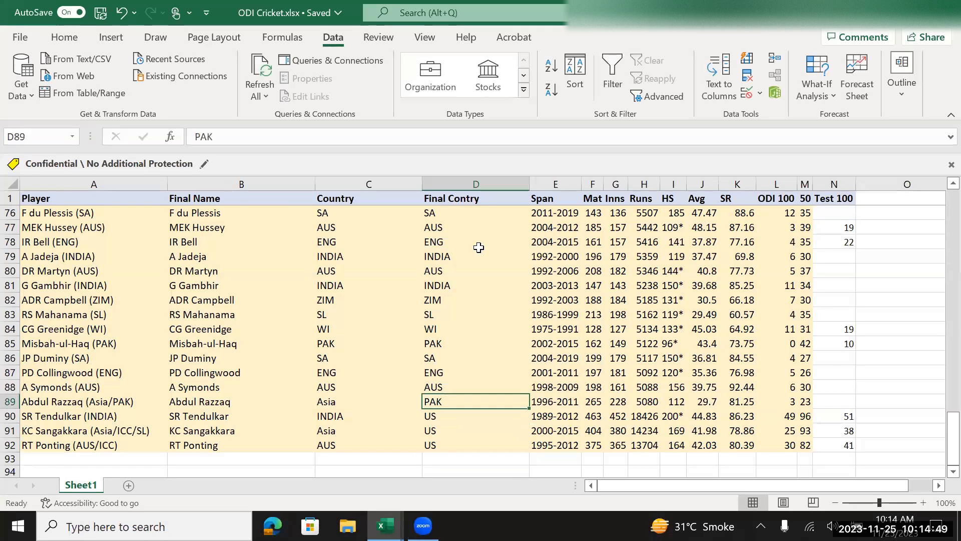
{"action": "key", "text": "ctrl+Up"}
{"action": "key", "text": "Down"}
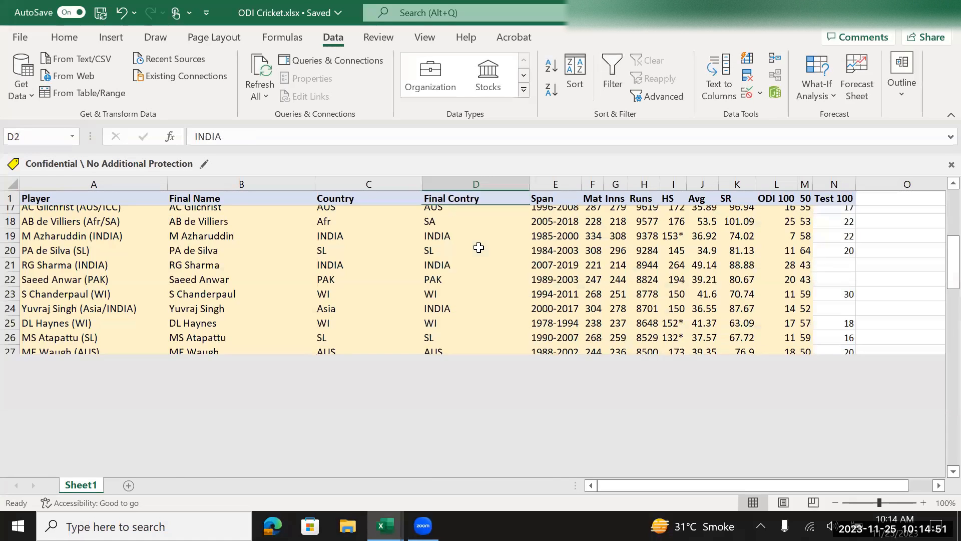
{"action": "key", "text": "Down"}
{"action": "key", "text": "Down"}
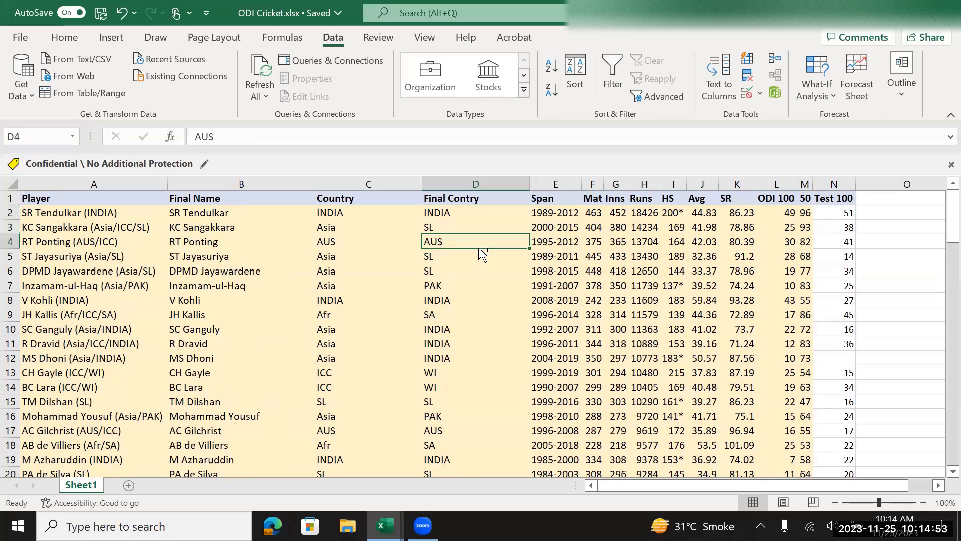
{"action": "key", "text": "Left"}
{"action": "key", "text": "Left"}
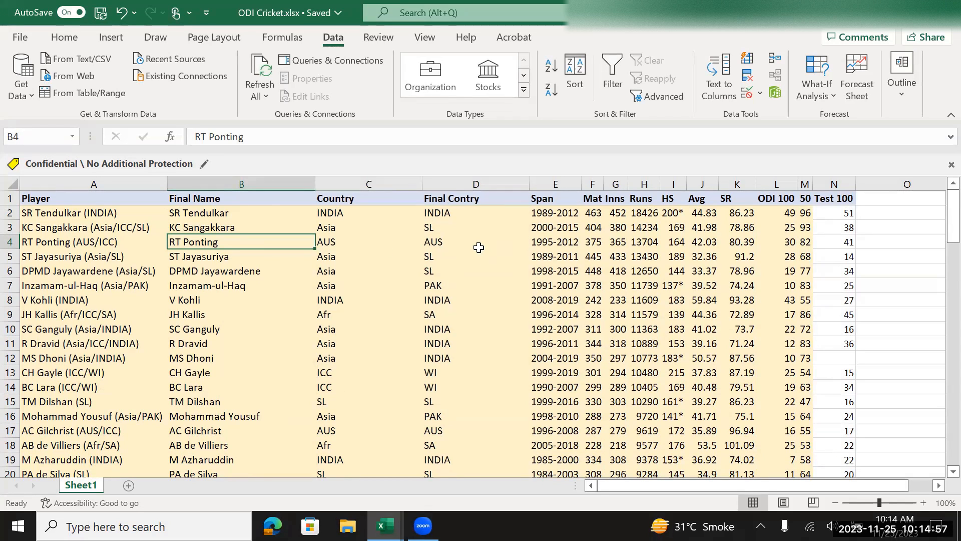
Step: Run Remove Duplicates on the whole table again with all columns selected, including the altered Final Contry values
{"action": "key", "text": "ctrl+a"}
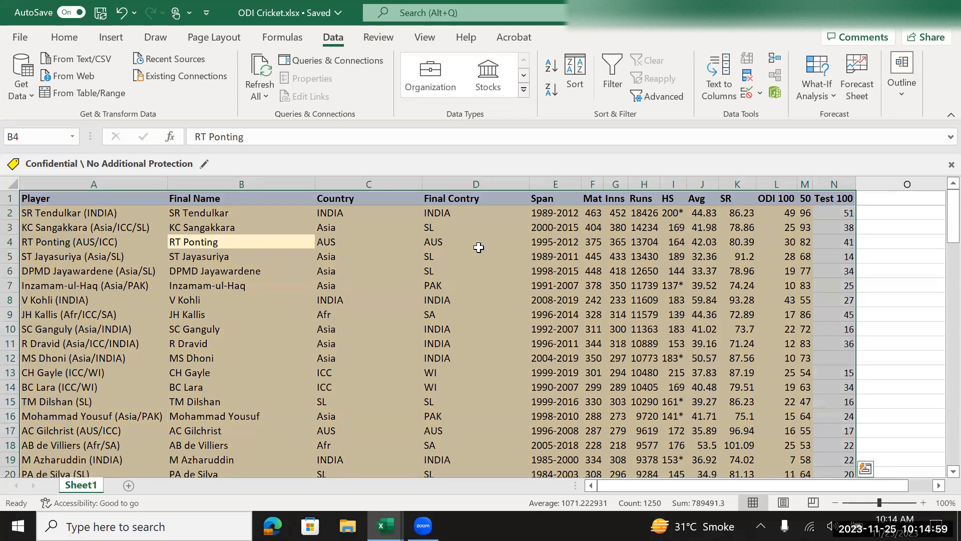
{"action": "left_click", "coordinate": [746, 77]}
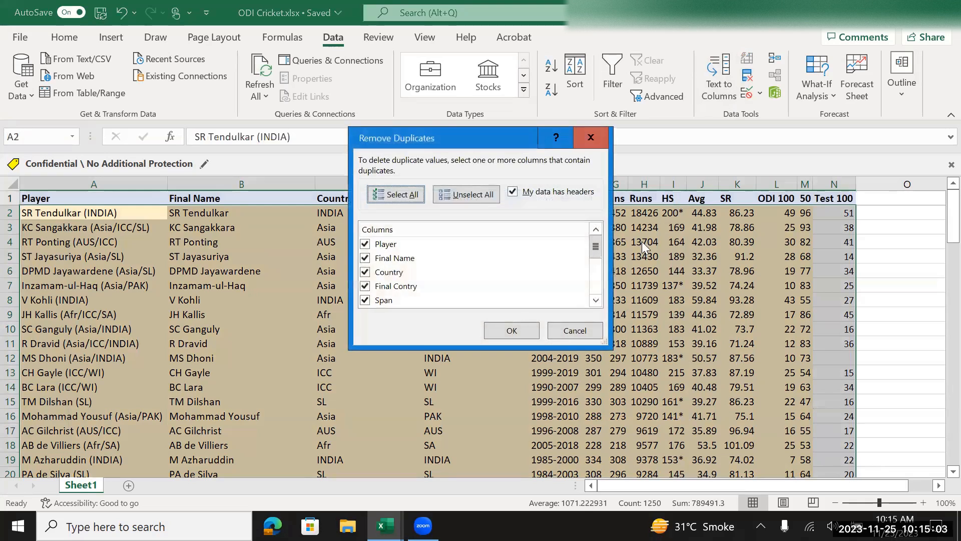
{"action": "left_click", "coordinate": [513, 334]}
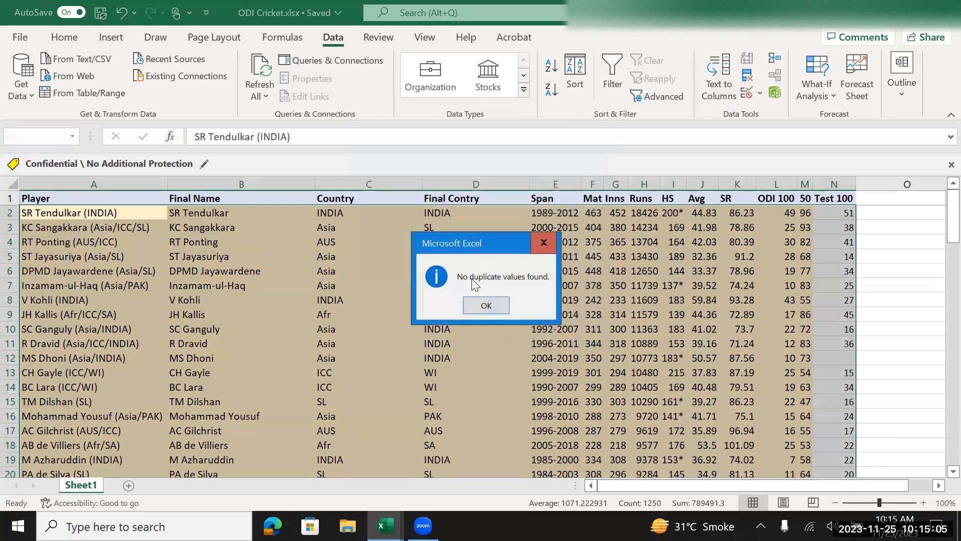
Step: Check the Player, Final Name, Country and Final Contry values of the copied record in row 90
{"action": "left_click", "coordinate": [544, 245]}
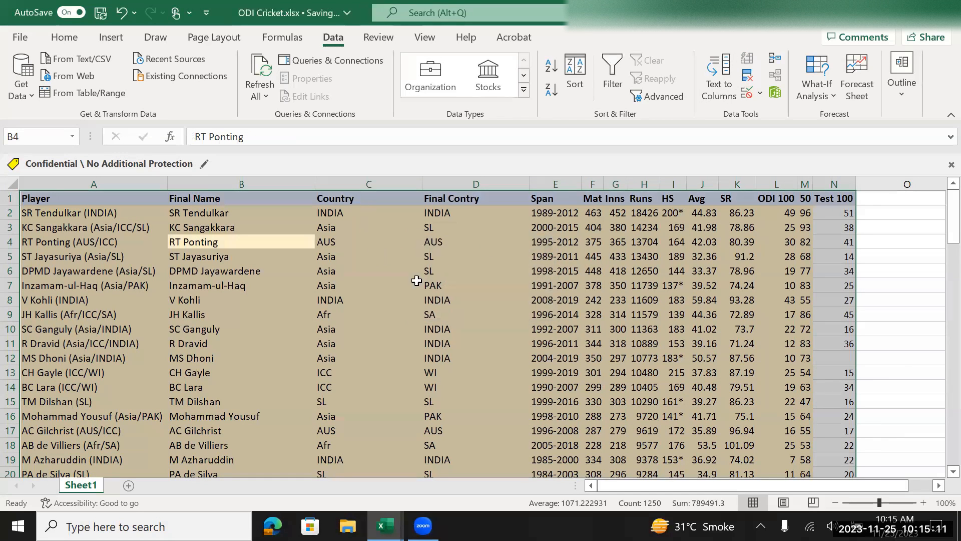
{"action": "left_click", "coordinate": [440, 314]}
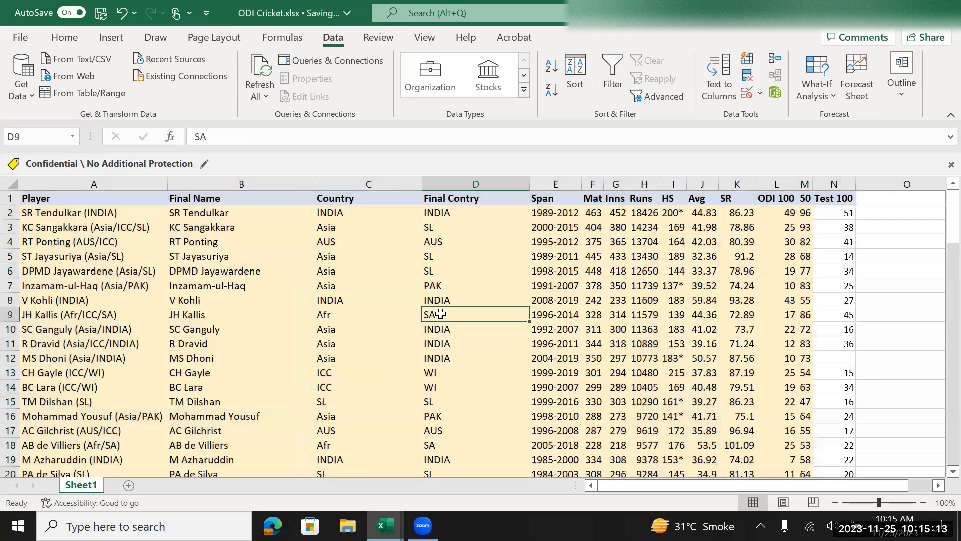
{"action": "key", "text": "ctrl+Down"}
{"action": "key", "text": "Left"}
{"action": "key", "text": "Up"}
{"action": "key", "text": "Up"}
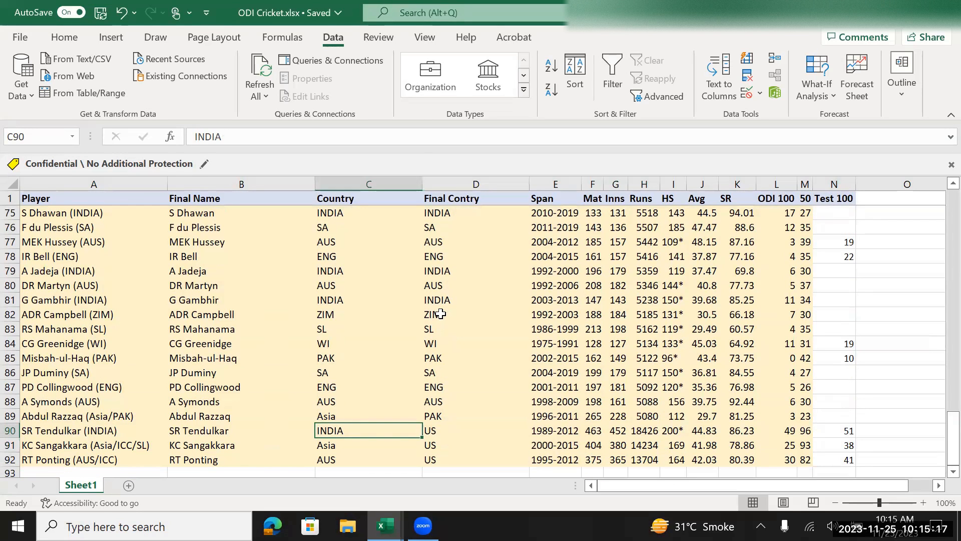
{"action": "key", "text": "Left"}
{"action": "key", "text": "Left"}
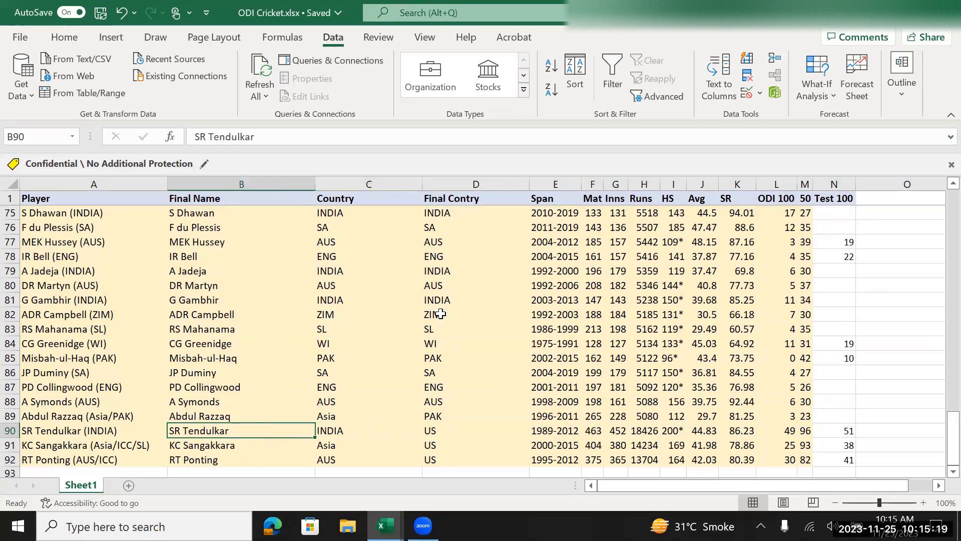
{"action": "key", "text": "Right"}
{"action": "key", "text": "Right"}
{"action": "key", "text": "Right"}
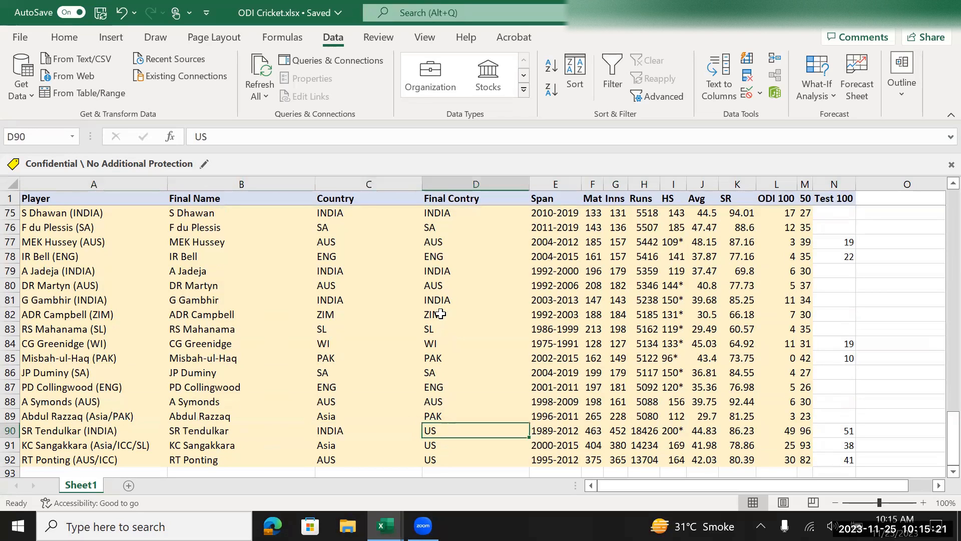
{"action": "key", "text": "Left"}
{"action": "key", "text": "Left"}
{"action": "key", "text": "Left"}
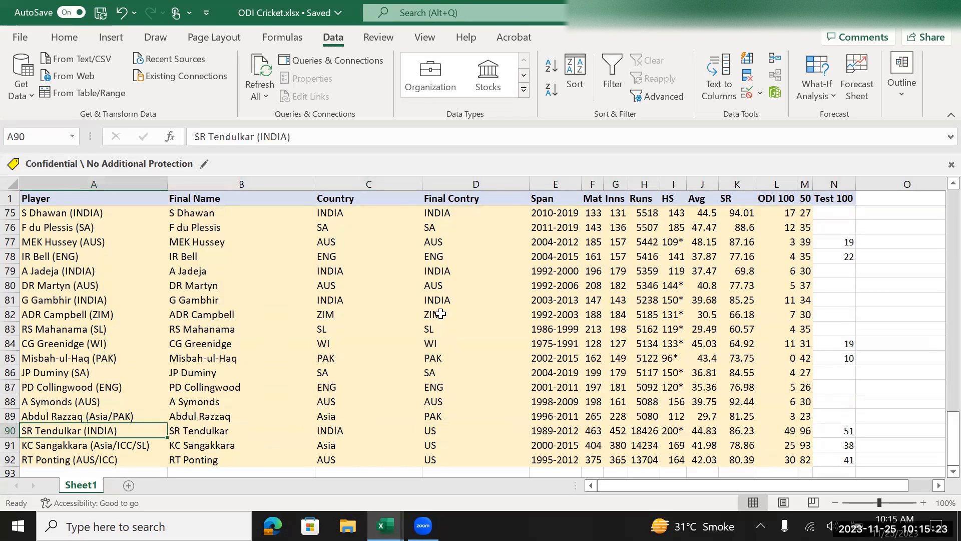
{"action": "key", "text": "Right"}
{"action": "key", "text": "Right"}
{"action": "key", "text": "Right"}
{"action": "key", "text": "Left"}
{"action": "key", "text": "Left"}
{"action": "key", "text": "Left"}
{"action": "key", "text": "Right"}
{"action": "key", "text": "Right"}
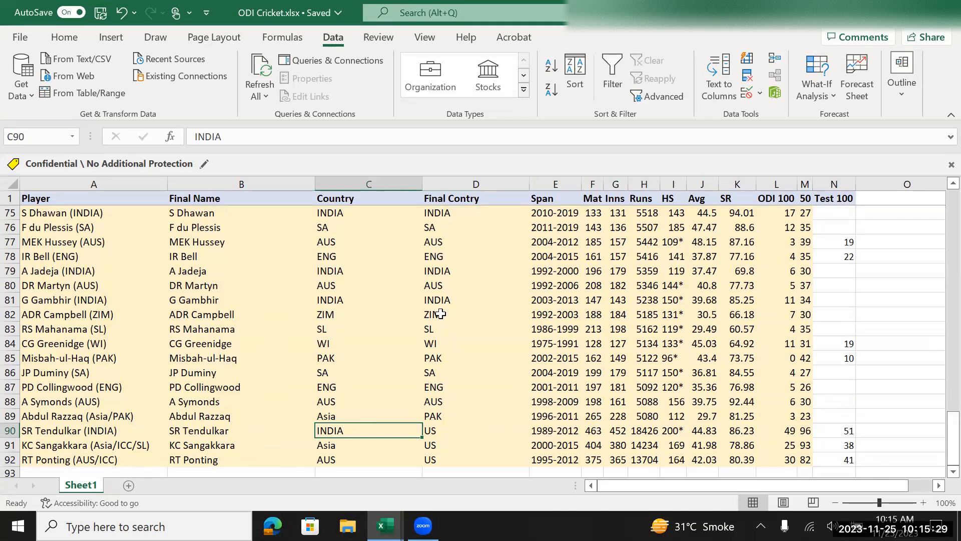
Step: Run Remove Duplicates on the whole table with only the Player and Country columns selected
{"action": "key", "text": "ctrl+a"}
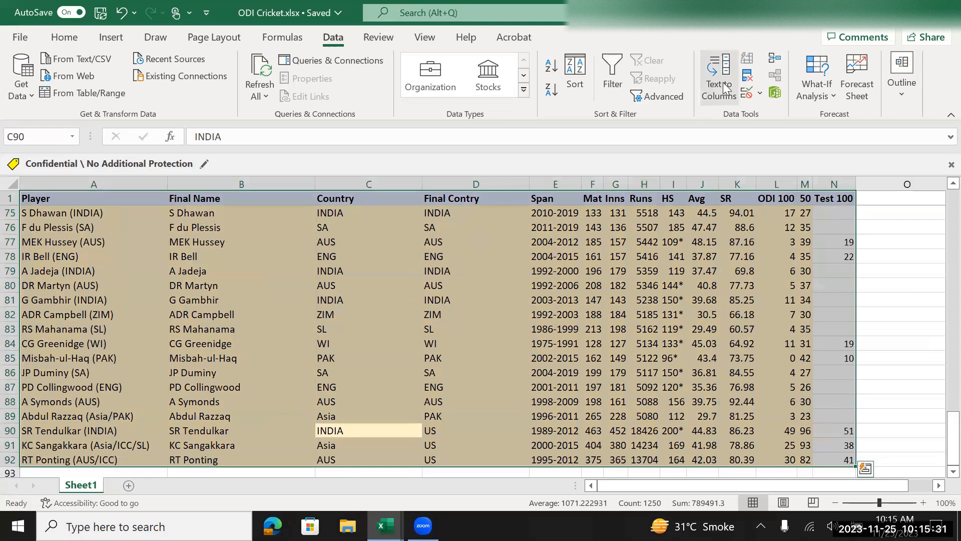
{"action": "left_click", "coordinate": [748, 75]}
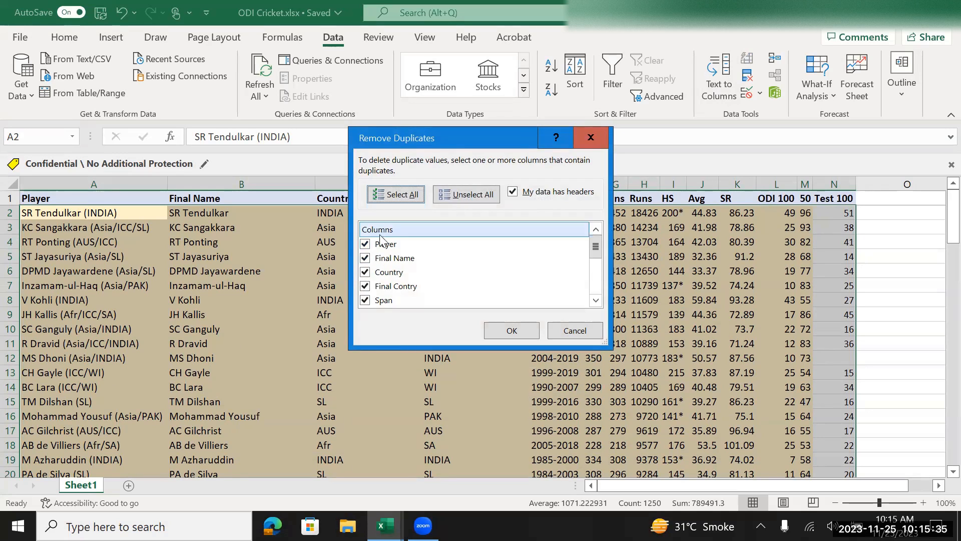
{"action": "left_click", "coordinate": [461, 194]}
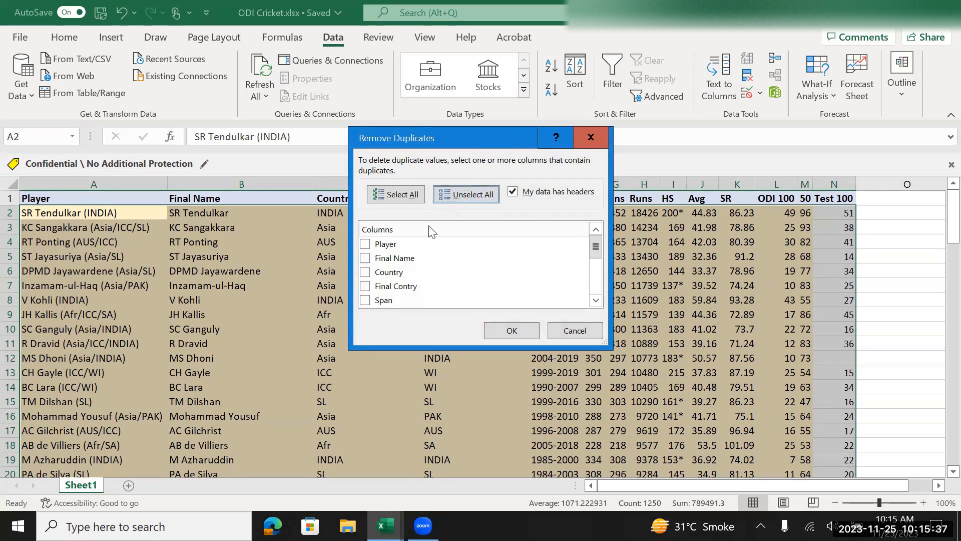
{"action": "left_click", "coordinate": [391, 246]}
{"action": "left_click", "coordinate": [400, 277]}
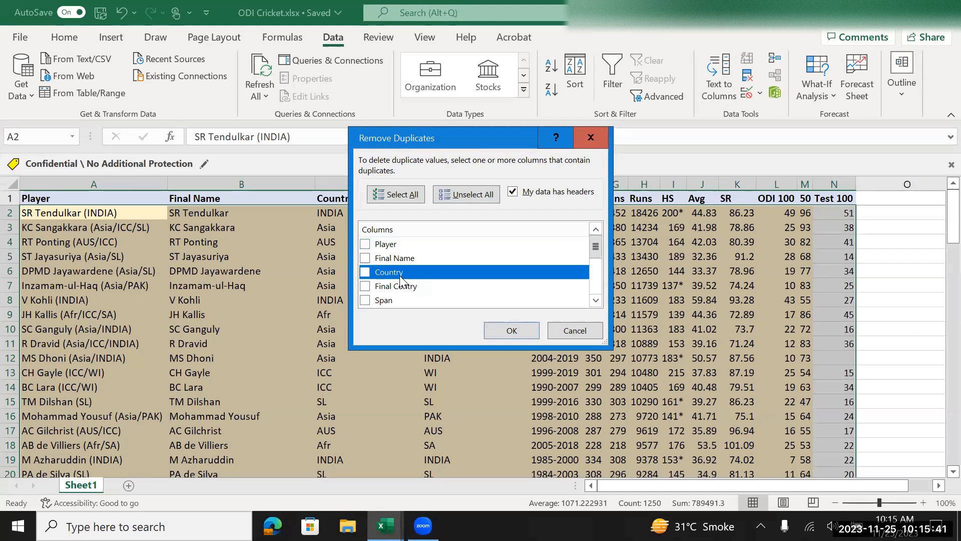
{"action": "left_click", "coordinate": [370, 248]}
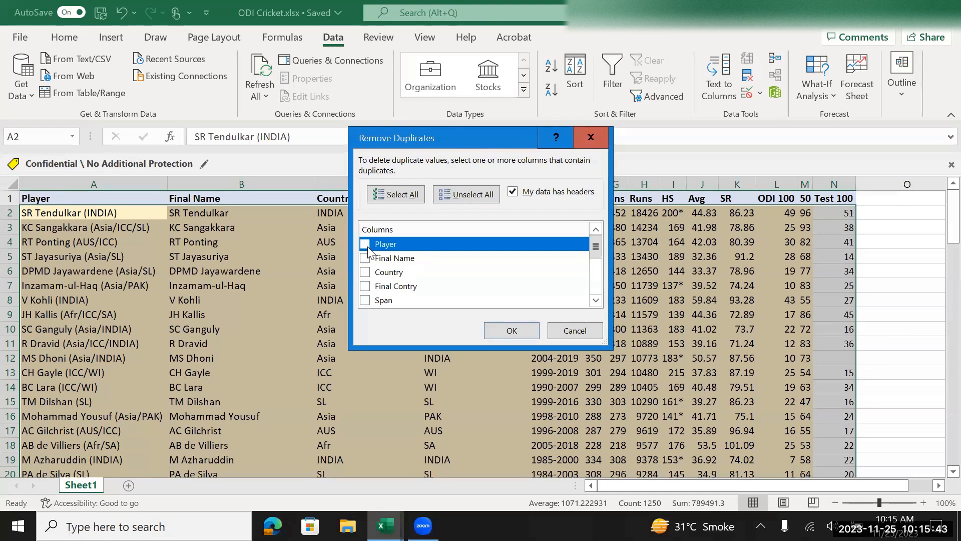
{"action": "left_click", "coordinate": [365, 273]}
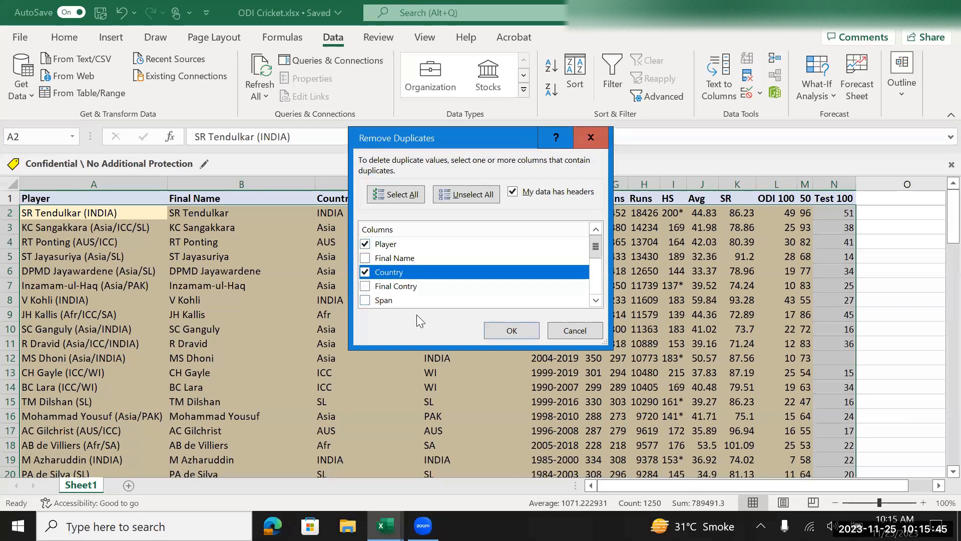
{"action": "left_click", "coordinate": [500, 331]}
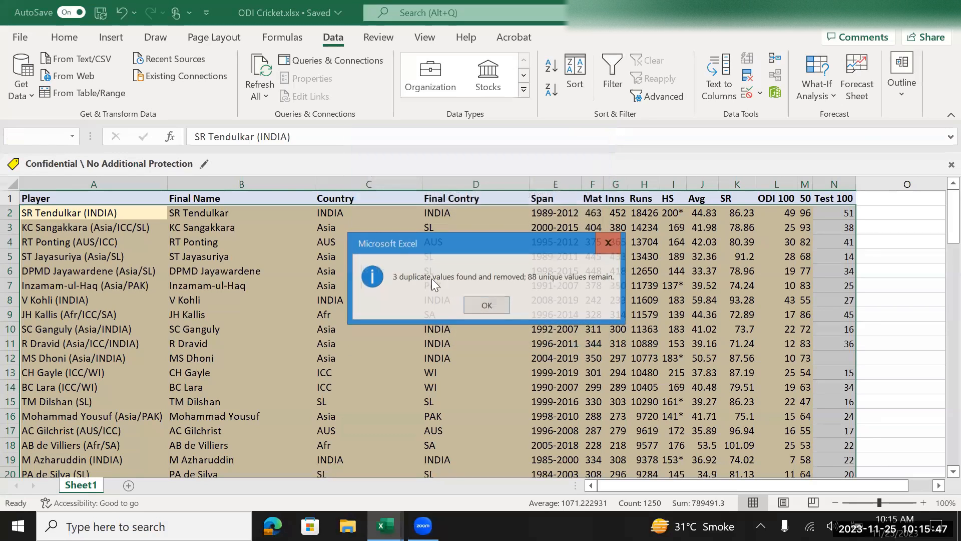
{"action": "left_click", "coordinate": [487, 306]}
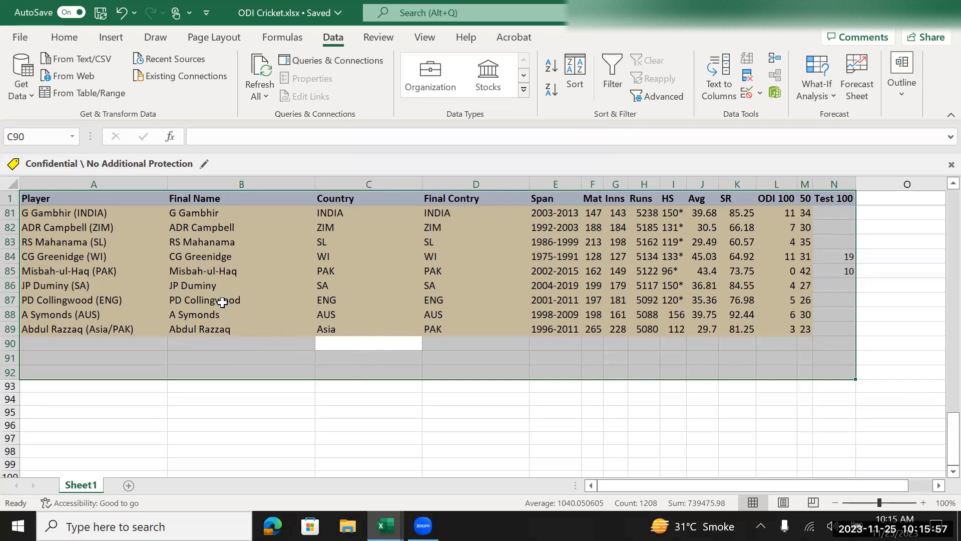
Step: Copy the entire record in row 6 into row 90, the first empty row below the table
{"action": "left_click", "coordinate": [116, 343]}
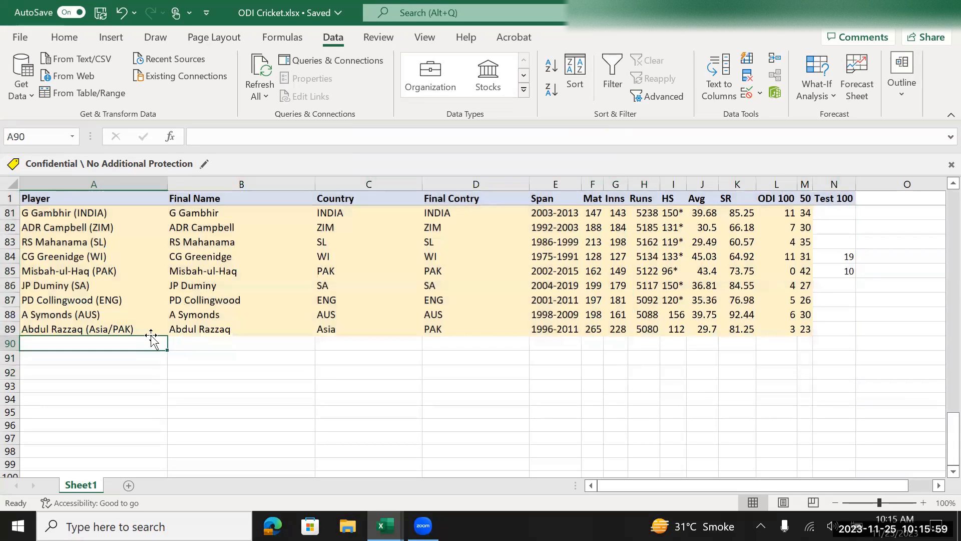
{"action": "key", "text": "Up"}
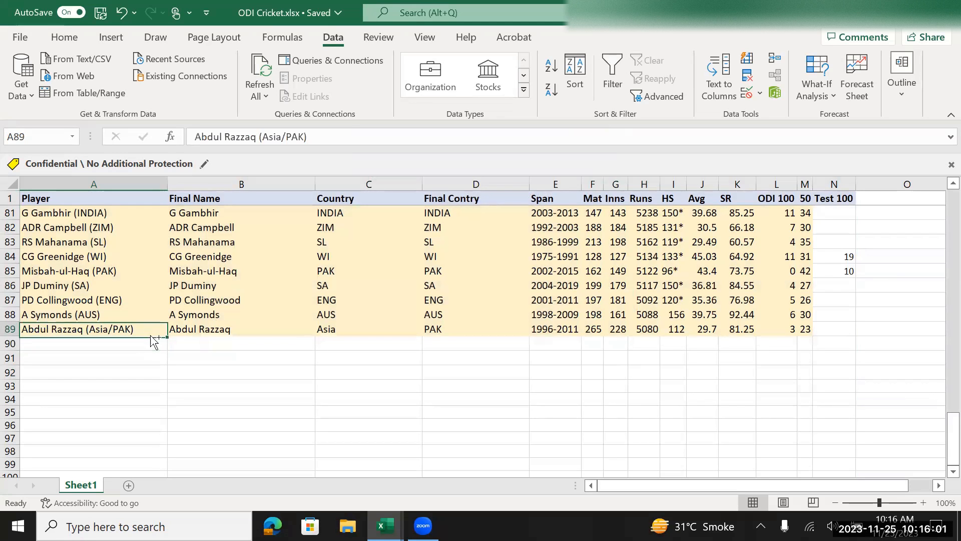
{"action": "key", "text": "ctrl+Up"}
{"action": "key", "text": "Down"}
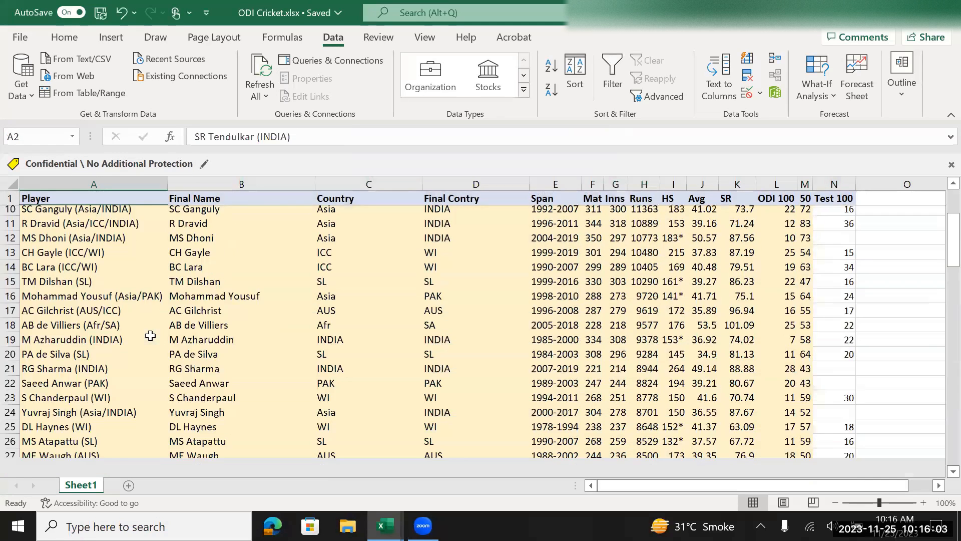
{"action": "key", "text": "Down"}
{"action": "key", "text": "Down"}
{"action": "key", "text": "Down"}
{"action": "key", "text": "Down"}
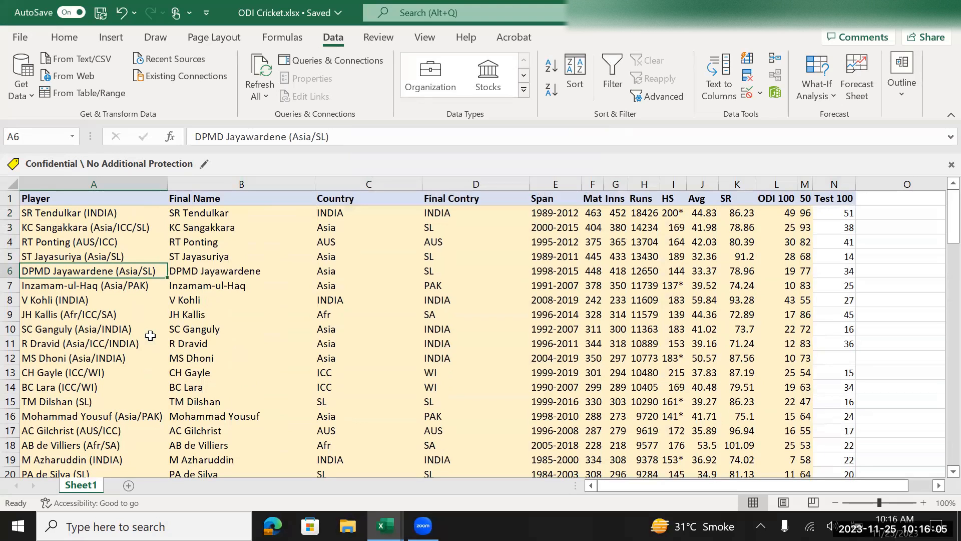
{"action": "key", "text": "shift+space"}
{"action": "key", "text": "ctrl+c"}
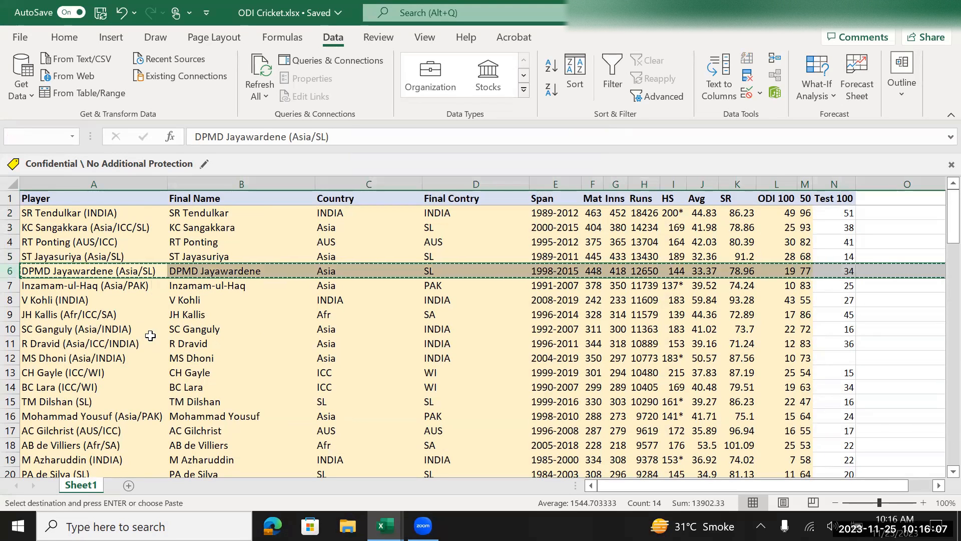
{"action": "key", "text": "Down"}
{"action": "key", "text": "ctrl+Down"}
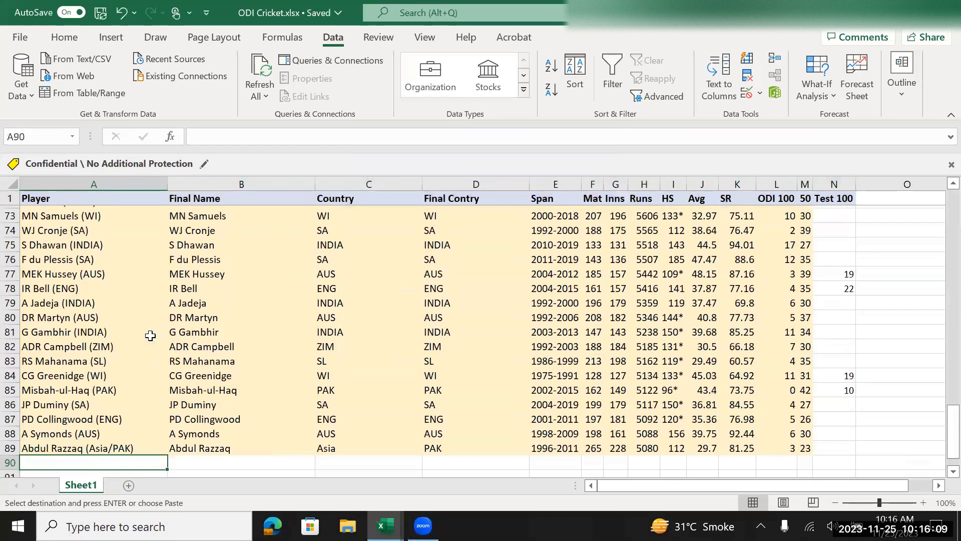
{"action": "key", "text": "Down"}
{"action": "key", "text": "ctrl+v"}
Step: Insert a new row 66 above the Rameez Raja record and fill it with a copy of the record in row 65
{"action": "key", "text": "Up"}
{"action": "key", "text": "Up"}
{"action": "key", "text": "Up"}
{"action": "key", "text": "Up"}
{"action": "key", "text": "Up"}
{"action": "key", "text": "Up"}
{"action": "key", "text": "Up"}
{"action": "key", "text": "Up"}
{"action": "key", "text": "Up"}
{"action": "key", "text": "Up"}
{"action": "key", "text": "Up"}
{"action": "key", "text": "Up"}
{"action": "key", "text": "Up"}
{"action": "key", "text": "Up"}
{"action": "key", "text": "Up"}
{"action": "key", "text": "Up"}
{"action": "key", "text": "Up"}
{"action": "key", "text": "Up"}
{"action": "key", "text": "Up"}
{"action": "key", "text": "Up"}
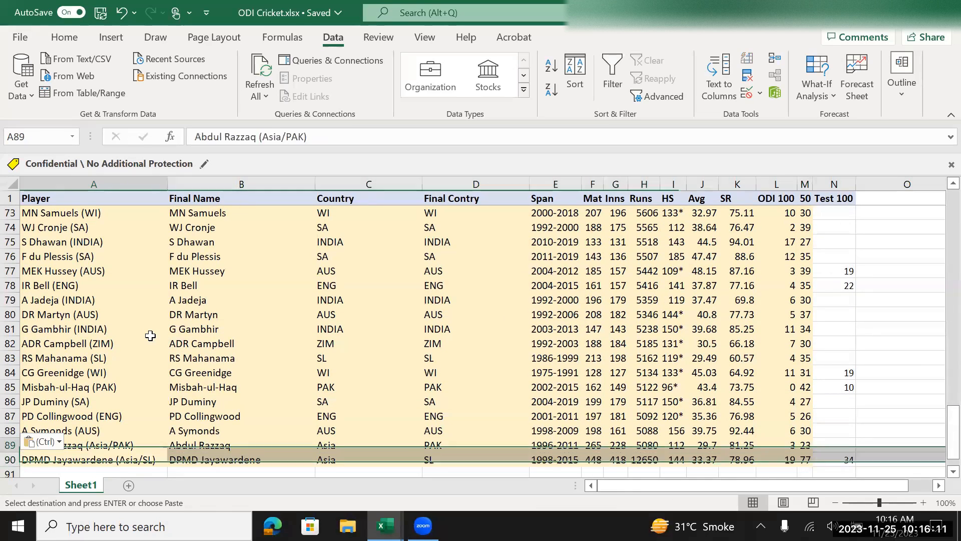
{"action": "key", "text": "Up"}
{"action": "key", "text": "Up"}
{"action": "key", "text": "Up"}
{"action": "key", "text": "shift+space"}
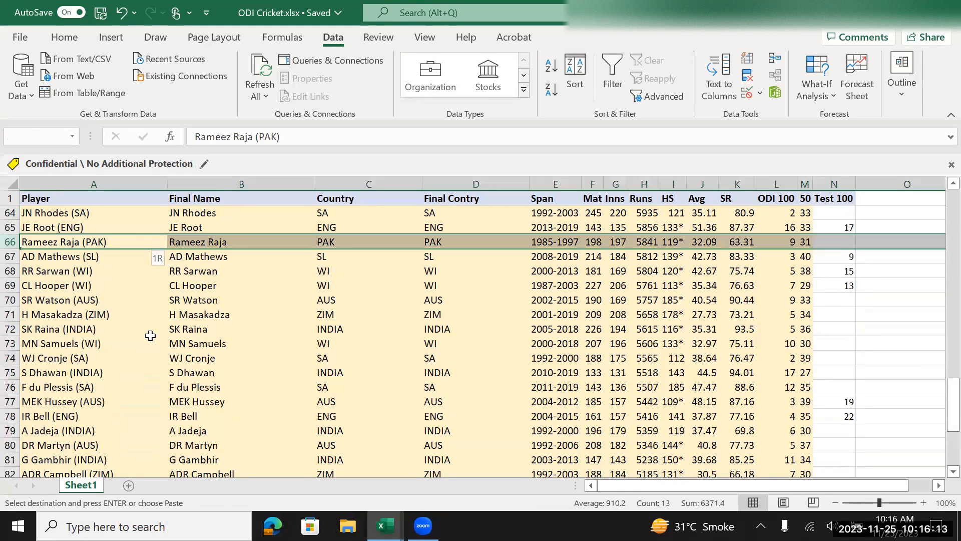
{"action": "key", "text": "Escape"}
{"action": "key", "text": "ctrl+shift+plus"}
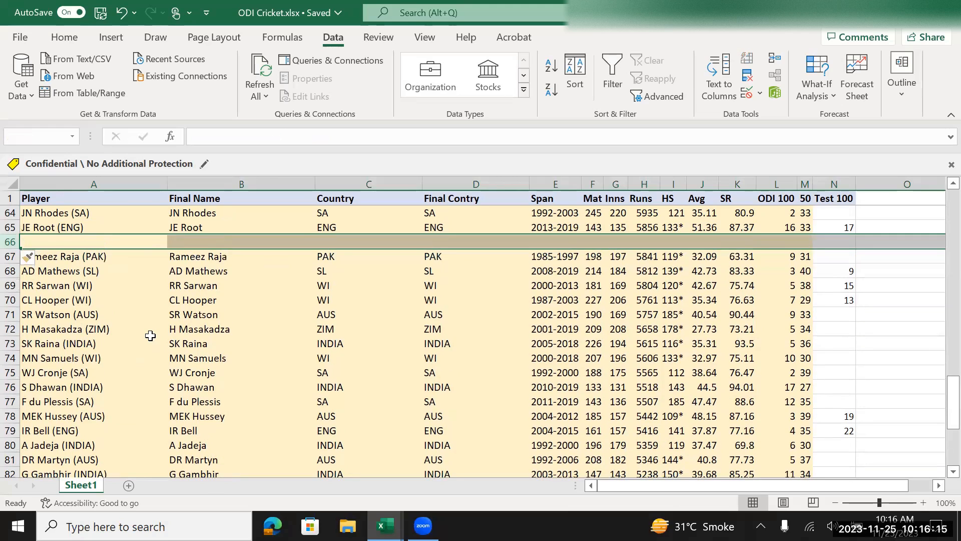
{"action": "key", "text": "shift+space"}
{"action": "key", "text": "ctrl+d"}
Step: Insert a blank row 73 between the H Masakadza and SK Raina records
{"action": "key", "text": "Up"}
{"action": "key", "text": "ctrl+Up"}
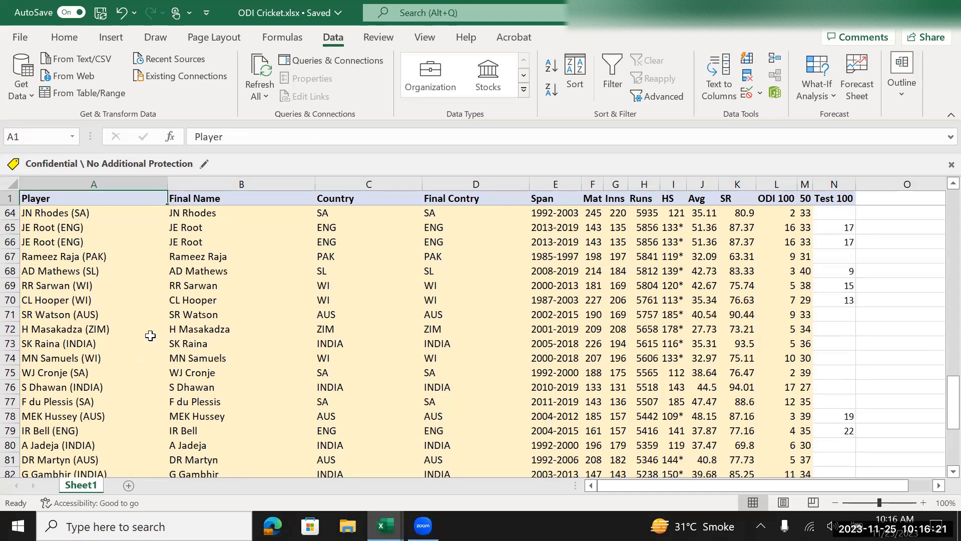
{"action": "key", "text": "Down"}
{"action": "key", "text": "Down"}
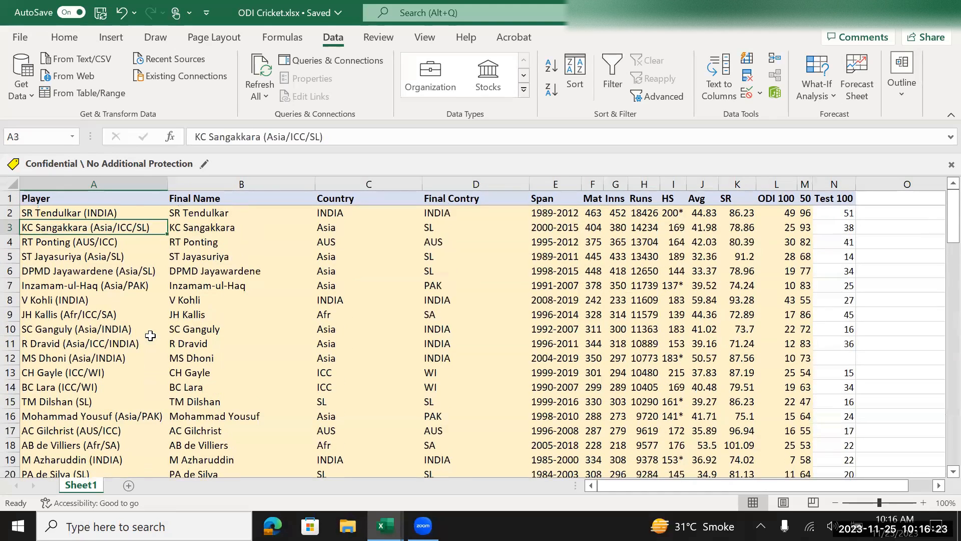
{"action": "key", "text": "ctrl+Down"}
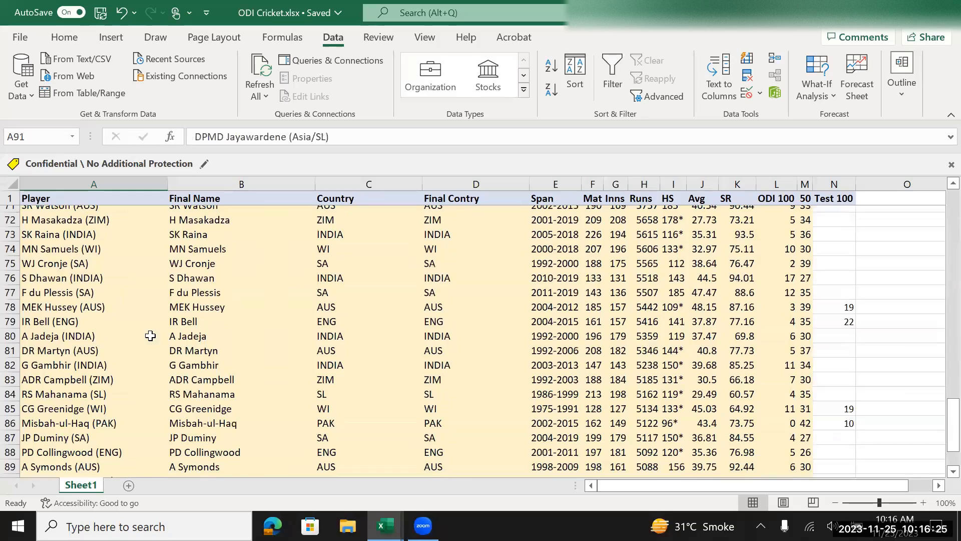
{"action": "key", "text": "Up"}
{"action": "key", "text": "Up"}
{"action": "key", "text": "Up"}
{"action": "key", "text": "Up"}
{"action": "key", "text": "Up"}
{"action": "key", "text": "Up"}
{"action": "key", "text": "Up"}
{"action": "key", "text": "Up"}
{"action": "key", "text": "Up"}
{"action": "key", "text": "Up"}
{"action": "key", "text": "Up"}
{"action": "key", "text": "Up"}
{"action": "key", "text": "Up"}
{"action": "key", "text": "Up"}
{"action": "key", "text": "Up"}
{"action": "key", "text": "Up"}
{"action": "key", "text": "Up"}
{"action": "key", "text": "Up"}
{"action": "key", "text": "Up"}
{"action": "key", "text": "Up"}
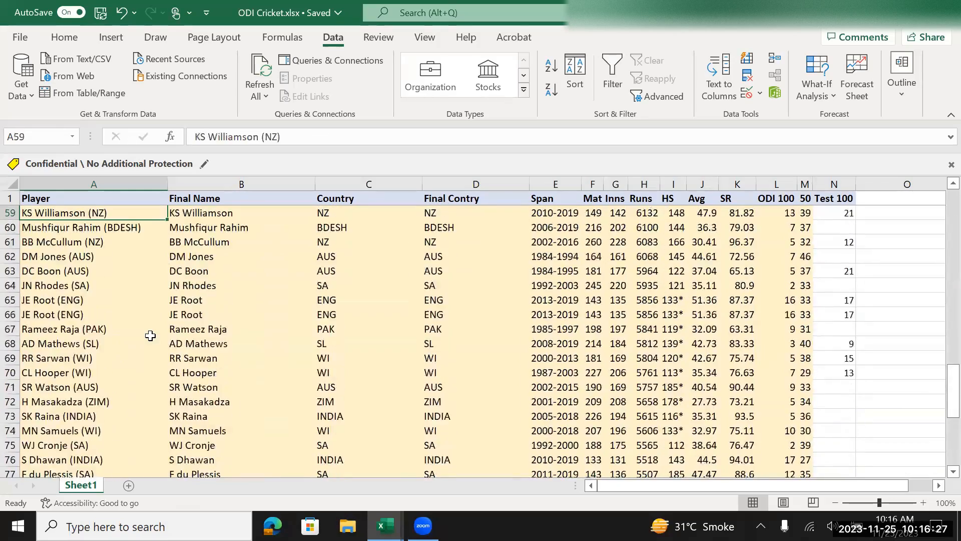
{"action": "key", "text": "Up"}
{"action": "key", "text": "Up"}
{"action": "key", "text": "Up"}
{"action": "key", "text": "Up"}
{"action": "key", "text": "Up"}
{"action": "key", "text": "Up"}
{"action": "key", "text": "Up"}
{"action": "key", "text": "Up"}
{"action": "key", "text": "Up"}
{"action": "key", "text": "Up"}
{"action": "key", "text": "Up"}
{"action": "key", "text": "Up"}
{"action": "key", "text": "Down"}
{"action": "key", "text": "Down"}
{"action": "key", "text": "Down"}
{"action": "key", "text": "Down"}
{"action": "key", "text": "Down"}
{"action": "key", "text": "Down"}
{"action": "key", "text": "Down"}
{"action": "key", "text": "Down"}
{"action": "key", "text": "Down"}
{"action": "key", "text": "Down"}
{"action": "key", "text": "Down"}
{"action": "key", "text": "Down"}
{"action": "key", "text": "Down"}
{"action": "key", "text": "Down"}
{"action": "key", "text": "Down"}
{"action": "key", "text": "Down"}
{"action": "key", "text": "Down"}
{"action": "key", "text": "Down"}
{"action": "key", "text": "Down"}
{"action": "key", "text": "Down"}
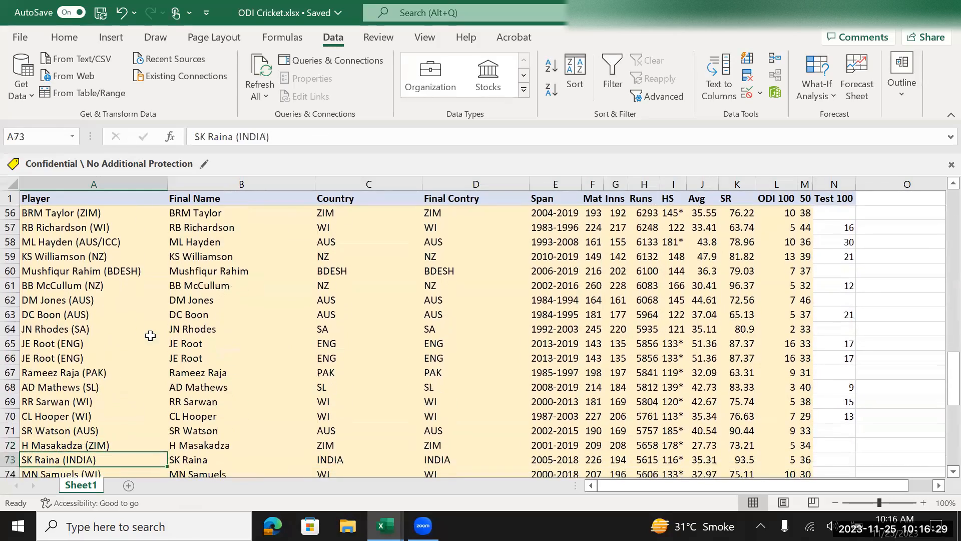
{"action": "key", "text": "shift+space"}
{"action": "key", "text": "ctrl+shift+plus"}
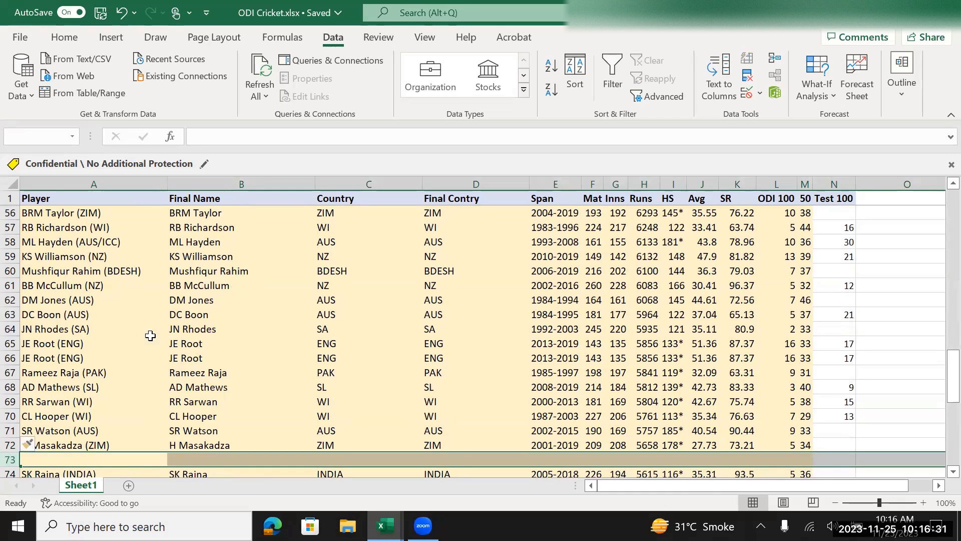
{"action": "key", "text": "Down"}
{"action": "key", "text": "Down"}
{"action": "key", "text": "Down"}
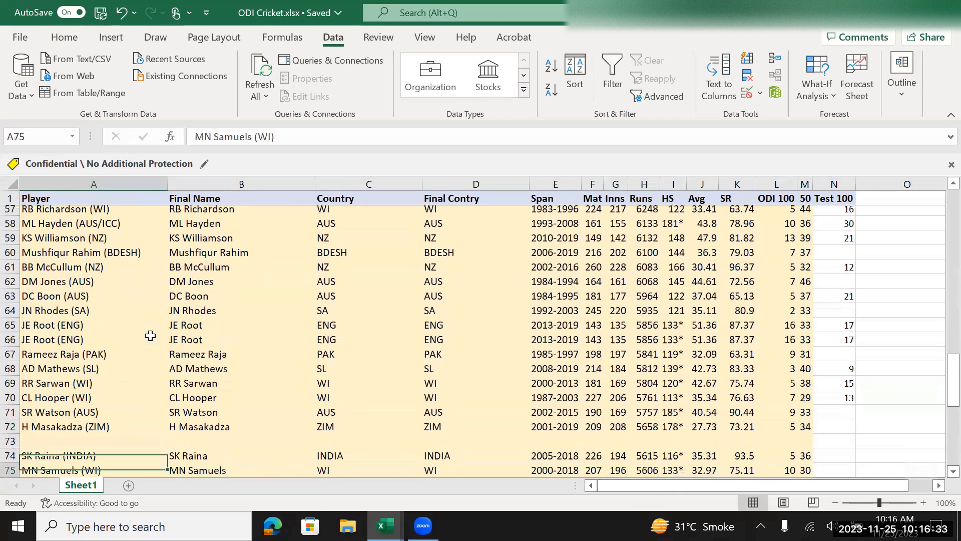
{"action": "key", "text": "Up"}
{"action": "key", "text": "Up"}
{"action": "key", "text": "Up"}
{"action": "key", "text": "Up"}
{"action": "key", "text": "Up"}
{"action": "key", "text": "Up"}
{"action": "key", "text": "Up"}
{"action": "key", "text": "Up"}
{"action": "key", "text": "Up"}
{"action": "key", "text": "Up"}
{"action": "key", "text": "Up"}
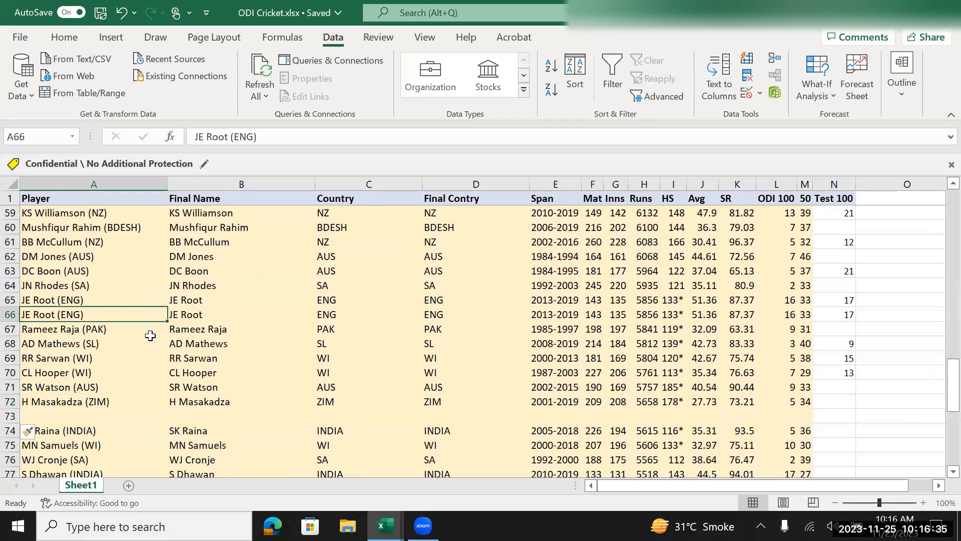
{"action": "key", "text": "Up"}
{"action": "key", "text": "Up"}
{"action": "key", "text": "Up"}
{"action": "key", "text": "Up"}
{"action": "key", "text": "Up"}
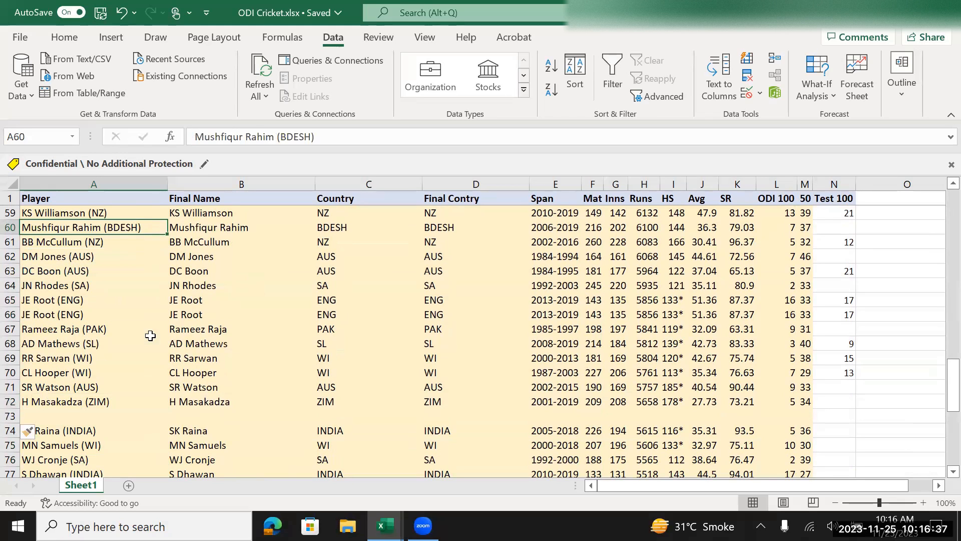
{"action": "key", "text": "Up"}
{"action": "key", "text": "shift+space"}
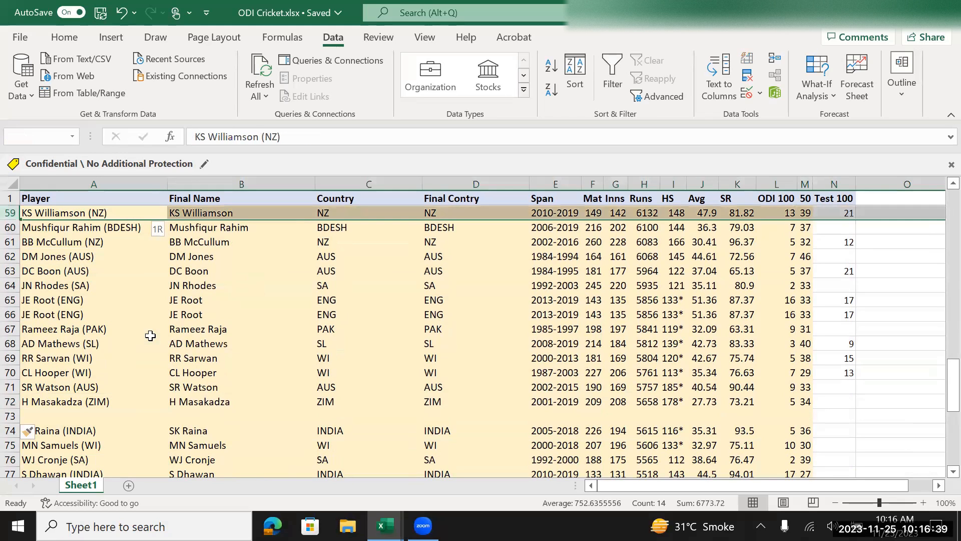
Step: Copy the complete player record from row 59 into the blank row 73 to create a duplicate entry
{"action": "key", "text": "ctrl+c"}
{"action": "key", "text": "Down"}
{"action": "key", "text": "Down"}
{"action": "key", "text": "Down"}
{"action": "key", "text": "Down"}
{"action": "key", "text": "Down"}
{"action": "key", "text": "Down"}
{"action": "key", "text": "Down"}
{"action": "key", "text": "Down"}
{"action": "key", "text": "Down"}
{"action": "key", "text": "Down"}
{"action": "key", "text": "Down"}
{"action": "key", "text": "Down"}
{"action": "key", "text": "Down"}
{"action": "key", "text": "Down"}
{"action": "key", "text": "ctrl+v"}
{"action": "key", "text": "Left"}
{"action": "key", "text": "Escape"}
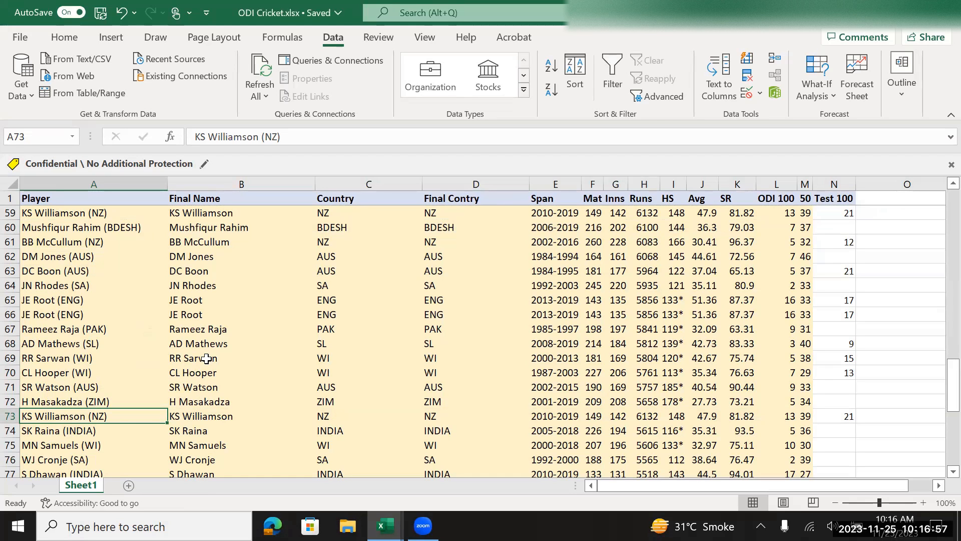
Step: Try to highlight duplicate values with Light Red Fill with Dark Red Text using only the Player header cell A1
{"action": "key", "text": "ctrl+Up"}
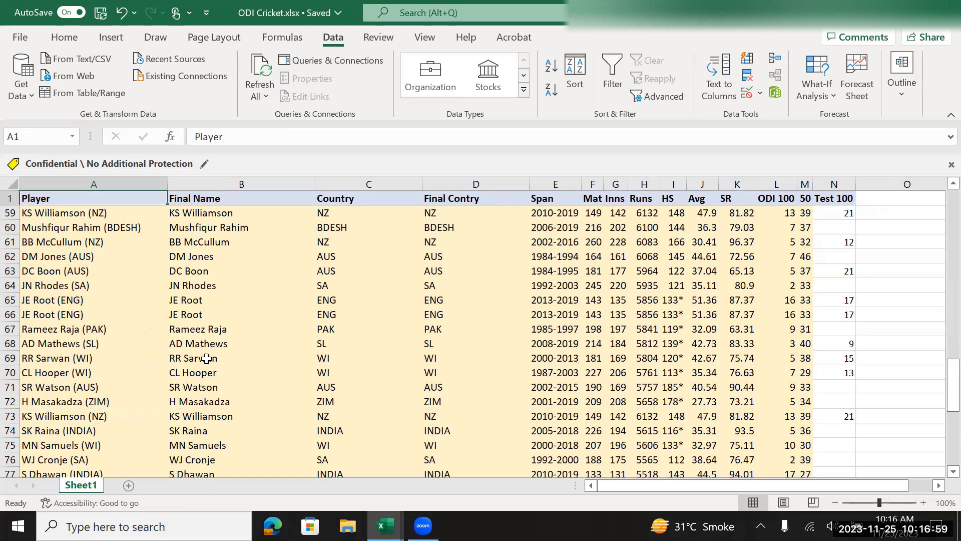
{"action": "key", "text": "Down"}
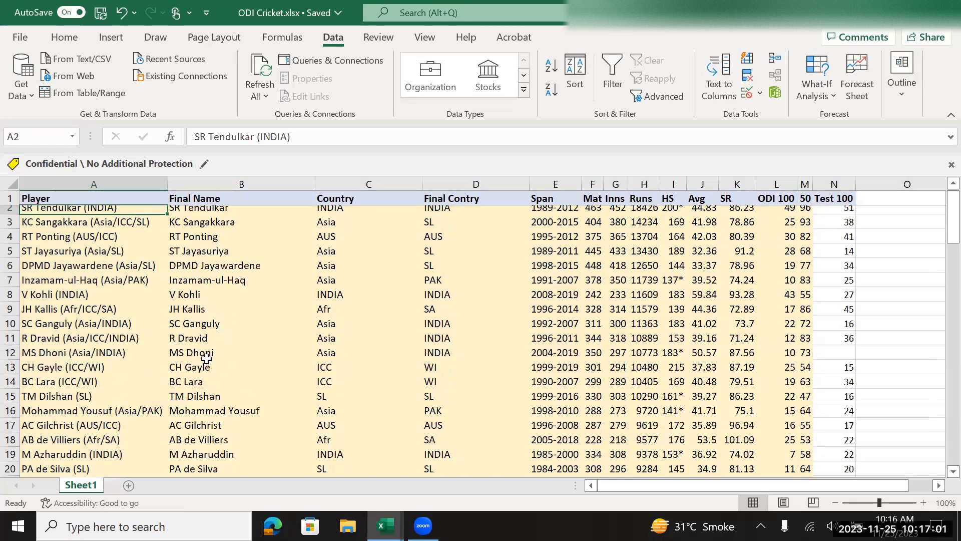
{"action": "key", "text": "Up"}
{"action": "key", "text": "Down"}
{"action": "key", "text": "Down"}
{"action": "key", "text": "Down"}
{"action": "key", "text": "Down"}
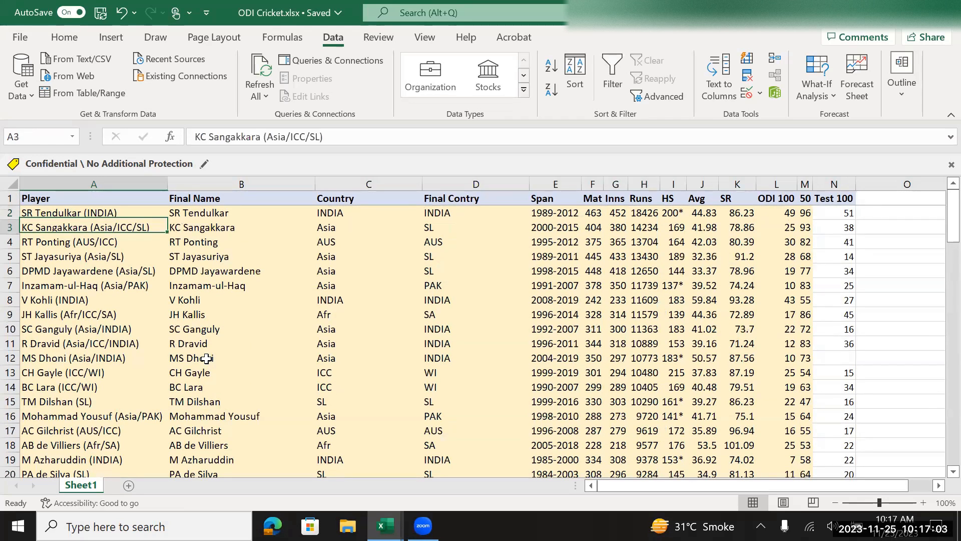
{"action": "key", "text": "Up"}
{"action": "key", "text": "Up"}
{"action": "key", "text": "Up"}
{"action": "key", "text": "Up"}
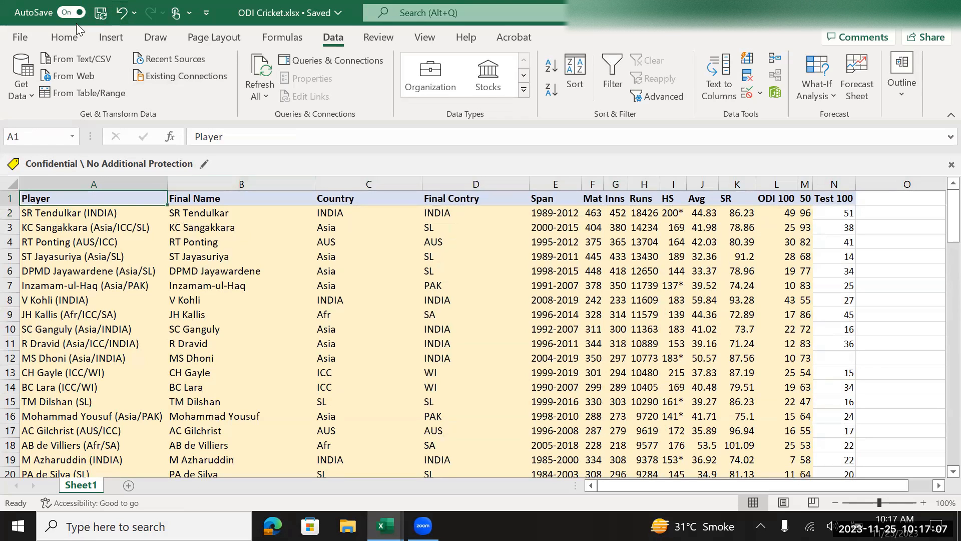
{"action": "left_click", "coordinate": [65, 37]}
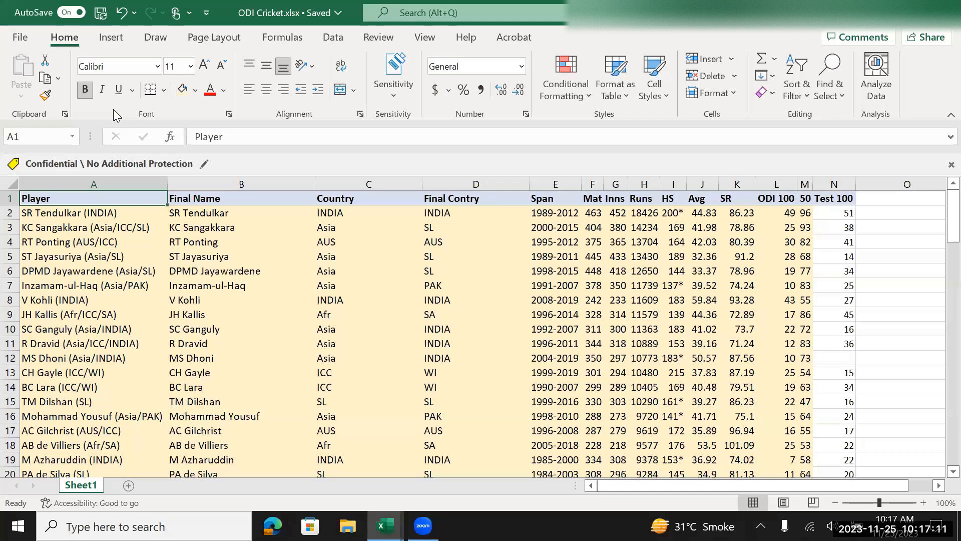
{"action": "left_click", "coordinate": [562, 66]}
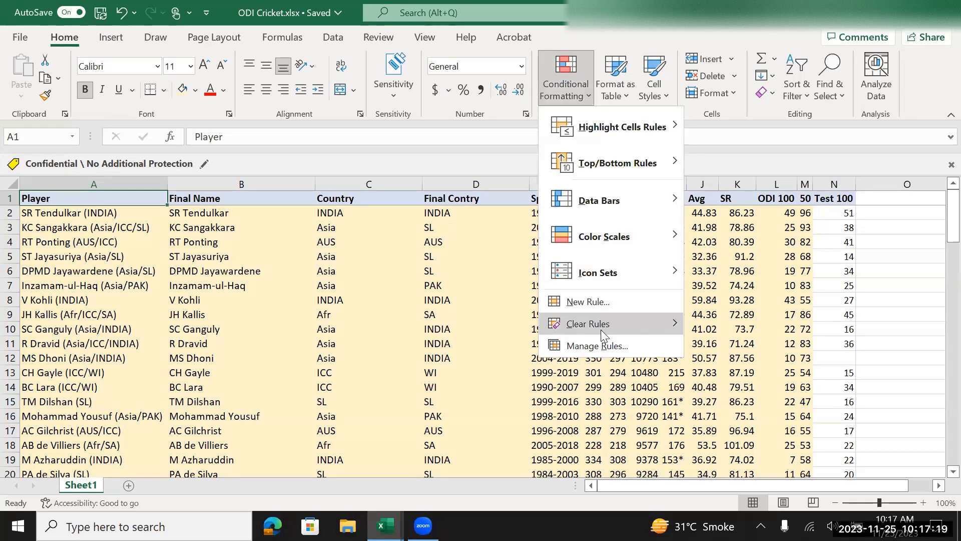
{"action": "mouse_move", "coordinate": [609, 322]}
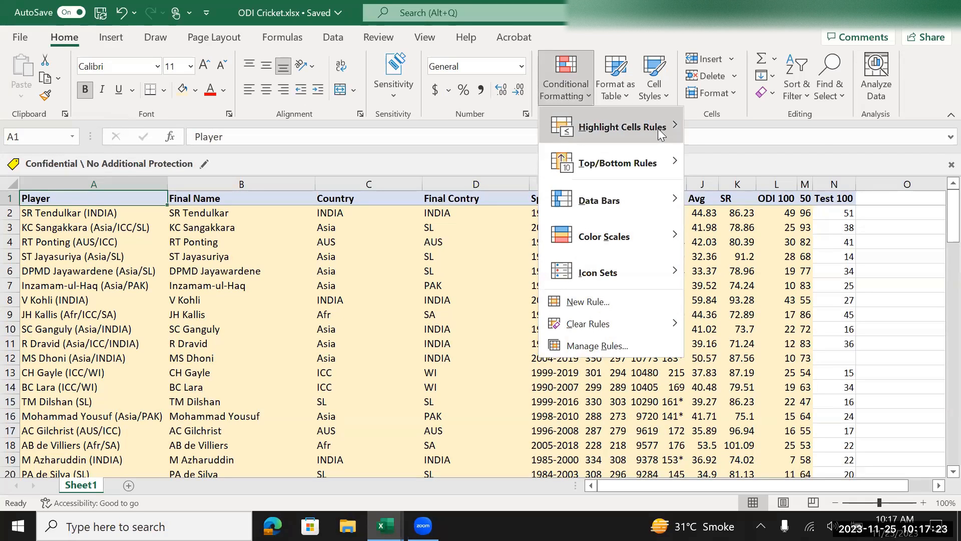
{"action": "mouse_move", "coordinate": [660, 131]}
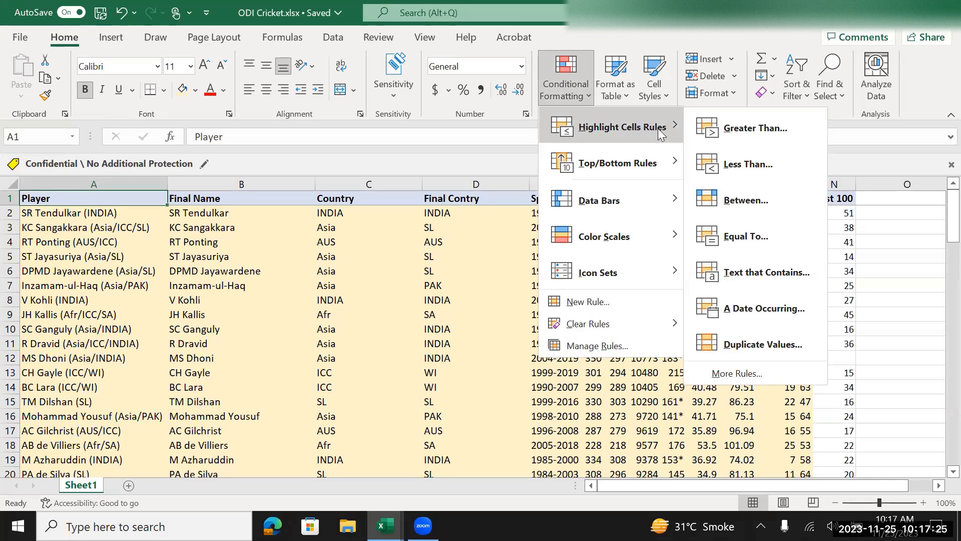
{"action": "left_click", "coordinate": [755, 345]}
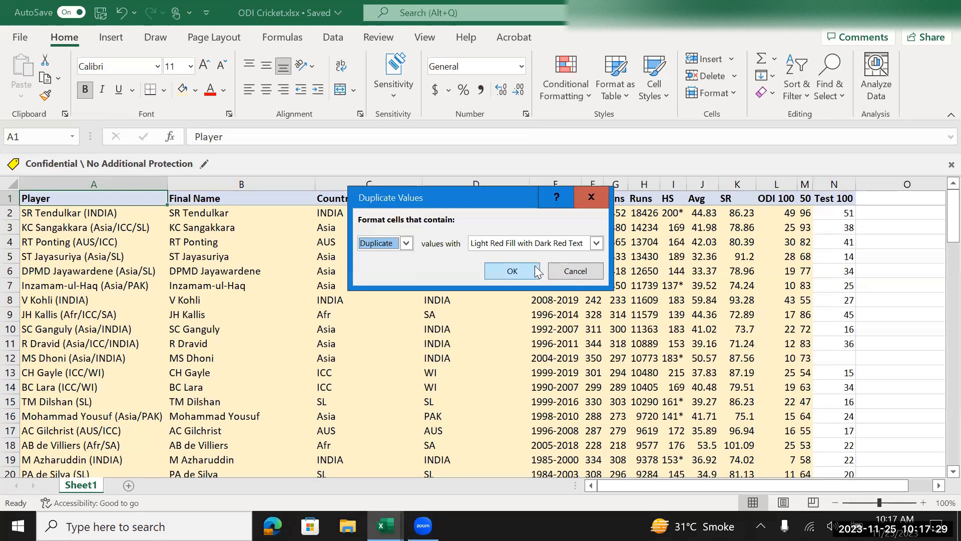
{"action": "left_click", "coordinate": [517, 269]}
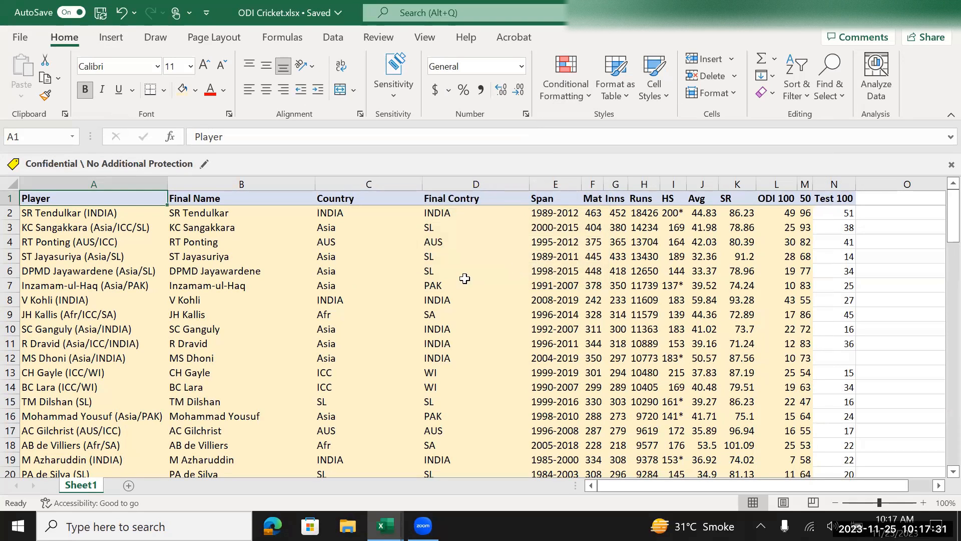
{"action": "scroll", "coordinate": [173, 333], "scroll_direction": "down", "scroll_amount": 11}
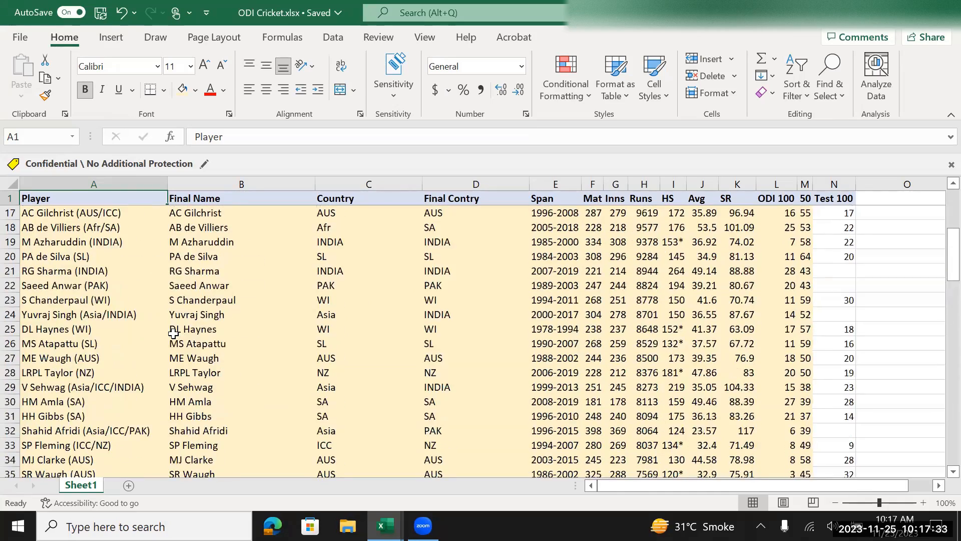
{"action": "scroll", "coordinate": [173, 333], "scroll_direction": "down", "scroll_amount": 19}
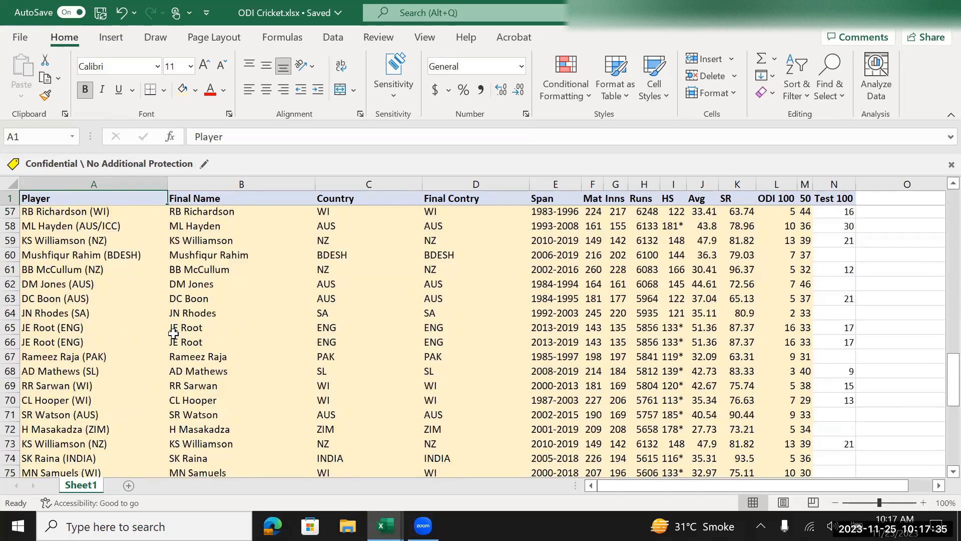
{"action": "scroll", "coordinate": [173, 333], "scroll_direction": "up", "scroll_amount": 15}
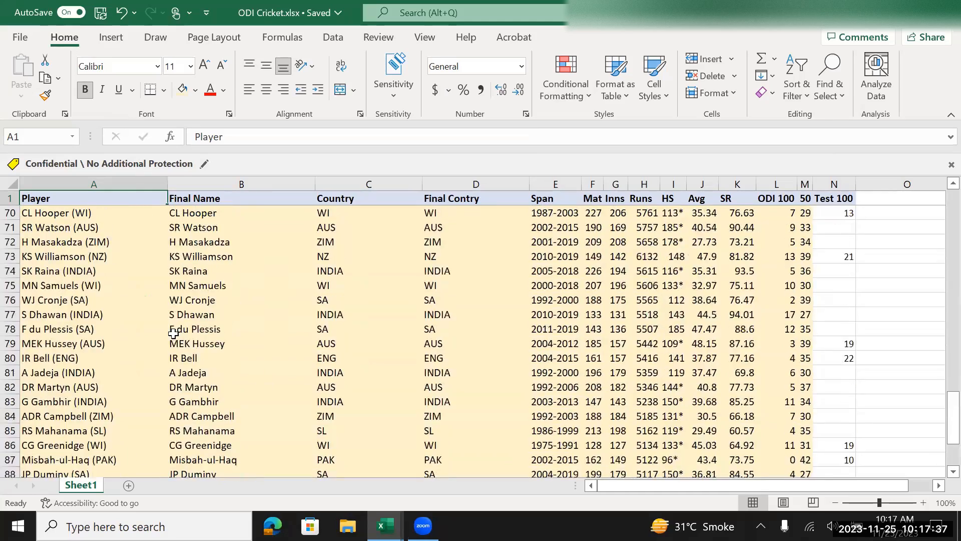
{"action": "scroll", "coordinate": [173, 333], "scroll_direction": "up", "scroll_amount": 13}
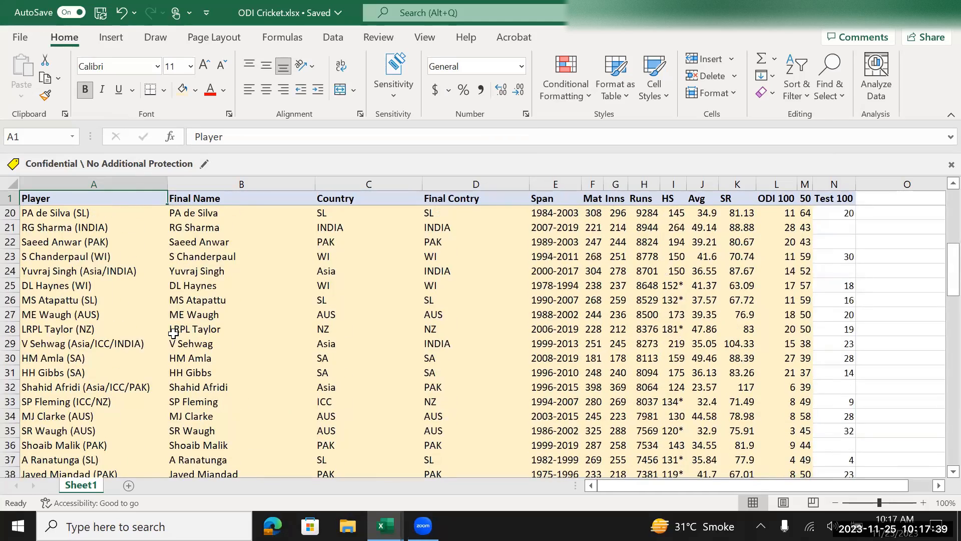
Step: Highlight duplicate values in the Player column, A1 to A92, using Light Red Fill with Dark Red Text
{"action": "key", "text": "Down"}
{"action": "key", "text": "Up"}
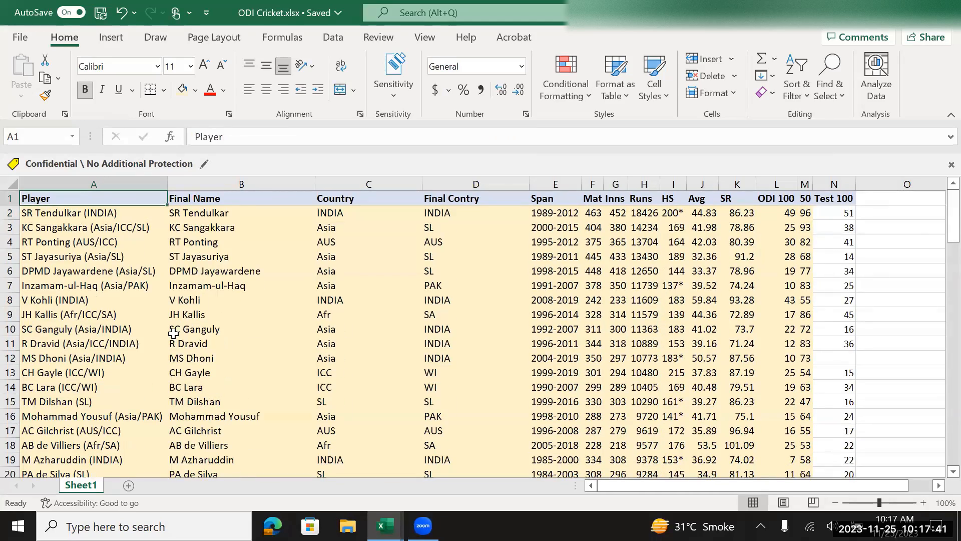
{"action": "key", "text": "ctrl+shift+Down"}
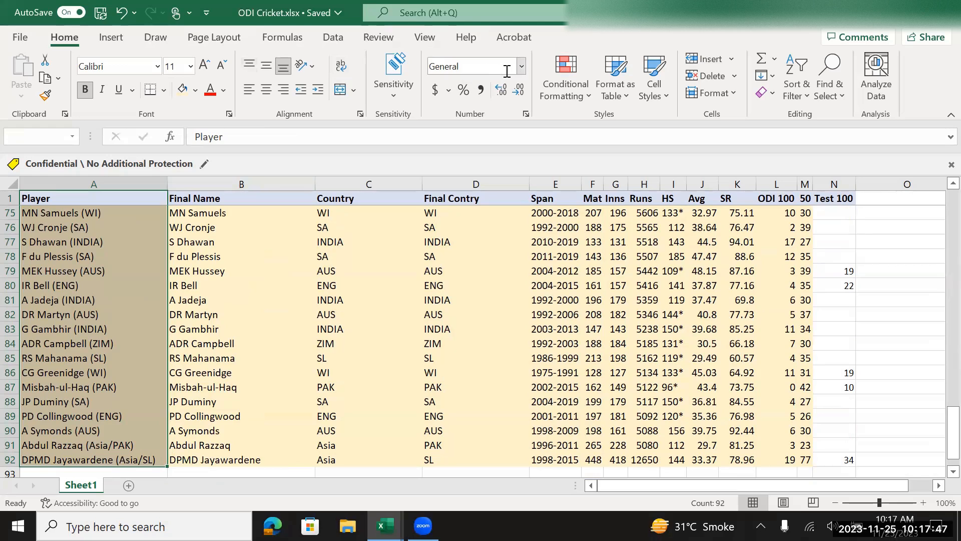
{"action": "left_click", "coordinate": [575, 87]}
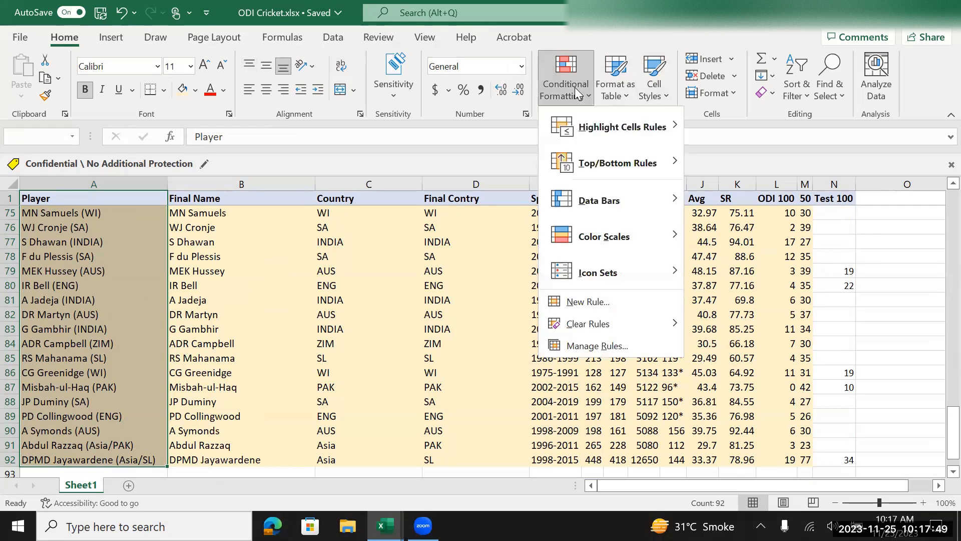
{"action": "mouse_move", "coordinate": [595, 128]}
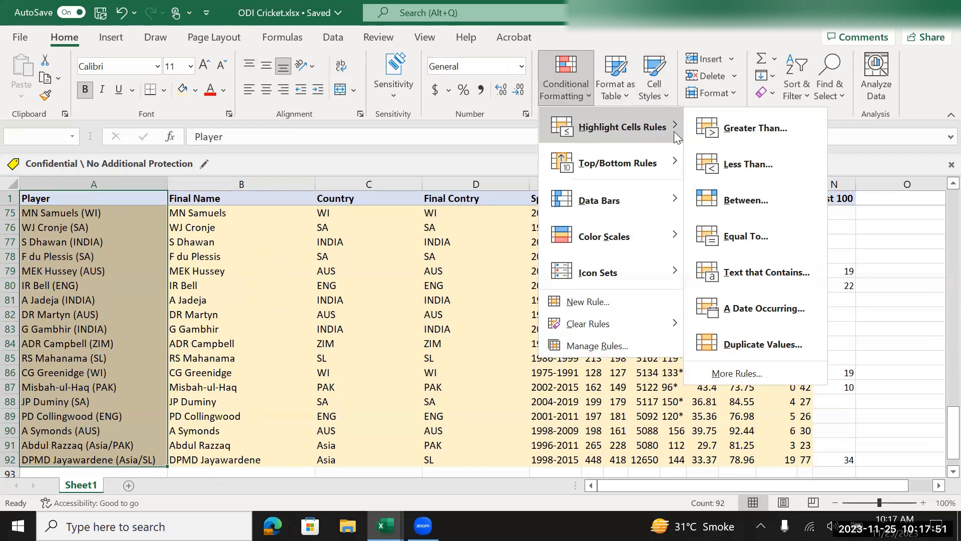
{"action": "left_click", "coordinate": [740, 346]}
{"action": "left_click", "coordinate": [519, 273]}
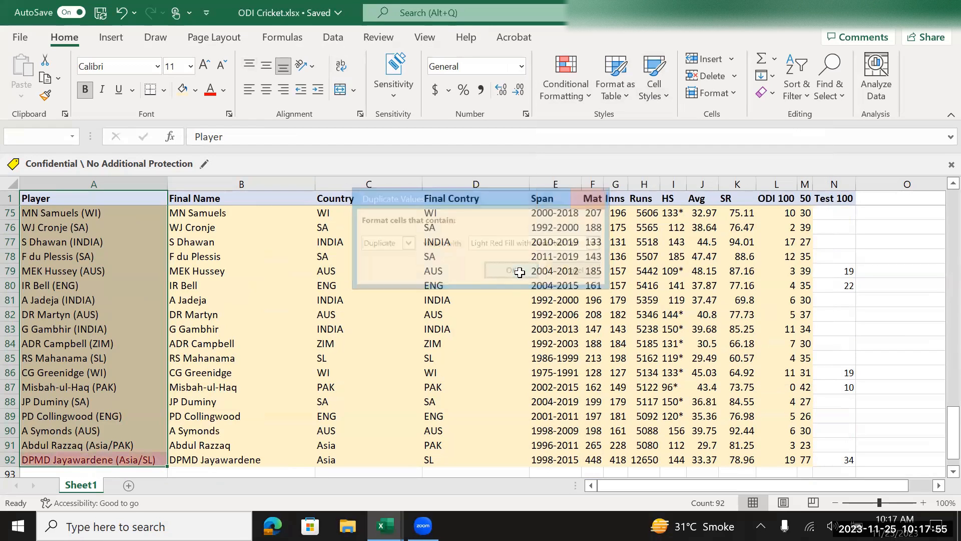
Step: Examine the Player column from the first row downward for entries highlighted as duplicates
{"action": "left_click", "coordinate": [136, 288]}
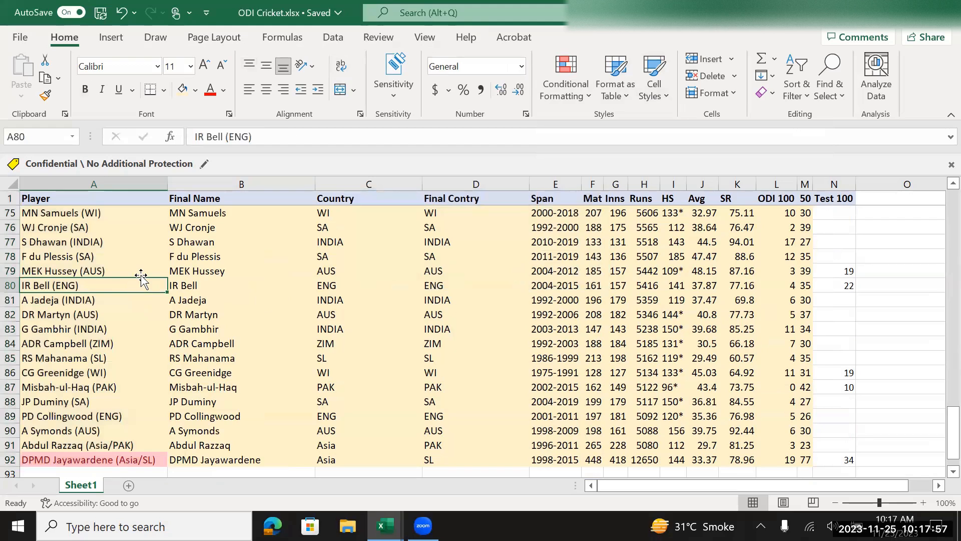
{"action": "key", "text": "ctrl+Up"}
{"action": "key", "text": "Down"}
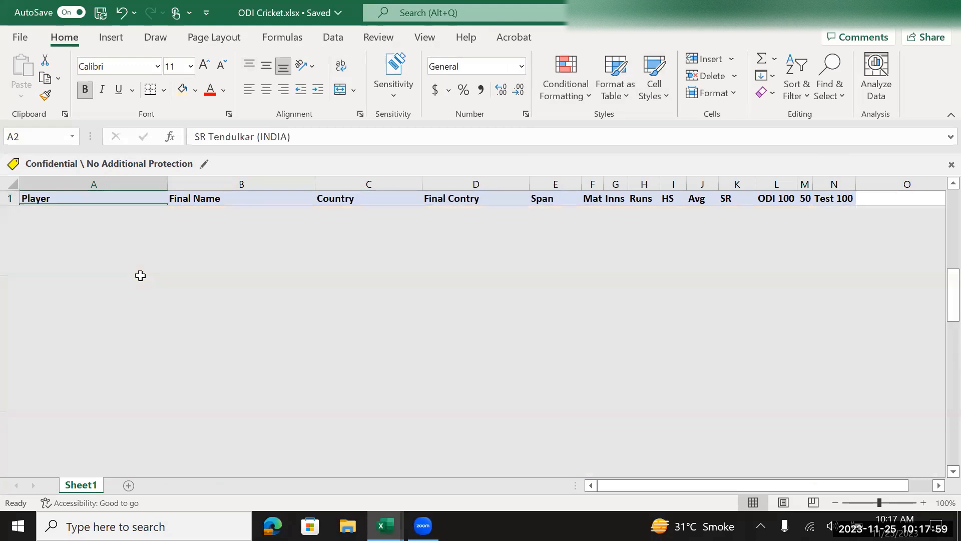
{"action": "key", "text": "Down"}
{"action": "key", "text": "Down"}
{"action": "key", "text": "Down"}
{"action": "key", "text": "Down"}
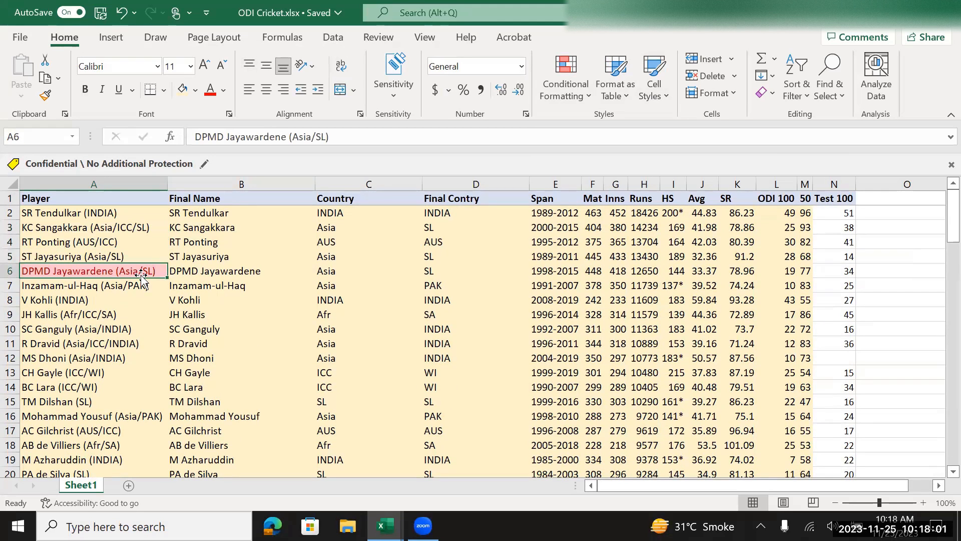
{"action": "key", "text": "Down"}
{"action": "key", "text": "Down"}
{"action": "key", "text": "Down"}
{"action": "key", "text": "Down"}
{"action": "key", "text": "Down"}
{"action": "key", "text": "Down"}
{"action": "key", "text": "Down"}
{"action": "key", "text": "Down"}
{"action": "key", "text": "Down"}
{"action": "key", "text": "Down"}
{"action": "key", "text": "Down"}
{"action": "key", "text": "Down"}
{"action": "key", "text": "Down"}
{"action": "key", "text": "Down"}
{"action": "key", "text": "Down"}
{"action": "key", "text": "Down"}
{"action": "key", "text": "Down"}
{"action": "key", "text": "Down"}
{"action": "key", "text": "Down"}
{"action": "key", "text": "Down"}
{"action": "key", "text": "Down"}
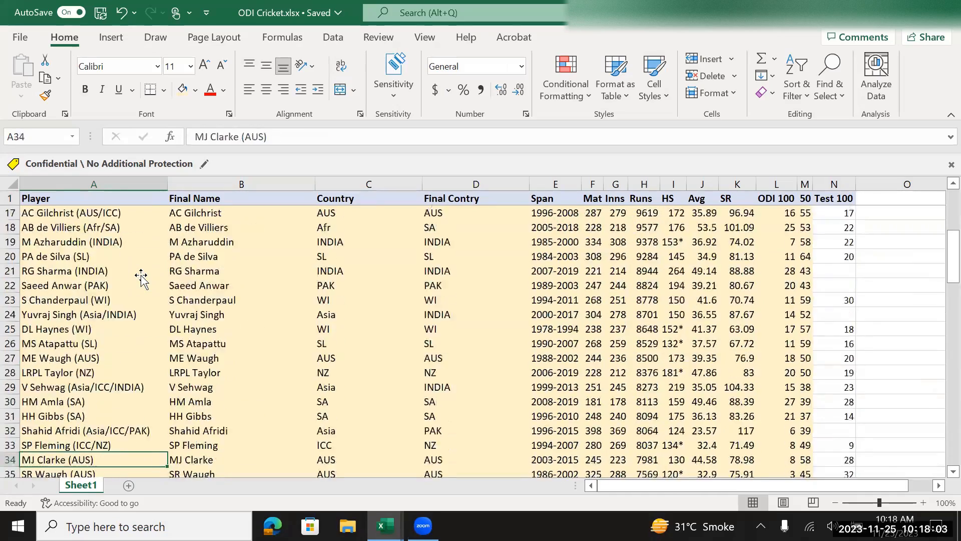
{"action": "key", "text": "Down"}
{"action": "key", "text": "Down"}
{"action": "key", "text": "Down"}
{"action": "key", "text": "Down"}
{"action": "key", "text": "Down"}
{"action": "key", "text": "Down"}
{"action": "key", "text": "Down"}
{"action": "key", "text": "Down"}
{"action": "key", "text": "Down"}
{"action": "key", "text": "Down"}
{"action": "key", "text": "Down"}
{"action": "key", "text": "Down"}
{"action": "key", "text": "Down"}
{"action": "key", "text": "Down"}
{"action": "key", "text": "Down"}
{"action": "key", "text": "Down"}
{"action": "key", "text": "Down"}
{"action": "key", "text": "Down"}
{"action": "key", "text": "Down"}
{"action": "key", "text": "Down"}
{"action": "key", "text": "Up"}
{"action": "key", "text": "Up"}
{"action": "key", "text": "Up"}
{"action": "key", "text": "Up"}
{"action": "key", "text": "Up"}
{"action": "key", "text": "Up"}
{"action": "key", "text": "Up"}
{"action": "key", "text": "Up"}
{"action": "key", "text": "Up"}
{"action": "key", "text": "Up"}
{"action": "key", "text": "Up"}
{"action": "key", "text": "Up"}
{"action": "key", "text": "Down"}
{"action": "key", "text": "Down"}
{"action": "key", "text": "Down"}
{"action": "key", "text": "Down"}
{"action": "key", "text": "Down"}
{"action": "key", "text": "Down"}
{"action": "key", "text": "Down"}
{"action": "key", "text": "Down"}
{"action": "key", "text": "Down"}
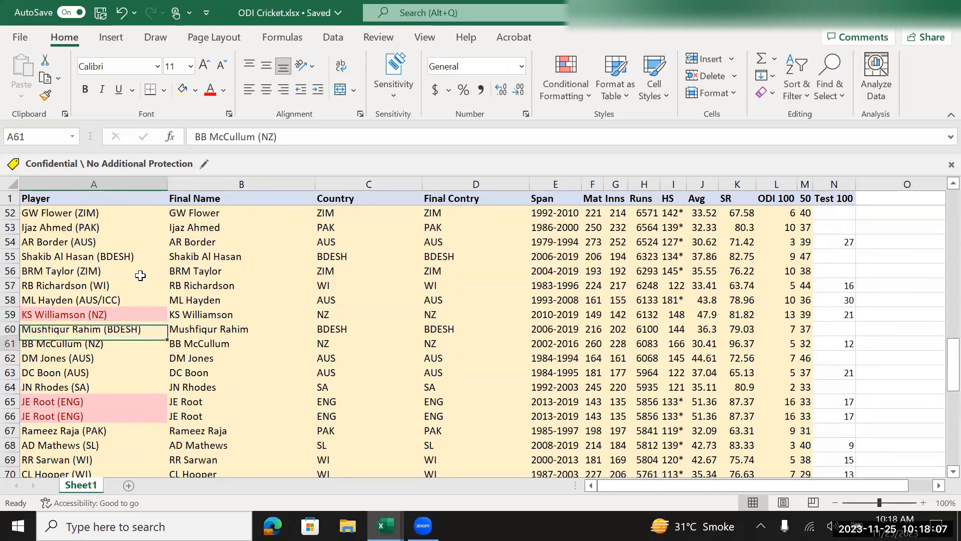
{"action": "key", "text": "Down"}
{"action": "key", "text": "Down"}
{"action": "key", "text": "Down"}
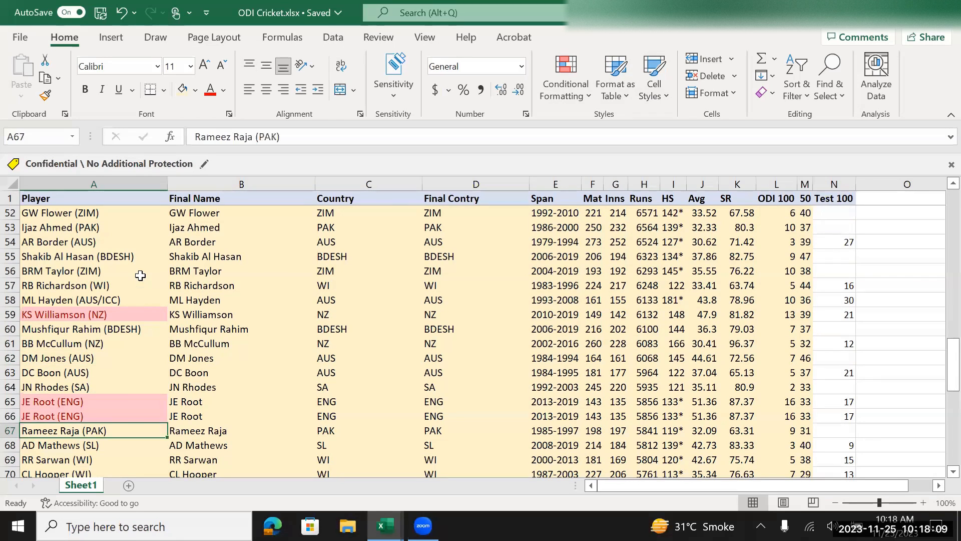
{"action": "key", "text": "Down"}
{"action": "key", "text": "Down"}
{"action": "key", "text": "Down"}
{"action": "key", "text": "Down"}
{"action": "key", "text": "Down"}
{"action": "key", "text": "Down"}
{"action": "key", "text": "Down"}
{"action": "key", "text": "Down"}
{"action": "key", "text": "Down"}
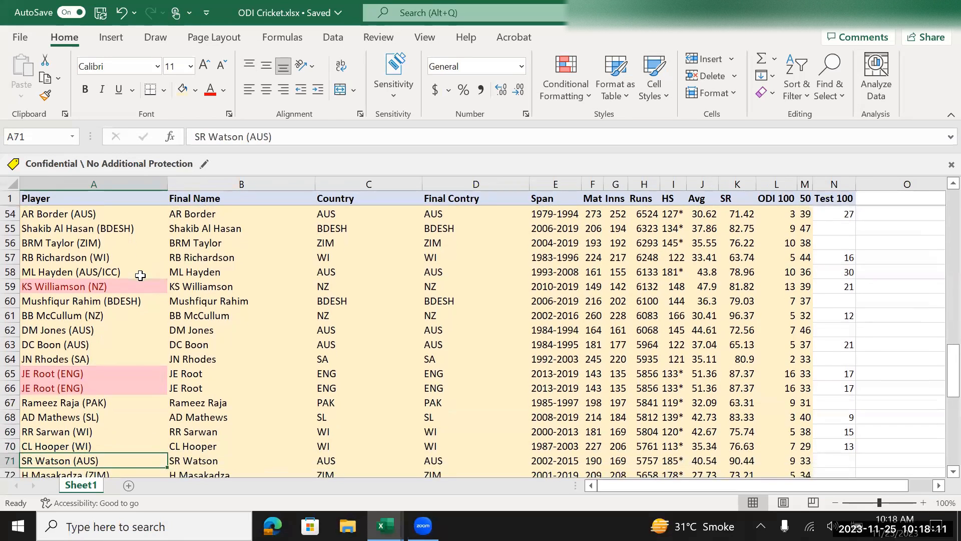
{"action": "key", "text": "Down"}
{"action": "key", "text": "Down"}
{"action": "key", "text": "Down"}
{"action": "key", "text": "Down"}
{"action": "key", "text": "Down"}
{"action": "key", "text": "Down"}
{"action": "key", "text": "Down"}
{"action": "key", "text": "Down"}
{"action": "key", "text": "Down"}
{"action": "key", "text": "Down"}
{"action": "key", "text": "Down"}
{"action": "key", "text": "Down"}
{"action": "key", "text": "Down"}
{"action": "key", "text": "Down"}
{"action": "key", "text": "Down"}
{"action": "key", "text": "Down"}
{"action": "key", "text": "Down"}
{"action": "key", "text": "Down"}
{"action": "key", "text": "Down"}
{"action": "key", "text": "Down"}
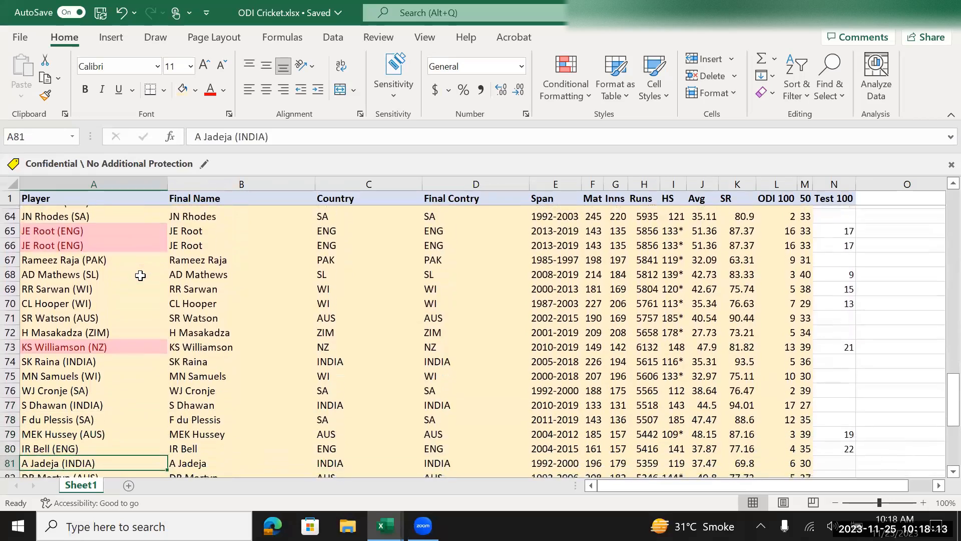
Step: Examine the Player column from below the last record up to the header for entries highlighted as duplicates
{"action": "key", "text": "Up"}
{"action": "key", "text": "Up"}
{"action": "key", "text": "Up"}
{"action": "key", "text": "Up"}
{"action": "key", "text": "Up"}
{"action": "key", "text": "Up"}
{"action": "key", "text": "Up"}
{"action": "key", "text": "Up"}
{"action": "key", "text": "Up"}
{"action": "key", "text": "Up"}
{"action": "key", "text": "Up"}
{"action": "key", "text": "Up"}
{"action": "key", "text": "Up"}
{"action": "key", "text": "Up"}
{"action": "key", "text": "Up"}
{"action": "key", "text": "Up"}
{"action": "key", "text": "Up"}
{"action": "key", "text": "Up"}
{"action": "key", "text": "Up"}
{"action": "key", "text": "Up"}
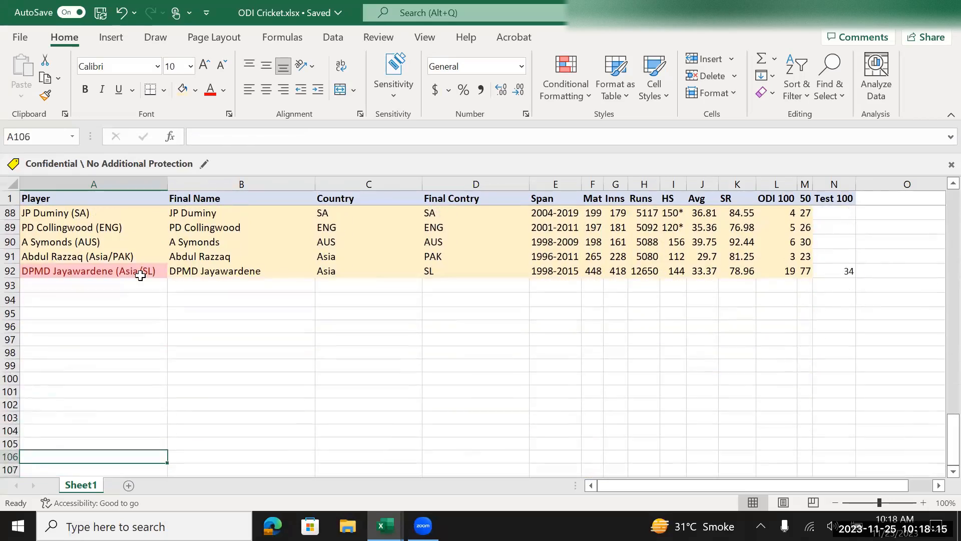
{"action": "key", "text": "Up"}
{"action": "key", "text": "Up"}
{"action": "key", "text": "Up"}
{"action": "key", "text": "Up"}
{"action": "key", "text": "Up"}
{"action": "key", "text": "Up"}
{"action": "key", "text": "Up"}
{"action": "key", "text": "Up"}
{"action": "key", "text": "Up"}
{"action": "key", "text": "Up"}
{"action": "key", "text": "Up"}
{"action": "key", "text": "Up"}
{"action": "key", "text": "Up"}
{"action": "key", "text": "Up"}
{"action": "key", "text": "Up"}
{"action": "key", "text": "Up"}
{"action": "key", "text": "Up"}
{"action": "key", "text": "Up"}
{"action": "key", "text": "Up"}
{"action": "key", "text": "Up"}
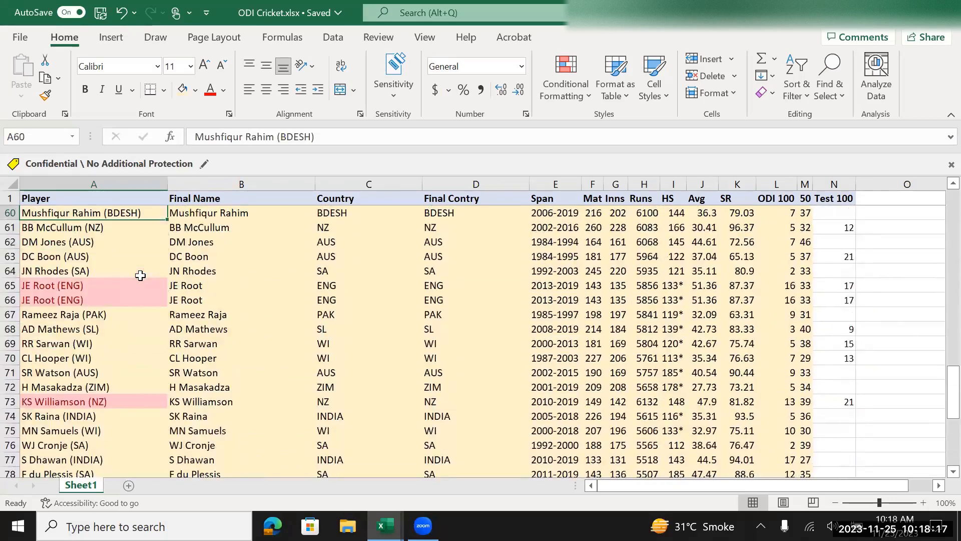
{"action": "key", "text": "Up"}
{"action": "key", "text": "Up"}
{"action": "key", "text": "Up"}
{"action": "key", "text": "Up"}
{"action": "key", "text": "Up"}
{"action": "key", "text": "Up"}
{"action": "key", "text": "Up"}
{"action": "key", "text": "Up"}
{"action": "key", "text": "Up"}
{"action": "key", "text": "Up"}
{"action": "key", "text": "Up"}
{"action": "key", "text": "Up"}
{"action": "key", "text": "Up"}
{"action": "key", "text": "Up"}
{"action": "key", "text": "Up"}
{"action": "key", "text": "Up"}
{"action": "key", "text": "Up"}
{"action": "key", "text": "Up"}
{"action": "key", "text": "Up"}
{"action": "key", "text": "Up"}
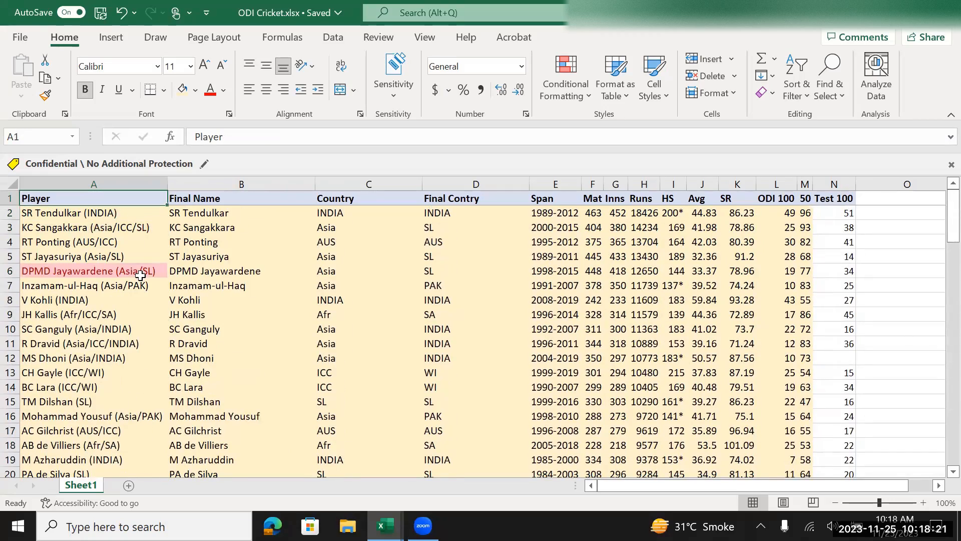
Step: Check the first ten rows of the Player column and locate the highlighted duplicate entry in row 6
{"action": "key", "text": "Down"}
{"action": "key", "text": "Down"}
{"action": "key", "text": "Down"}
{"action": "key", "text": "Down"}
{"action": "key", "text": "Down"}
{"action": "key", "text": "Down"}
{"action": "key", "text": "Down"}
{"action": "key", "text": "Down"}
{"action": "key", "text": "Down"}
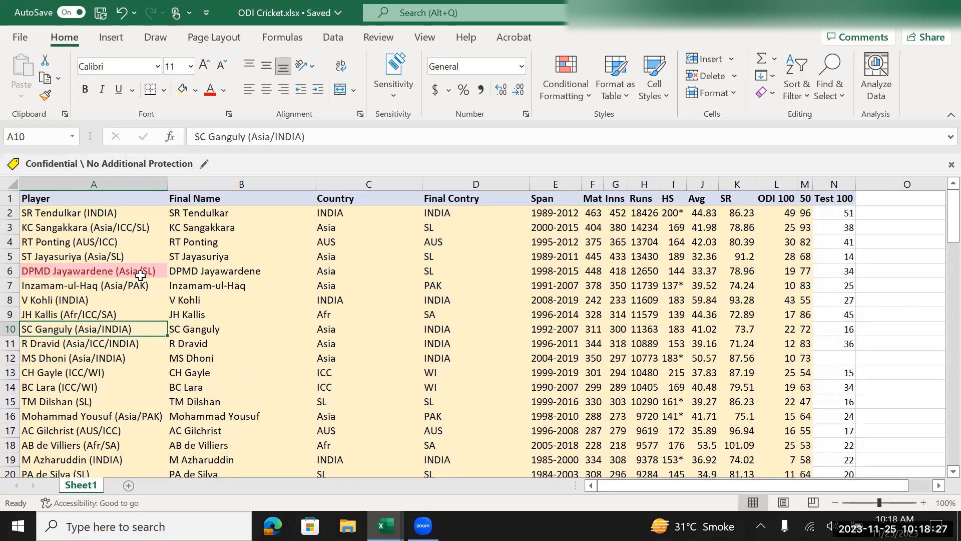
{"action": "key", "text": "Up"}
{"action": "key", "text": "Up"}
{"action": "key", "text": "Up"}
{"action": "key", "text": "Up"}
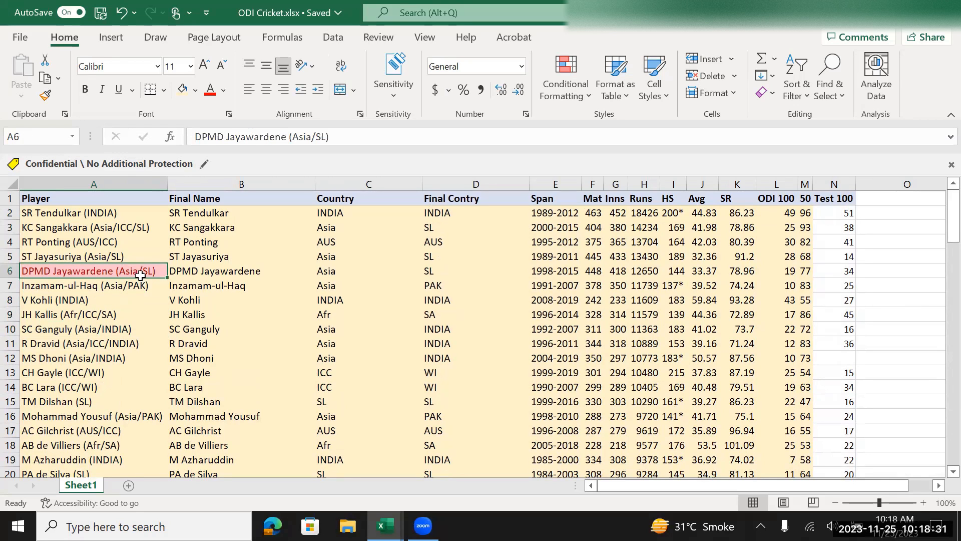
Step: Examine the Player column from the last record upward to find the matching highlighted entries, up to row 59
{"action": "key", "text": "ctrl+Down"}
{"action": "key", "text": "Up"}
{"action": "key", "text": "Up"}
{"action": "key", "text": "Up"}
{"action": "key", "text": "Up"}
{"action": "key", "text": "Up"}
{"action": "key", "text": "Up"}
{"action": "key", "text": "Up"}
{"action": "key", "text": "Up"}
{"action": "key", "text": "Up"}
{"action": "key", "text": "Up"}
{"action": "key", "text": "Up"}
{"action": "key", "text": "Up"}
{"action": "key", "text": "Up"}
{"action": "key", "text": "Up"}
{"action": "key", "text": "Up"}
{"action": "key", "text": "Up"}
{"action": "key", "text": "Up"}
{"action": "key", "text": "Up"}
{"action": "key", "text": "Up"}
{"action": "key", "text": "Up"}
{"action": "key", "text": "Up"}
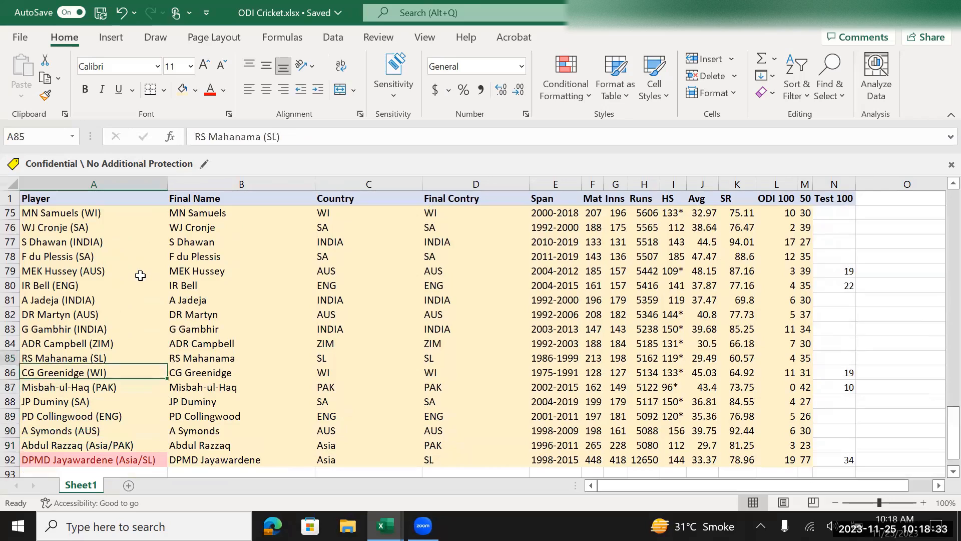
{"action": "key", "text": "Down"}
{"action": "key", "text": "Down"}
{"action": "key", "text": "Down"}
{"action": "key", "text": "Down"}
{"action": "key", "text": "Down"}
{"action": "key", "text": "Down"}
{"action": "key", "text": "Down"}
{"action": "key", "text": "Down"}
{"action": "key", "text": "Down"}
{"action": "key", "text": "Down"}
{"action": "key", "text": "Down"}
{"action": "key", "text": "Down"}
{"action": "key", "text": "Down"}
{"action": "key", "text": "Down"}
{"action": "key", "text": "Down"}
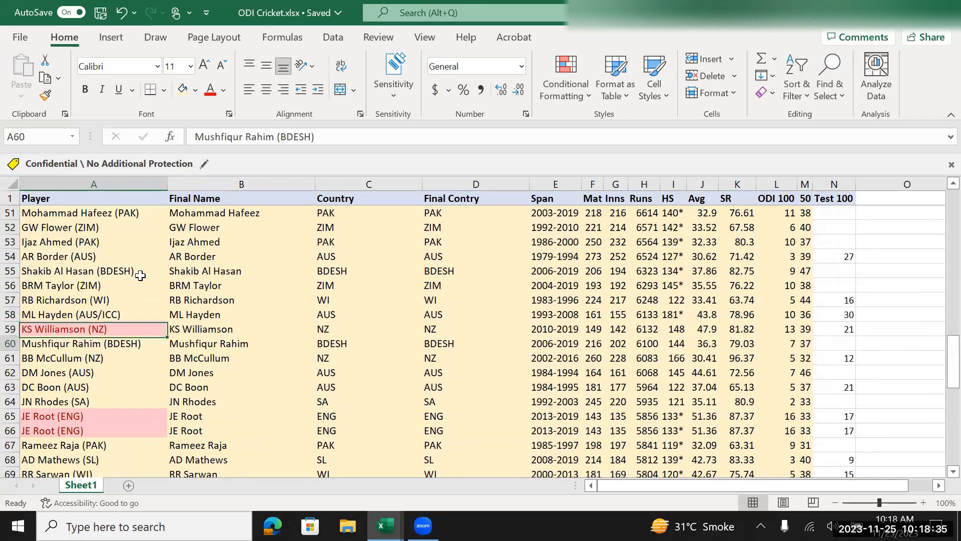
Step: Delete the entire row 66, the second of the two adjacent duplicate player records
{"action": "key", "text": "Up"}
{"action": "key", "text": "shift+space"}
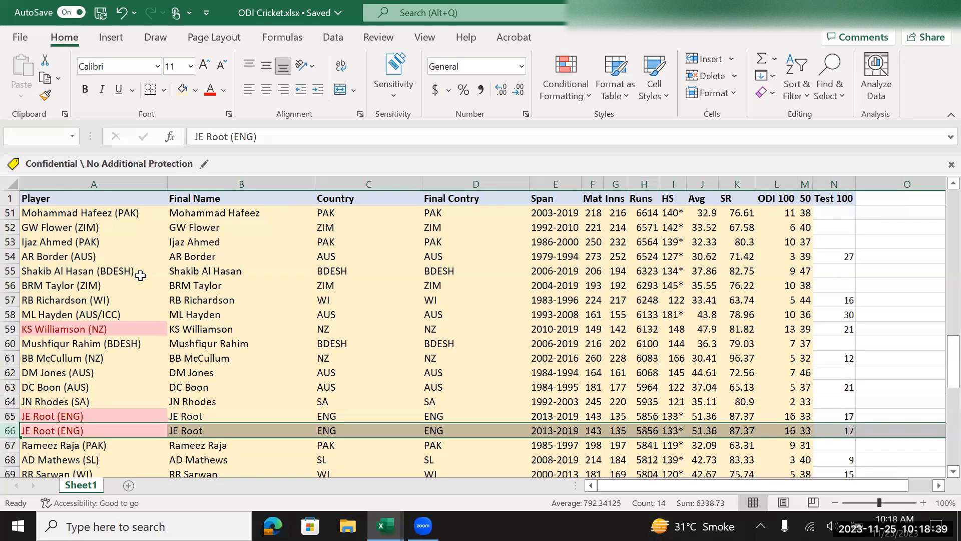
{"action": "key", "text": "Down"}
{"action": "key", "text": "Up"}
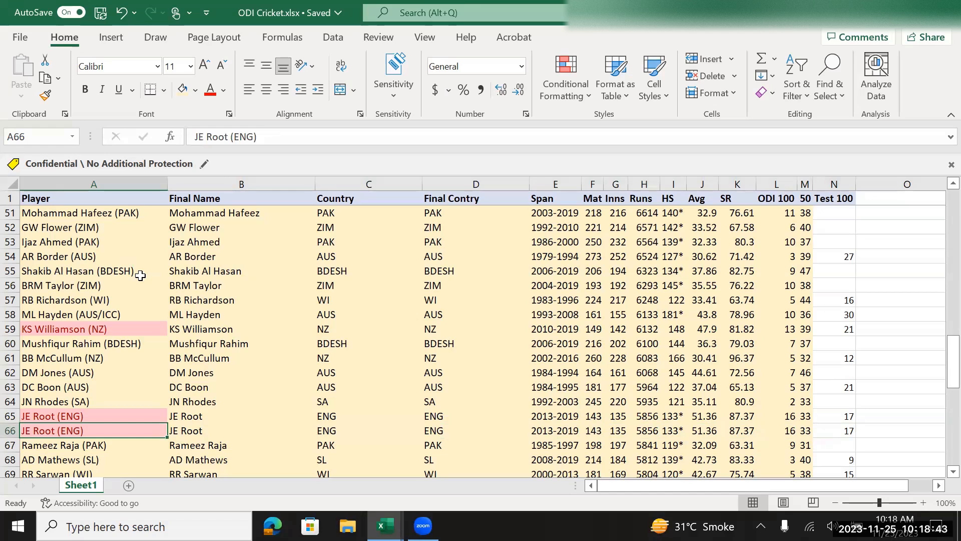
{"action": "key", "text": "shift+space"}
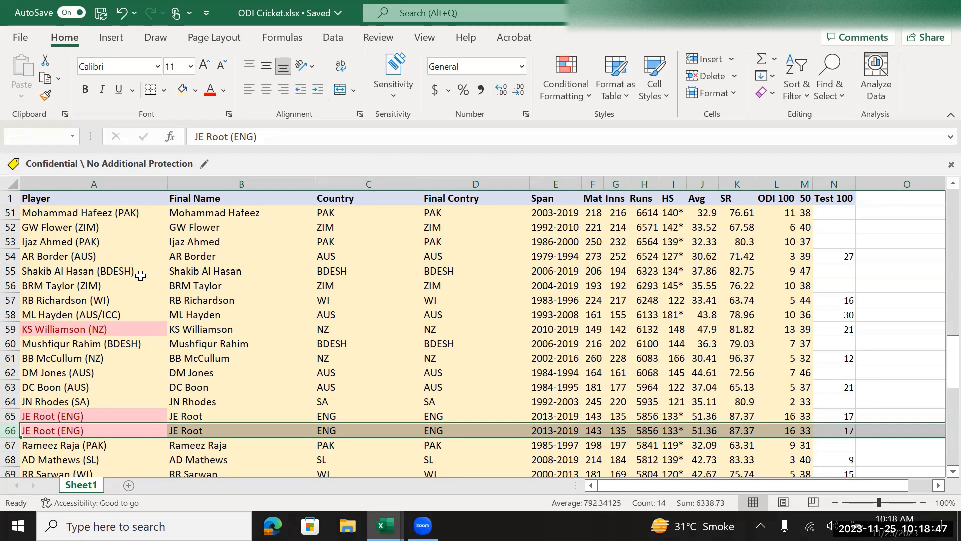
{"action": "key", "text": "ctrl+minus"}
Step: Delete the entire row 59, which holds a highlighted duplicate player record
{"action": "key", "text": "Up"}
{"action": "key", "text": "Up"}
{"action": "key", "text": "Up"}
{"action": "key", "text": "Up"}
{"action": "key", "text": "Up"}
{"action": "key", "text": "Up"}
{"action": "key", "text": "Up"}
{"action": "key", "text": "Up"}
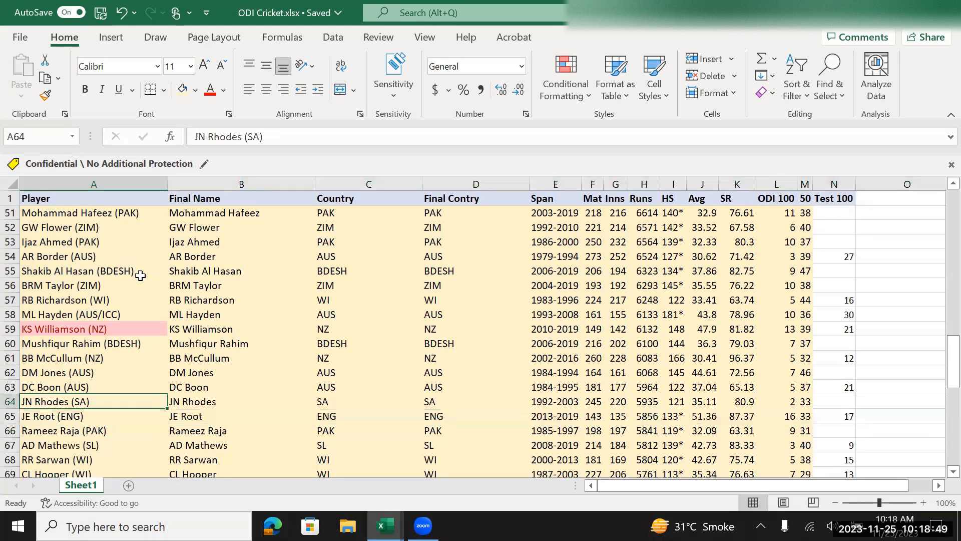
{"action": "key", "text": "Down"}
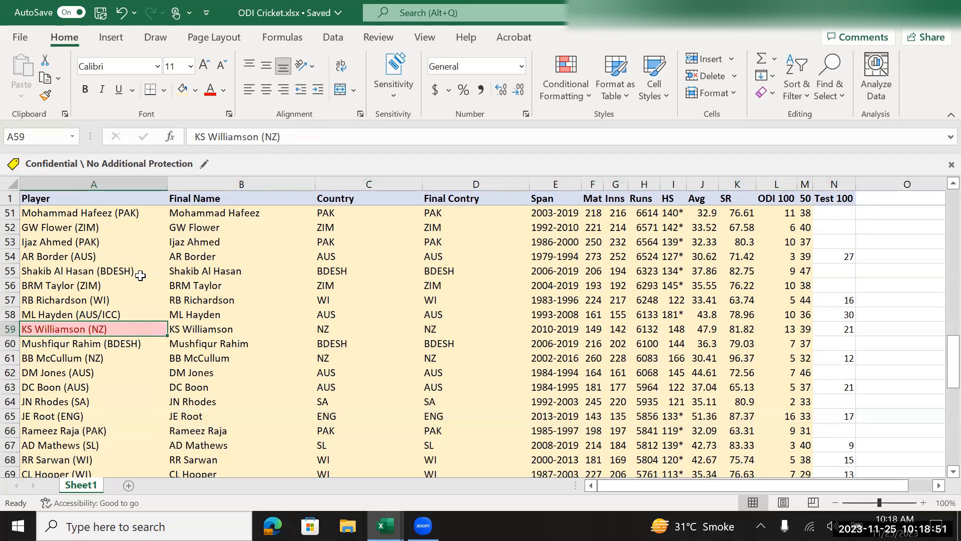
{"action": "key", "text": "shift+space"}
{"action": "key", "text": "ctrl+minus"}
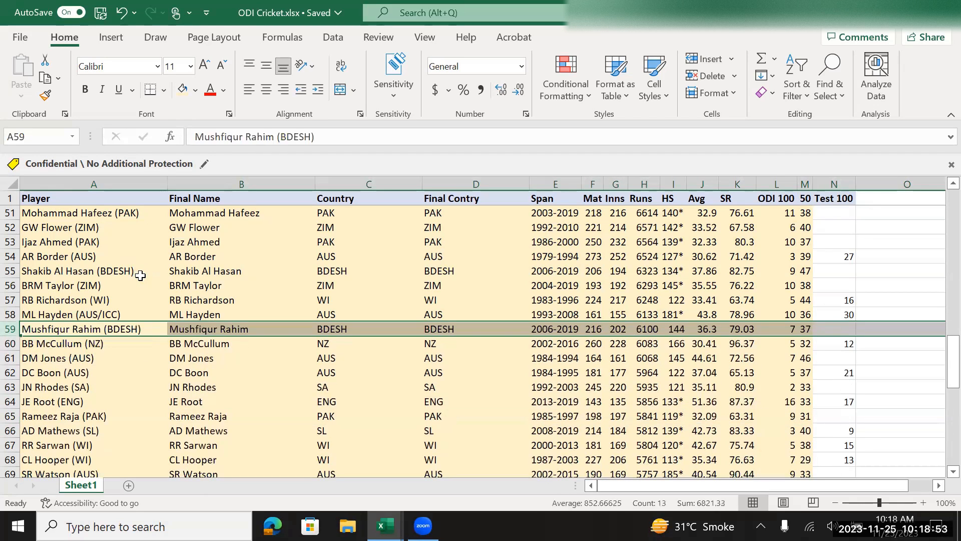
Step: Delete the entire row 90, the highlighted duplicate record at the end of the data
{"action": "key", "text": "ctrl+Down"}
{"action": "key", "text": "shift+space"}
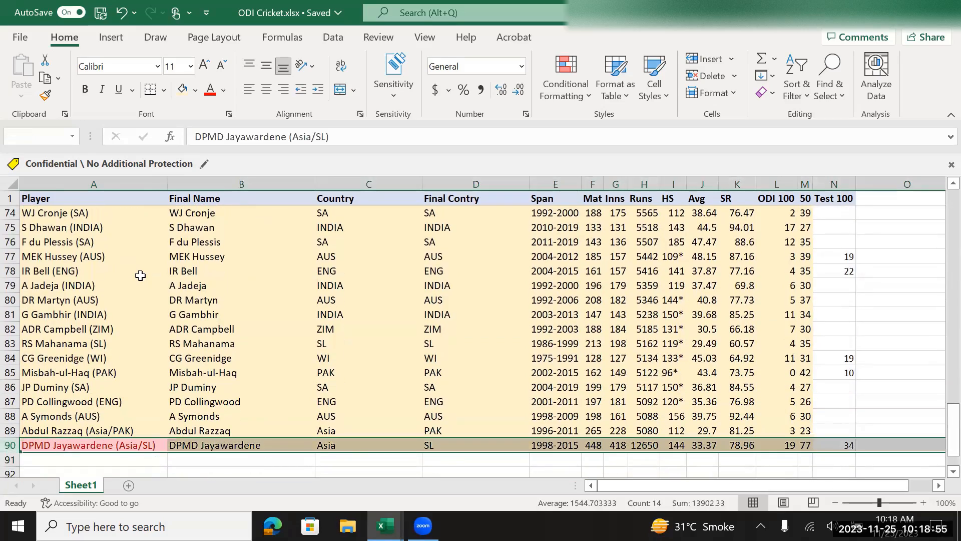
{"action": "key", "text": "ctrl+minus"}
Step: Examine the Player column from the last record up to the header row for any remaining duplicate highlighting
{"action": "key", "text": "Up"}
{"action": "key", "text": "Up"}
{"action": "key", "text": "Up"}
{"action": "key", "text": "Up"}
{"action": "key", "text": "Up"}
{"action": "key", "text": "Up"}
{"action": "key", "text": "Up"}
{"action": "key", "text": "Up"}
{"action": "key", "text": "Up"}
{"action": "key", "text": "Up"}
{"action": "key", "text": "Up"}
{"action": "key", "text": "Up"}
{"action": "key", "text": "Up"}
{"action": "key", "text": "Up"}
{"action": "key", "text": "Up"}
{"action": "key", "text": "Up"}
{"action": "key", "text": "Up"}
{"action": "key", "text": "Up"}
{"action": "key", "text": "Up"}
{"action": "key", "text": "Up"}
{"action": "key", "text": "Up"}
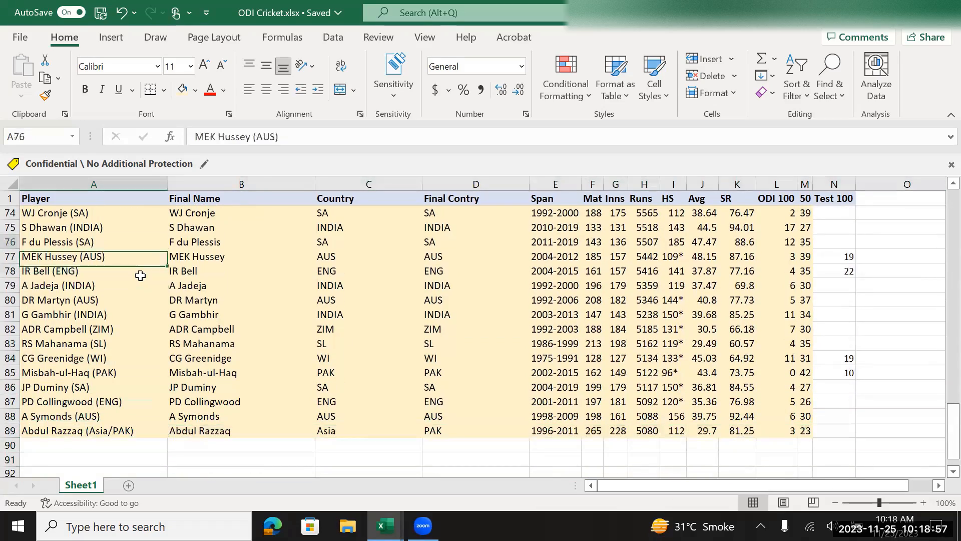
{"action": "key", "text": "Up"}
{"action": "key", "text": "Up"}
{"action": "key", "text": "Up"}
{"action": "key", "text": "Up"}
{"action": "key", "text": "Up"}
{"action": "key", "text": "Up"}
{"action": "key", "text": "Up"}
{"action": "key", "text": "Up"}
{"action": "key", "text": "Up"}
{"action": "key", "text": "Up"}
{"action": "key", "text": "Up"}
{"action": "key", "text": "Up"}
{"action": "key", "text": "Up"}
{"action": "key", "text": "Up"}
{"action": "key", "text": "Up"}
{"action": "key", "text": "Up"}
{"action": "key", "text": "Up"}
{"action": "key", "text": "Up"}
{"action": "key", "text": "Up"}
{"action": "key", "text": "Up"}
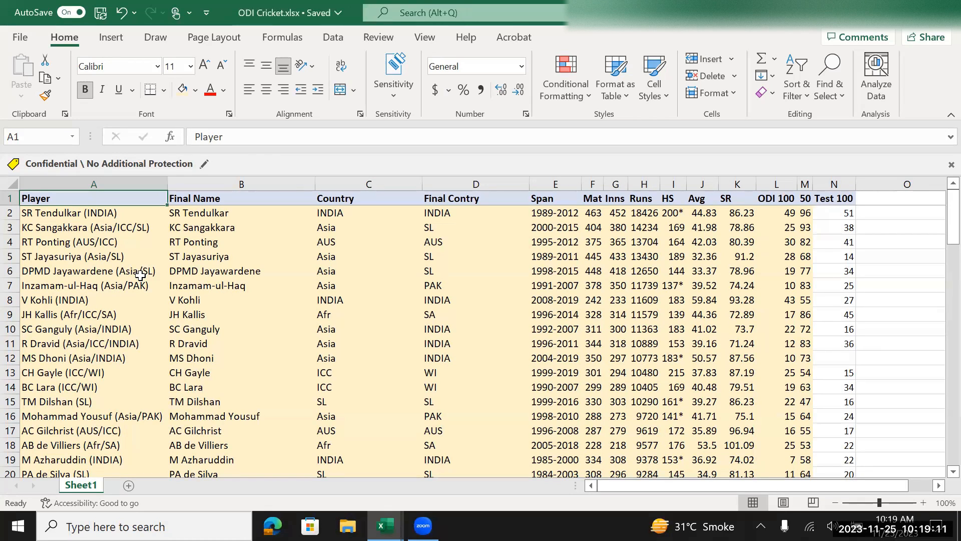
Step: Total the ODI 100 values of rows 2 to 89 with a SUM formula in L90, directly below the column
{"action": "key", "text": "Right"}
{"action": "key", "text": "Right"}
{"action": "key", "text": "Right"}
{"action": "key", "text": "Right"}
{"action": "key", "text": "Right"}
{"action": "key", "text": "Right"}
{"action": "key", "text": "Right"}
{"action": "key", "text": "Right"}
{"action": "key", "text": "Right"}
{"action": "key", "text": "Right"}
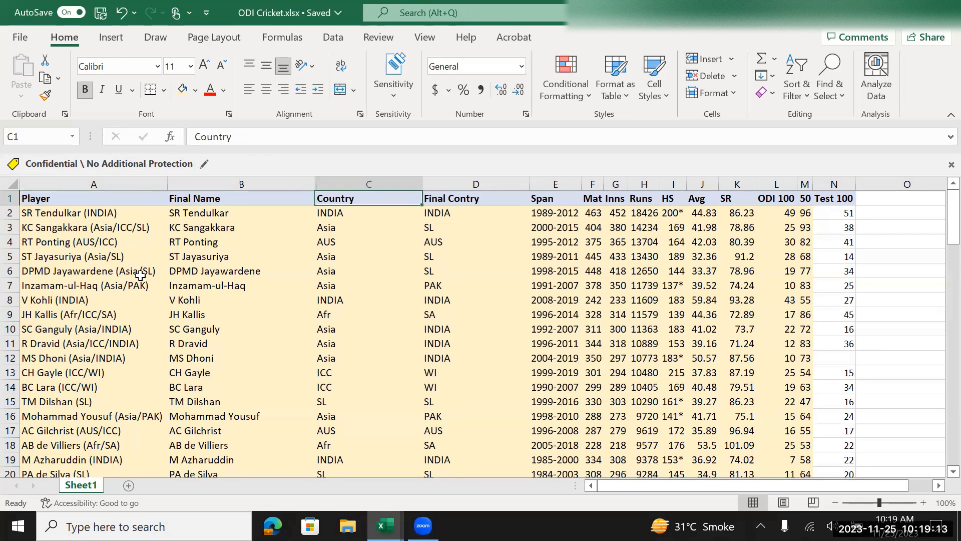
{"action": "key", "text": "Right"}
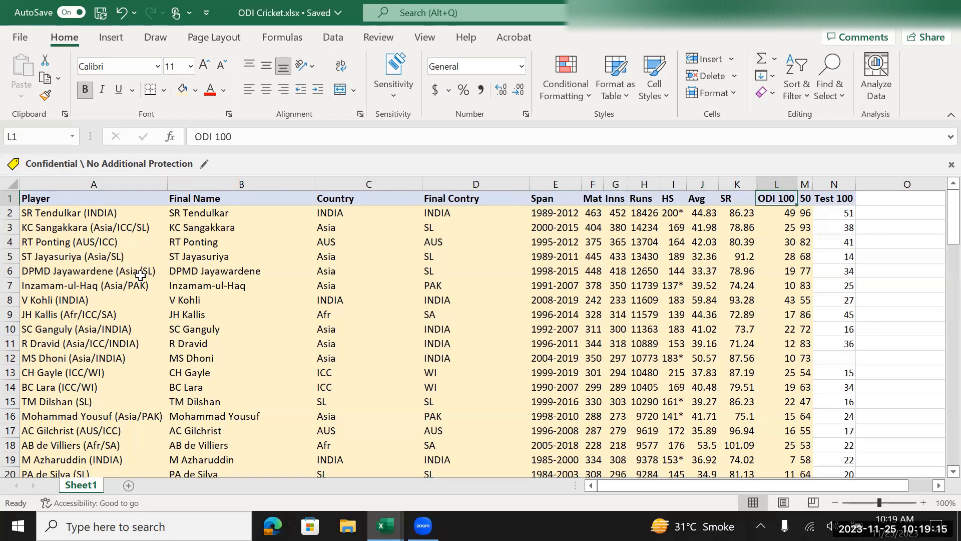
{"action": "key", "text": "Up"}
{"action": "key", "text": "Down"}
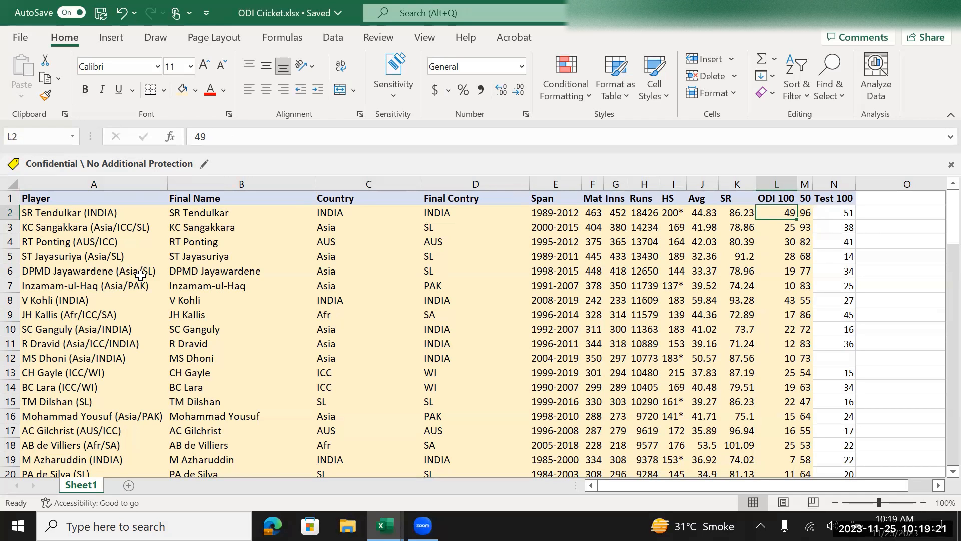
{"action": "key", "text": "ctrl+shift+Down"}
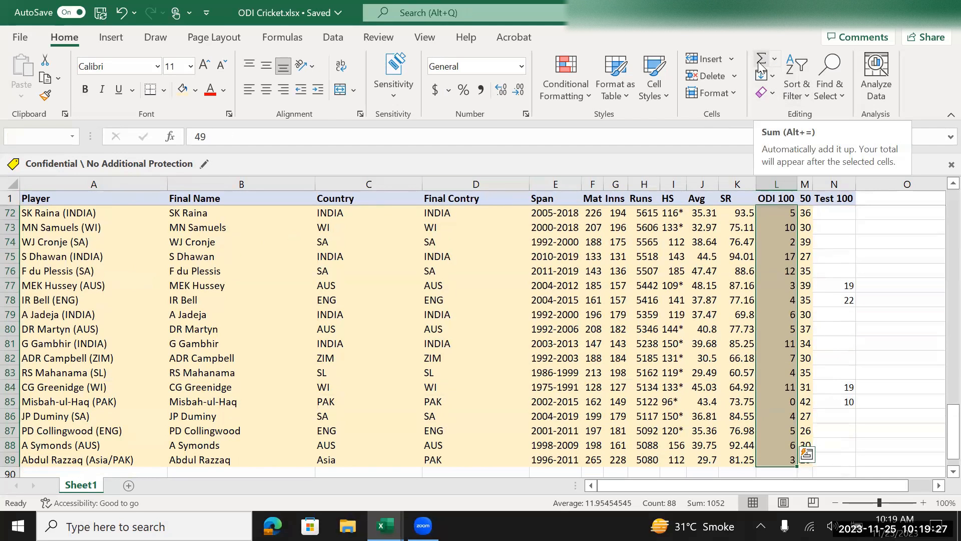
{"action": "key", "text": "ctrl+BackSpace"}
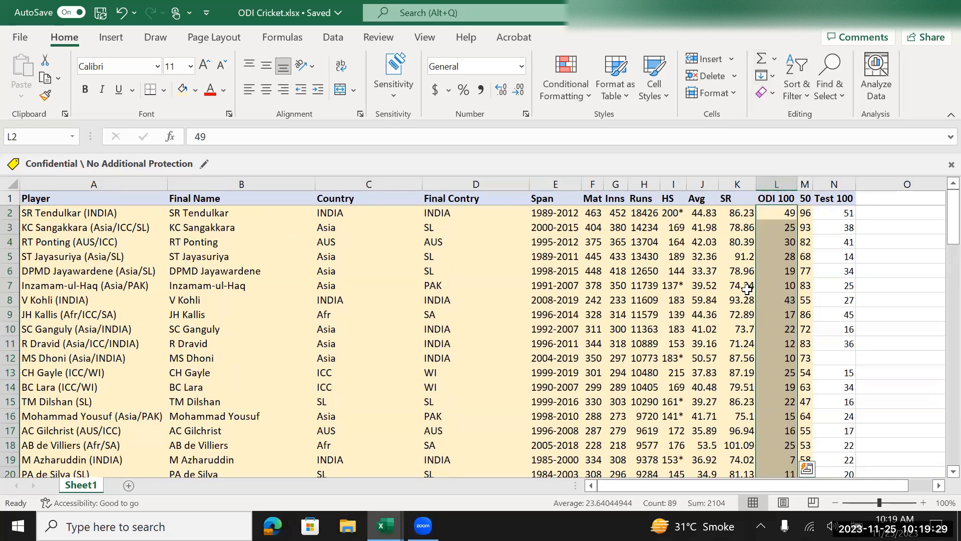
{"action": "left_click", "coordinate": [740, 291]}
{"action": "key", "text": "ctrl+Down"}
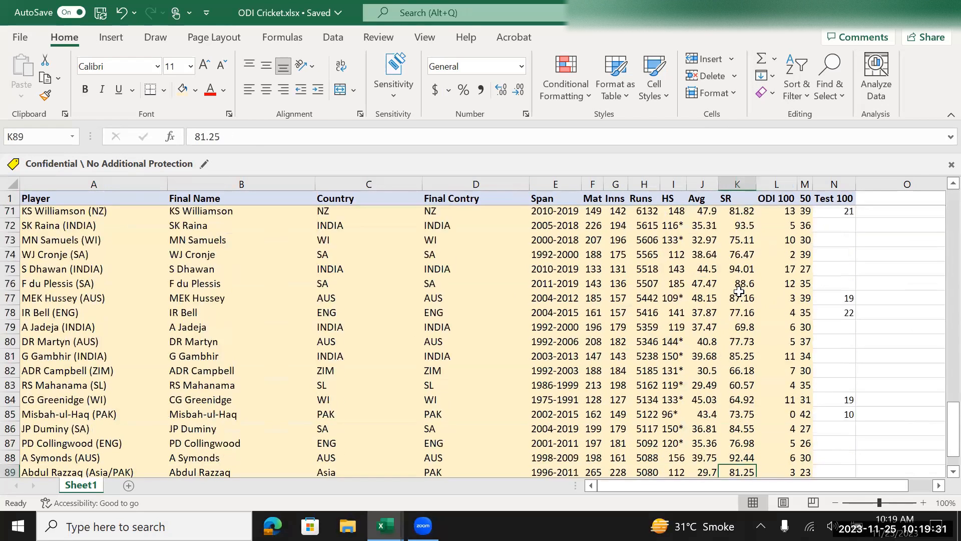
{"action": "key", "text": "Down"}
{"action": "key", "text": "Right"}
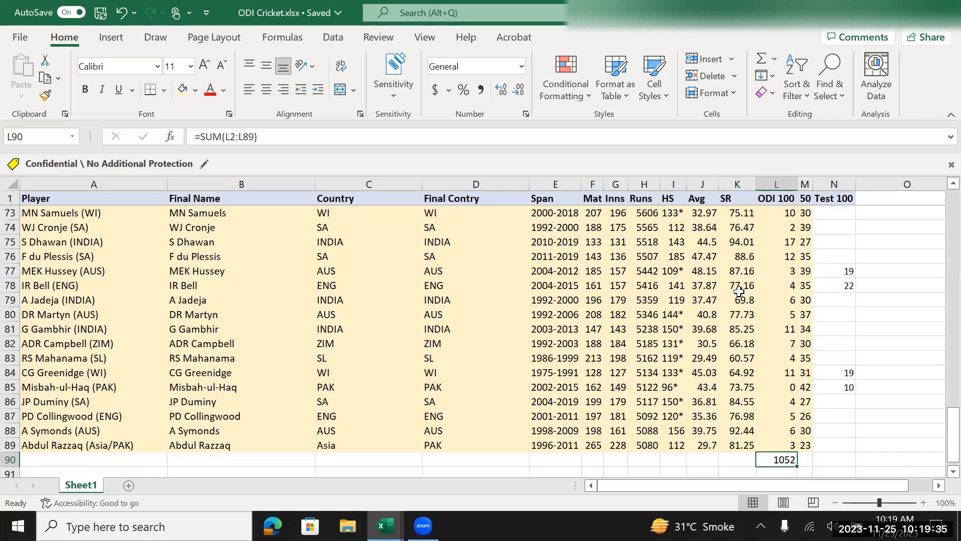
Step: Copy the ODI 100 total formula into N90 to sum the Test 100 column
{"action": "key", "text": "Right"}
{"action": "key", "text": "Right"}
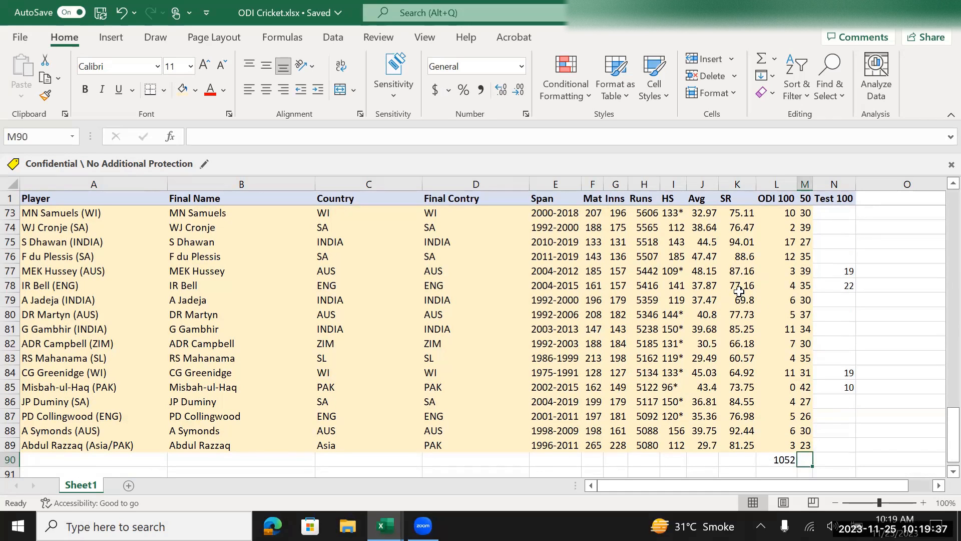
{"action": "key", "text": "Left"}
{"action": "key", "text": "Left"}
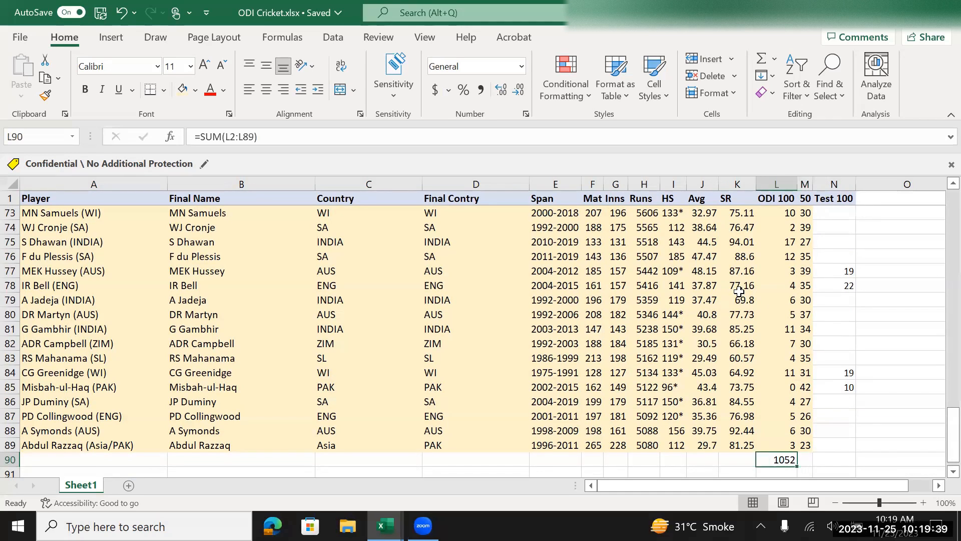
{"action": "key", "text": "ctrl+c"}
{"action": "key", "text": "Right"}
{"action": "key", "text": "Right"}
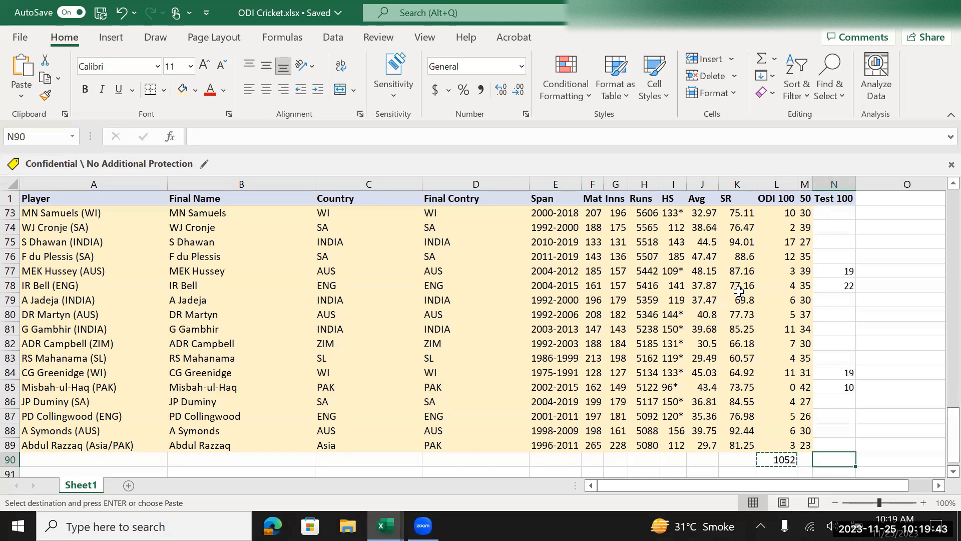
{"action": "key", "text": "Left"}
{"action": "key", "text": "Left"}
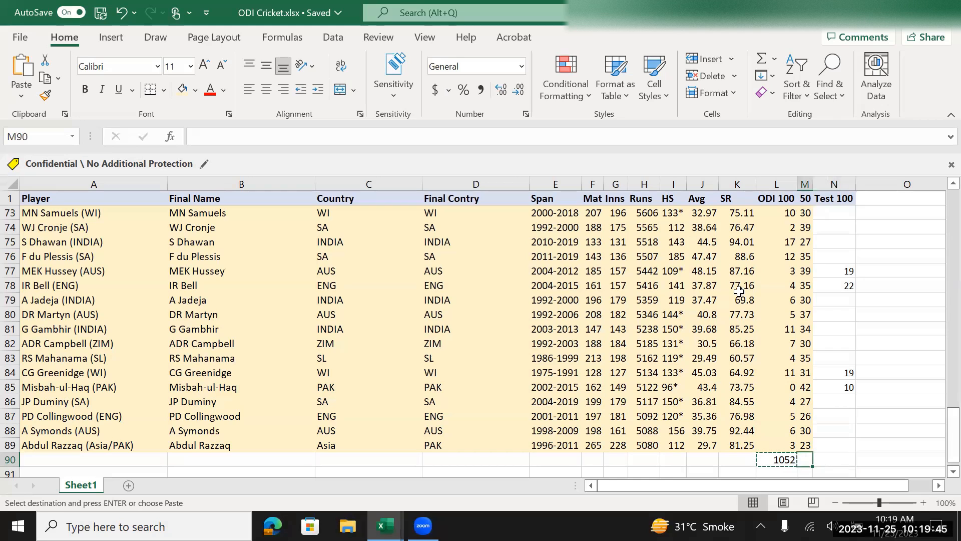
{"action": "key", "text": "Right"}
{"action": "key", "text": "Right"}
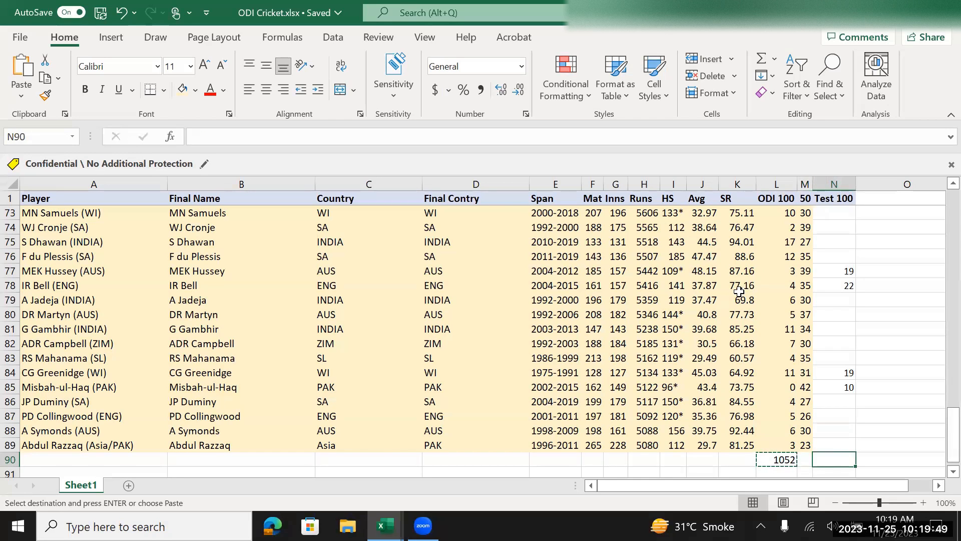
{"action": "key", "text": "ctrl+v"}
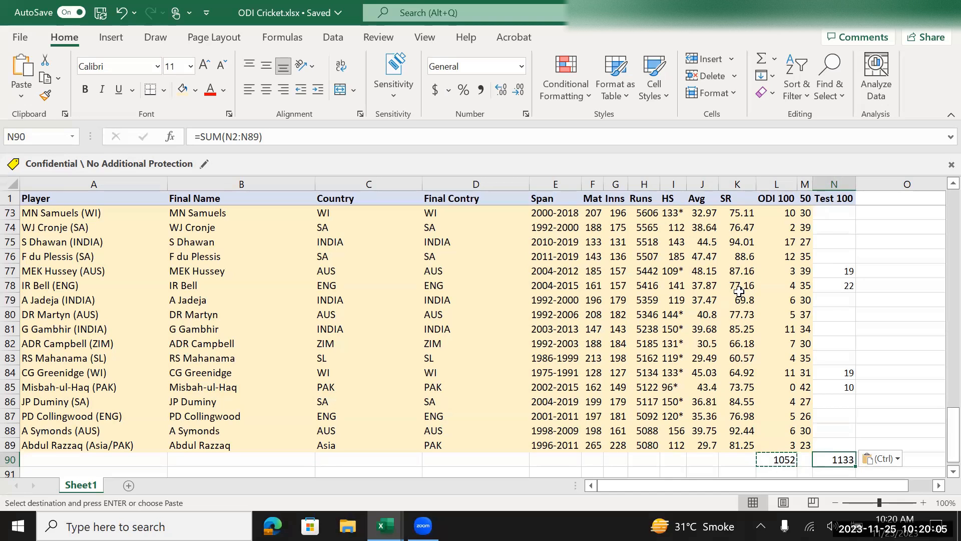
Step: Clear the ODI 100 and Test 100 totals from row 90
{"action": "key", "text": "Left"}
{"action": "key", "text": "Left"}
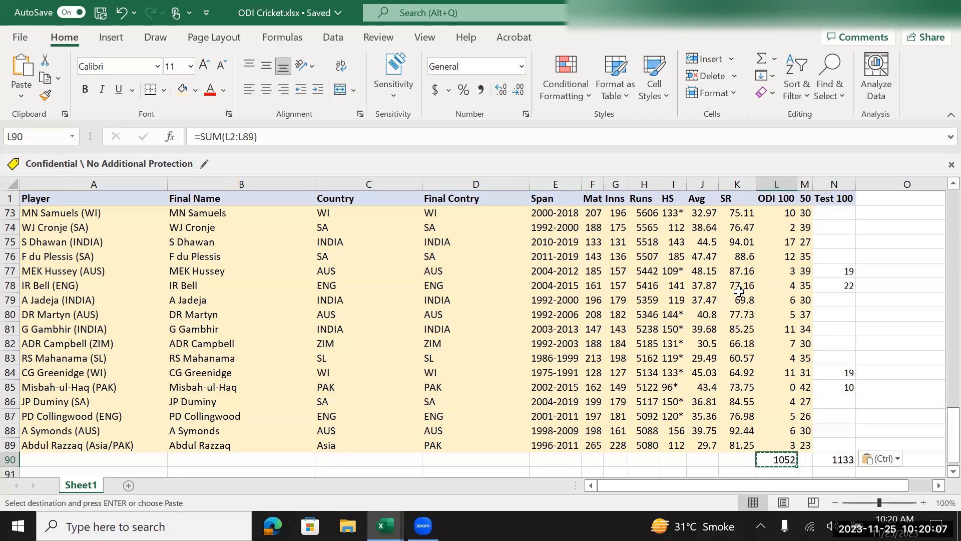
{"action": "key", "text": "Delete"}
{"action": "key", "text": "Right"}
{"action": "key", "text": "Right"}
{"action": "key", "text": "Right"}
{"action": "key", "text": "Left"}
{"action": "key", "text": "Delete"}
Step: Review the column headings across the ODI sheet's header row, starting from and returning to the Player heading
{"action": "key", "text": "Left"}
{"action": "key", "text": "Left"}
{"action": "key", "text": "Left"}
{"action": "key", "text": "Left"}
{"action": "key", "text": "Left"}
{"action": "key", "text": "Left"}
{"action": "key", "text": "Left"}
{"action": "key", "text": "Left"}
{"action": "key", "text": "Left"}
{"action": "key", "text": "Left"}
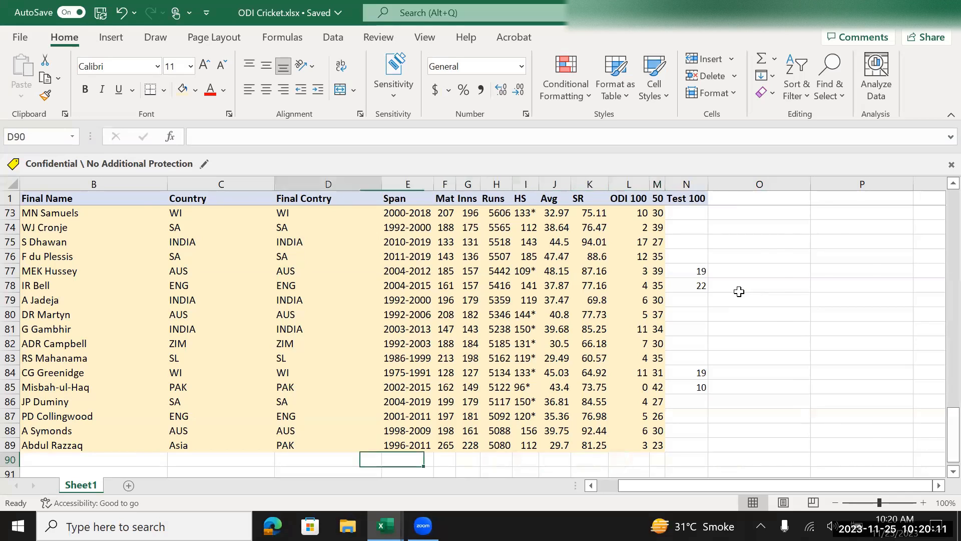
{"action": "key", "text": "Left"}
{"action": "key", "text": "Left"}
{"action": "key", "text": "Left"}
{"action": "key", "text": "Up"}
{"action": "key", "text": "Up"}
{"action": "key", "text": "ctrl+Up"}
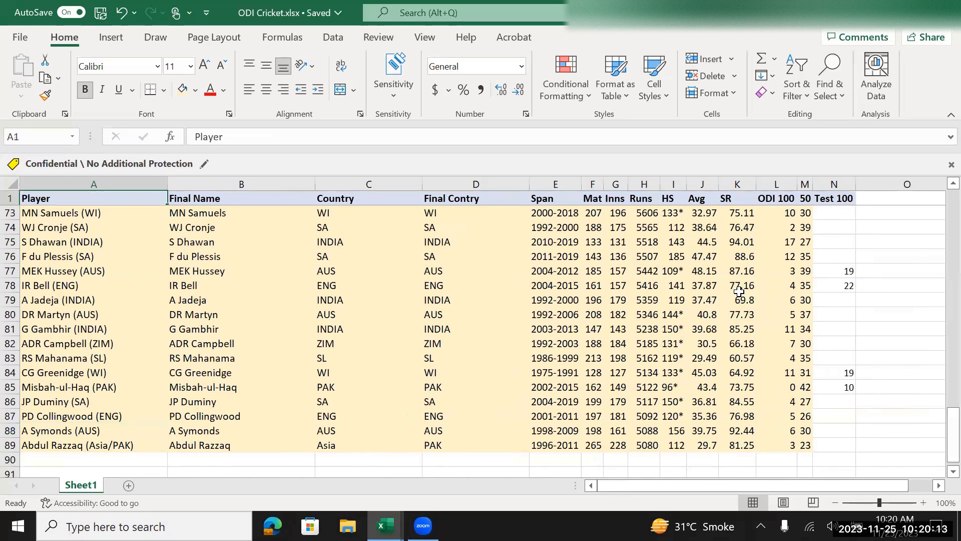
{"action": "key", "text": "Down"}
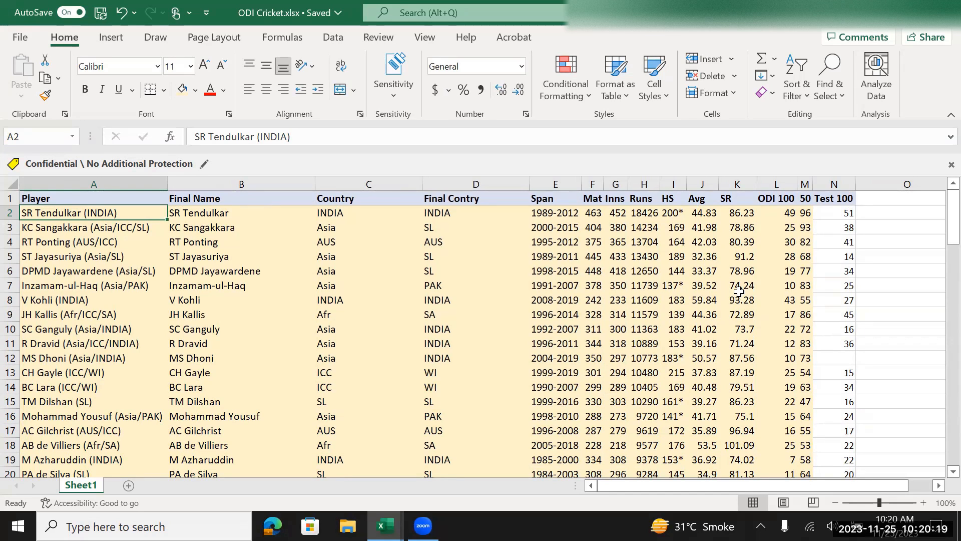
{"action": "key", "text": "Up"}
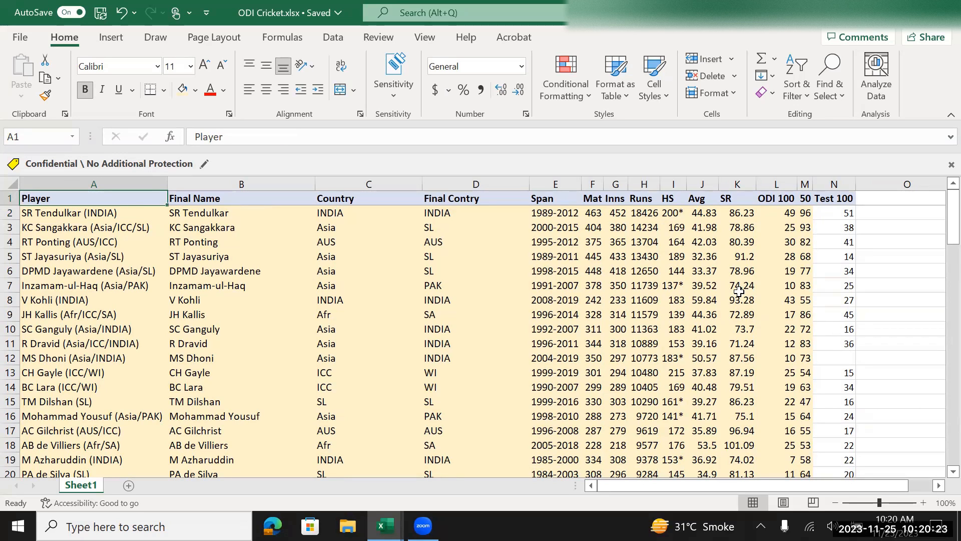
{"action": "key", "text": "Right"}
{"action": "key", "text": "Right"}
{"action": "key", "text": "Right"}
{"action": "key", "text": "Right"}
{"action": "key", "text": "Right"}
{"action": "key", "text": "Right"}
{"action": "key", "text": "Right"}
{"action": "key", "text": "Right"}
{"action": "key", "text": "Right"}
{"action": "key", "text": "Right"}
{"action": "key", "text": "Right"}
{"action": "key", "text": "Right"}
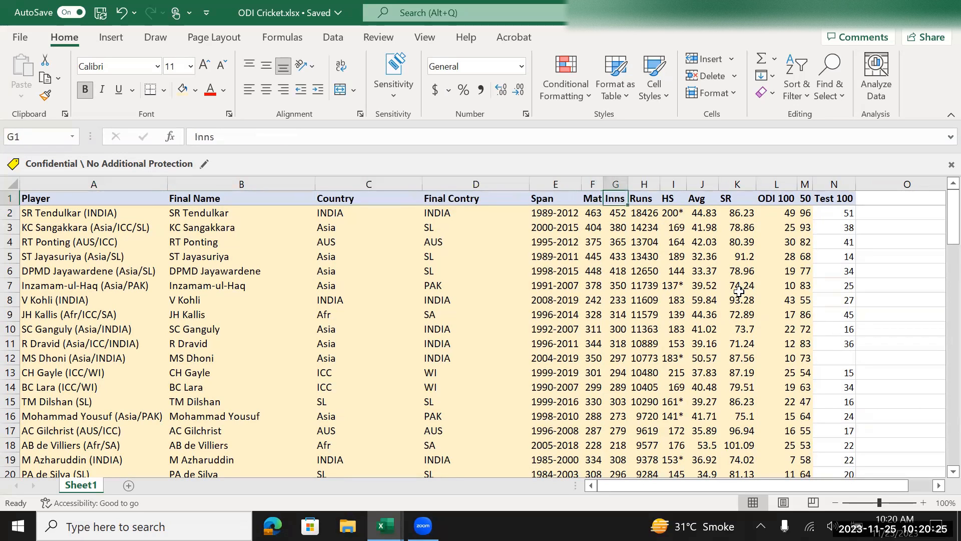
{"action": "key", "text": "Right"}
{"action": "key", "text": "Left"}
{"action": "key", "text": "Left"}
{"action": "key", "text": "Left"}
{"action": "key", "text": "Left"}
{"action": "key", "text": "Left"}
{"action": "key", "text": "Left"}
{"action": "key", "text": "Left"}
{"action": "key", "text": "Left"}
{"action": "key", "text": "Left"}
{"action": "key", "text": "Left"}
{"action": "key", "text": "Left"}
{"action": "key", "text": "Left"}
{"action": "key", "text": "Left"}
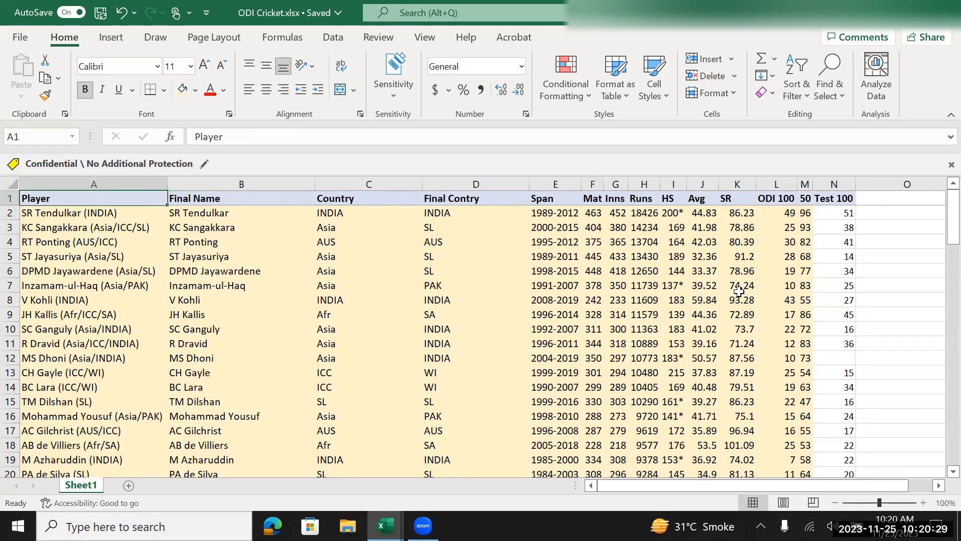
Step: Switch to the Test Cricket.xlsx workbook and examine the record in row 5 across to the 50 column
{"action": "key", "text": "alt+Tab"}
{"action": "key", "text": "alt+Tab"}
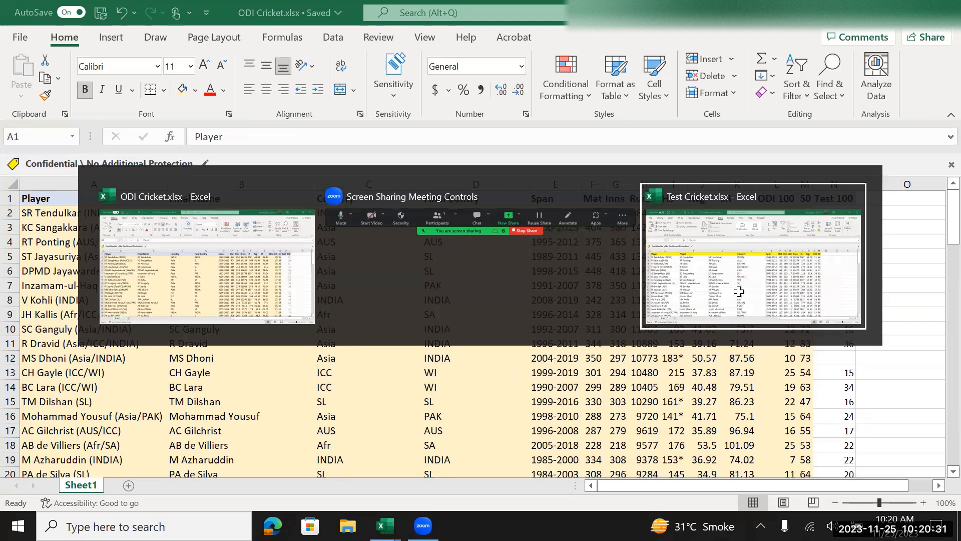
{"action": "key", "text": "Down"}
{"action": "key", "text": "Down"}
{"action": "key", "text": "Down"}
{"action": "key", "text": "Down"}
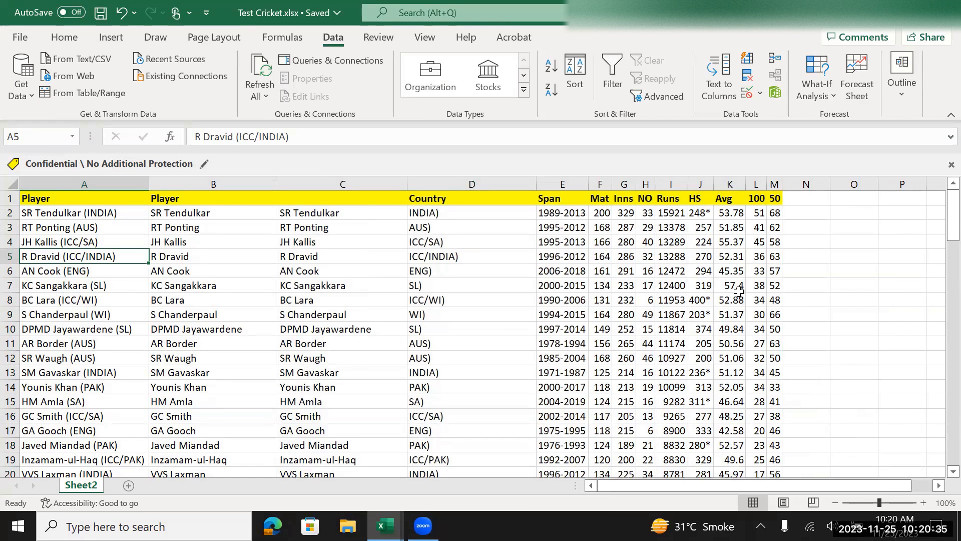
{"action": "key", "text": "Right"}
{"action": "key", "text": "Right"}
{"action": "key", "text": "Right"}
{"action": "key", "text": "Right"}
{"action": "key", "text": "Right"}
{"action": "key", "text": "Right"}
{"action": "key", "text": "Right"}
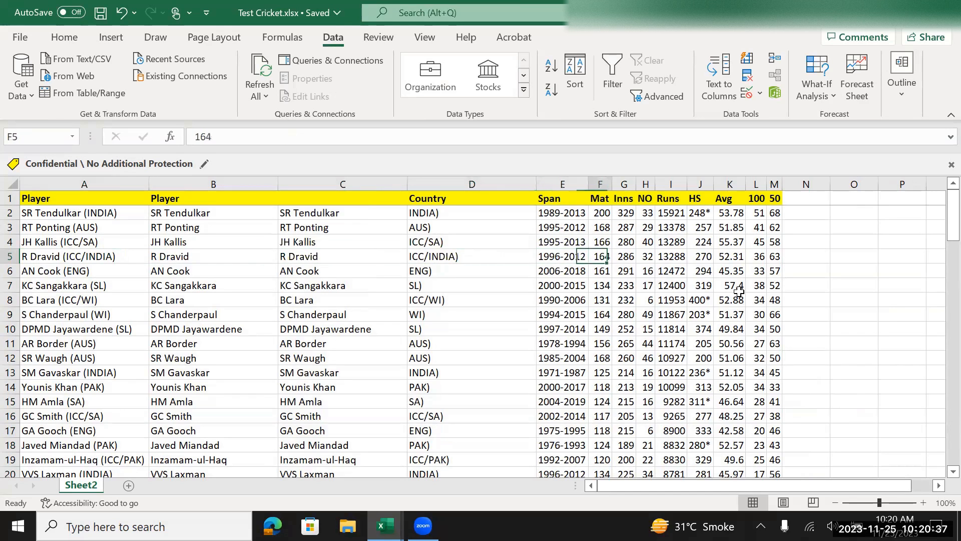
{"action": "key", "text": "Right"}
{"action": "key", "text": "Right"}
{"action": "key", "text": "Right"}
{"action": "key", "text": "Right"}
{"action": "key", "text": "Right"}
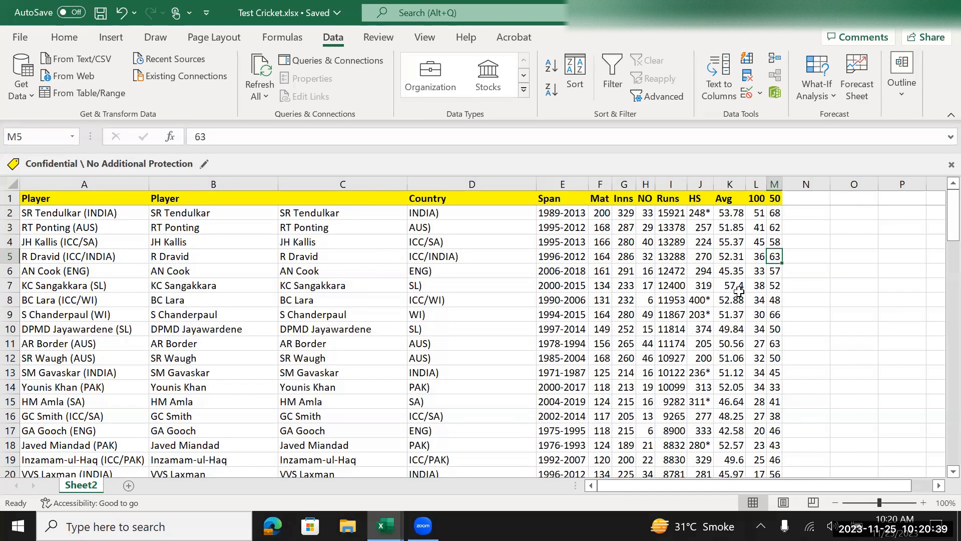
Step: Examine the Test records down the 50 column from row 5 to row 18
{"action": "key", "text": "Down"}
{"action": "key", "text": "Down"}
{"action": "key", "text": "Down"}
{"action": "key", "text": "Down"}
{"action": "key", "text": "Down"}
{"action": "key", "text": "Down"}
{"action": "key", "text": "Down"}
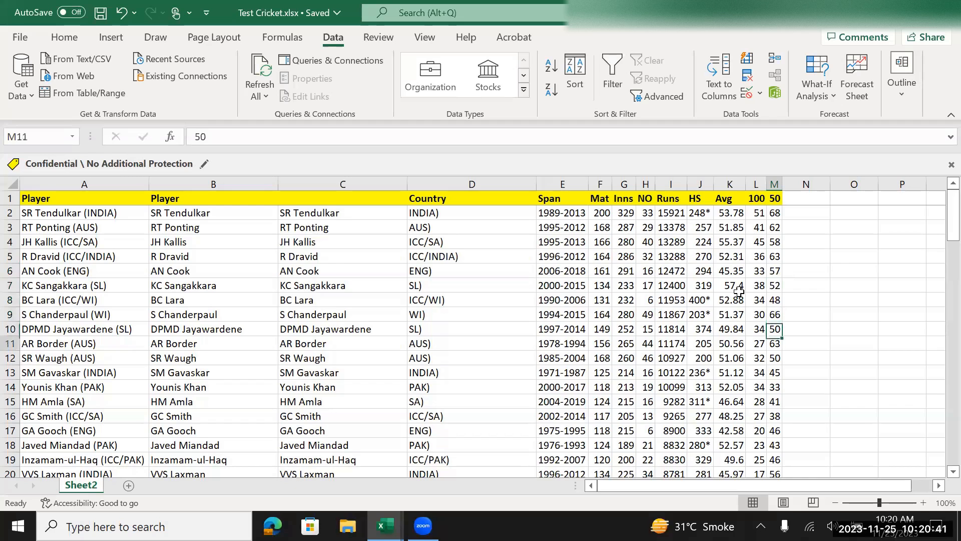
{"action": "key", "text": "Down"}
{"action": "key", "text": "Down"}
{"action": "key", "text": "Down"}
{"action": "key", "text": "Down"}
{"action": "key", "text": "Down"}
{"action": "key", "text": "Down"}
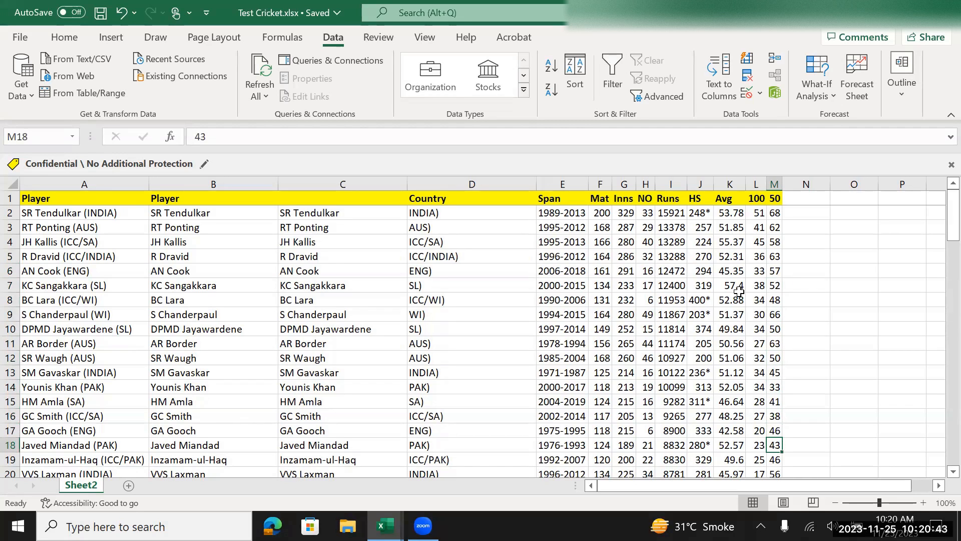
Step: Examine the Test record in row 18 from the 50 column back to the Player column
{"action": "key", "text": "Left"}
{"action": "key", "text": "Left"}
{"action": "key", "text": "Left"}
{"action": "key", "text": "Left"}
{"action": "key", "text": "Left"}
{"action": "key", "text": "Left"}
{"action": "key", "text": "Left"}
{"action": "key", "text": "Left"}
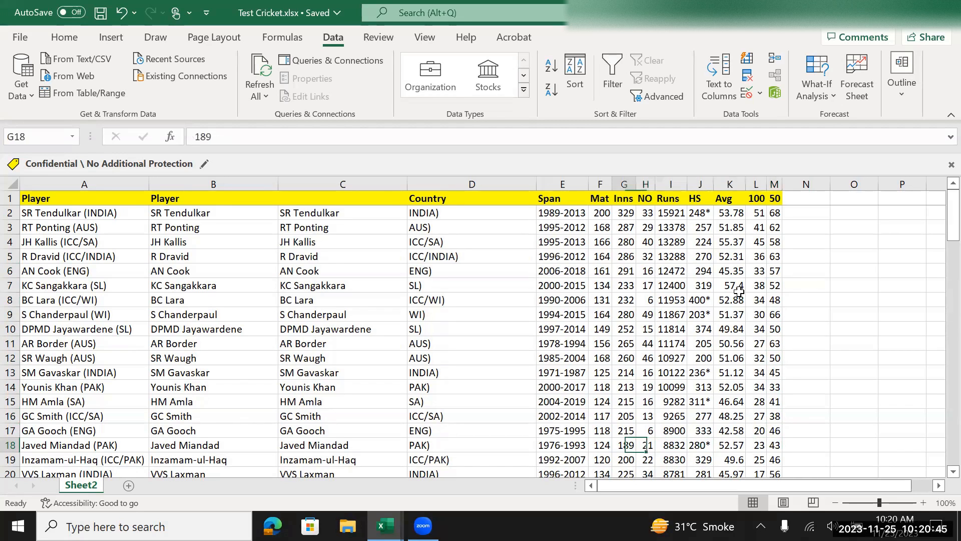
{"action": "key", "text": "Left"}
{"action": "key", "text": "Left"}
{"action": "key", "text": "Left"}
{"action": "key", "text": "Left"}
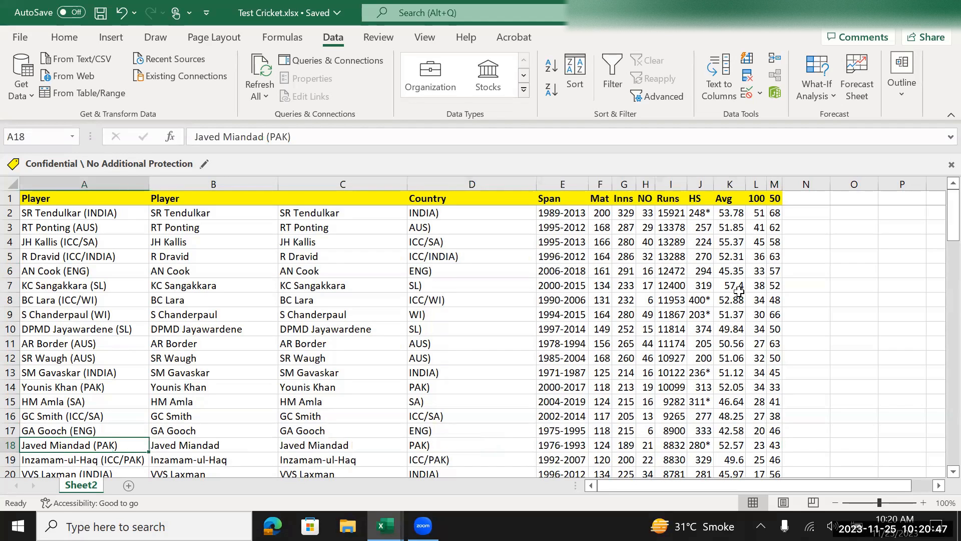
Step: Examine the player entries in column A from row 18 up to the Player heading
{"action": "key", "text": "Up"}
{"action": "key", "text": "Up"}
{"action": "key", "text": "Up"}
{"action": "key", "text": "Up"}
{"action": "key", "text": "Up"}
{"action": "key", "text": "Up"}
{"action": "key", "text": "Up"}
{"action": "key", "text": "Up"}
{"action": "key", "text": "Up"}
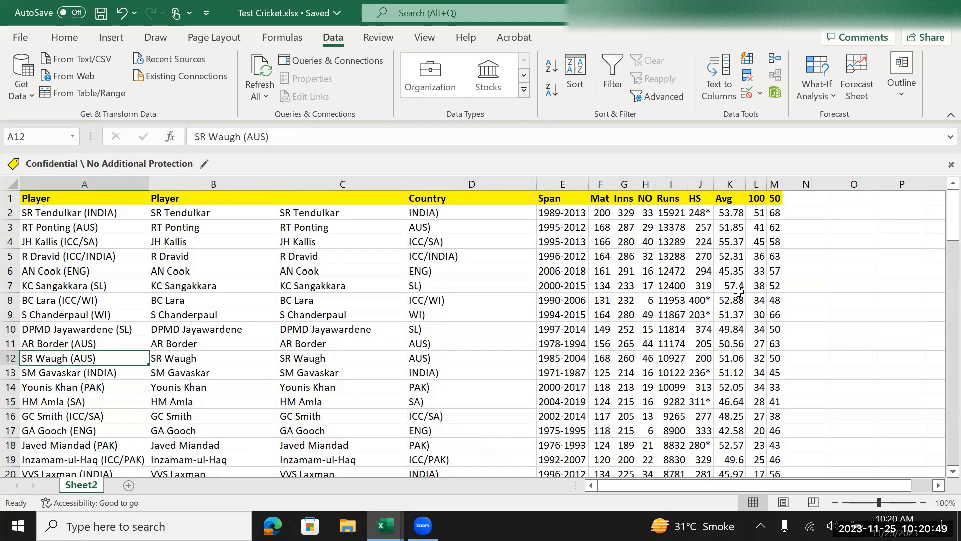
{"action": "key", "text": "Up"}
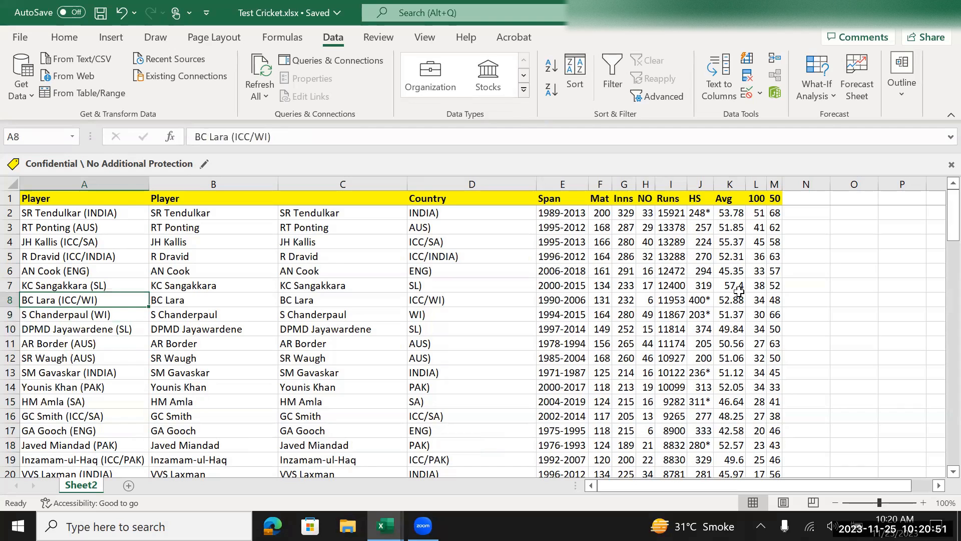
{"action": "key", "text": "ctrl+Home"}
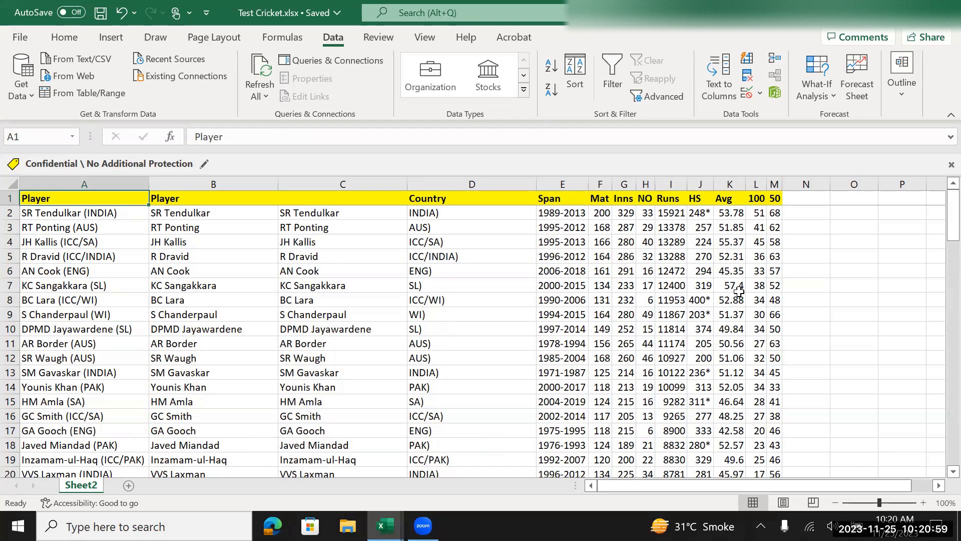
Step: Check the extent of the Test data from row 4 across to the 50 column, down to row 97 and back to A1
{"action": "key", "text": "Right"}
{"action": "key", "text": "Down"}
{"action": "key", "text": "Down"}
{"action": "key", "text": "Down"}
{"action": "key", "text": "Left"}
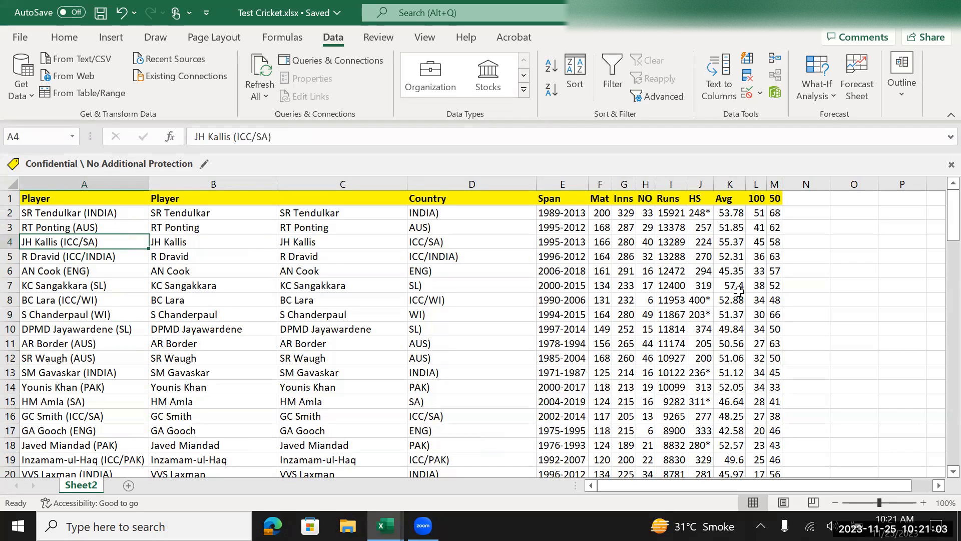
{"action": "key", "text": "ctrl+Right"}
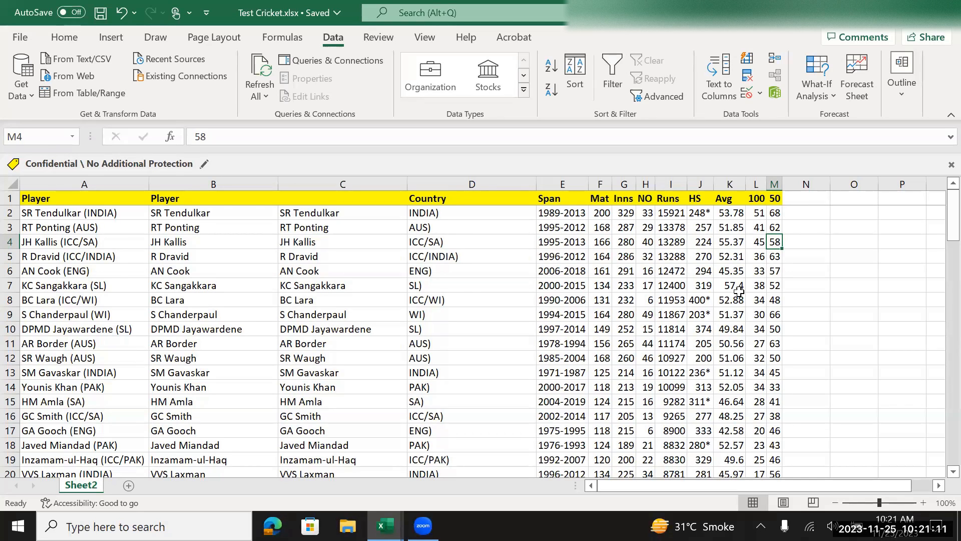
{"action": "key", "text": "ctrl+Down"}
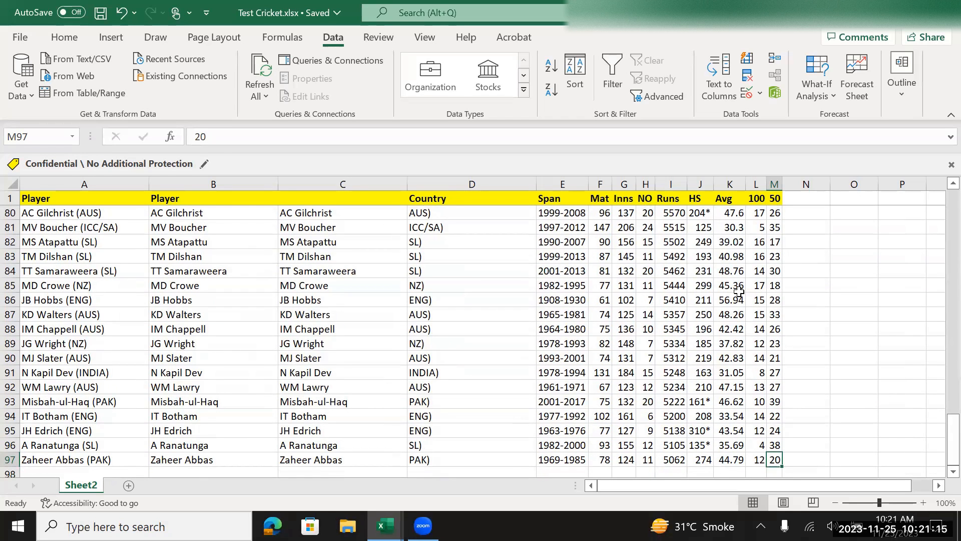
{"action": "key", "text": "ctrl+Left"}
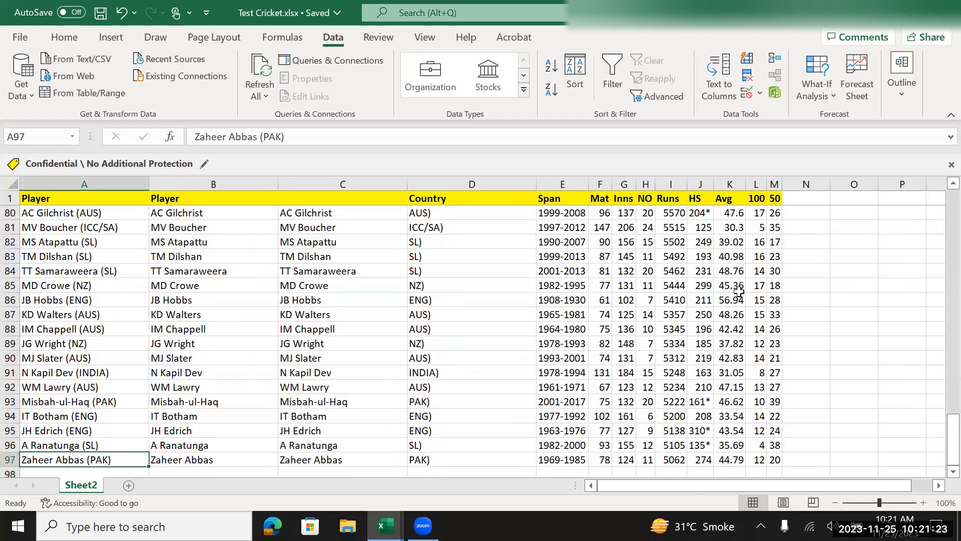
{"action": "key", "text": "ctrl+Up"}
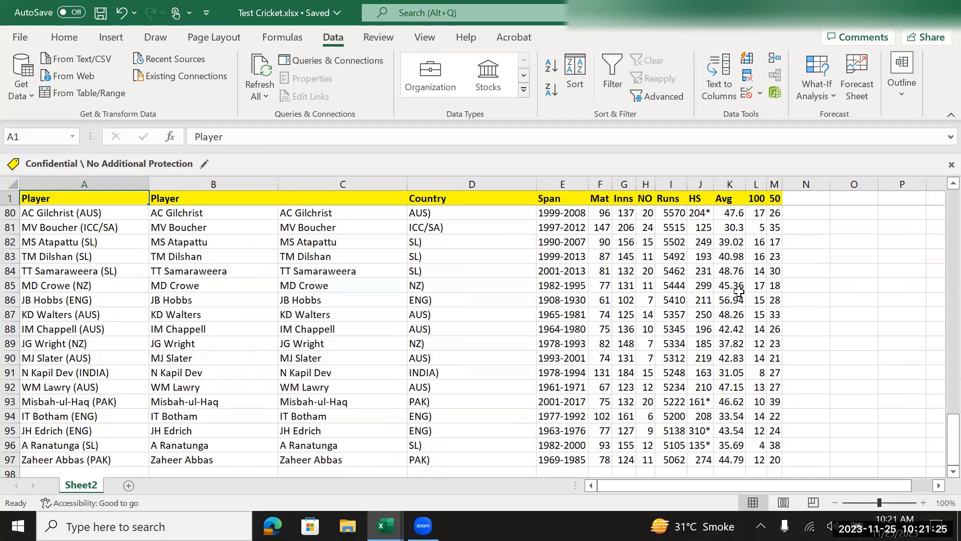
Step: Review the first records under the Player heading and check the full Player column by selecting A1:A97
{"action": "key", "text": "Down"}
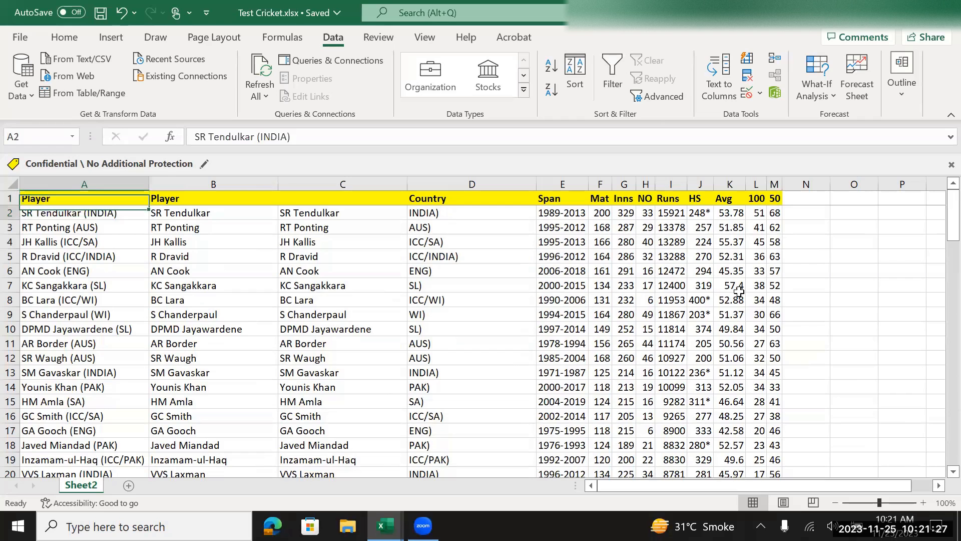
{"action": "key", "text": "Down"}
{"action": "key", "text": "Down"}
{"action": "key", "text": "Up"}
{"action": "key", "text": "Up"}
{"action": "key", "text": "Up"}
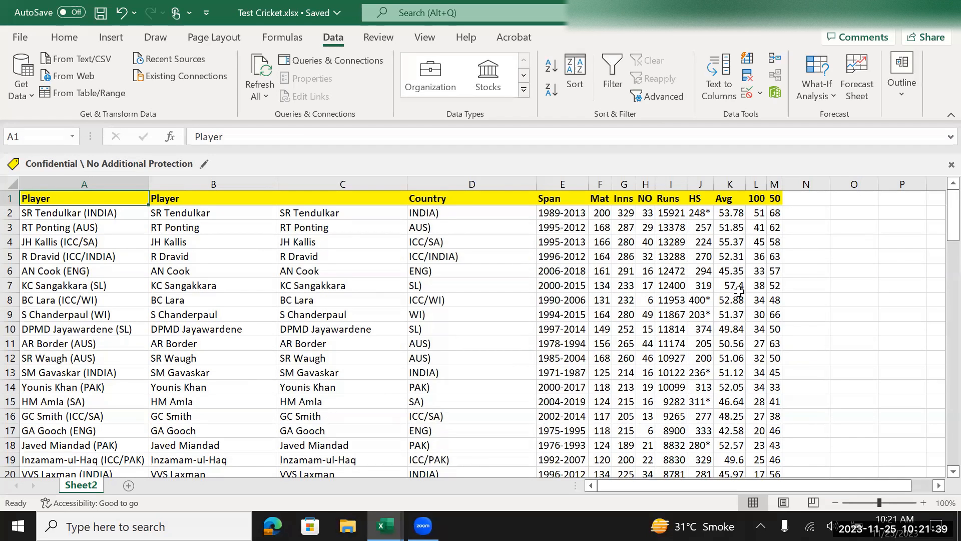
{"action": "key", "text": "ctrl+shift+Down"}
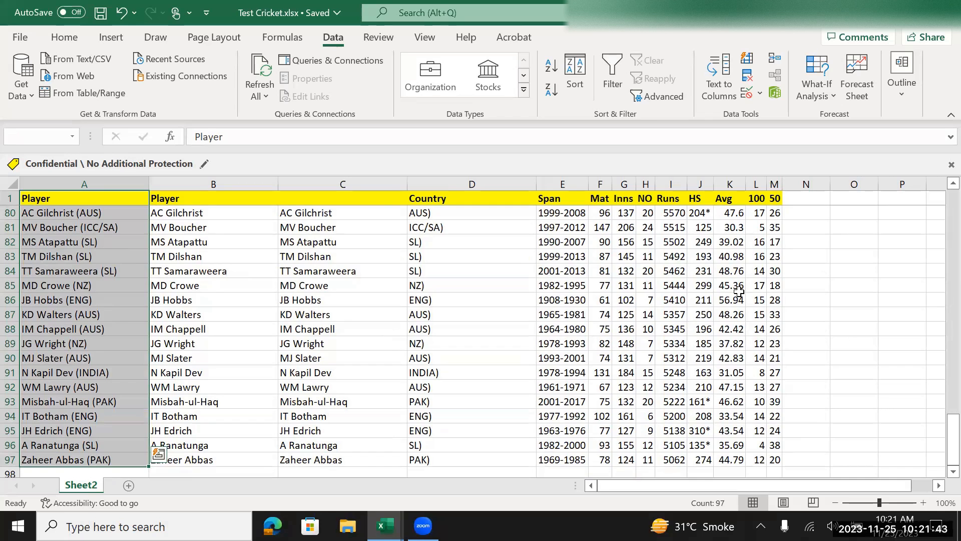
{"action": "key", "text": "ctrl+shift+Up"}
{"action": "key", "text": "Down"}
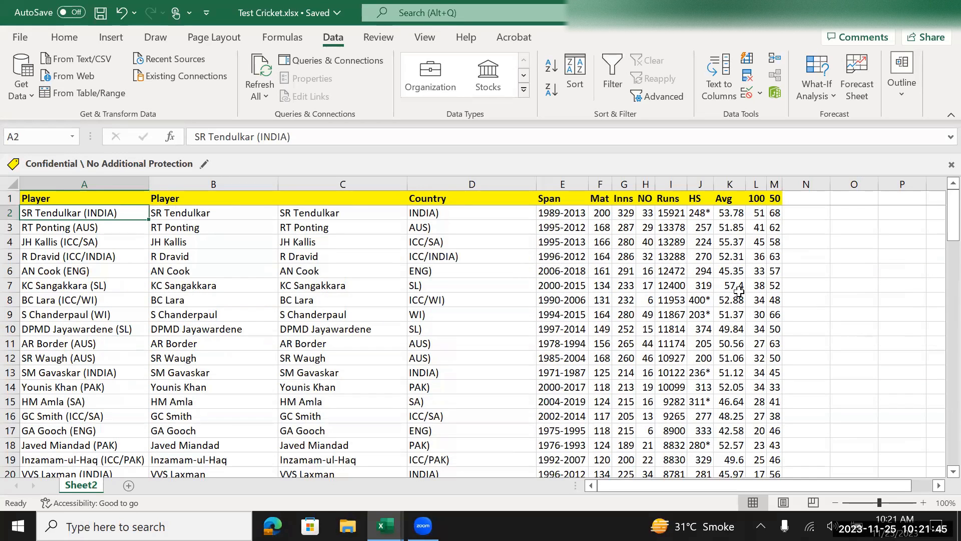
Step: Highlight the full records in row 2 and row 3, each from the Player column to the 50 column
{"action": "key", "text": "ctrl+shift+Right"}
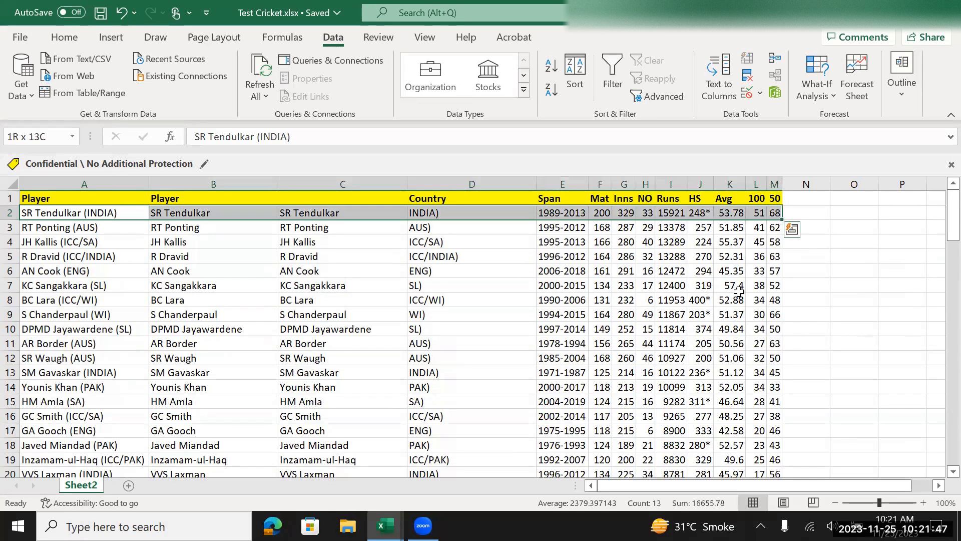
{"action": "key", "text": "Right"}
{"action": "key", "text": "Right"}
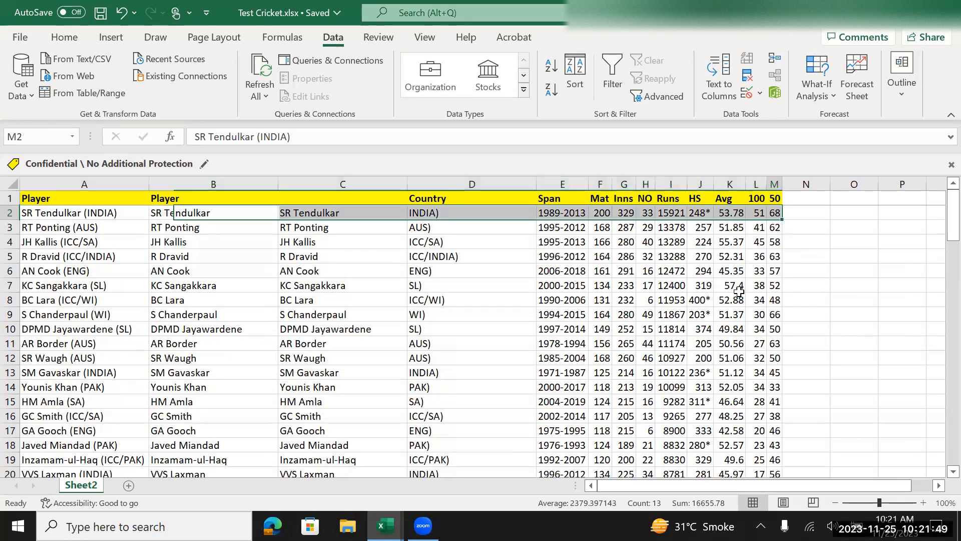
{"action": "key", "text": "ctrl+Right"}
{"action": "key", "text": "Down"}
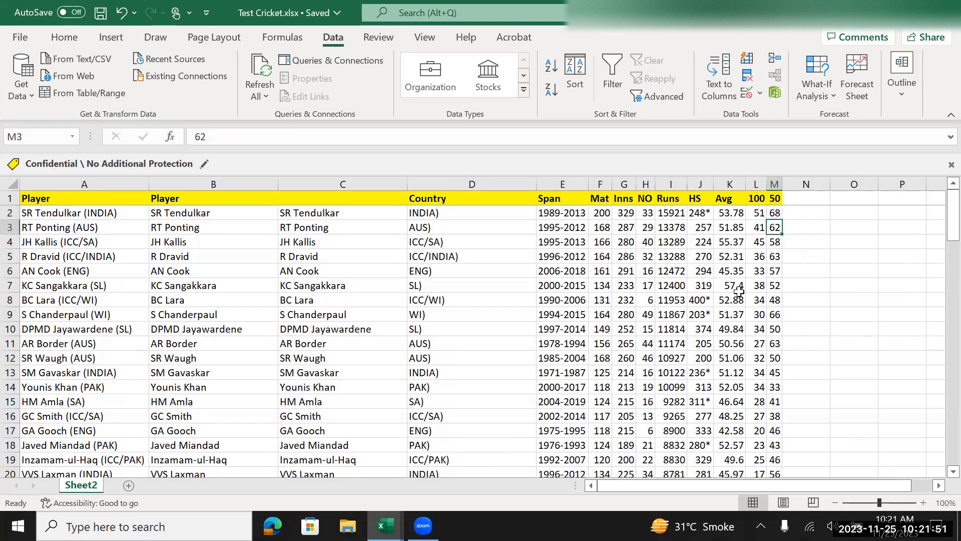
{"action": "key", "text": "ctrl+shift+Left"}
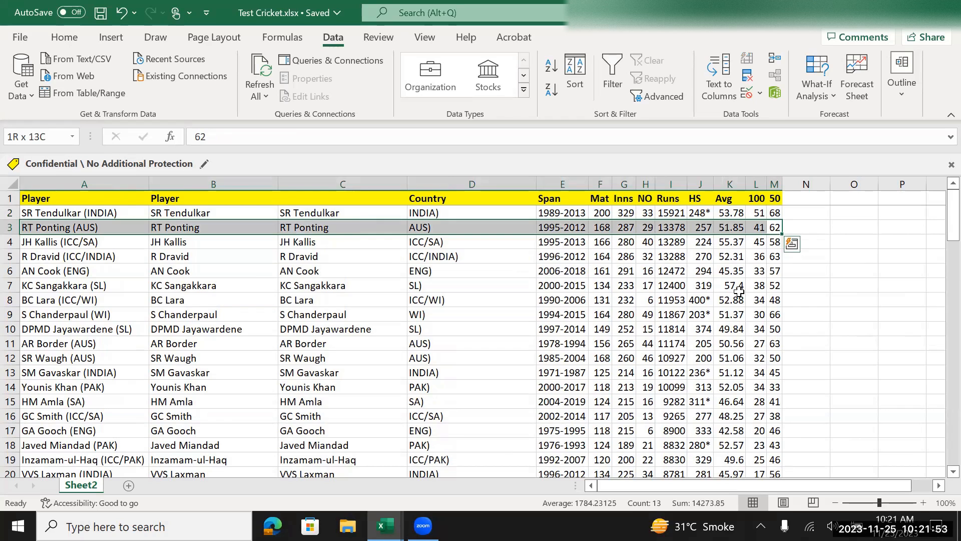
Step: Examine the row 3 record from the 50 column back to the Player column, returning to the first player in A2
{"action": "key", "text": "ctrl+shift+Up"}
{"action": "key", "text": "Left"}
{"action": "key", "text": "Left"}
{"action": "key", "text": "Left"}
{"action": "key", "text": "Left"}
{"action": "key", "text": "Left"}
{"action": "key", "text": "Left"}
{"action": "key", "text": "Left"}
{"action": "key", "text": "Left"}
{"action": "key", "text": "Left"}
{"action": "key", "text": "Left"}
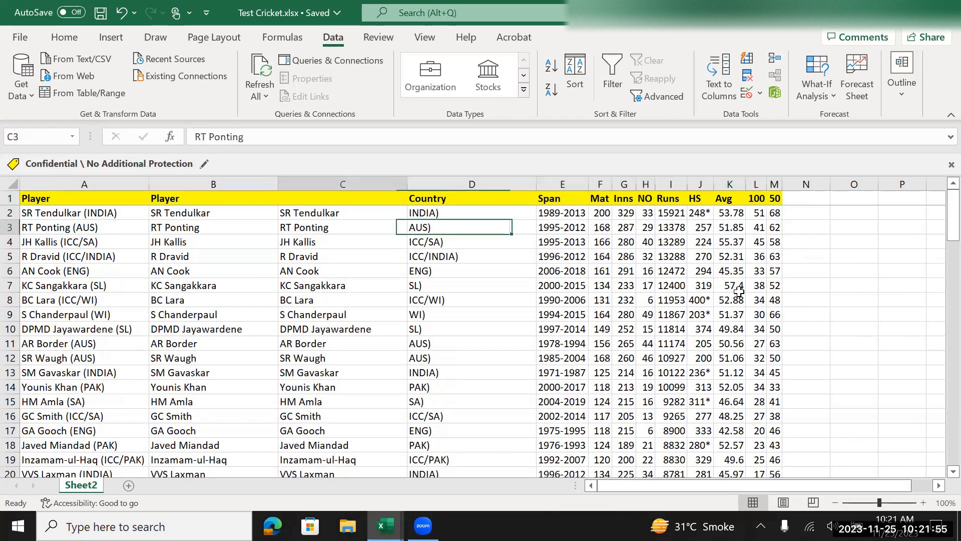
{"action": "key", "text": "Left"}
{"action": "key", "text": "Left"}
{"action": "key", "text": "Up"}
{"action": "key", "text": "Up"}
{"action": "key", "text": "Down"}
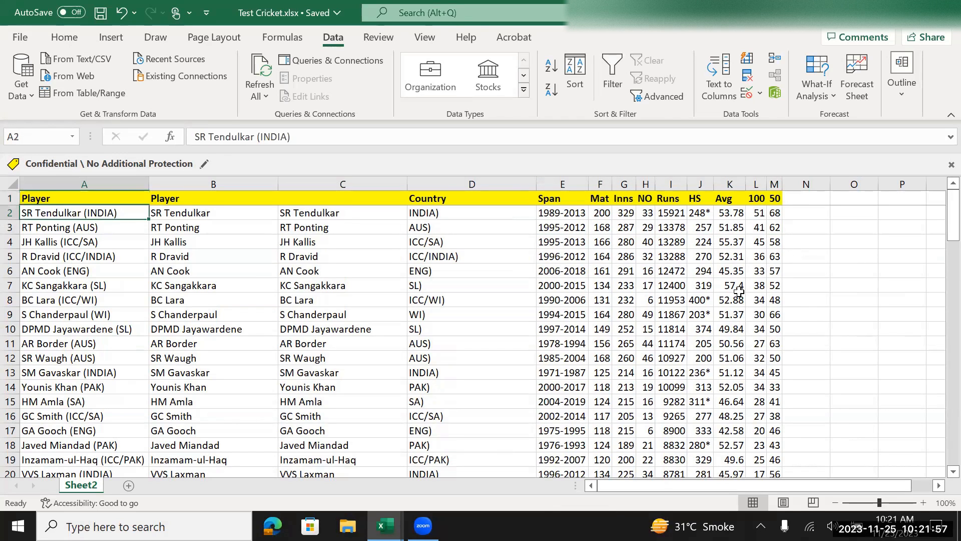
Step: Check the complete block of Test records by selecting A2:M97, and return to the Player heading in A1
{"action": "key", "text": "ctrl+shift+Down"}
{"action": "key", "text": "ctrl+shift+Right"}
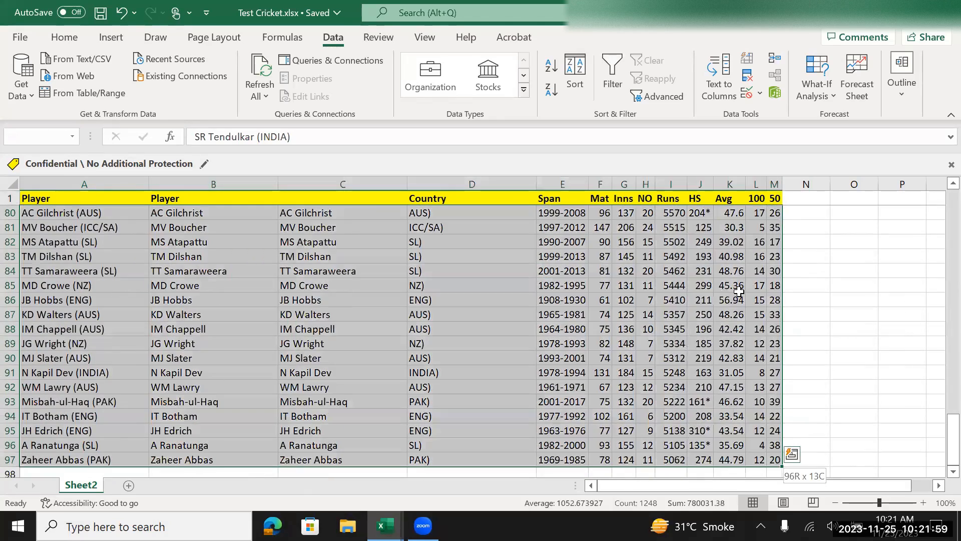
{"action": "key", "text": "ctrl+Home"}
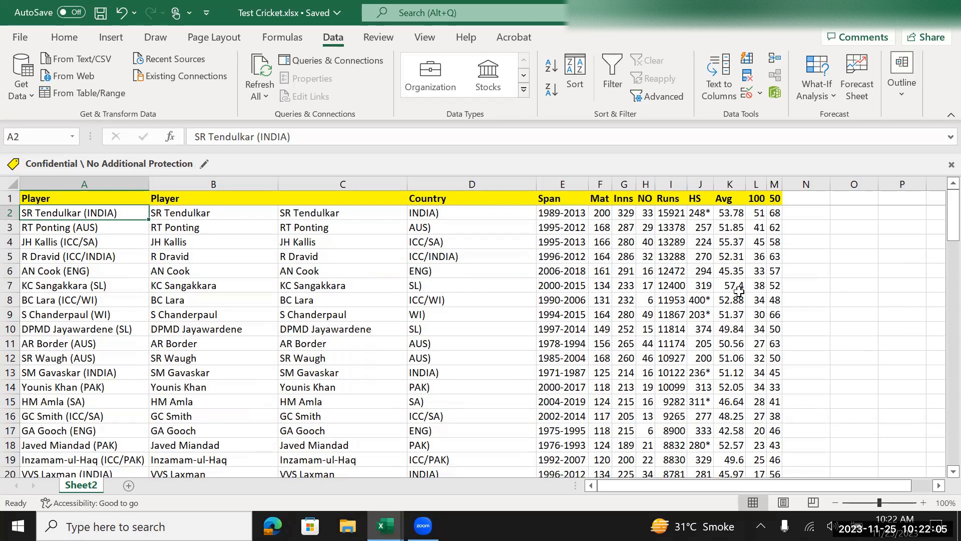
{"action": "key", "text": "ctrl+shift+Down"}
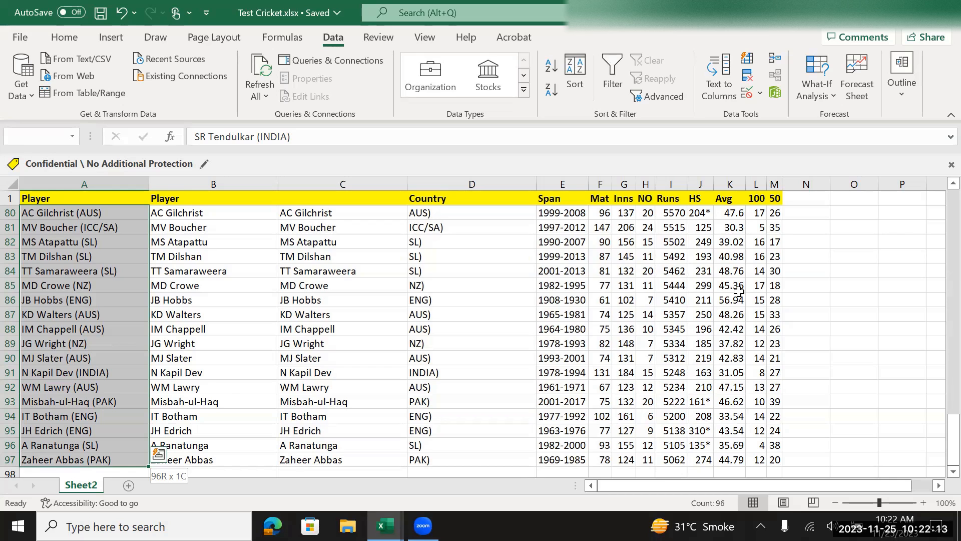
{"action": "key", "text": "ctrl+shift+Right"}
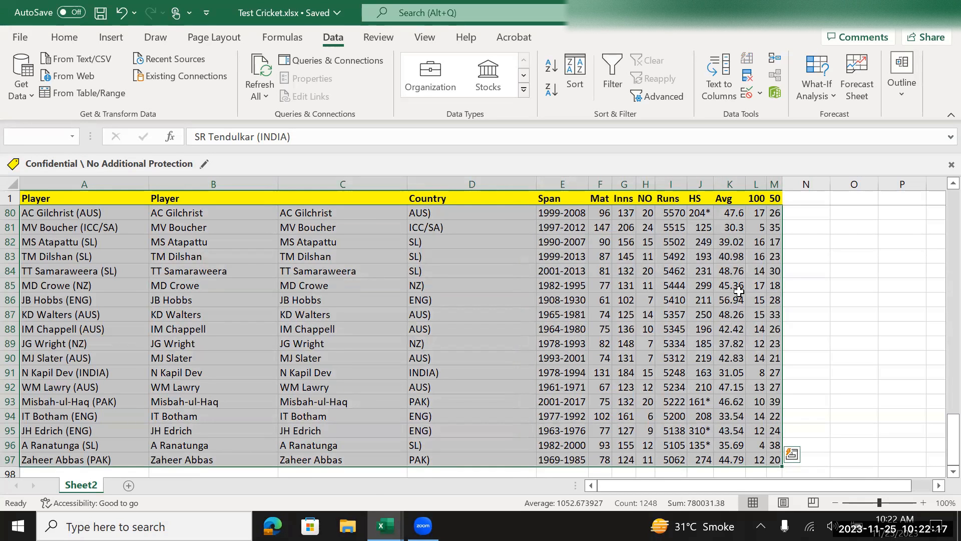
{"action": "key", "text": "ctrl+Home"}
{"action": "key", "text": "Up"}
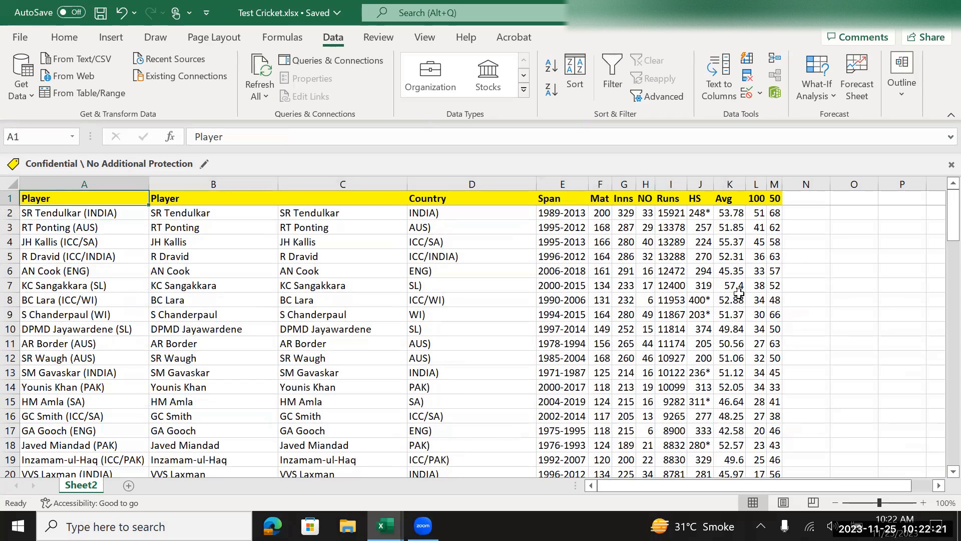
Step: Add a new sheet to Test Cricket.xlsx and paste into it the full table copied from ODI Cricket.xlsx, starting at A1
{"action": "left_click", "coordinate": [128, 486]}
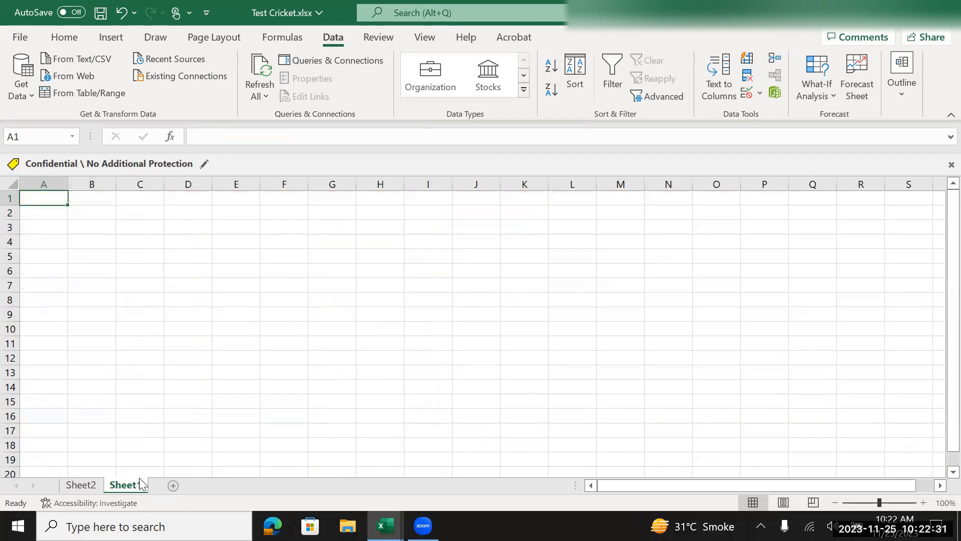
{"action": "key", "text": "alt+Tab"}
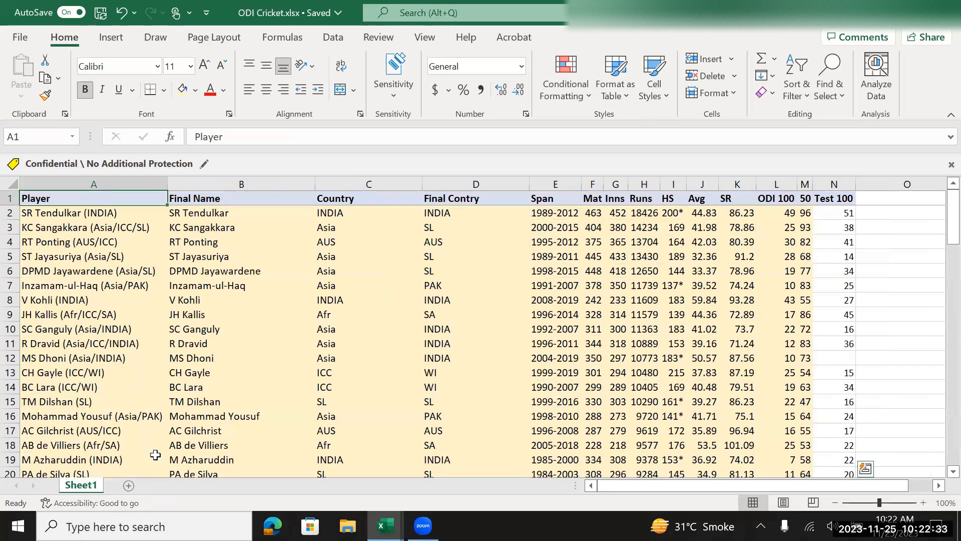
{"action": "key", "text": "ctrl+shift+End"}
{"action": "key", "text": "ctrl+c"}
{"action": "key", "text": "alt+Tab"}
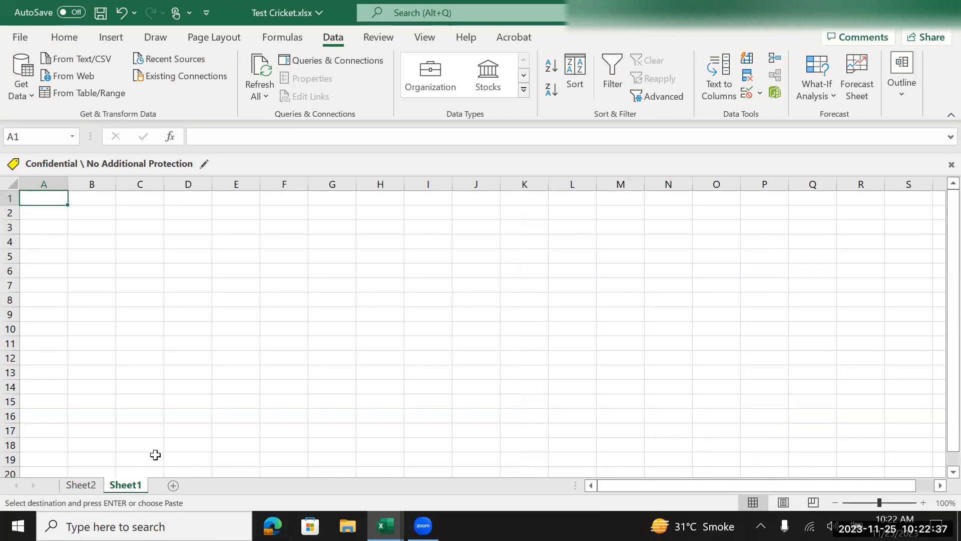
{"action": "key", "text": "ctrl+v"}
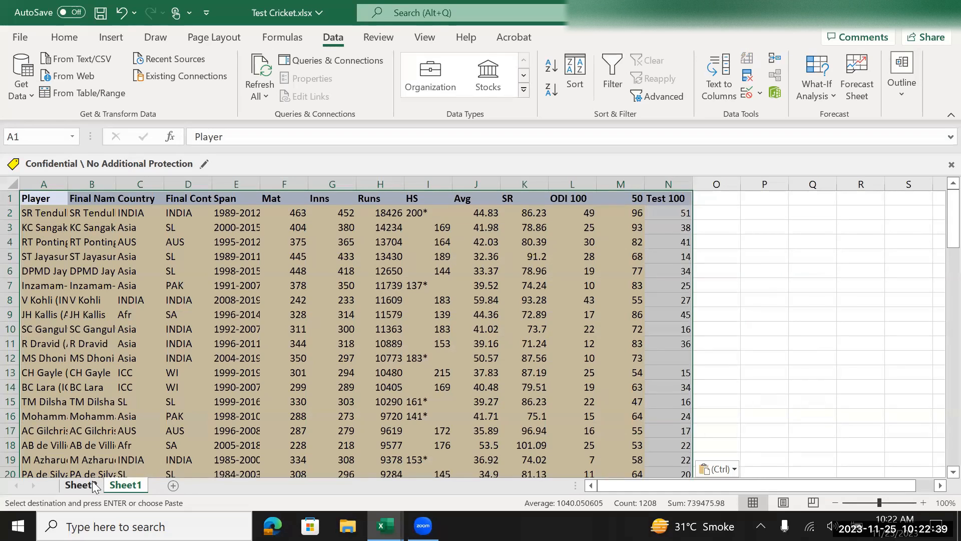
Step: Rename Sheet2, which holds the Test records, as Test
{"action": "left_click", "coordinate": [80, 484]}
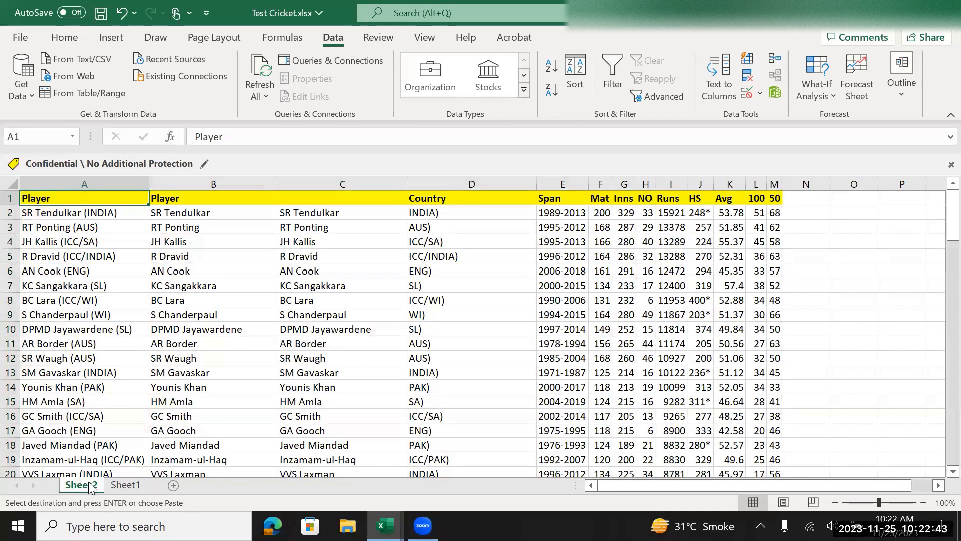
{"action": "right_click", "coordinate": [90, 486]}
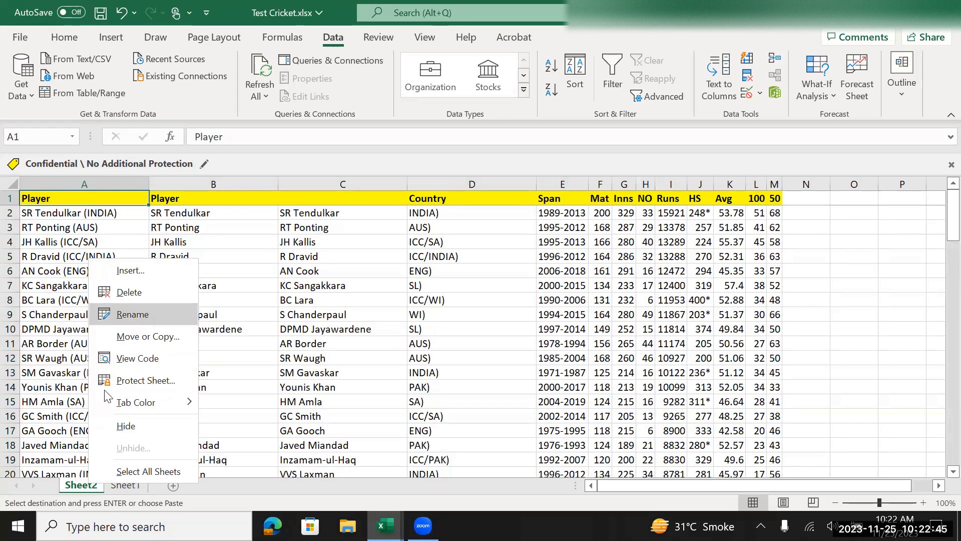
{"action": "left_click", "coordinate": [85, 487]}
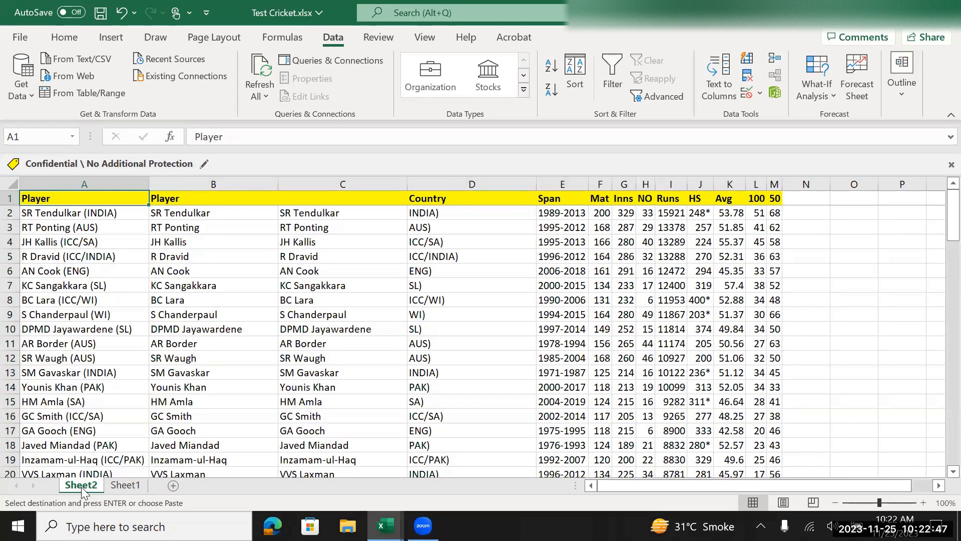
{"action": "right_click", "coordinate": [81, 487]}
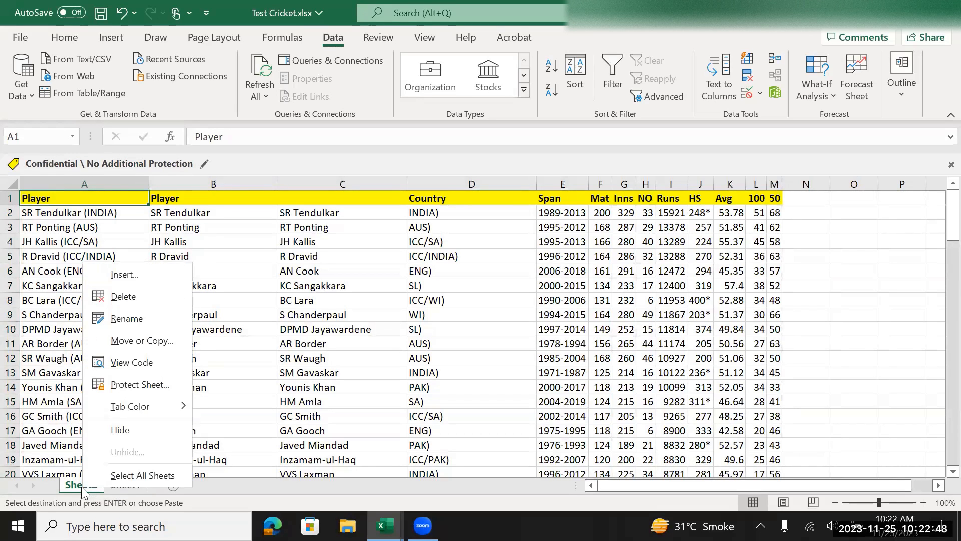
{"action": "left_click", "coordinate": [126, 319]}
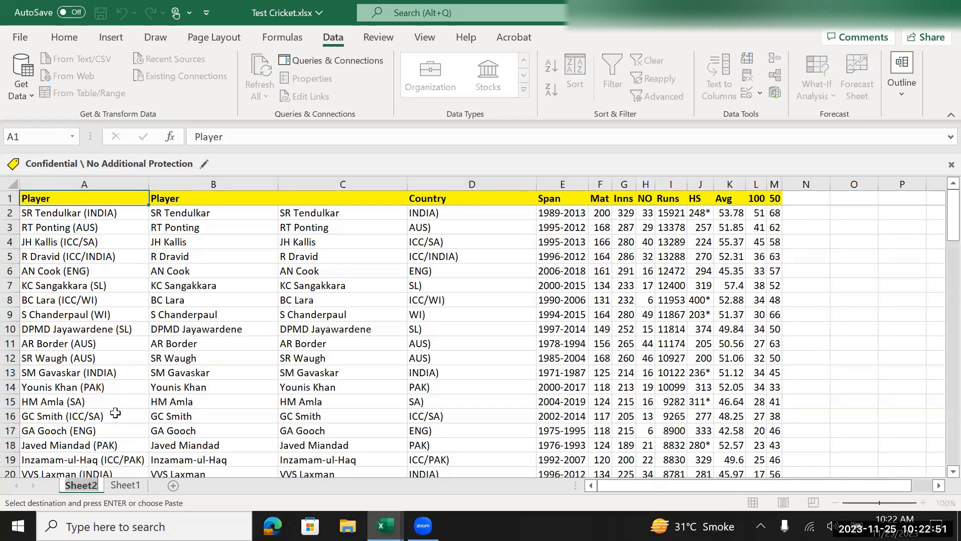
{"action": "type", "text": "Test"}
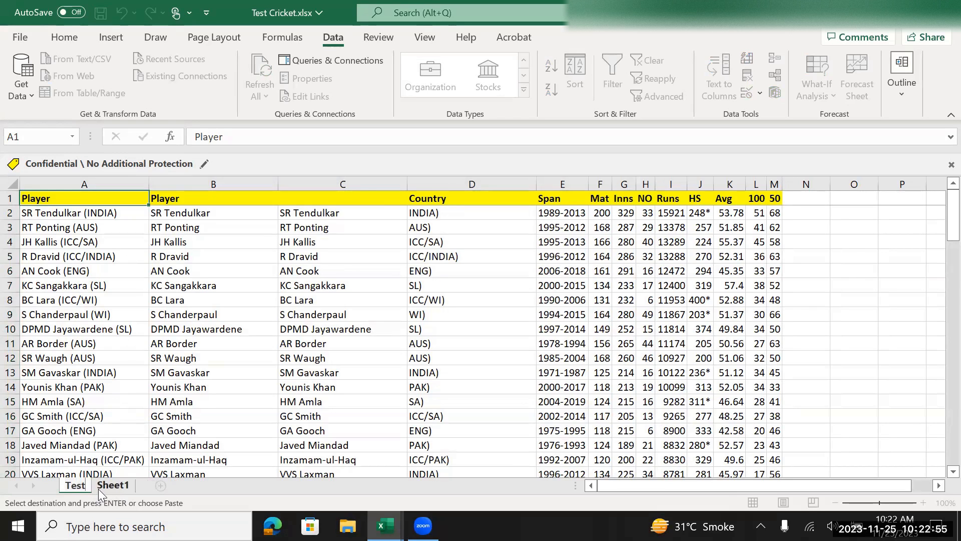
Step: Rename Sheet1, which holds the pasted ODI table, as ODI
{"action": "left_click", "coordinate": [115, 483]}
{"action": "right_click", "coordinate": [115, 484]}
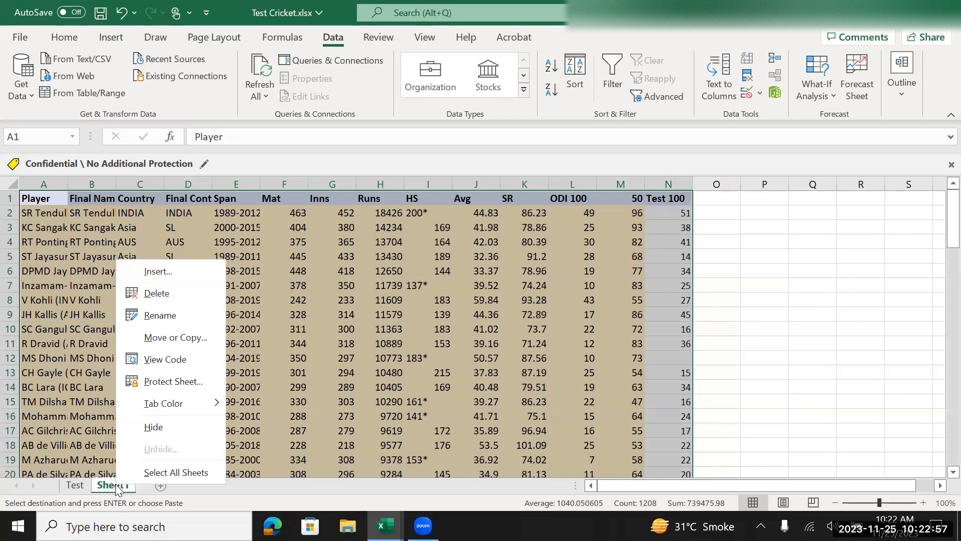
{"action": "left_click", "coordinate": [174, 317]}
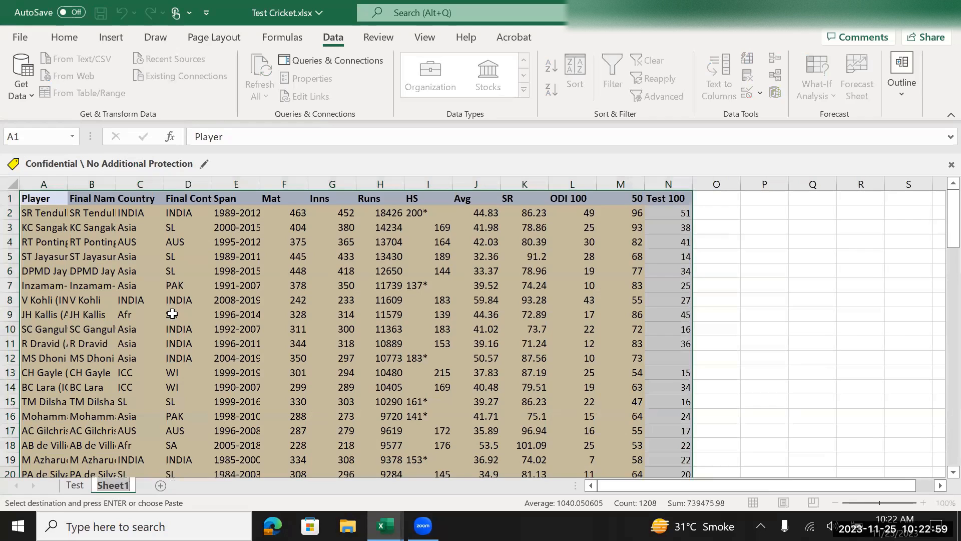
{"action": "type", "text": "ODI"}
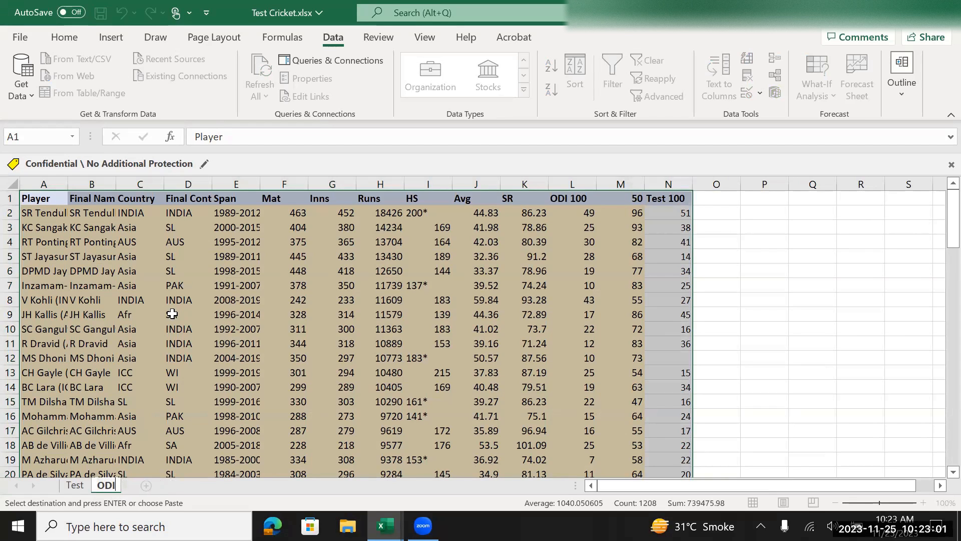
{"action": "key", "text": "Return"}
{"action": "left_click", "coordinate": [126, 340]}
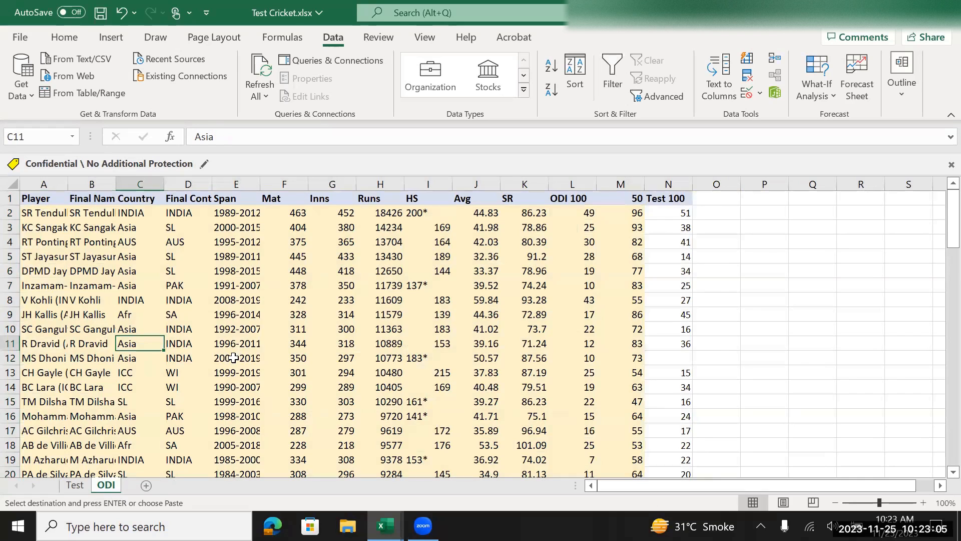
Step: Search the Test sheet for Lara
{"action": "left_click", "coordinate": [75, 485]}
{"action": "left_click", "coordinate": [105, 384]}
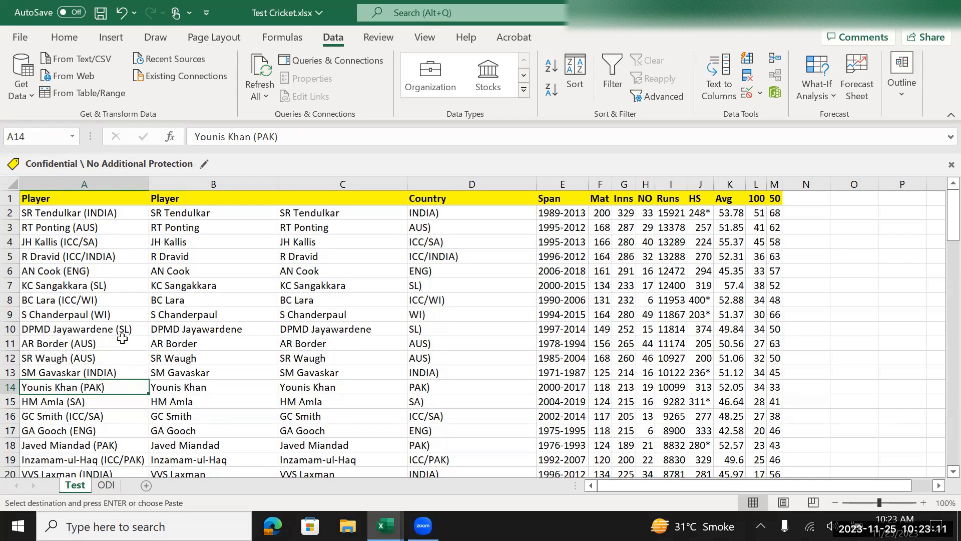
{"action": "left_click", "coordinate": [124, 316]}
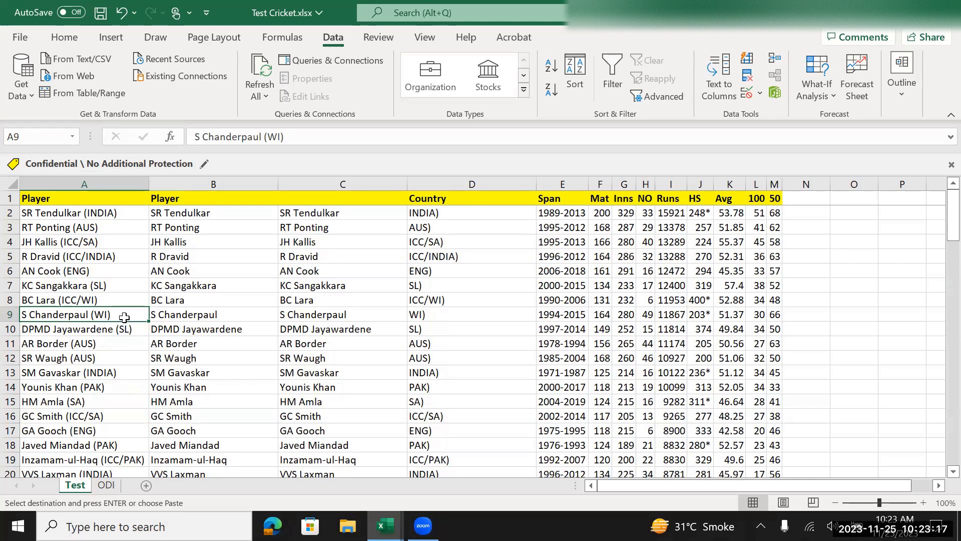
{"action": "key", "text": "ctrl+f"}
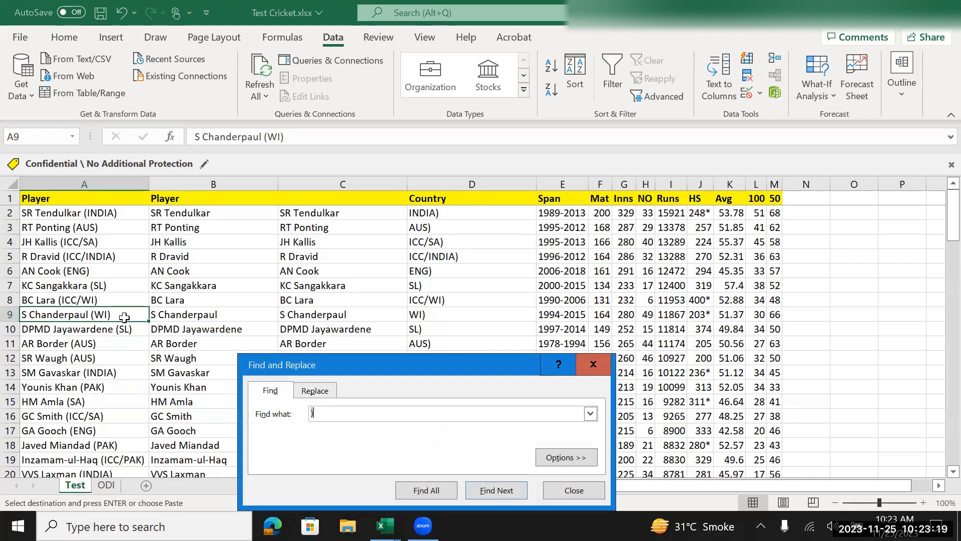
{"action": "left_click", "coordinate": [591, 364]}
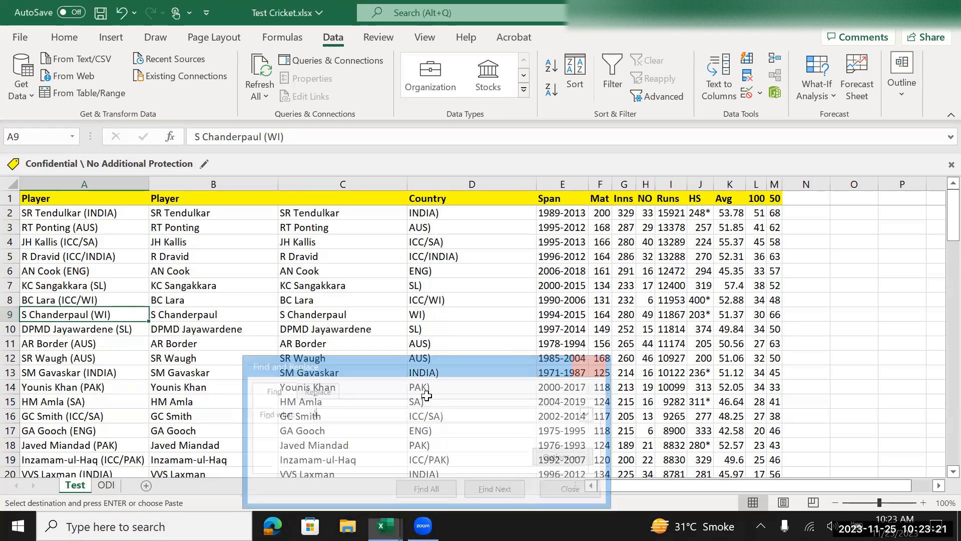
{"action": "left_click", "coordinate": [208, 402]}
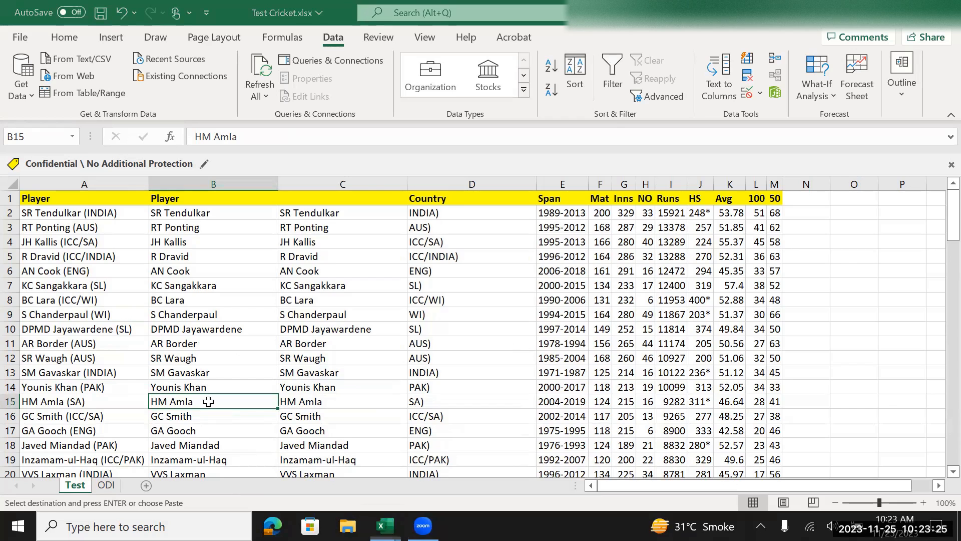
{"action": "key", "text": "ctrl+f"}
{"action": "type", "text": "Lar"}
{"action": "key", "text": "Return"}
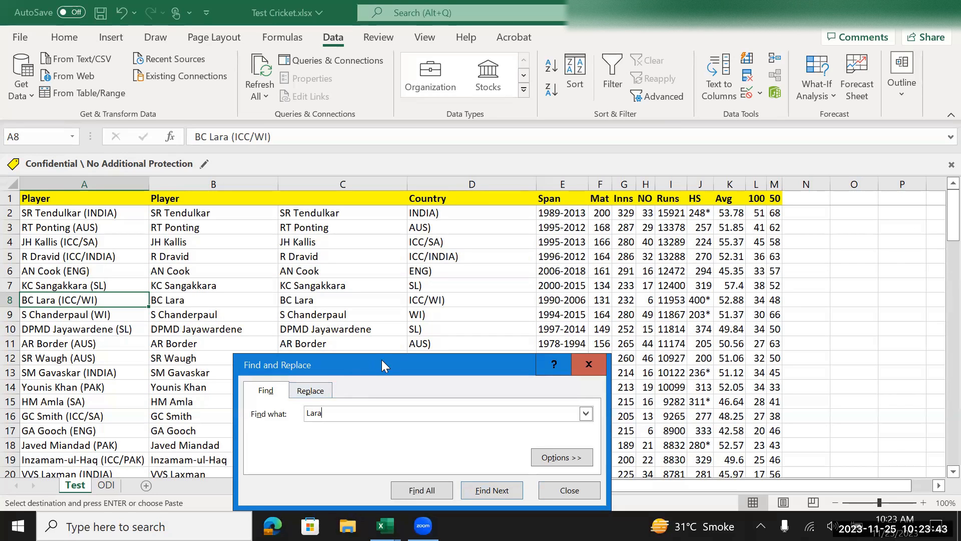
Step: Extend the search for Lara from the sheet to the whole workbook, and step through the matches to the one on the ODI sheet
{"action": "left_click_drag", "start_coordinate": [382, 359], "coordinate": [436, 345]}
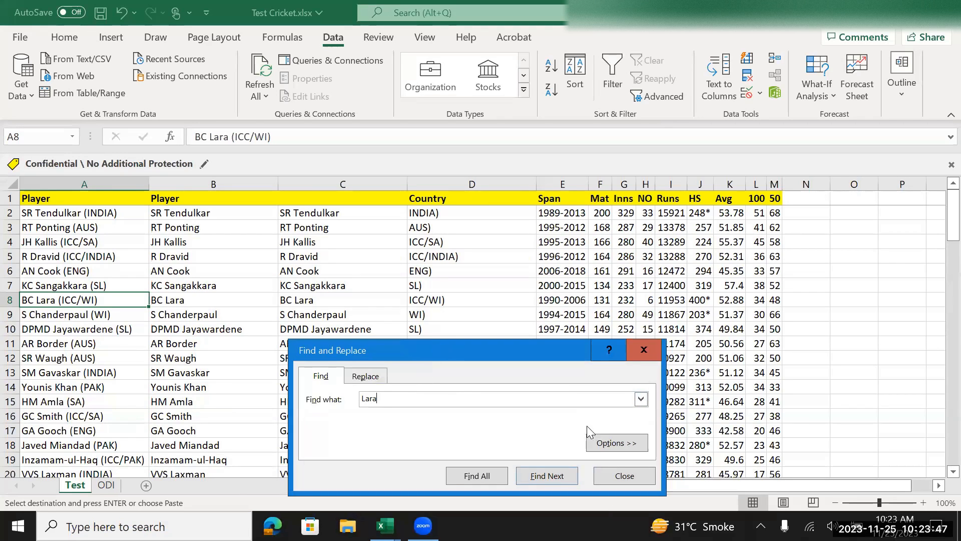
{"action": "left_click", "coordinate": [623, 447]}
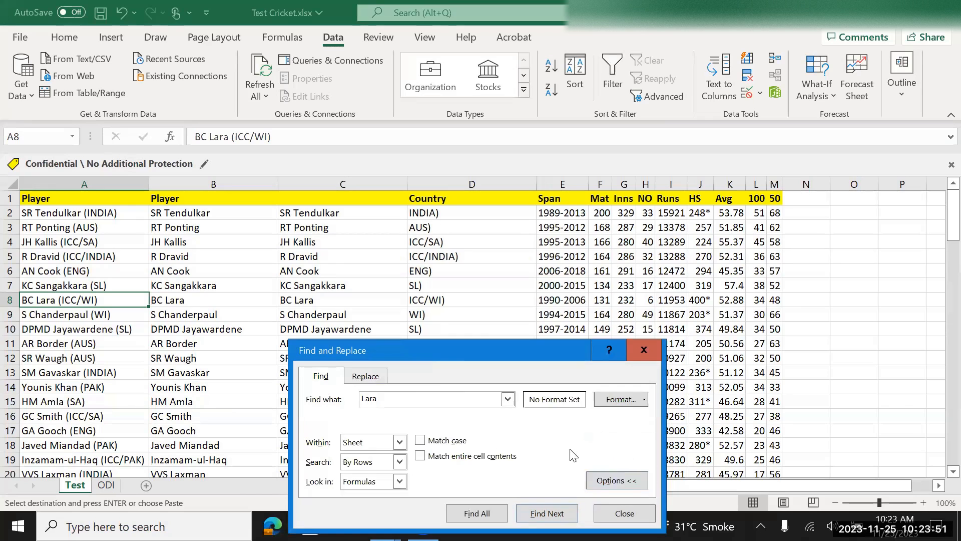
{"action": "left_click", "coordinate": [400, 441]}
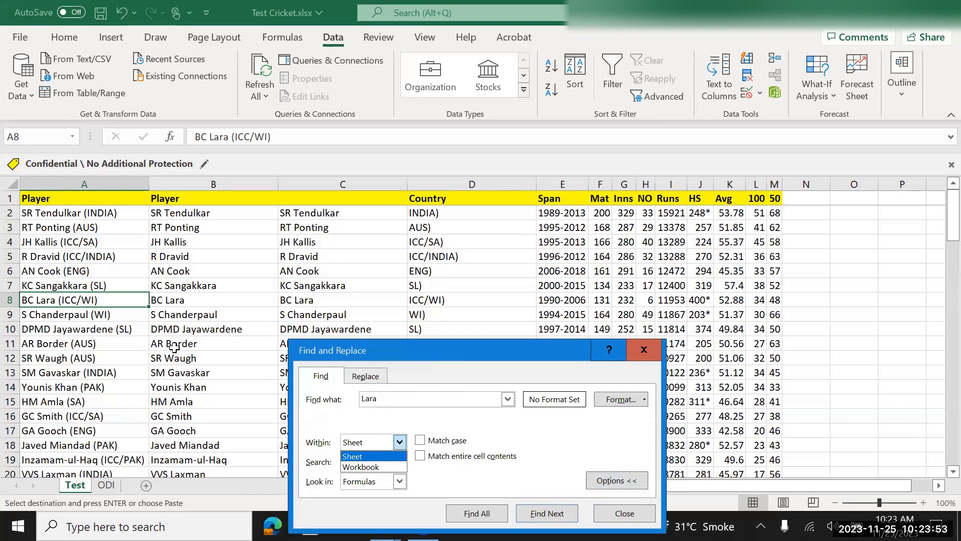
{"action": "left_click", "coordinate": [357, 467]}
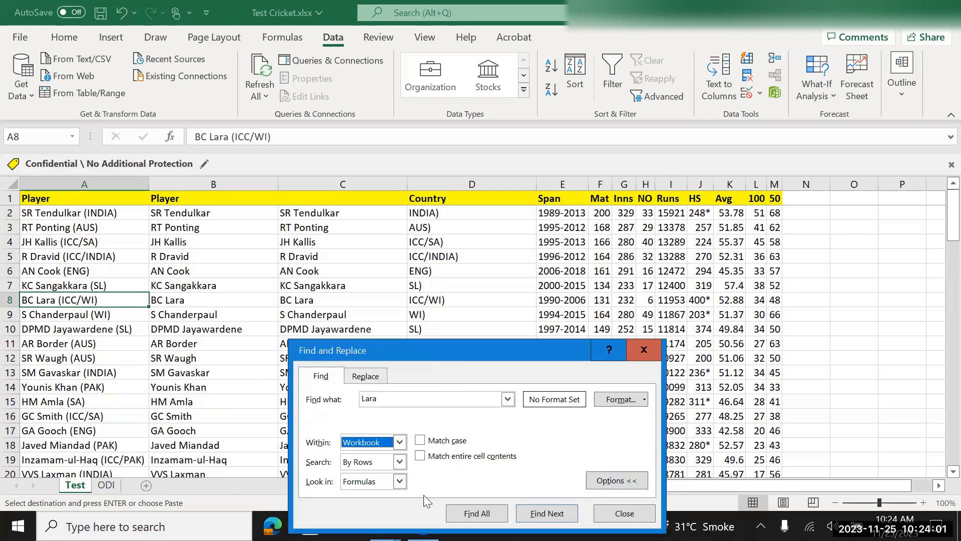
{"action": "key", "text": "Return"}
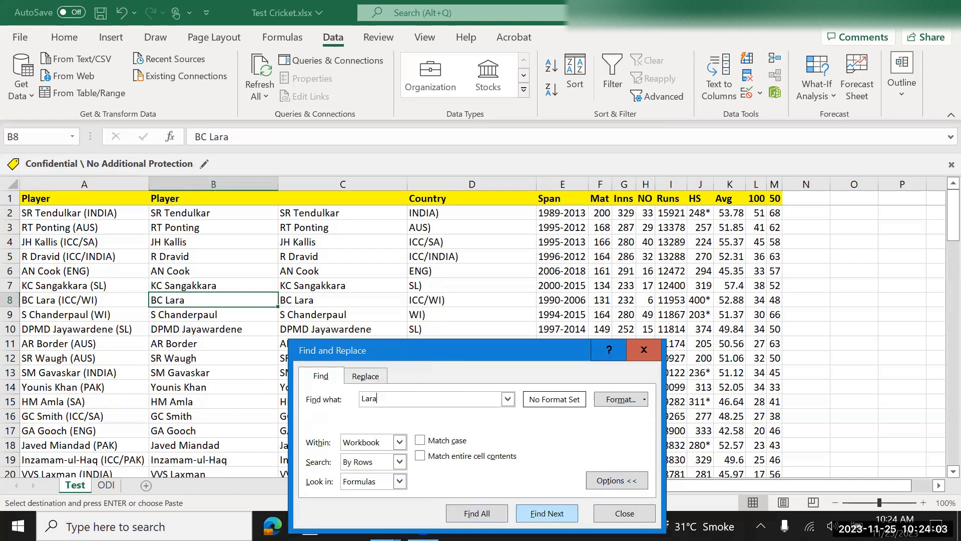
{"action": "key", "text": "Return"}
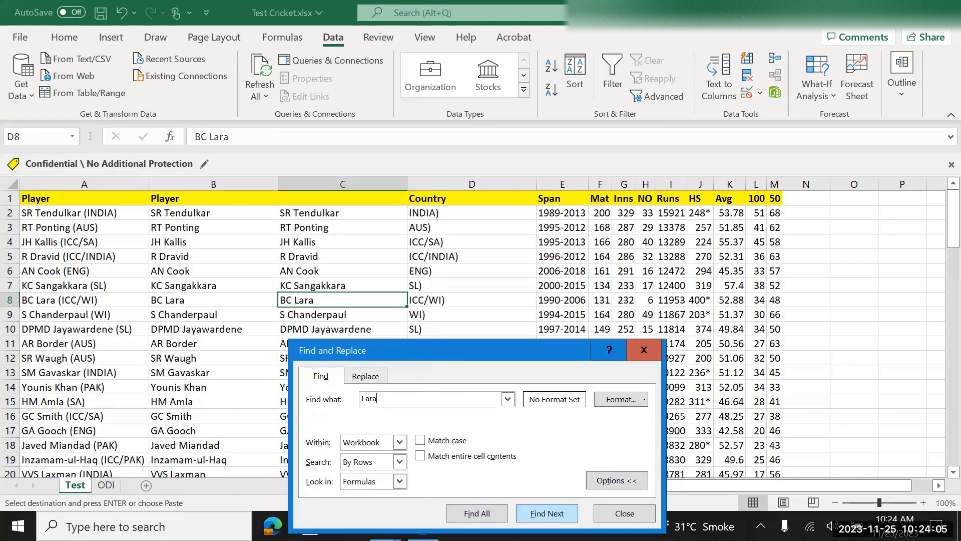
{"action": "key", "text": "Return"}
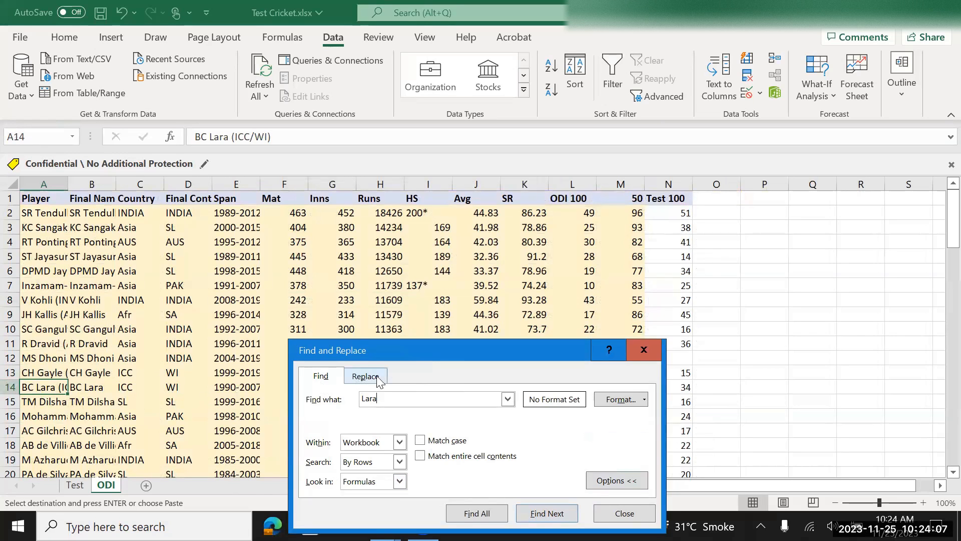
Step: Set the search scope back to the current sheet and close Find and Replace
{"action": "left_click_drag", "start_coordinate": [422, 355], "coordinate": [350, 426]}
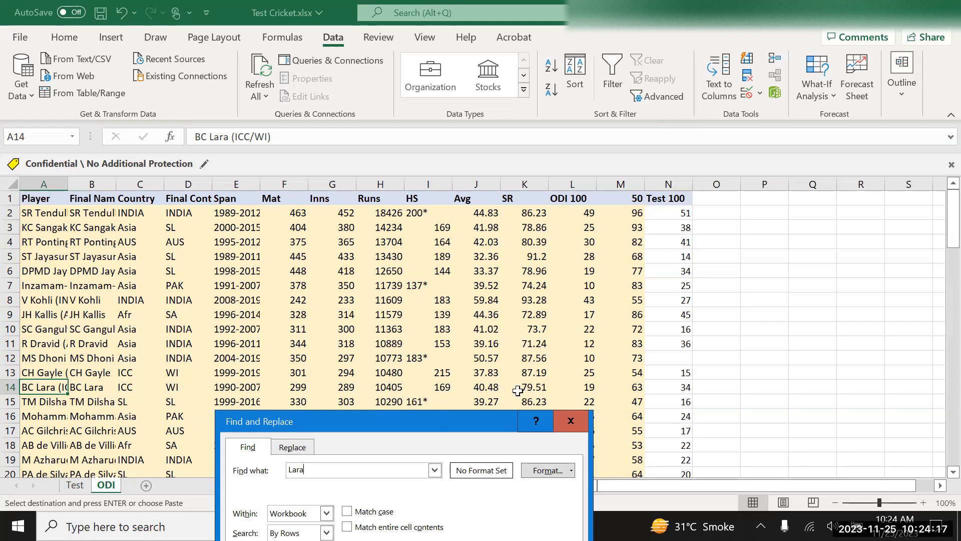
{"action": "left_click_drag", "start_coordinate": [450, 424], "coordinate": [574, 285]}
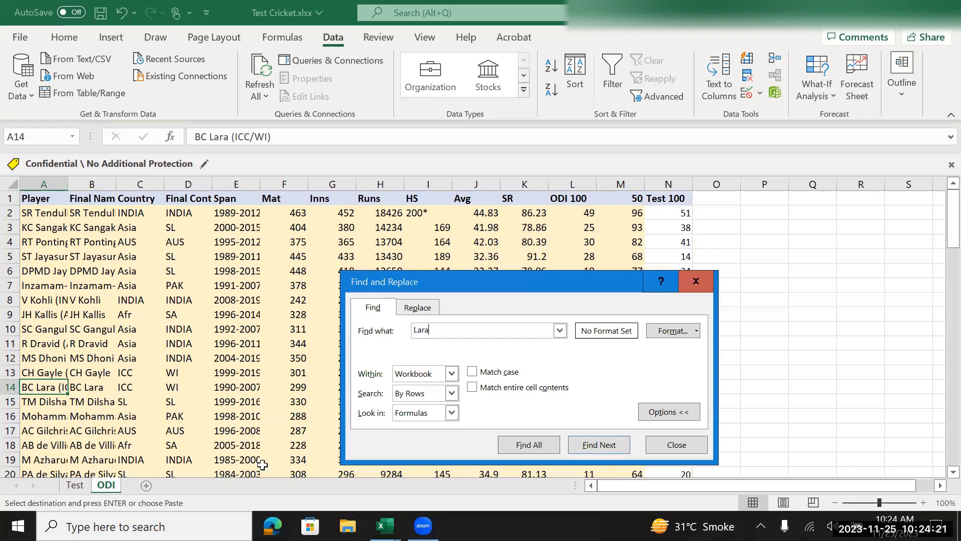
{"action": "left_click", "coordinate": [452, 373]}
{"action": "left_click", "coordinate": [420, 384]}
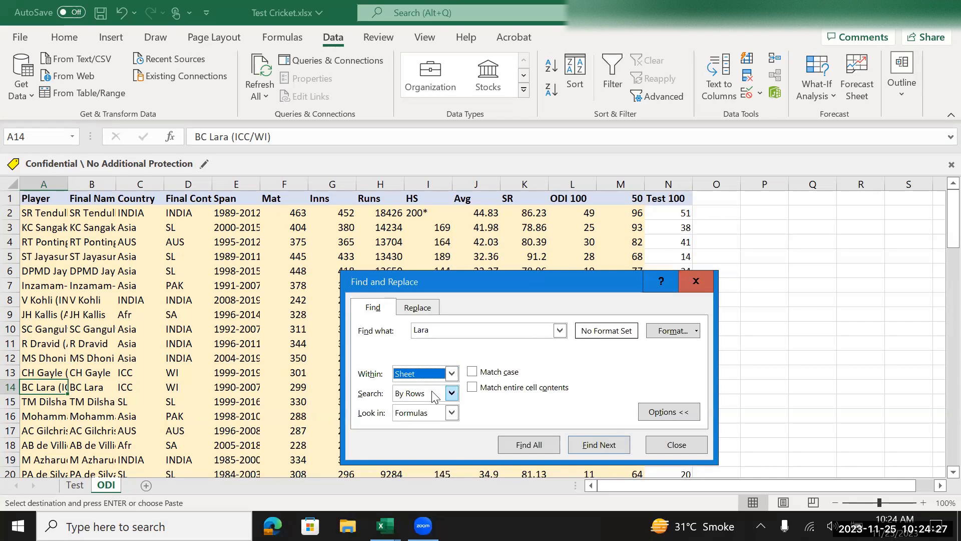
{"action": "left_click", "coordinate": [683, 289]}
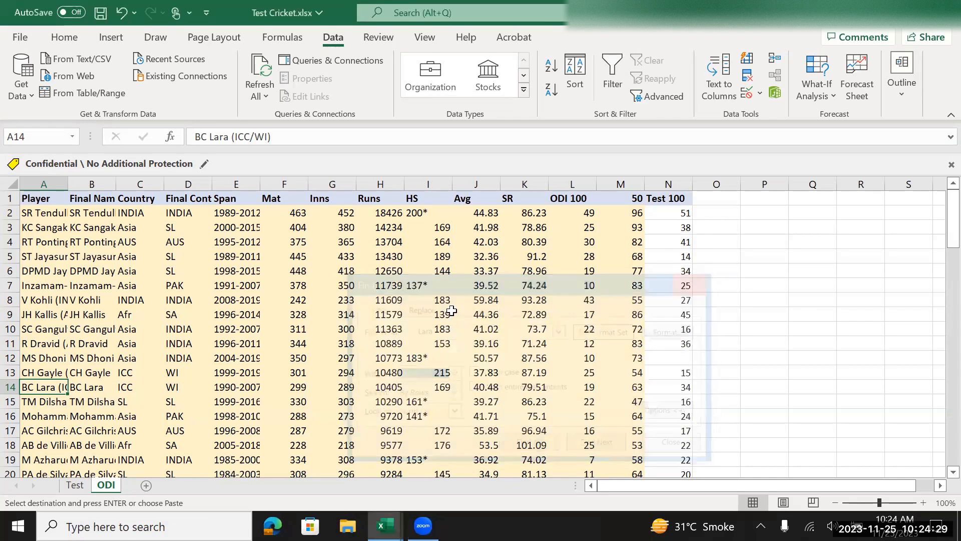
{"action": "left_click", "coordinate": [235, 314]}
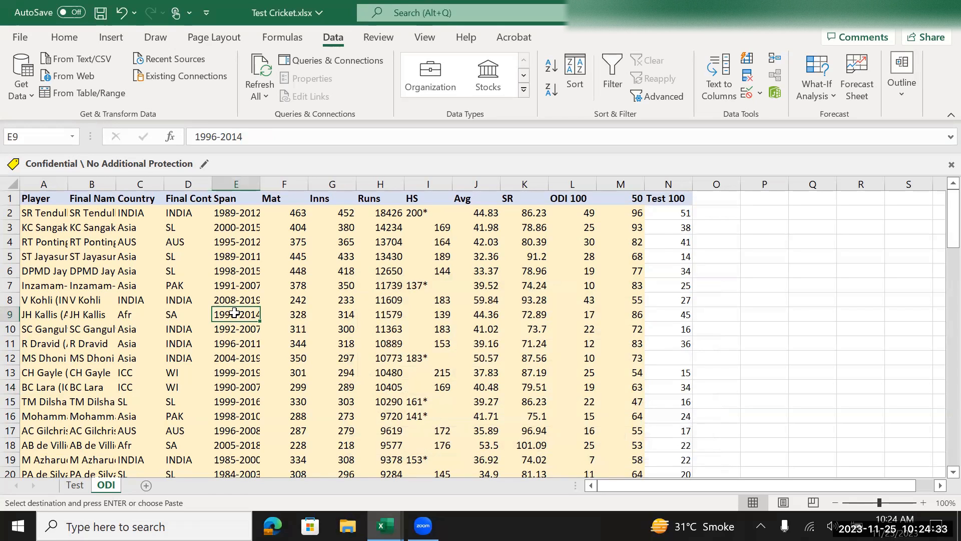
{"action": "key", "text": "Left"}
{"action": "key", "text": "Left"}
{"action": "key", "text": "Left"}
{"action": "key", "text": "Left"}
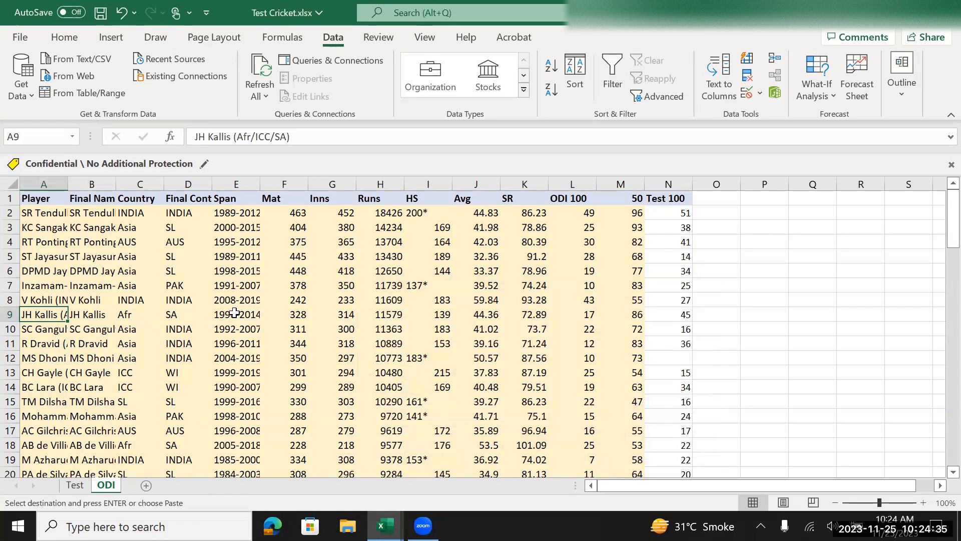
Step: Make the BC Lara (ICC/WI) entry in A8 of the Test sheet bold
{"action": "left_click", "coordinate": [72, 484]}
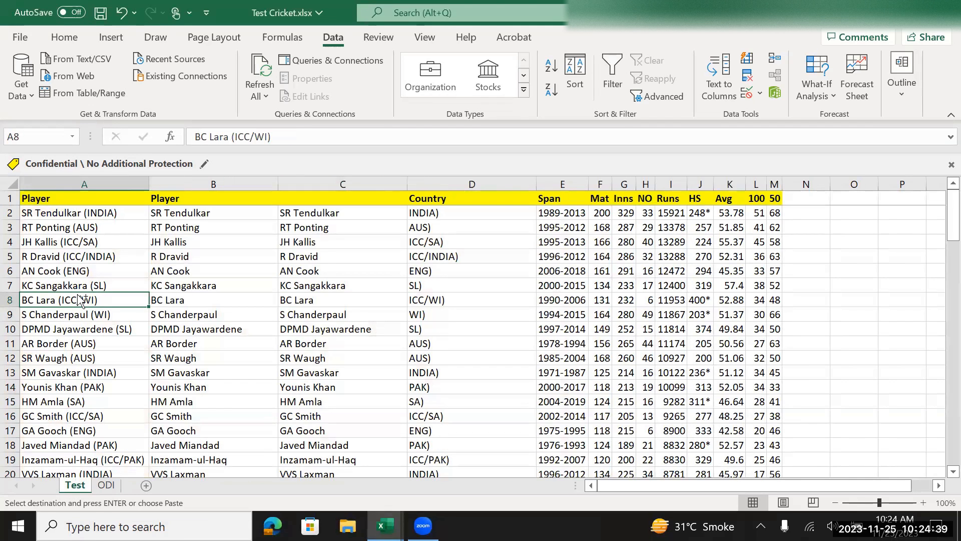
{"action": "key", "text": "ctrl+b"}
{"action": "key", "text": "Right"}
{"action": "left_click", "coordinate": [78, 299]}
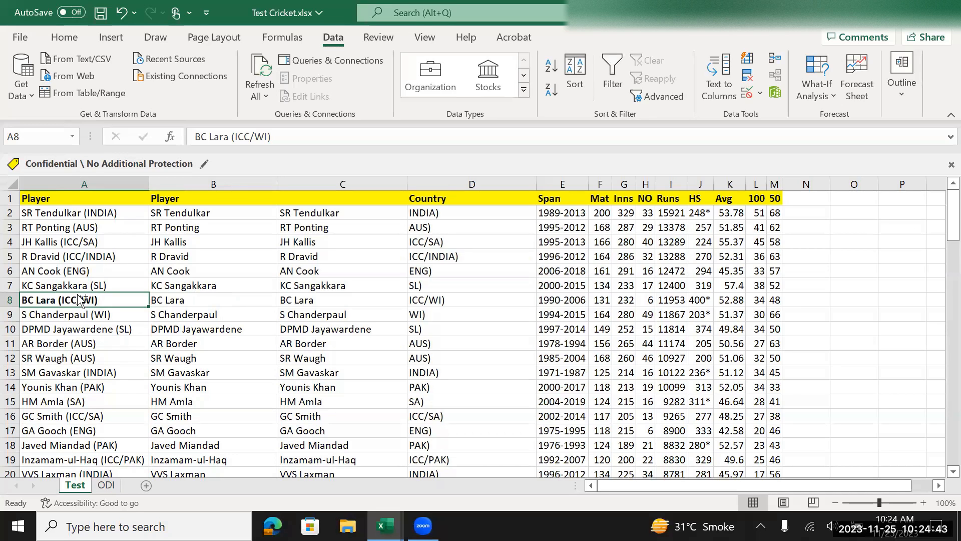
Step: Fill the last Test record's three player name cells down from row 97 into A98:C98
{"action": "key", "text": "ctrl+Down"}
{"action": "key", "text": "Down"}
{"action": "key", "text": "Down"}
{"action": "key", "text": "Down"}
{"action": "key", "text": "Down"}
{"action": "key", "text": "Down"}
{"action": "key", "text": "Down"}
{"action": "key", "text": "Up"}
{"action": "key", "text": "Up"}
{"action": "key", "text": "Up"}
{"action": "key", "text": "Up"}
{"action": "key", "text": "Up"}
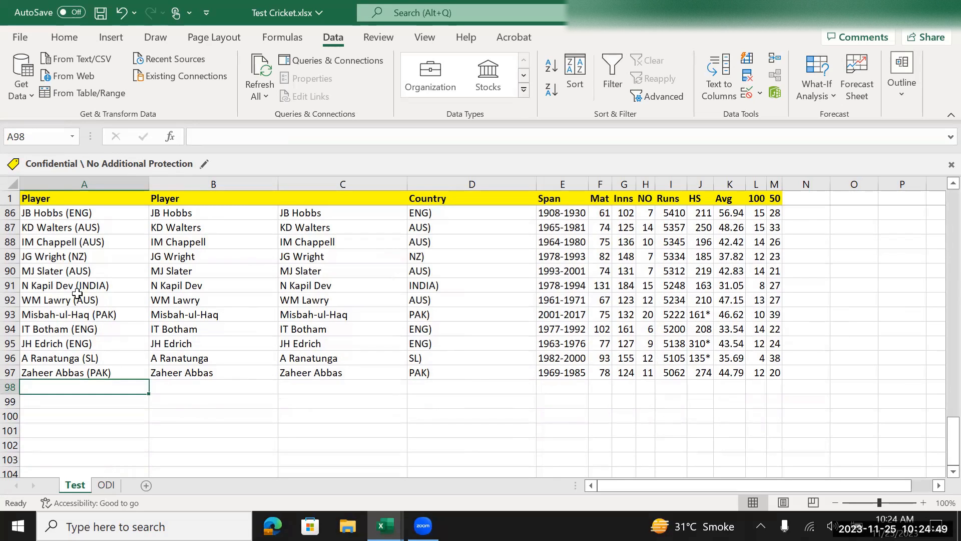
{"action": "type", "text": "Zaheer Abbas (PAK"}
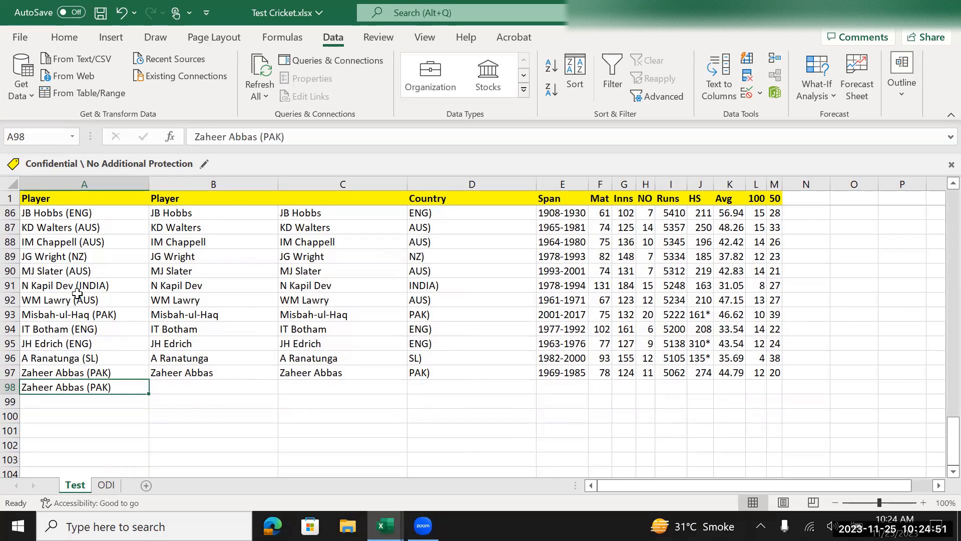
{"action": "key", "text": "Tab"}
{"action": "key", "text": "ctrl+d"}
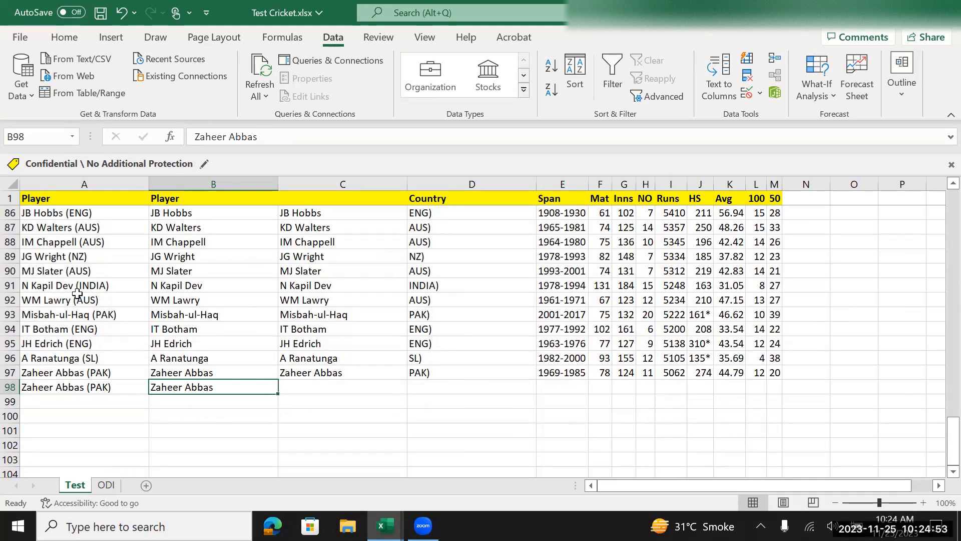
{"action": "key", "text": "Tab"}
{"action": "key", "text": "ctrl+d"}
Step: Fill the Country, Span and Mat values down from row 97 into D98:F98
{"action": "key", "text": "Tab"}
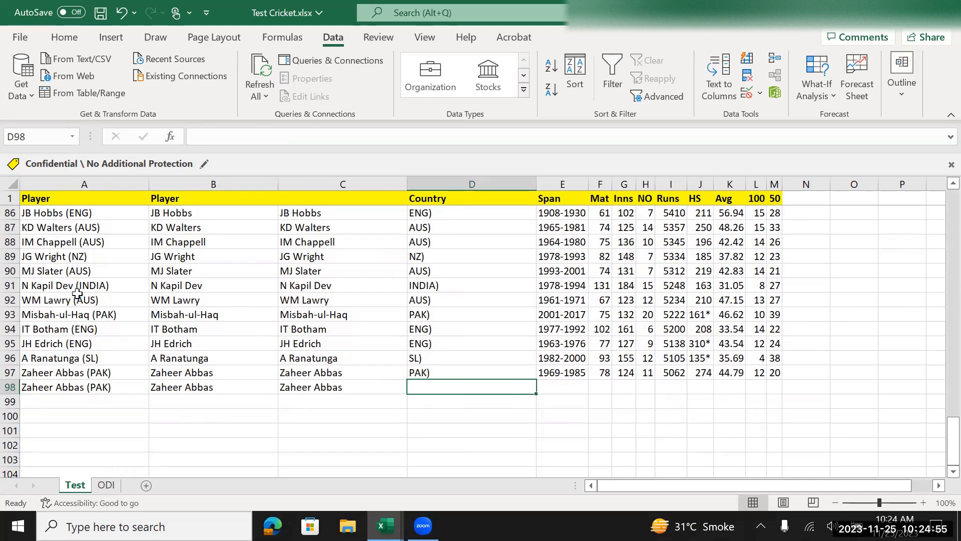
{"action": "key", "text": "ctrl+d"}
{"action": "key", "text": "Tab"}
{"action": "key", "text": "ctrl+d"}
{"action": "key", "text": "Tab"}
{"action": "key", "text": "ctrl+d"}
Step: Clear the duplicated record from the whole of row 98, and return to the last player in A97
{"action": "key", "text": "Left"}
{"action": "key", "text": "Left"}
{"action": "key", "text": "Left"}
{"action": "key", "text": "Left"}
{"action": "key", "text": "Left"}
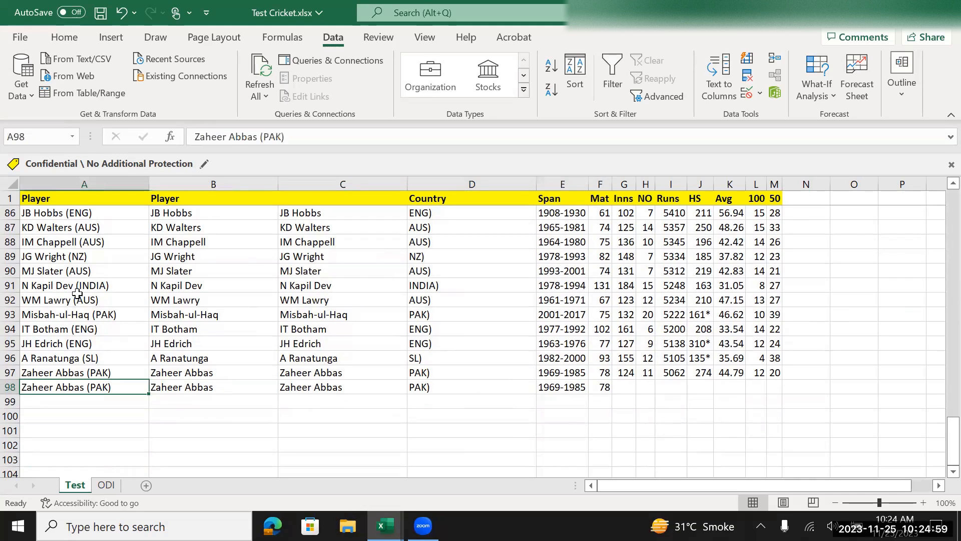
{"action": "key", "text": "shift+space"}
{"action": "key", "text": "Delete"}
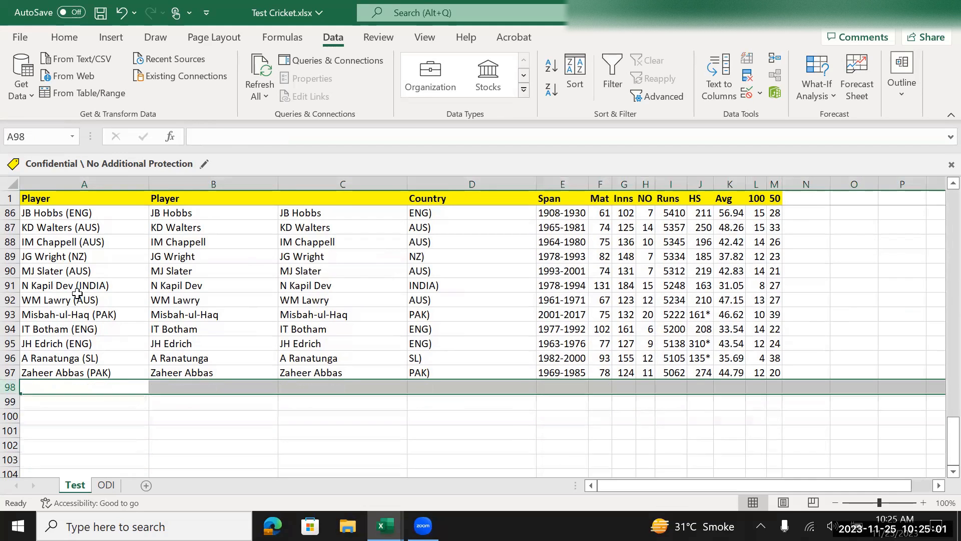
{"action": "key", "text": "Left"}
{"action": "key", "text": "Up"}
{"action": "key", "text": "Up"}
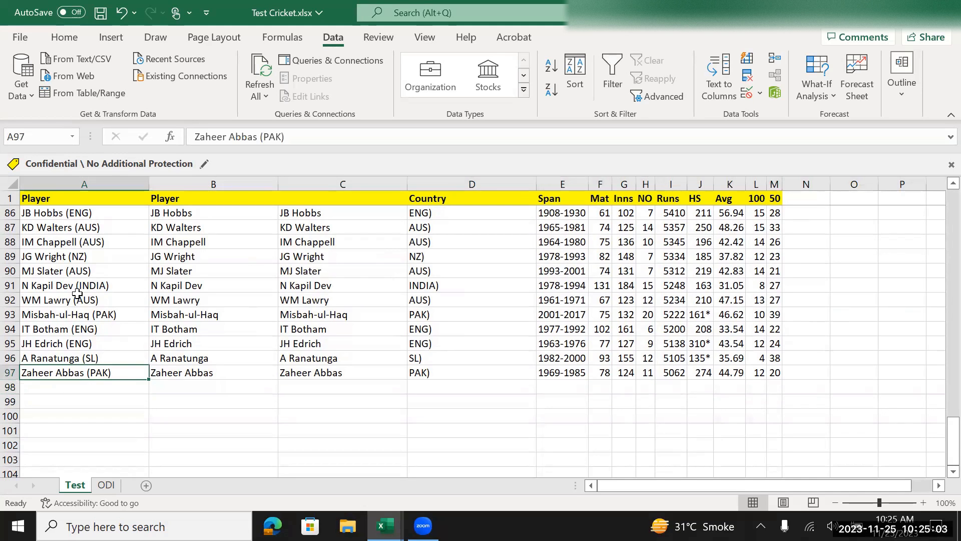
Step: Return to the top of the Test records and look over the first record from the Player column to Span
{"action": "key", "text": "ctrl+Up"}
{"action": "key", "text": "Down"}
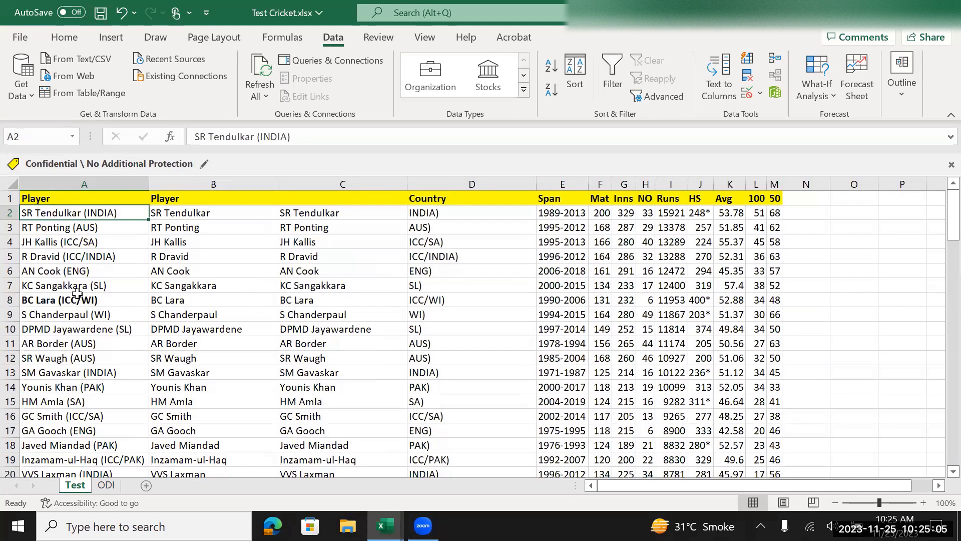
{"action": "key", "text": "Right"}
{"action": "key", "text": "Right"}
{"action": "key", "text": "Right"}
{"action": "key", "text": "Right"}
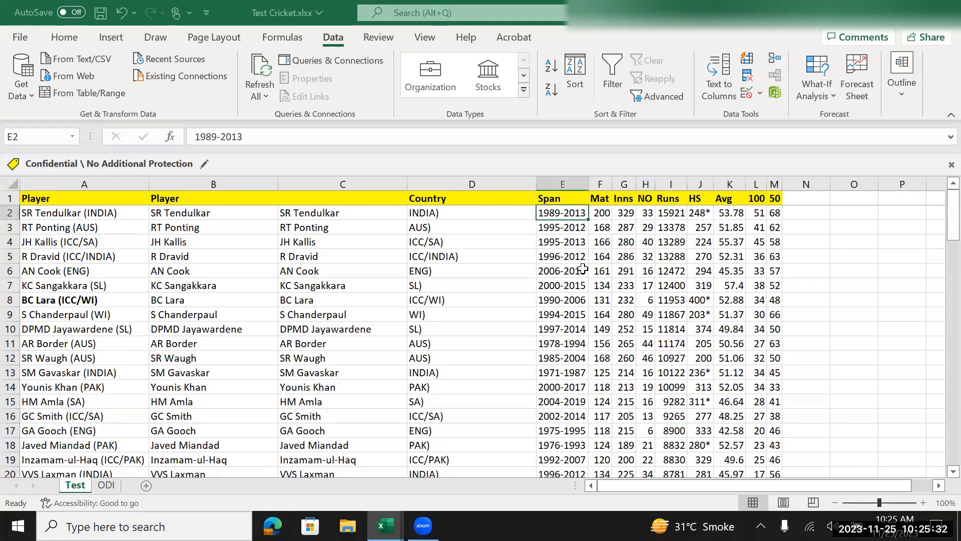
{"action": "left_click", "coordinate": [264, 282]}
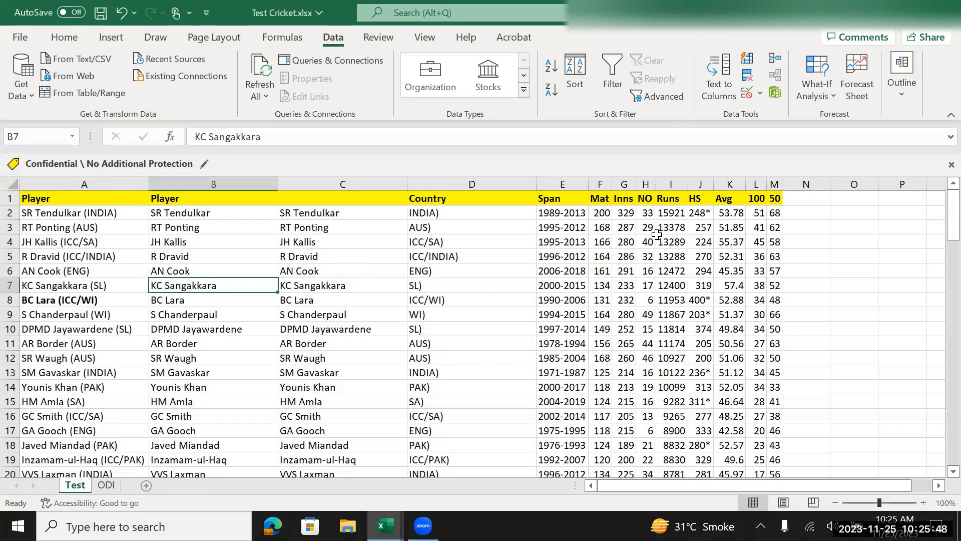
Step: Look over the Test record in row 7 cell by cell, from the player name in column B to the 50 column
{"action": "key", "text": "Right"}
{"action": "key", "text": "Right"}
{"action": "key", "text": "Right"}
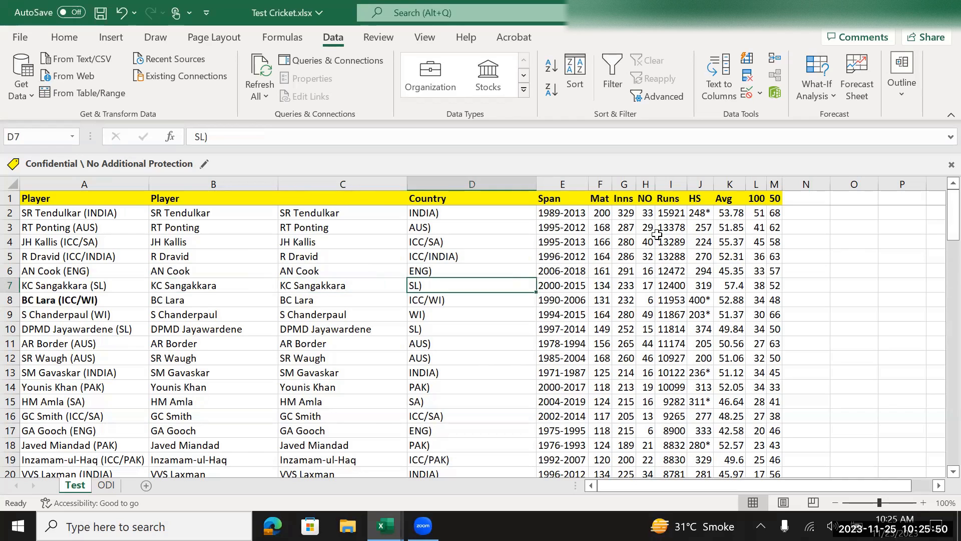
{"action": "key", "text": "Right"}
{"action": "key", "text": "Right"}
{"action": "key", "text": "Right"}
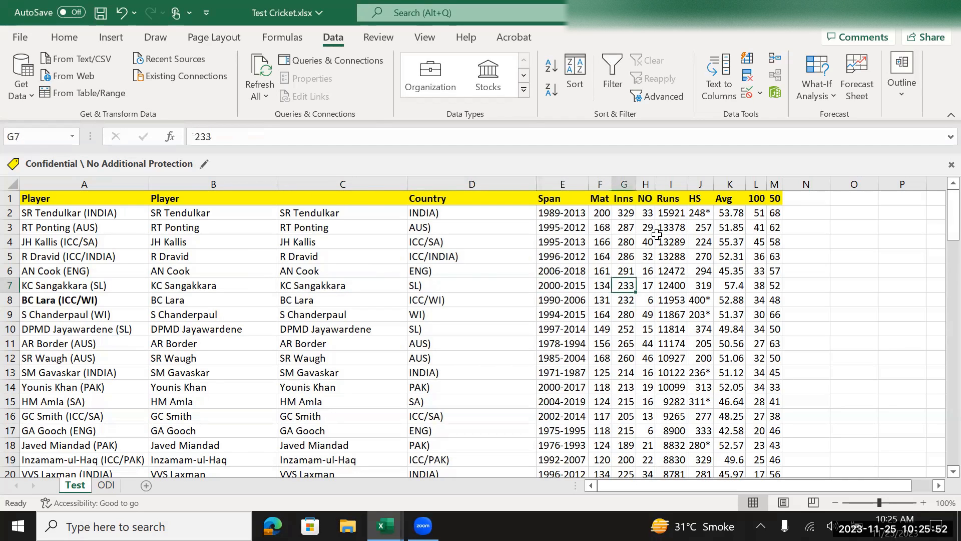
{"action": "key", "text": "Right"}
{"action": "key", "text": "Right"}
{"action": "key", "text": "Right"}
{"action": "key", "text": "Right"}
{"action": "key", "text": "Right"}
{"action": "key", "text": "Right"}
{"action": "key", "text": "Right"}
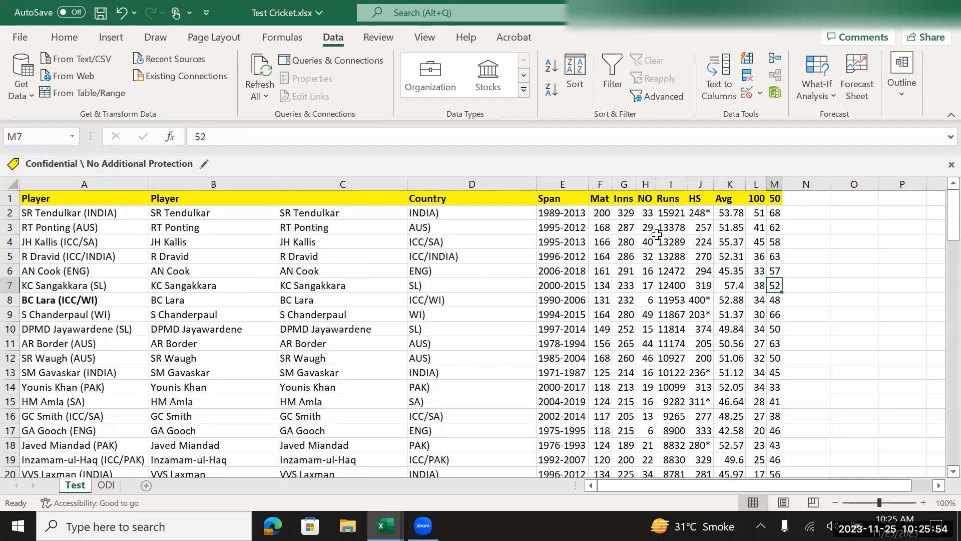
{"action": "key", "text": "Left"}
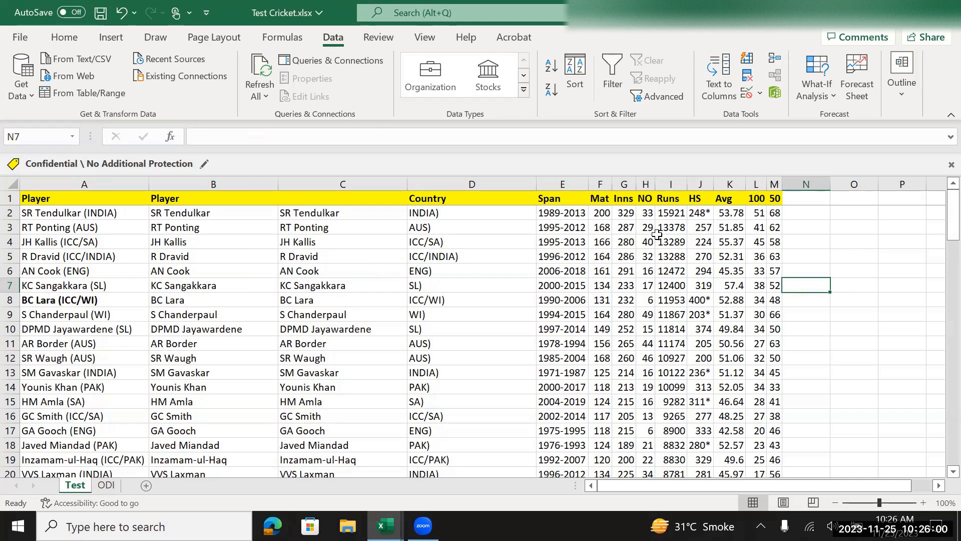
{"action": "key", "text": "Right"}
{"action": "scroll", "coordinate": [656, 234], "scroll_direction": "right", "scroll_amount": 1}
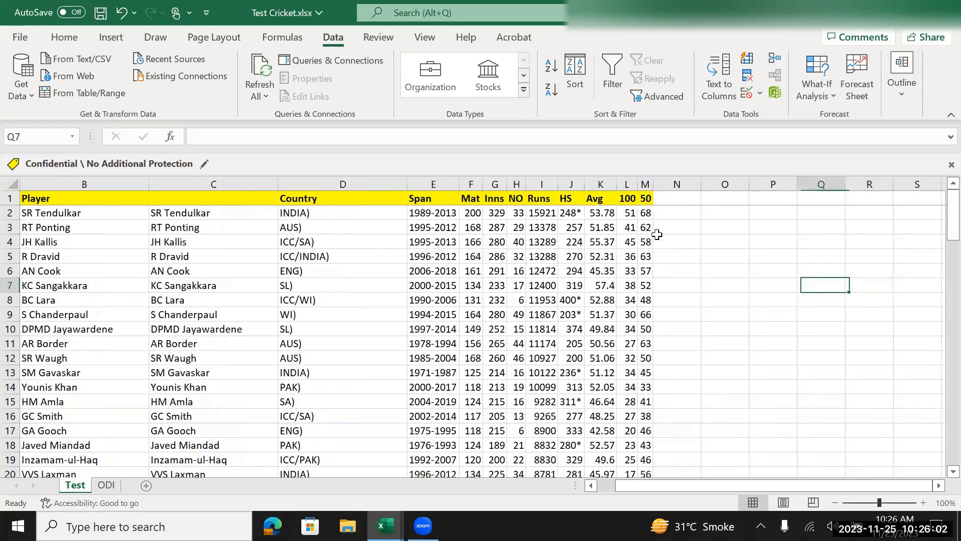
{"action": "key", "text": "Up"}
{"action": "key", "text": "Up"}
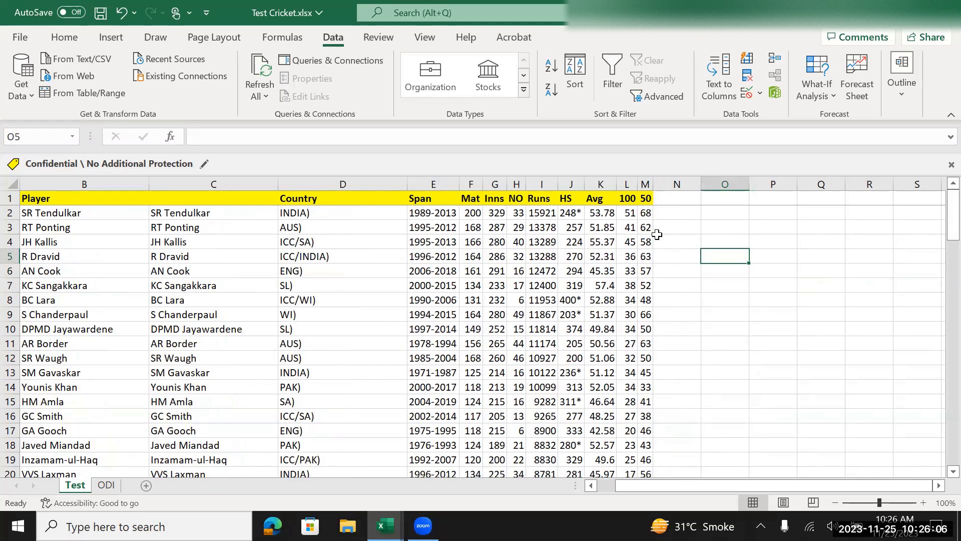
{"action": "type", "text": "34584739284838484848"}
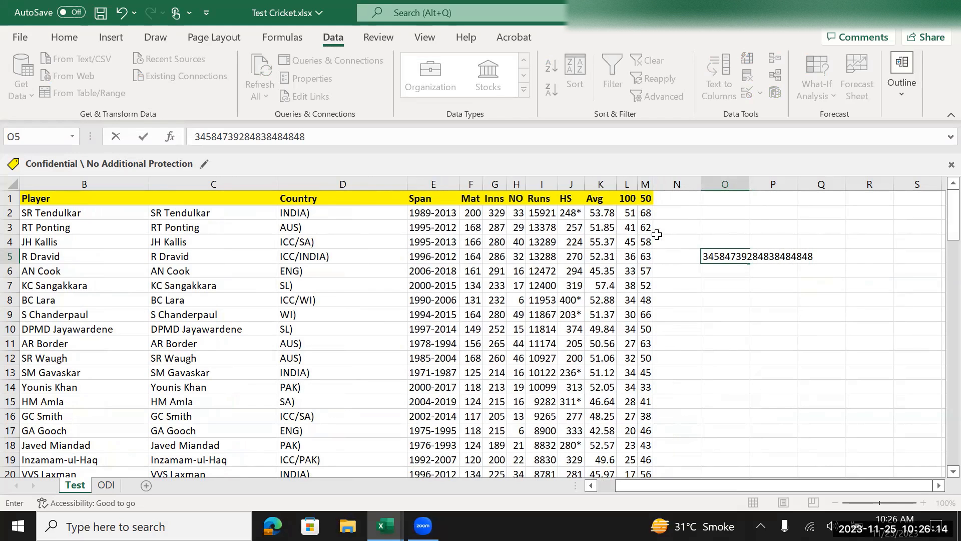
{"action": "key", "text": "BackSpace"}
{"action": "key", "text": "BackSpace"}
{"action": "key", "text": "BackSpace"}
{"action": "key", "text": "BackSpace"}
{"action": "key", "text": "BackSpace"}
{"action": "type", "text": "957"}
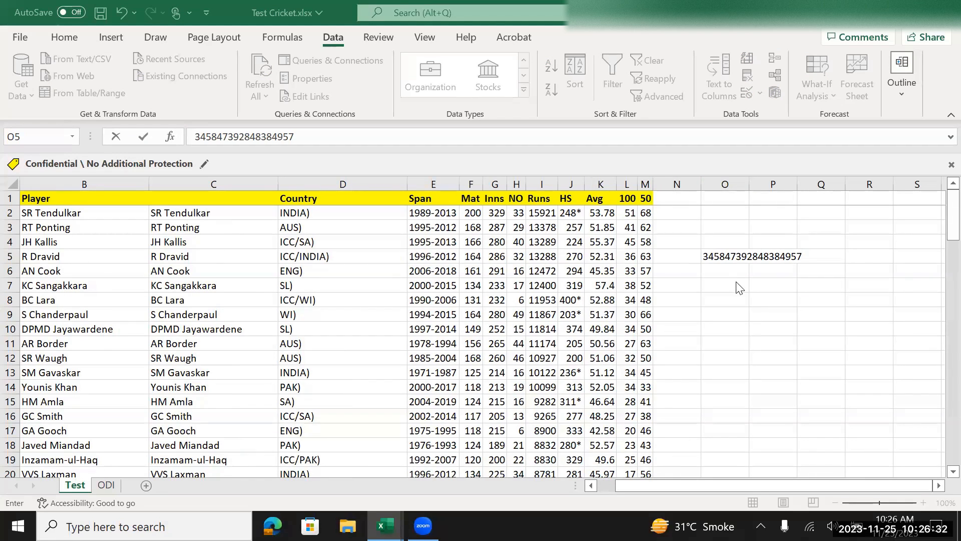
{"action": "key", "text": "Return"}
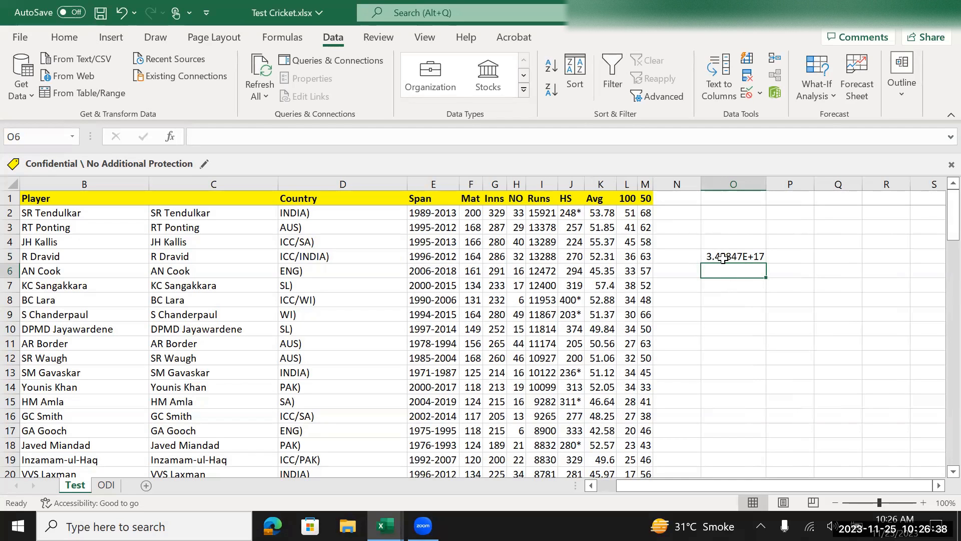
Step: Widen column O to more than twice its width, and inspect the last three digits stored in O5
{"action": "left_click_drag", "start_coordinate": [766, 185], "coordinate": [879, 188]}
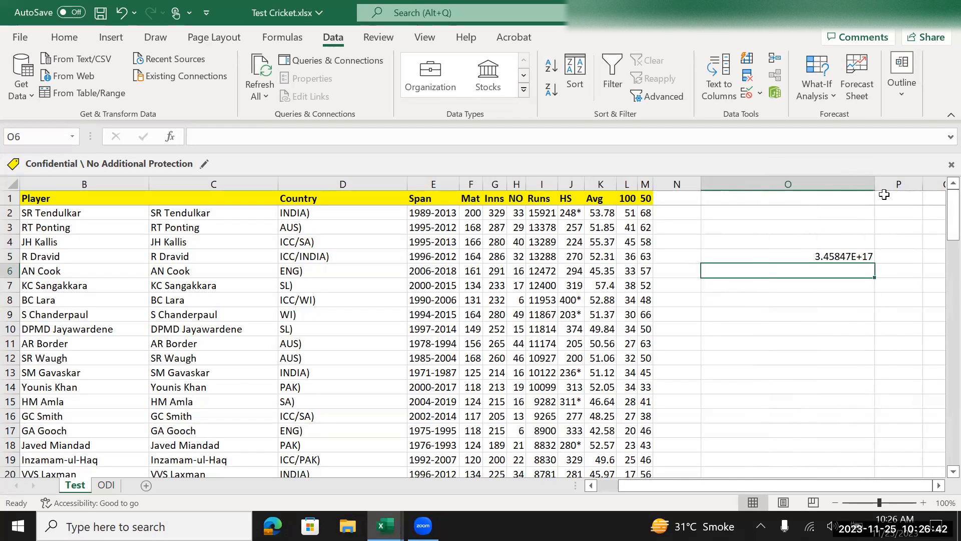
{"action": "left_click", "coordinate": [751, 256]}
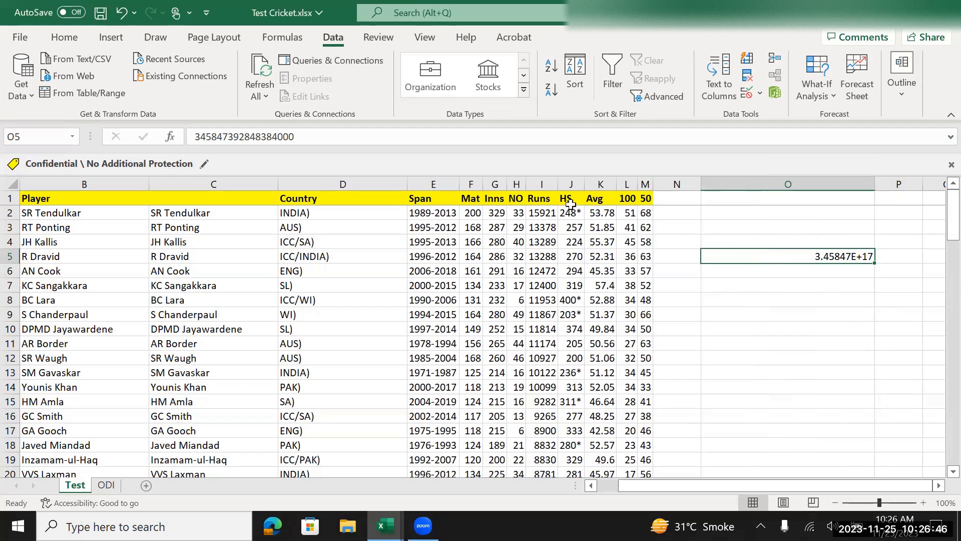
{"action": "left_click_drag", "start_coordinate": [309, 140], "coordinate": [277, 139]}
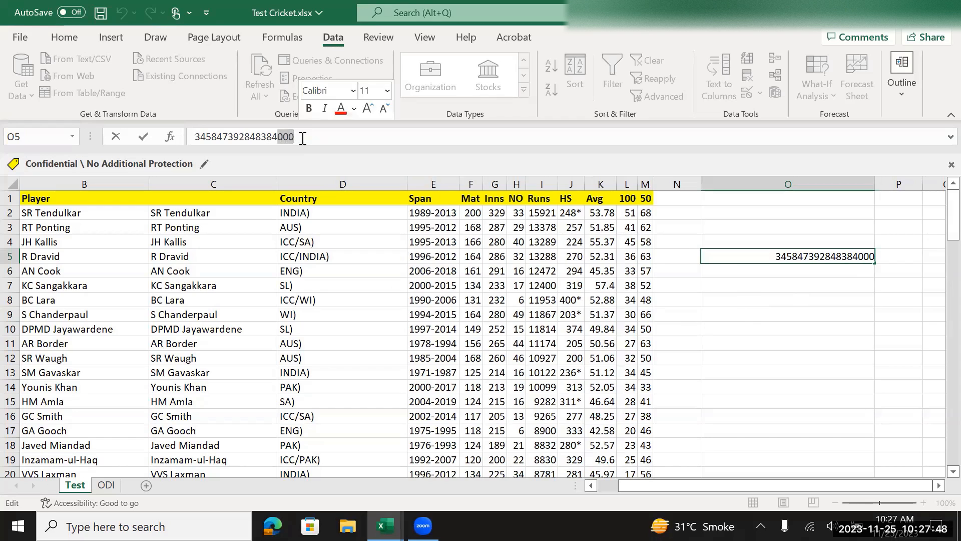
{"action": "left_click", "coordinate": [816, 298]}
{"action": "left_click", "coordinate": [814, 259]}
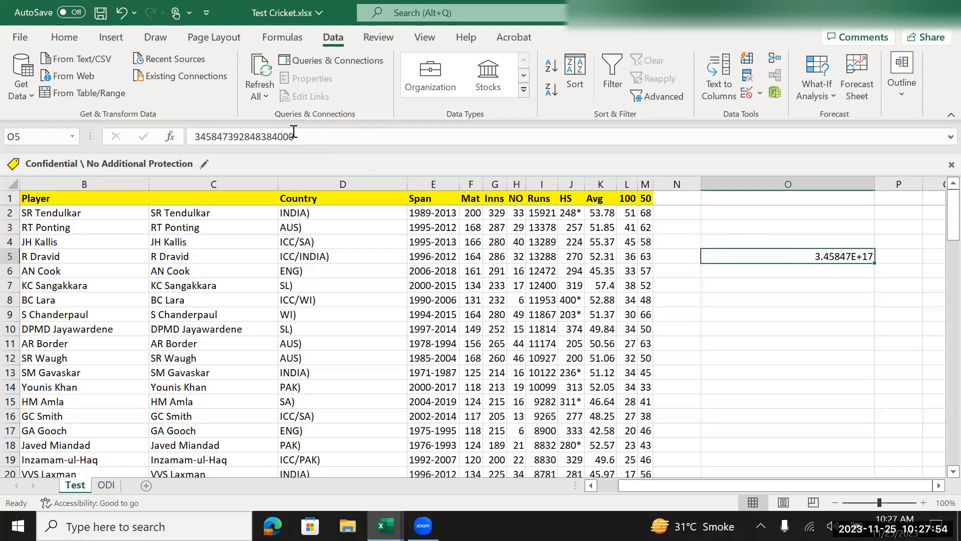
Step: Count through the fifteen digits before the trailing zeros of the number in O5, and leave the cell without editing it
{"action": "left_click", "coordinate": [277, 136]}
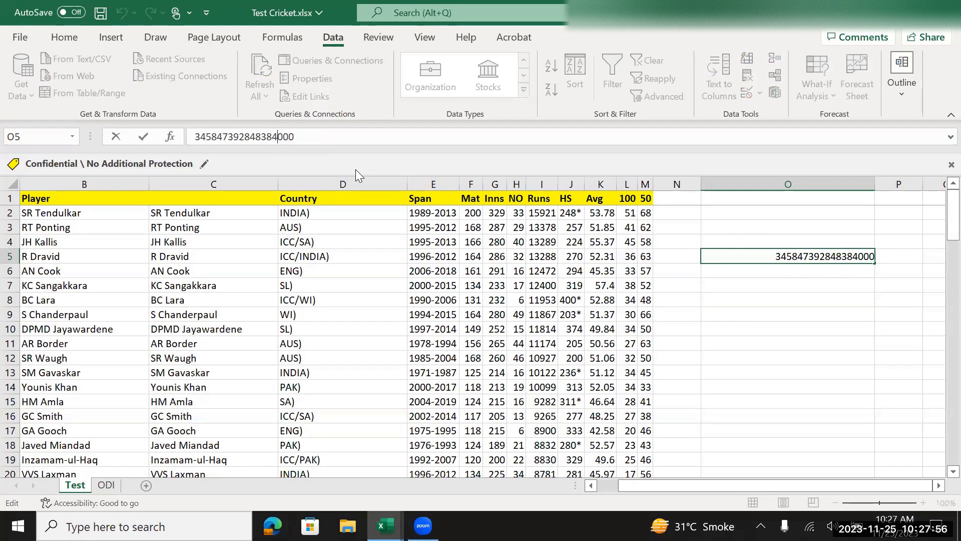
{"action": "key", "text": "shift+Left"}
{"action": "key", "text": "shift+Left"}
{"action": "key", "text": "shift+Left"}
{"action": "key", "text": "shift+Left"}
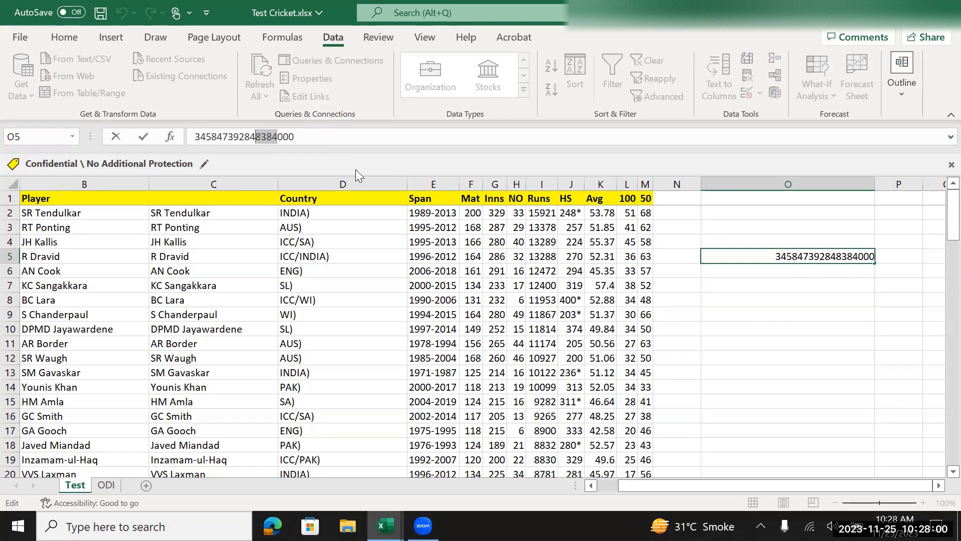
{"action": "key", "text": "shift+Left"}
{"action": "key", "text": "shift+Left"}
{"action": "key", "text": "shift+Left"}
{"action": "key", "text": "shift+Left"}
{"action": "key", "text": "shift+Left"}
{"action": "key", "text": "shift+Left"}
{"action": "key", "text": "shift+Left"}
{"action": "key", "text": "shift+Left"}
{"action": "key", "text": "shift+Left"}
{"action": "key", "text": "shift+Left"}
{"action": "key", "text": "shift+Left"}
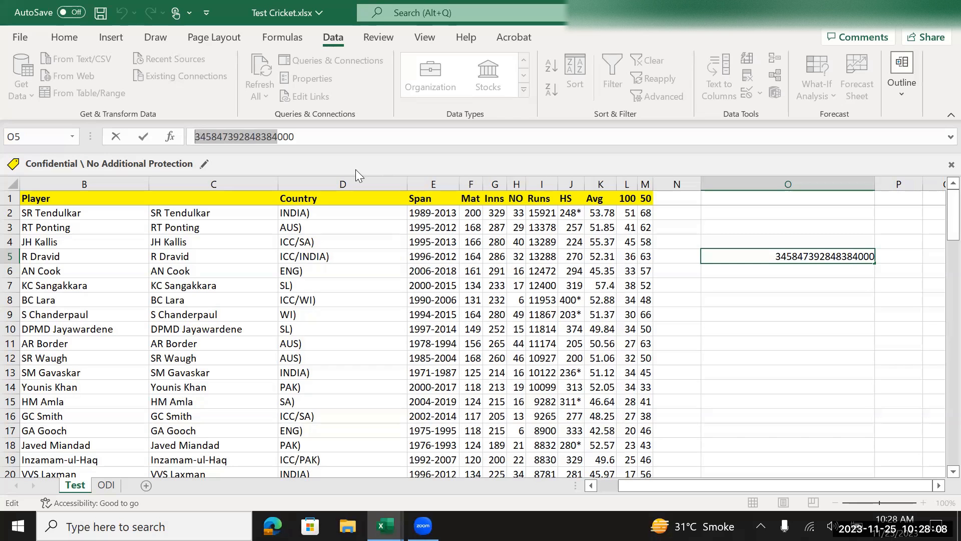
{"action": "key", "text": "Escape"}
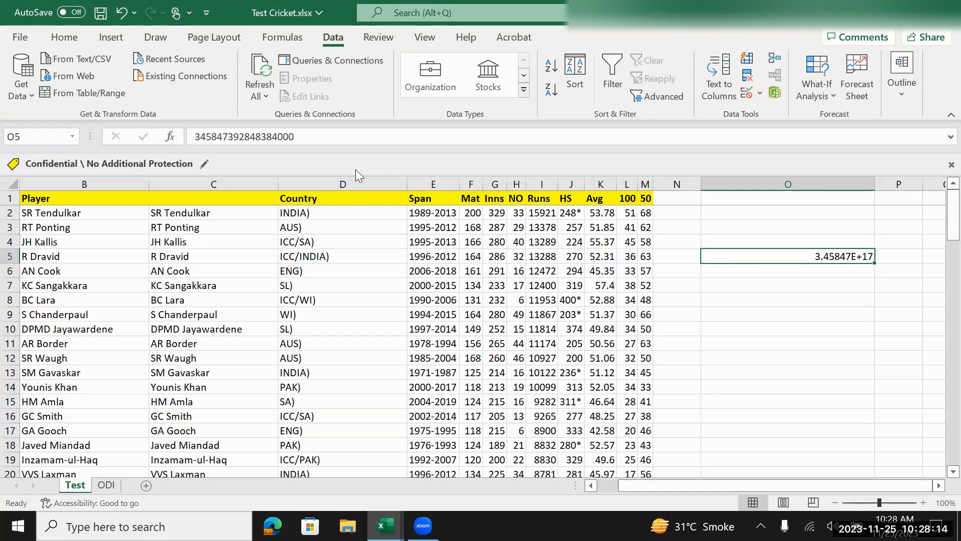
{"action": "left_click", "coordinate": [307, 138]}
{"action": "key", "text": "BackSpace"}
{"action": "key", "text": "BackSpace"}
{"action": "key", "text": "BackSpace"}
{"action": "key", "text": "BackSpace"}
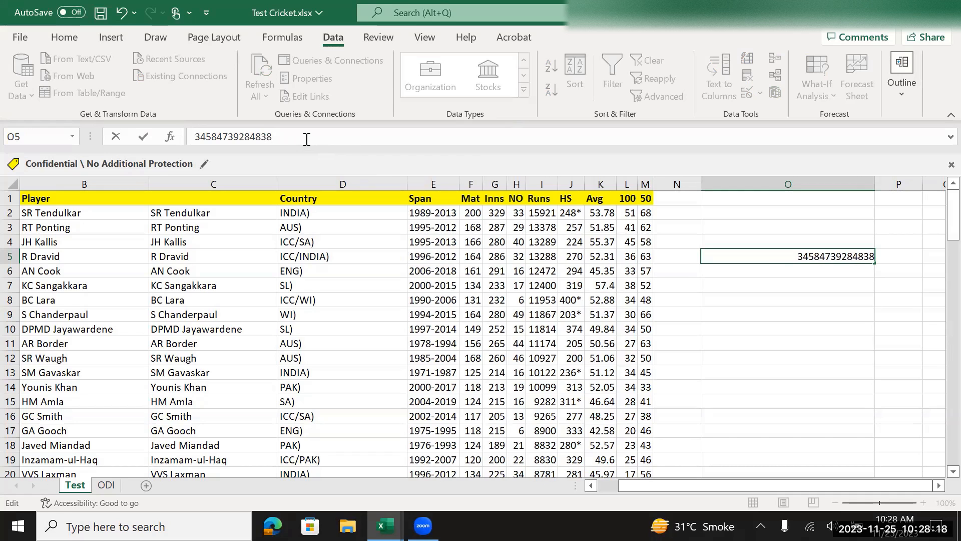
{"action": "type", "text": "4"}
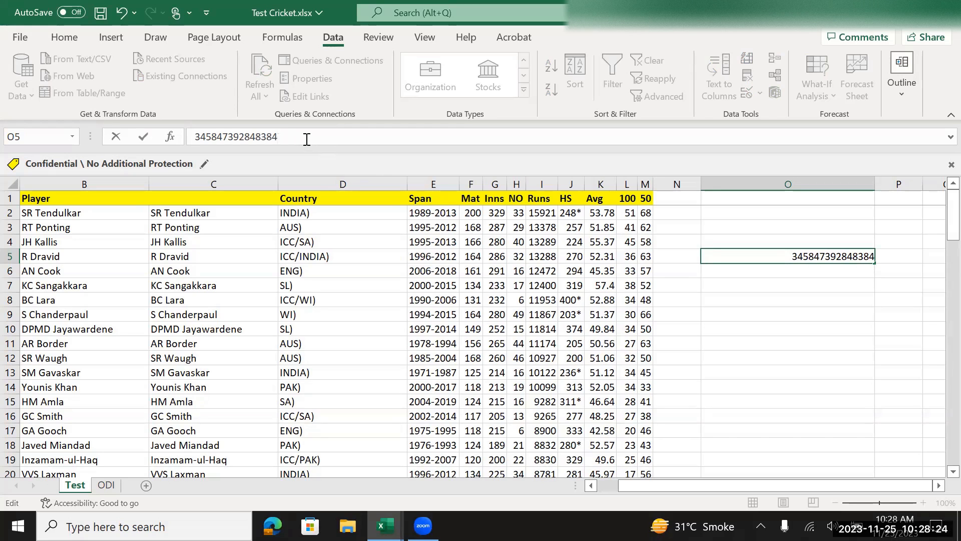
{"action": "type", "text": "89"}
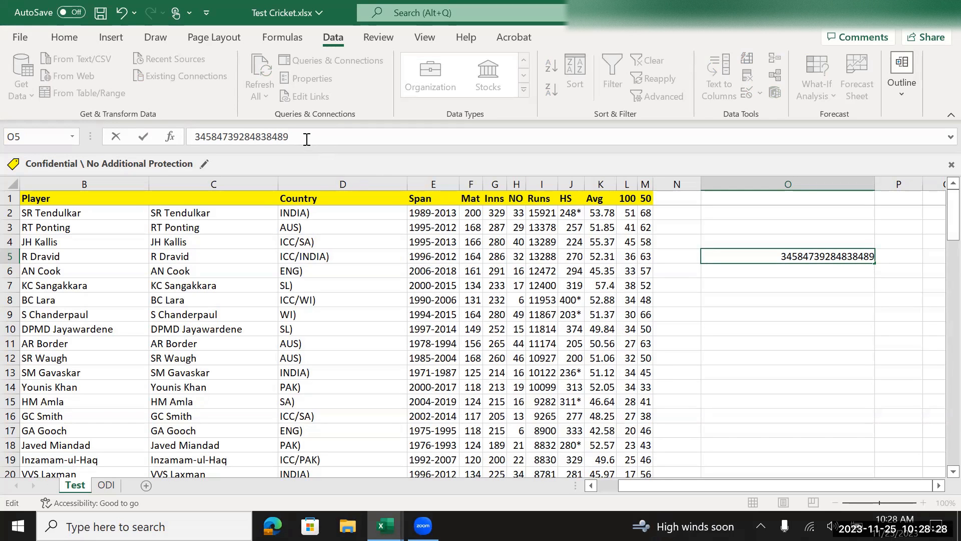
{"action": "type", "text": "88"}
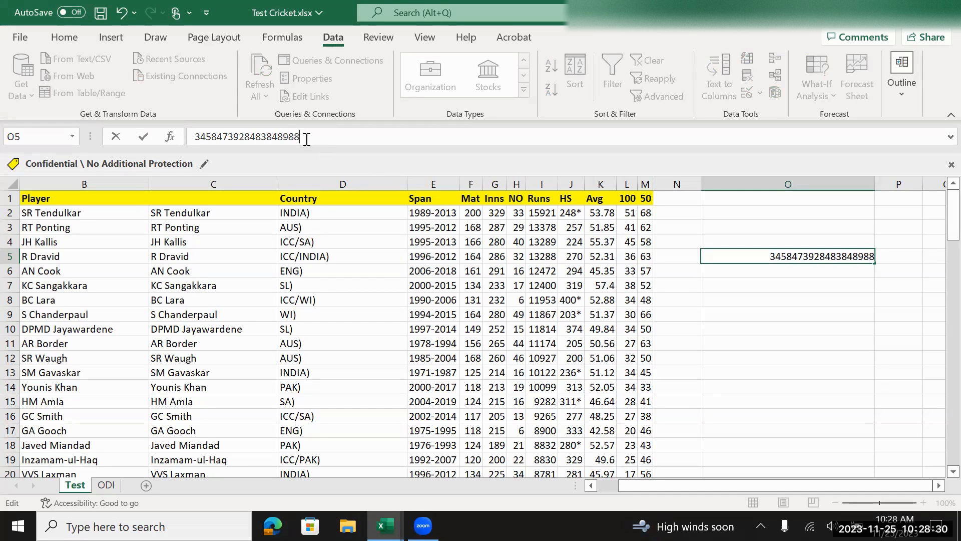
{"action": "type", "text": "76"}
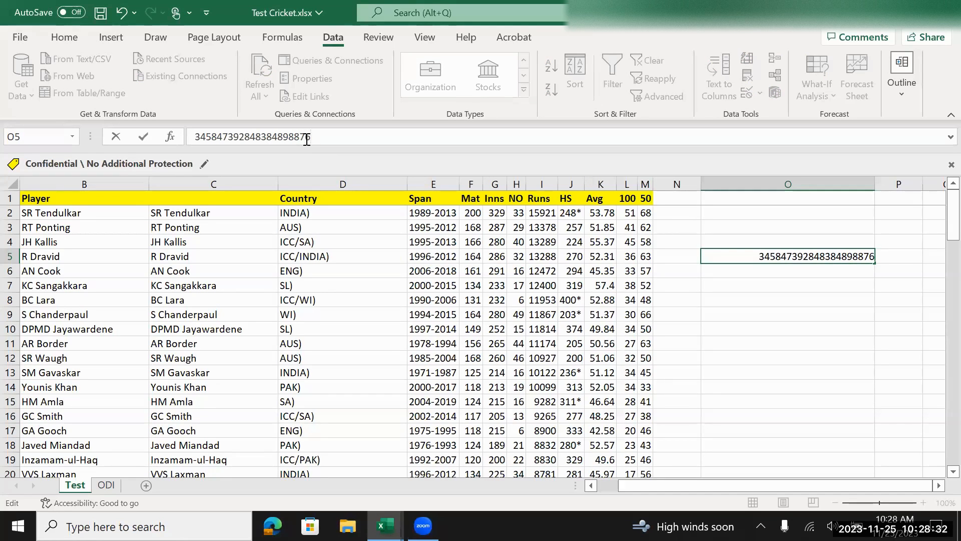
{"action": "type", "text": "2"}
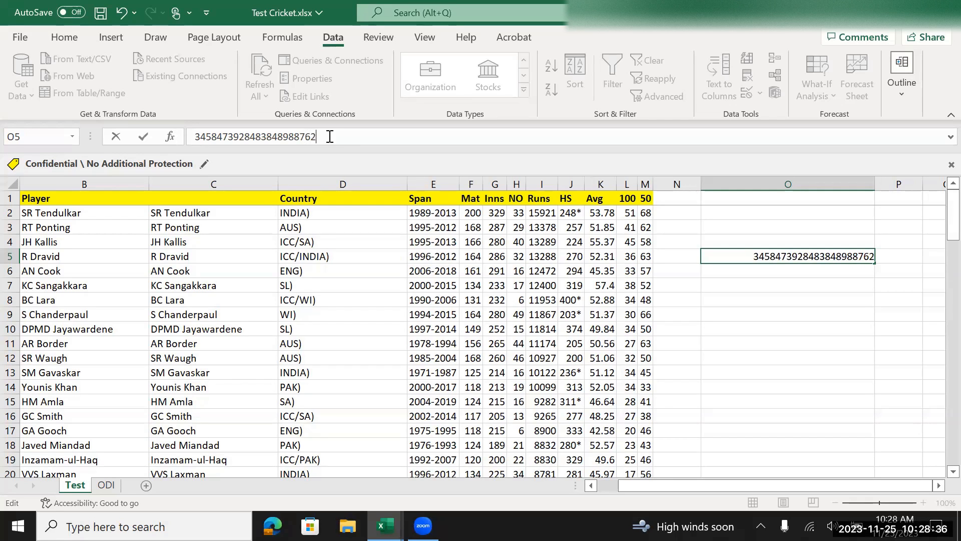
{"action": "key", "text": "Return"}
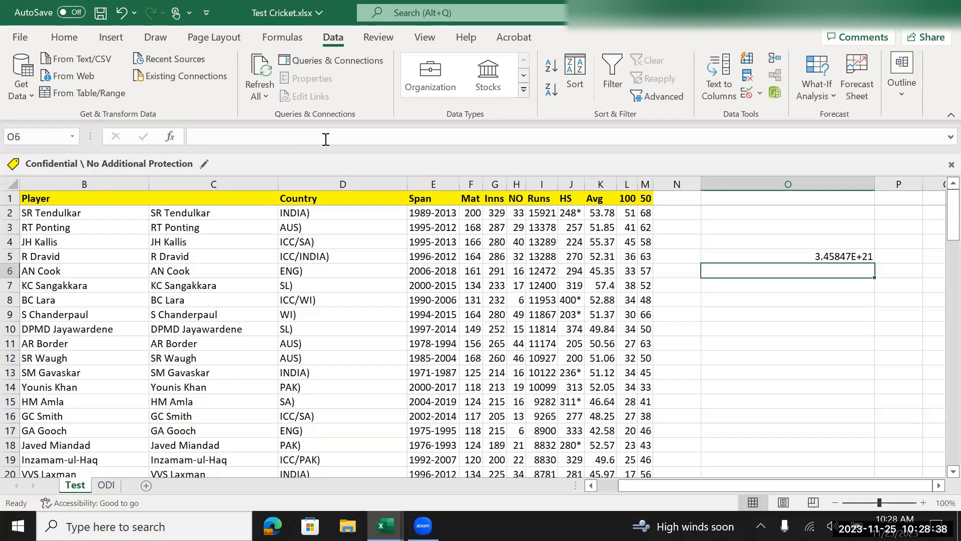
Step: Inspect the value stored in O5, confirm it in the same cell, and clear the cell's contents
{"action": "left_click", "coordinate": [743, 250]}
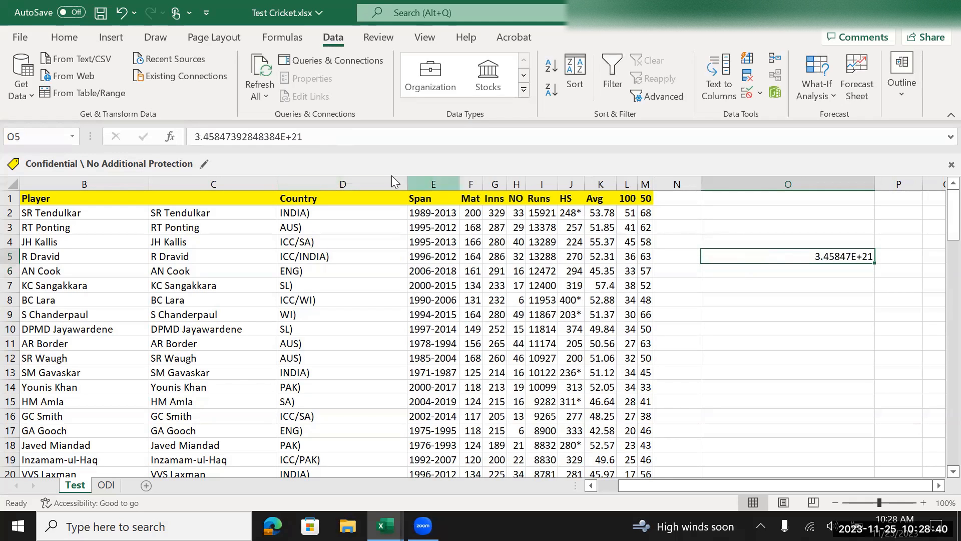
{"action": "left_click", "coordinate": [316, 137]}
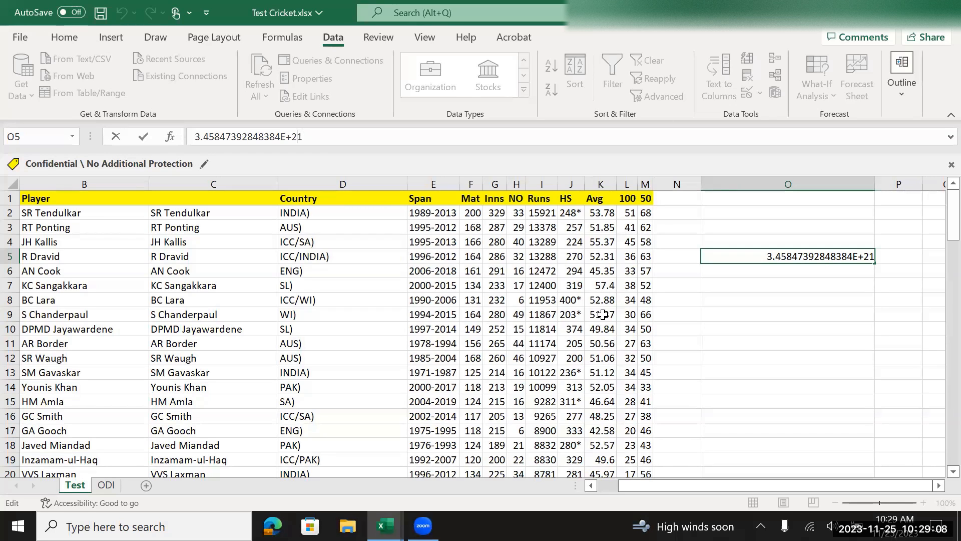
{"action": "key", "text": "ctrl+Return"}
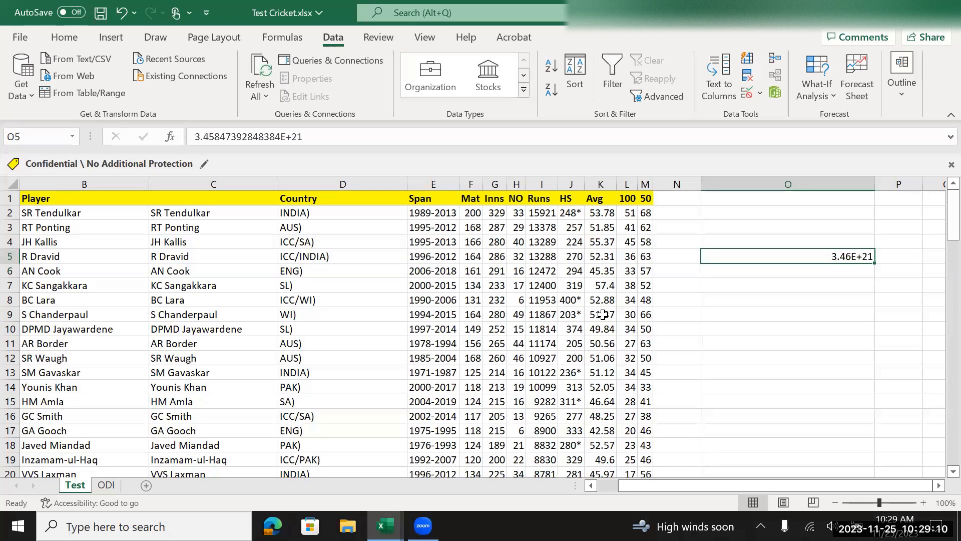
{"action": "key", "text": "Delete"}
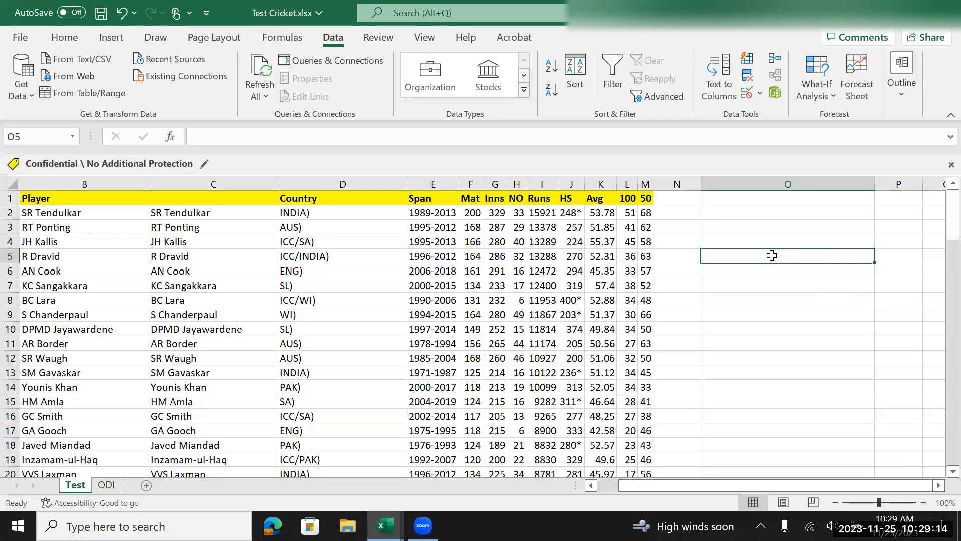
{"action": "type", "text": ","}
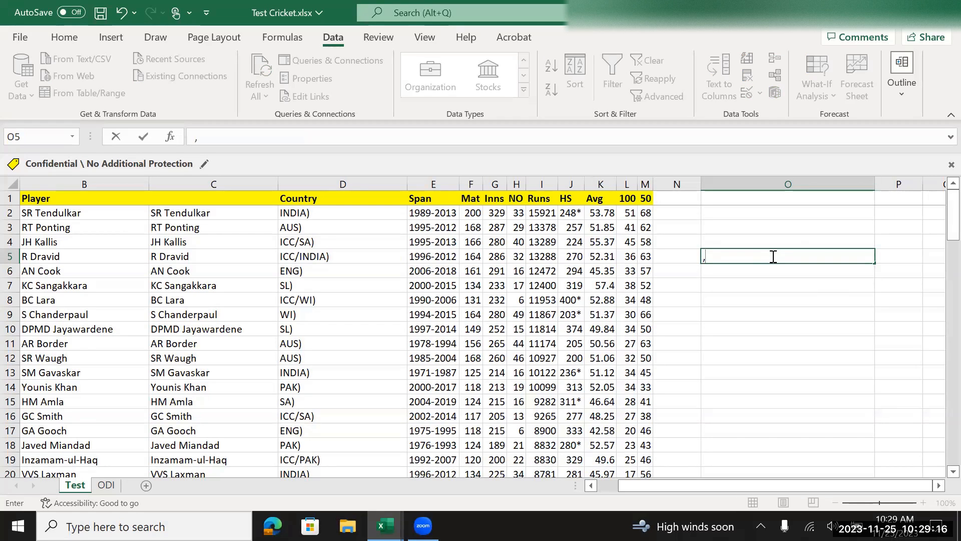
{"action": "type", "text": "'"}
{"action": "type", "text": "457367746"}
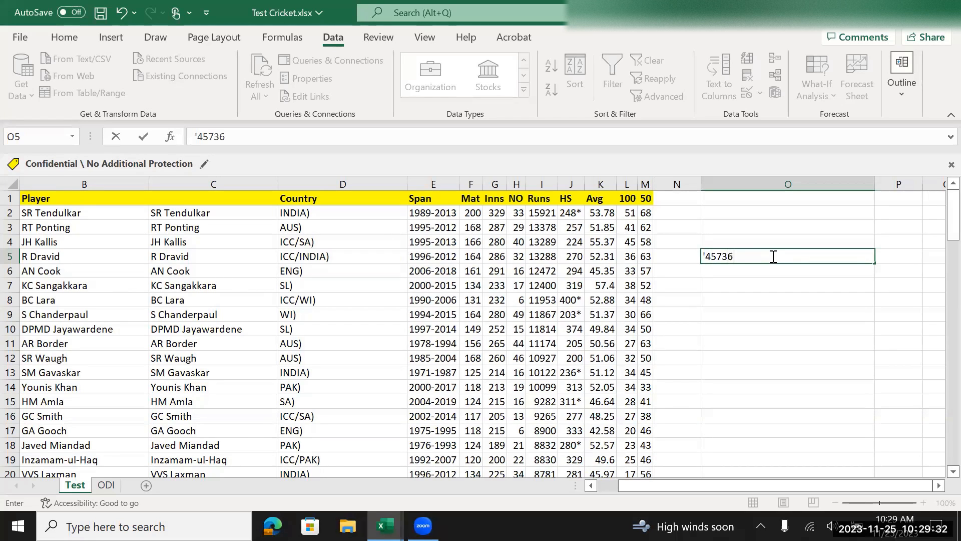
{"action": "type", "text": "692798837"}
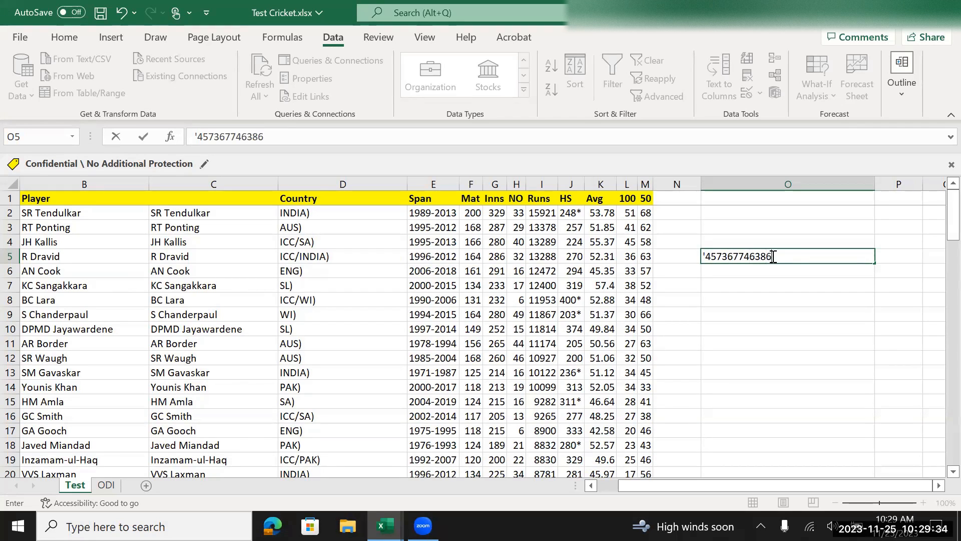
{"action": "type", "text": "83876964937"}
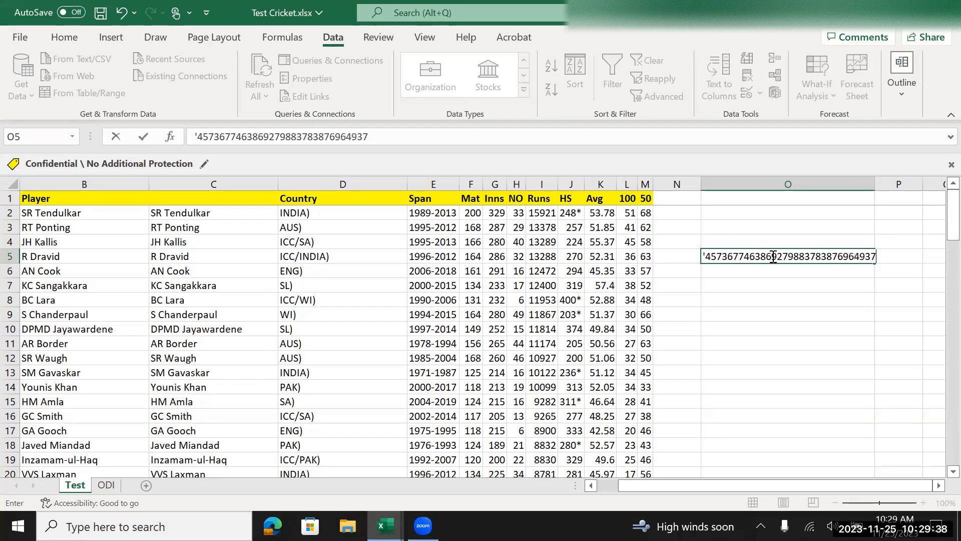
{"action": "key", "text": "Return"}
{"action": "left_click", "coordinate": [773, 256]}
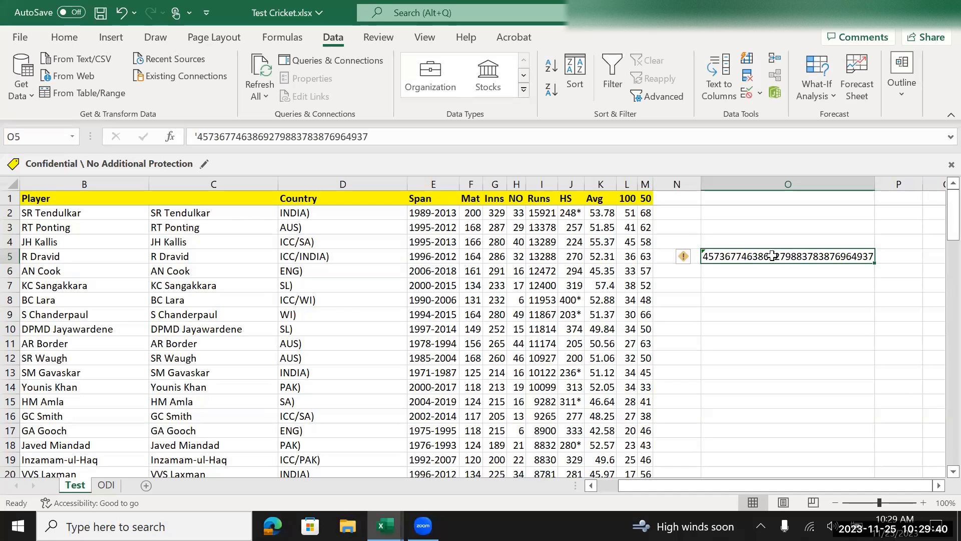
{"action": "left_click_drag", "start_coordinate": [387, 139], "coordinate": [203, 140]}
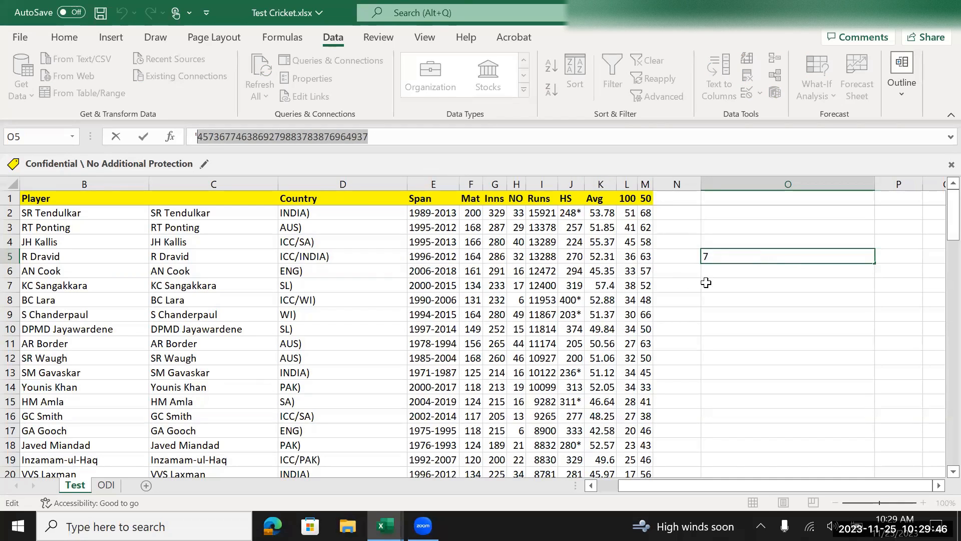
{"action": "left_click", "coordinate": [726, 285]}
{"action": "left_click", "coordinate": [736, 254]}
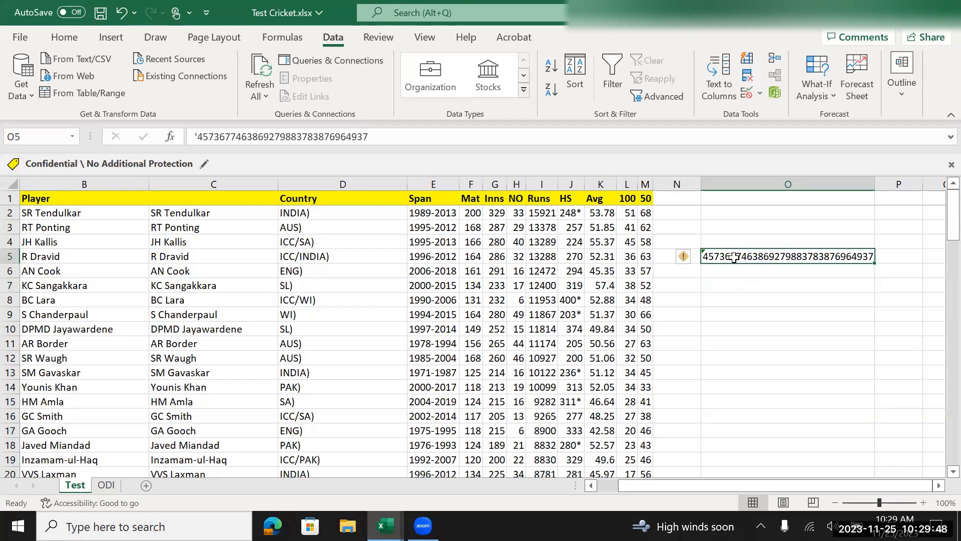
{"action": "left_click", "coordinate": [727, 274]}
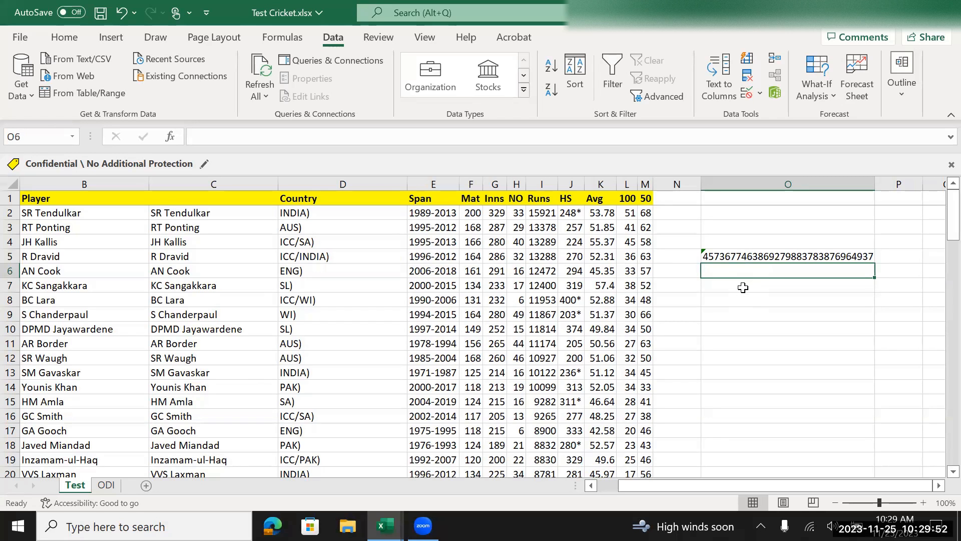
{"action": "type", "text": "4546748"}
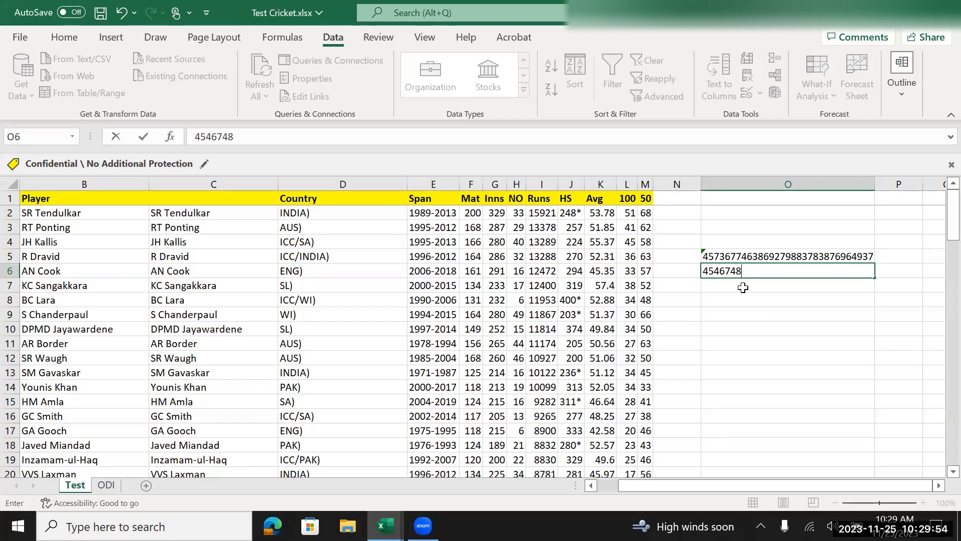
{"action": "type", "text": "9489499483738837"}
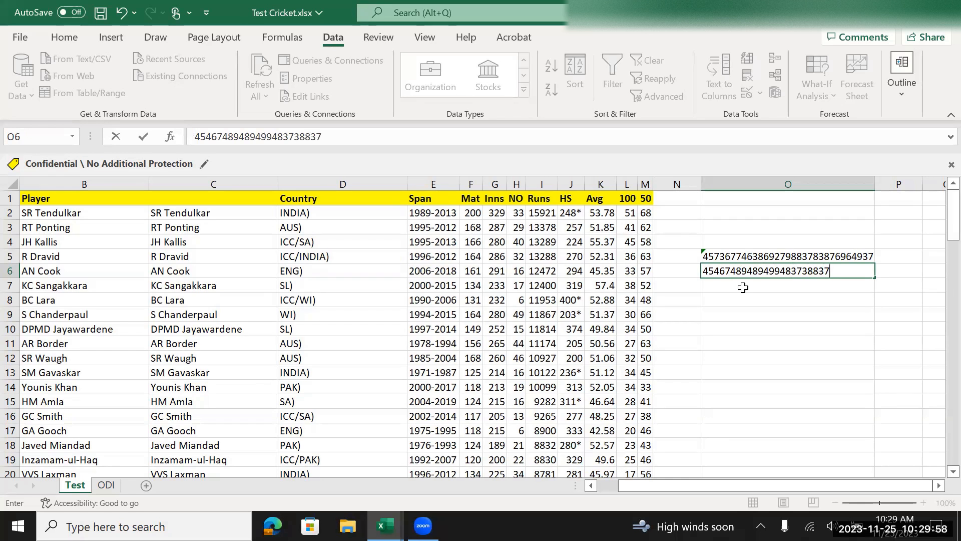
{"action": "key", "text": "Return"}
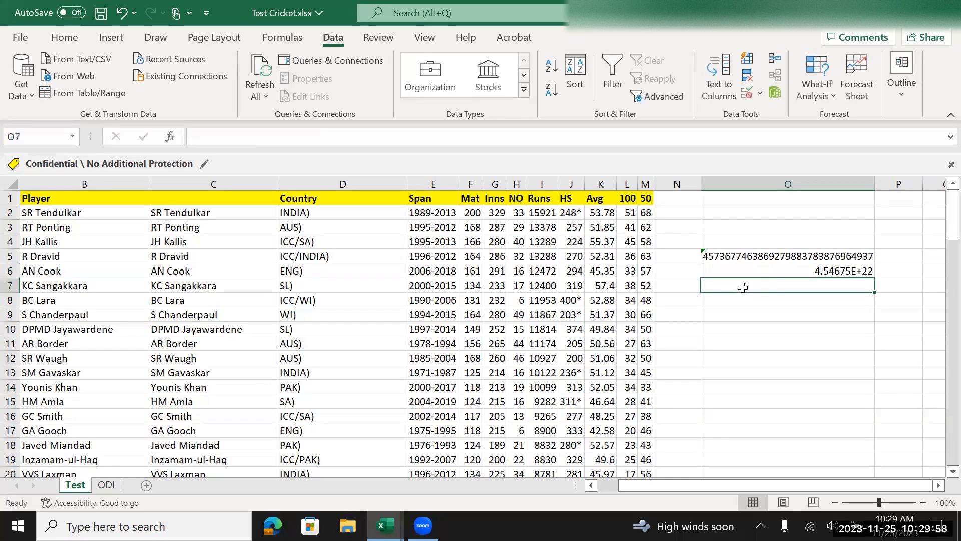
{"action": "left_click", "coordinate": [811, 271]}
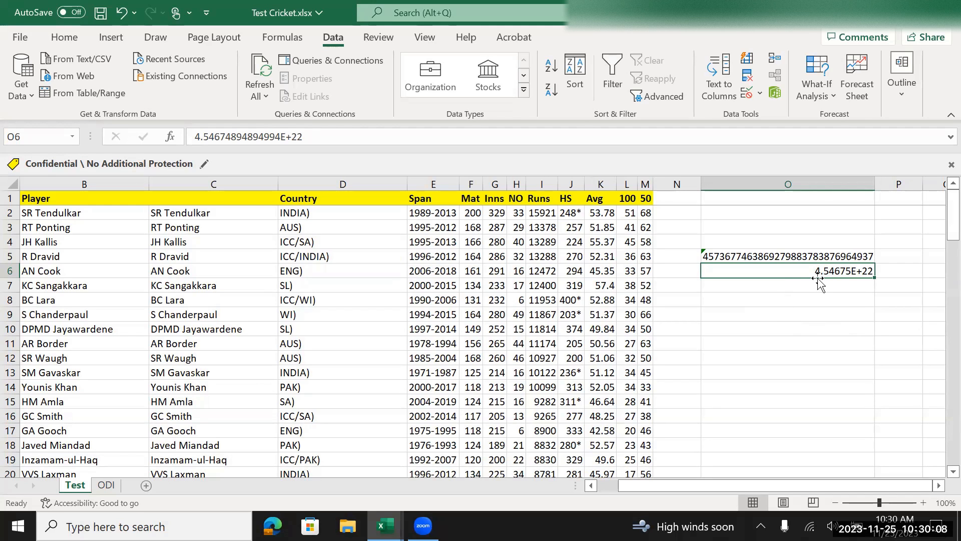
Step: Compare the text entry in O5 with the plain number in O6, and clear O6
{"action": "left_click", "coordinate": [753, 251]}
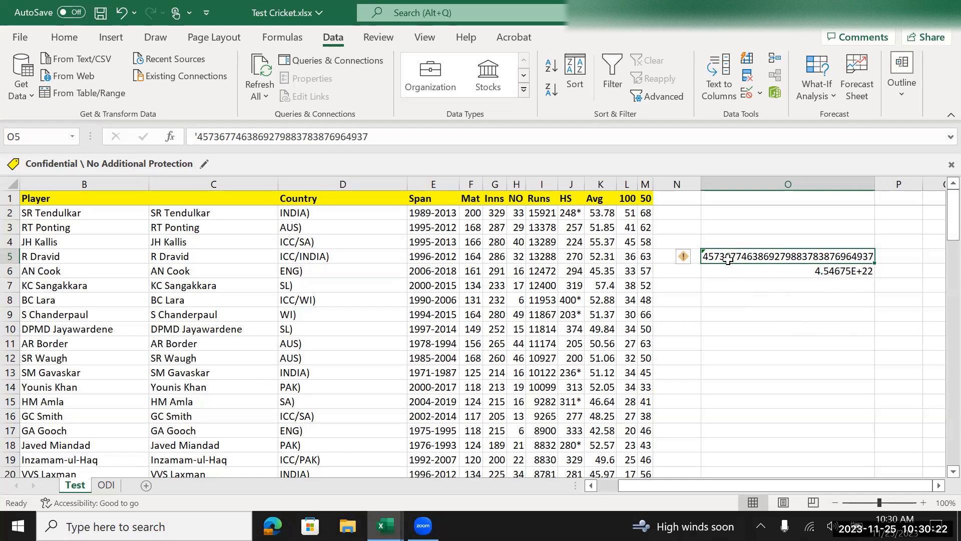
{"action": "left_click", "coordinate": [784, 272]}
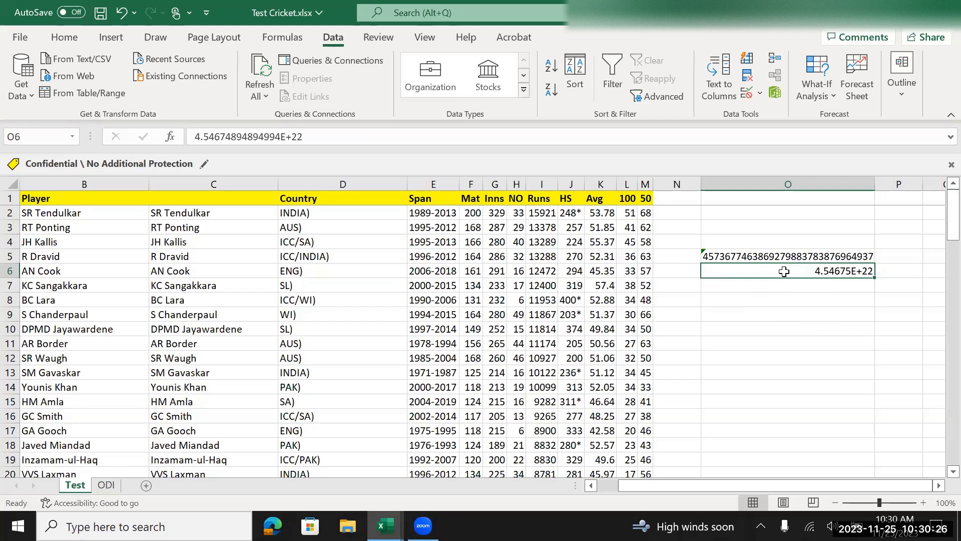
{"action": "key", "text": "Delete"}
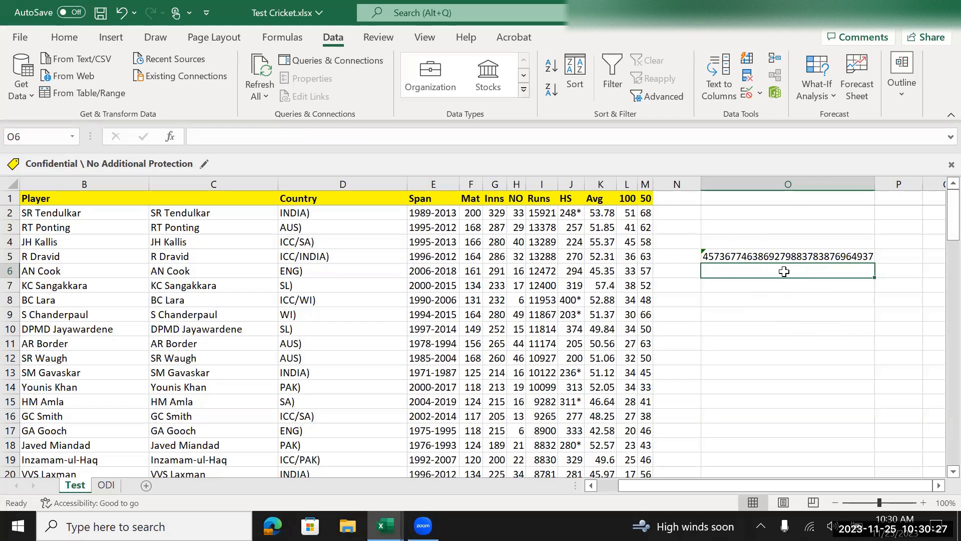
{"action": "left_click", "coordinate": [768, 180]}
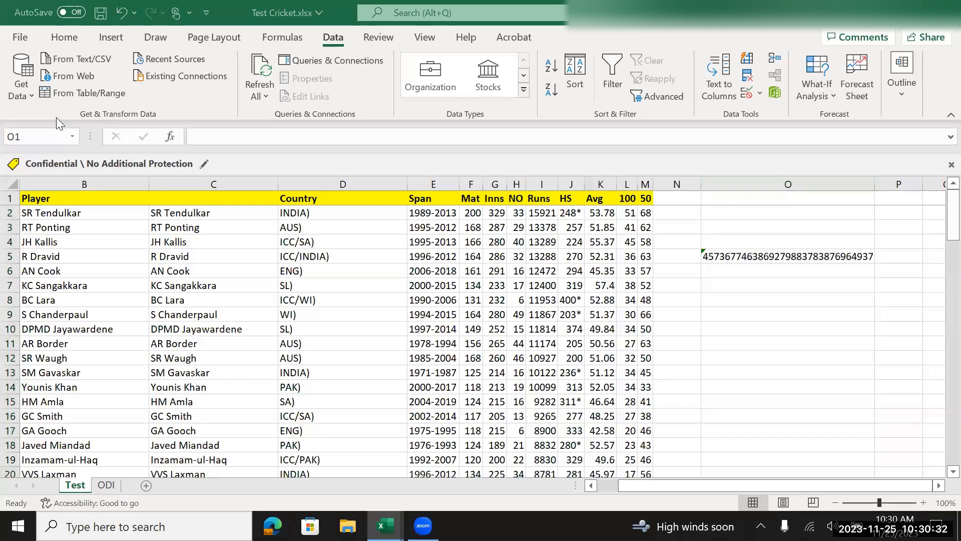
{"action": "left_click", "coordinate": [761, 183]}
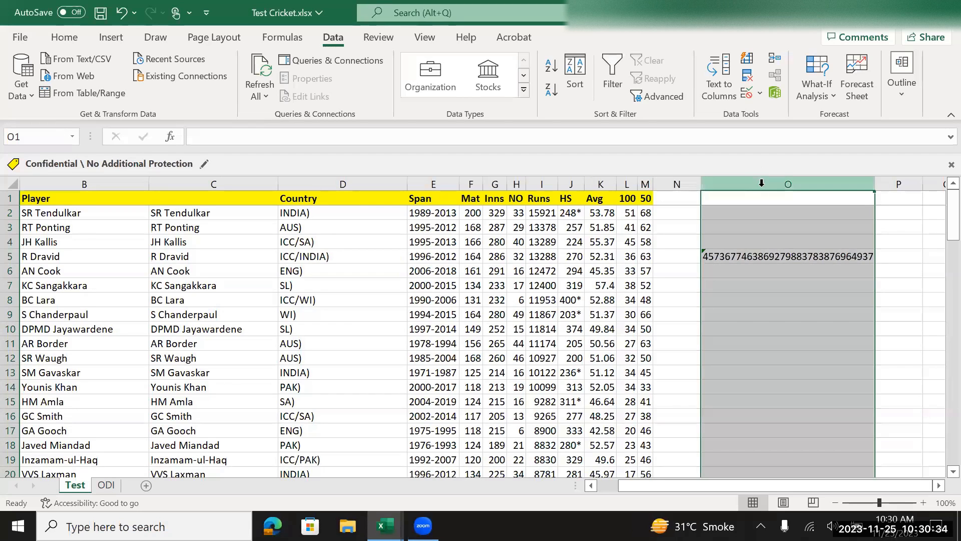
{"action": "left_click", "coordinate": [726, 90]}
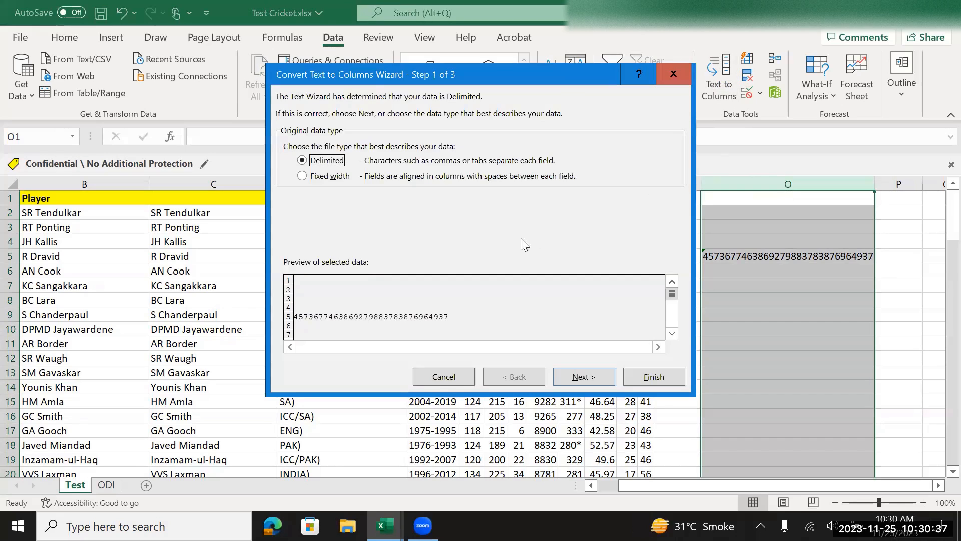
{"action": "left_click", "coordinate": [324, 176]}
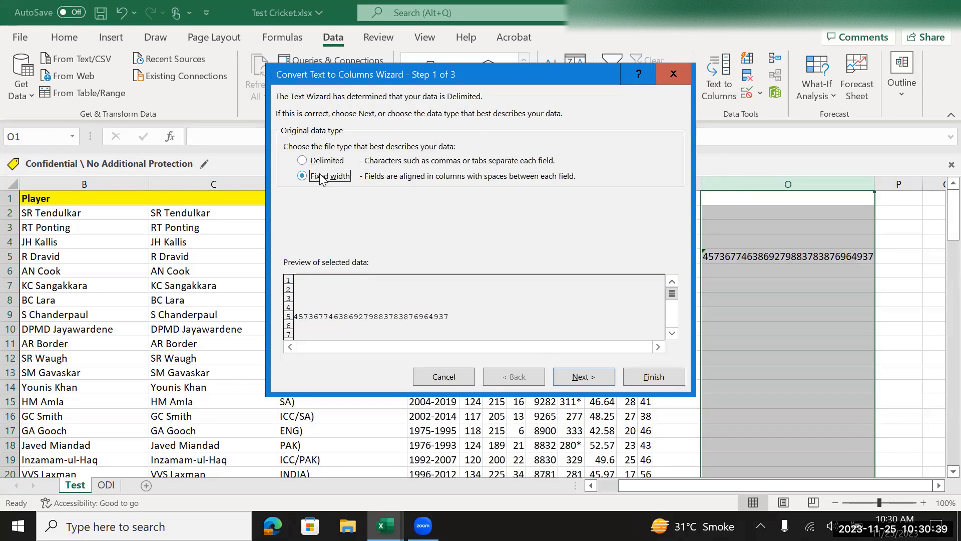
{"action": "left_click", "coordinate": [582, 379]}
{"action": "left_click", "coordinate": [515, 380]}
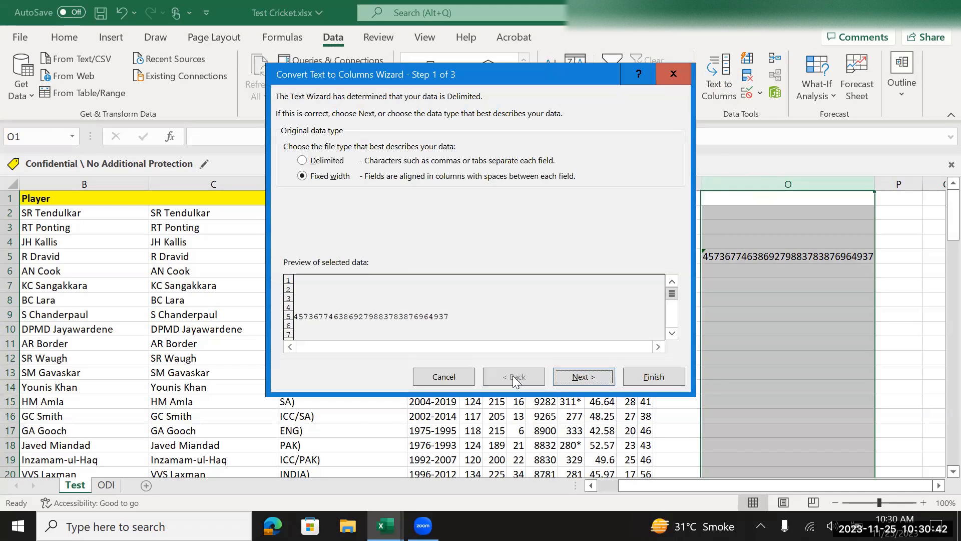
{"action": "left_click", "coordinate": [331, 161]}
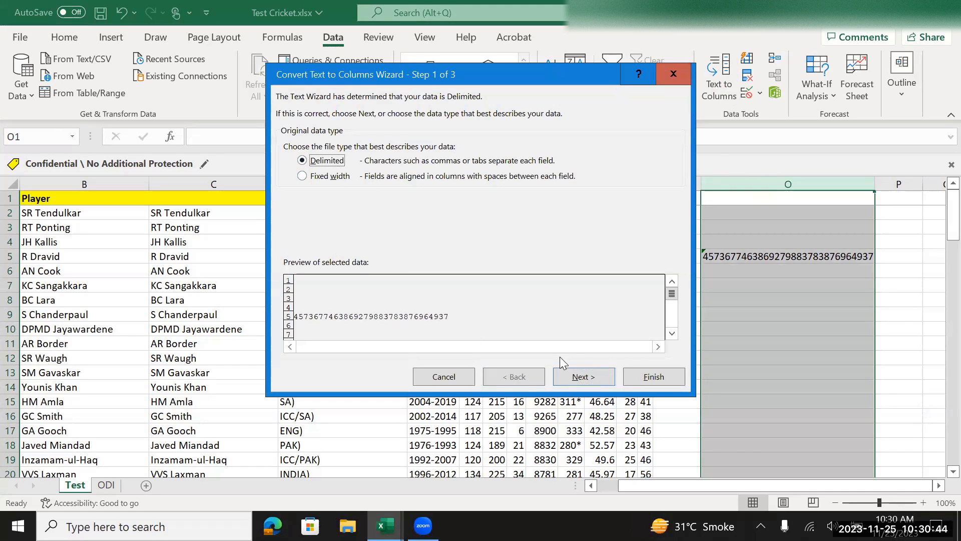
{"action": "left_click", "coordinate": [579, 380]}
{"action": "left_click", "coordinate": [578, 379]}
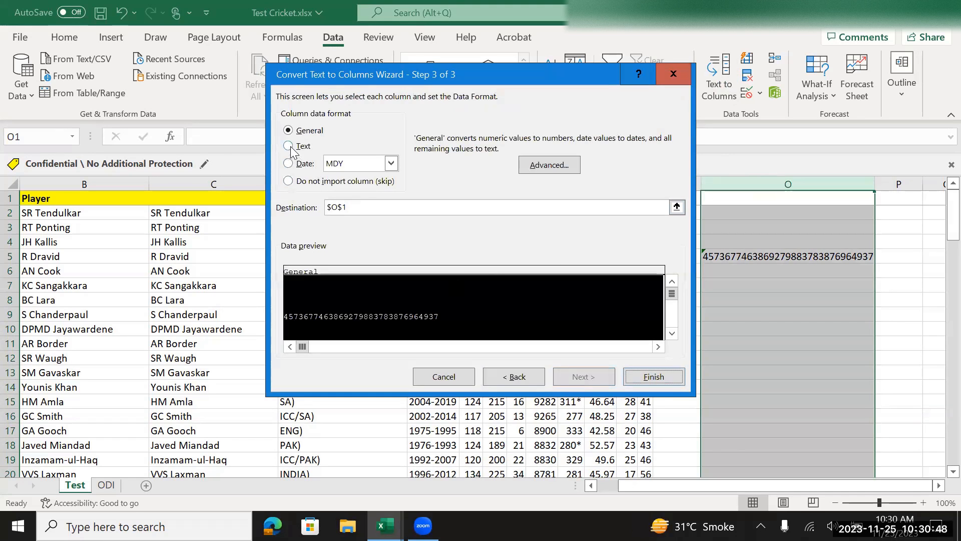
{"action": "left_click", "coordinate": [521, 379]}
{"action": "left_click", "coordinate": [520, 380]}
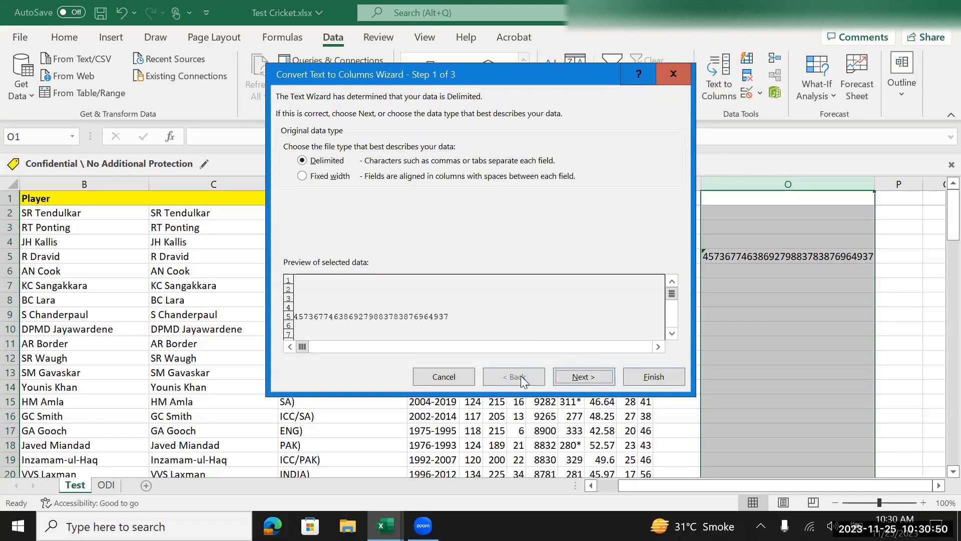
{"action": "left_click", "coordinate": [673, 74]}
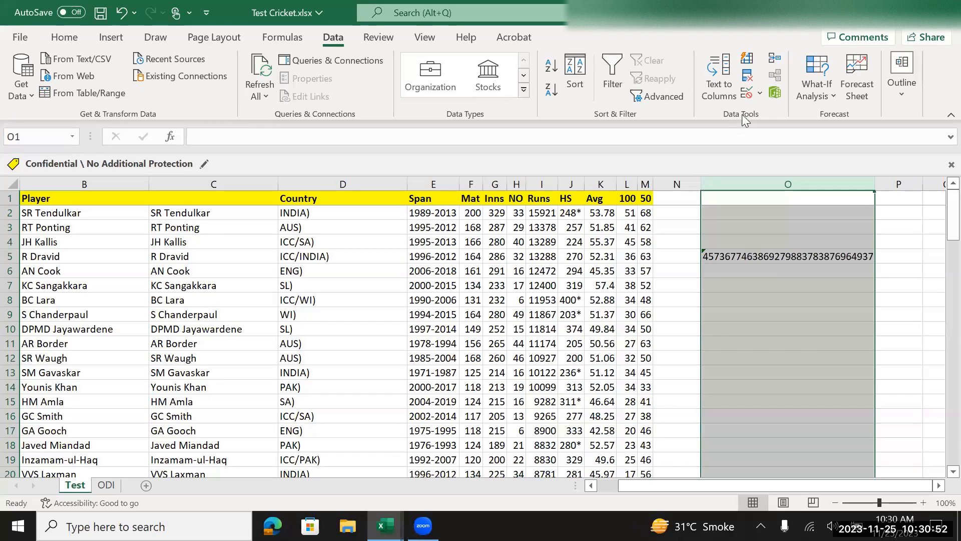
Step: Run Text to Columns on column O as delimited data, with the column data format set to Text
{"action": "left_click", "coordinate": [787, 313]}
{"action": "left_click", "coordinate": [781, 183]}
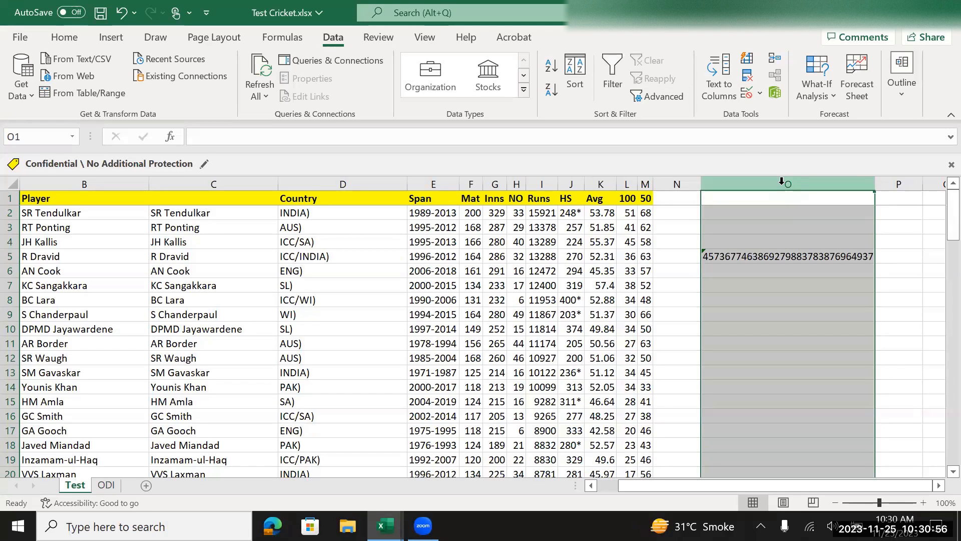
{"action": "left_click", "coordinate": [722, 82]}
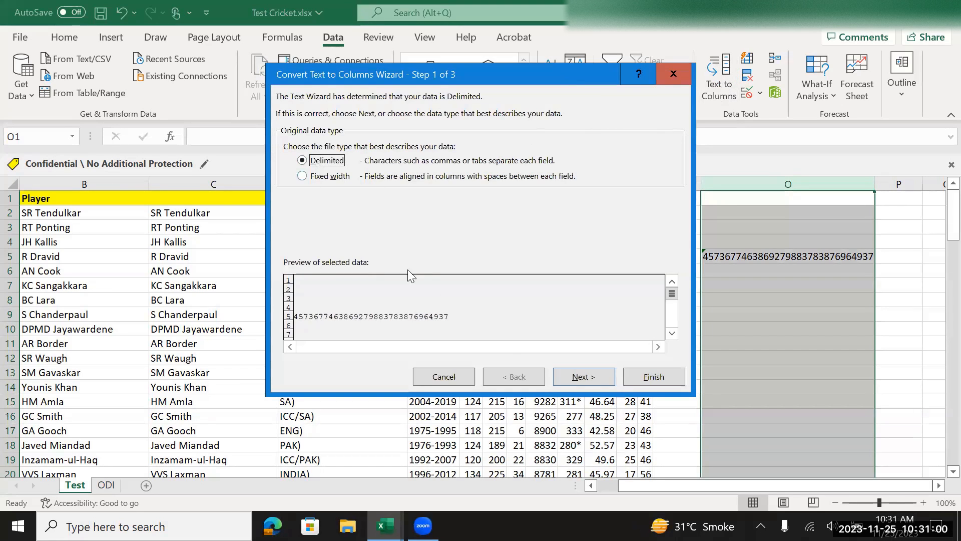
{"action": "left_click", "coordinate": [570, 378]}
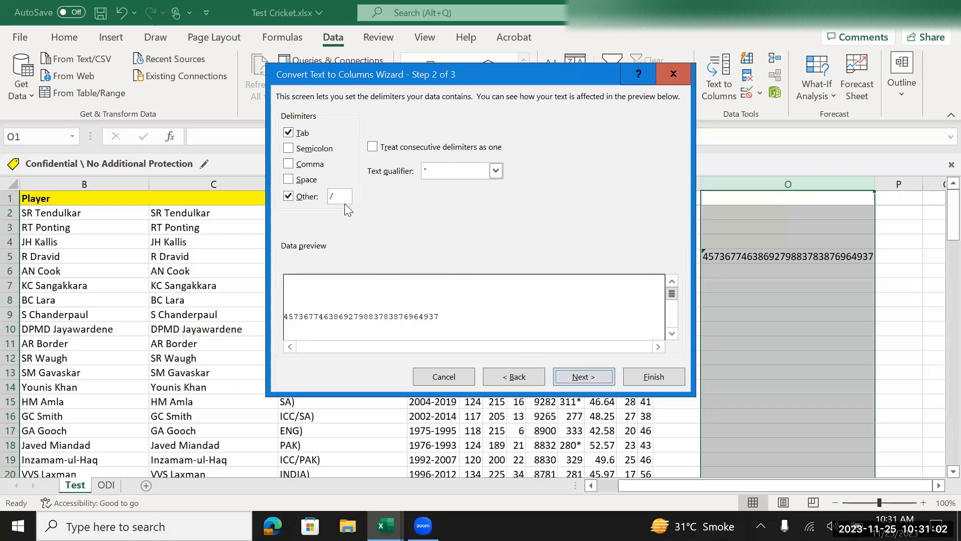
{"action": "left_click", "coordinate": [571, 376]}
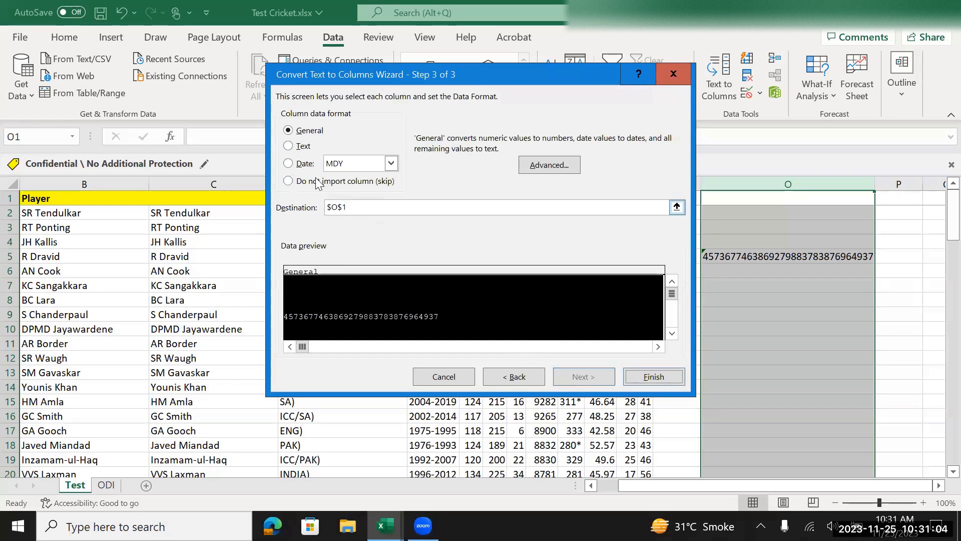
{"action": "left_click", "coordinate": [289, 145]}
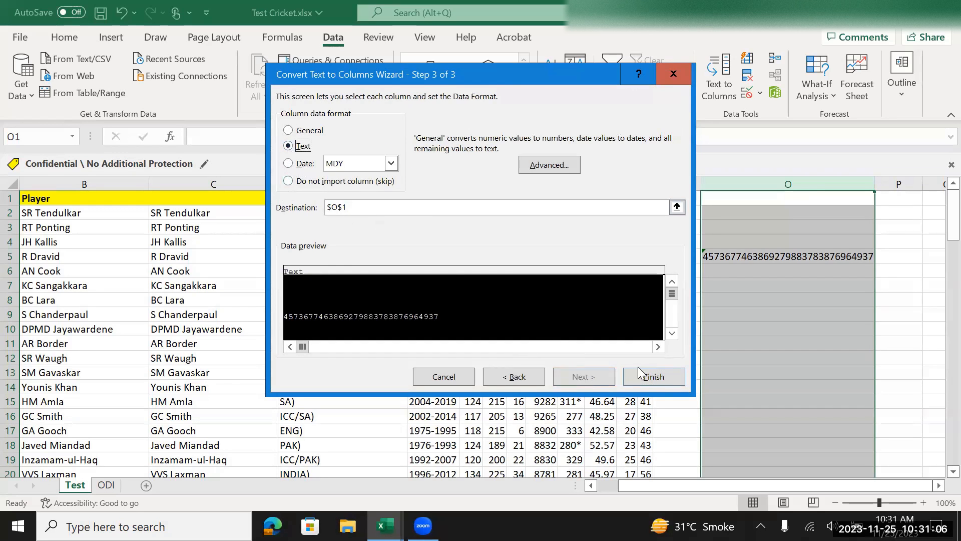
{"action": "left_click", "coordinate": [650, 378]}
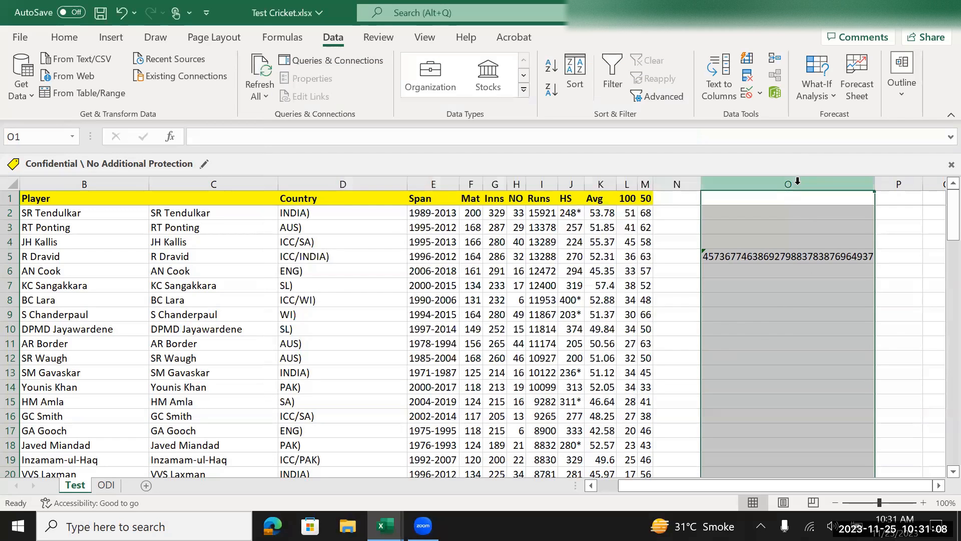
{"action": "left_click", "coordinate": [778, 314]}
{"action": "left_click", "coordinate": [782, 283]}
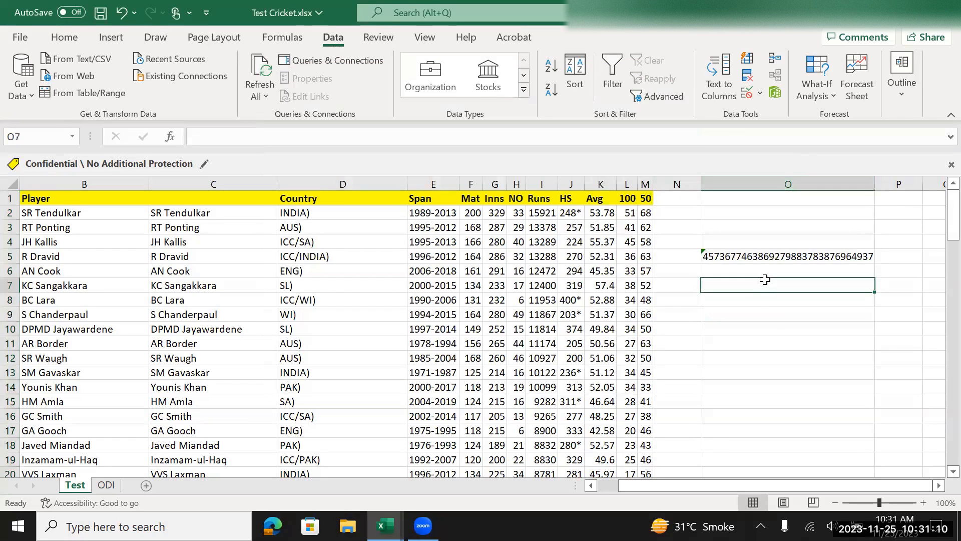
{"action": "type", "text": "648"}
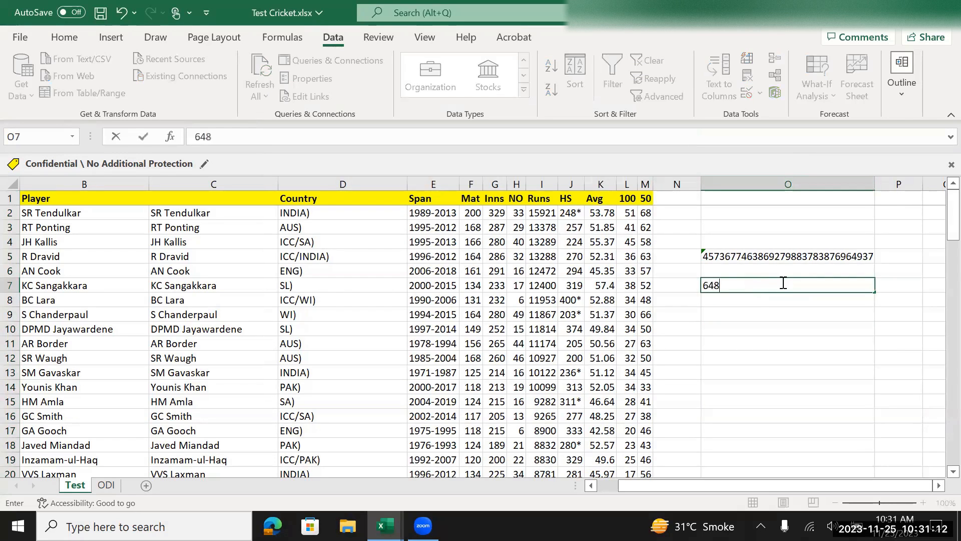
{"action": "type", "text": "489798479849489849492"}
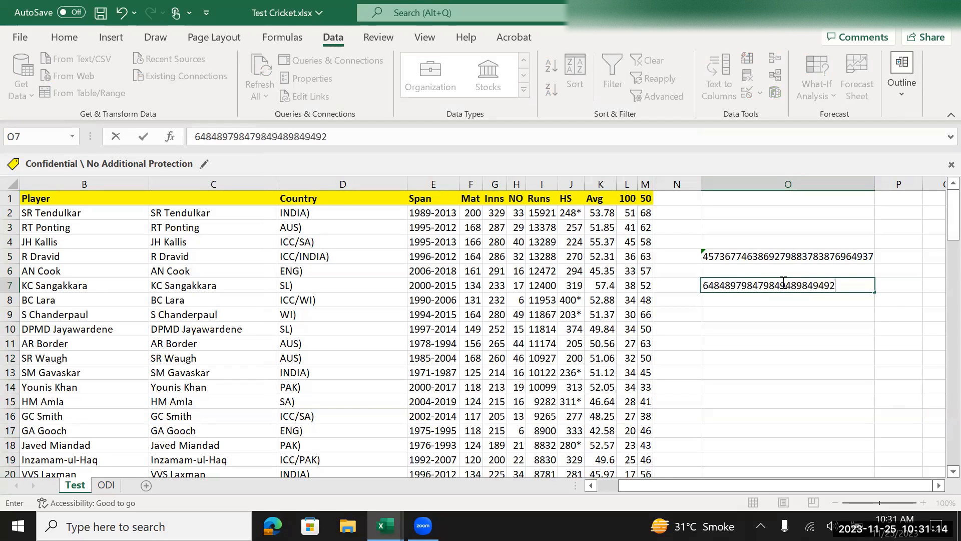
{"action": "key", "text": "ctrl+Return"}
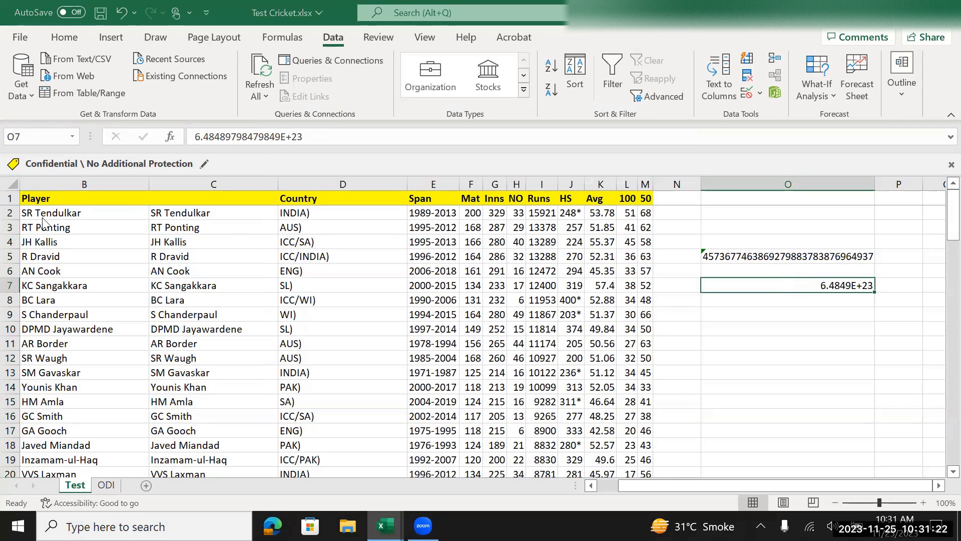
Step: Set the number format of the whole column O to Text
{"action": "left_click", "coordinate": [782, 177]}
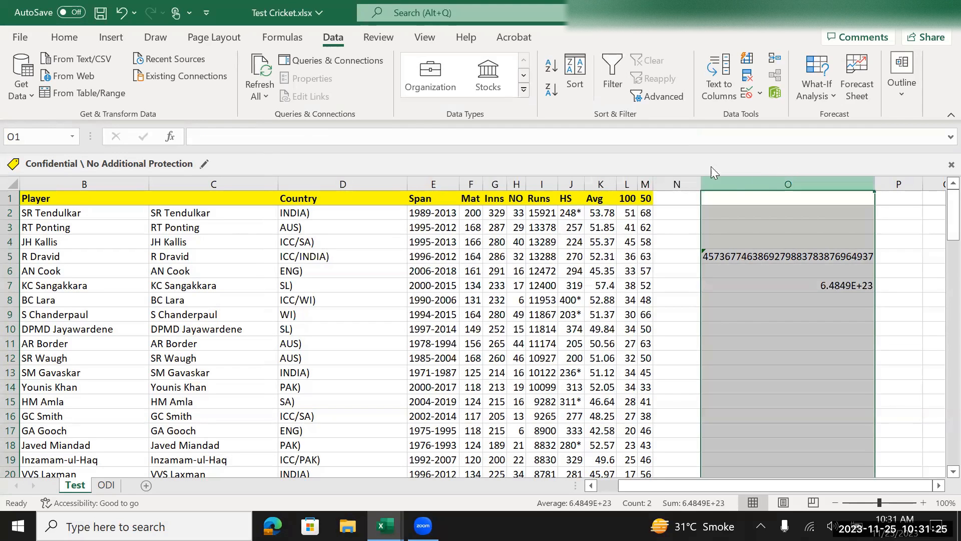
{"action": "left_click", "coordinate": [63, 39]}
{"action": "left_click", "coordinate": [521, 66]}
{"action": "scroll", "coordinate": [507, 176], "scroll_direction": "down", "scroll_amount": 2}
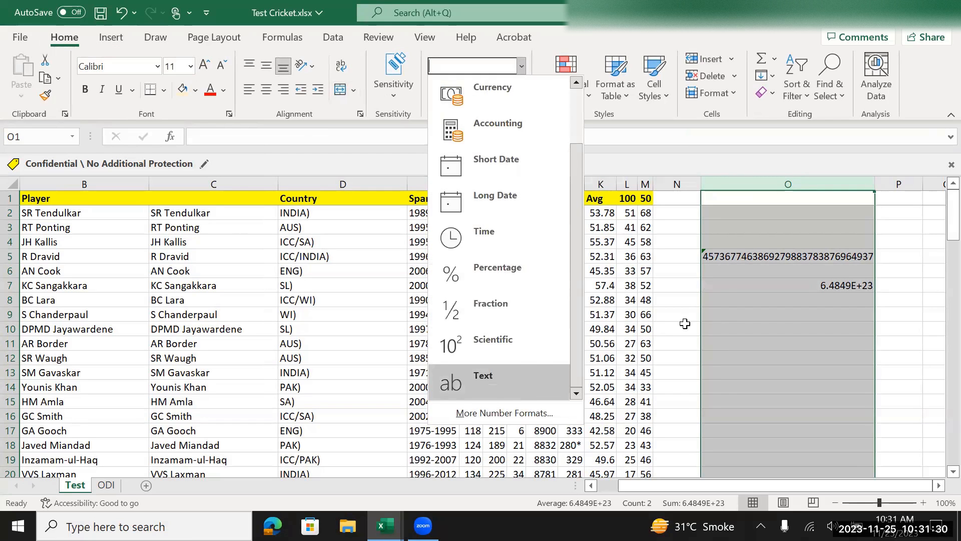
{"action": "left_click", "coordinate": [508, 380]}
{"action": "left_click", "coordinate": [766, 284]}
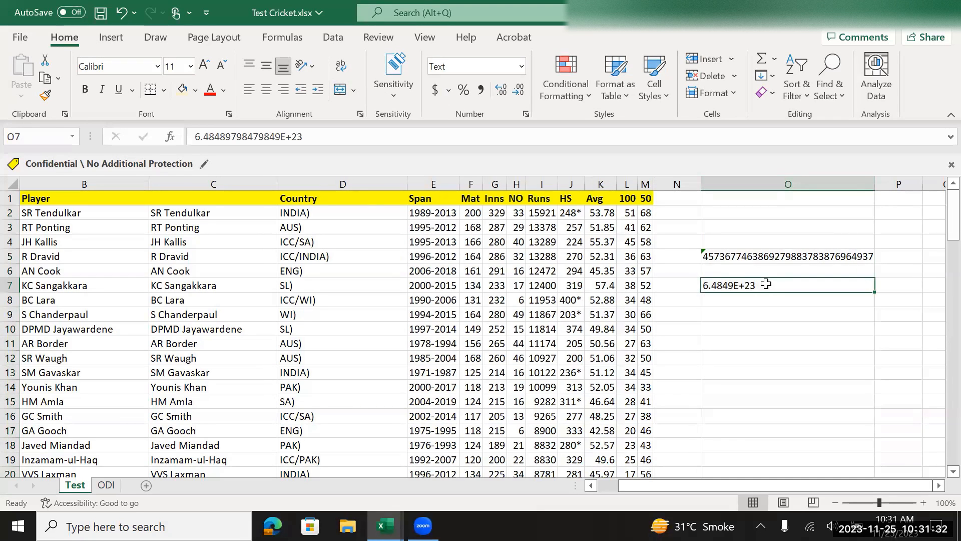
{"action": "type", "text": "748597434300944932824983"}
{"action": "key", "text": "Return"}
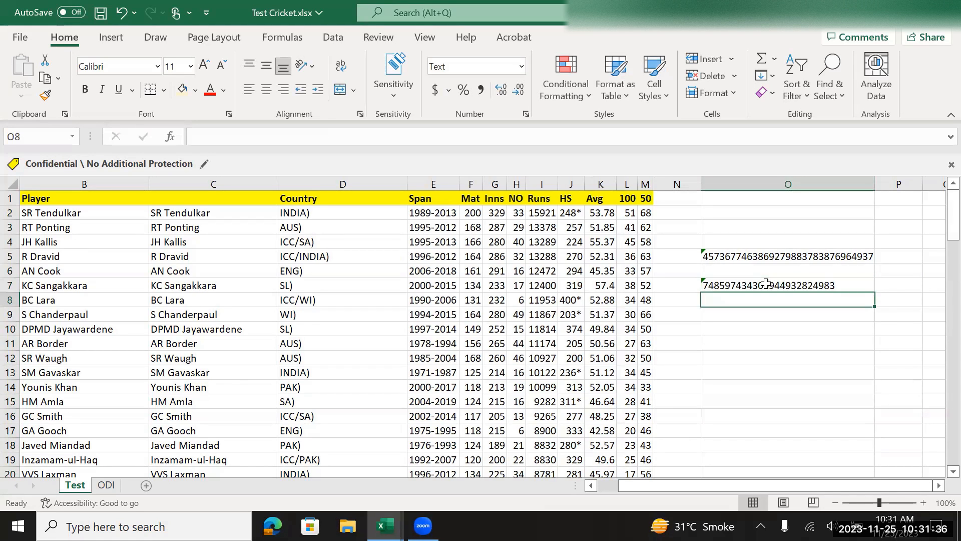
{"action": "left_click", "coordinate": [766, 284]}
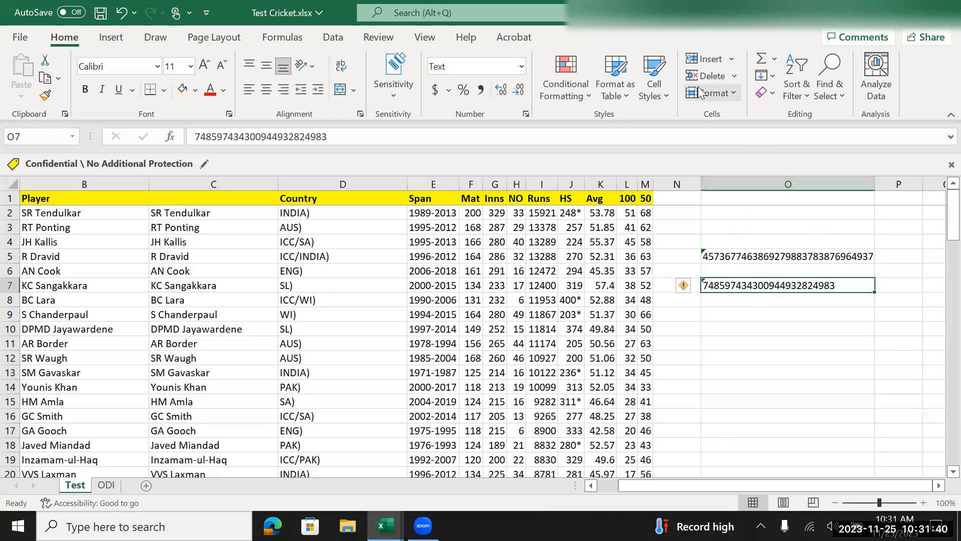
{"action": "left_click", "coordinate": [773, 319]}
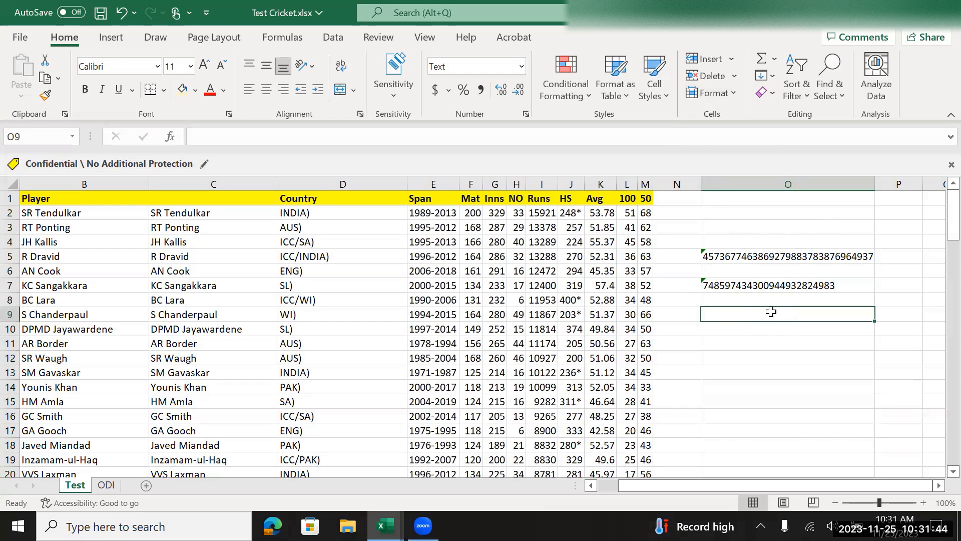
{"action": "type", "text": "847970930943"}
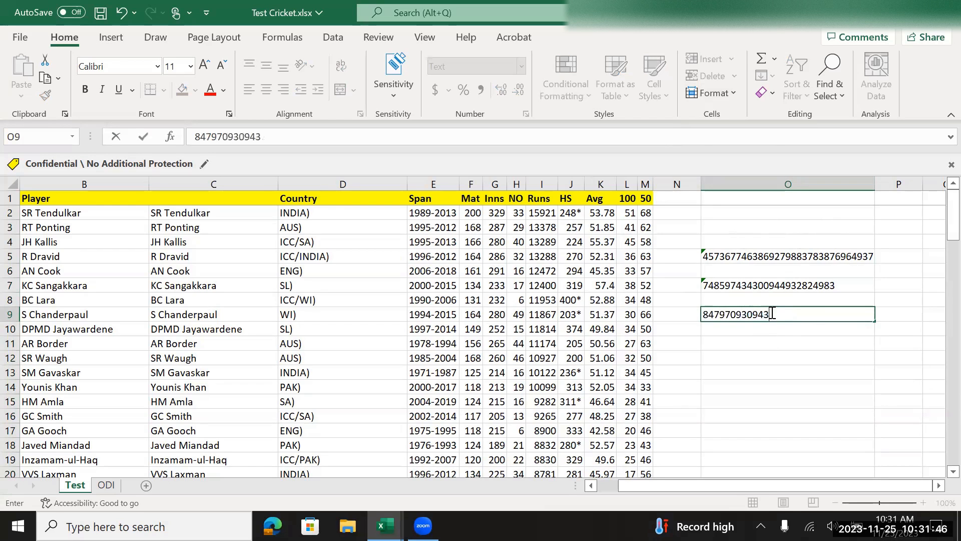
{"action": "type", "text": "09380948397"}
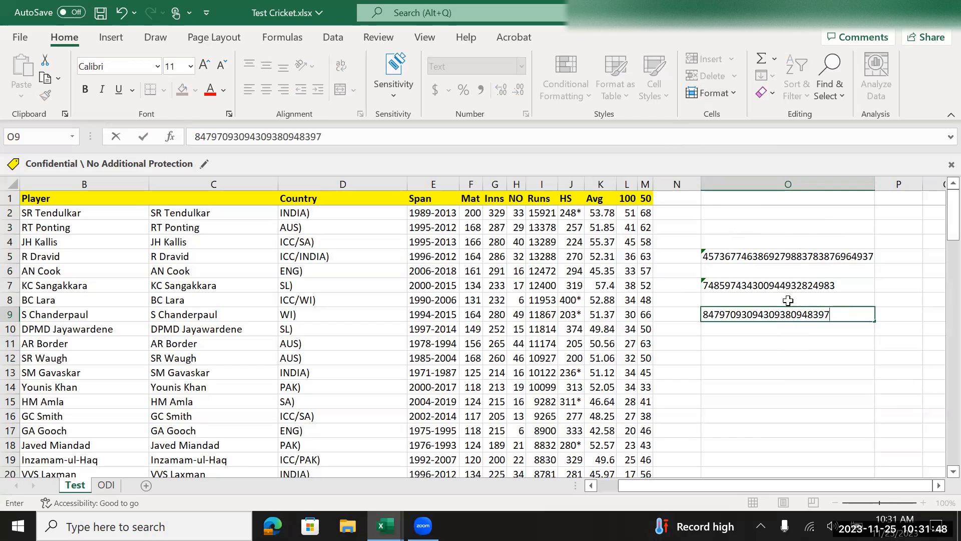
{"action": "left_click", "coordinate": [780, 375]}
Step: Apply the Text number format to the whole column O again
{"action": "left_click", "coordinate": [765, 179]}
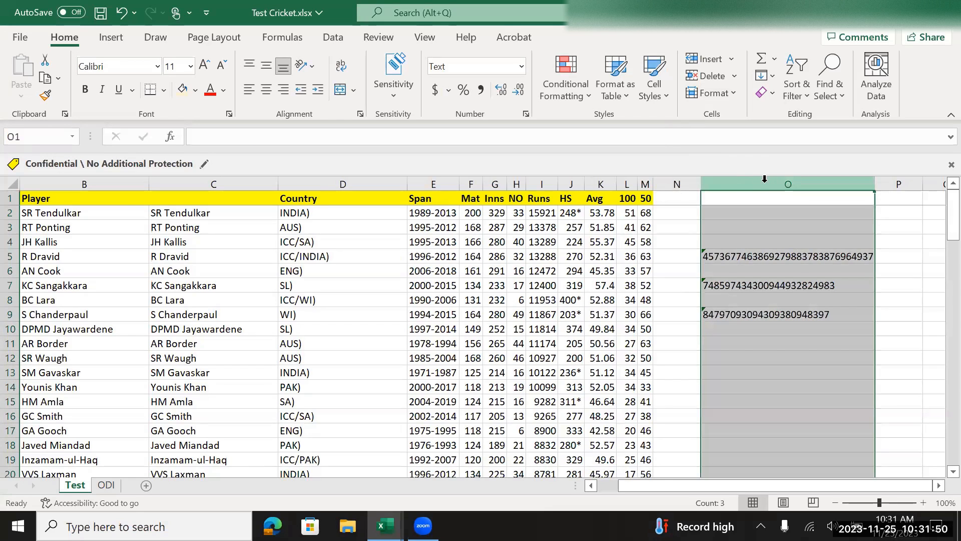
{"action": "left_click", "coordinate": [525, 70]}
{"action": "left_click", "coordinate": [525, 69]}
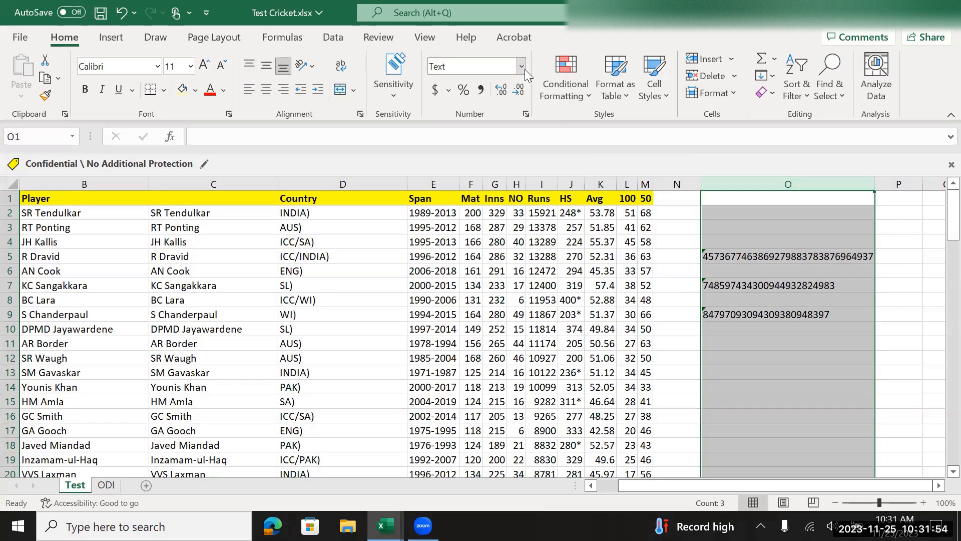
{"action": "left_click", "coordinate": [525, 69]}
{"action": "left_click_drag", "start_coordinate": [572, 133], "coordinate": [576, 207]}
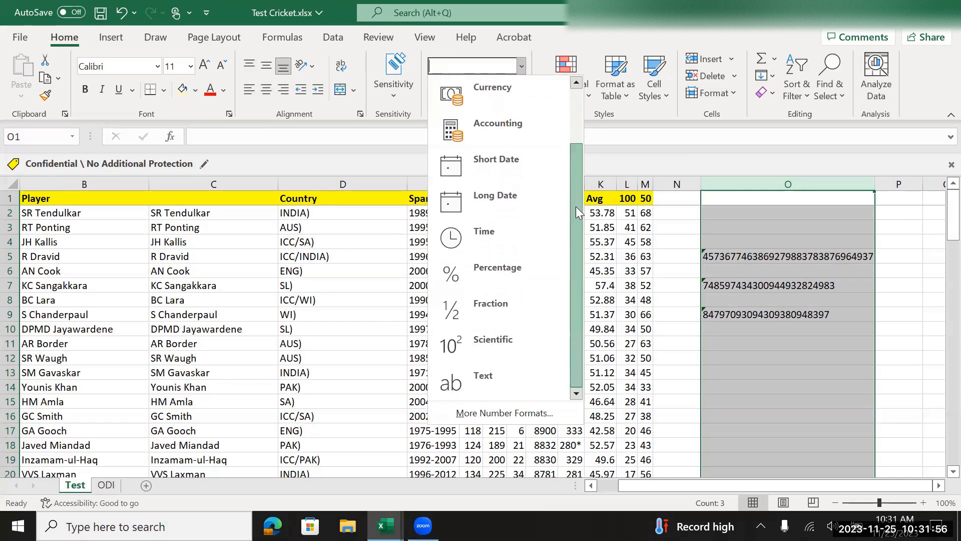
{"action": "left_click", "coordinate": [502, 380]}
{"action": "left_click", "coordinate": [751, 366]}
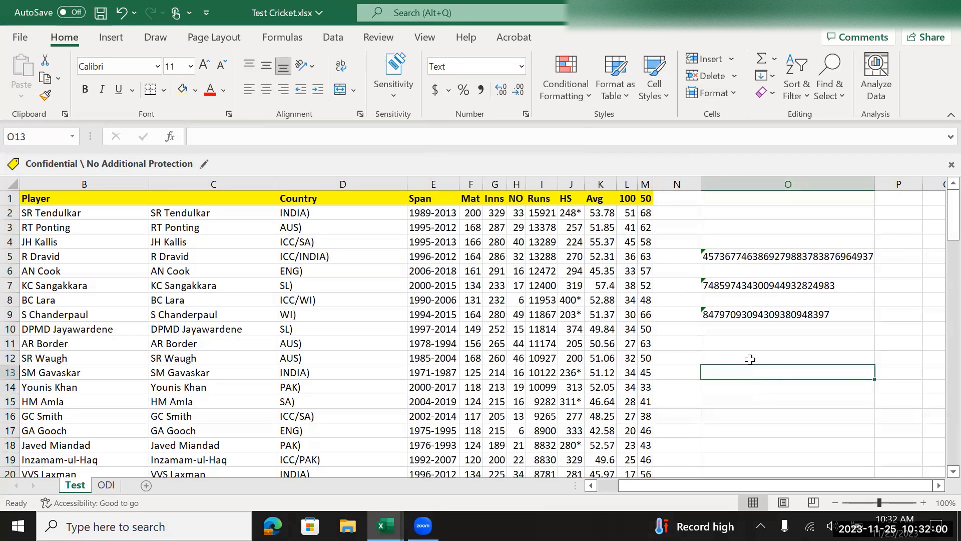
{"action": "type", "text": "438659348783702394932840928"}
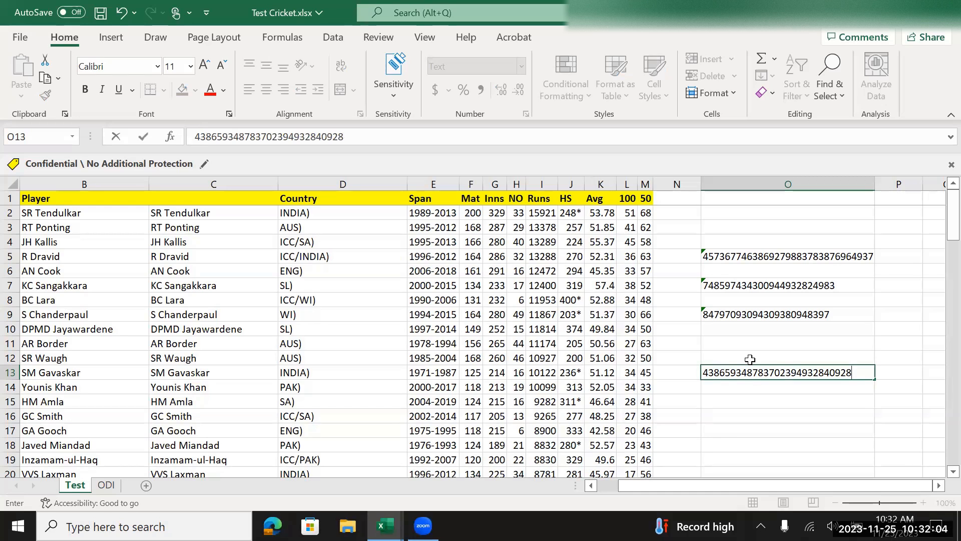
{"action": "key", "text": "Return"}
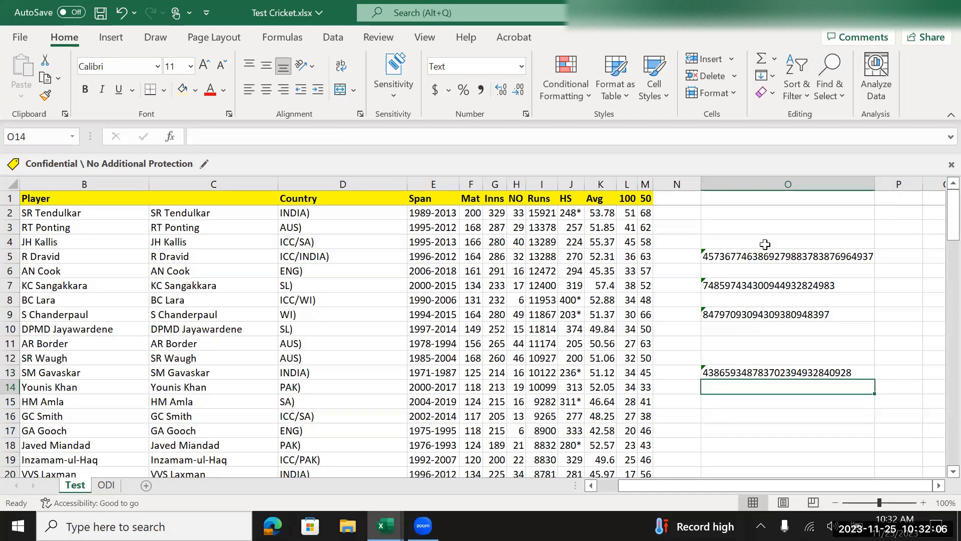
Step: Run Text to Columns on column O as delimited data, finishing with the default settings
{"action": "left_click", "coordinate": [744, 181]}
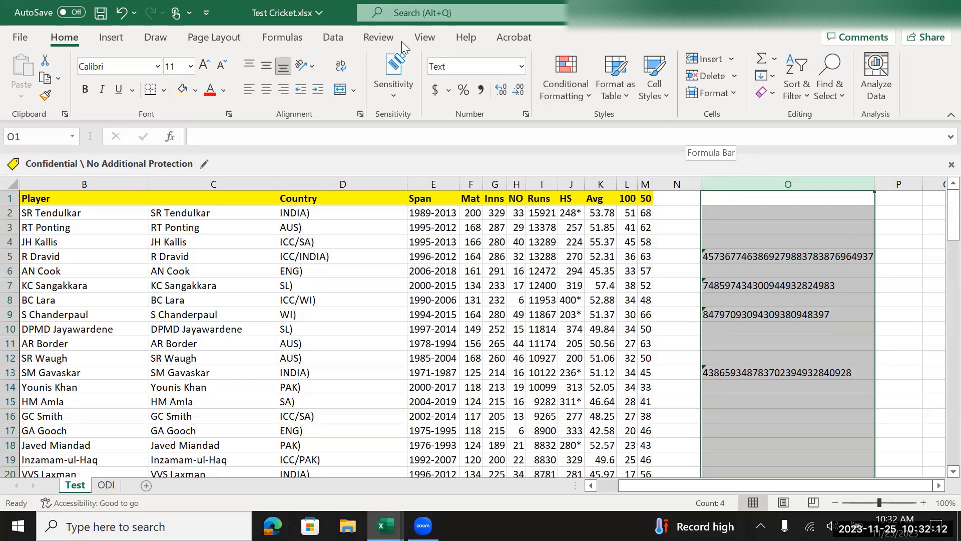
{"action": "left_click", "coordinate": [332, 37]}
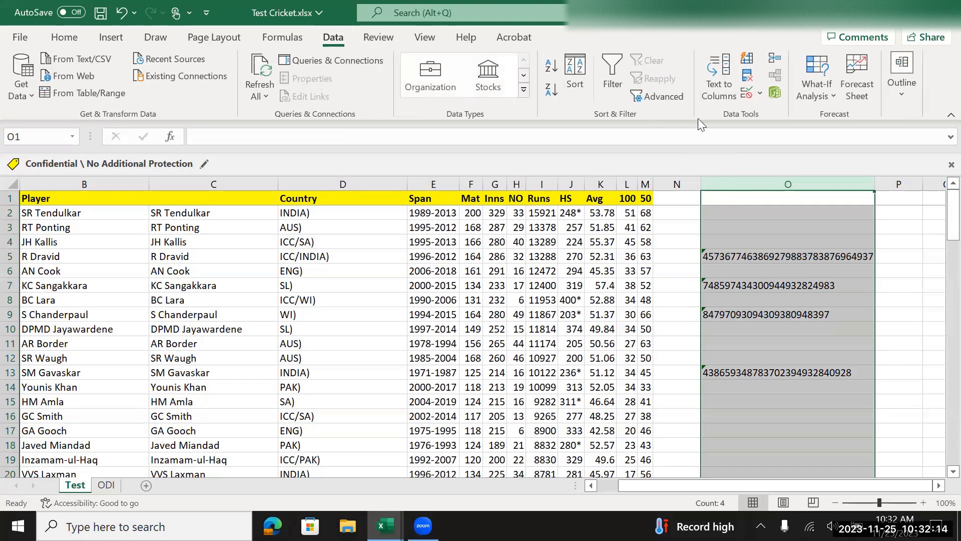
{"action": "left_click", "coordinate": [721, 91]}
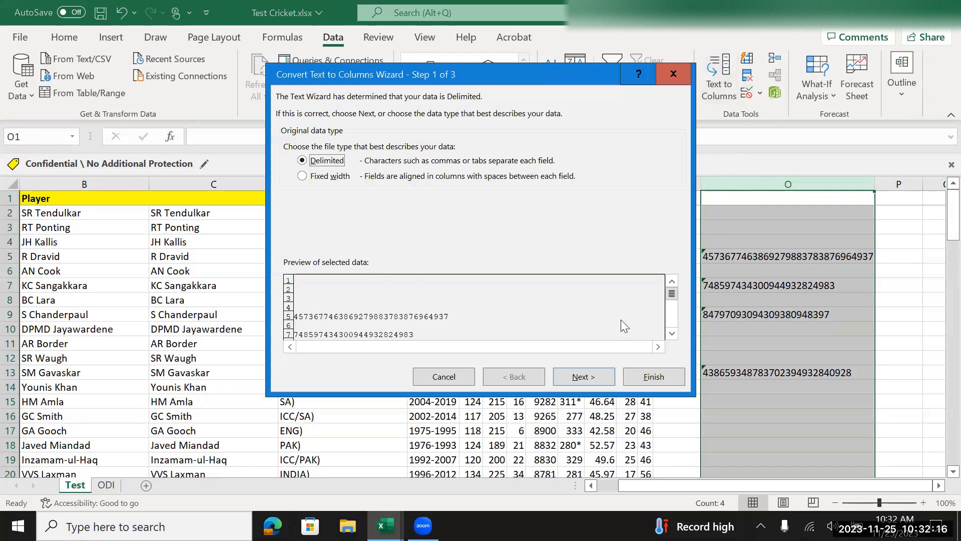
{"action": "left_click", "coordinate": [646, 377]}
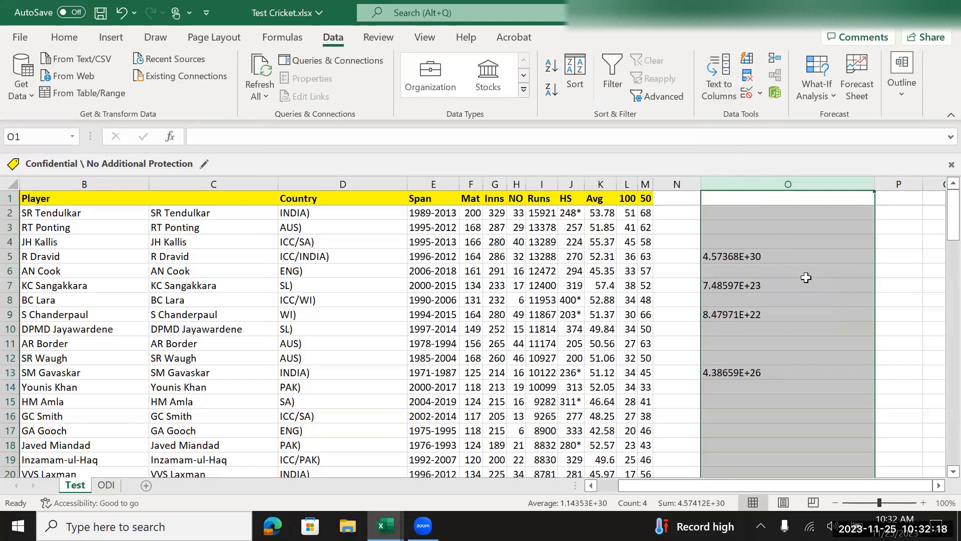
Step: Inspect the stored values of the converted numbers in O5, O7, O9 and O13
{"action": "left_click", "coordinate": [766, 256]}
{"action": "left_click", "coordinate": [756, 284]}
{"action": "left_click", "coordinate": [757, 301]}
{"action": "left_click", "coordinate": [754, 315]}
{"action": "left_click", "coordinate": [749, 370]}
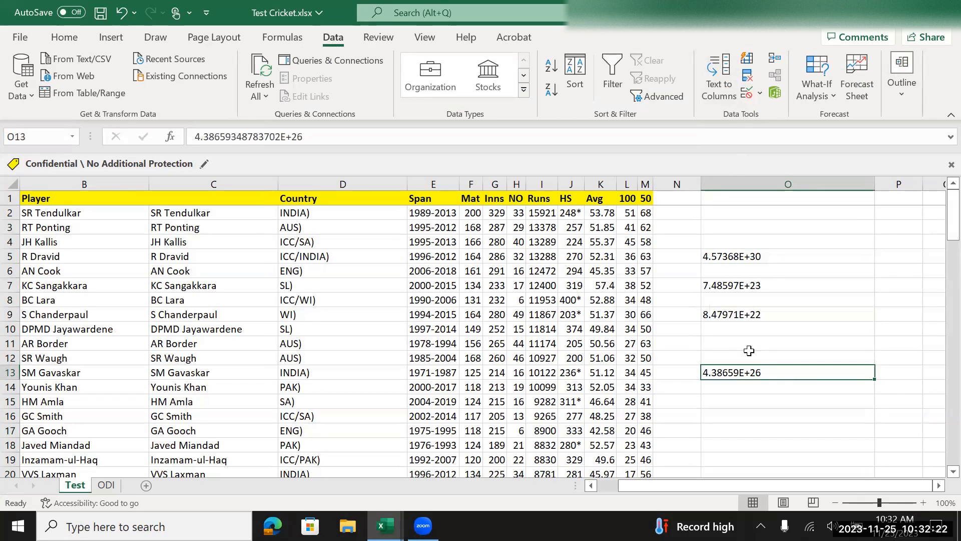
{"action": "left_click", "coordinate": [747, 264]}
{"action": "left_click", "coordinate": [747, 283]}
{"action": "left_click", "coordinate": [738, 313]}
{"action": "left_click", "coordinate": [725, 371]}
Step: Undo the Text to Columns conversion and clear the contents of column O
{"action": "key", "text": "ctrl+z"}
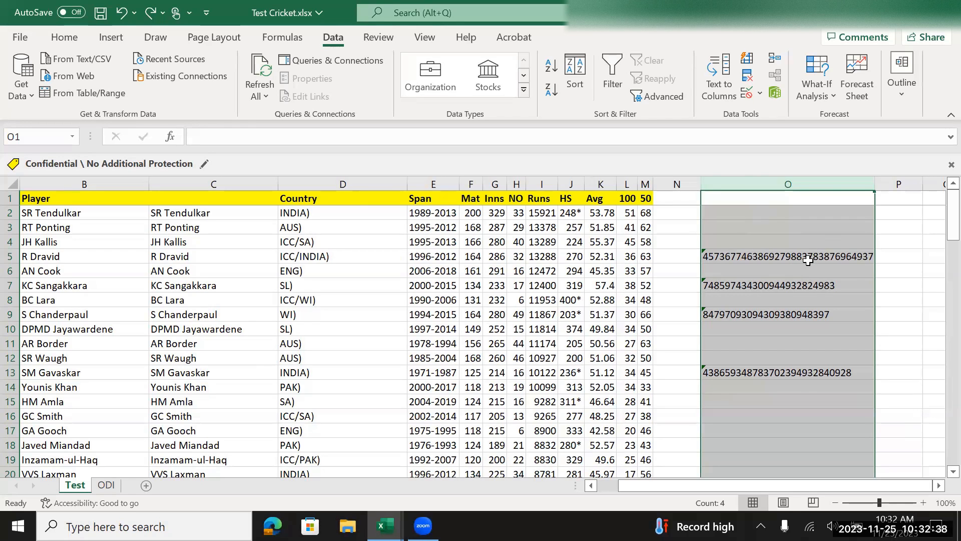
{"action": "key", "text": "Delete"}
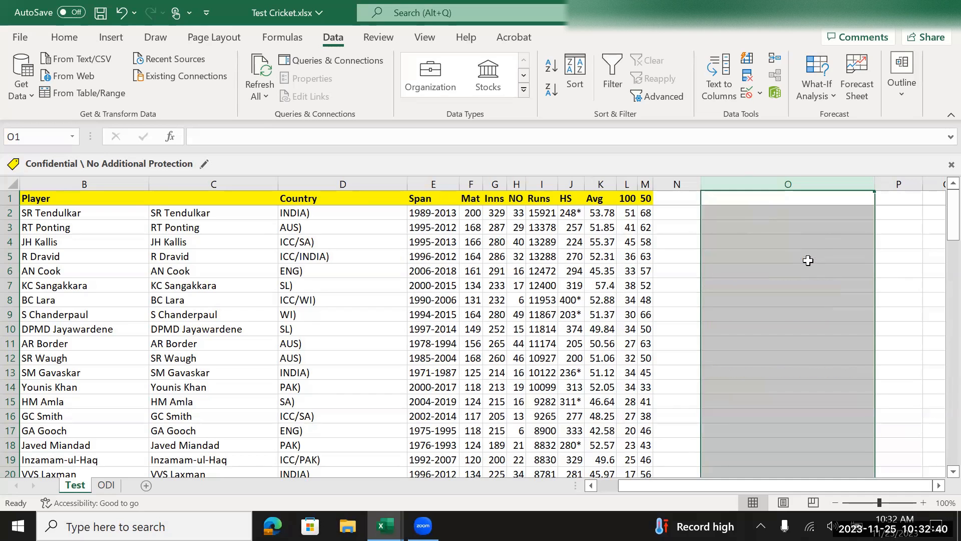
{"action": "key", "text": "ctrl+n"}
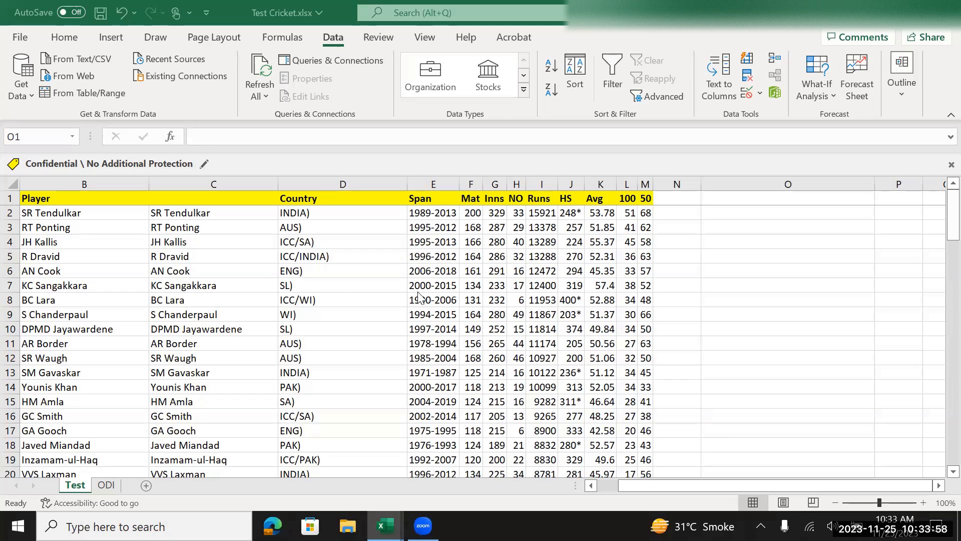
Step: After checking the Span values in column E, add the headers Start Year in N1 and End year in O1
{"action": "left_click", "coordinate": [433, 184]}
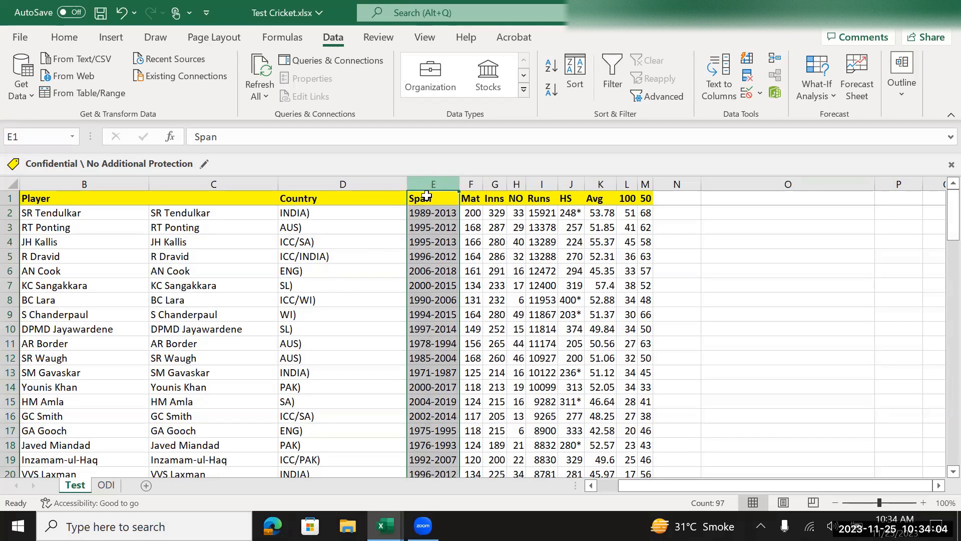
{"action": "left_click", "coordinate": [417, 212]}
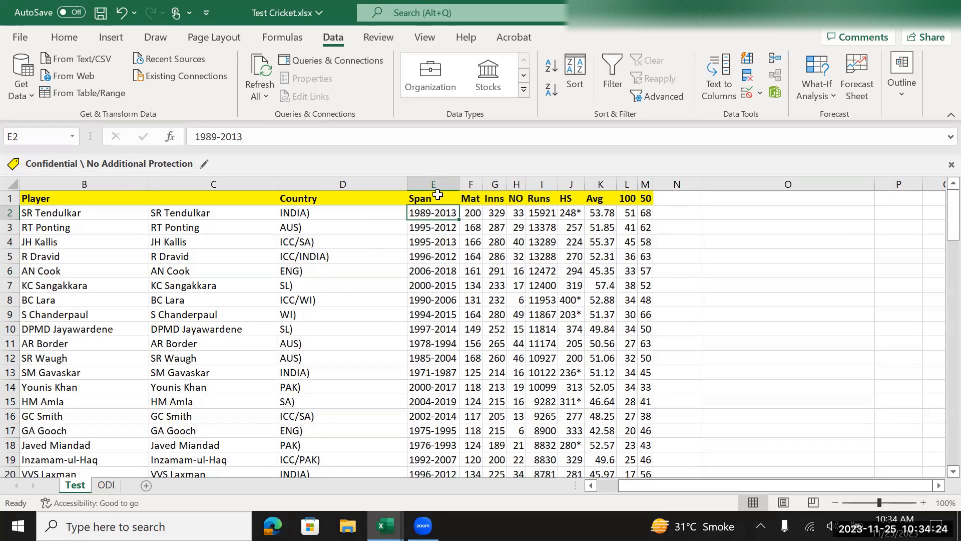
{"action": "left_click", "coordinate": [663, 199]}
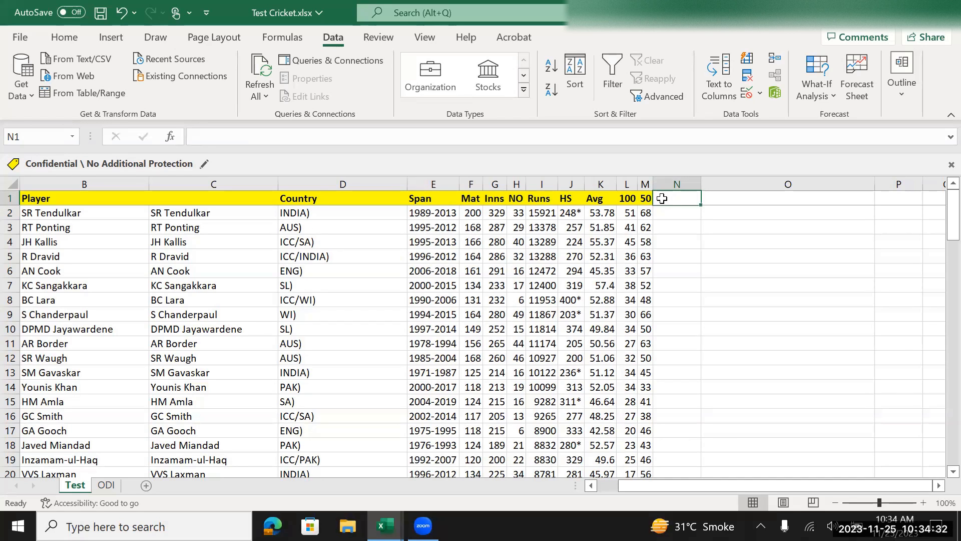
{"action": "type", "text": "Star"}
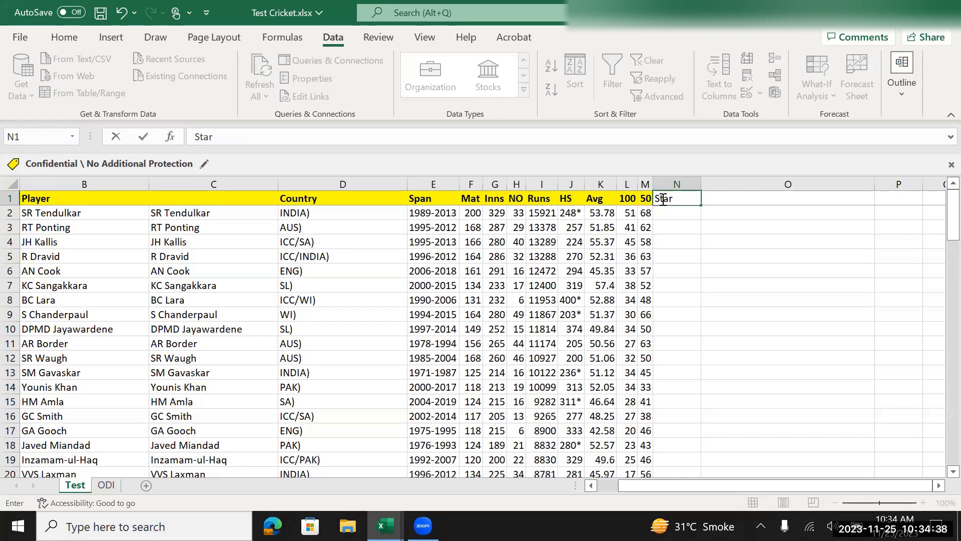
{"action": "type", "text": "rt Year"}
{"action": "key", "text": "Tab"}
{"action": "type", "text": "End year"}
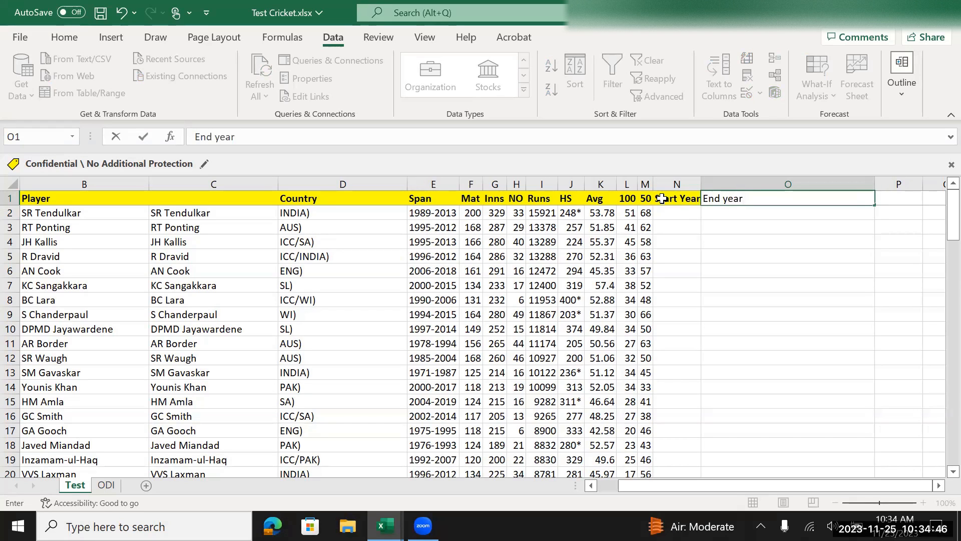
{"action": "key", "text": "Return"}
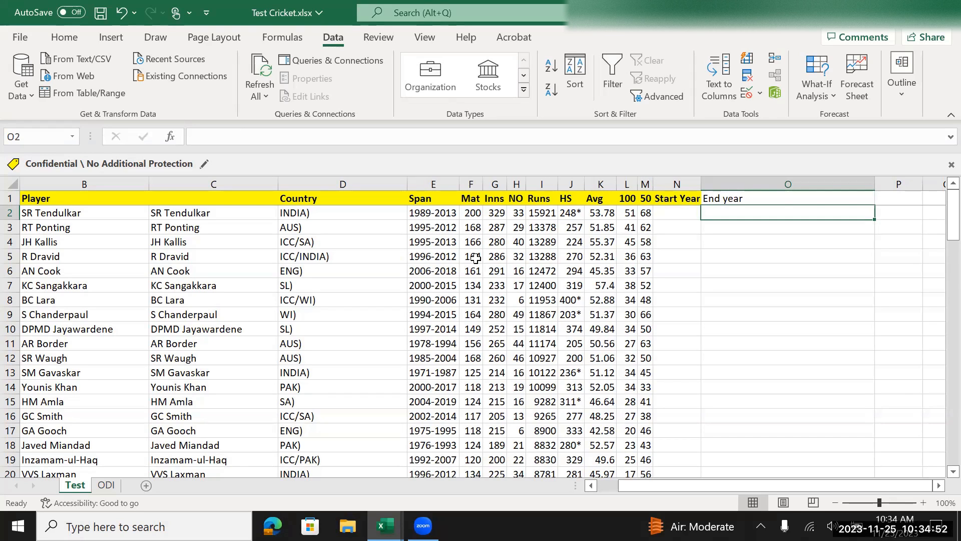
{"action": "left_click", "coordinate": [436, 182]}
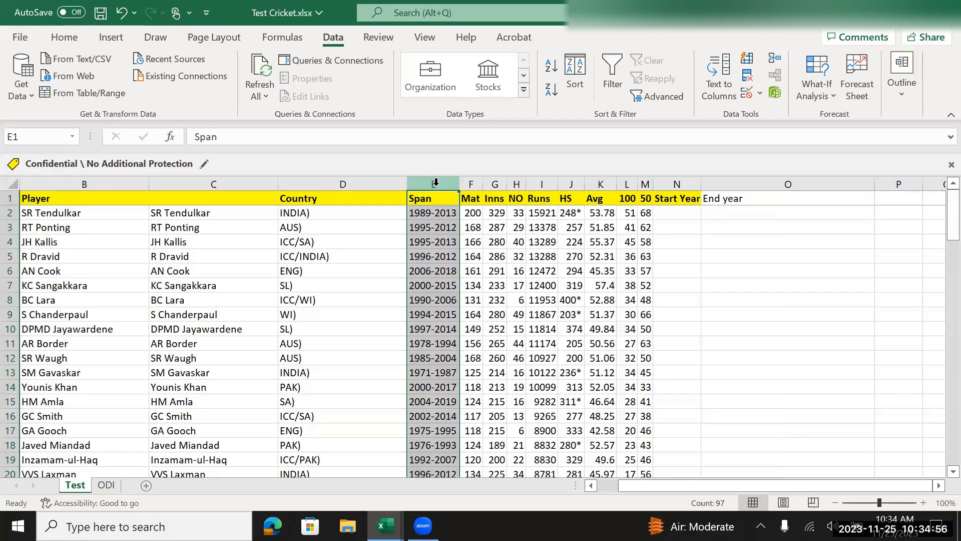
{"action": "key", "text": "ctrl+c"}
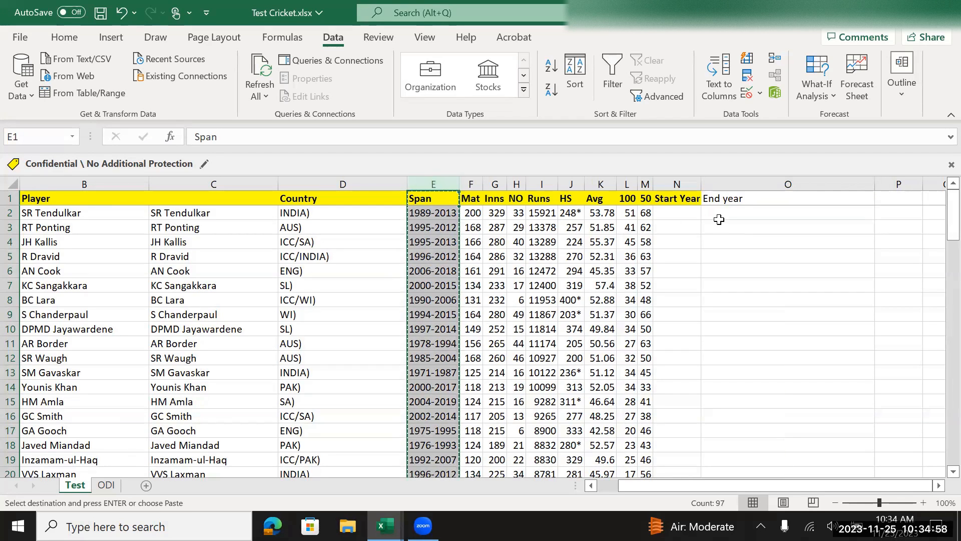
{"action": "left_click", "coordinate": [677, 212]}
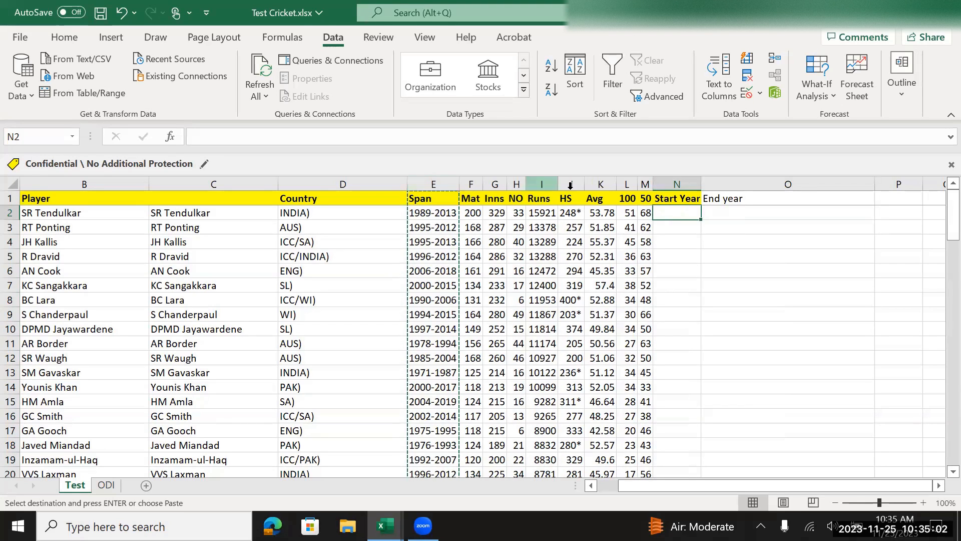
{"action": "key", "text": "Escape"}
Step: Insert two blank columns before the Start Year column
{"action": "left_click", "coordinate": [674, 181]}
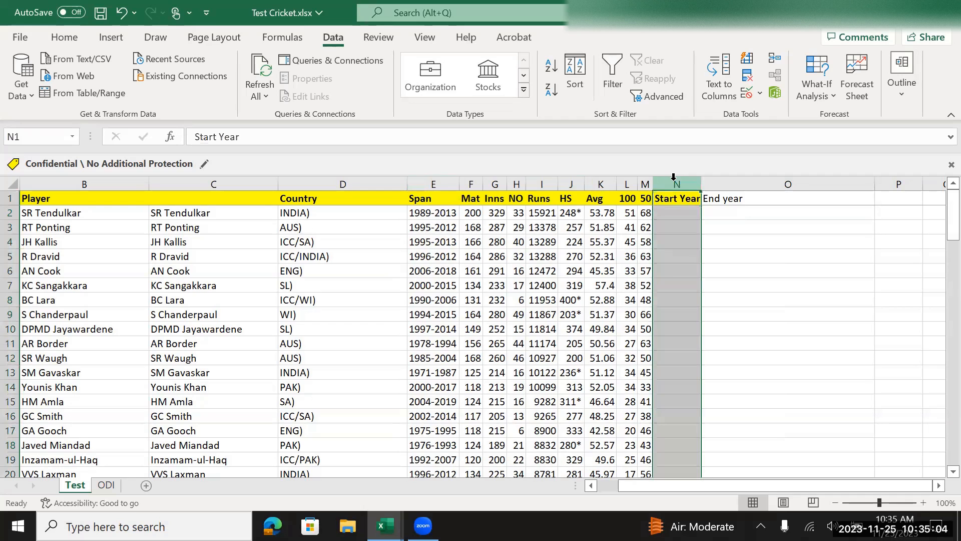
{"action": "key", "text": "ctrl+shift+plus"}
{"action": "key", "text": "ctrl+shift+plus"}
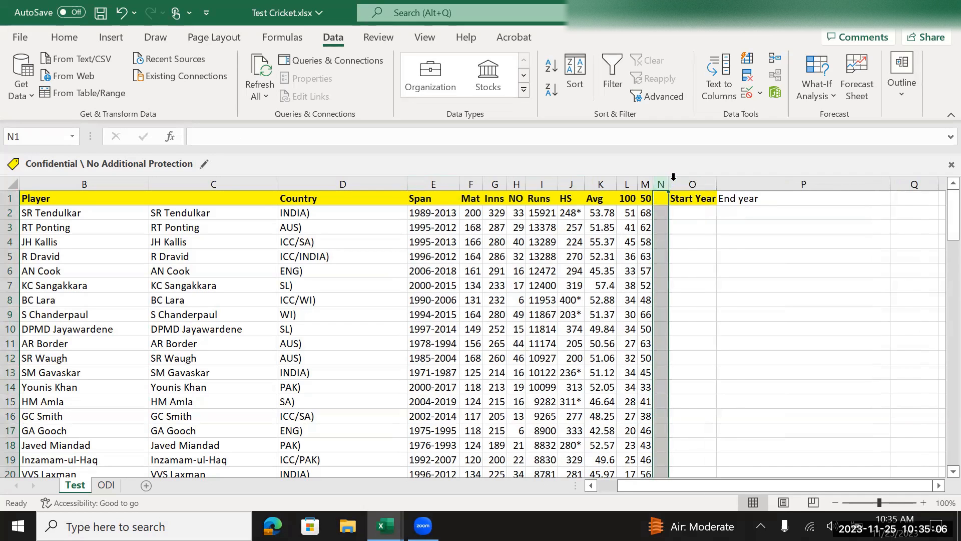
Step: Copy the Span data from E1:E97 into column N and autofit the new column's width
{"action": "key", "text": "Left"}
{"action": "key", "text": "Left"}
{"action": "key", "text": "Left"}
{"action": "key", "text": "Left"}
{"action": "key", "text": "Left"}
{"action": "key", "text": "Left"}
{"action": "key", "text": "Left"}
{"action": "key", "text": "Left"}
{"action": "key", "text": "Left"}
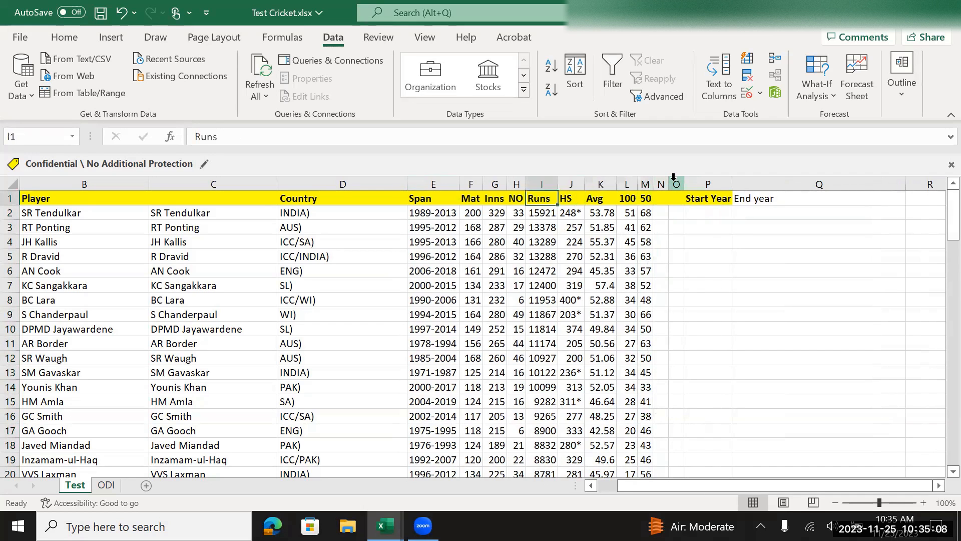
{"action": "key", "text": "ctrl+shift+Down"}
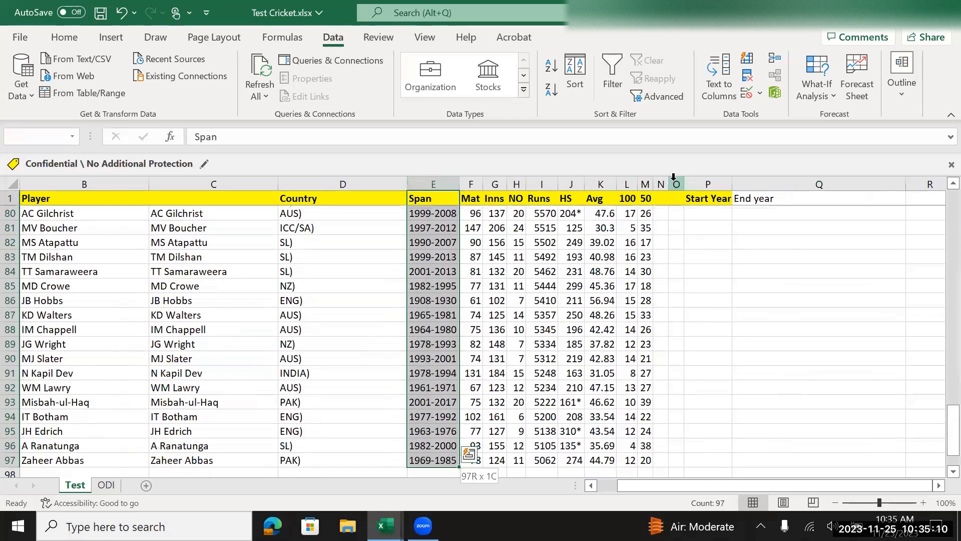
{"action": "key", "text": "ctrl+c"}
{"action": "key", "text": "Down"}
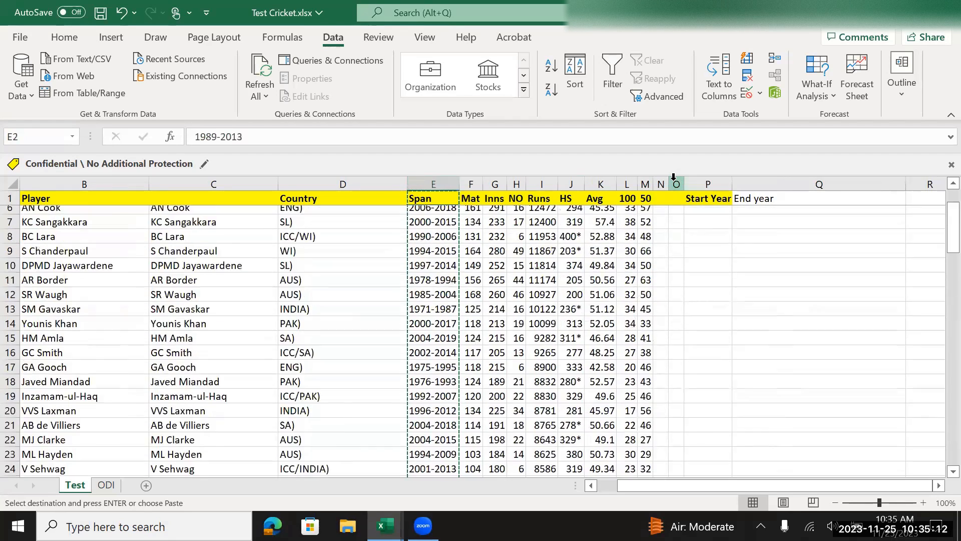
{"action": "key", "text": "Up"}
{"action": "key", "text": "Right"}
{"action": "key", "text": "Right"}
{"action": "key", "text": "Right"}
{"action": "key", "text": "Right"}
{"action": "key", "text": "Right"}
{"action": "key", "text": "Right"}
{"action": "key", "text": "Right"}
{"action": "key", "text": "Right"}
{"action": "key", "text": "Right"}
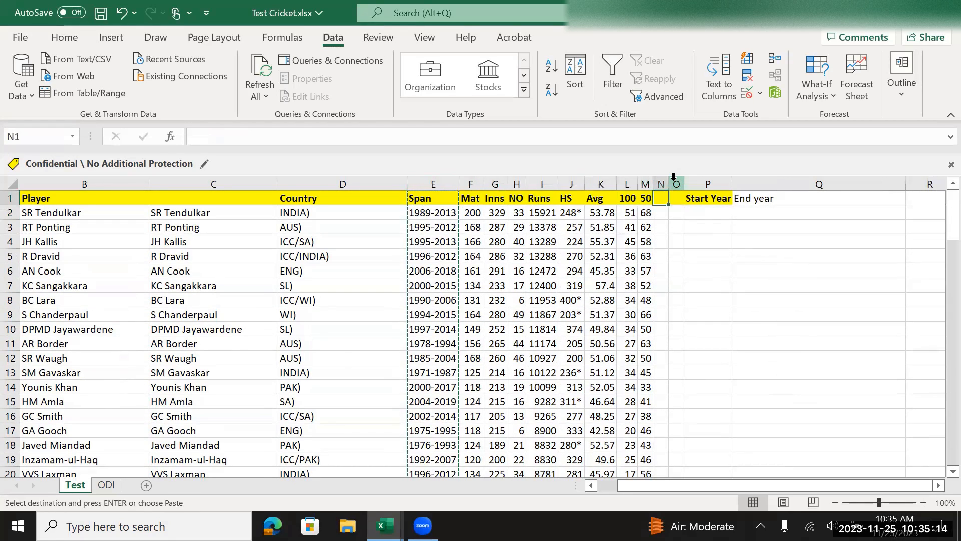
{"action": "key", "text": "ctrl+v"}
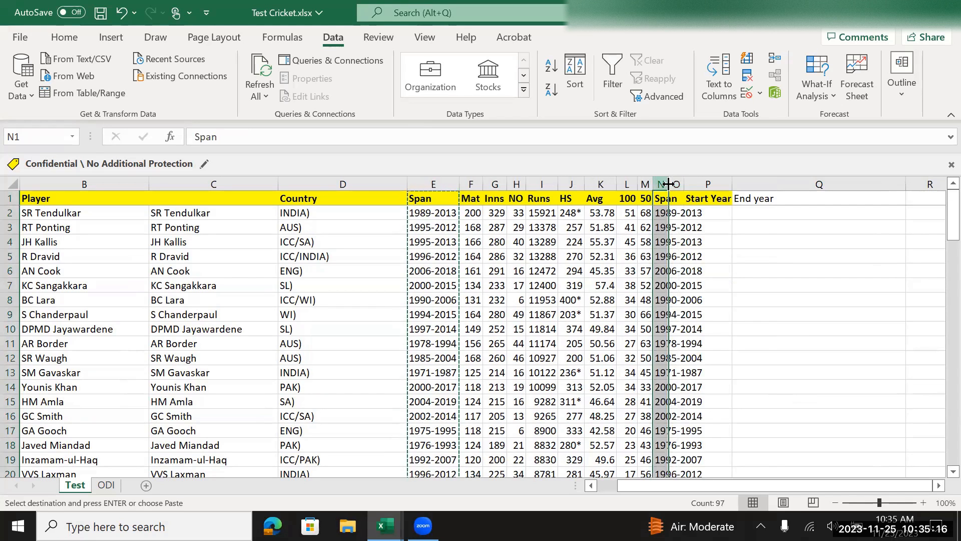
{"action": "double_click", "coordinate": [669, 184]}
Step: Delete the surplus blank column between the copied Span and Start Year, then select column N
{"action": "left_click", "coordinate": [713, 181]}
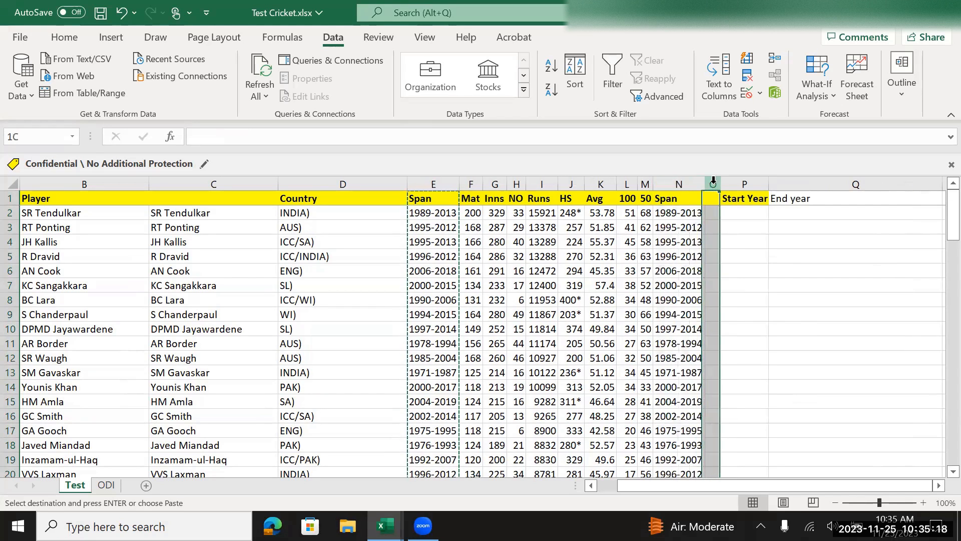
{"action": "key", "text": "ctrl+minus"}
{"action": "key", "text": "Left"}
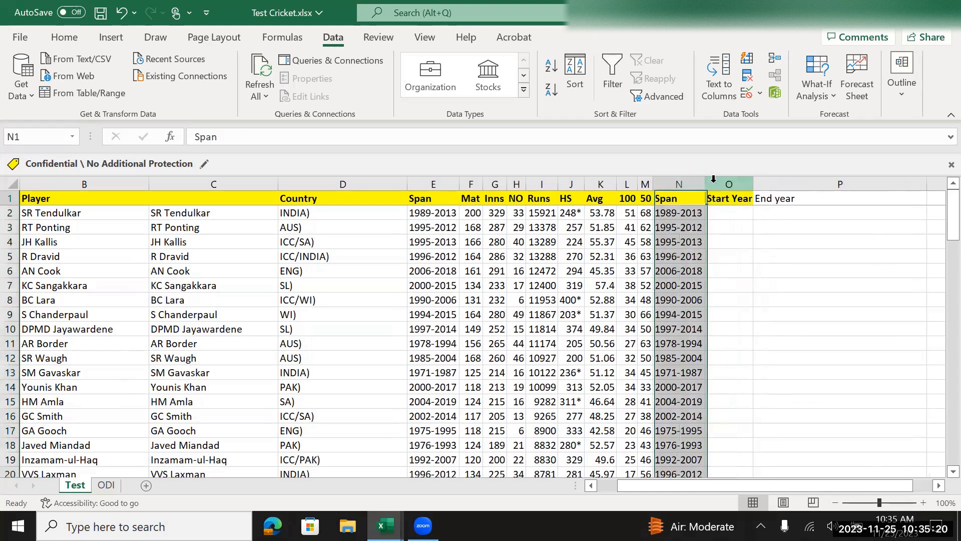
Step: Autofit the Start Year and End year column widths and select the copied Span column N
{"action": "left_click_drag", "start_coordinate": [754, 184], "coordinate": [755, 183]}
{"action": "double_click", "coordinate": [930, 183]}
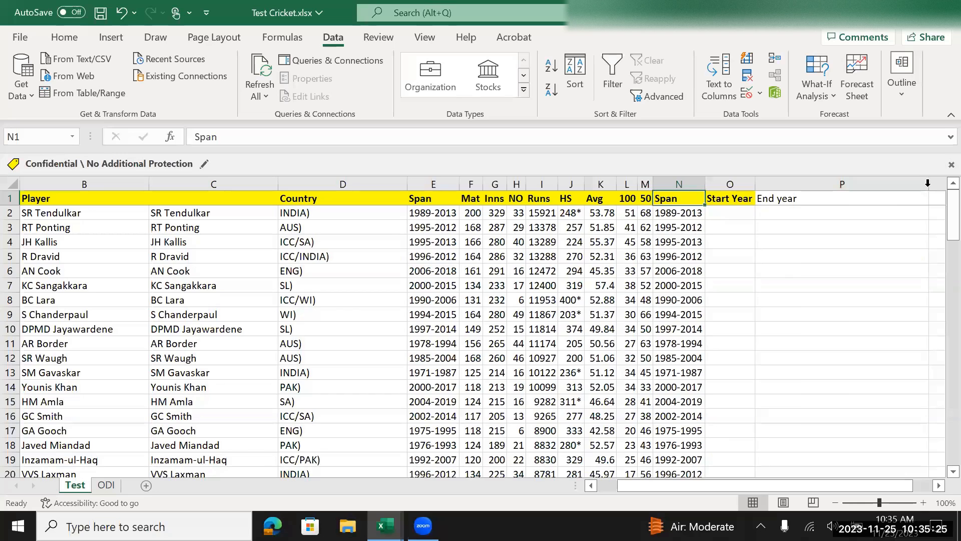
{"action": "left_click", "coordinate": [679, 184]}
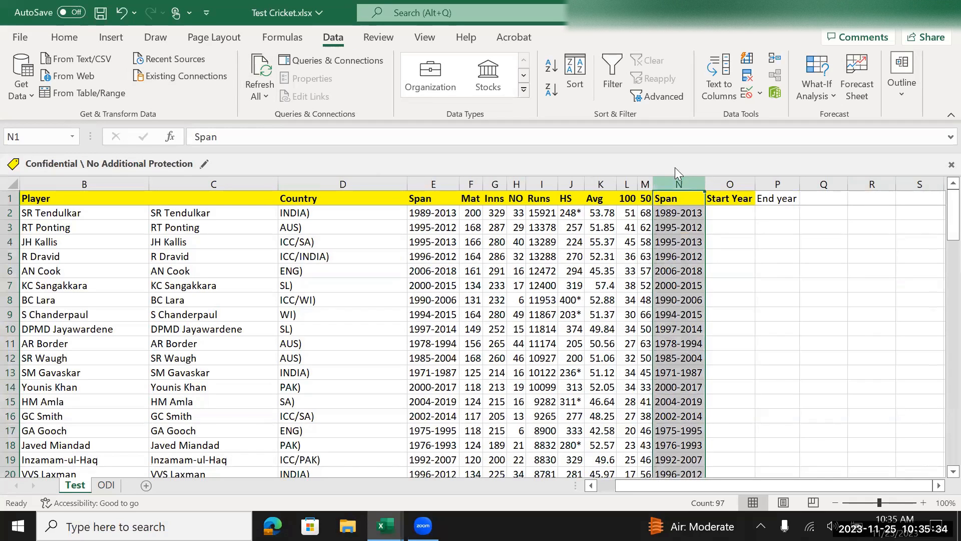
Step: Begin a fixed-width Text to Columns split of column N, try out break lines around the hyphen, and return to the data type choice
{"action": "left_click", "coordinate": [713, 93]}
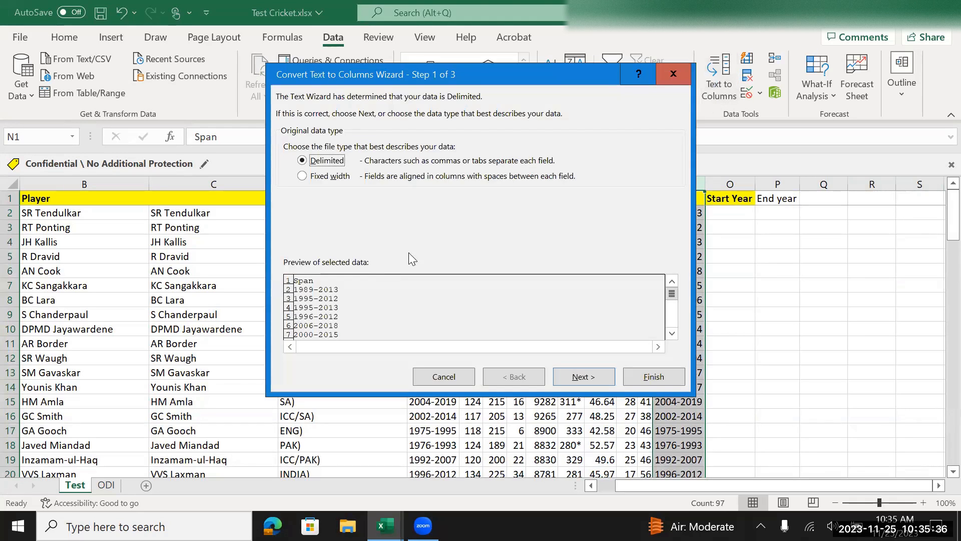
{"action": "left_click", "coordinate": [338, 181]}
{"action": "left_click", "coordinate": [579, 375]}
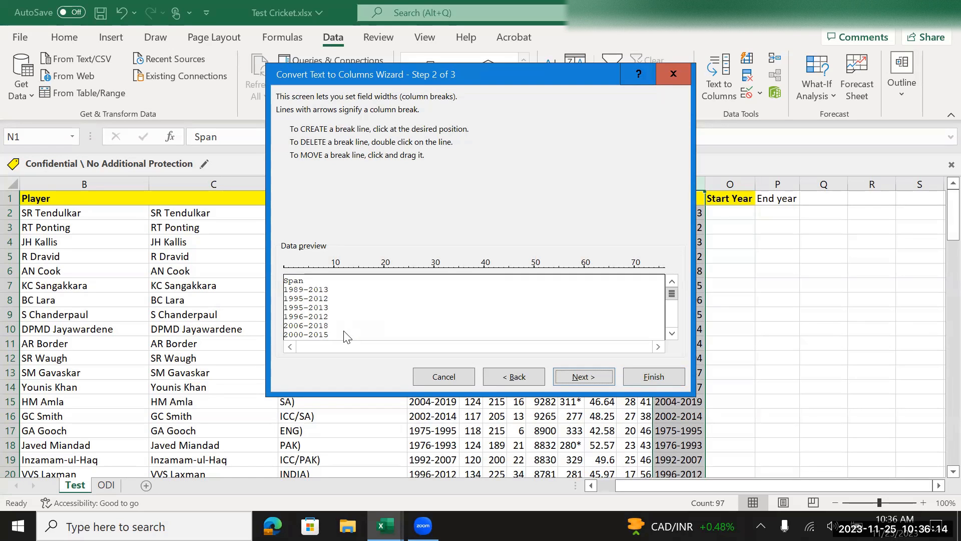
{"action": "left_click", "coordinate": [303, 311]}
{"action": "left_click", "coordinate": [308, 310]}
{"action": "left_click_drag", "start_coordinate": [304, 310], "coordinate": [308, 311]}
{"action": "double_click", "coordinate": [308, 310]}
{"action": "left_click", "coordinate": [533, 380]}
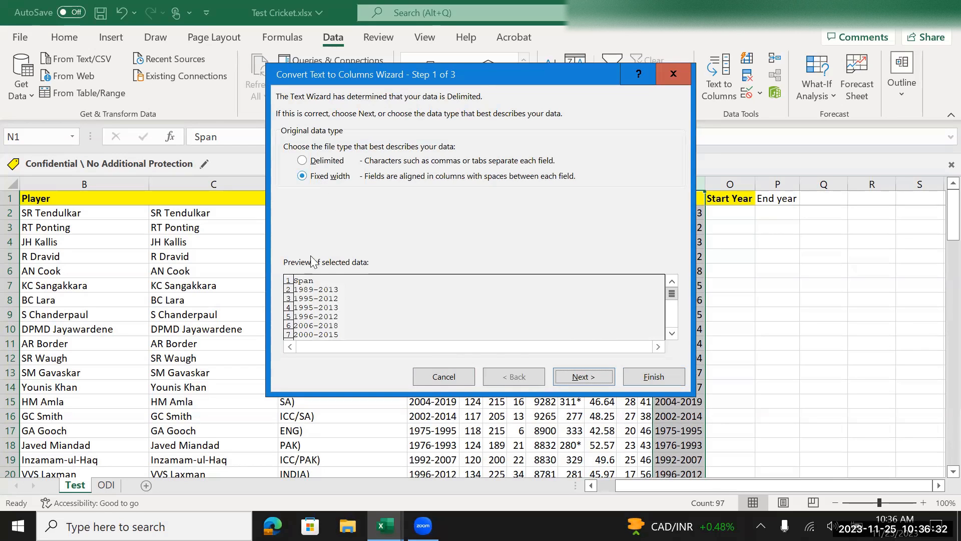
Step: Split column N by fixed width with breaks just before and after the hyphen, in General format, replacing the existing data
{"action": "left_click", "coordinate": [563, 379]}
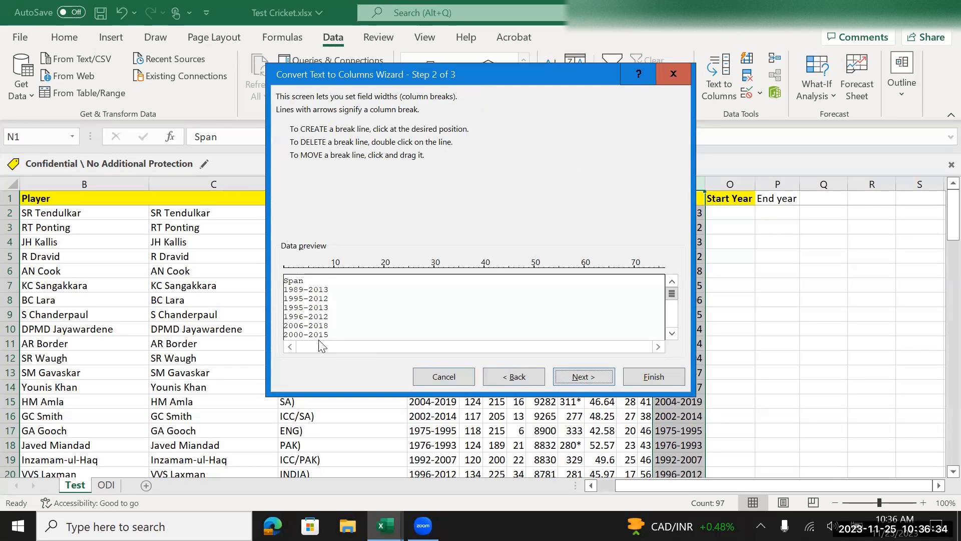
{"action": "left_click", "coordinate": [303, 311]}
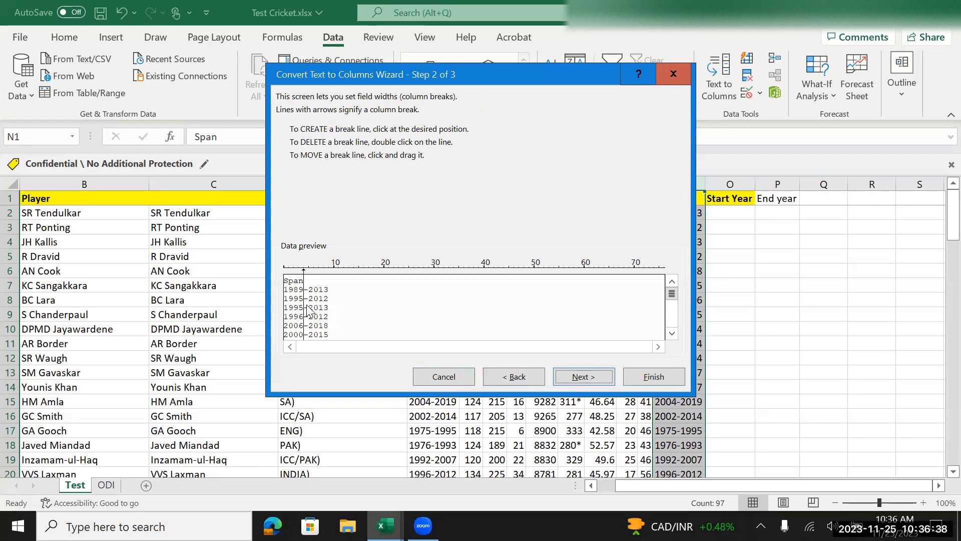
{"action": "left_click", "coordinate": [308, 310]}
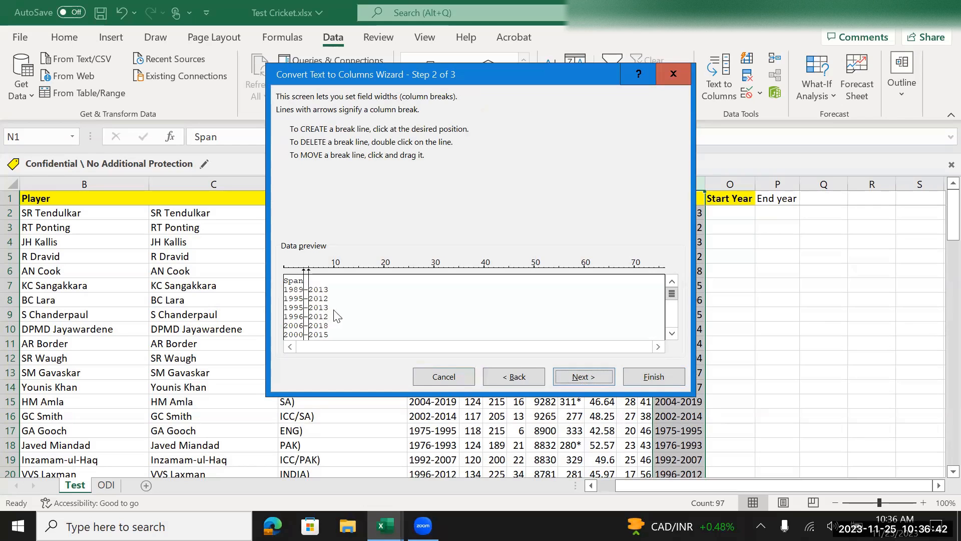
{"action": "left_click", "coordinate": [599, 378]}
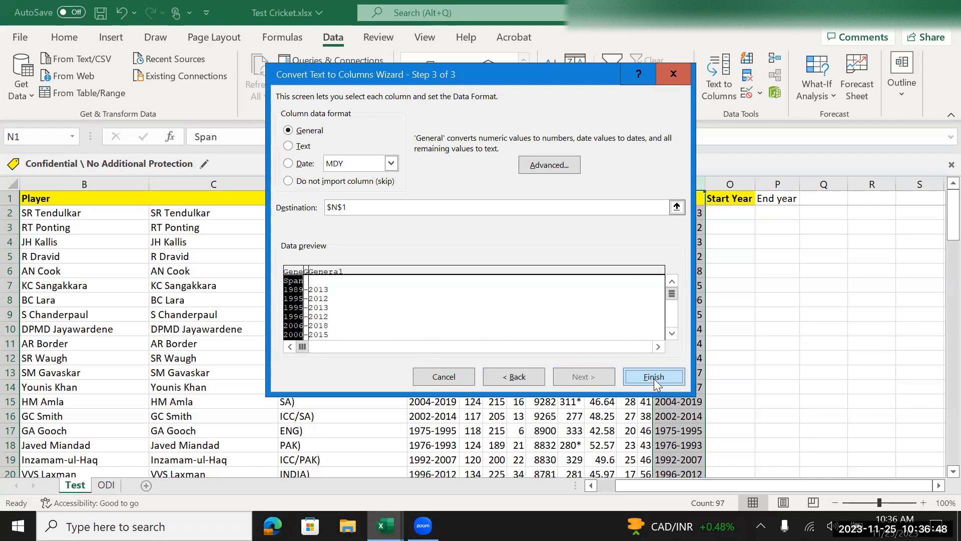
{"action": "left_click", "coordinate": [632, 376]}
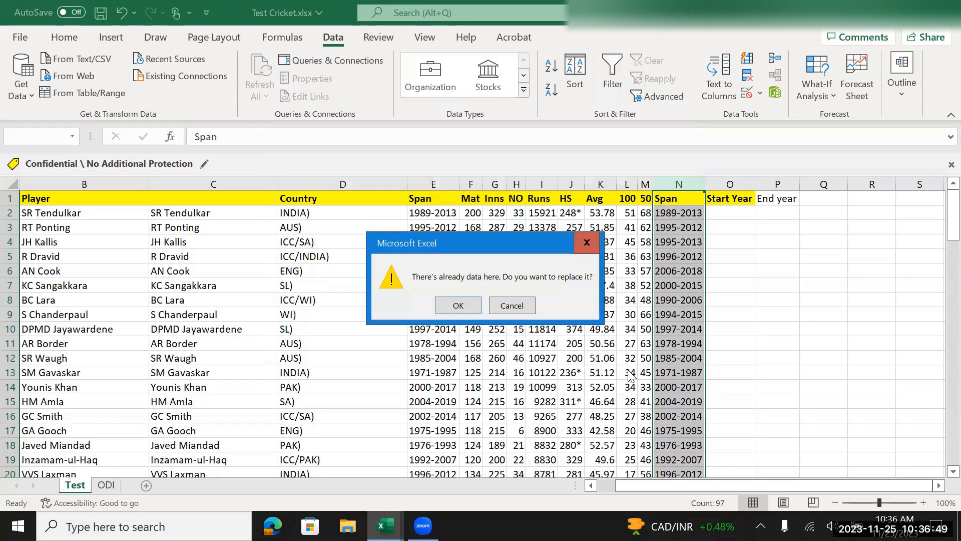
{"action": "left_click", "coordinate": [476, 305]}
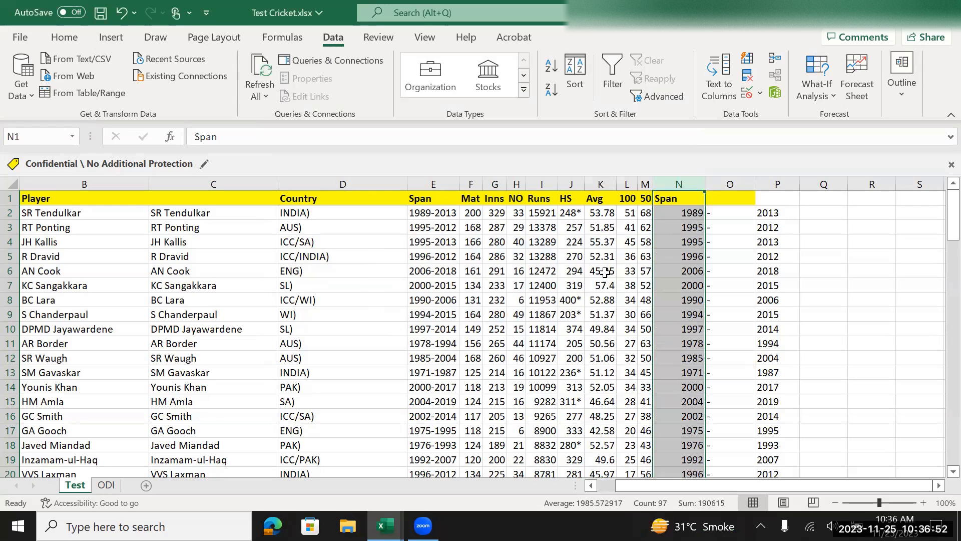
Step: Check the split years and hyphens in columns N to P down through the player rows
{"action": "left_click", "coordinate": [774, 241]}
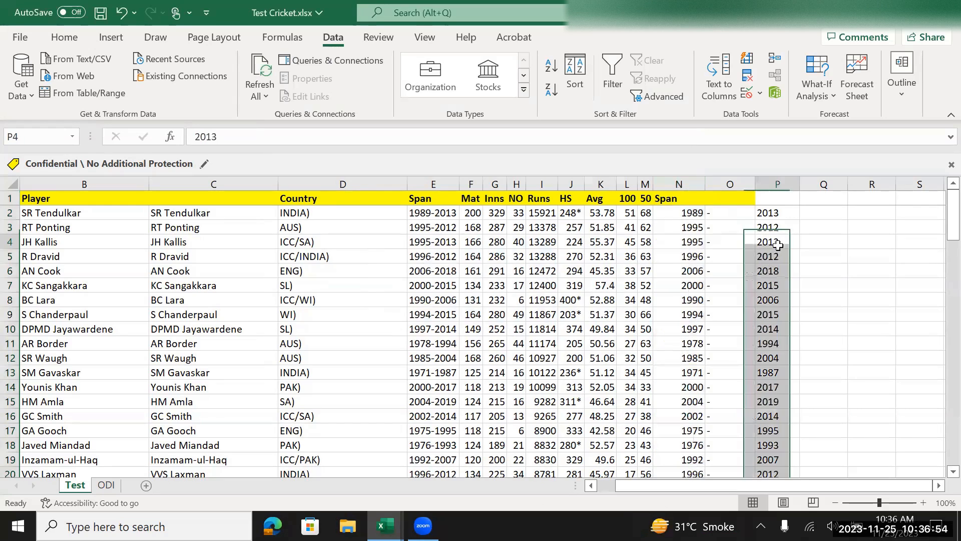
{"action": "scroll", "coordinate": [772, 320], "scroll_direction": "down", "scroll_amount": 5}
{"action": "scroll", "coordinate": [772, 320], "scroll_direction": "down", "scroll_amount": 20}
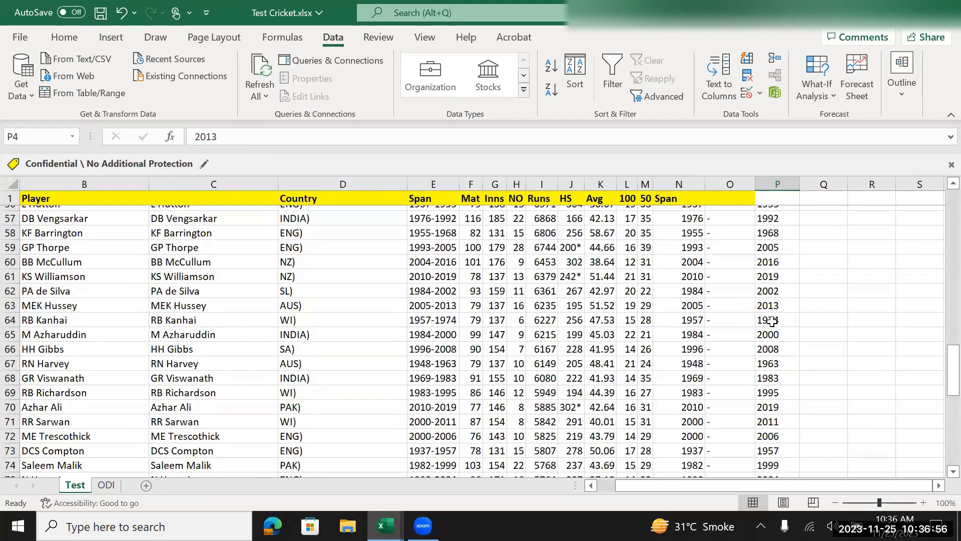
{"action": "scroll", "coordinate": [772, 320], "scroll_direction": "up", "scroll_amount": 4}
{"action": "scroll", "coordinate": [772, 321], "scroll_direction": "up", "scroll_amount": 20}
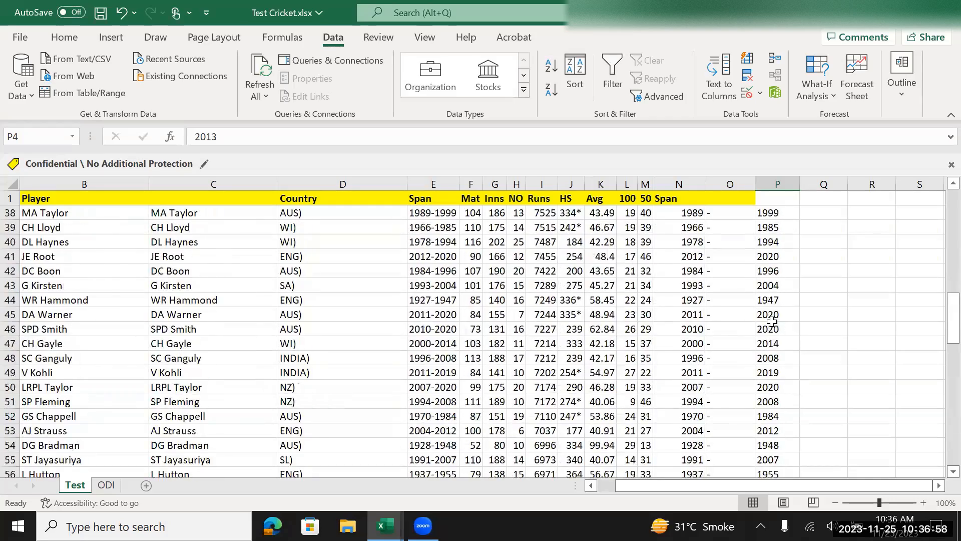
{"action": "left_click", "coordinate": [724, 226]}
{"action": "scroll", "coordinate": [719, 273], "scroll_direction": "down", "scroll_amount": 5}
{"action": "scroll", "coordinate": [708, 329], "scroll_direction": "down", "scroll_amount": 20}
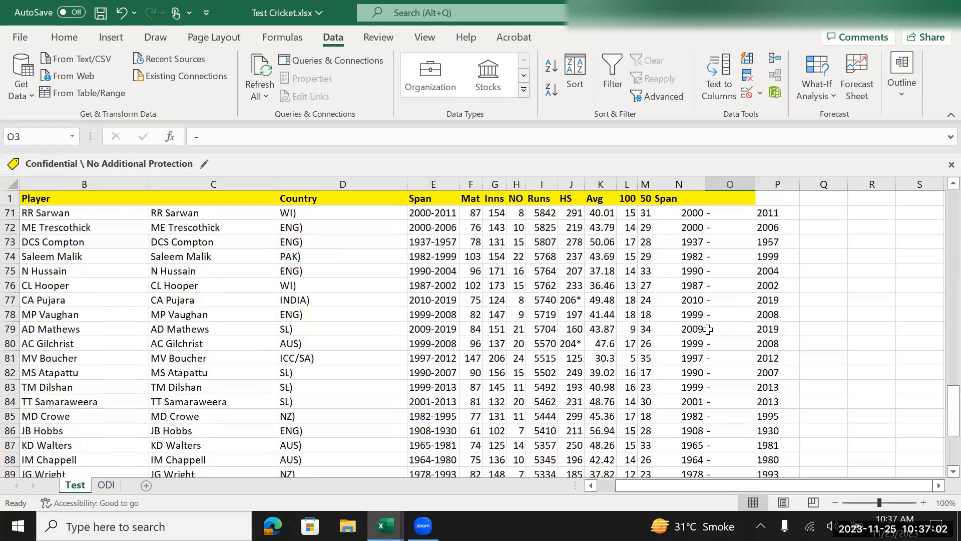
{"action": "scroll", "coordinate": [708, 329], "scroll_direction": "up", "scroll_amount": 4}
{"action": "scroll", "coordinate": [708, 329], "scroll_direction": "up", "scroll_amount": 20}
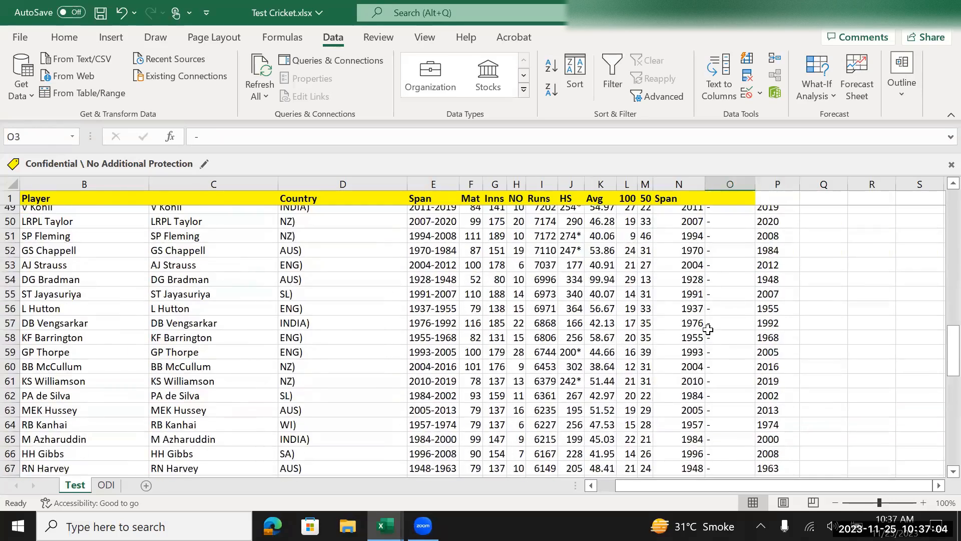
Step: Enter the headers Start in N1 and End year in P1 for the split columns
{"action": "left_click", "coordinate": [676, 197]}
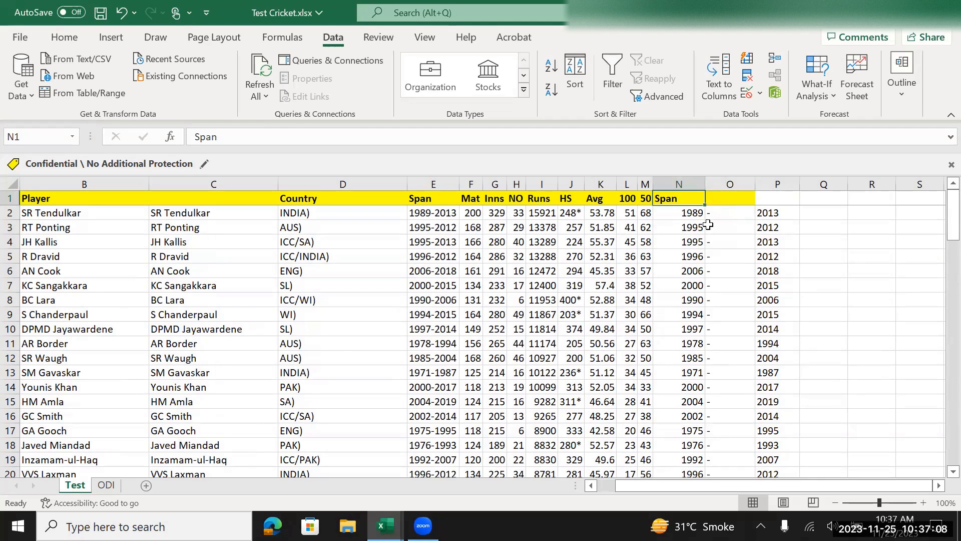
{"action": "type", "text": "Start"}
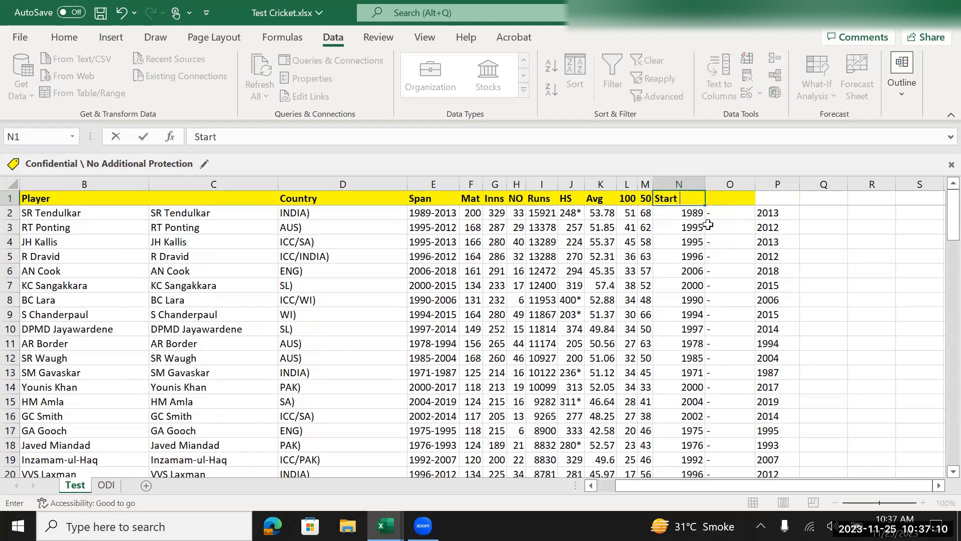
{"action": "key", "text": "Tab"}
{"action": "key", "text": "Tab"}
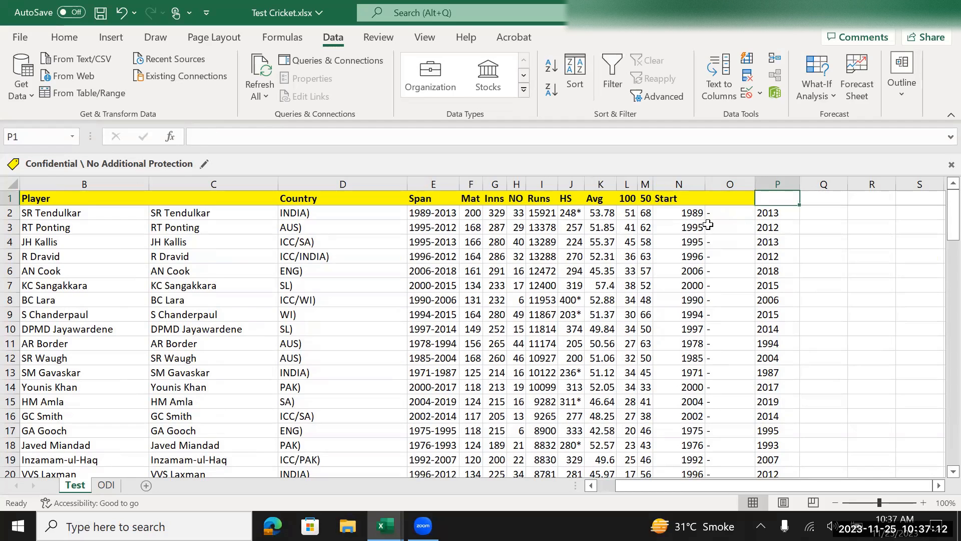
{"action": "type", "text": "End year"}
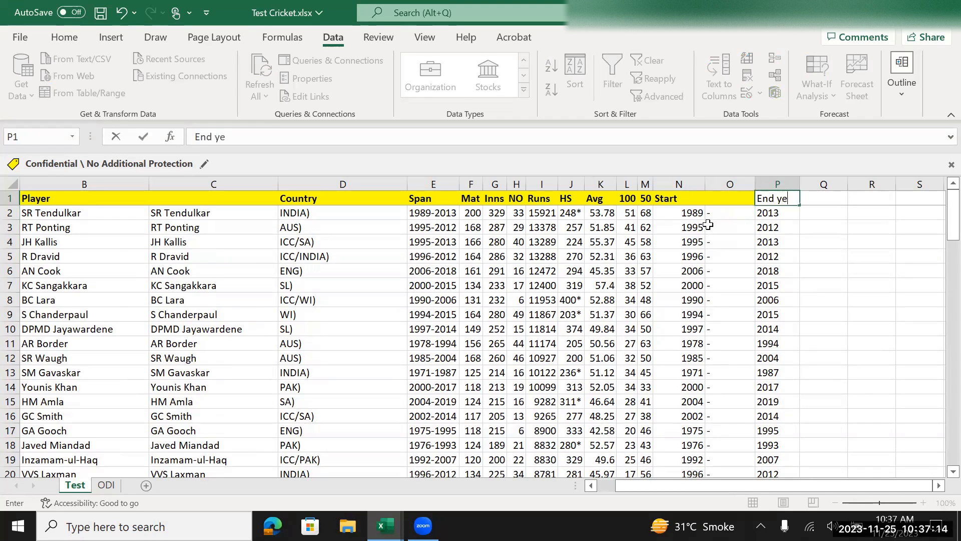
{"action": "key", "text": "Return"}
{"action": "key", "text": "Up"}
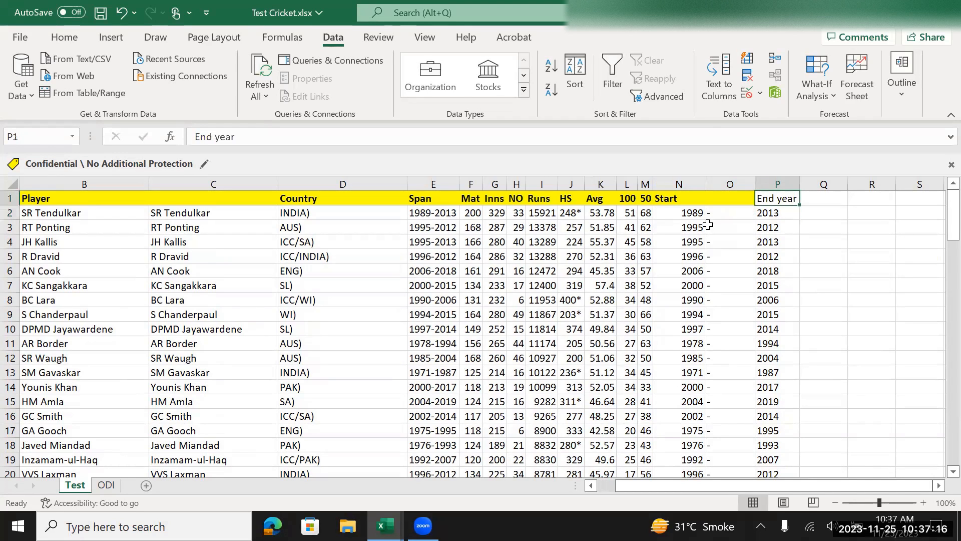
{"action": "key", "text": "Left"}
{"action": "key", "text": "Left"}
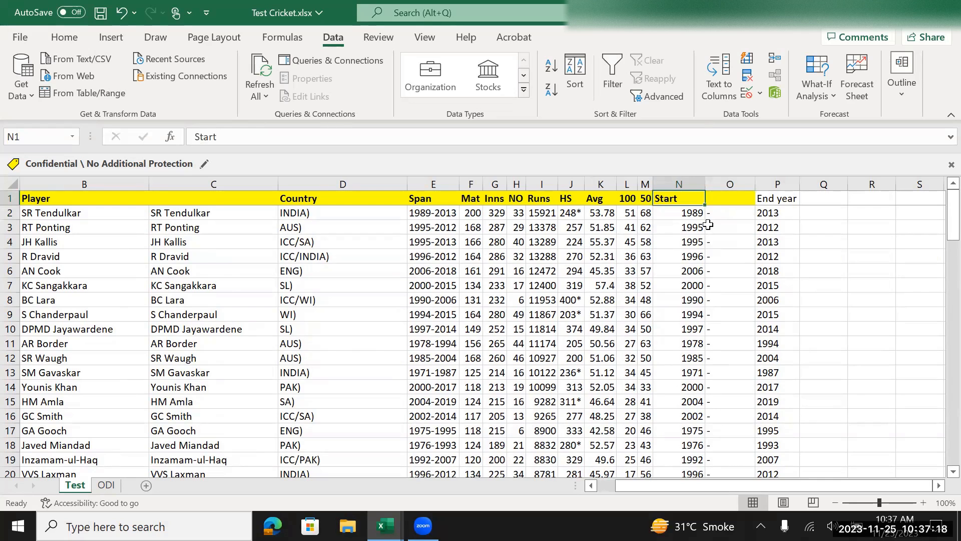
Step: Undo the new headers and the fixed-width split of the Span column
{"action": "key", "text": "ctrl+z"}
{"action": "key", "text": "ctrl+z"}
{"action": "key", "text": "ctrl+z"}
{"action": "key", "text": "ctrl+z"}
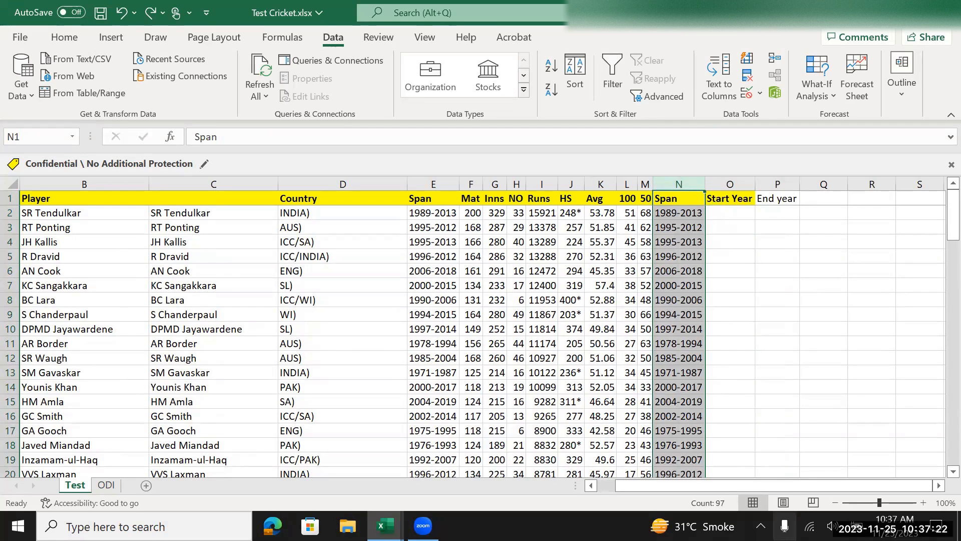
Step: Split column N with Text to Columns as delimited data using "-" as the other delimiter, replace the existing data, and review the rows
{"action": "left_click", "coordinate": [726, 73]}
{"action": "left_click", "coordinate": [577, 377]}
{"action": "left_click", "coordinate": [535, 375]}
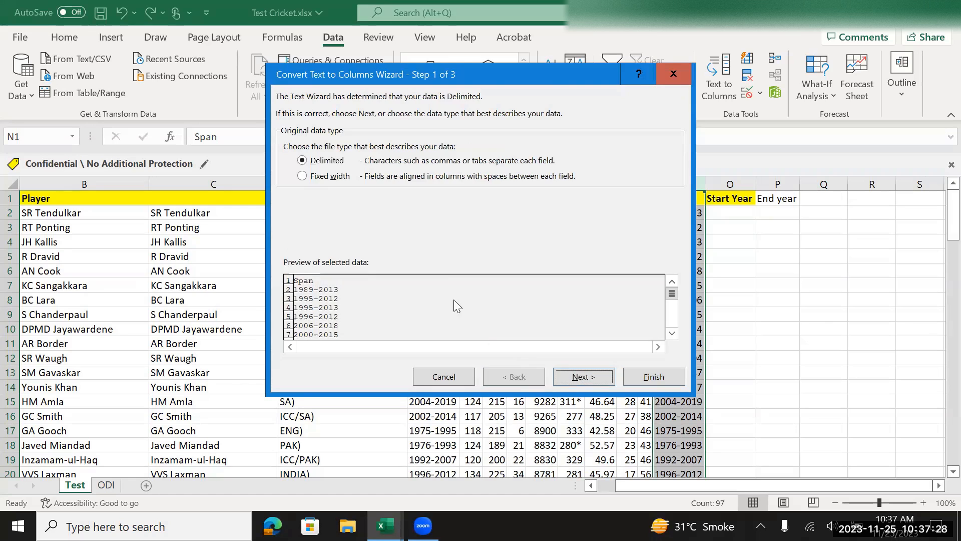
{"action": "left_click", "coordinate": [576, 376]}
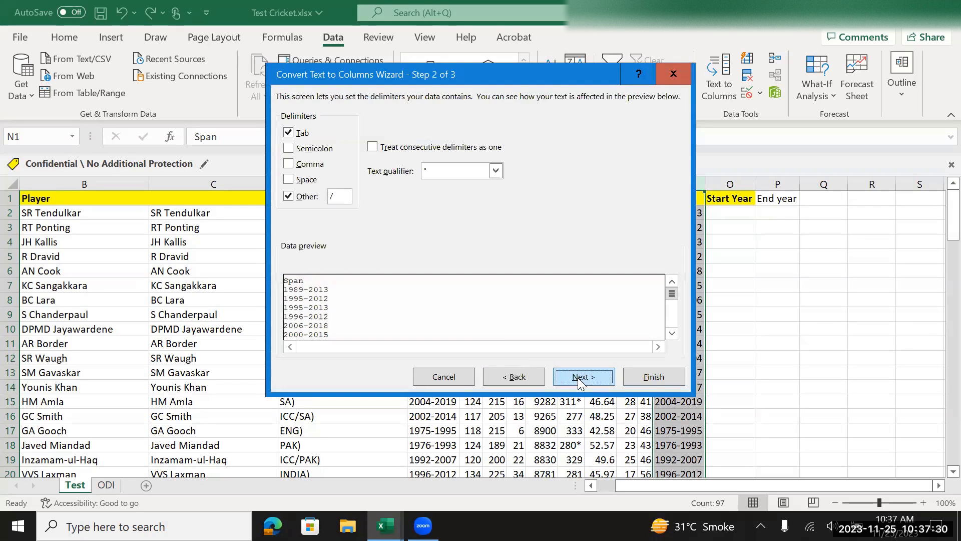
{"action": "left_click", "coordinate": [346, 194]}
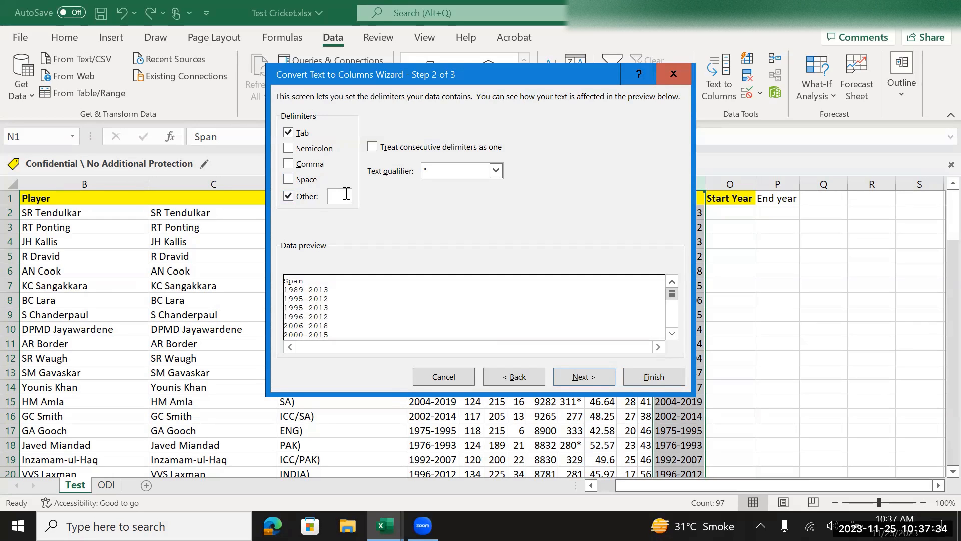
{"action": "type", "text": "-"}
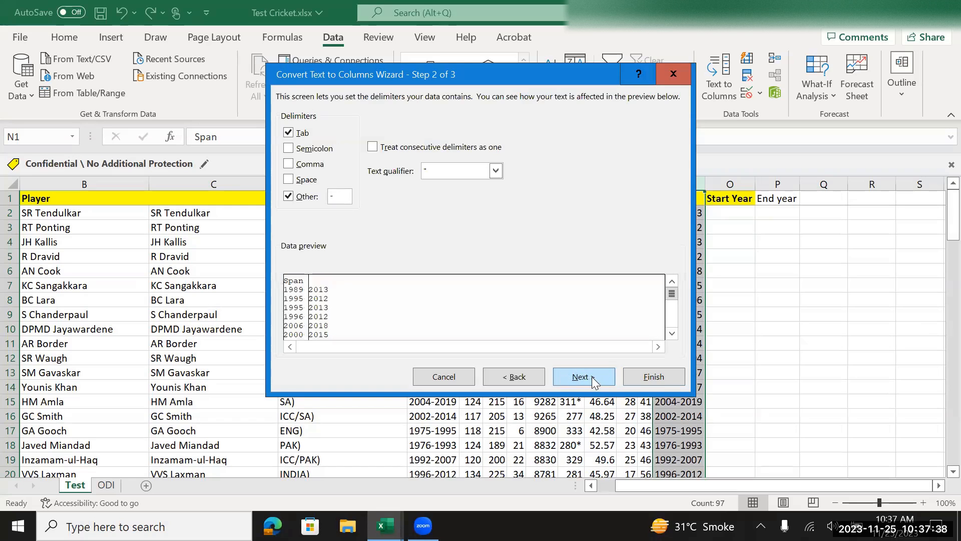
{"action": "left_click", "coordinate": [653, 377]}
{"action": "left_click", "coordinate": [458, 308]}
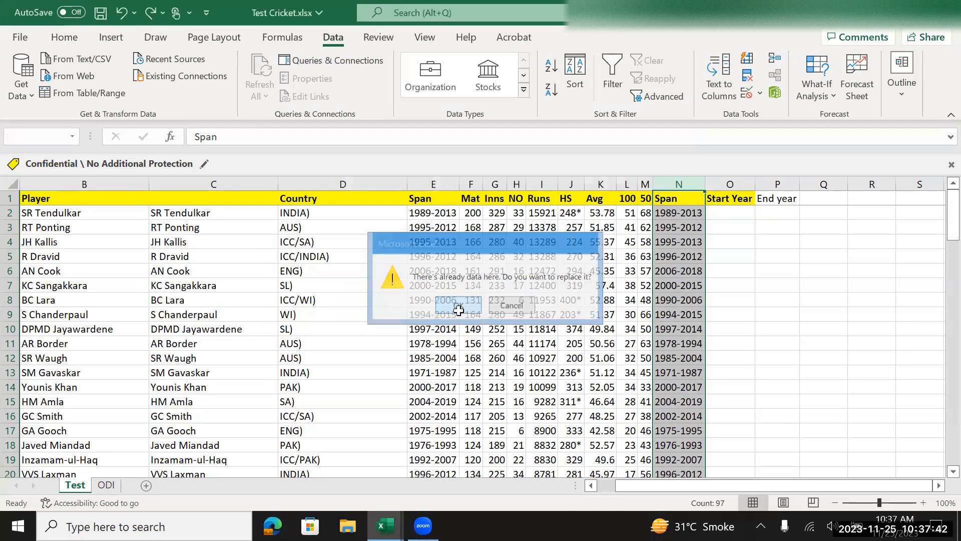
{"action": "scroll", "coordinate": [676, 299], "scroll_direction": "down", "scroll_amount": 10}
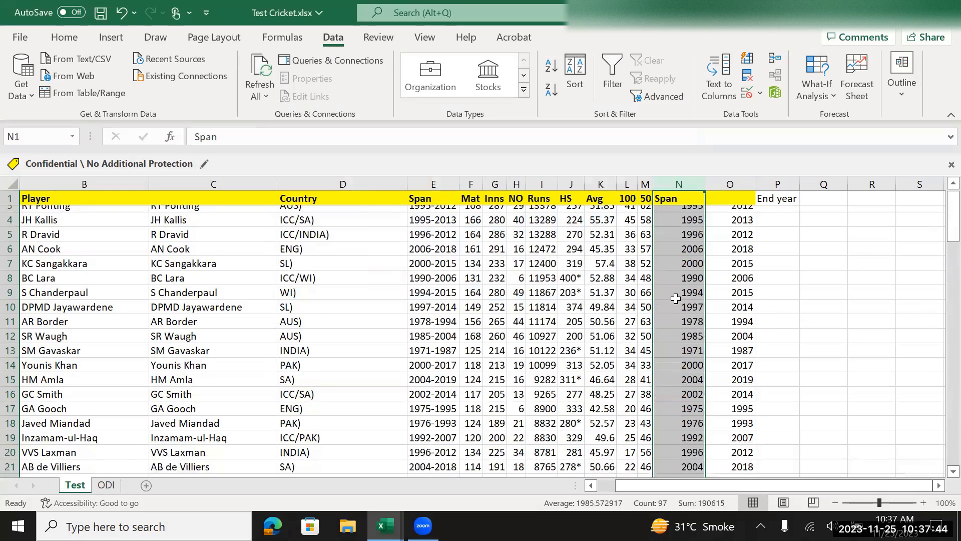
{"action": "scroll", "coordinate": [676, 299], "scroll_direction": "down", "scroll_amount": 20}
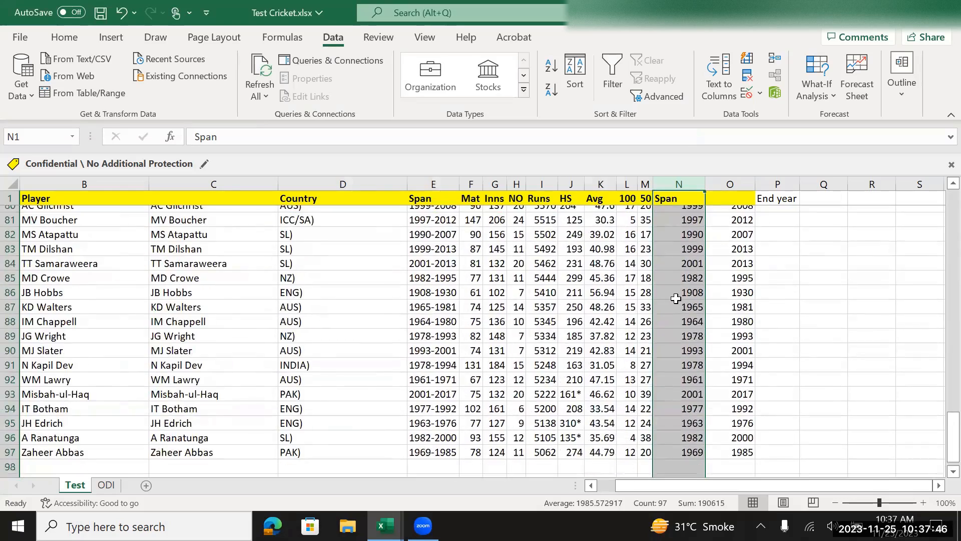
{"action": "scroll", "coordinate": [676, 299], "scroll_direction": "up", "scroll_amount": 9}
{"action": "scroll", "coordinate": [676, 299], "scroll_direction": "up", "scroll_amount": 20}
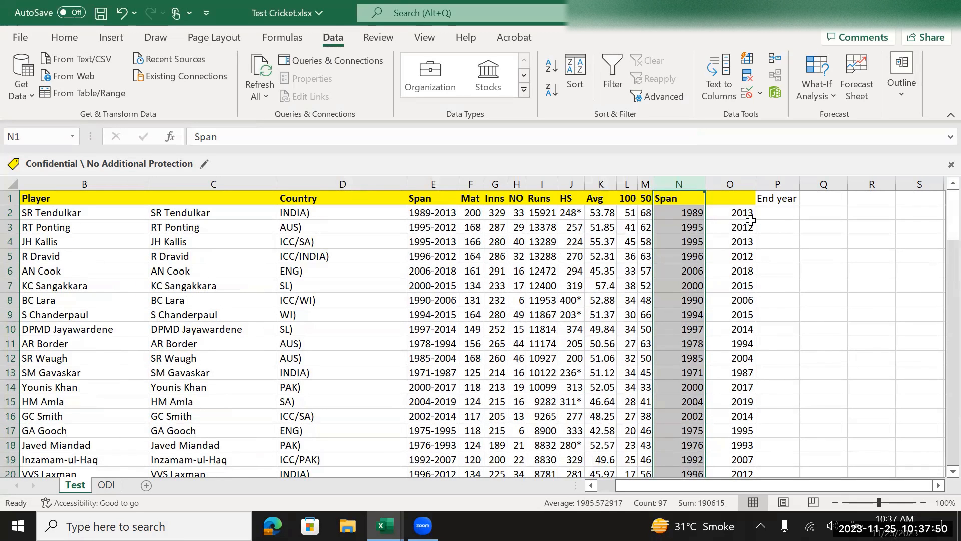
Step: Undo the delimited split and the earlier work on the added Span, Start Year and End year columns until column N onward is empty
{"action": "key", "text": "ctrl+z"}
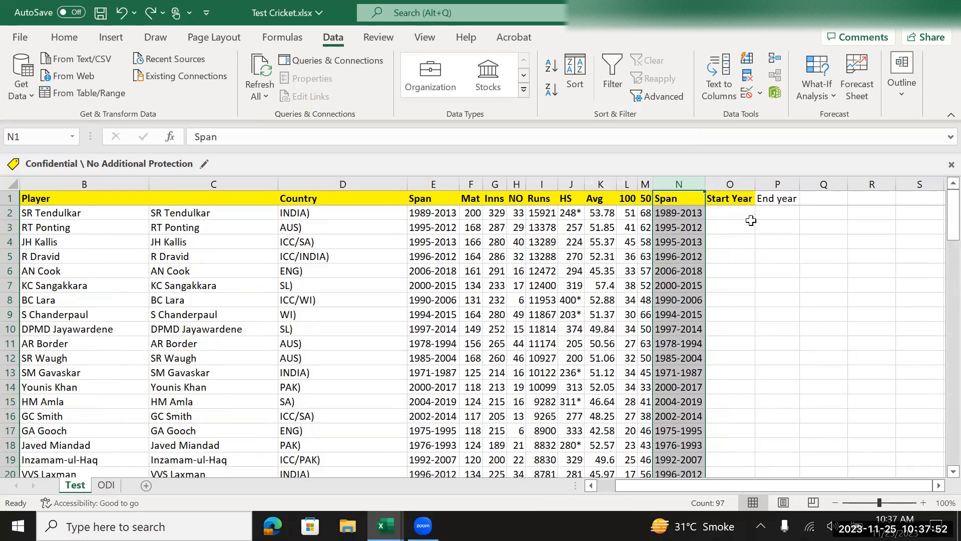
{"action": "key", "text": "ctrl+z"}
{"action": "key", "text": "ctrl+z"}
{"action": "key", "text": "ctrl+z"}
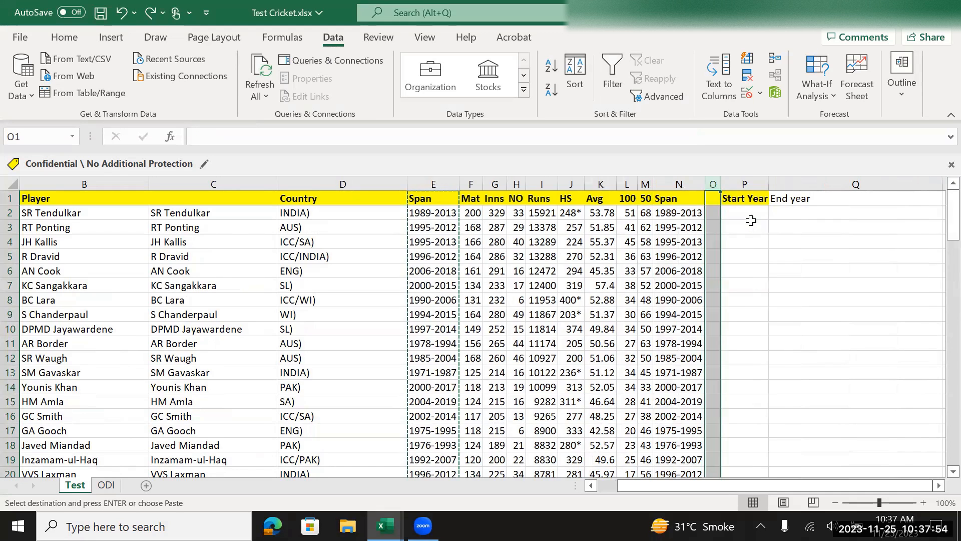
{"action": "key", "text": "ctrl+z"}
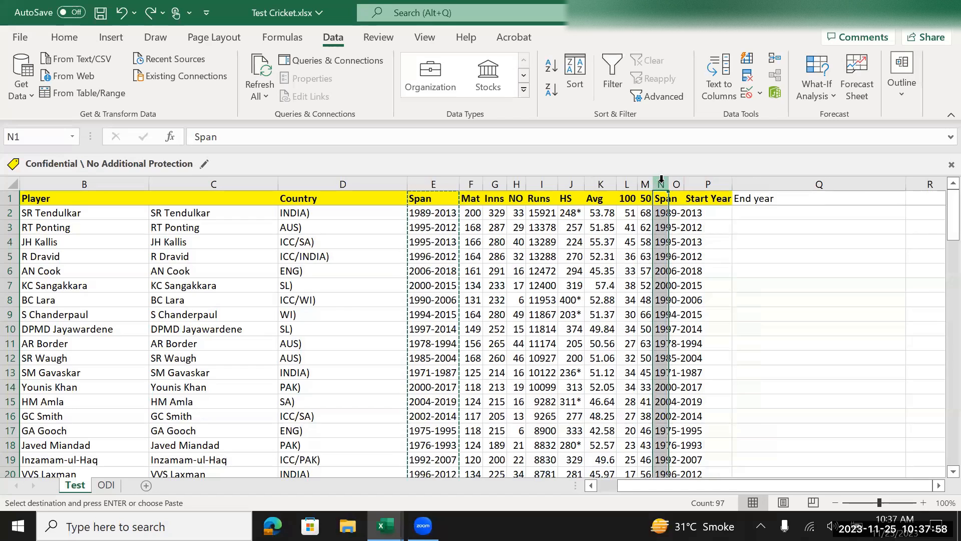
{"action": "key", "text": "ctrl+z"}
{"action": "key", "text": "ctrl+z"}
{"action": "key", "text": "ctrl+z"}
{"action": "key", "text": "ctrl+z"}
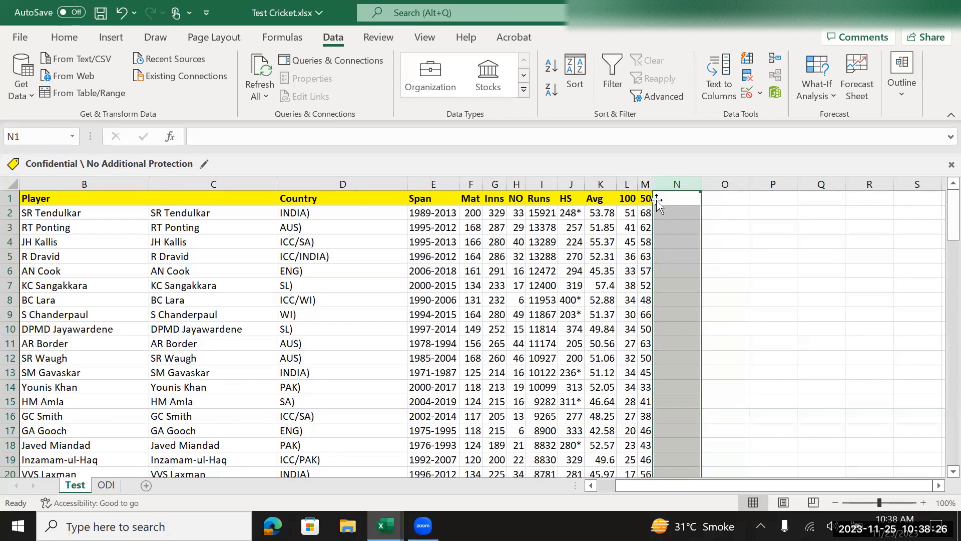
Step: Switch to the ODI Cricket workbook and copy the Test 100 header from N1 into O1
{"action": "key", "text": "alt+Tab"}
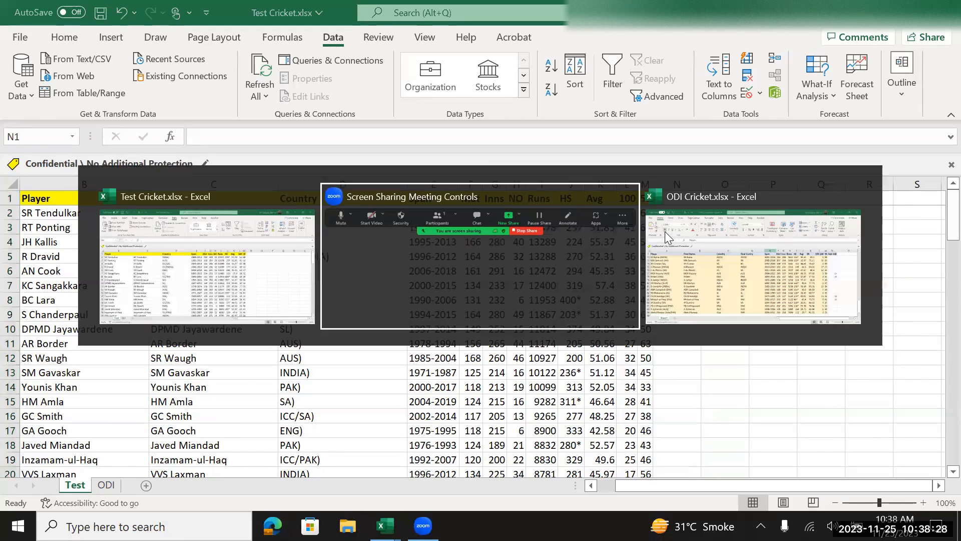
{"action": "left_click", "coordinate": [665, 231]}
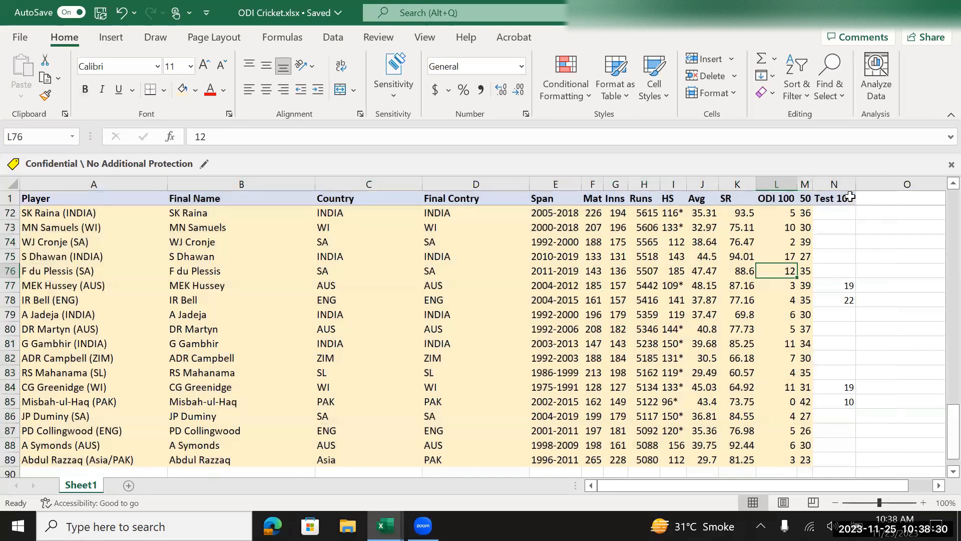
{"action": "left_click", "coordinate": [883, 199]}
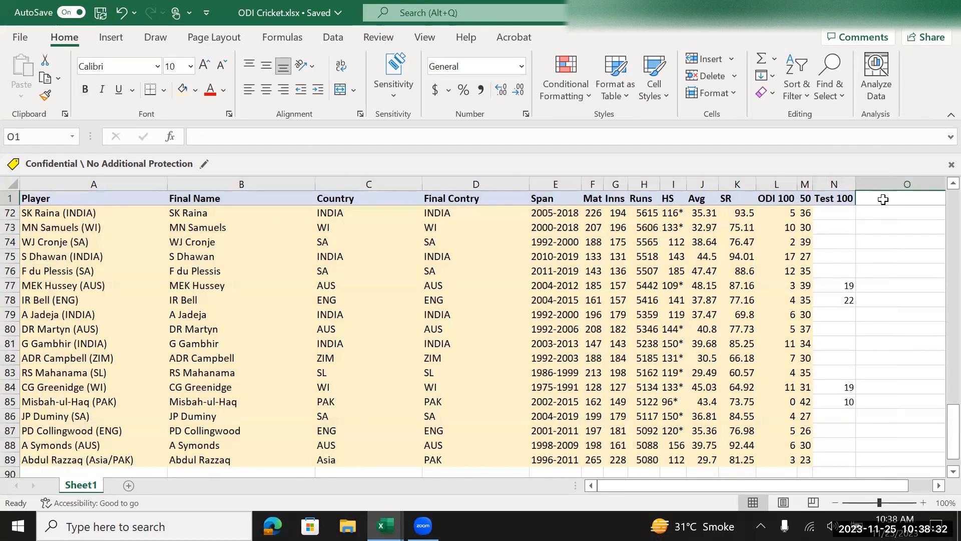
{"action": "key", "text": "Right"}
{"action": "key", "text": "Left"}
{"action": "key", "text": "Left"}
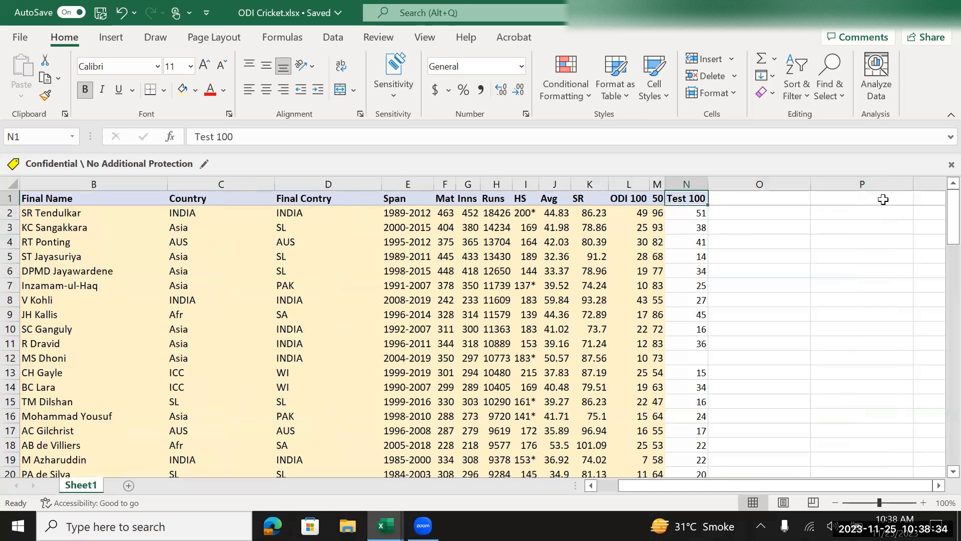
{"action": "key", "text": "ctrl+c"}
{"action": "key", "text": "Right"}
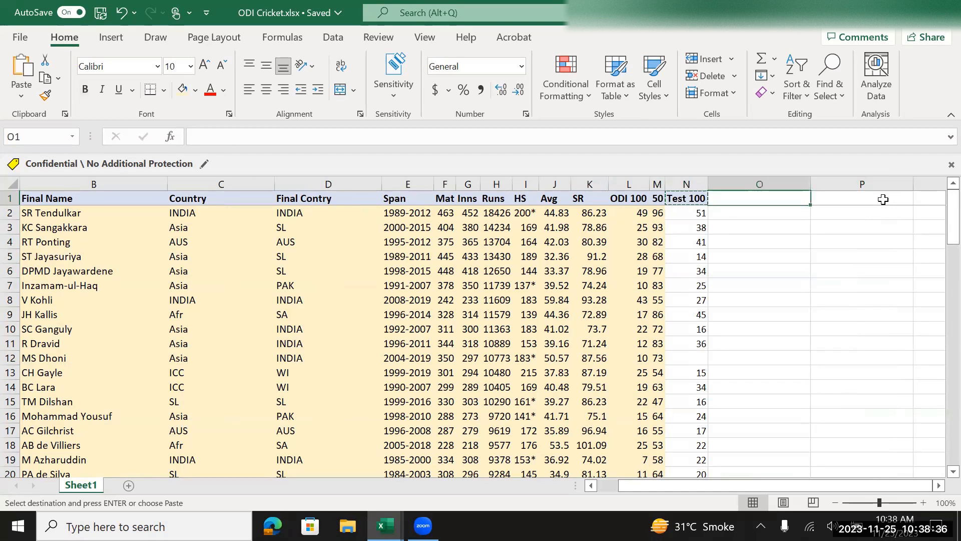
{"action": "key", "text": "ctrl+v"}
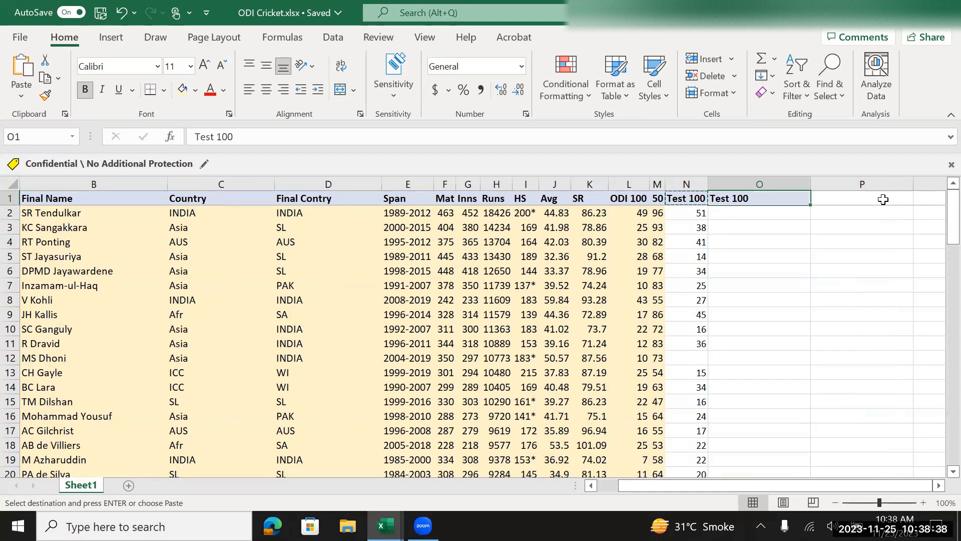
{"action": "key", "text": "Escape"}
{"action": "key", "text": "Left"}
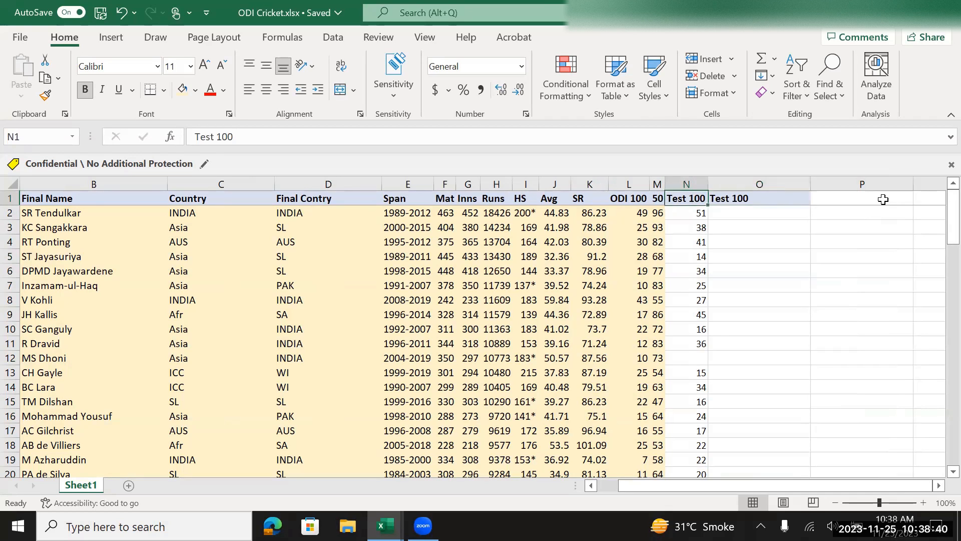
{"action": "key", "text": "Right"}
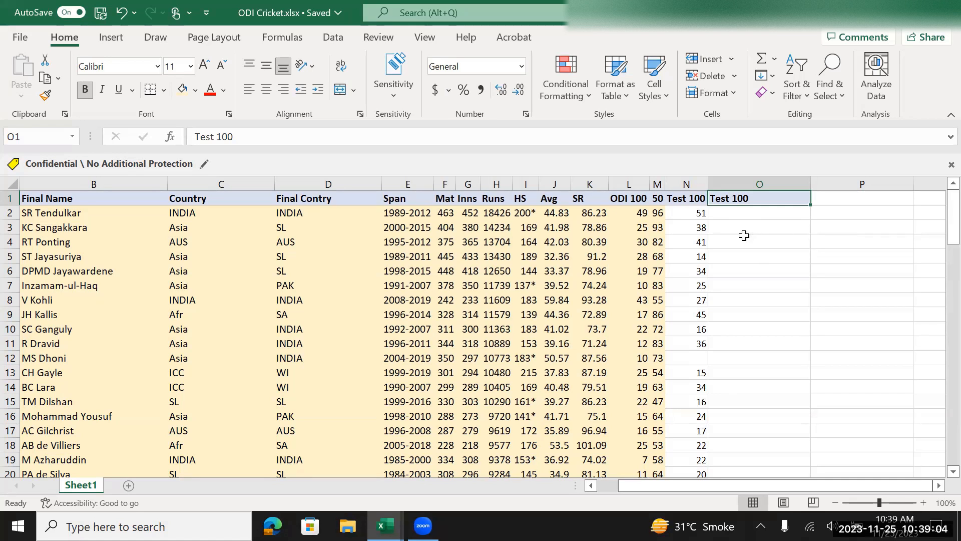
Step: Switch back to the Test Cricket workbook and copy the SR Tendulkar row 2 into the first empty row, 98
{"action": "key", "text": "alt+Tab"}
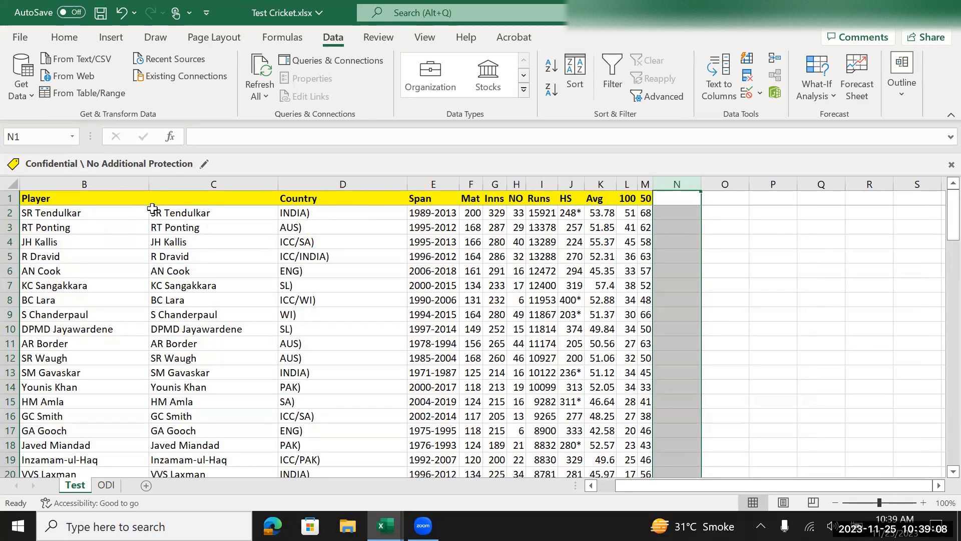
{"action": "left_click", "coordinate": [631, 211]}
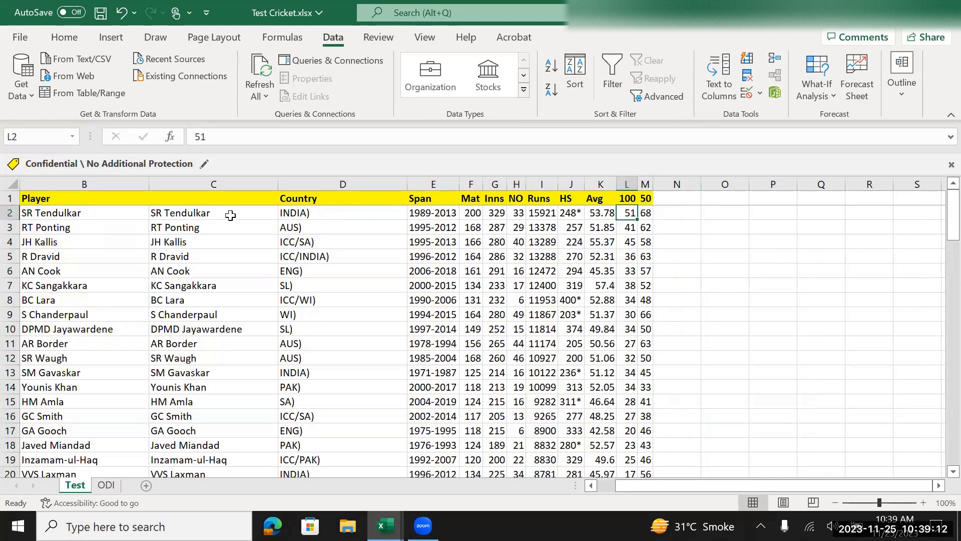
{"action": "left_click", "coordinate": [434, 212]}
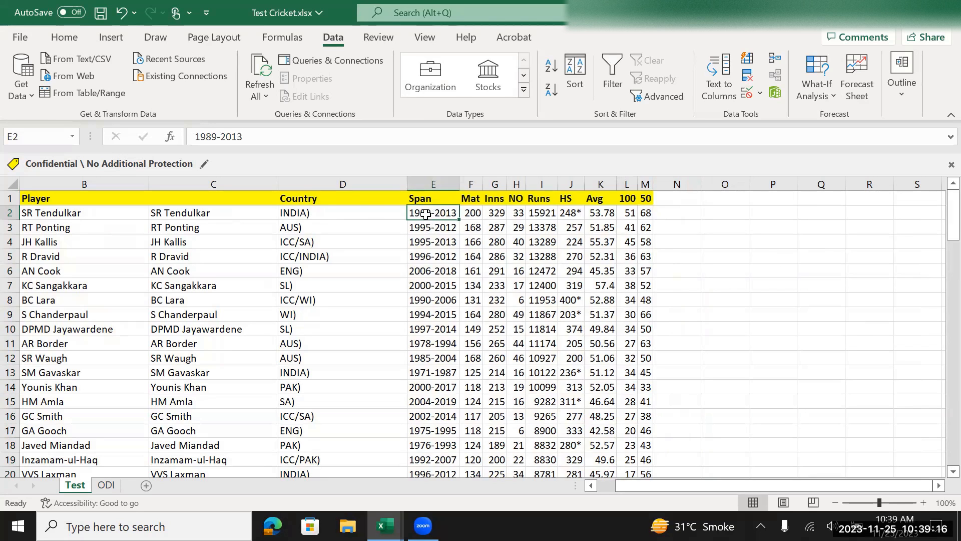
{"action": "left_click", "coordinate": [10, 213]}
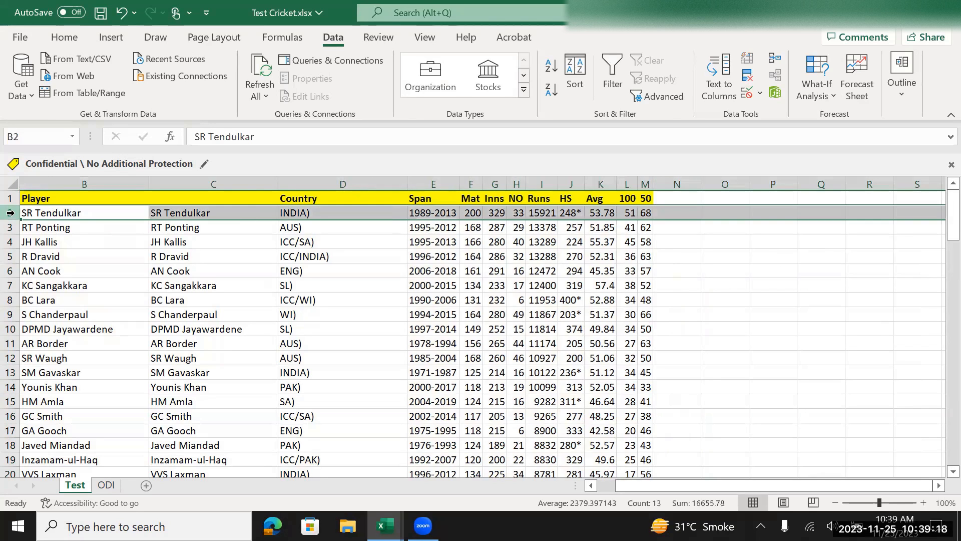
{"action": "key", "text": "ctrl+c"}
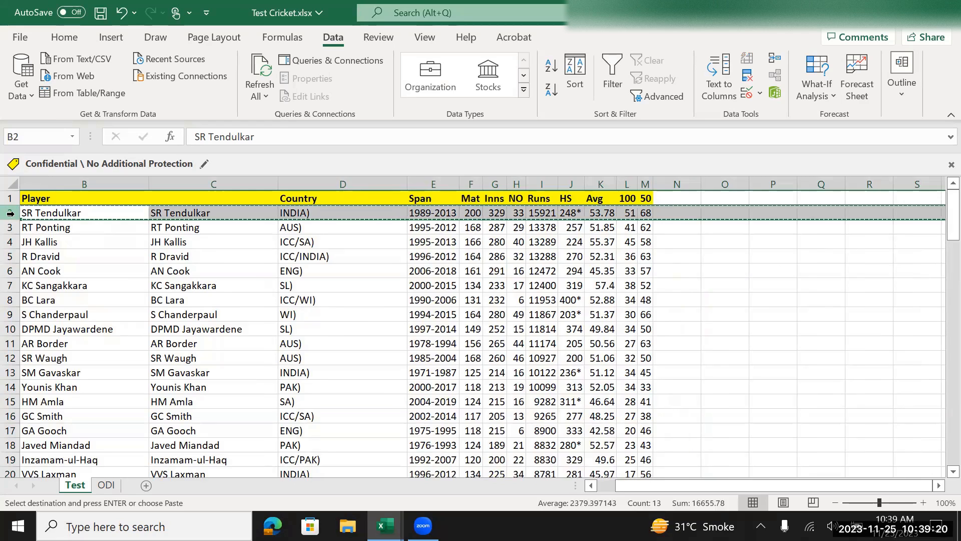
{"action": "key", "text": "Left"}
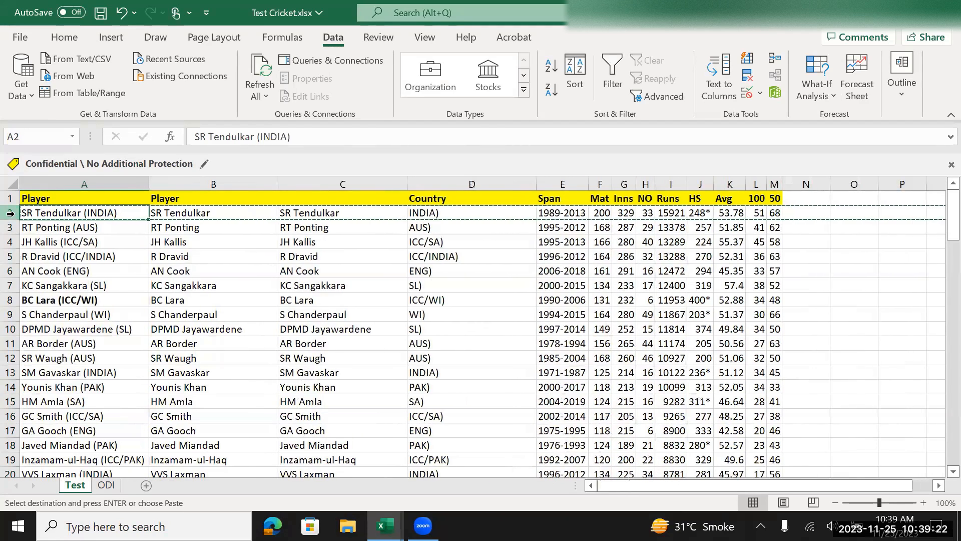
{"action": "key", "text": "ctrl+Down"}
{"action": "key", "text": "Down"}
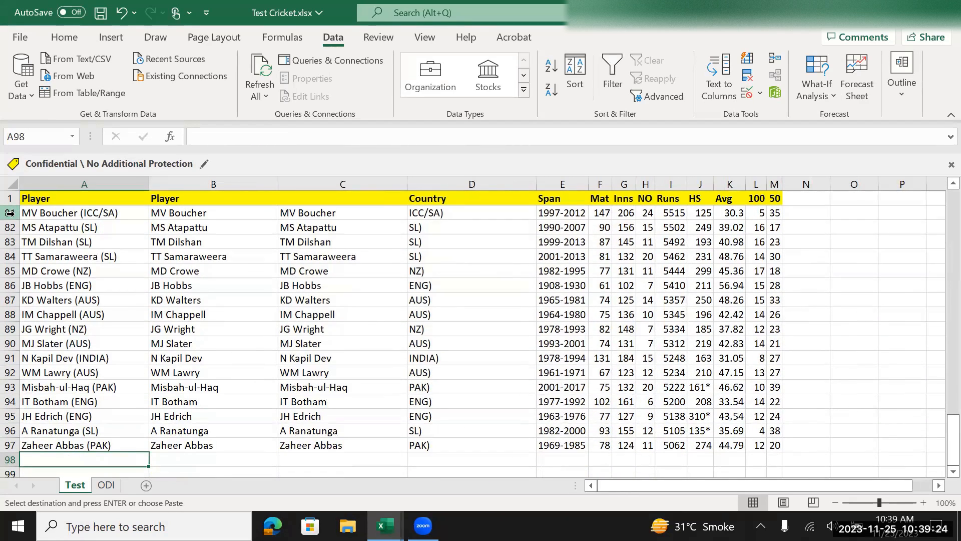
{"action": "key", "text": "ctrl+v"}
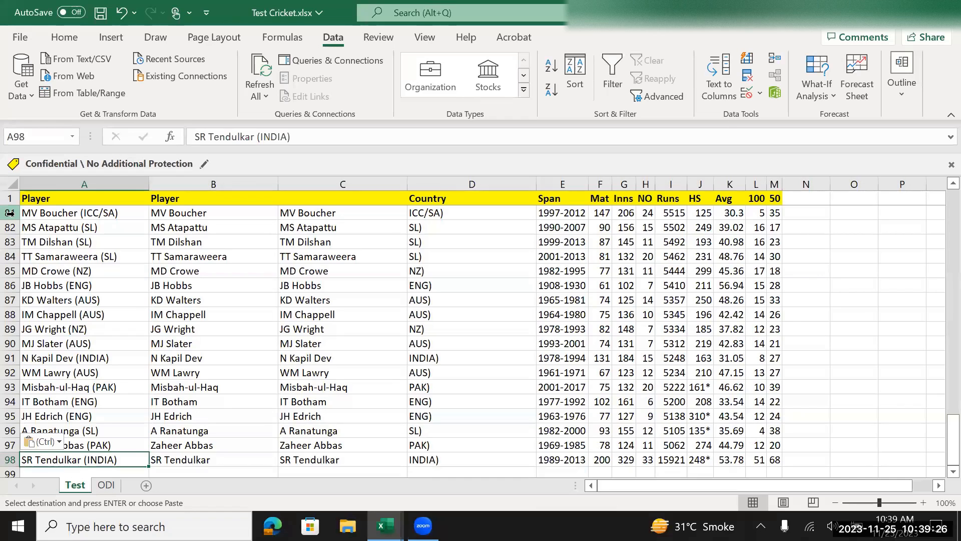
Step: Set the Span of the copied SR Tendulkar row in E98 to 2020-2023
{"action": "key", "text": "Right"}
{"action": "key", "text": "Right"}
{"action": "key", "text": "Right"}
{"action": "key", "text": "Right"}
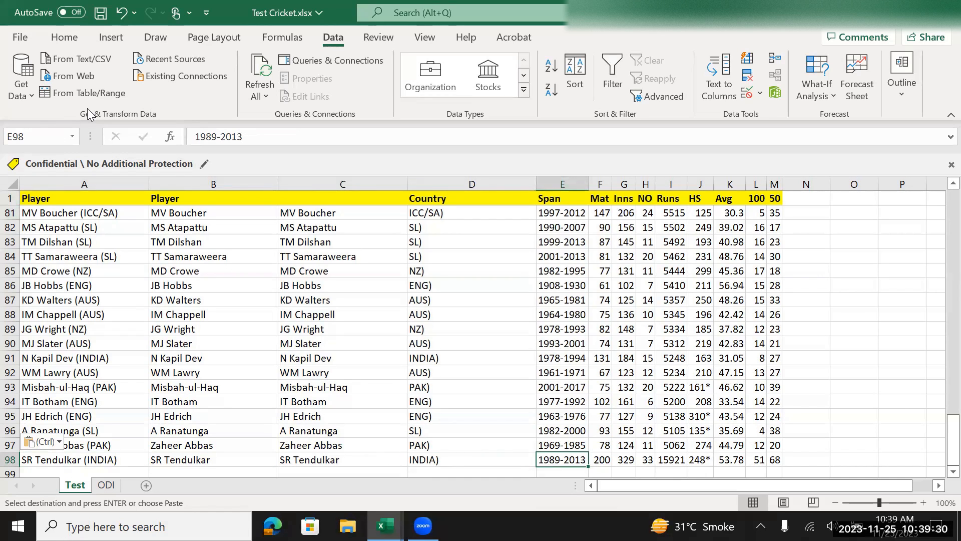
{"action": "left_click", "coordinate": [218, 136]}
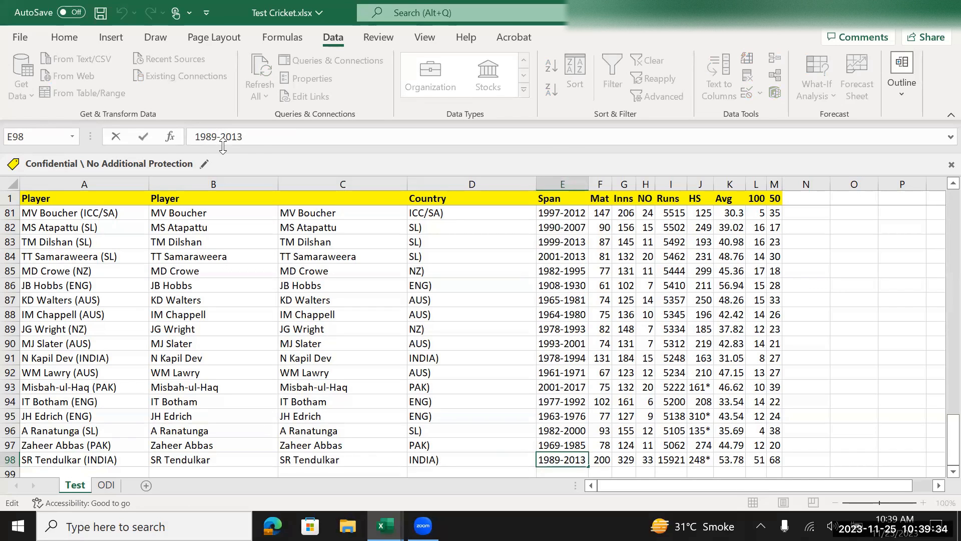
{"action": "key", "text": "BackSpace"}
{"action": "key", "text": "BackSpace"}
{"action": "key", "text": "BackSpace"}
{"action": "key", "text": "BackSpace"}
{"action": "type", "text": "2021"}
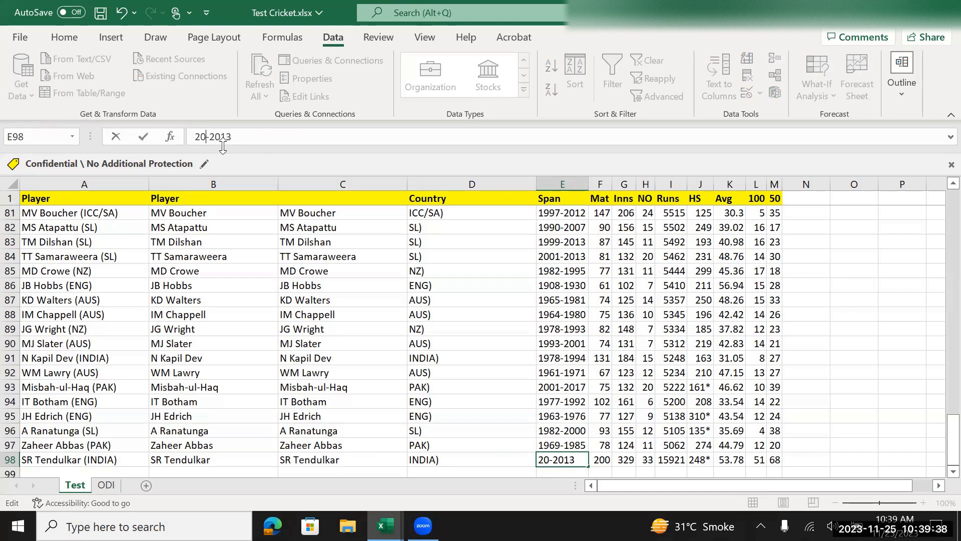
{"action": "key", "text": "BackSpace"}
{"action": "key", "text": "BackSpace"}
{"action": "type", "text": "0"}
{"action": "key", "text": "BackSpace"}
{"action": "type", "text": "20"}
{"action": "key", "text": "BackSpace"}
{"action": "key", "text": "BackSpace"}
{"action": "type", "text": "23"}
{"action": "key", "text": "ctrl+Return"}
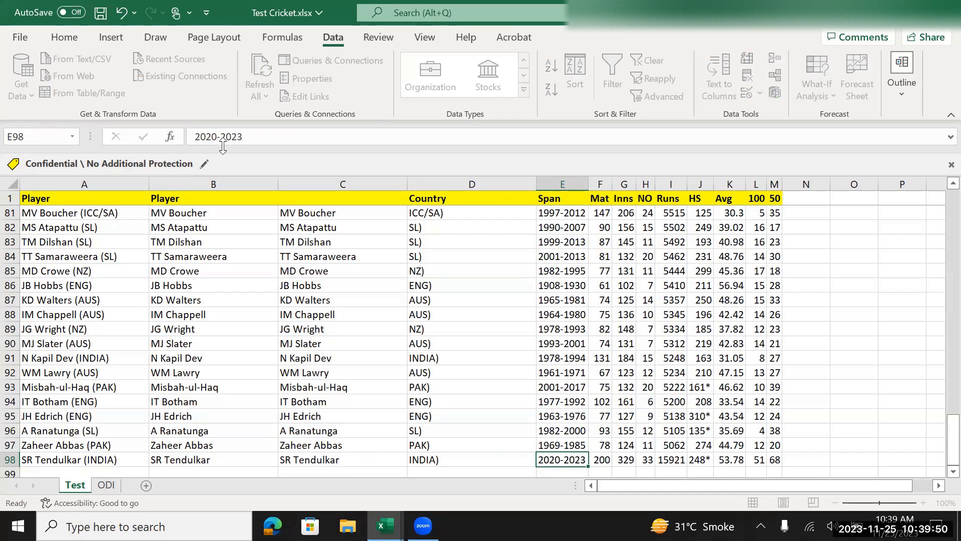
Step: Set the 100 column value of the copied SR Tendulkar row in L98 to 2
{"action": "scroll", "coordinate": [222, 145], "scroll_direction": "down", "scroll_amount": 1}
{"action": "key", "text": "Left"}
{"action": "key", "text": "Left"}
{"action": "key", "text": "Left"}
{"action": "key", "text": "Left"}
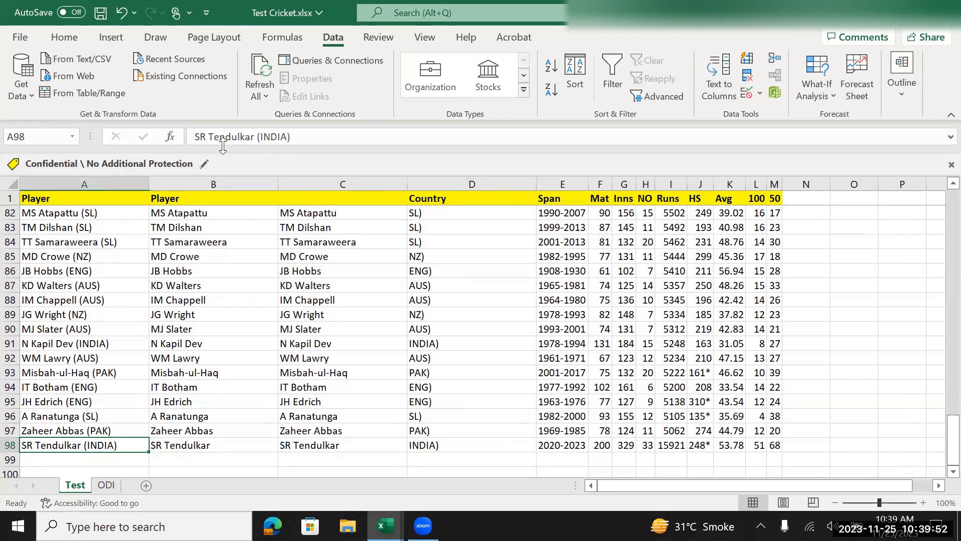
{"action": "key", "text": "Right"}
{"action": "key", "text": "Right"}
{"action": "key", "text": "Right"}
{"action": "key", "text": "Right"}
{"action": "key", "text": "Right"}
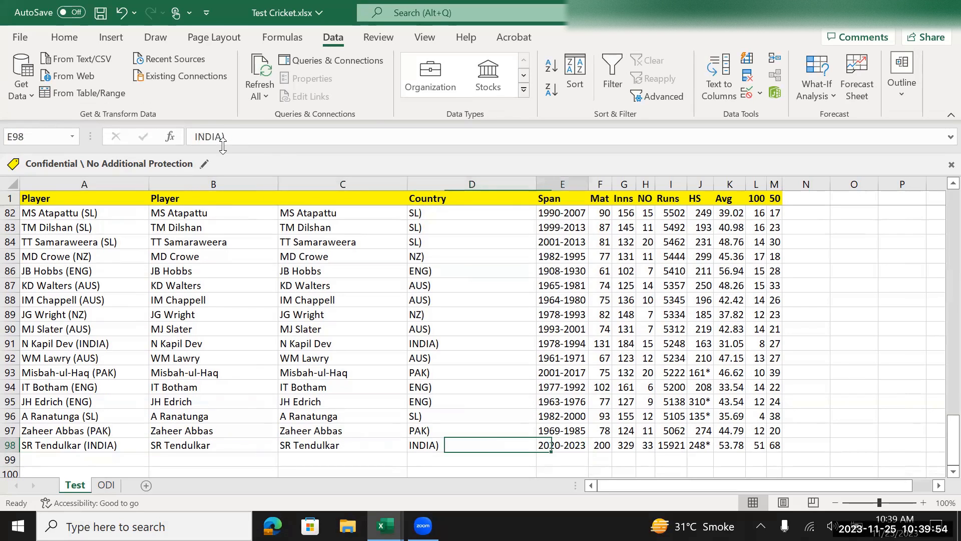
{"action": "key", "text": "Right"}
{"action": "key", "text": "Right"}
{"action": "key", "text": "Right"}
{"action": "key", "text": "Right"}
{"action": "key", "text": "Right"}
{"action": "key", "text": "Right"}
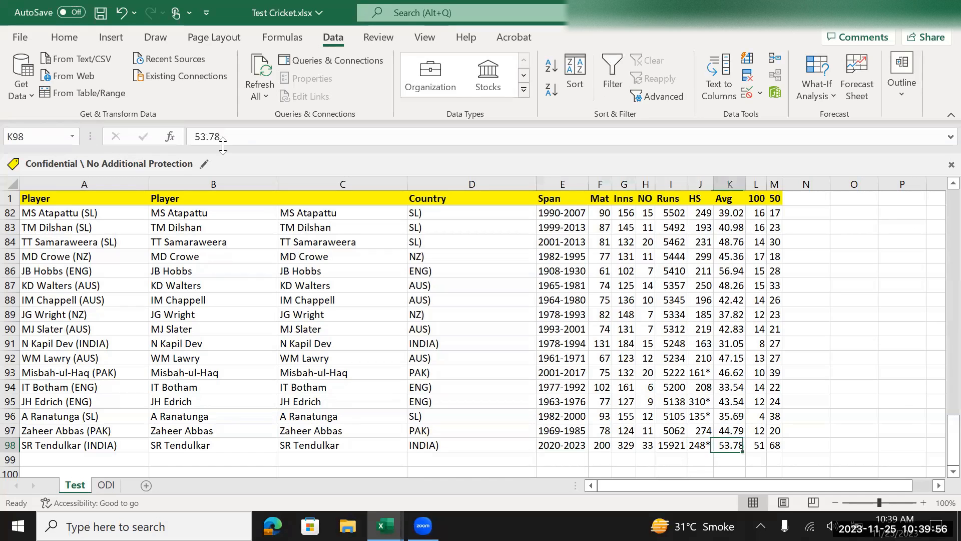
{"action": "type", "text": "2"}
Step: Copy the entire SM Gavaskar row 13 into the first empty row below the data, row 99
{"action": "key", "text": "Left"}
{"action": "key", "text": "Left"}
{"action": "key", "text": "Left"}
{"action": "key", "text": "Left"}
{"action": "key", "text": "Left"}
{"action": "key", "text": "Left"}
{"action": "key", "text": "Left"}
{"action": "key", "text": "Left"}
{"action": "key", "text": "Left"}
{"action": "key", "text": "Left"}
{"action": "key", "text": "Left"}
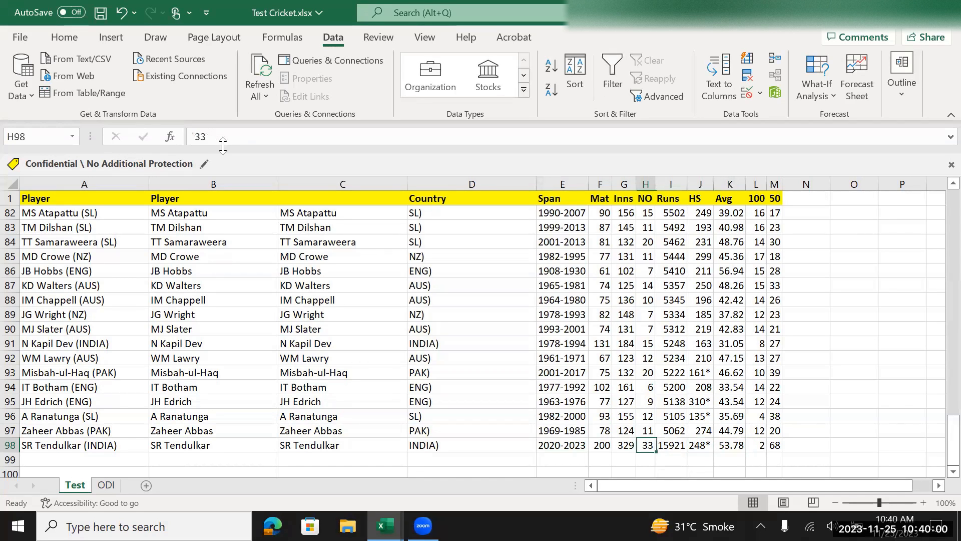
{"action": "key", "text": "Up"}
{"action": "key", "text": "Up"}
{"action": "key", "text": "Up"}
{"action": "key", "text": "Up"}
{"action": "key", "text": "Up"}
{"action": "key", "text": "Up"}
{"action": "key", "text": "Up"}
{"action": "key", "text": "Up"}
{"action": "key", "text": "Up"}
{"action": "key", "text": "Up"}
{"action": "key", "text": "Up"}
{"action": "key", "text": "Up"}
{"action": "key", "text": "Up"}
{"action": "key", "text": "Up"}
{"action": "key", "text": "Up"}
{"action": "key", "text": "Up"}
{"action": "key", "text": "Up"}
{"action": "key", "text": "Up"}
{"action": "key", "text": "Up"}
{"action": "key", "text": "Up"}
{"action": "key", "text": "Up"}
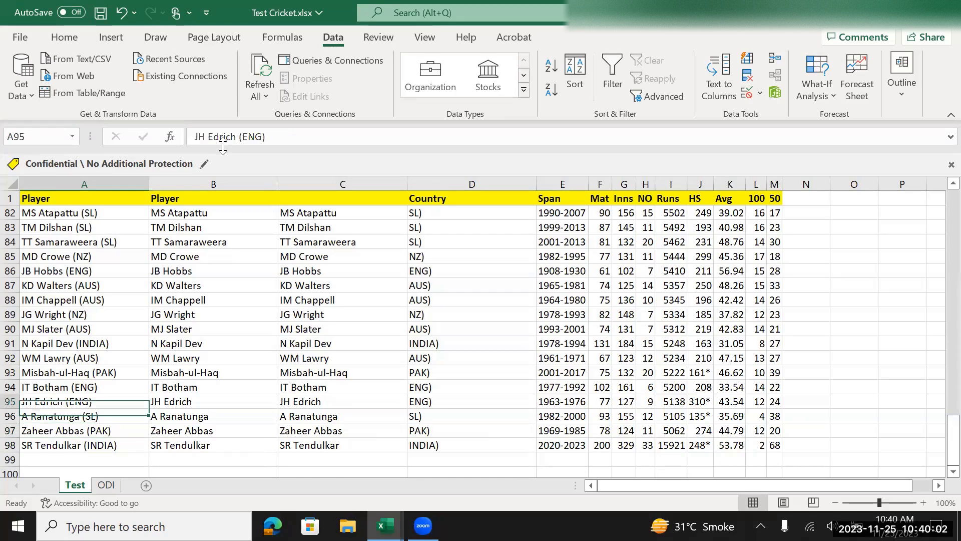
{"action": "key", "text": "ctrl+Up"}
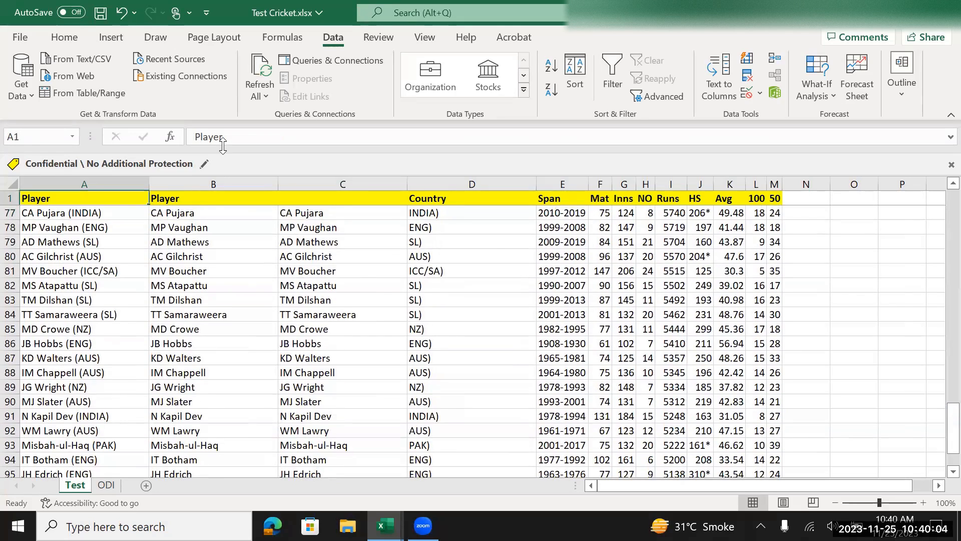
{"action": "key", "text": "Down"}
{"action": "key", "text": "Down"}
{"action": "key", "text": "Down"}
{"action": "key", "text": "Down"}
{"action": "key", "text": "Down"}
{"action": "key", "text": "Down"}
{"action": "key", "text": "Down"}
{"action": "key", "text": "Down"}
{"action": "key", "text": "Down"}
{"action": "key", "text": "Down"}
{"action": "key", "text": "Down"}
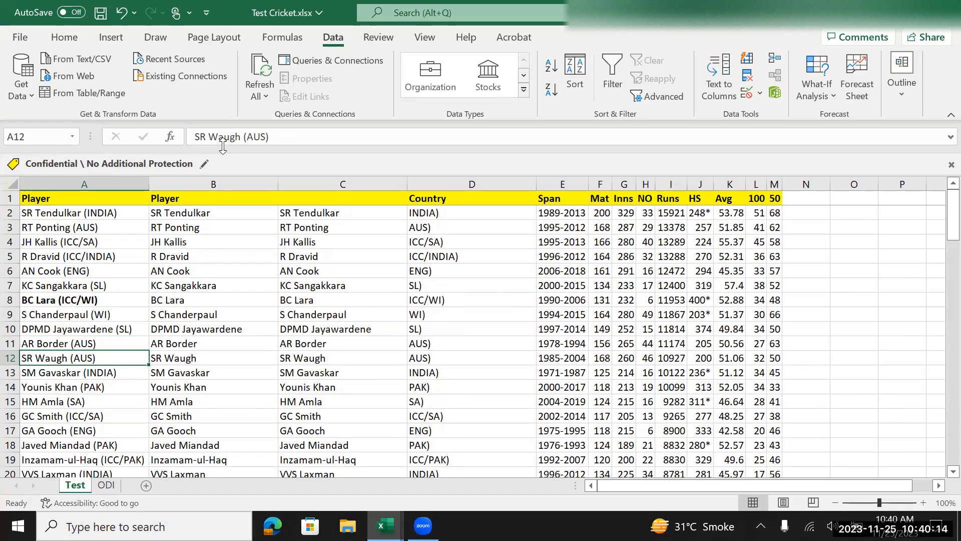
{"action": "key", "text": "Down"}
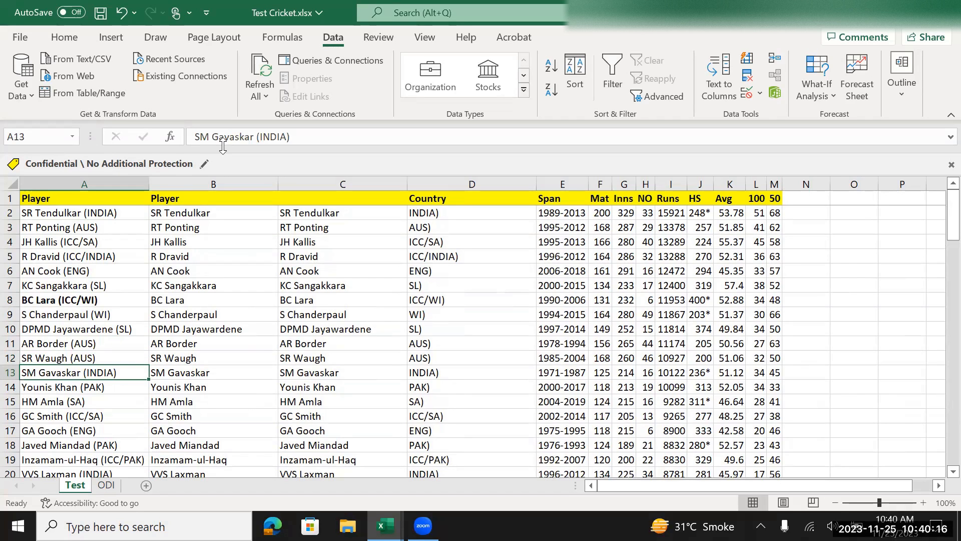
{"action": "key", "text": "shift+space"}
{"action": "key", "text": "ctrl+c"}
{"action": "key", "text": "ctrl+Down"}
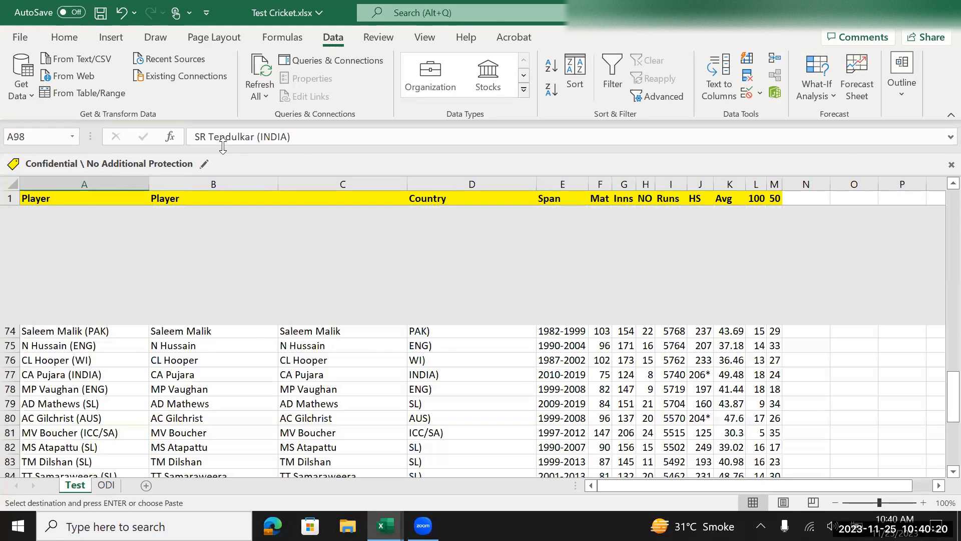
{"action": "key", "text": "Down"}
{"action": "key", "text": "Down"}
{"action": "key", "text": "Up"}
{"action": "key", "text": "ctrl+v"}
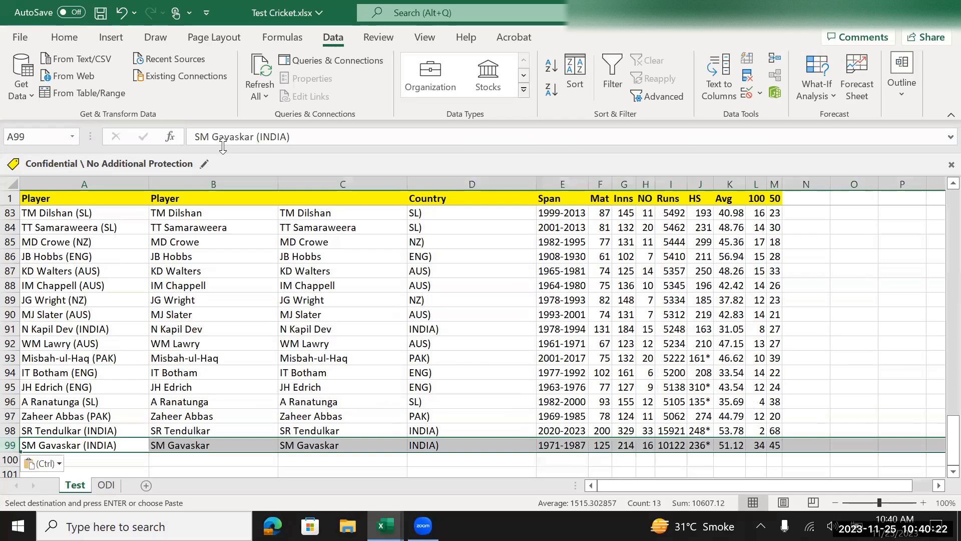
Step: Set the Span of the copied SM Gavaskar row in E99 to 2005-2010
{"action": "key", "text": "Left"}
{"action": "key", "text": "Right"}
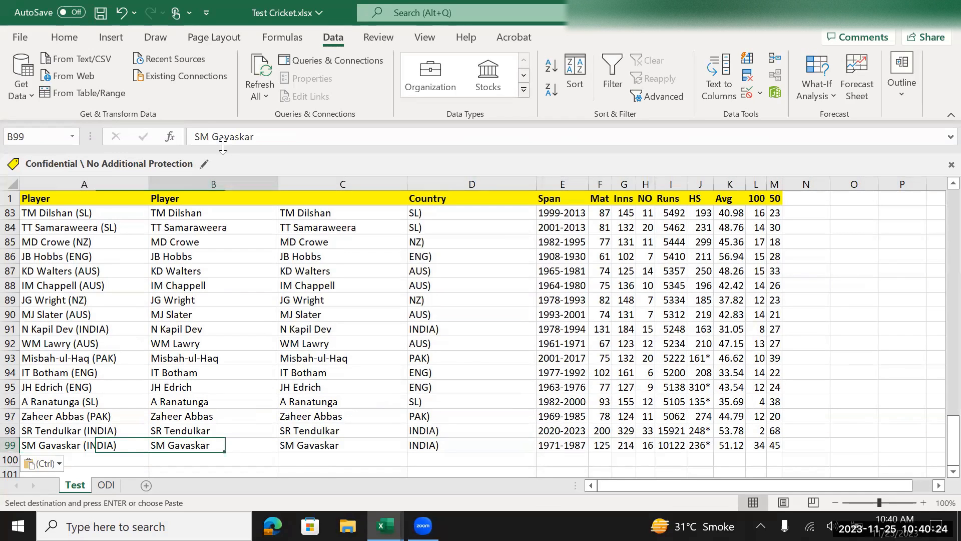
{"action": "key", "text": "Right"}
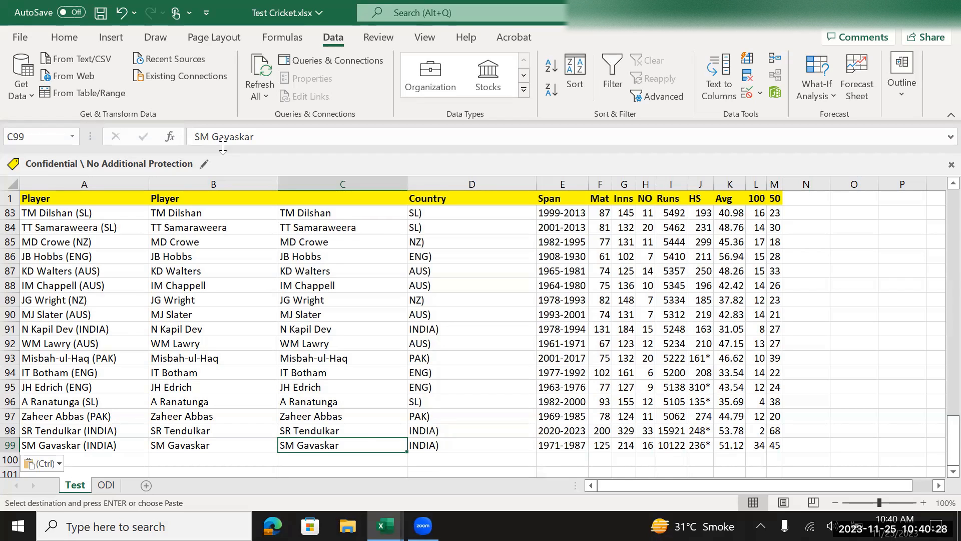
{"action": "key", "text": "Right"}
{"action": "key", "text": "Right"}
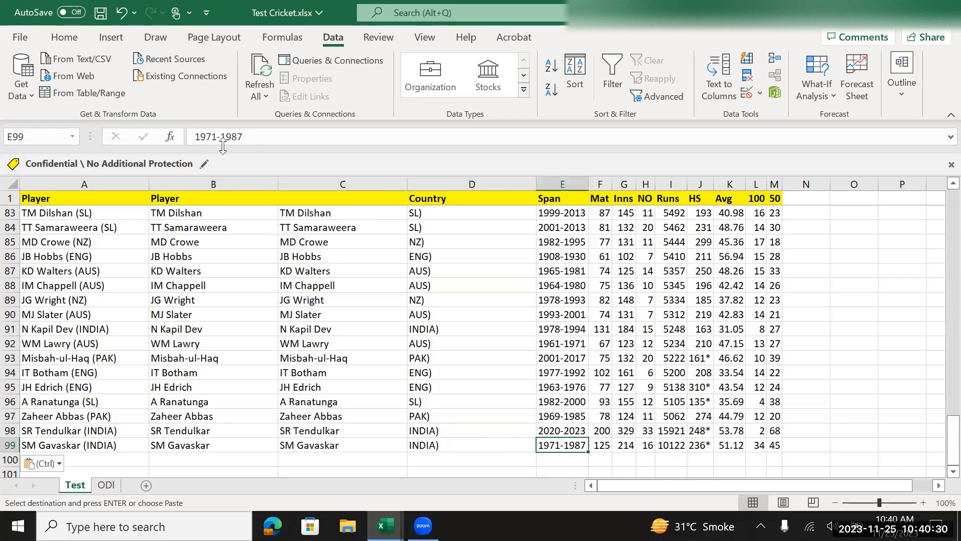
{"action": "type", "text": "200"}
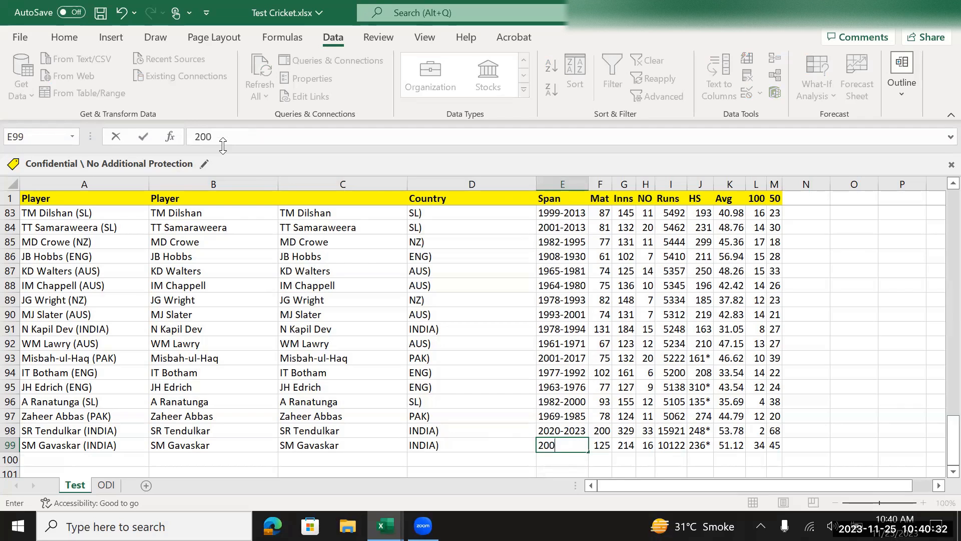
{"action": "type", "text": "5-2010"}
{"action": "key", "text": "Tab"}
Step: Set the 100 column value of the copied SM Gavaskar row in L99 to 1
{"action": "key", "text": "Tab"}
{"action": "key", "text": "Tab"}
{"action": "key", "text": "Tab"}
{"action": "key", "text": "Tab"}
{"action": "key", "text": "Tab"}
{"action": "key", "text": "Tab"}
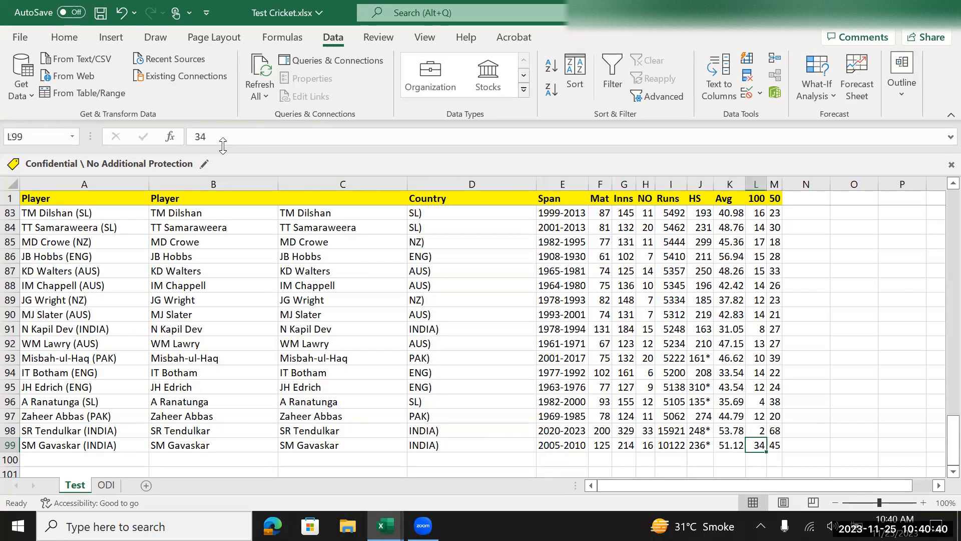
{"action": "type", "text": "1"}
{"action": "key", "text": "Left"}
Step: Replace the Country of the copied SR Tendulkar row in D98 with India, without a closing bracket
{"action": "key", "text": "Left"}
{"action": "key", "text": "Left"}
{"action": "key", "text": "Left"}
{"action": "key", "text": "Left"}
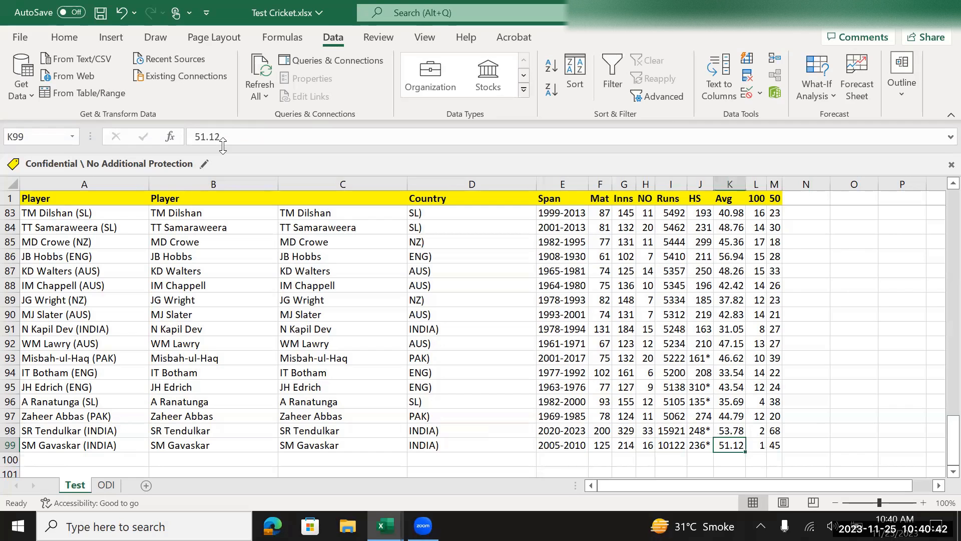
{"action": "key", "text": "Left"}
{"action": "key", "text": "Left"}
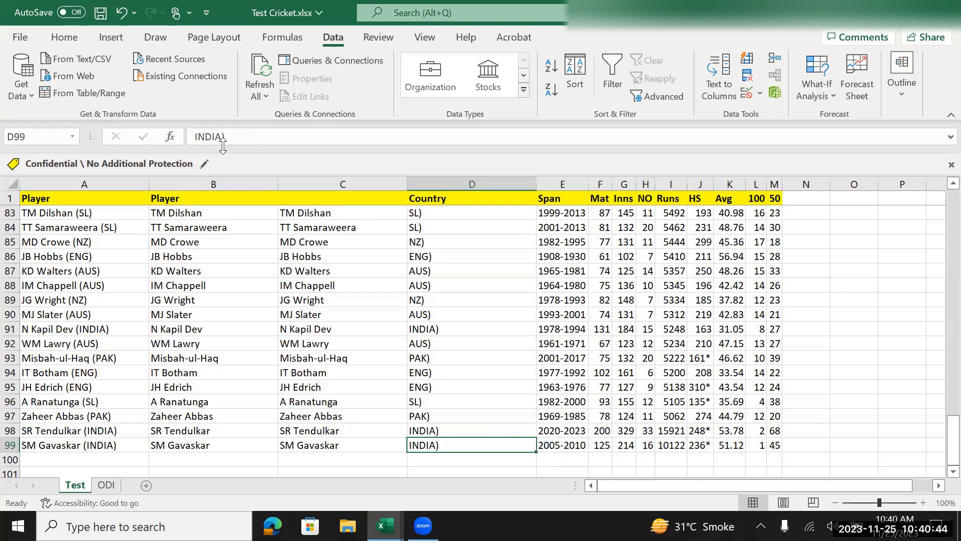
{"action": "key", "text": "Up"}
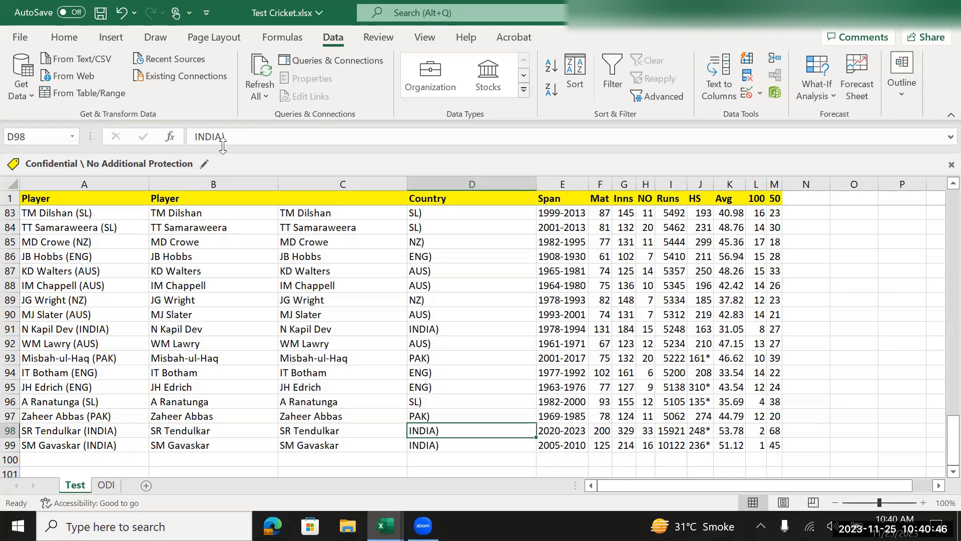
{"action": "key", "text": "Delete"}
{"action": "key", "text": "Down"}
{"action": "key", "text": "Down"}
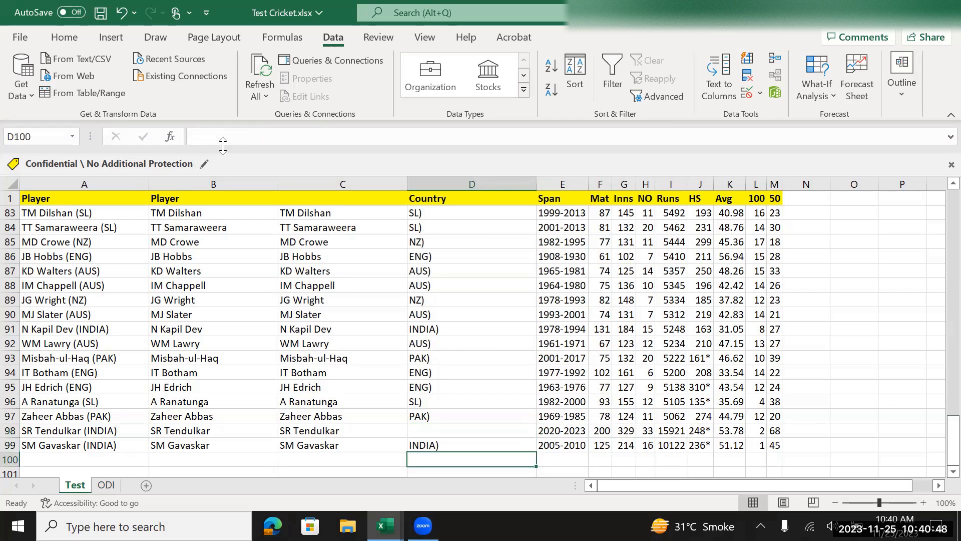
{"action": "key", "text": "Up"}
{"action": "key", "text": "Up"}
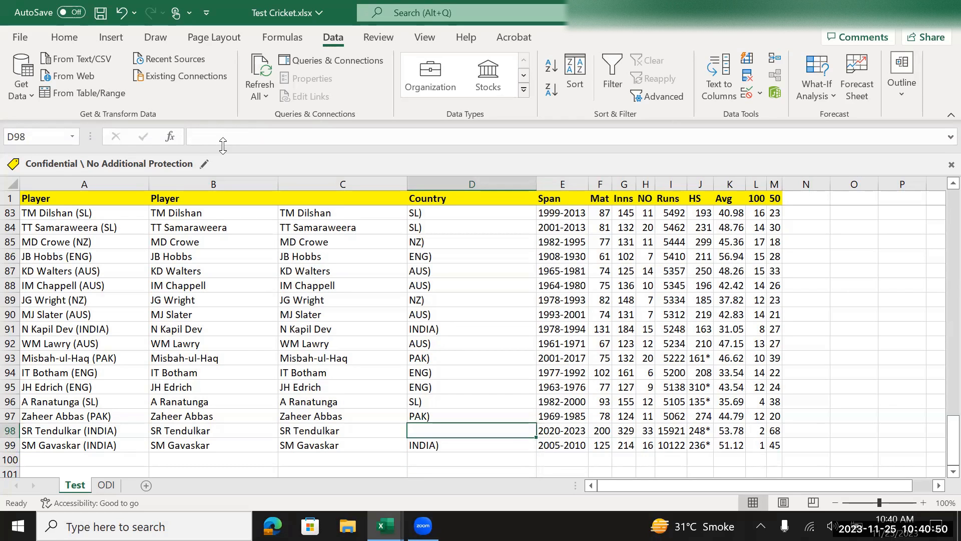
{"action": "type", "text": "India)"}
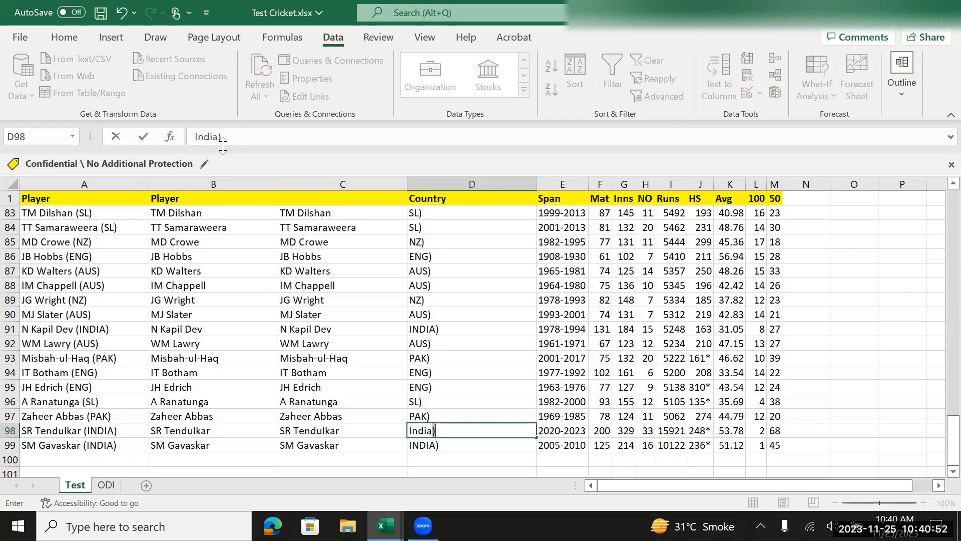
{"action": "key", "text": "Return"}
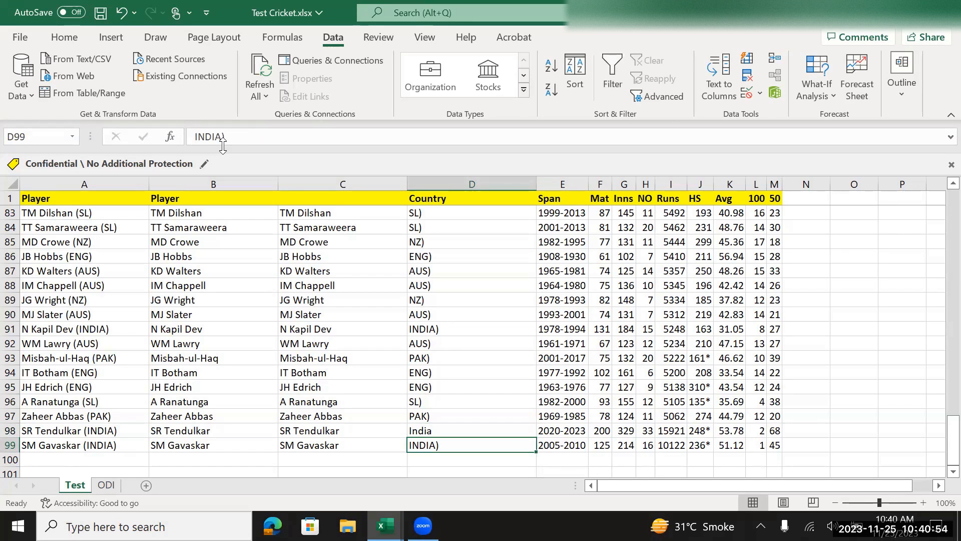
Step: Remove the closing bracket from the Country of the copied SM Gavaskar row in D99 and save the workbook
{"action": "left_click", "coordinate": [236, 135]}
{"action": "key", "text": "BackSpace"}
{"action": "key", "text": "Return"}
{"action": "key", "text": "Up"}
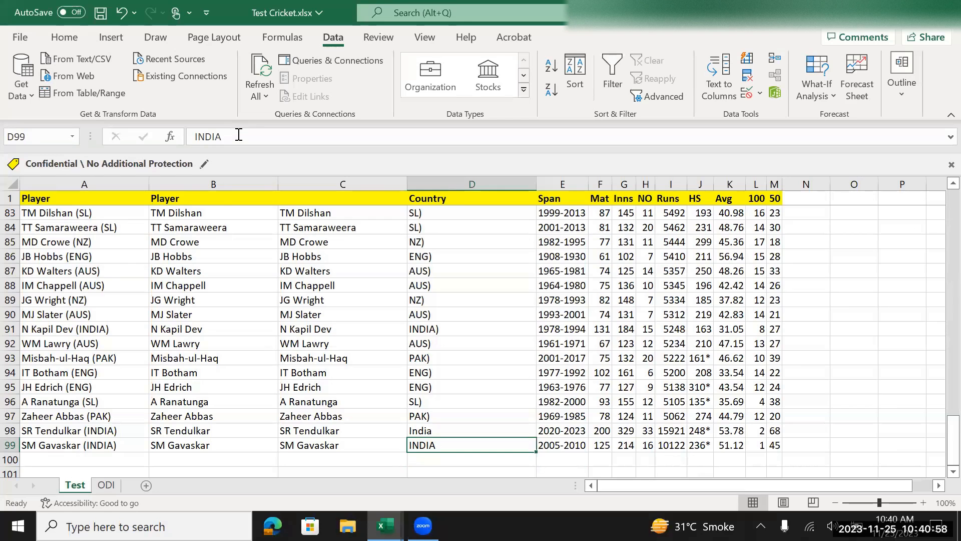
{"action": "key", "text": "ctrl+s"}
Step: Check the name, Country and Span cells of the added rows and the original SR Tendulkar entry in row 2
{"action": "key", "text": "Left"}
{"action": "key", "text": "Left"}
{"action": "key", "text": "Left"}
{"action": "key", "text": "Right"}
{"action": "key", "text": "Right"}
{"action": "key", "text": "Right"}
{"action": "key", "text": "Right"}
{"action": "key", "text": "Left"}
{"action": "key", "text": "Up"}
{"action": "key", "text": "Right"}
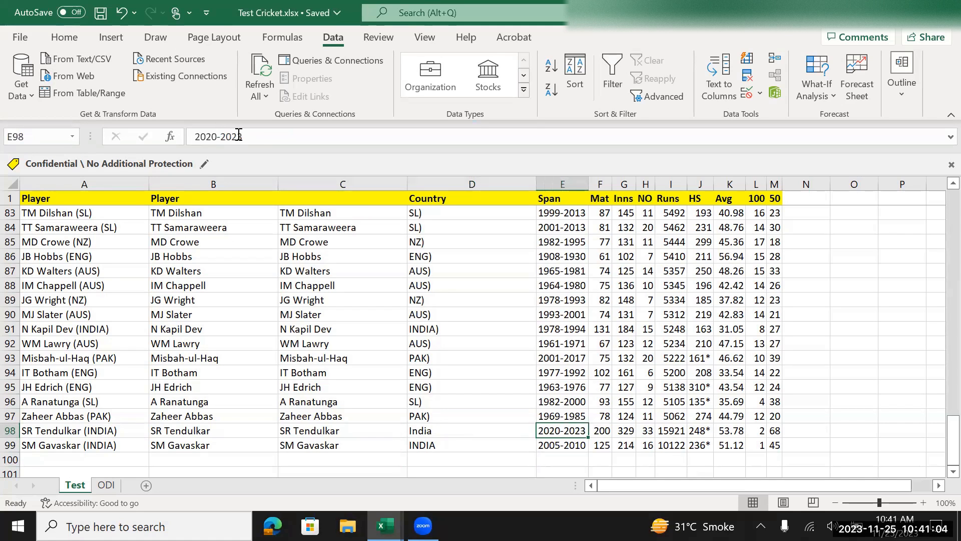
{"action": "key", "text": "Left"}
{"action": "key", "text": "Left"}
{"action": "key", "text": "Left"}
{"action": "key", "text": "Left"}
{"action": "key", "text": "Up"}
{"action": "key", "text": "ctrl+Up"}
{"action": "key", "text": "Down"}
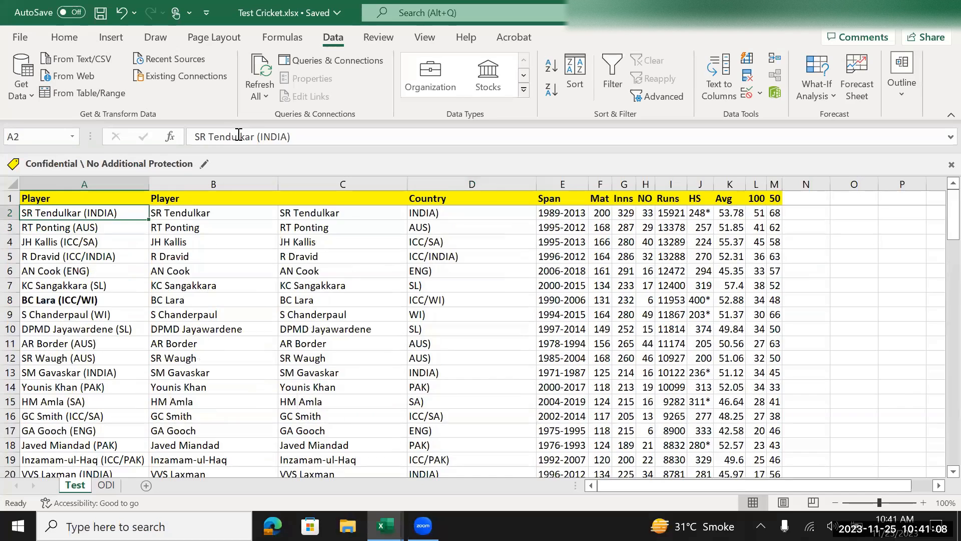
Step: Review the statistics of the added SR Tendulkar and SM Gavaskar rows 98 and 99 across their columns
{"action": "key", "text": "ctrl+Down"}
{"action": "key", "text": "Up"}
{"action": "key", "text": "Right"}
{"action": "key", "text": "Right"}
{"action": "key", "text": "Right"}
{"action": "key", "text": "Right"}
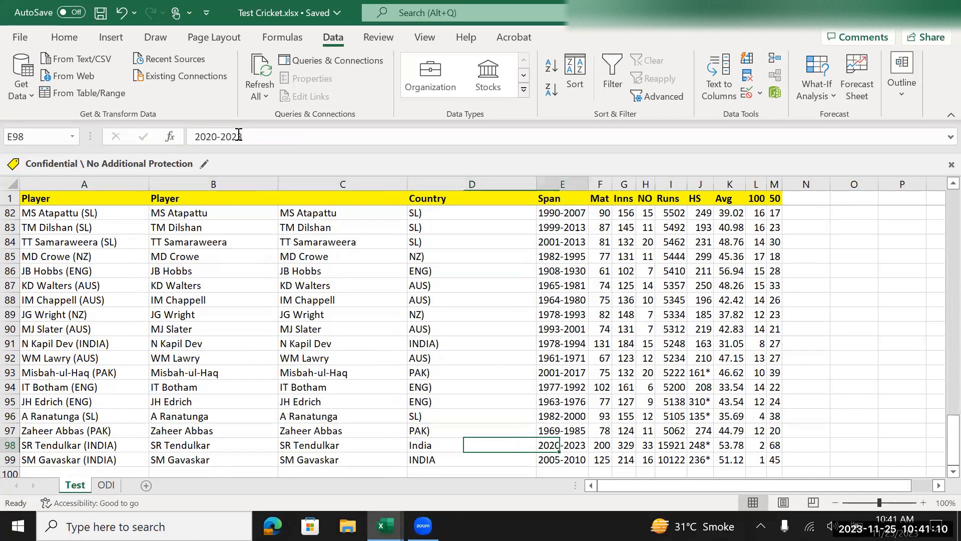
{"action": "key", "text": "Right"}
{"action": "key", "text": "Right"}
{"action": "key", "text": "Right"}
{"action": "key", "text": "Right"}
{"action": "key", "text": "Right"}
{"action": "key", "text": "Right"}
{"action": "key", "text": "Right"}
{"action": "key", "text": "Down"}
{"action": "key", "text": "Left"}
{"action": "key", "text": "Left"}
{"action": "key", "text": "Left"}
{"action": "key", "text": "Left"}
{"action": "key", "text": "Left"}
{"action": "key", "text": "Left"}
{"action": "key", "text": "Left"}
{"action": "key", "text": "Home"}
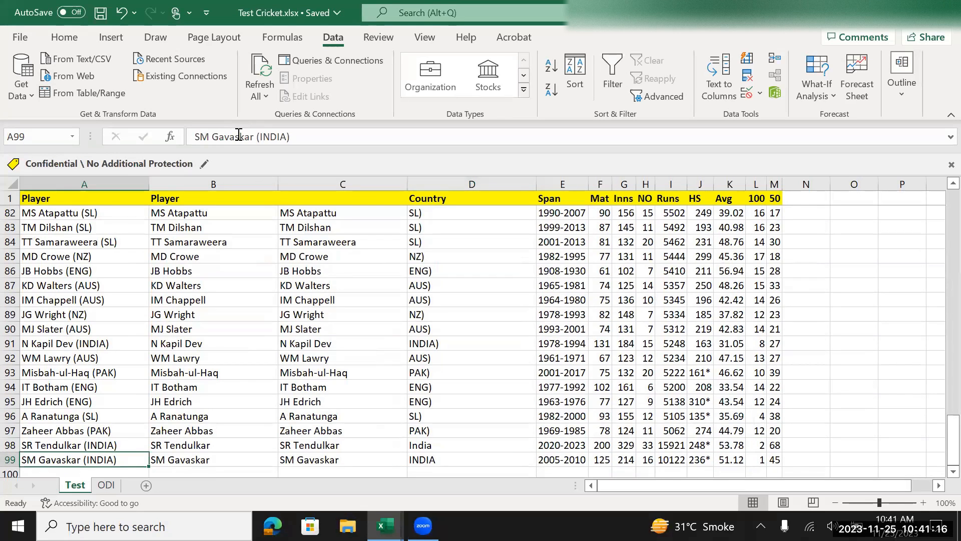
{"action": "key", "text": "Up"}
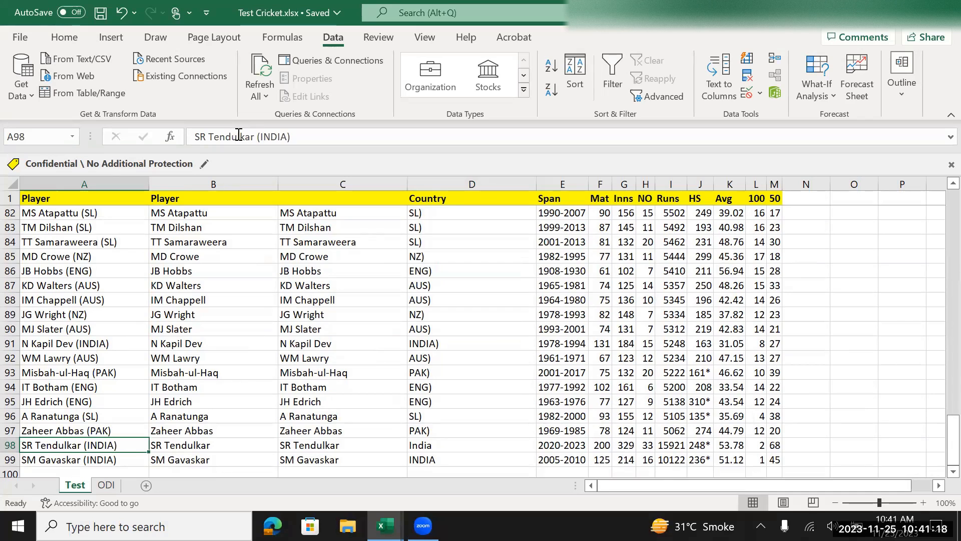
{"action": "key", "text": "shift+Down"}
{"action": "key", "text": "shift+Right"}
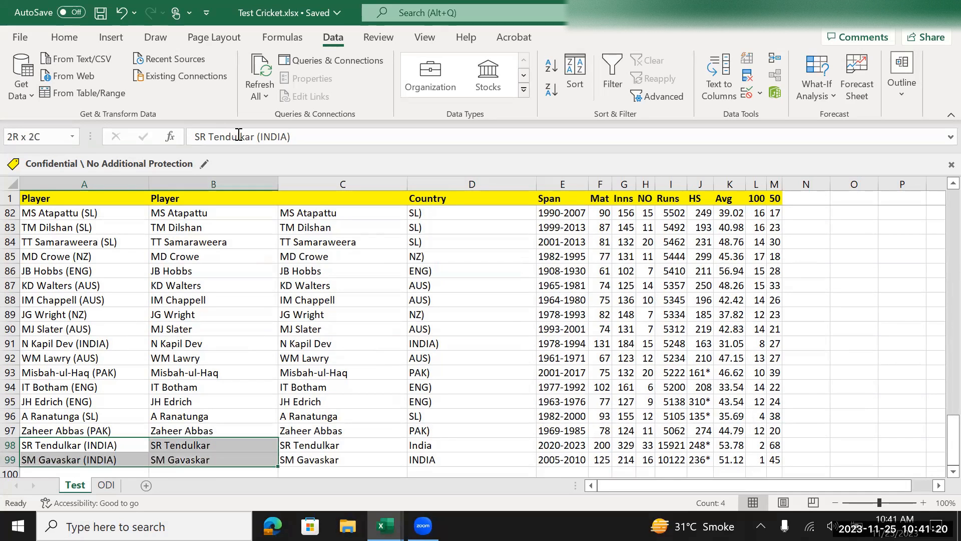
{"action": "key", "text": "shift+Right"}
{"action": "key", "text": "shift+Right"}
{"action": "key", "text": "shift+Right"}
{"action": "key", "text": "shift+Right"}
{"action": "key", "text": "shift+Right"}
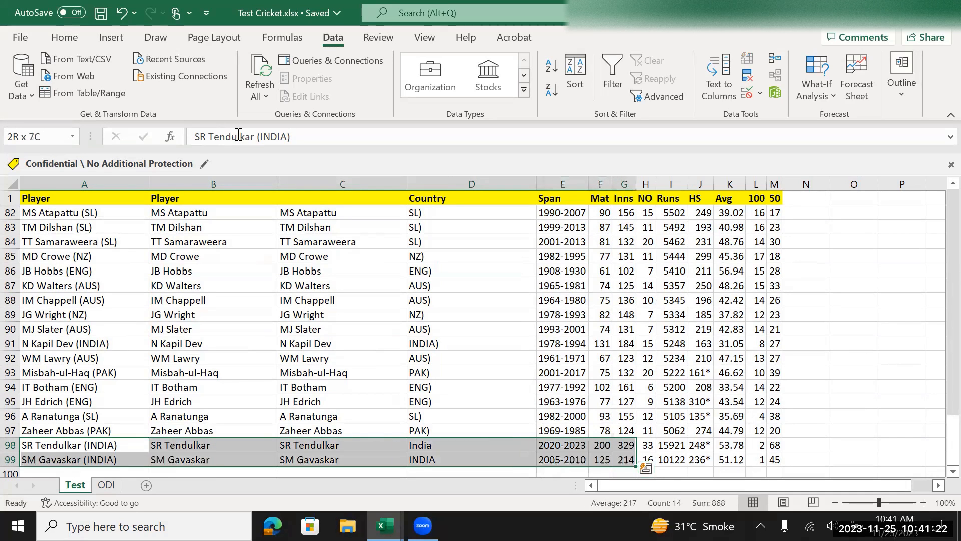
{"action": "key", "text": "shift+Right"}
{"action": "key", "text": "shift+Right"}
{"action": "key", "text": "shift+Right"}
{"action": "key", "text": "shift+Right"}
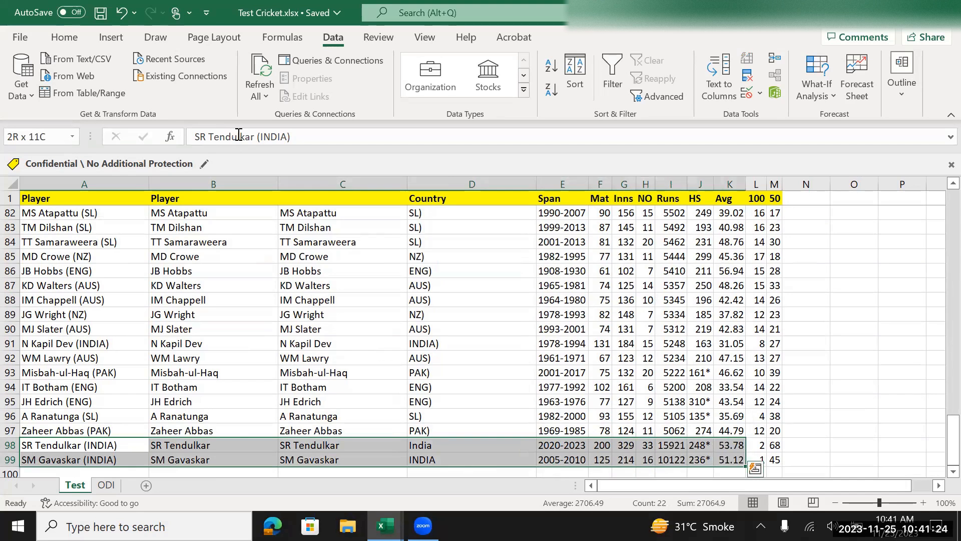
{"action": "key", "text": "alt+Tab"}
{"action": "key", "text": "alt+Tab"}
{"action": "key", "text": "alt+Tab"}
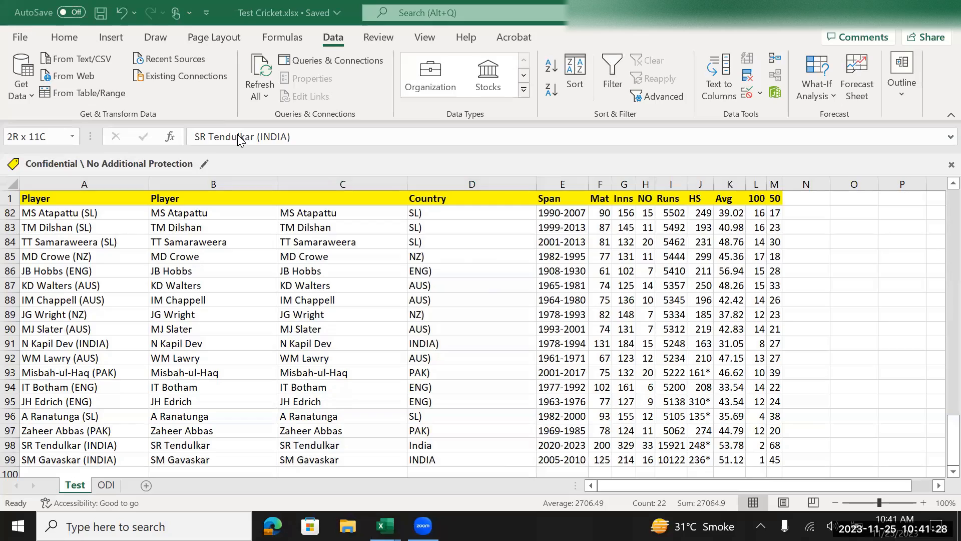
{"action": "key", "text": "alt+Tab"}
{"action": "key", "text": "alt+Tab"}
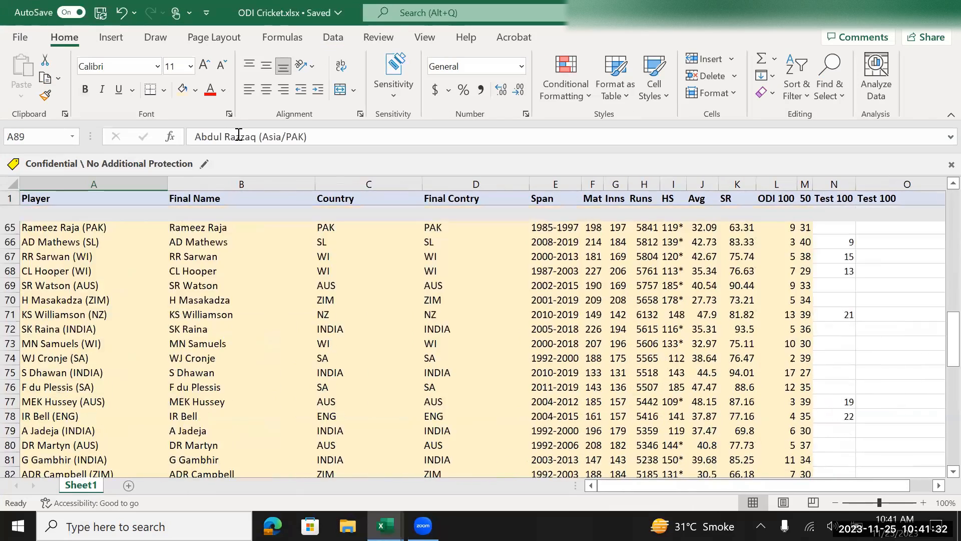
Step: Copy the player names and countries in A98:D99 of the Test Cricket workbook into the ODI Cricket workbook, starting at A90
{"action": "key", "text": "alt+Tab"}
{"action": "key", "text": "Left"}
{"action": "key", "text": "shift+Down"}
{"action": "key", "text": "shift+Right"}
{"action": "key", "text": "shift+Right"}
{"action": "key", "text": "shift+Right"}
{"action": "key", "text": "ctrl+c"}
{"action": "key", "text": "alt+Tab"}
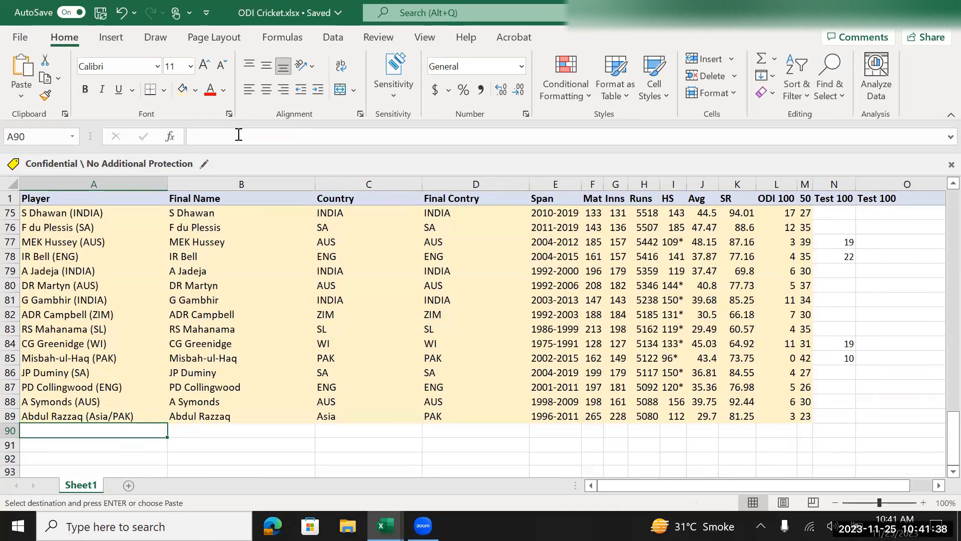
{"action": "key", "text": "ctrl+v"}
Step: Select the empty Span cell E90 in ODI Cricket and go to the SR Tendulkar Span cell E98 in the Test Cricket workbook
{"action": "key", "text": "Right"}
{"action": "key", "text": "Right"}
{"action": "key", "text": "Right"}
{"action": "key", "text": "Right"}
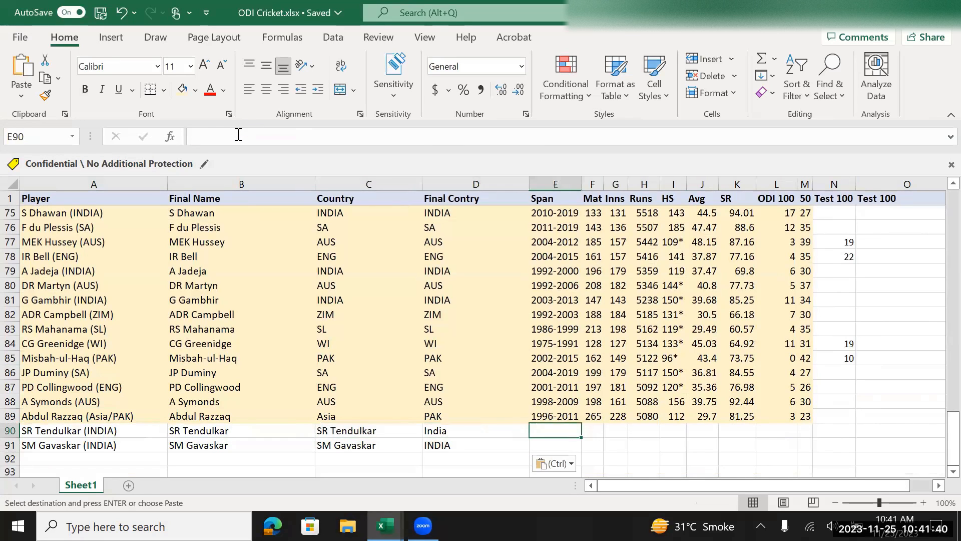
{"action": "key", "text": "alt+Tab"}
{"action": "key", "text": "Right"}
{"action": "key", "text": "Right"}
{"action": "key", "text": "Right"}
{"action": "key", "text": "Right"}
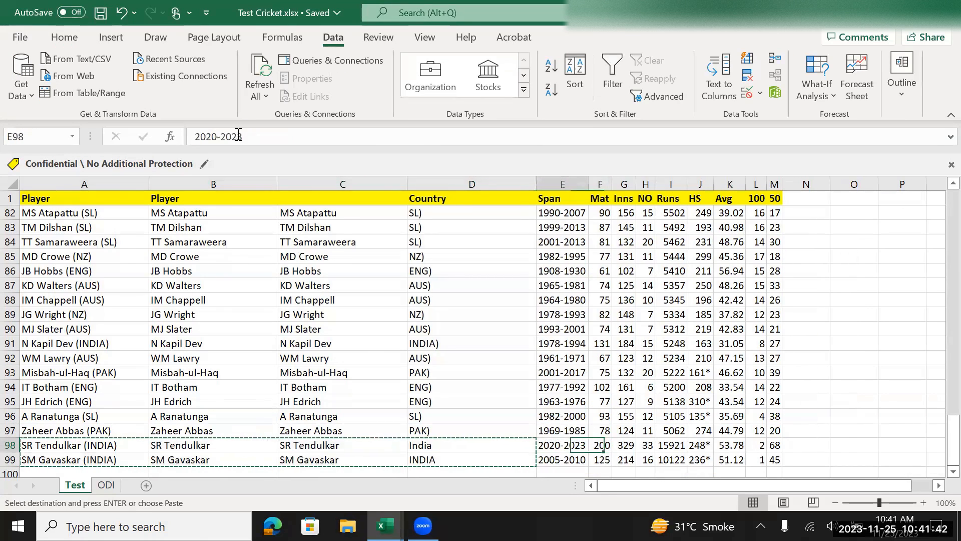
Step: Copy E98:M99 from the Test sheet of Test Cricket.xlsx and paste it at E90 in ODI Cricket.xlsx
{"action": "key", "text": "shift+Down"}
{"action": "key", "text": "shift+Right"}
{"action": "key", "text": "shift+Right"}
{"action": "key", "text": "shift+Right"}
{"action": "key", "text": "shift+Right"}
{"action": "key", "text": "shift+Right"}
{"action": "key", "text": "shift+Right"}
{"action": "key", "text": "shift+Right"}
{"action": "key", "text": "shift+Right"}
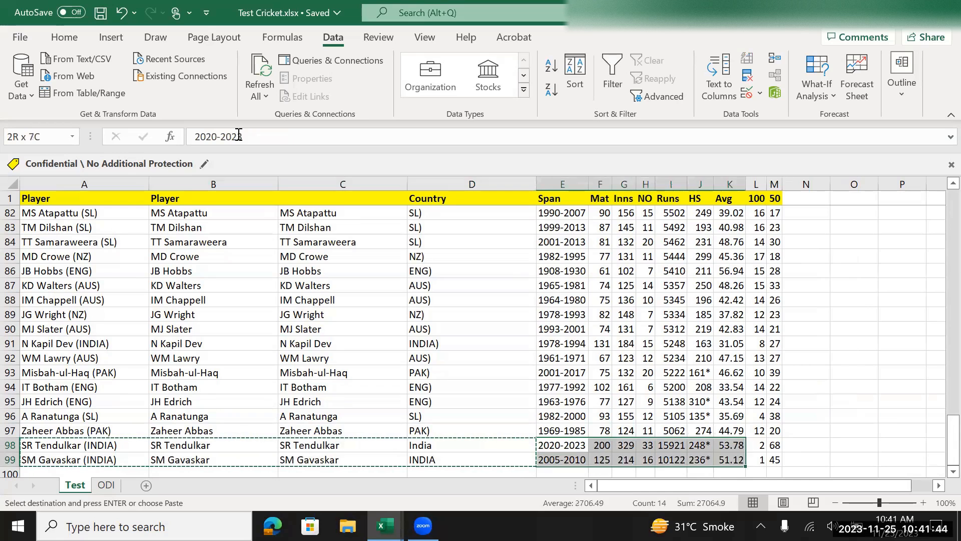
{"action": "key", "text": "ctrl+c"}
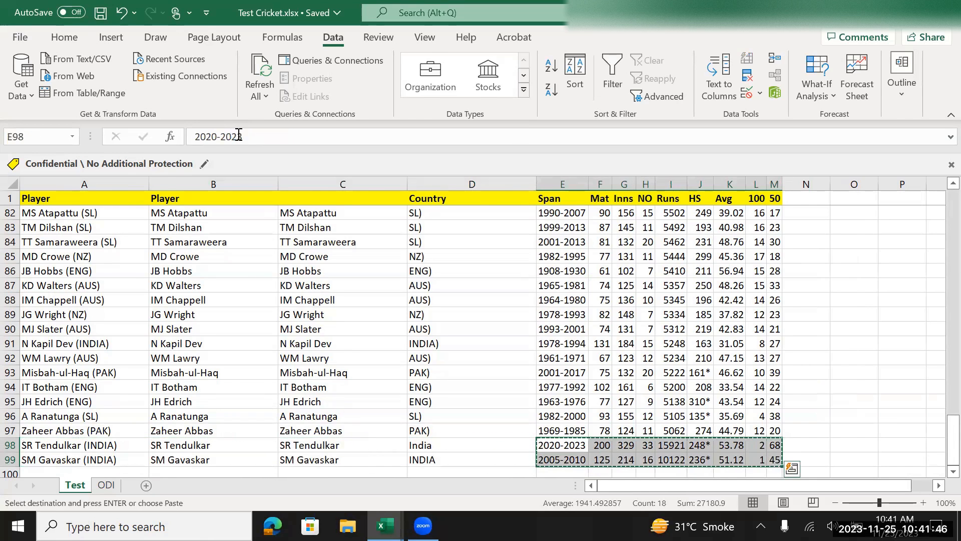
{"action": "key", "text": "alt+Tab"}
{"action": "key", "text": "ctrl+v"}
{"action": "key", "text": "Left"}
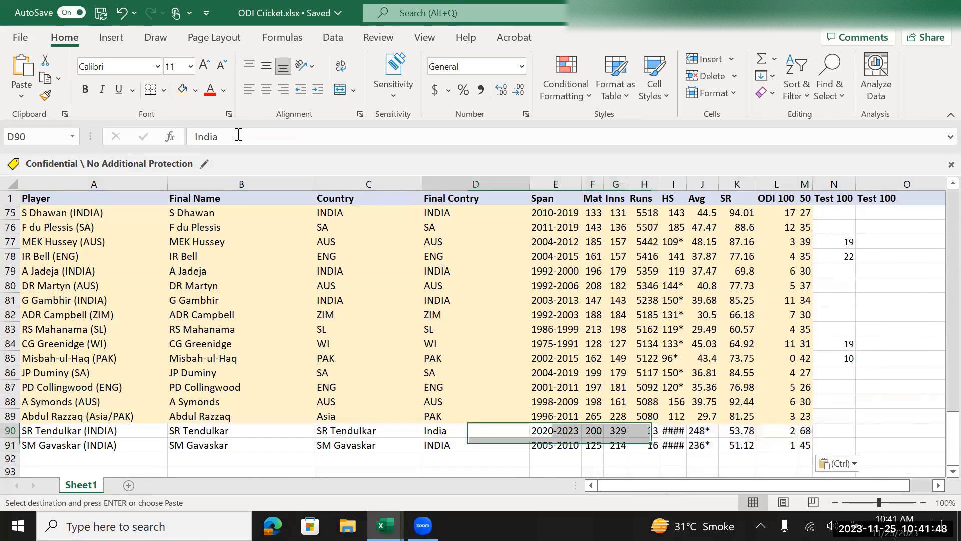
Step: Set the ODI 100 value in L90 to 10
{"action": "key", "text": "Right"}
{"action": "key", "text": "Right"}
{"action": "key", "text": "Right"}
{"action": "key", "text": "Right"}
{"action": "key", "text": "Right"}
{"action": "key", "text": "Right"}
{"action": "key", "text": "Right"}
{"action": "key", "text": "Right"}
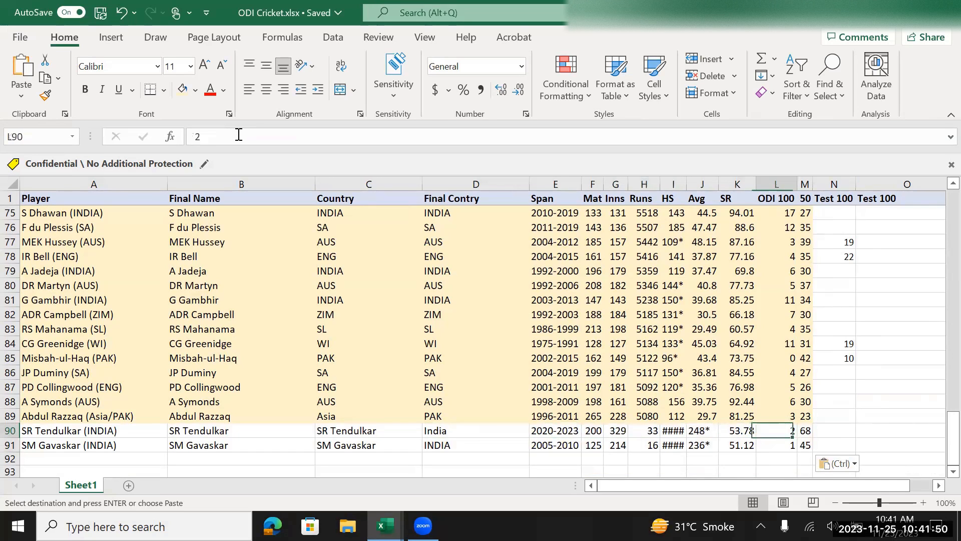
{"action": "key", "text": "Left"}
{"action": "key", "text": "Left"}
{"action": "key", "text": "Left"}
{"action": "key", "text": "Left"}
{"action": "key", "text": "Left"}
{"action": "key", "text": "Left"}
{"action": "key", "text": "Right"}
{"action": "key", "text": "Right"}
{"action": "key", "text": "Right"}
{"action": "key", "text": "Right"}
{"action": "key", "text": "Right"}
{"action": "key", "text": "Right"}
{"action": "key", "text": "Escape"}
{"action": "type", "text": "10"}
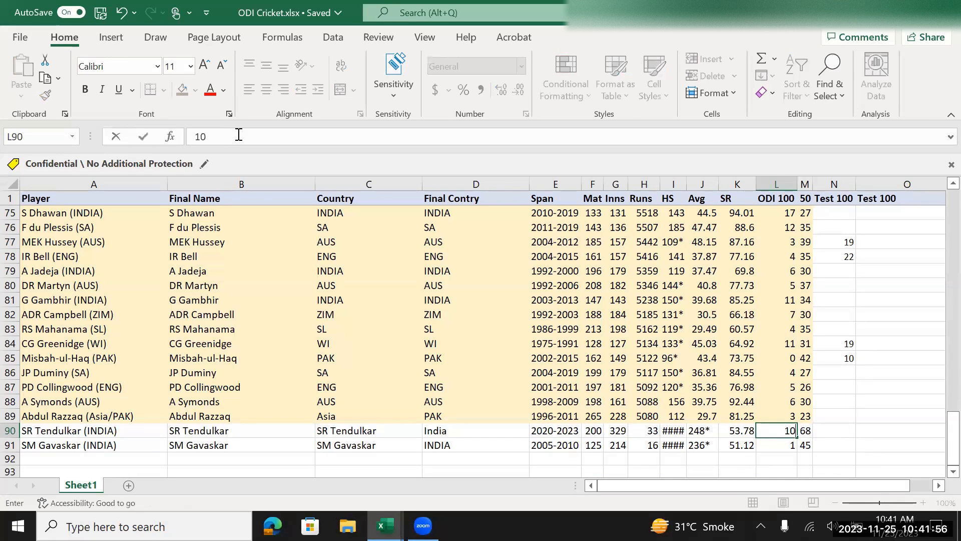
{"action": "key", "text": "Right"}
Step: Set the ODI 100 value in L91 to 5
{"action": "key", "text": "Left"}
{"action": "key", "text": "Down"}
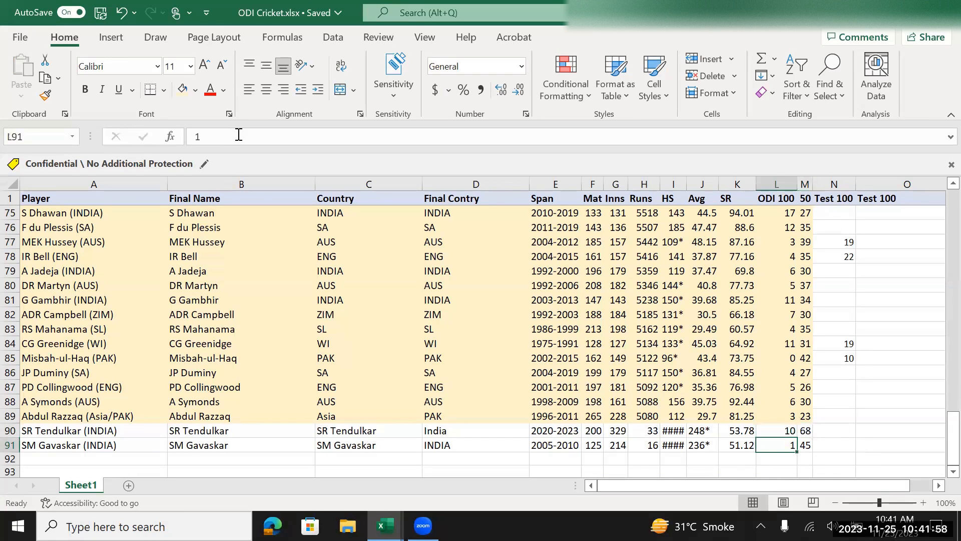
{"action": "type", "text": "5"}
{"action": "key", "text": "Return"}
{"action": "key", "text": "Up"}
{"action": "key", "text": "Up"}
{"action": "key", "text": "Right"}
{"action": "key", "text": "Right"}
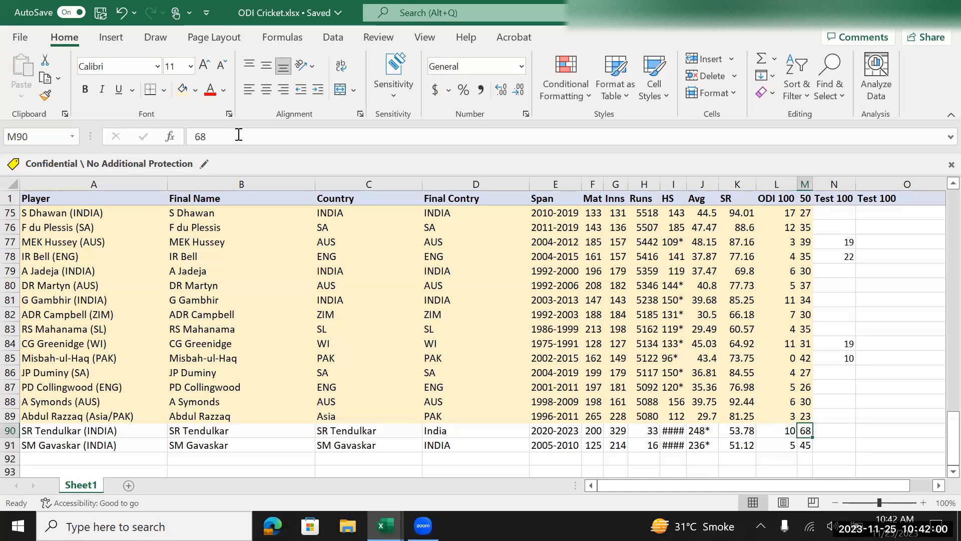
{"action": "key", "text": "Left"}
{"action": "key", "text": "Right"}
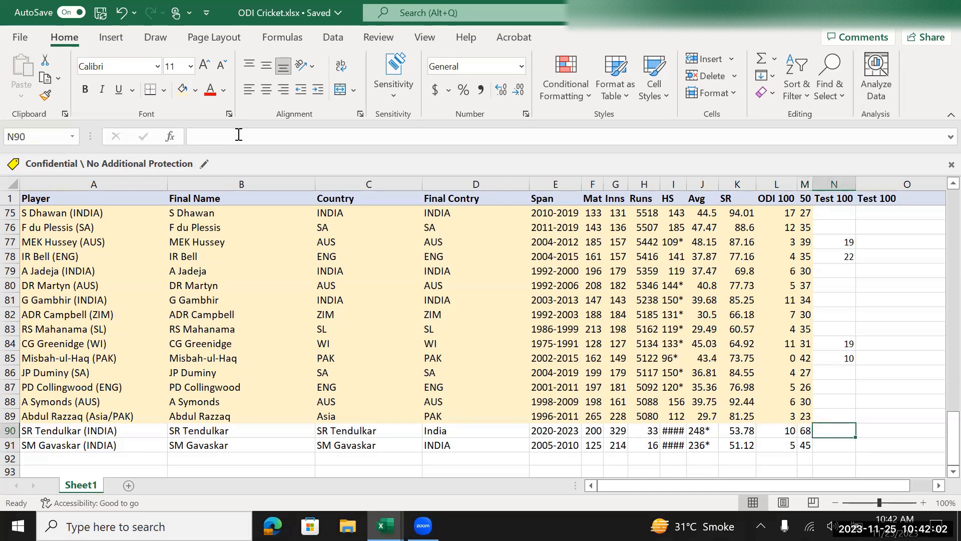
{"action": "key", "text": "Right"}
{"action": "key", "text": "Left"}
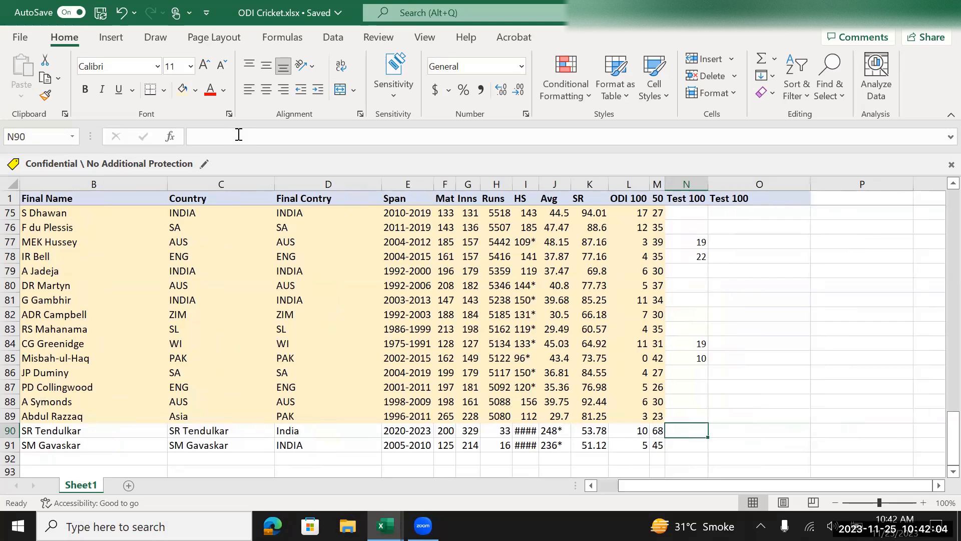
{"action": "key", "text": "Left"}
Step: Switch to Test Cricket.xlsx and shade the 100s values in L98:L99 with the current light orange fill
{"action": "key", "text": "alt+Tab"}
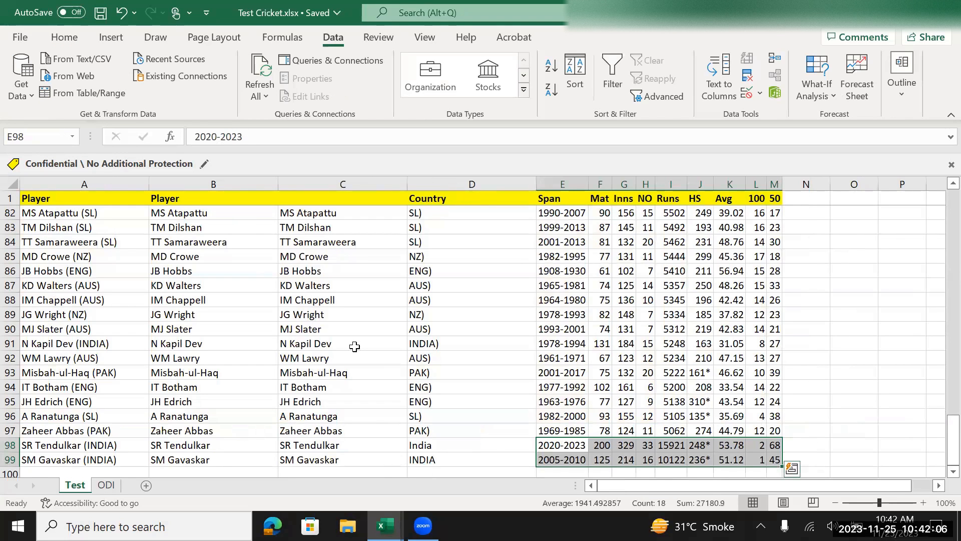
{"action": "left_click_drag", "start_coordinate": [756, 447], "coordinate": [758, 459]}
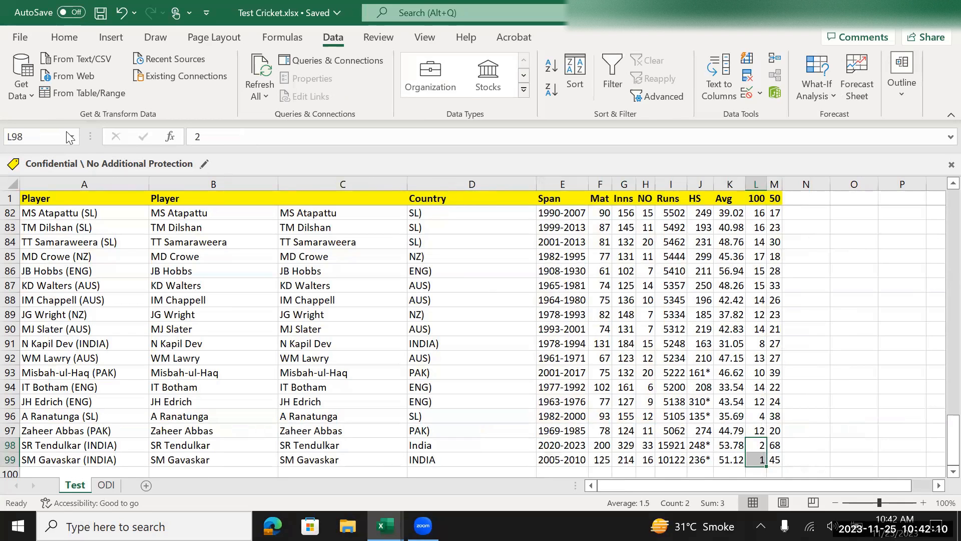
{"action": "key", "text": "alt+Tab"}
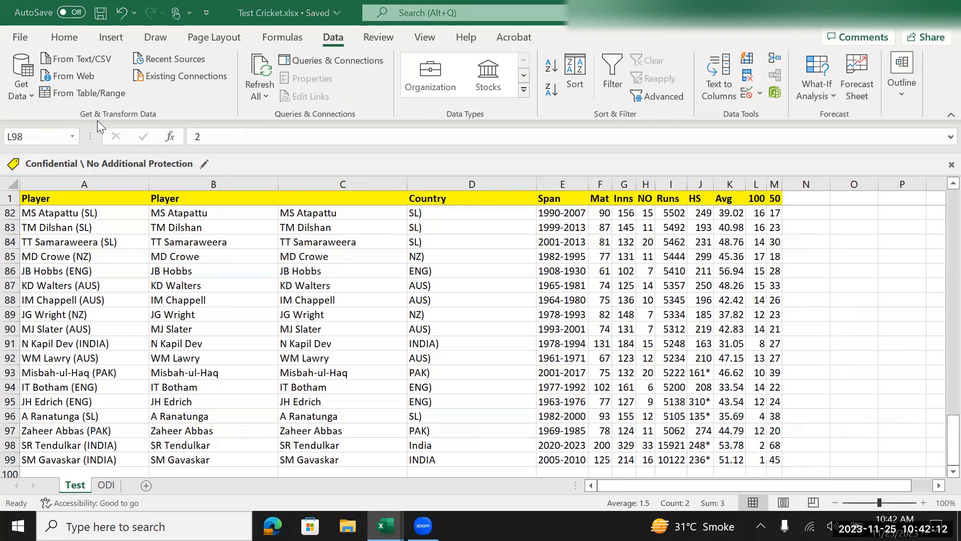
{"action": "key", "text": "alt+Tab"}
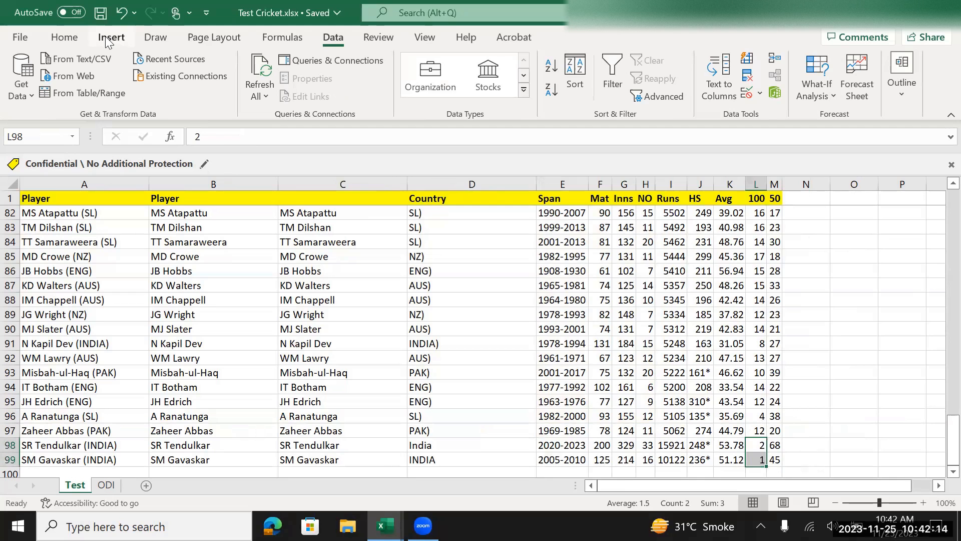
{"action": "left_click", "coordinate": [65, 40]}
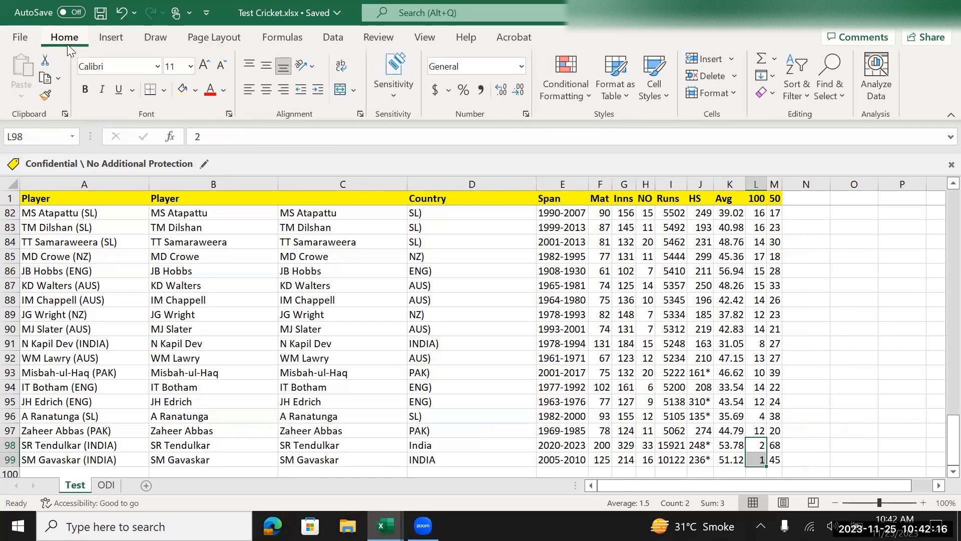
{"action": "left_click", "coordinate": [181, 86]}
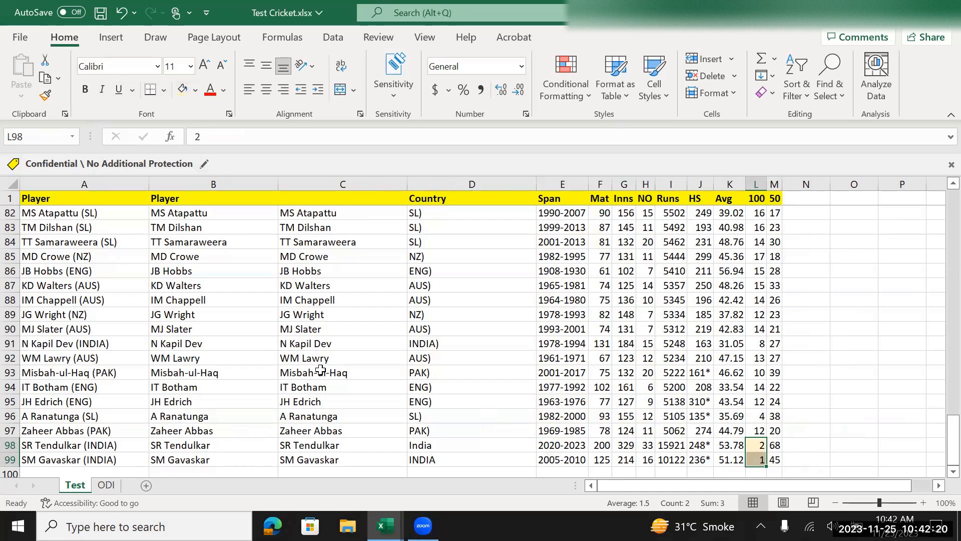
Step: Return to ODI Cricket.xlsx and fill the second Test 100 header in O1 with yellow
{"action": "key", "text": "alt+Tab"}
{"action": "key", "text": "alt+Tab"}
{"action": "key", "text": "Tab"}
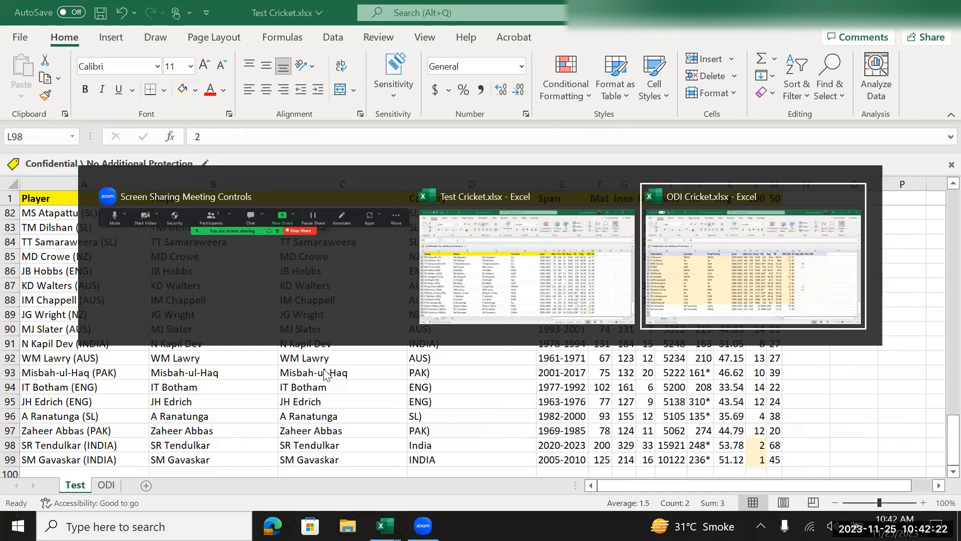
{"action": "key", "text": "Up"}
{"action": "key", "text": "Up"}
{"action": "key", "text": "Up"}
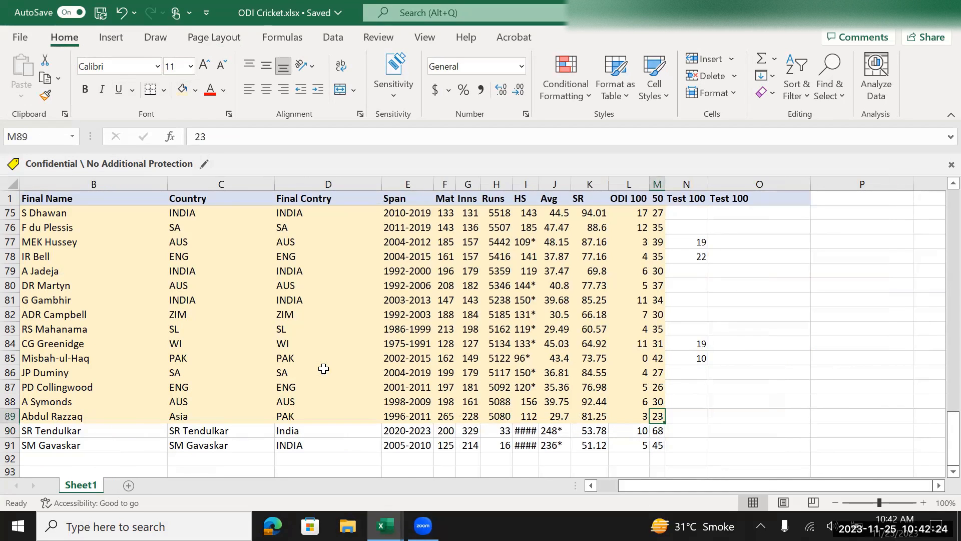
{"action": "key", "text": "ctrl+Up"}
{"action": "key", "text": "Down"}
{"action": "key", "text": "Right"}
{"action": "key", "text": "Right"}
{"action": "key", "text": "Right"}
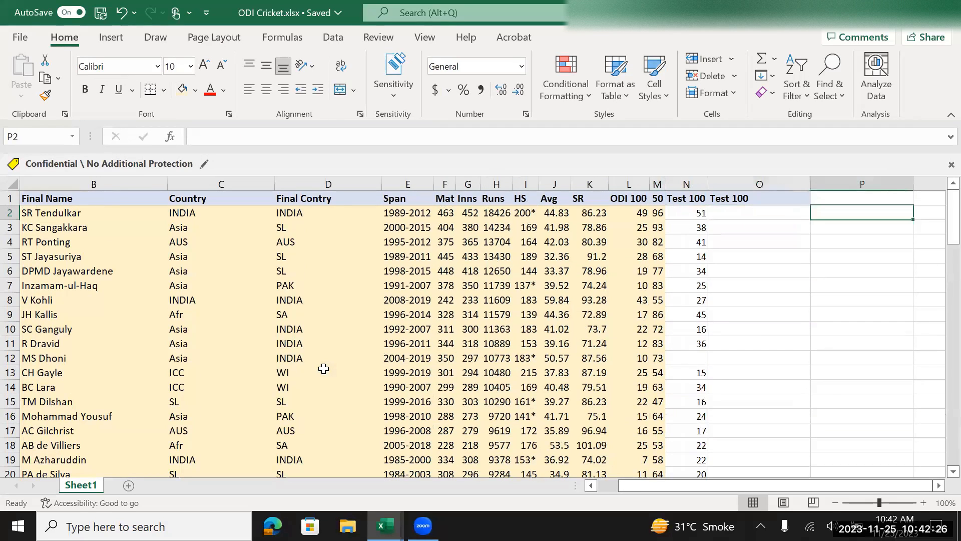
{"action": "key", "text": "Left"}
{"action": "key", "text": "ctrl+Down"}
{"action": "key", "text": "ctrl+Up"}
{"action": "key", "text": "Down"}
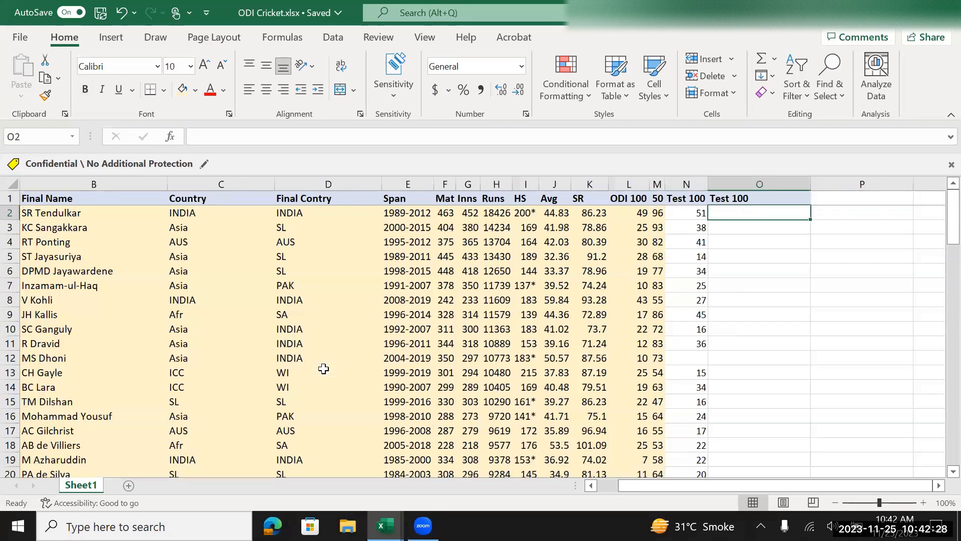
{"action": "key", "text": "Left"}
{"action": "key", "text": "Up"}
{"action": "key", "text": "Down"}
{"action": "key", "text": "Right"}
{"action": "left_click", "coordinate": [768, 200]}
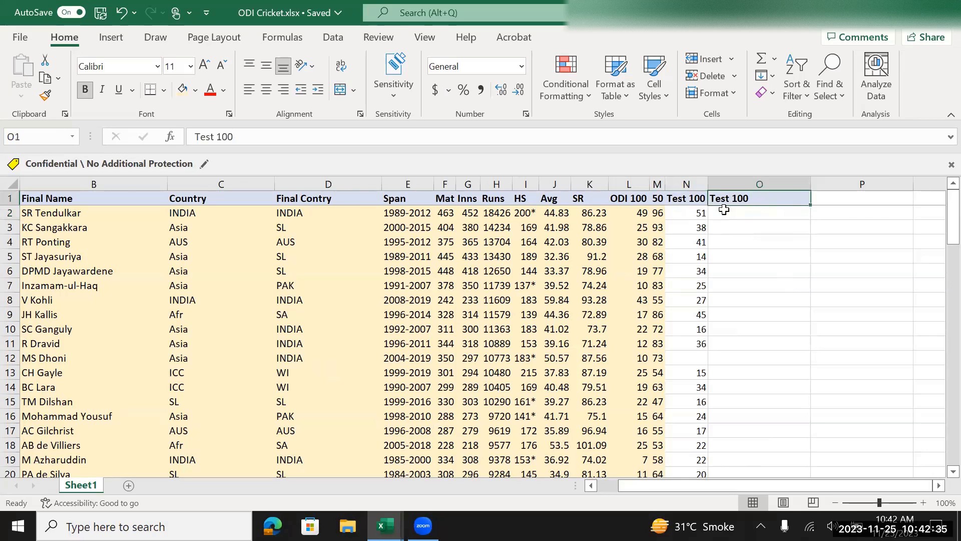
{"action": "left_click", "coordinate": [195, 90]}
{"action": "left_click", "coordinate": [220, 231]}
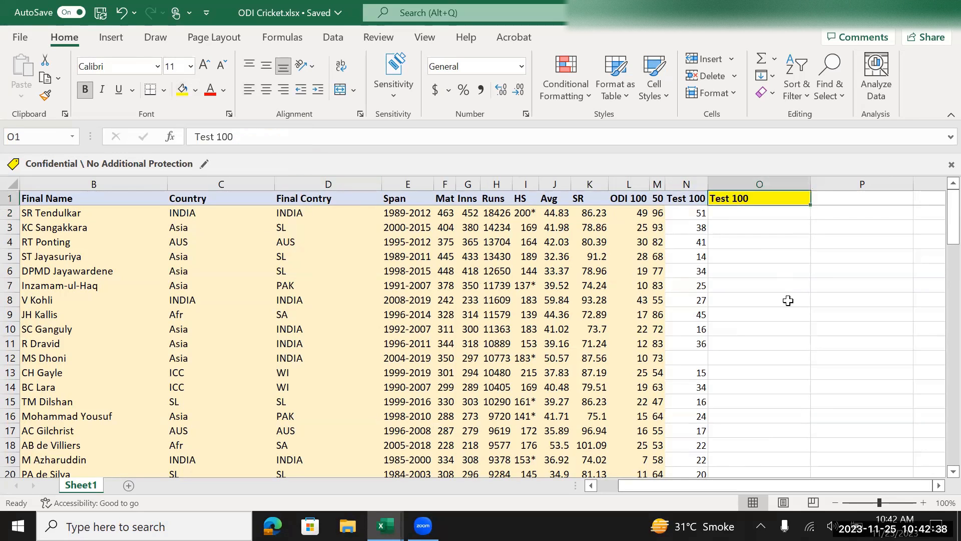
Step: Start a VLOOKUP formula in O2, the first data cell of the second Test 100 column
{"action": "left_click", "coordinate": [734, 216]}
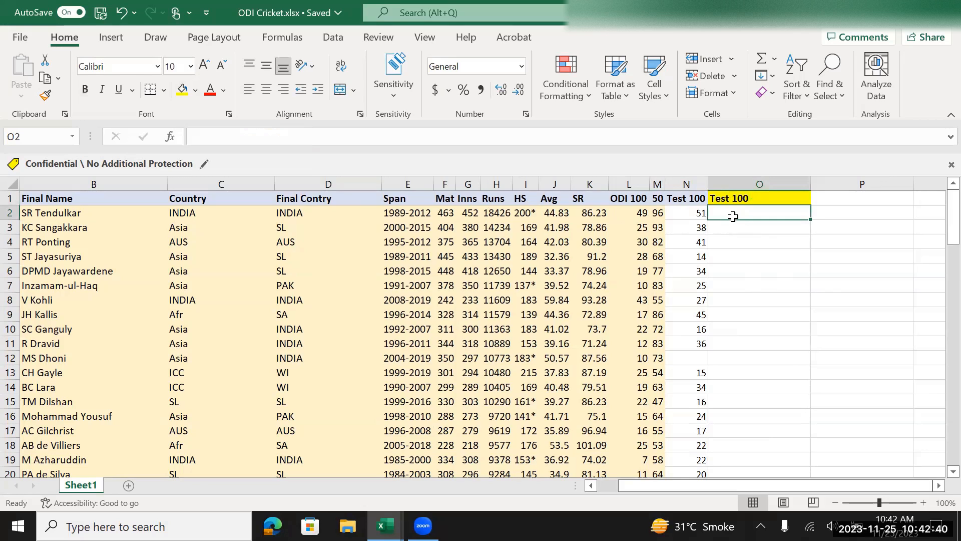
{"action": "type", "text": "=v"}
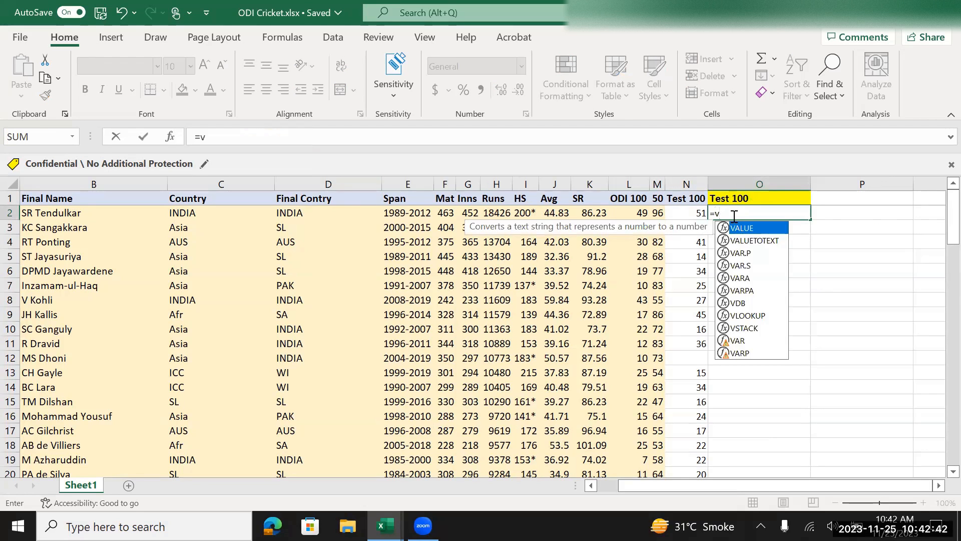
{"action": "type", "text": "llou"}
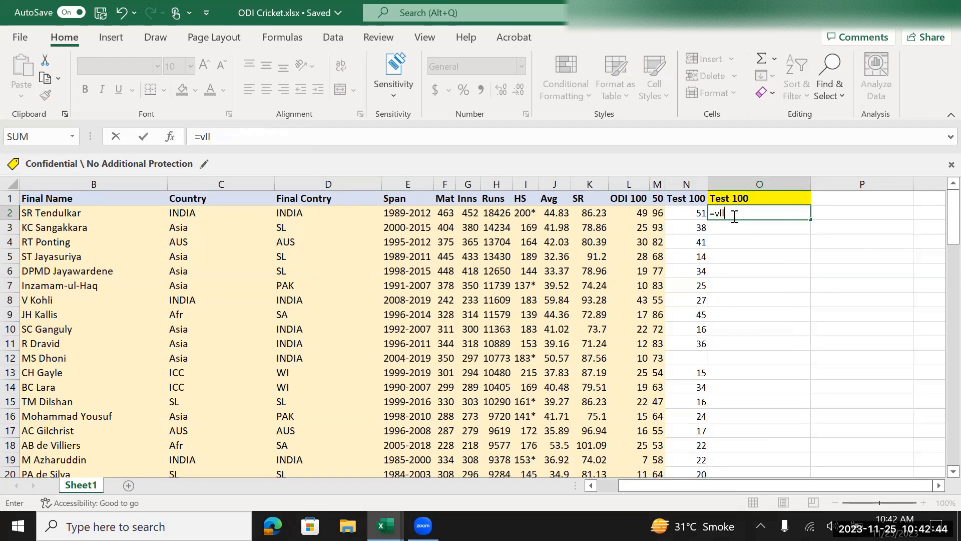
{"action": "key", "text": "BackSpace"}
{"action": "key", "text": "BackSpace"}
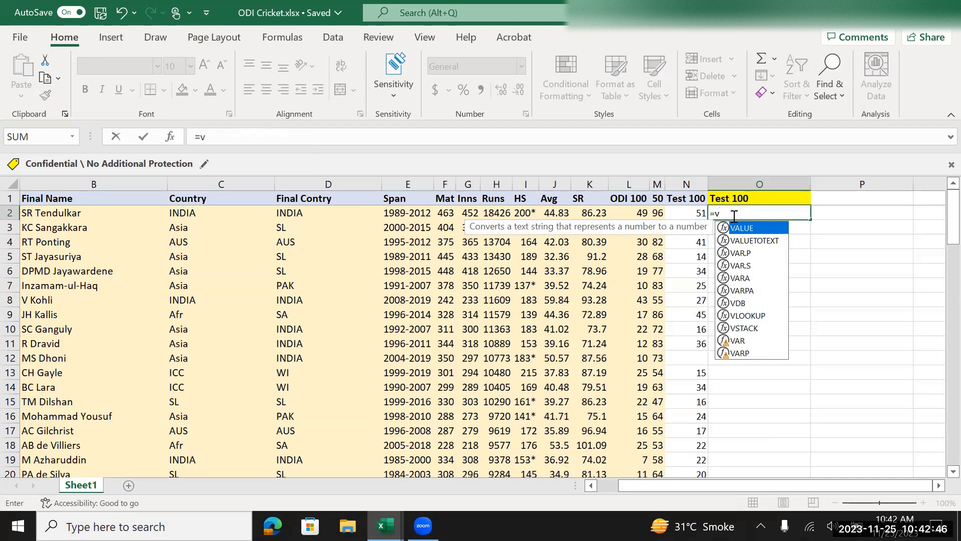
{"action": "type", "text": "lookup"}
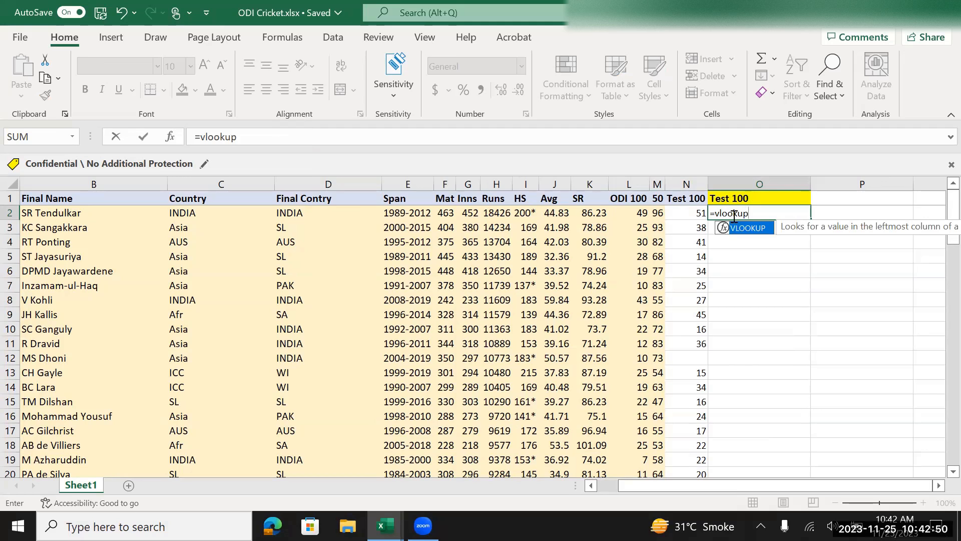
{"action": "type", "text": "("}
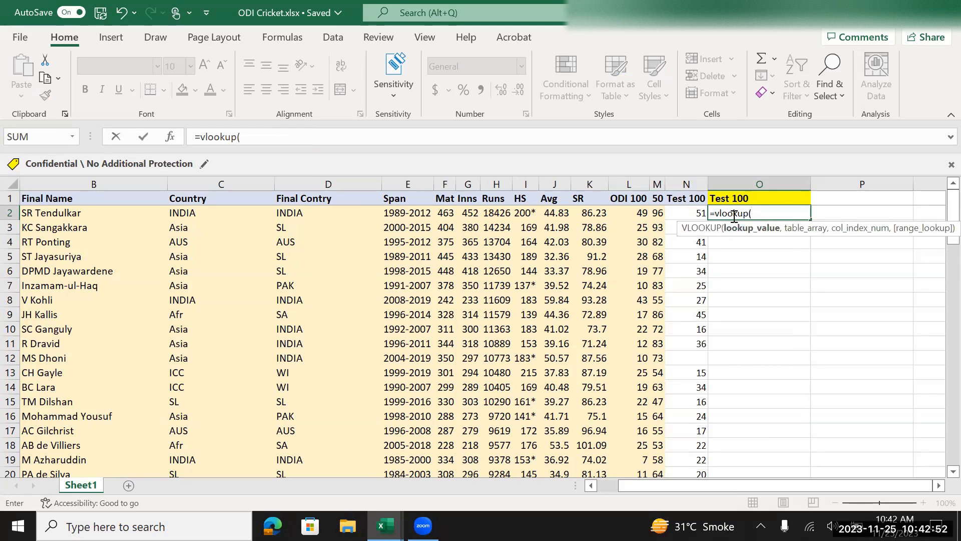
Step: Use the final name in B2 as the VLOOKUP's lookup value and proceed to the table array argument
{"action": "key", "text": "Left"}
{"action": "key", "text": "Left"}
{"action": "key", "text": "Left"}
{"action": "key", "text": "Left"}
{"action": "key", "text": "Left"}
{"action": "key", "text": "Left"}
{"action": "key", "text": "Left"}
{"action": "key", "text": "Left"}
{"action": "key", "text": "Left"}
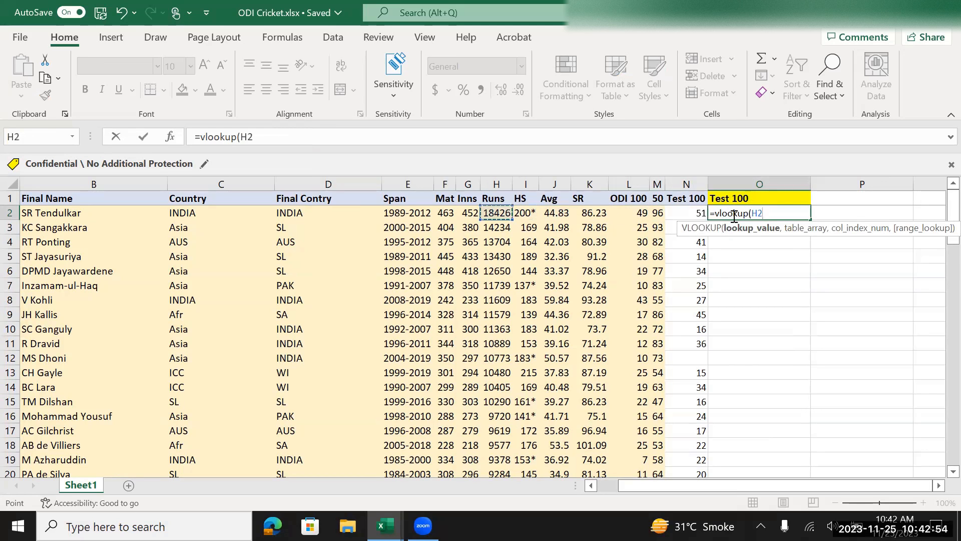
{"action": "key", "text": "Left"}
{"action": "key", "text": "Left"}
{"action": "key", "text": "Left"}
{"action": "key", "text": "Left"}
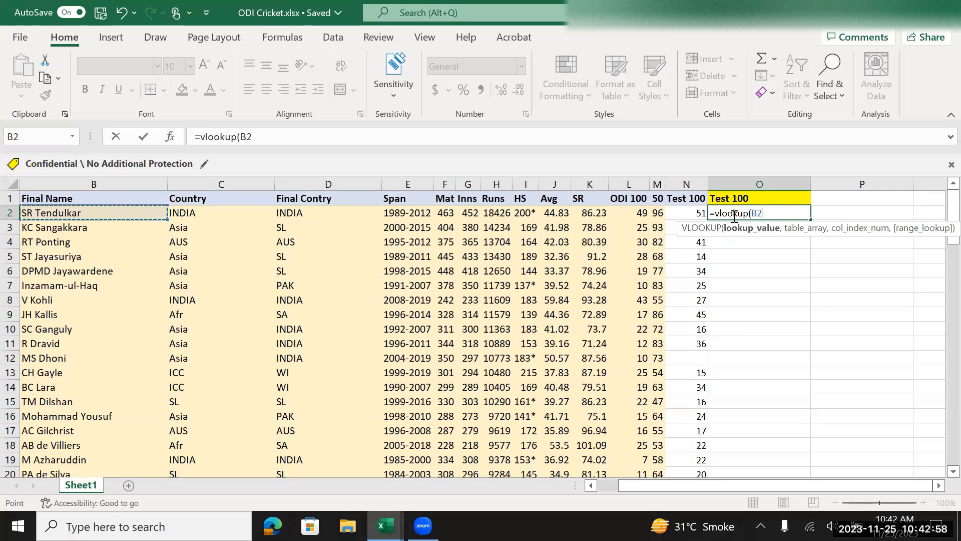
{"action": "type", "text": ","}
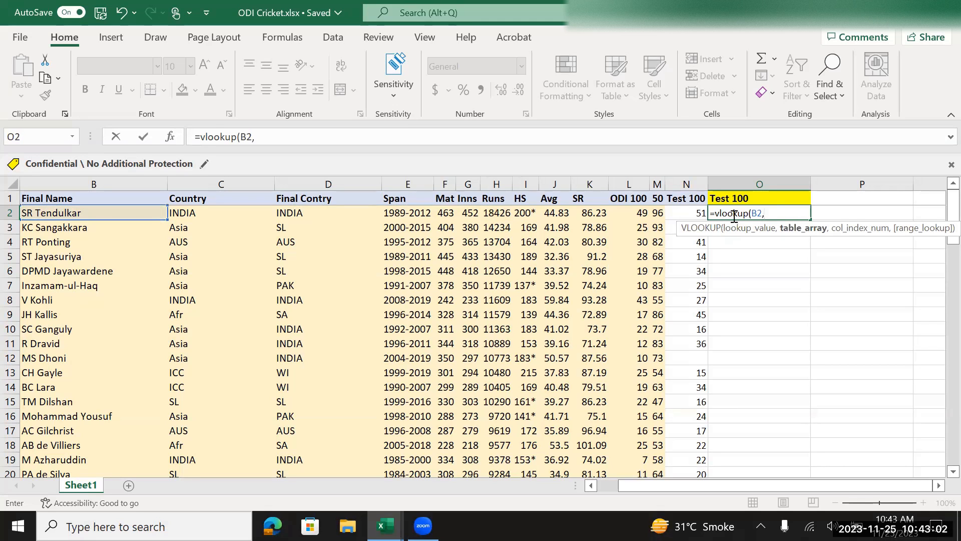
Step: Switch to Test Cricket.xlsx and set columns C through L of the Test sheet as the VLOOKUP's table array
{"action": "key", "text": "alt+Tab"}
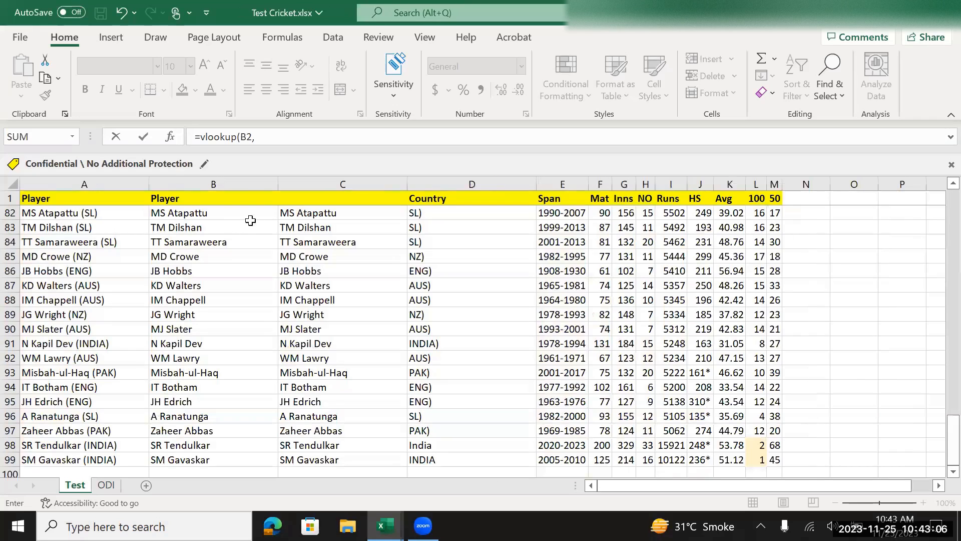
{"action": "left_click", "coordinate": [214, 180]}
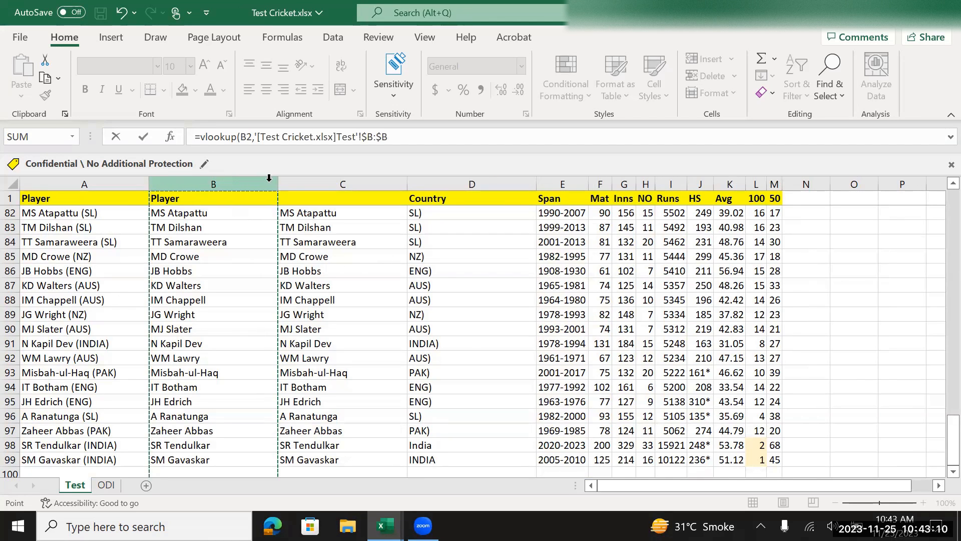
{"action": "left_click", "coordinate": [311, 180]}
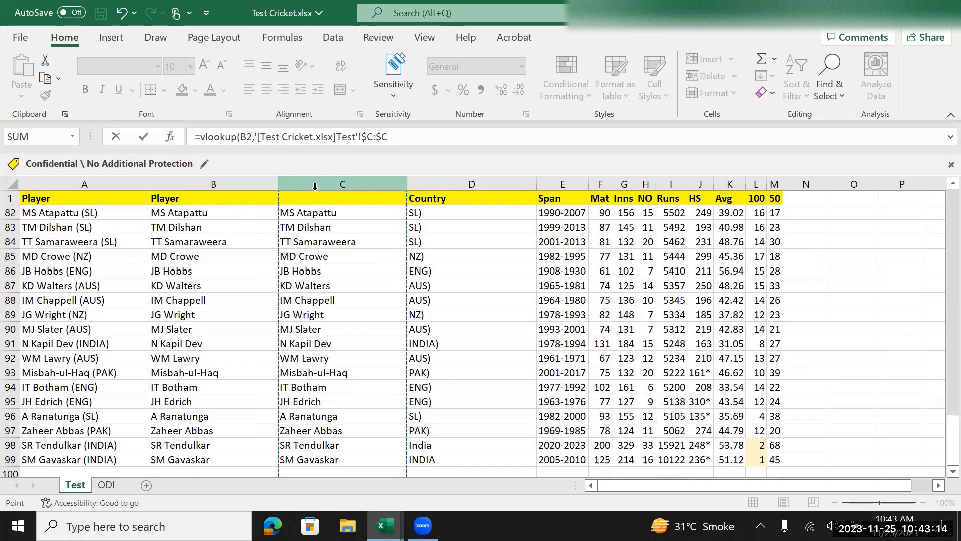
{"action": "scroll", "coordinate": [318, 195], "scroll_direction": "down", "scroll_amount": 1}
{"action": "scroll", "coordinate": [317, 194], "scroll_direction": "up", "scroll_amount": 2}
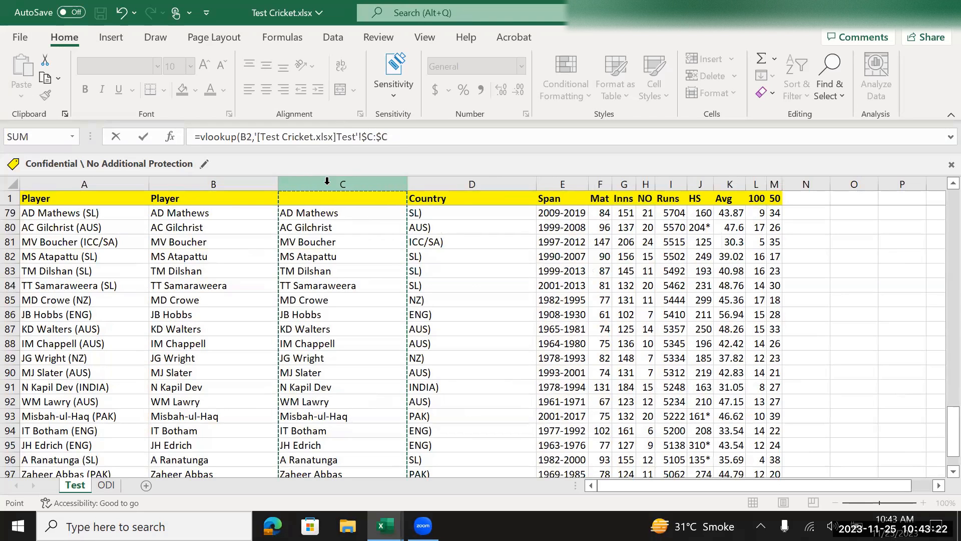
{"action": "key", "text": "shift+Right"}
{"action": "key", "text": "shift+Right"}
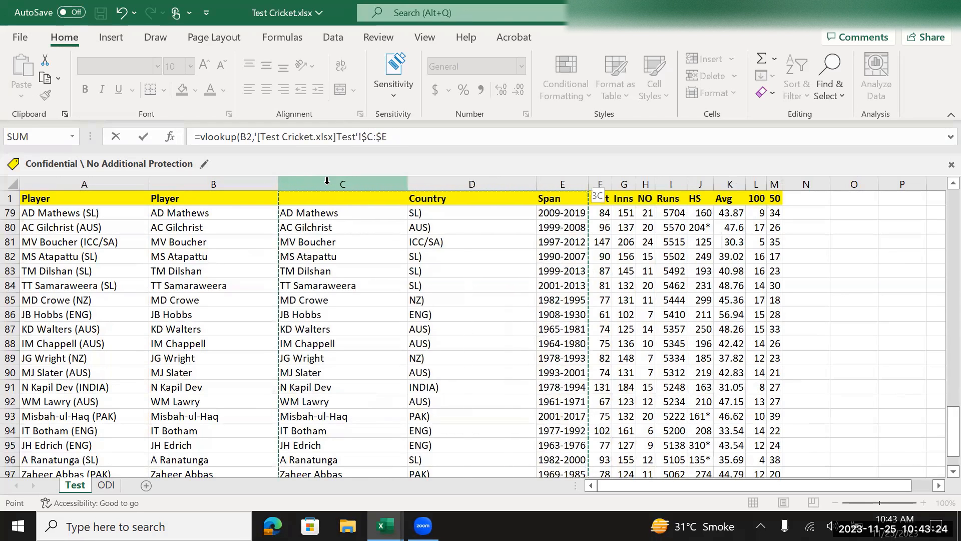
{"action": "key", "text": "shift+Right"}
{"action": "key", "text": "shift+Right"}
{"action": "key", "text": "shift+Right"}
{"action": "key", "text": "shift+Right"}
{"action": "key", "text": "shift+Right"}
{"action": "key", "text": "shift+Right"}
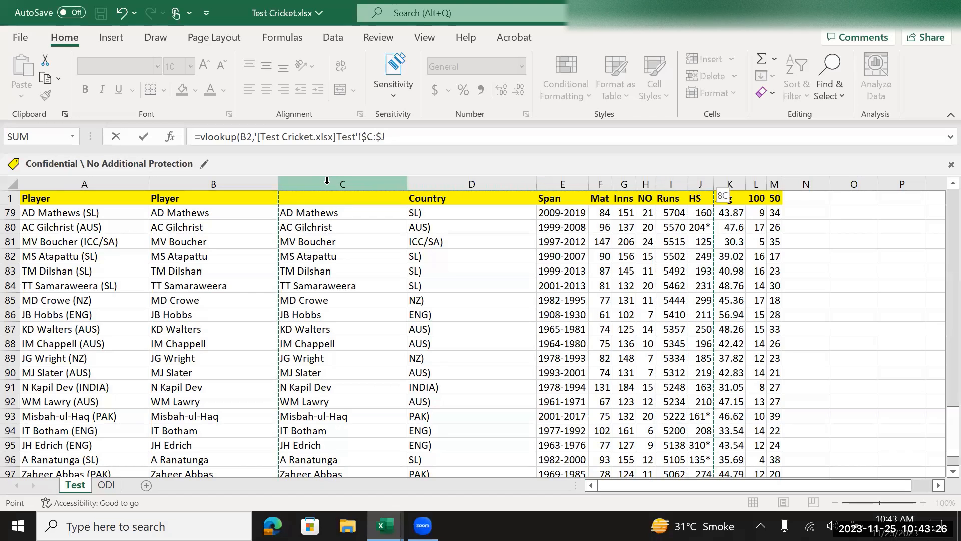
{"action": "key", "text": "shift+Right"}
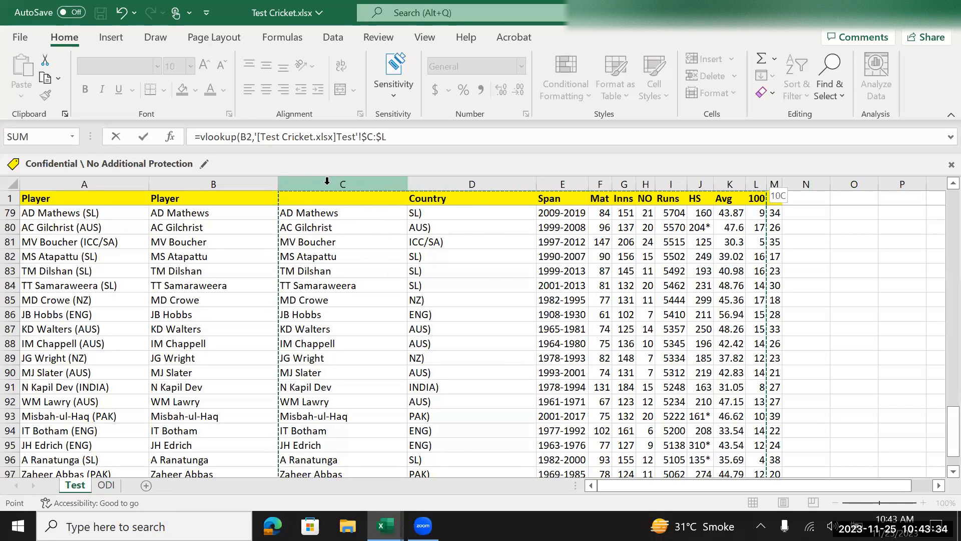
{"action": "type", "text": ","}
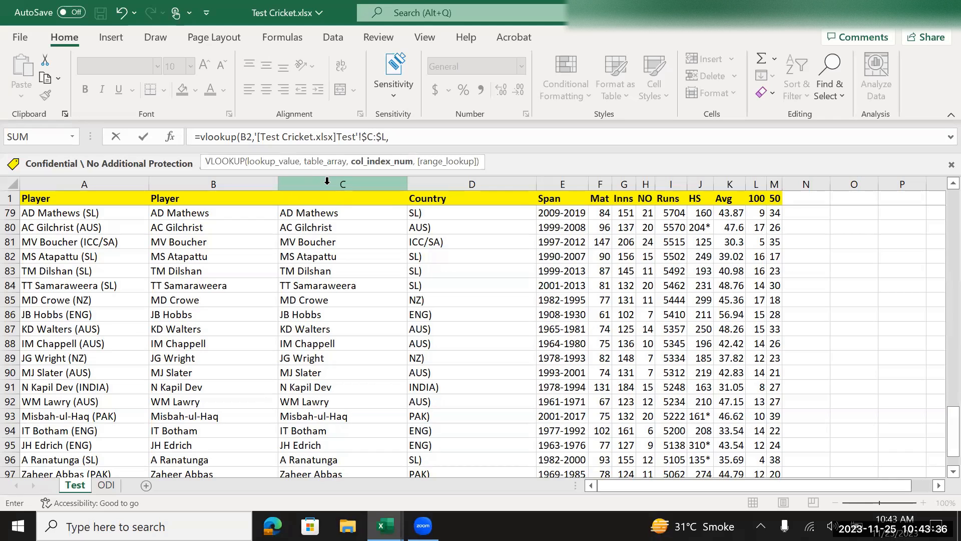
Step: Complete the VLOOKUP with column index 10 and range lookup 0 for an exact match
{"action": "type", "text": "10,"}
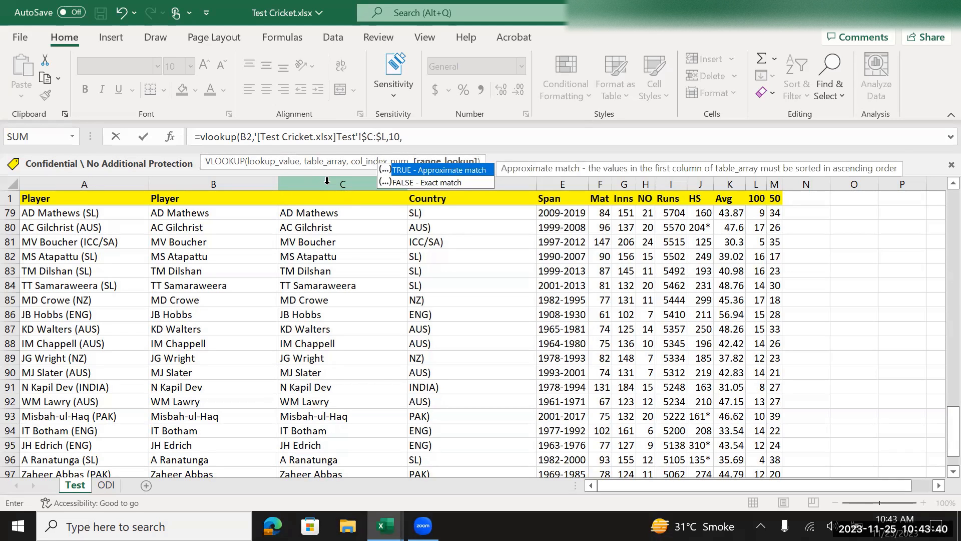
{"action": "type", "text": "0)"}
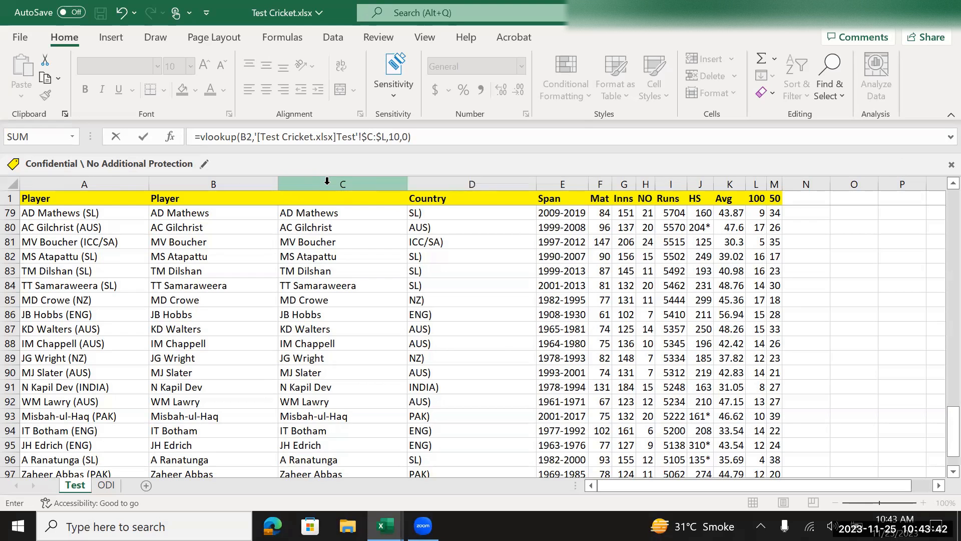
{"action": "key", "text": "Return"}
Step: Fill the VLOOKUP from O2 down the second Test 100 column through row 91
{"action": "key", "text": "Left"}
{"action": "key", "text": "Left"}
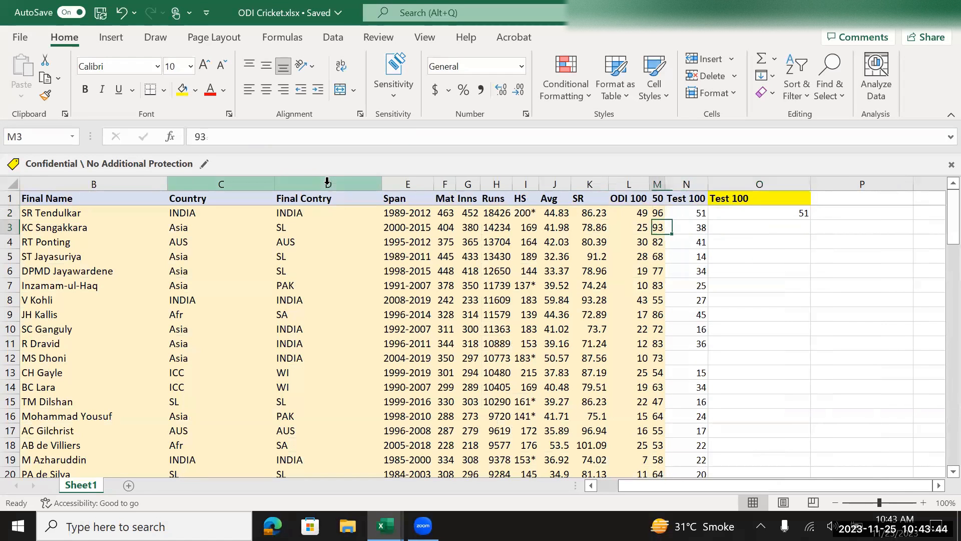
{"action": "key", "text": "ctrl+Down"}
{"action": "key", "text": "Right"}
{"action": "key", "text": "Right"}
{"action": "key", "text": "Right"}
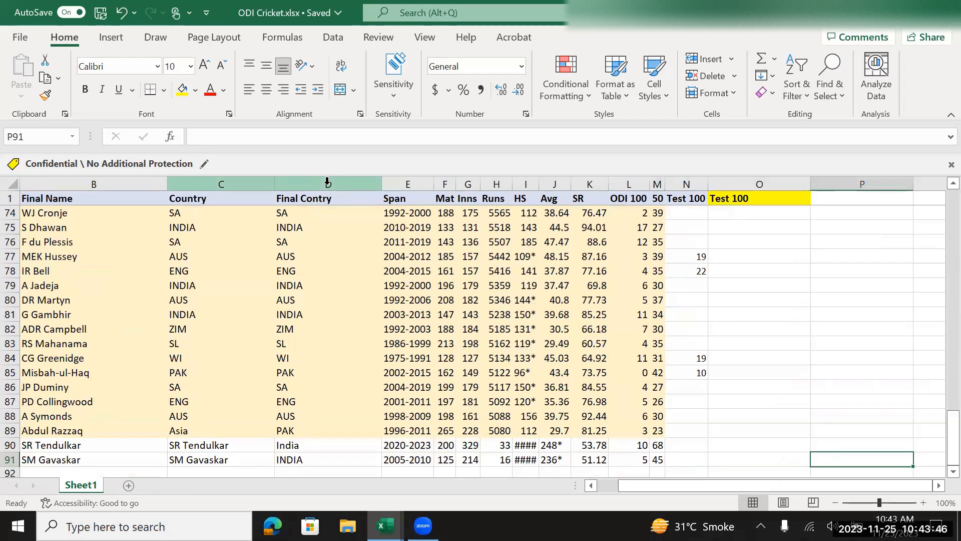
{"action": "key", "text": "Left"}
{"action": "key", "text": "ctrl+shift+Up"}
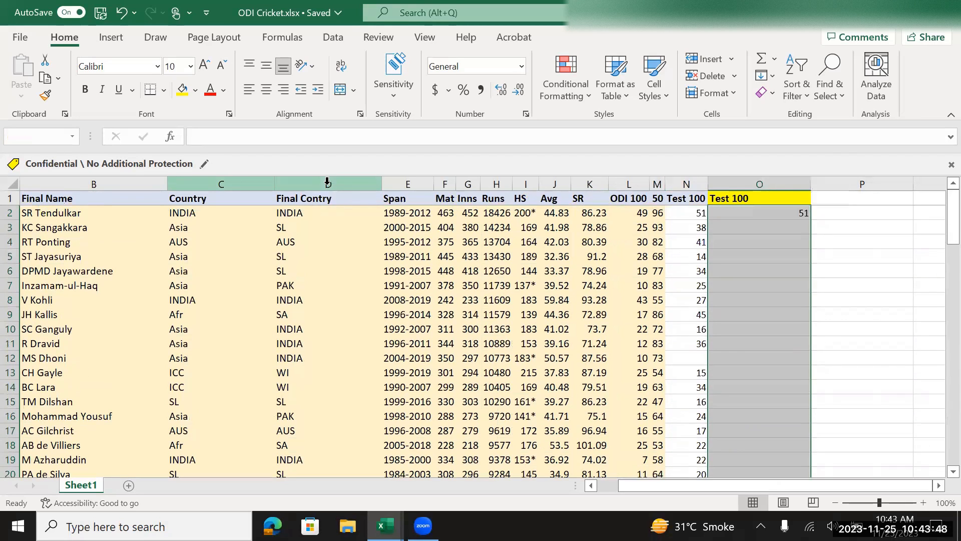
{"action": "key", "text": "ctrl+d"}
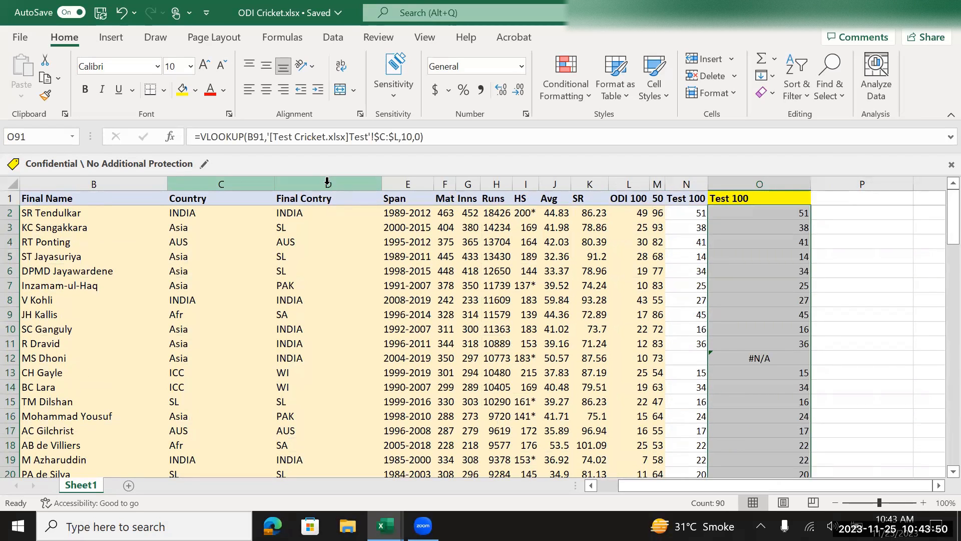
Step: Examine the entries across row 90, one of the two unshaded player rows at the end of the ODI table
{"action": "key", "text": "Left"}
{"action": "key", "text": "Left"}
{"action": "key", "text": "Up"}
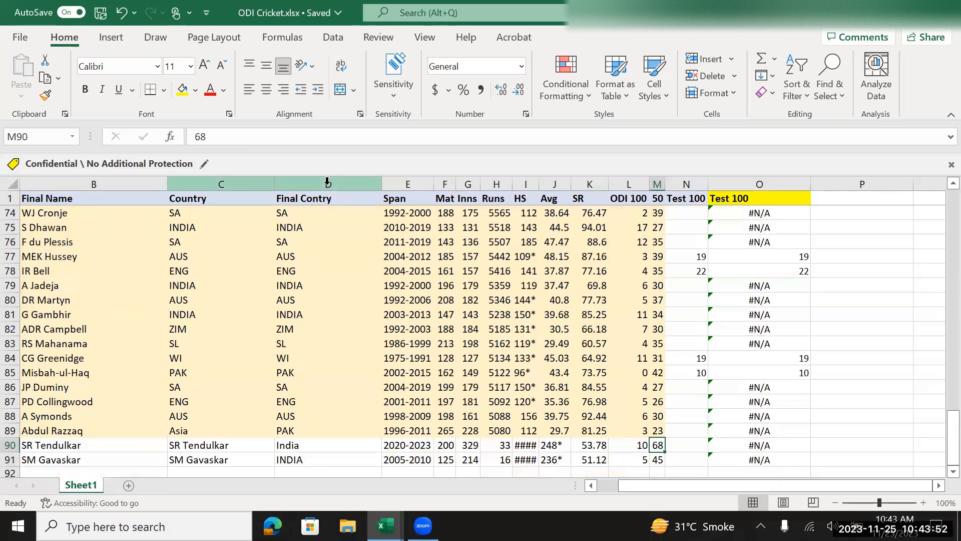
{"action": "key", "text": "Left"}
{"action": "key", "text": "Left"}
{"action": "key", "text": "Left"}
{"action": "key", "text": "Left"}
{"action": "key", "text": "Left"}
{"action": "key", "text": "Left"}
{"action": "key", "text": "Left"}
{"action": "key", "text": "Left"}
{"action": "key", "text": "Left"}
{"action": "key", "text": "Left"}
{"action": "key", "text": "Left"}
{"action": "key", "text": "Left"}
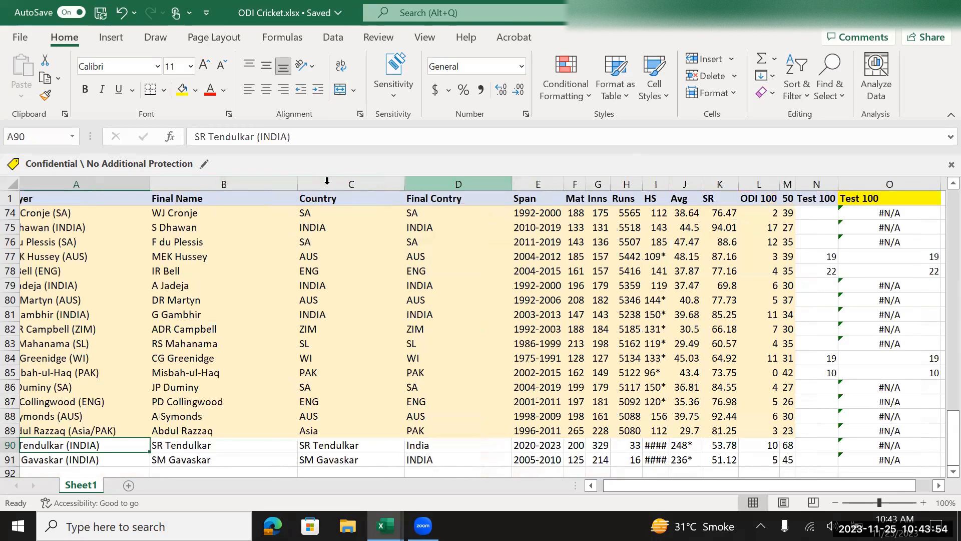
{"action": "key", "text": "Right"}
{"action": "key", "text": "Right"}
{"action": "key", "text": "Right"}
{"action": "key", "text": "Right"}
{"action": "key", "text": "Right"}
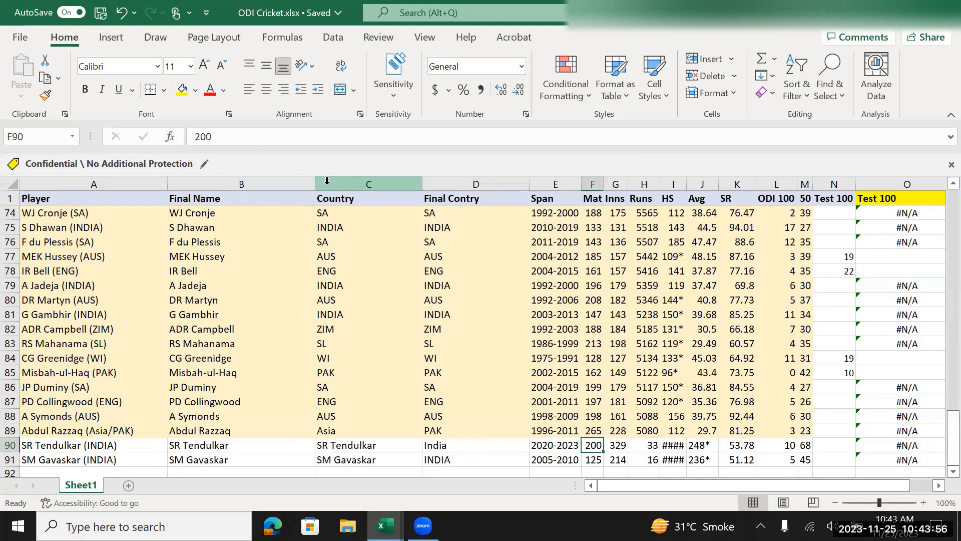
{"action": "key", "text": "Right"}
{"action": "key", "text": "Right"}
{"action": "key", "text": "Right"}
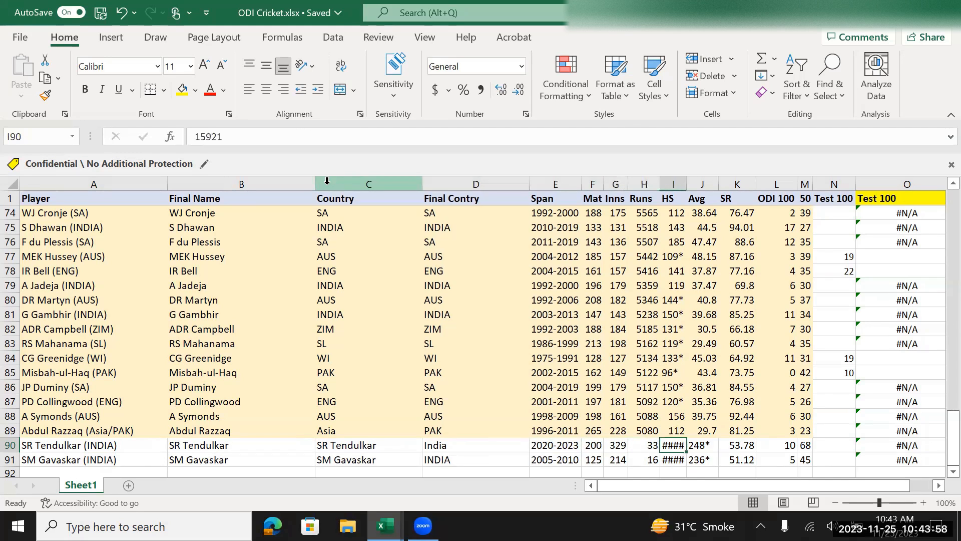
{"action": "key", "text": "Left"}
{"action": "key", "text": "Left"}
{"action": "key", "text": "Left"}
{"action": "key", "text": "Left"}
{"action": "key", "text": "Left"}
{"action": "key", "text": "Left"}
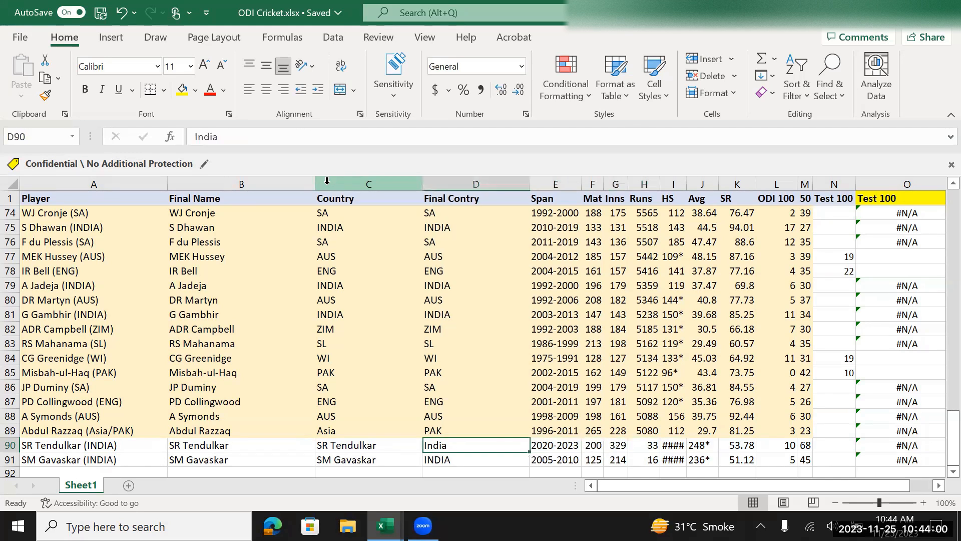
Step: Copy the Country entries in C90:C91 and go to the VLOOKUP cell O90 in the second Test 100 column
{"action": "key", "text": "shift+Down"}
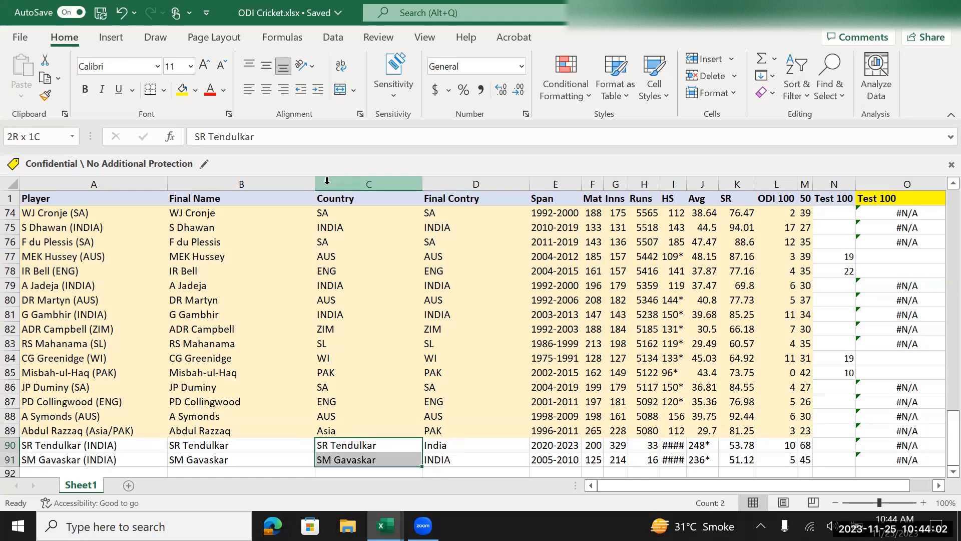
{"action": "key", "text": "ctrl+c"}
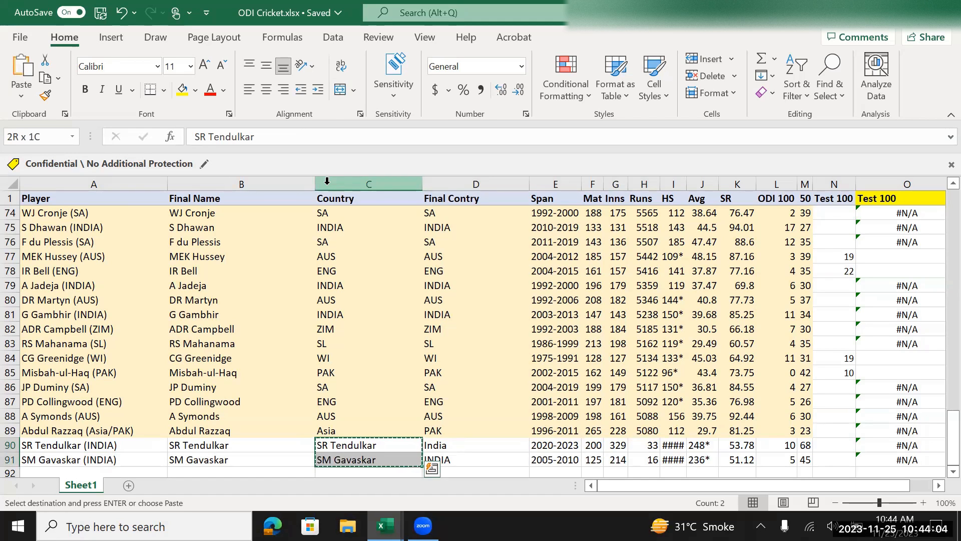
{"action": "key", "text": "Up"}
{"action": "key", "text": "Up"}
{"action": "key", "text": "ctrl+Up"}
{"action": "key", "text": "ctrl+Right"}
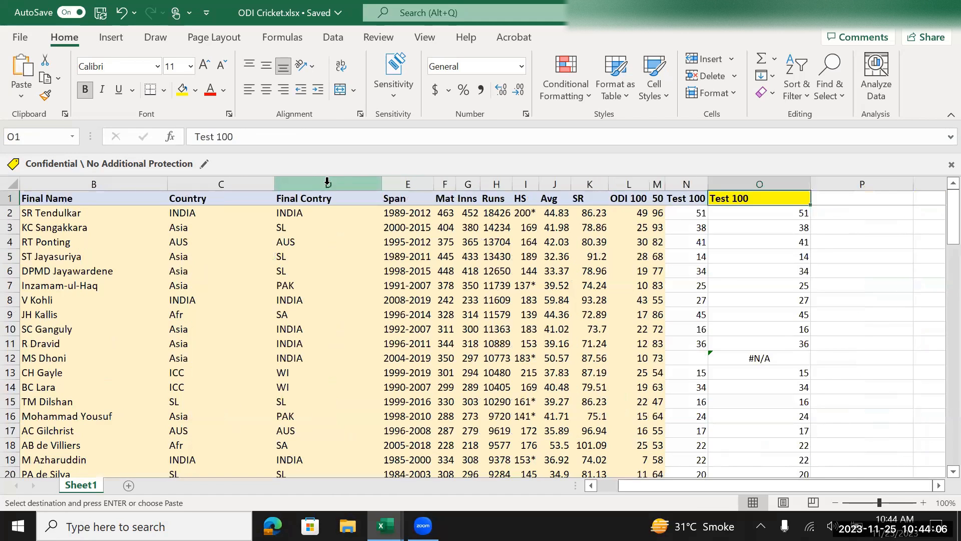
{"action": "key", "text": "Down"}
{"action": "key", "text": "ctrl+Down"}
{"action": "key", "text": "Up"}
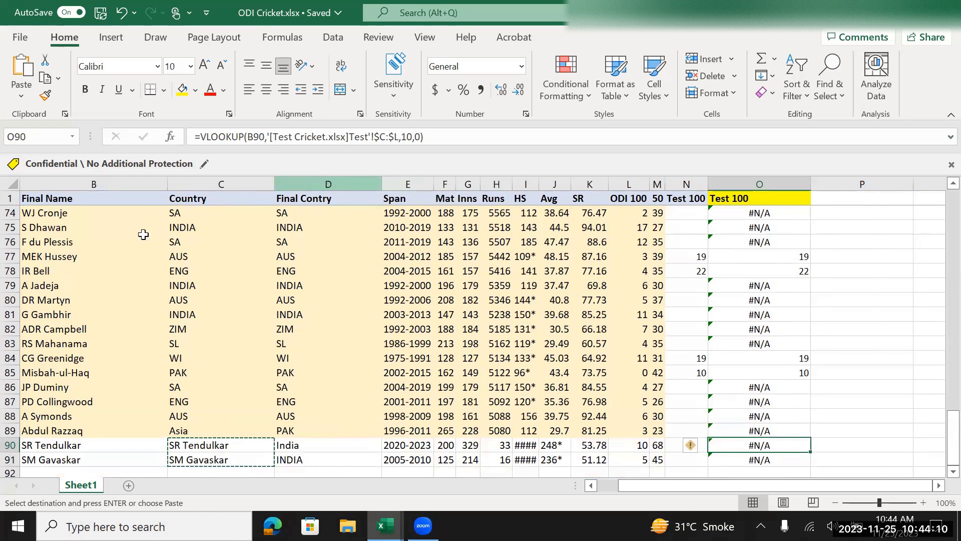
Step: Switch to Test Cricket.xlsx and examine the last two player rows, 98 and 99, for comparison with the ODI rows
{"action": "key", "text": "alt+Tab"}
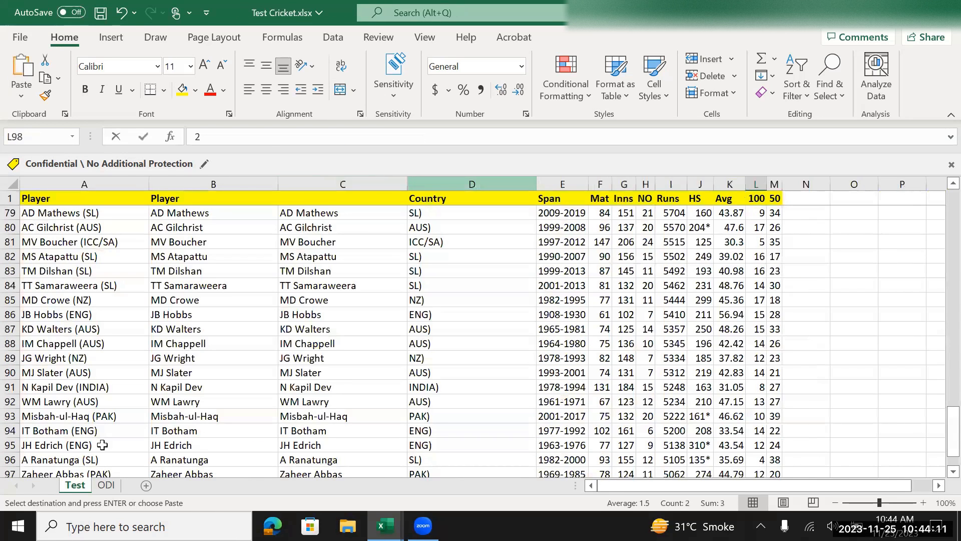
{"action": "left_click", "coordinate": [553, 316]}
{"action": "key", "text": "ctrl+Down"}
{"action": "key", "text": "Down"}
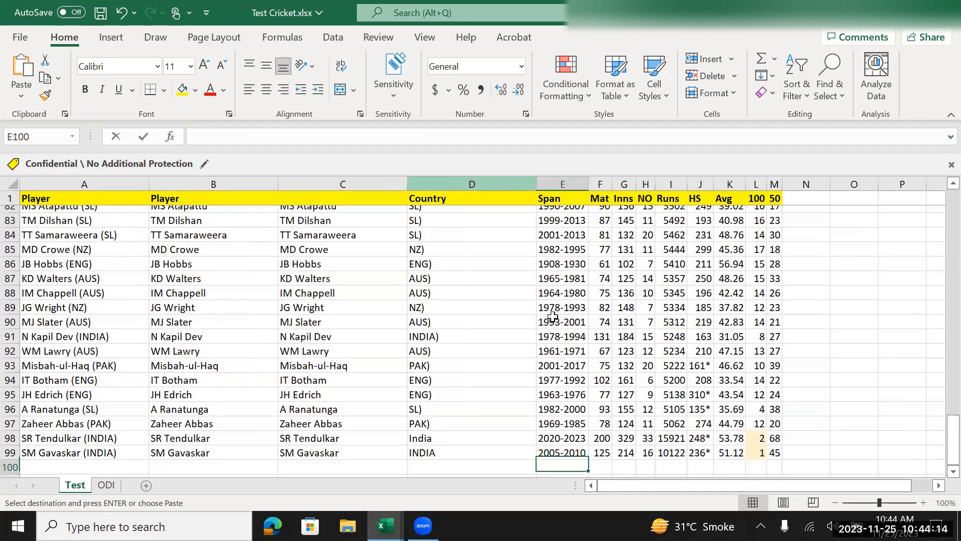
{"action": "key", "text": "Up"}
{"action": "key", "text": "Up"}
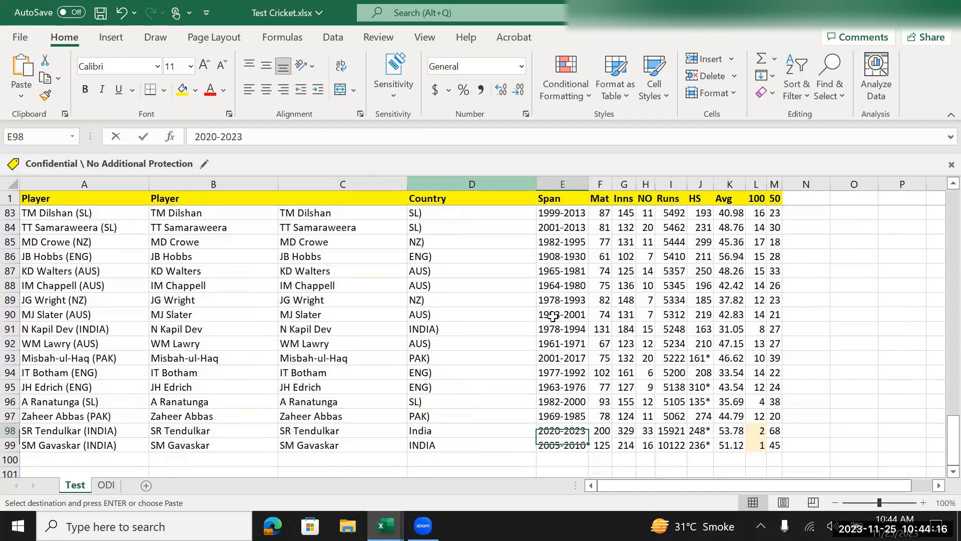
{"action": "key", "text": "Left"}
{"action": "key", "text": "Left"}
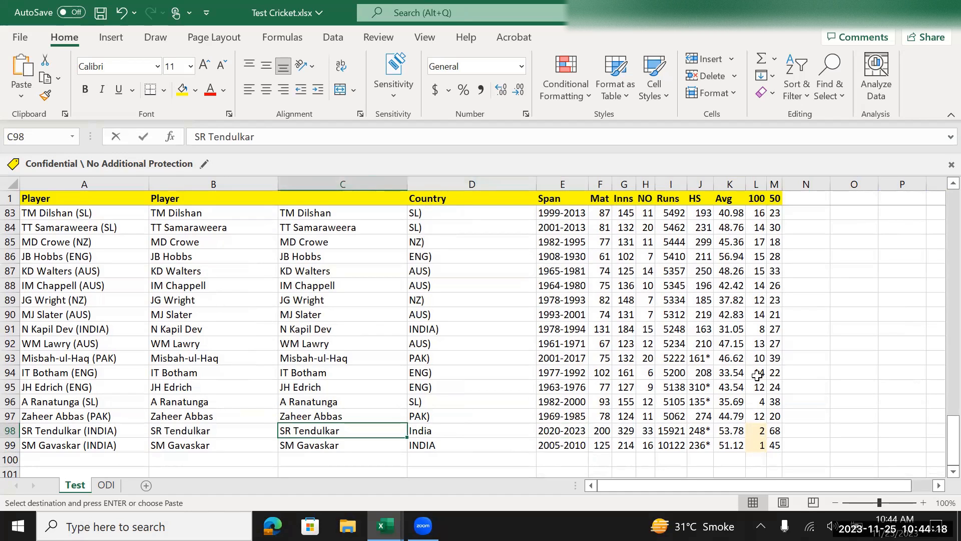
Step: Remove the fill colour from the 100s values in L98:L99
{"action": "left_click", "coordinate": [759, 430]}
{"action": "left_click", "coordinate": [760, 443]}
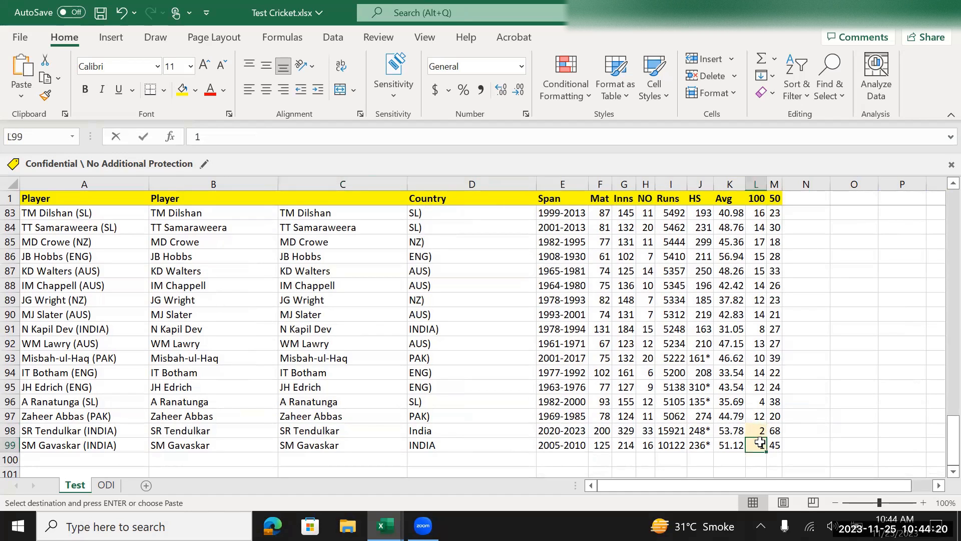
{"action": "left_click_drag", "start_coordinate": [758, 429], "coordinate": [759, 444]}
{"action": "left_click", "coordinate": [196, 90]}
{"action": "left_click", "coordinate": [245, 257]}
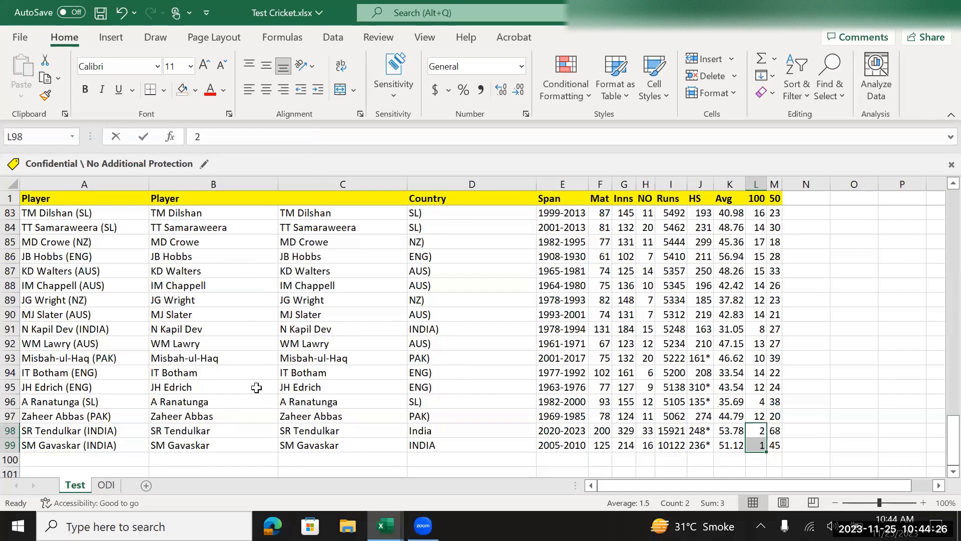
Step: Examine the exact cell contents of the player names in C98 and C99
{"action": "left_click", "coordinate": [312, 430]}
{"action": "double_click", "coordinate": [318, 428]}
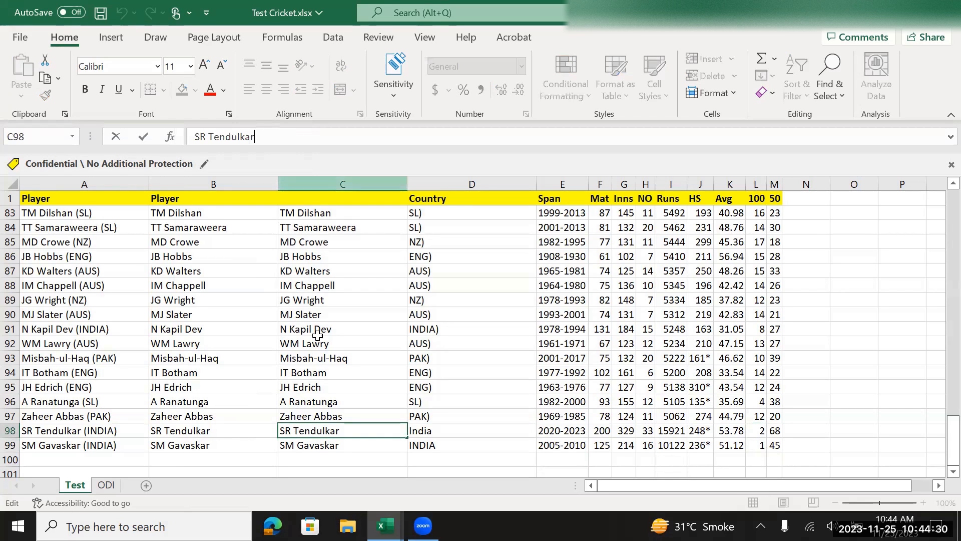
{"action": "left_click", "coordinate": [321, 441]}
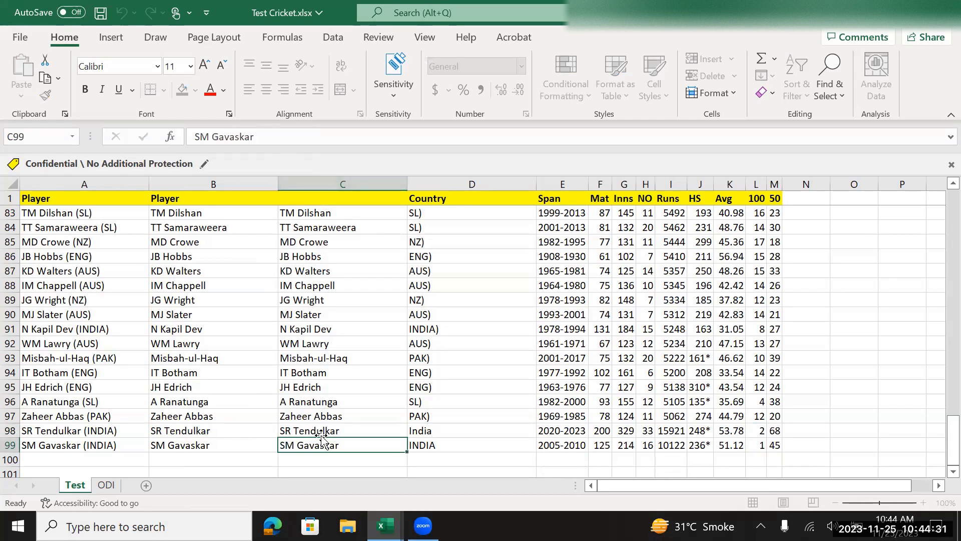
{"action": "left_click", "coordinate": [264, 136]}
{"action": "key", "text": "shift+Return"}
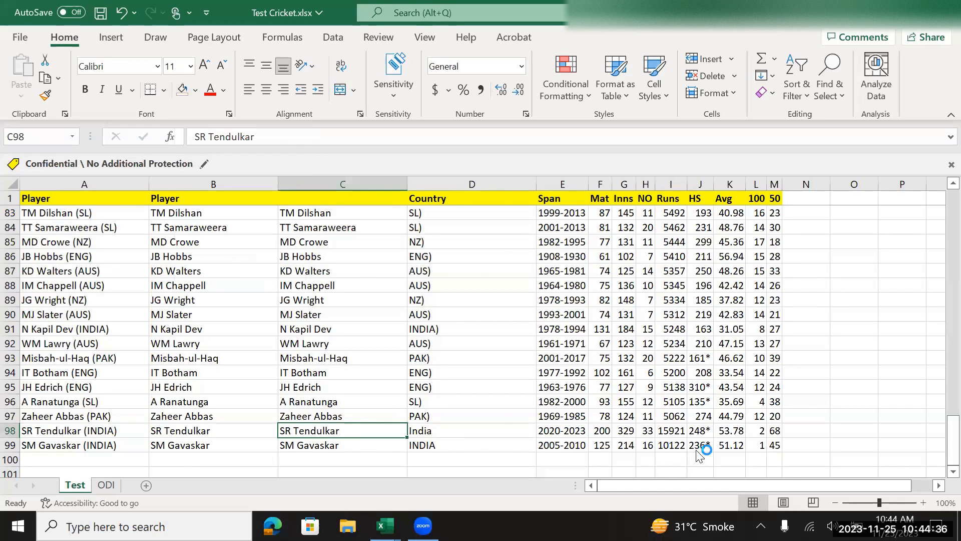
Step: Return to ODI Cricket.xlsx and compare the Country entry in C90 with the VLOOKUP formulas in O85 and O90
{"action": "key", "text": "alt+Tab"}
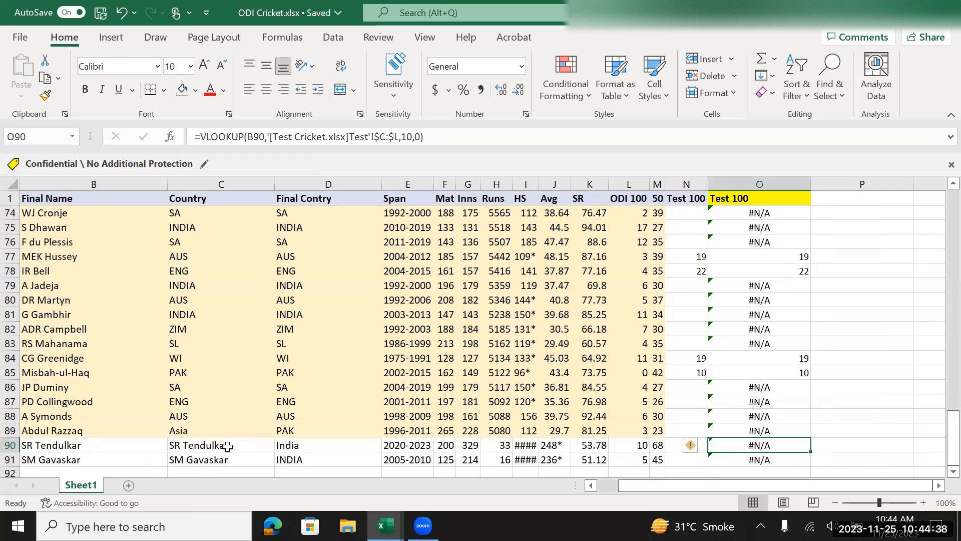
{"action": "left_click", "coordinate": [228, 446]}
{"action": "left_click", "coordinate": [753, 370]}
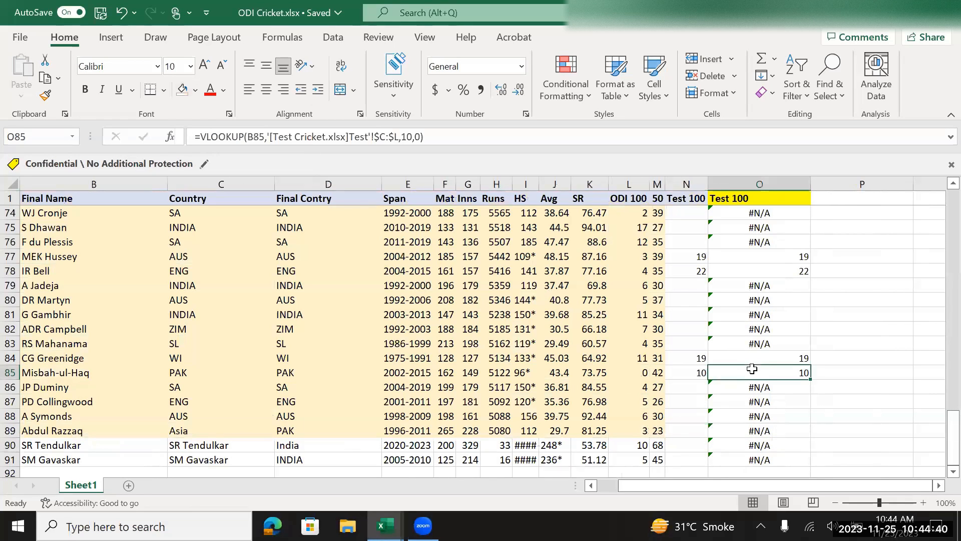
{"action": "left_click", "coordinate": [747, 431]}
{"action": "left_click", "coordinate": [747, 441]}
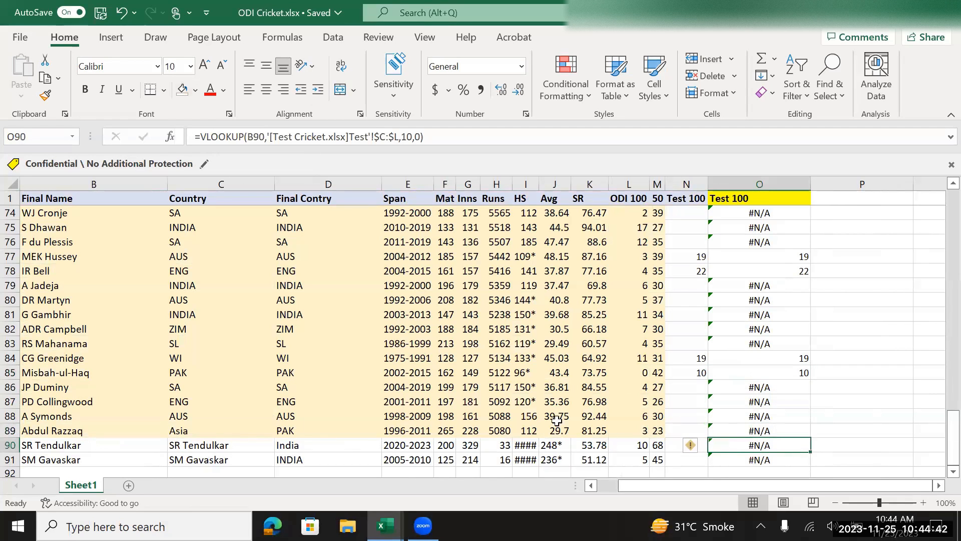
Step: Check the Final Name entry in B90 for a trailing space and compare it with other names such as B81, B85, B89 and B78
{"action": "left_click", "coordinate": [237, 444]}
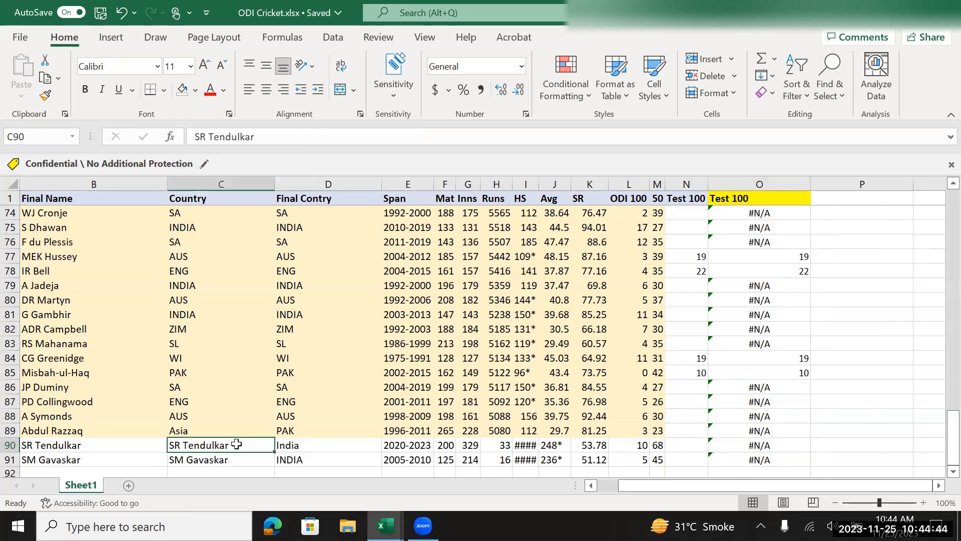
{"action": "left_click", "coordinate": [122, 445]}
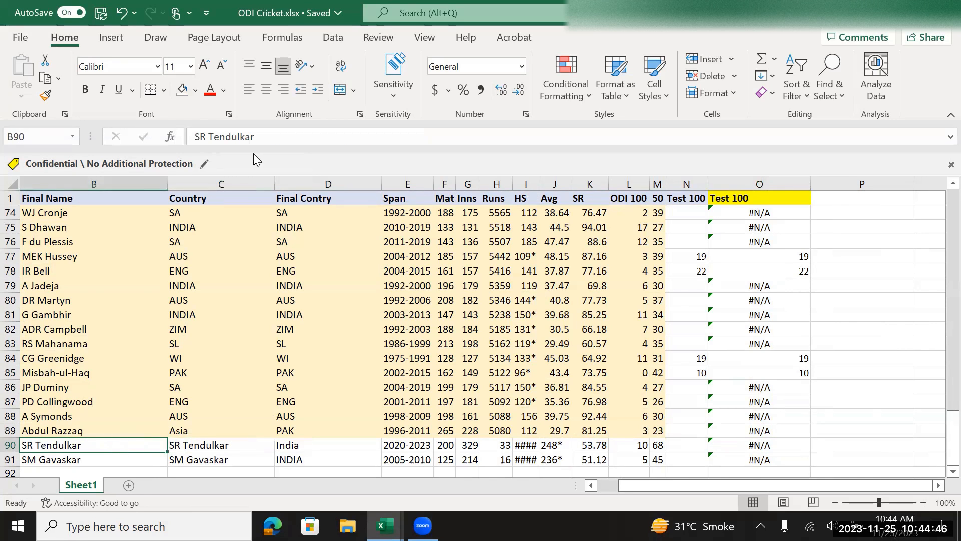
{"action": "left_click", "coordinate": [274, 131]}
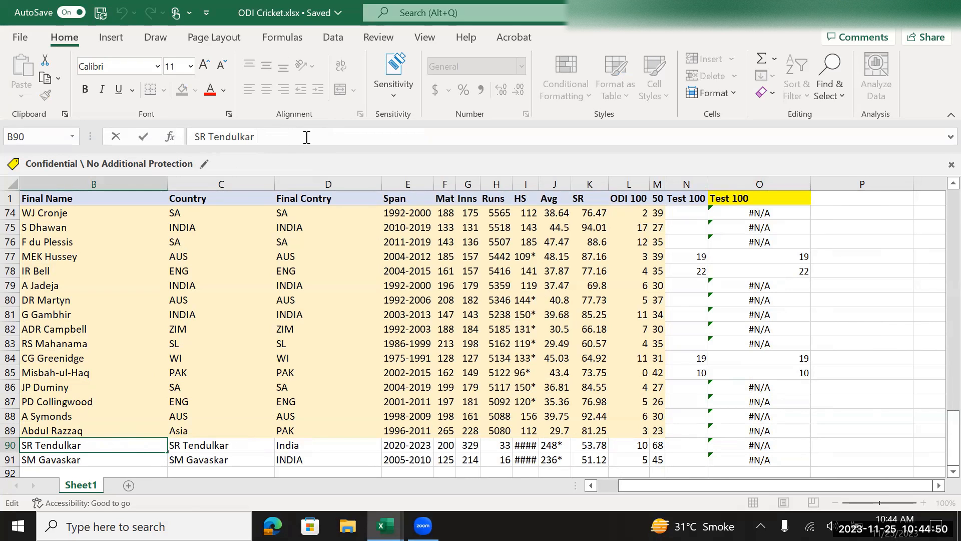
{"action": "left_click", "coordinate": [124, 314]}
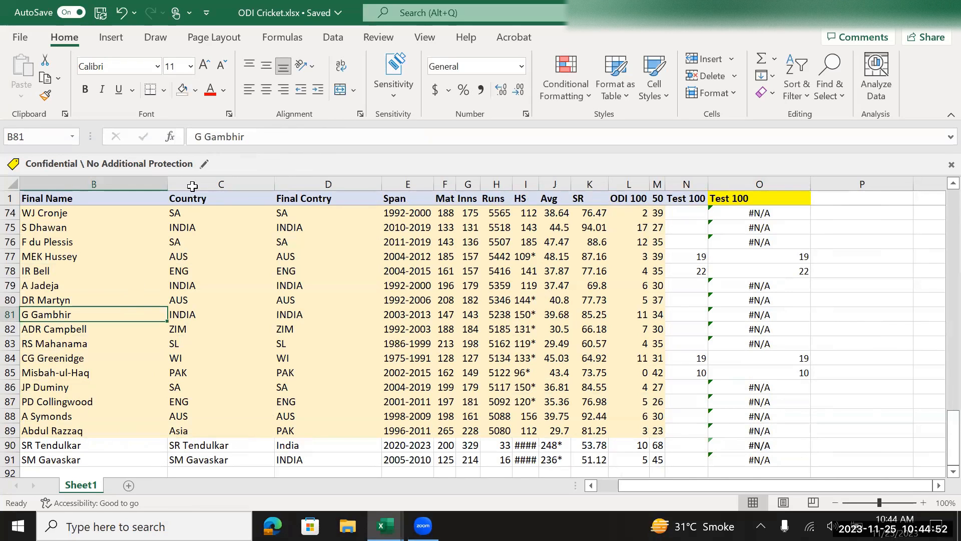
{"action": "left_click", "coordinate": [265, 138]}
{"action": "left_click", "coordinate": [126, 367]}
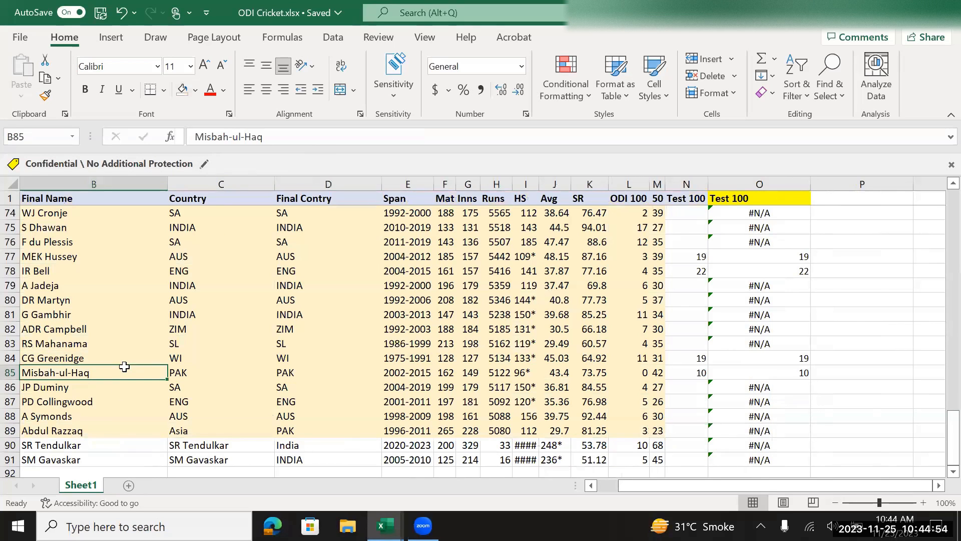
{"action": "left_click", "coordinate": [107, 416]}
{"action": "left_click", "coordinate": [101, 430]}
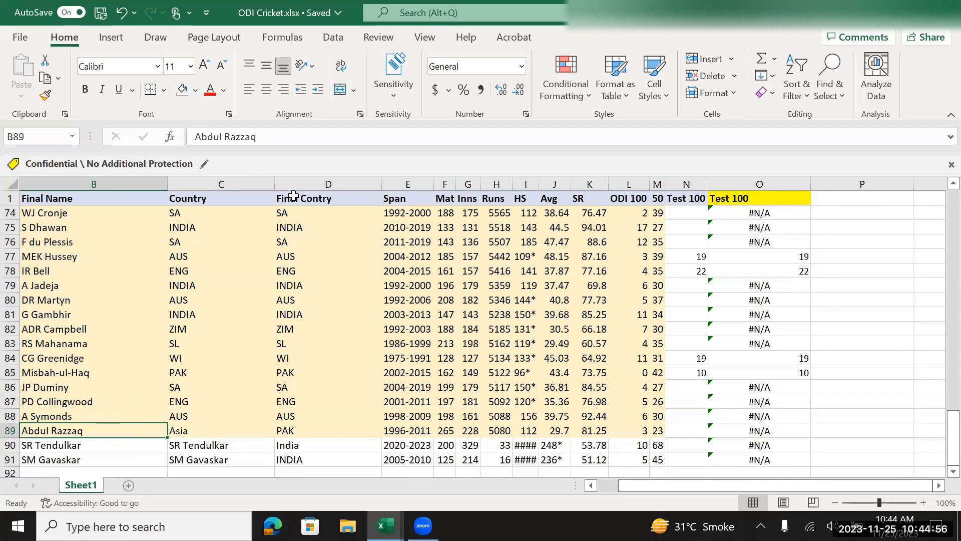
{"action": "left_click", "coordinate": [292, 143]}
{"action": "left_click", "coordinate": [91, 264]}
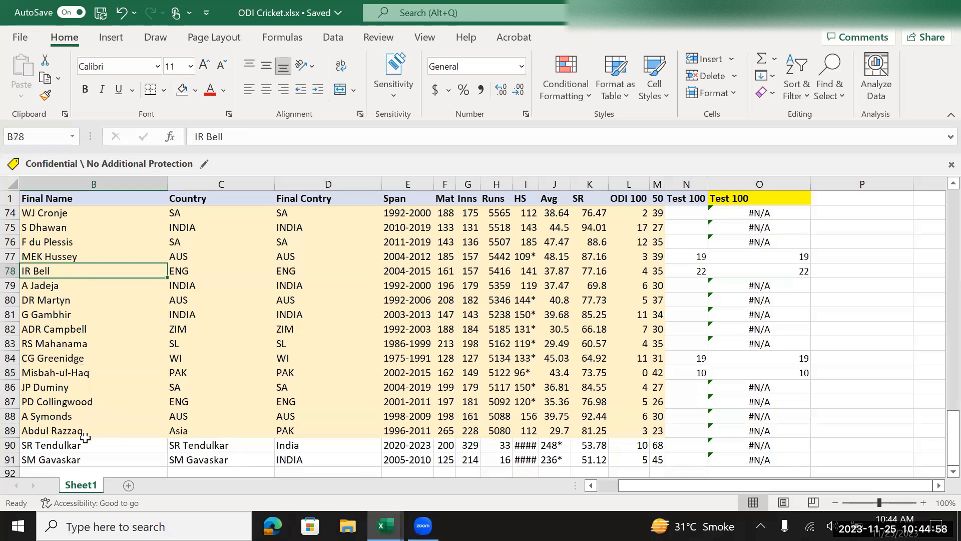
Step: Remove the trailing spaces after the Final Name entries in B90 and B91
{"action": "left_click", "coordinate": [151, 445]}
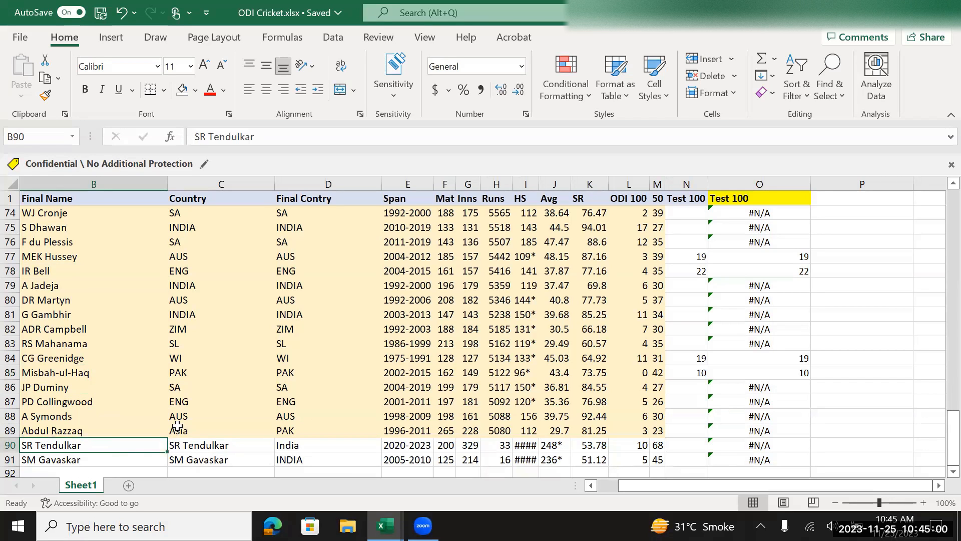
{"action": "scroll", "coordinate": [177, 425], "scroll_direction": "left", "scroll_amount": 1}
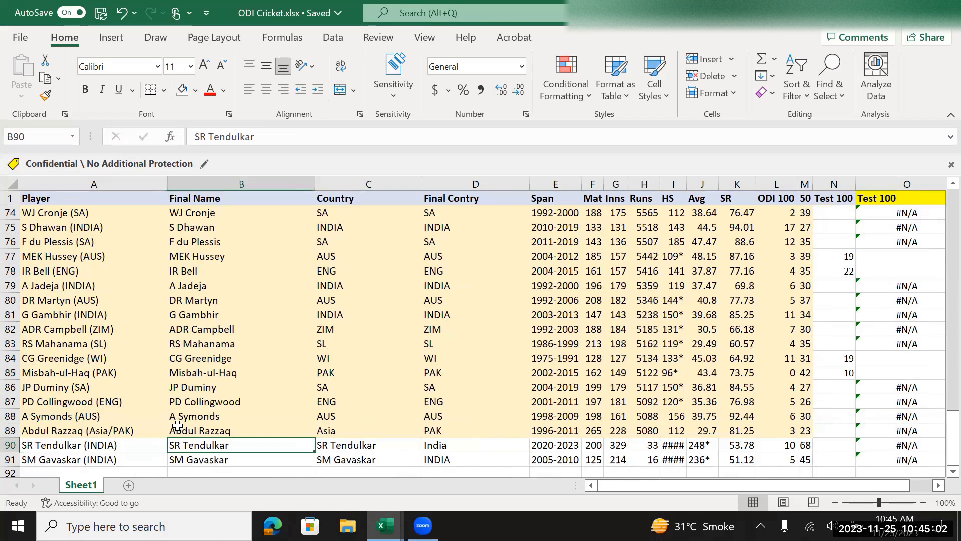
{"action": "left_click", "coordinate": [288, 136]}
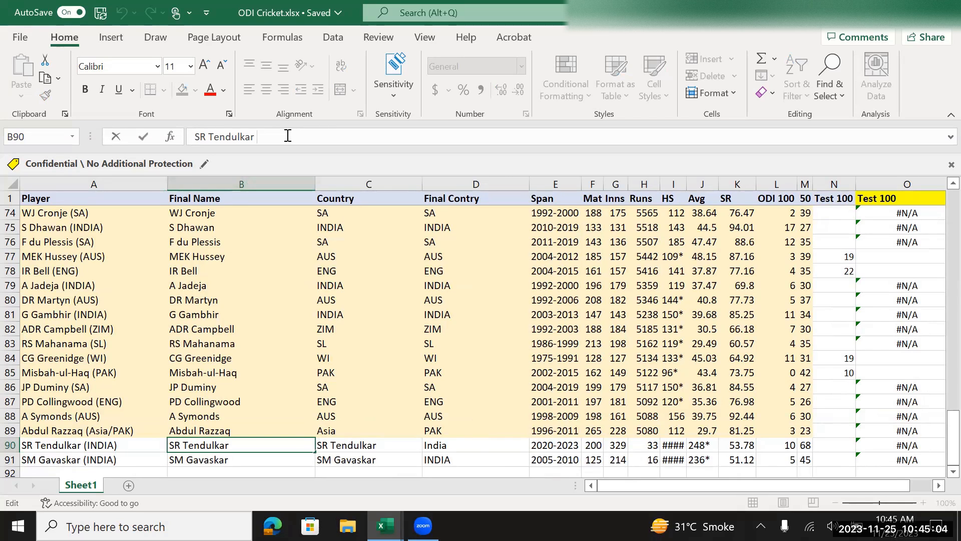
{"action": "key", "text": "Return"}
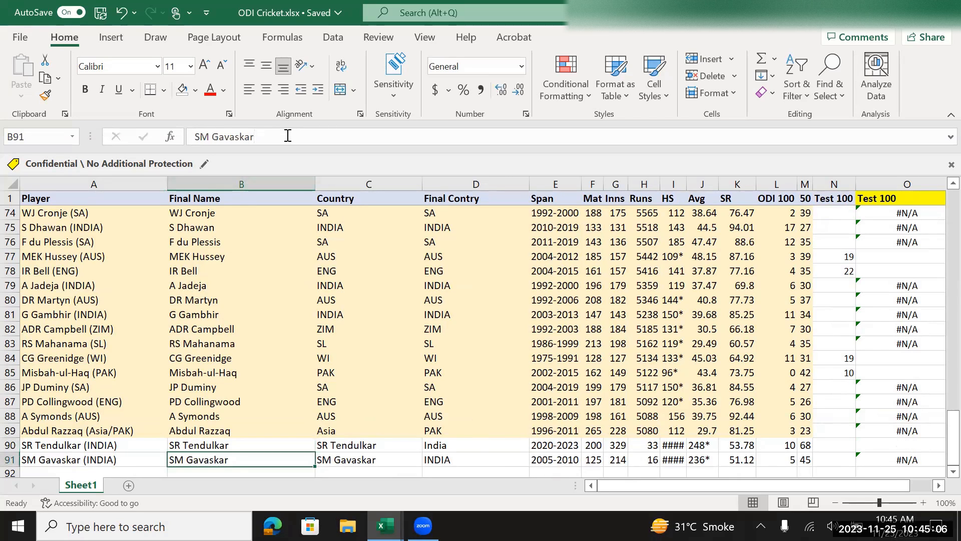
{"action": "left_click", "coordinate": [288, 136]}
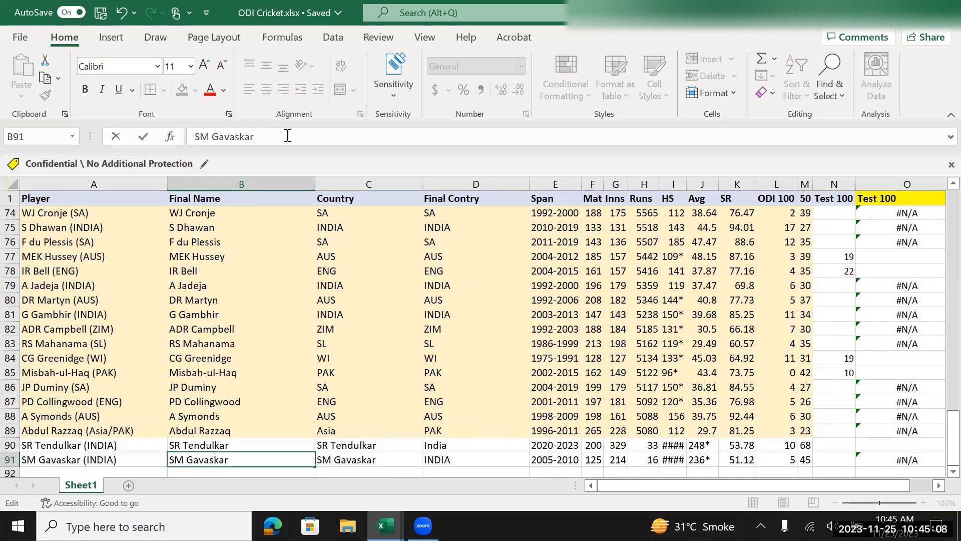
{"action": "key", "text": "Return"}
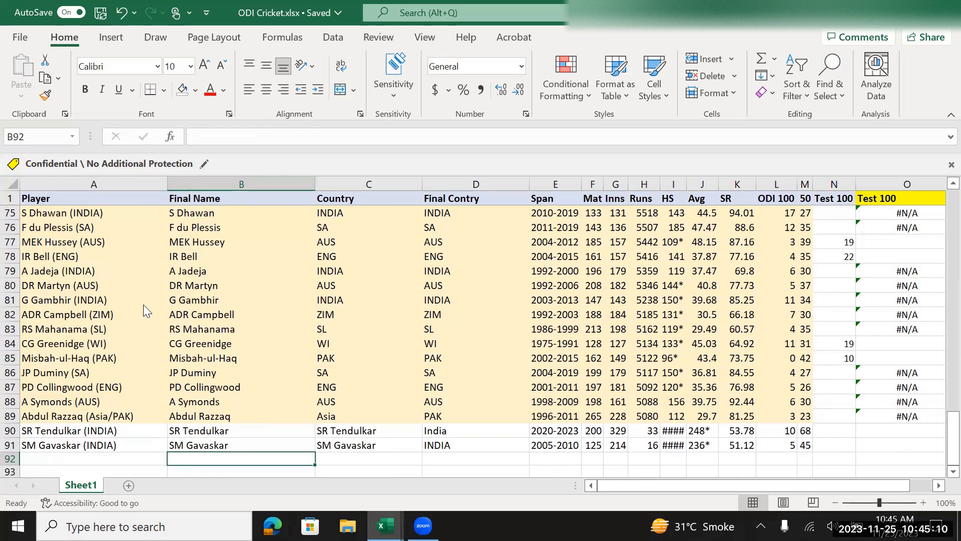
Step: Switch to Test Cricket.xlsx and check the exact contents of the player name in C99 for a trailing space
{"action": "key", "text": "alt+Tab"}
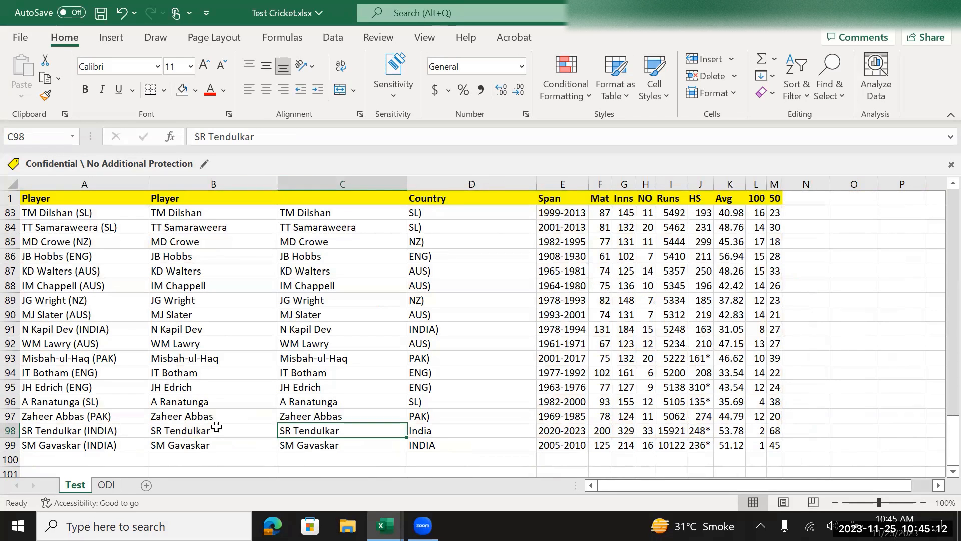
{"action": "left_click", "coordinate": [330, 445]}
{"action": "left_click", "coordinate": [289, 137]}
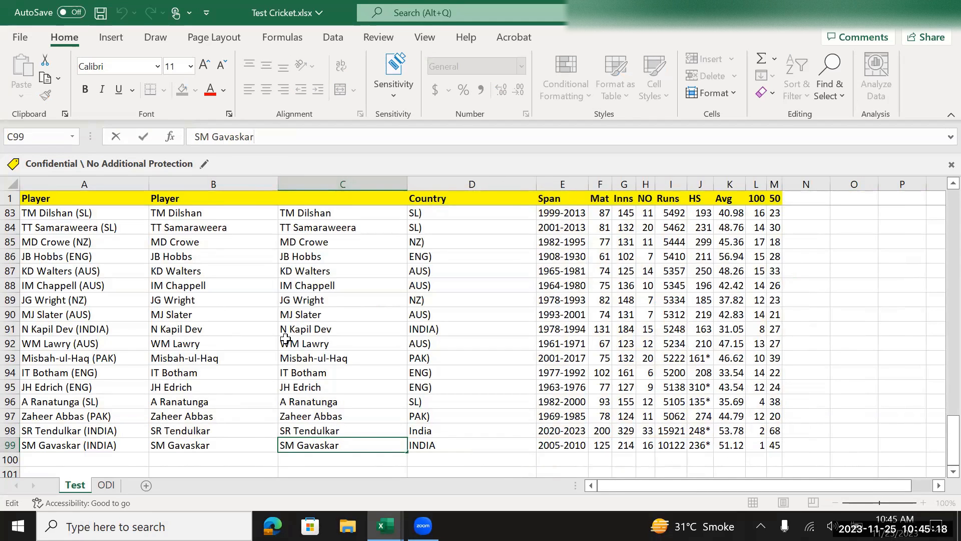
Step: Return to ODI Cricket.xlsx and check the VLOOKUP results in O90 and O91 of the second Test 100 column
{"action": "key", "text": "alt+Tab"}
{"action": "left_click", "coordinate": [351, 429]}
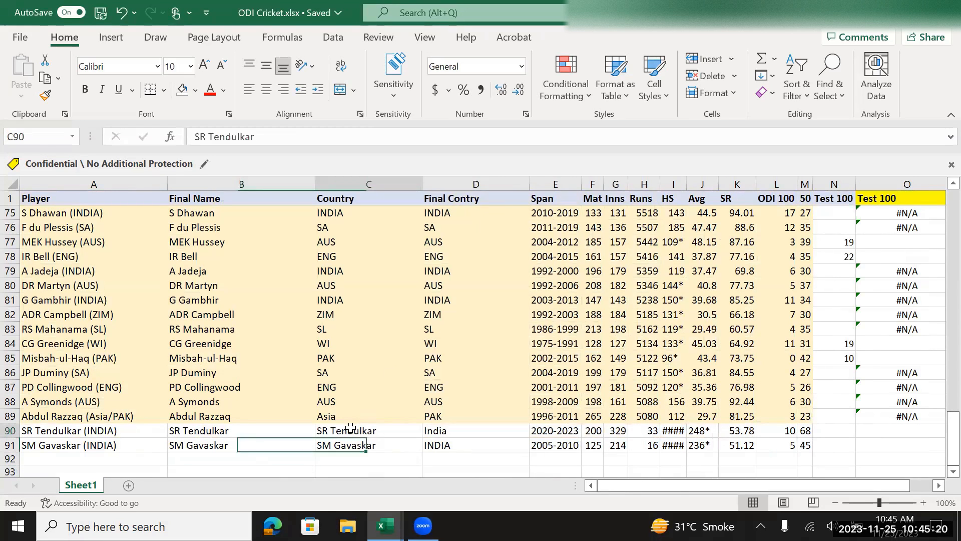
{"action": "key", "text": "Right"}
{"action": "key", "text": "Right"}
{"action": "key", "text": "Right"}
{"action": "key", "text": "Right"}
{"action": "key", "text": "Right"}
{"action": "key", "text": "Right"}
{"action": "key", "text": "Right"}
{"action": "key", "text": "Right"}
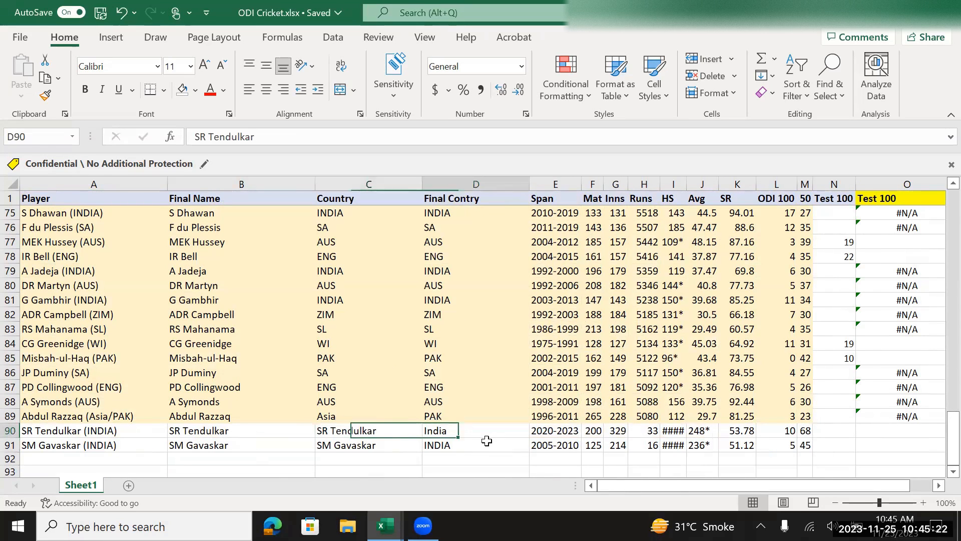
{"action": "key", "text": "Right"}
{"action": "key", "text": "Right"}
{"action": "key", "text": "Right"}
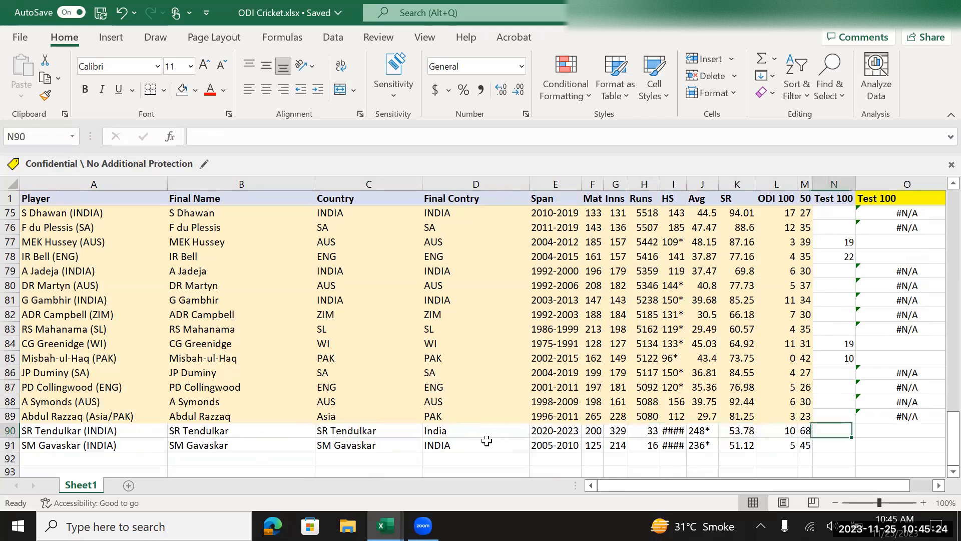
{"action": "key", "text": "Right"}
{"action": "key", "text": "Down"}
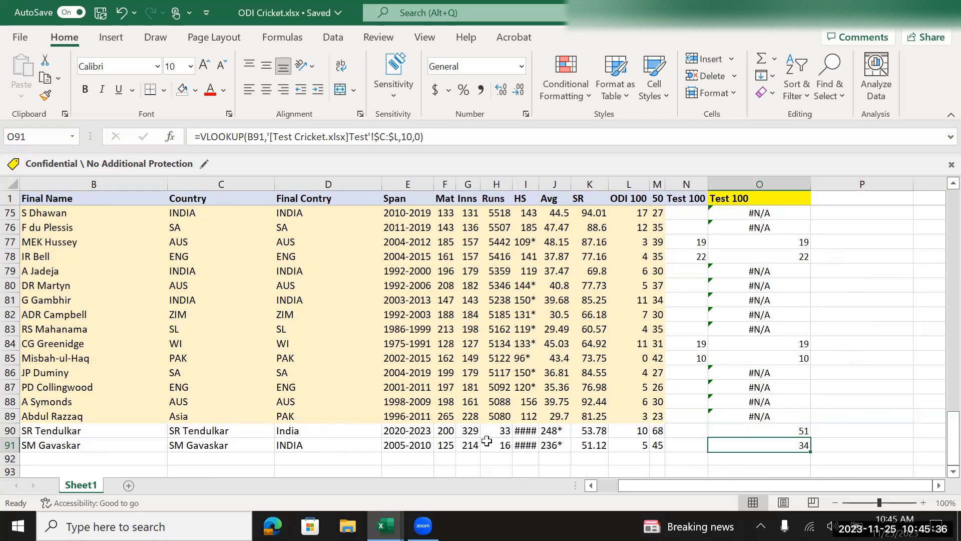
{"action": "key", "text": "Up"}
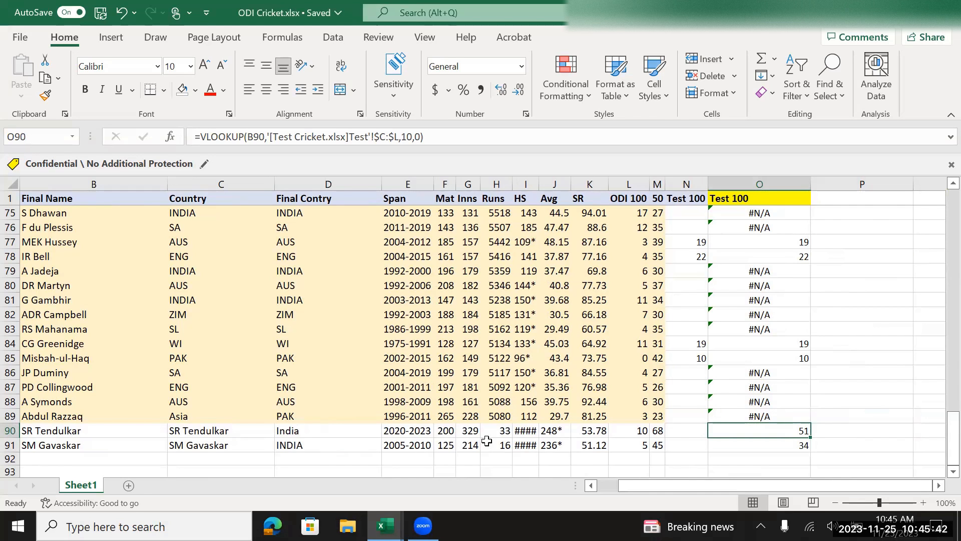
Step: Switch to Test Cricket.xlsx and examine the first SR Tendulkar record in row 2 for comparison with the lookup result
{"action": "key", "text": "alt+Tab"}
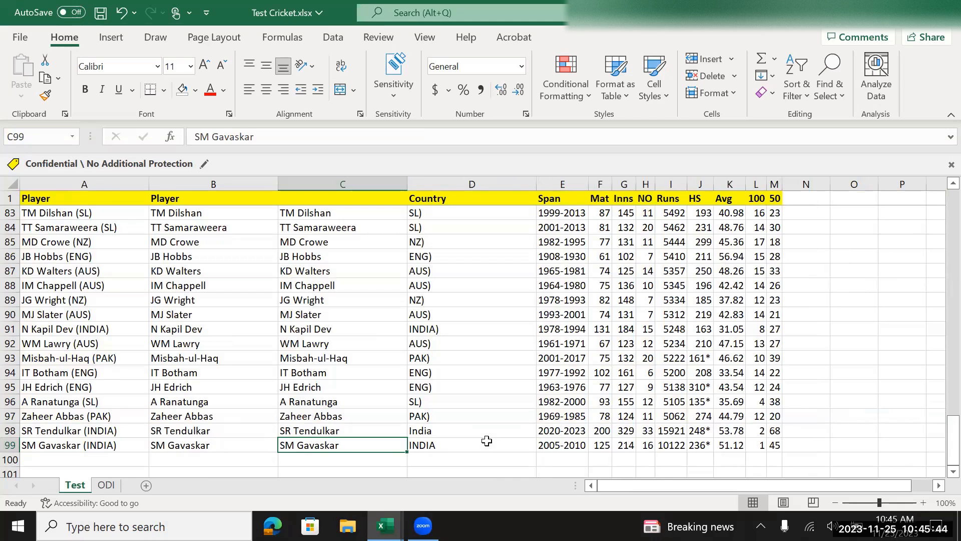
{"action": "key", "text": "ctrl+Up"}
{"action": "key", "text": "Up"}
{"action": "key", "text": "Down"}
{"action": "key", "text": "Right"}
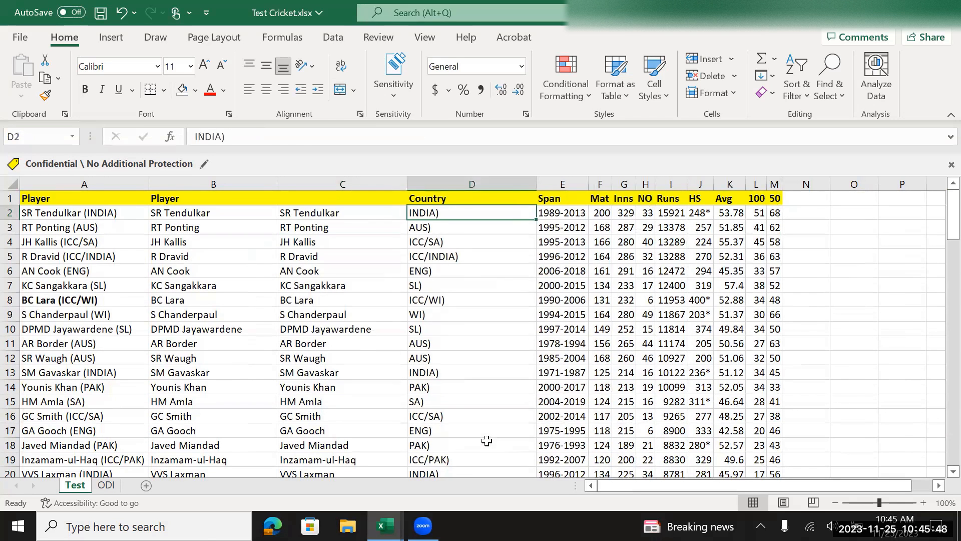
{"action": "left_click", "coordinate": [331, 212]}
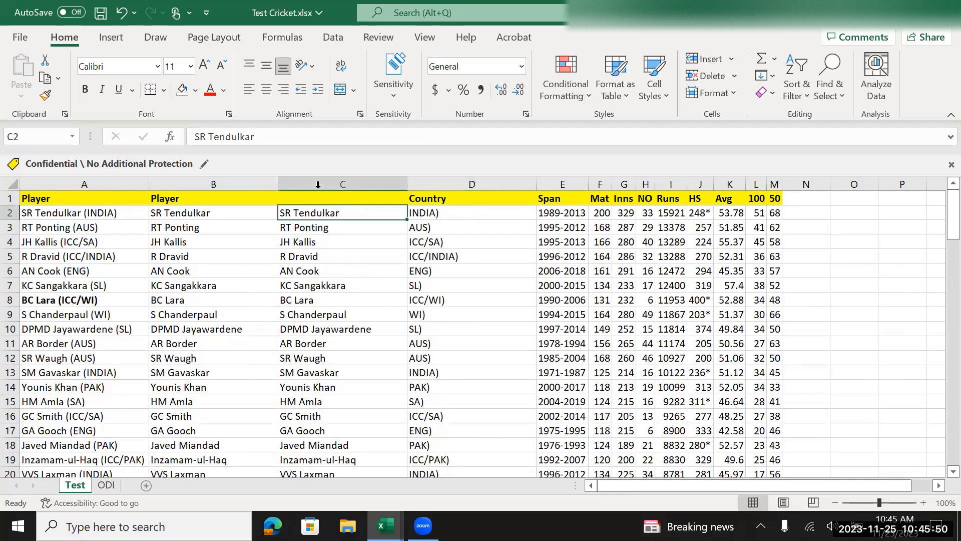
Step: Insert a blank column E before the Span column on the Test sheet
{"action": "left_click", "coordinate": [561, 184]}
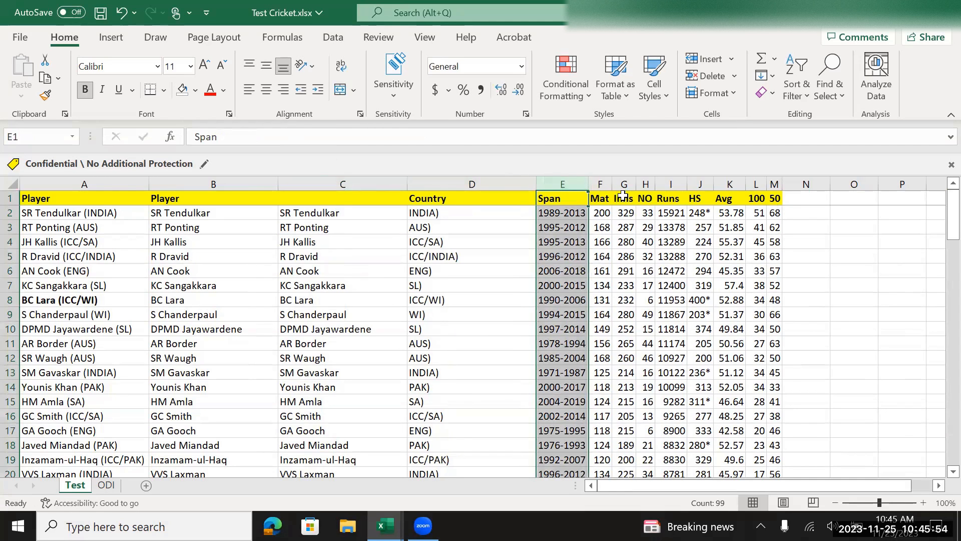
{"action": "key", "text": "ctrl+shift+plus"}
{"action": "key", "text": "Down"}
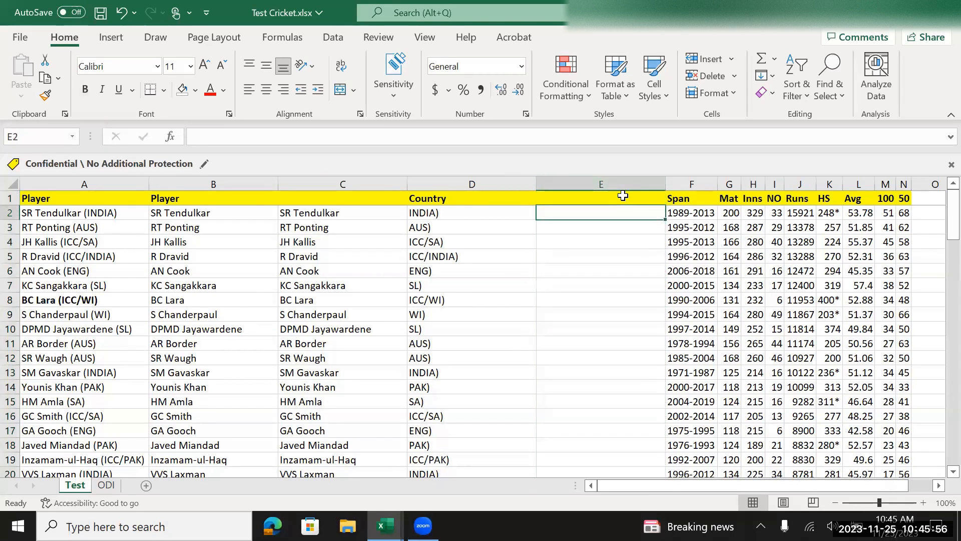
Step: Enter =C2&F2 in E2 to join the player name with the span
{"action": "type", "text": "="}
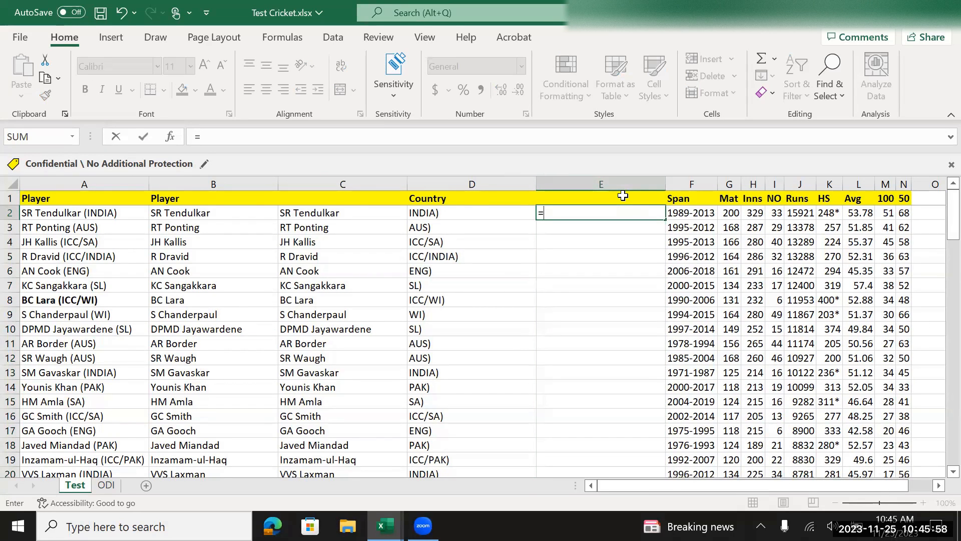
{"action": "key", "text": "Left"}
{"action": "key", "text": "Left"}
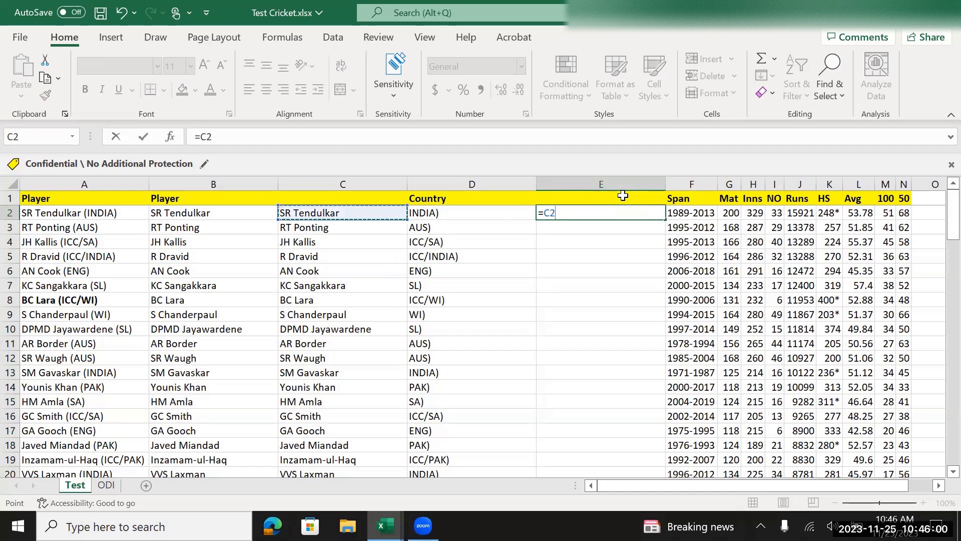
{"action": "type", "text": "&"}
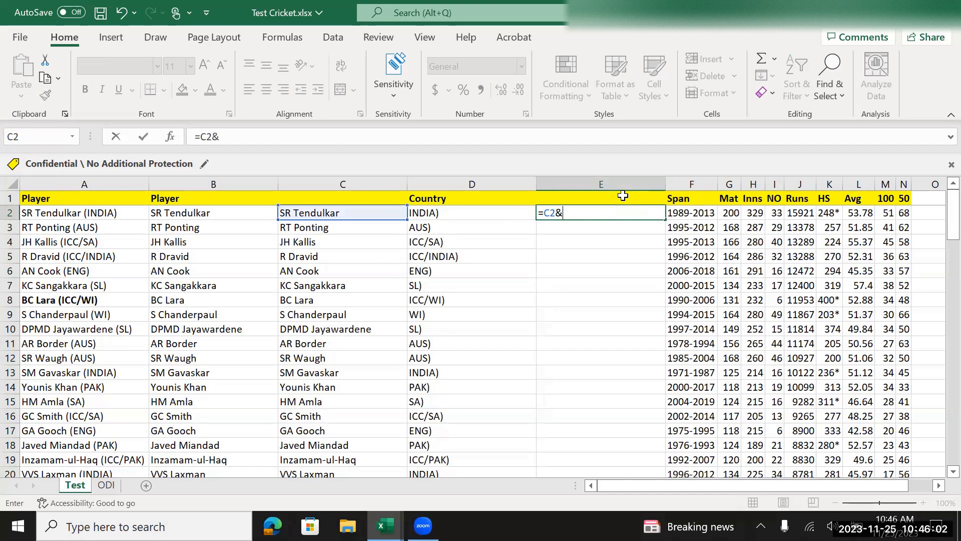
{"action": "left_click", "coordinate": [698, 213]}
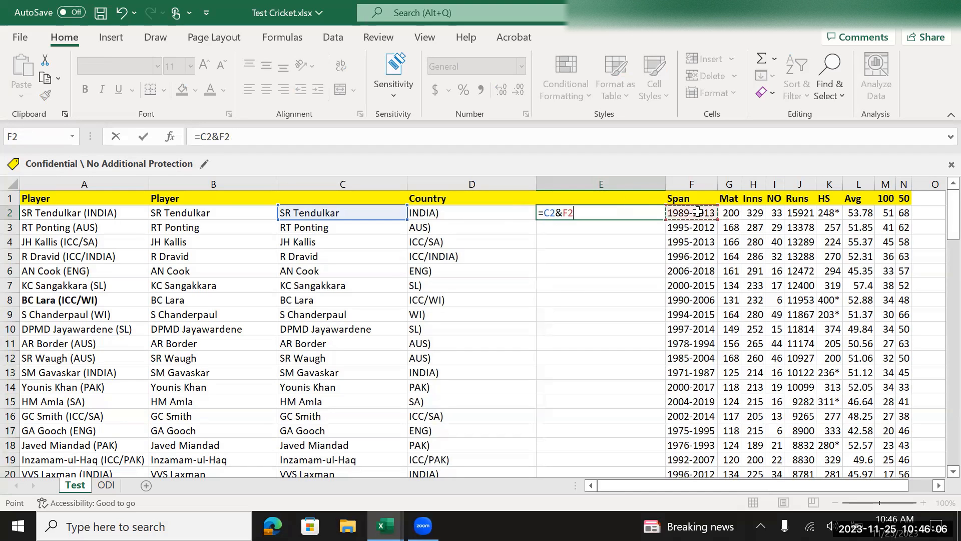
{"action": "key", "text": "Return"}
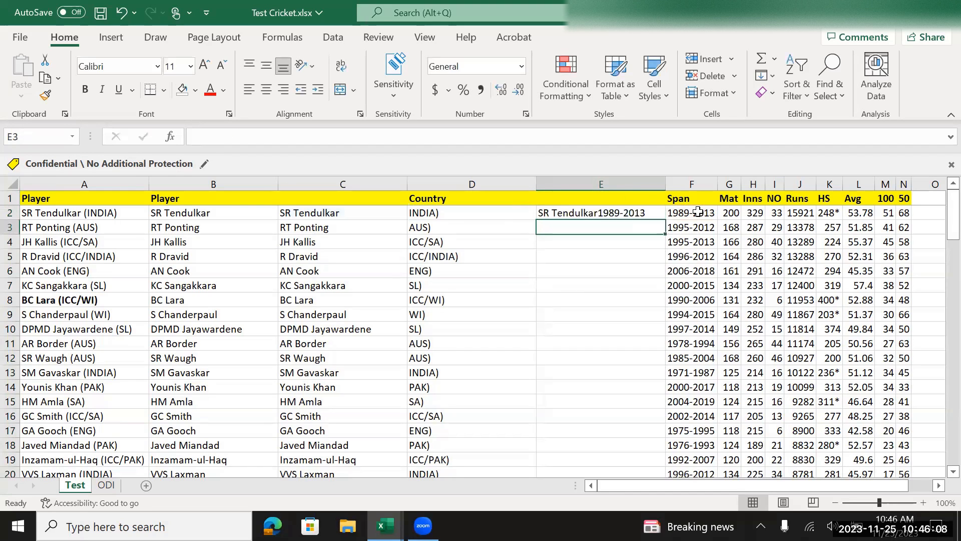
Step: Fill the name-and-span formula from E2 down through E99
{"action": "key", "text": "Left"}
{"action": "key", "text": "Up"}
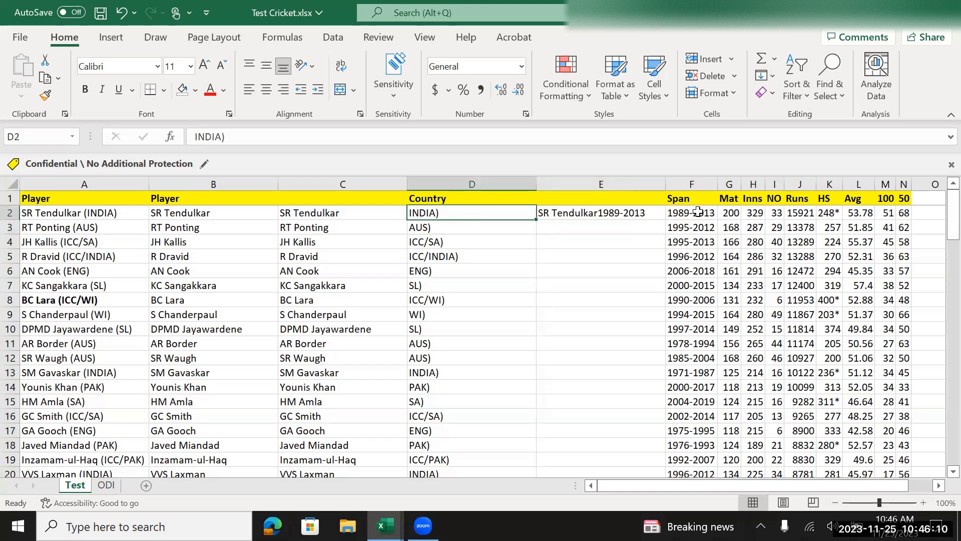
{"action": "key", "text": "Right"}
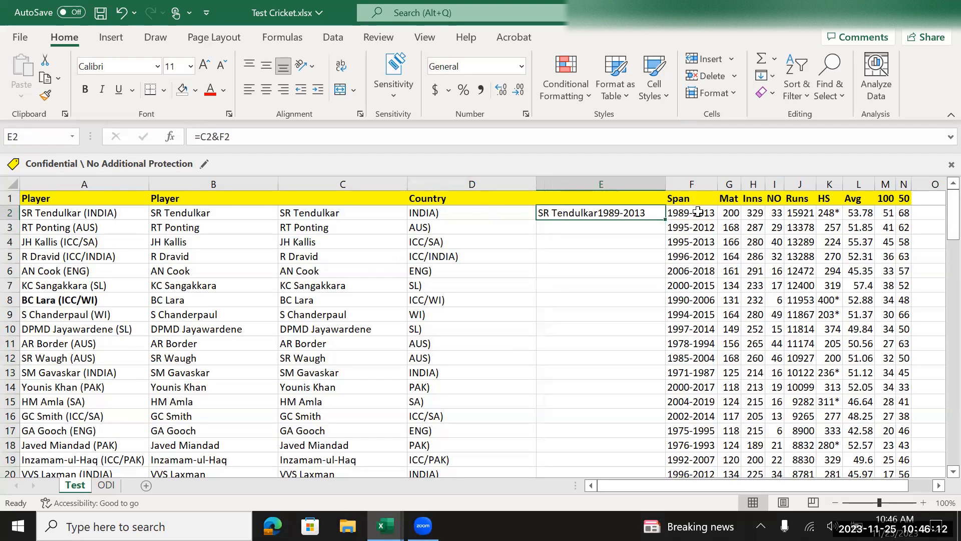
{"action": "key", "text": "Left"}
{"action": "key", "text": "ctrl+Down"}
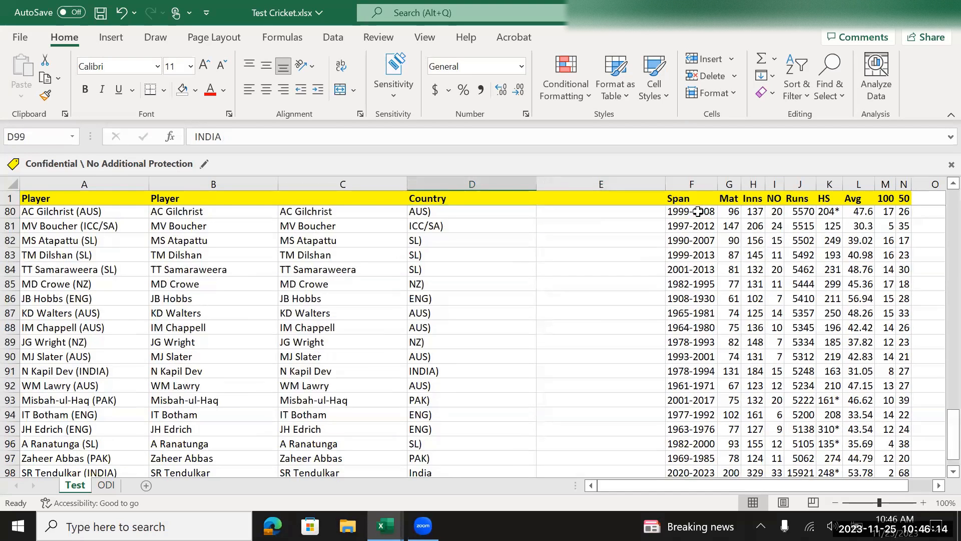
{"action": "key", "text": "Right"}
{"action": "key", "text": "ctrl+shift+Up"}
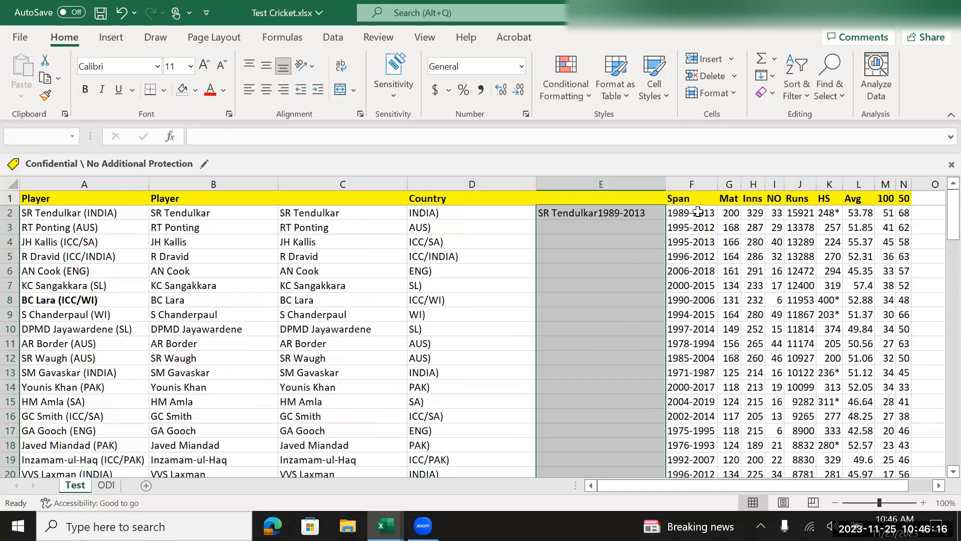
{"action": "key", "text": "ctrl+d"}
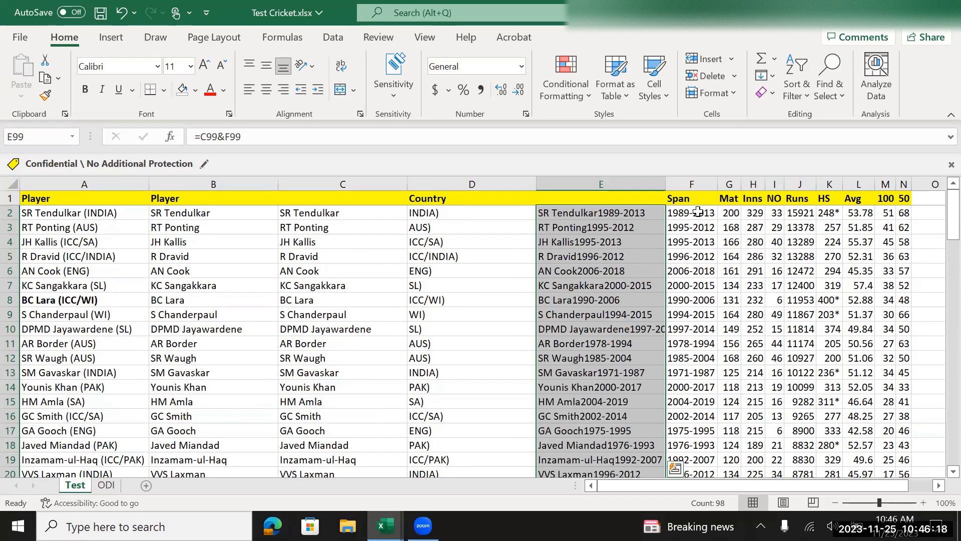
Step: Replace the name-and-span formulas in E2:E99 of the Test sheet with their plain values
{"action": "key", "text": "ctrl+Down"}
{"action": "key", "text": "ctrl+Up"}
{"action": "key", "text": "ctrl+shift+Up"}
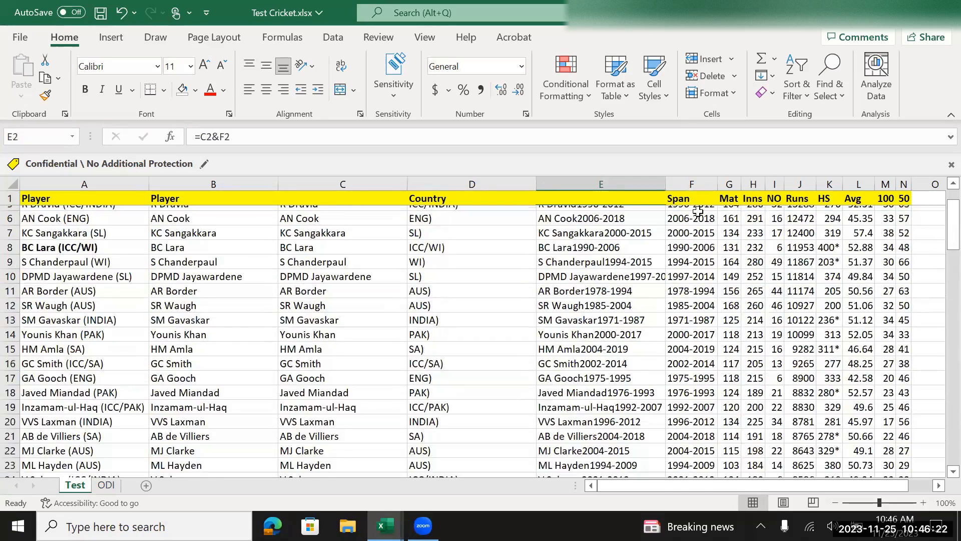
{"action": "key", "text": "ctrl+c"}
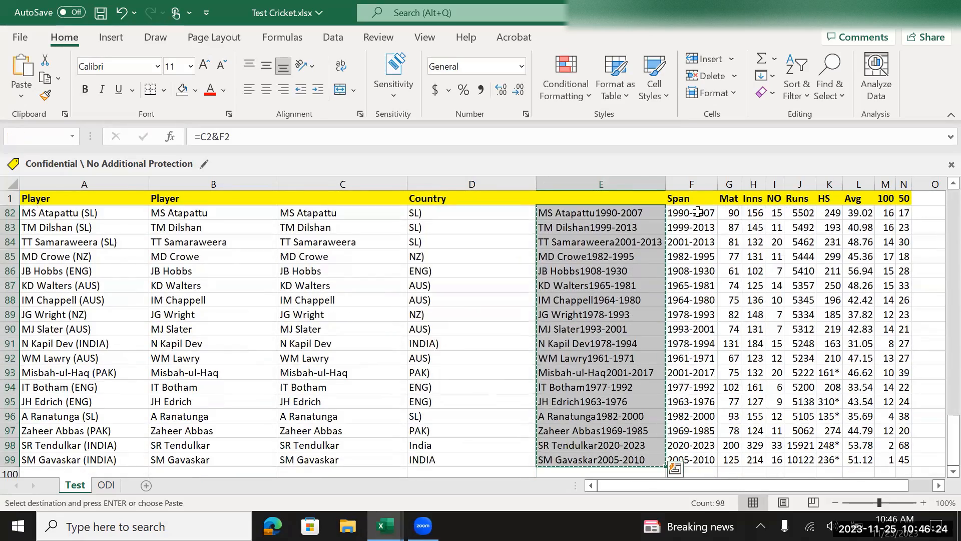
{"action": "right_click", "coordinate": [614, 302]}
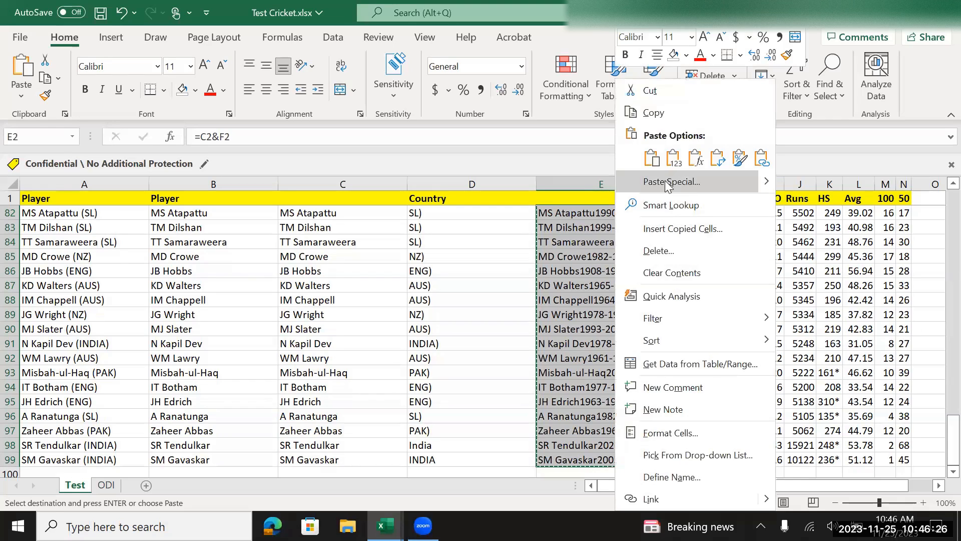
{"action": "left_click", "coordinate": [674, 164]}
{"action": "left_click", "coordinate": [609, 216]}
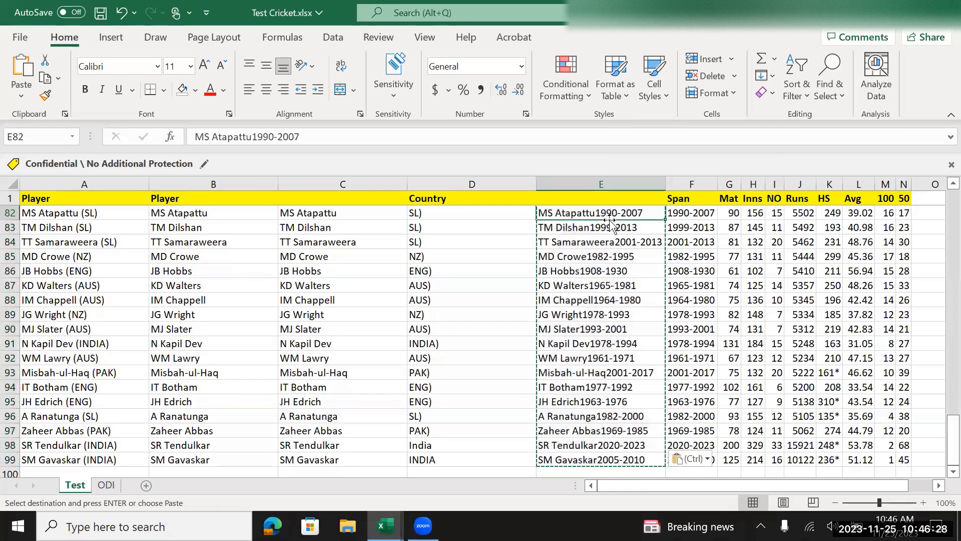
Step: Look through the joined name-and-span values in column E, from the first record to the last
{"action": "key", "text": "ctrl+Up"}
{"action": "key", "text": "Down"}
{"action": "key", "text": "Down"}
{"action": "key", "text": "Down"}
{"action": "key", "text": "Down"}
{"action": "key", "text": "Down"}
{"action": "key", "text": "ctrl+Down"}
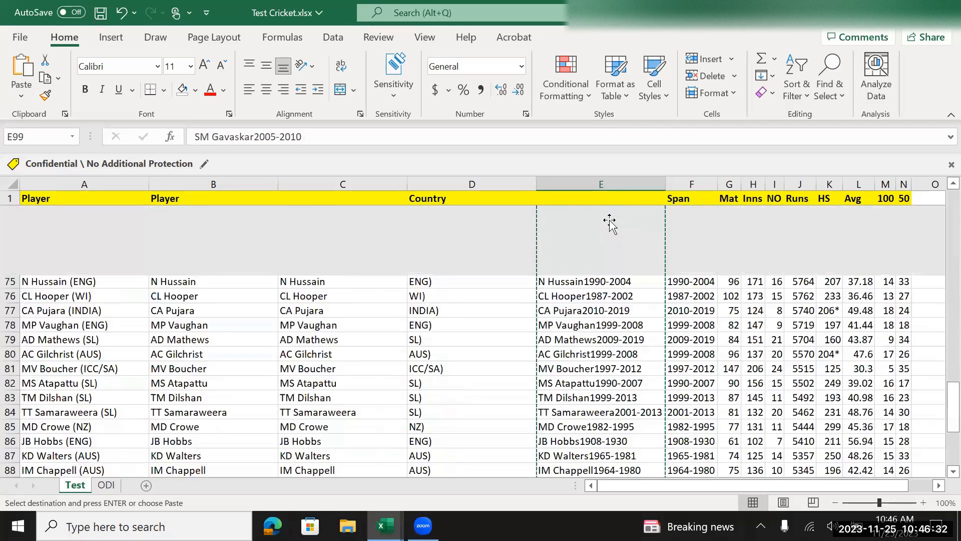
{"action": "key", "text": "ctrl+Up"}
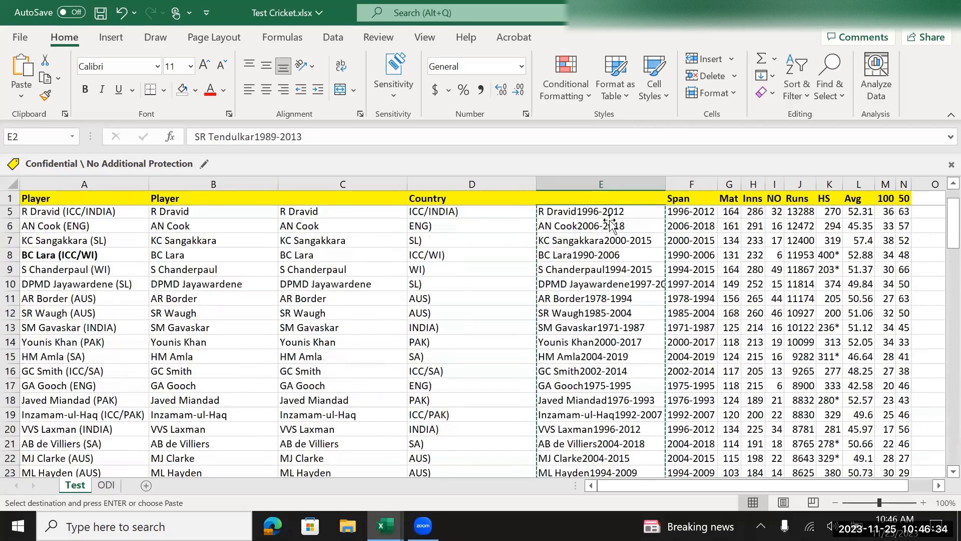
{"action": "key", "text": "Down"}
{"action": "key", "text": "Up"}
Step: Switch to ODI Cricket.xlsx and inspect the name cells of the SR Tendulkar and SM Gavaskar records in rows 90 and 91
{"action": "key", "text": "alt+Tab"}
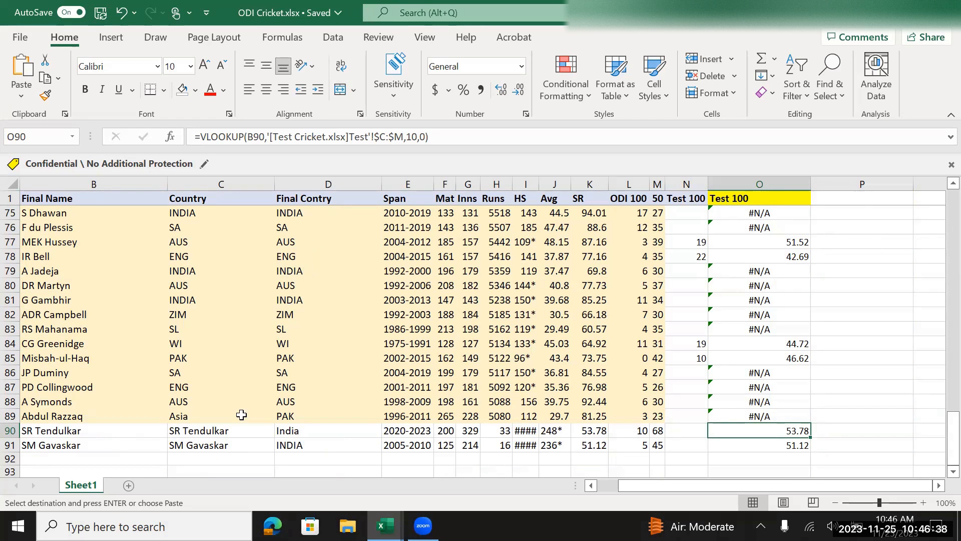
{"action": "left_click", "coordinate": [230, 431]}
{"action": "left_click", "coordinate": [280, 142]}
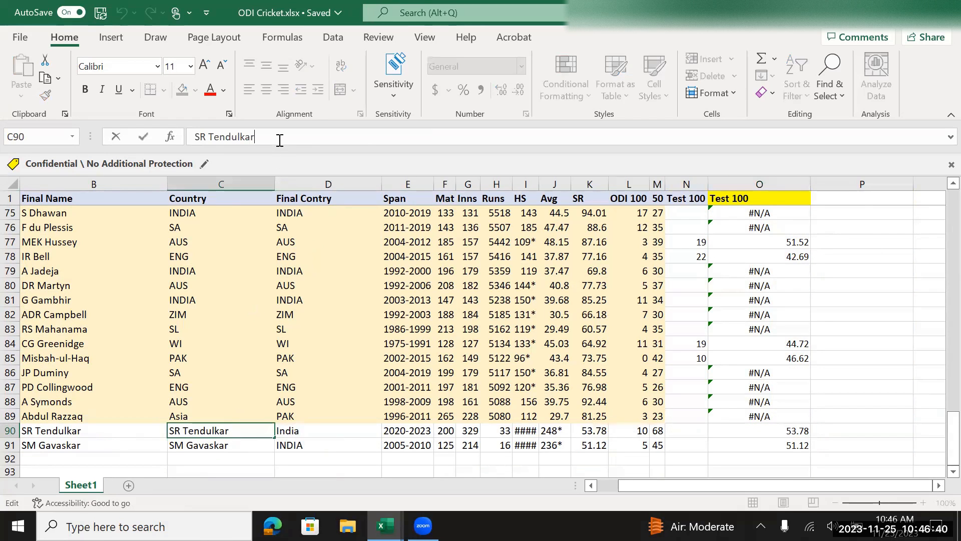
{"action": "left_click", "coordinate": [119, 434]}
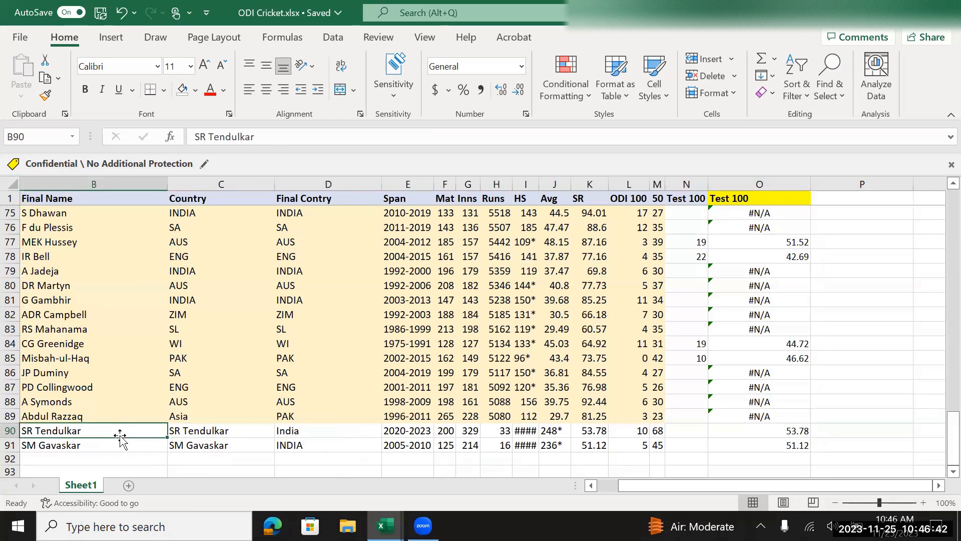
{"action": "scroll", "coordinate": [202, 410], "scroll_direction": "left", "scroll_amount": 1}
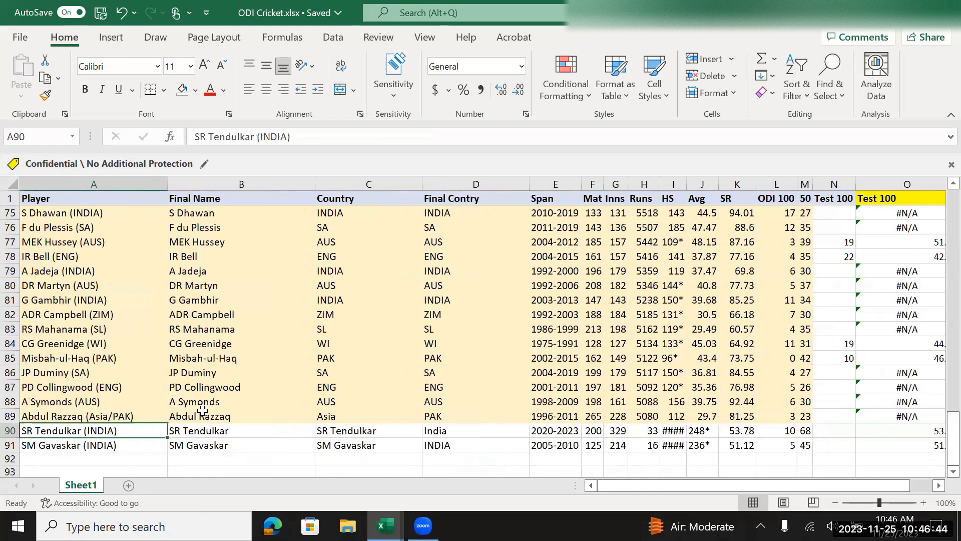
{"action": "left_click", "coordinate": [282, 133]}
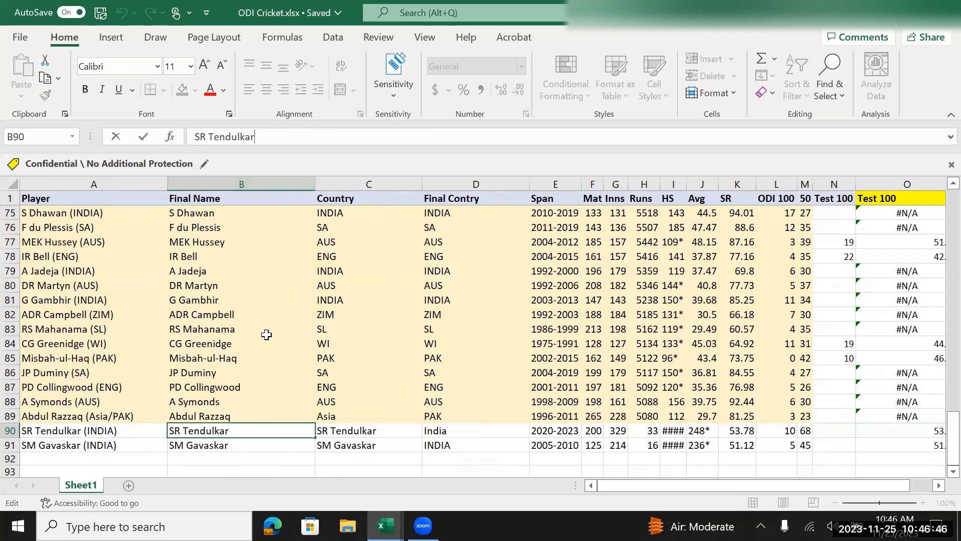
{"action": "left_click", "coordinate": [243, 445]}
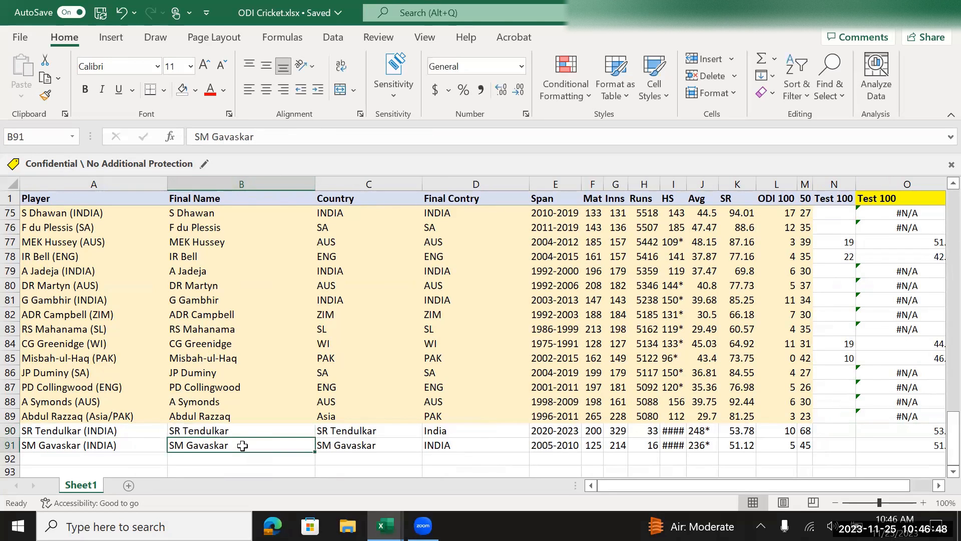
{"action": "left_click", "coordinate": [293, 139]}
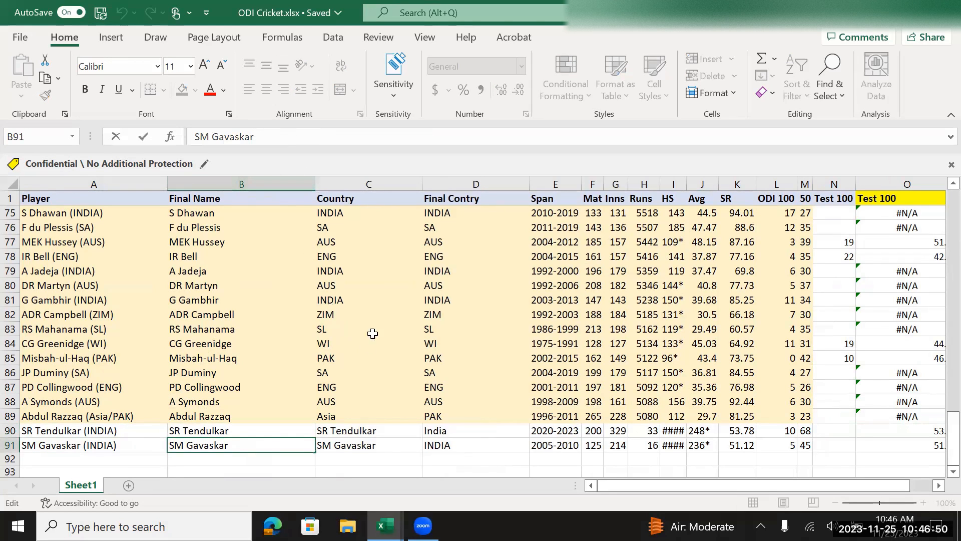
Step: Insert a blank column C before Country and enter =B2&F2 in C2 to join the final name with the span
{"action": "left_click", "coordinate": [382, 177]}
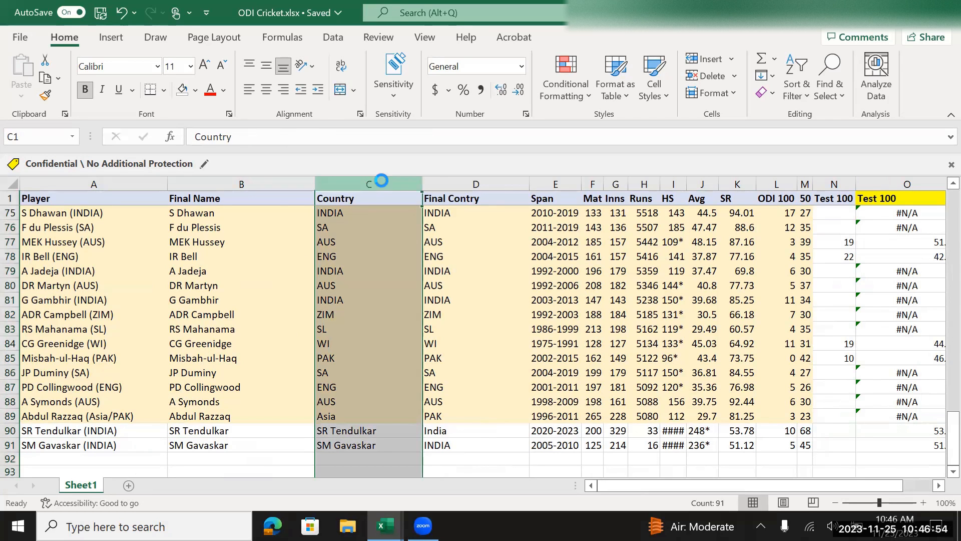
{"action": "key", "text": "ctrl+shift+plus"}
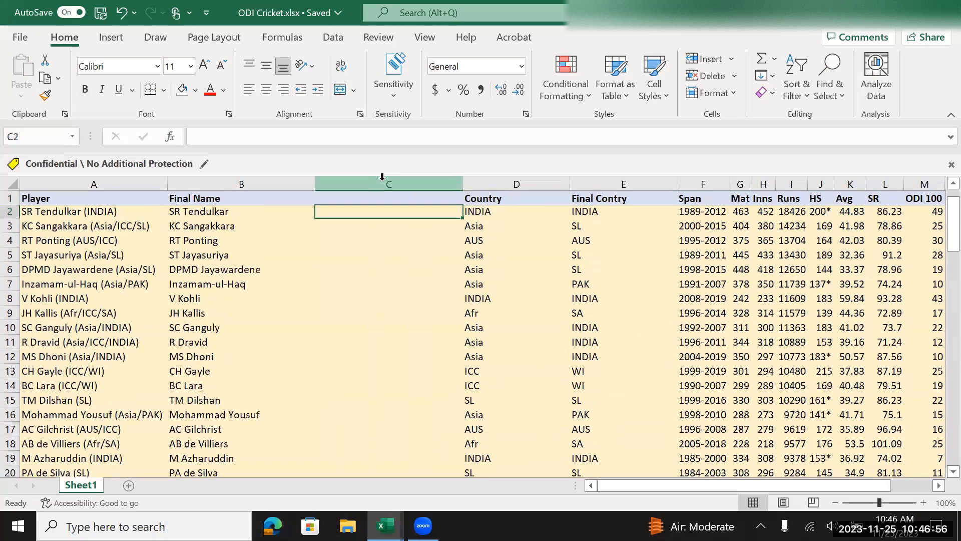
{"action": "type", "text": "="}
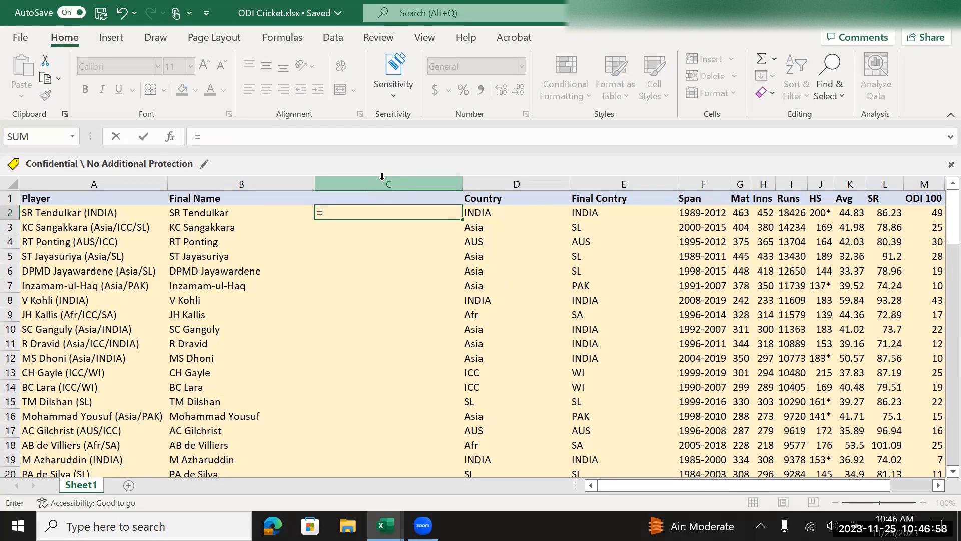
{"action": "key", "text": "Left"}
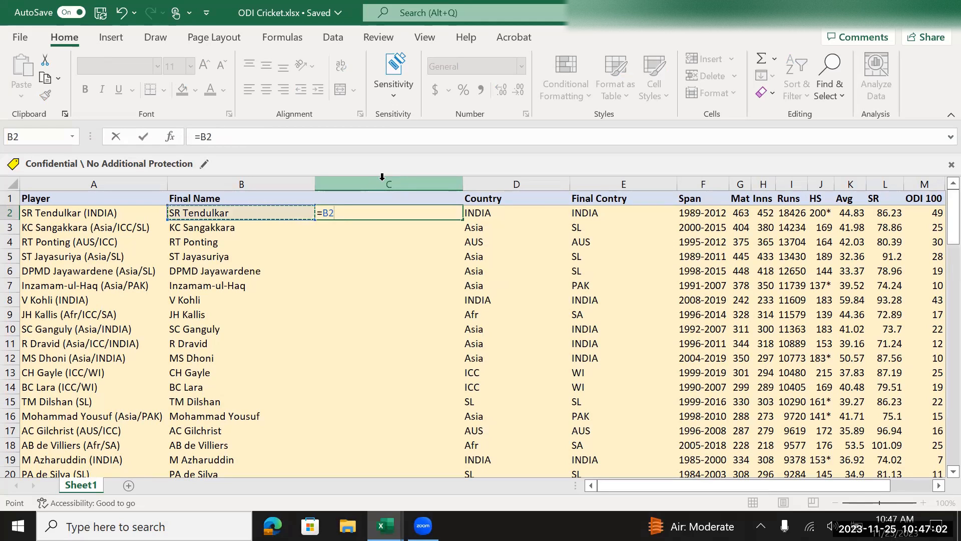
{"action": "type", "text": "&"}
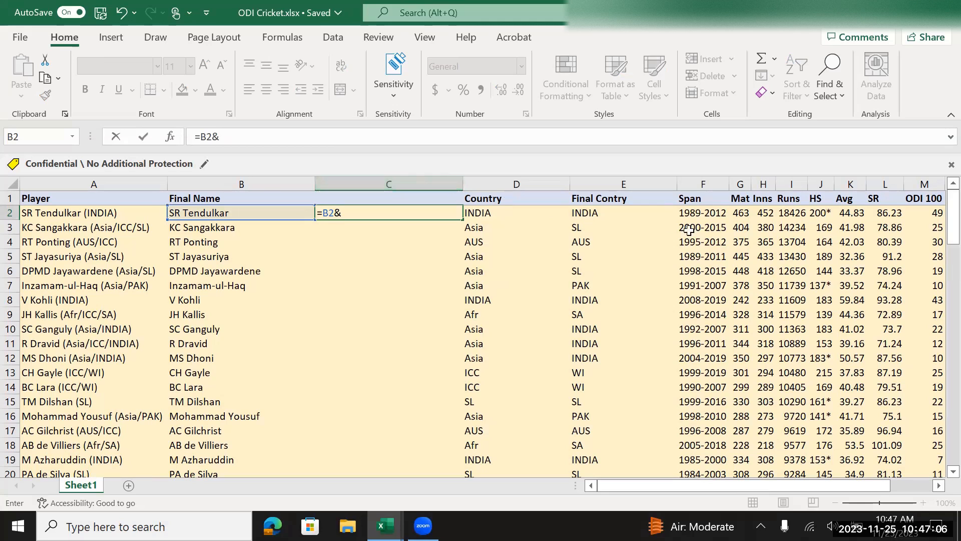
{"action": "left_click", "coordinate": [703, 212]}
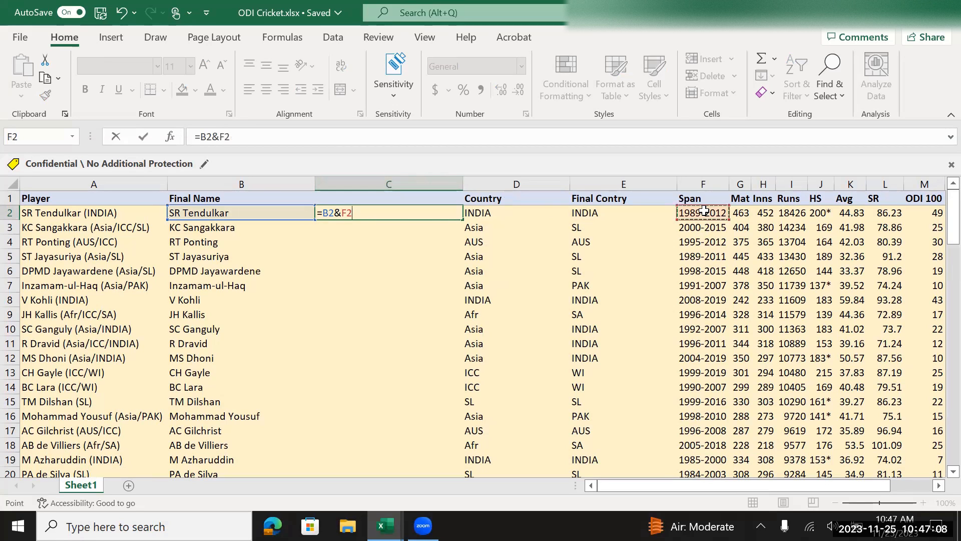
{"action": "key", "text": "Return"}
Step: Fill the name-and-span formula from C2 down through C91
{"action": "key", "text": "Left"}
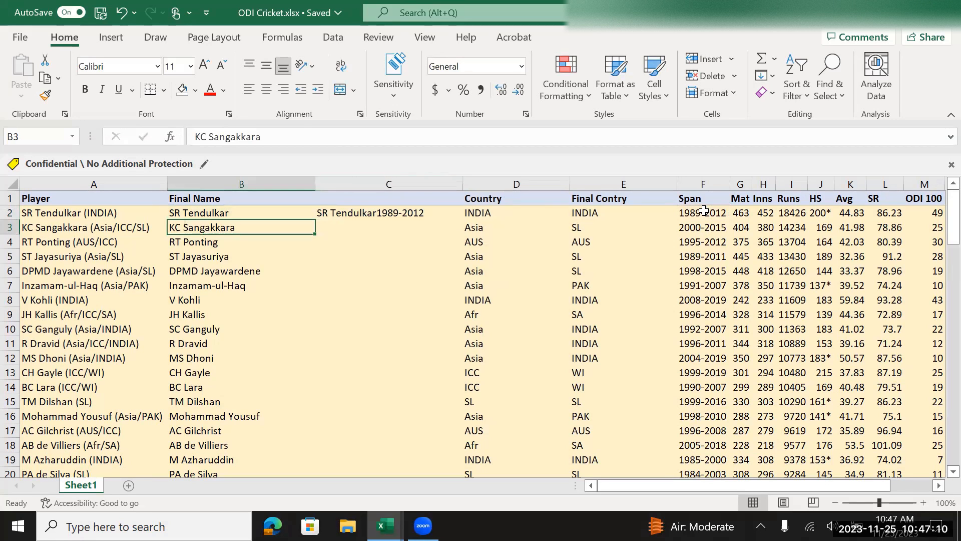
{"action": "key", "text": "ctrl+Down"}
{"action": "key", "text": "Right"}
{"action": "key", "text": "ctrl+shift+Up"}
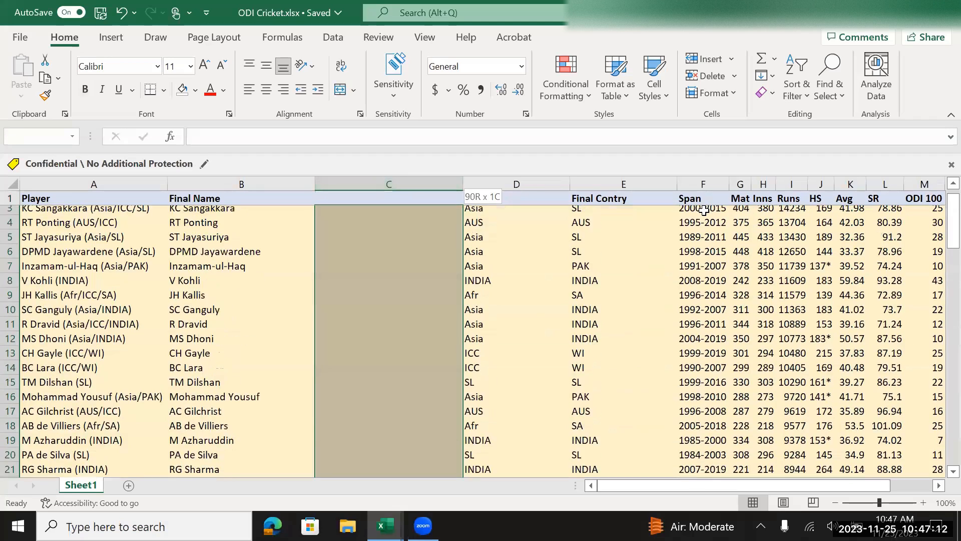
{"action": "key", "text": "ctrl+d"}
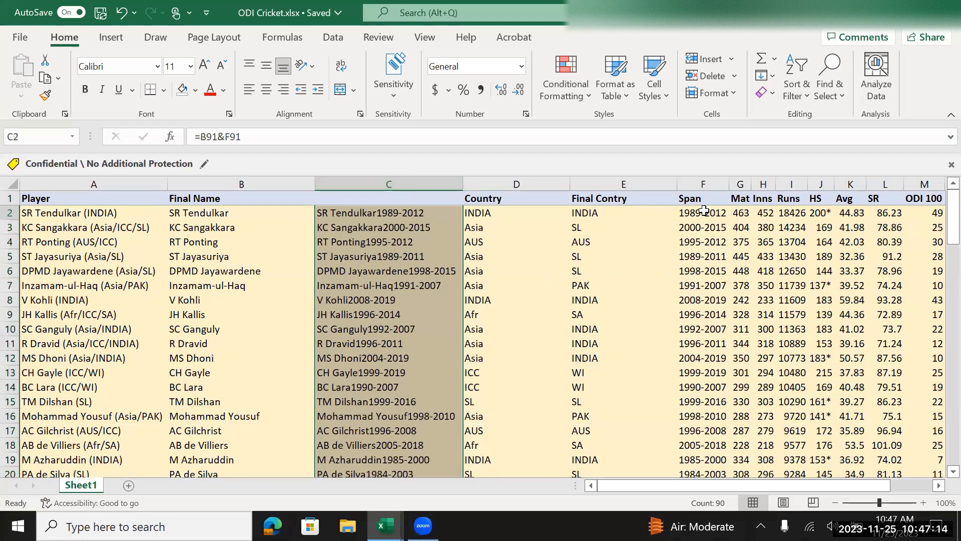
Step: Replace the name-and-span formulas in C2:C91 with their plain values
{"action": "key", "text": "ctrl+Up"}
{"action": "key", "text": "ctrl+shift+Down"}
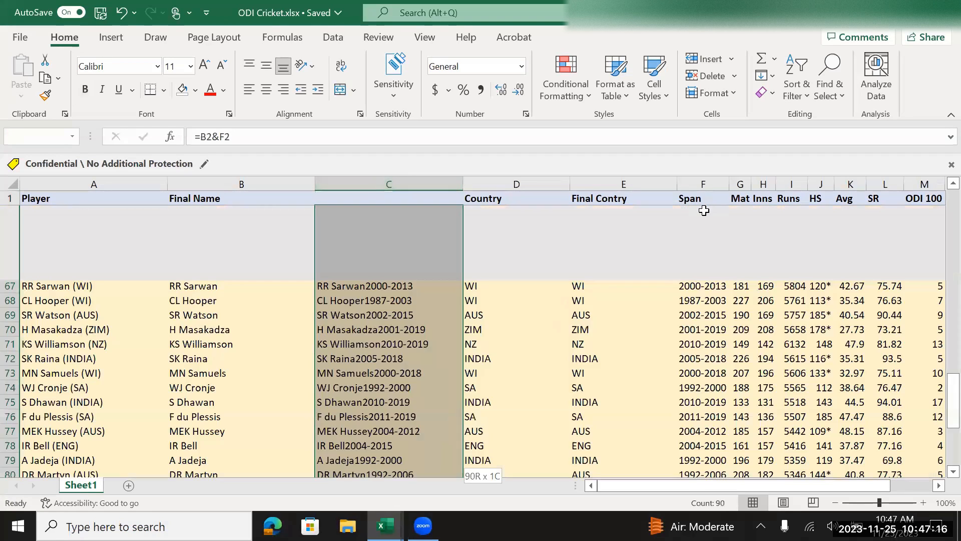
{"action": "key", "text": "ctrl+c"}
{"action": "right_click", "coordinate": [420, 280]}
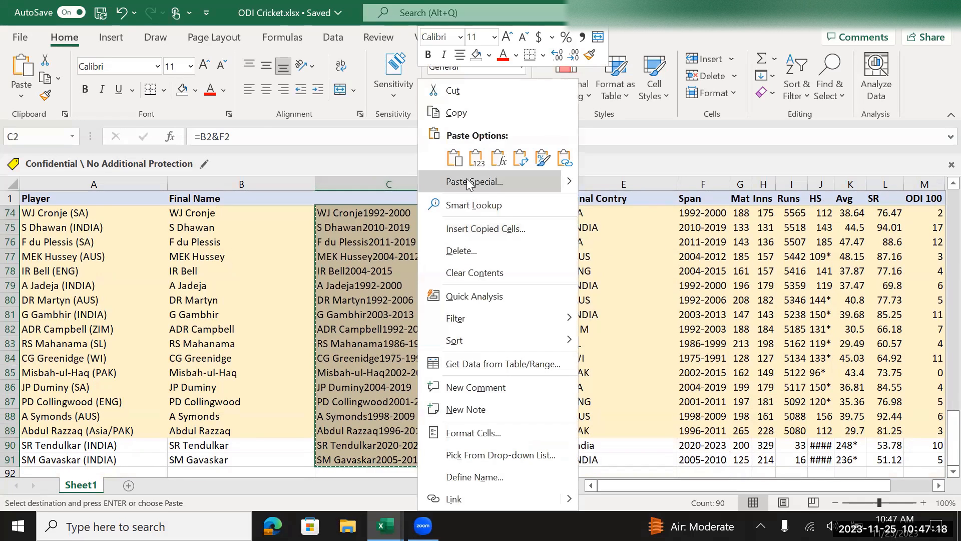
{"action": "left_click", "coordinate": [475, 159]}
{"action": "left_click", "coordinate": [414, 299]}
Step: Clear the old VLOOKUP formulas from P2:P91 under the yellow Test 100 header, keeping the header
{"action": "key", "text": "ctrl+Down"}
{"action": "key", "text": "ctrl+Right"}
{"action": "key", "text": "Right"}
{"action": "key", "text": "Right"}
{"action": "key", "text": "Right"}
{"action": "key", "text": "Left"}
{"action": "key", "text": "ctrl+Up"}
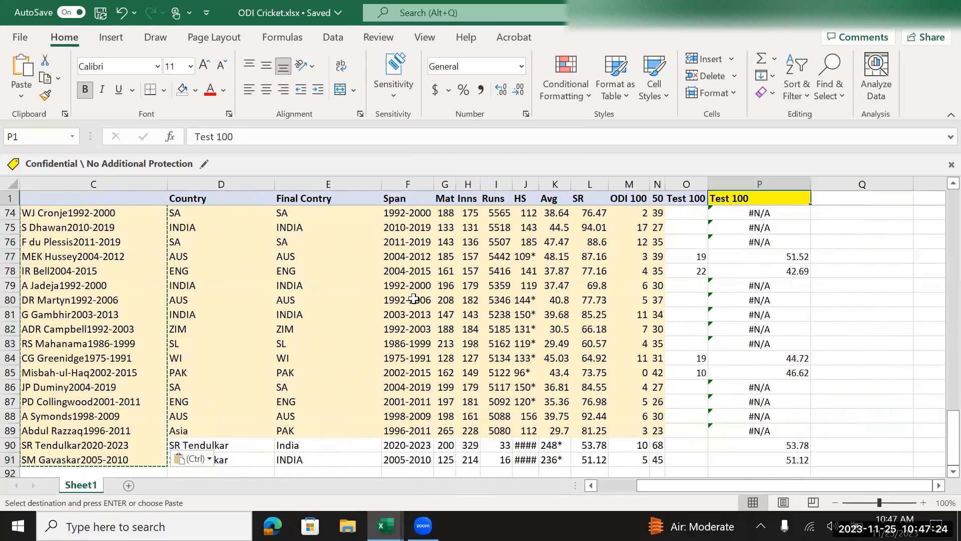
{"action": "key", "text": "Down"}
{"action": "key", "text": "ctrl+shift+Down"}
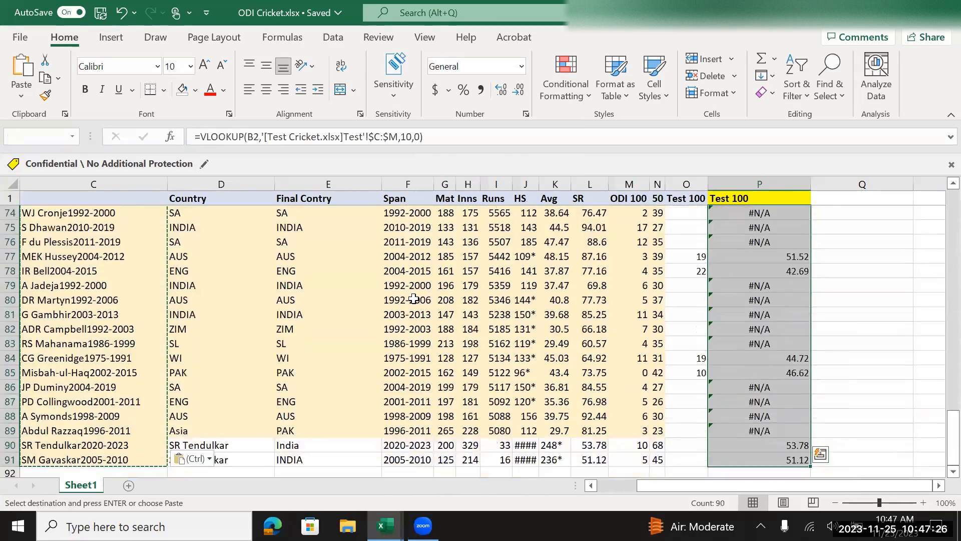
{"action": "key", "text": "Delete"}
{"action": "key", "text": "ctrl+Up"}
{"action": "key", "text": "Down"}
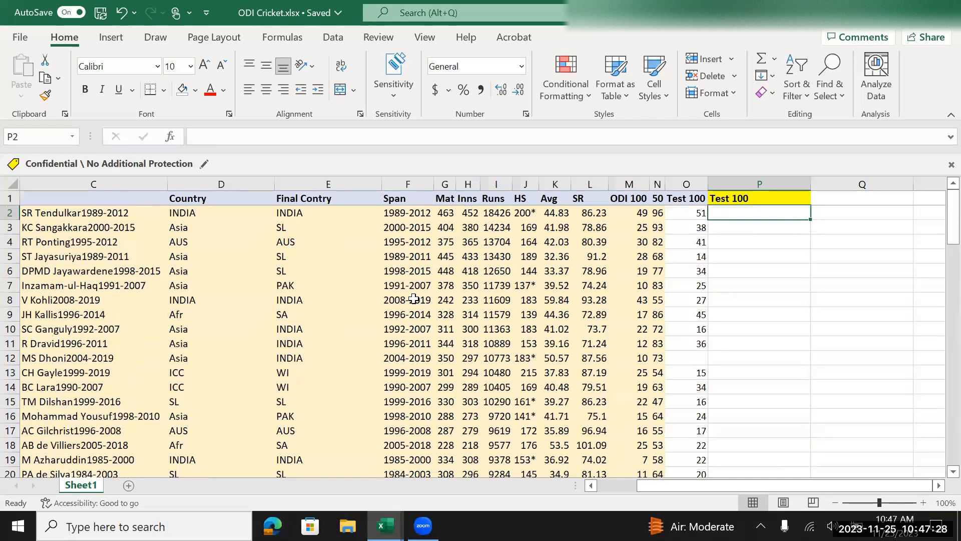
{"action": "type", "text": "=vlookup("}
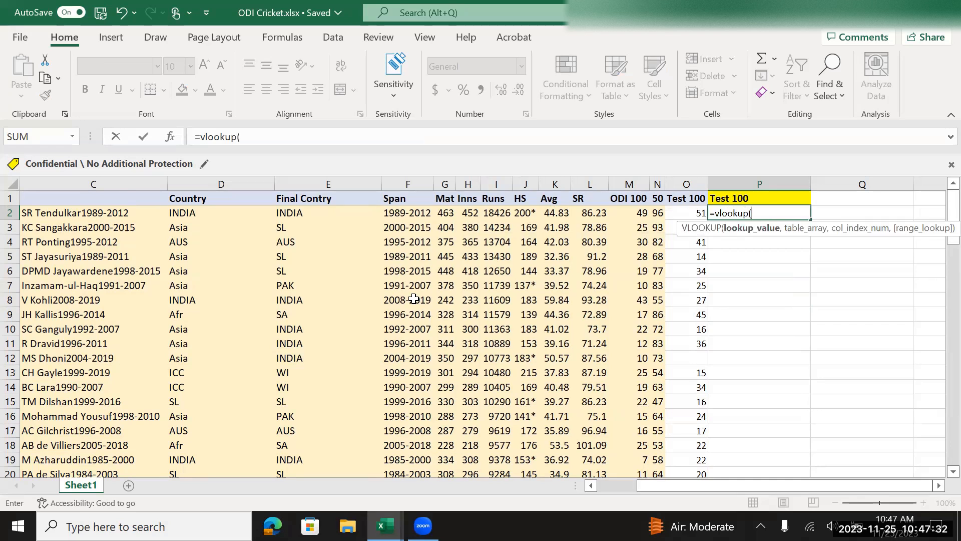
{"action": "key", "text": "Left"}
{"action": "key", "text": "Left"}
{"action": "key", "text": "Left"}
{"action": "key", "text": "Left"}
{"action": "key", "text": "Left"}
{"action": "key", "text": "Left"}
{"action": "key", "text": "Left"}
{"action": "key", "text": "Left"}
{"action": "key", "text": "Left"}
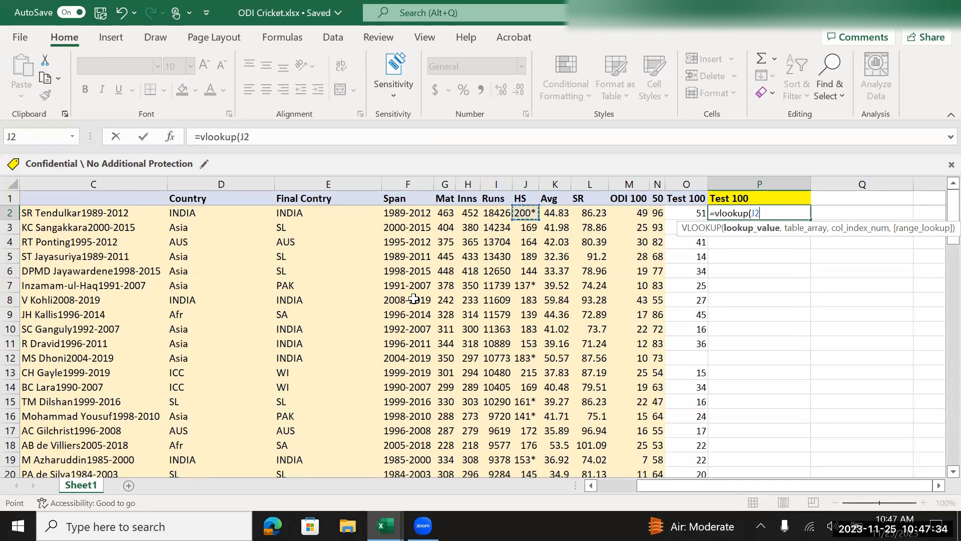
{"action": "key", "text": "Left"}
{"action": "key", "text": "Left"}
{"action": "key", "text": "Left"}
{"action": "key", "text": "Left"}
{"action": "key", "text": "Left"}
{"action": "key", "text": "Left"}
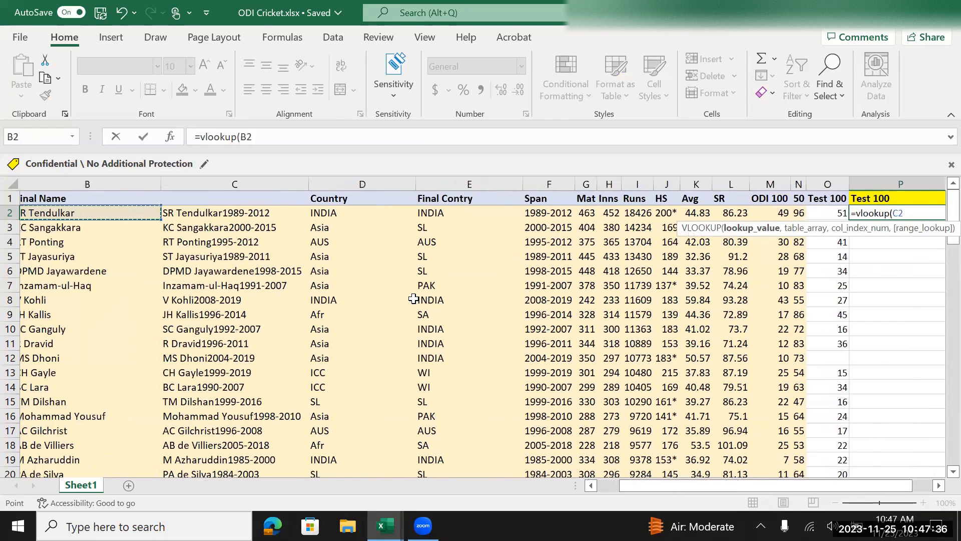
{"action": "key", "text": "Escape"}
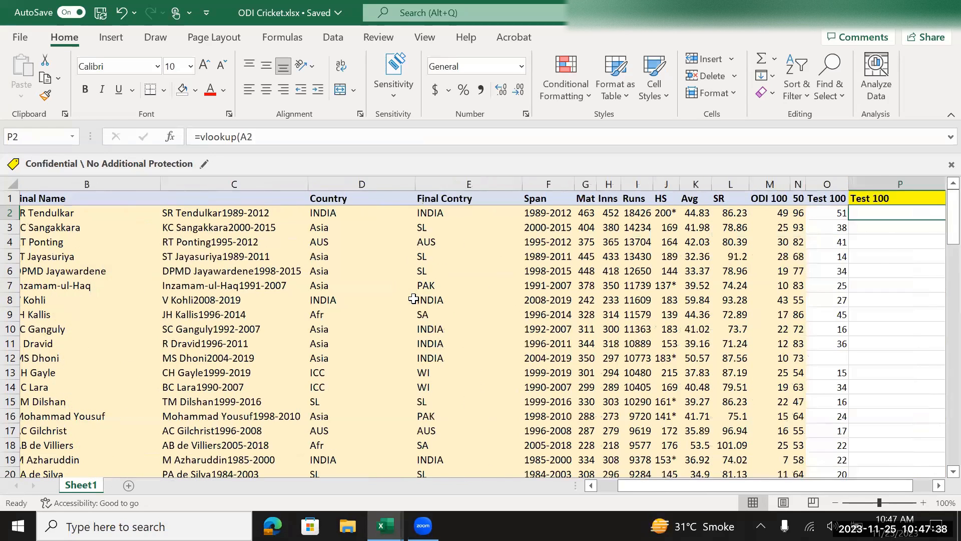
Step: Start a VLOOKUP formula in P2 under the yellow Test 100 header with the name-and-span key in C2 as lookup value
{"action": "type", "text": "=v;p"}
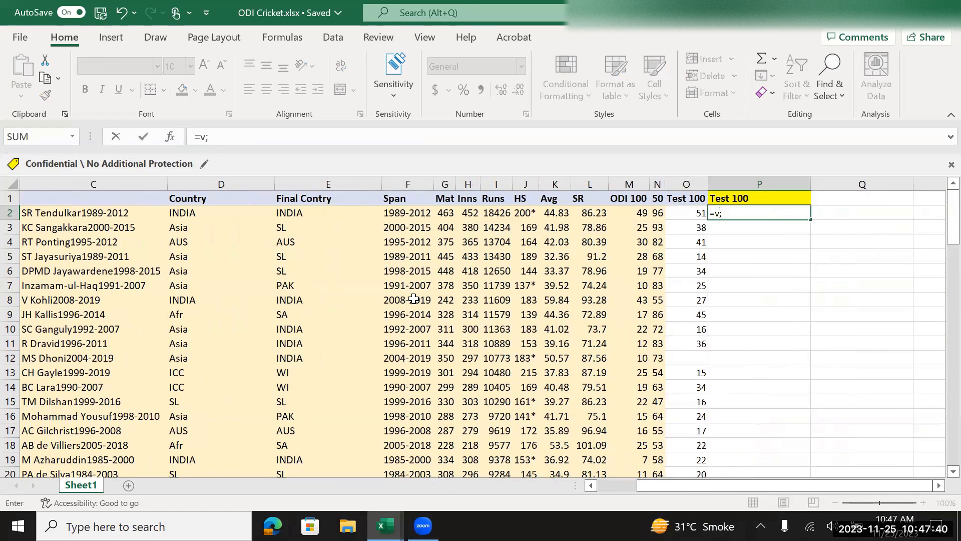
{"action": "key", "text": "BackSpace"}
{"action": "key", "text": "BackSpace"}
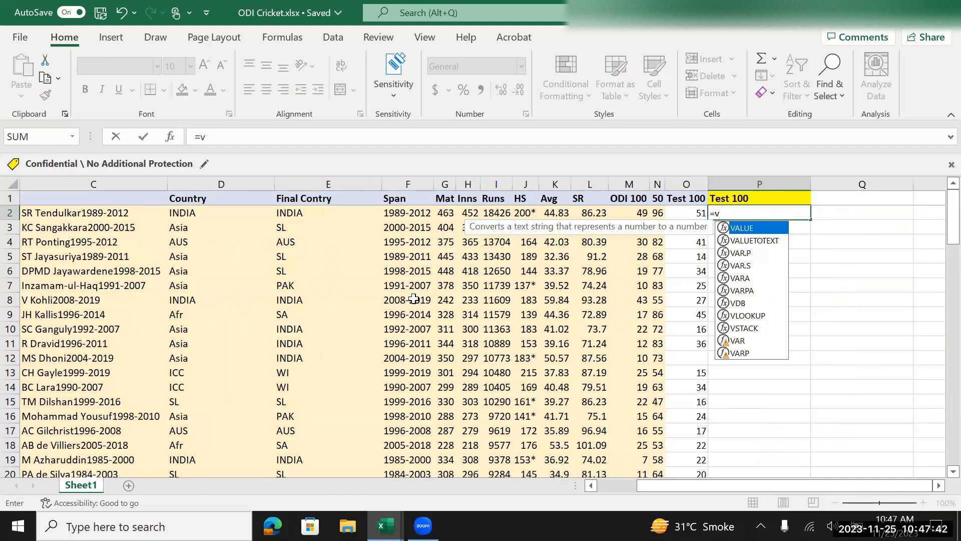
{"action": "type", "text": "lookup"}
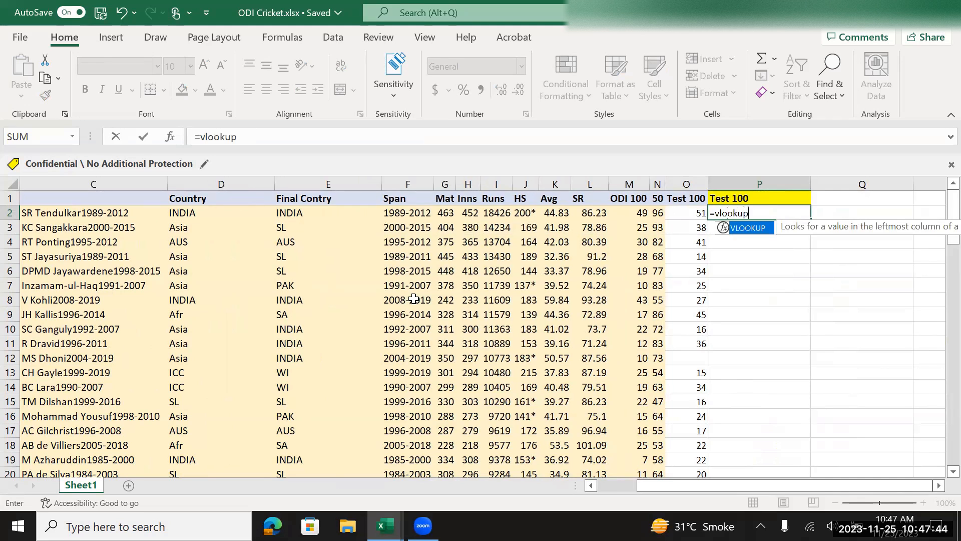
{"action": "type", "text": "("}
{"action": "key", "text": "Left"}
{"action": "key", "text": "Left"}
{"action": "key", "text": "Left"}
{"action": "key", "text": "Left"}
{"action": "key", "text": "Left"}
{"action": "key", "text": "Left"}
{"action": "key", "text": "Left"}
{"action": "key", "text": "Left"}
{"action": "key", "text": "Left"}
{"action": "key", "text": "Left"}
{"action": "key", "text": "Left"}
{"action": "key", "text": "Left"}
{"action": "key", "text": "Left"}
{"action": "key", "text": "Left"}
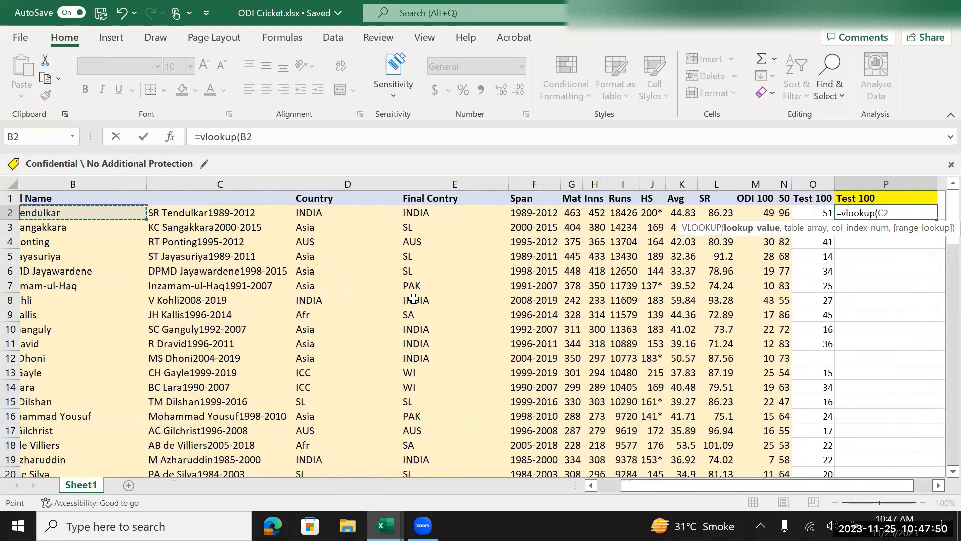
{"action": "key", "text": "Right"}
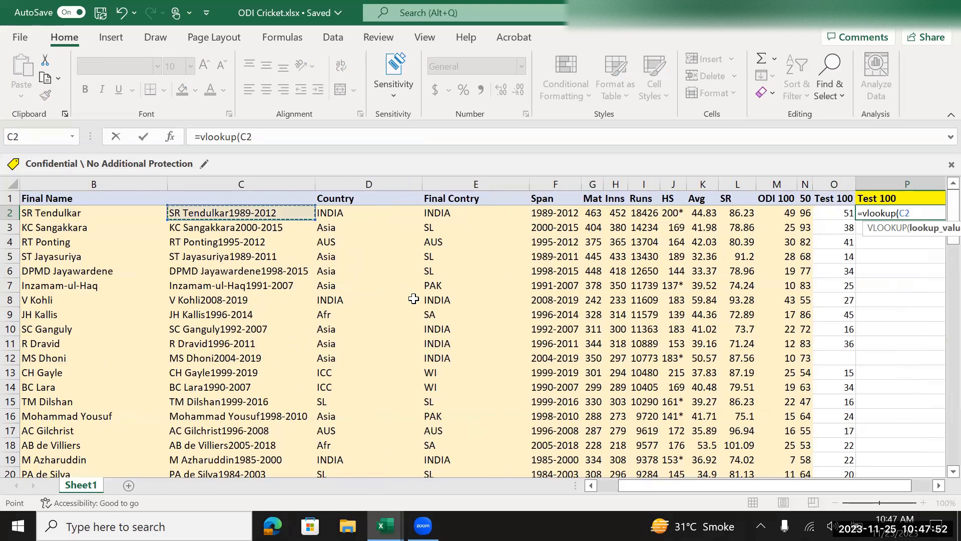
{"action": "type", "text": ","}
Step: Complete the P2 VLOOKUP with columns E:M of the Test sheet in Test Cricket.xlsx, column index 9 and exact match 0
{"action": "key", "text": "ctrl+Tab"}
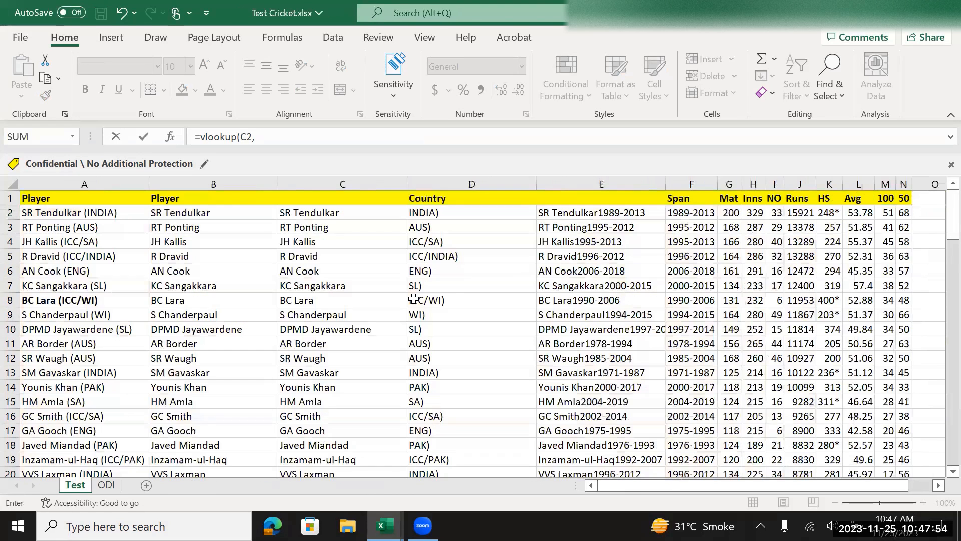
{"action": "left_click", "coordinate": [606, 181]}
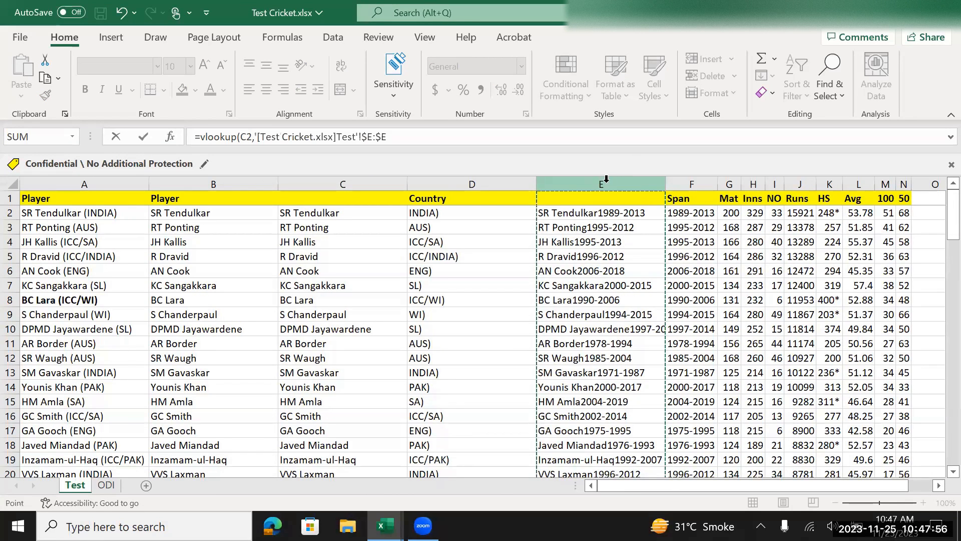
{"action": "left_click_drag", "start_coordinate": [606, 181], "coordinate": [889, 182]}
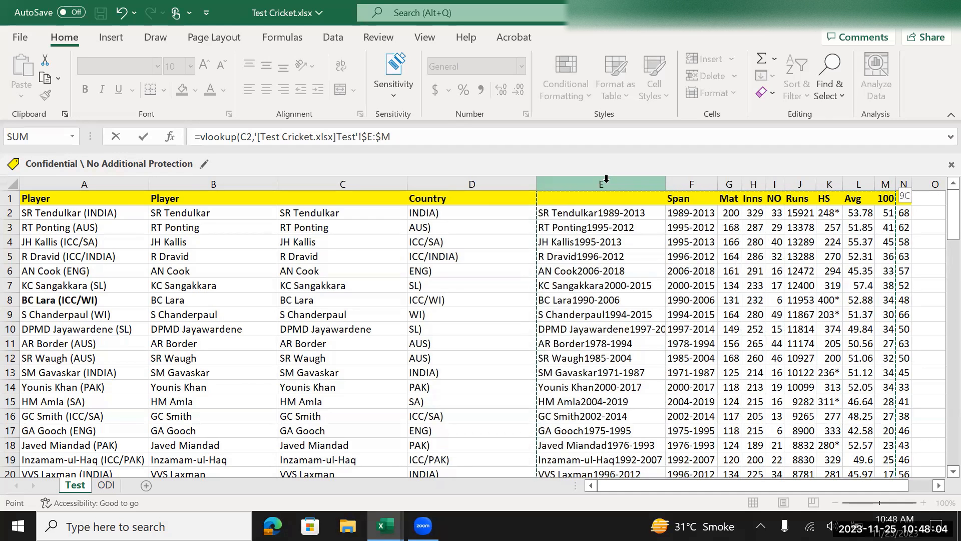
{"action": "type", "text": ","}
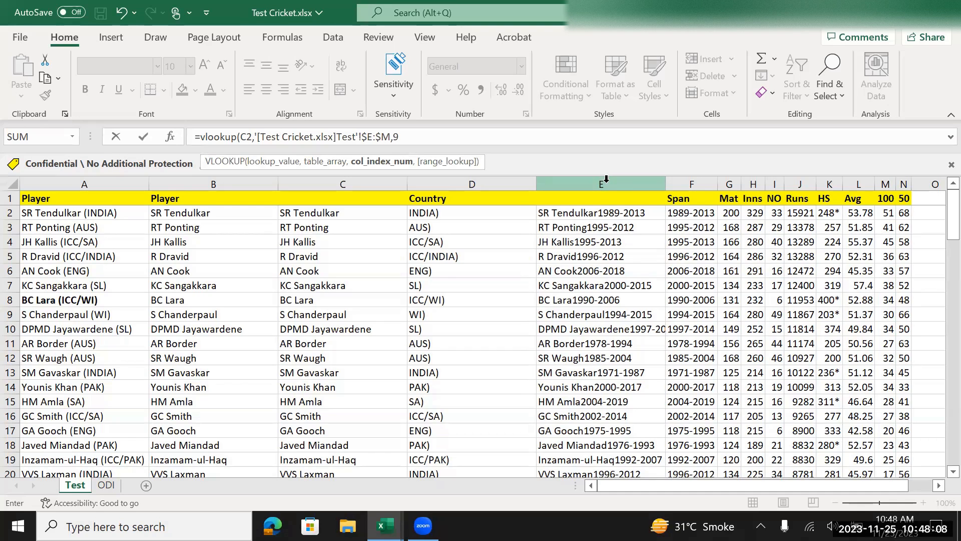
{"action": "type", "text": "9,"}
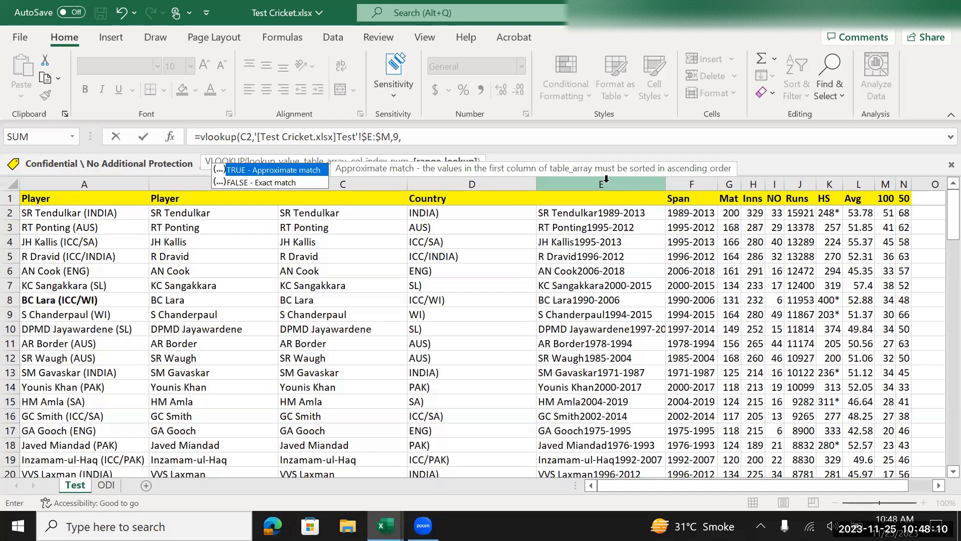
{"action": "type", "text": "0)"}
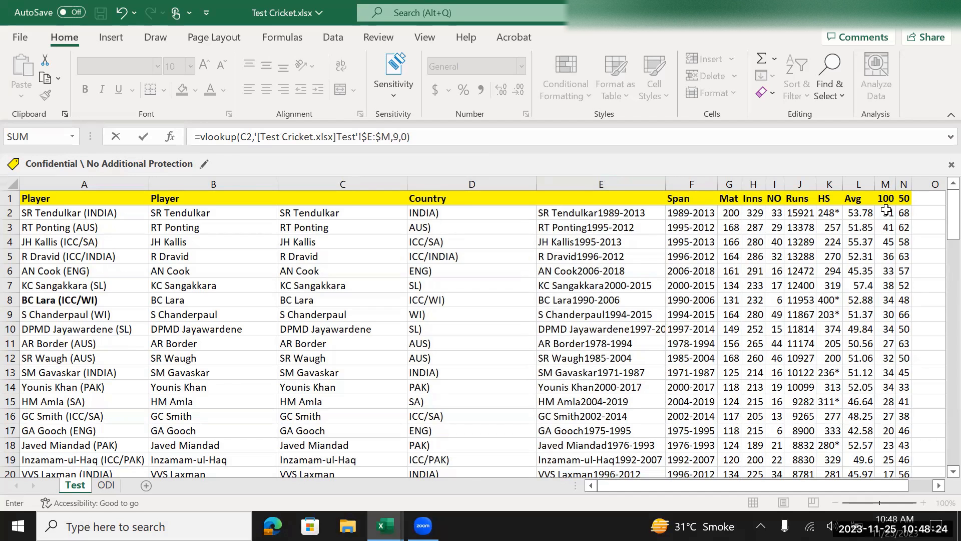
{"action": "key", "text": "Return"}
{"action": "key", "text": "Up"}
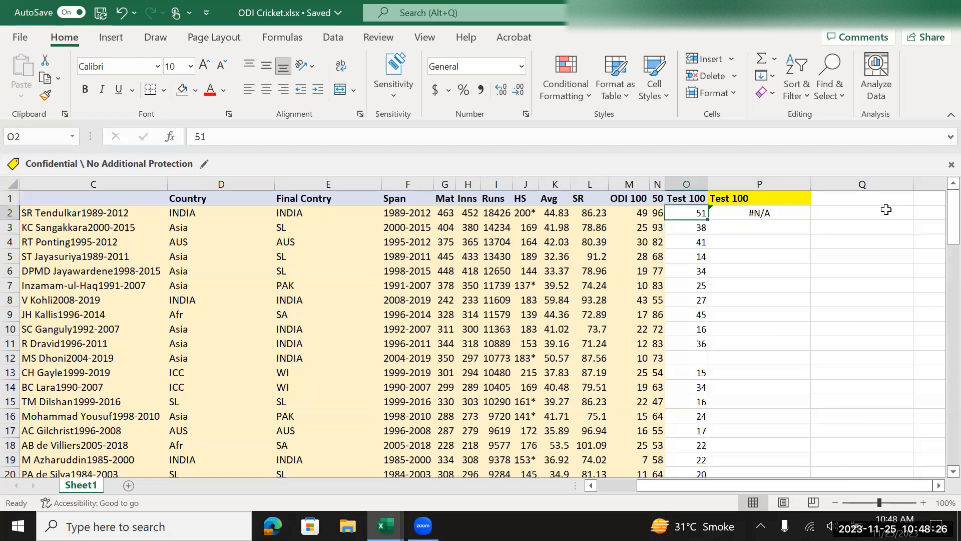
{"action": "key", "text": "Right"}
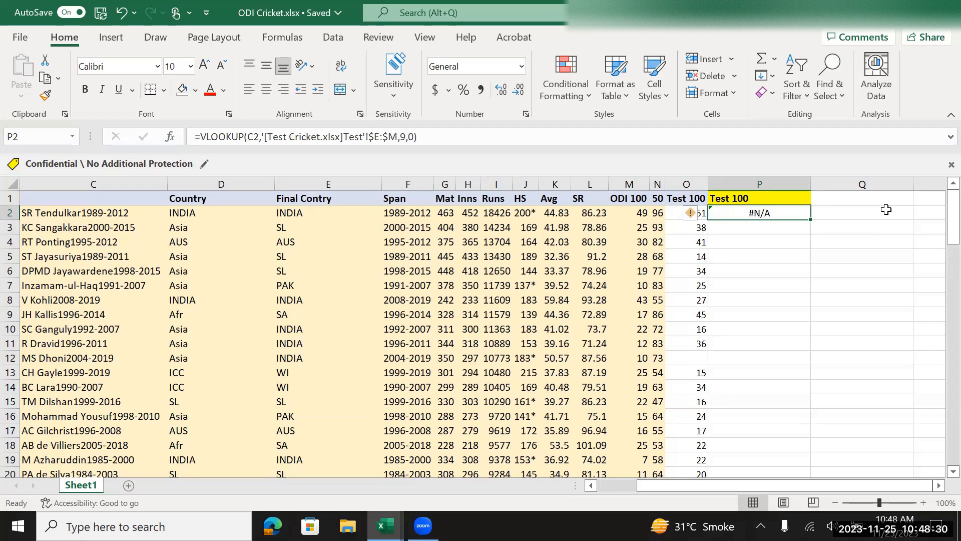
Step: Compare the key in C2 and its span in F2 with the same player's key in E2 of Test Cricket.xlsx
{"action": "key", "text": "Left"}
{"action": "key", "text": "Left"}
{"action": "key", "text": "Left"}
{"action": "key", "text": "Left"}
{"action": "key", "text": "Left"}
{"action": "key", "text": "Left"}
{"action": "key", "text": "Left"}
{"action": "key", "text": "Left"}
{"action": "key", "text": "Left"}
{"action": "key", "text": "Left"}
{"action": "key", "text": "Left"}
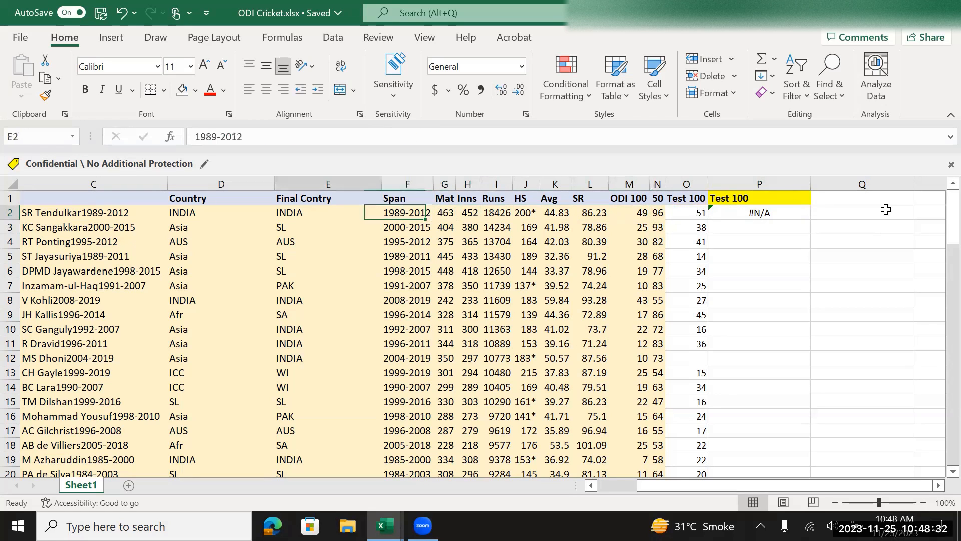
{"action": "key", "text": "Left"}
{"action": "key", "text": "Left"}
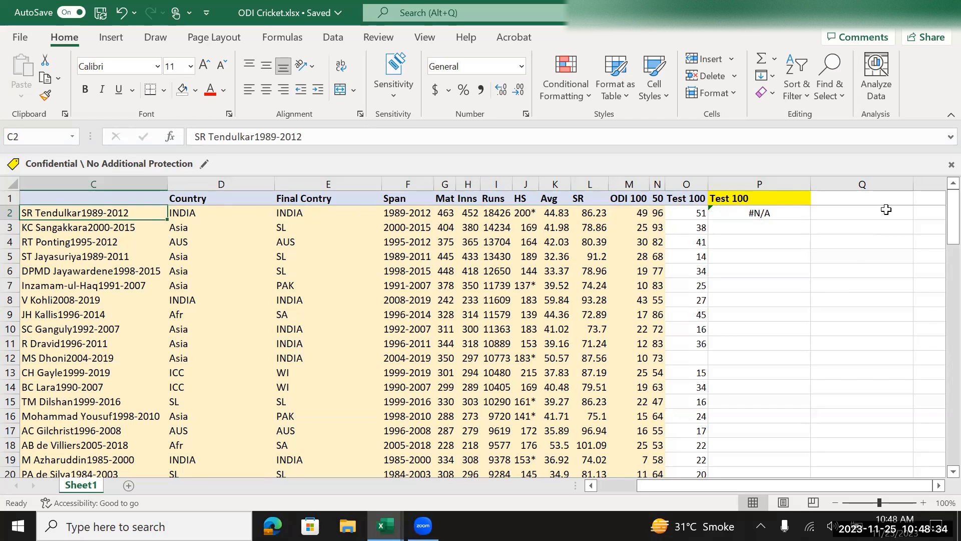
{"action": "key", "text": "alt+Tab"}
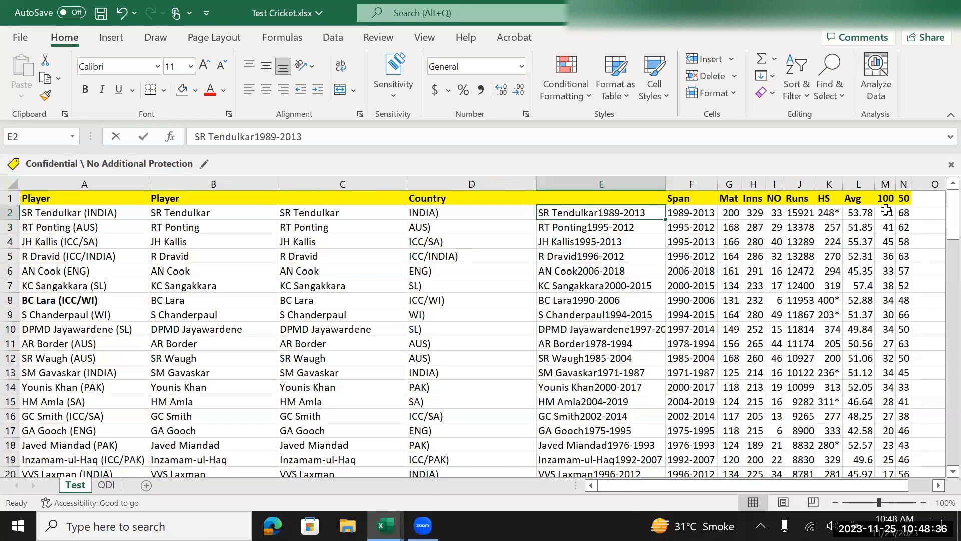
{"action": "key", "text": "alt+Tab"}
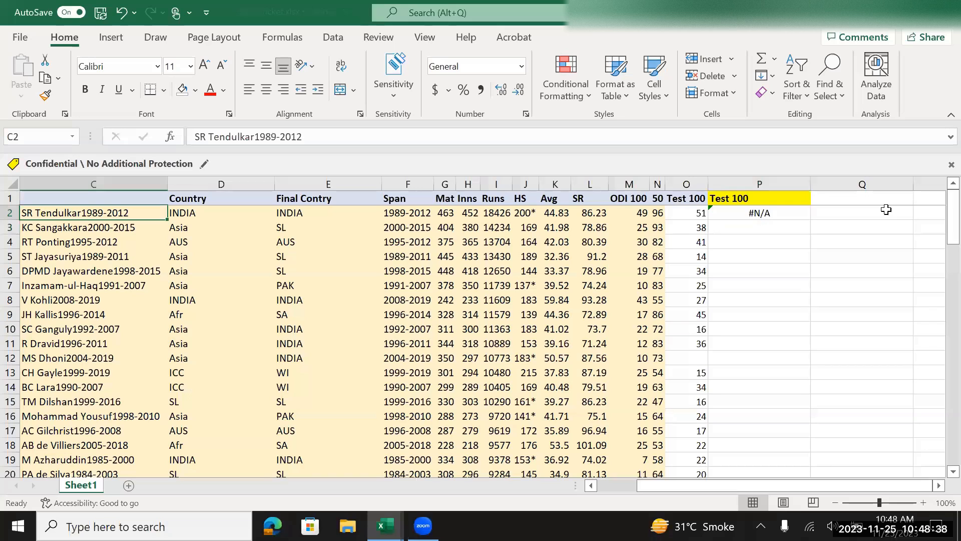
{"action": "key", "text": "alt+Tab"}
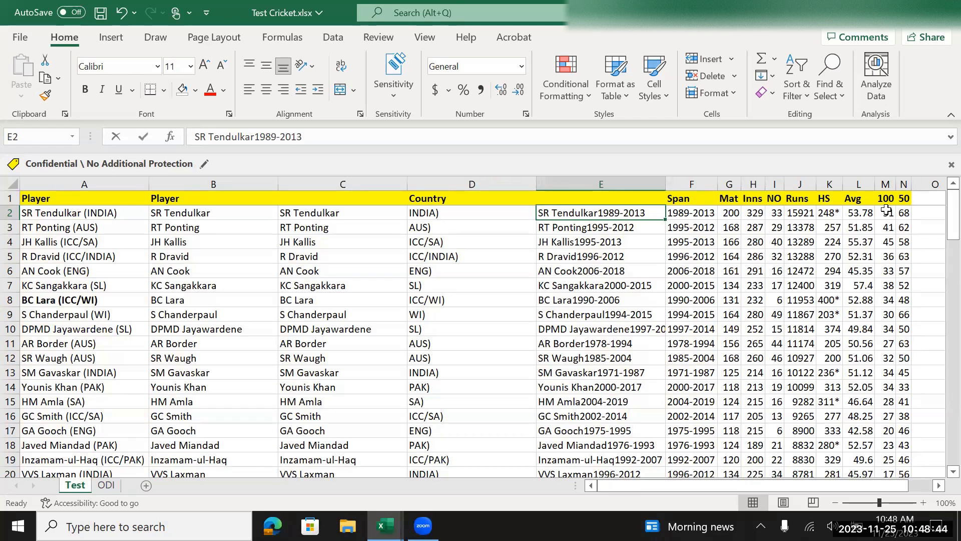
{"action": "key", "text": "alt+Tab"}
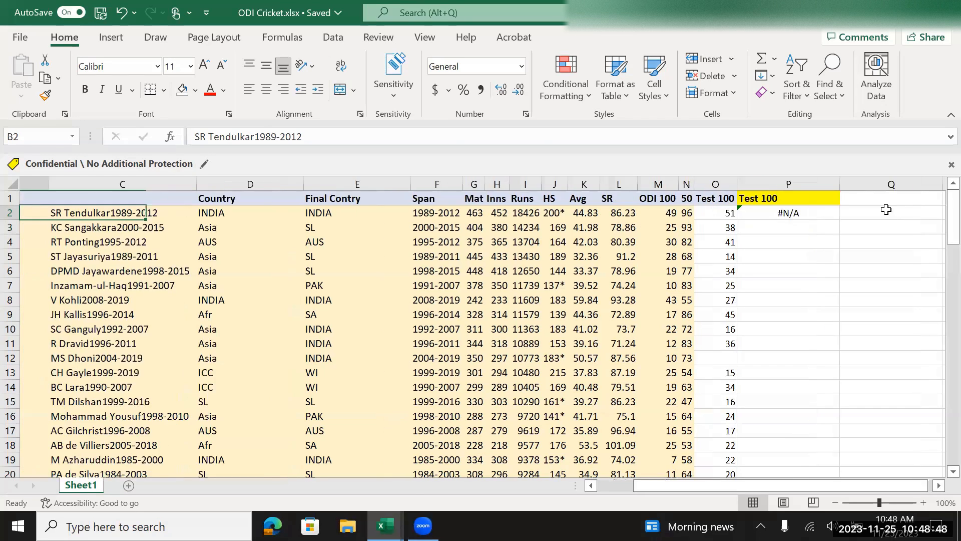
{"action": "scroll", "coordinate": [886, 209], "scroll_direction": "left", "scroll_amount": 1}
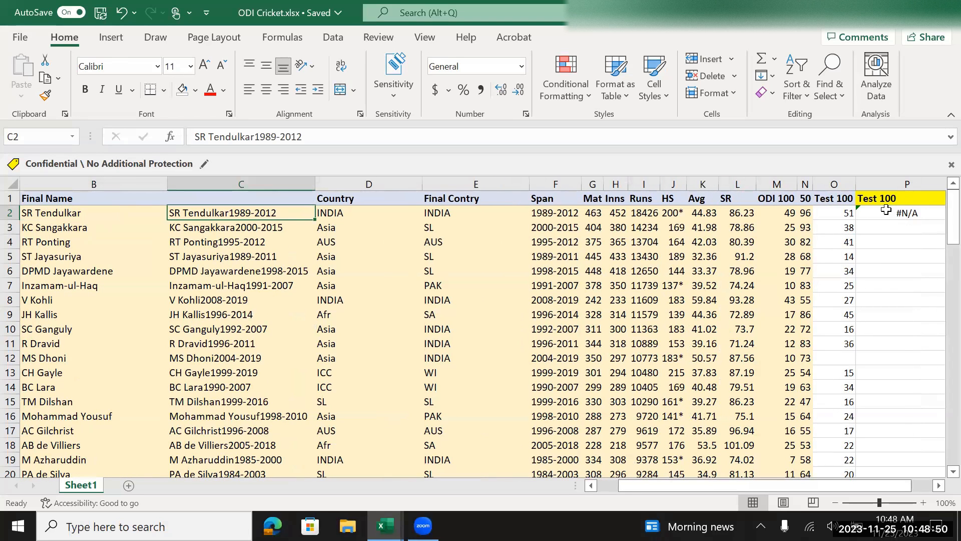
{"action": "key", "text": "Right"}
{"action": "key", "text": "Right"}
{"action": "key", "text": "Right"}
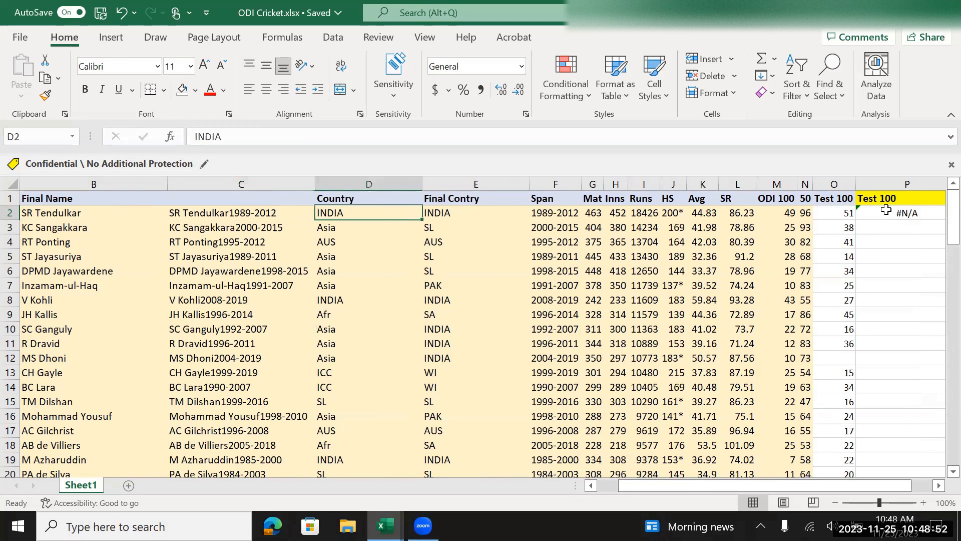
{"action": "key", "text": "Left"}
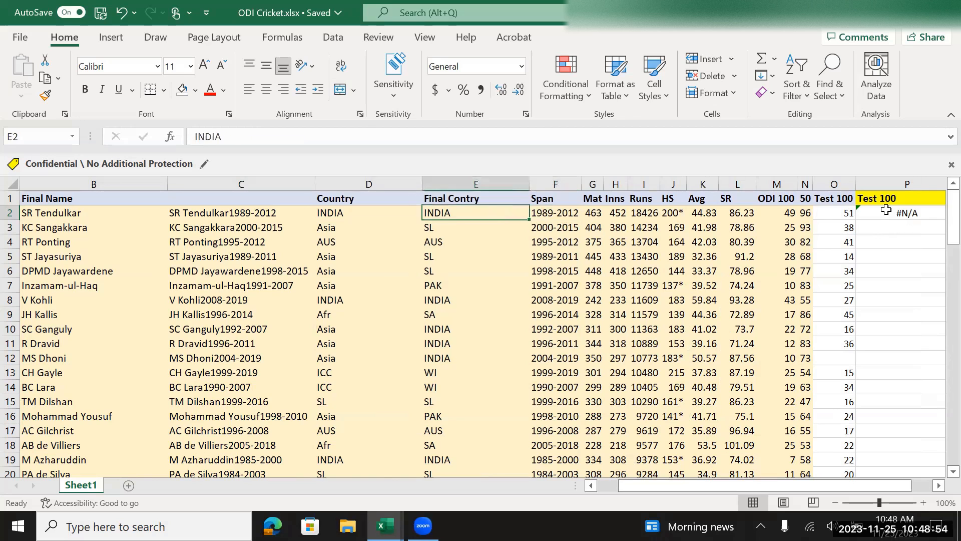
{"action": "key", "text": "Right"}
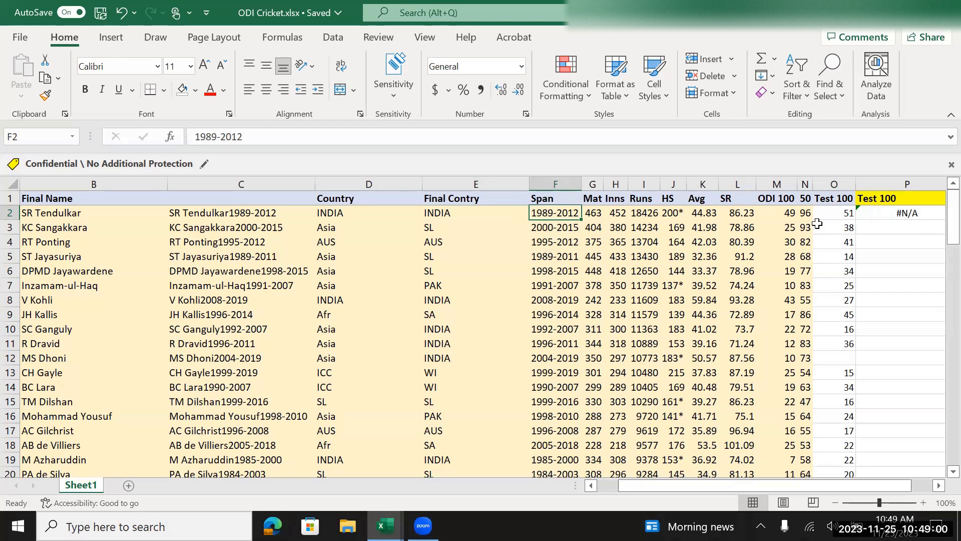
Step: Fill the VLOOKUP formula from P2 down through P91
{"action": "key", "text": "Right"}
{"action": "key", "text": "Right"}
{"action": "key", "text": "Right"}
{"action": "key", "text": "Right"}
{"action": "key", "text": "Right"}
{"action": "key", "text": "Right"}
{"action": "key", "text": "Right"}
{"action": "key", "text": "Right"}
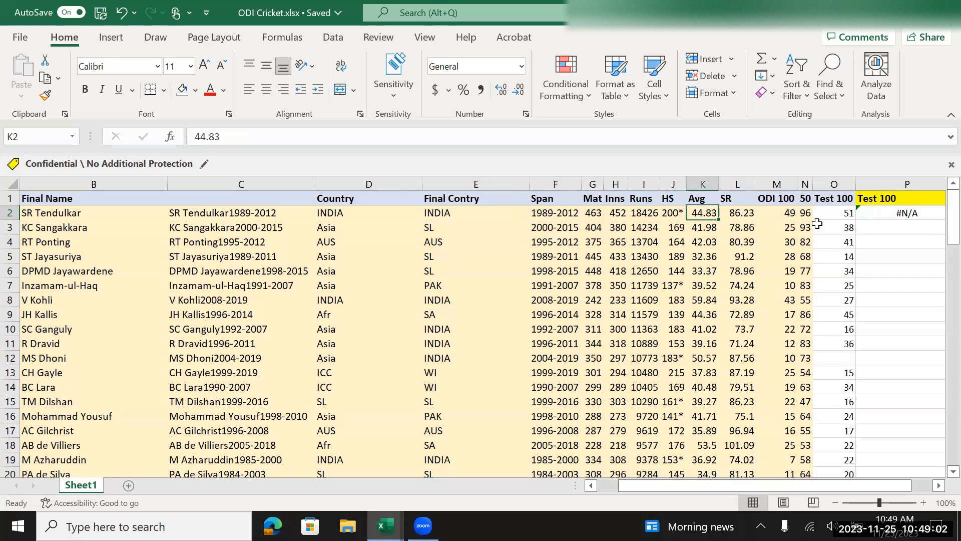
{"action": "key", "text": "Right"}
{"action": "key", "text": "Right"}
{"action": "key", "text": "Left"}
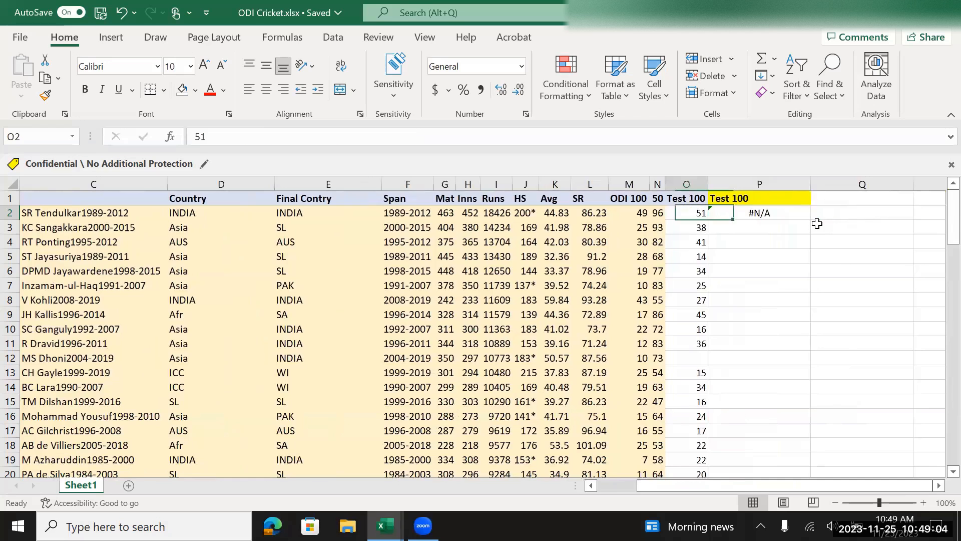
{"action": "key", "text": "Left"}
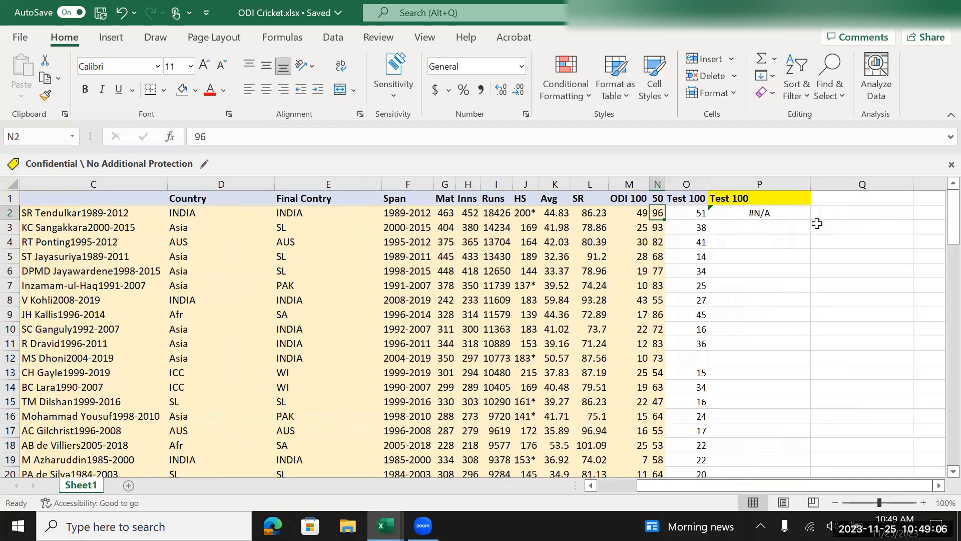
{"action": "key", "text": "ctrl+Down"}
{"action": "key", "text": "Right"}
{"action": "key", "text": "Right"}
{"action": "key", "text": "Right"}
{"action": "key", "text": "Left"}
{"action": "key", "text": "ctrl+shift+Up"}
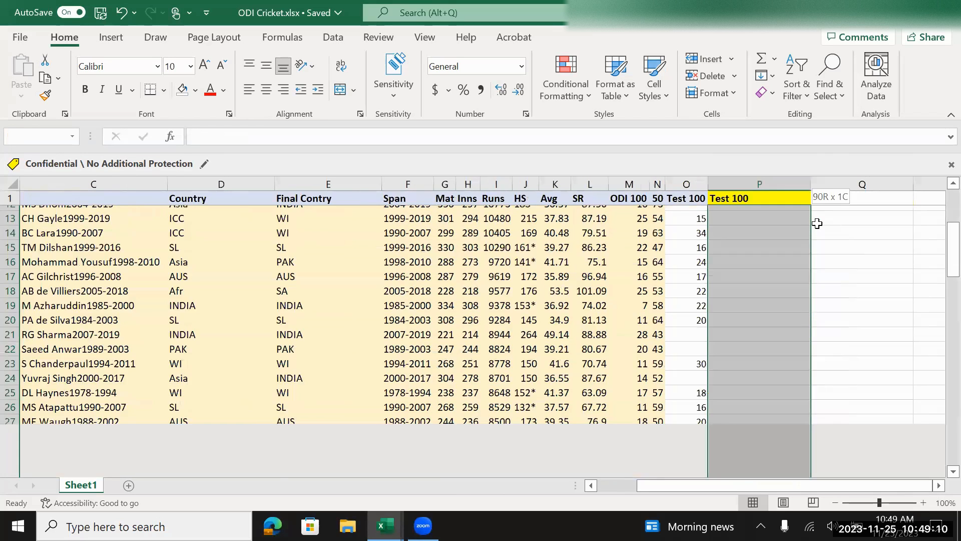
{"action": "key", "text": "ctrl+d"}
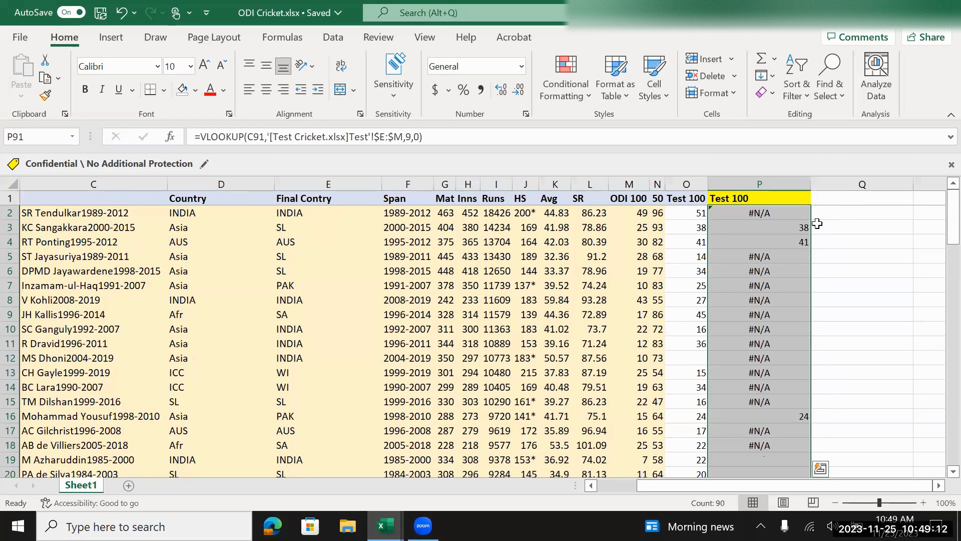
Step: Examine the looked-up Test centuries in P90 and P91 for the two duplicate-name players at the end of the list
{"action": "key", "text": "ctrl+Down"}
{"action": "key", "text": "ctrl+Up"}
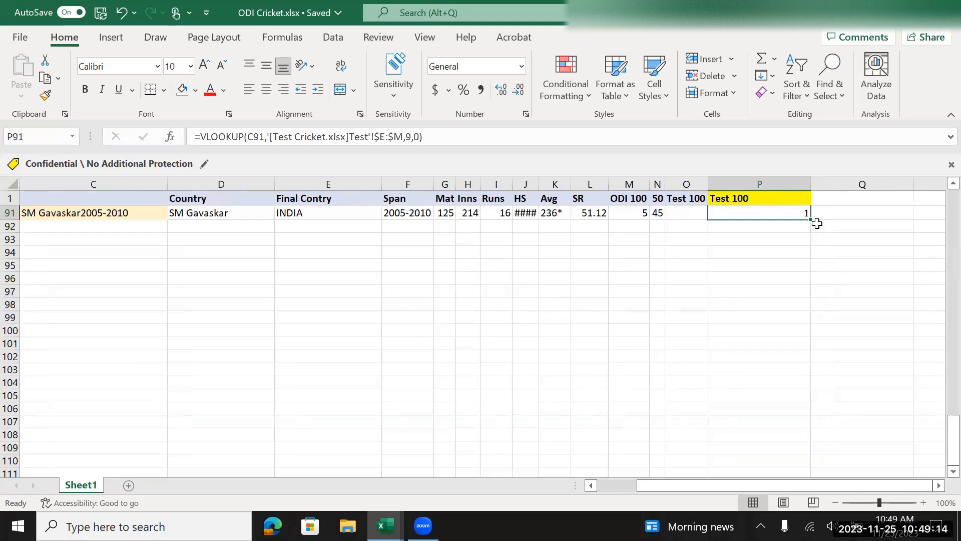
{"action": "key", "text": "Up"}
{"action": "key", "text": "Up"}
{"action": "key", "text": "Up"}
{"action": "key", "text": "Down"}
{"action": "key", "text": "Down"}
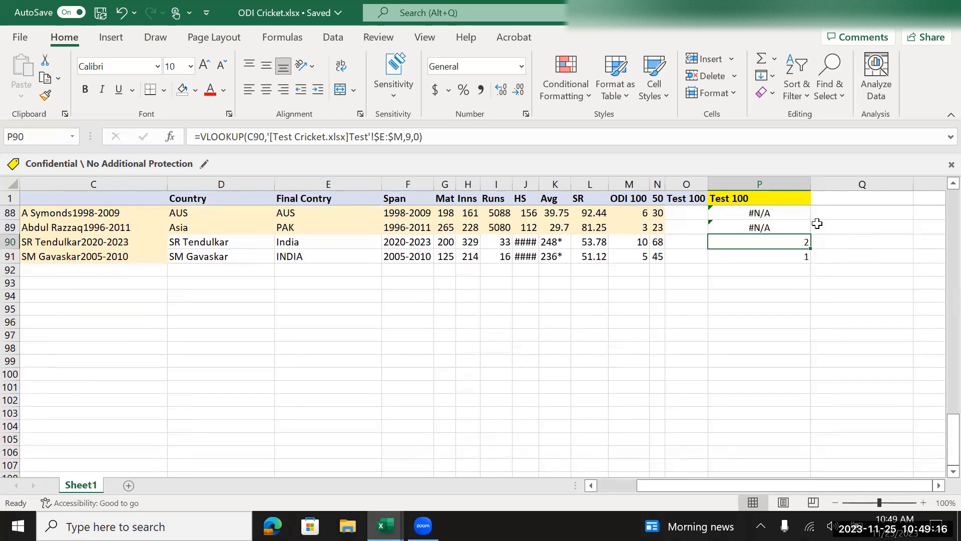
{"action": "key", "text": "Left"}
{"action": "key", "text": "Right"}
{"action": "key", "text": "Right"}
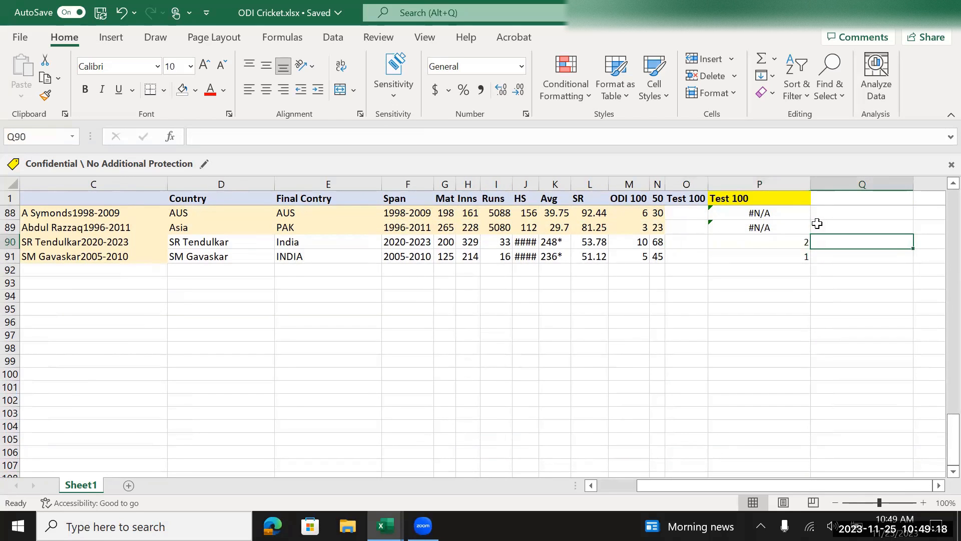
{"action": "key", "text": "Left"}
{"action": "key", "text": "Down"}
{"action": "key", "text": "Up"}
{"action": "key", "text": "Down"}
{"action": "key", "text": "Left"}
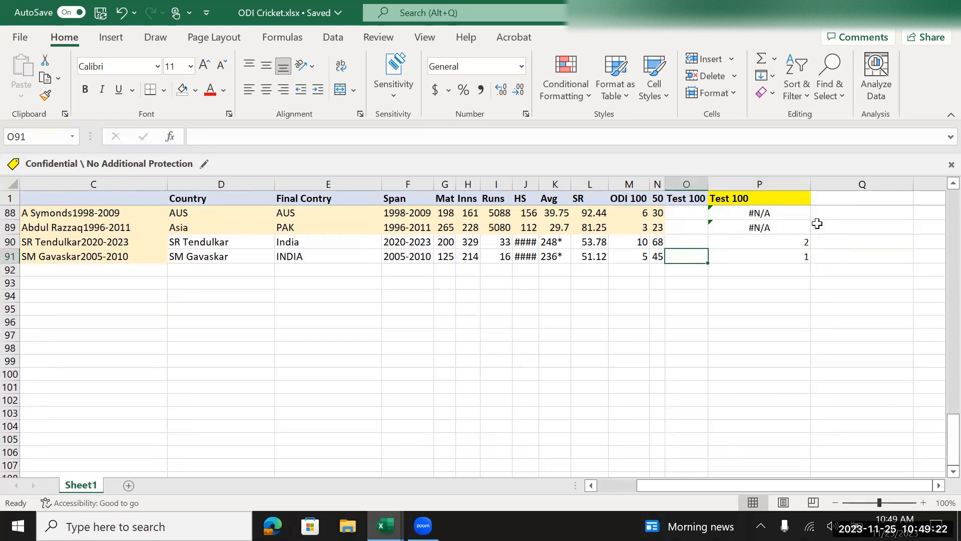
{"action": "key", "text": "Up"}
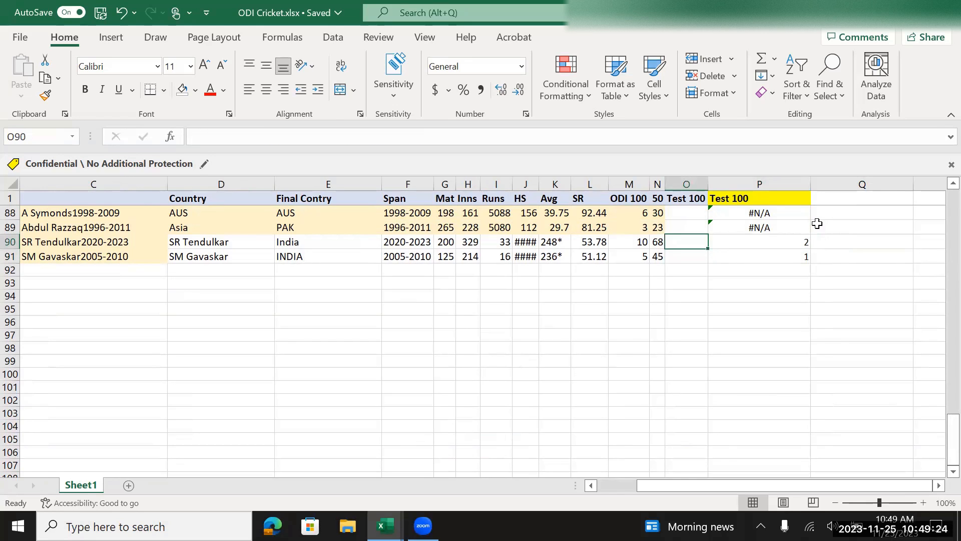
{"action": "key", "text": "Right"}
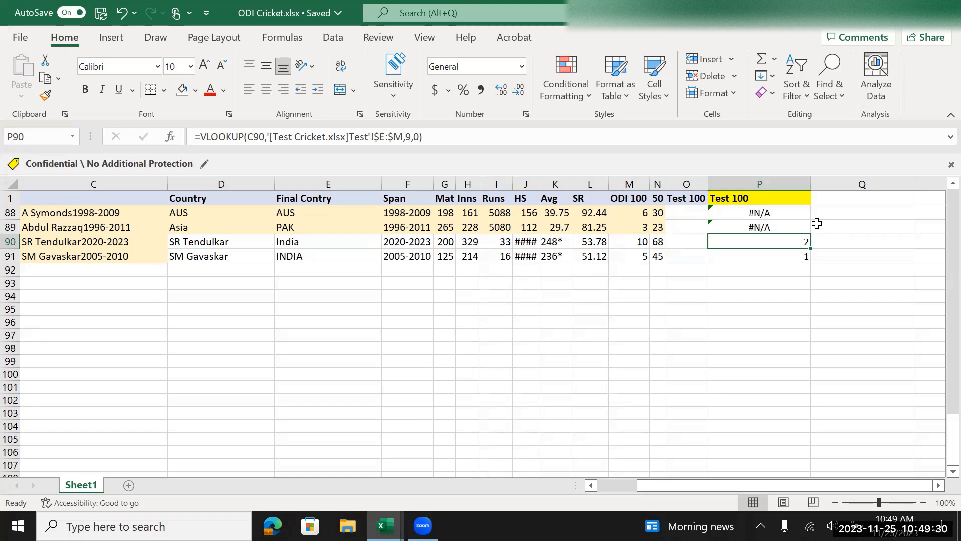
{"action": "key", "text": "Left"}
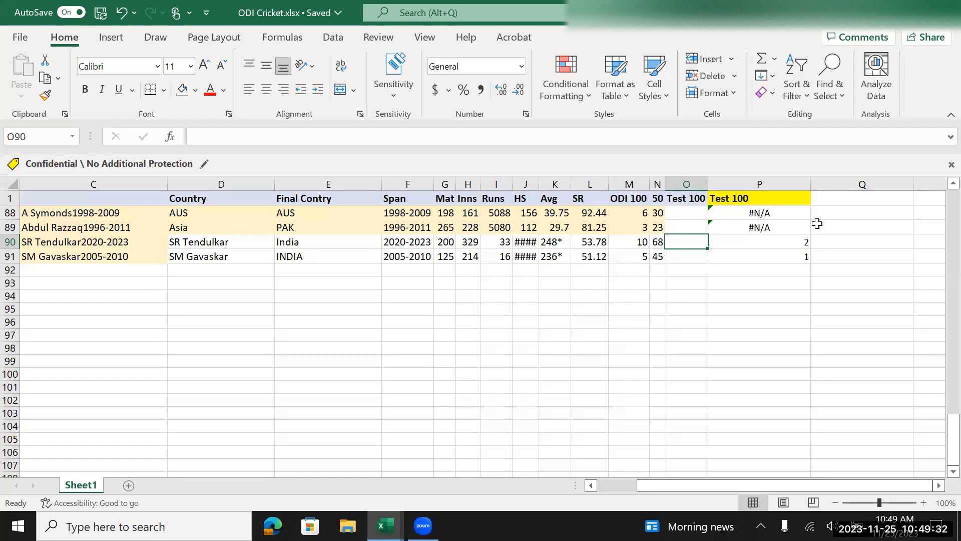
Step: Check the centuries of the two duplicate-name players in M98:M99 of Test Cricket.xlsx, and return to ODI Cricket.xlsx
{"action": "key", "text": "alt+Tab"}
{"action": "scroll", "coordinate": [408, 380], "scroll_direction": "down", "scroll_amount": 12}
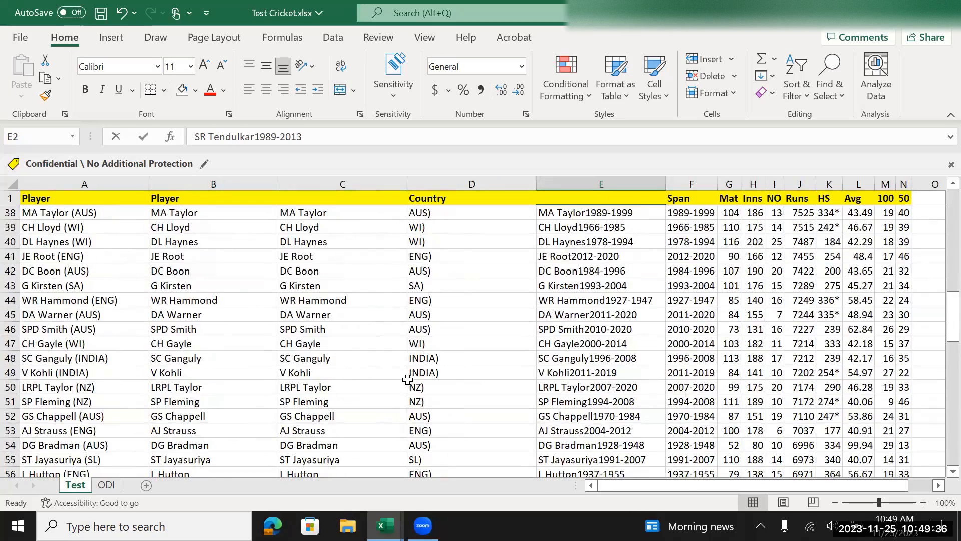
{"action": "scroll", "coordinate": [408, 379], "scroll_direction": "down", "scroll_amount": 19}
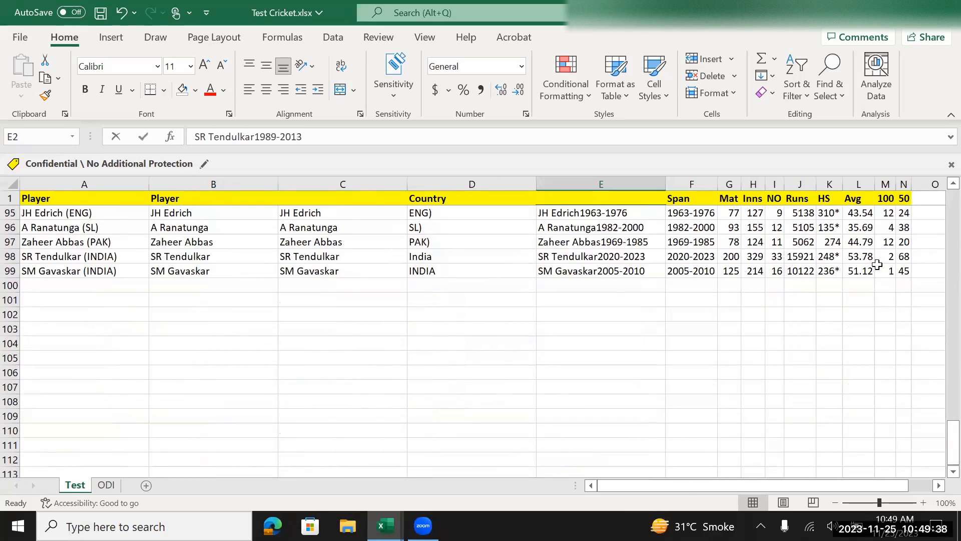
{"action": "left_click_drag", "start_coordinate": [886, 256], "coordinate": [888, 274]}
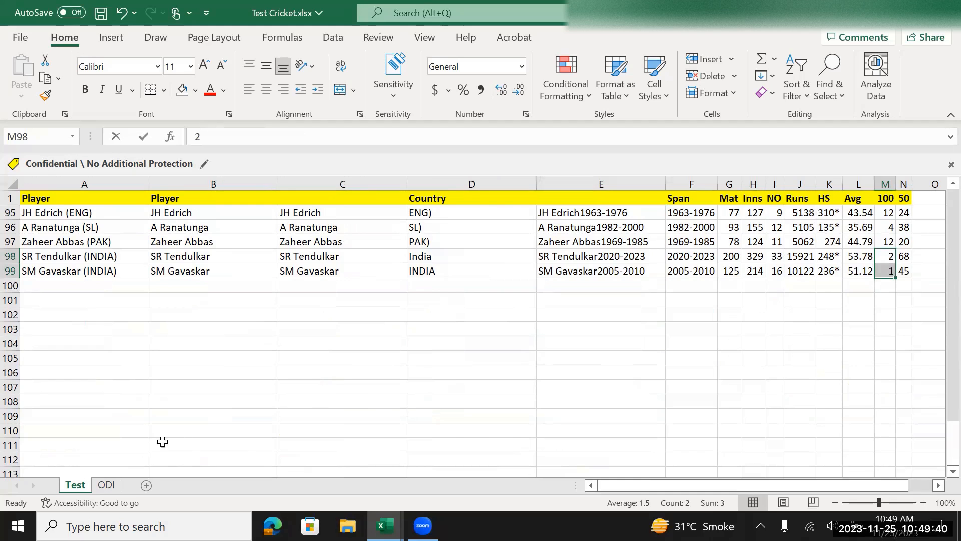
{"action": "key", "text": "alt+Tab"}
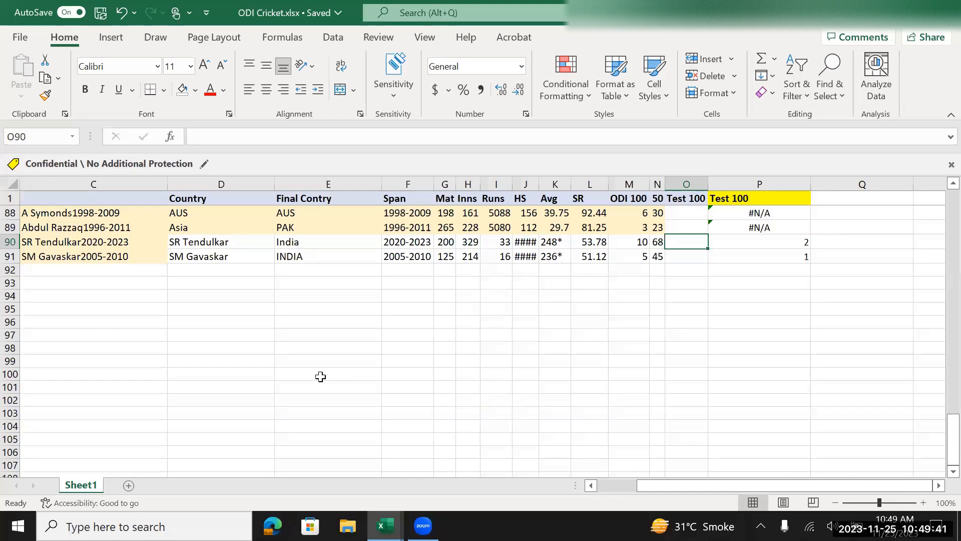
Step: Clear the VLOOKUP results from P2:P91 and delete the whole column P
{"action": "left_click", "coordinate": [784, 210]}
{"action": "key", "text": "ctrl+Up"}
{"action": "key", "text": "Down"}
{"action": "key", "text": "ctrl+shift+Down"}
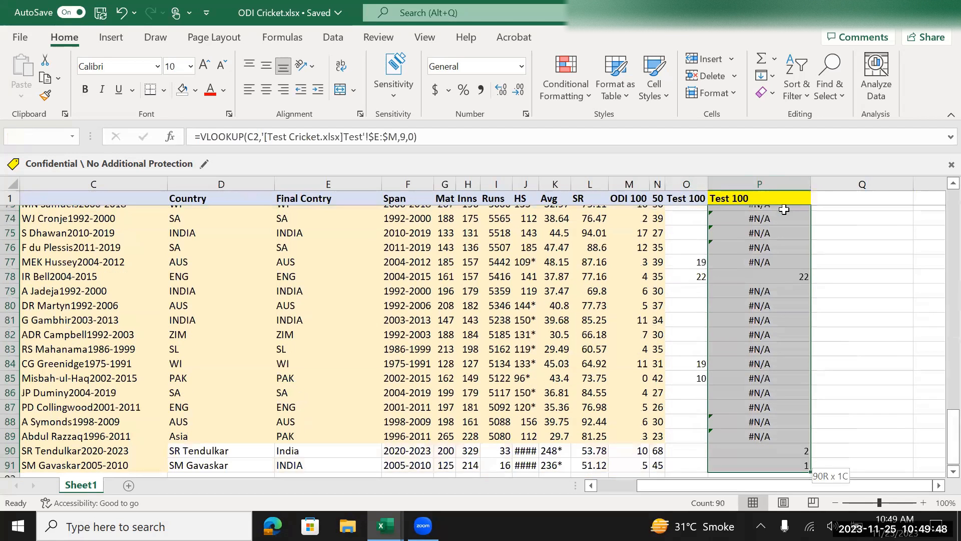
{"action": "key", "text": "Delete"}
{"action": "key", "text": "ctrl+Up"}
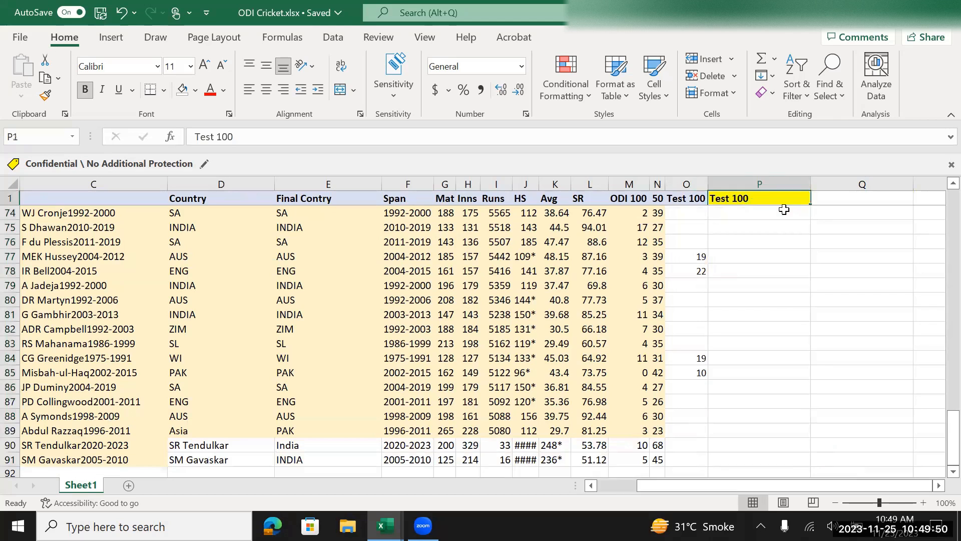
{"action": "left_click", "coordinate": [771, 182]}
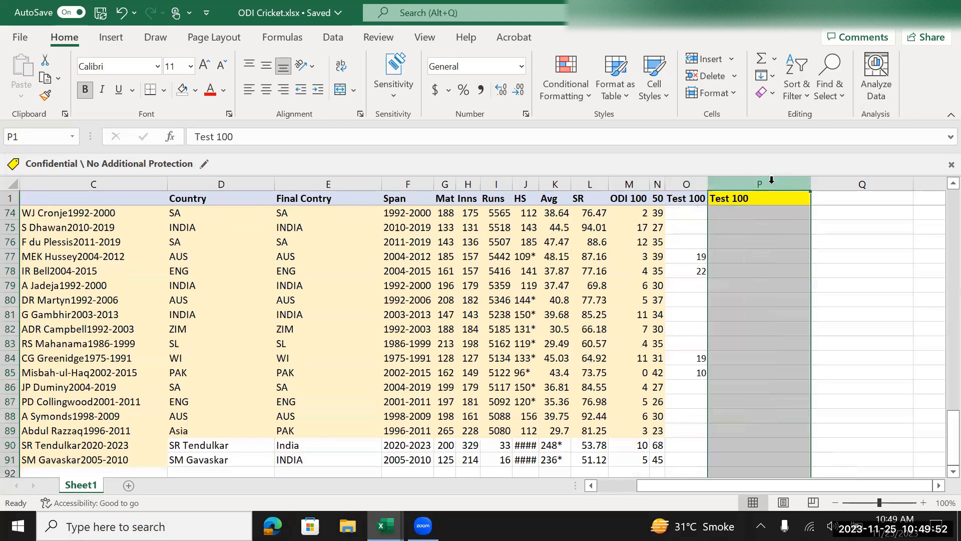
{"action": "key", "text": "ctrl+minus"}
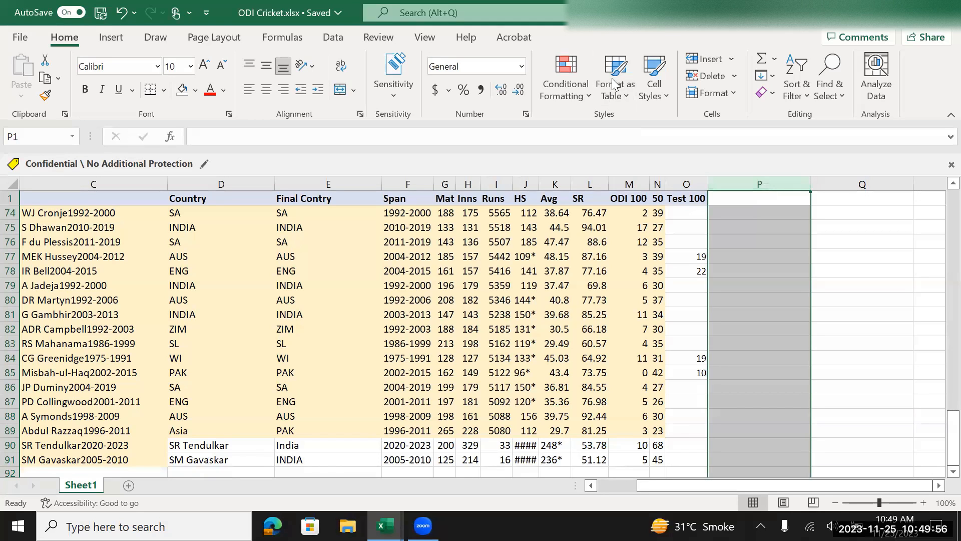
Step: Enter the sample numbers 100, 200 and 300 in P2, P3 and P4
{"action": "key", "text": "ctrl+n"}
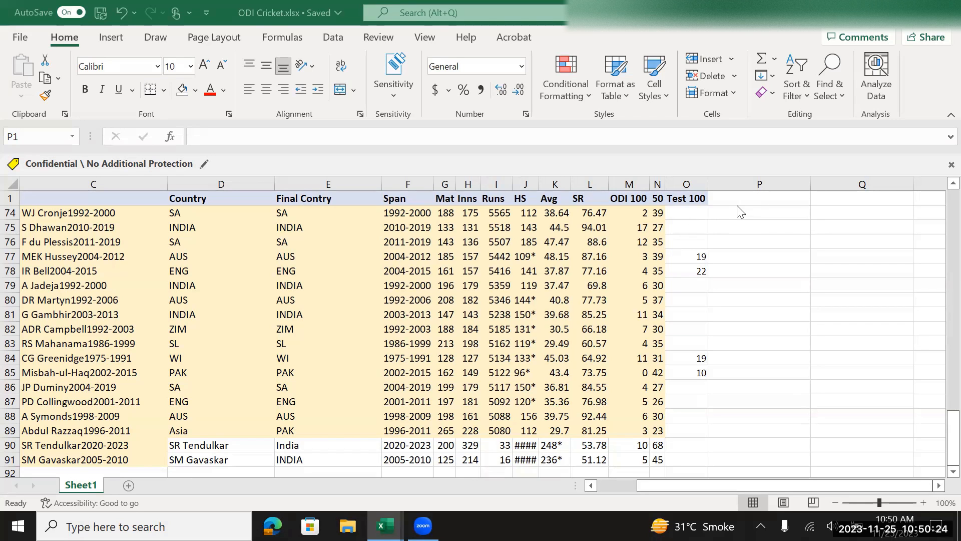
{"action": "key", "text": "ctrl+space"}
{"action": "scroll", "coordinate": [740, 220], "scroll_direction": "up", "scroll_amount": 3}
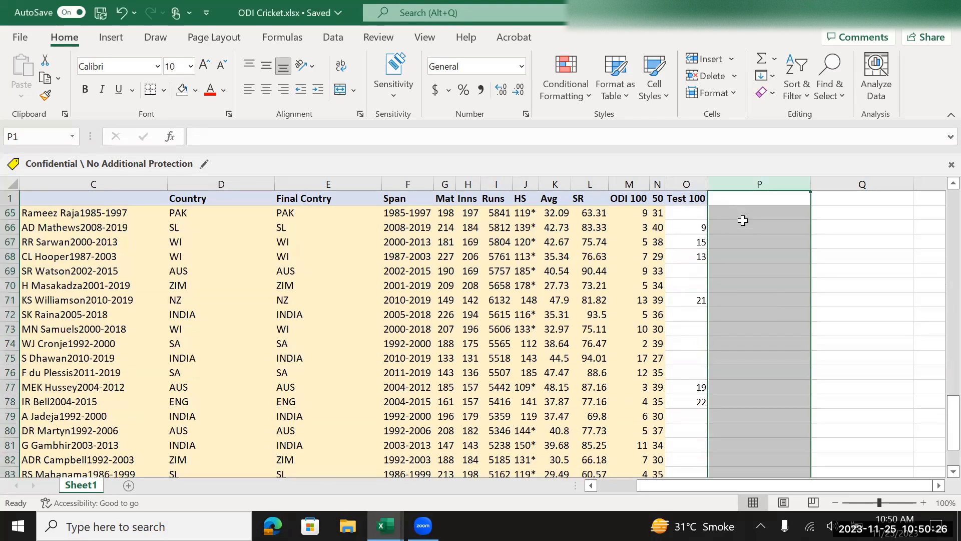
{"action": "scroll", "coordinate": [740, 221], "scroll_direction": "up", "scroll_amount": 20}
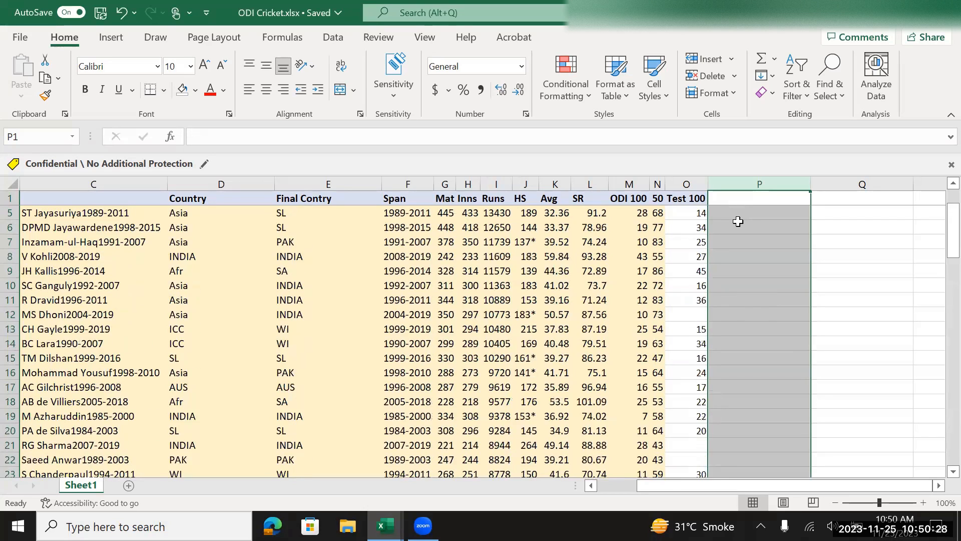
{"action": "left_click", "coordinate": [739, 221]}
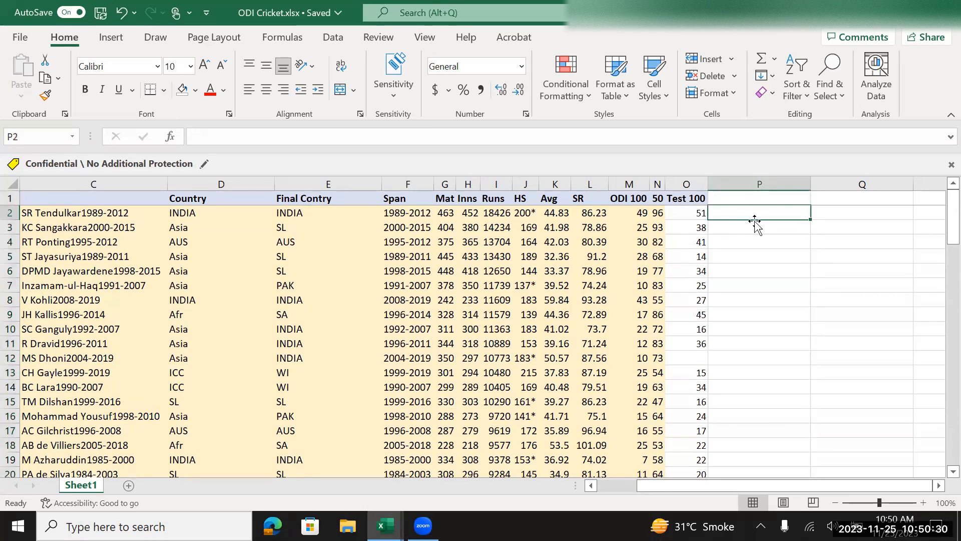
{"action": "type", "text": "100"}
{"action": "key", "text": "Return"}
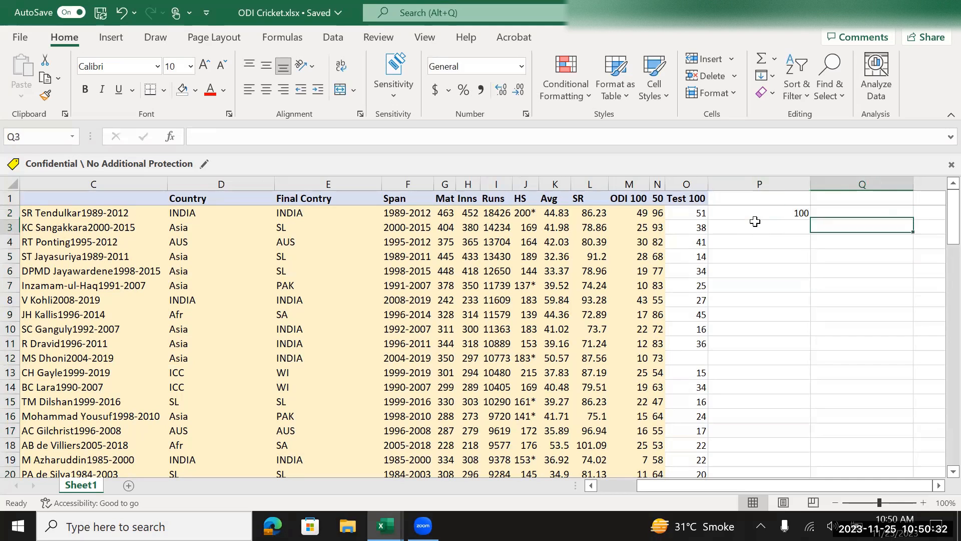
{"action": "type", "text": "200"}
{"action": "key", "text": "Return"}
{"action": "type", "text": "300"}
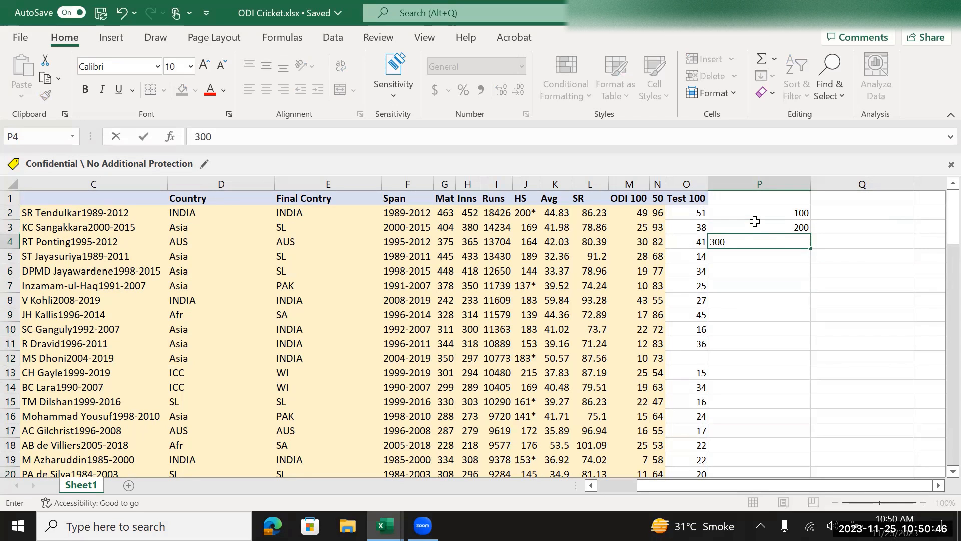
{"action": "key", "text": "Return"}
Step: Apply the Number format to the whole of column P
{"action": "left_click", "coordinate": [756, 184]}
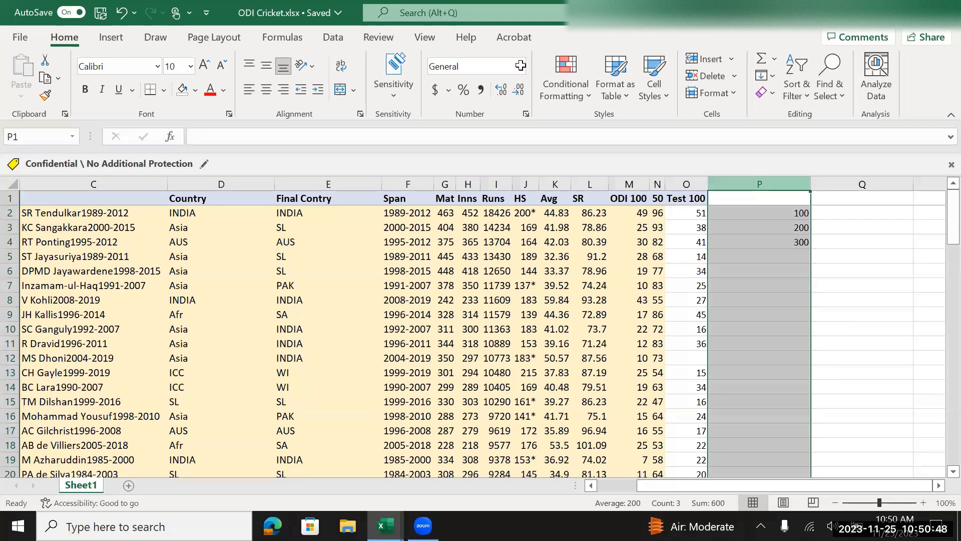
{"action": "left_click", "coordinate": [520, 65]}
{"action": "left_click", "coordinate": [495, 123]}
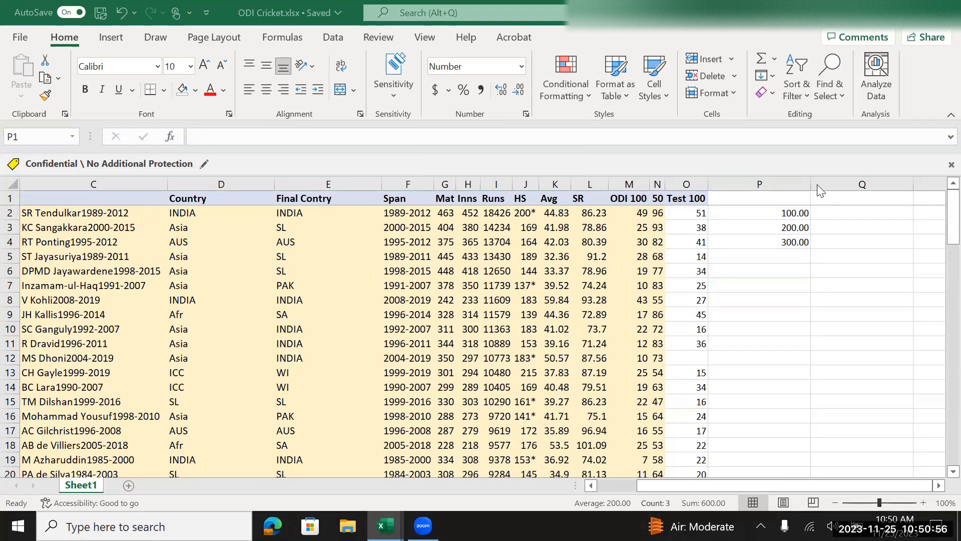
Step: Increase the decimals of column P to five places and reduce them to two
{"action": "left_click", "coordinate": [790, 177]}
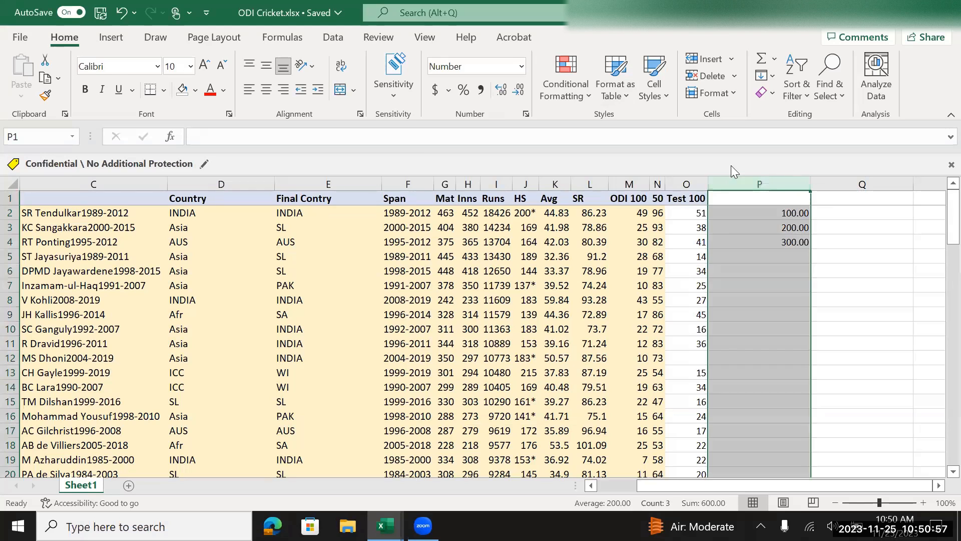
{"action": "left_click", "coordinate": [518, 90]}
{"action": "left_click", "coordinate": [518, 90]}
{"action": "left_click", "coordinate": [501, 89]}
{"action": "left_click", "coordinate": [501, 90]}
{"action": "left_click", "coordinate": [501, 89]}
{"action": "left_click", "coordinate": [500, 89]}
{"action": "left_click", "coordinate": [500, 89]}
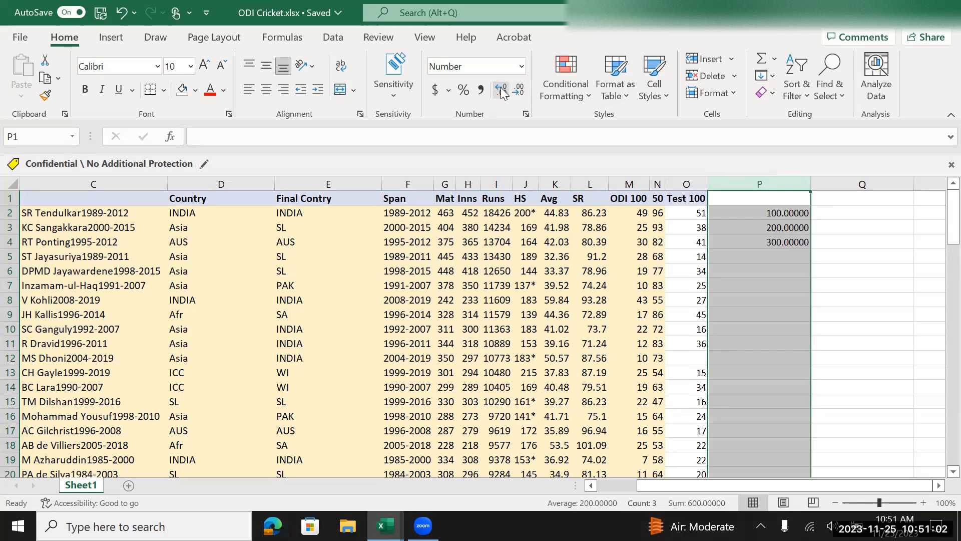
{"action": "left_click", "coordinate": [516, 90]}
{"action": "left_click", "coordinate": [516, 90]}
{"action": "left_click", "coordinate": [515, 90]}
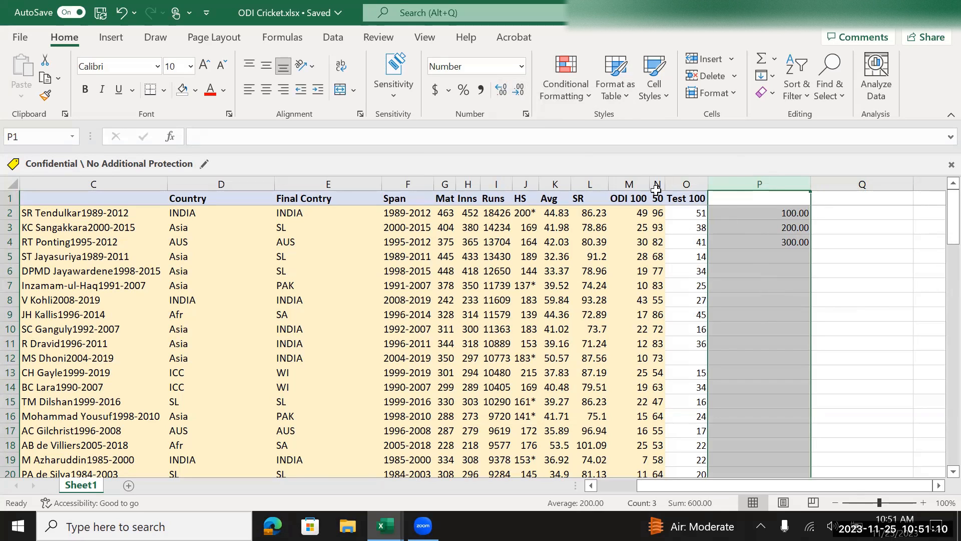
Step: Format column P as Text, and apply the Text format to empty cell P8 as well
{"action": "left_click", "coordinate": [523, 65]}
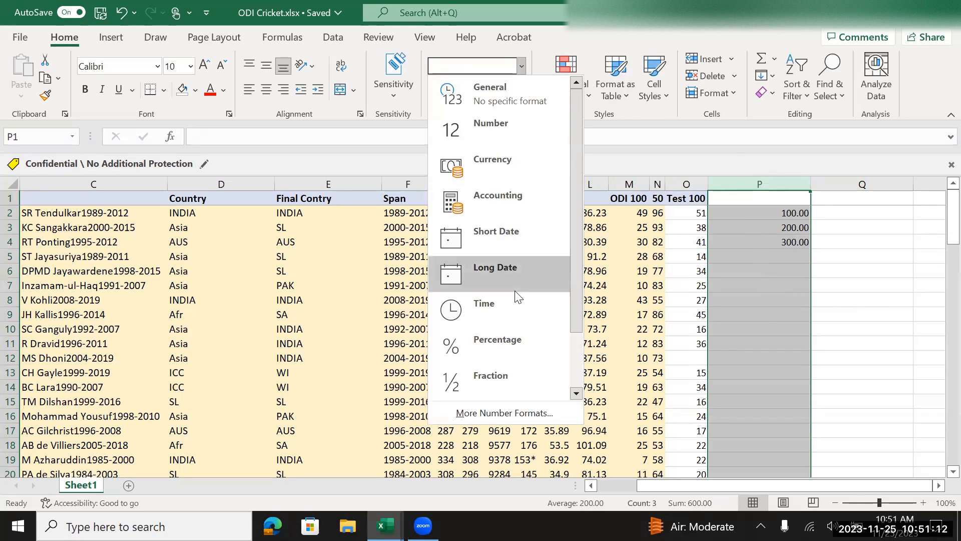
{"action": "scroll", "coordinate": [515, 301], "scroll_direction": "down", "scroll_amount": 2}
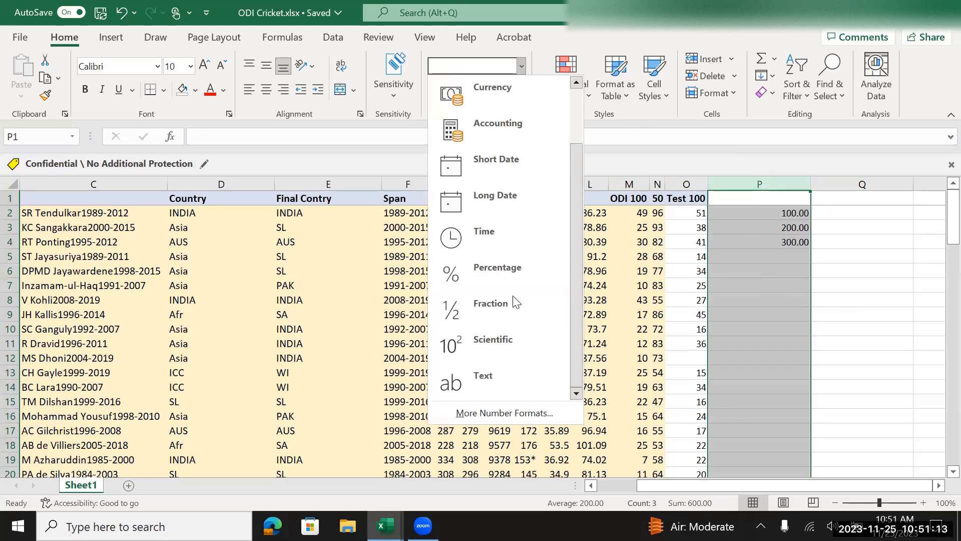
{"action": "left_click", "coordinate": [486, 377]}
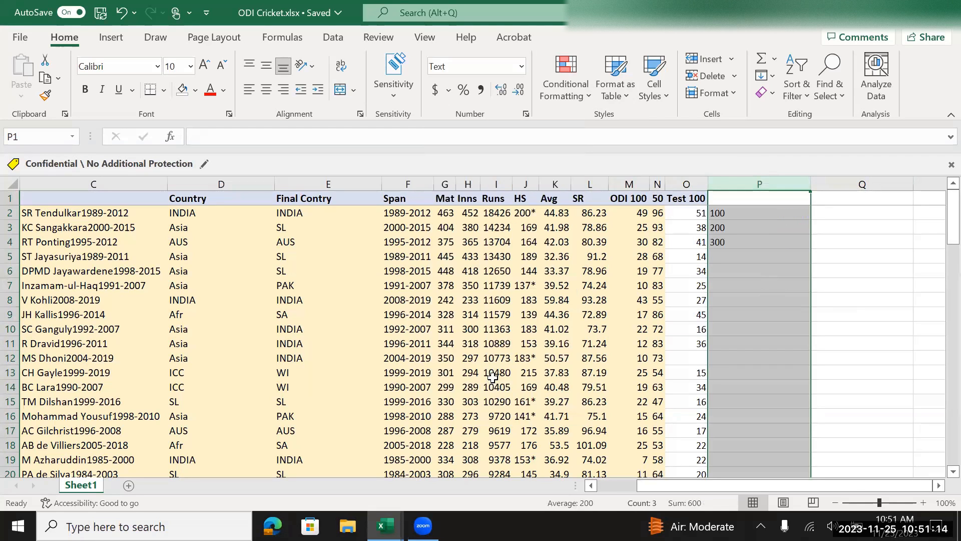
{"action": "left_click", "coordinate": [792, 299]}
{"action": "left_click", "coordinate": [521, 66]}
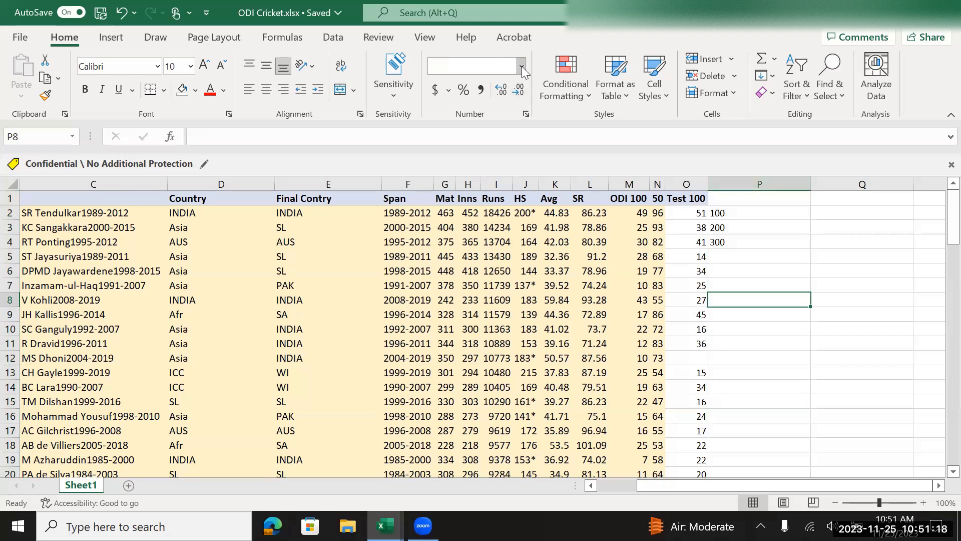
{"action": "scroll", "coordinate": [535, 282], "scroll_direction": "down", "scroll_amount": 2}
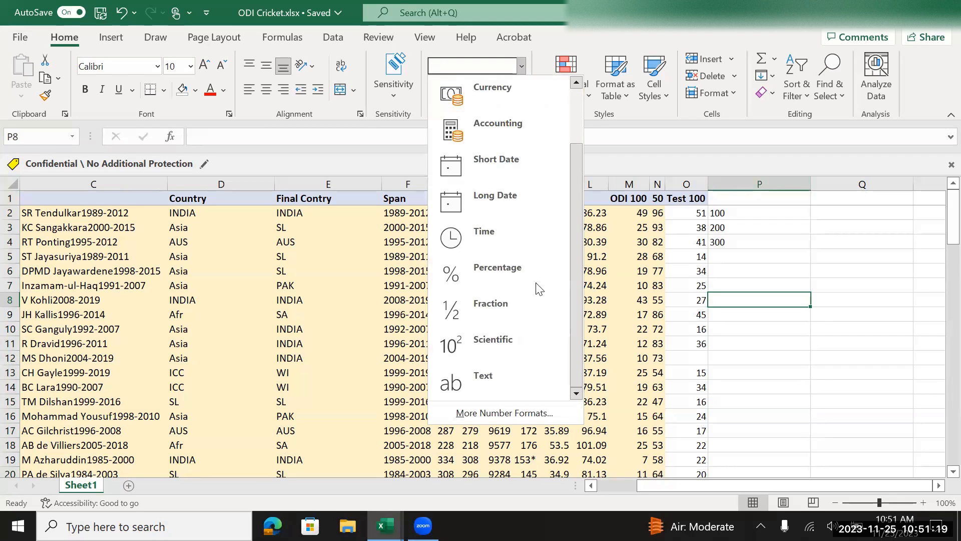
{"action": "left_click", "coordinate": [534, 366]}
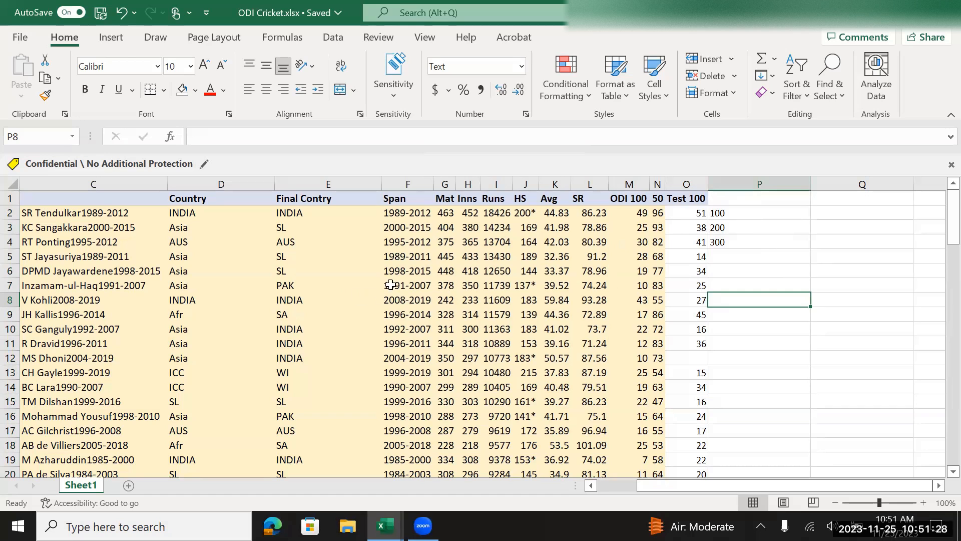
Step: Delete column P together with its sample numbers and Text format
{"action": "left_click", "coordinate": [724, 212]}
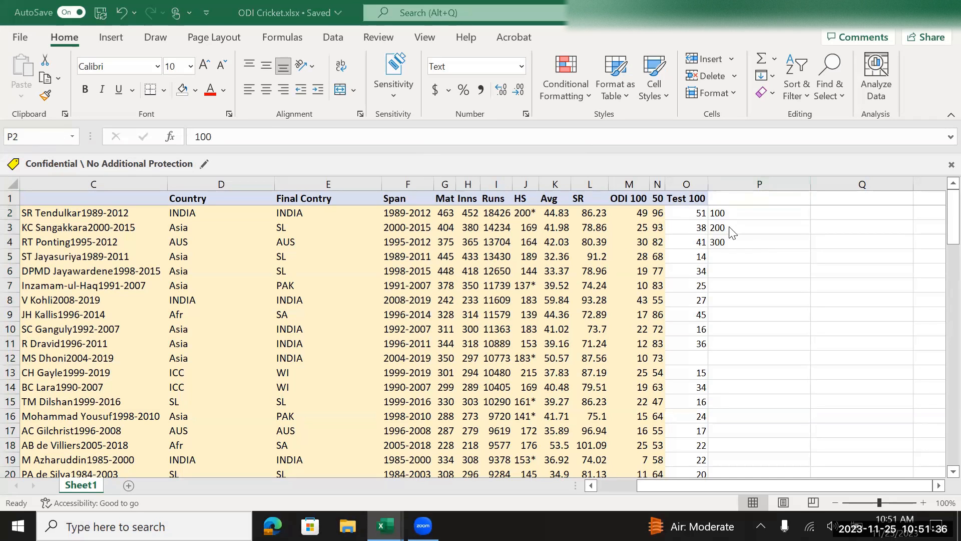
{"action": "left_click", "coordinate": [732, 212]}
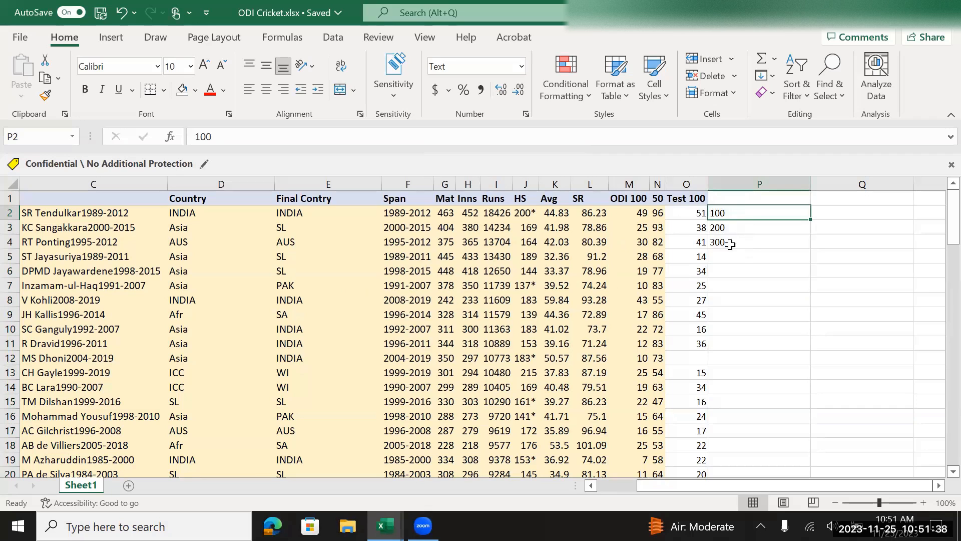
{"action": "left_click", "coordinate": [749, 183]}
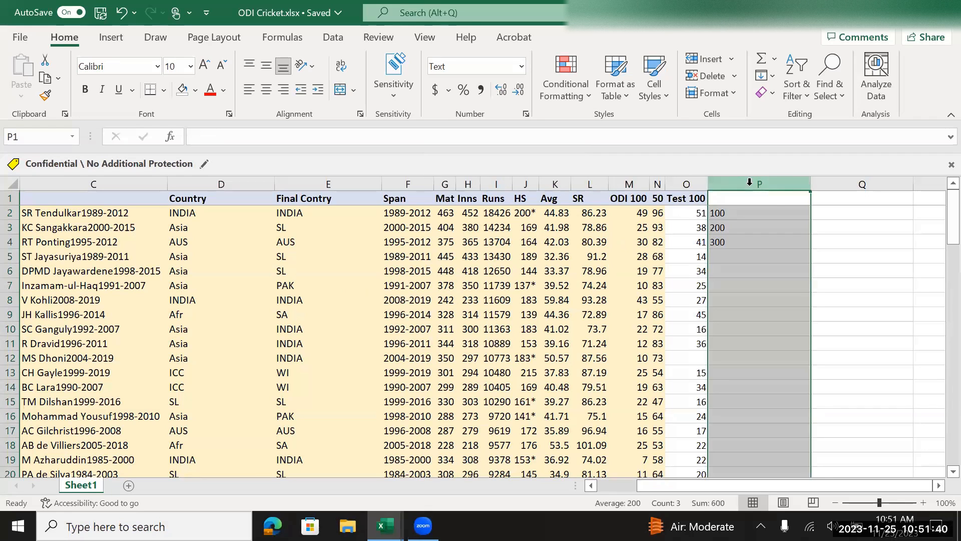
{"action": "key", "text": "ctrl+minus"}
Step: Enter 20000, 30000, 40000 and 50000 in P2:P5 as text, each with a leading apostrophe
{"action": "key", "text": "Left"}
{"action": "key", "text": "Left"}
{"action": "key", "text": "Down"}
{"action": "key", "text": "Right"}
{"action": "key", "text": "Right"}
{"action": "key", "text": "Right"}
{"action": "key", "text": "Left"}
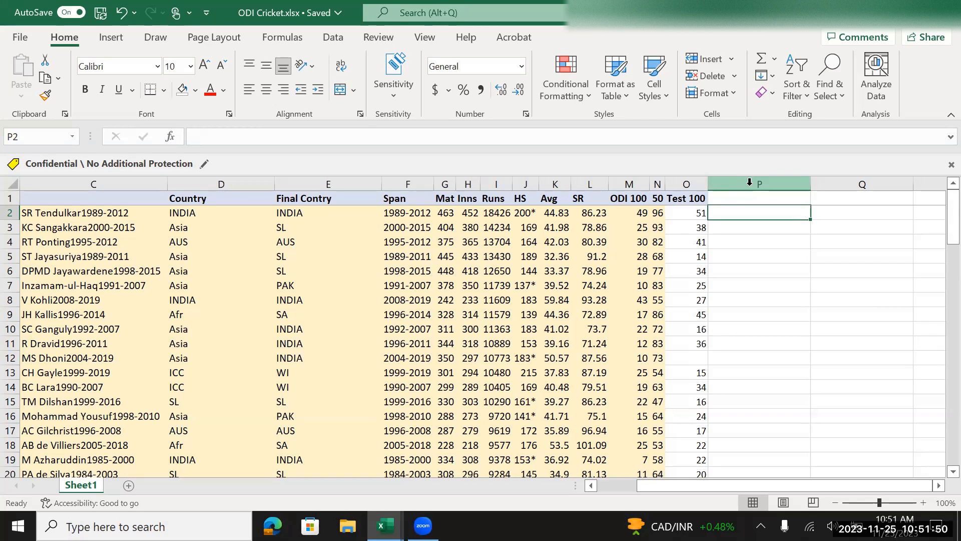
{"action": "type", "text": "'20000"}
{"action": "key", "text": "Return"}
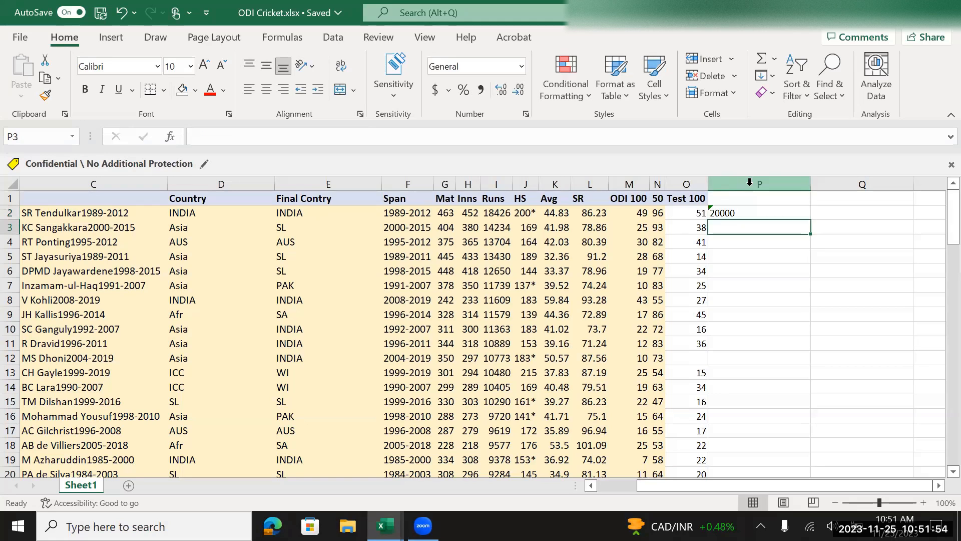
{"action": "type", "text": "'30000"}
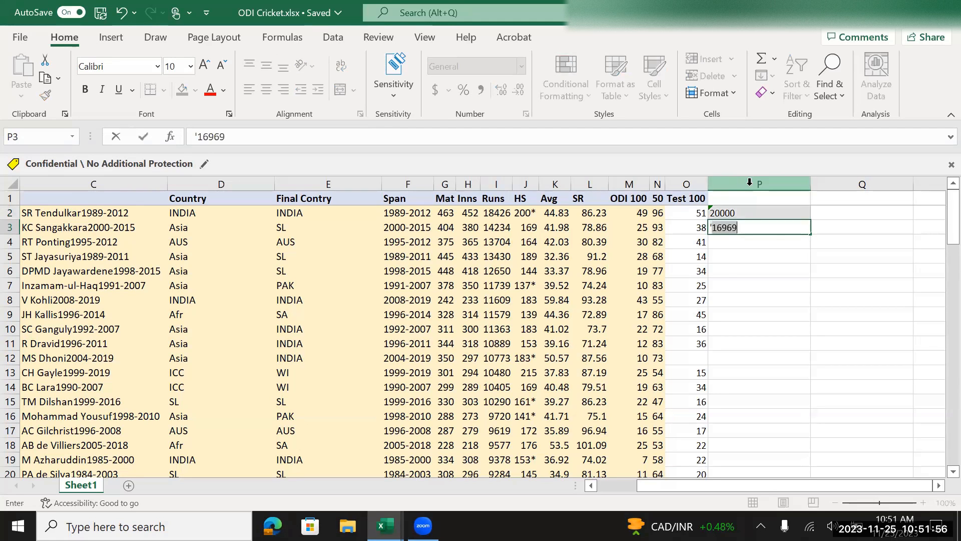
{"action": "key", "text": "Return"}
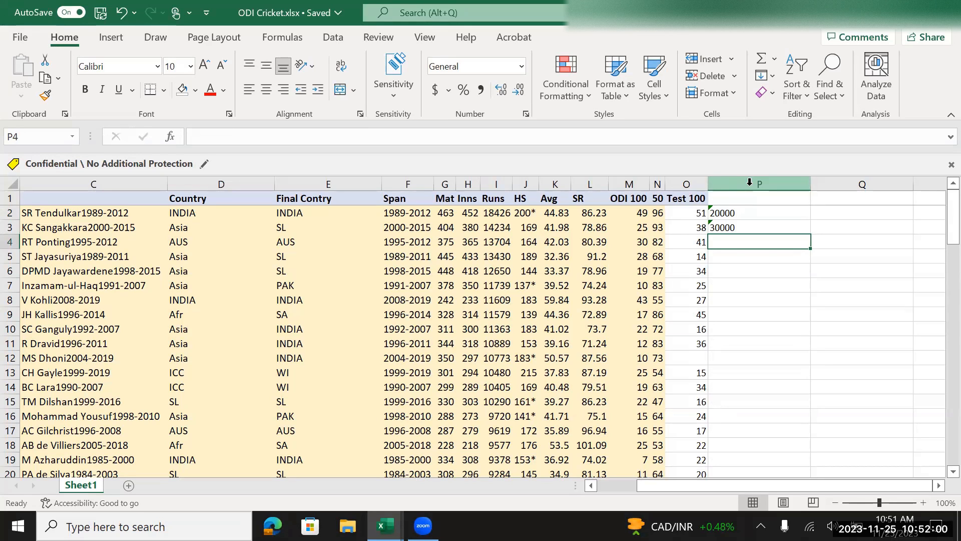
{"action": "type", "text": "'40000"}
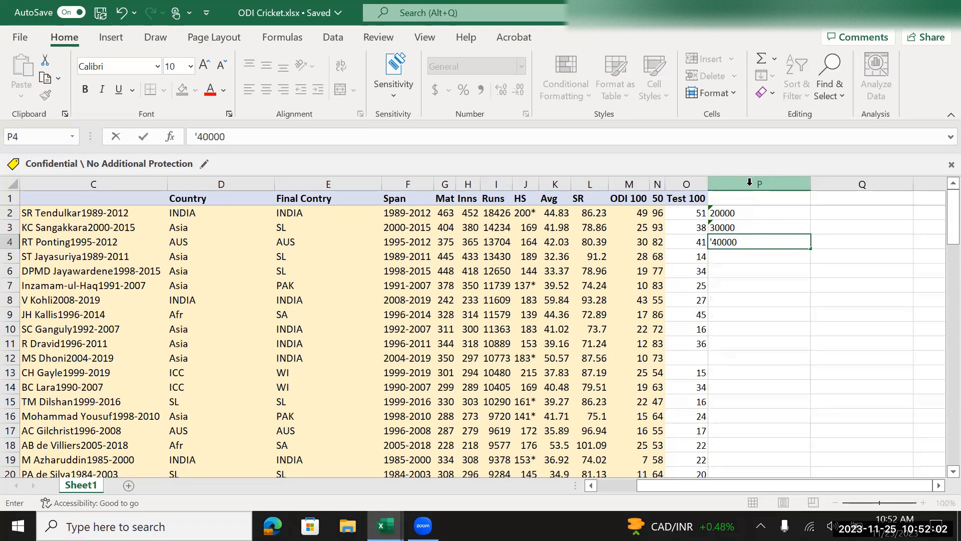
{"action": "key", "text": "Return"}
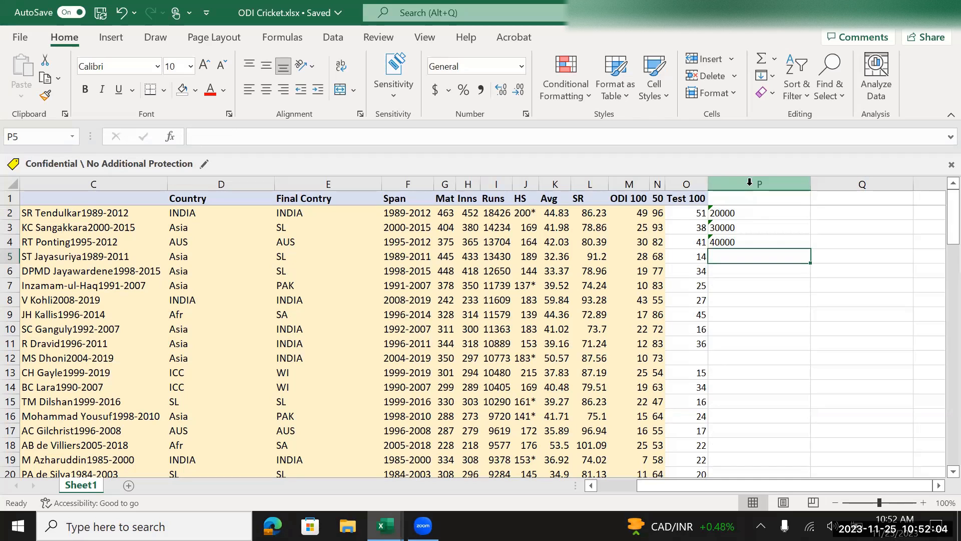
{"action": "type", "text": "'50000"}
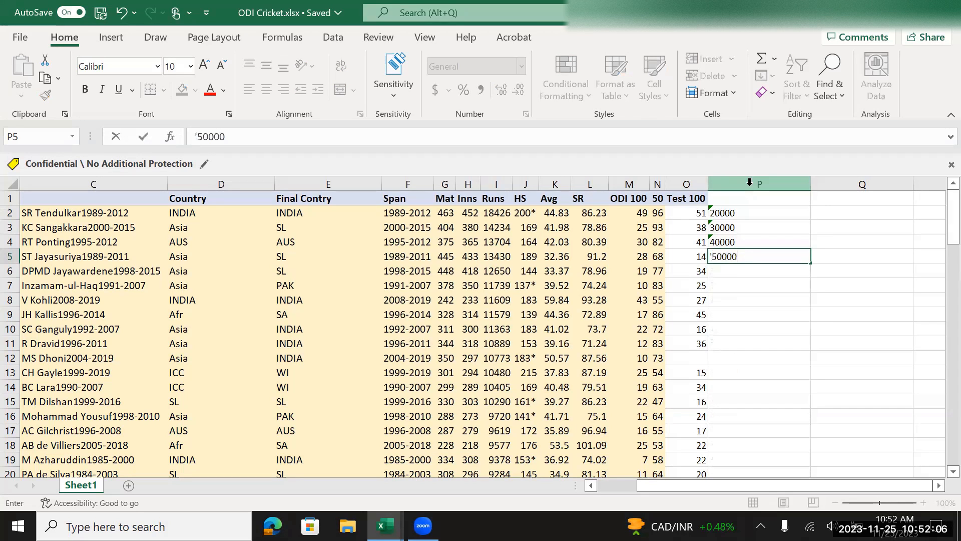
{"action": "key", "text": "Return"}
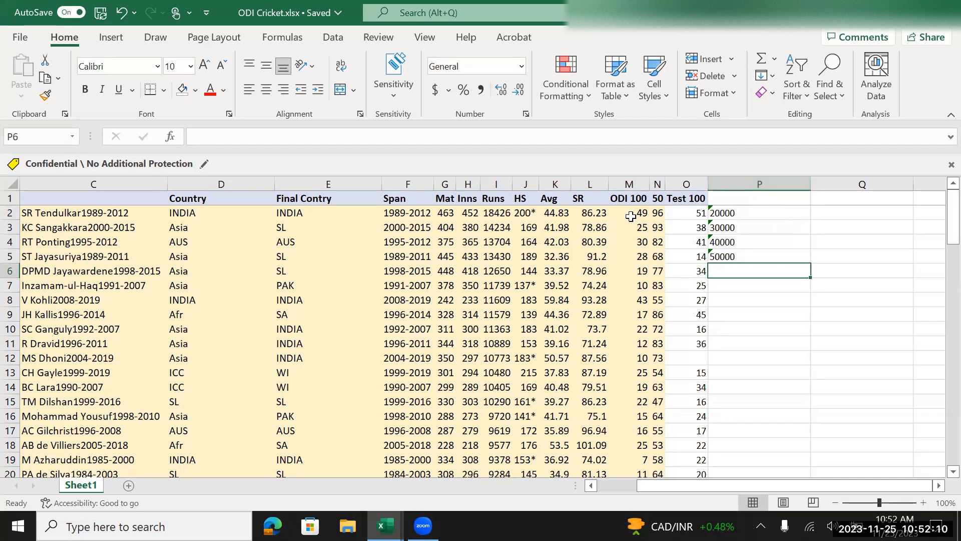
Step: Compare the status bar calculations for the Test 100 numbers in O2:O5 with those for the text values in P2:P5
{"action": "left_click", "coordinate": [682, 213]}
{"action": "left_click_drag", "start_coordinate": [682, 214], "coordinate": [685, 236]}
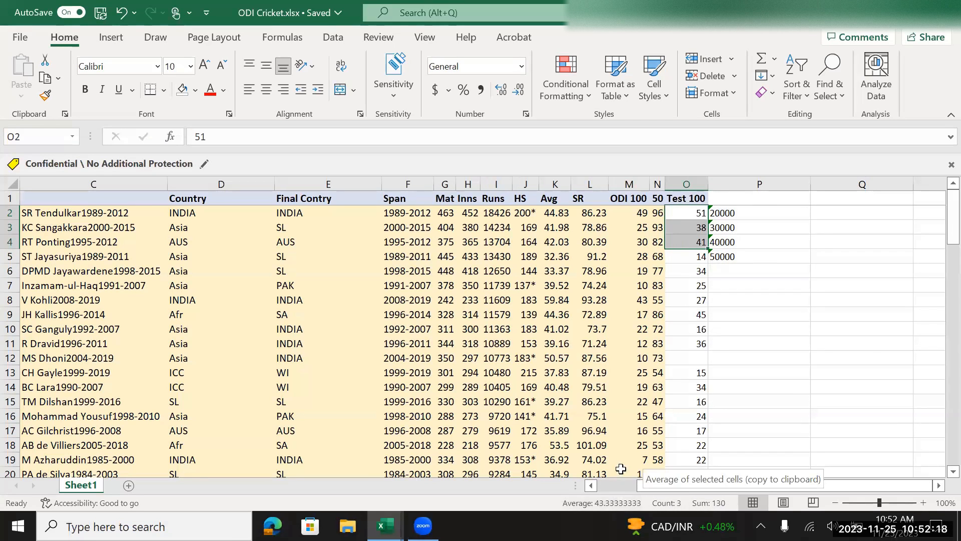
{"action": "left_click_drag", "start_coordinate": [691, 213], "coordinate": [687, 254]}
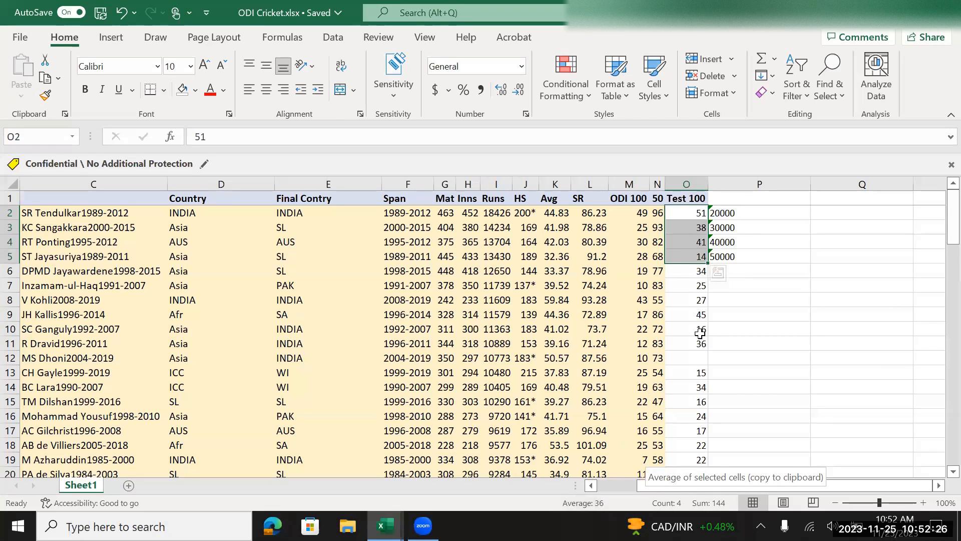
{"action": "left_click", "coordinate": [739, 213]}
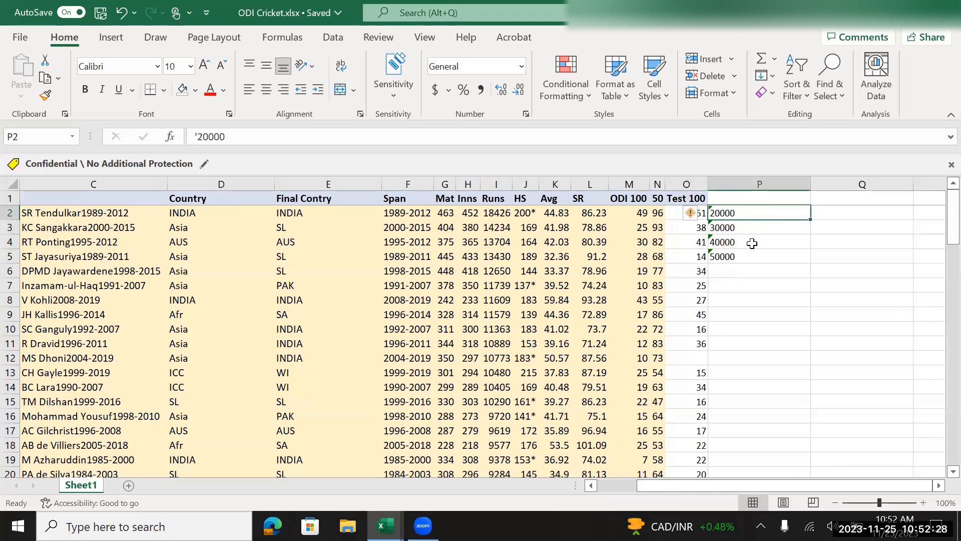
{"action": "left_click_drag", "start_coordinate": [745, 214], "coordinate": [753, 255]}
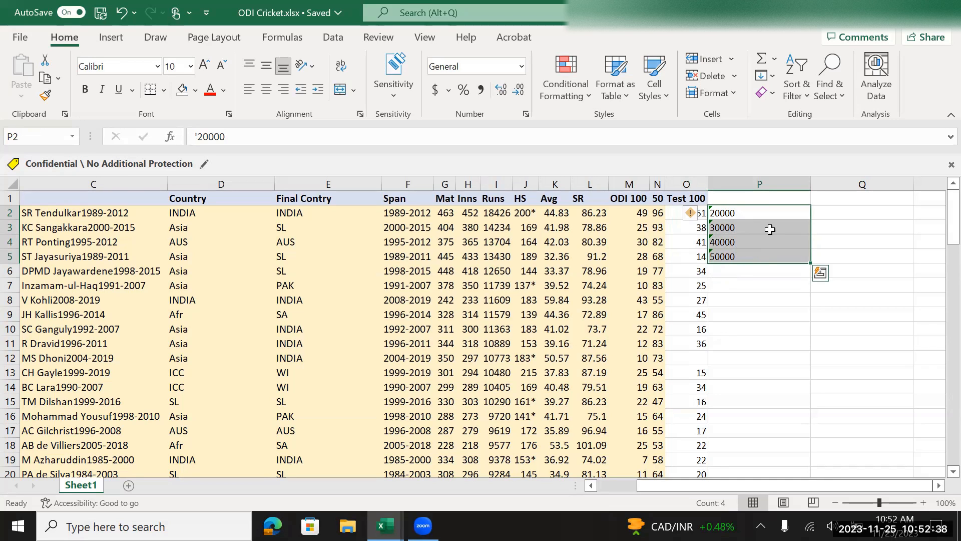
Step: Convert column P's text values to numbers with Text to Columns, keeping the default Delimited settings
{"action": "left_click", "coordinate": [750, 178]}
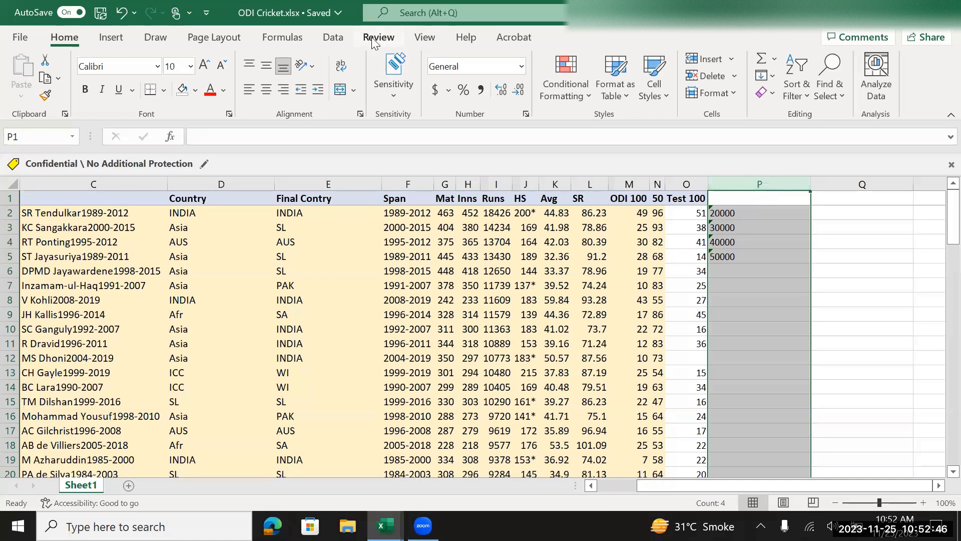
{"action": "left_click", "coordinate": [333, 38]}
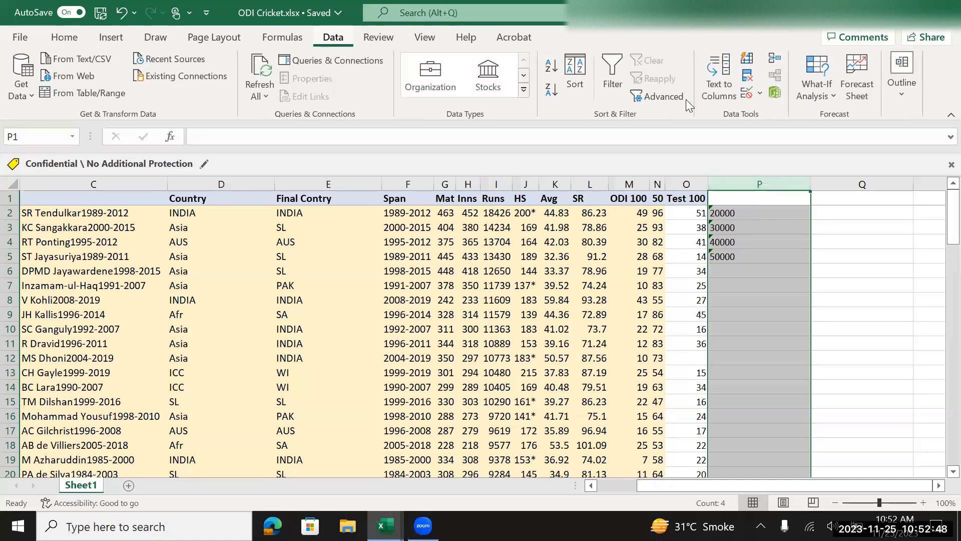
{"action": "left_click", "coordinate": [727, 87]}
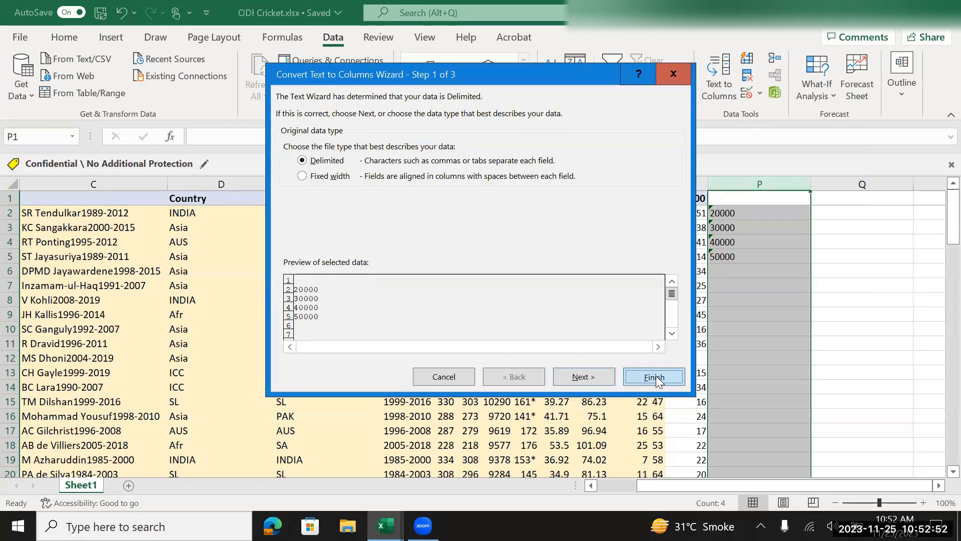
{"action": "left_click", "coordinate": [654, 378]}
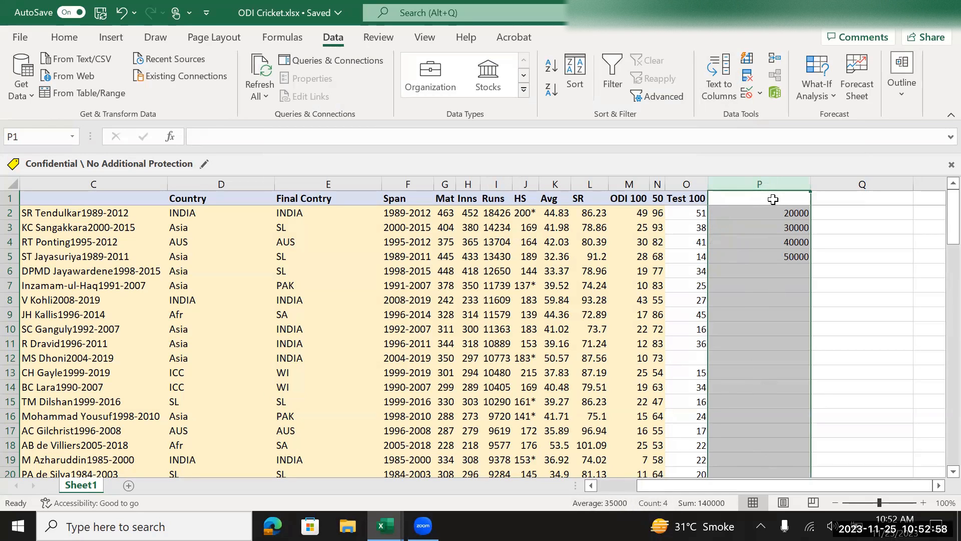
{"action": "left_click", "coordinate": [750, 225]}
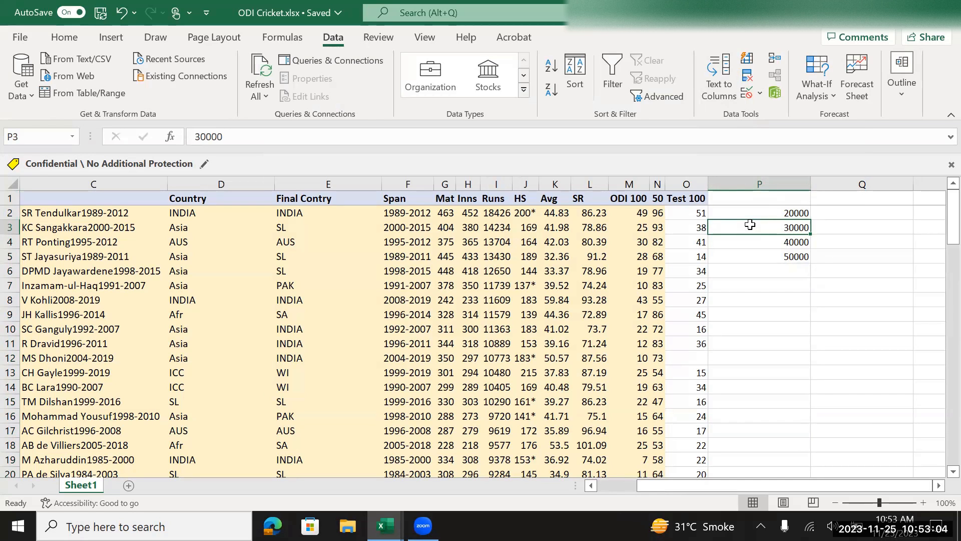
{"action": "left_click", "coordinate": [764, 184]}
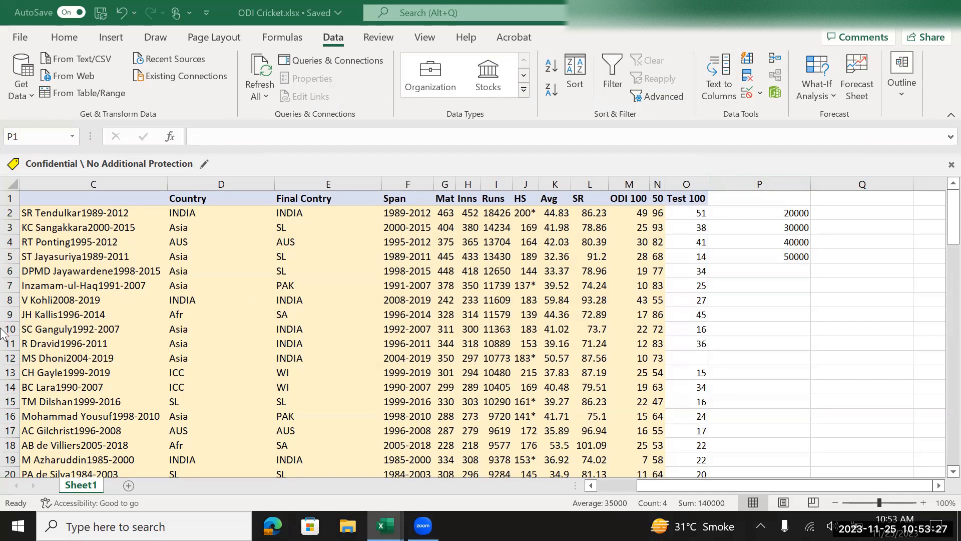
Step: Insert a blank column before the joined name-plus-span column C and head it "Sr No" in C1
{"action": "left_click", "coordinate": [96, 184], "text": "ctrl"}
{"action": "left_click", "coordinate": [98, 180]}
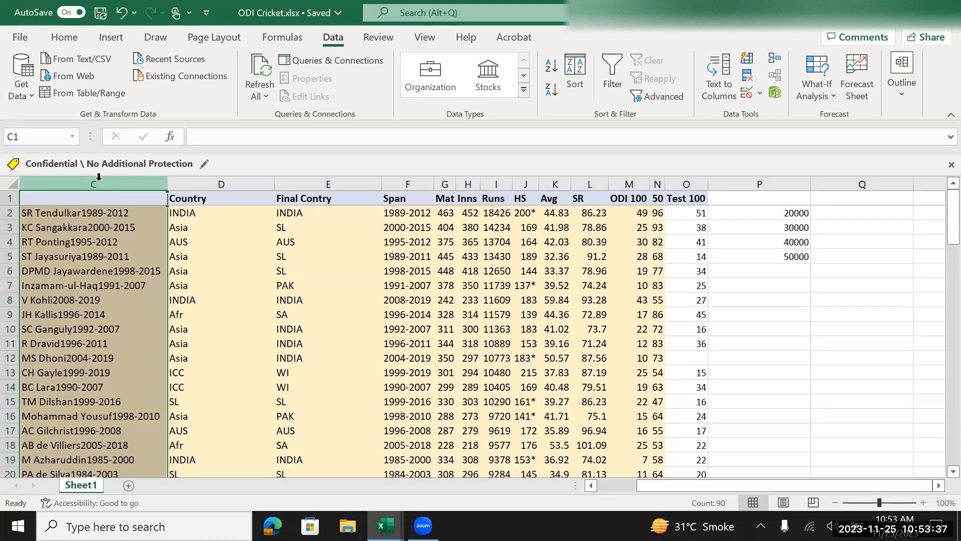
{"action": "key", "text": "ctrl+shift+plus"}
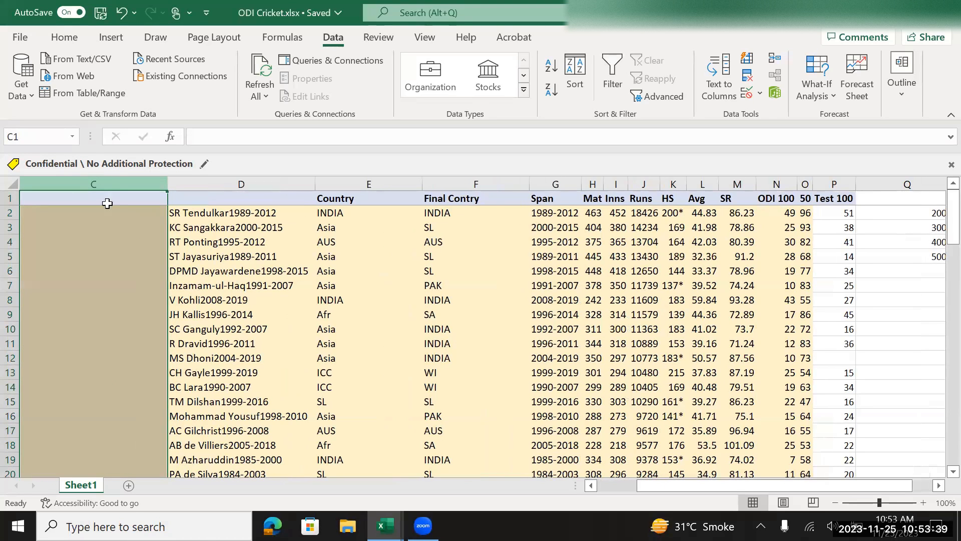
{"action": "left_click", "coordinate": [105, 199]}
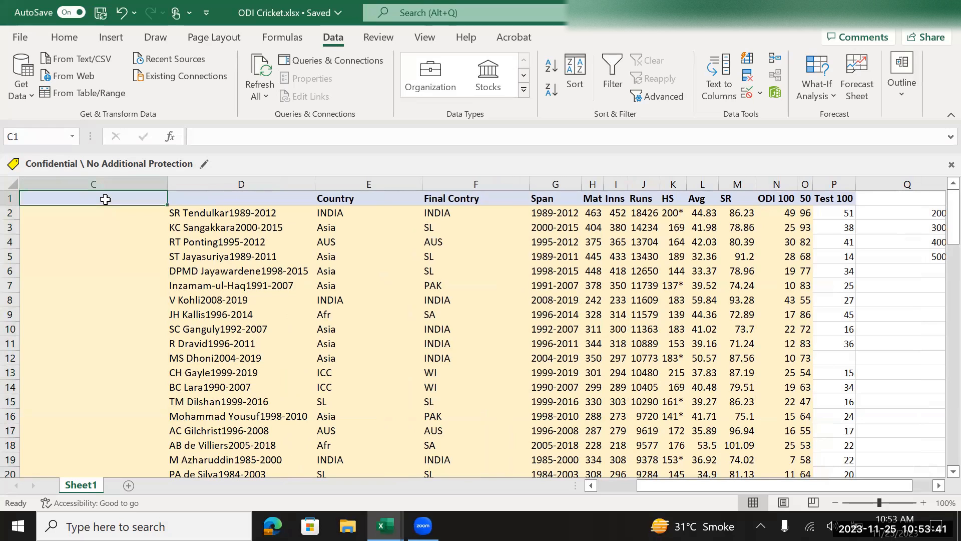
{"action": "type", "text": "Sr No"}
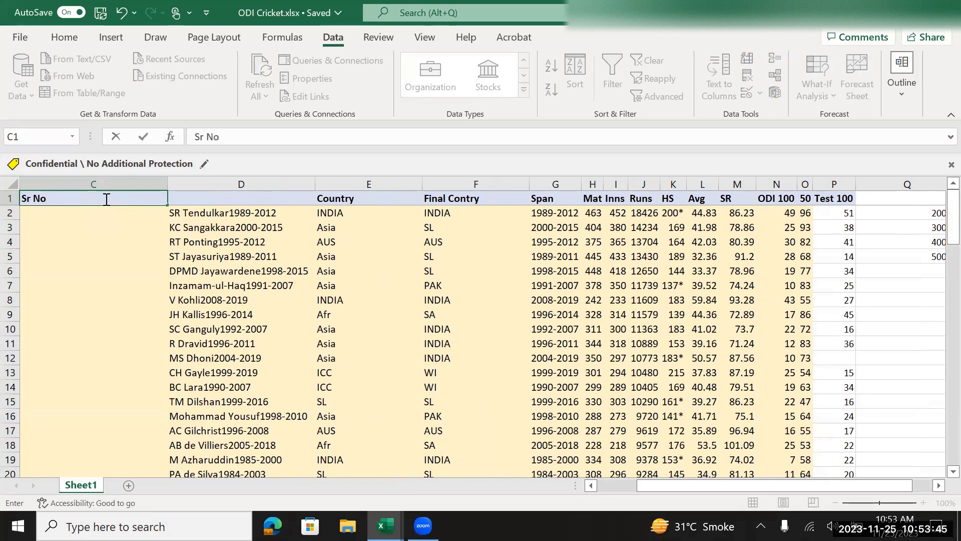
{"action": "key", "text": "Return"}
Step: Enter the serial numbers 1, 2 and 3 in C2:C4 of the Sr No column
{"action": "type", "text": "1"}
{"action": "key", "text": "Return"}
{"action": "type", "text": "2"}
{"action": "key", "text": "Return"}
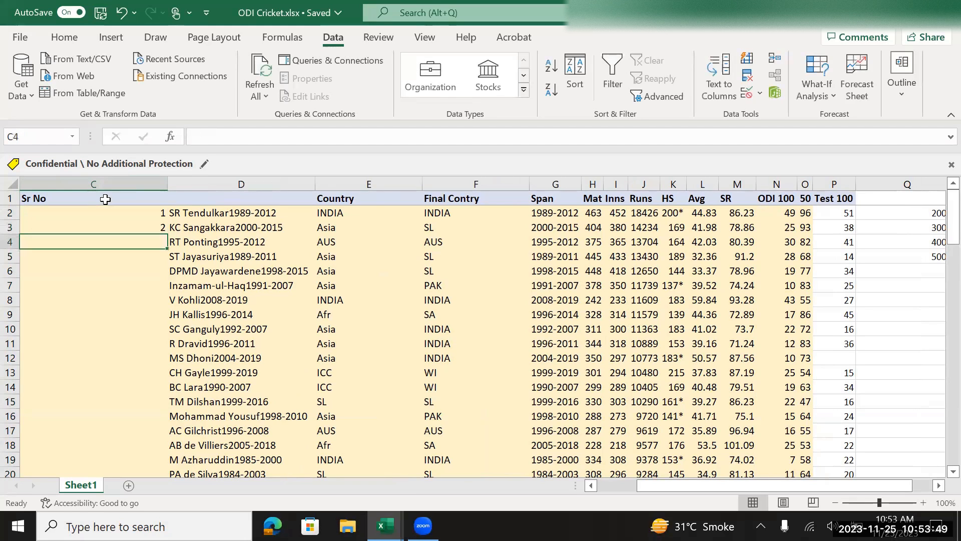
{"action": "type", "text": "3"}
{"action": "key", "text": "Return"}
Step: Re-enter the serial number 1 in cell C2
{"action": "key", "text": "Up"}
{"action": "key", "text": "Up"}
{"action": "key", "text": "Up"}
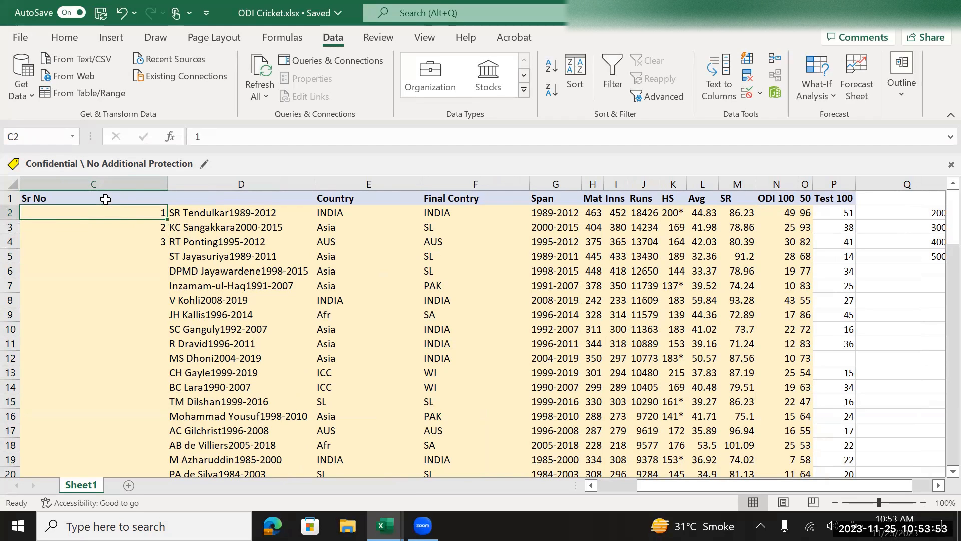
{"action": "key", "text": "shift+Down"}
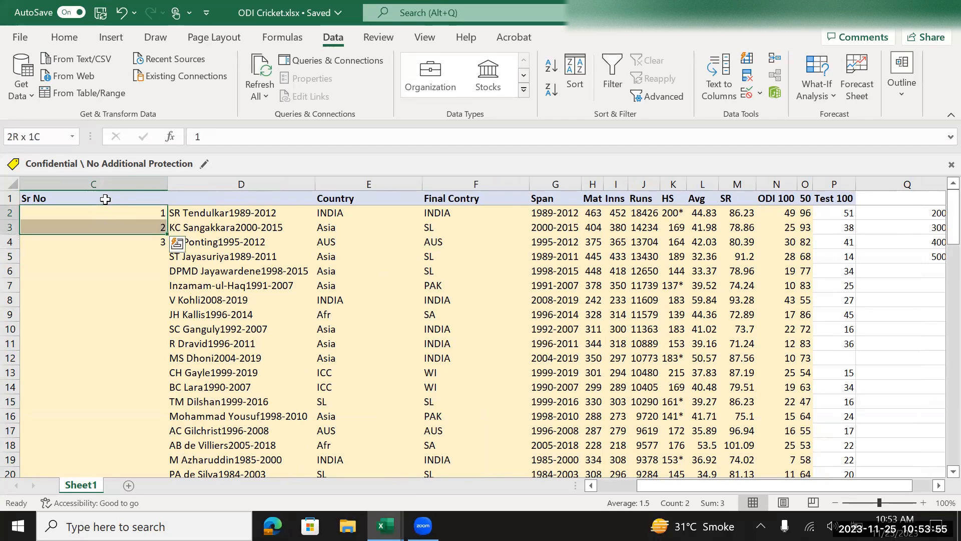
{"action": "key", "text": "shift+Up"}
{"action": "key", "text": "Down"}
{"action": "key", "text": "Down"}
{"action": "key", "text": "Up"}
{"action": "key", "text": "Up"}
{"action": "type", "text": "1"}
{"action": "key", "text": "Return"}
{"action": "key", "text": "Return"}
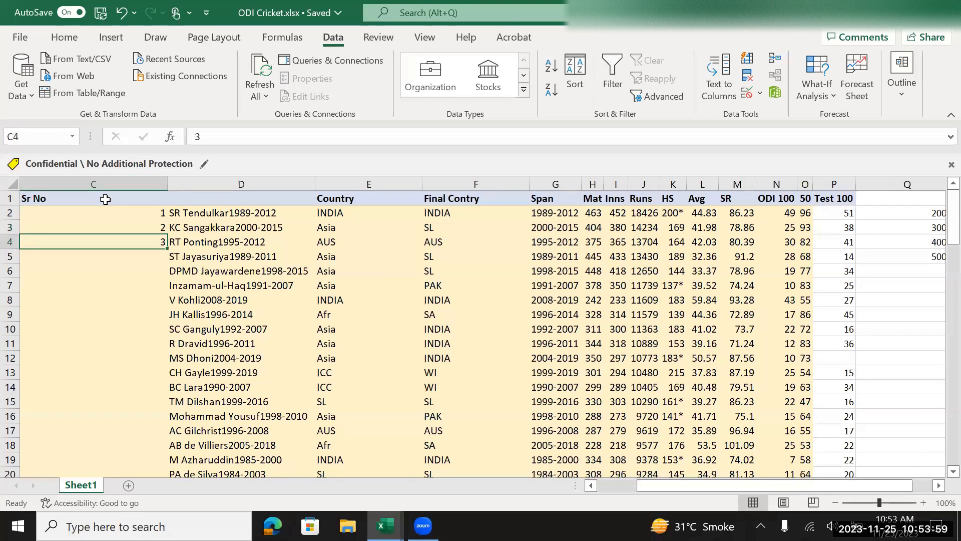
Step: Extend the 1, 2, 3 series from C2:C4 down the Sr No column to the last data row
{"action": "key", "text": "Up"}
{"action": "key", "text": "Up"}
{"action": "key", "text": "shift+Down"}
{"action": "key", "text": "shift+Down"}
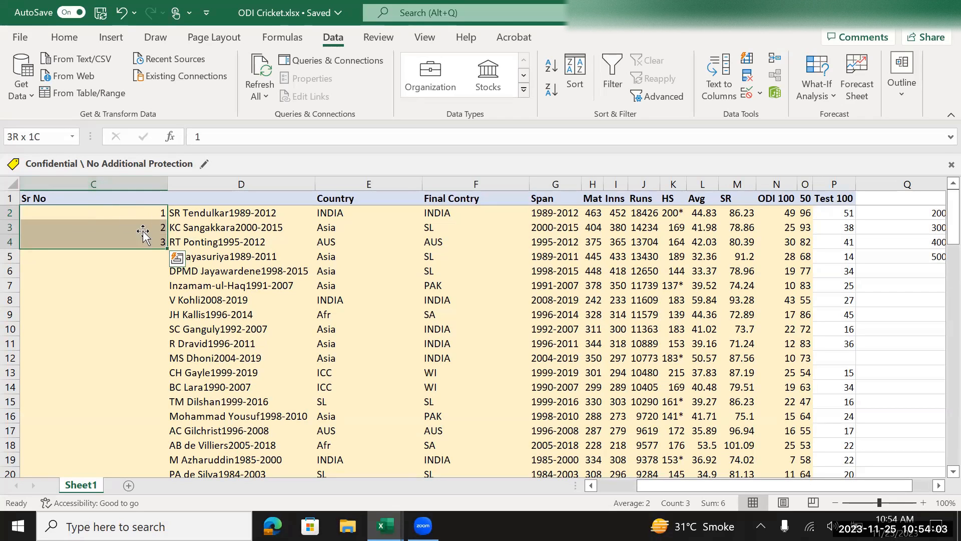
{"action": "left_click", "coordinate": [140, 216]}
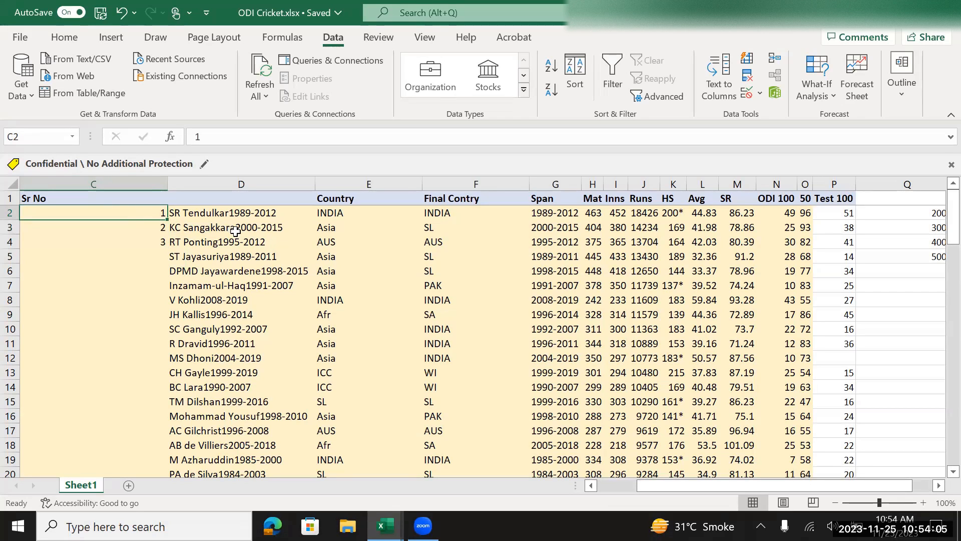
{"action": "key", "text": "shift+Down"}
{"action": "key", "text": "shift+Down"}
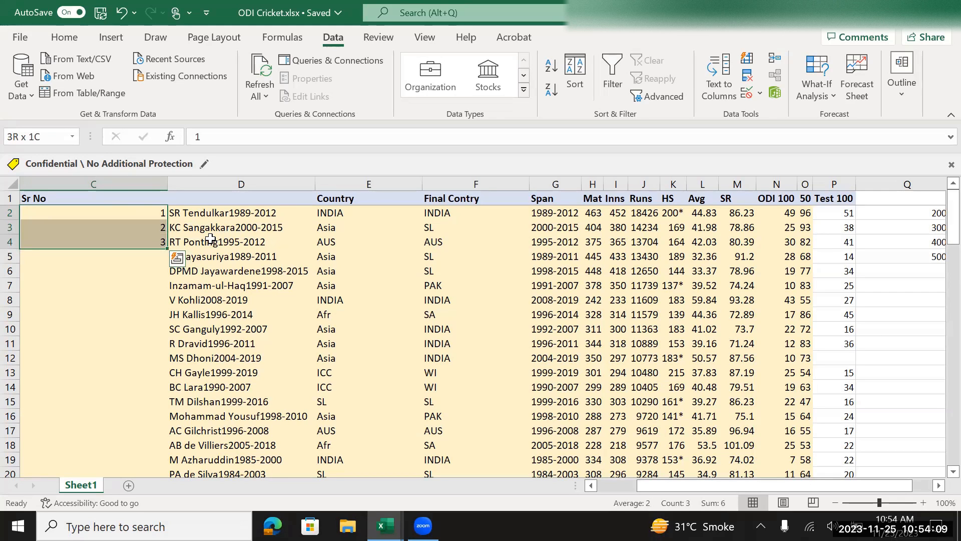
{"action": "double_click", "coordinate": [168, 248]}
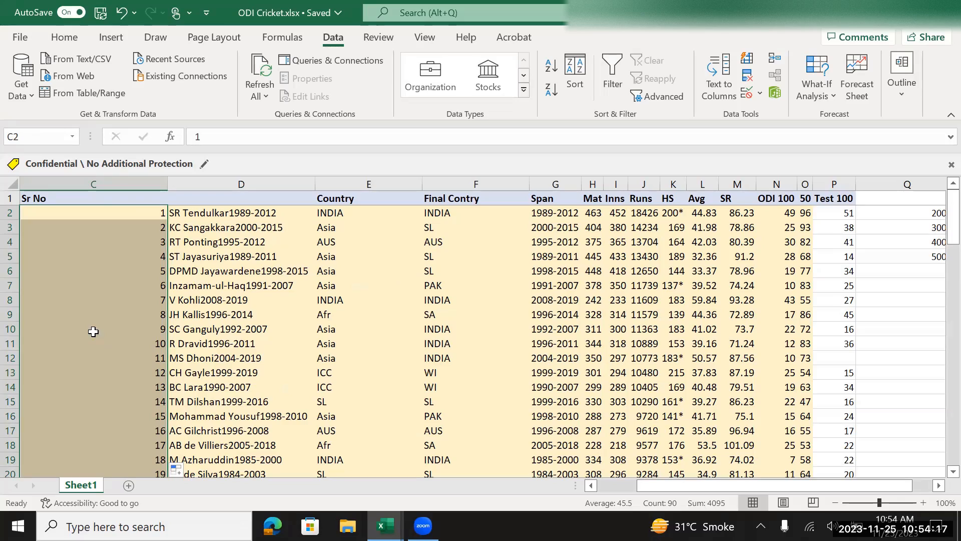
Step: Examine the filled Sr No series down to the last data row and return to the start of the column
{"action": "key", "text": "Down"}
{"action": "key", "text": "Down"}
{"action": "key", "text": "Down"}
{"action": "key", "text": "Down"}
{"action": "key", "text": "Down"}
{"action": "key", "text": "Down"}
{"action": "key", "text": "Down"}
{"action": "key", "text": "Down"}
{"action": "key", "text": "Down"}
{"action": "key", "text": "Down"}
{"action": "key", "text": "Down"}
{"action": "key", "text": "Down"}
{"action": "key", "text": "Down"}
{"action": "key", "text": "Down"}
{"action": "key", "text": "Down"}
{"action": "key", "text": "Down"}
{"action": "key", "text": "Down"}
{"action": "key", "text": "Down"}
{"action": "key", "text": "Down"}
{"action": "key", "text": "Down"}
{"action": "key", "text": "Down"}
{"action": "key", "text": "Down"}
{"action": "key", "text": "Down"}
{"action": "key", "text": "Down"}
{"action": "key", "text": "Down"}
{"action": "key", "text": "Down"}
{"action": "key", "text": "Down"}
{"action": "key", "text": "Down"}
{"action": "key", "text": "Down"}
{"action": "key", "text": "Down"}
{"action": "key", "text": "Down"}
{"action": "key", "text": "Down"}
{"action": "key", "text": "Down"}
{"action": "key", "text": "Down"}
{"action": "key", "text": "Down"}
{"action": "key", "text": "Down"}
{"action": "key", "text": "Down"}
{"action": "key", "text": "Down"}
{"action": "key", "text": "Down"}
{"action": "key", "text": "Down"}
{"action": "key", "text": "ctrl+Up"}
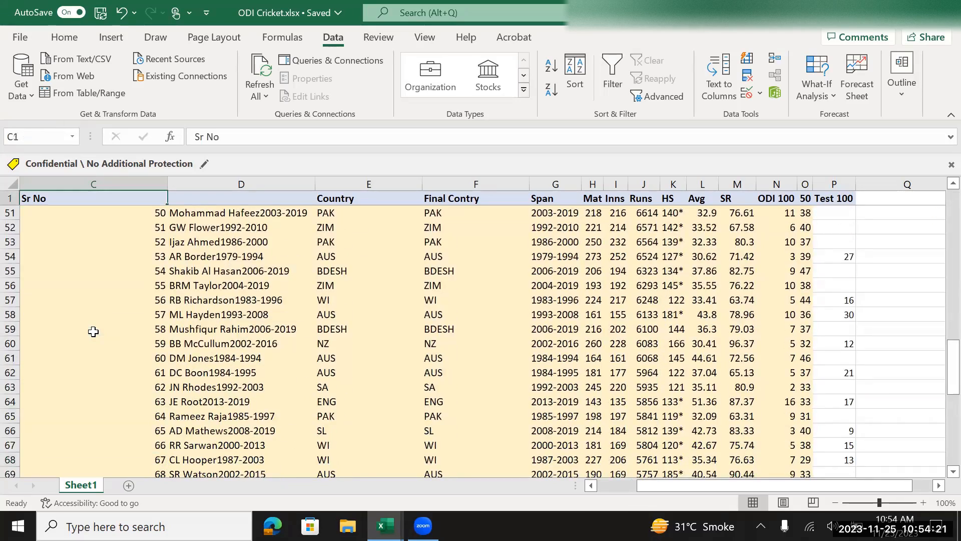
{"action": "key", "text": "Down"}
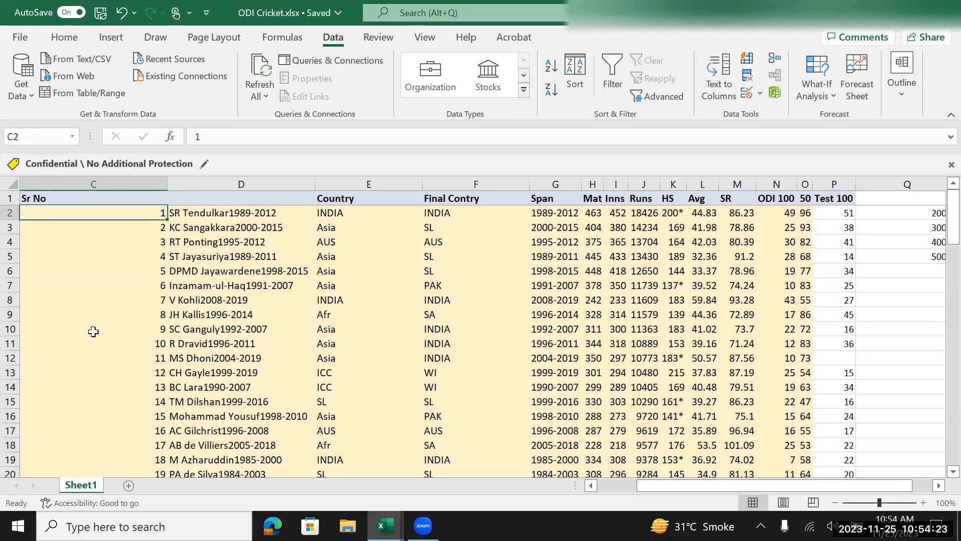
{"action": "key", "text": "Down"}
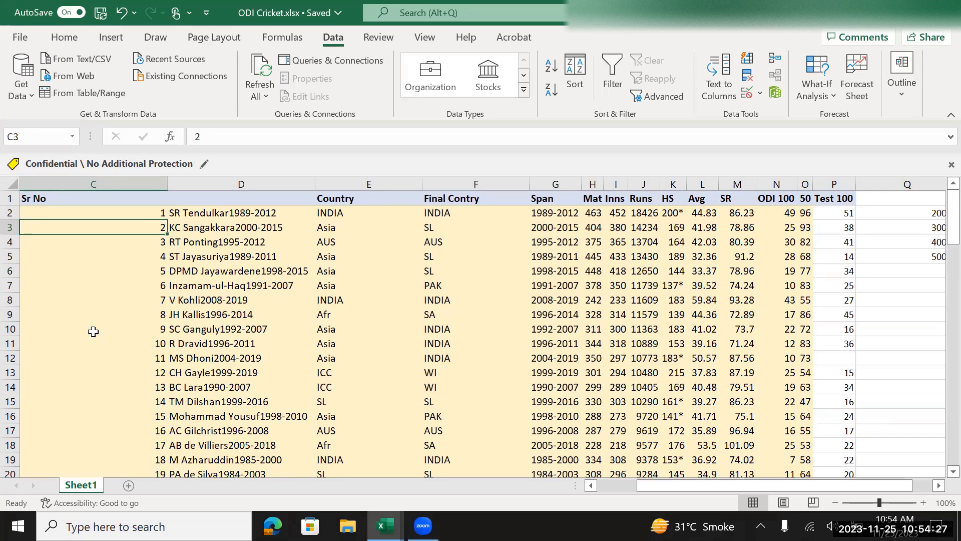
{"action": "key", "text": "ctrl+shift+Down"}
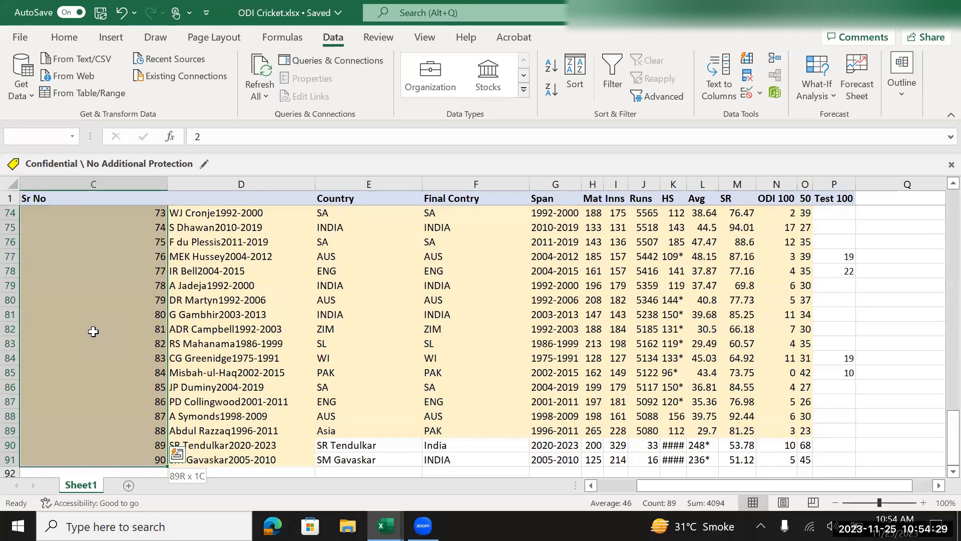
{"action": "key", "text": "ctrl+Home"}
{"action": "key", "text": "Down"}
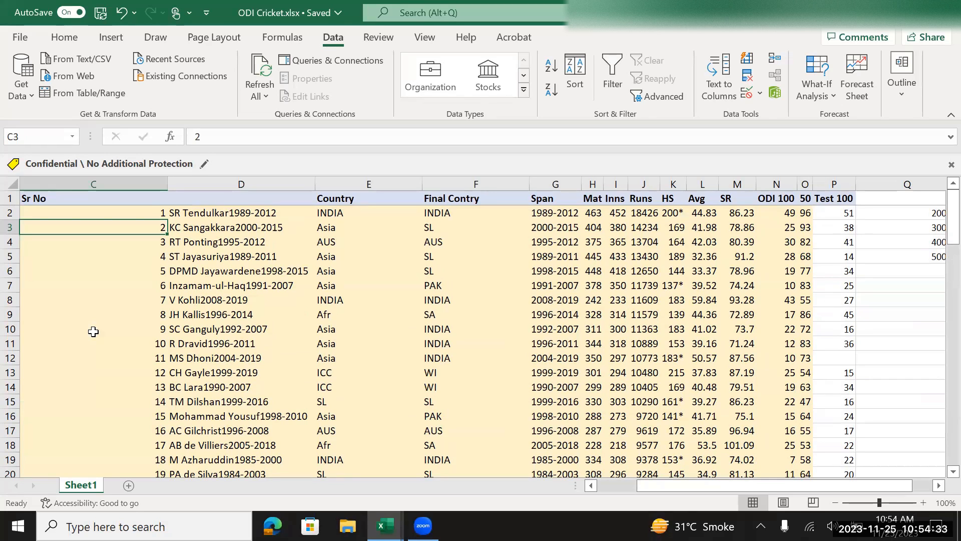
{"action": "key", "text": "shift+Down"}
{"action": "key", "text": "shift+Down"}
{"action": "key", "text": "shift+Down"}
{"action": "key", "text": "shift+Down"}
{"action": "key", "text": "shift+Down"}
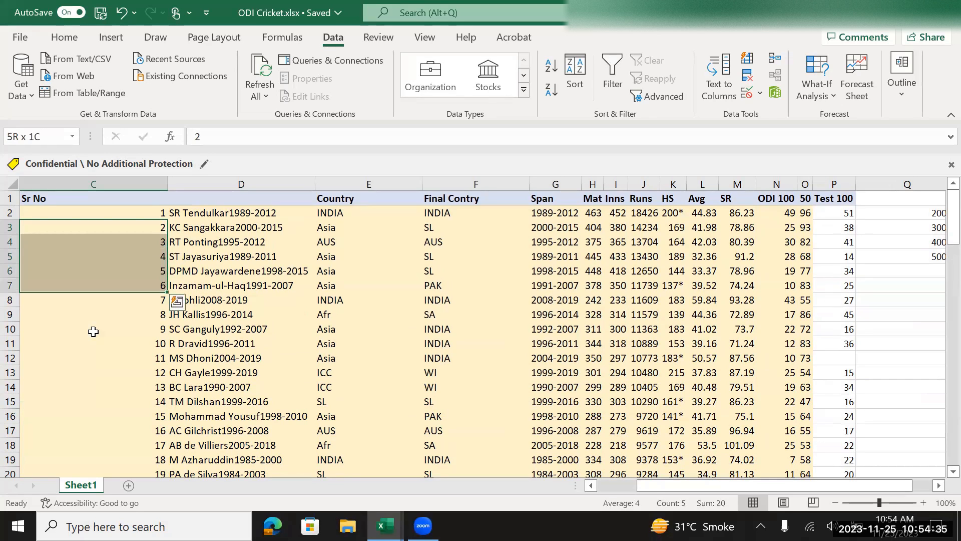
{"action": "key", "text": "shift+Down"}
{"action": "key", "text": "shift+Down"}
{"action": "key", "text": "shift+Down"}
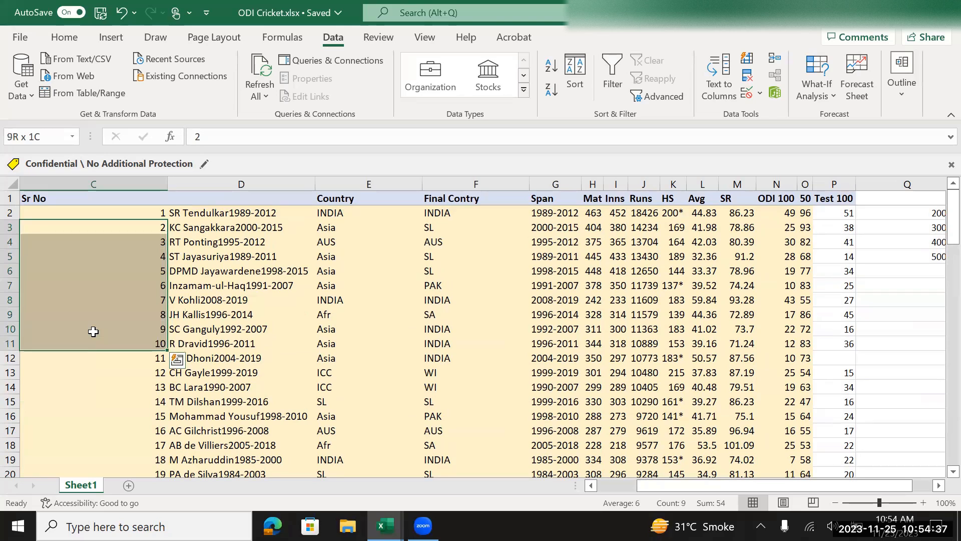
Step: Clear all the serial numbers below the Sr No header, from C2 down to the last data row
{"action": "key", "text": "Up"}
{"action": "key", "text": "Up"}
{"action": "key", "text": "Down"}
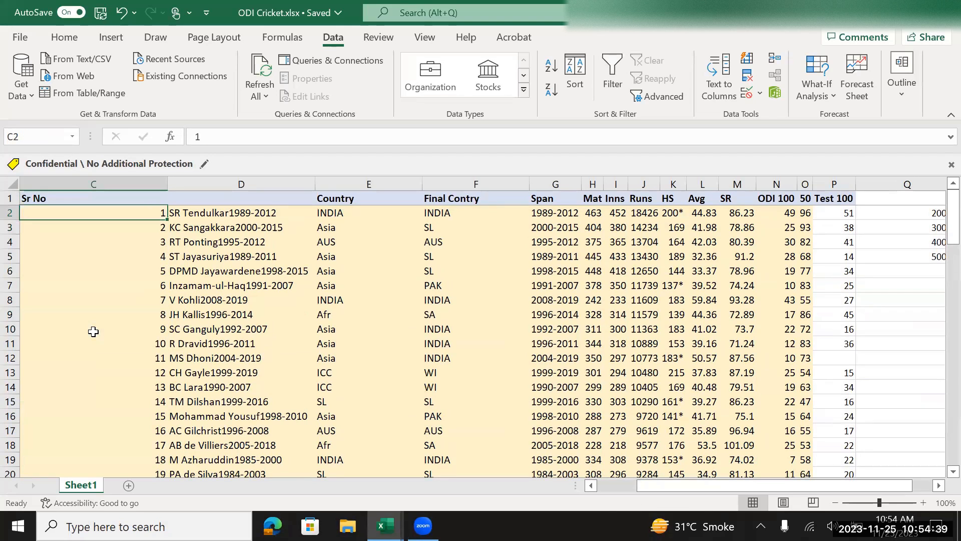
{"action": "key", "text": "ctrl+shift+Down"}
{"action": "key", "text": "Delete"}
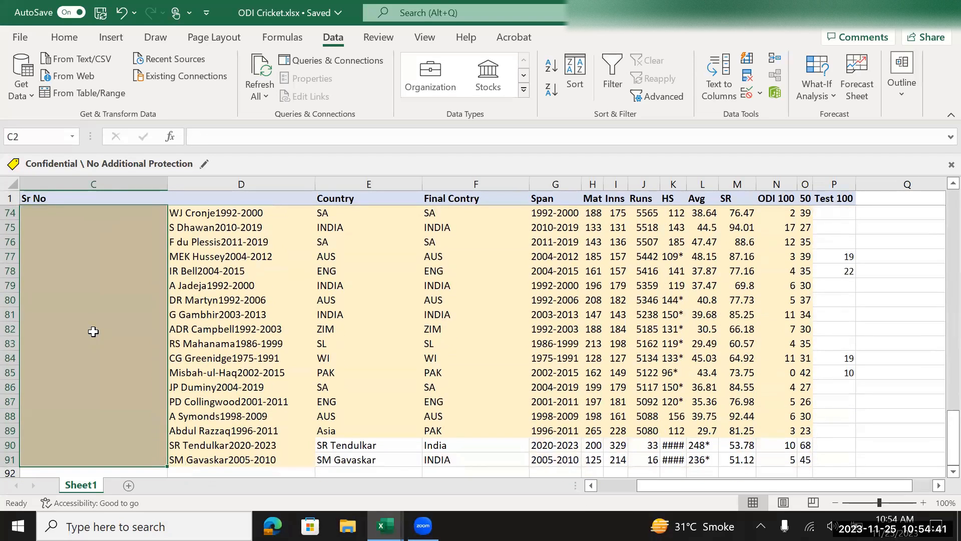
{"action": "key", "text": "ctrl+Up"}
{"action": "key", "text": "Down"}
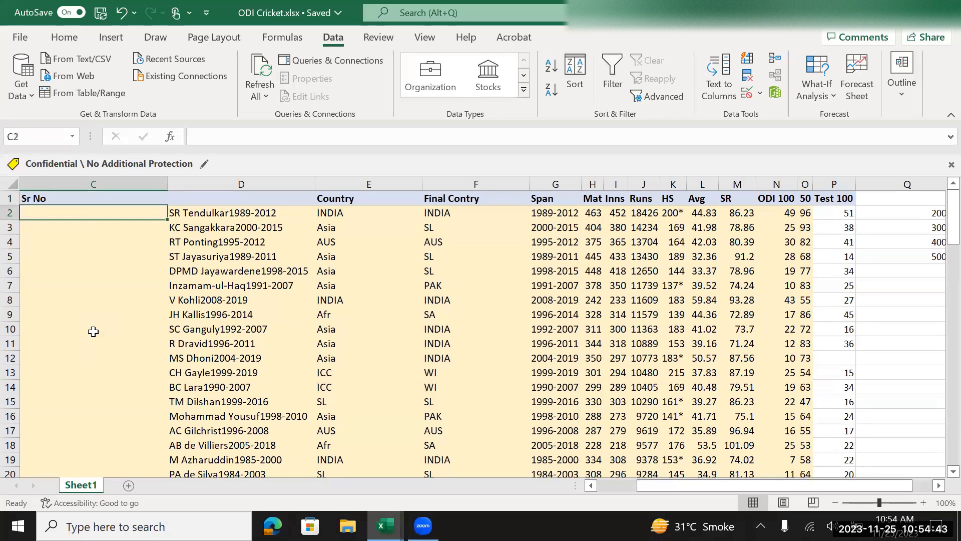
Step: Enter 1, 2 and 3 in cells C2 to C4 under the emptied Sr No header
{"action": "type", "text": "1"}
{"action": "key", "text": "Return"}
{"action": "type", "text": "2"}
{"action": "key", "text": "Return"}
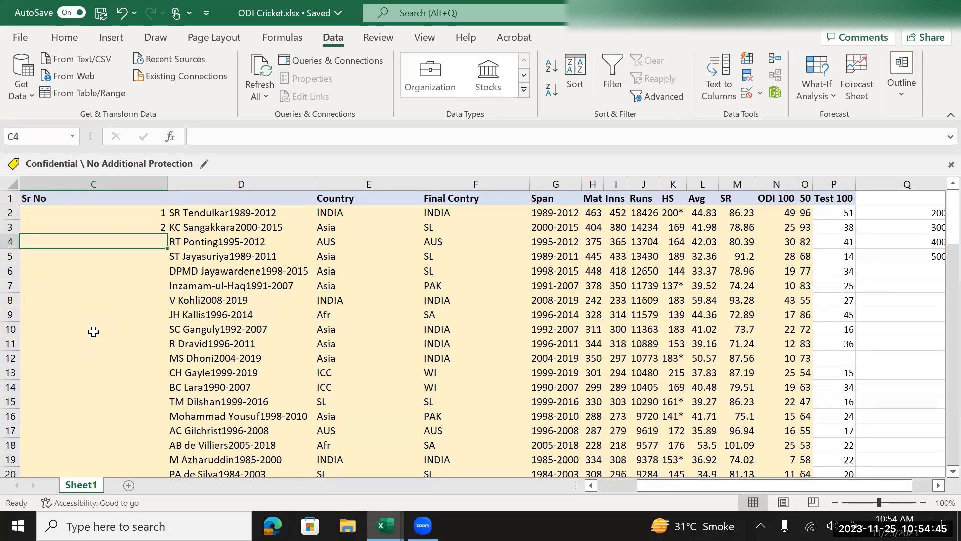
{"action": "type", "text": "3"}
{"action": "key", "text": "Return"}
Step: Fill the numbering from C2:C4 down the Sr No column through all the player rows
{"action": "key", "text": "Up"}
{"action": "key", "text": "Up"}
{"action": "key", "text": "Up"}
{"action": "key", "text": "shift+Down"}
{"action": "key", "text": "shift+Down"}
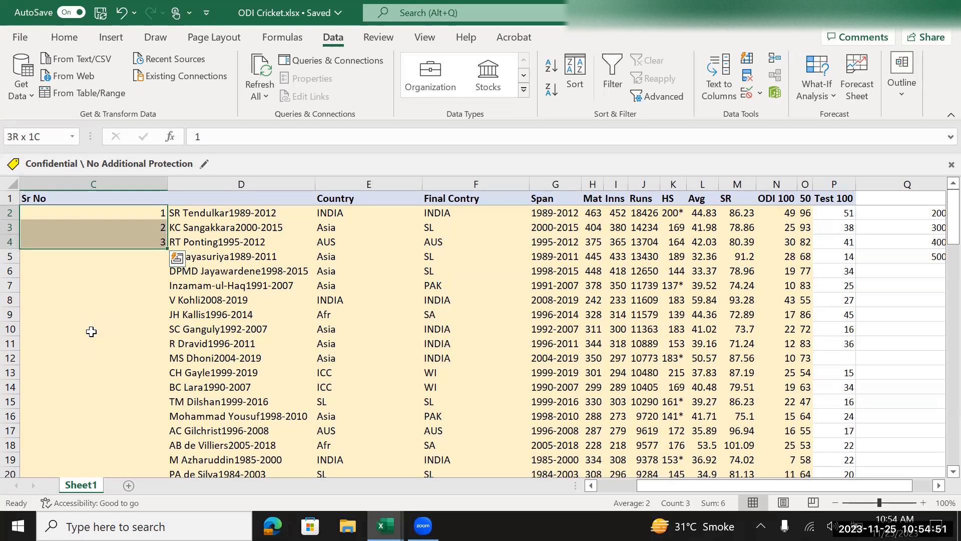
{"action": "key", "text": "Up"}
{"action": "key", "text": "Down"}
{"action": "key", "text": "shift+Down"}
{"action": "key", "text": "shift+Down"}
{"action": "double_click", "coordinate": [168, 249]}
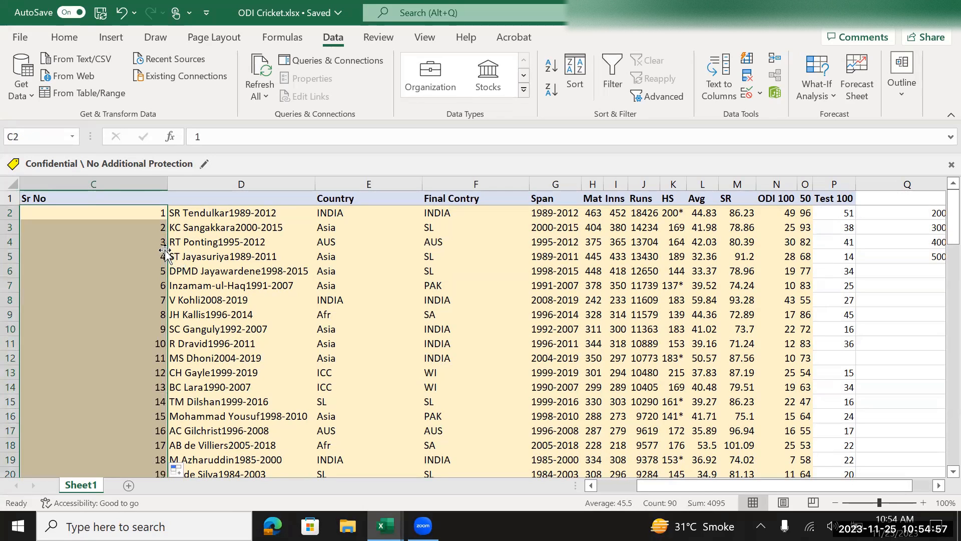
Step: Check the end of the filled Sr No series and fit the width of column C to its contents
{"action": "left_click", "coordinate": [137, 283]}
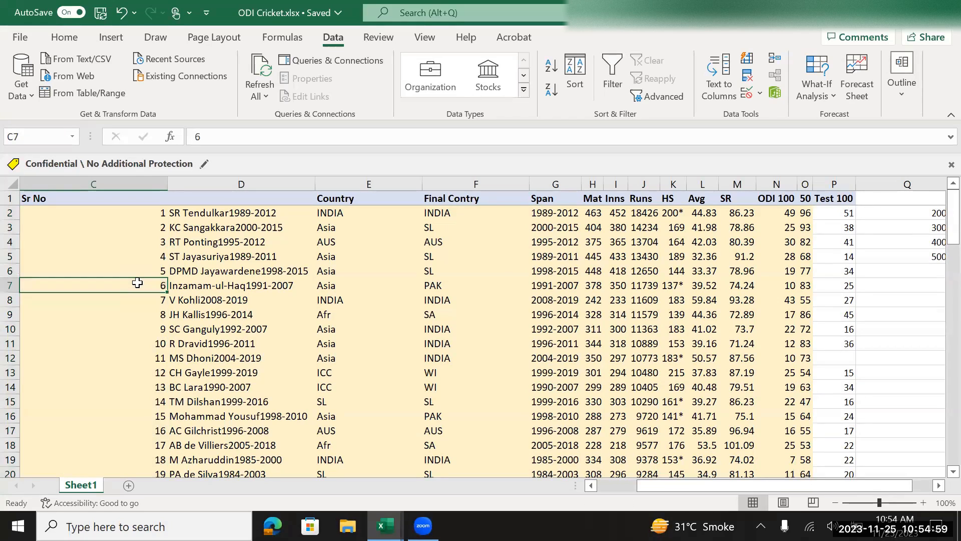
{"action": "key", "text": "ctrl+Down"}
{"action": "key", "text": "ctrl+Up"}
{"action": "key", "text": "Down"}
{"action": "key", "text": "Up"}
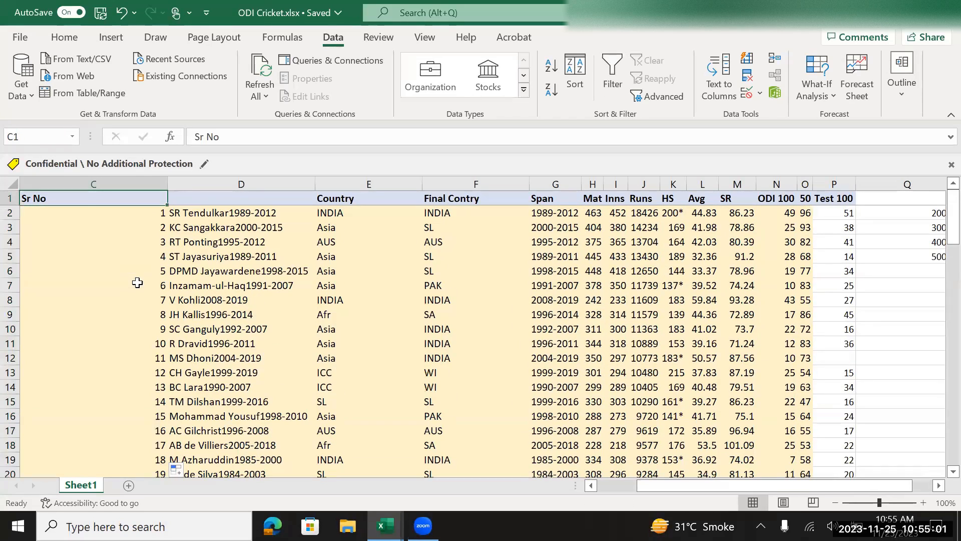
{"action": "double_click", "coordinate": [168, 184]}
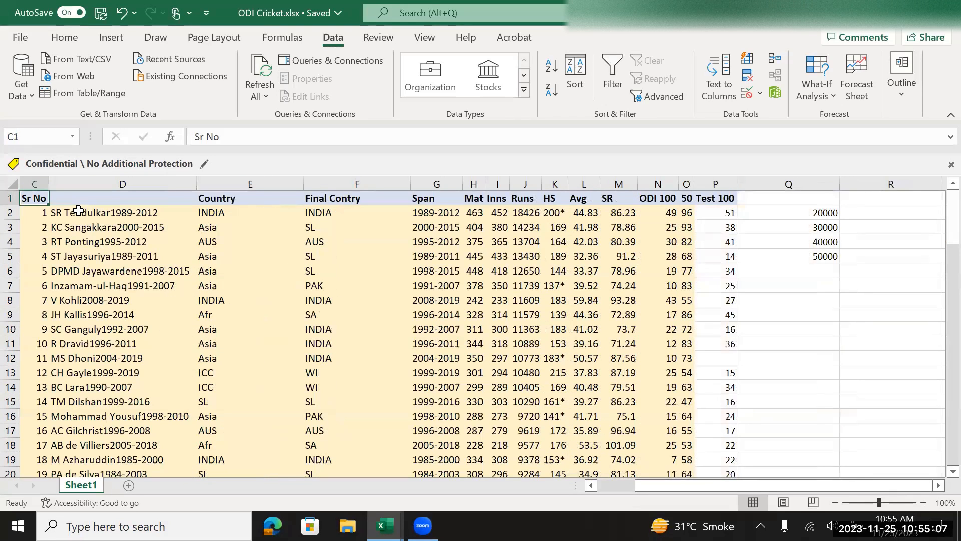
Step: Insert a copy of the Sr No column before the Player column
{"action": "key", "text": "ctrl+Home"}
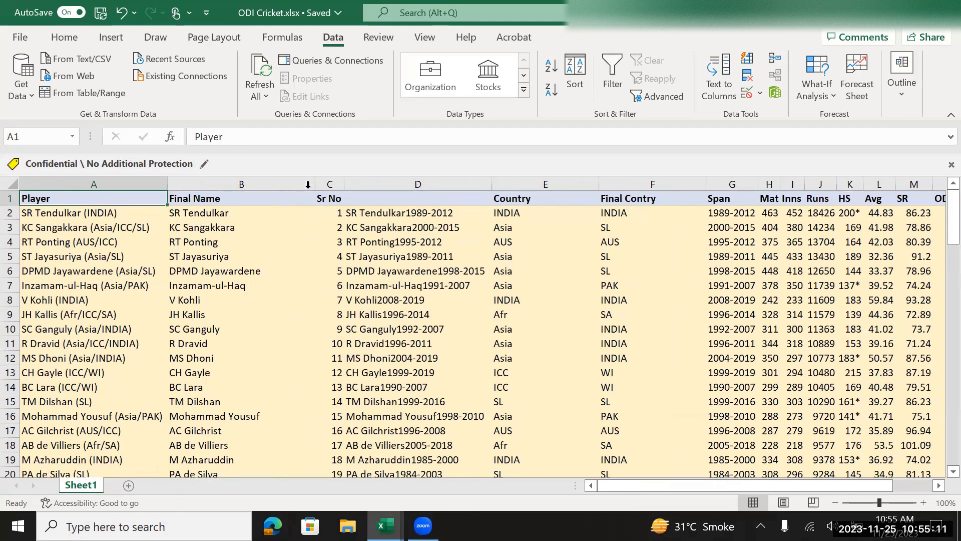
{"action": "left_click", "coordinate": [328, 181]}
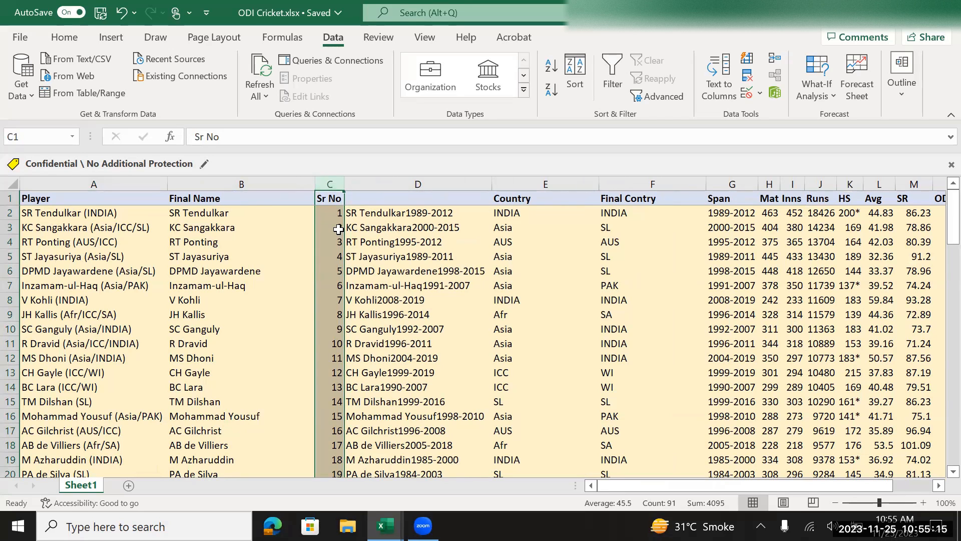
{"action": "key", "text": "ctrl+x"}
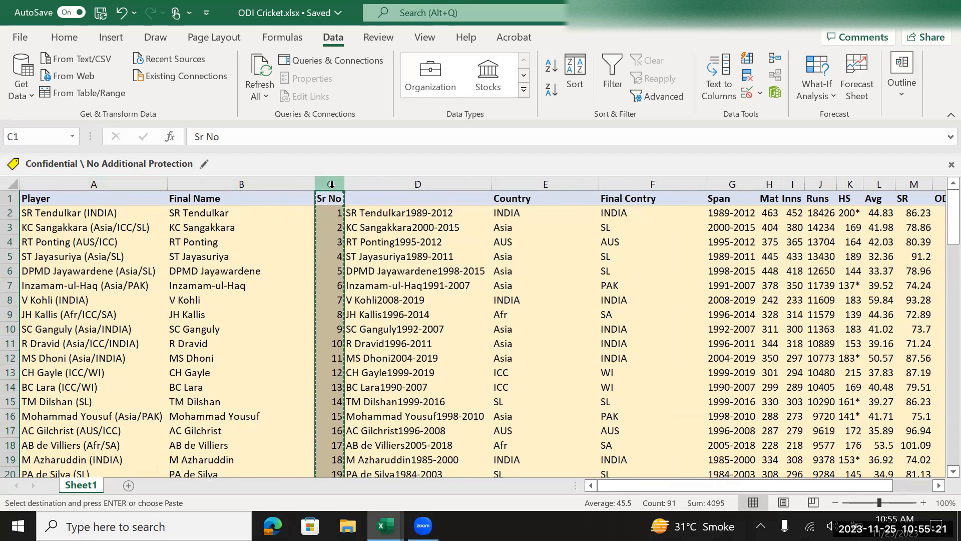
{"action": "left_click", "coordinate": [106, 180]}
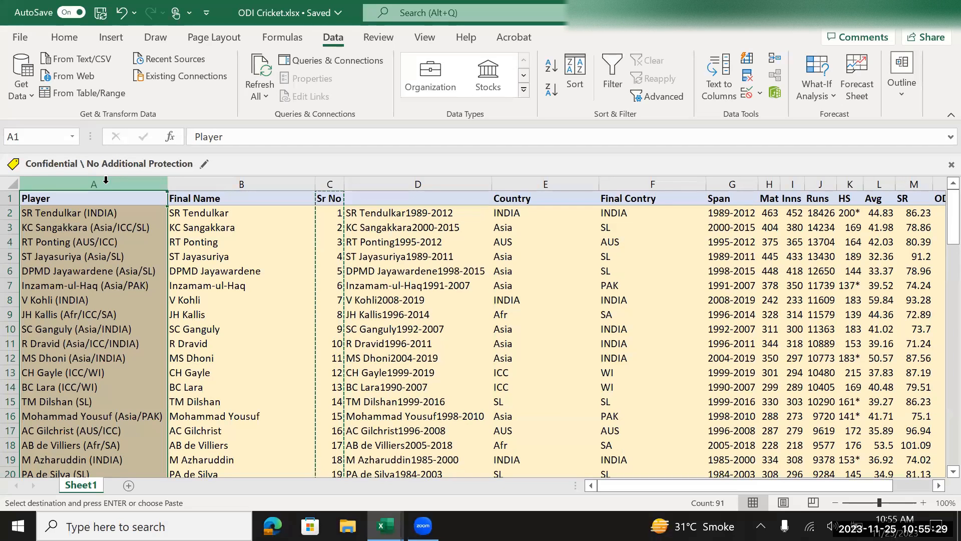
{"action": "key", "text": "ctrl+shift+plus"}
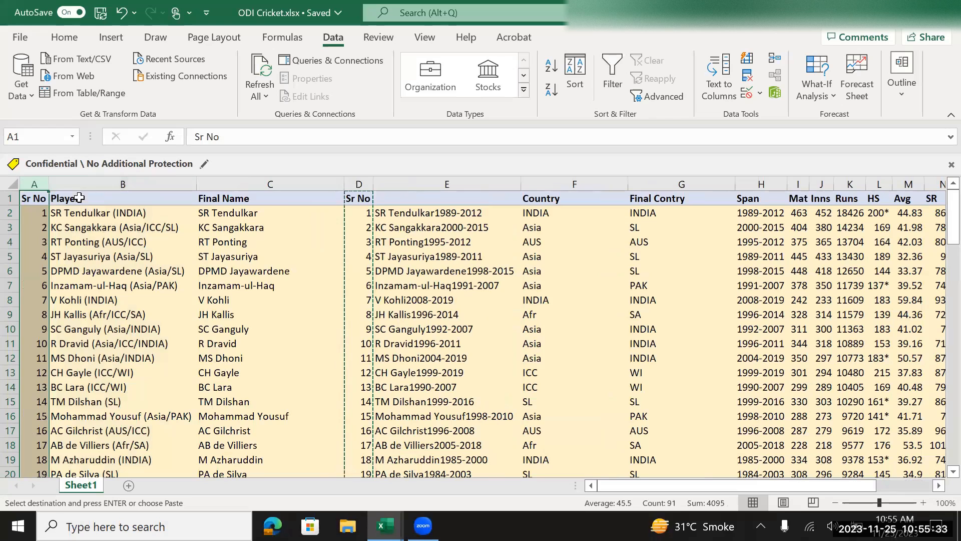
Step: Delete the inserted copy of the Sr No column in column A
{"action": "left_click", "coordinate": [358, 181]}
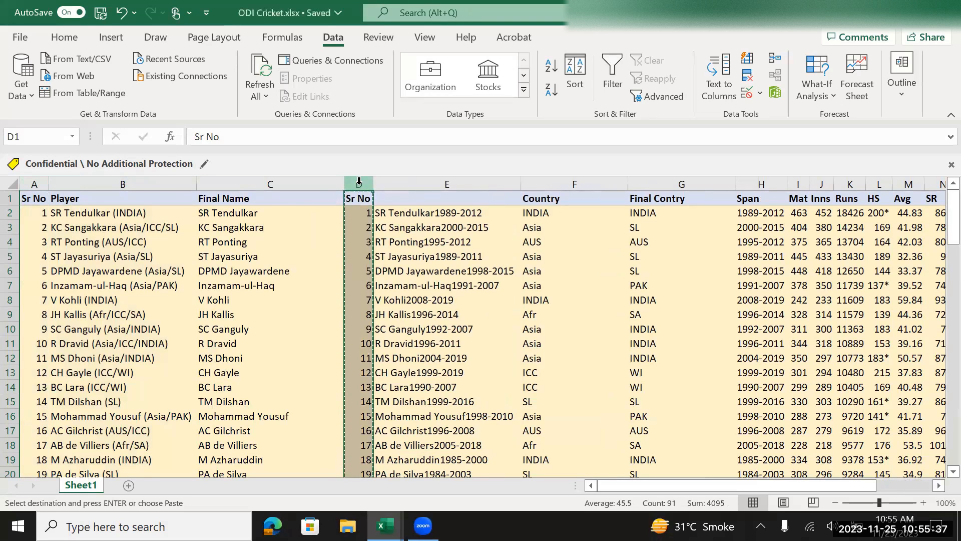
{"action": "left_click", "coordinate": [37, 181]}
{"action": "key", "text": "ctrl+minus"}
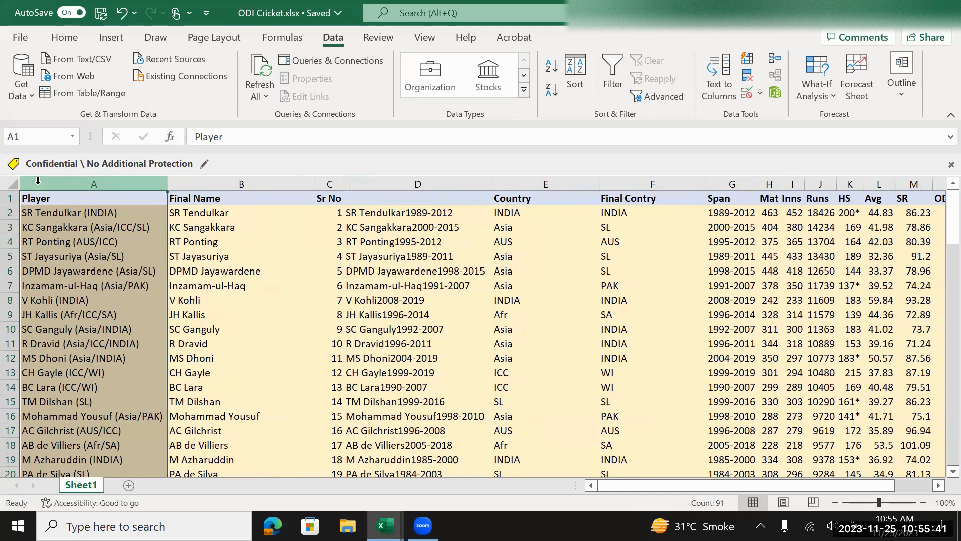
Step: Move the Sr No column from column C to the front of the table, before the Player column
{"action": "left_click", "coordinate": [328, 182]}
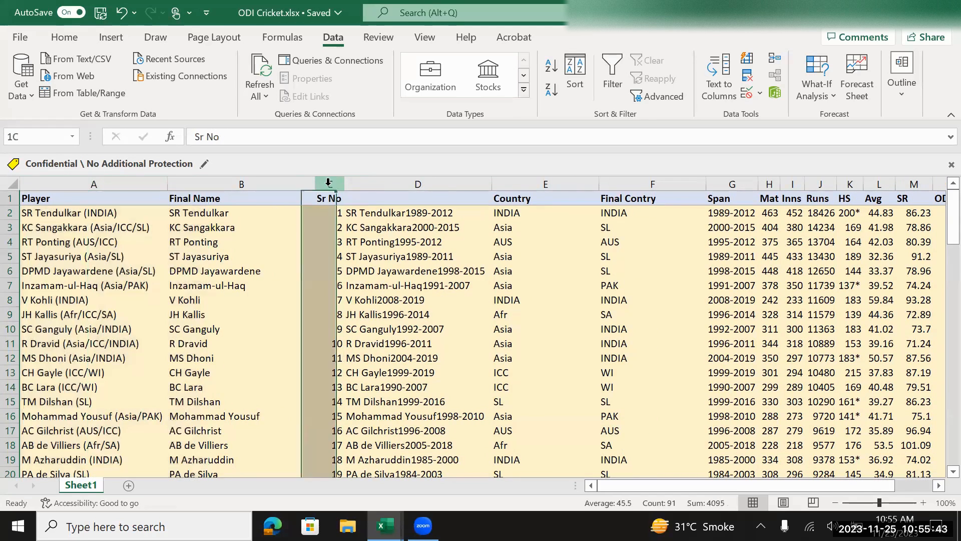
{"action": "key", "text": "ctrl+c"}
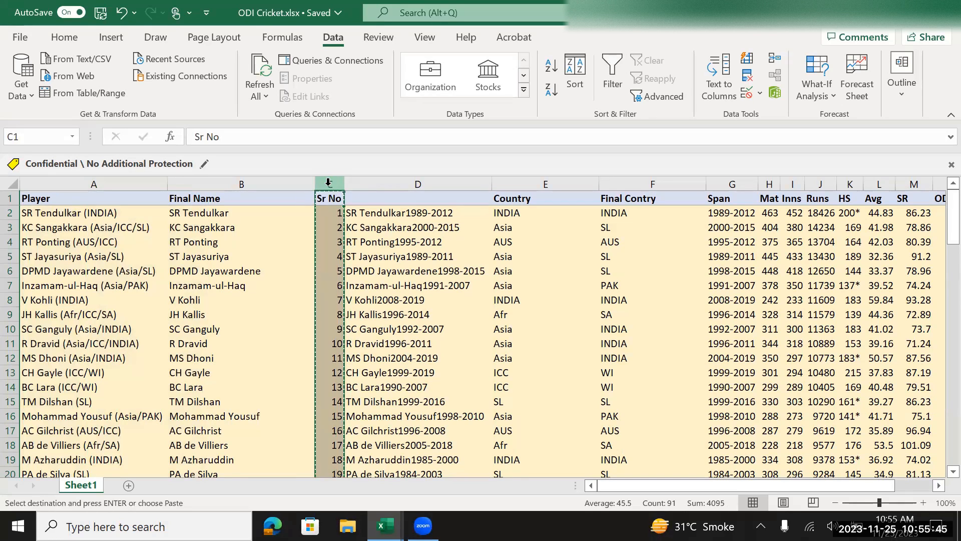
{"action": "key", "text": "Escape"}
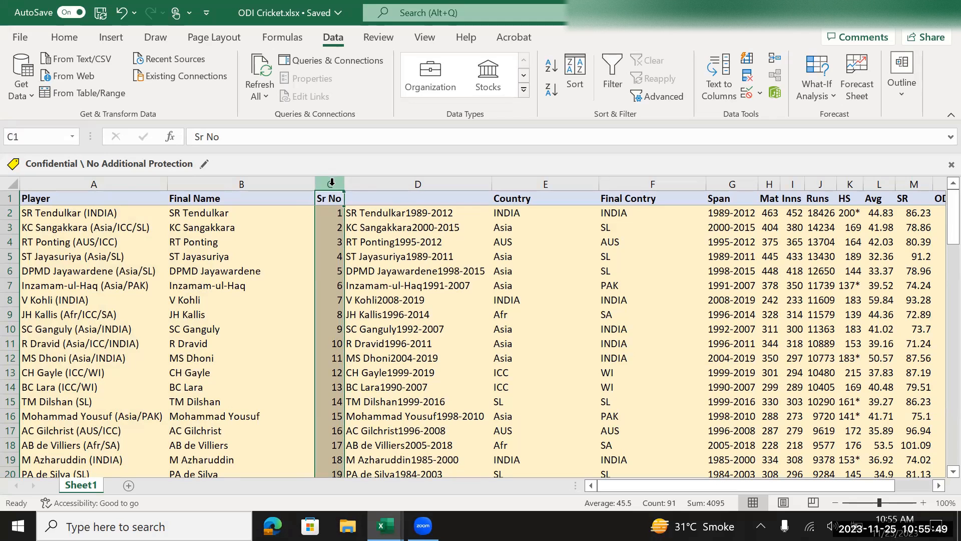
{"action": "key", "text": "ctrl+c"}
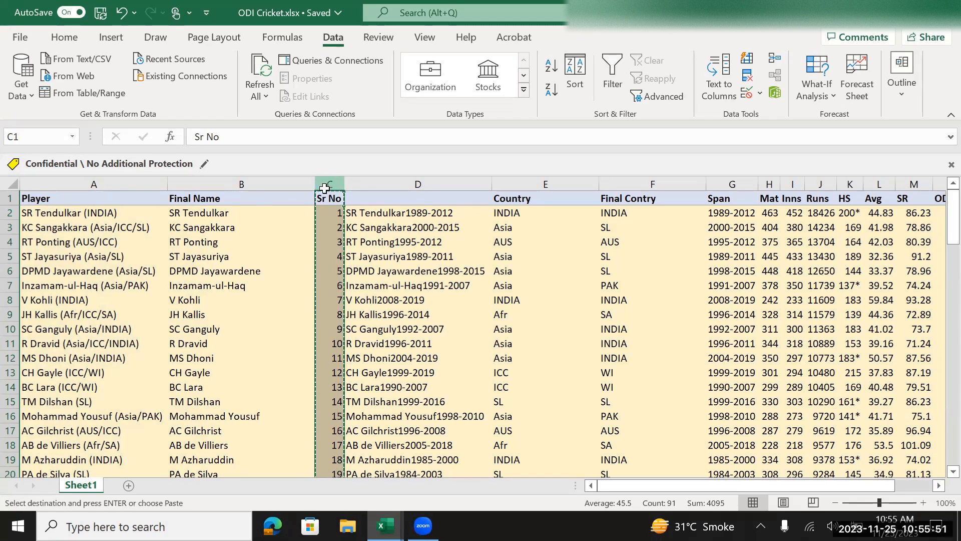
{"action": "left_click", "coordinate": [118, 184]}
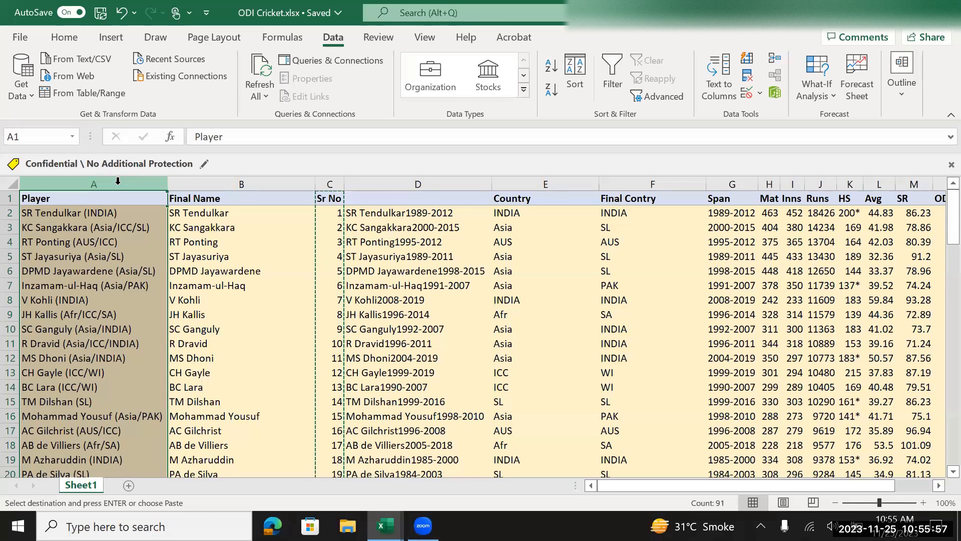
{"action": "key", "text": "ctrl+shift+plus"}
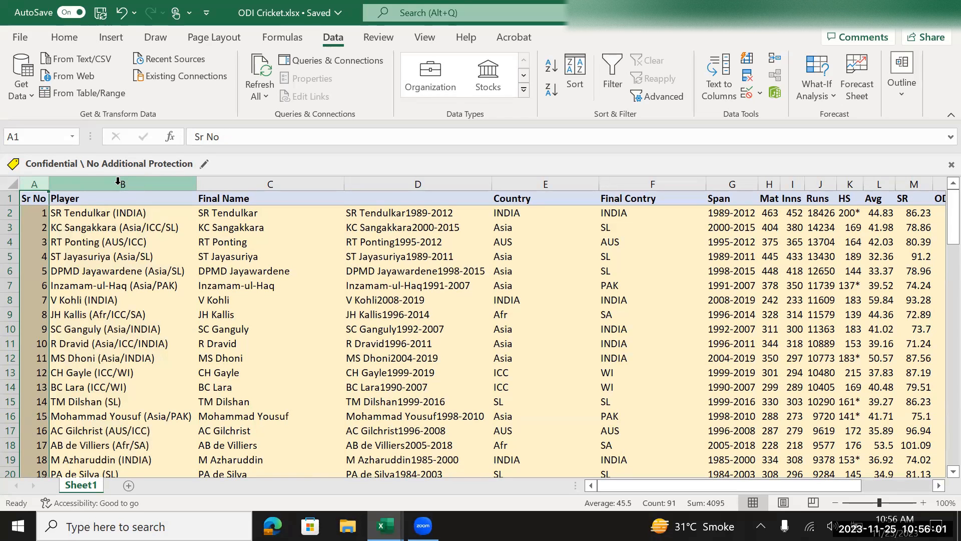
Step: Stretch rows 2, 6, 10 and 4 to uneven, taller heights
{"action": "left_click", "coordinate": [113, 209]}
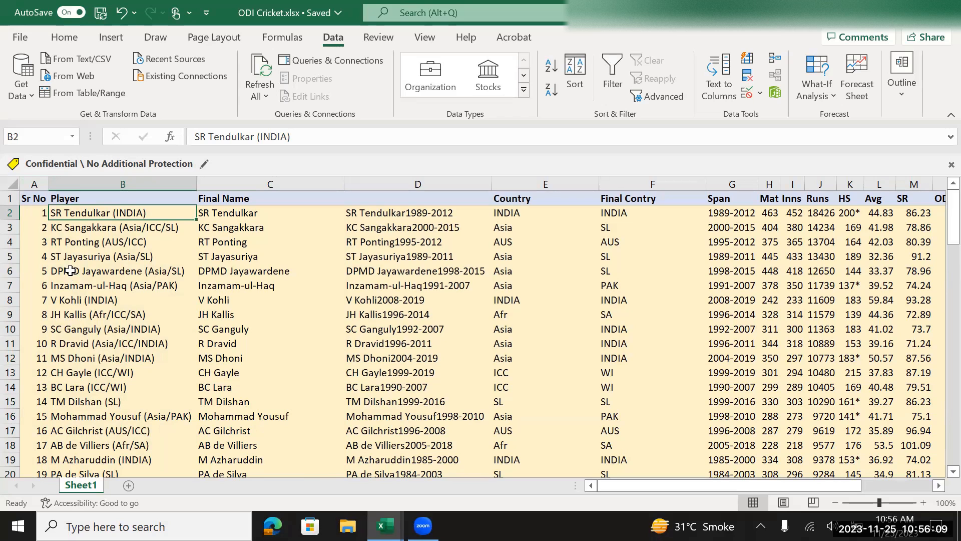
{"action": "left_click_drag", "start_coordinate": [10, 220], "coordinate": [12, 247]}
{"action": "left_click_drag", "start_coordinate": [14, 305], "coordinate": [12, 347]}
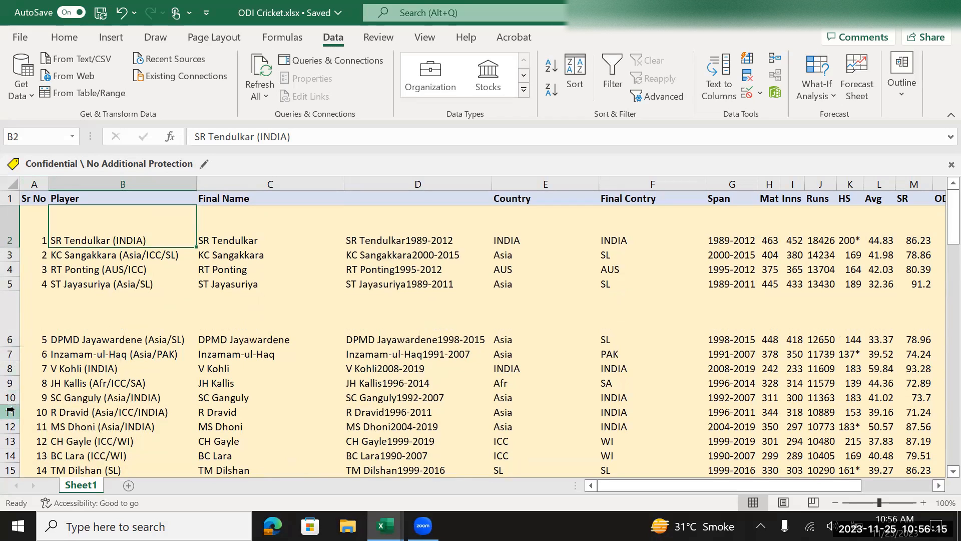
{"action": "left_click_drag", "start_coordinate": [10, 398], "coordinate": [14, 402]}
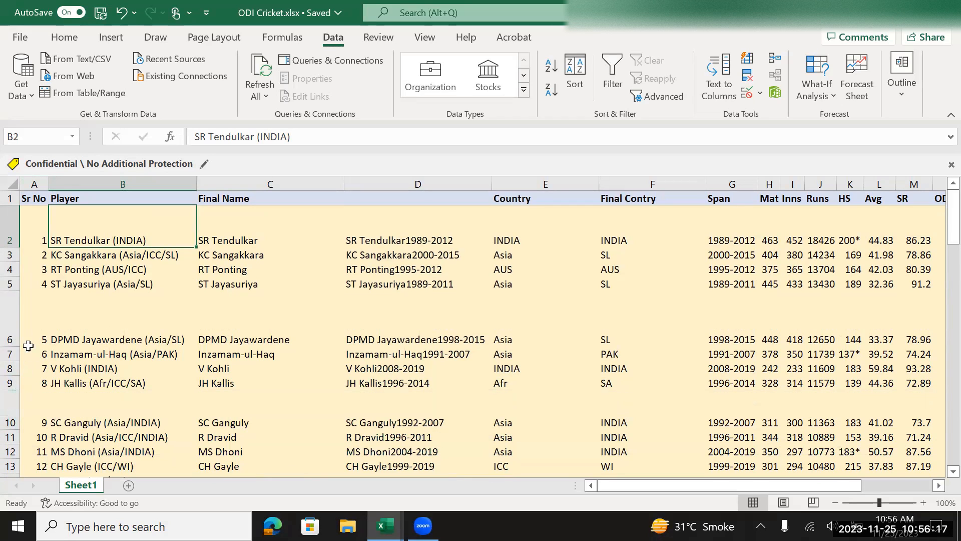
{"action": "left_click_drag", "start_coordinate": [14, 262], "coordinate": [14, 297]}
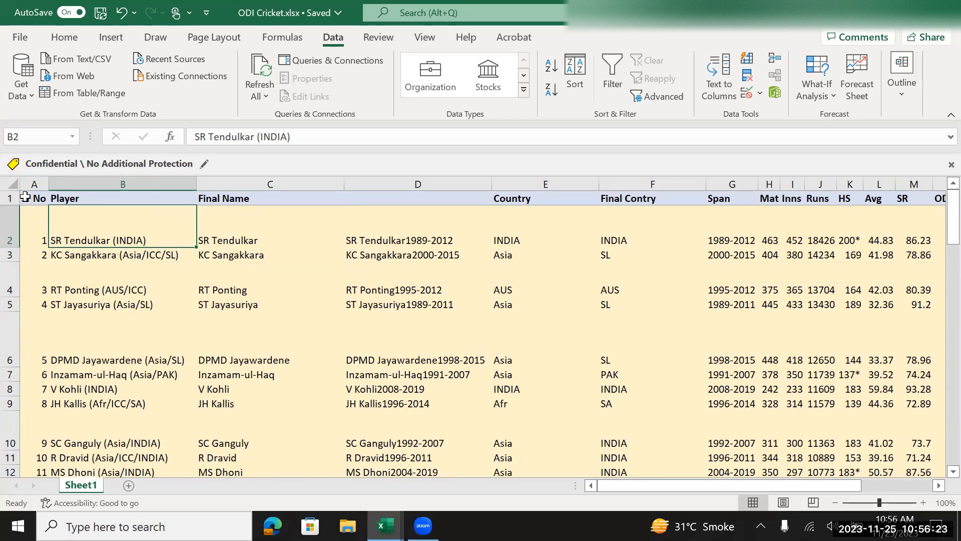
Step: Set a uniform row height of 15 for all rows of the sheet
{"action": "left_click", "coordinate": [14, 185]}
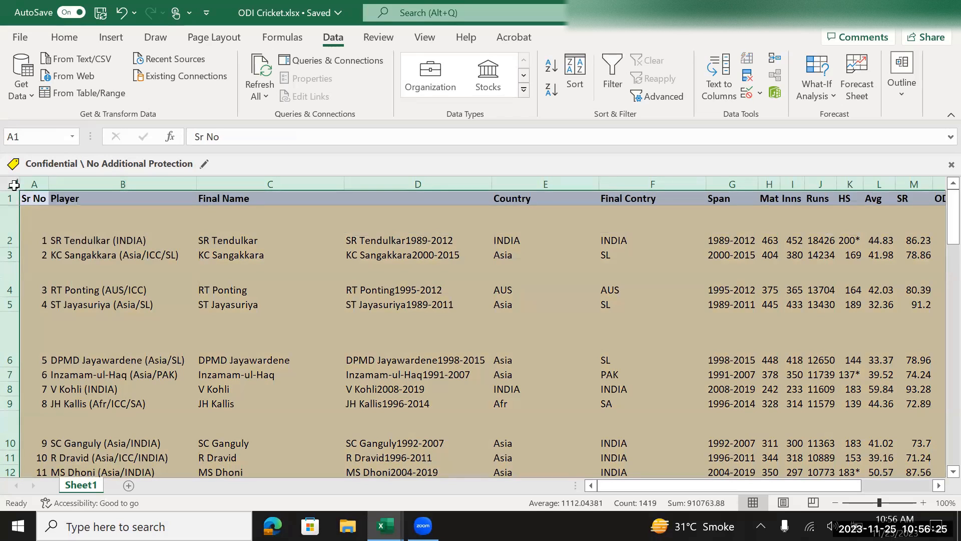
{"action": "right_click", "coordinate": [10, 218]}
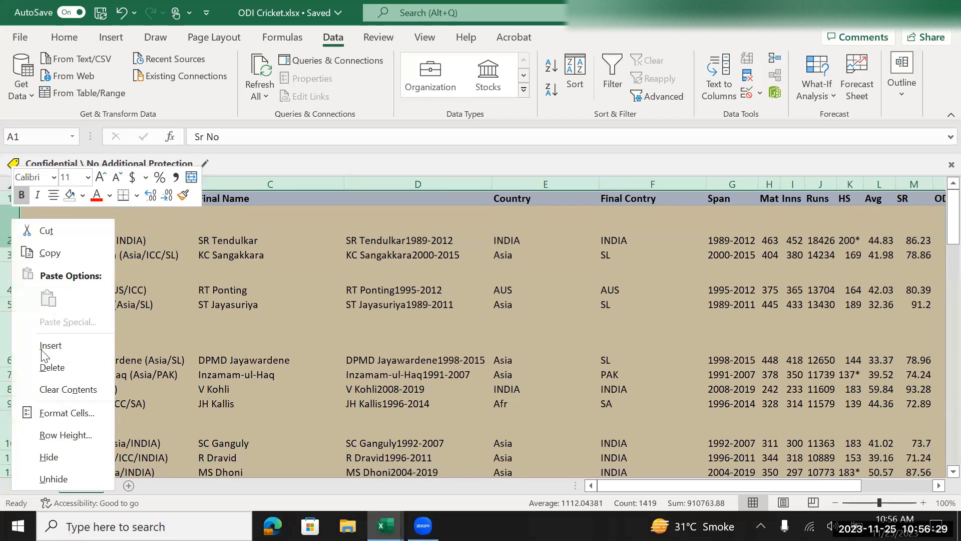
{"action": "left_click", "coordinate": [61, 435]}
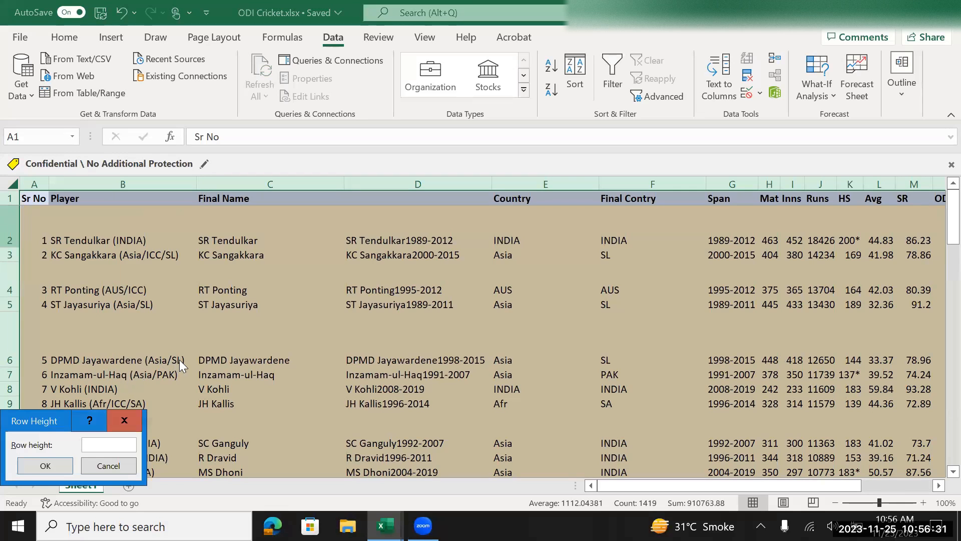
{"action": "type", "text": "15"}
{"action": "key", "text": "Return"}
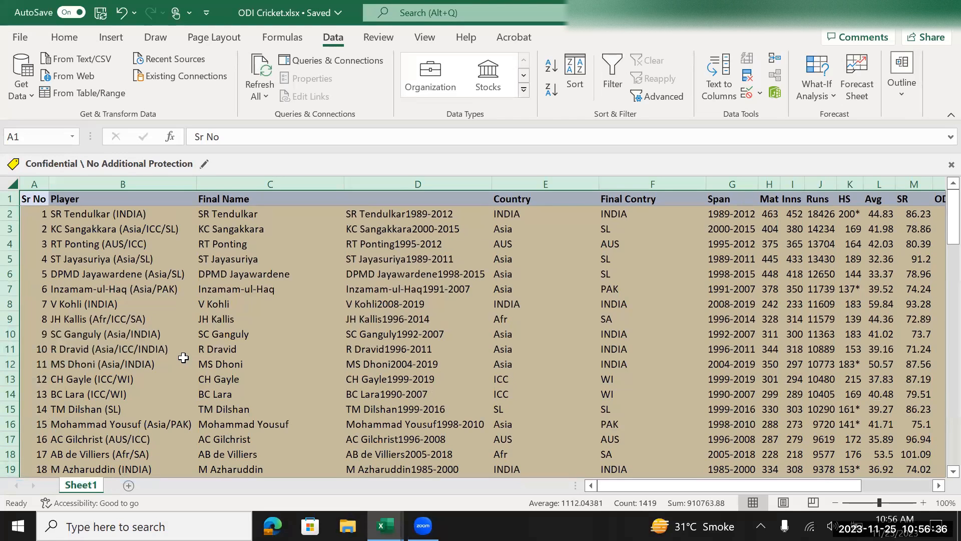
Step: Enter the header "rough" in cell D1, above the combined name-and-span values
{"action": "left_click", "coordinate": [95, 275]}
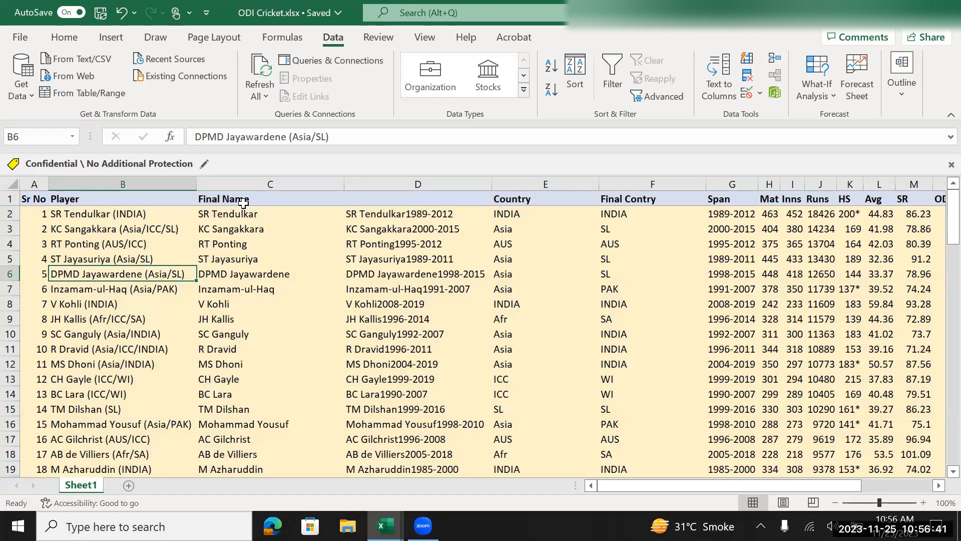
{"action": "left_click", "coordinate": [409, 201]}
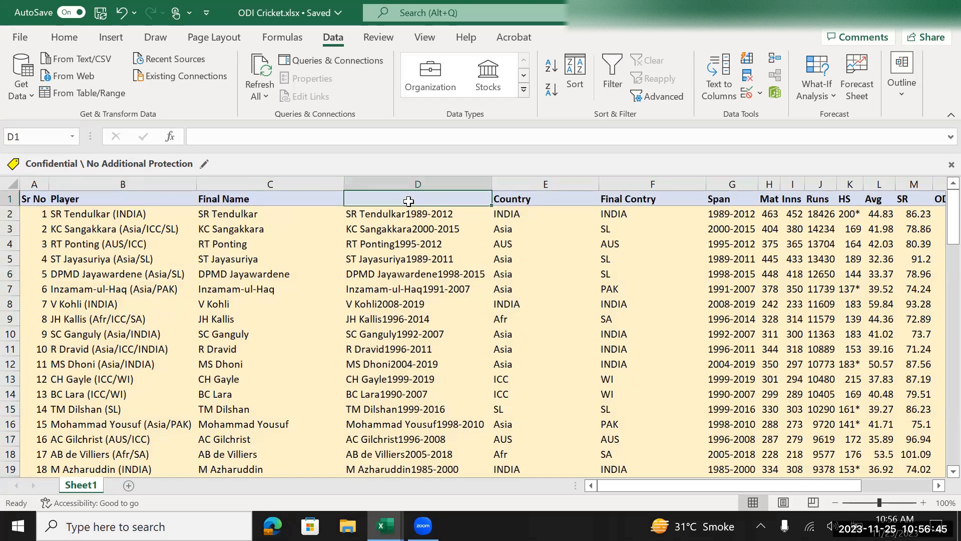
{"action": "type", "text": "rough"}
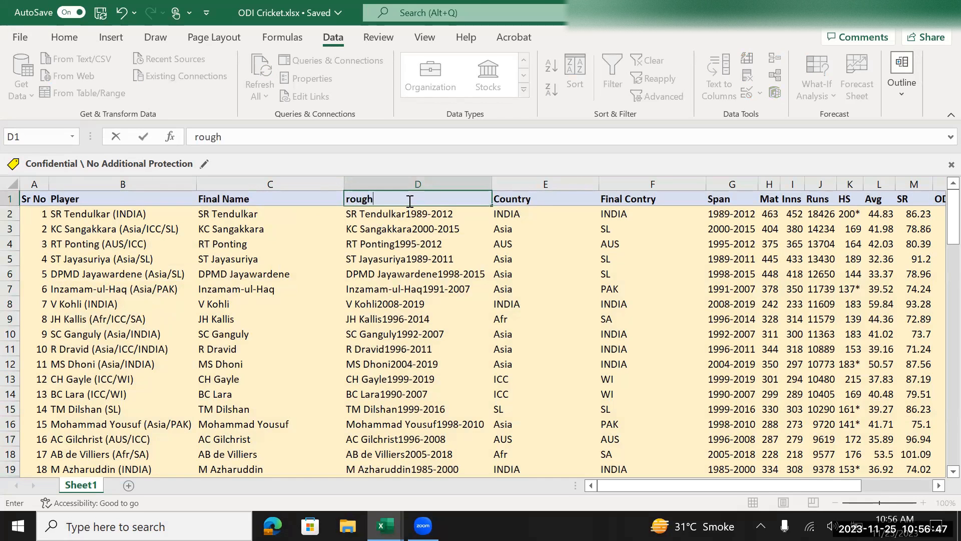
{"action": "key", "text": "Return"}
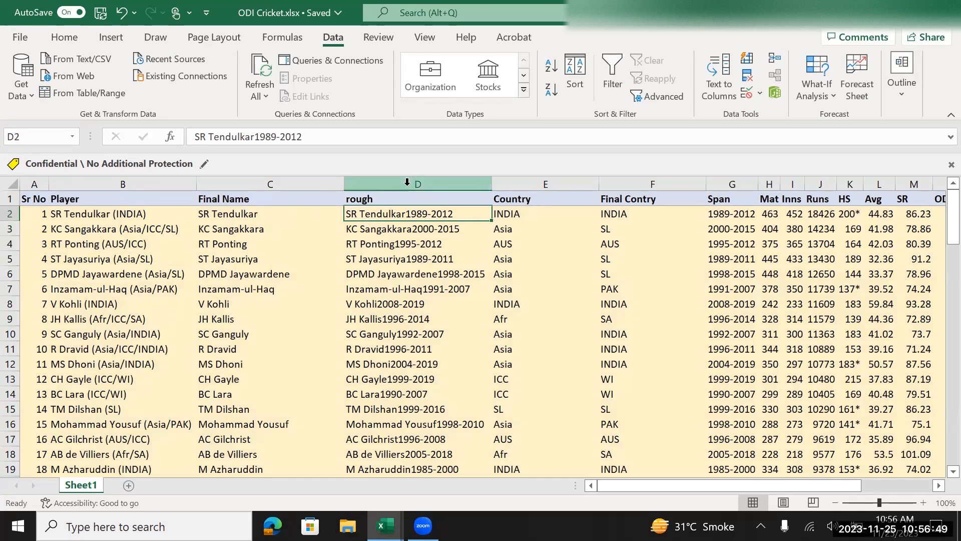
Step: Hide column D, the rough column
{"action": "left_click", "coordinate": [406, 182]}
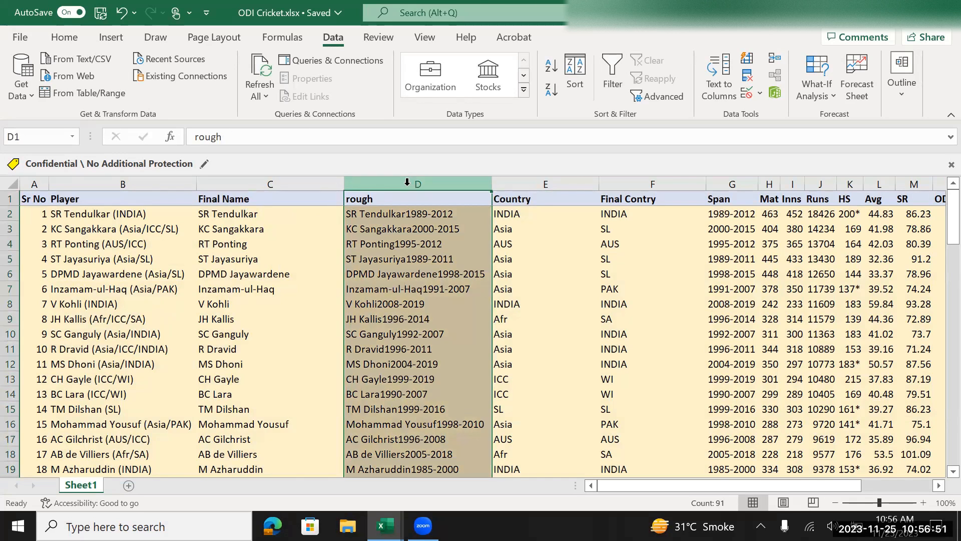
{"action": "right_click", "coordinate": [407, 182]}
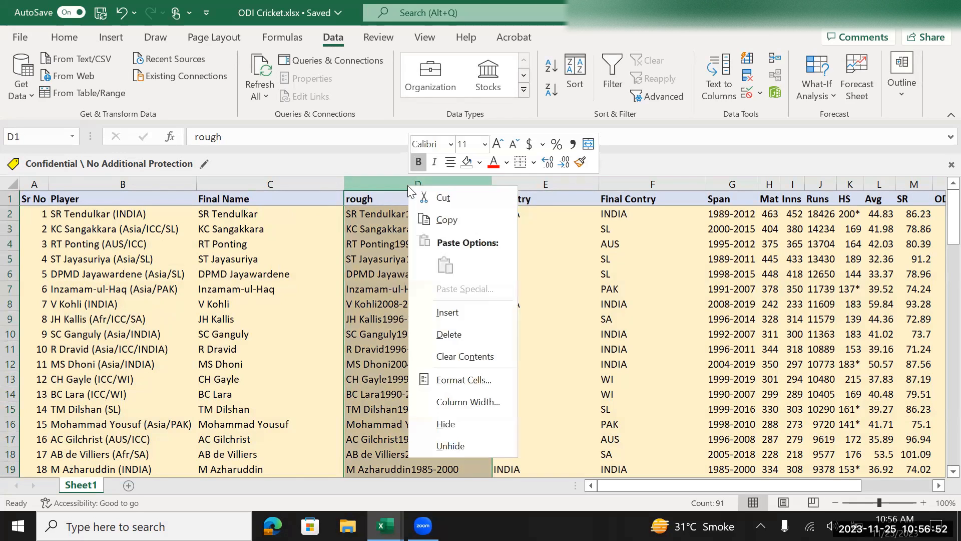
{"action": "left_click", "coordinate": [466, 424]}
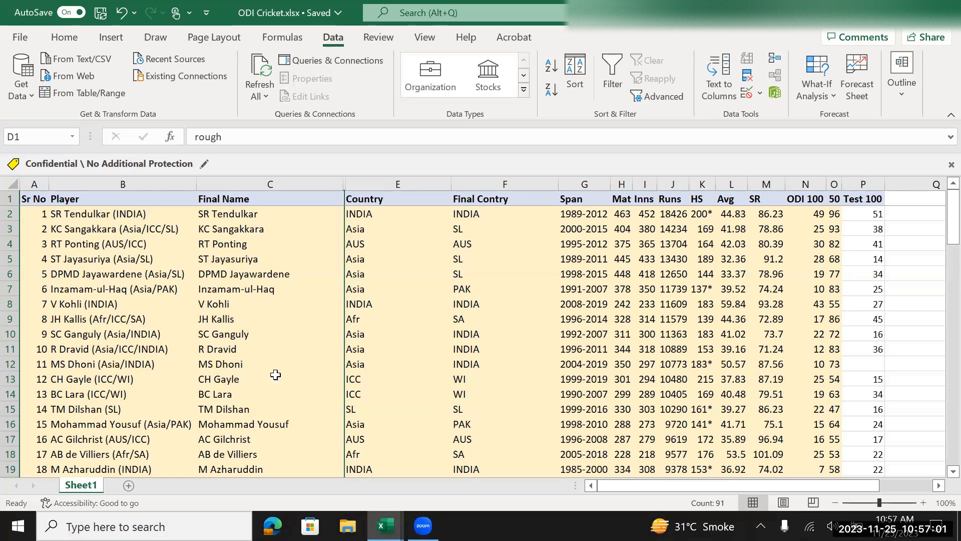
{"action": "left_click", "coordinate": [395, 216]}
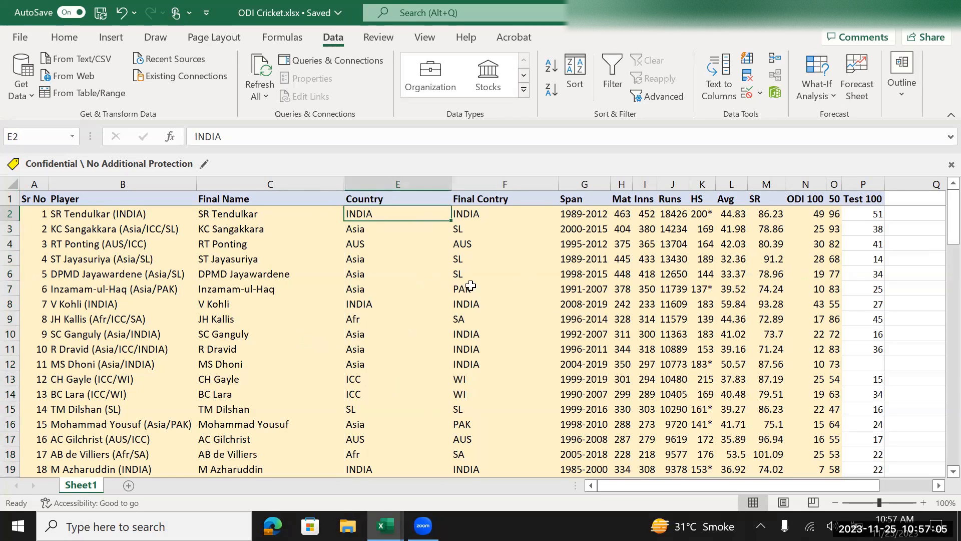
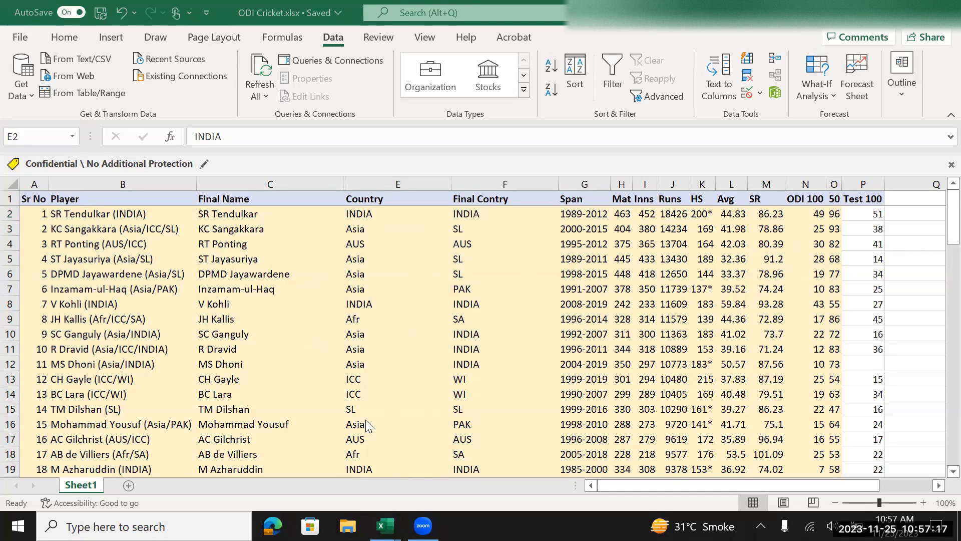
Step: Switch to Test Cricket.xlsx and insert a copy of the 100 column as column B, directly after the first Player column
{"action": "key", "text": "alt+Tab"}
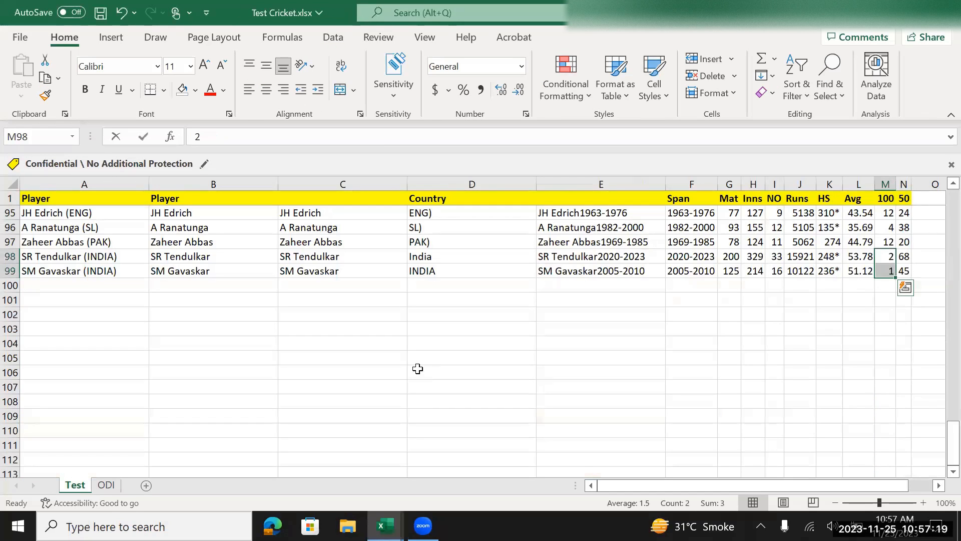
{"action": "key", "text": "ctrl+Up"}
{"action": "key", "text": "Down"}
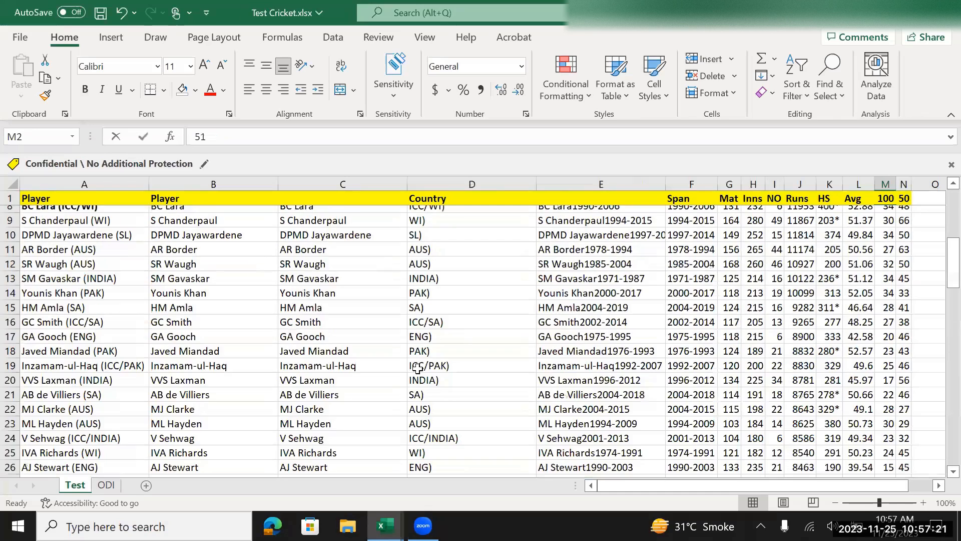
{"action": "scroll", "coordinate": [494, 286], "scroll_direction": "up", "scroll_amount": 2}
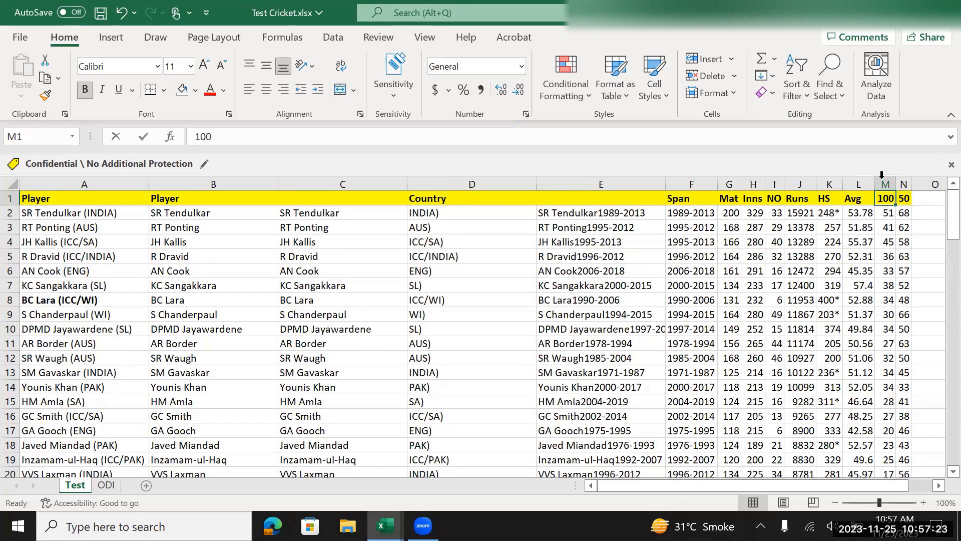
{"action": "left_click", "coordinate": [885, 180]}
{"action": "key", "text": "ctrl+c"}
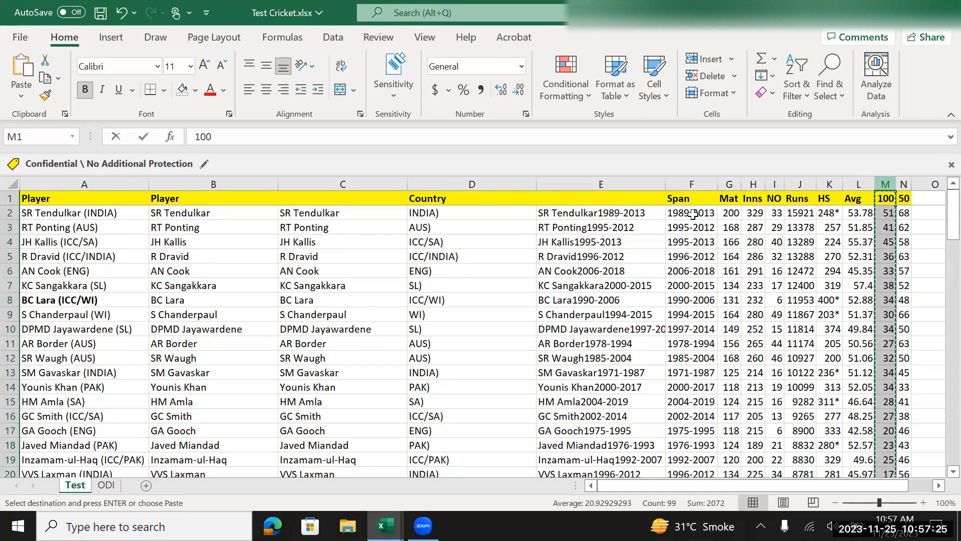
{"action": "left_click", "coordinate": [216, 182]}
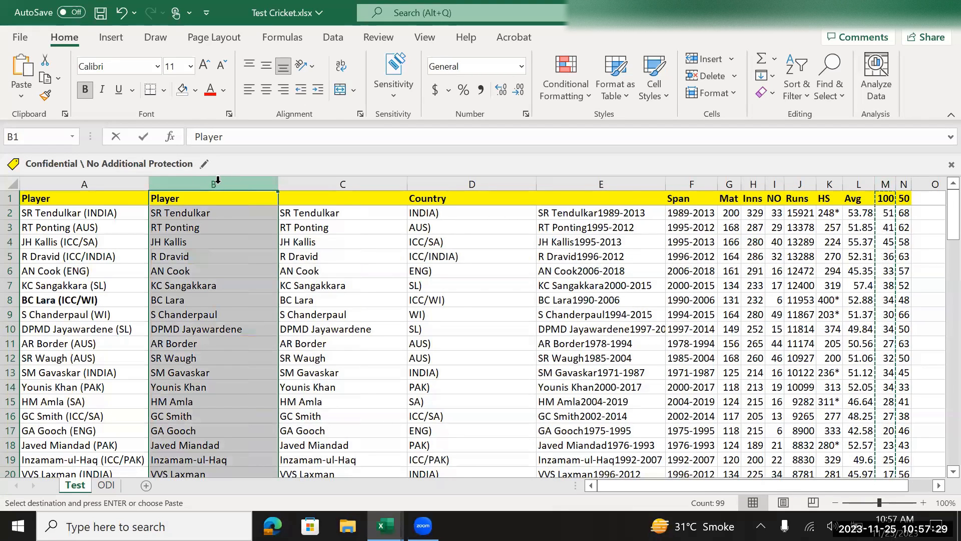
{"action": "key", "text": "ctrl+shift+plus"}
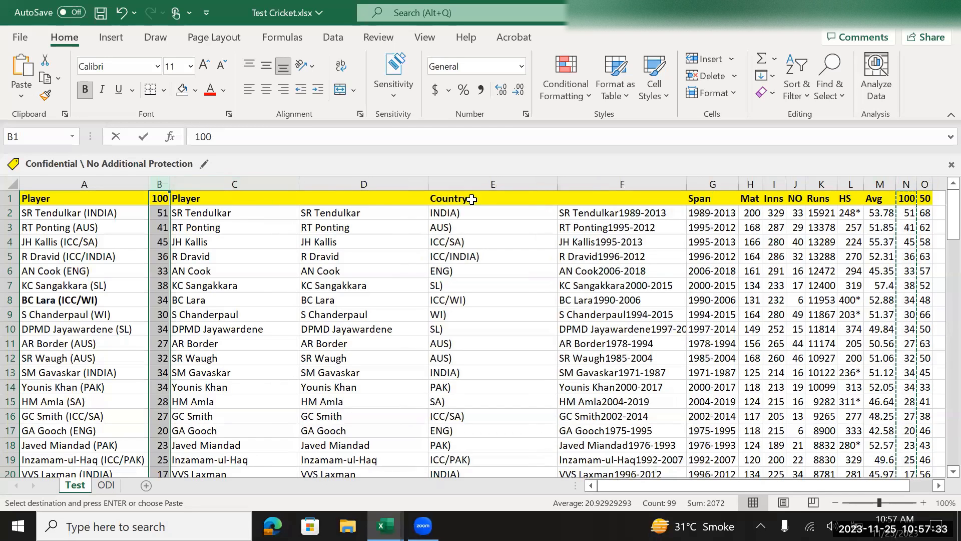
Step: Delete the combined name-and-span column F and the duplicate Player column C from the Test sheet
{"action": "left_click", "coordinate": [629, 183]}
{"action": "key", "text": "ctrl+minus"}
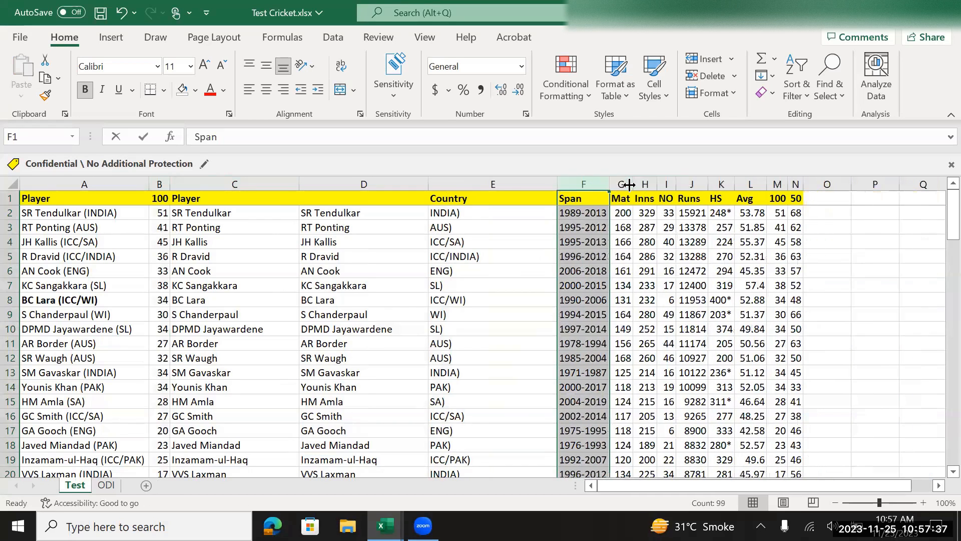
{"action": "left_click", "coordinate": [388, 209]}
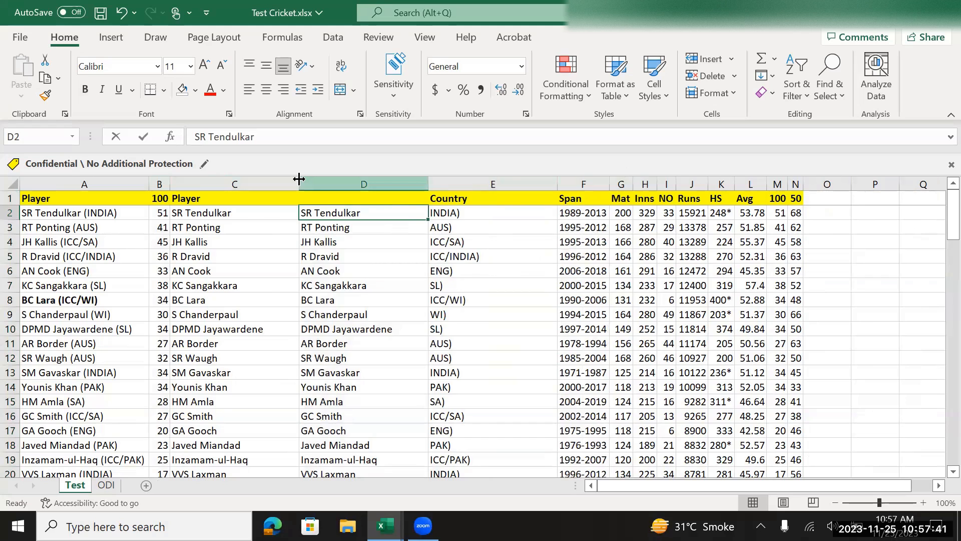
{"action": "left_click", "coordinate": [268, 135]}
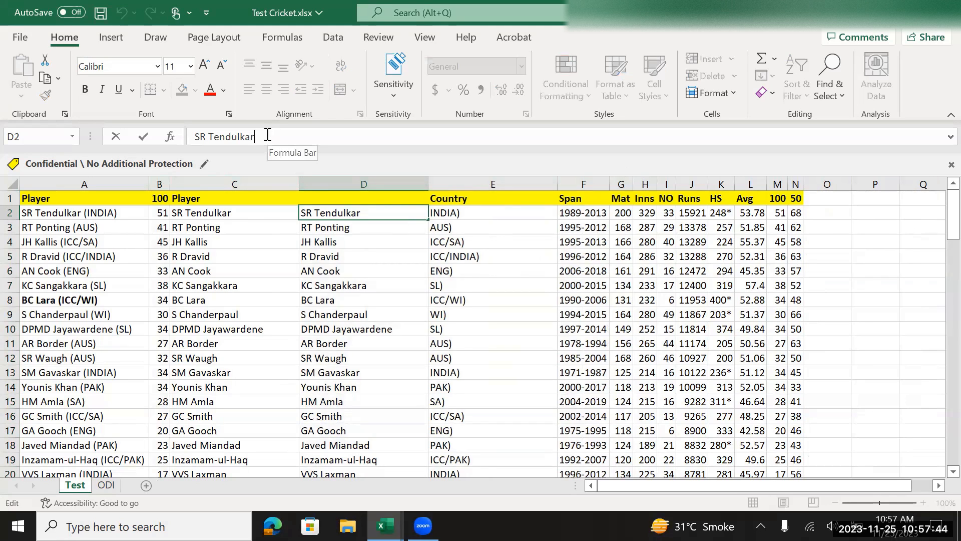
{"action": "left_click", "coordinate": [249, 182]}
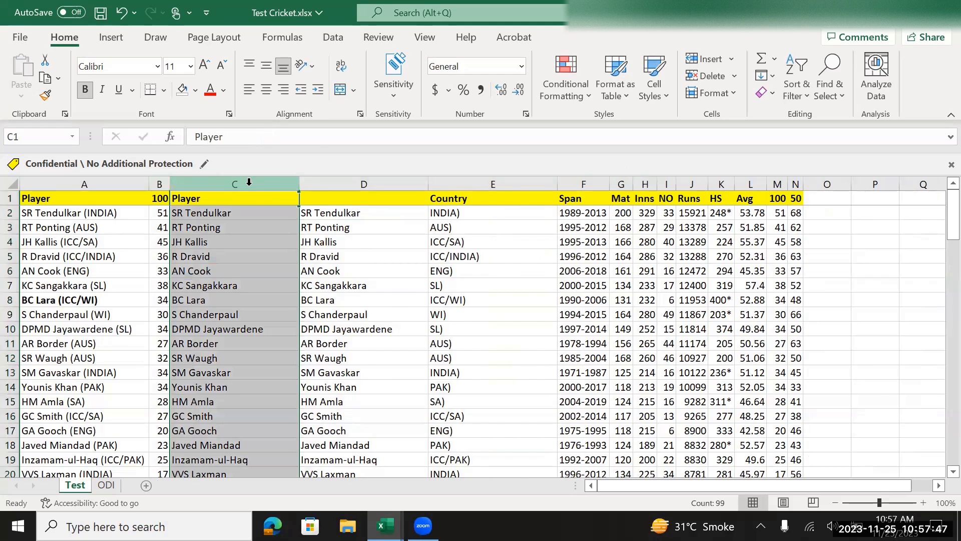
{"action": "key", "text": "ctrl+minus"}
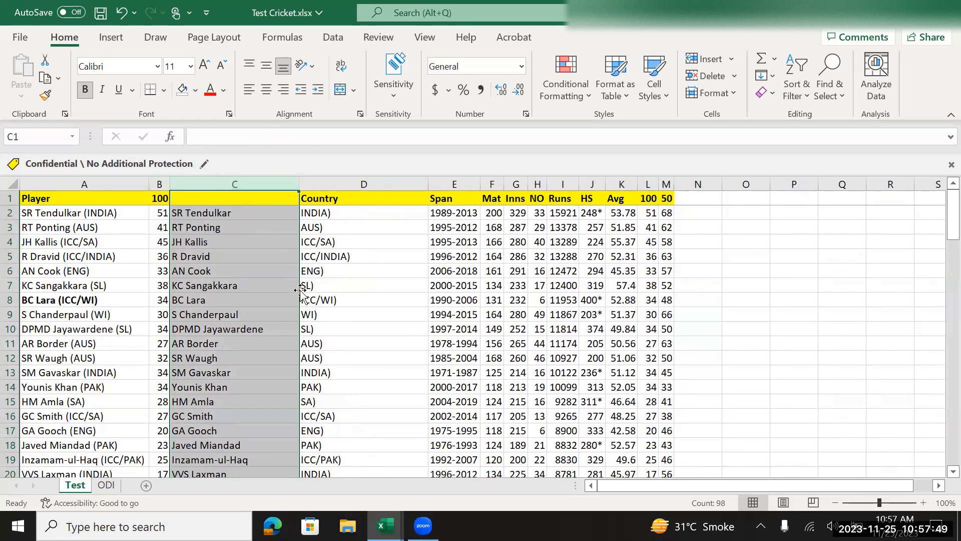
Step: Compare the ODI Cricket.xlsx table with the Test sheet and inspect the content of name cell C2 in Test Cricket.xlsx
{"action": "key", "text": "alt+Tab"}
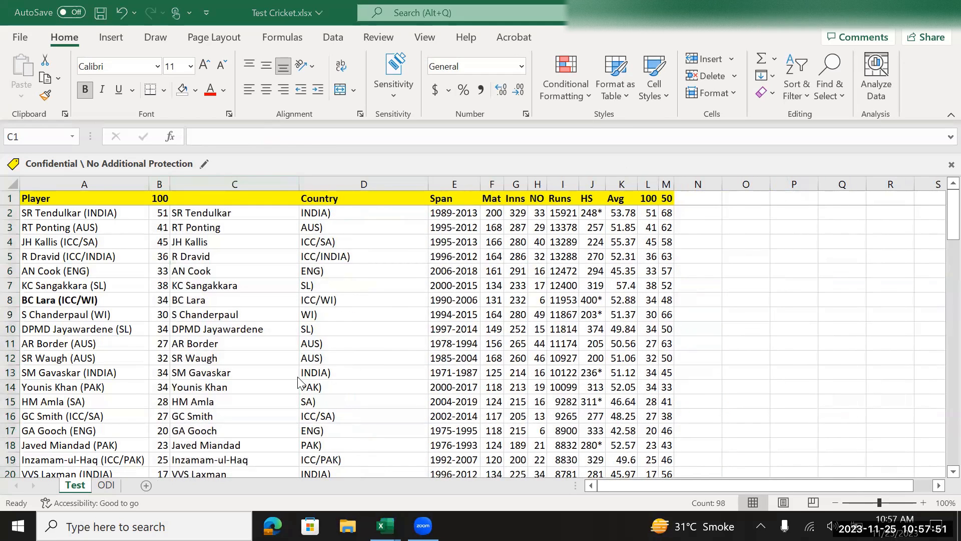
{"action": "key", "text": "alt+Tab"}
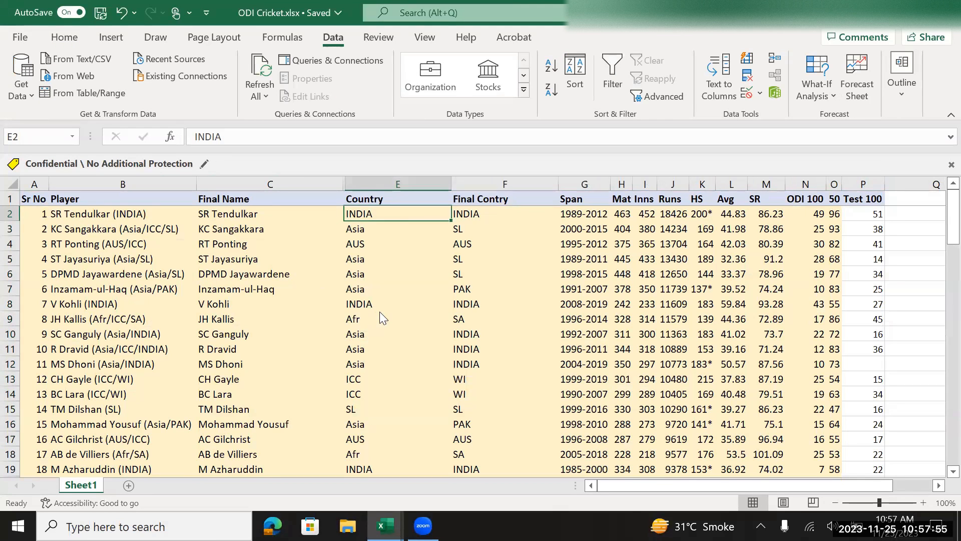
{"action": "key", "text": "alt+Tab"}
{"action": "key", "text": "alt+Tab"}
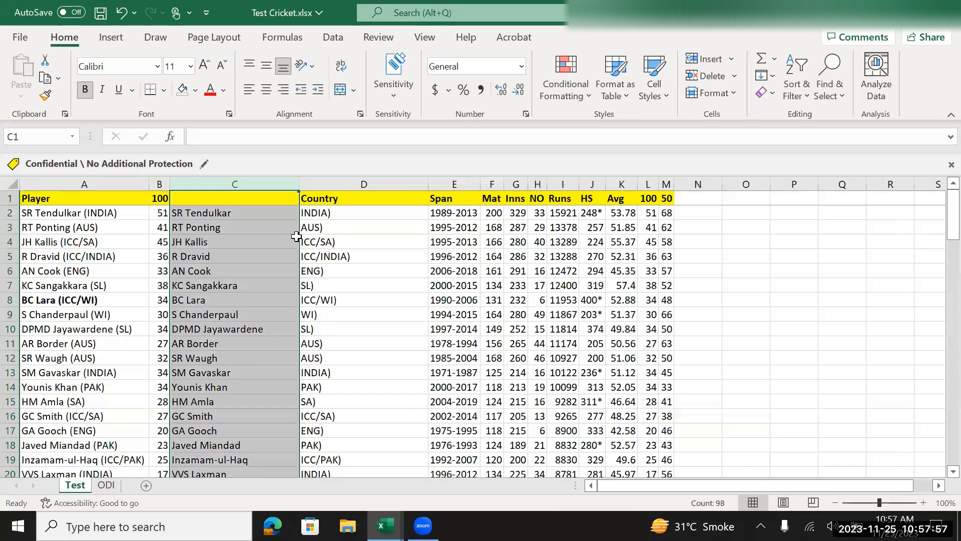
{"action": "left_click", "coordinate": [243, 210]}
{"action": "left_click", "coordinate": [266, 138]}
Step: Switch to ODI Cricket.xlsx, delete the Country column before Final Contry, and inspect the content of Final Name cell C2
{"action": "key", "text": "alt+Tab"}
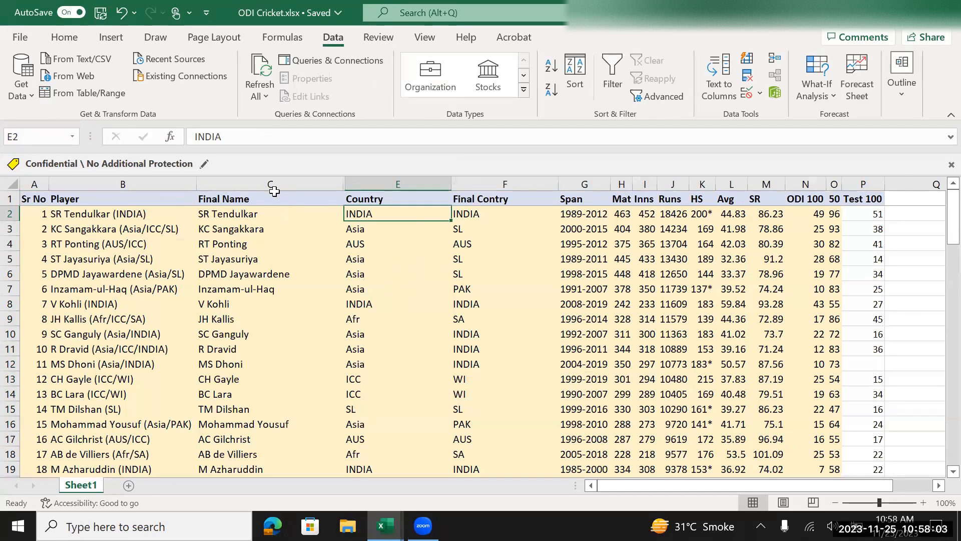
{"action": "left_click", "coordinate": [400, 179]}
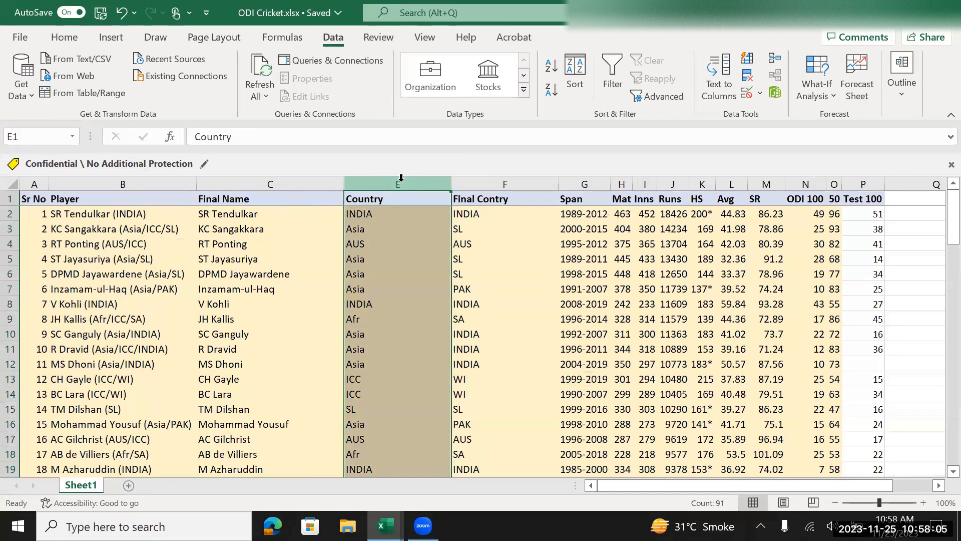
{"action": "key", "text": "ctrl+minus"}
{"action": "key", "text": "Left"}
{"action": "key", "text": "Left"}
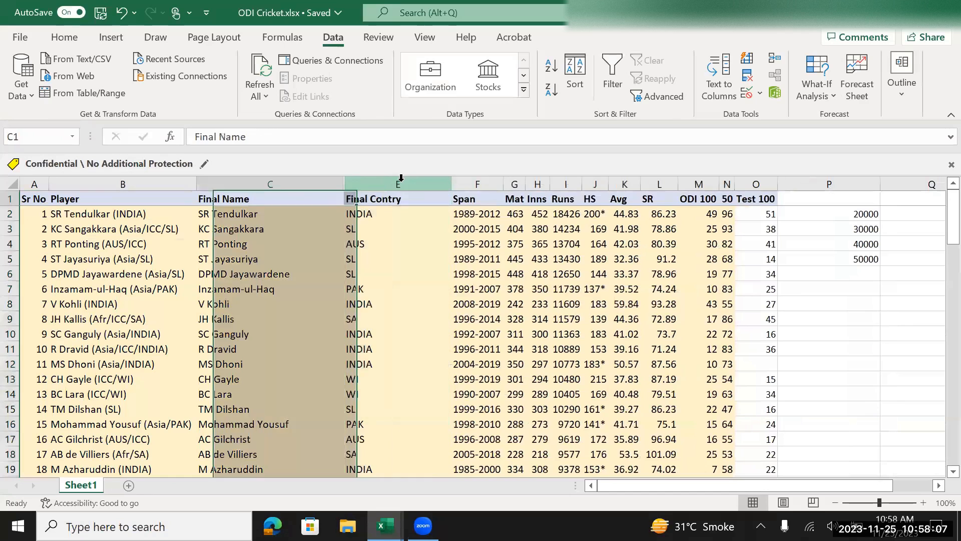
{"action": "key", "text": "Down"}
{"action": "key", "text": "Left"}
{"action": "key", "text": "Right"}
{"action": "left_click", "coordinate": [302, 140]}
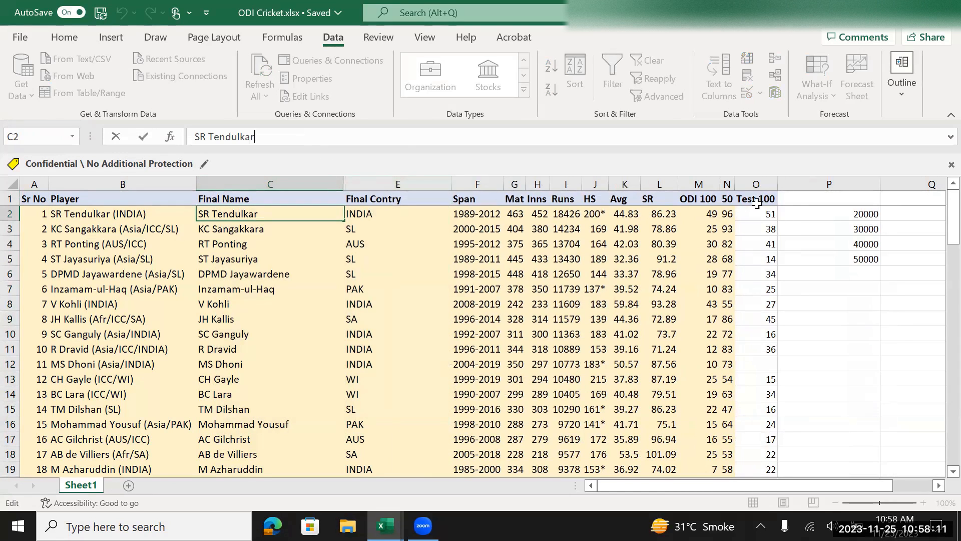
Step: Clear the stray numbers in P2:P5 beside the Test 100 column
{"action": "left_click", "coordinate": [771, 213]}
{"action": "left_click", "coordinate": [815, 213]}
{"action": "left_click_drag", "start_coordinate": [815, 214], "coordinate": [829, 262]}
{"action": "key", "text": "Delete"}
{"action": "key", "text": "Left"}
{"action": "key", "text": "Right"}
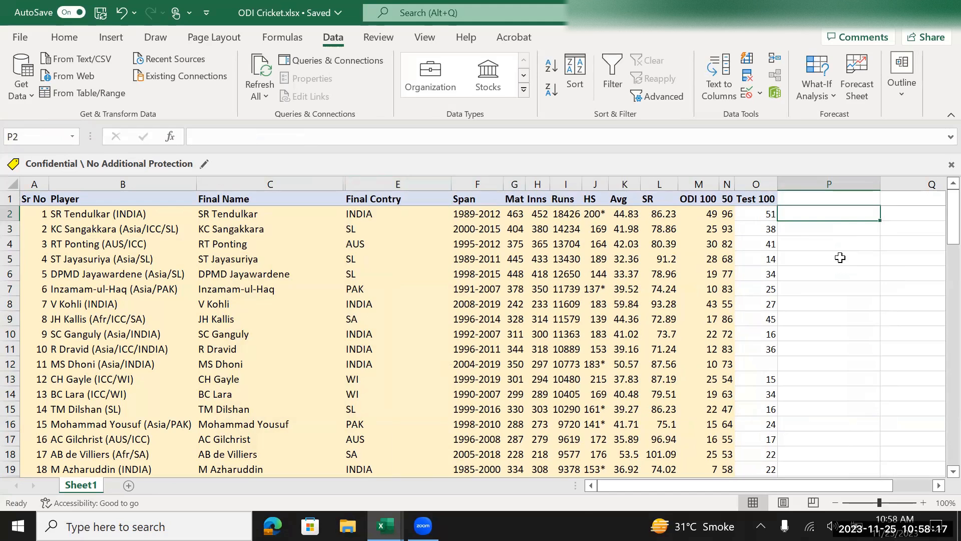
Step: Start a VLOOKUP formula in cell P2 with the Final Name cell C2 as the lookup value
{"action": "type", "text": "=vl"}
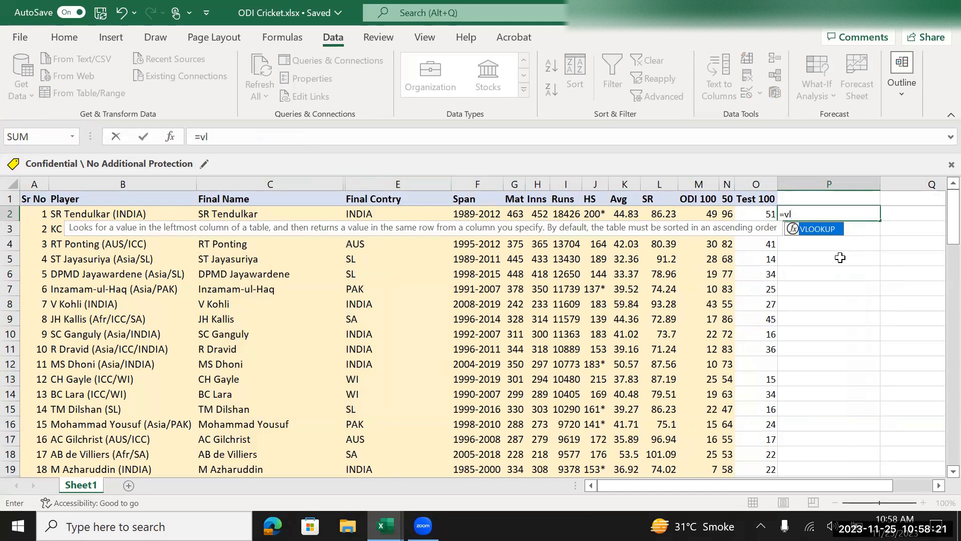
{"action": "type", "text": "ookup("}
{"action": "key", "text": "Left"}
{"action": "key", "text": "Left"}
{"action": "key", "text": "Left"}
{"action": "key", "text": "Left"}
{"action": "key", "text": "Left"}
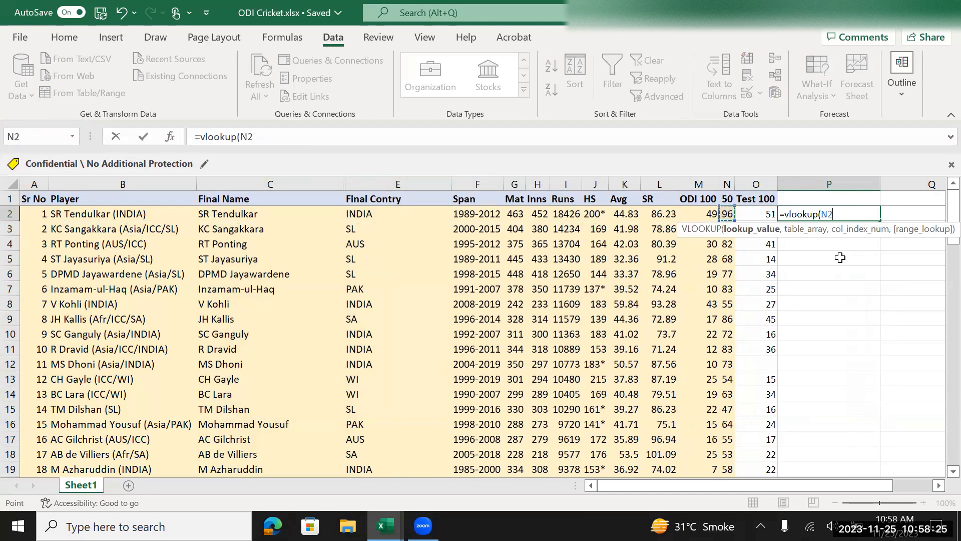
{"action": "key", "text": "Left"}
{"action": "key", "text": "Left"}
{"action": "key", "text": "Left"}
{"action": "key", "text": "Left"}
{"action": "key", "text": "Left"}
{"action": "key", "text": "Left"}
{"action": "key", "text": "Left"}
{"action": "key", "text": "Left"}
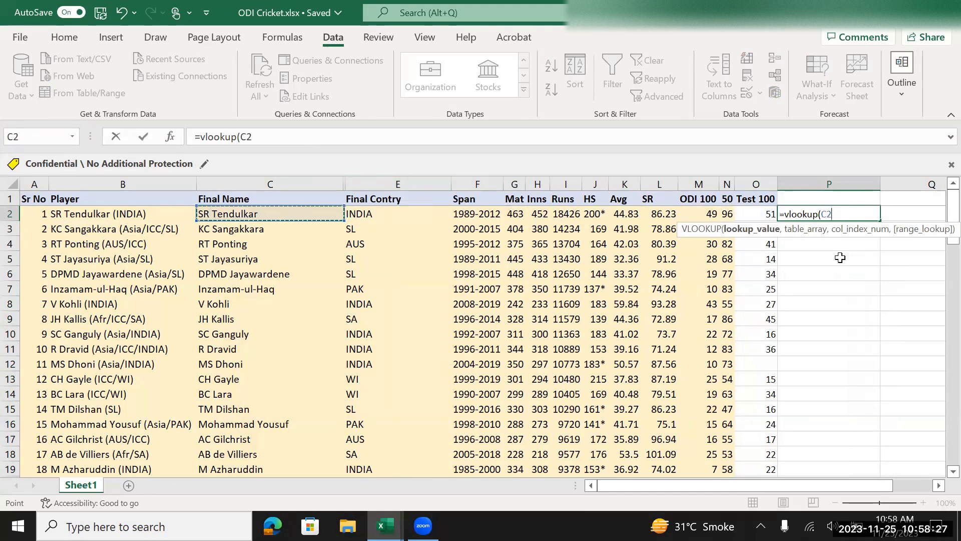
{"action": "key", "text": "Right"}
{"action": "type", "text": ","}
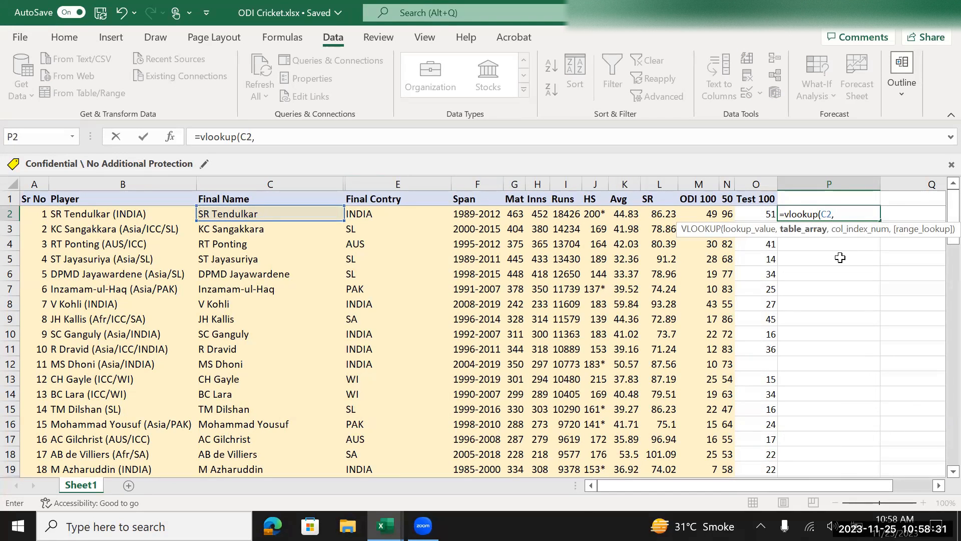
Step: Complete the P2 VLOOKUP with columns B:C of the Test sheet in Test Cricket.xlsx, column index 1 and exact match 0
{"action": "key", "text": "ctrl+Tab"}
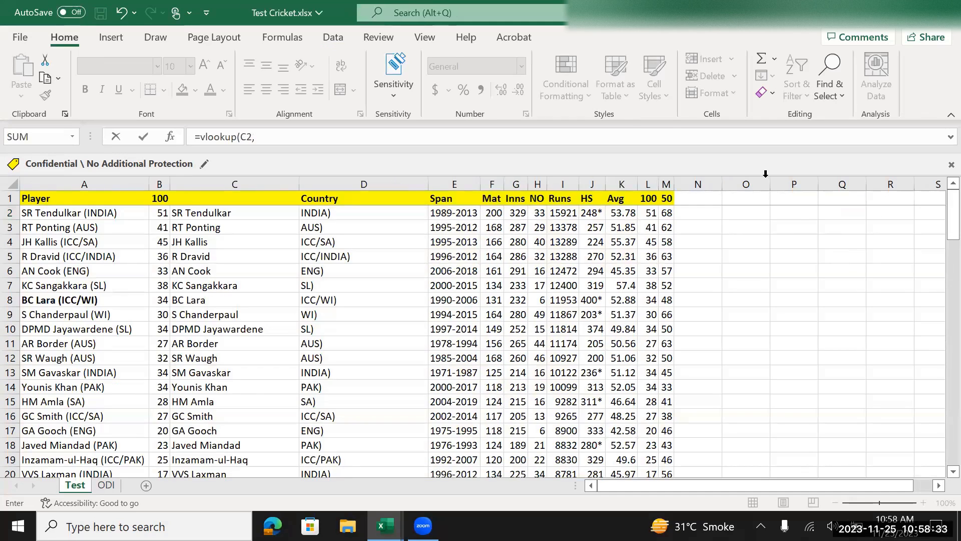
{"action": "left_click", "coordinate": [253, 185]}
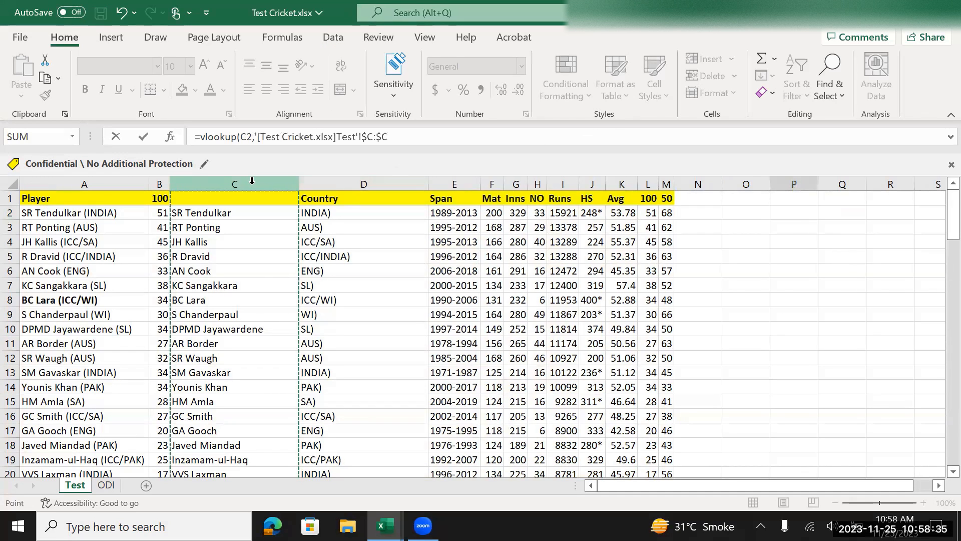
{"action": "key", "text": "shift+Left"}
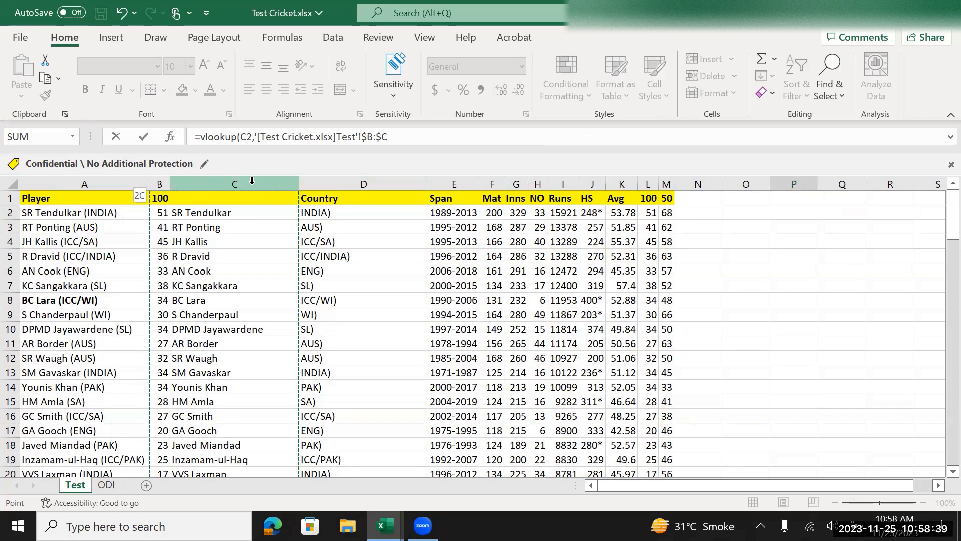
{"action": "type", "text": ","}
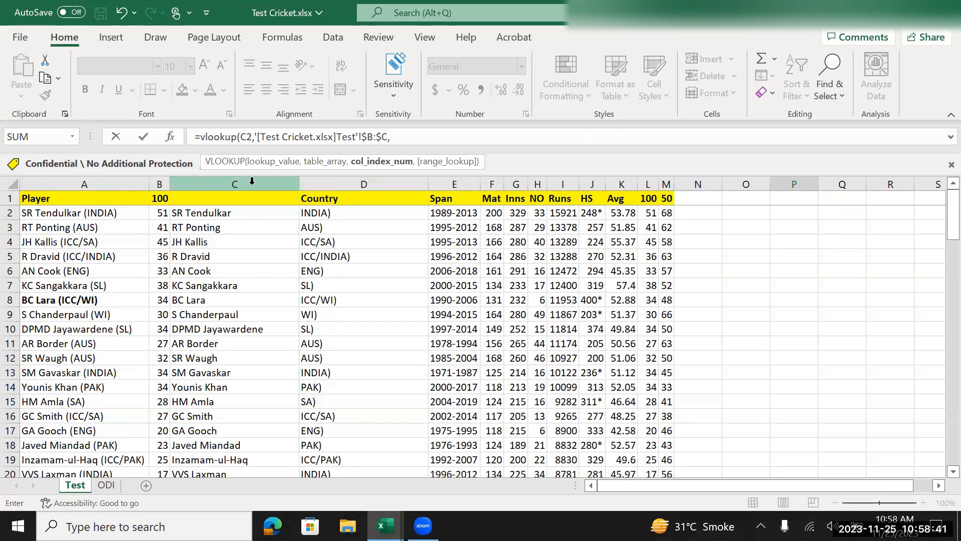
{"action": "type", "text": "1,"}
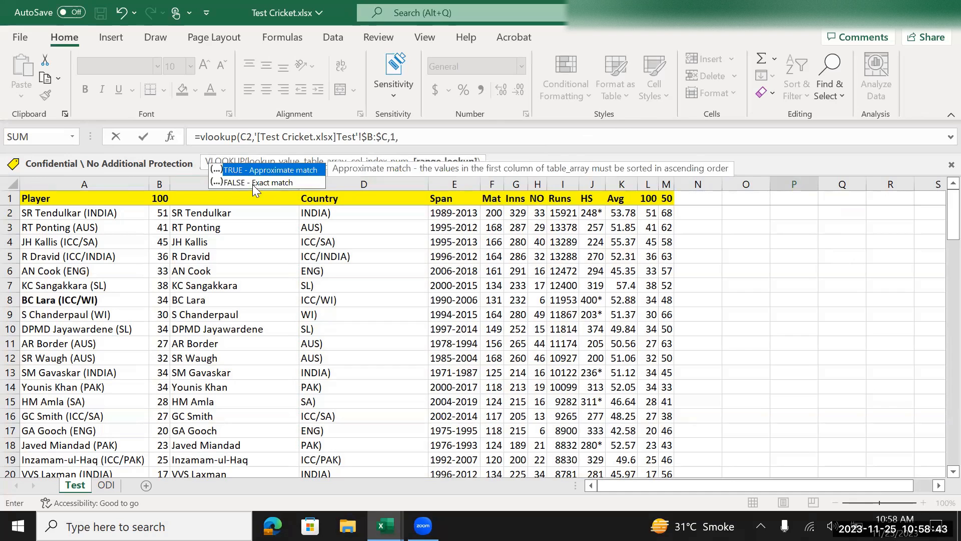
{"action": "type", "text": "0)"}
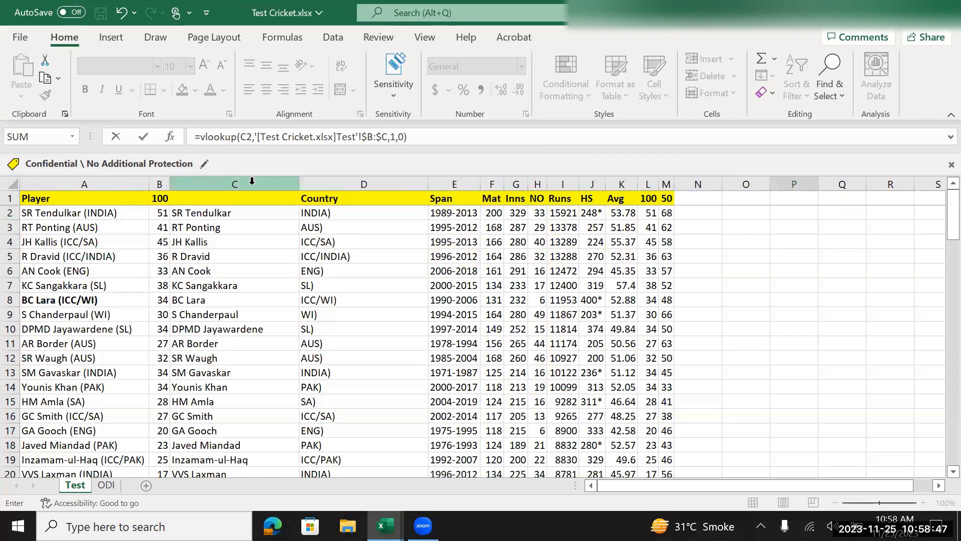
{"action": "key", "text": "Return"}
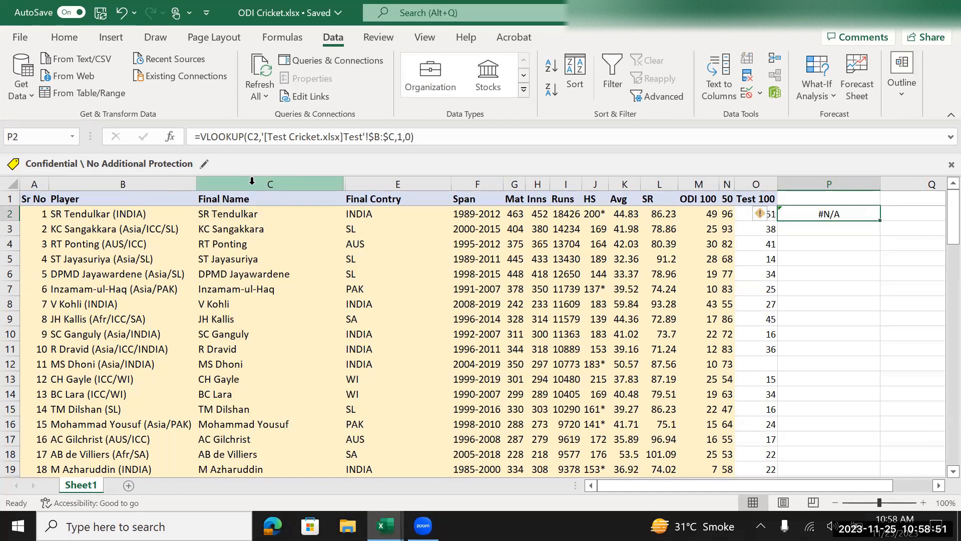
Step: Compare the content of name cell C2 in ODI Cricket.xlsx and Test Cricket.xlsx, and return to formula cell P2
{"action": "left_click", "coordinate": [246, 215]}
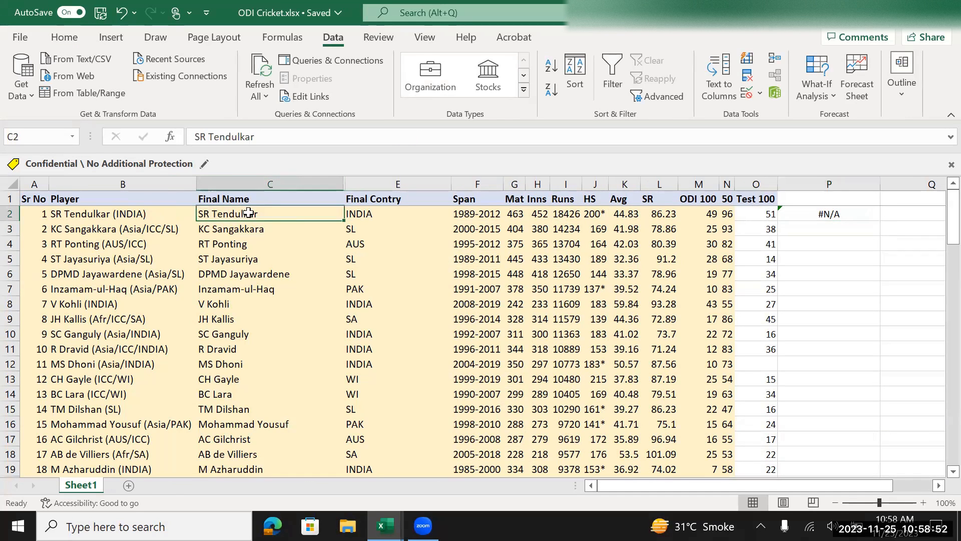
{"action": "left_click", "coordinate": [295, 139]}
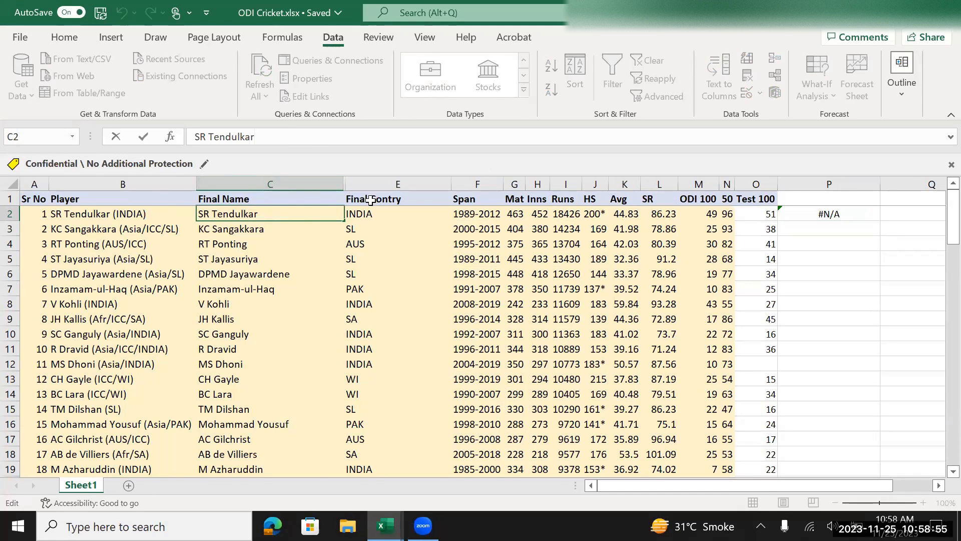
{"action": "key", "text": "alt+Tab"}
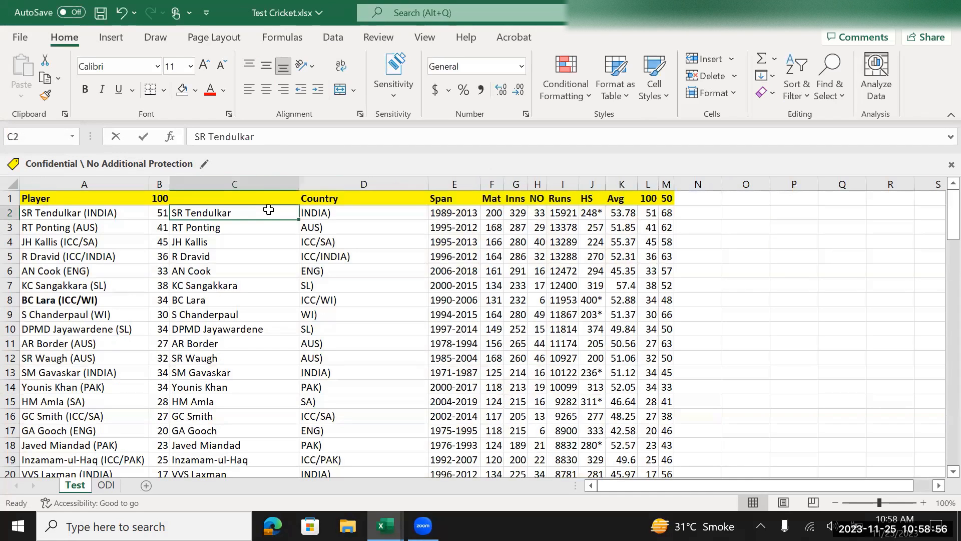
{"action": "left_click", "coordinate": [285, 144]}
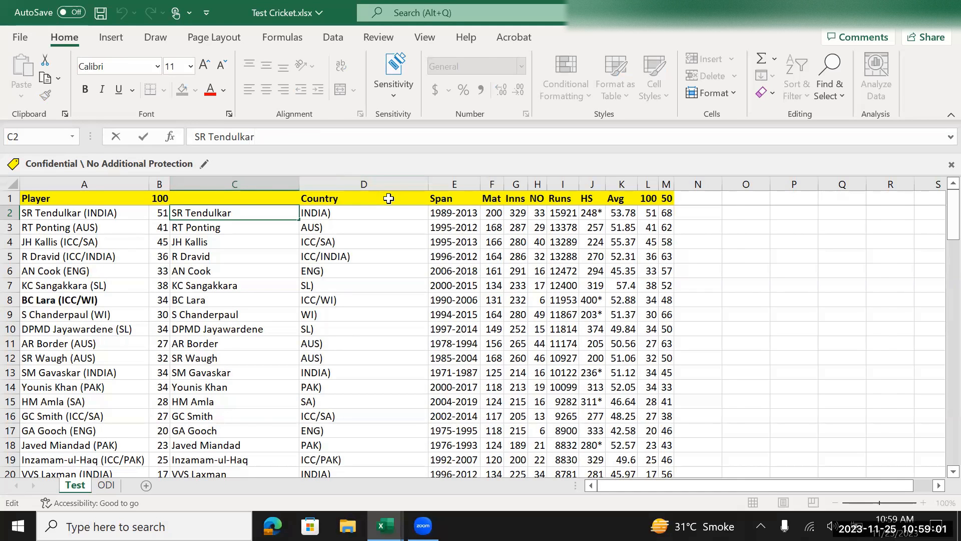
{"action": "key", "text": "alt+Tab"}
{"action": "key", "text": "Right"}
{"action": "key", "text": "Right"}
{"action": "key", "text": "Right"}
{"action": "key", "text": "Right"}
{"action": "key", "text": "Right"}
{"action": "key", "text": "Right"}
{"action": "key", "text": "Right"}
{"action": "key", "text": "Right"}
{"action": "key", "text": "Right"}
{"action": "key", "text": "Right"}
{"action": "key", "text": "Right"}
{"action": "key", "text": "Right"}
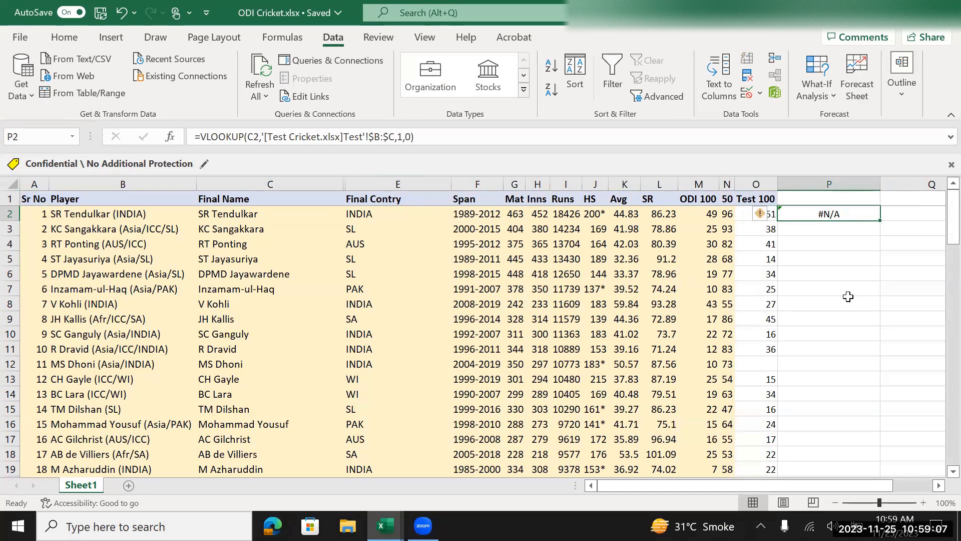
Step: Run Text to Columns on column P of ODI Cricket.xlsx with the Delimited type, and select formula cell P2
{"action": "scroll", "coordinate": [845, 281], "scroll_direction": "down", "scroll_amount": 3}
{"action": "scroll", "coordinate": [845, 281], "scroll_direction": "up", "scroll_amount": 3}
{"action": "left_click", "coordinate": [829, 184]}
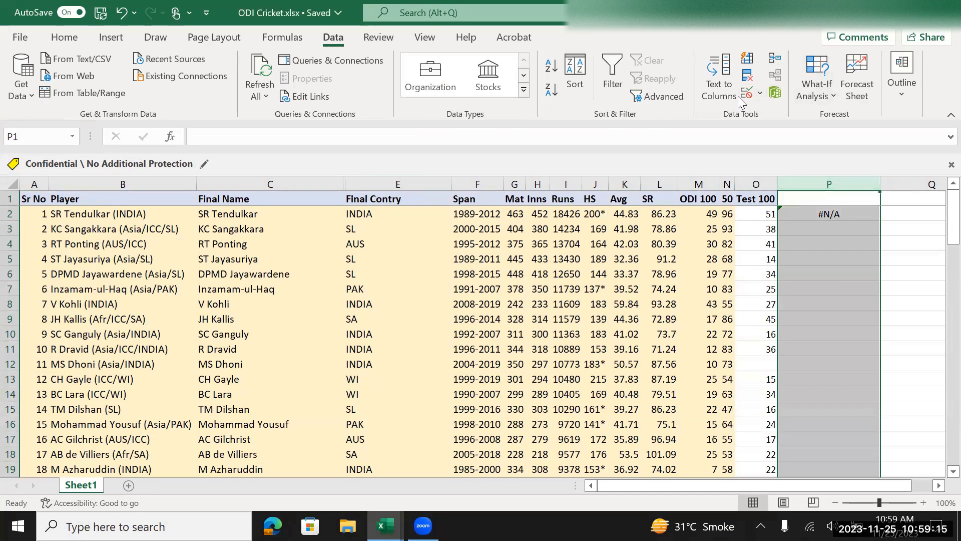
{"action": "left_click", "coordinate": [841, 183]}
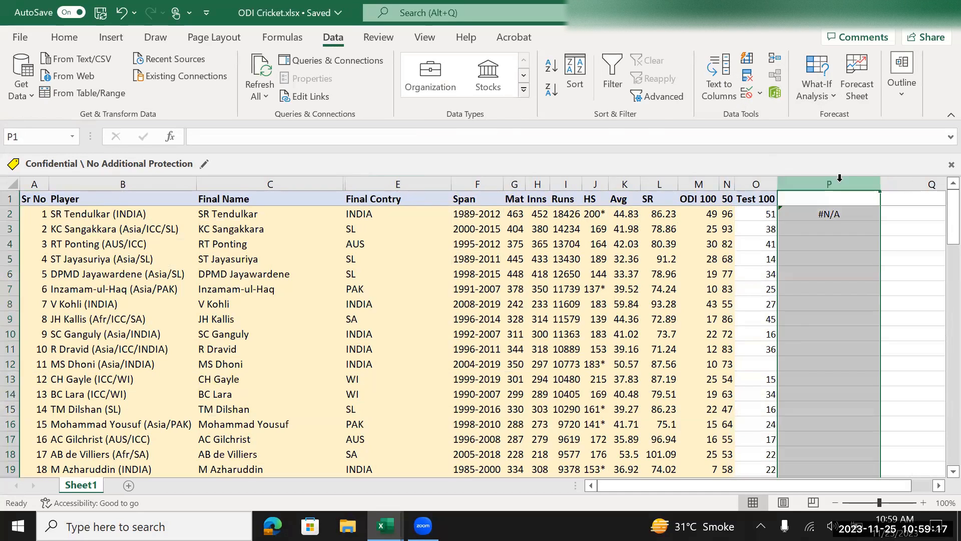
{"action": "left_click", "coordinate": [717, 83]}
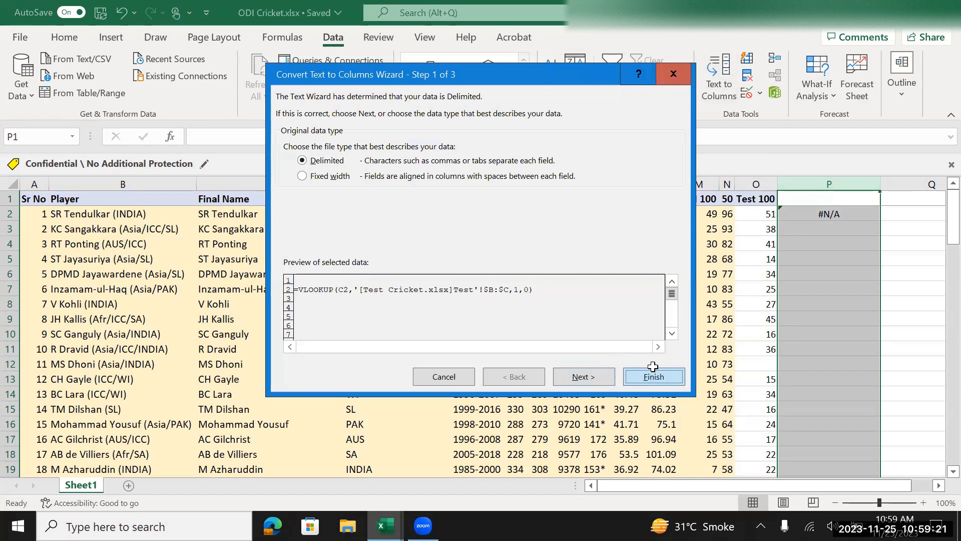
{"action": "left_click", "coordinate": [642, 376]}
{"action": "left_click", "coordinate": [806, 222]}
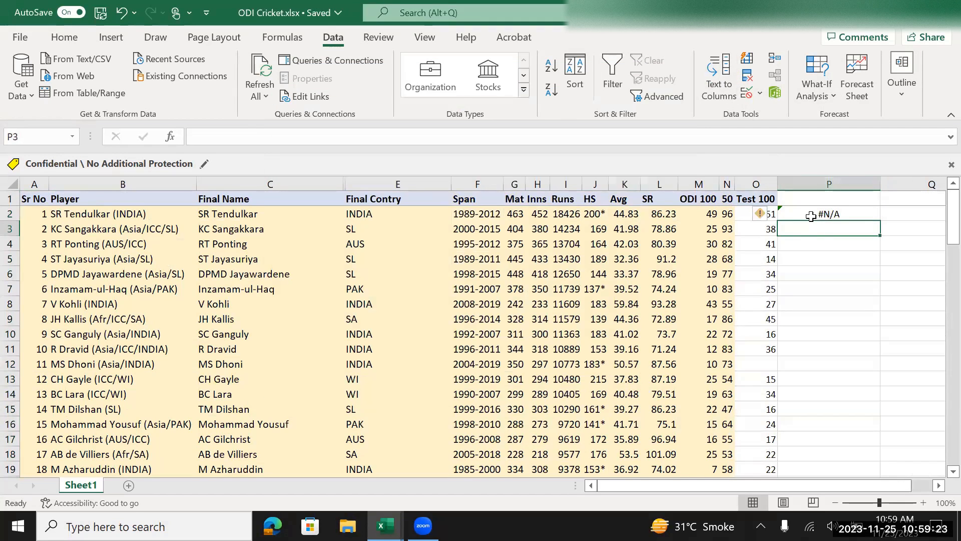
{"action": "left_click", "coordinate": [809, 215]}
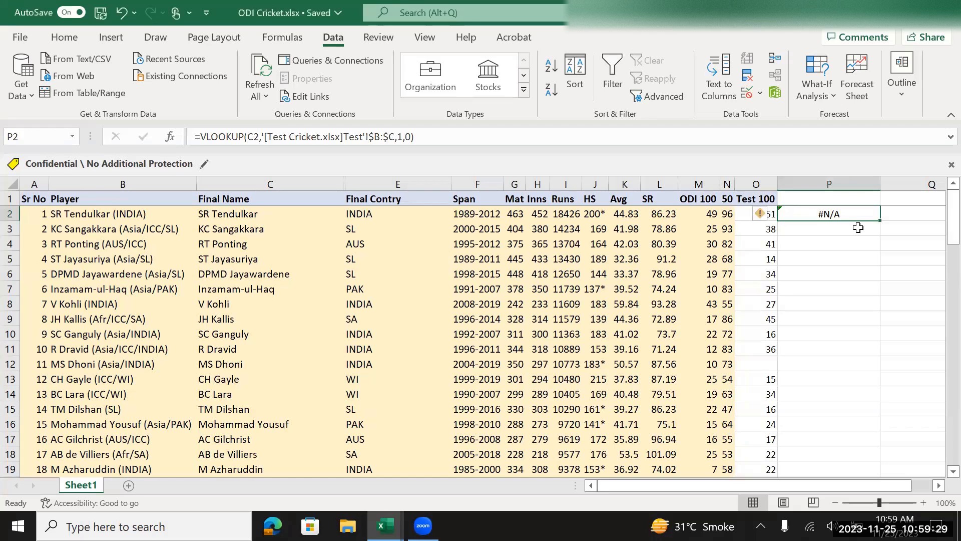
Step: Overwrite P2 with a new VLOOKUP formula that uses Final Name cell C2 as the lookup value
{"action": "type", "text": "=vloo"}
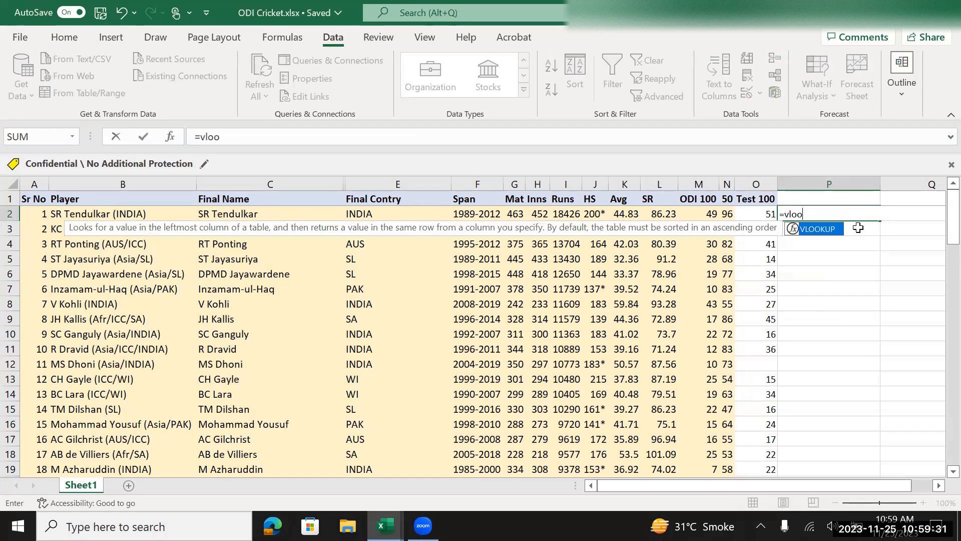
{"action": "type", "text": "kup("}
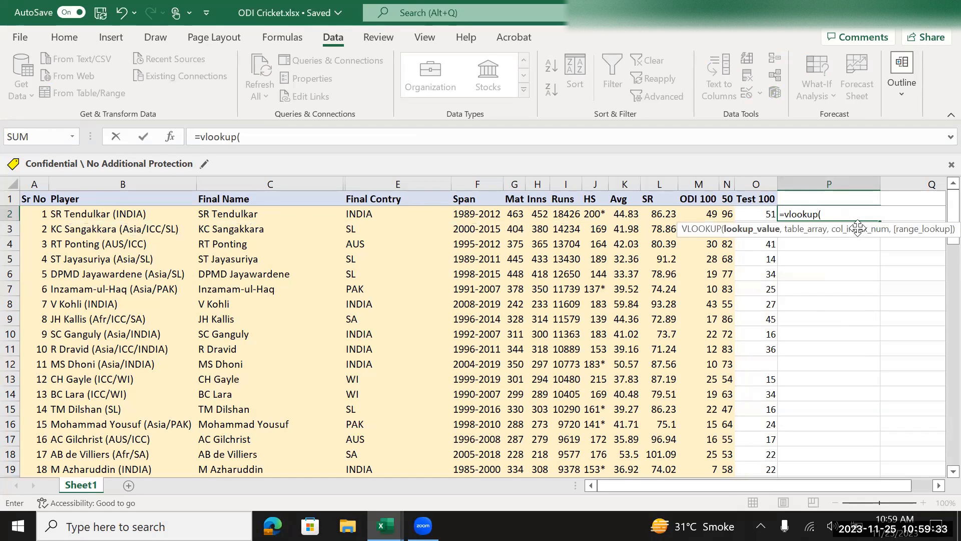
{"action": "key", "text": "alt+Tab"}
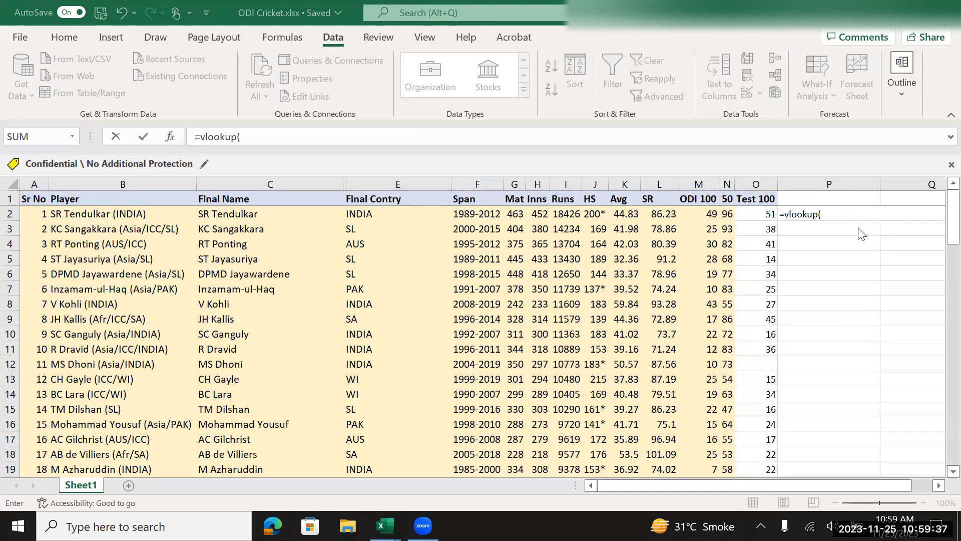
{"action": "left_click", "coordinate": [224, 213]}
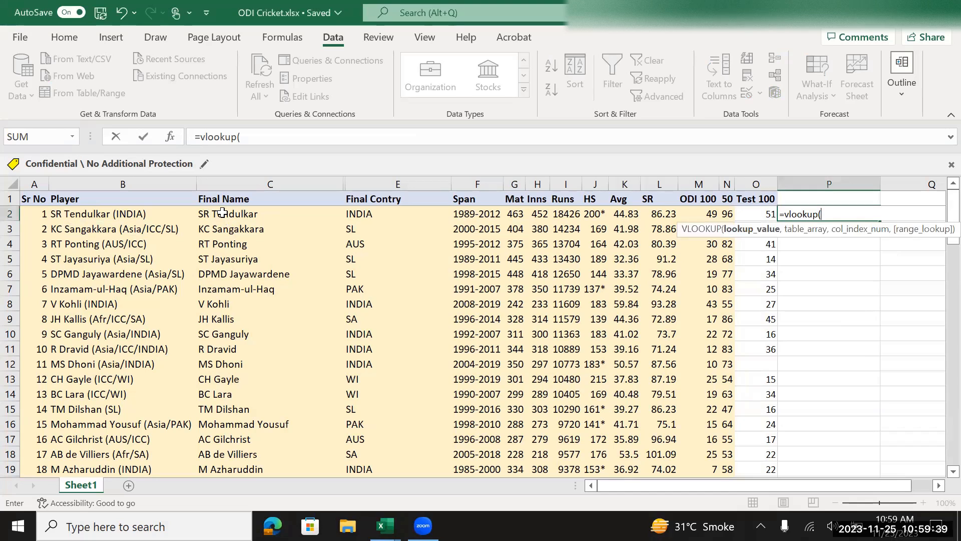
{"action": "left_click", "coordinate": [224, 213]}
{"action": "type", "text": ","}
Step: Finish the new P2 formula with Test Cricket.xlsx Test sheet columns B:C as table array, column index 1 and exact match 0
{"action": "key", "text": "alt+Tab"}
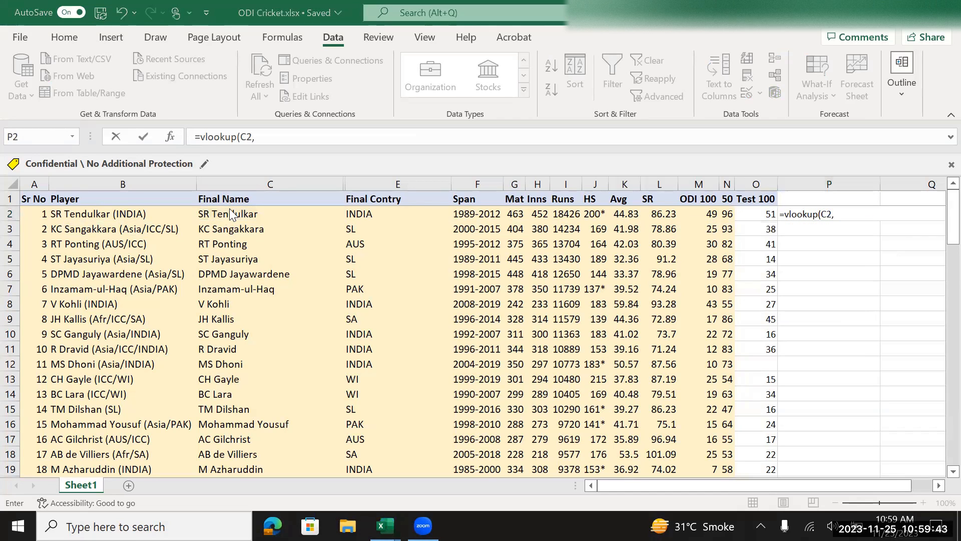
{"action": "key", "text": "alt+Tab"}
{"action": "key", "text": "alt+Tab"}
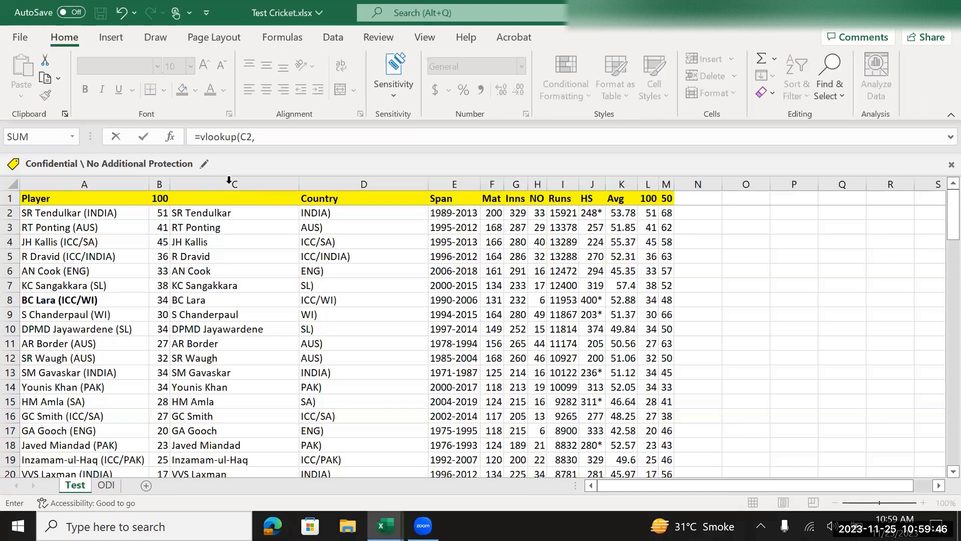
{"action": "left_click", "coordinate": [229, 182]}
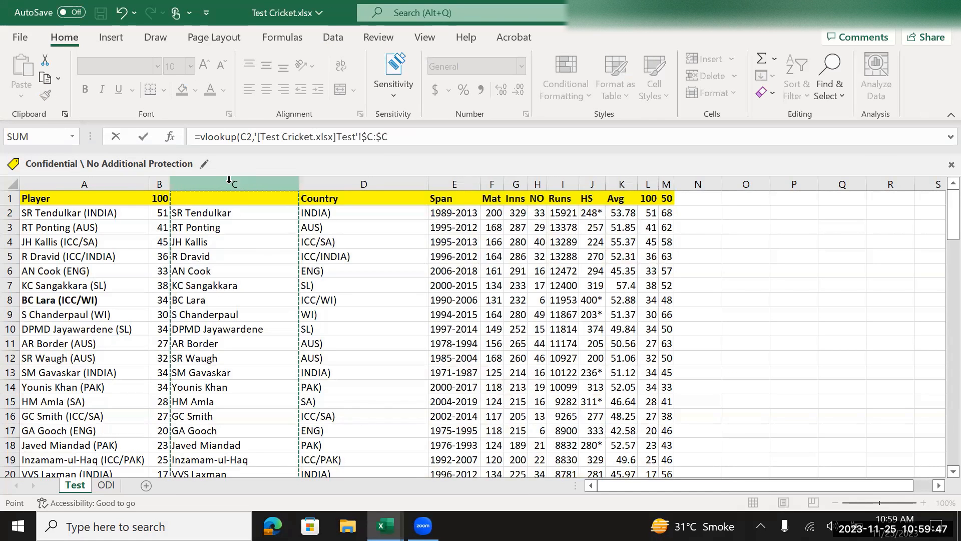
{"action": "key", "text": "shift+Left"}
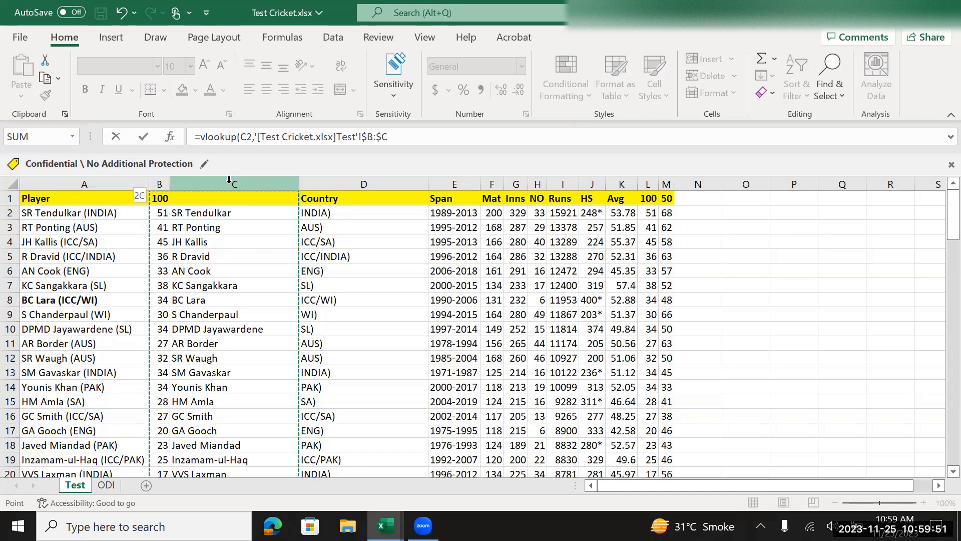
{"action": "type", "text": ","}
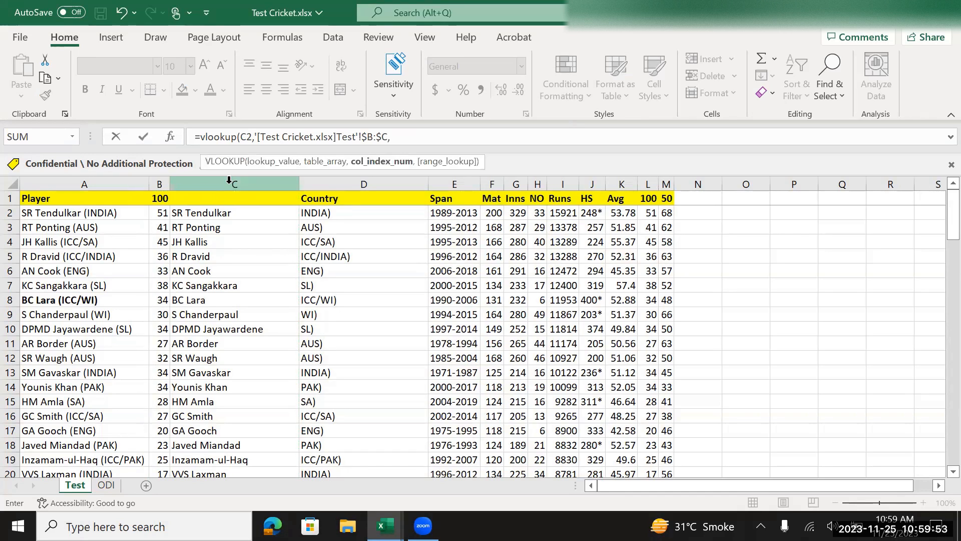
{"action": "type", "text": "1,"}
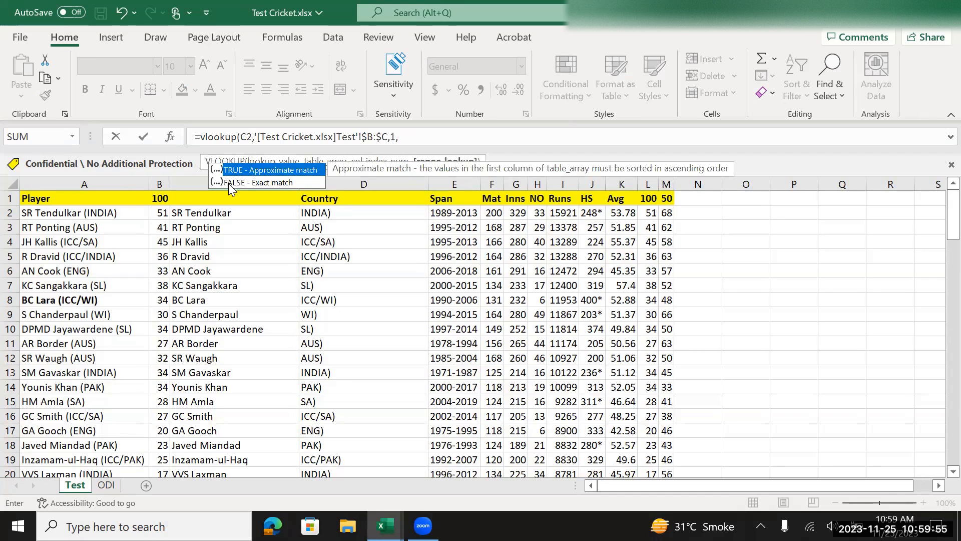
{"action": "type", "text": "0)"}
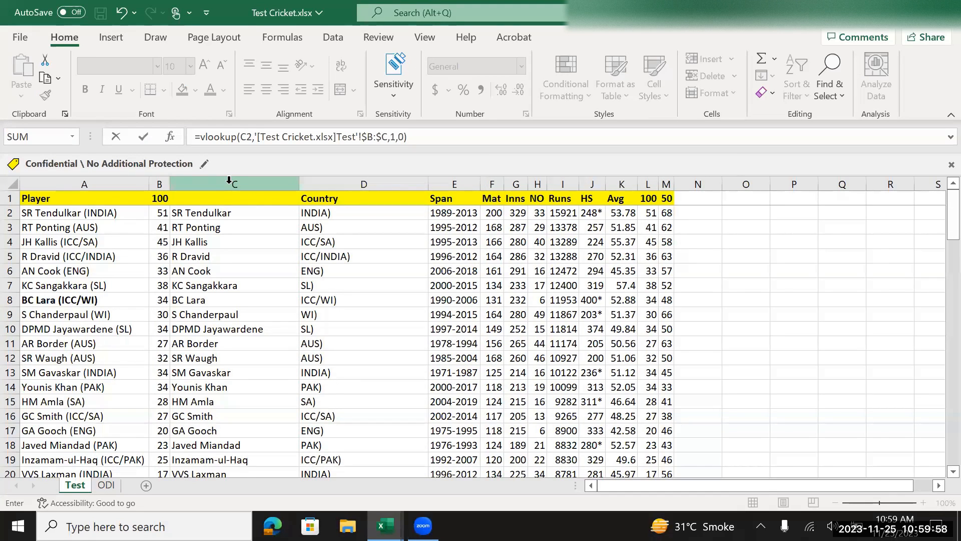
{"action": "key", "text": "Return"}
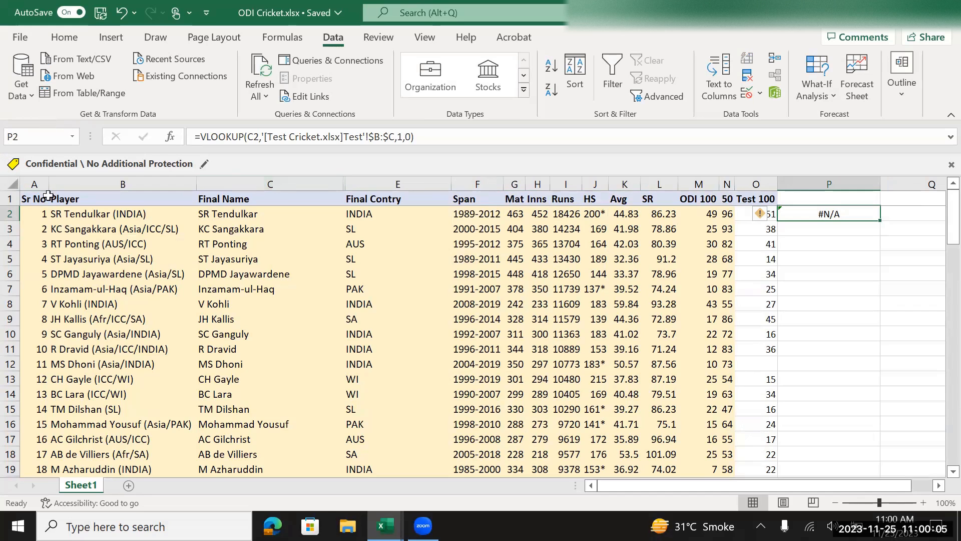
Step: Change the column index number in the P2 VLOOKUP formula to -1
{"action": "left_click", "coordinate": [261, 184]}
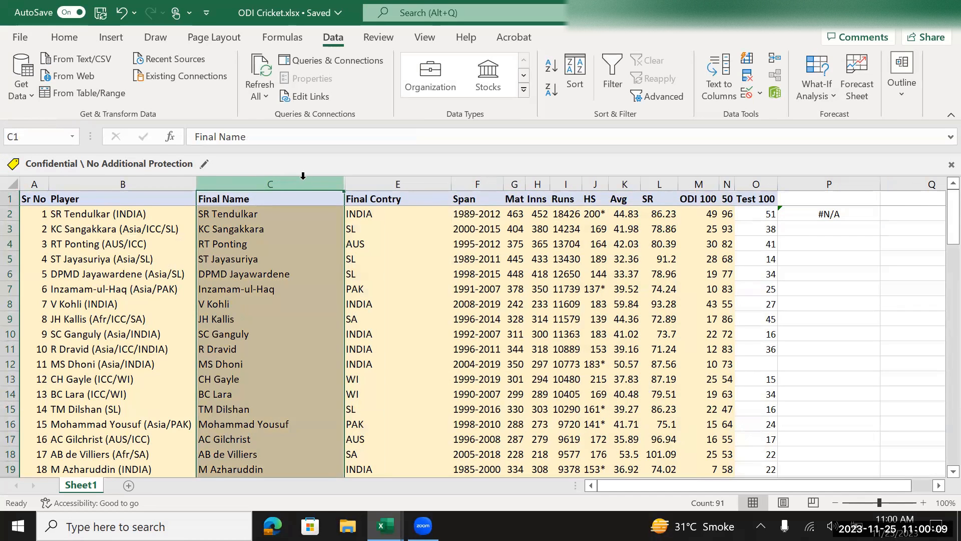
{"action": "left_click", "coordinate": [381, 184]}
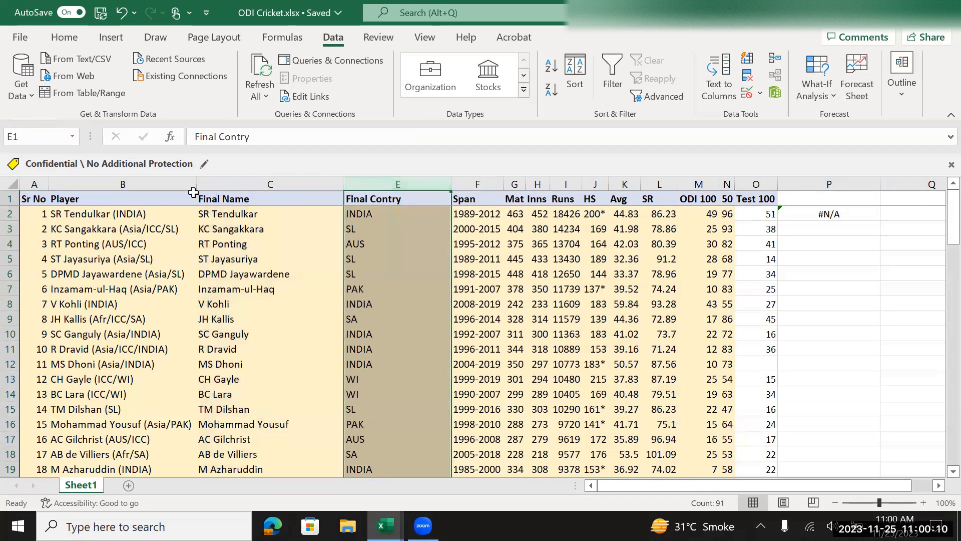
{"action": "left_click", "coordinate": [147, 184]}
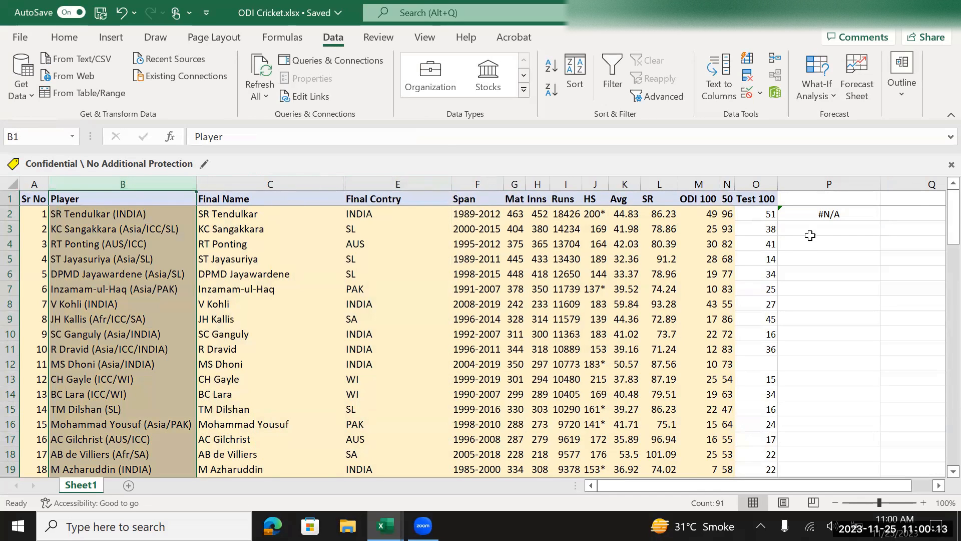
{"action": "left_click", "coordinate": [811, 215]}
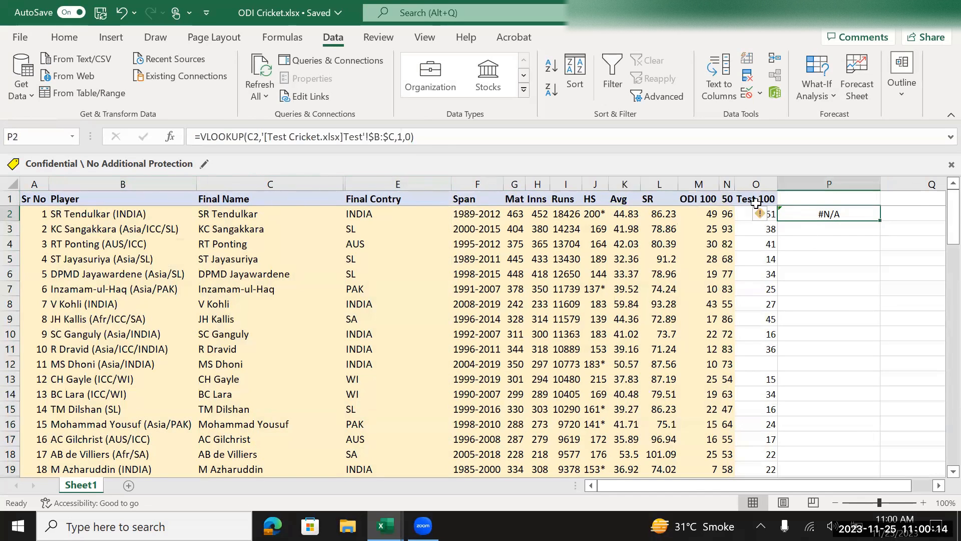
{"action": "left_click", "coordinate": [397, 137]}
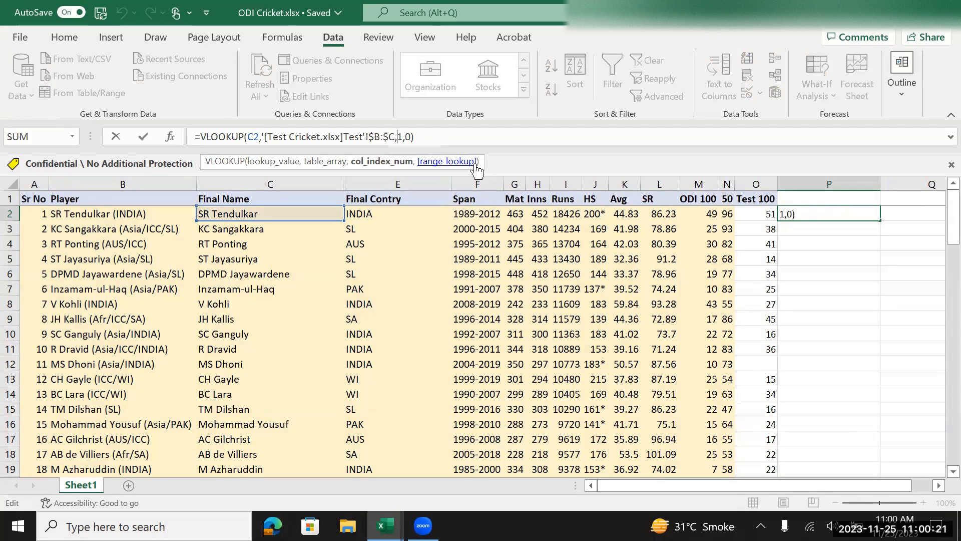
{"action": "type", "text": "-"}
{"action": "key", "text": "ctrl+Return"}
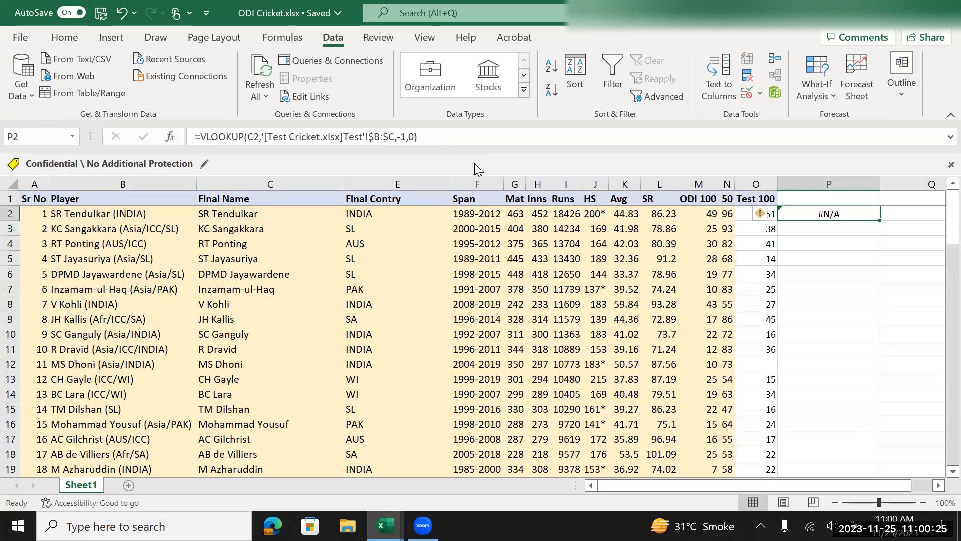
Step: Set the column index number in the P2 VLOOKUP formula back to 1
{"action": "left_click", "coordinate": [401, 137]}
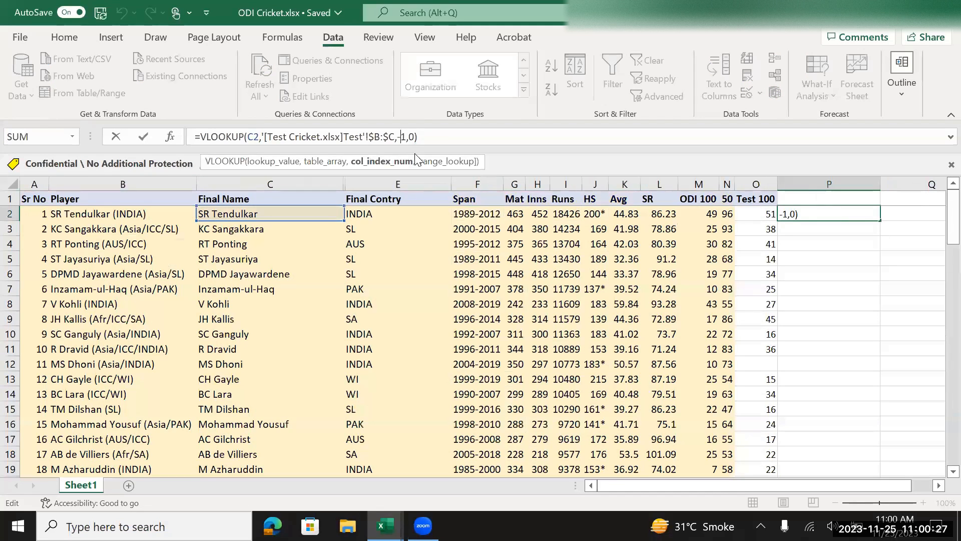
{"action": "key", "text": "BackSpace"}
{"action": "key", "text": "ctrl+Return"}
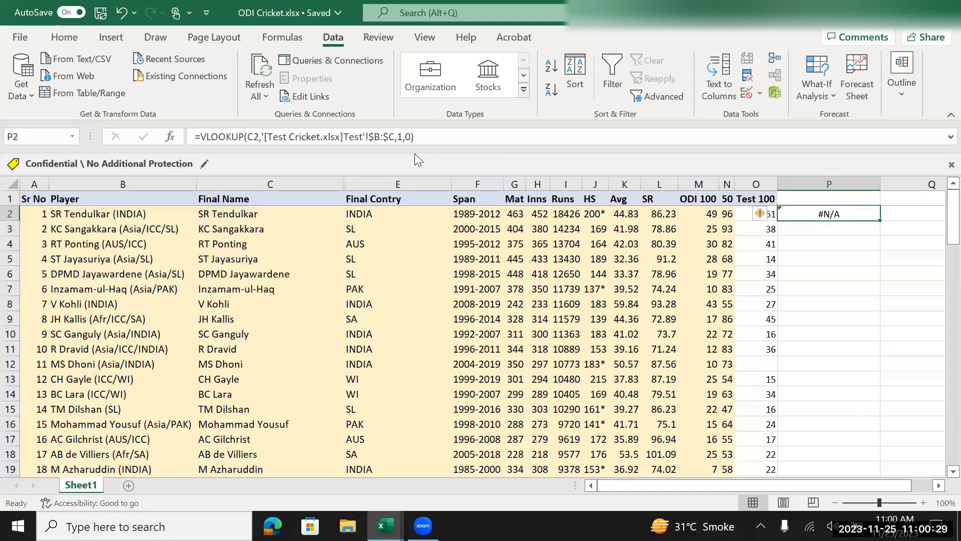
{"action": "type", "text": "=v"}
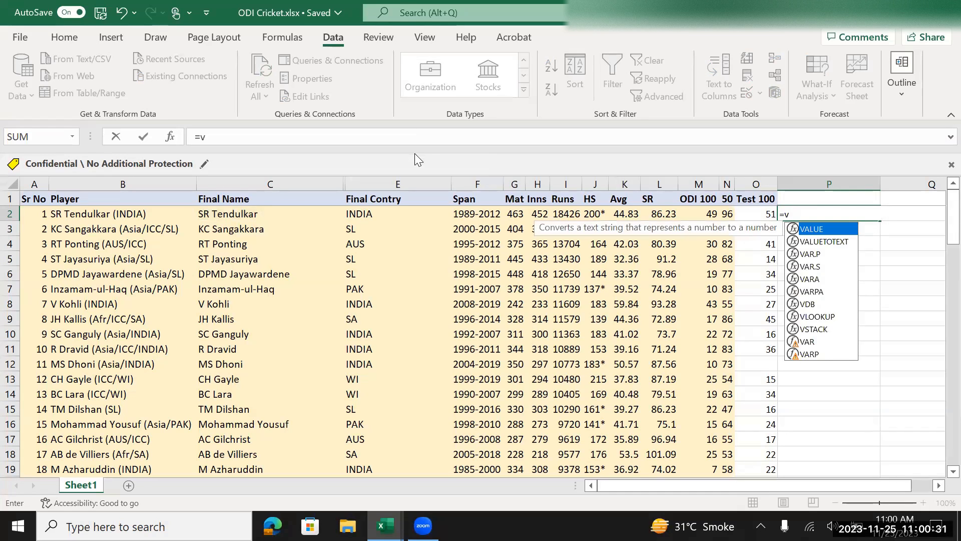
{"action": "type", "text": "lloo"}
{"action": "key", "text": "BackSpace"}
{"action": "key", "text": "BackSpace"}
{"action": "key", "text": "BackSpace"}
{"action": "key", "text": "BackSpace"}
{"action": "key", "text": "BackSpace"}
{"action": "key", "text": "BackSpace"}
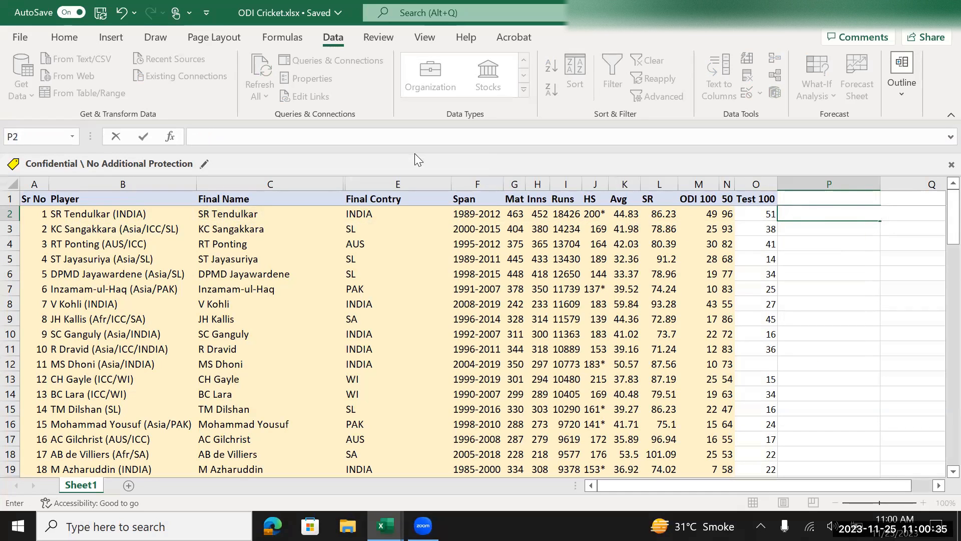
{"action": "key", "text": "Escape"}
Step: Switch to Test Cricket.xlsx and select column B, headed 100, on the Test sheet
{"action": "key", "text": "alt+Tab"}
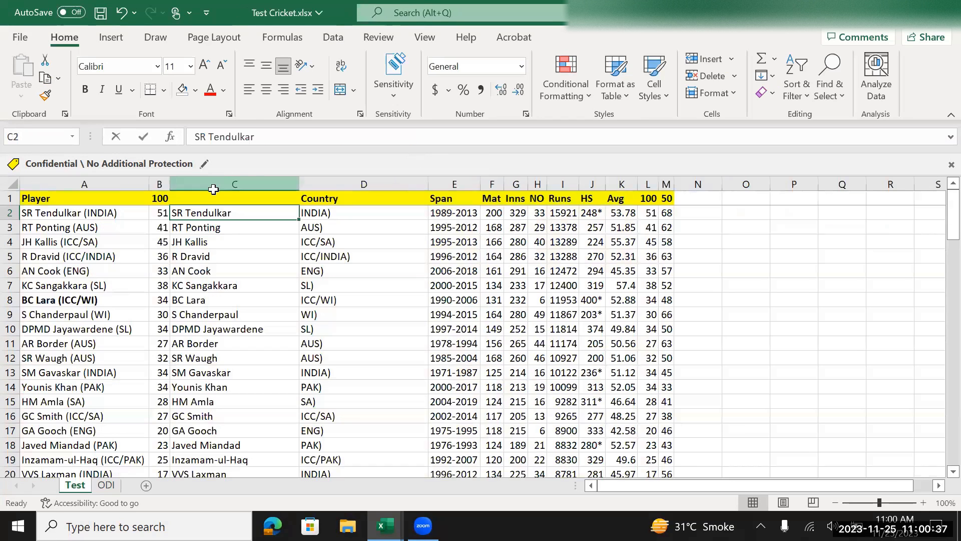
{"action": "left_click", "coordinate": [159, 183]}
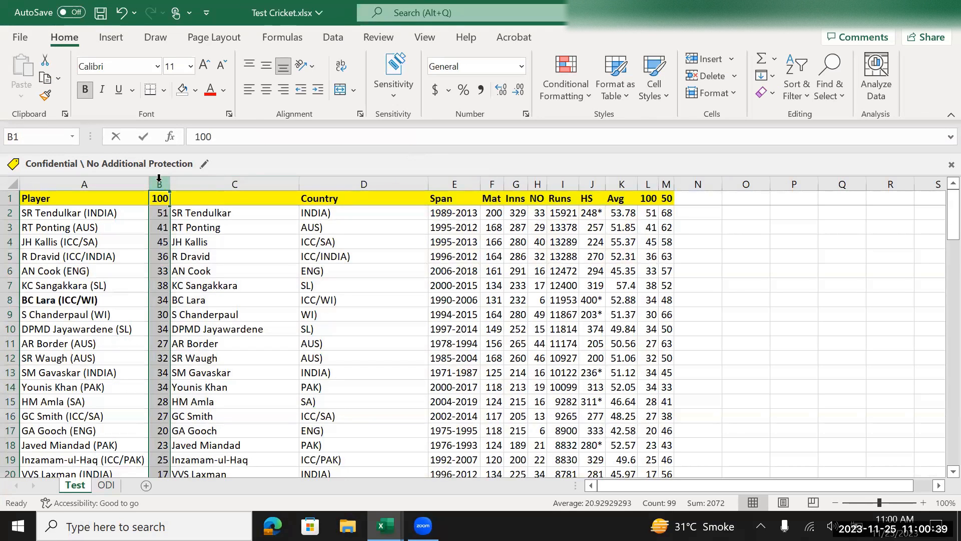
Step: Move column B, headed 100, on the Test sheet so it sits directly after the cleaned player names and before Country
{"action": "key", "text": "ctrl+c"}
{"action": "left_click", "coordinate": [331, 179]}
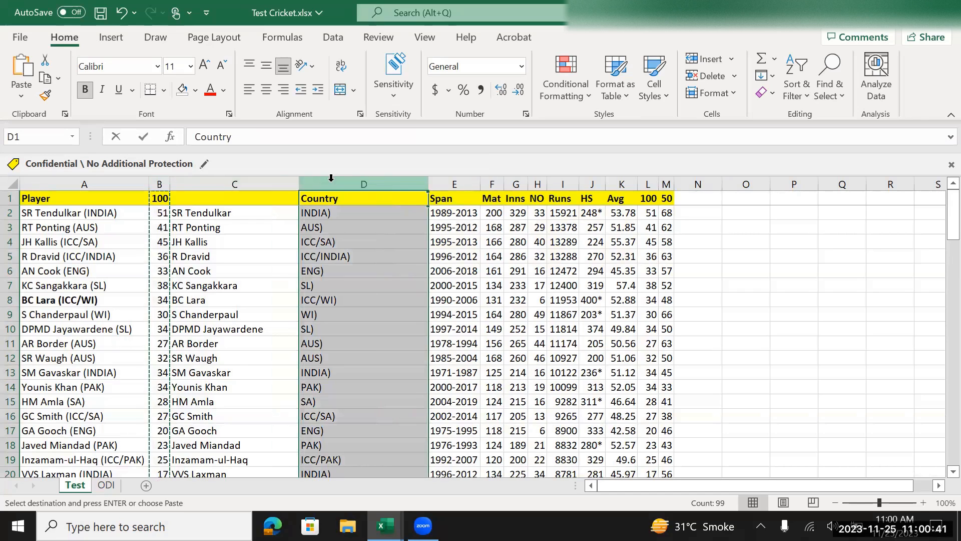
{"action": "key", "text": "ctrl+shift+plus"}
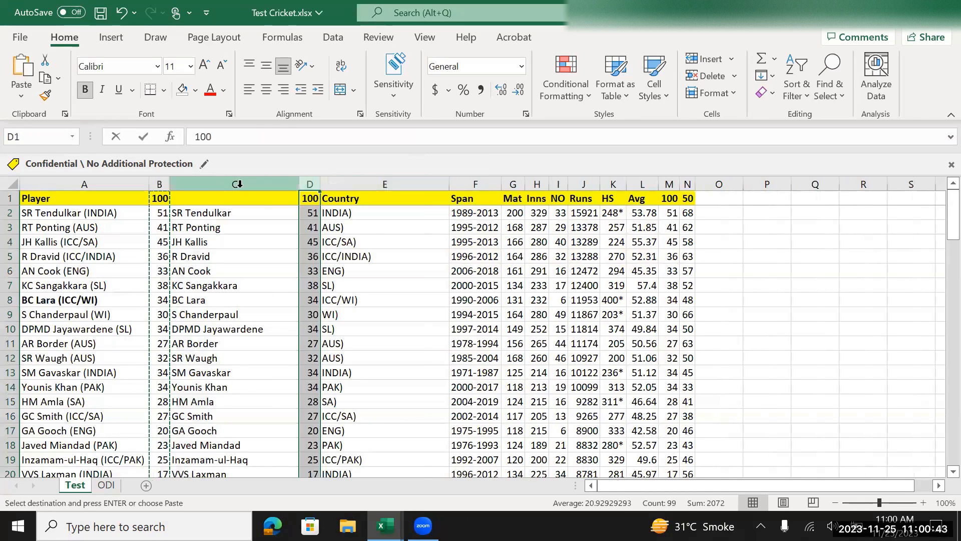
{"action": "left_click", "coordinate": [161, 183]}
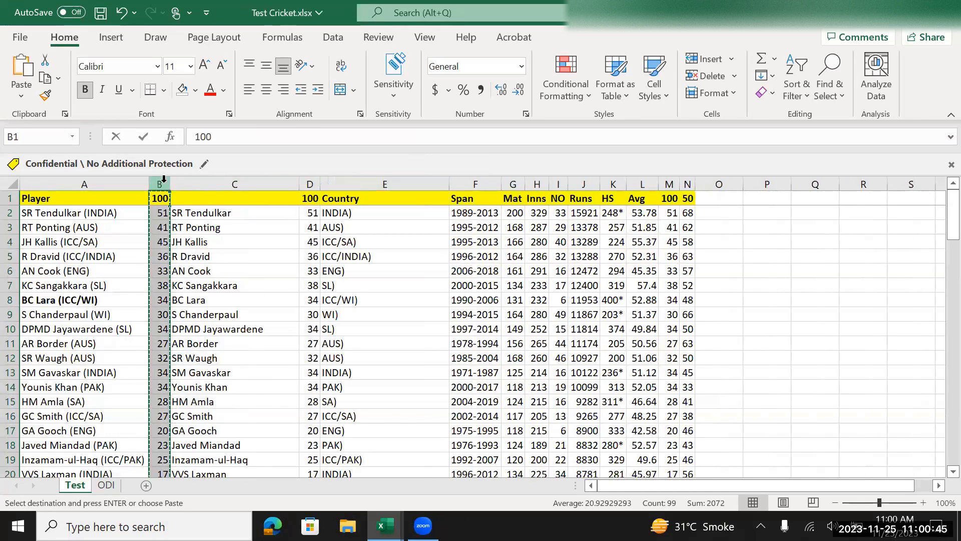
{"action": "key", "text": "ctrl+minus"}
{"action": "key", "text": "Down"}
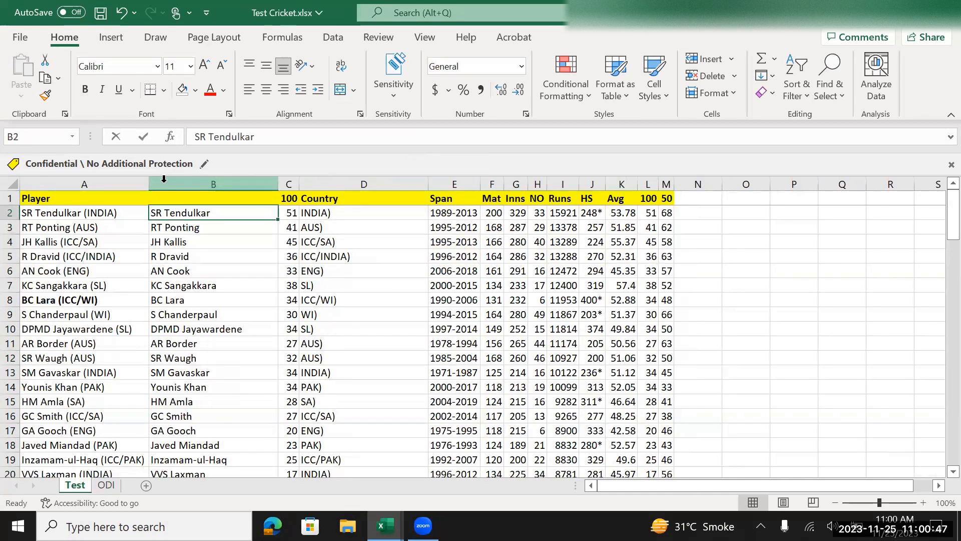
Step: Switch to ODI Cricket.xlsx and begin a VLOOKUP formula in P2 with C2, the Final Name, as the lookup value
{"action": "key", "text": "alt+Tab"}
{"action": "type", "text": "=vllu"}
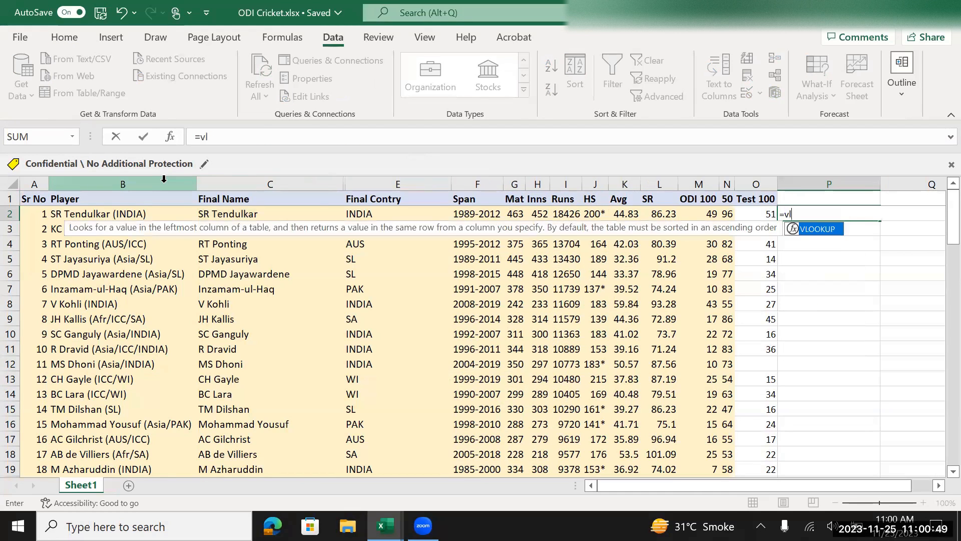
{"action": "key", "text": "BackSpace"}
{"action": "key", "text": "BackSpace"}
{"action": "key", "text": "BackSpace"}
{"action": "key", "text": "BackSpace"}
{"action": "type", "text": "vllo"}
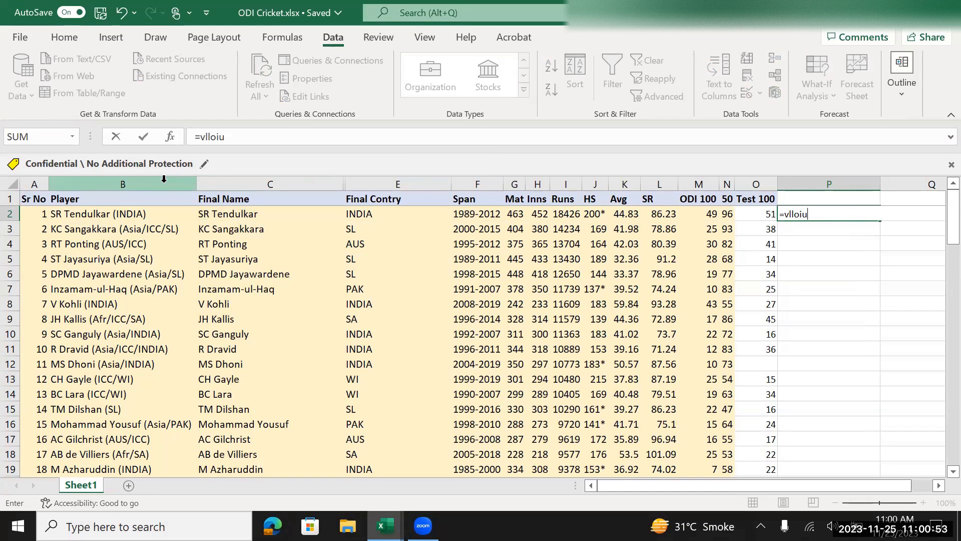
{"action": "key", "text": "BackSpace"}
{"action": "key", "text": "BackSpace"}
{"action": "type", "text": "o"}
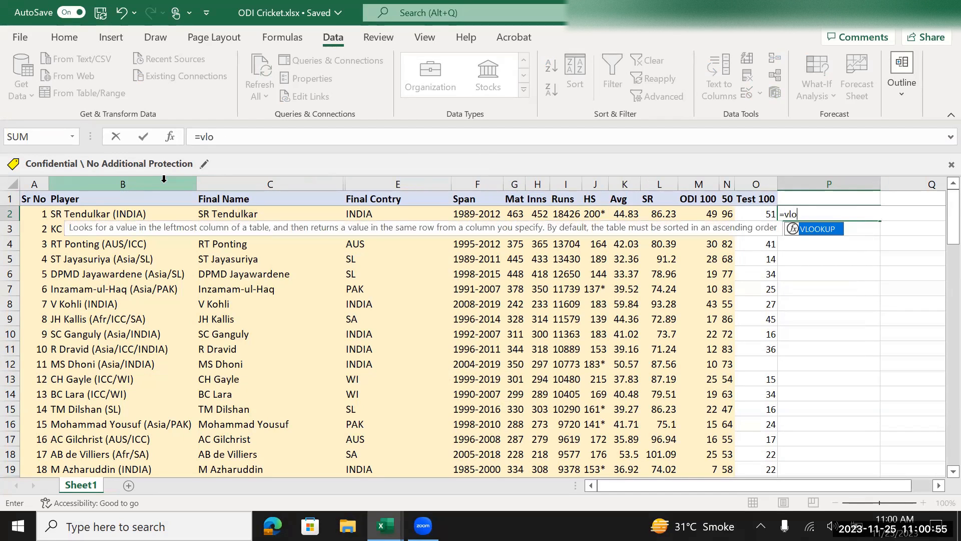
{"action": "type", "text": "okup("}
{"action": "key", "text": "Left"}
{"action": "key", "text": "Left"}
{"action": "key", "text": "Left"}
{"action": "key", "text": "Left"}
{"action": "key", "text": "Left"}
{"action": "key", "text": "Left"}
{"action": "key", "text": "Left"}
{"action": "key", "text": "Left"}
{"action": "key", "text": "Left"}
{"action": "key", "text": "Left"}
{"action": "key", "text": "Left"}
{"action": "key", "text": "Left"}
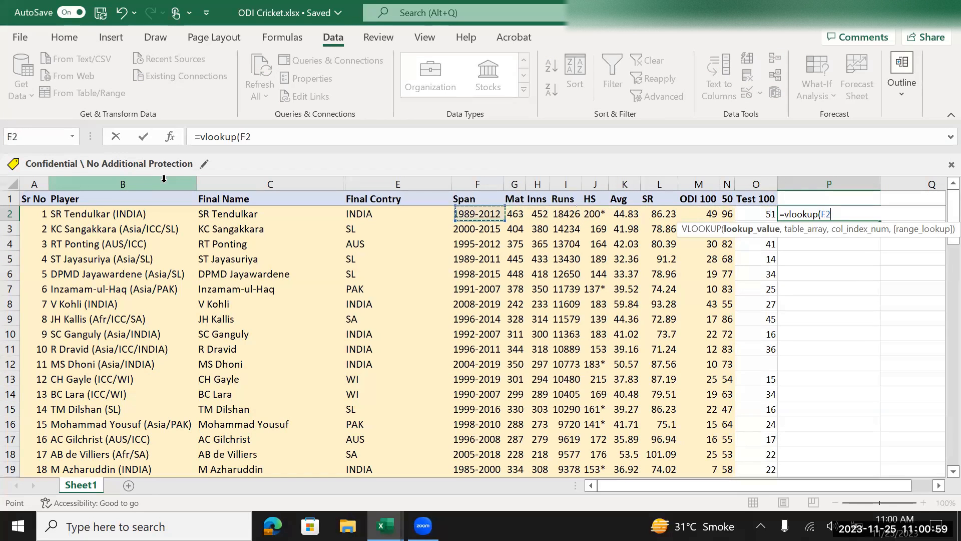
{"action": "type", "text": ","}
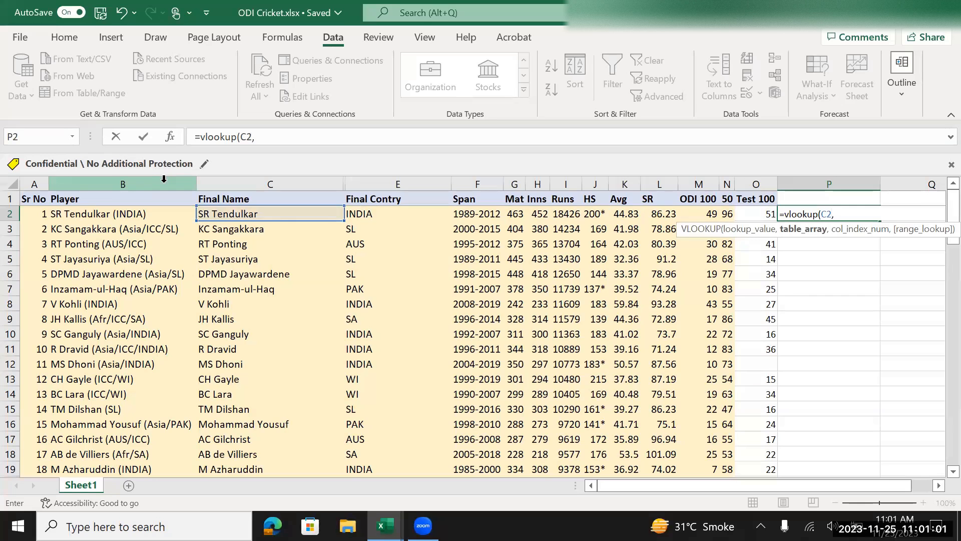
Step: Complete the P2 lookup with columns B:C of the Test sheet in Test Cricket.xlsx, column index 1 and exact match 0
{"action": "key", "text": "ctrl+Tab"}
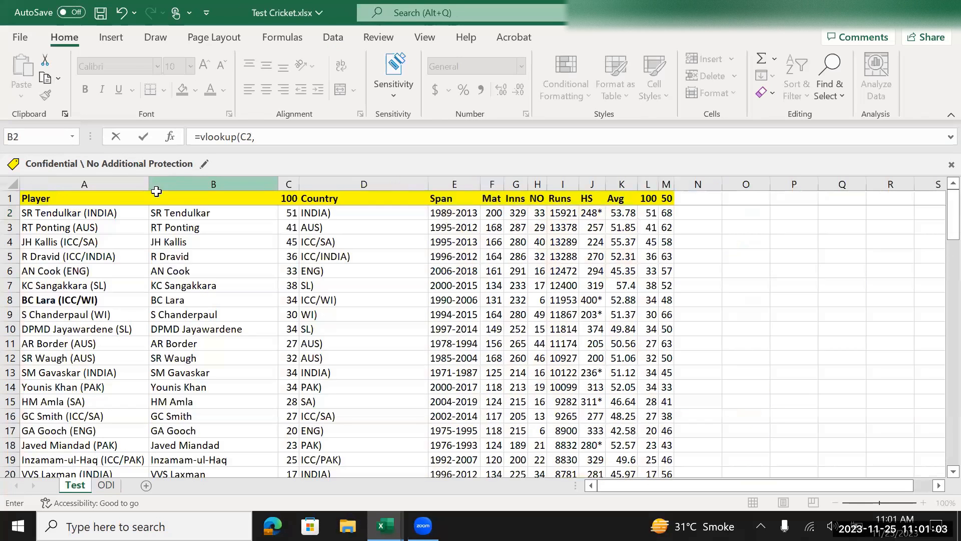
{"action": "left_click", "coordinate": [210, 180]}
{"action": "key", "text": "shift+Right"}
{"action": "type", "text": ",1,"}
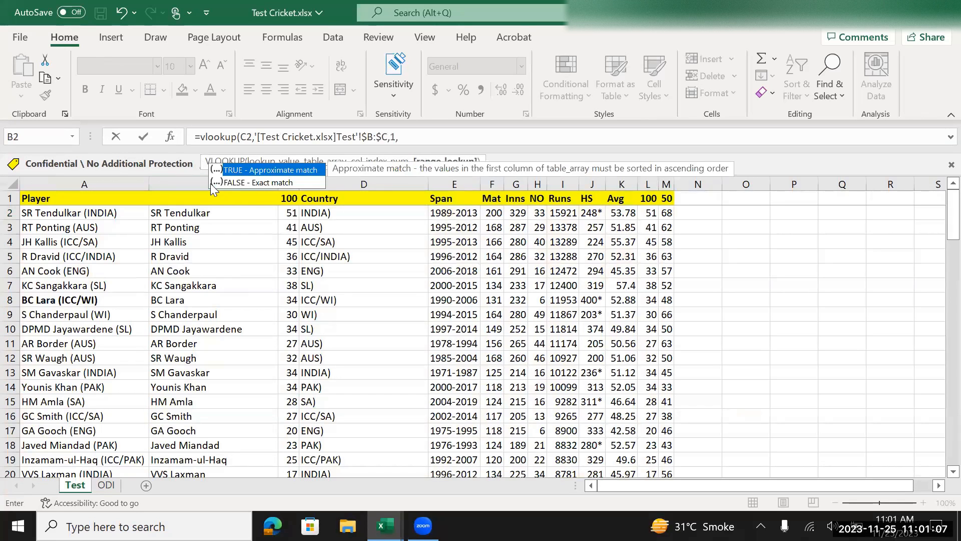
{"action": "type", "text": "0"}
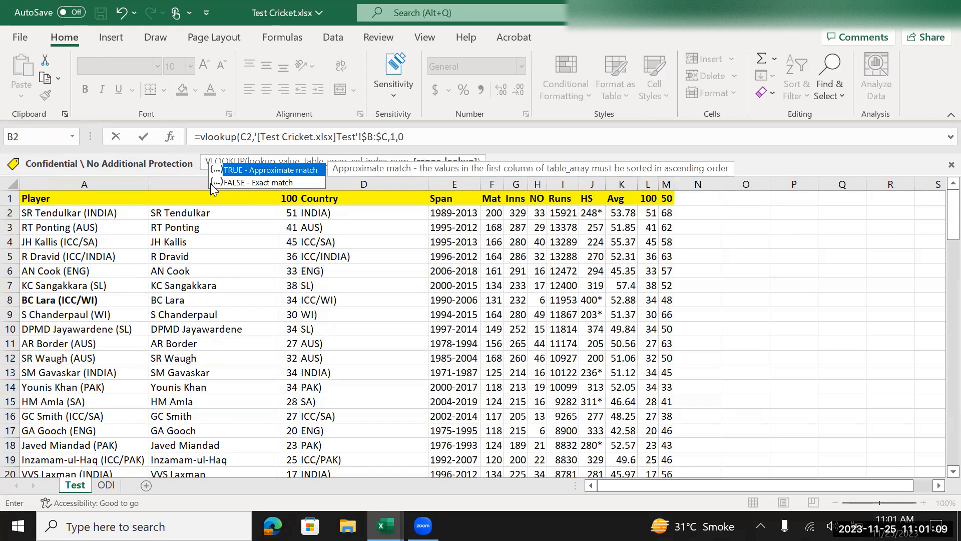
{"action": "type", "text": ")"}
{"action": "key", "text": "Return"}
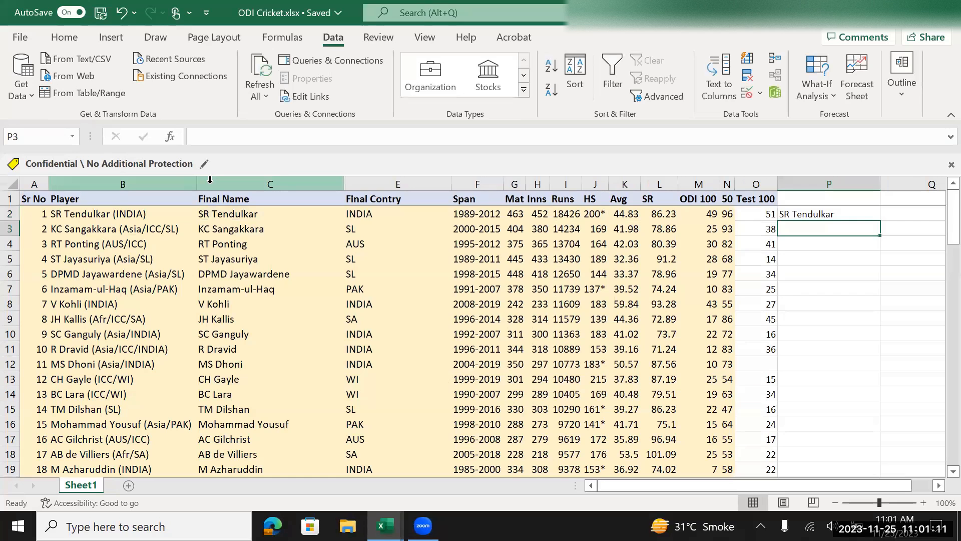
{"action": "key", "text": "Up"}
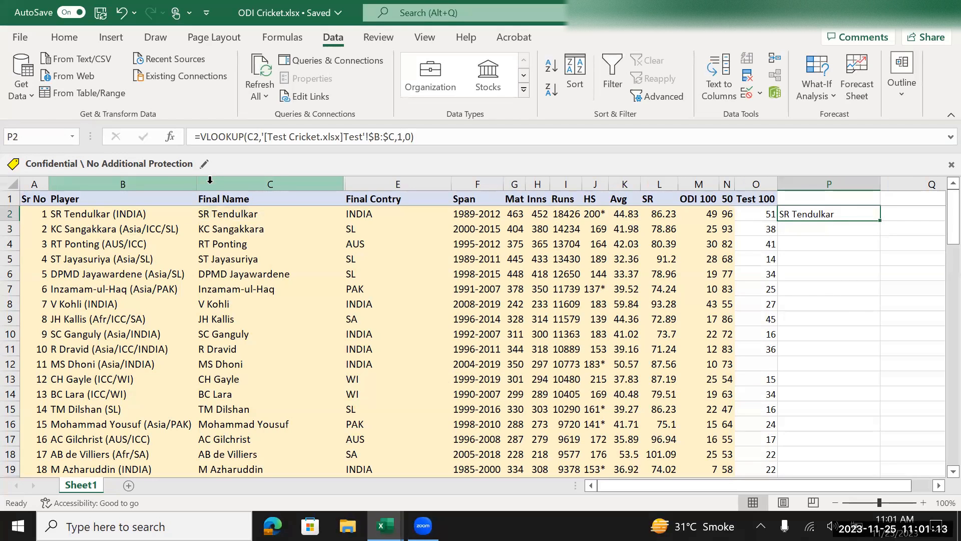
Step: Set the column index of the P2 lookup formula to 2, and clear the cell
{"action": "left_click", "coordinate": [405, 136]}
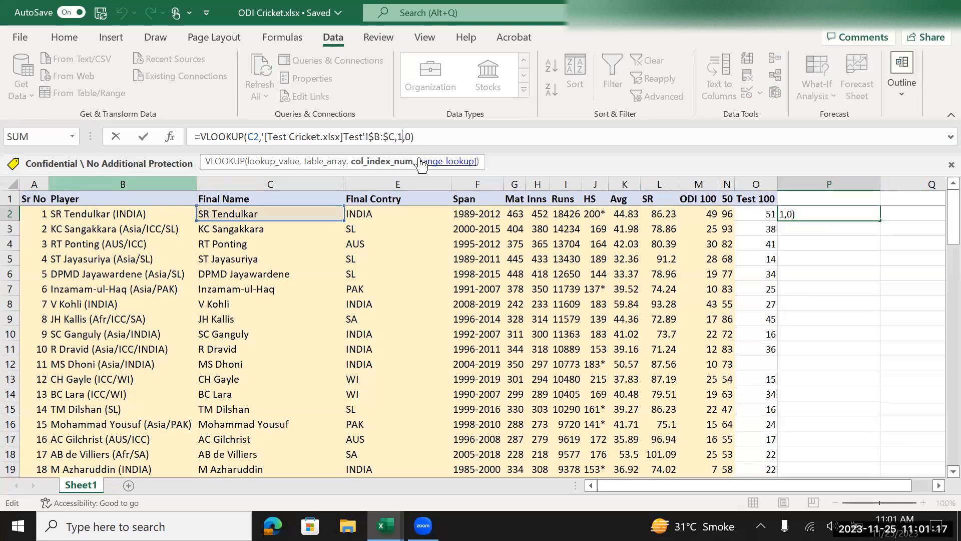
{"action": "key", "text": "BackSpace"}
{"action": "type", "text": "2"}
{"action": "key", "text": "ctrl+Return"}
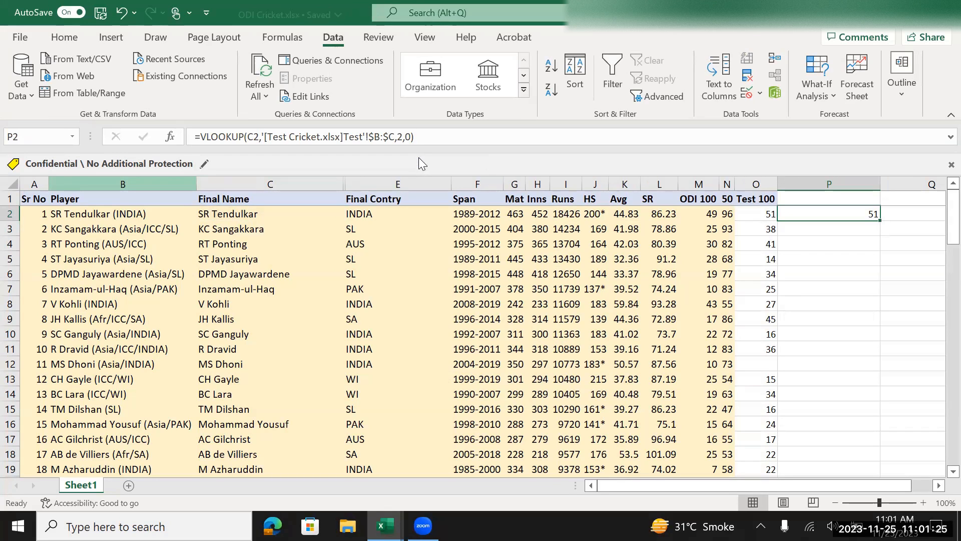
{"action": "key", "text": "Delete"}
Step: In Test Cricket.xlsx, move the 100 column beside Country back in front of the cleaned player names, and select C2
{"action": "key", "text": "alt+Tab"}
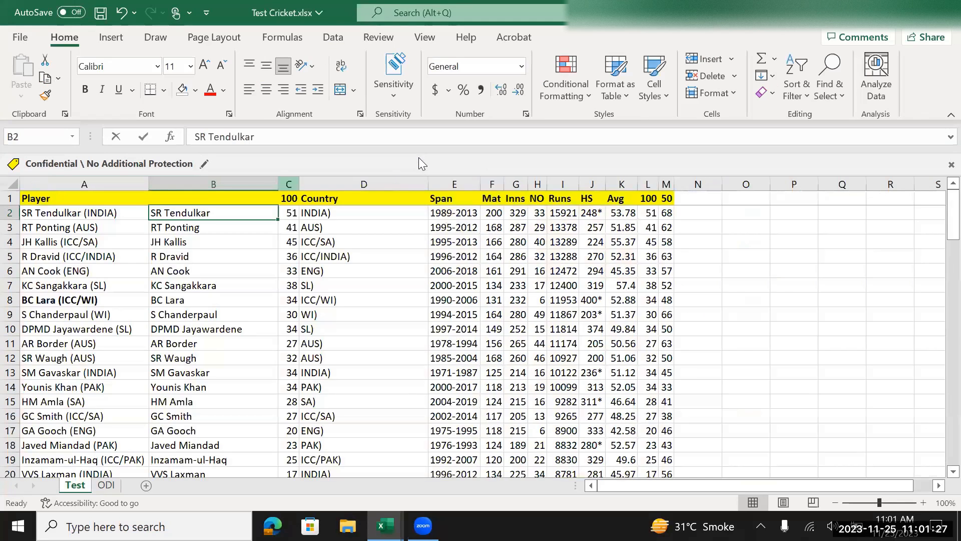
{"action": "left_click", "coordinate": [288, 181]}
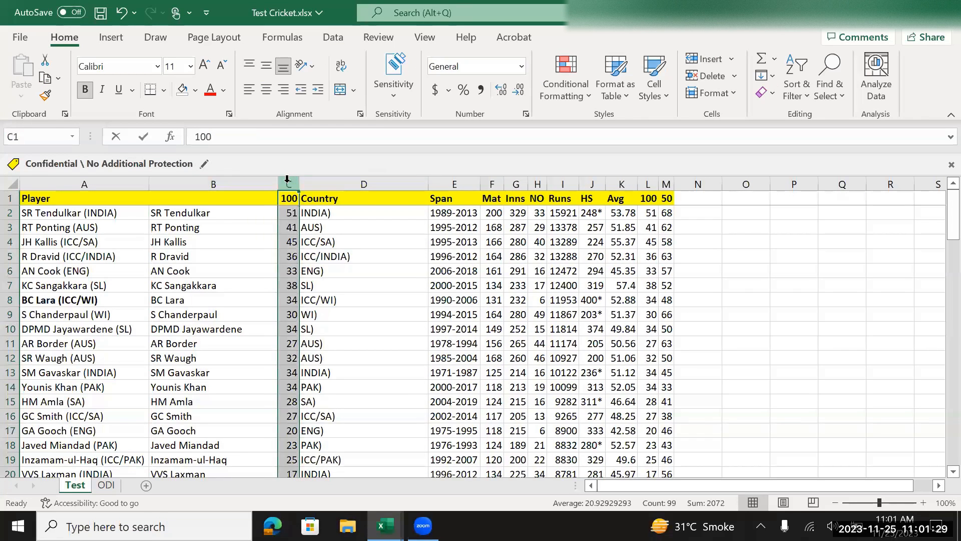
{"action": "key", "text": "ctrl+c"}
{"action": "left_click", "coordinate": [207, 181]}
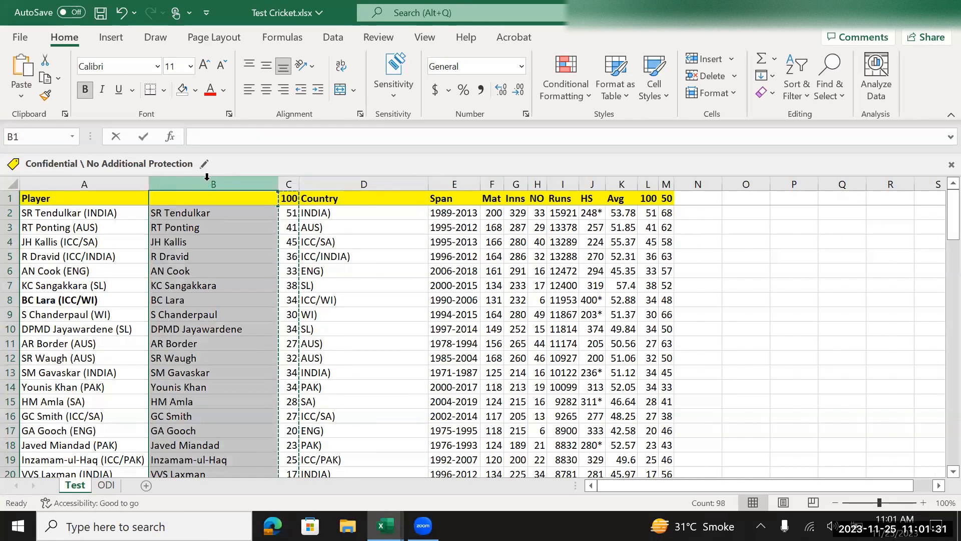
{"action": "key", "text": "ctrl+shift+plus"}
{"action": "key", "text": "Down"}
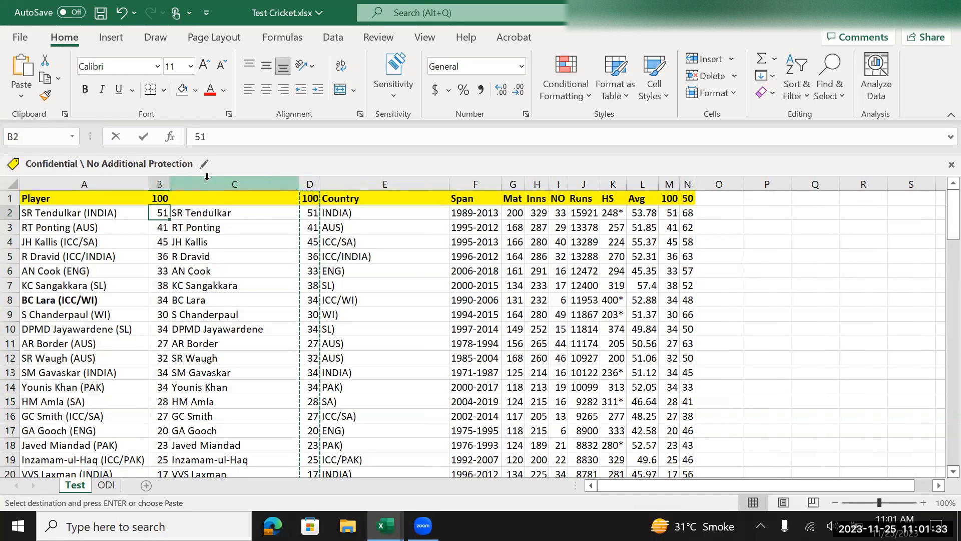
{"action": "left_click", "coordinate": [307, 181]}
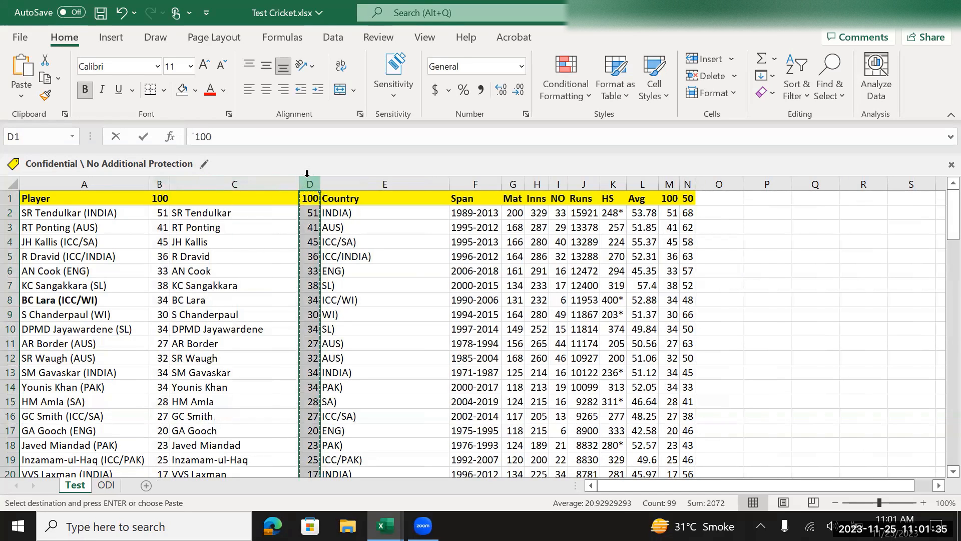
{"action": "key", "text": "ctrl+minus"}
{"action": "key", "text": "Left"}
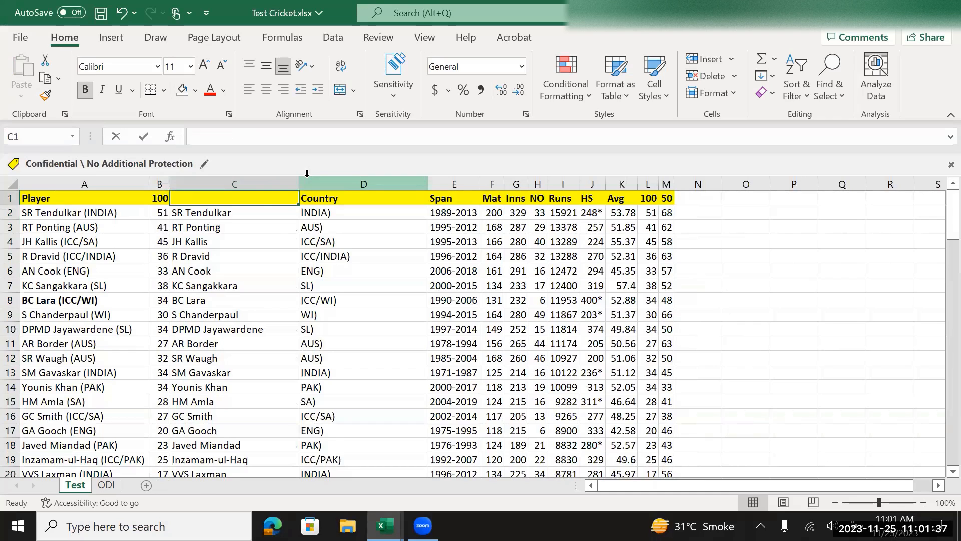
{"action": "key", "text": "Down"}
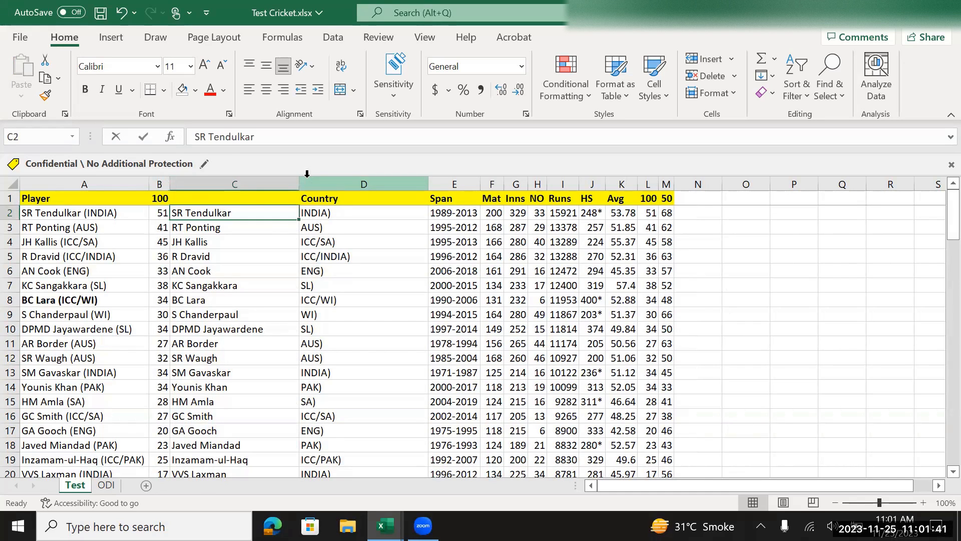
Step: Return to ODI Cricket.xlsx and begin the formula =vookup( in P2 with C2 as the lookup value
{"action": "key", "text": "alt+Tab"}
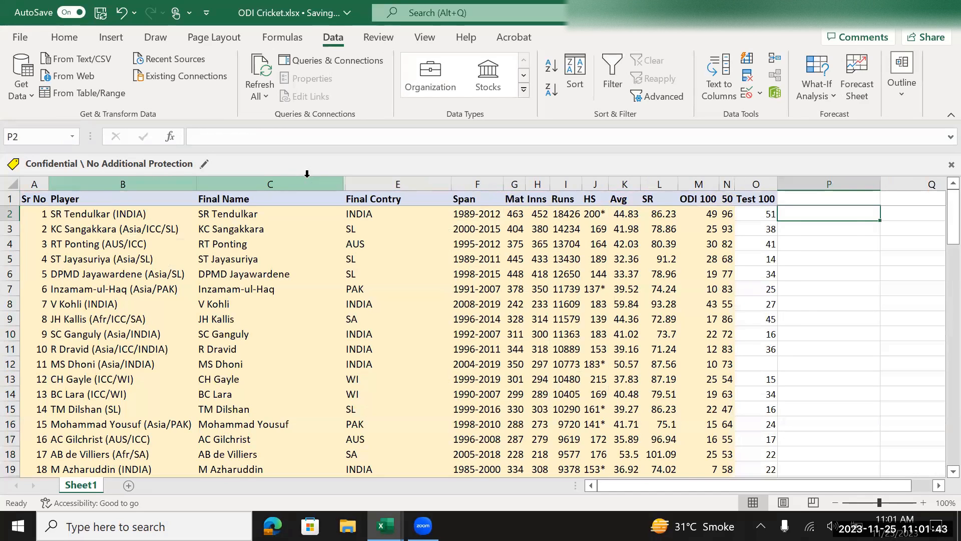
{"action": "type", "text": "=vo"}
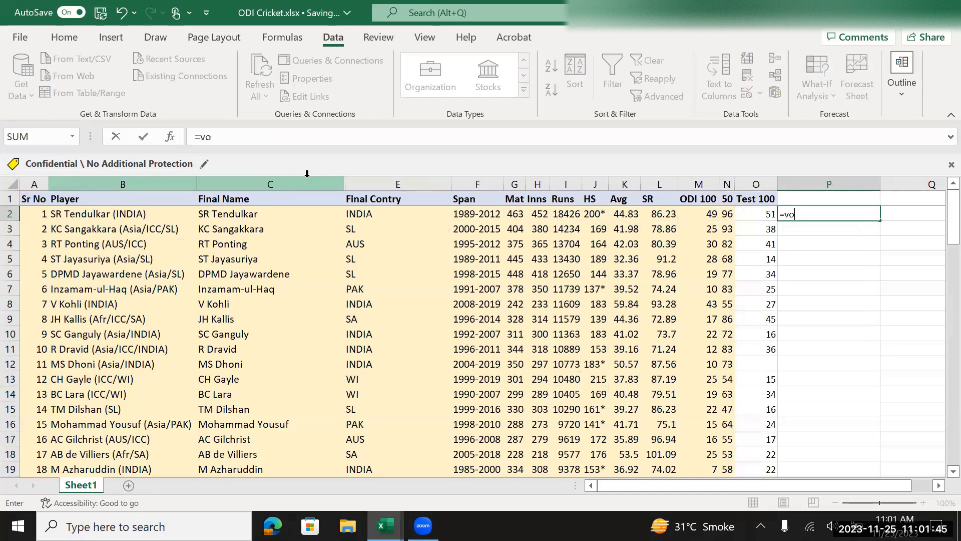
{"action": "type", "text": "okup("}
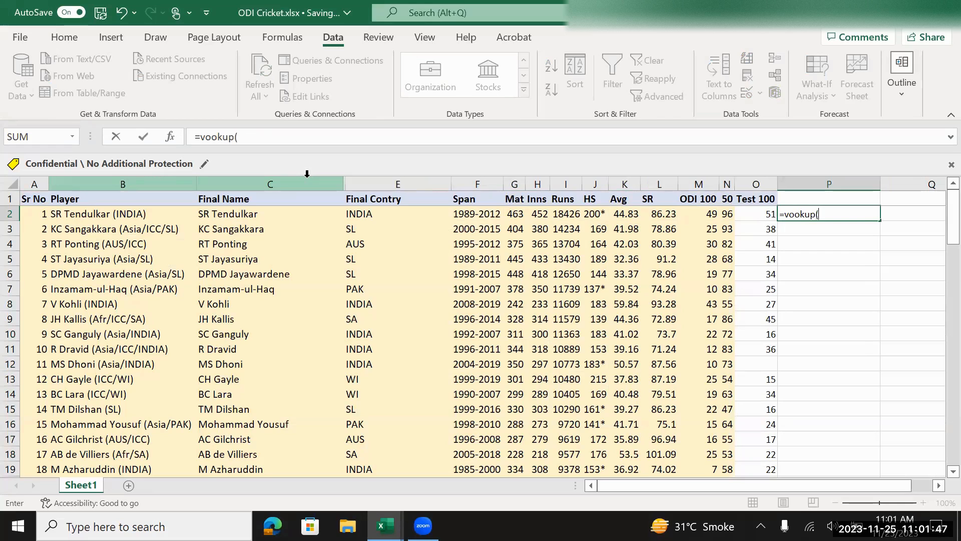
{"action": "key", "text": "Left"}
{"action": "key", "text": "Left"}
{"action": "key", "text": "Left"}
{"action": "key", "text": "Left"}
{"action": "key", "text": "Left"}
{"action": "key", "text": "Left"}
{"action": "key", "text": "Left"}
{"action": "key", "text": "Left"}
{"action": "key", "text": "Left"}
{"action": "key", "text": "Left"}
{"action": "key", "text": "Left"}
{"action": "key", "text": "Left"}
{"action": "key", "text": "Left"}
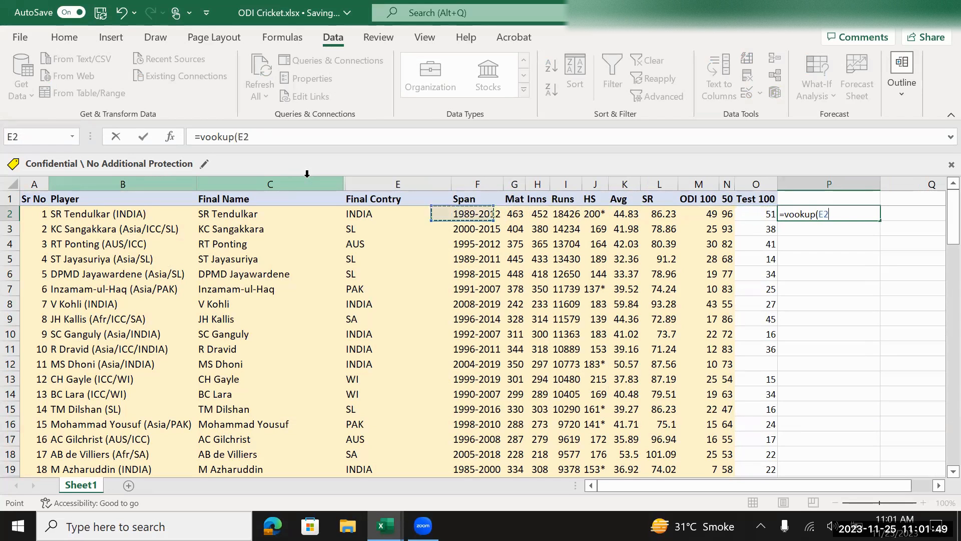
{"action": "key", "text": "Right"}
{"action": "type", "text": ","}
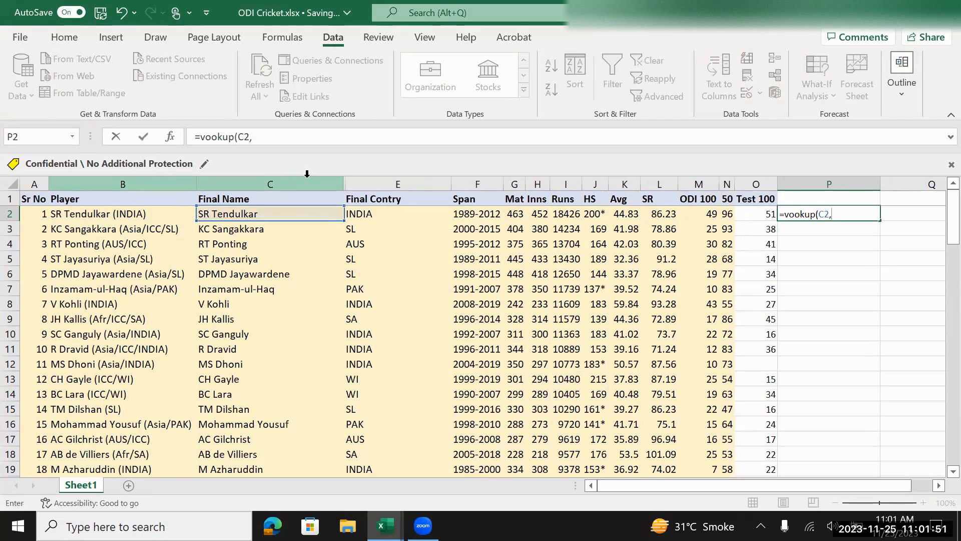
Step: Complete the P2 formula with the Test sheet's columns B:C from Test Cricket.xlsx, column index 2 and exact match 0
{"action": "key", "text": "ctrl+Tab"}
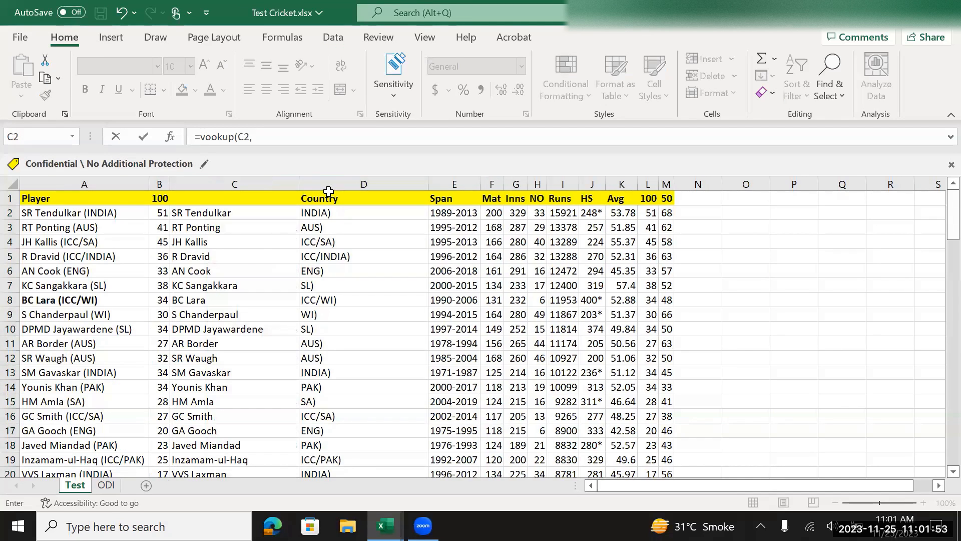
{"action": "left_click", "coordinate": [215, 180]}
{"action": "key", "text": "shift+Left"}
{"action": "type", "text": ",2,0"}
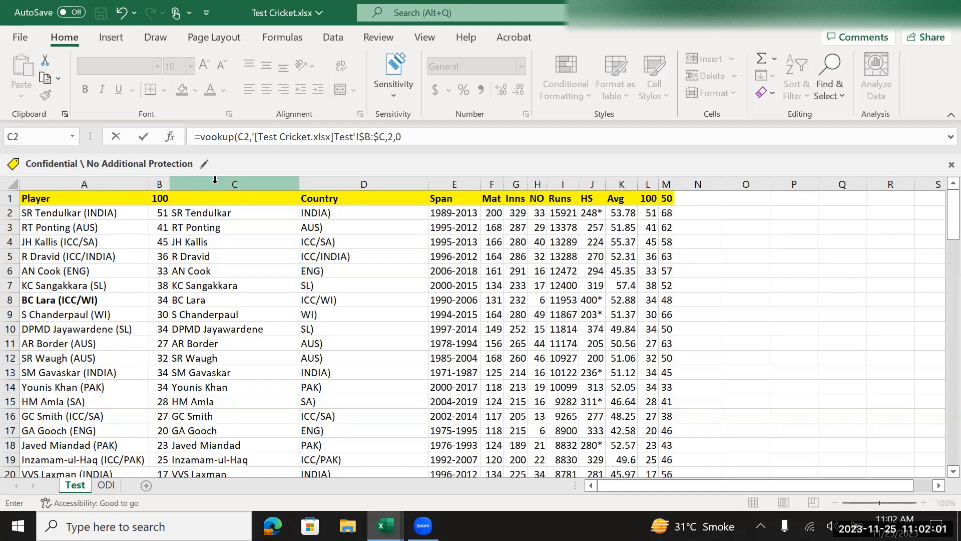
{"action": "key", "text": "Return"}
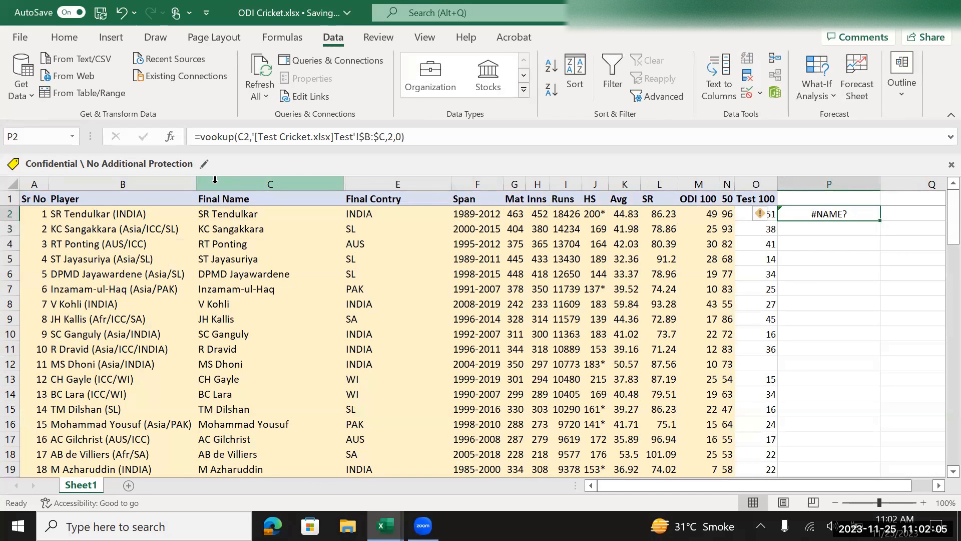
Step: Try a negative column index by setting it to -2 in the P2 formula
{"action": "left_click", "coordinate": [388, 137]}
{"action": "type", "text": "-"}
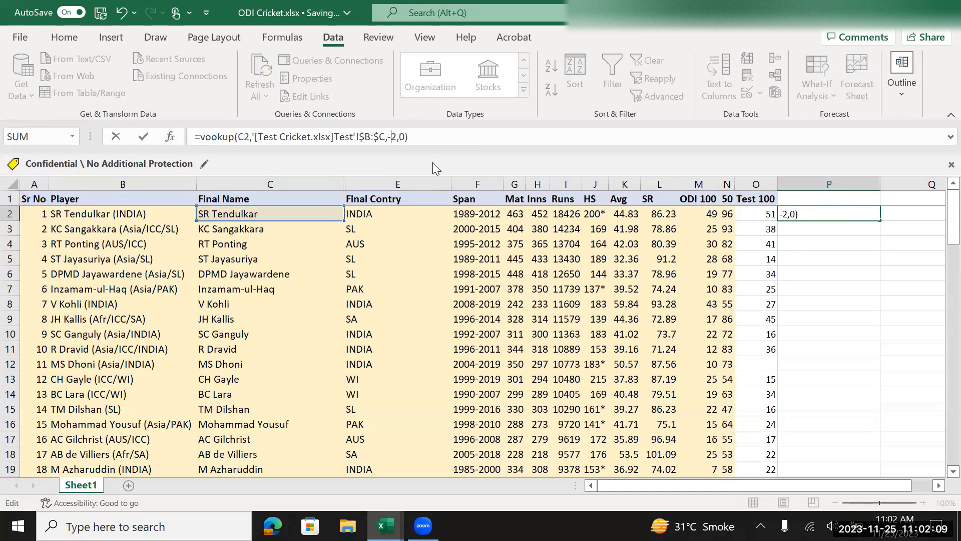
{"action": "key", "text": "Return"}
{"action": "key", "text": "Up"}
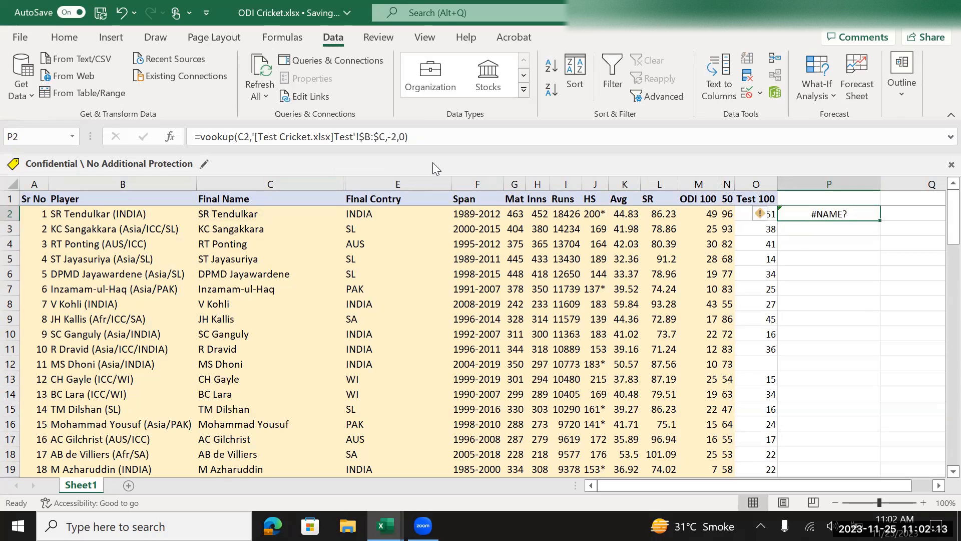
Step: Clear the formula from P2 and switch to Test Cricket.xlsx
{"action": "key", "text": "Delete"}
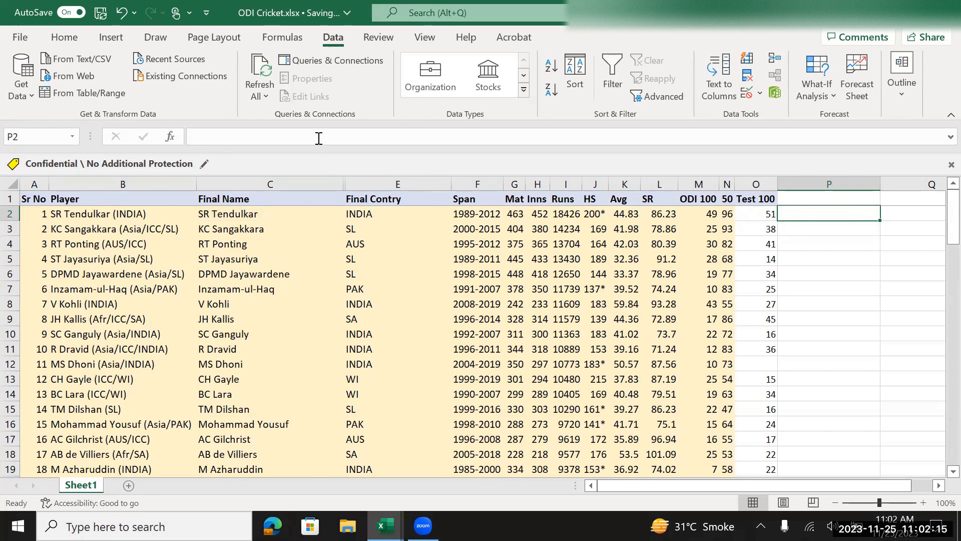
{"action": "key", "text": "alt+Tab"}
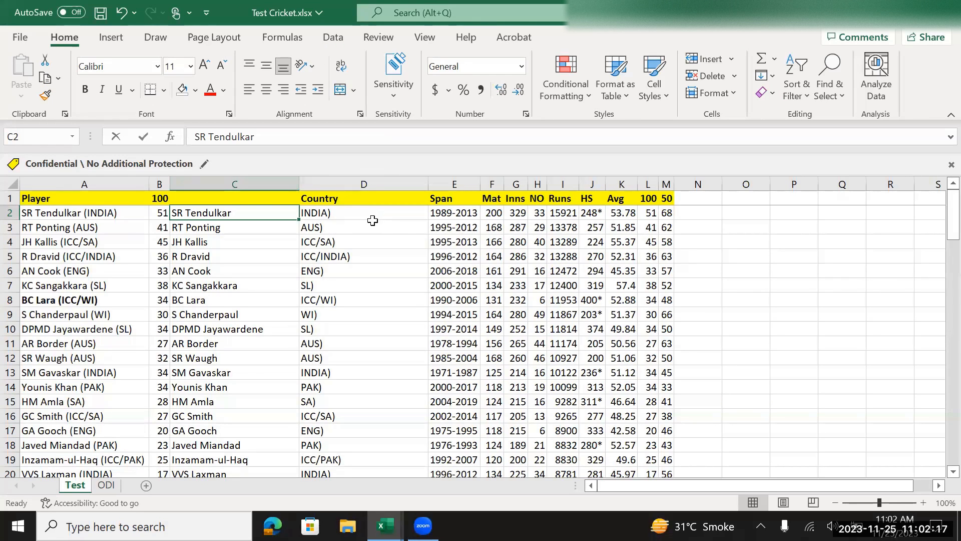
Step: Delete the duplicate 100 column B between Player and the player names on the Test sheet
{"action": "left_click", "coordinate": [275, 184]}
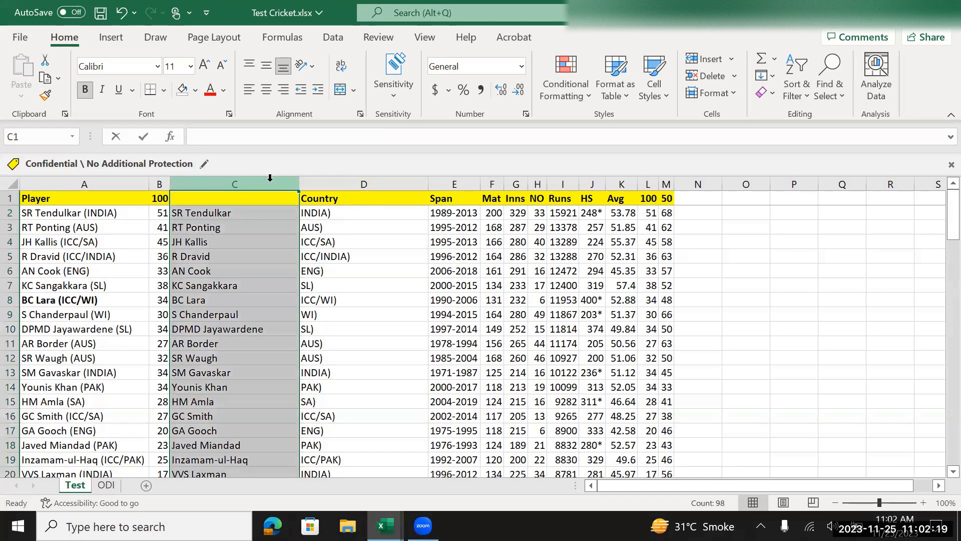
{"action": "left_click", "coordinate": [367, 179]}
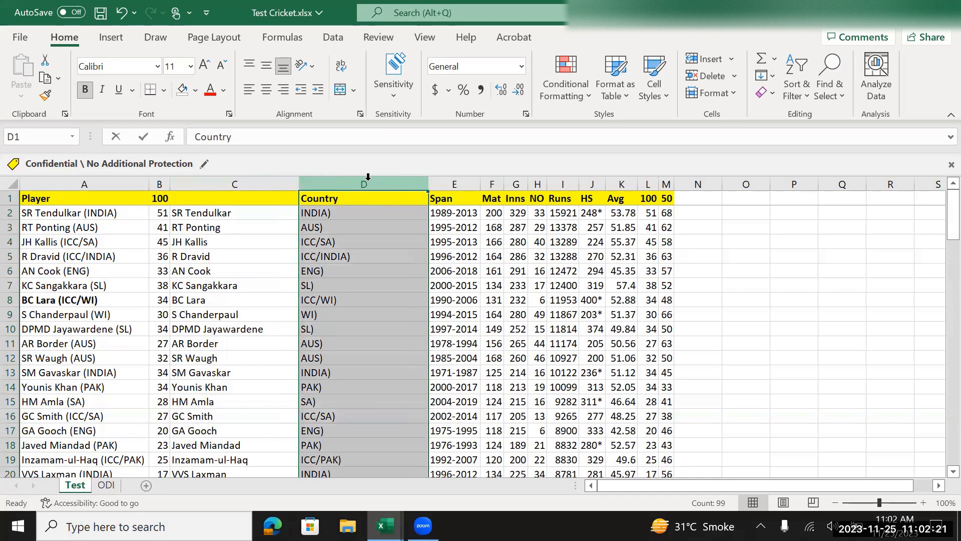
{"action": "left_click", "coordinate": [159, 176]}
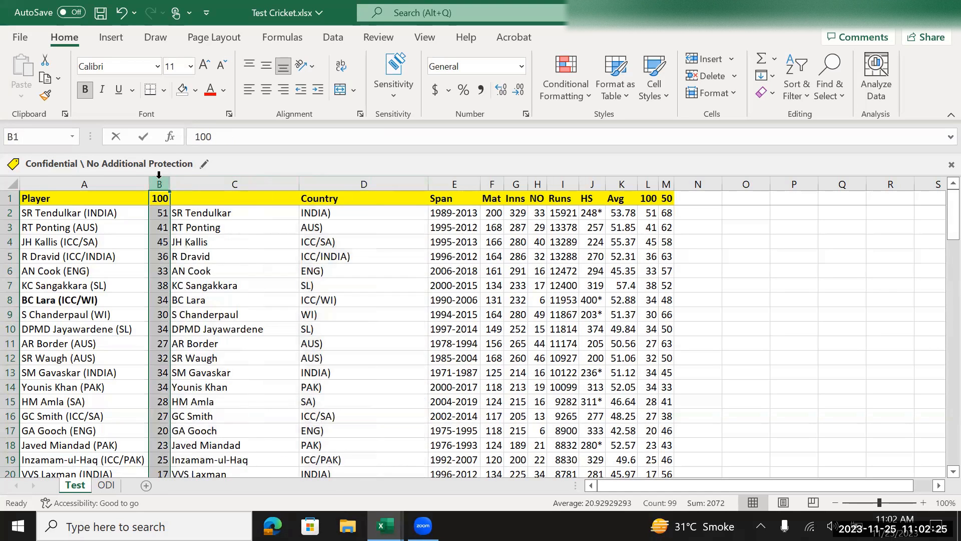
{"action": "key", "text": "ctrl+minus"}
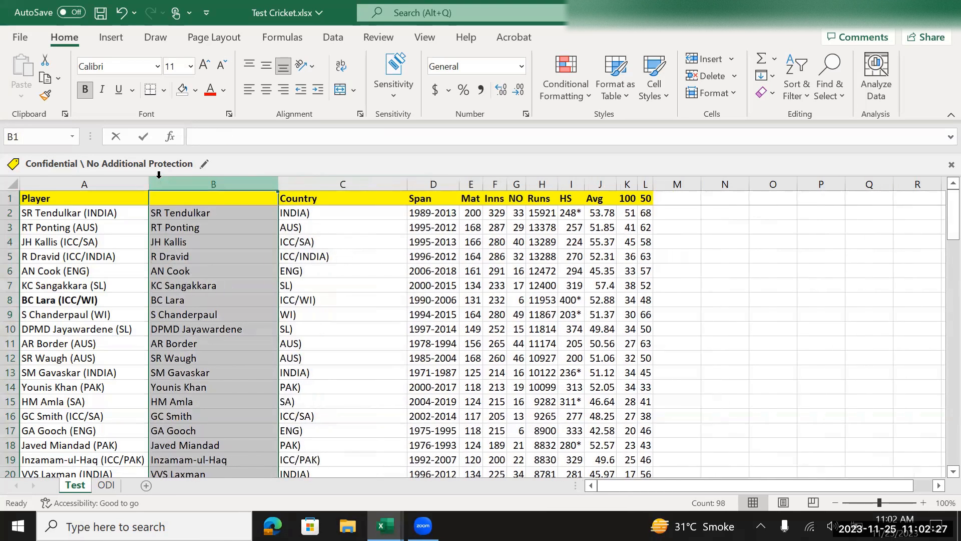
Step: Enter the header Final Name in B1 and save Test Cricket.xlsx
{"action": "key", "text": "Left"}
{"action": "key", "text": "Right"}
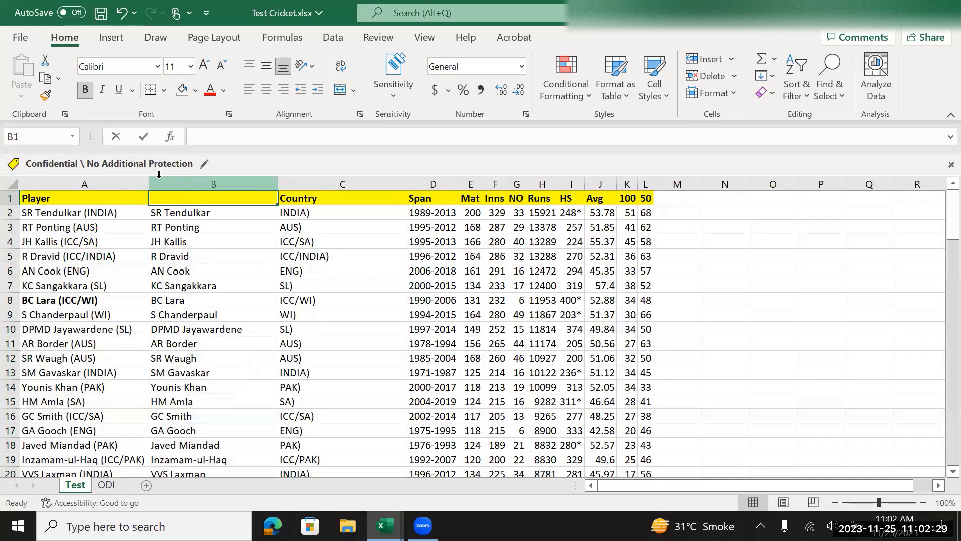
{"action": "type", "text": "Final N"}
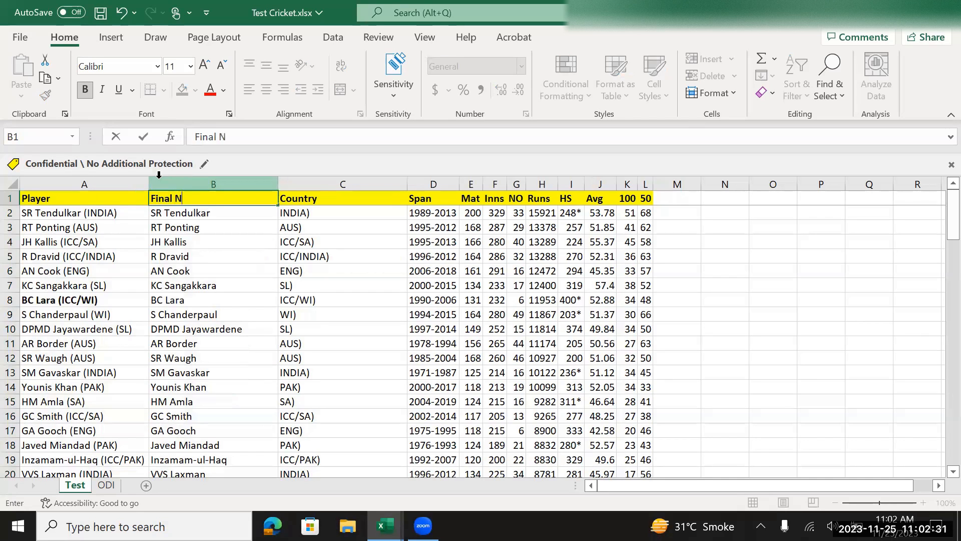
{"action": "type", "text": "ame"}
{"action": "key", "text": "Return"}
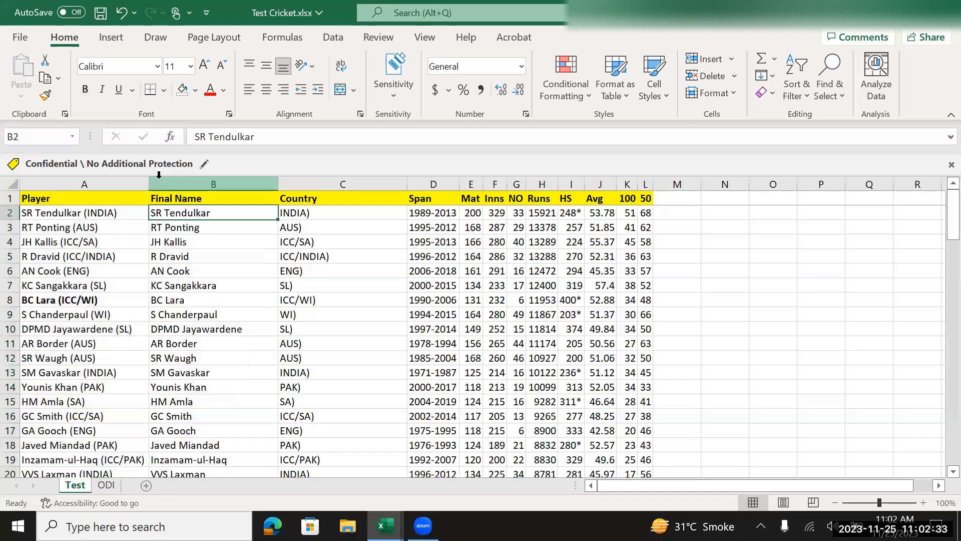
{"action": "key", "text": "ctrl+s"}
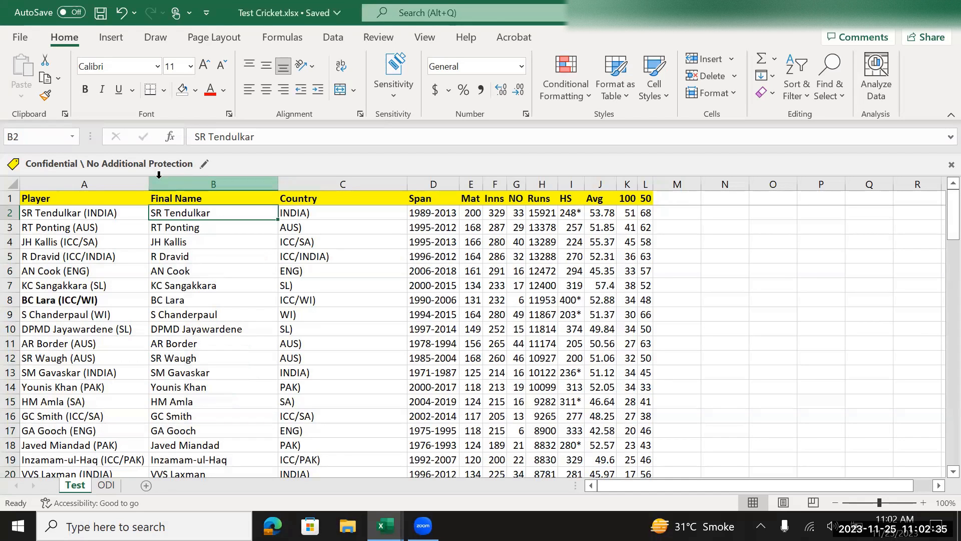
Step: Switch to ODI Cricket.xlsx and examine the Test 100 values down the player list
{"action": "key", "text": "alt+Tab"}
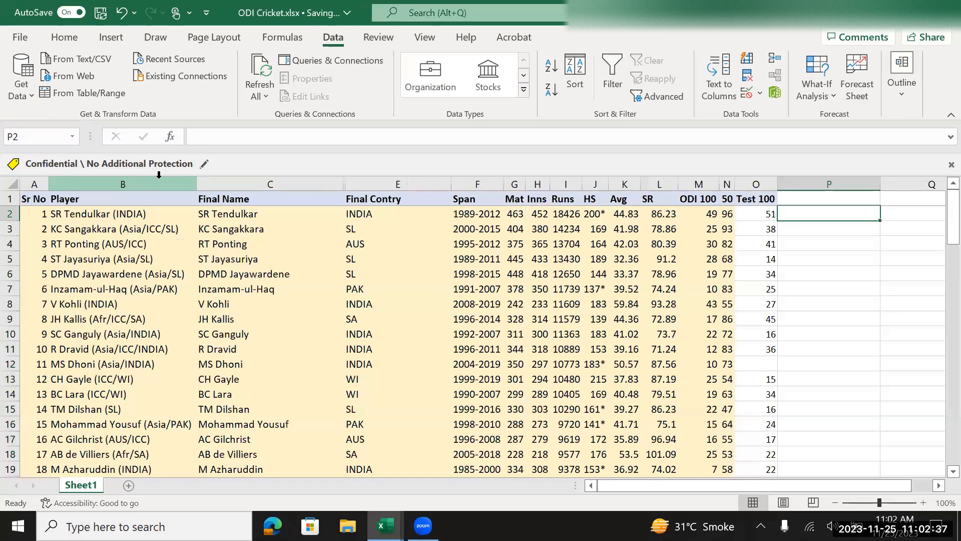
{"action": "key", "text": "Left"}
{"action": "key", "text": "Up"}
{"action": "key", "text": "ctrl+shift+Down"}
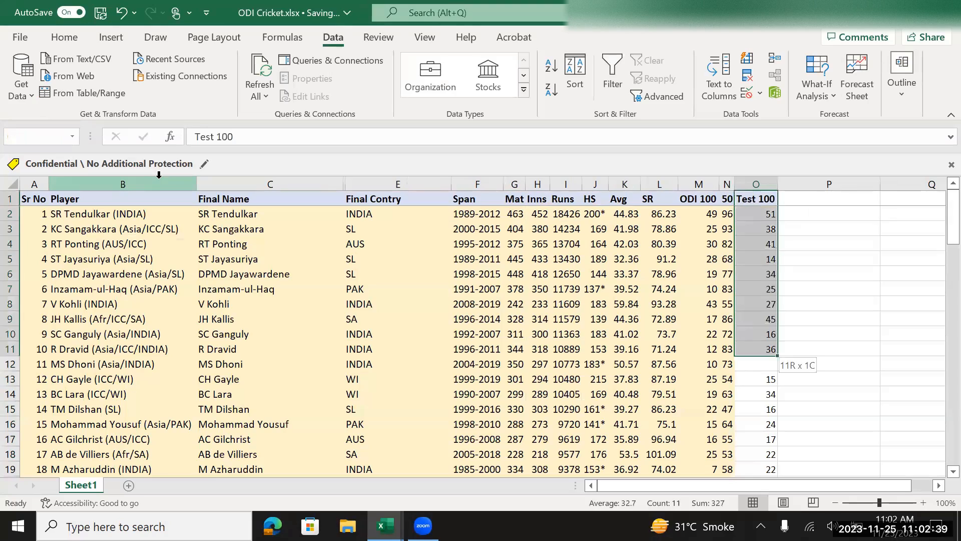
{"action": "key", "text": "shift+Down"}
{"action": "key", "text": "shift+Down"}
{"action": "key", "text": "shift+Down"}
{"action": "key", "text": "shift+Down"}
{"action": "key", "text": "shift+Down"}
{"action": "key", "text": "shift+Down"}
{"action": "key", "text": "shift+Down"}
{"action": "key", "text": "shift+Down"}
{"action": "key", "text": "shift+Down"}
{"action": "key", "text": "shift+Down"}
{"action": "key", "text": "shift+Down"}
{"action": "key", "text": "shift+Down"}
{"action": "key", "text": "shift+Down"}
{"action": "key", "text": "shift+Down"}
{"action": "key", "text": "shift+Down"}
{"action": "key", "text": "shift+Down"}
{"action": "key", "text": "shift+Down"}
{"action": "key", "text": "shift+Down"}
{"action": "key", "text": "shift+Down"}
{"action": "key", "text": "shift+Down"}
{"action": "key", "text": "shift+Down"}
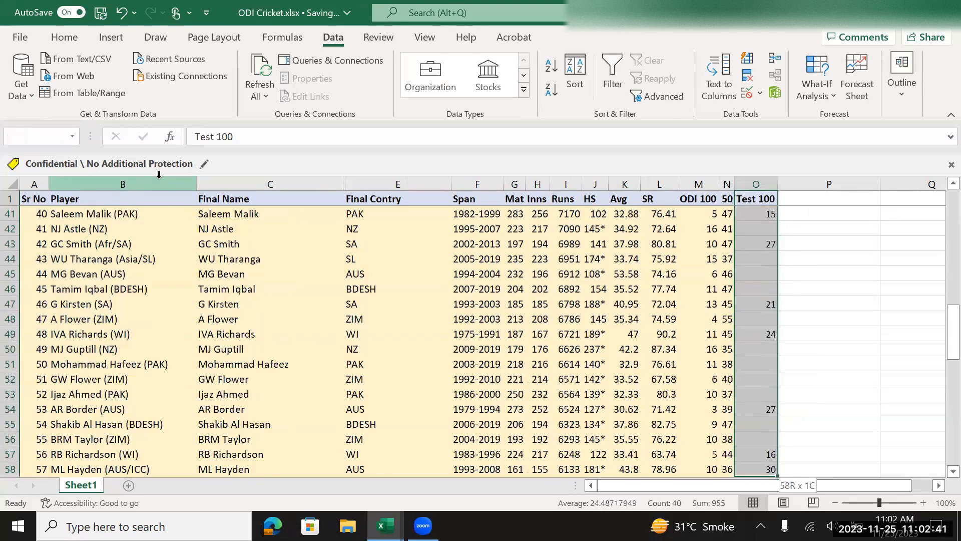
{"action": "key", "text": "shift+Down"}
{"action": "key", "text": "shift+Down"}
{"action": "key", "text": "shift+Down"}
{"action": "key", "text": "shift+Down"}
{"action": "key", "text": "shift+Down"}
{"action": "key", "text": "shift+Down"}
{"action": "key", "text": "shift+Down"}
{"action": "key", "text": "shift+Down"}
{"action": "key", "text": "shift+Down"}
{"action": "key", "text": "shift+Down"}
{"action": "key", "text": "shift+Down"}
{"action": "key", "text": "shift+Down"}
{"action": "key", "text": "shift+Down"}
{"action": "key", "text": "shift+Down"}
{"action": "key", "text": "shift+Down"}
{"action": "key", "text": "shift+Down"}
{"action": "key", "text": "shift+Down"}
{"action": "key", "text": "shift+Down"}
{"action": "key", "text": "shift+Down"}
{"action": "key", "text": "shift+Down"}
{"action": "key", "text": "ctrl+Up"}
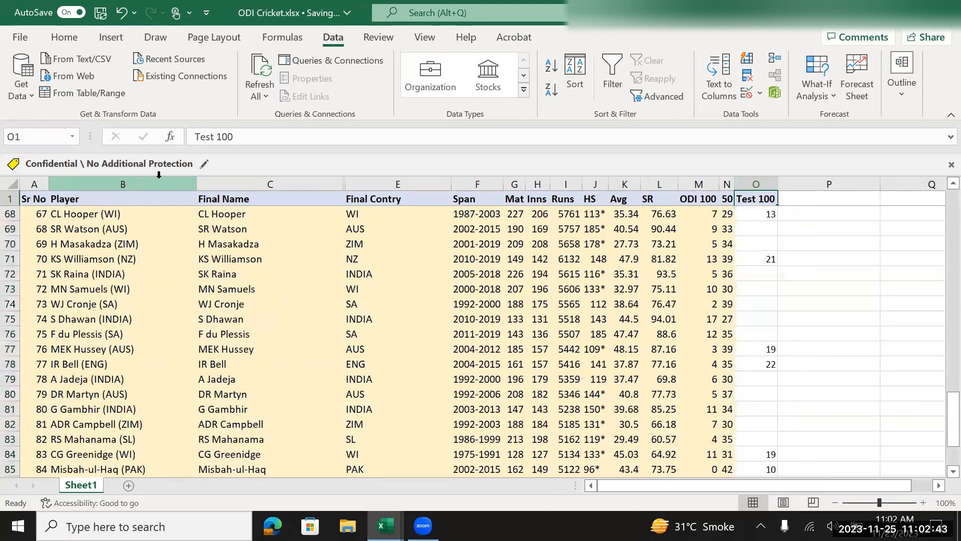
Step: Insert an empty column between Final Contry and Span
{"action": "key", "text": "Down"}
{"action": "key", "text": "Left"}
{"action": "key", "text": "Left"}
{"action": "key", "text": "Left"}
{"action": "key", "text": "Left"}
{"action": "key", "text": "Left"}
{"action": "key", "text": "Left"}
{"action": "key", "text": "Left"}
{"action": "key", "text": "Left"}
{"action": "key", "text": "Left"}
{"action": "key", "text": "Left"}
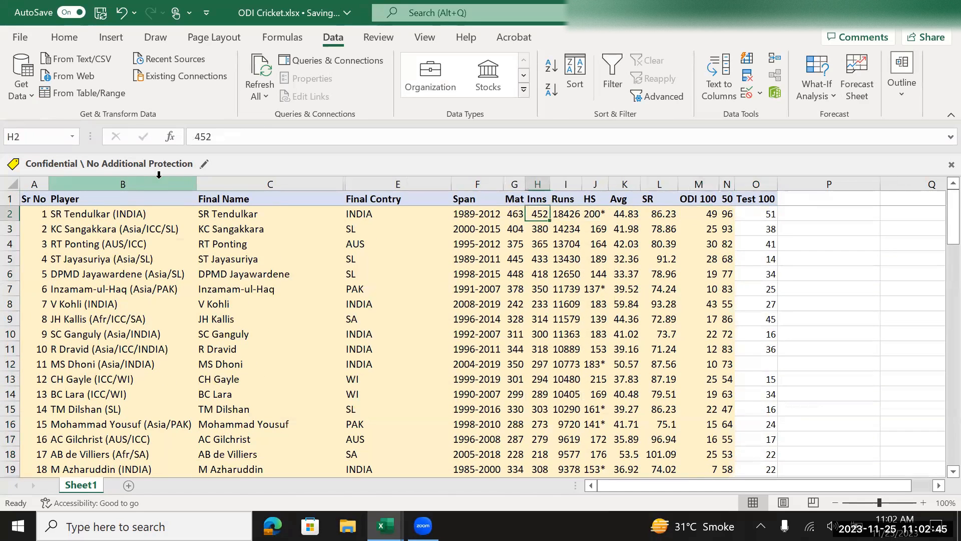
{"action": "key", "text": "Left"}
{"action": "key", "text": "Left"}
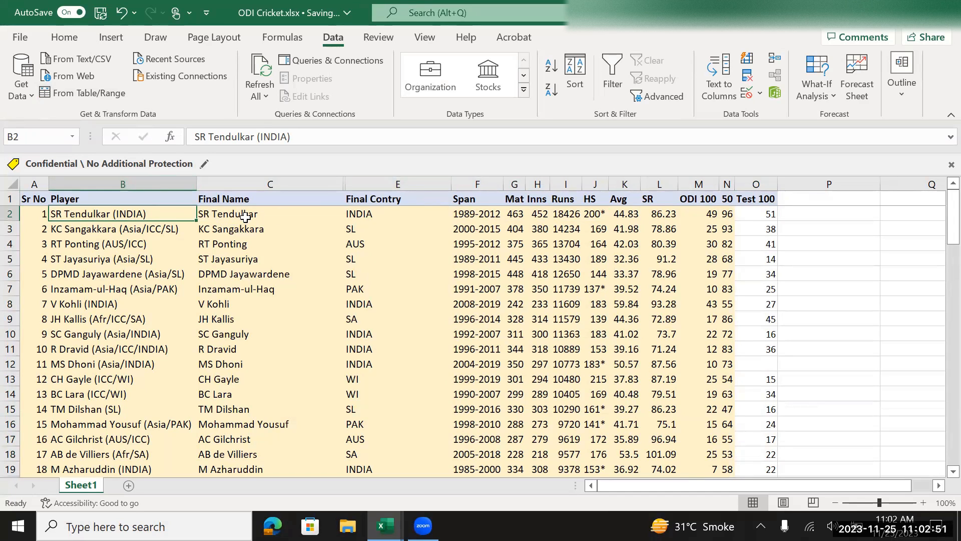
{"action": "left_click", "coordinate": [266, 214]}
{"action": "left_click", "coordinate": [358, 212]}
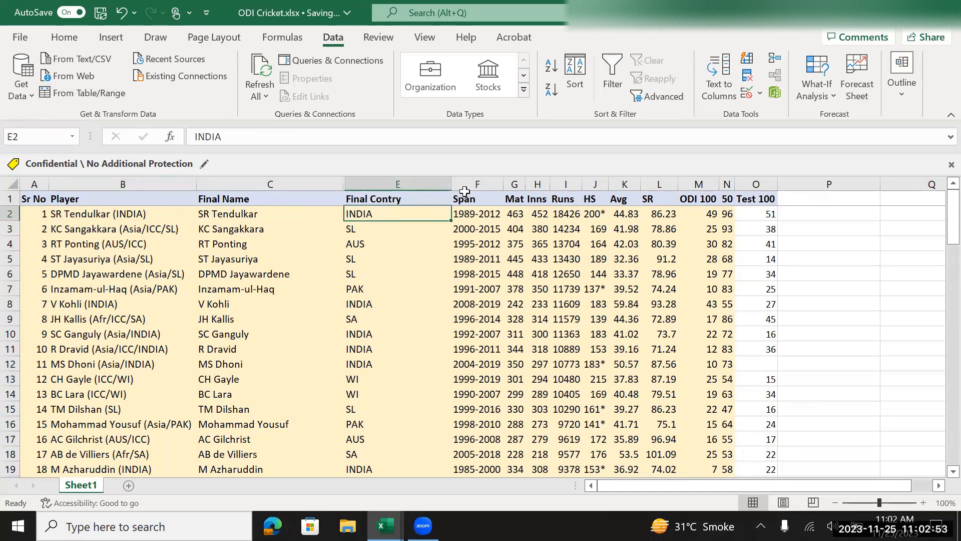
{"action": "left_click", "coordinate": [480, 182]}
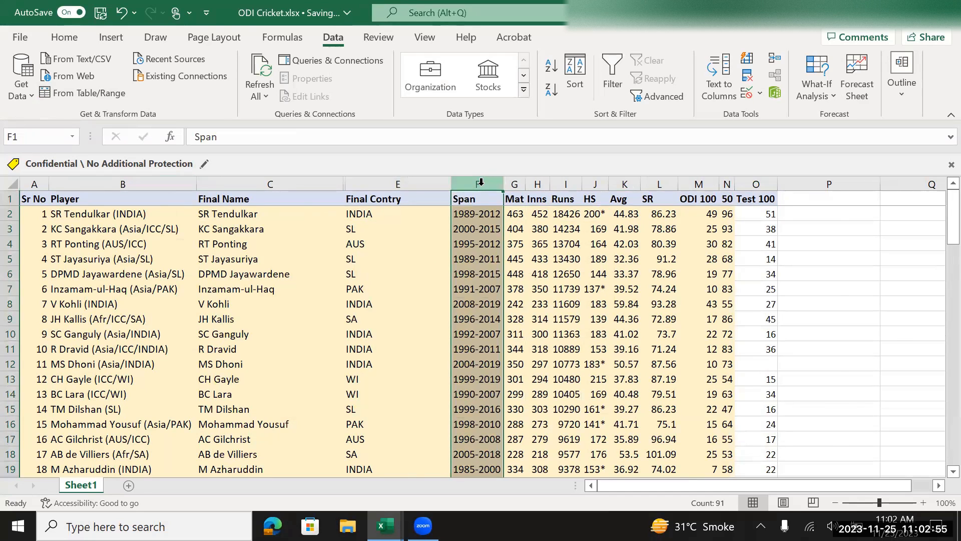
{"action": "key", "text": "ctrl+shift+plus"}
{"action": "key", "text": "Down"}
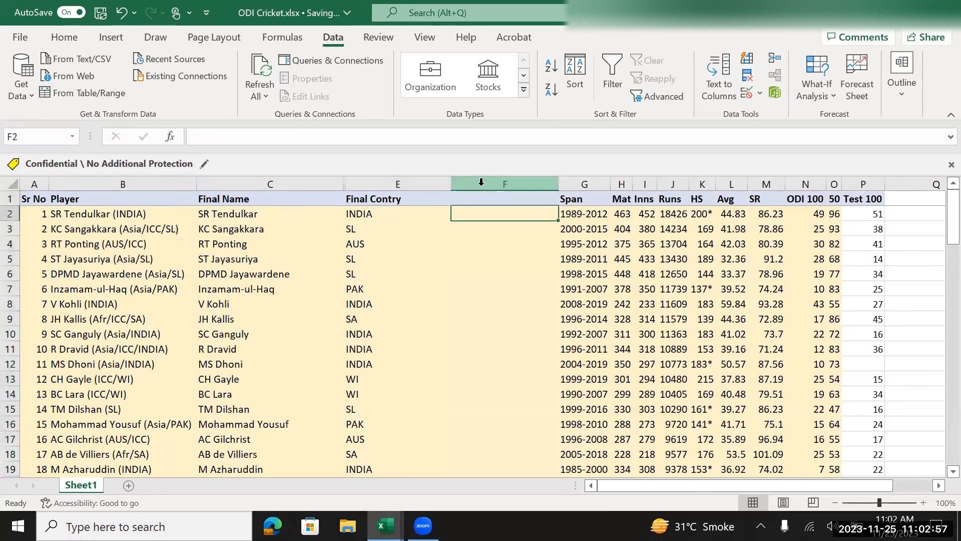
Step: Insert a second empty column before Span and enter the header Name & Country in G1
{"action": "left_click", "coordinate": [258, 217]}
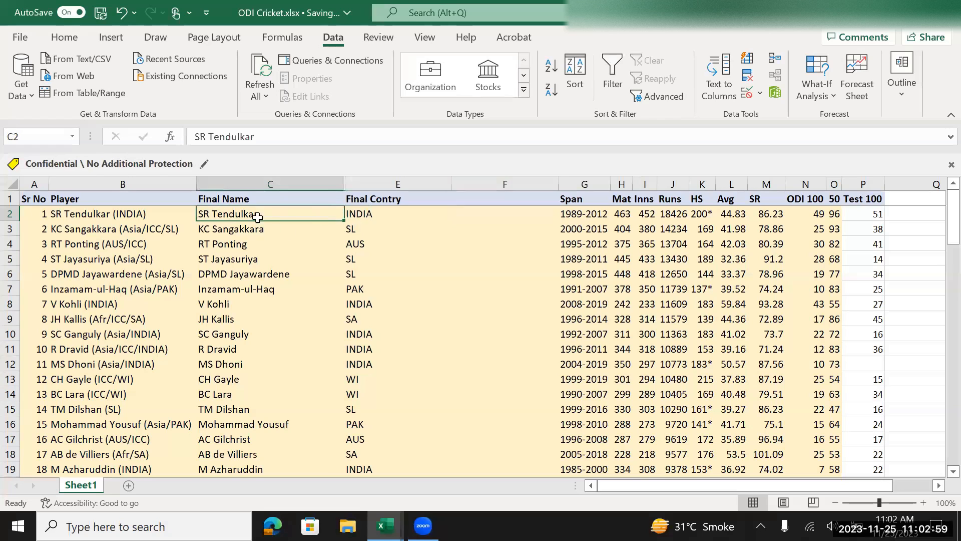
{"action": "left_click", "coordinate": [377, 217]}
{"action": "left_click", "coordinate": [571, 181]}
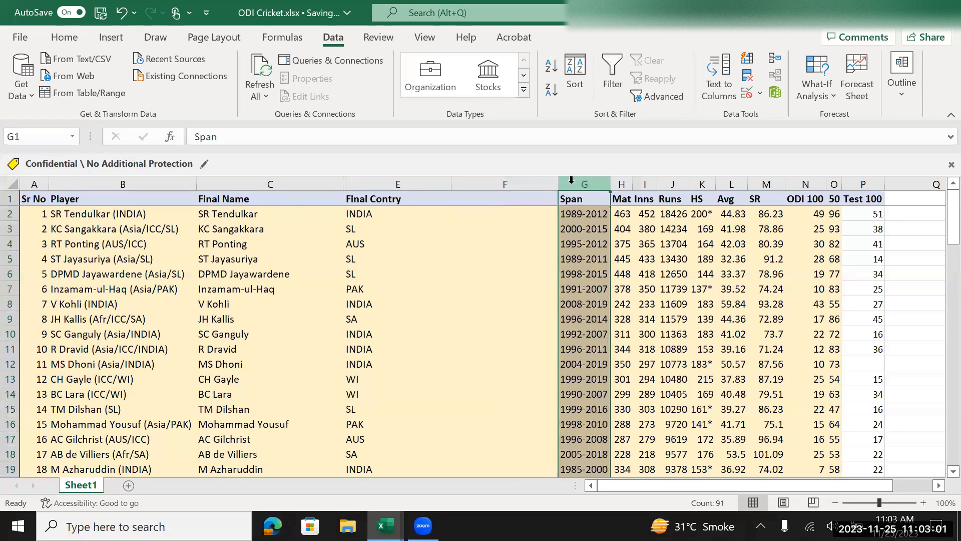
{"action": "key", "text": "ctrl+shift+plus"}
{"action": "key", "text": "Left"}
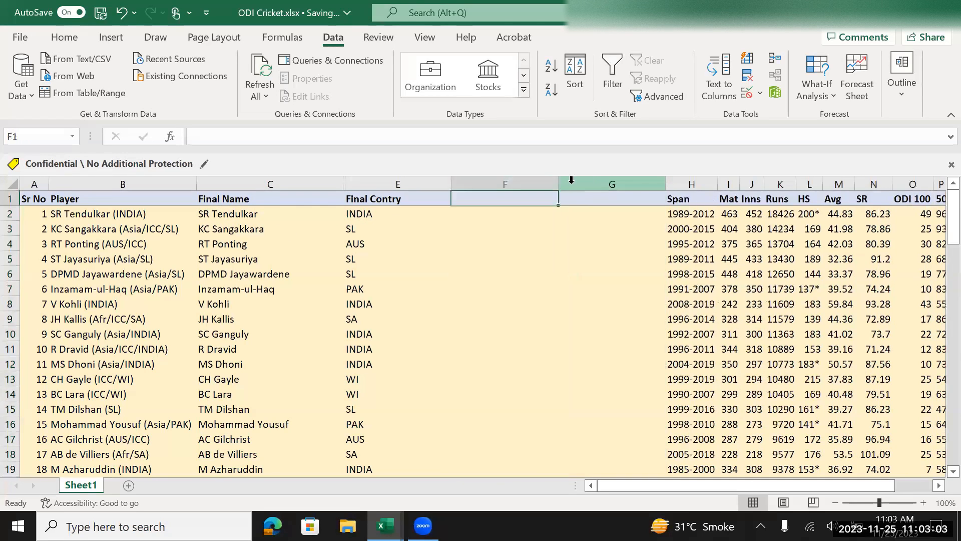
{"action": "key", "text": "Left"}
{"action": "key", "text": "Right"}
{"action": "key", "text": "Right"}
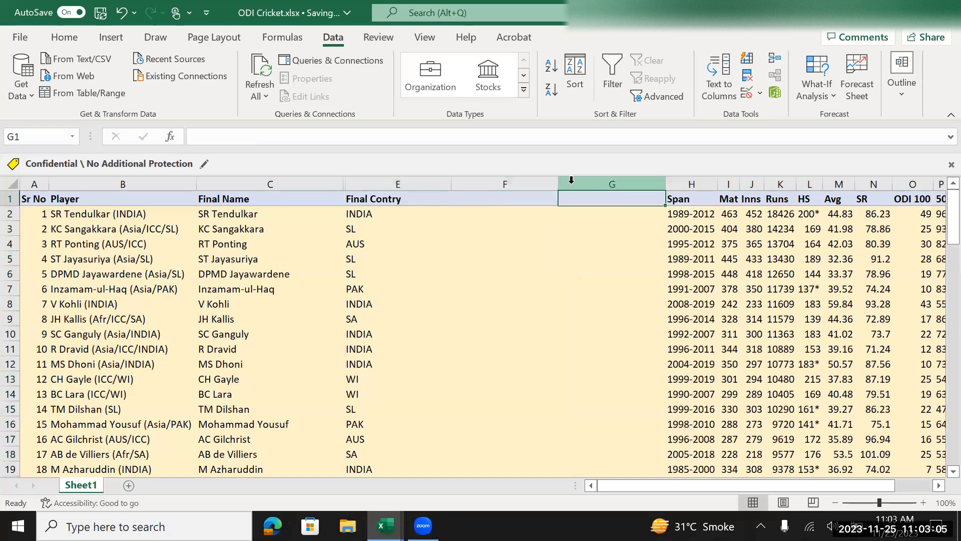
{"action": "type", "text": "N"}
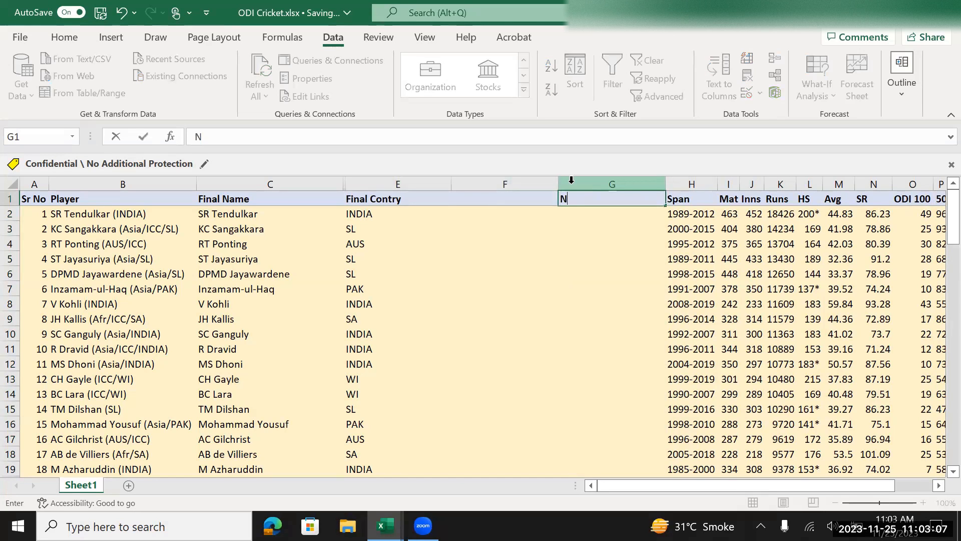
{"action": "type", "text": "ame & Country"}
{"action": "key", "text": "Return"}
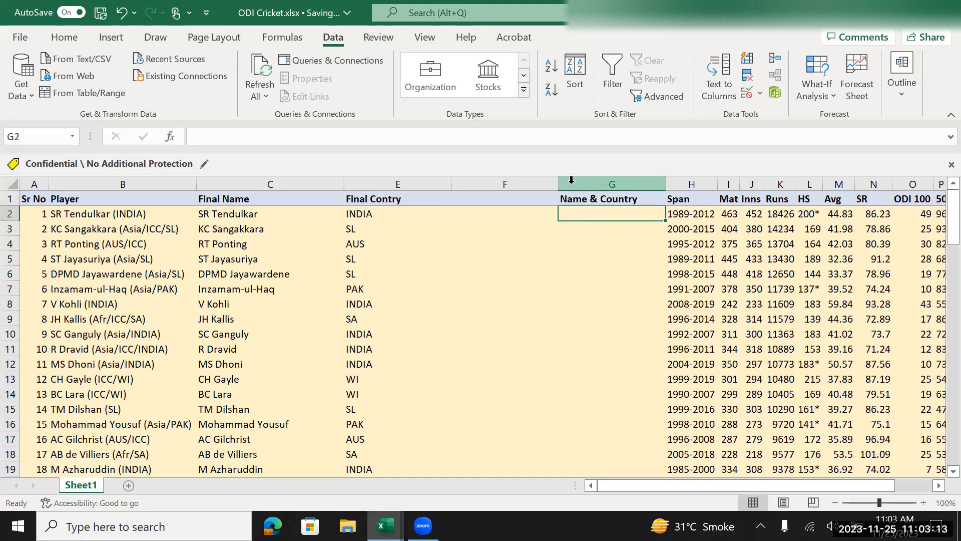
{"action": "left_click", "coordinate": [501, 213]}
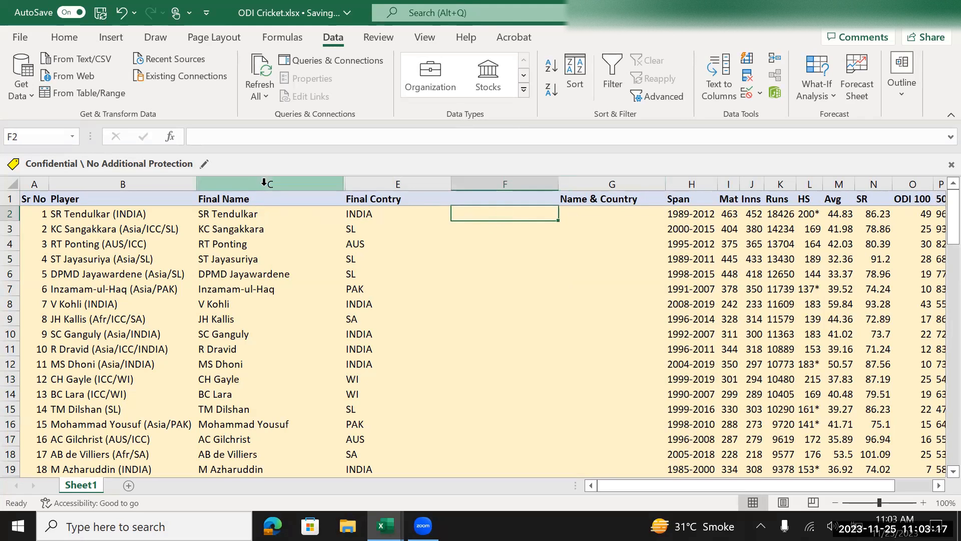
{"action": "left_click", "coordinate": [269, 214]}
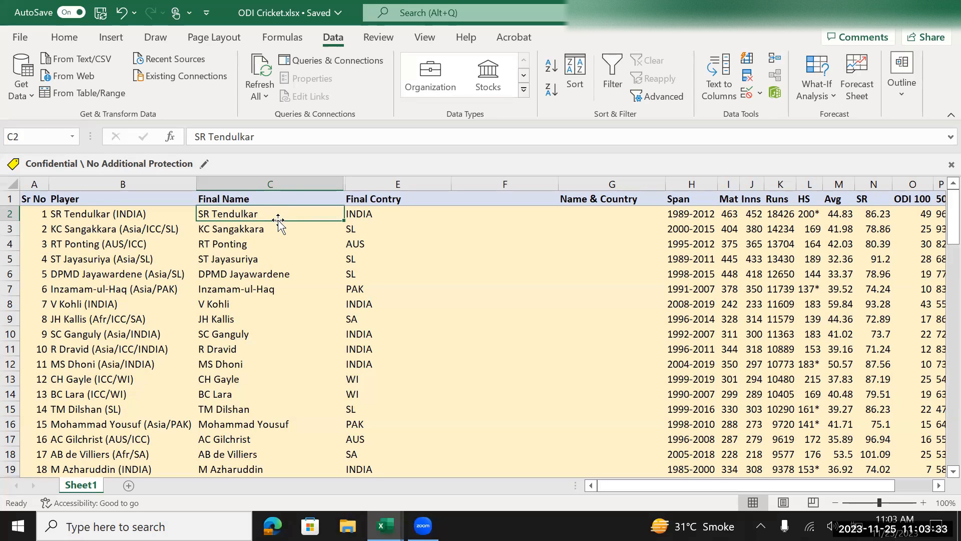
{"action": "left_click", "coordinate": [579, 213]}
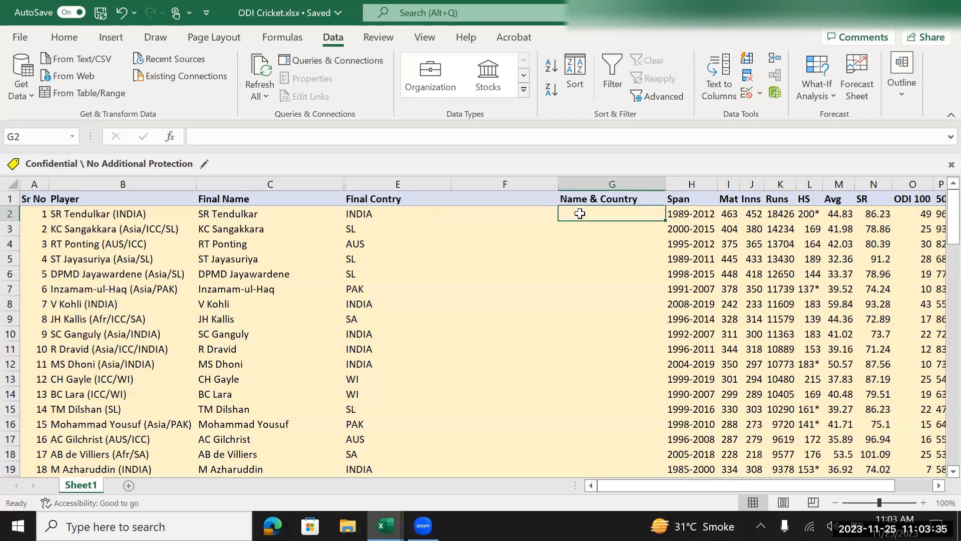
{"action": "left_click", "coordinate": [273, 213]}
{"action": "left_click", "coordinate": [363, 214]}
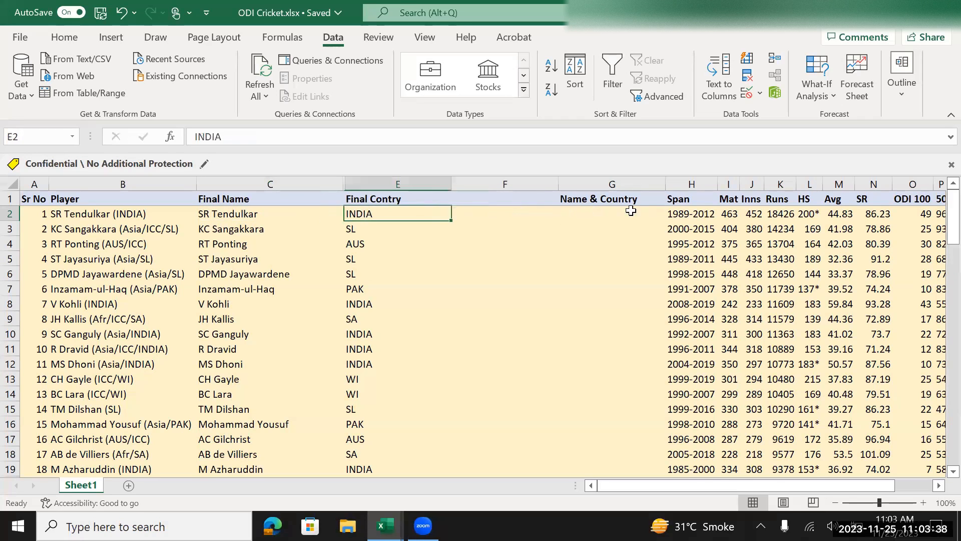
{"action": "left_click", "coordinate": [674, 213]}
{"action": "left_click", "coordinate": [574, 218]}
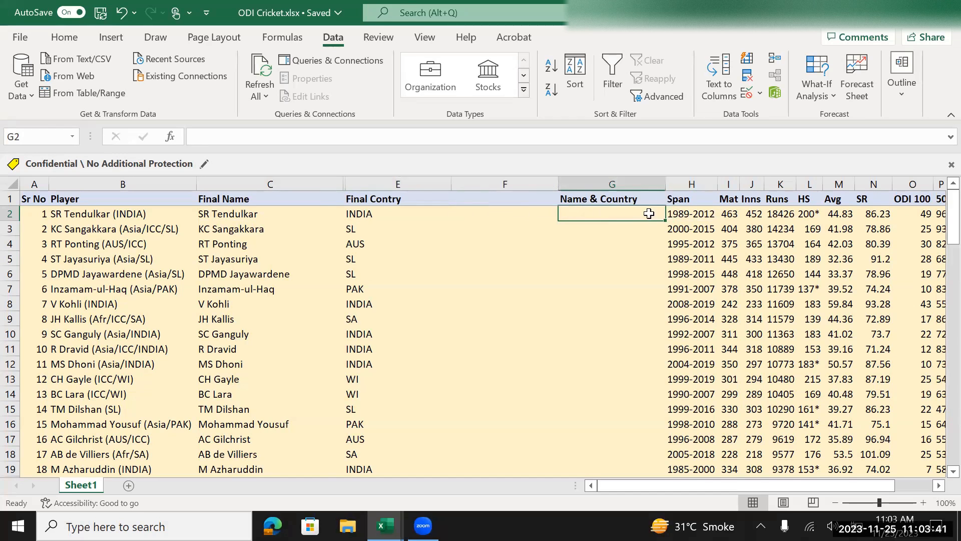
Step: Enter a hyphen in F2 and fill it down column F to row 91
{"action": "left_click", "coordinate": [505, 213]}
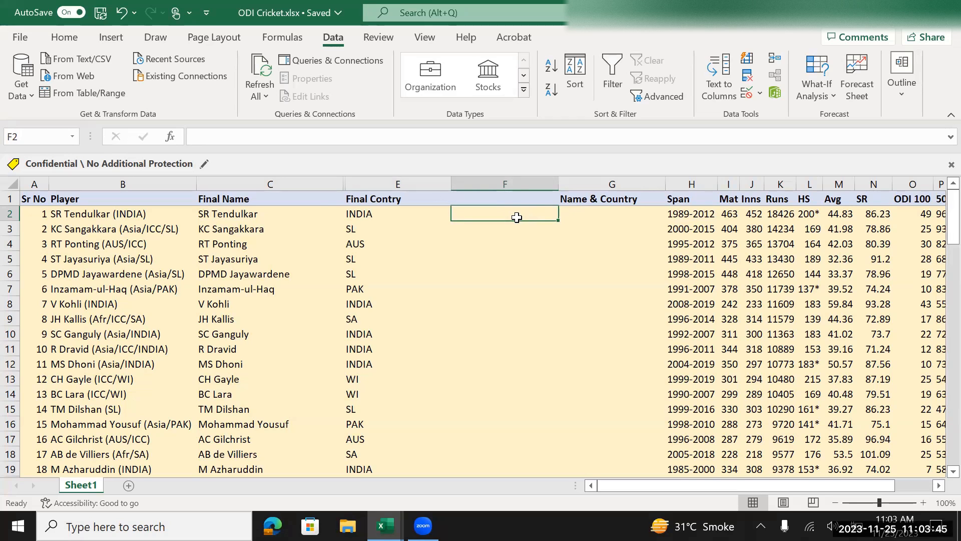
{"action": "type", "text": "-"}
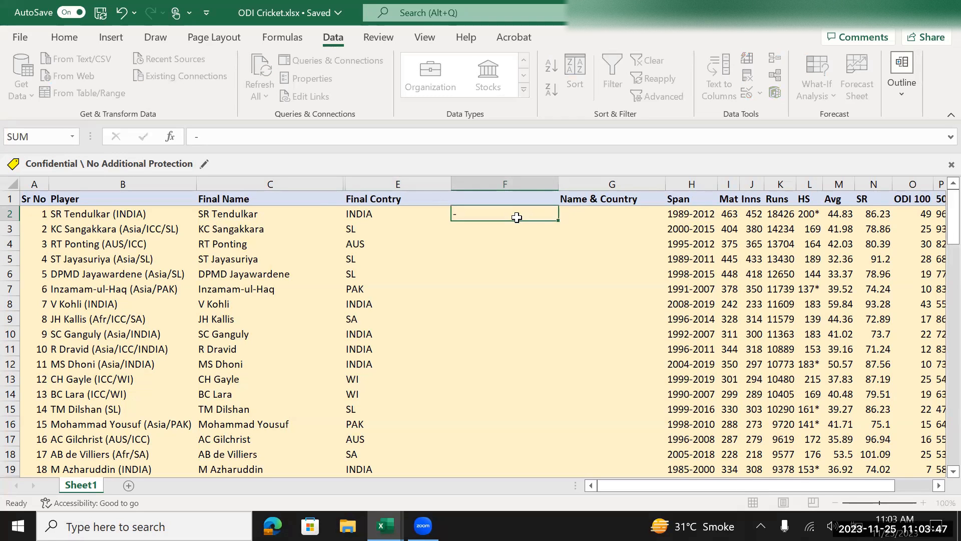
{"action": "key", "text": "Return"}
{"action": "key", "text": "Left"}
{"action": "key", "text": "ctrl+Down"}
{"action": "key", "text": "Right"}
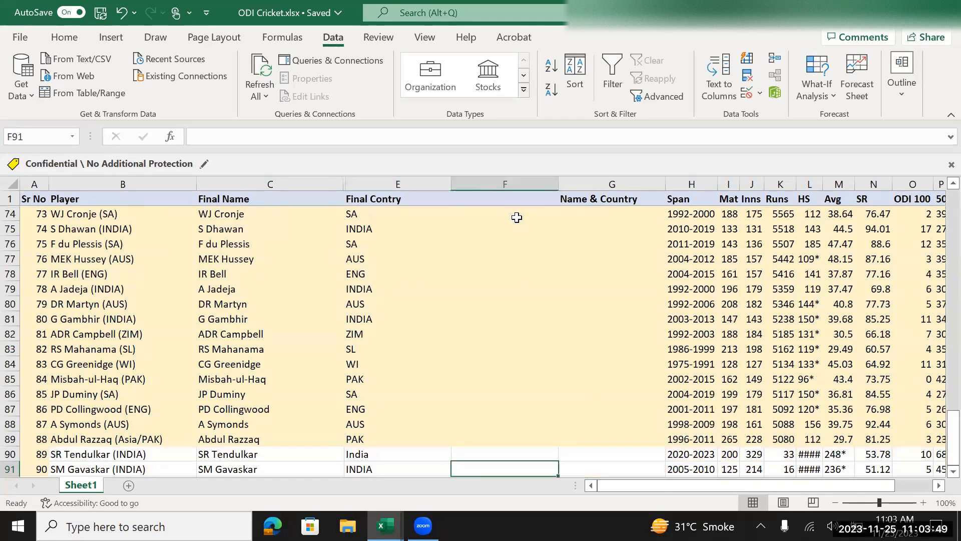
{"action": "key", "text": "ctrl+shift+Up"}
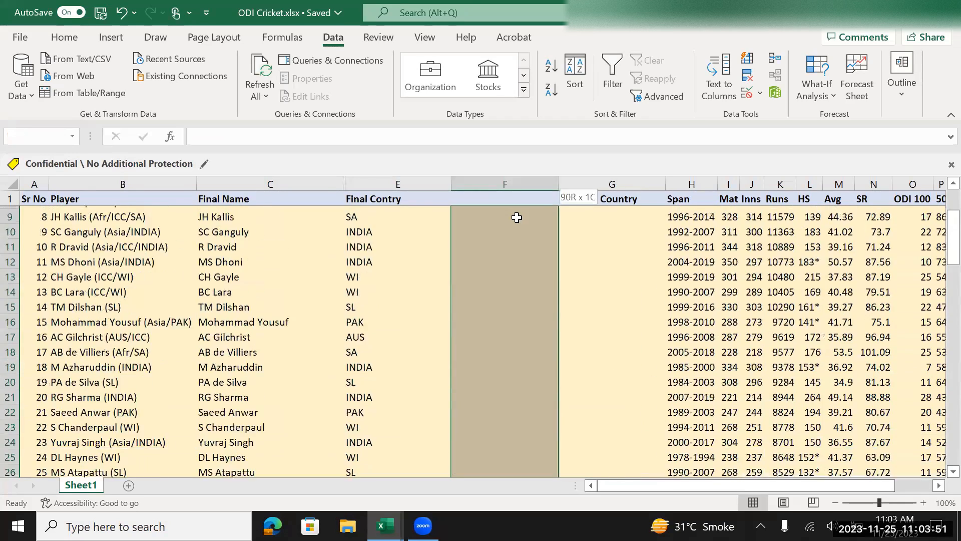
{"action": "key", "text": "ctrl+d"}
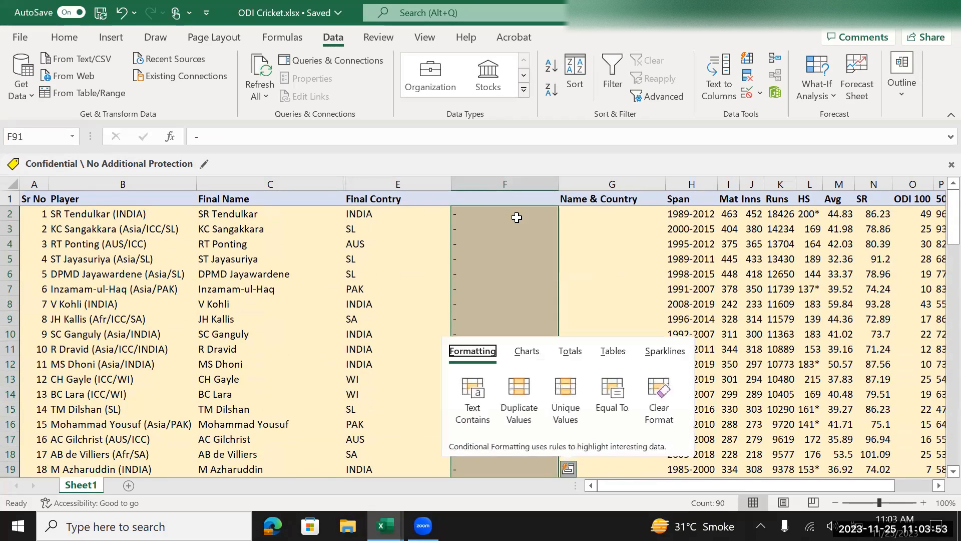
{"action": "key", "text": "Escape"}
{"action": "key", "text": "Up"}
{"action": "key", "text": "ctrl+Up"}
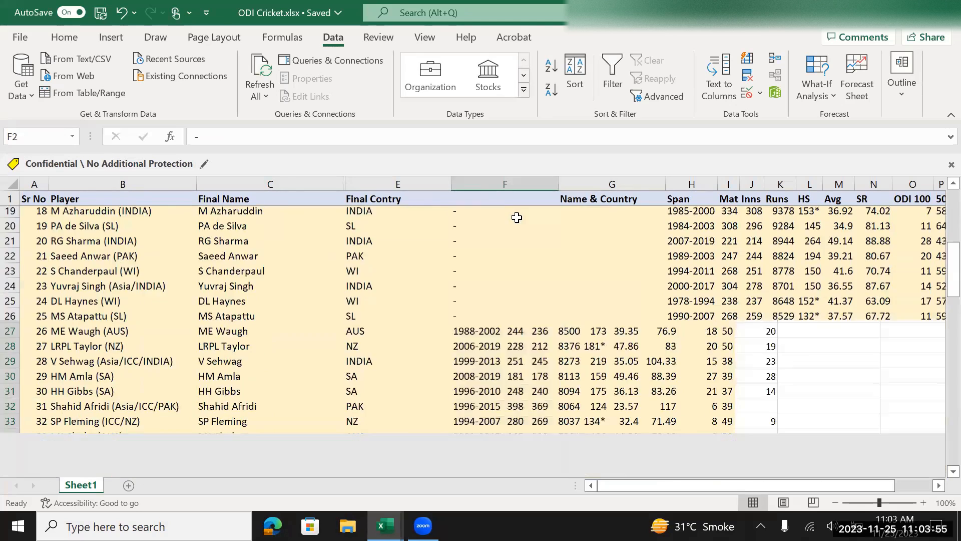
{"action": "key", "text": "Right"}
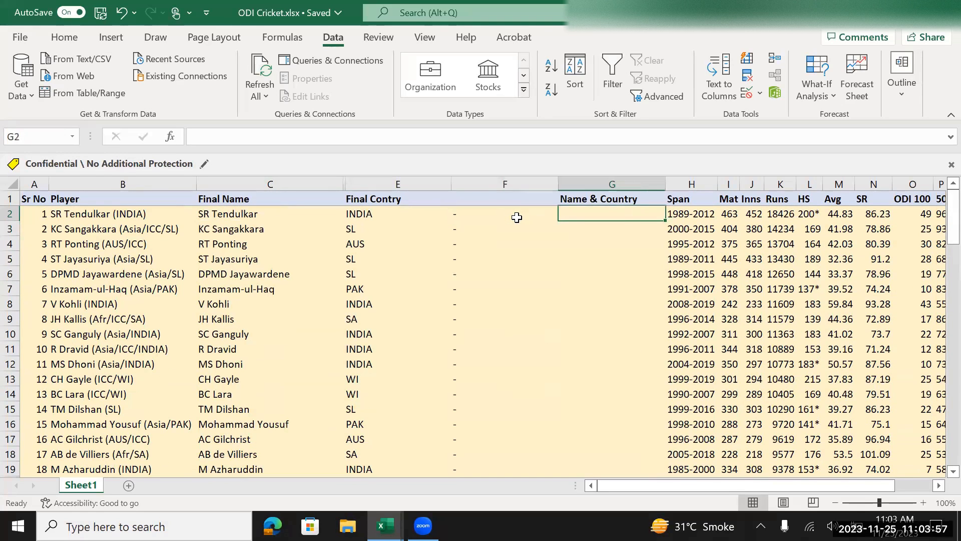
{"action": "type", "text": "="}
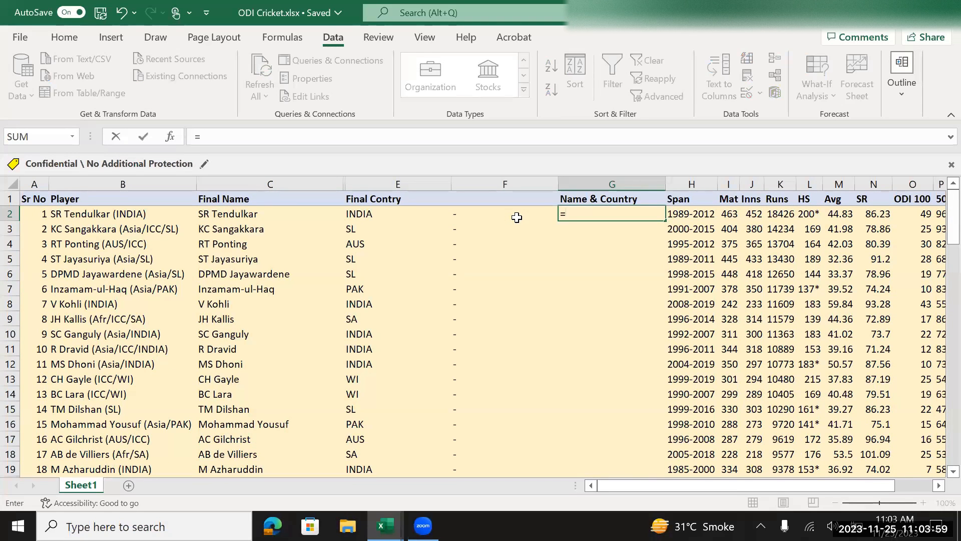
{"action": "key", "text": "Escape"}
{"action": "key", "text": "Left"}
{"action": "key", "text": "Right"}
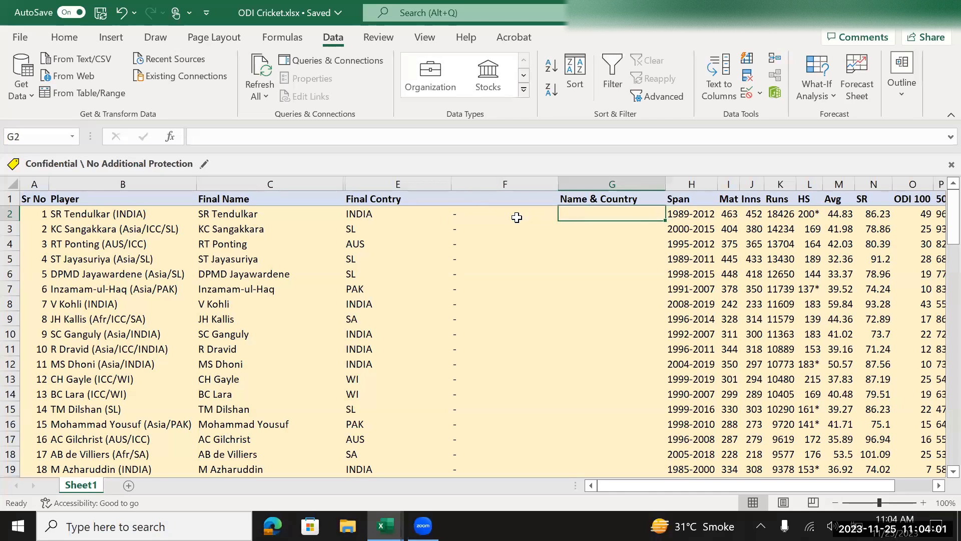
Step: Enter the formula =C2&F2&E2 in G2 to join the player's name, hyphen and country
{"action": "type", "text": "="}
{"action": "key", "text": "Left"}
{"action": "key", "text": "Left"}
{"action": "key", "text": "Left"}
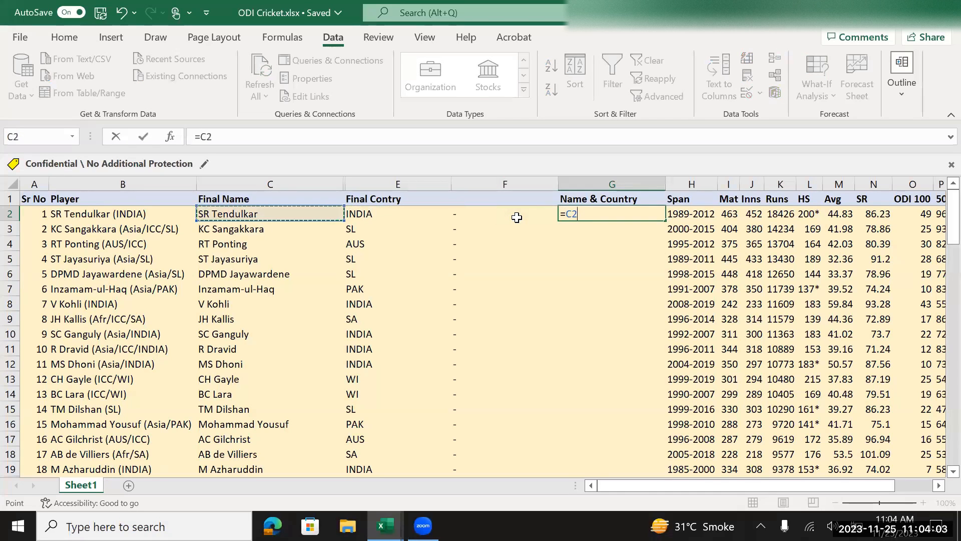
{"action": "type", "text": "&"}
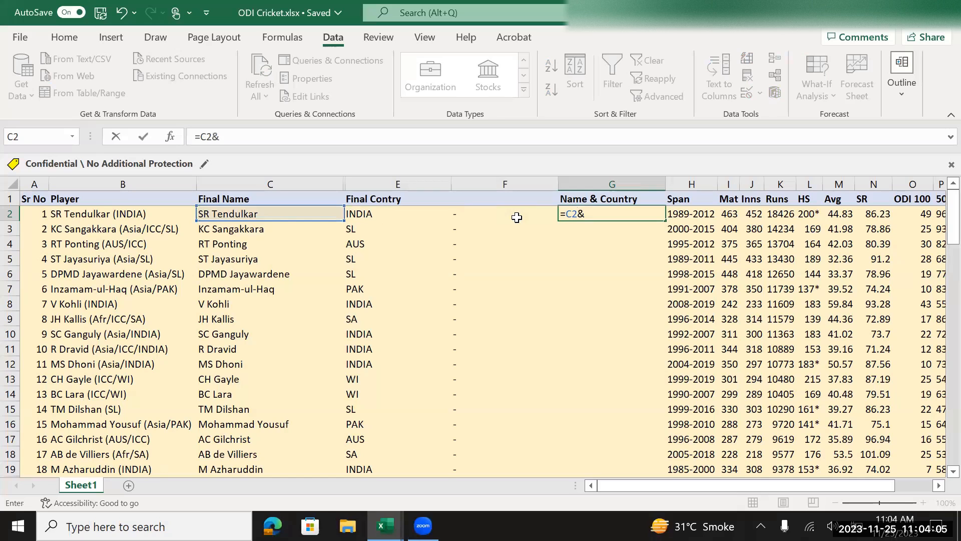
{"action": "key", "text": "Left"}
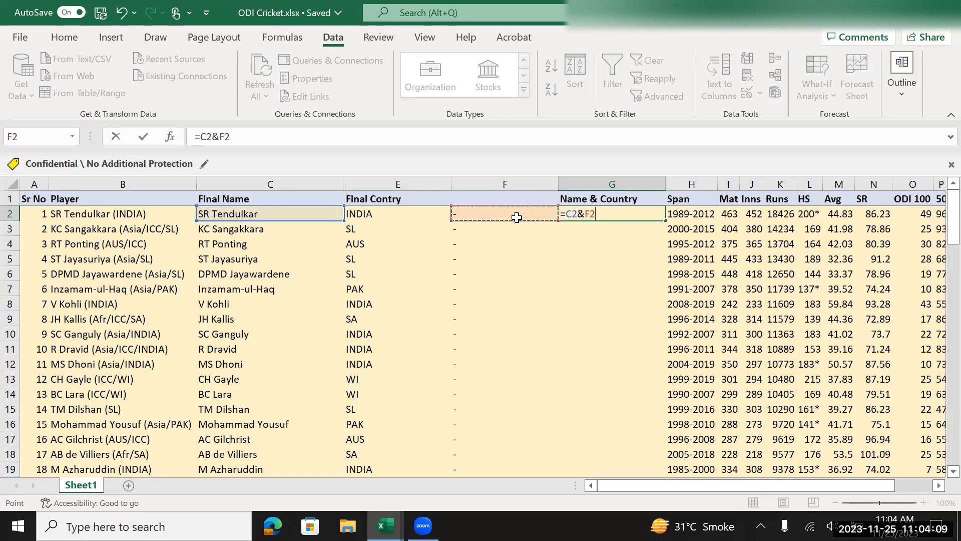
{"action": "type", "text": "&"}
{"action": "key", "text": "Left"}
{"action": "key", "text": "Left"}
{"action": "key", "text": "Left"}
{"action": "key", "text": "Right"}
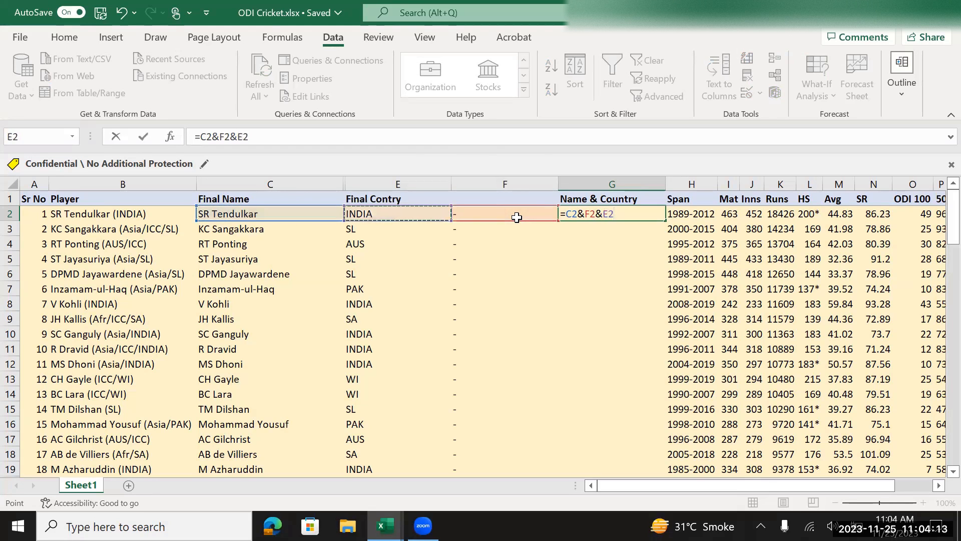
{"action": "key", "text": "Return"}
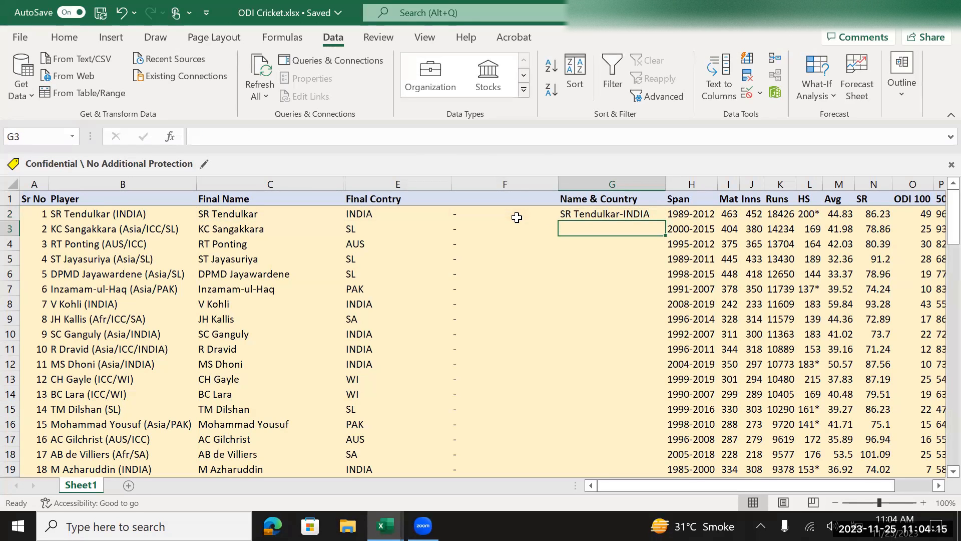
Step: Fill the Name & Country formula from G2 down column G to row 91
{"action": "left_click", "coordinate": [647, 116]}
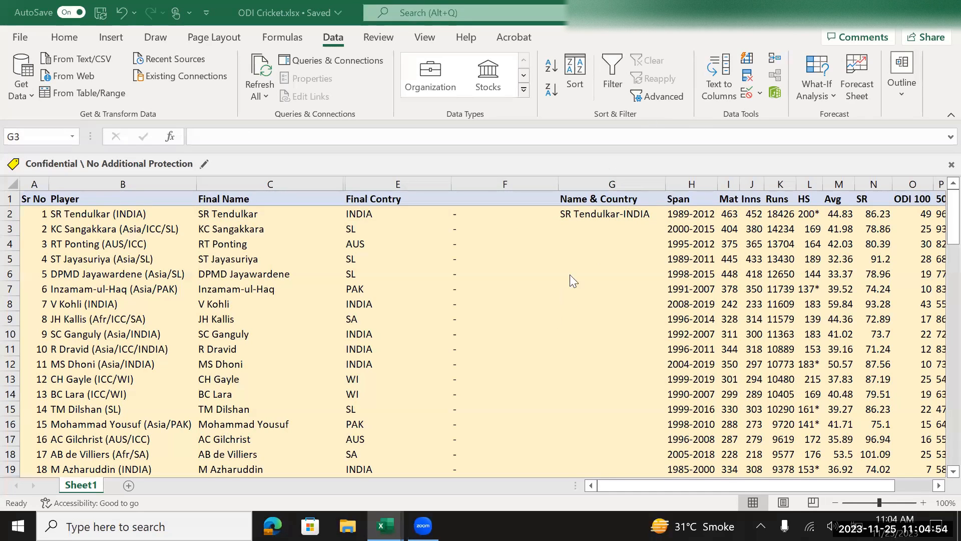
{"action": "left_click", "coordinate": [586, 214]}
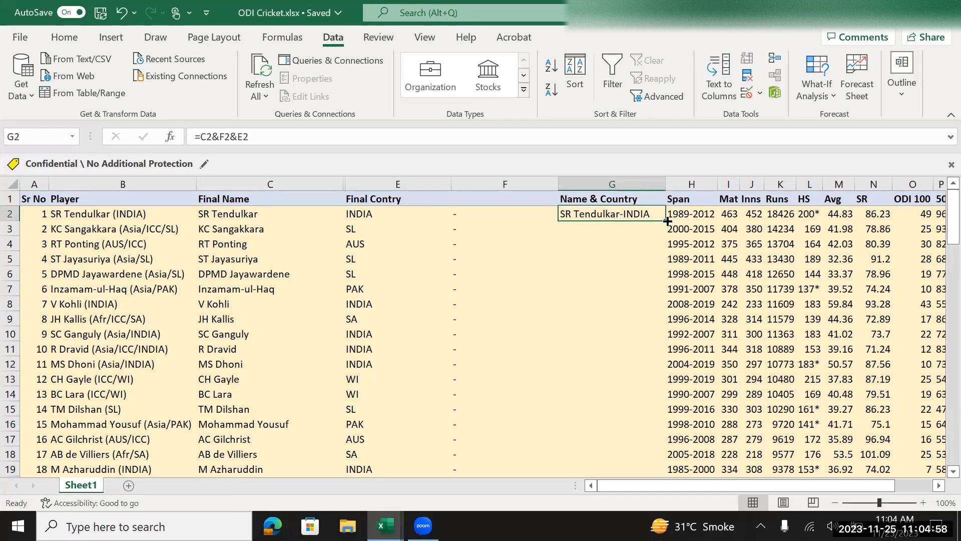
{"action": "double_click", "coordinate": [667, 221]}
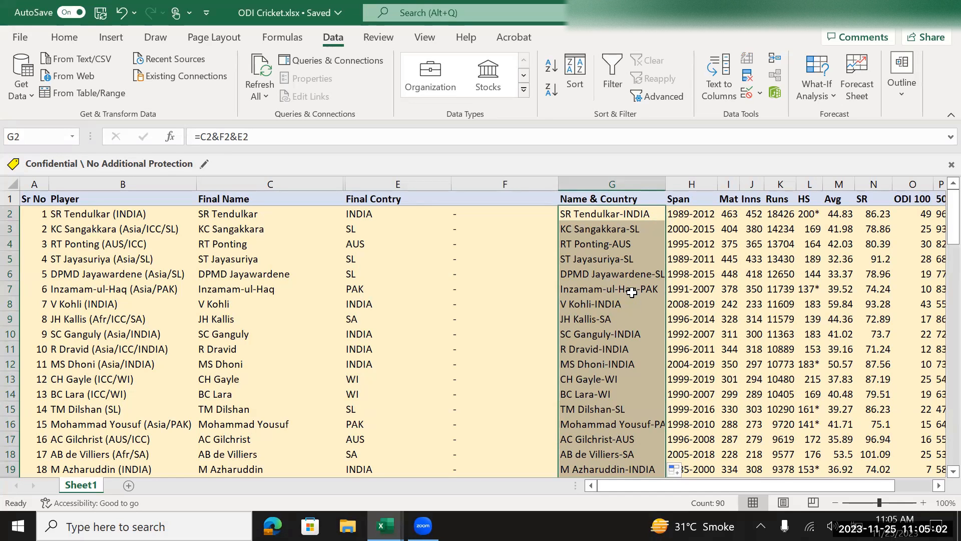
Step: Clear all the joined values below the Name & Country header, from G2 to the last row
{"action": "key", "text": "Up"}
{"action": "key", "text": "Down"}
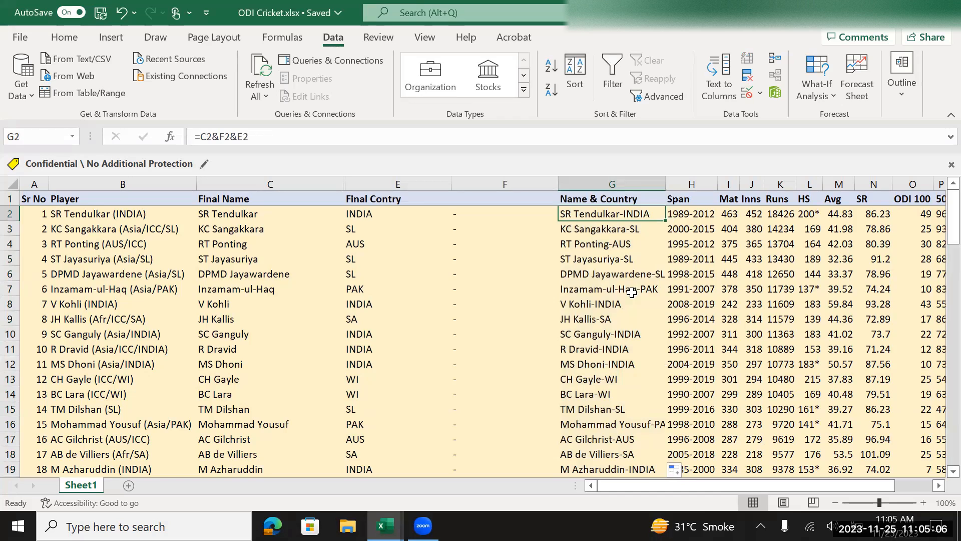
{"action": "key", "text": "ctrl+shift+Down"}
{"action": "key", "text": "Up"}
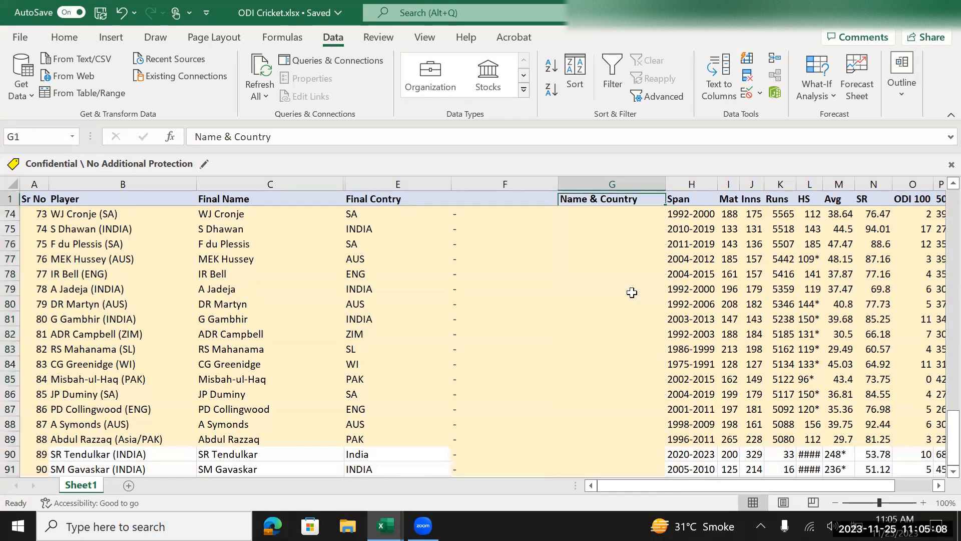
{"action": "key", "text": "Down"}
{"action": "key", "text": "Up"}
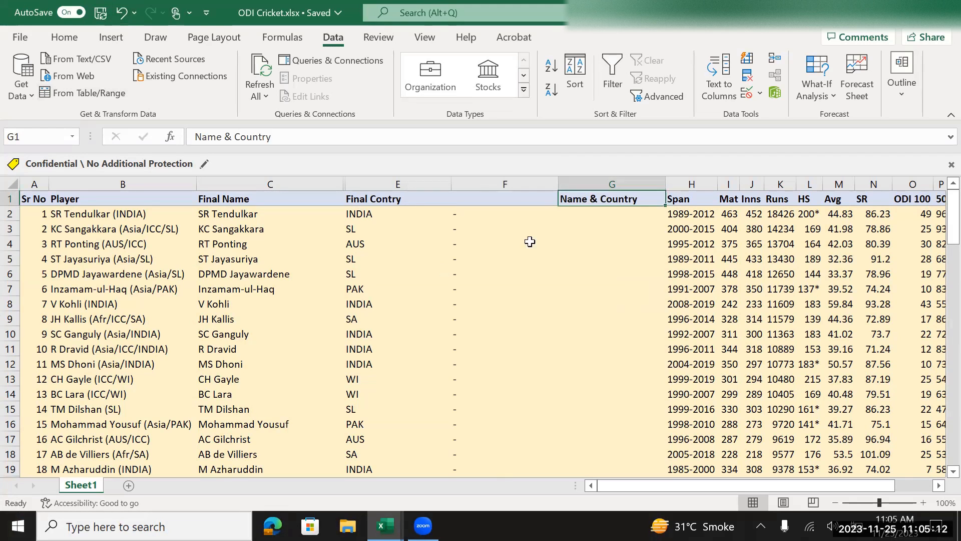
Step: Delete the entire hyphen column F between Final Contry and Name & Country
{"action": "left_click", "coordinate": [503, 184]}
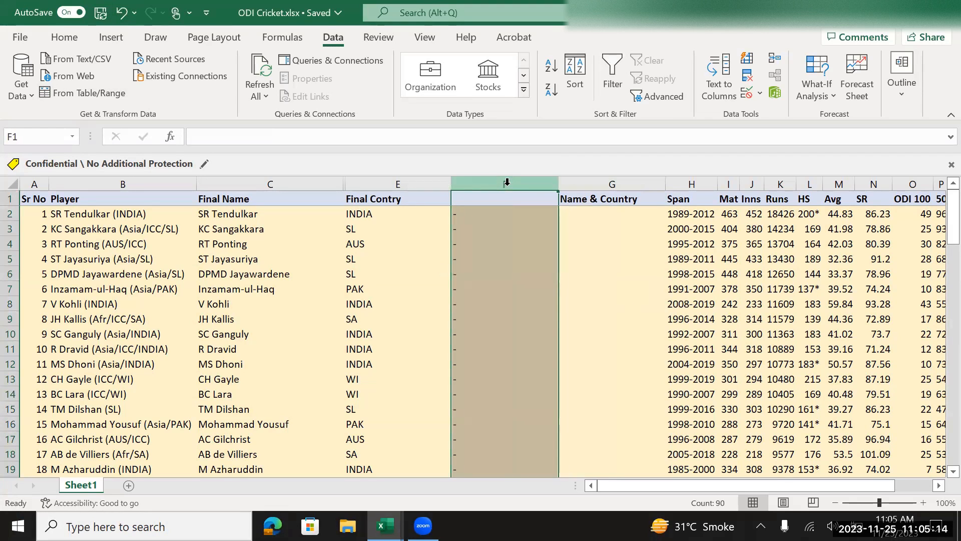
{"action": "key", "text": "Delete"}
{"action": "key", "text": "ctrl+minus"}
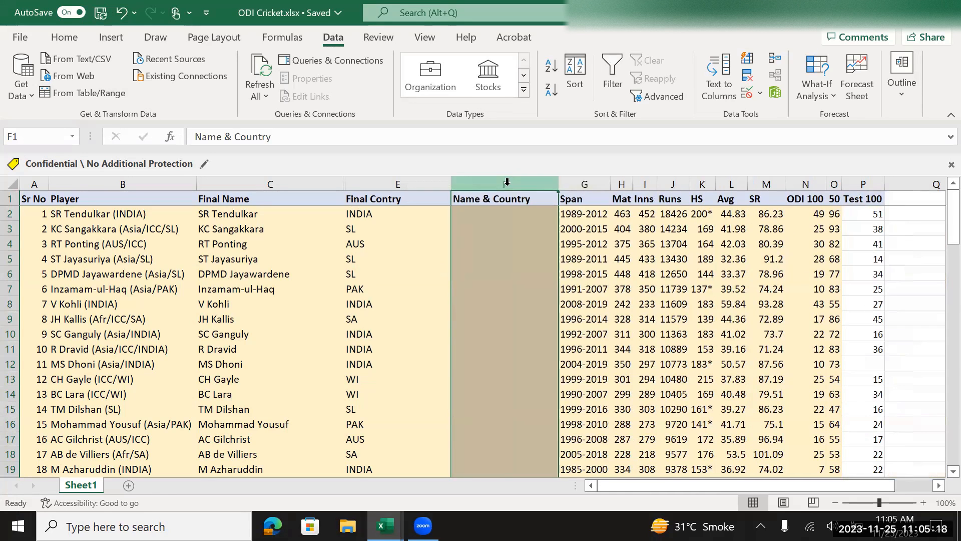
{"action": "key", "text": "Up"}
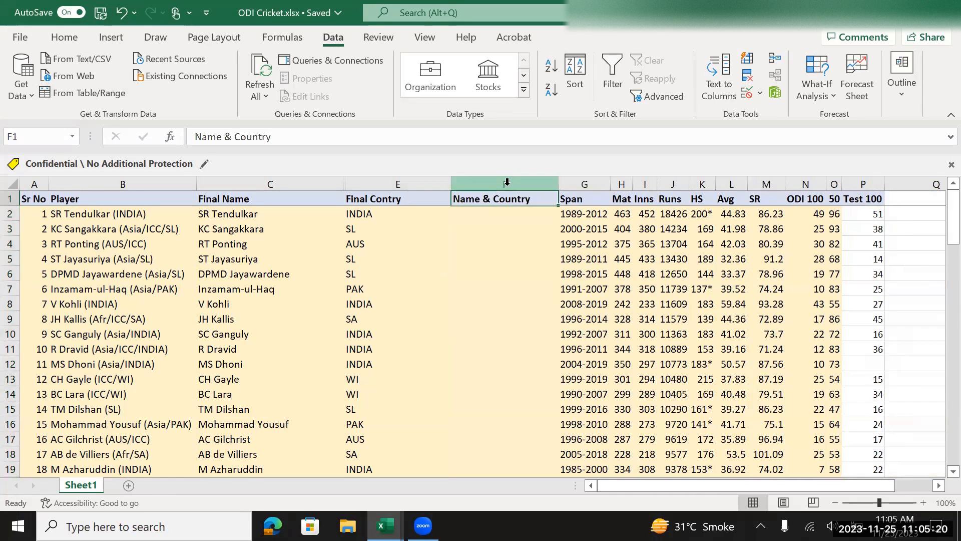
Step: Enter the text Great Player in F2 under the Name & Country header
{"action": "key", "text": "Down"}
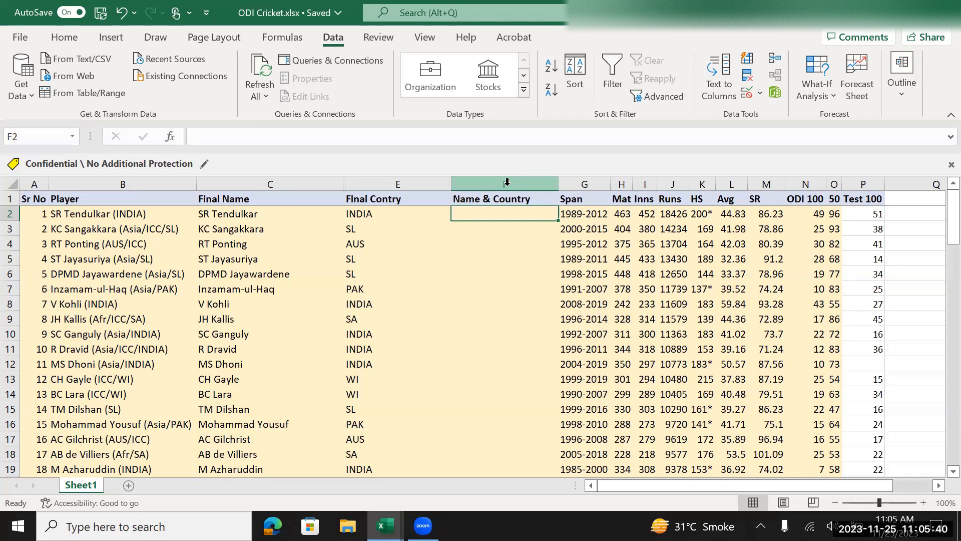
{"action": "type", "text": "G"}
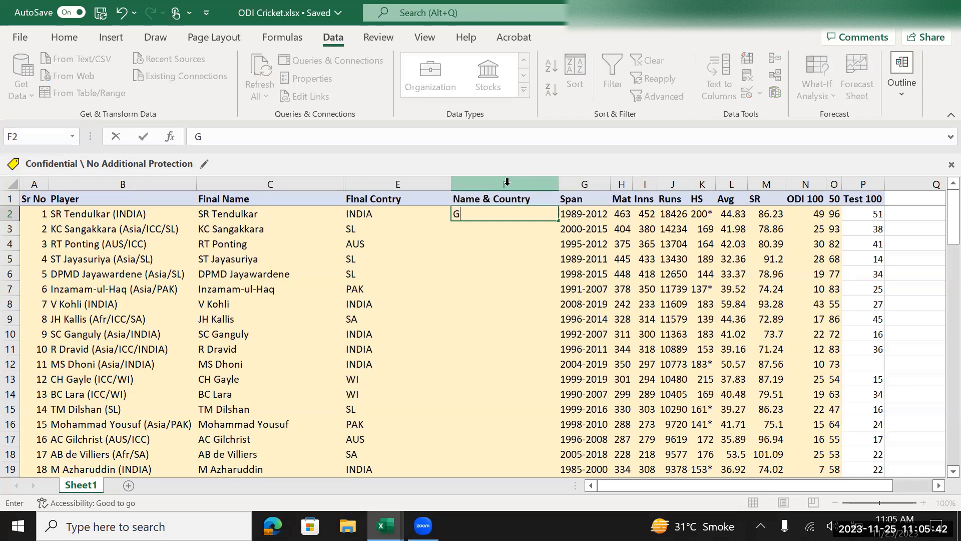
{"action": "type", "text": "reat Player"}
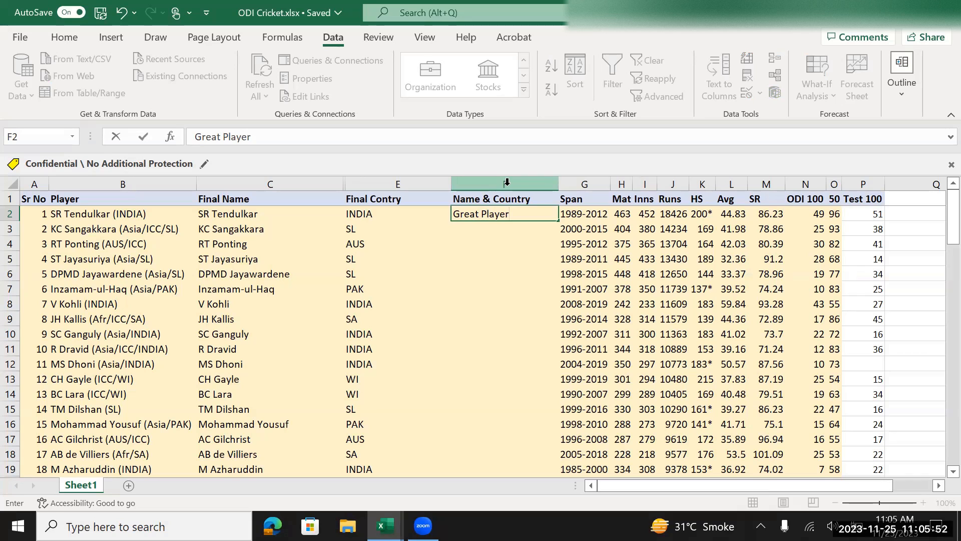
{"action": "key", "text": "Return"}
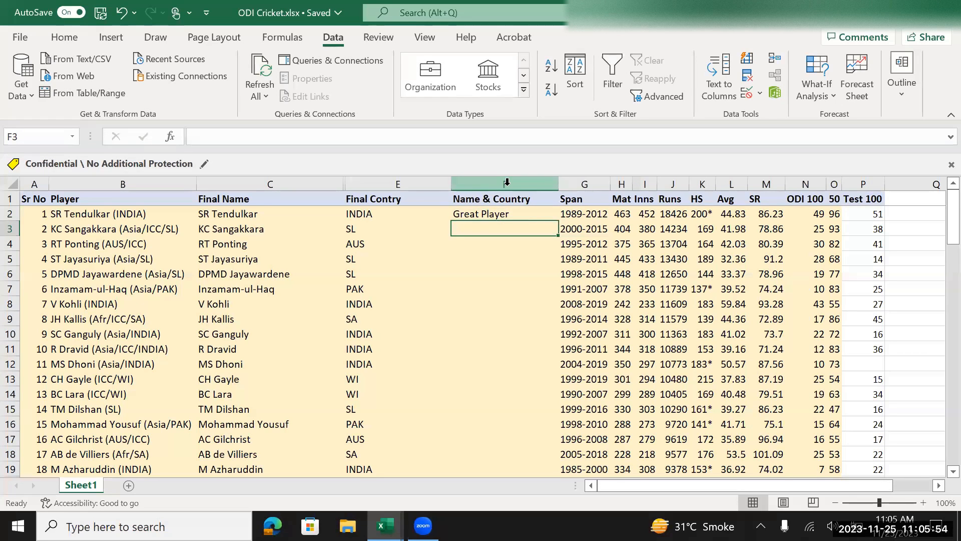
Step: Insert ODI into the text of F2 so that it reads Great ODI Player
{"action": "key", "text": "Up"}
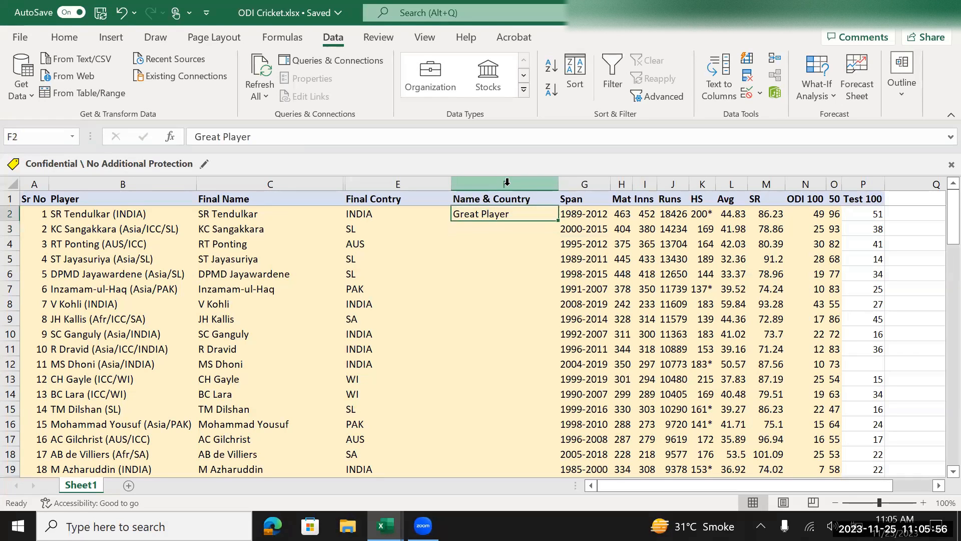
{"action": "left_click", "coordinate": [223, 136]}
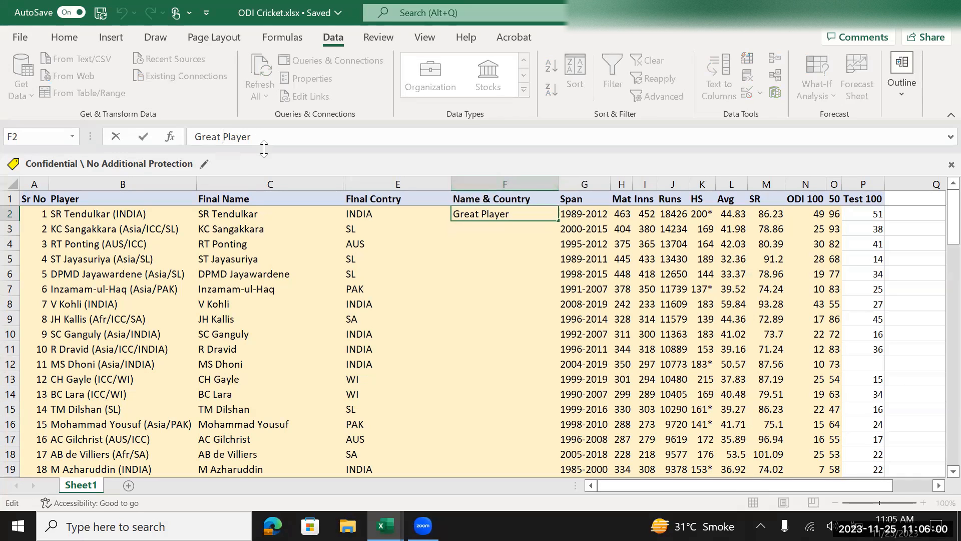
{"action": "type", "text": "ODI"}
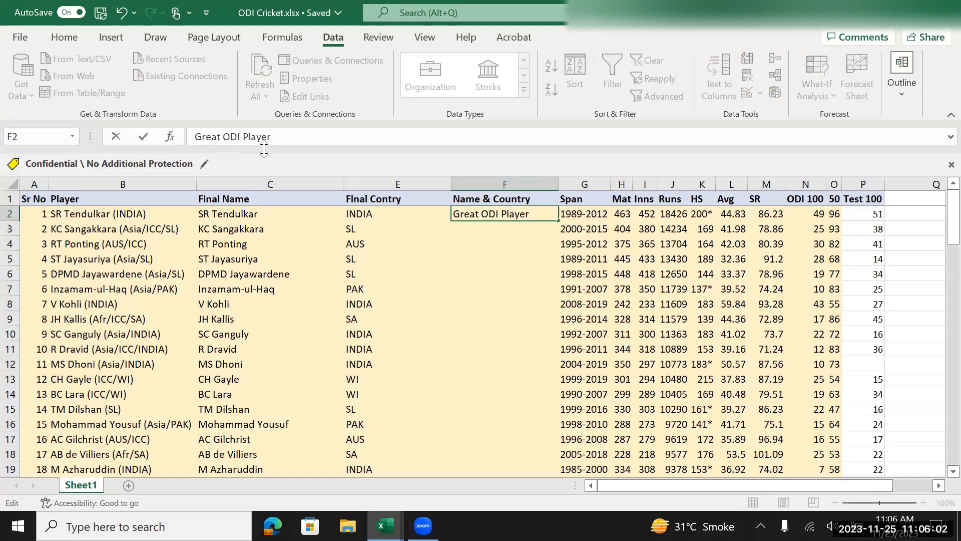
{"action": "key", "text": "Return"}
{"action": "key", "text": "Up"}
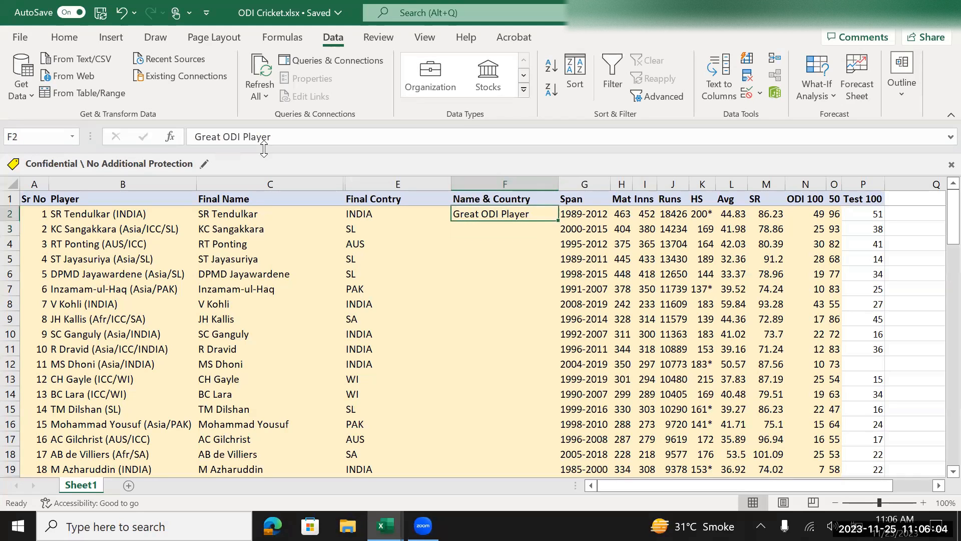
Step: Append Great Test Player to the end of the existing text in F2
{"action": "left_click", "coordinate": [275, 139]}
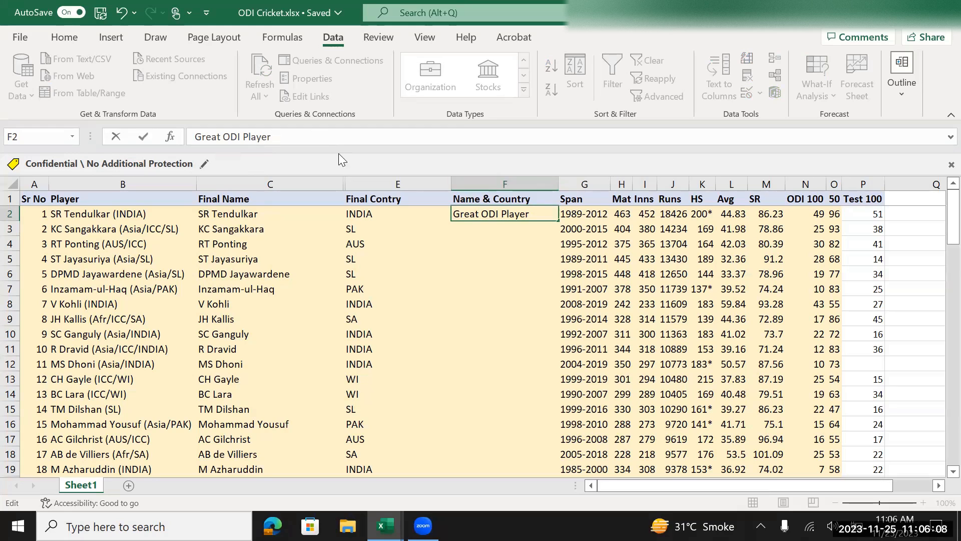
{"action": "type", "text": "Great"}
{"action": "type", "text": " Test"}
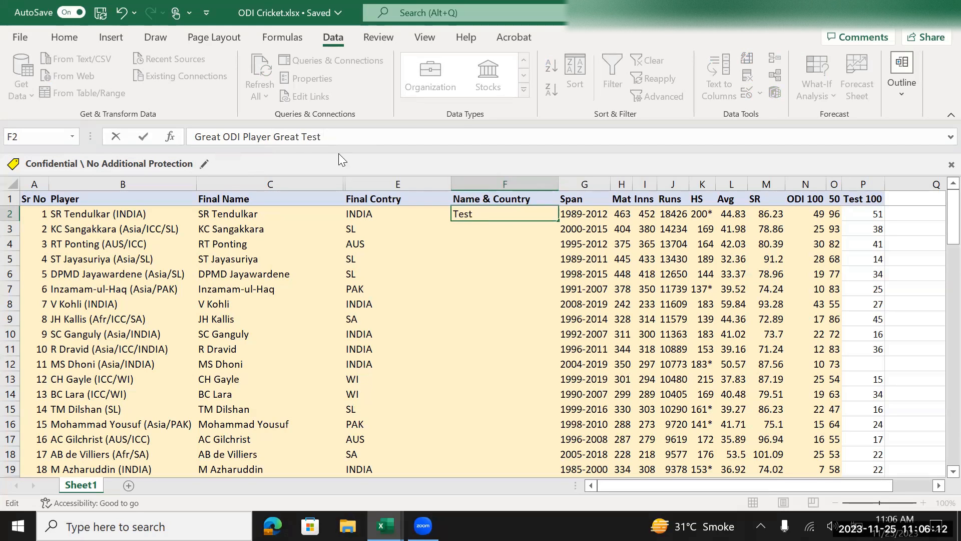
{"action": "type", "text": " Player"}
{"action": "key", "text": "Return"}
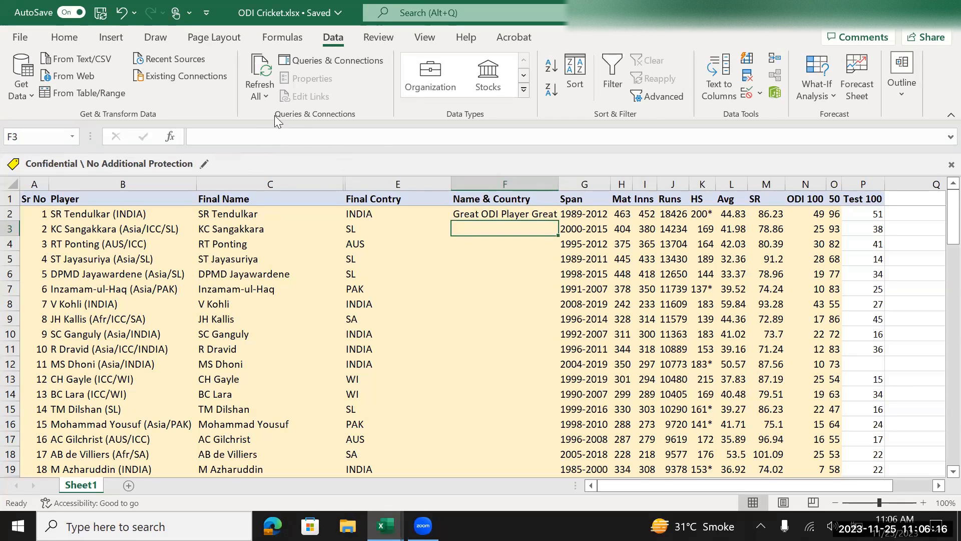
Step: Remove Great Test Player from F2, along with the rest of the cell's text
{"action": "left_click", "coordinate": [499, 215]}
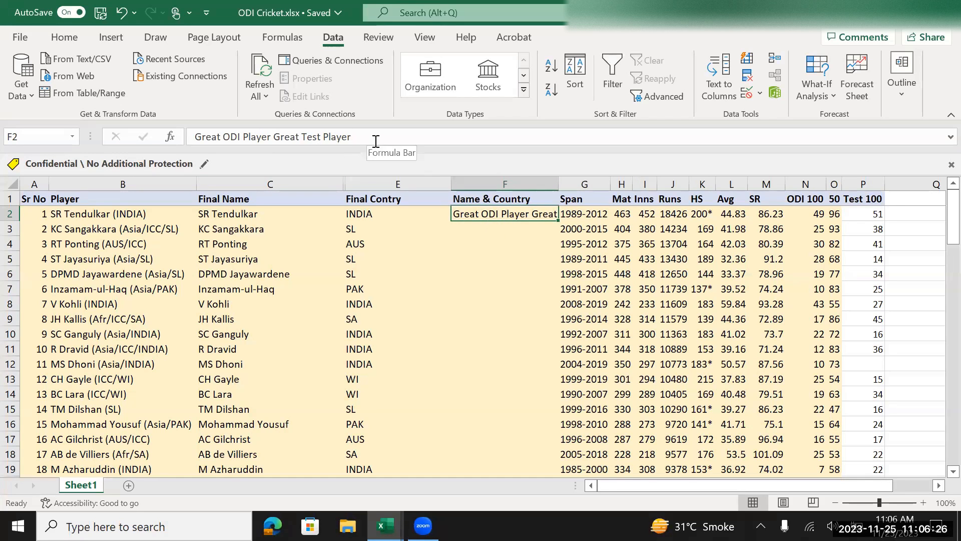
{"action": "left_click_drag", "start_coordinate": [361, 141], "coordinate": [273, 138]}
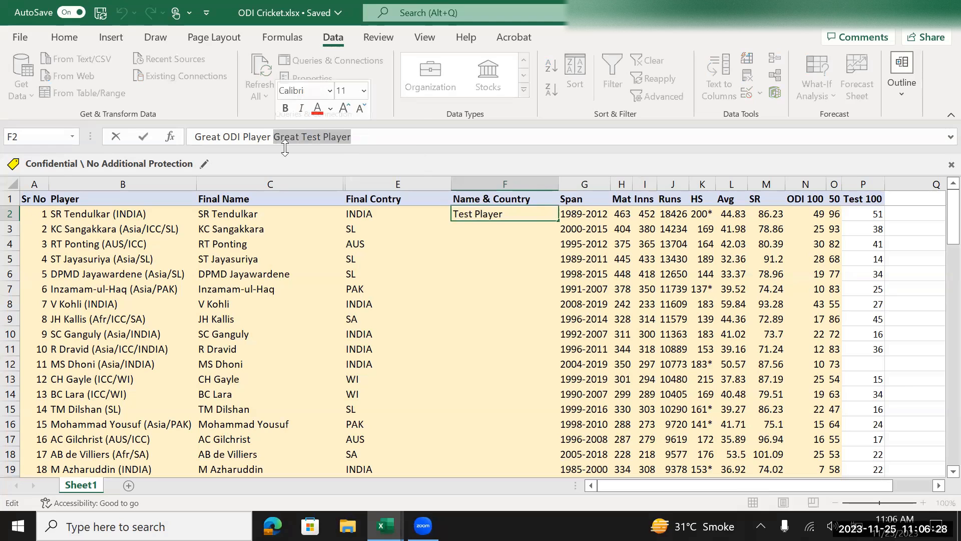
{"action": "key", "text": "BackSpace"}
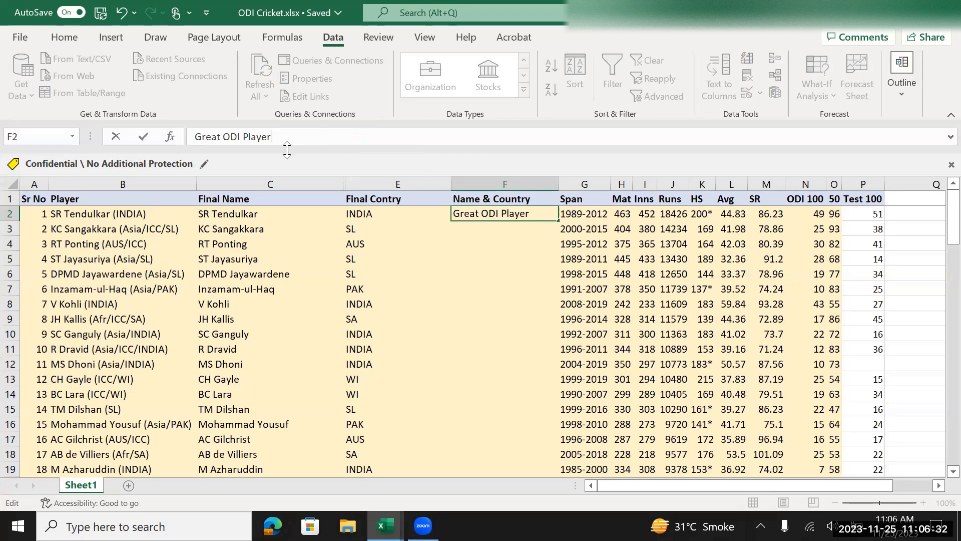
{"action": "key", "text": "ctrl+a"}
{"action": "key", "text": "BackSpace"}
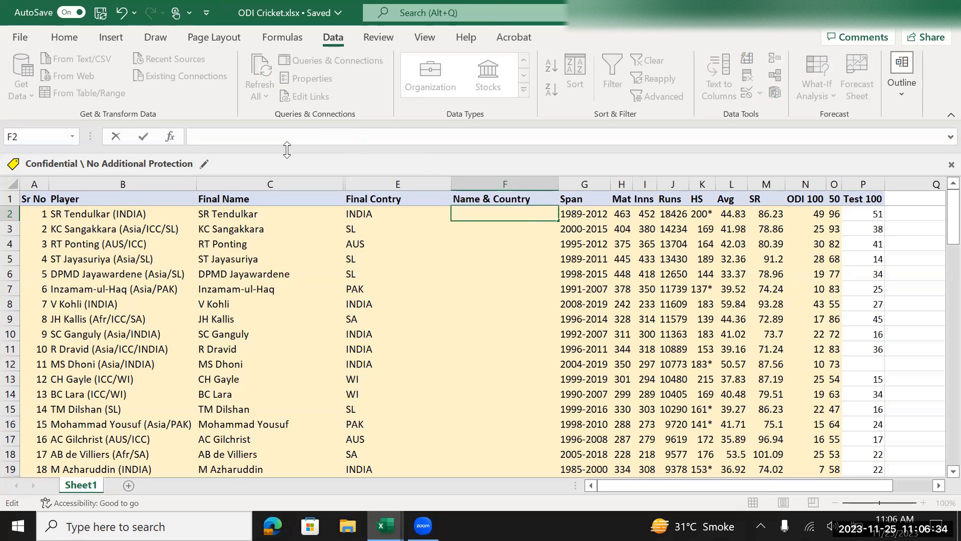
{"action": "key", "text": "Escape"}
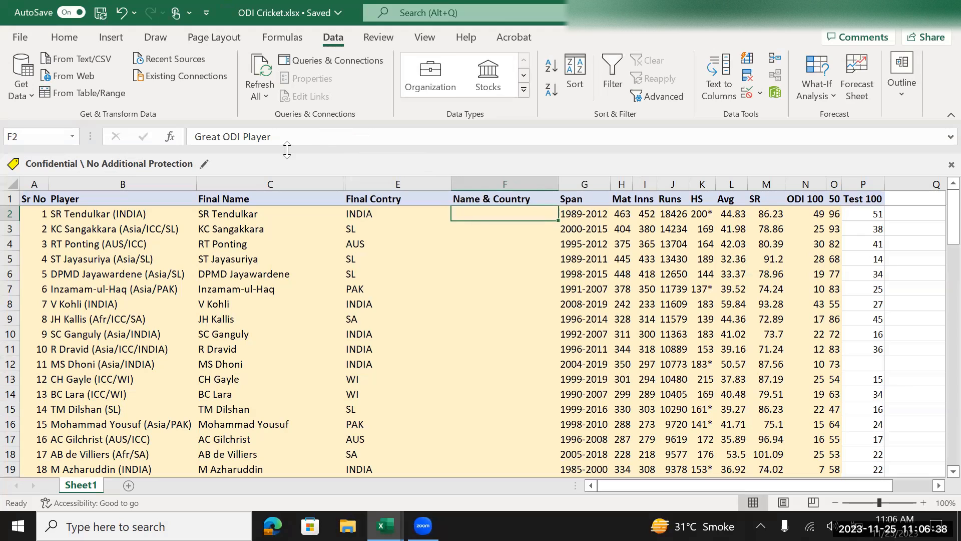
Step: Enter Great ODI Player, Great Test Player and Great T20 Player on three separate lines within cell F2
{"action": "type", "text": "Great "}
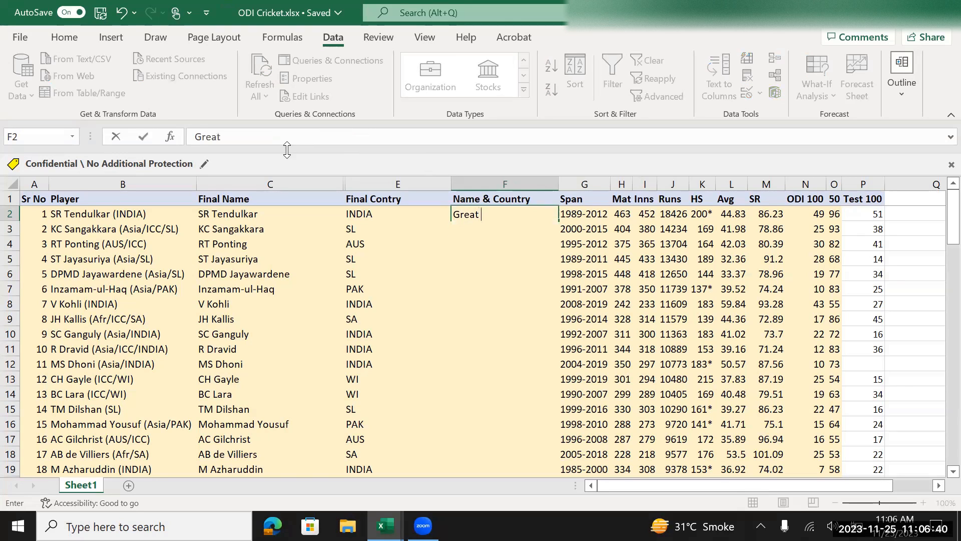
{"action": "type", "text": "ODI Player"}
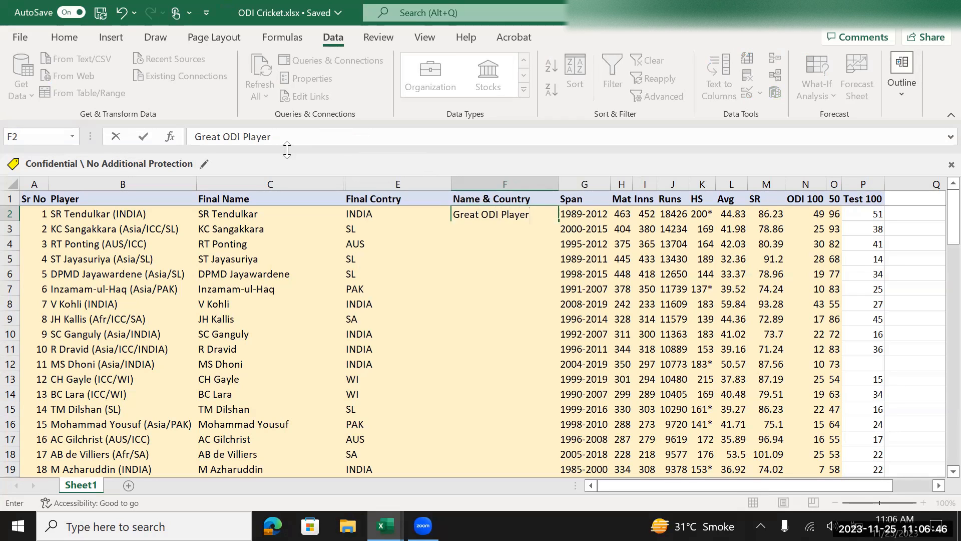
{"action": "key", "text": "alt+Return"}
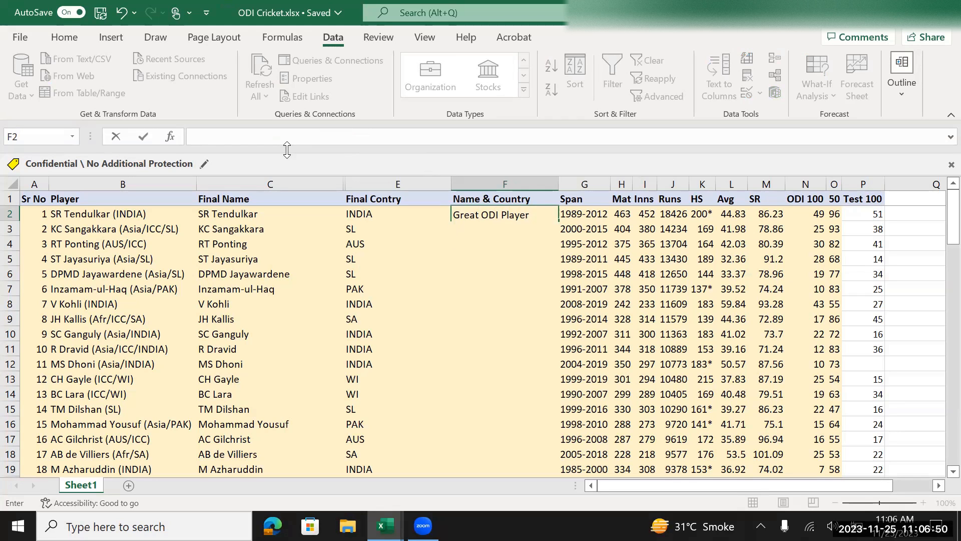
{"action": "type", "text": "Great Test"}
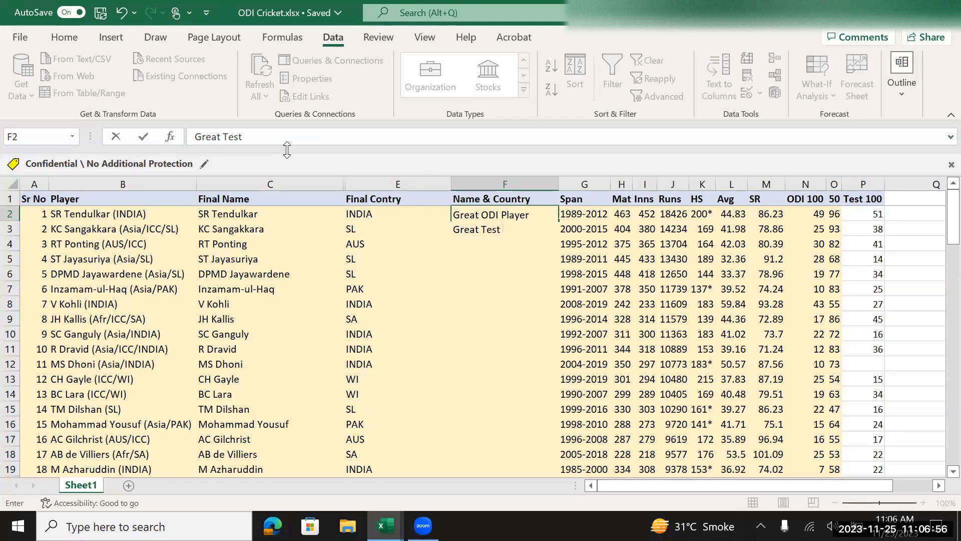
{"action": "type", "text": " Player"}
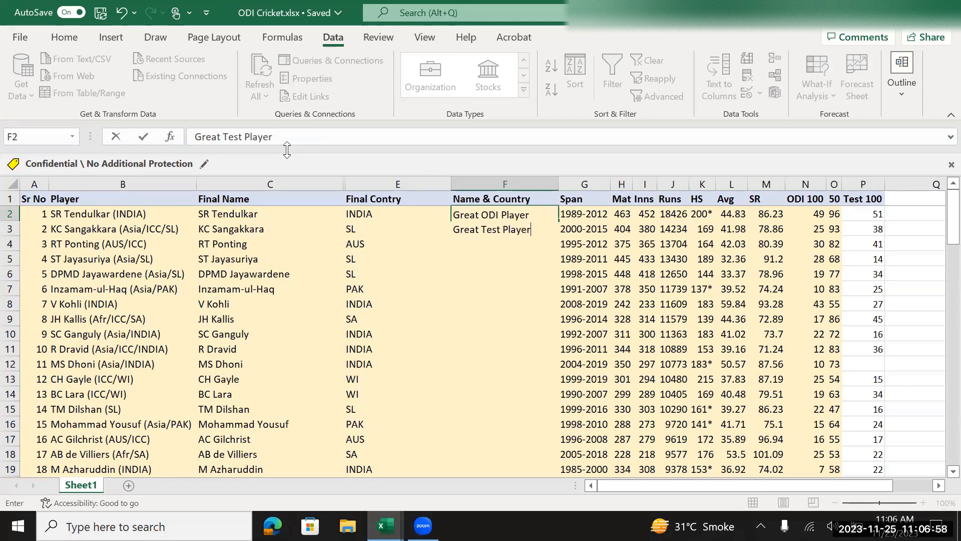
{"action": "key", "text": "alt"}
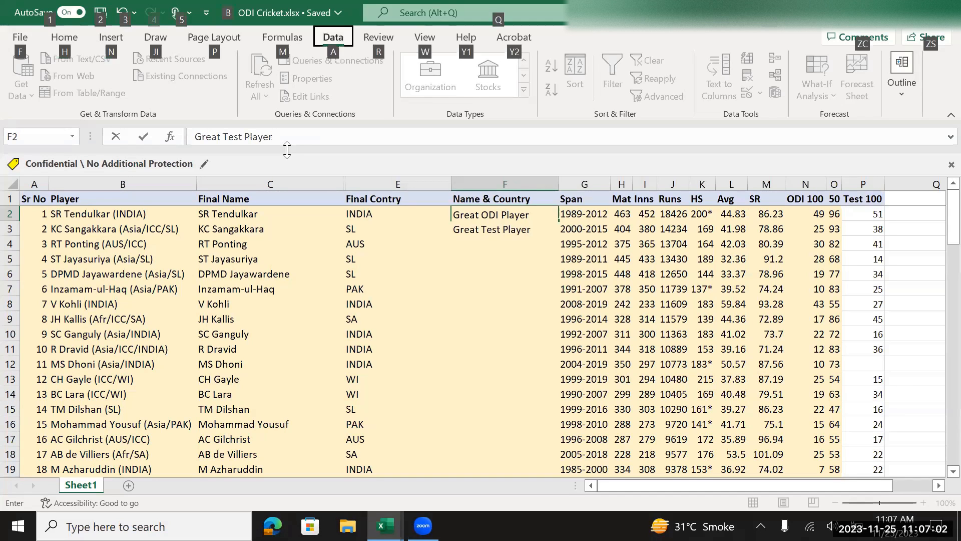
{"action": "left_click", "coordinate": [287, 142]}
{"action": "key", "text": "alt+Return"}
{"action": "type", "text": "Great"}
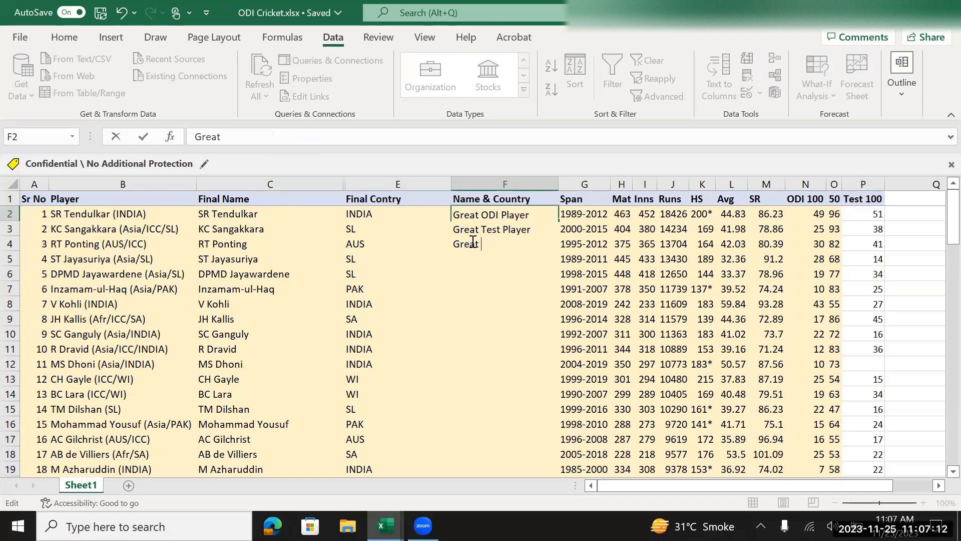
{"action": "type", "text": " T20 Player"}
{"action": "key", "text": "Return"}
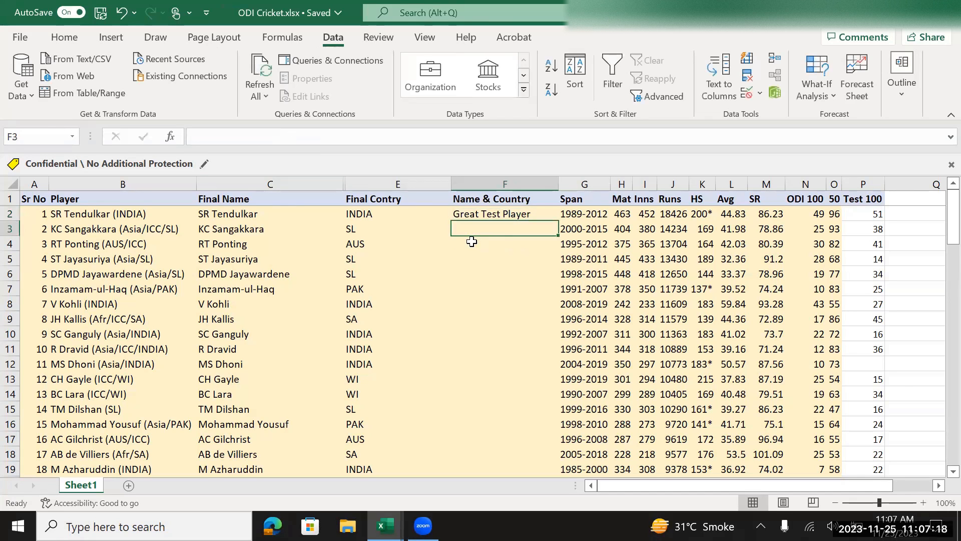
Step: Fit the height of row 2 to the multi-line text in F2, and undo that change
{"action": "double_click", "coordinate": [14, 220]}
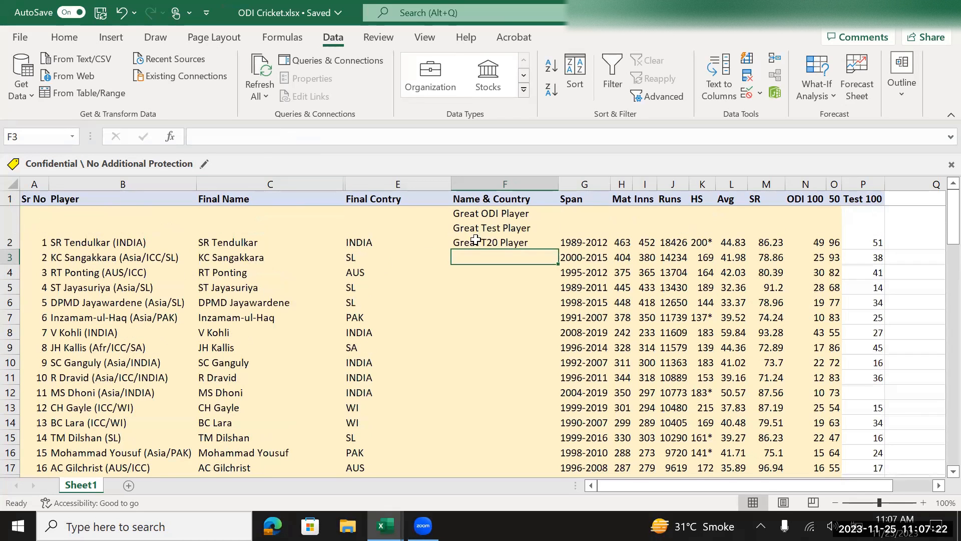
{"action": "left_click", "coordinate": [490, 231]}
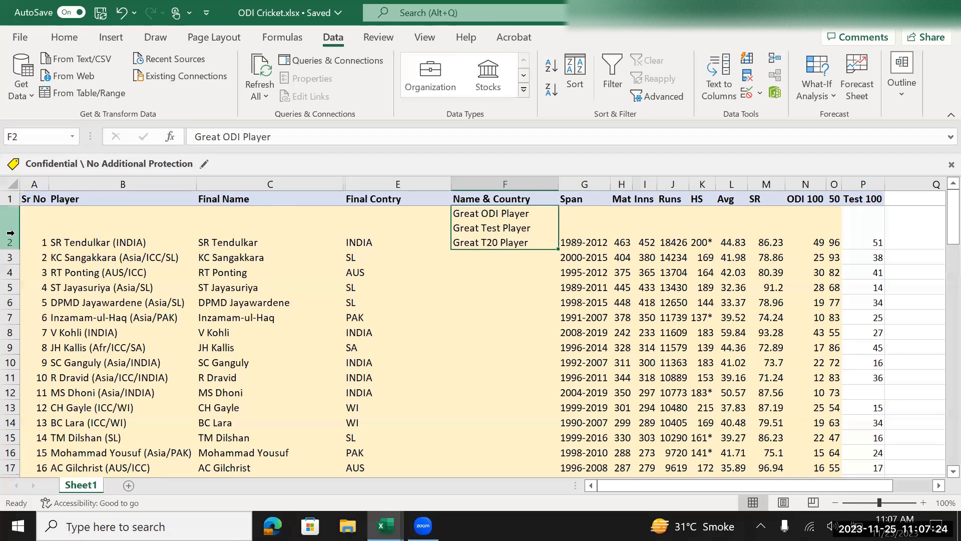
{"action": "key", "text": "ctrl+z"}
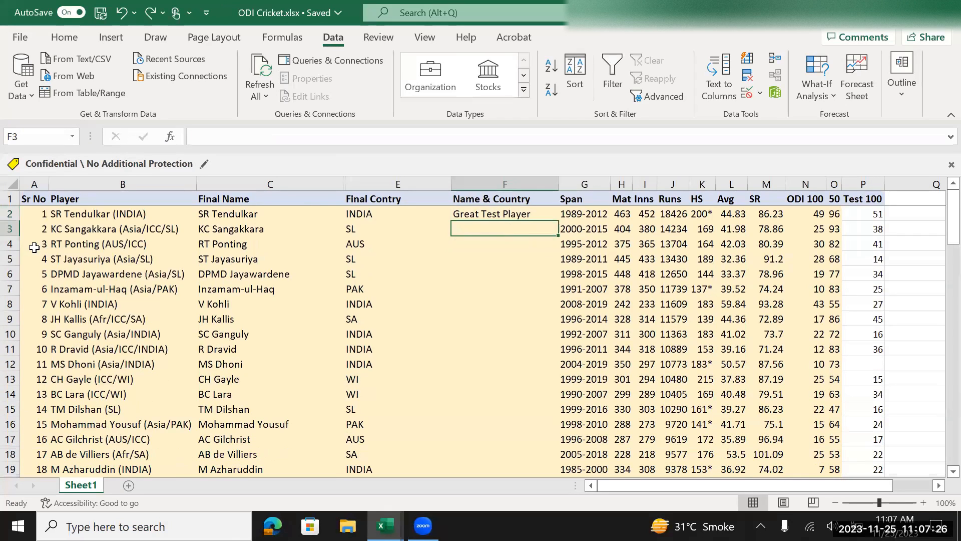
Step: Fit the widths of columns E and F to their contents
{"action": "left_click", "coordinate": [496, 215]}
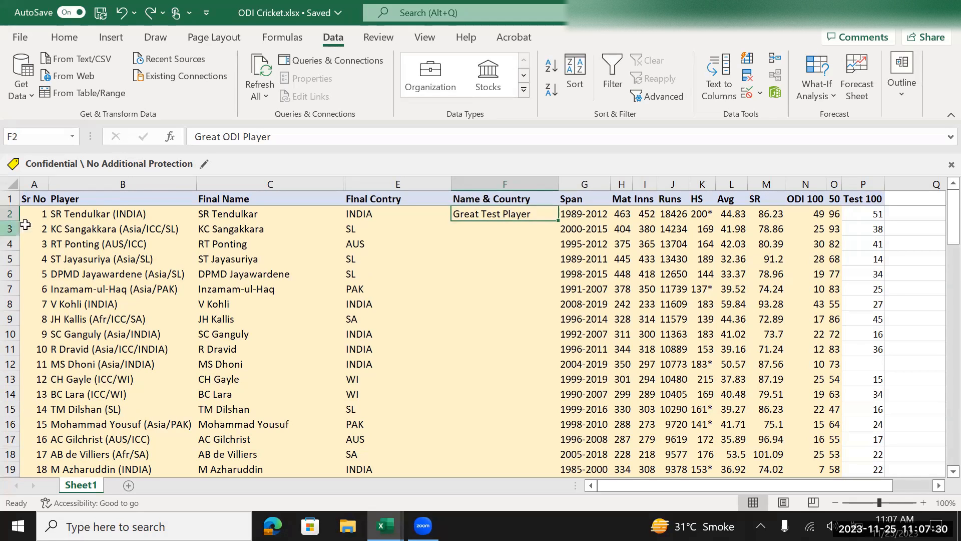
{"action": "double_click", "coordinate": [451, 185]}
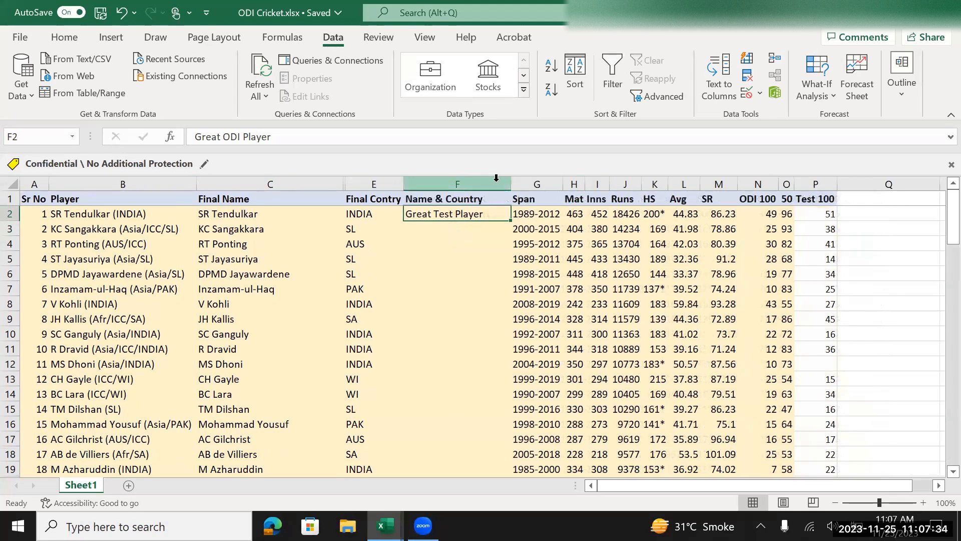
{"action": "left_click_drag", "start_coordinate": [512, 179], "coordinate": [513, 180]}
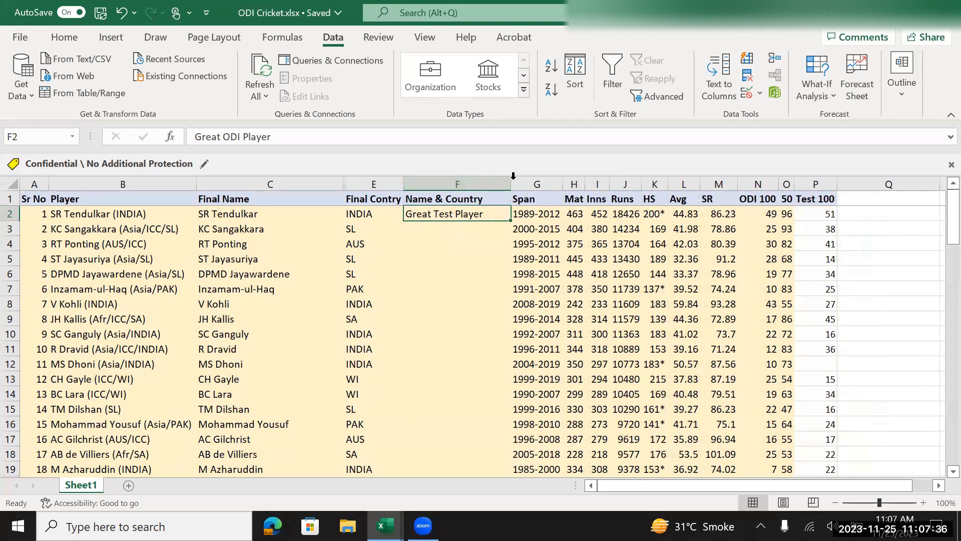
{"action": "double_click", "coordinate": [513, 180]}
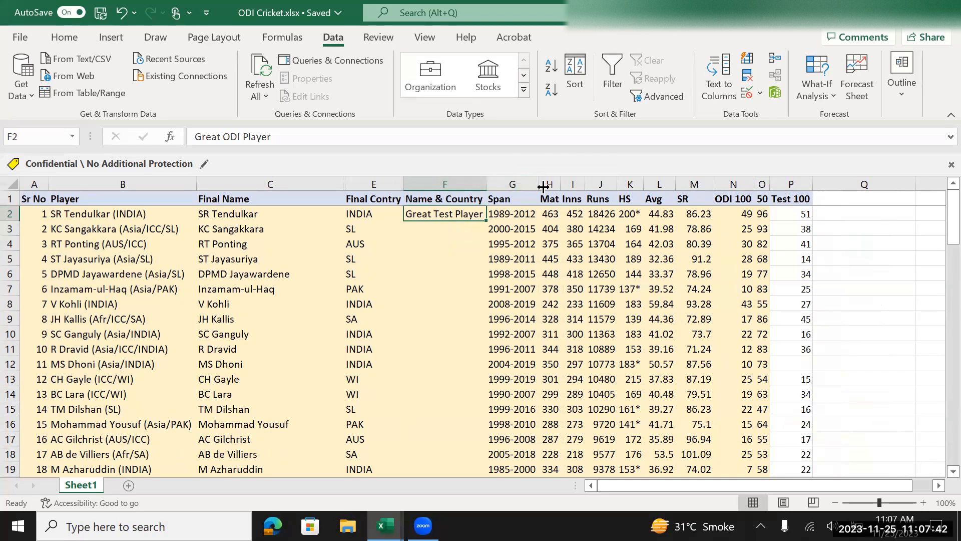
Step: Fit the height of row 2 to its contents so that all three lines of F2 show
{"action": "double_click", "coordinate": [10, 222]}
{"action": "left_click", "coordinate": [444, 274]}
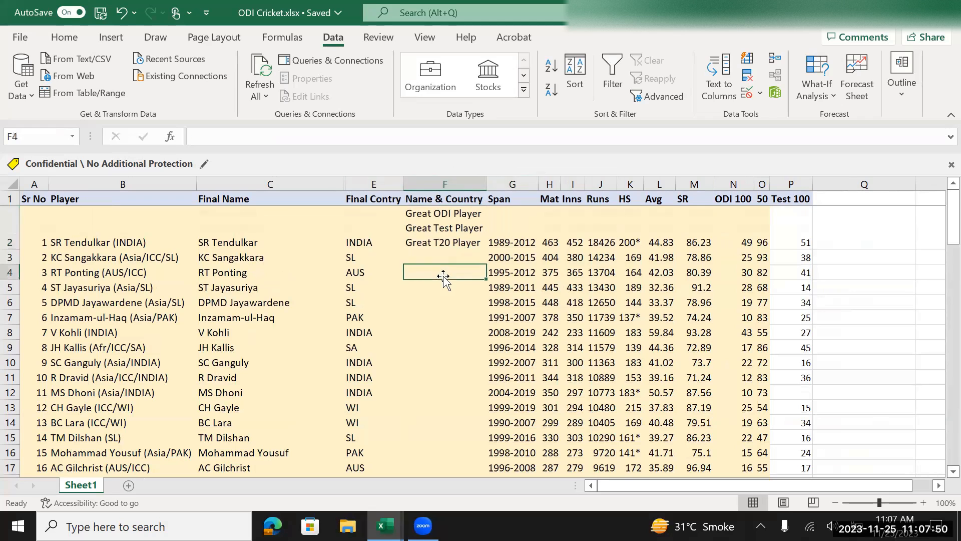
{"action": "left_click", "coordinate": [444, 228]}
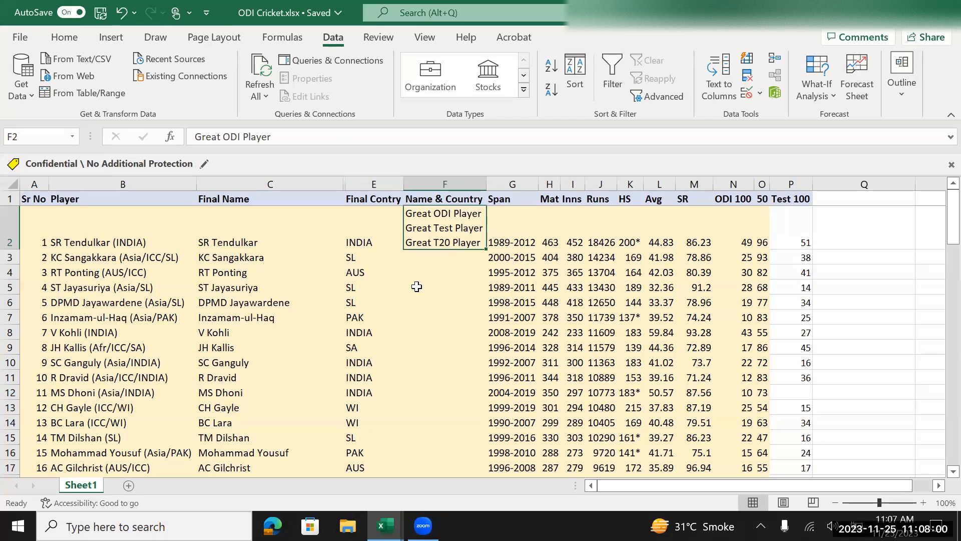
{"action": "left_click", "coordinate": [418, 314]}
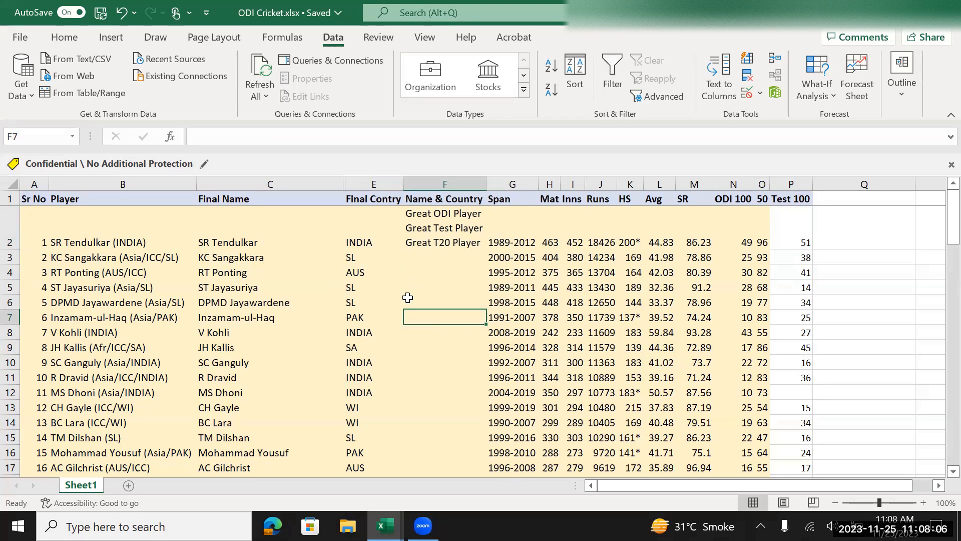
Step: Insert a blank row above the header row
{"action": "scroll", "coordinate": [407, 298], "scroll_direction": "down", "scroll_amount": 2}
{"action": "scroll", "coordinate": [408, 298], "scroll_direction": "up", "scroll_amount": 2}
{"action": "left_click", "coordinate": [10, 199]}
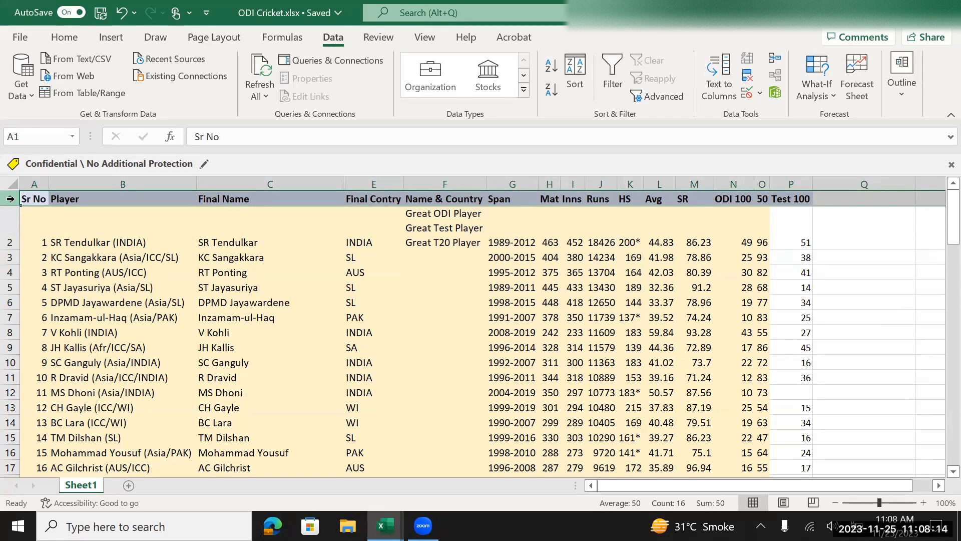
{"action": "key", "text": "ctrl+shift+plus"}
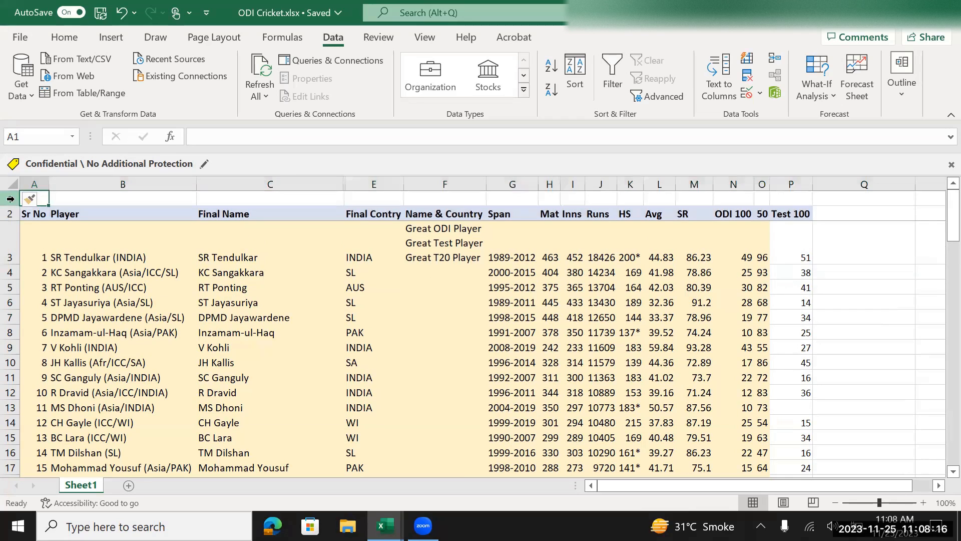
Step: Examine how far the table's columns extend along row 1, from column A to column P
{"action": "key", "text": "Right"}
{"action": "key", "text": "Right"}
{"action": "key", "text": "Right"}
{"action": "key", "text": "Right"}
{"action": "key", "text": "Right"}
{"action": "key", "text": "Right"}
{"action": "key", "text": "Right"}
{"action": "key", "text": "Right"}
{"action": "key", "text": "Right"}
{"action": "key", "text": "Right"}
{"action": "key", "text": "Right"}
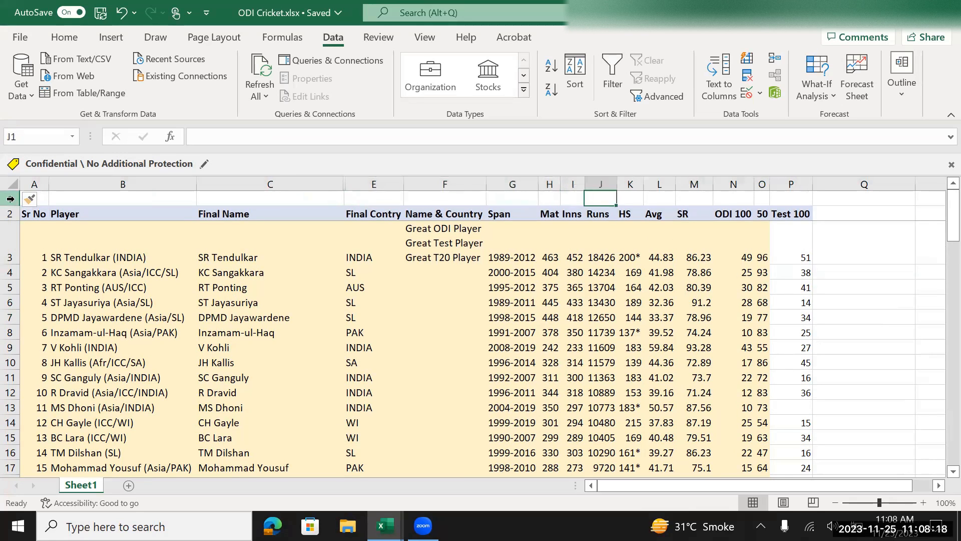
{"action": "key", "text": "Right"}
{"action": "key", "text": "Right"}
{"action": "key", "text": "Right"}
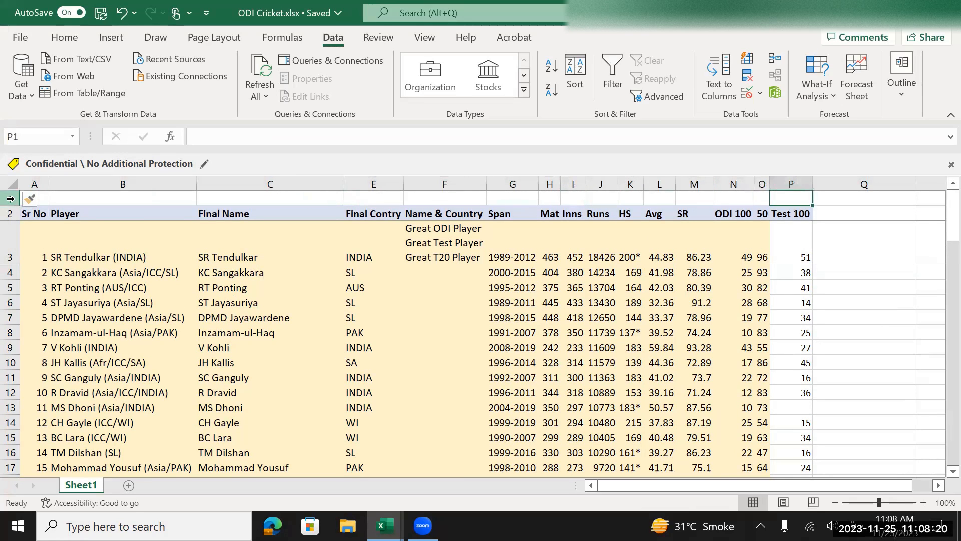
{"action": "key", "text": "Left"}
{"action": "key", "text": "Left"}
{"action": "key", "text": "Left"}
{"action": "key", "text": "Left"}
{"action": "key", "text": "Left"}
{"action": "key", "text": "Left"}
{"action": "key", "text": "Left"}
{"action": "key", "text": "Left"}
{"action": "key", "text": "Left"}
{"action": "key", "text": "Left"}
{"action": "key", "text": "Left"}
{"action": "key", "text": "Left"}
{"action": "key", "text": "Left"}
{"action": "key", "text": "Left"}
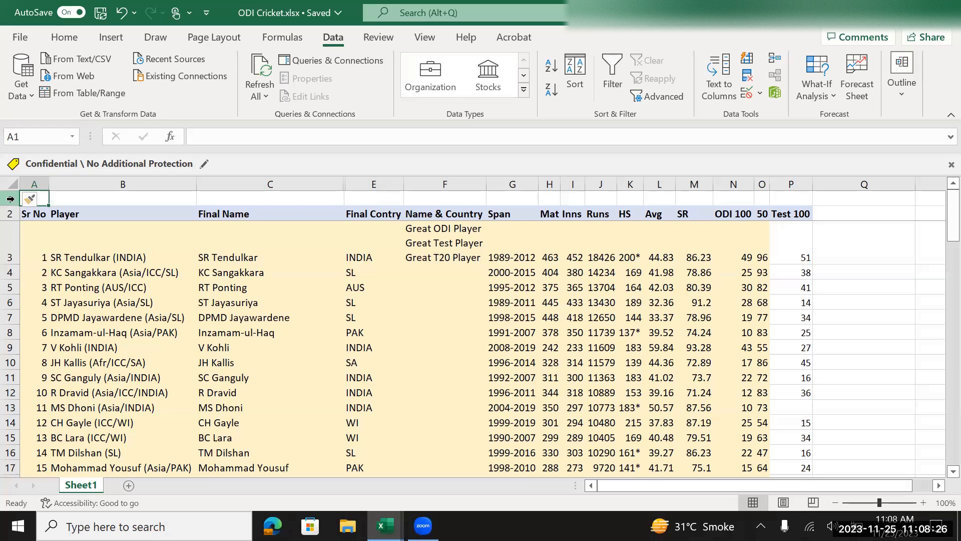
Step: Enter the title ODI Records in F1, above the Name & Country header
{"action": "key", "text": "Right"}
{"action": "key", "text": "Right"}
{"action": "key", "text": "Right"}
{"action": "key", "text": "Right"}
{"action": "key", "text": "Right"}
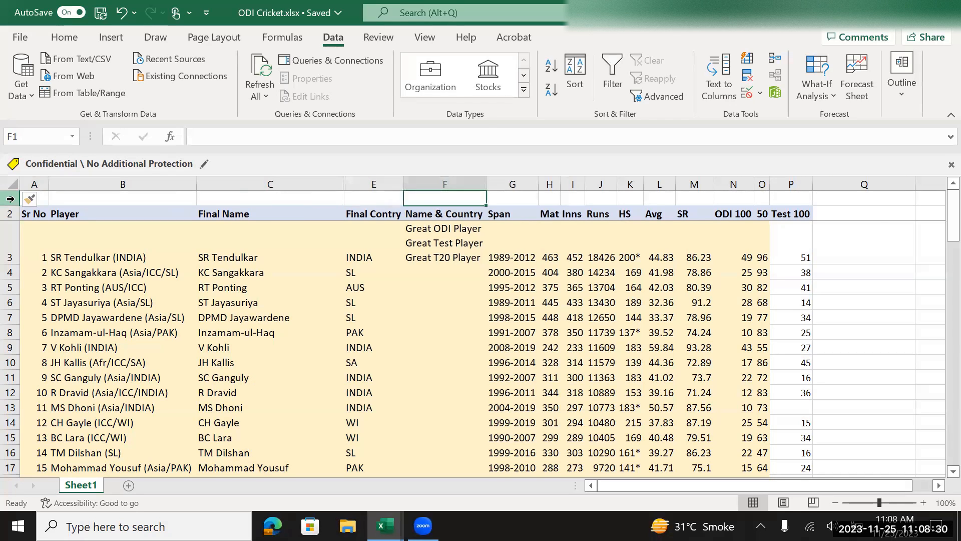
{"action": "type", "text": "Od"}
{"action": "key", "text": "BackSpace"}
{"action": "key", "text": "BackSpace"}
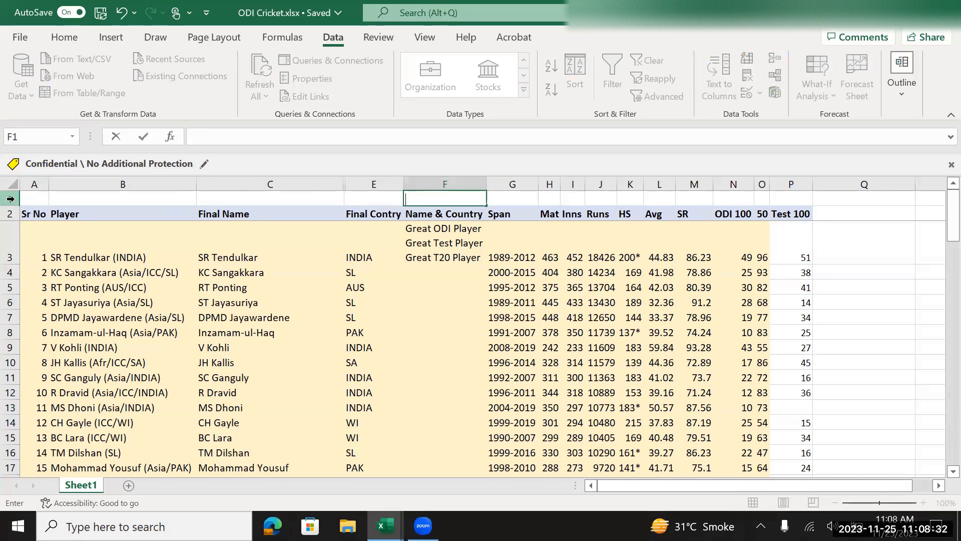
{"action": "type", "text": "ODI Records"}
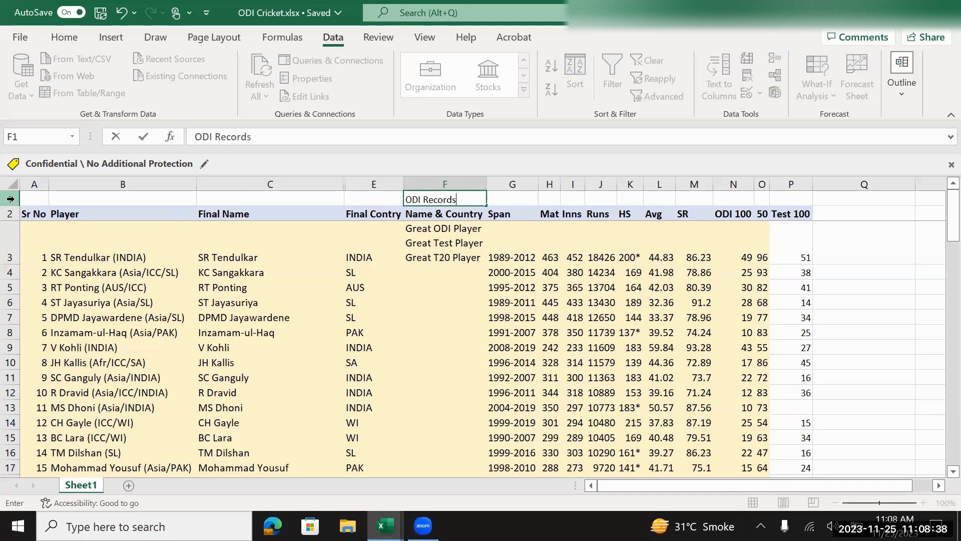
{"action": "key", "text": "Return"}
Step: Select A1:P1 across the full width of the table and make it bold
{"action": "key", "text": "Up"}
{"action": "key", "text": "Left"}
{"action": "key", "text": "Left"}
{"action": "key", "text": "Left"}
{"action": "key", "text": "Left"}
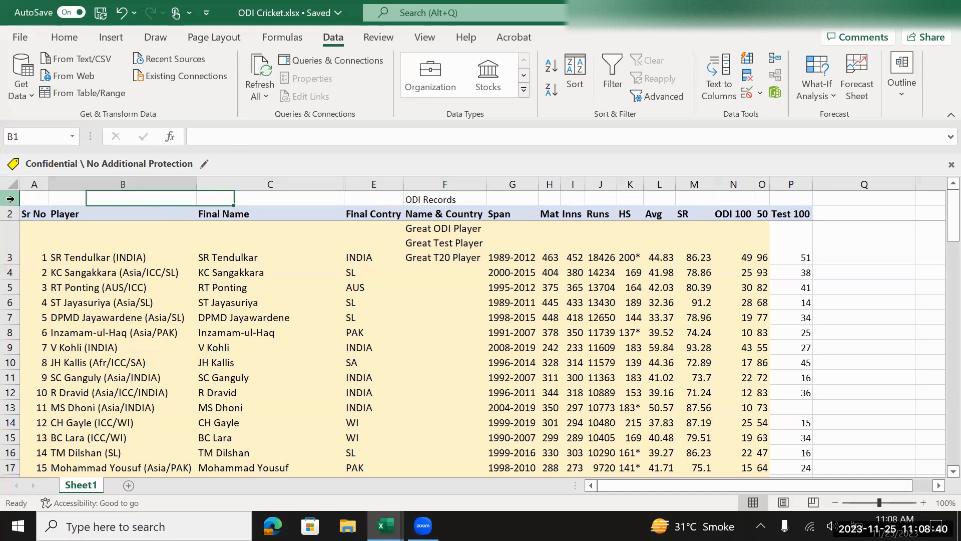
{"action": "key", "text": "Right"}
{"action": "key", "text": "Right"}
{"action": "key", "text": "Right"}
{"action": "key", "text": "Right"}
{"action": "key", "text": "Right"}
{"action": "key", "text": "Right"}
{"action": "key", "text": "Right"}
{"action": "key", "text": "Right"}
{"action": "key", "text": "Right"}
{"action": "key", "text": "Right"}
{"action": "key", "text": "Right"}
{"action": "key", "text": "Right"}
{"action": "key", "text": "Right"}
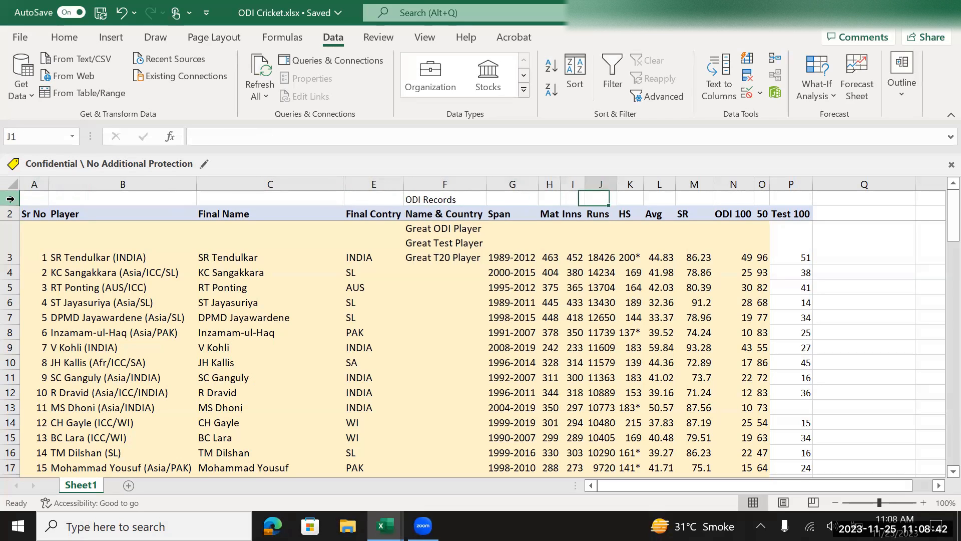
{"action": "key", "text": "Right"}
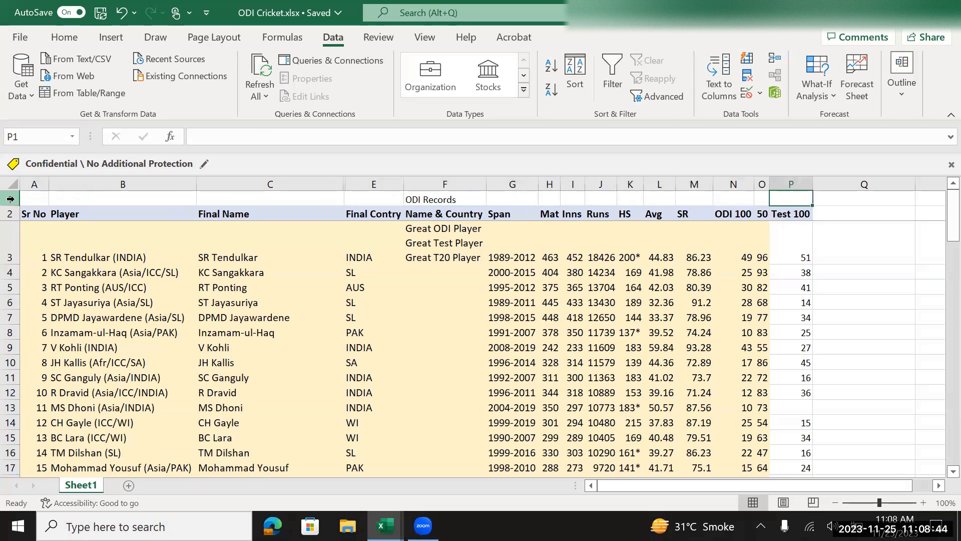
{"action": "key", "text": "Left"}
{"action": "key", "text": "Right"}
{"action": "key", "text": "shift+Left"}
{"action": "key", "text": "shift+Left"}
{"action": "key", "text": "shift+Left"}
{"action": "key", "text": "shift+Left"}
{"action": "key", "text": "shift+Left"}
{"action": "key", "text": "shift+Left"}
{"action": "key", "text": "shift+Left"}
{"action": "key", "text": "shift+Left"}
{"action": "key", "text": "shift+Left"}
{"action": "key", "text": "shift+Left"}
{"action": "key", "text": "shift+Left"}
{"action": "key", "text": "shift+Left"}
{"action": "key", "text": "shift+Left"}
{"action": "key", "text": "shift+Left"}
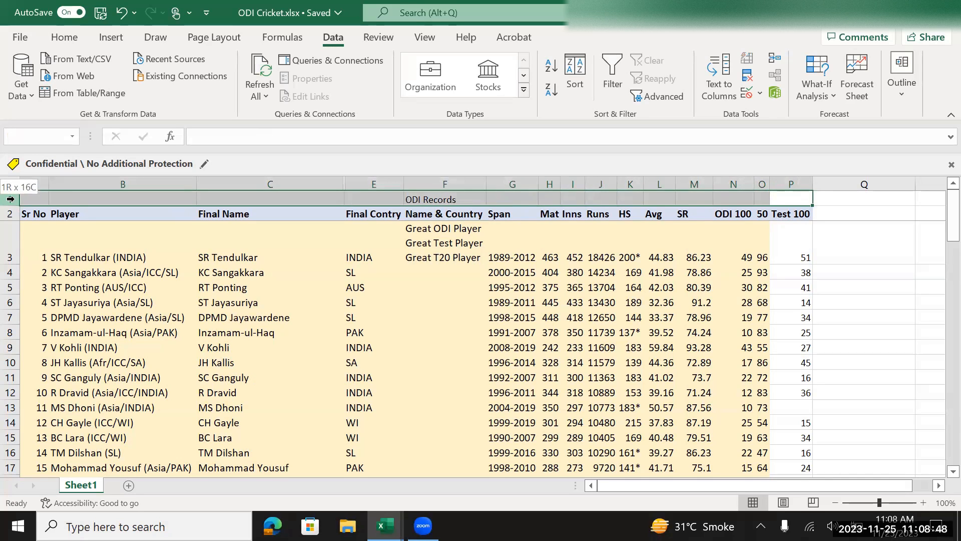
{"action": "key", "text": "ctrl+b"}
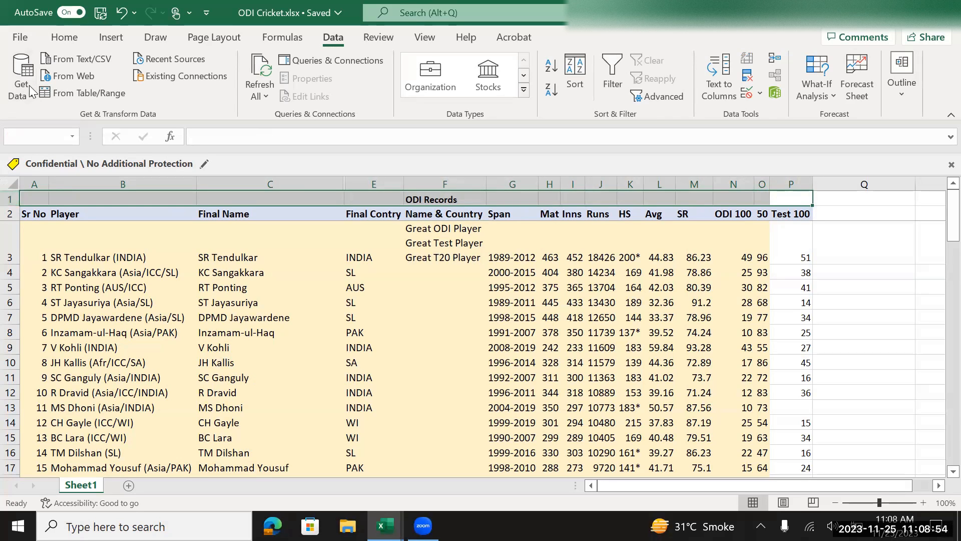
Step: Merge and center A1:P1 so the ODI Records title spans the whole table
{"action": "left_click", "coordinate": [62, 40]}
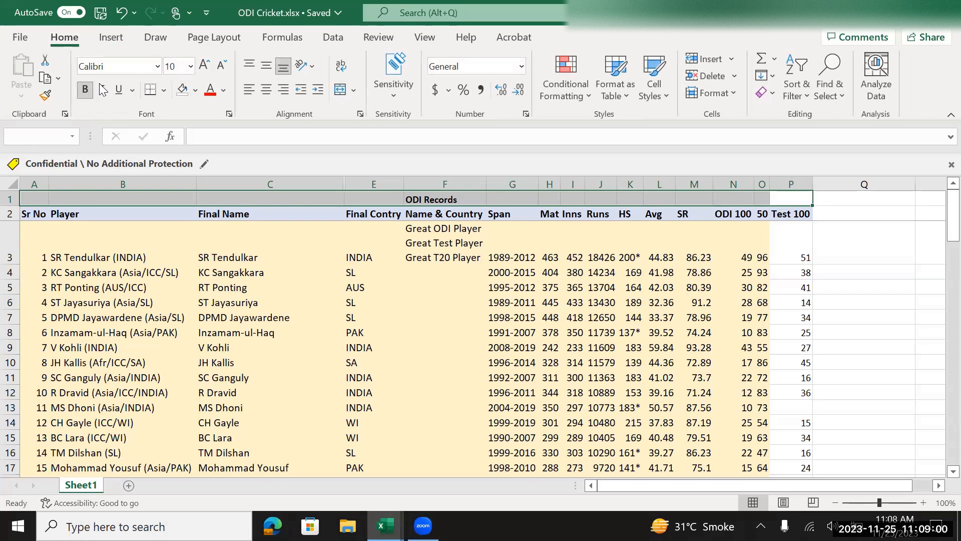
{"action": "left_click", "coordinate": [343, 84]}
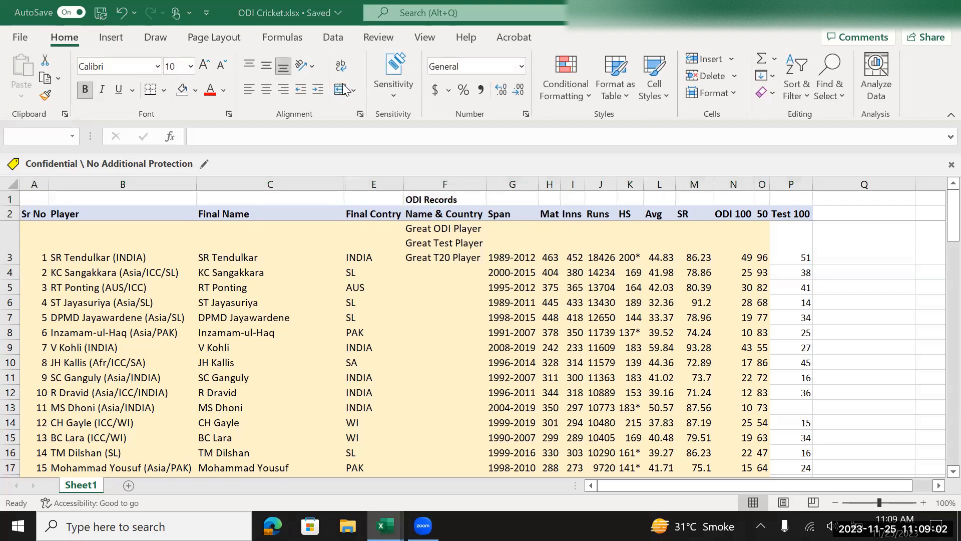
{"action": "left_click", "coordinate": [342, 91]}
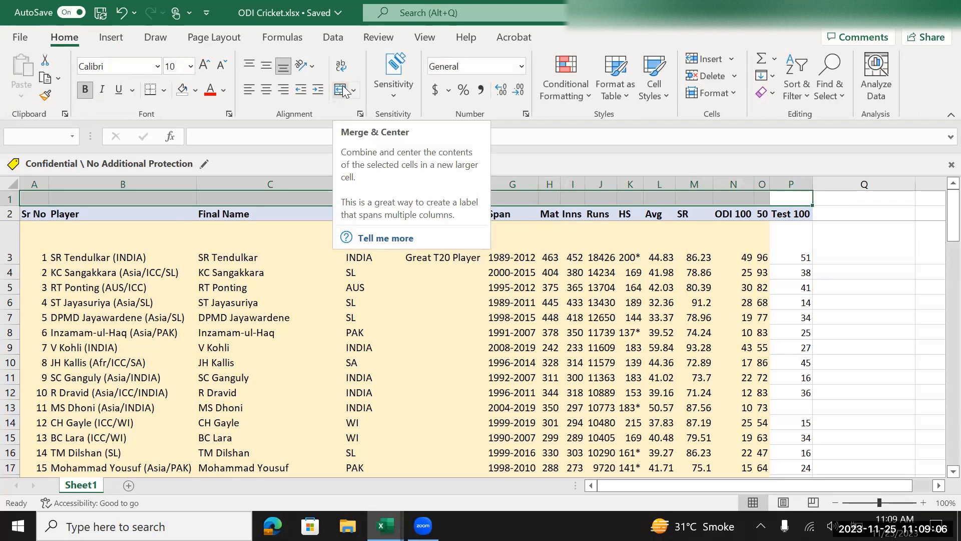
{"action": "left_click", "coordinate": [342, 90]}
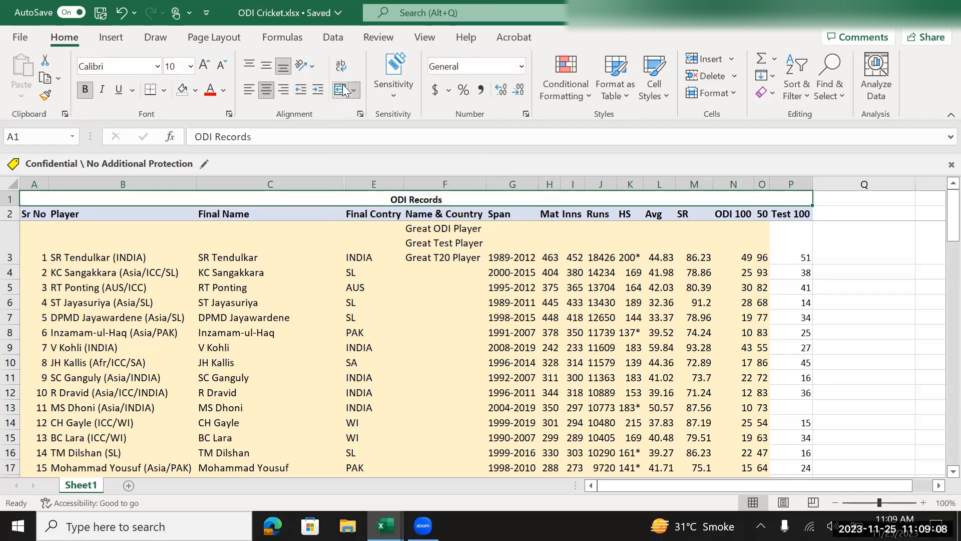
Step: Merge and center G3:H3, the first player's Span and Mat cells, accepting that only the upper-left value is kept
{"action": "left_click", "coordinate": [271, 231]}
{"action": "left_click", "coordinate": [349, 199]}
{"action": "left_click", "coordinate": [358, 219]}
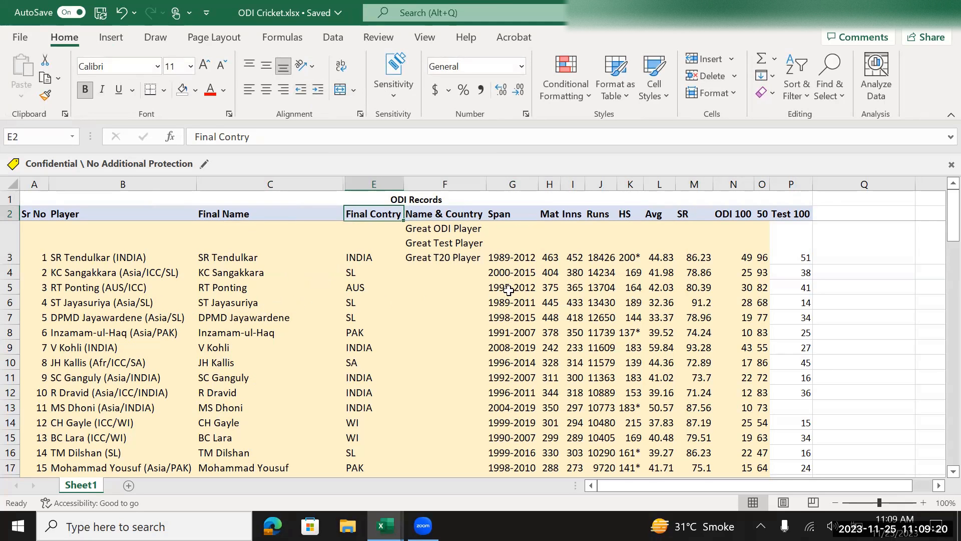
{"action": "left_click", "coordinate": [529, 257]}
{"action": "left_click_drag", "start_coordinate": [529, 257], "coordinate": [551, 257]}
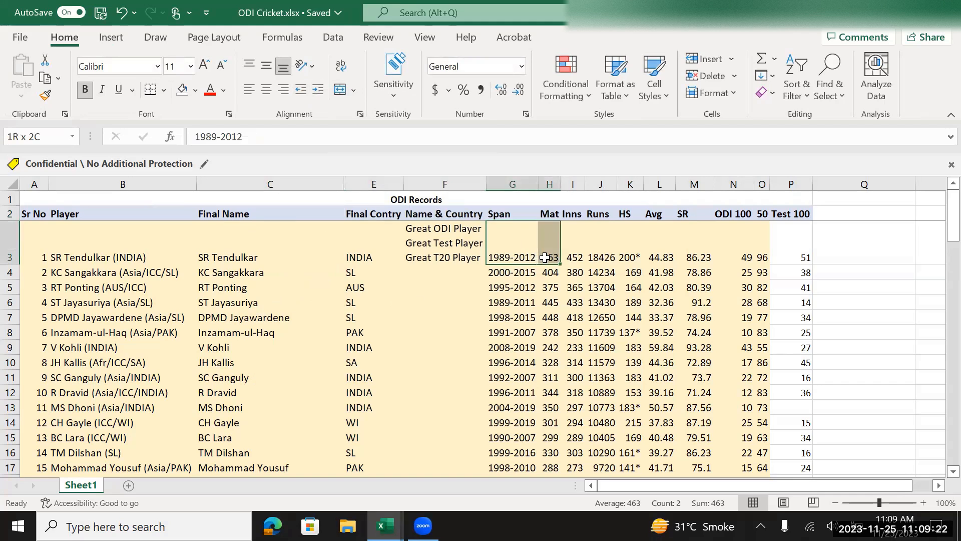
{"action": "left_click", "coordinate": [344, 93]}
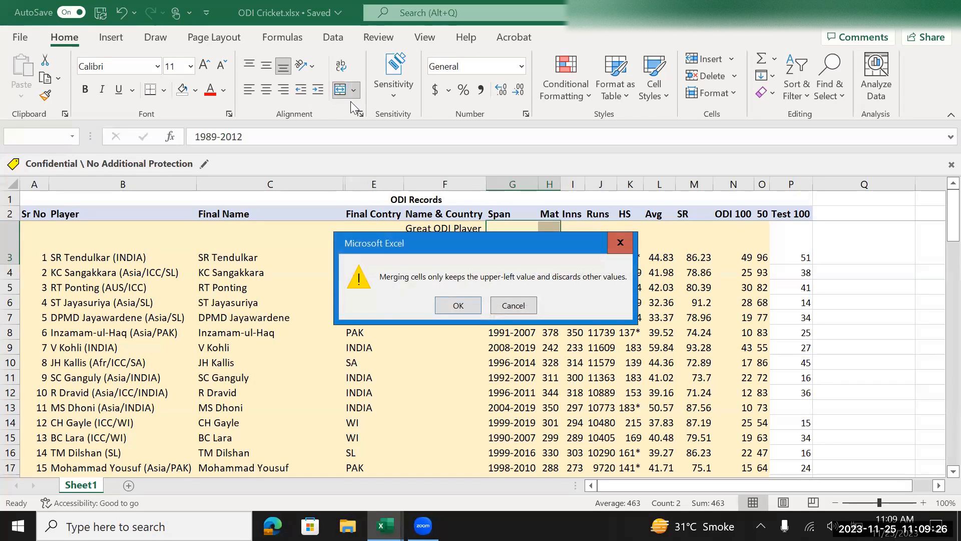
{"action": "left_click", "coordinate": [458, 305]}
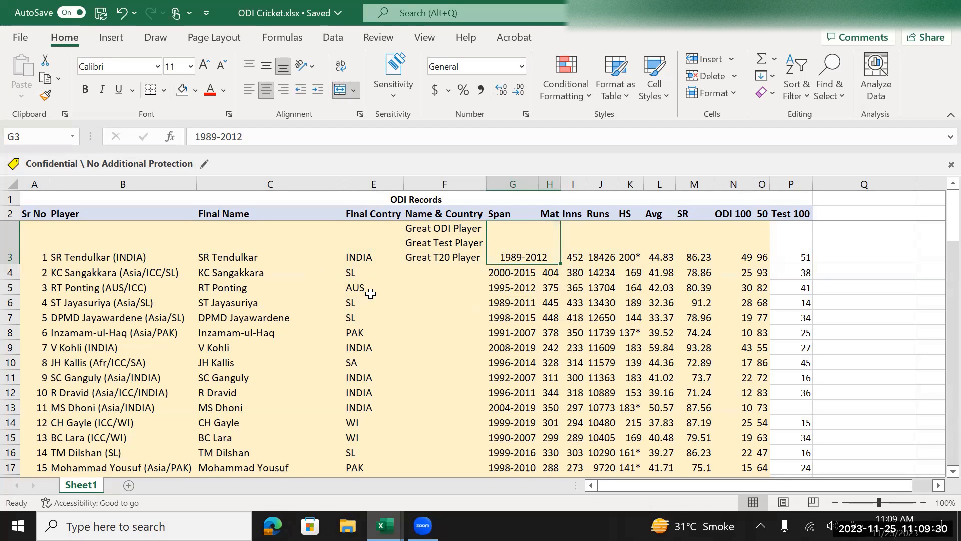
Step: Undo the merge of G3:H3
{"action": "key", "text": "ctrl+z"}
{"action": "left_click", "coordinate": [475, 320]}
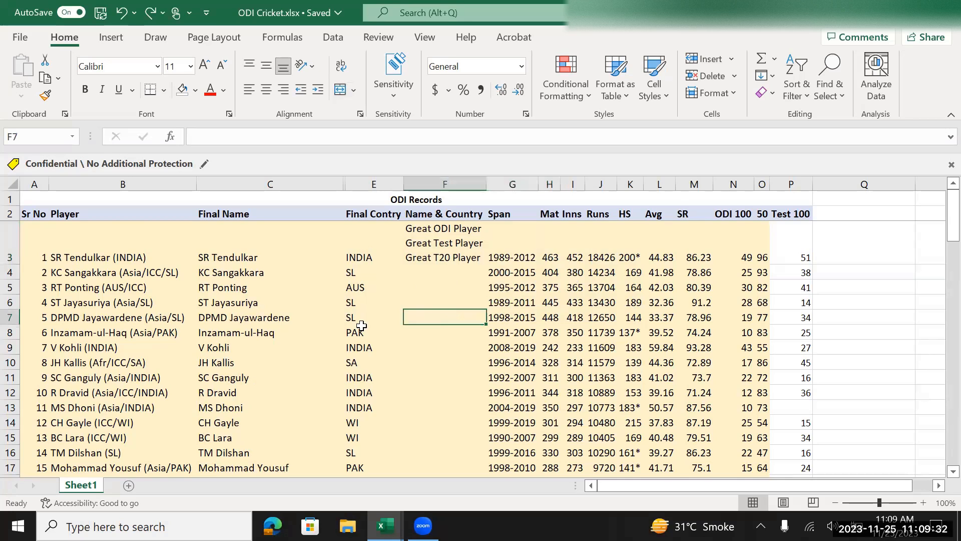
{"action": "scroll", "coordinate": [184, 351], "scroll_direction": "down", "scroll_amount": 4}
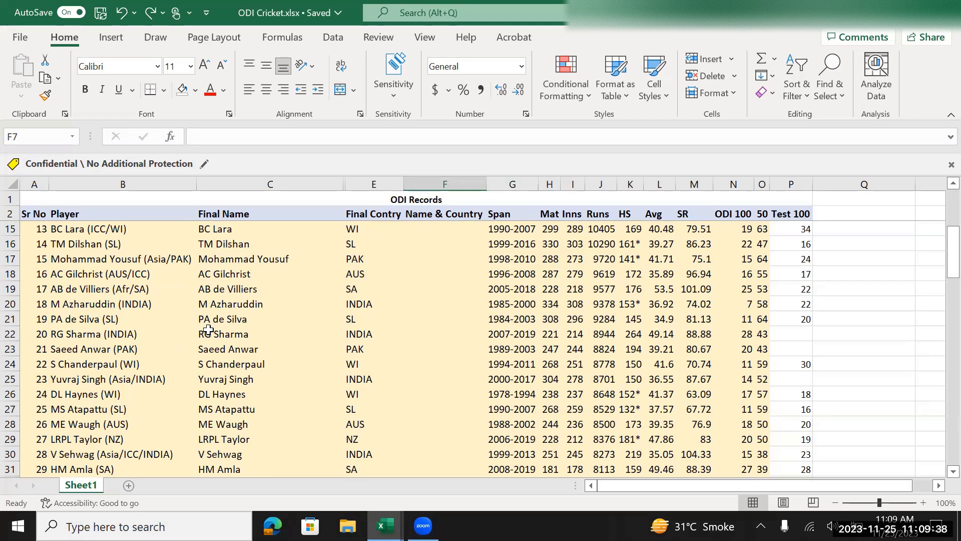
{"action": "scroll", "coordinate": [214, 338], "scroll_direction": "up", "scroll_amount": 4}
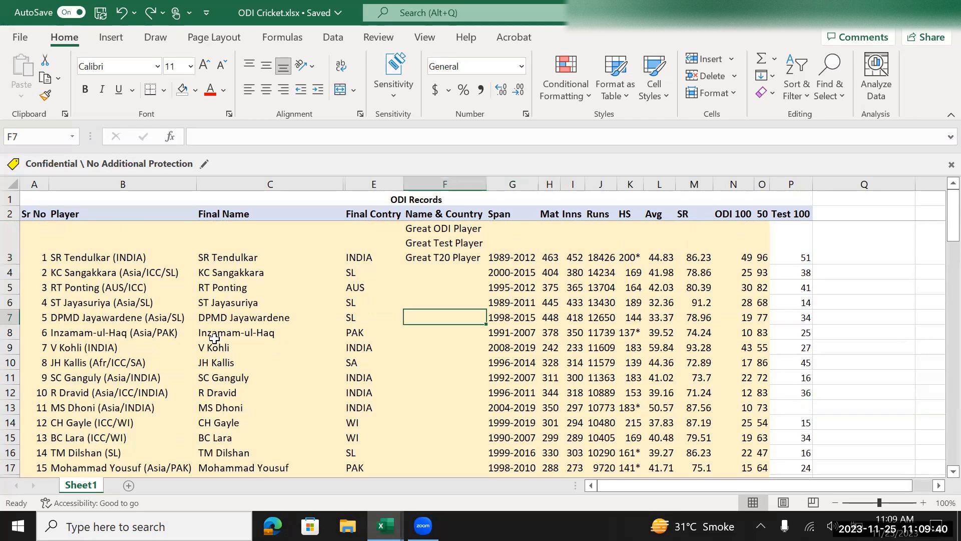
{"action": "left_click", "coordinate": [392, 202]}
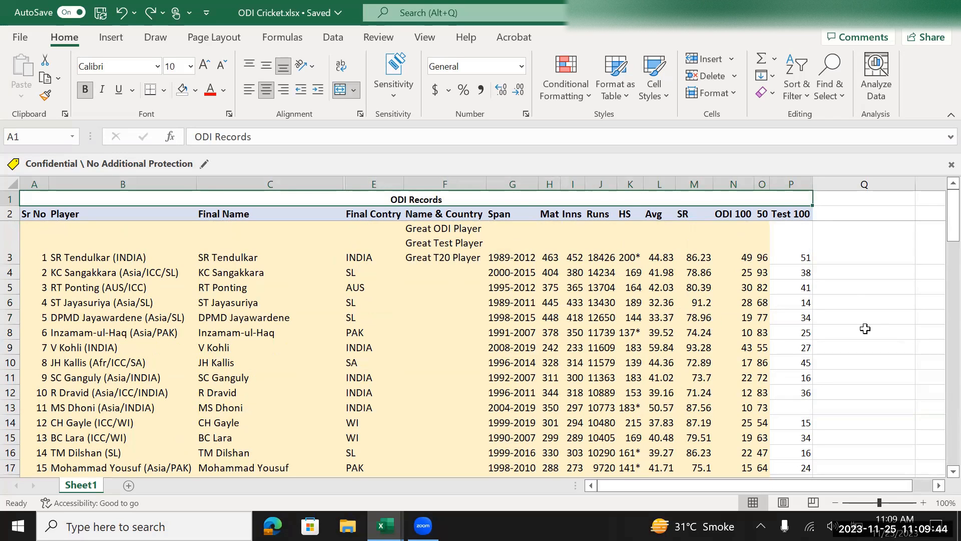
{"action": "left_click_drag", "start_coordinate": [731, 292], "coordinate": [730, 333]}
{"action": "left_click_drag", "start_coordinate": [729, 289], "coordinate": [761, 289]}
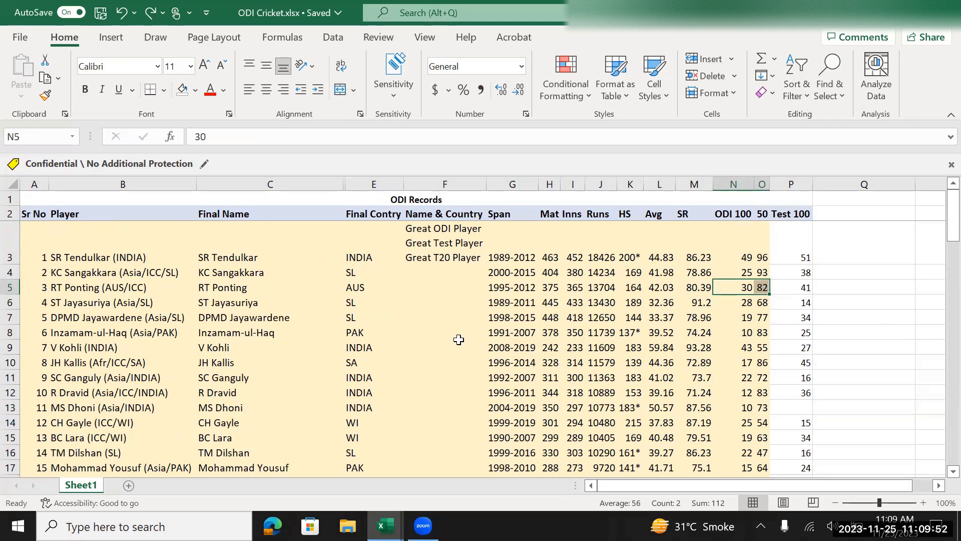
Step: Add a new blank worksheet, and copy the Player and Final Name cells B2:C7, headers included, from Sheet1
{"action": "left_click", "coordinate": [129, 485]}
{"action": "left_click", "coordinate": [120, 237]}
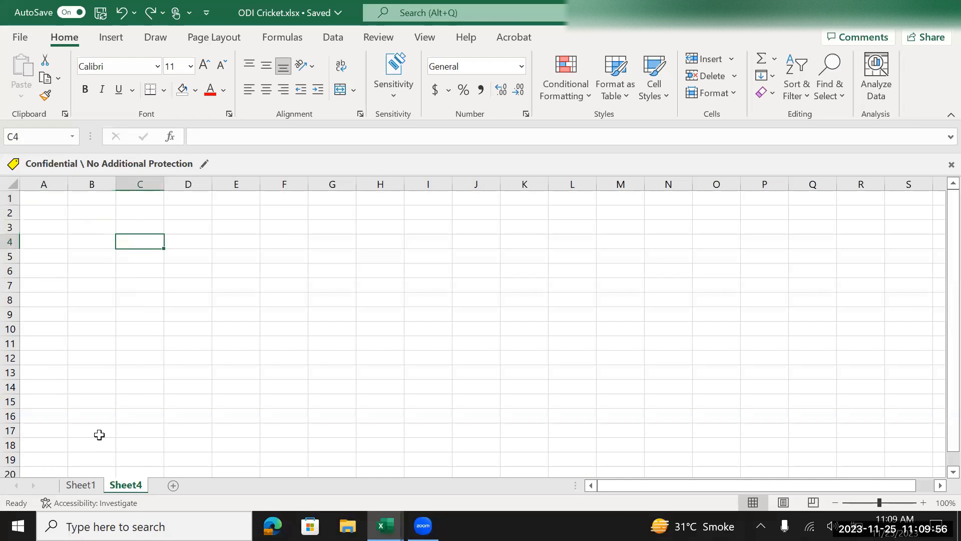
{"action": "left_click", "coordinate": [84, 484]}
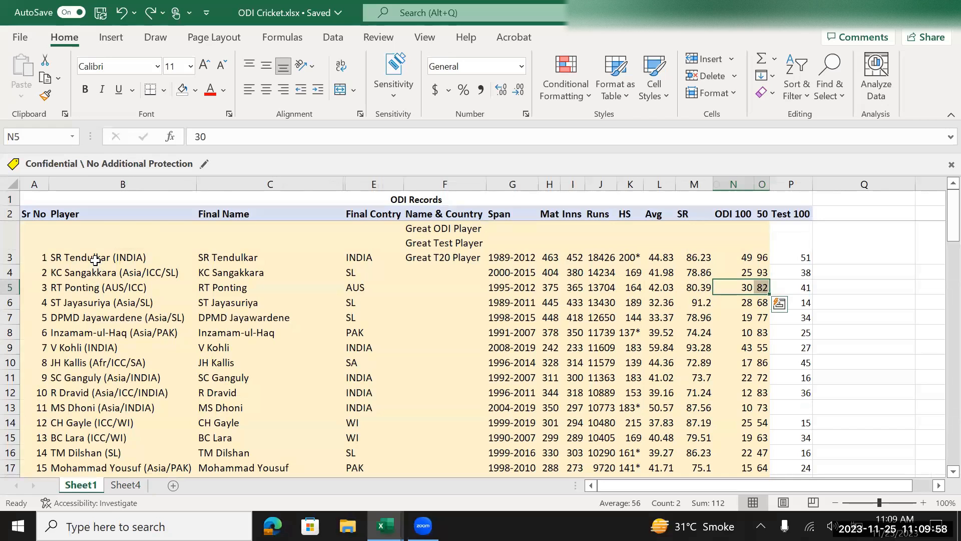
{"action": "left_click", "coordinate": [95, 259]}
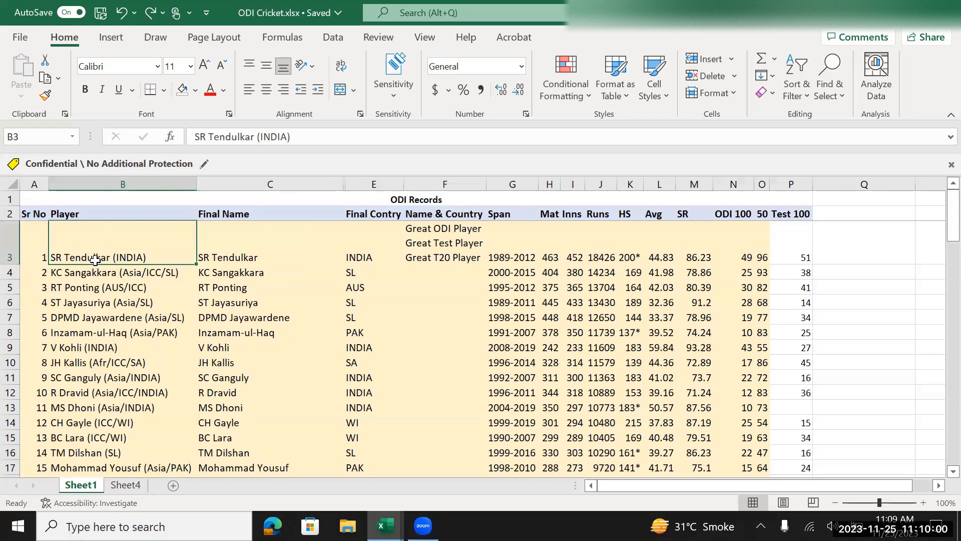
{"action": "left_click_drag", "start_coordinate": [105, 248], "coordinate": [220, 319]}
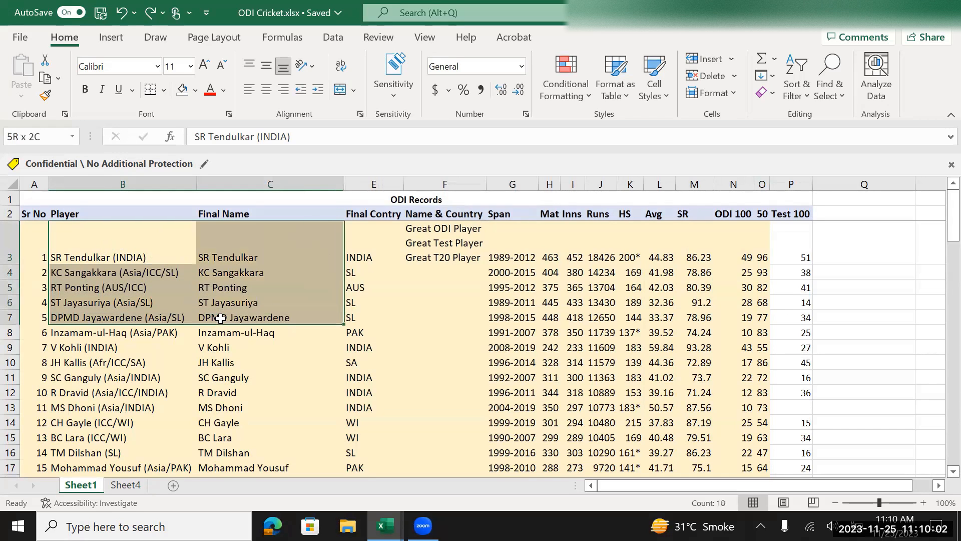
{"action": "key", "text": "ctrl+c"}
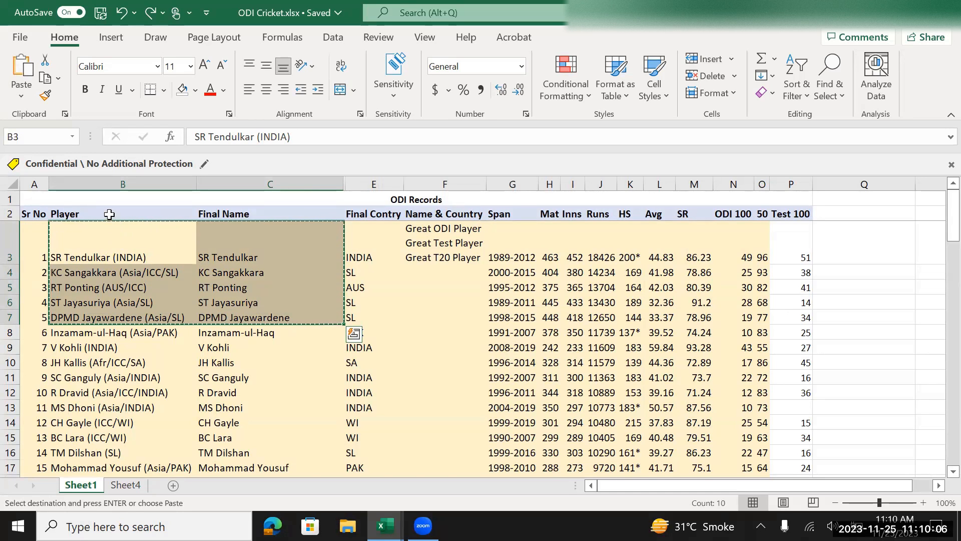
{"action": "left_click_drag", "start_coordinate": [113, 216], "coordinate": [227, 318]}
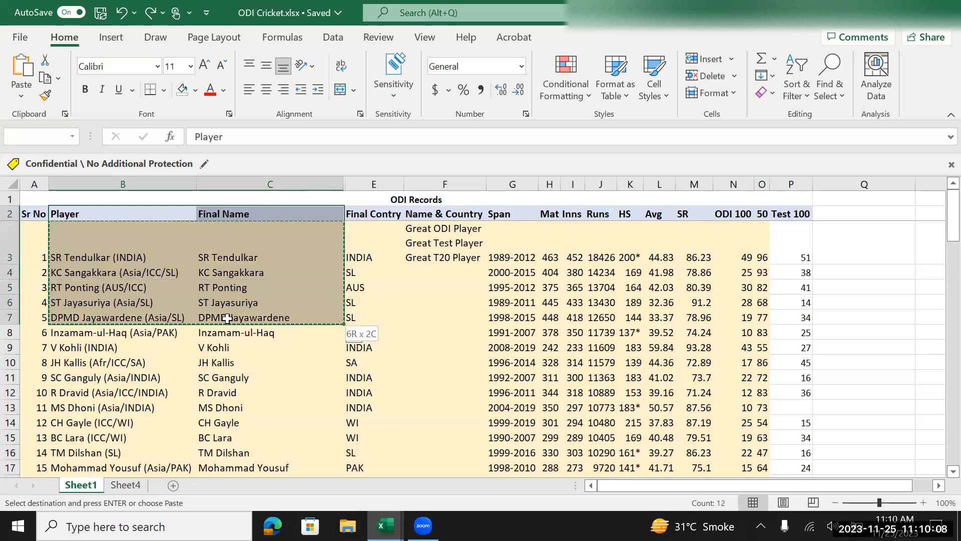
{"action": "key", "text": "ctrl+c"}
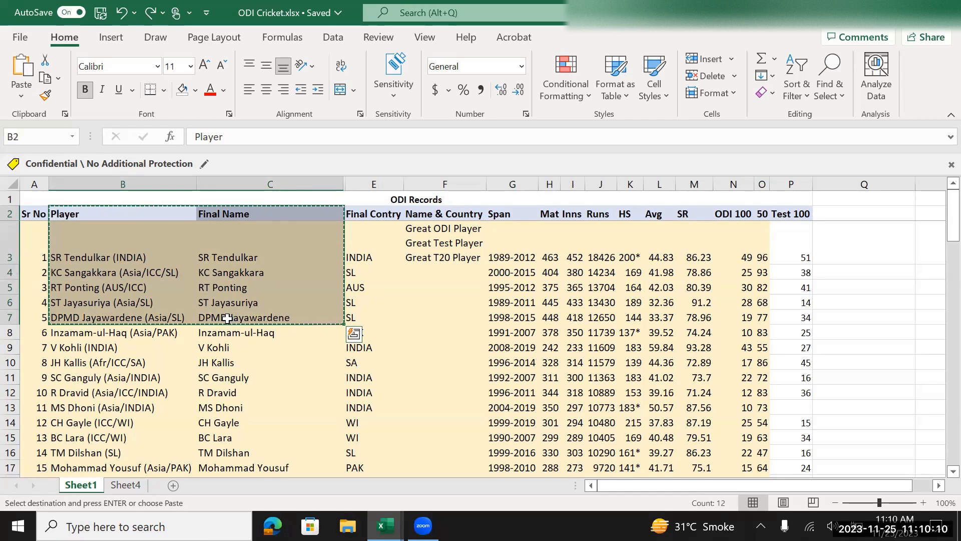
Step: Paste the copied Player and Final Name cells at B3 on Sheet4 and autofit columns B and C
{"action": "left_click", "coordinate": [139, 486]}
{"action": "left_click", "coordinate": [113, 225]}
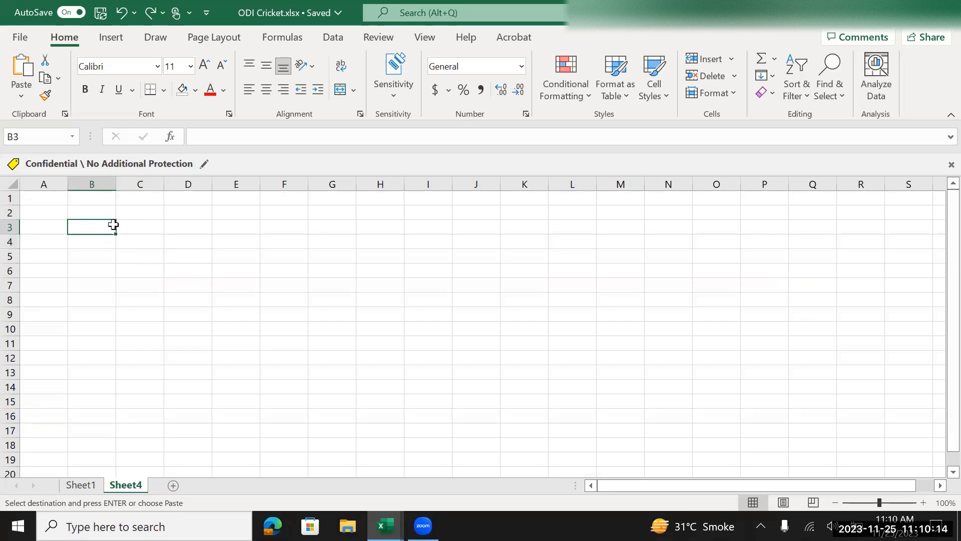
{"action": "key", "text": "ctrl+v"}
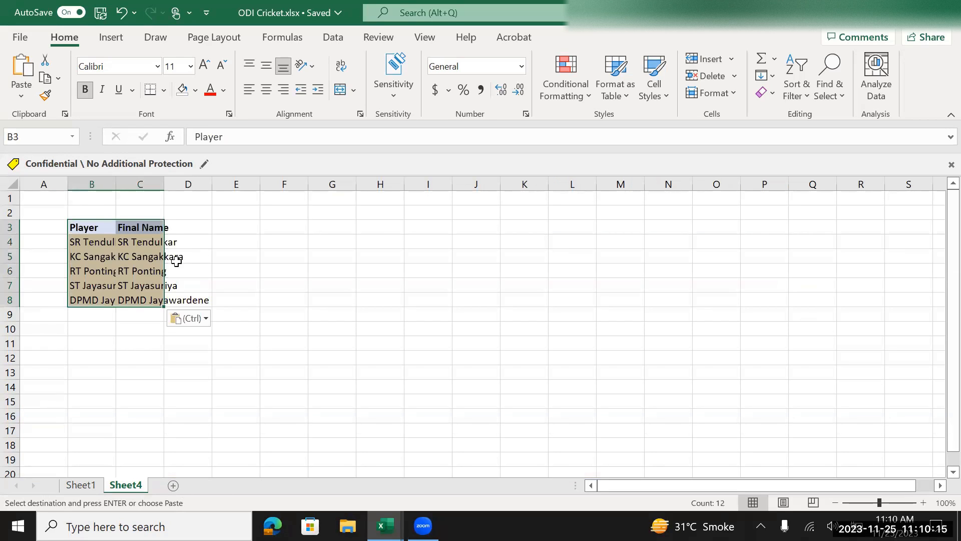
{"action": "double_click", "coordinate": [116, 183]}
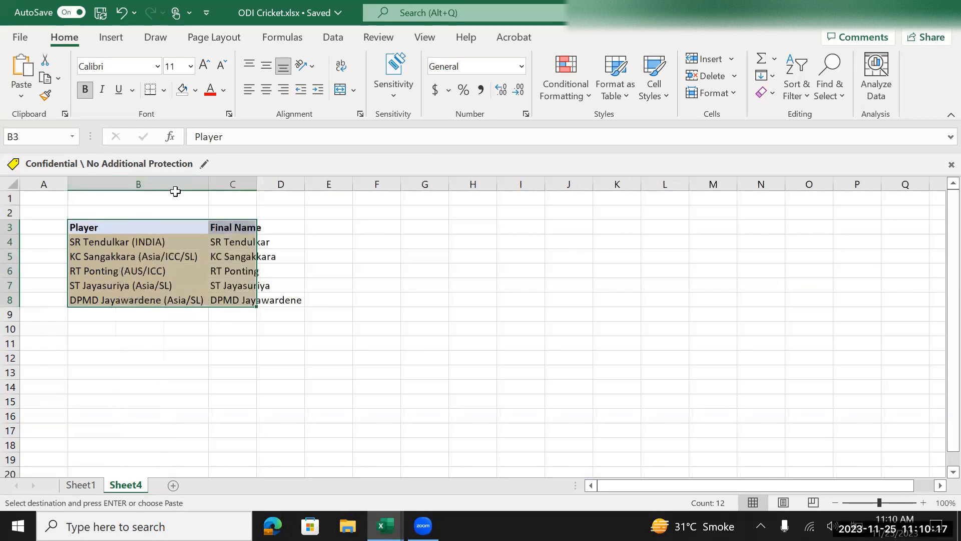
{"action": "double_click", "coordinate": [256, 184]}
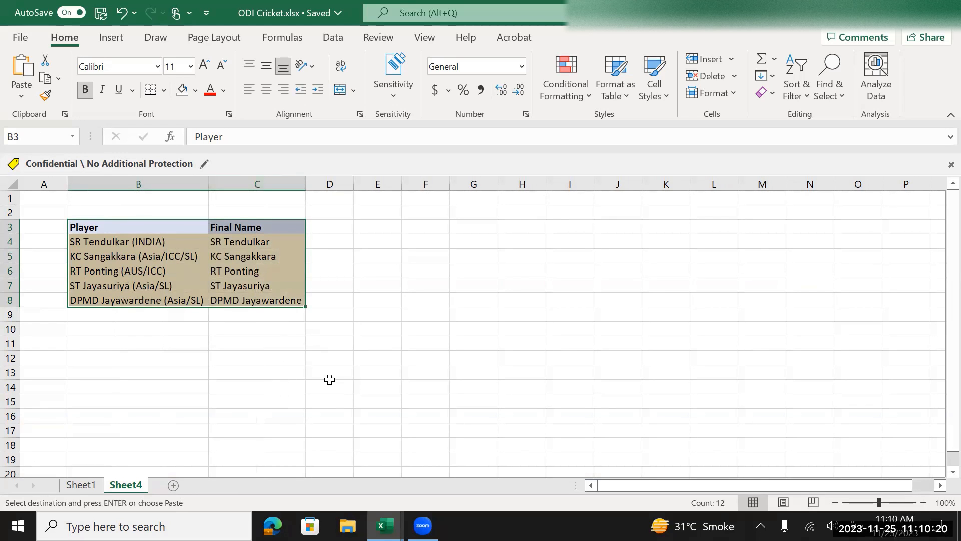
{"action": "left_click", "coordinate": [336, 213]}
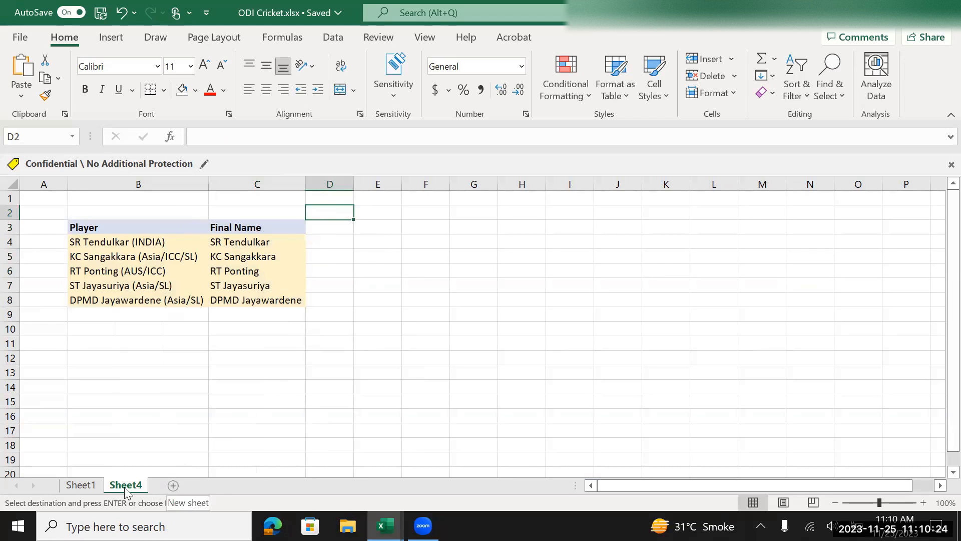
Step: Copy the Span through 50 columns, G2:O7, from Sheet1 and paste them at D3 on Sheet4
{"action": "key", "text": "ctrl+Page_Up"}
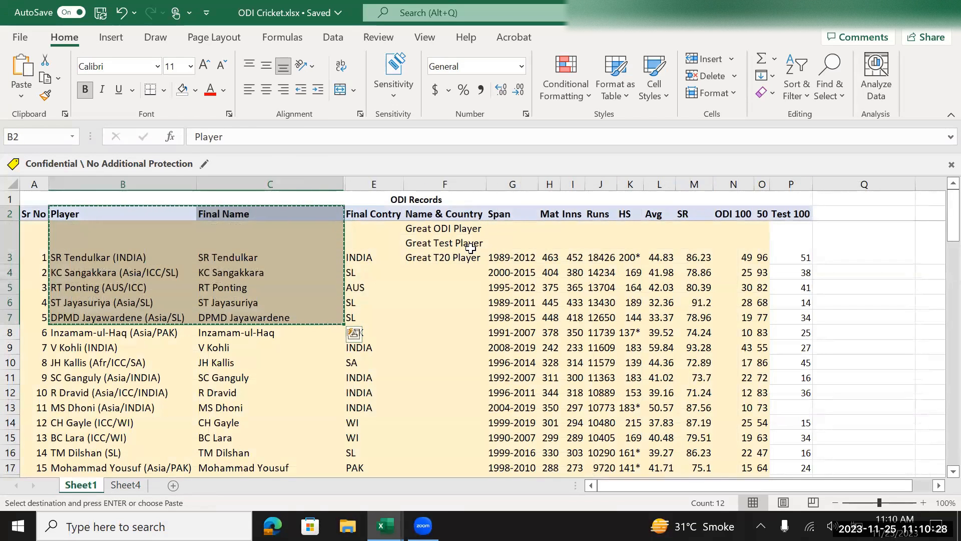
{"action": "left_click", "coordinate": [516, 236]}
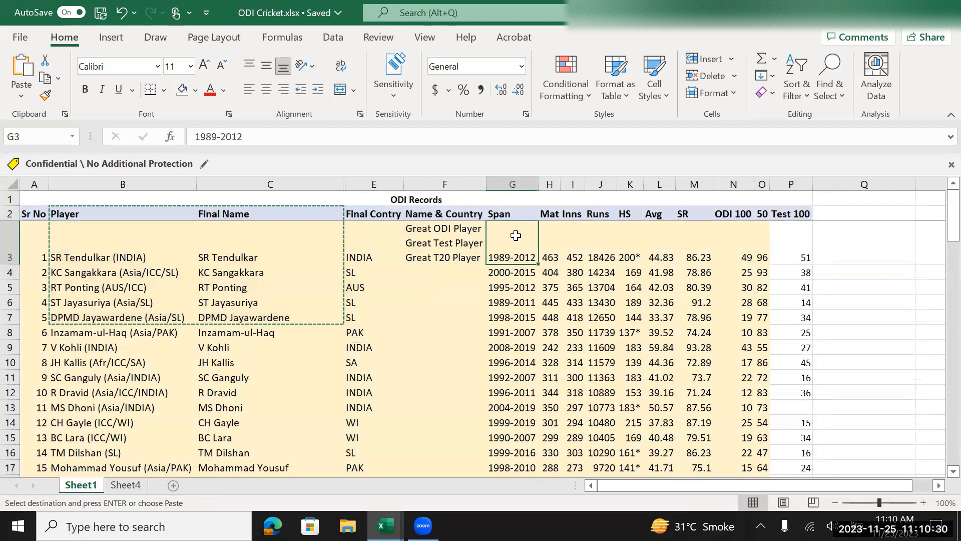
{"action": "left_click", "coordinate": [517, 219]}
{"action": "left_click_drag", "start_coordinate": [516, 220], "coordinate": [768, 278]}
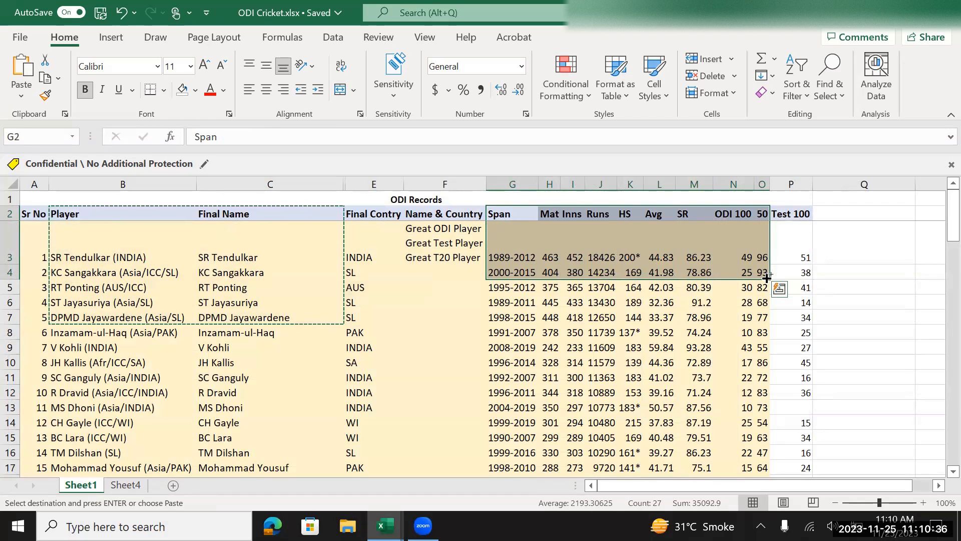
{"action": "left_click", "coordinate": [780, 288]}
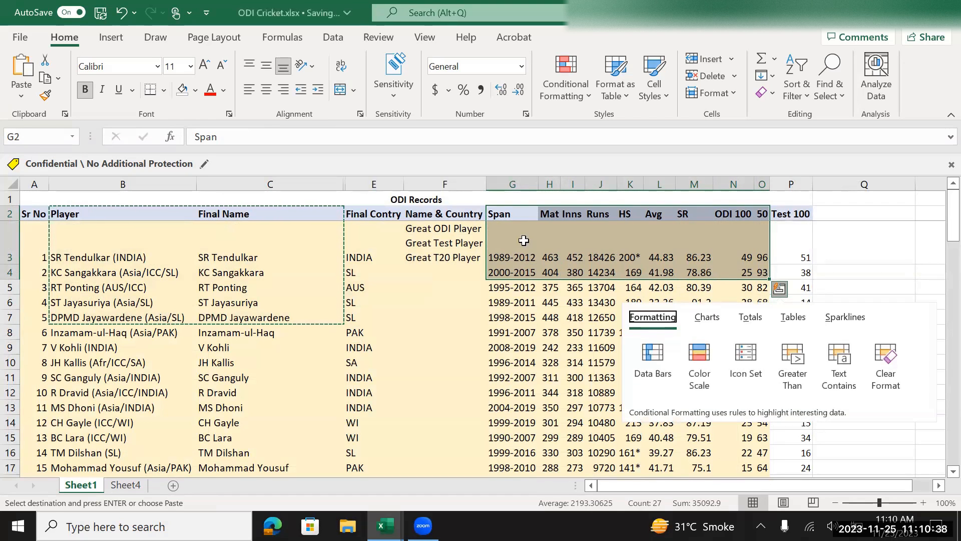
{"action": "left_click_drag", "start_coordinate": [501, 215], "coordinate": [764, 319]}
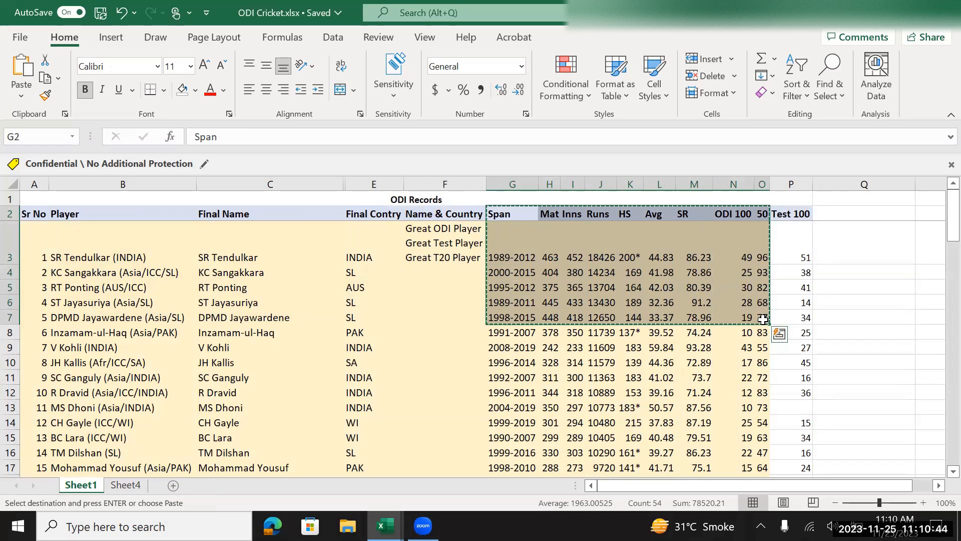
{"action": "left_click", "coordinate": [692, 331]}
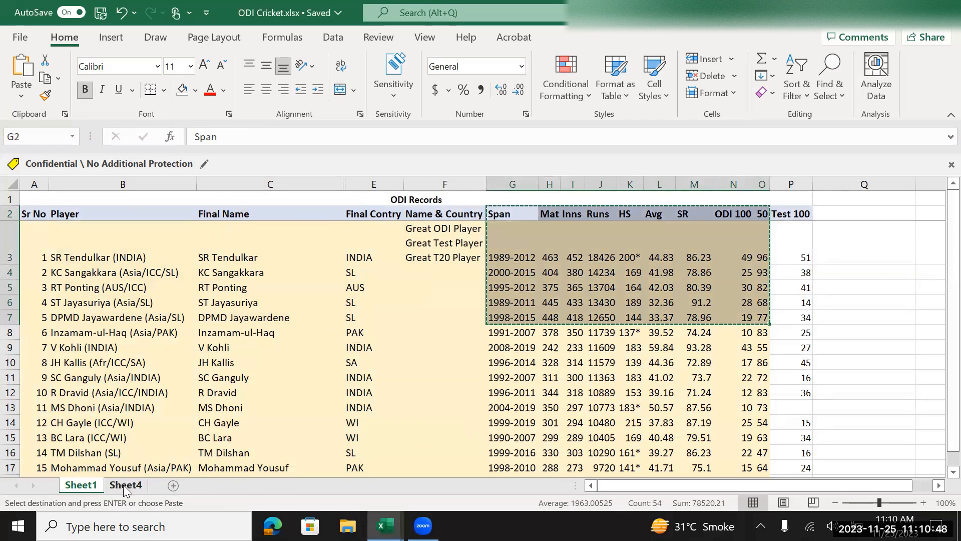
{"action": "left_click", "coordinate": [125, 484]}
{"action": "left_click", "coordinate": [336, 231]}
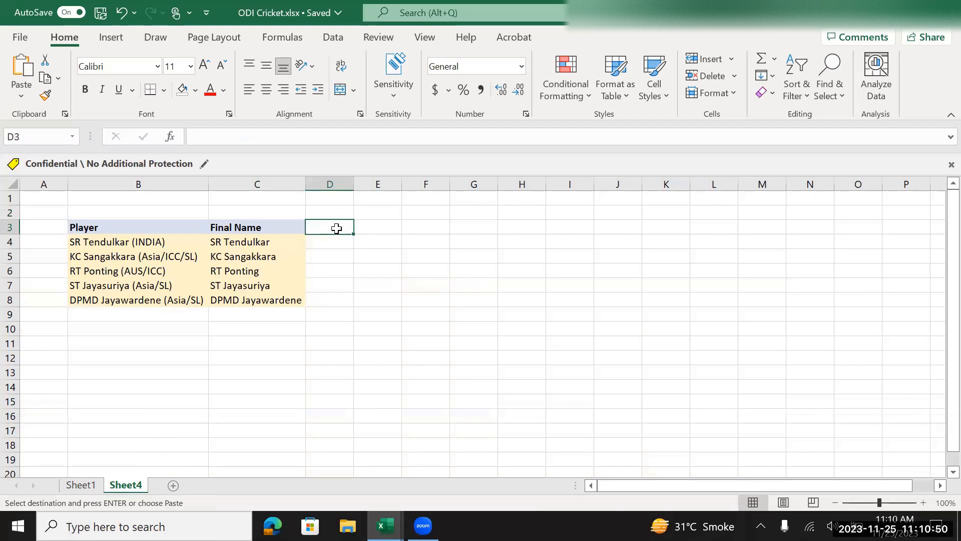
{"action": "key", "text": "ctrl+v"}
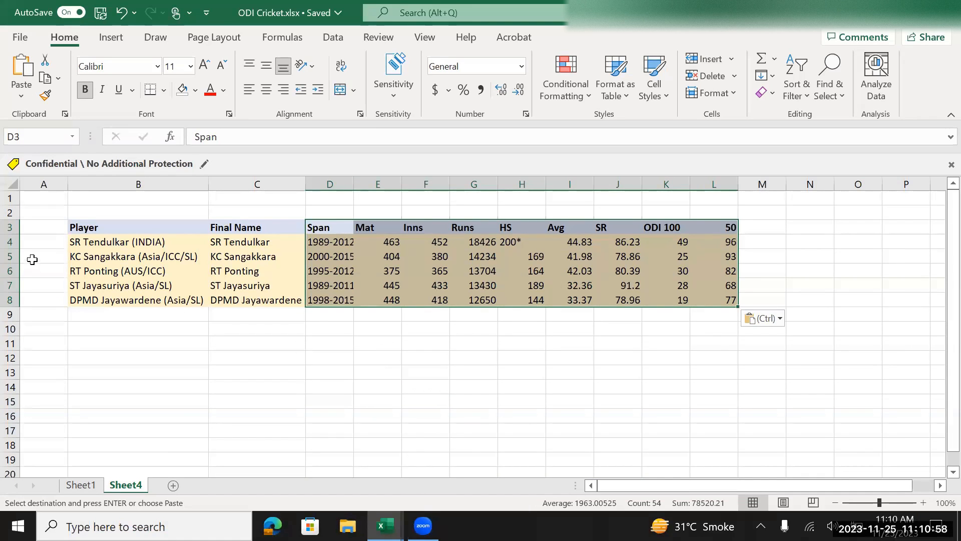
Step: Delete the KC Sangakkara, ST Jayasuriya and DPMD Jayawardene rows from the Sheet4 table
{"action": "left_click", "coordinate": [12, 257]}
{"action": "key", "text": "ctrl+minus"}
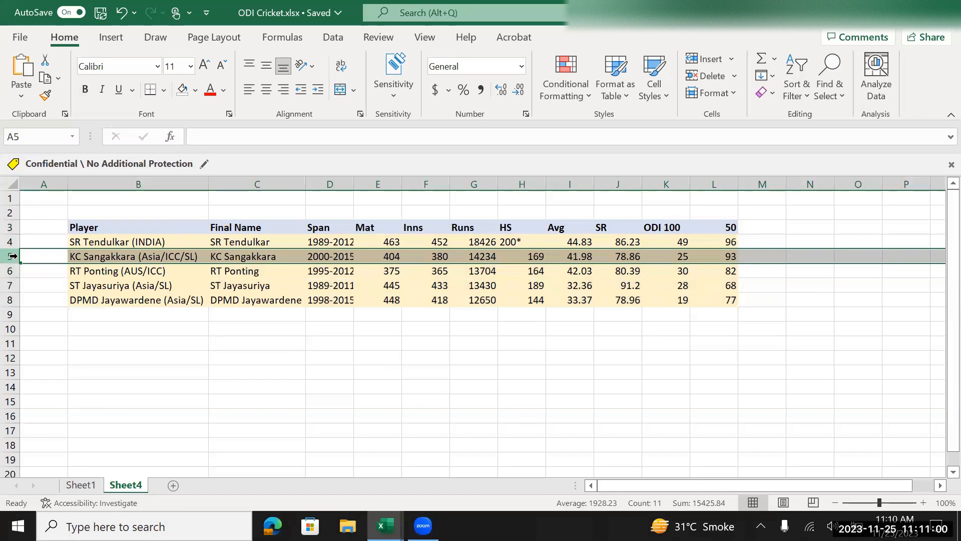
{"action": "key", "text": "Down"}
{"action": "key", "text": "shift+Down"}
{"action": "key", "text": "shift+space"}
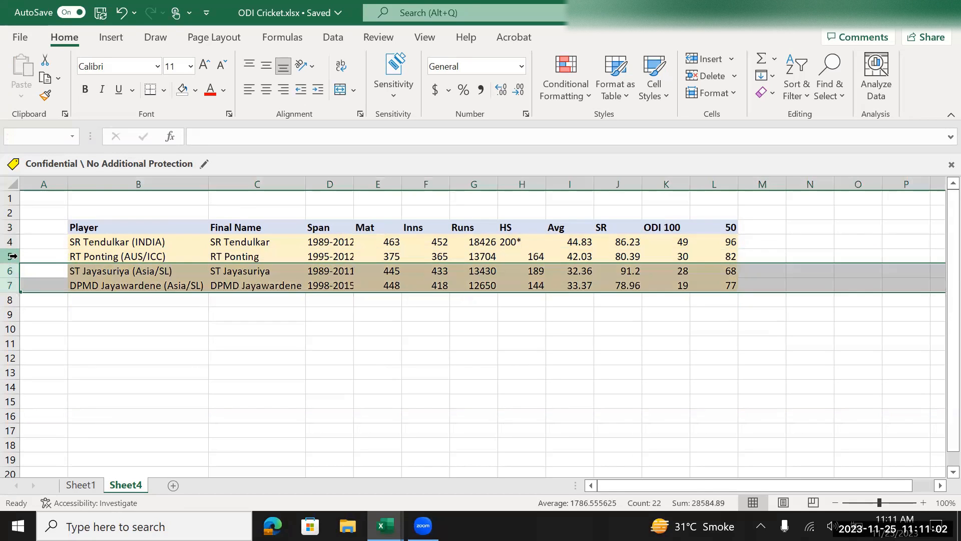
{"action": "key", "text": "ctrl+minus"}
{"action": "key", "text": "Up"}
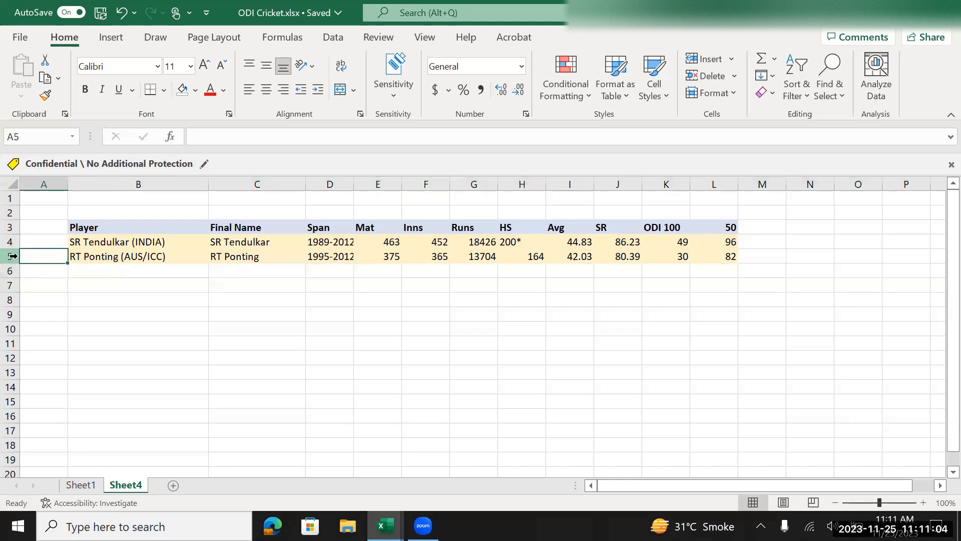
Step: Merge and center the empty cells D2:L2 above the Span through 50 headers on Sheet4
{"action": "key", "text": "Right"}
{"action": "key", "text": "Right"}
{"action": "key", "text": "Up"}
{"action": "key", "text": "Up"}
{"action": "key", "text": "Up"}
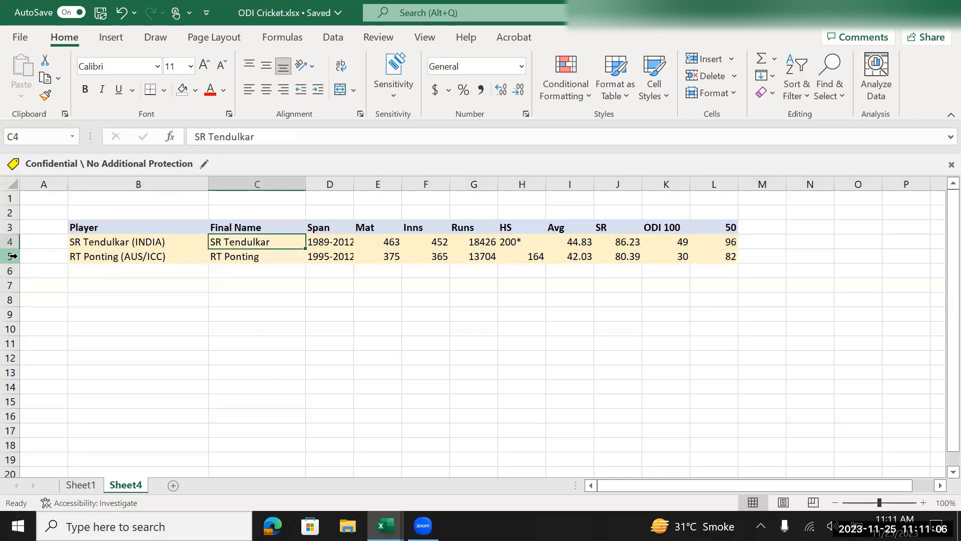
{"action": "key", "text": "Right"}
{"action": "key", "text": "shift+Right"}
{"action": "key", "text": "shift+Right"}
{"action": "key", "text": "shift+Right"}
{"action": "key", "text": "shift+Right"}
{"action": "key", "text": "shift+Right"}
{"action": "key", "text": "shift+Right"}
{"action": "key", "text": "shift+Right"}
{"action": "key", "text": "shift+Right"}
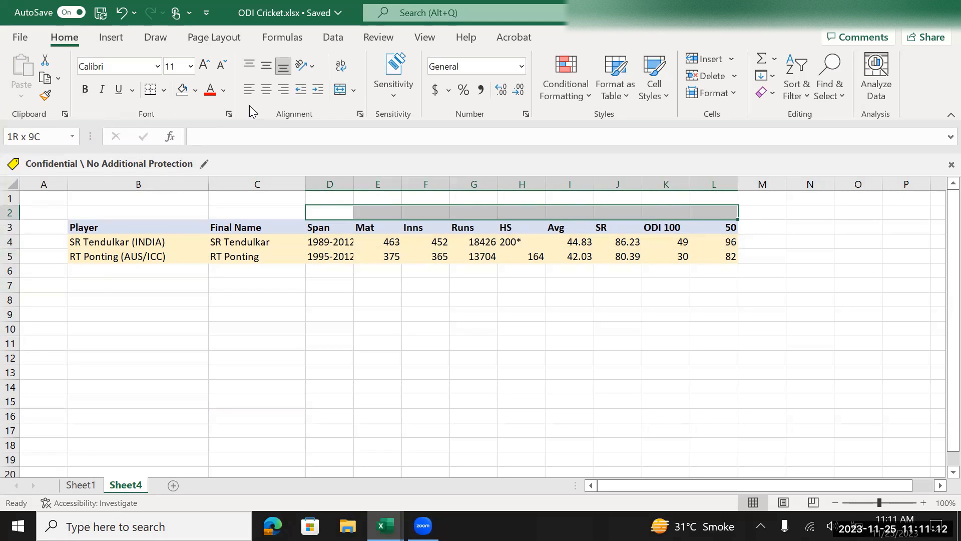
{"action": "left_click", "coordinate": [341, 90]}
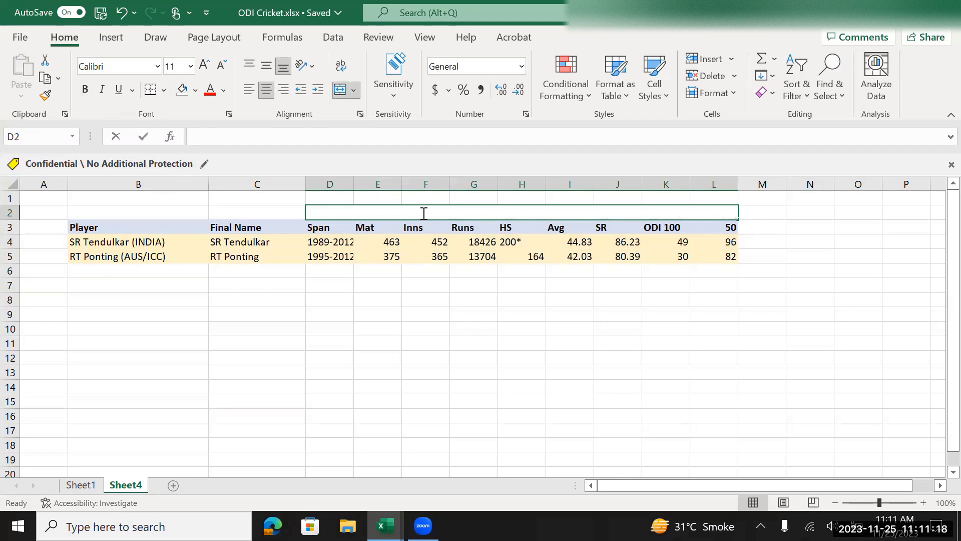
Step: Enter the title ODI Record in the merged cell D2:L2 on Sheet4
{"action": "type", "text": "Od"}
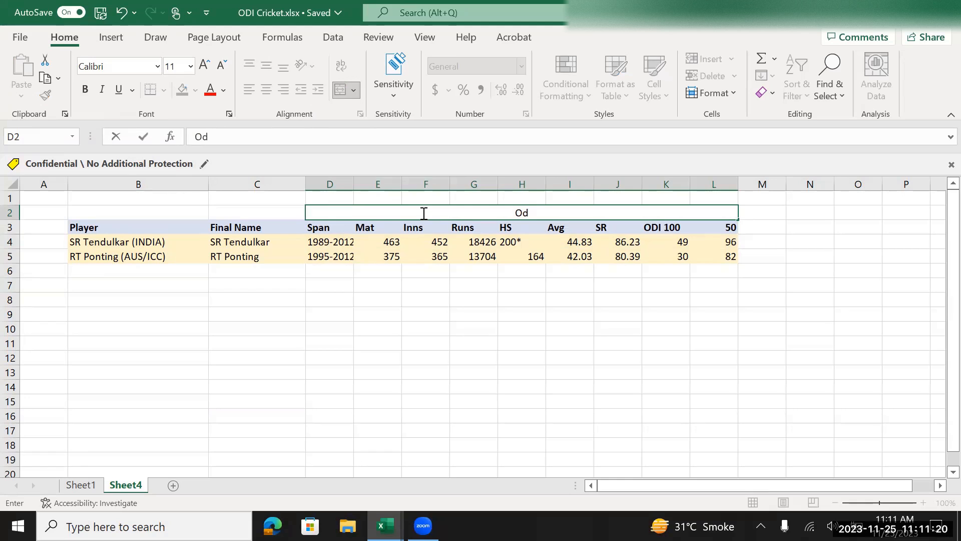
{"action": "type", "text": "ODI Record"}
{"action": "key", "text": "Return"}
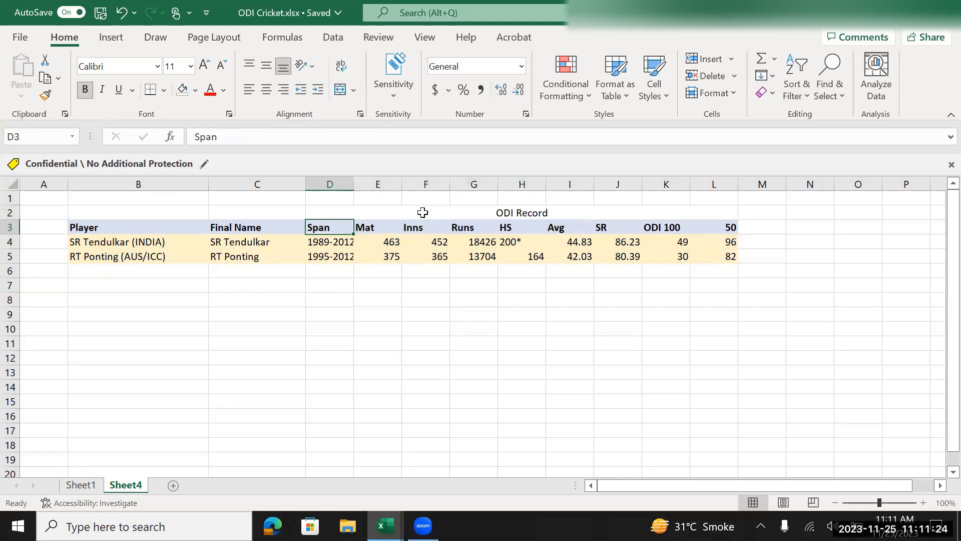
{"action": "left_click", "coordinate": [423, 212]}
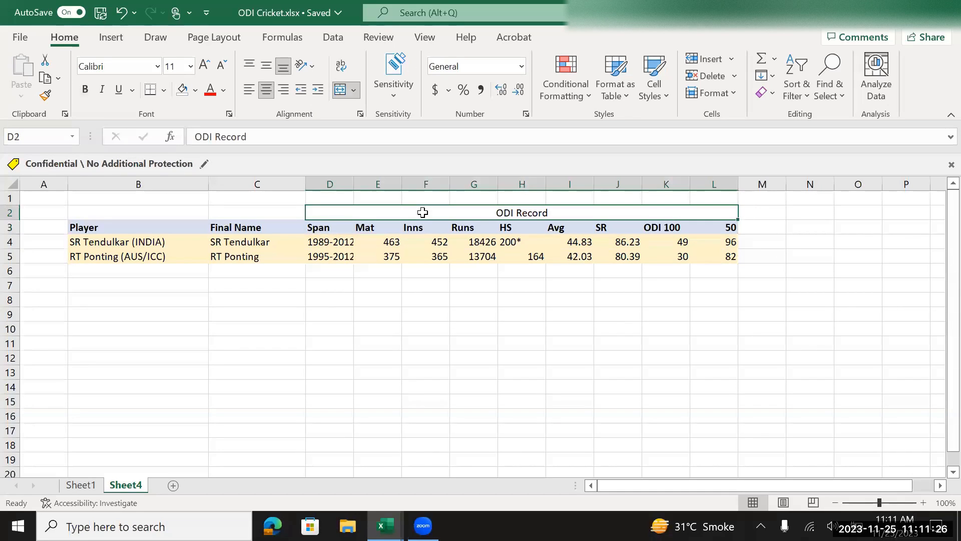
{"action": "key", "text": "Right"}
{"action": "key", "text": "Left"}
{"action": "key", "text": "Right"}
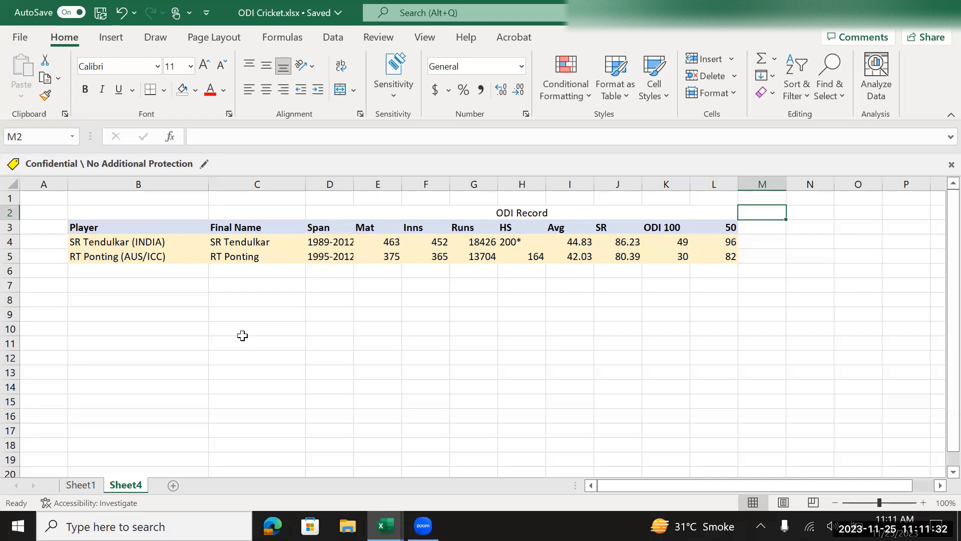
Step: Copy the Player, Final Name and Country cells A2:C3 from the Test sheet of Test Cricket.xlsx and paste them at B6 on Sheet4
{"action": "key", "text": "alt+Tab"}
{"action": "key", "text": "Tab"}
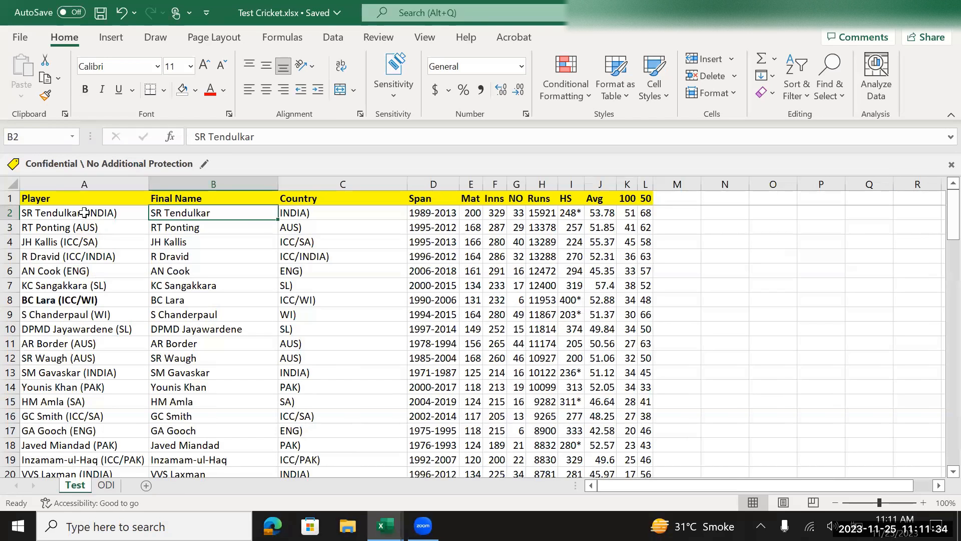
{"action": "left_click", "coordinate": [84, 213]}
{"action": "key", "text": "Up"}
{"action": "key", "text": "Down"}
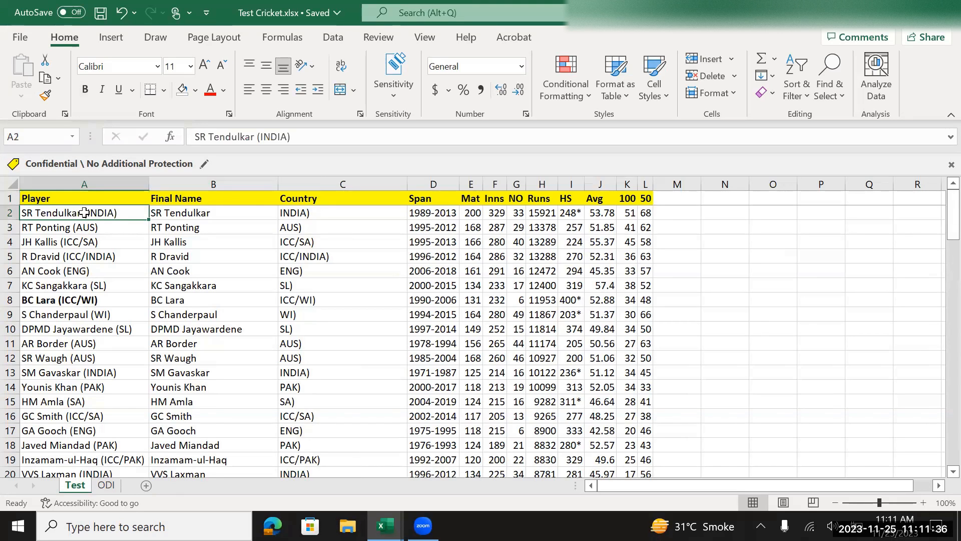
{"action": "key", "text": "shift+Down"}
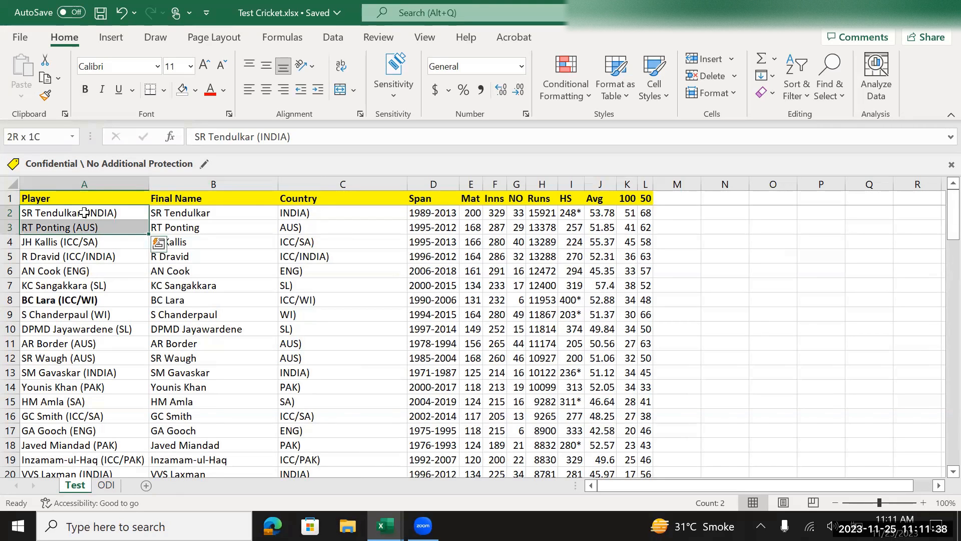
{"action": "key", "text": "shift+Right"}
{"action": "key", "text": "shift+Right"}
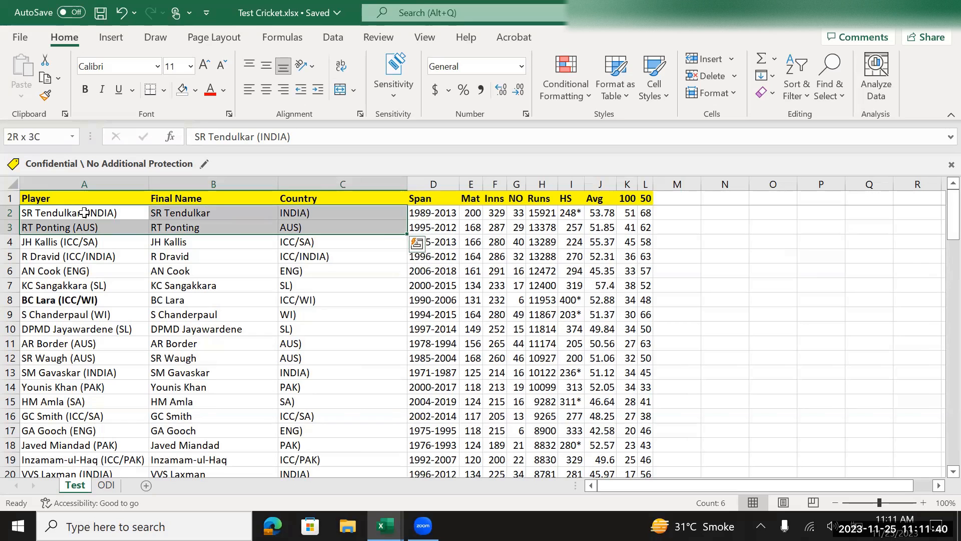
{"action": "key", "text": "ctrl+c"}
{"action": "key", "text": "alt+Tab"}
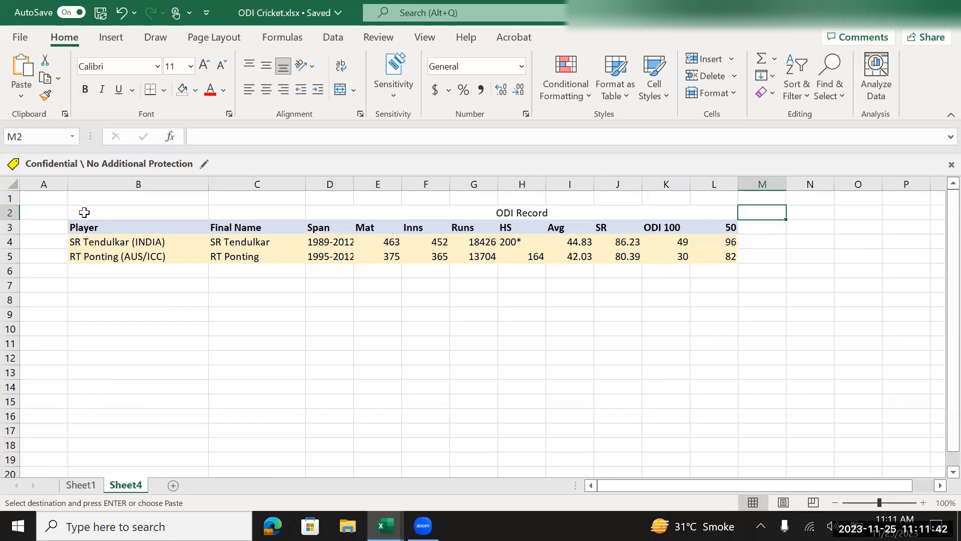
{"action": "key", "text": "Down"}
{"action": "key", "text": "Left"}
{"action": "key", "text": "Left"}
{"action": "key", "text": "Left"}
{"action": "key", "text": "Left"}
{"action": "key", "text": "Left"}
{"action": "key", "text": "Left"}
{"action": "key", "text": "Left"}
{"action": "key", "text": "Left"}
{"action": "key", "text": "Left"}
{"action": "key", "text": "Left"}
{"action": "key", "text": "Left"}
{"action": "key", "text": "Down"}
{"action": "key", "text": "Down"}
{"action": "key", "text": "Down"}
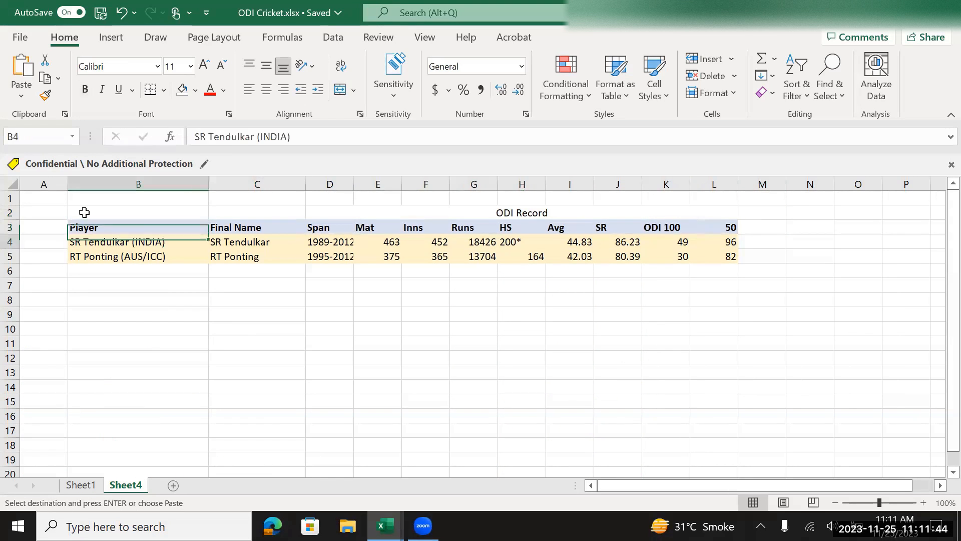
{"action": "key", "text": "ctrl+v"}
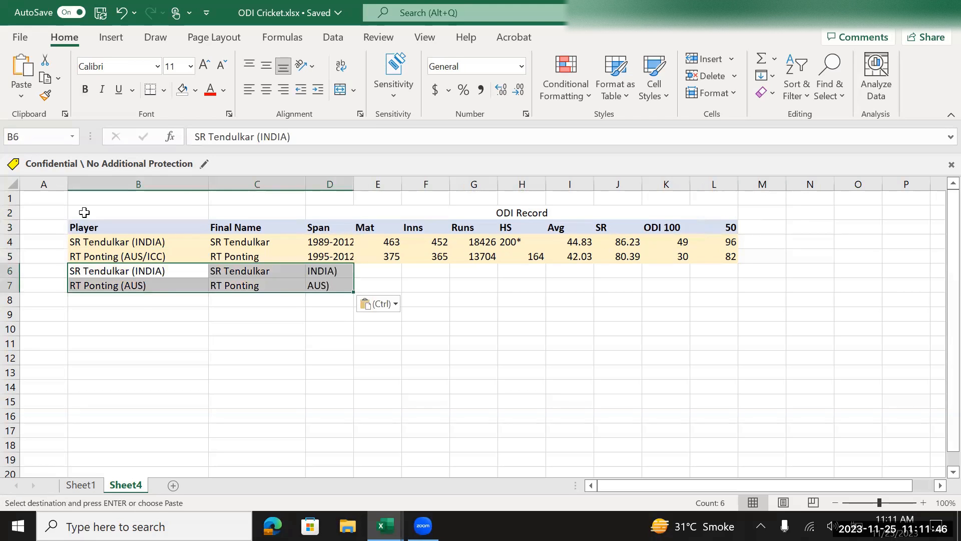
Step: Clear the pasted country values in D6:D7 on Sheet4
{"action": "key", "text": "Right"}
{"action": "key", "text": "Right"}
{"action": "key", "text": "Right"}
{"action": "key", "text": "Left"}
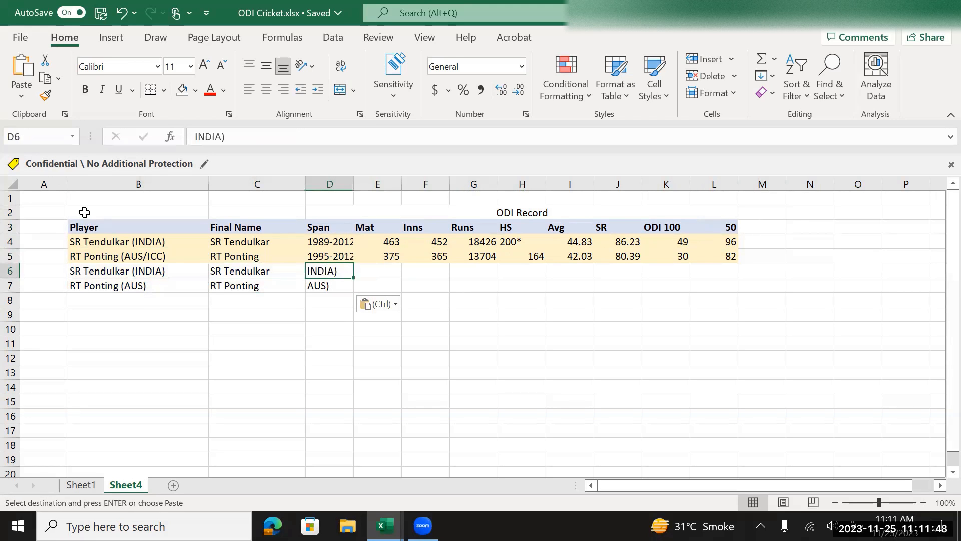
{"action": "key", "text": "Up"}
{"action": "key", "text": "Up"}
{"action": "key", "text": "Down"}
{"action": "key", "text": "Down"}
{"action": "key", "text": "shift+Down"}
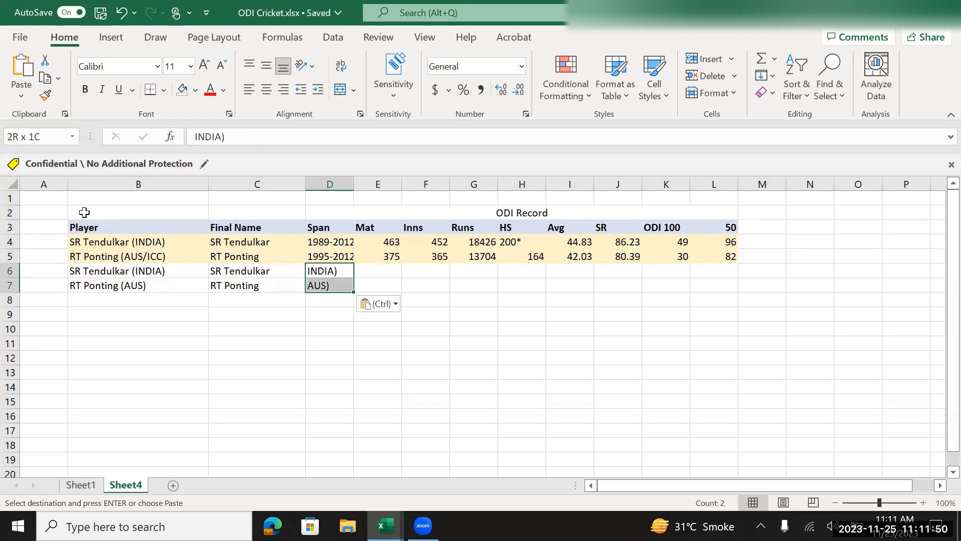
{"action": "key", "text": "Delete"}
{"action": "key", "text": "Right"}
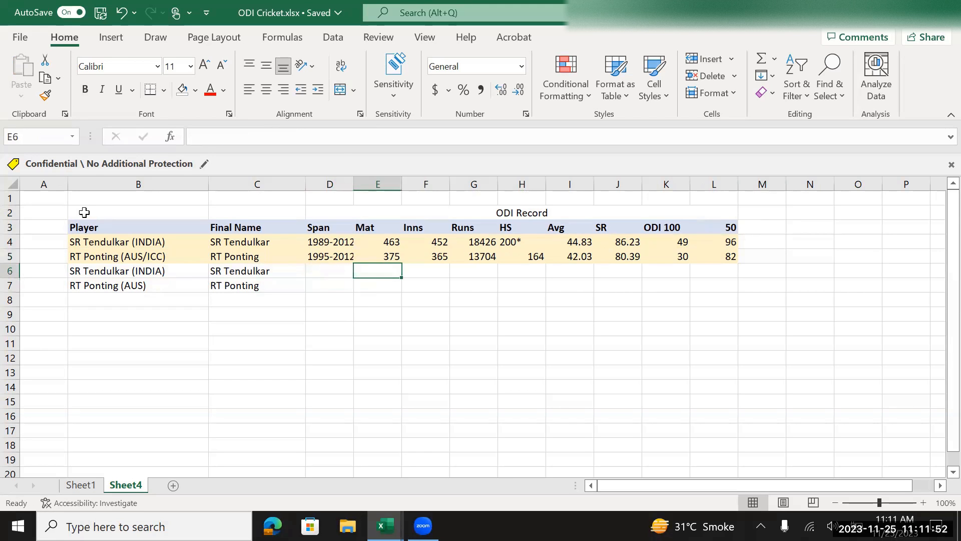
Step: Copy the Span through 50 values, D2:L3, from Test Cricket.xlsx and paste them at D6 on Sheet4
{"action": "key", "text": "alt+Tab"}
{"action": "key", "text": "Right"}
{"action": "key", "text": "Right"}
{"action": "key", "text": "Right"}
{"action": "key", "text": "Right"}
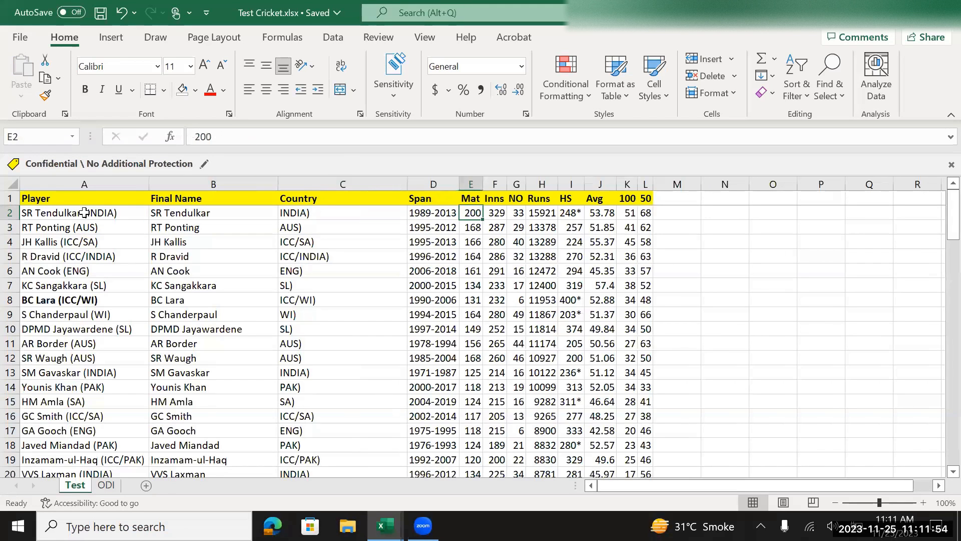
{"action": "key", "text": "Left"}
{"action": "key", "text": "shift+Down"}
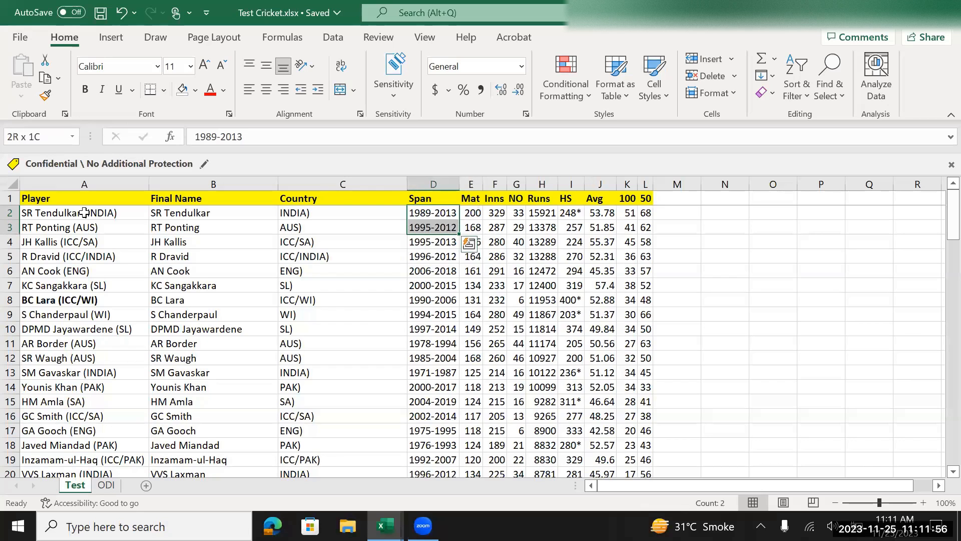
{"action": "key", "text": "alt+Tab"}
{"action": "key", "text": "alt+Tab"}
{"action": "key", "text": "shift+Right"}
{"action": "key", "text": "shift+Right"}
{"action": "key", "text": "shift+Right"}
{"action": "key", "text": "shift+Right"}
{"action": "key", "text": "shift+Right"}
{"action": "key", "text": "shift+Right"}
{"action": "key", "text": "shift+Right"}
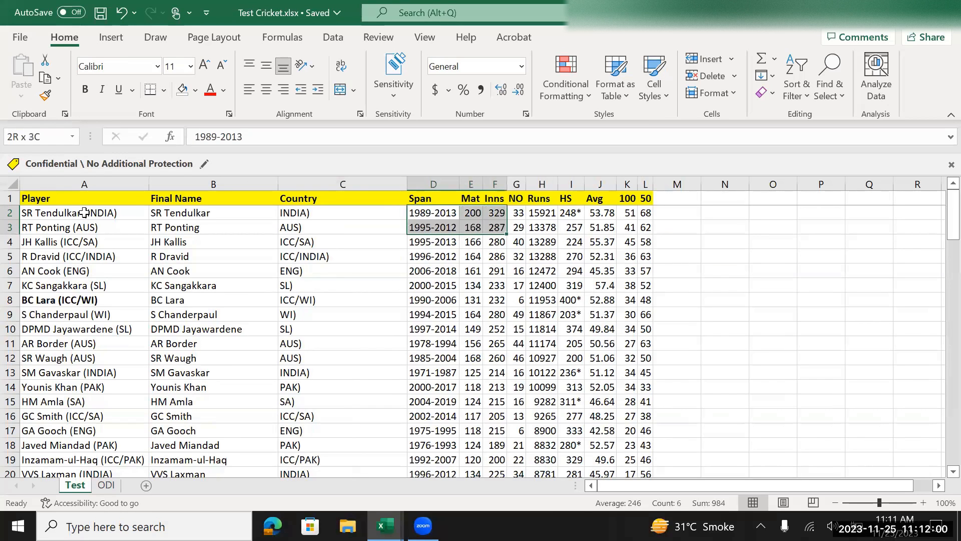
{"action": "key", "text": "shift+Right"}
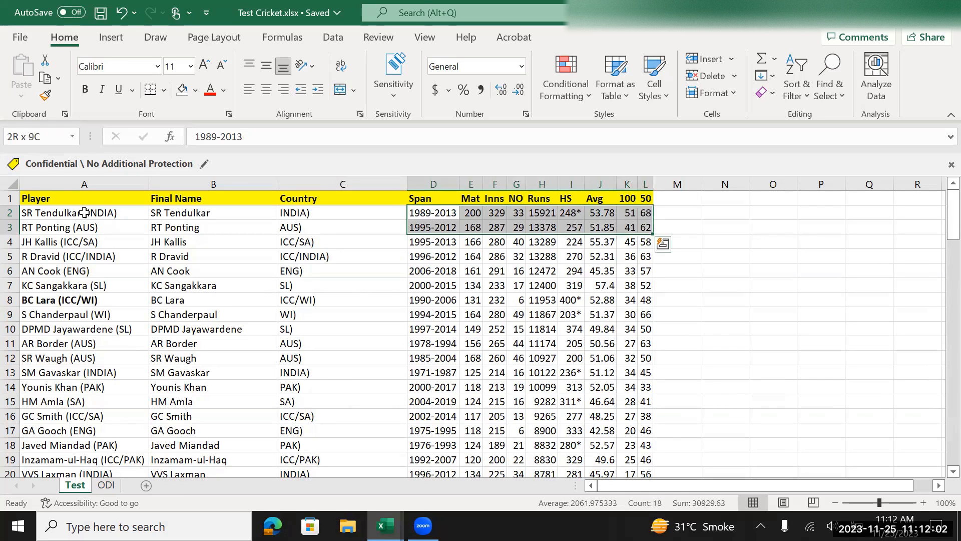
{"action": "key", "text": "ctrl+c"}
{"action": "key", "text": "alt+Tab"}
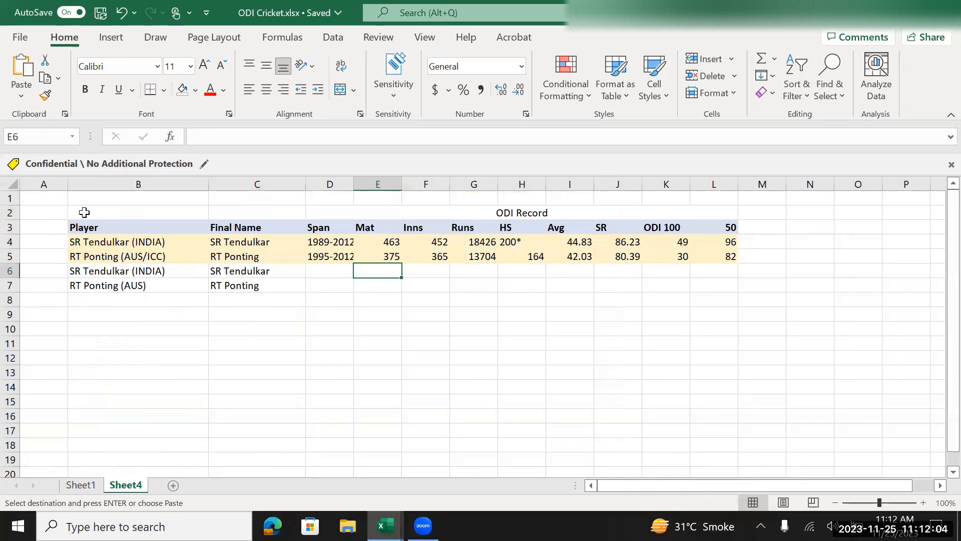
{"action": "key", "text": "Left"}
{"action": "key", "text": "ctrl+v"}
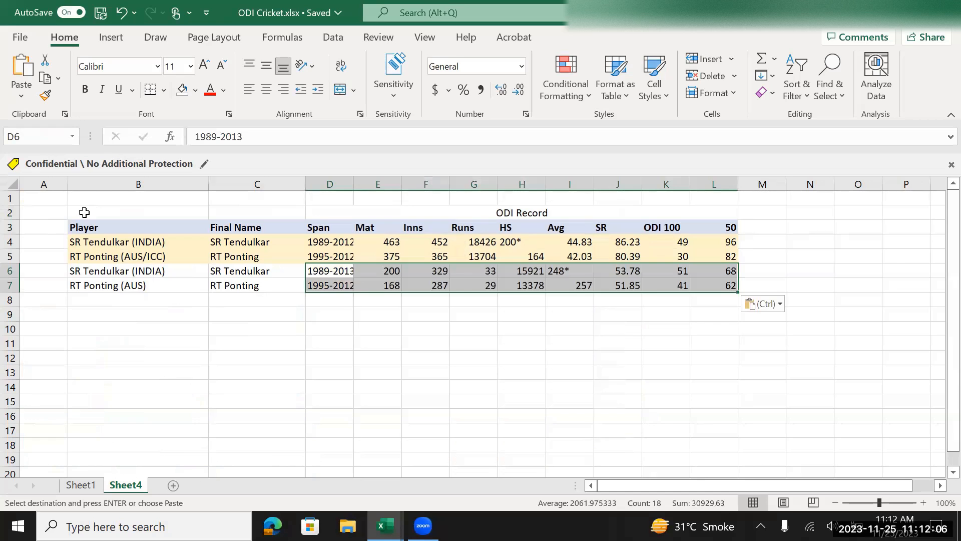
Step: Clear the pasted Test rows, B6:L7, below the ODI table on Sheet4
{"action": "key", "text": "Left"}
{"action": "key", "text": "Left"}
{"action": "key", "text": "Left"}
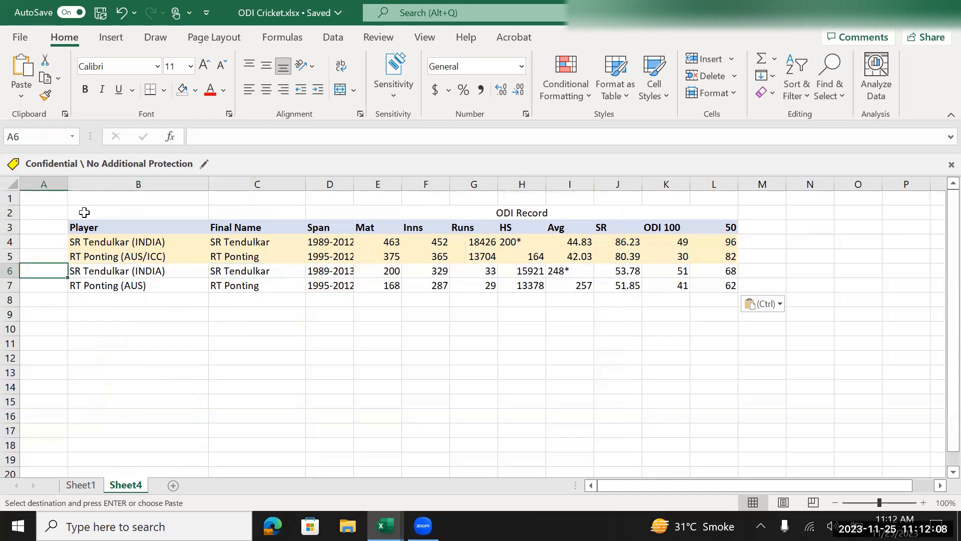
{"action": "key", "text": "Right"}
{"action": "key", "text": "shift+Down"}
{"action": "key", "text": "shift+Right"}
{"action": "key", "text": "shift+Right"}
{"action": "key", "text": "shift+Right"}
{"action": "key", "text": "shift+Right"}
{"action": "key", "text": "shift+Right"}
{"action": "key", "text": "shift+Right"}
{"action": "key", "text": "shift+Right"}
{"action": "key", "text": "shift+Right"}
{"action": "key", "text": "shift+Right"}
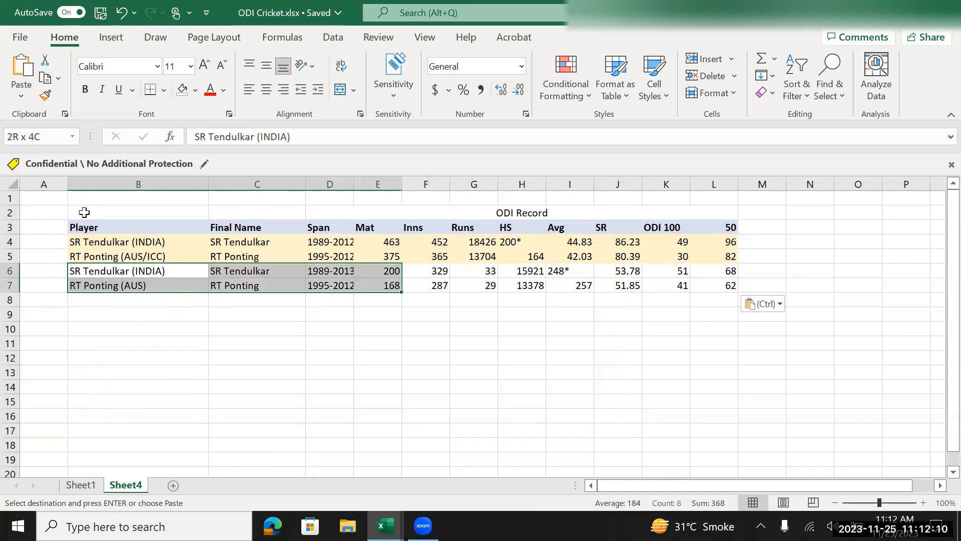
{"action": "key", "text": "shift+Right"}
{"action": "key", "text": "shift+Right"}
{"action": "key", "text": "shift+Left"}
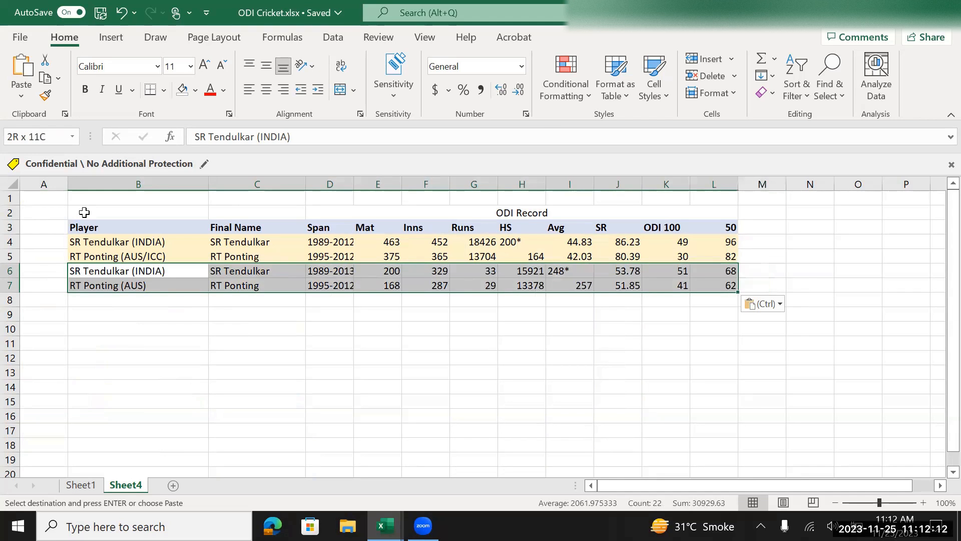
{"action": "key", "text": "Delete"}
Step: Copy the Span through 50 headers and two player rows, D1:L3, from Test Cricket.xlsx and paste them at M3 on Sheet4
{"action": "key", "text": "Up"}
{"action": "key", "text": "Up"}
{"action": "key", "text": "Right"}
{"action": "key", "text": "Right"}
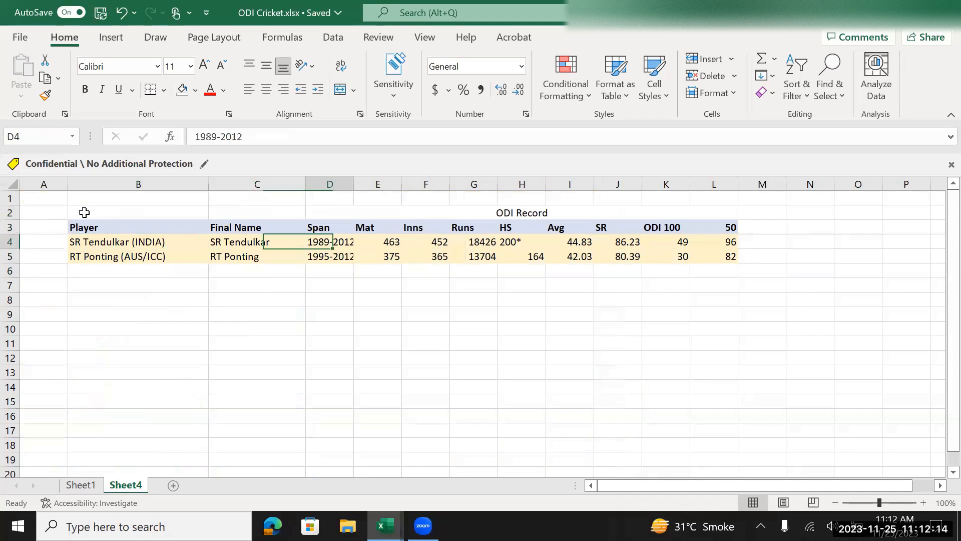
{"action": "key", "text": "Up"}
{"action": "key", "text": "Right"}
{"action": "key", "text": "Right"}
{"action": "key", "text": "Right"}
{"action": "key", "text": "Right"}
{"action": "key", "text": "Right"}
{"action": "key", "text": "Right"}
{"action": "key", "text": "Right"}
{"action": "key", "text": "Right"}
{"action": "key", "text": "Right"}
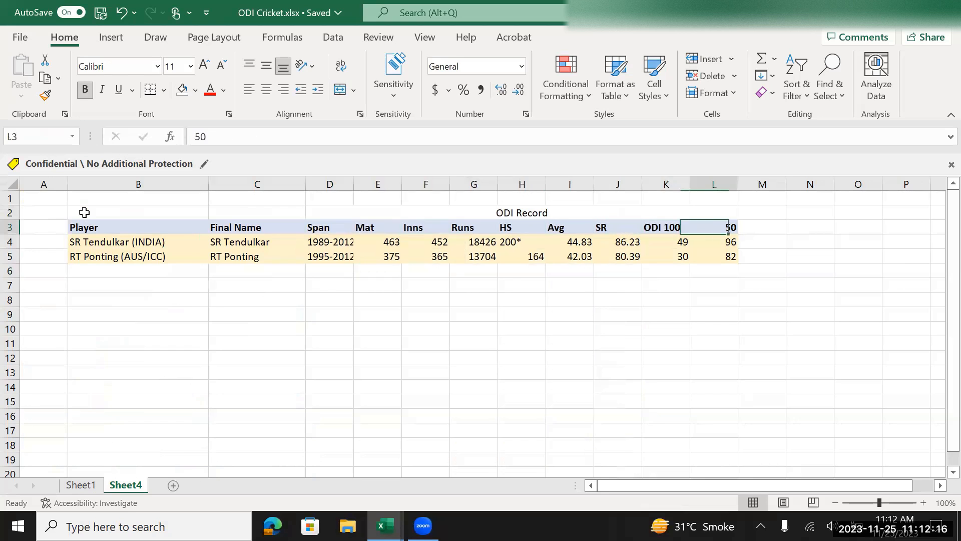
{"action": "key", "text": "ctrl+Tab"}
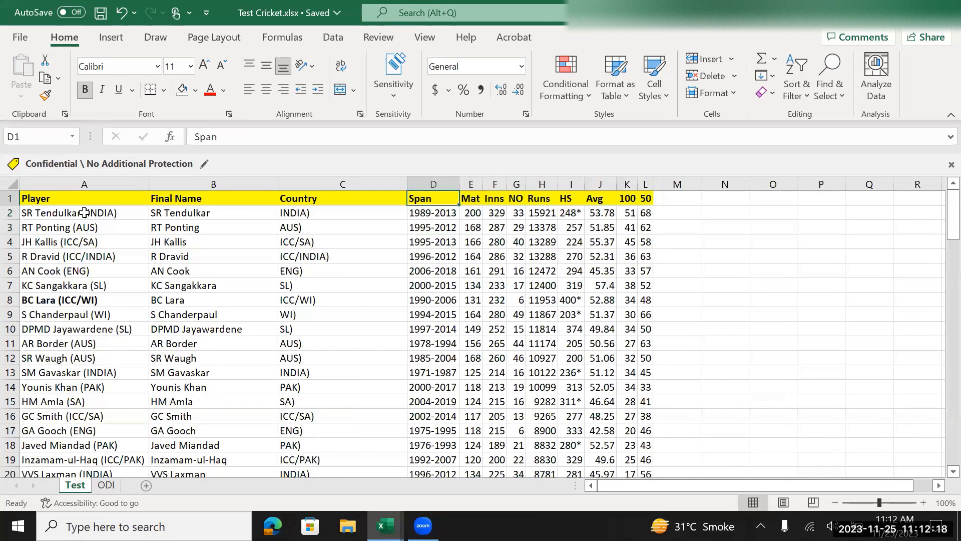
{"action": "left_click_drag", "start_coordinate": [433, 198], "coordinate": [570, 227]}
{"action": "key", "text": "shift+Right"}
{"action": "key", "text": "shift+Right"}
{"action": "key", "text": "shift+Right"}
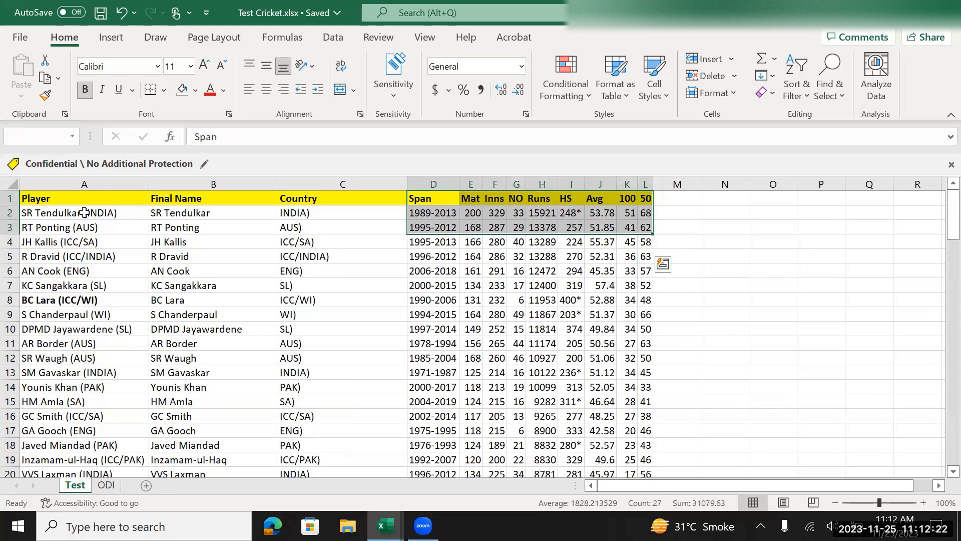
{"action": "key", "text": "ctrl+c"}
{"action": "key", "text": "ctrl+Tab"}
{"action": "key", "text": "Right"}
{"action": "key", "text": "Left"}
{"action": "key", "text": "ctrl+v"}
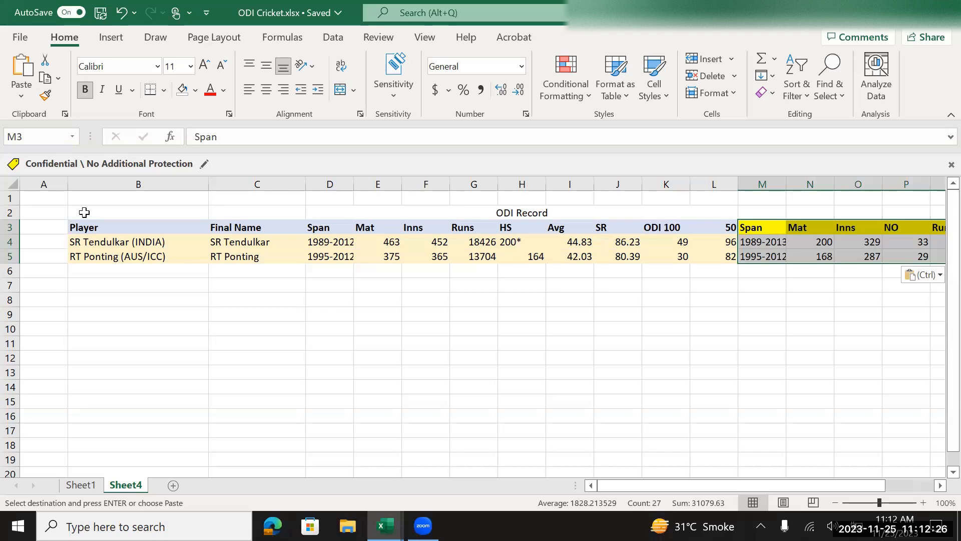
Step: Merge and center M2:U2 above the pasted Test headers and enter the title Test Record
{"action": "key", "text": "Left"}
{"action": "key", "text": "Up"}
{"action": "key", "text": "Left"}
{"action": "key", "text": "Right"}
{"action": "key", "text": "Right"}
{"action": "key", "text": "Right"}
{"action": "key", "text": "Left"}
{"action": "key", "text": "shift+Right"}
{"action": "key", "text": "shift+Right"}
{"action": "key", "text": "shift+Right"}
{"action": "key", "text": "shift+Right"}
{"action": "key", "text": "shift+Right"}
{"action": "key", "text": "shift+Right"}
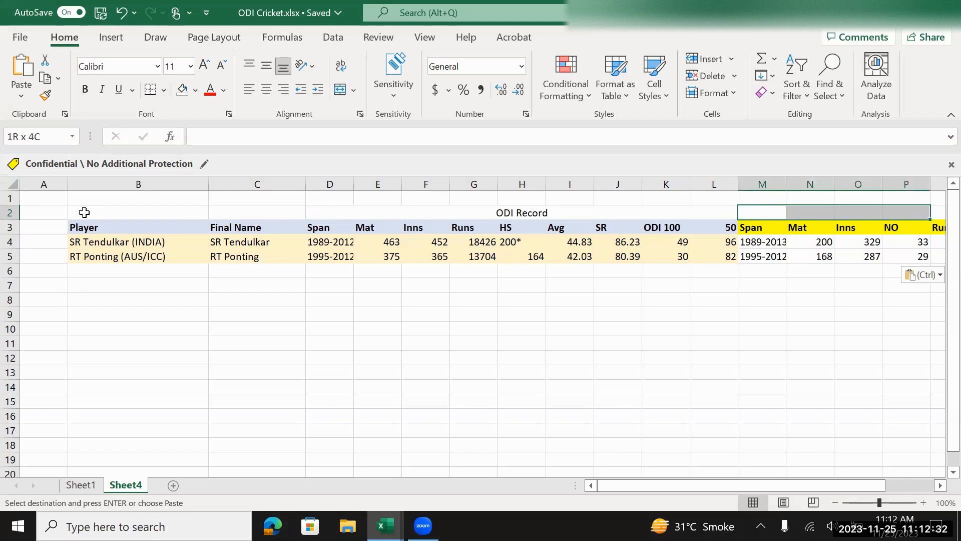
{"action": "key", "text": "shift+Right"}
{"action": "key", "text": "shift+Right"}
{"action": "key", "text": "shift+Left"}
{"action": "key", "text": "shift+Right"}
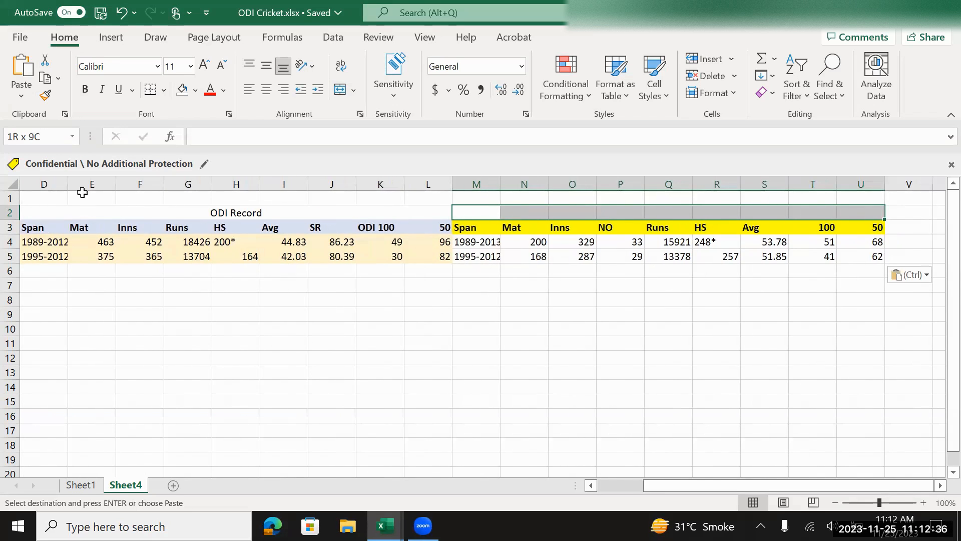
{"action": "left_click", "coordinate": [341, 90]}
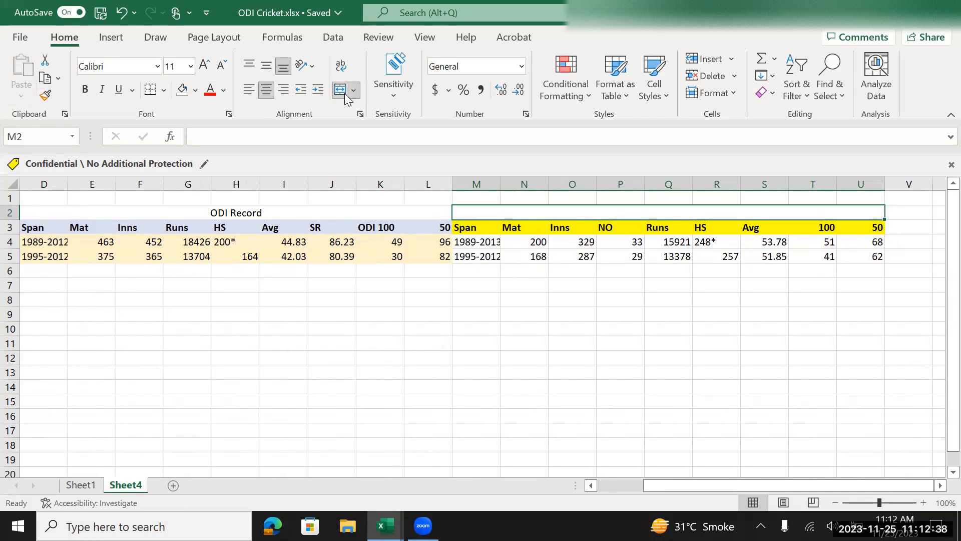
{"action": "type", "text": "Test Record"}
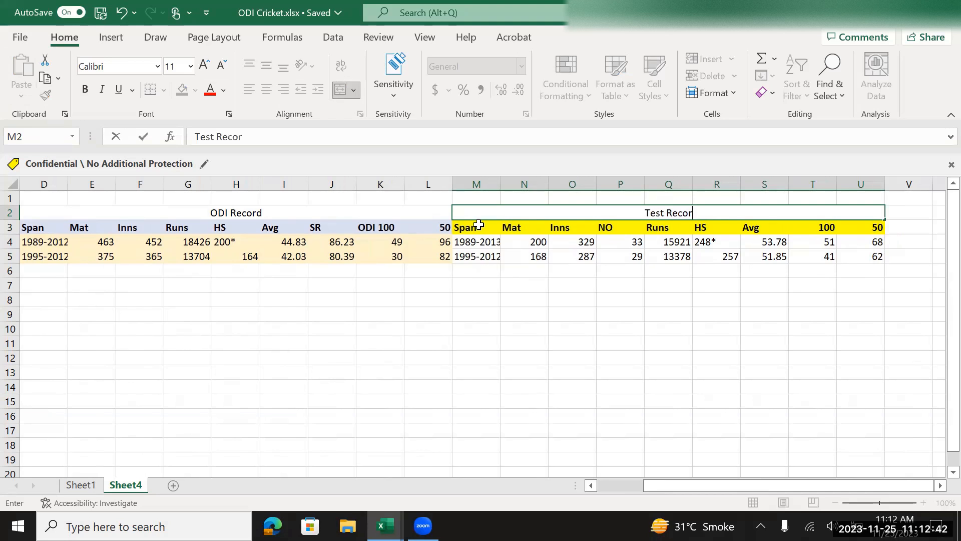
{"action": "key", "text": "Return"}
Step: Go back across the combined table on Sheet4 and select the merged ODI Record title
{"action": "key", "text": "Left"}
{"action": "key", "text": "Left"}
{"action": "key", "text": "Left"}
{"action": "key", "text": "Left"}
{"action": "key", "text": "Left"}
{"action": "key", "text": "Left"}
{"action": "key", "text": "Left"}
{"action": "key", "text": "Left"}
{"action": "key", "text": "Left"}
{"action": "key", "text": "Left"}
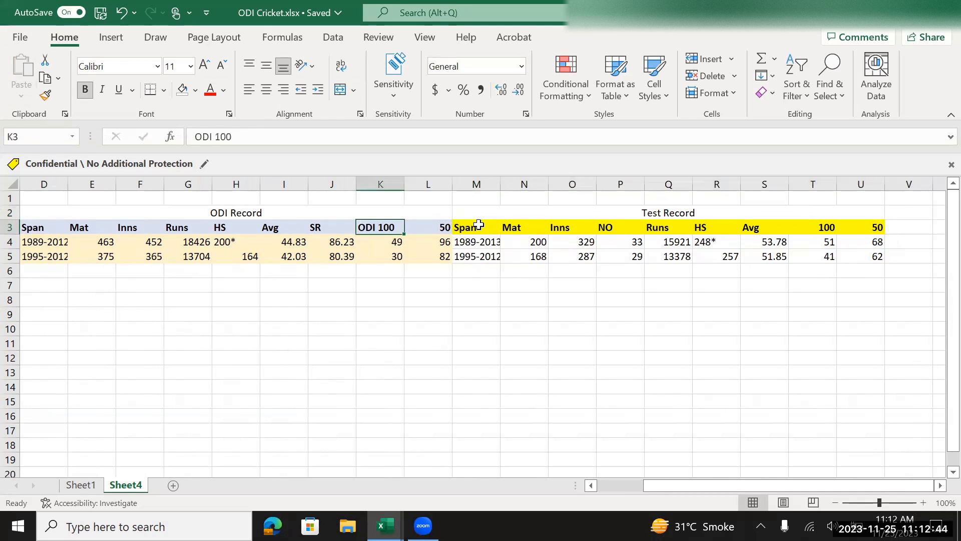
{"action": "key", "text": "Left"}
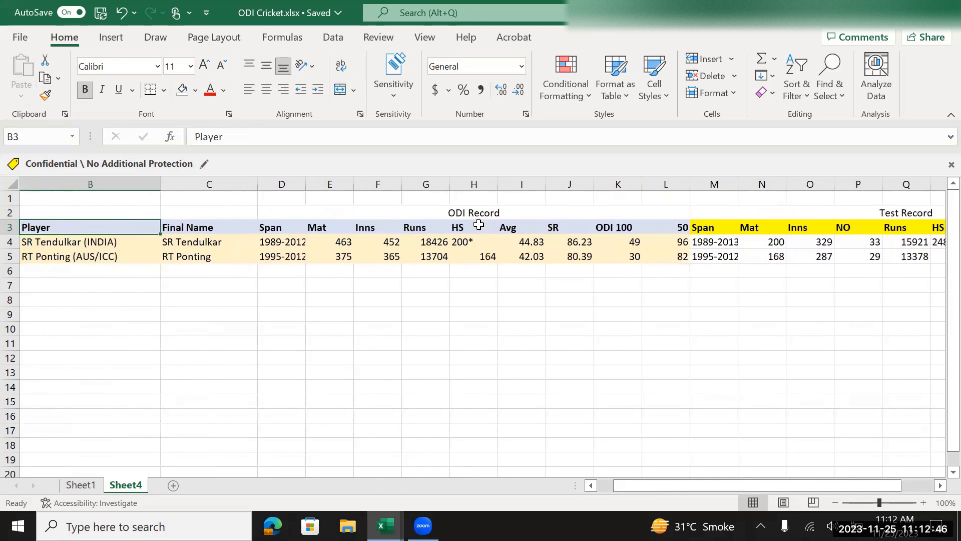
{"action": "key", "text": "Right"}
{"action": "key", "text": "Right"}
{"action": "key", "text": "Up"}
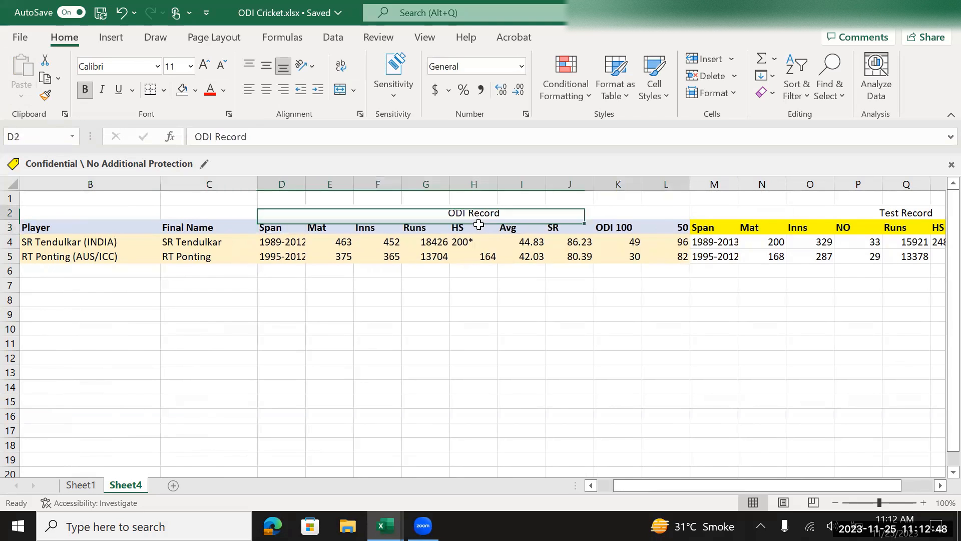
Step: Apply all borders to the merged ODI Record and Test Record title cells, D2:U2
{"action": "key", "text": "shift+Right"}
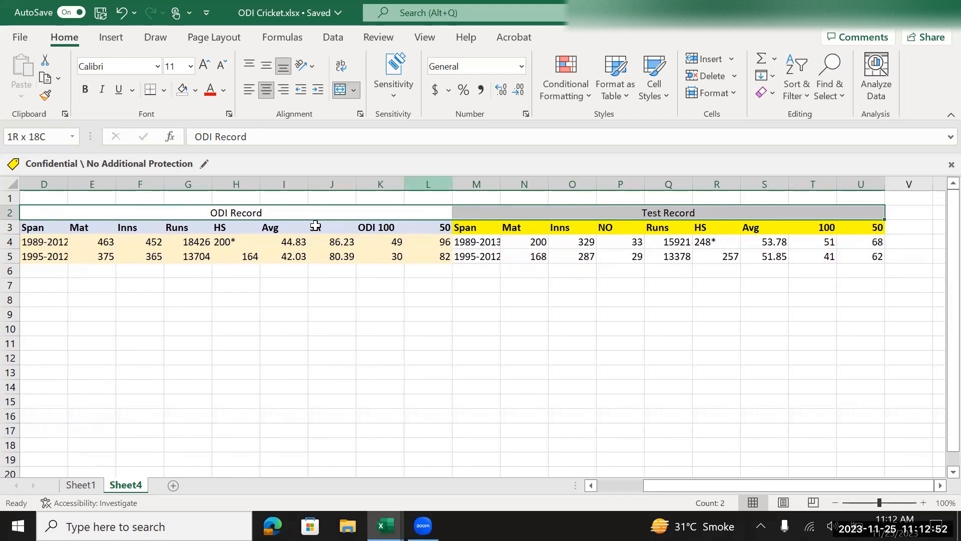
{"action": "left_click", "coordinate": [164, 90]}
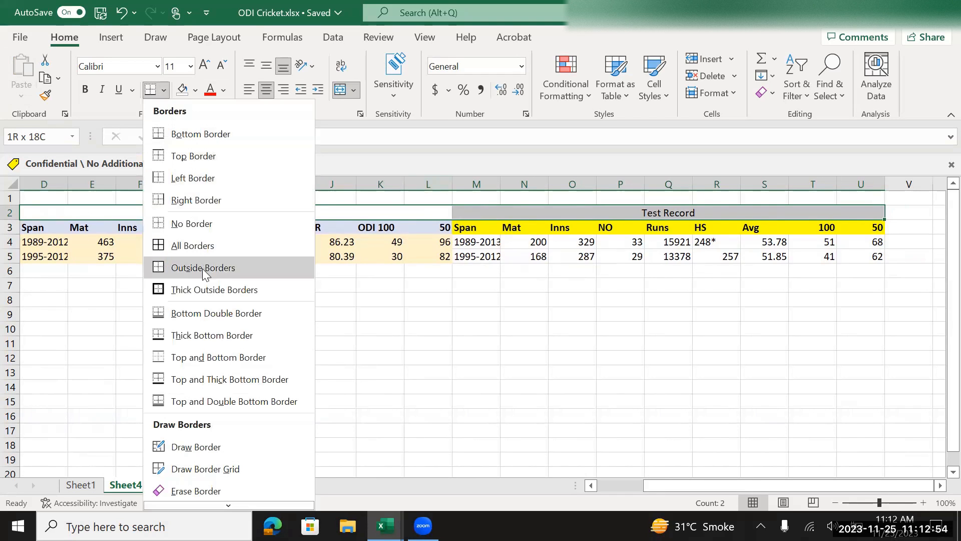
{"action": "left_click", "coordinate": [197, 247]}
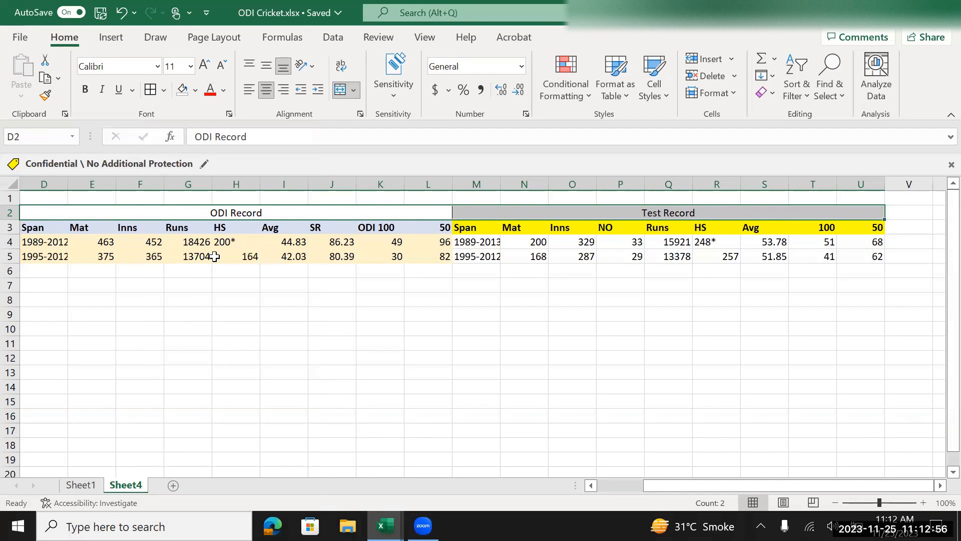
Step: Apply all borders to the whole combined table, B2:U5, on Sheet4
{"action": "key", "text": "Left"}
{"action": "key", "text": "Down"}
{"action": "key", "text": "Up"}
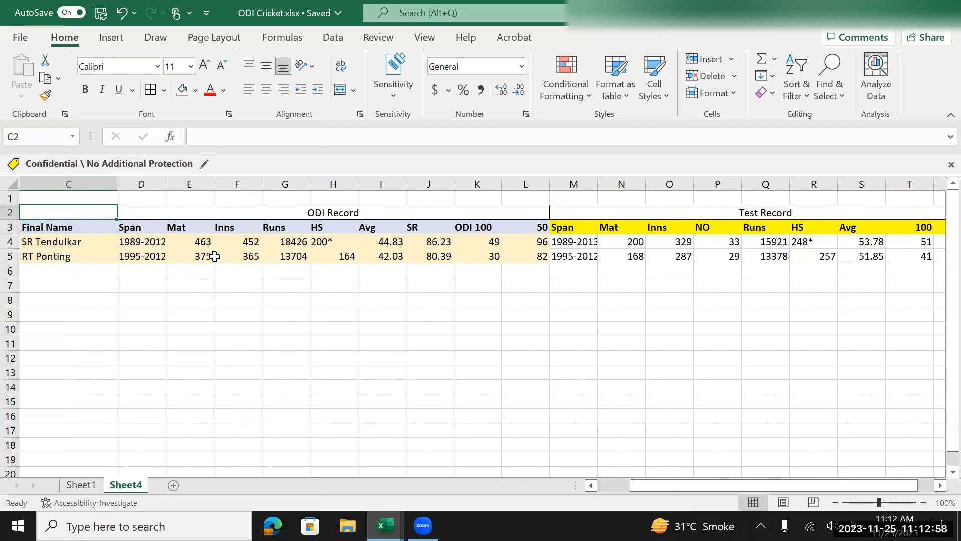
{"action": "key", "text": "Left"}
{"action": "key", "text": "Left"}
{"action": "key", "text": "Right"}
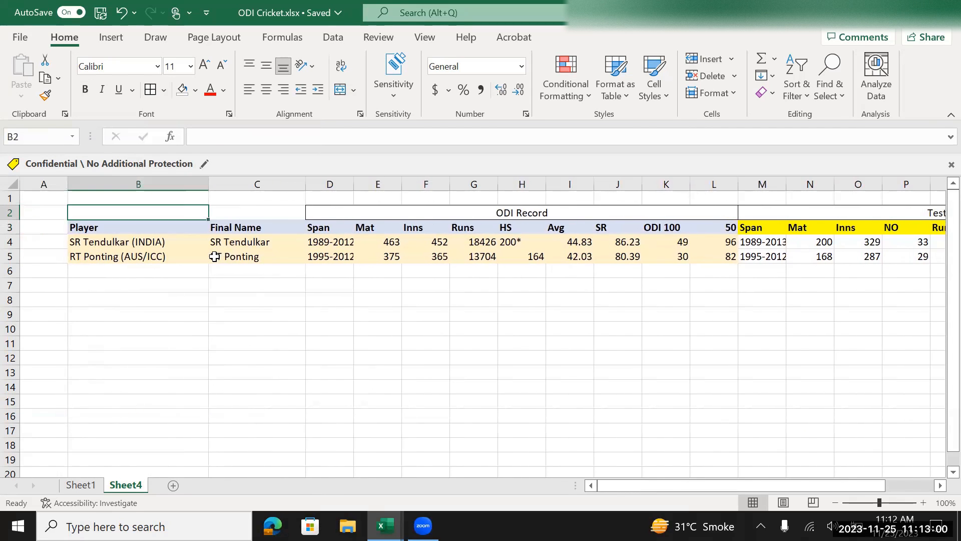
{"action": "key", "text": "shift+Down"}
{"action": "key", "text": "shift+Down"}
{"action": "key", "text": "shift+Right"}
{"action": "key", "text": "shift+Right"}
{"action": "key", "text": "shift+Down"}
{"action": "key", "text": "shift+Right"}
{"action": "key", "text": "shift+Right"}
{"action": "key", "text": "shift+Right"}
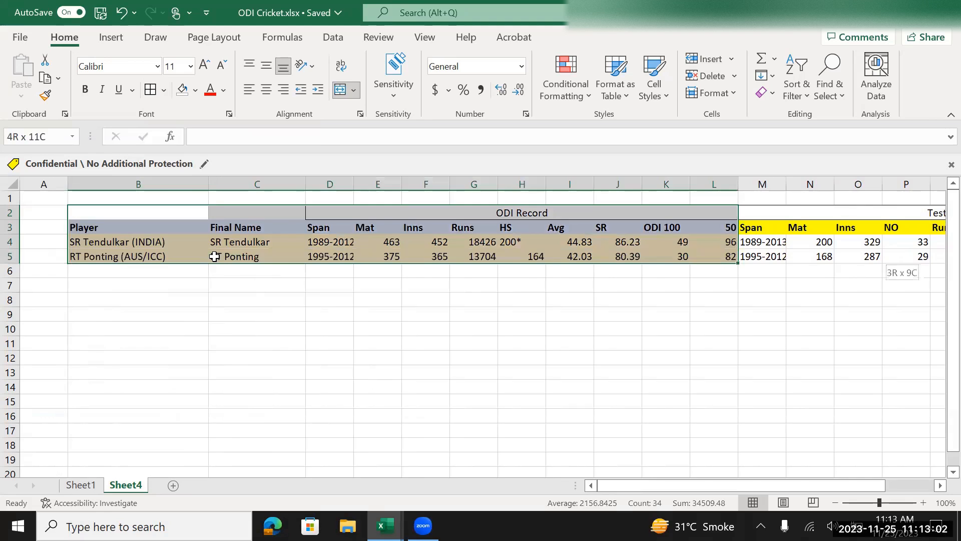
{"action": "key", "text": "shift+Left"}
{"action": "key", "text": "shift+Left"}
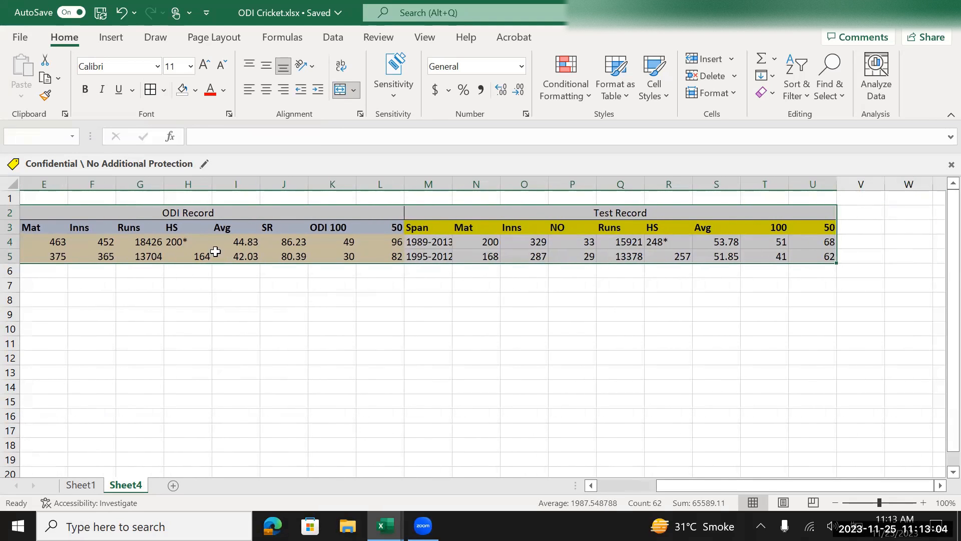
{"action": "left_click", "coordinate": [163, 89]}
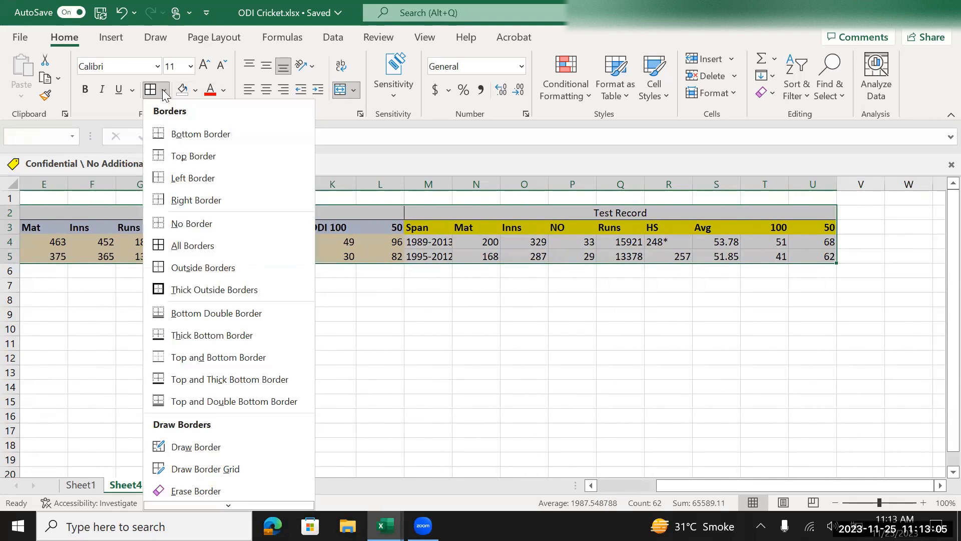
{"action": "left_click", "coordinate": [193, 245]}
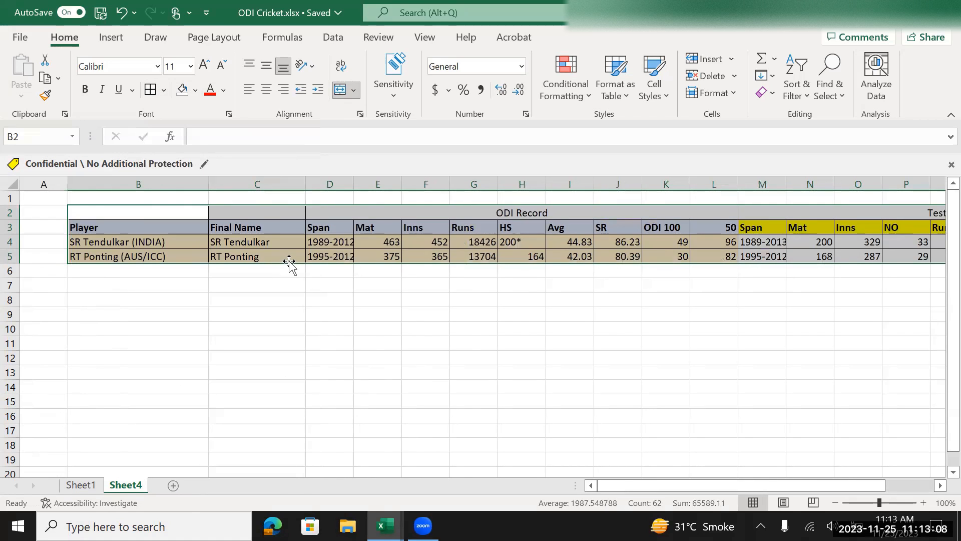
{"action": "left_click", "coordinate": [315, 255]}
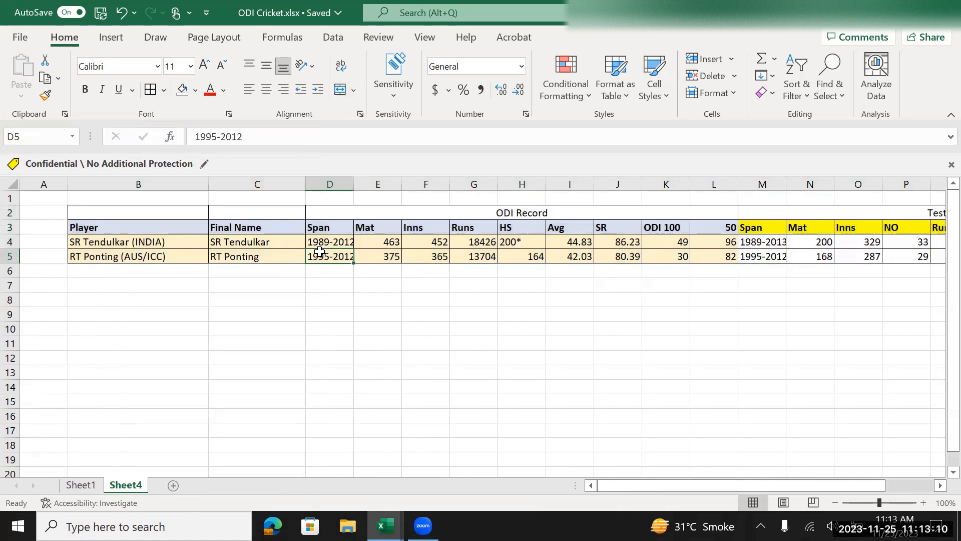
Step: Make the ODI Record and Test Record titles in row 2 bold with a red font color
{"action": "key", "text": "Right"}
{"action": "key", "text": "Right"}
{"action": "key", "text": "Right"}
{"action": "key", "text": "Right"}
{"action": "key", "text": "Right"}
{"action": "key", "text": "Right"}
{"action": "key", "text": "Right"}
{"action": "key", "text": "Up"}
{"action": "key", "text": "Up"}
{"action": "key", "text": "Up"}
{"action": "key", "text": "Left"}
{"action": "key", "text": "Left"}
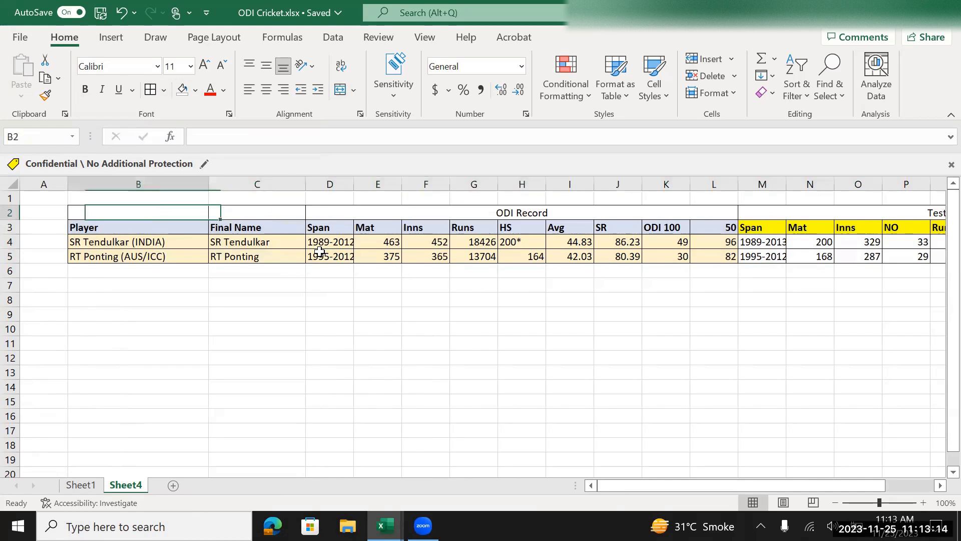
{"action": "key", "text": "Right"}
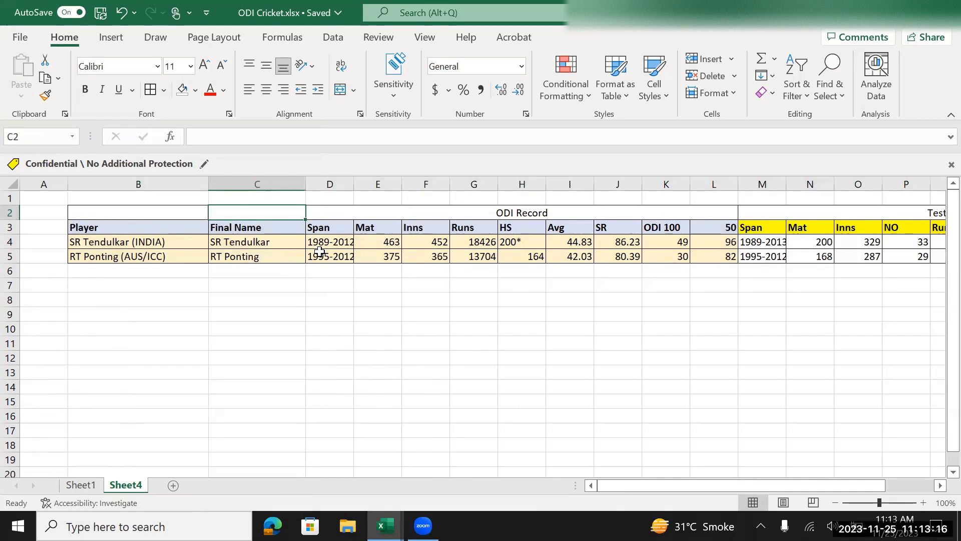
{"action": "key", "text": "Right"}
{"action": "key", "text": "Right"}
{"action": "key", "text": "Left"}
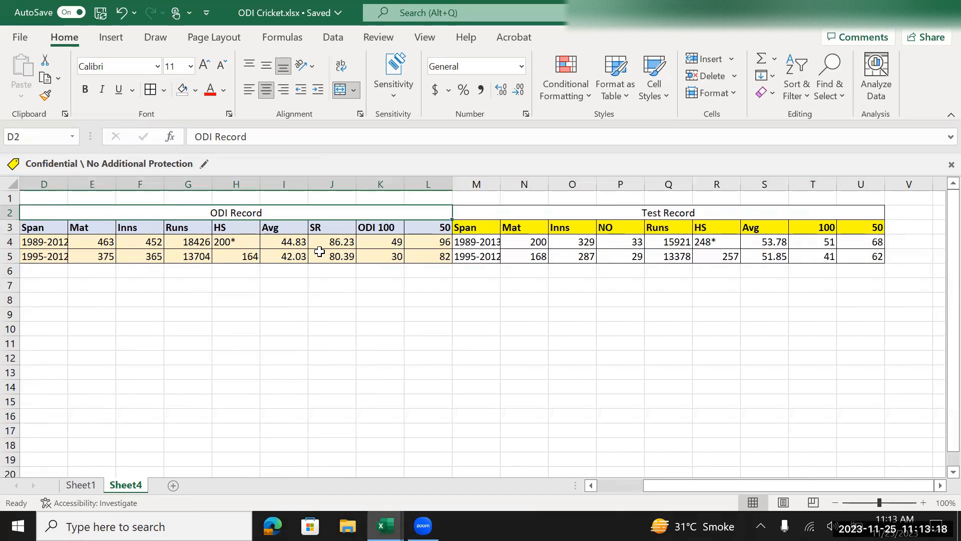
{"action": "left_click", "coordinate": [214, 92]}
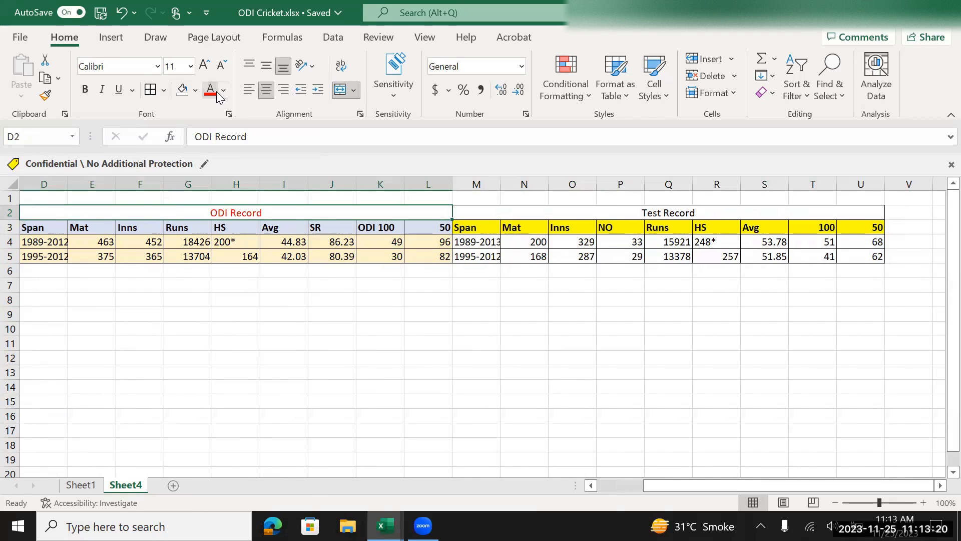
{"action": "key", "text": "Right"}
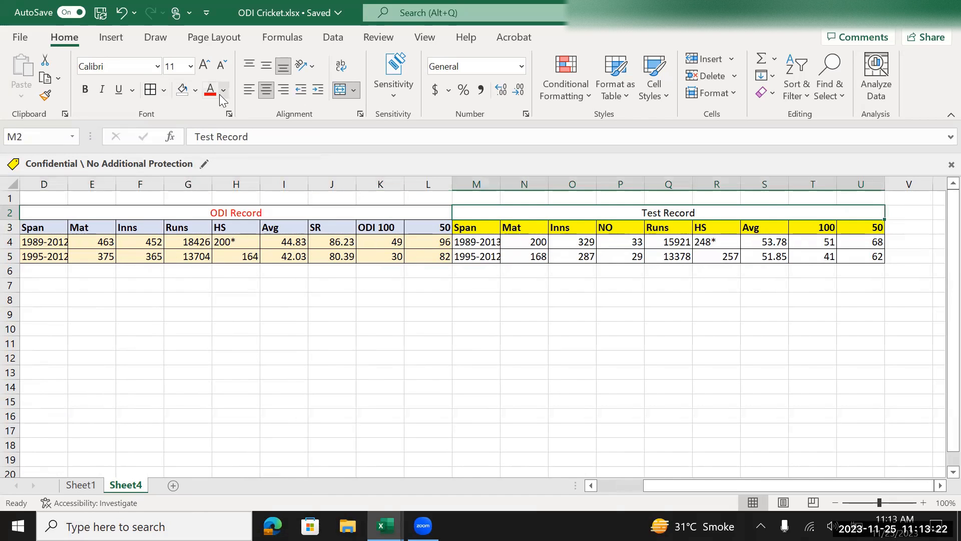
{"action": "left_click", "coordinate": [217, 94]}
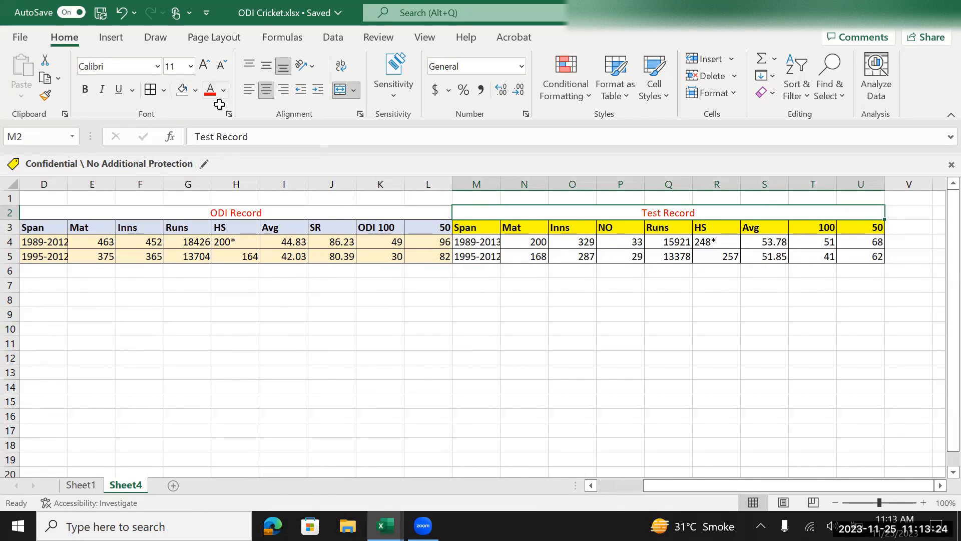
{"action": "key", "text": "shift+Left"}
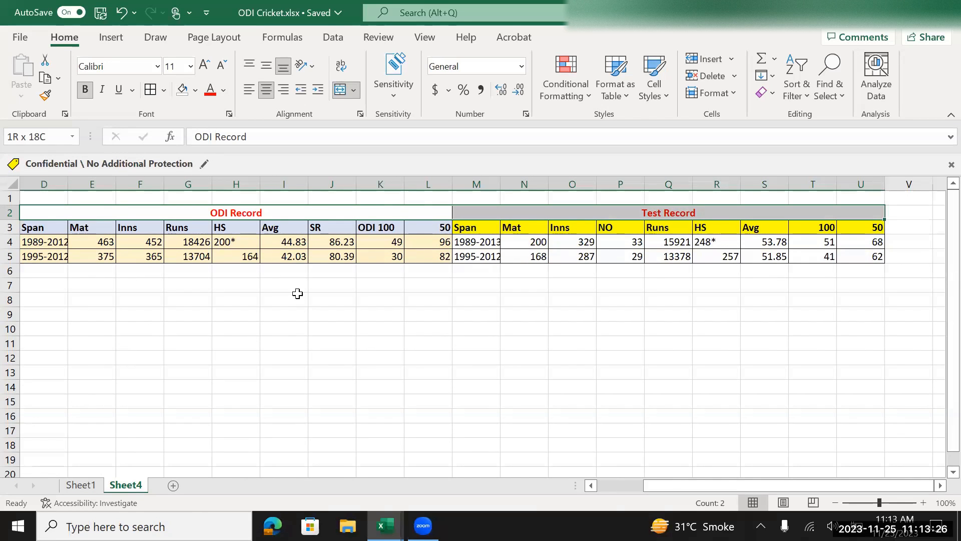
Step: Examine the formatted titles in row 2 and the combined table back to its first column
{"action": "key", "text": "Left"}
{"action": "key", "text": "Left"}
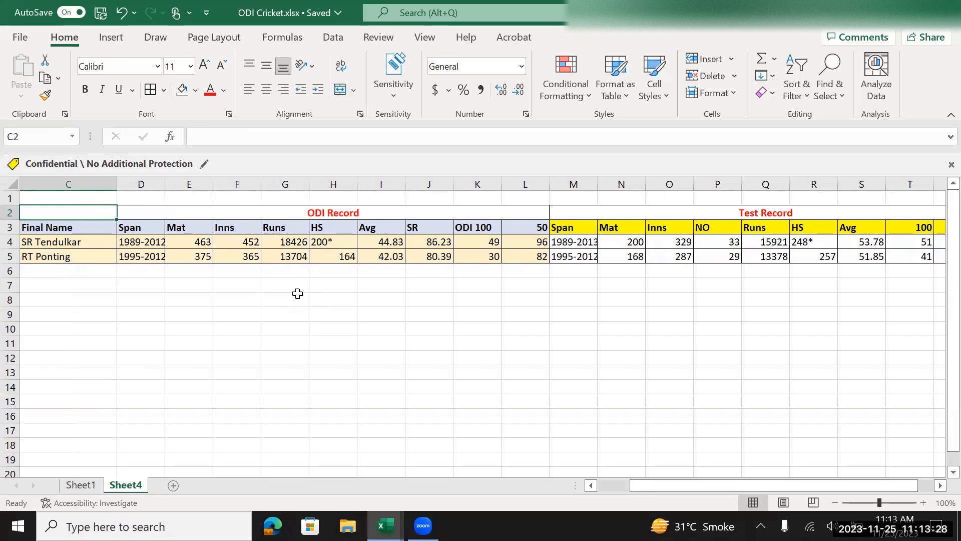
{"action": "key", "text": "Right"}
{"action": "key", "text": "Down"}
{"action": "key", "text": "Up"}
{"action": "key", "text": "Right"}
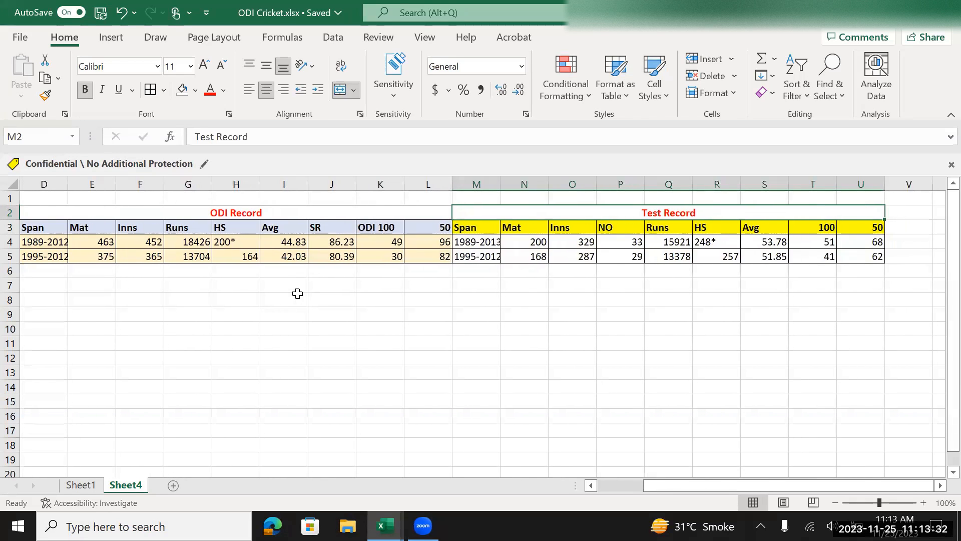
{"action": "key", "text": "Down"}
{"action": "key", "text": "Down"}
{"action": "key", "text": "Left"}
{"action": "key", "text": "Left"}
{"action": "key", "text": "Left"}
{"action": "key", "text": "Left"}
{"action": "key", "text": "Left"}
{"action": "key", "text": "Left"}
{"action": "key", "text": "Left"}
{"action": "key", "text": "Left"}
{"action": "key", "text": "Left"}
{"action": "key", "text": "Left"}
{"action": "key", "text": "Left"}
{"action": "key", "text": "Left"}
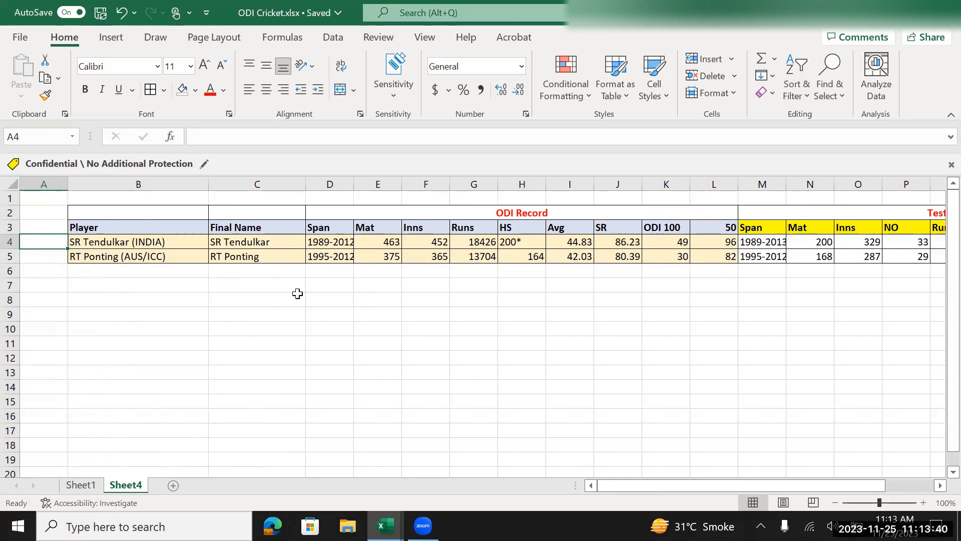
Step: Go through the SR Tendulkar row across the ODI and Test columns to the empty cell V4
{"action": "key", "text": "Right"}
{"action": "key", "text": "Right"}
{"action": "key", "text": "Right"}
{"action": "key", "text": "Right"}
{"action": "key", "text": "Right"}
{"action": "key", "text": "Right"}
{"action": "key", "text": "Right"}
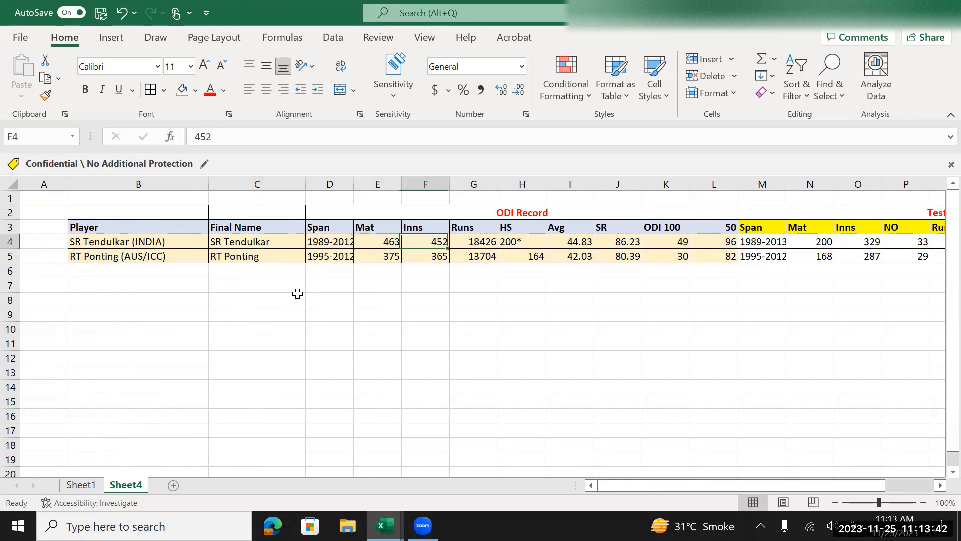
{"action": "key", "text": "Right"}
{"action": "key", "text": "Right"}
{"action": "key", "text": "Right"}
{"action": "key", "text": "Right"}
{"action": "key", "text": "Right"}
{"action": "key", "text": "Right"}
{"action": "key", "text": "Right"}
{"action": "key", "text": "Right"}
{"action": "key", "text": "Right"}
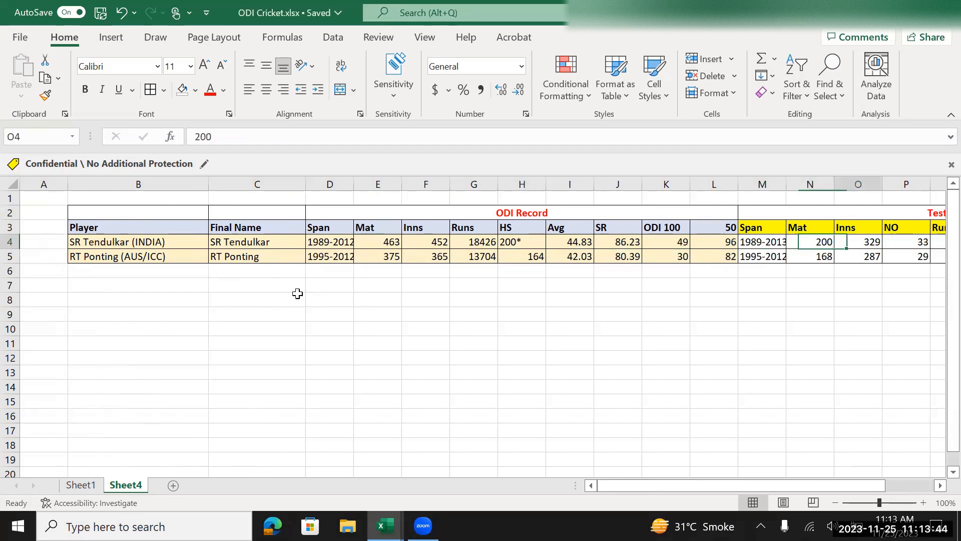
{"action": "key", "text": "Right"}
{"action": "key", "text": "Right"}
{"action": "key", "text": "Right"}
{"action": "key", "text": "Right"}
{"action": "key", "text": "Right"}
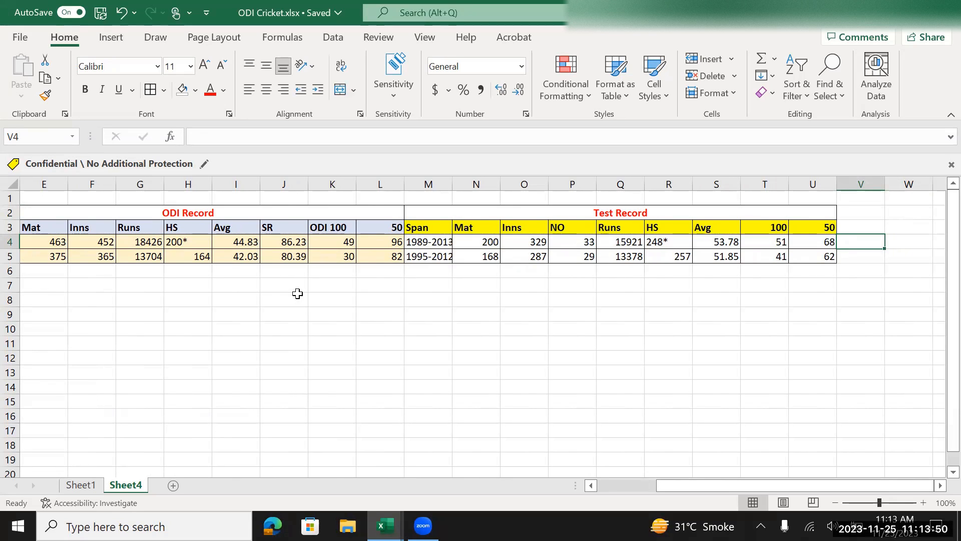
Step: Enter the header Top Player in V3, beside the Test 50 column
{"action": "key", "text": "Up"}
{"action": "key", "text": "Up"}
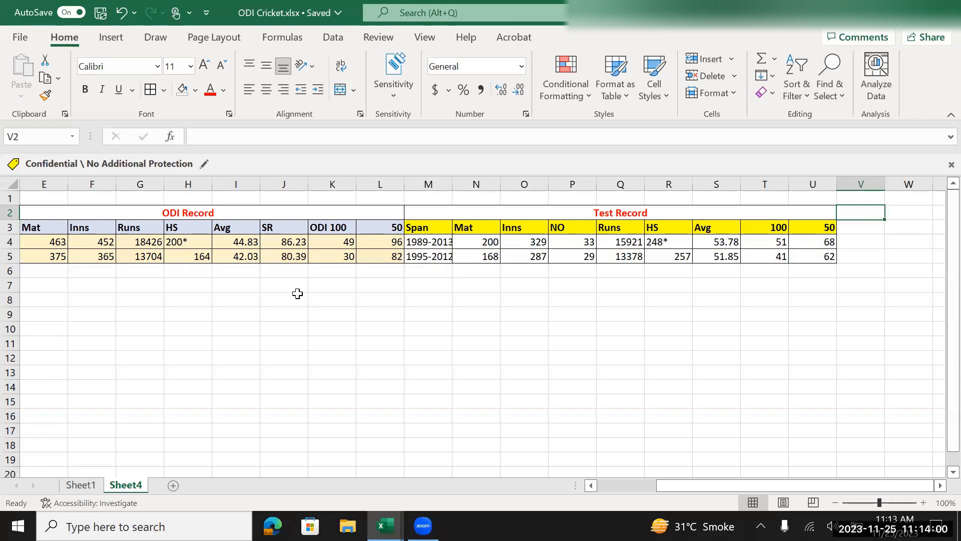
{"action": "key", "text": "Down"}
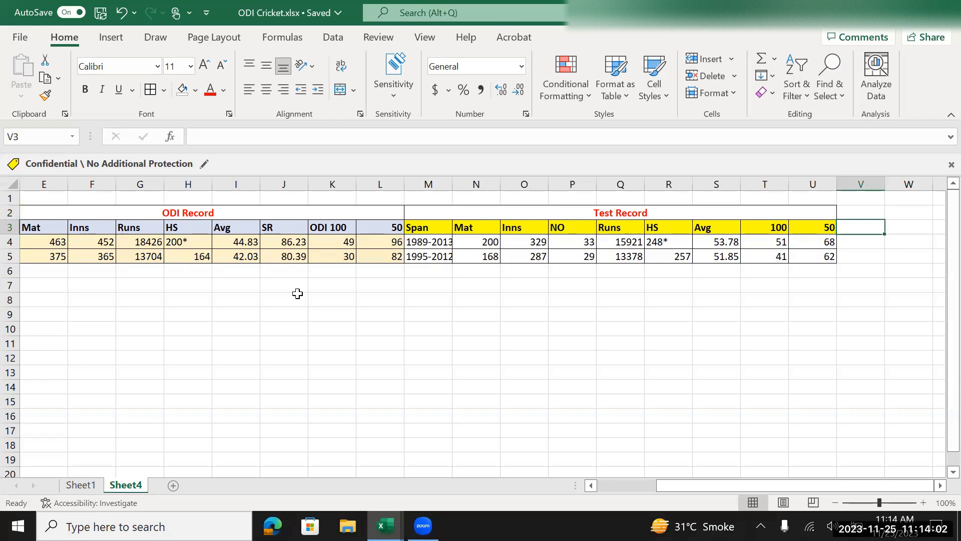
{"action": "type", "text": "Top P"}
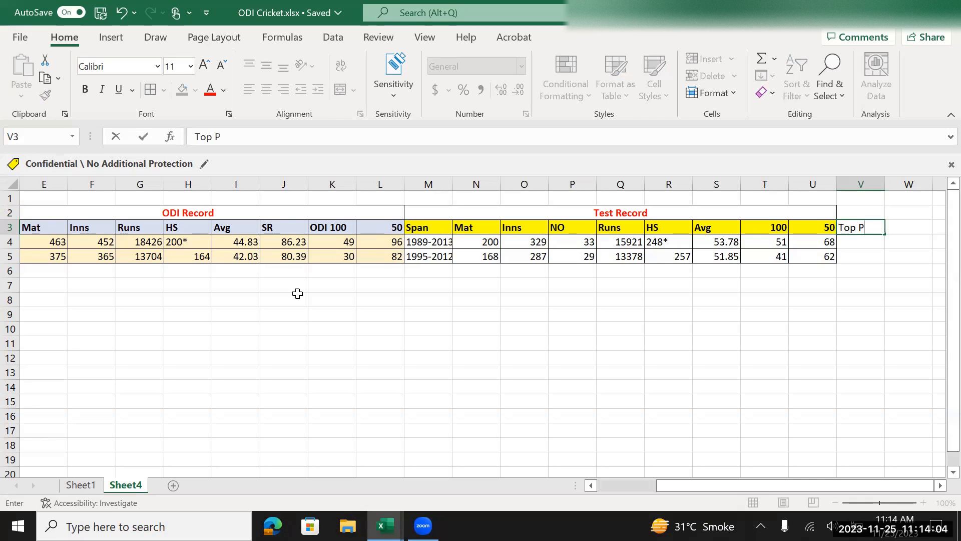
{"action": "type", "text": "layer"}
{"action": "key", "text": "Return"}
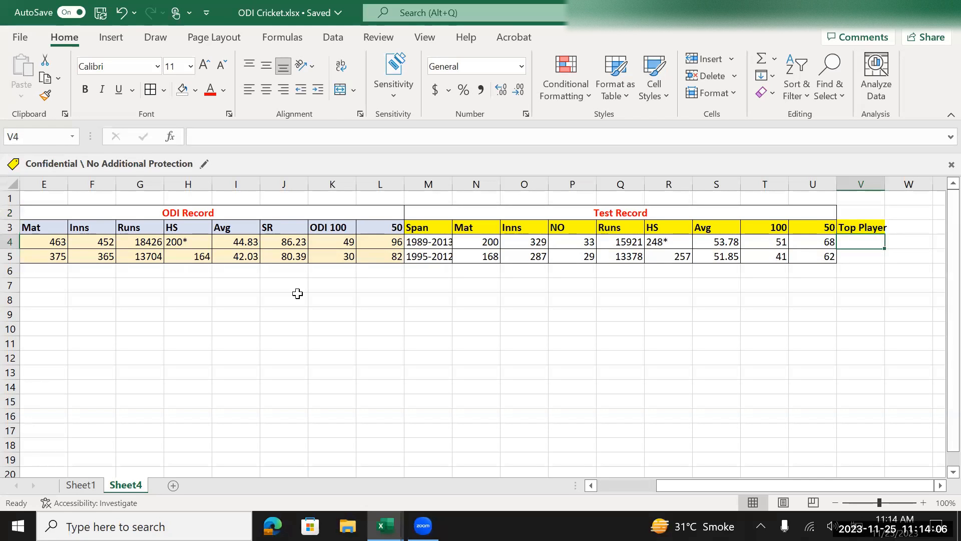
Step: Merge and center V4:V5 under the Top Player header and enter 1 in the merged cell
{"action": "key", "text": "shift+Down"}
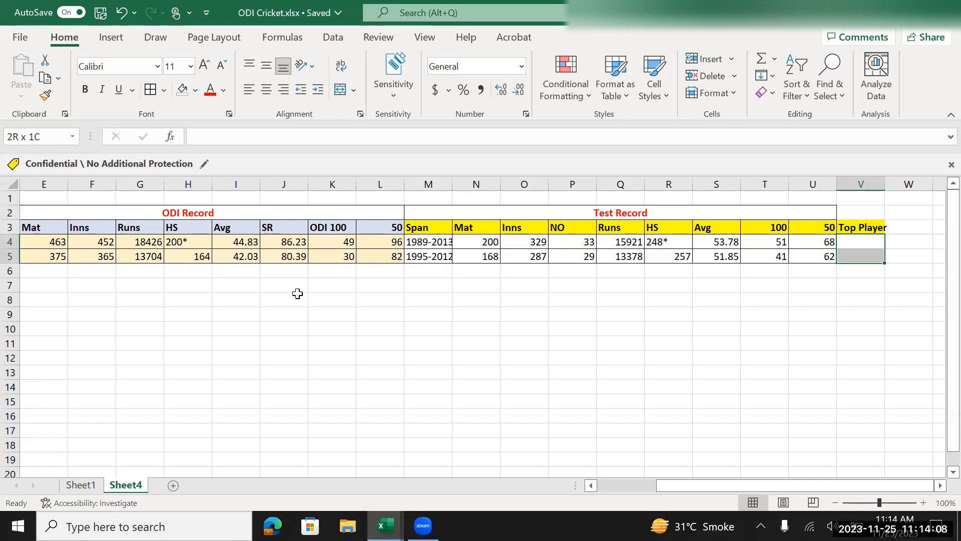
{"action": "left_click", "coordinate": [343, 90]}
{"action": "type", "text": "1"}
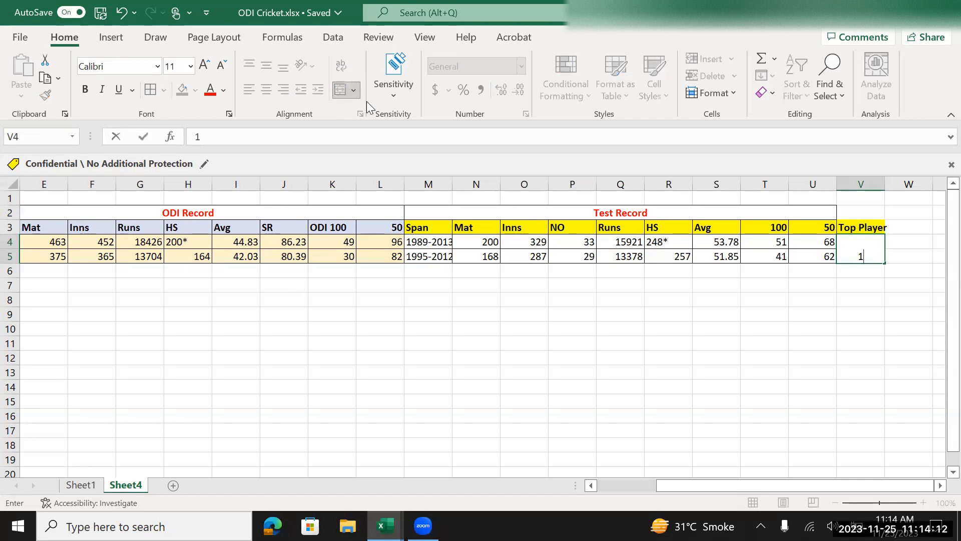
{"action": "key", "text": "Return"}
Step: Go back along the combined table to its Player column
{"action": "key", "text": "Left"}
{"action": "key", "text": "Left"}
{"action": "key", "text": "Left"}
{"action": "key", "text": "Left"}
{"action": "key", "text": "Left"}
{"action": "key", "text": "Left"}
{"action": "key", "text": "Left"}
{"action": "key", "text": "Left"}
{"action": "key", "text": "Left"}
{"action": "key", "text": "Left"}
{"action": "key", "text": "Left"}
{"action": "key", "text": "Left"}
{"action": "key", "text": "Left"}
{"action": "key", "text": "Left"}
{"action": "key", "text": "Left"}
{"action": "key", "text": "Left"}
{"action": "key", "text": "Left"}
{"action": "key", "text": "Left"}
{"action": "key", "text": "Left"}
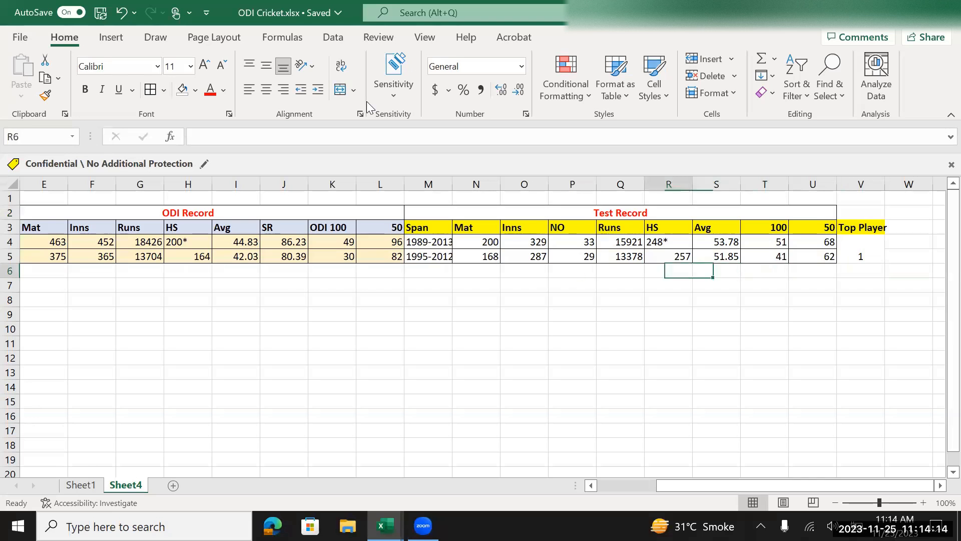
{"action": "key", "text": "Left"}
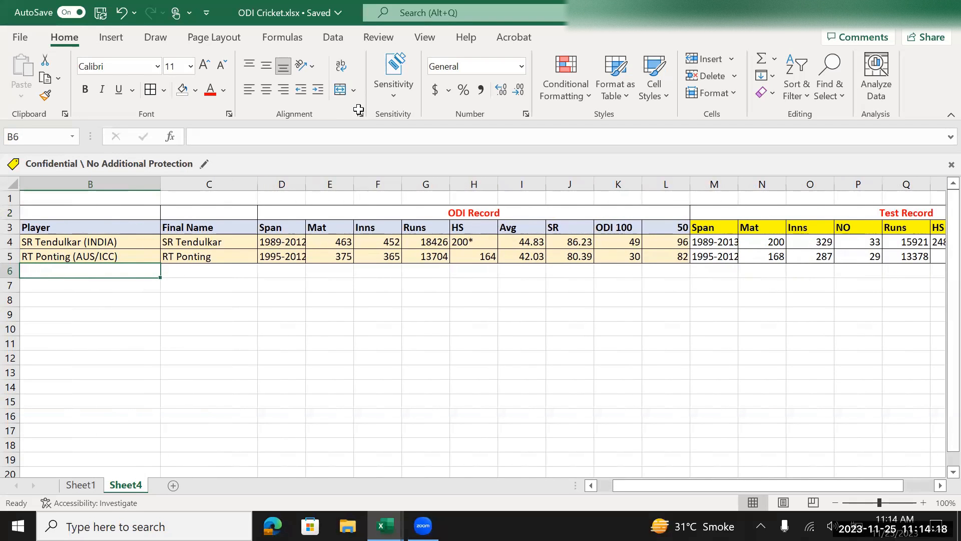
Step: Switch to Sheet1 and copy the ODI figures from Span through 50, G2:O7
{"action": "left_click", "coordinate": [87, 487]}
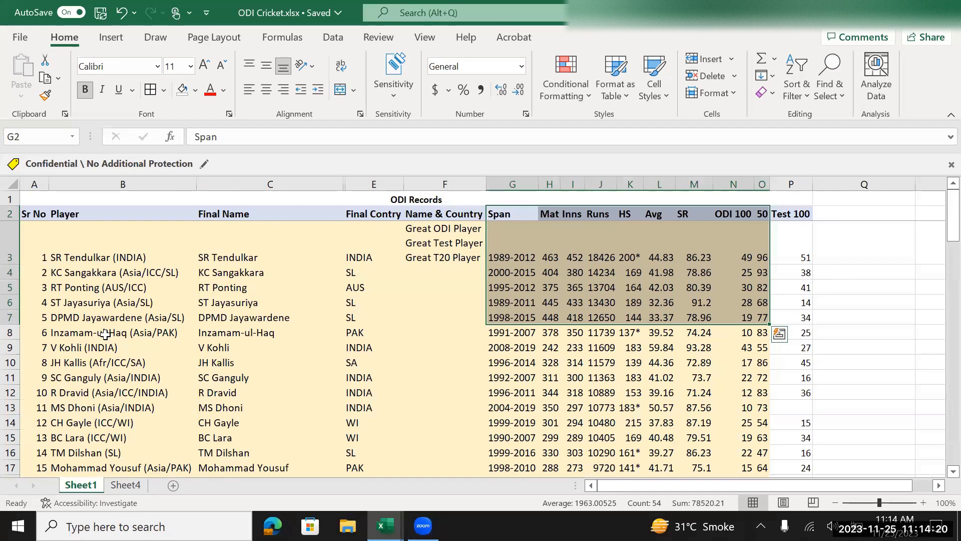
{"action": "key", "text": "ctrl+c"}
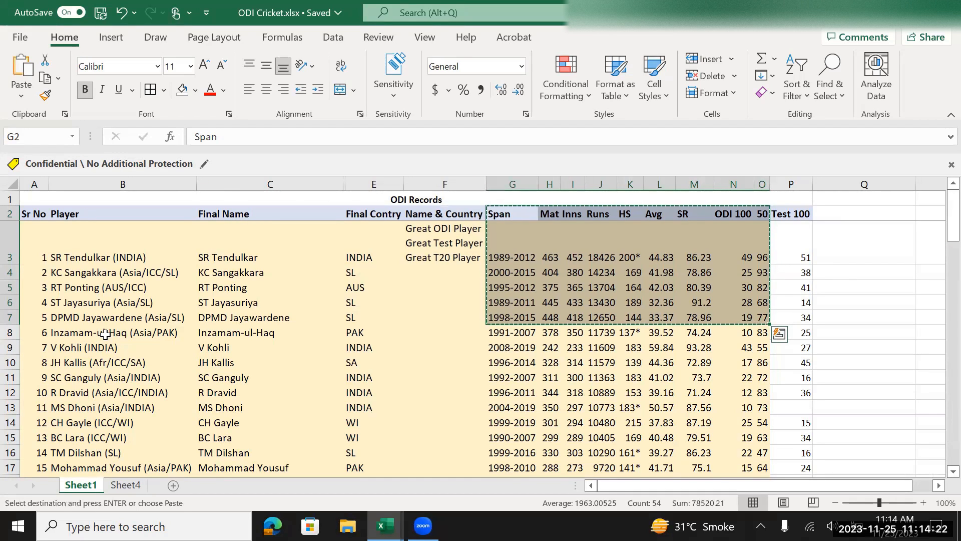
{"action": "key", "text": "Down"}
{"action": "key", "text": "Down"}
{"action": "key", "text": "Down"}
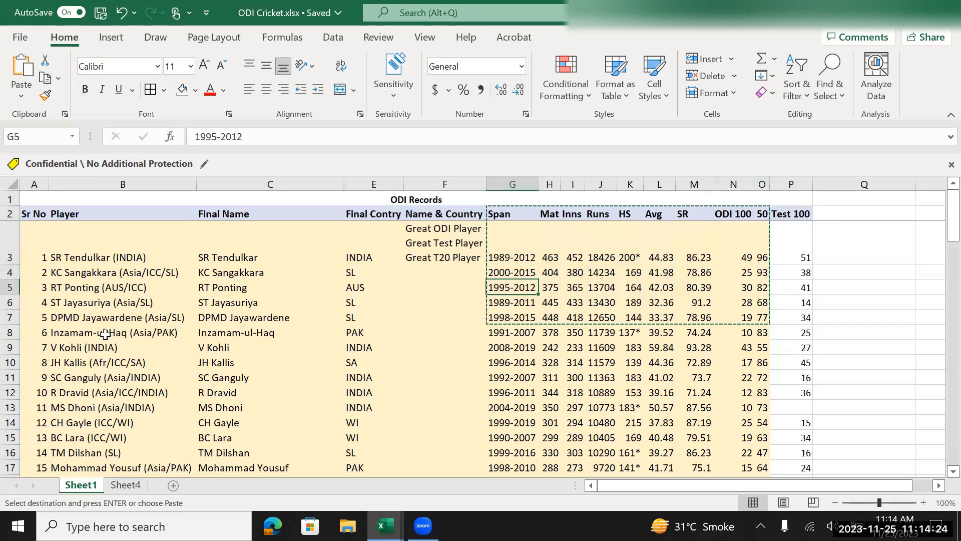
{"action": "key", "text": "shift+Down"}
{"action": "key", "text": "shift+Down"}
{"action": "key", "text": "shift+Right"}
{"action": "key", "text": "shift+Right"}
{"action": "key", "text": "shift+Right"}
{"action": "key", "text": "shift+Right"}
{"action": "key", "text": "shift+Right"}
{"action": "key", "text": "shift+Right"}
{"action": "key", "text": "shift+Right"}
{"action": "key", "text": "shift+Right"}
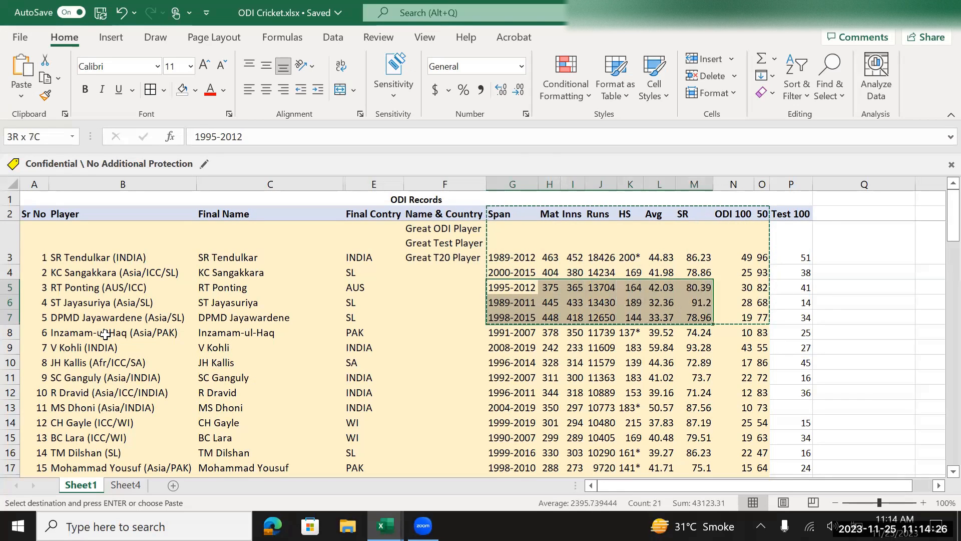
Step: Copy the ODI figures from Span through 50 for V Kohli and JH Kallis, G9:O10 on Sheet1
{"action": "key", "text": "Left"}
{"action": "key", "text": "Down"}
{"action": "key", "text": "Down"}
{"action": "key", "text": "Down"}
{"action": "key", "text": "Down"}
{"action": "key", "text": "Right"}
{"action": "key", "text": "shift+Right"}
{"action": "key", "text": "shift+Right"}
{"action": "key", "text": "shift+Right"}
{"action": "key", "text": "shift+Right"}
{"action": "key", "text": "shift+Right"}
{"action": "key", "text": "shift+Right"}
{"action": "key", "text": "shift+Right"}
{"action": "key", "text": "shift+Right"}
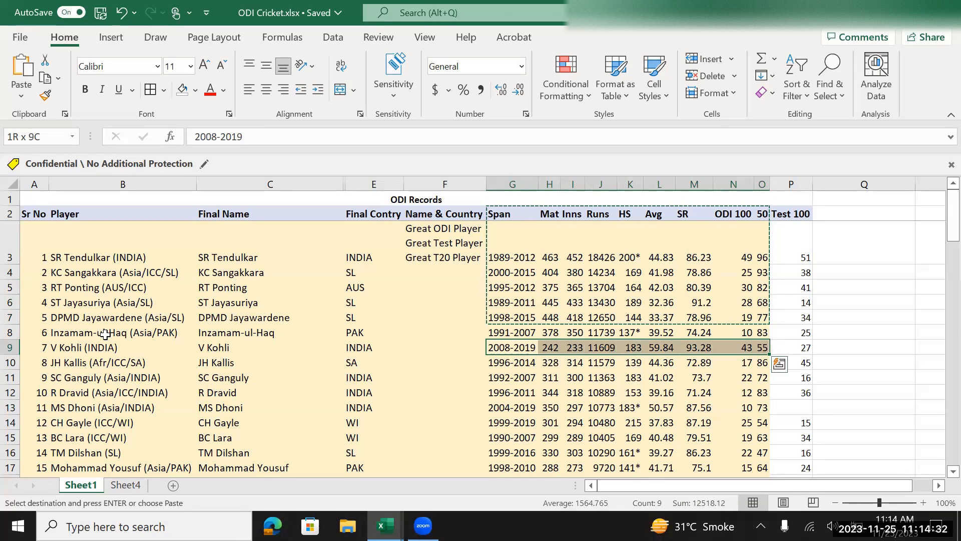
{"action": "key", "text": "ctrl+q"}
{"action": "key", "text": "Escape"}
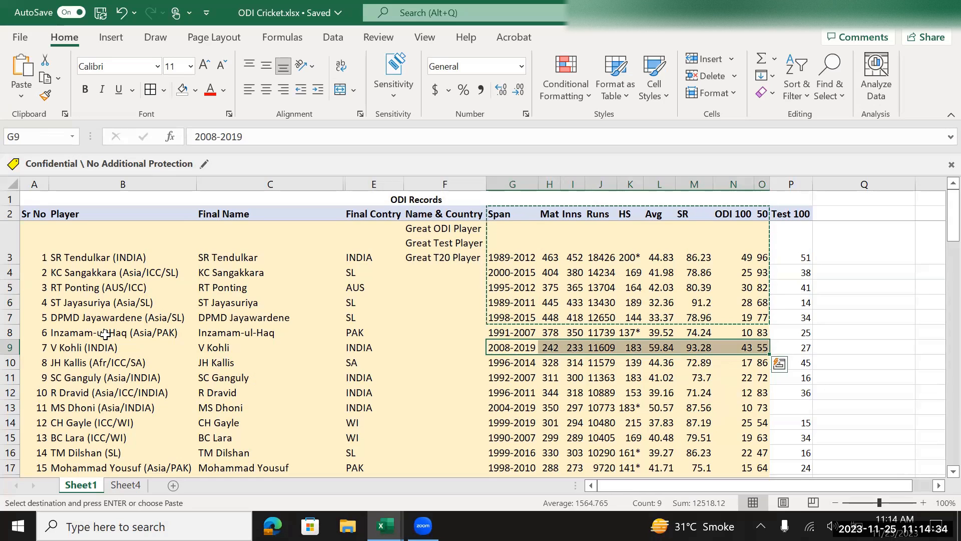
{"action": "key", "text": "shift+Down"}
{"action": "key", "text": "ctrl+c"}
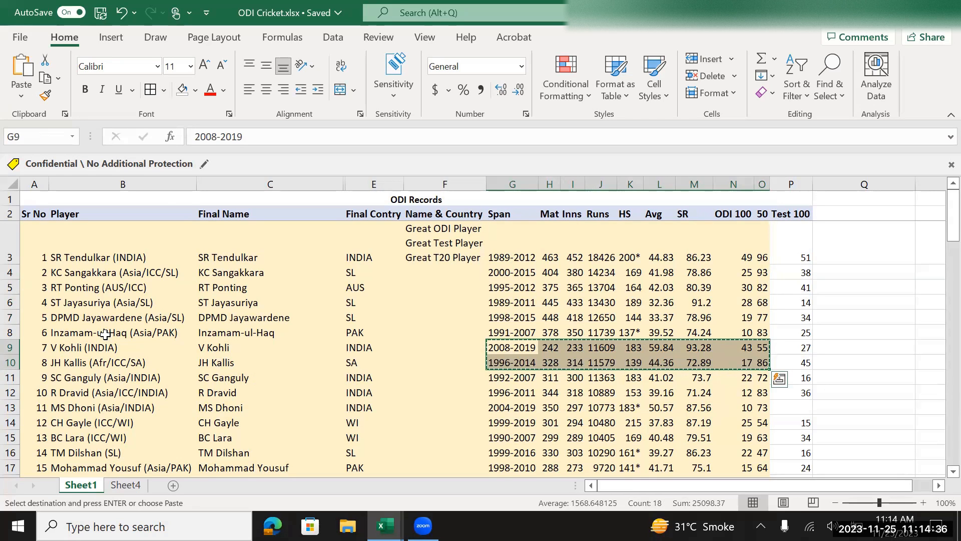
Step: Paste the copied ODI figures at D6 on Sheet4, below the combined table's existing ODI Record rows
{"action": "key", "text": "alt+Tab"}
{"action": "key", "text": "alt+Tab"}
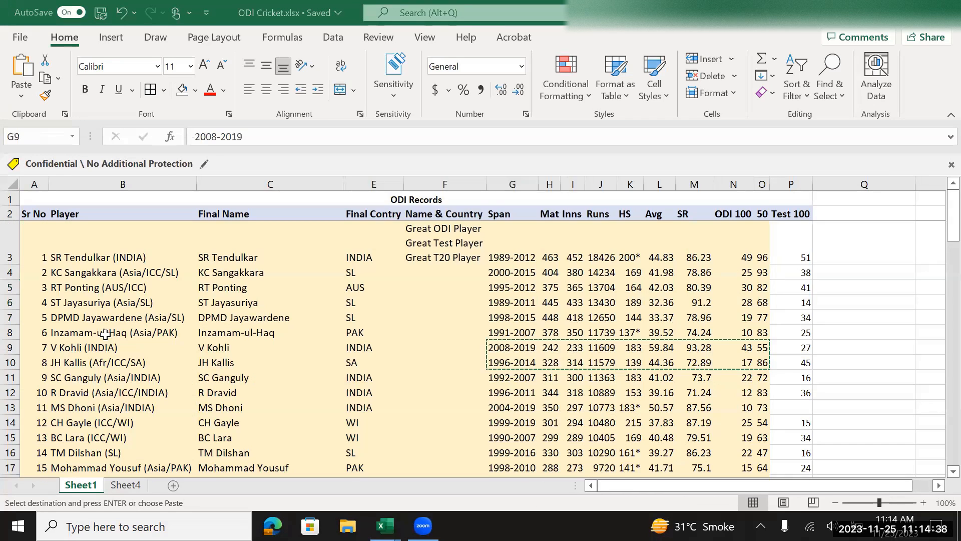
{"action": "left_click", "coordinate": [127, 485]}
{"action": "key", "text": "Right"}
{"action": "key", "text": "Right"}
{"action": "key", "text": "Right"}
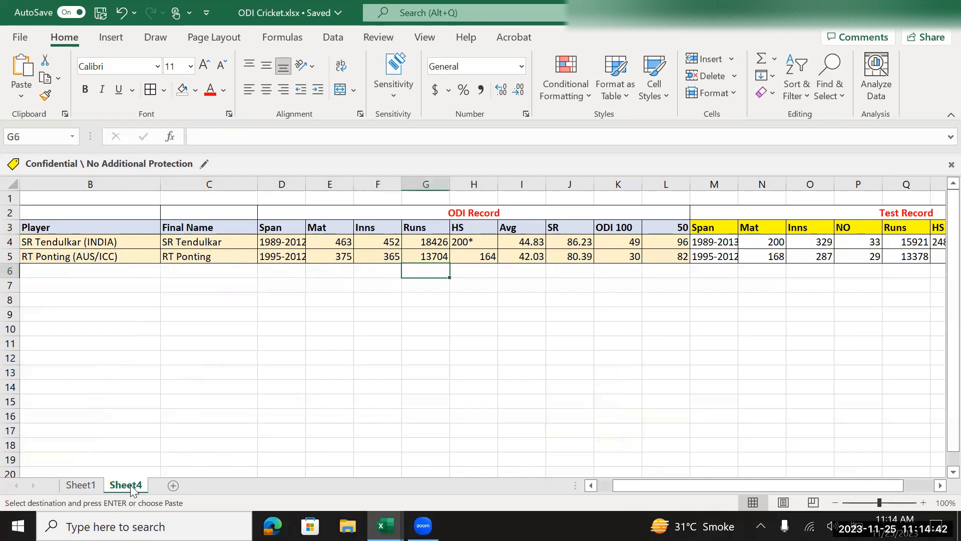
{"action": "key", "text": "Left"}
{"action": "key", "text": "Left"}
{"action": "key", "text": "Left"}
{"action": "key", "text": "Left"}
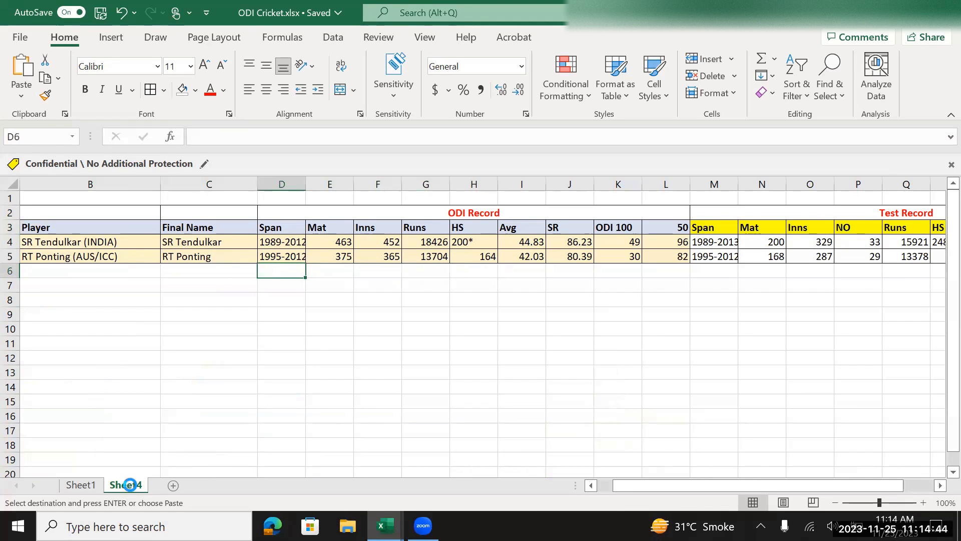
{"action": "key", "text": "ctrl+v"}
Step: Select B6 on Sheet4 as the destination and copy the matching Player and Final Name cells, B9:C10, from Sheet1
{"action": "key", "text": "Left"}
{"action": "key", "text": "Left"}
{"action": "key", "text": "Left"}
{"action": "key", "text": "Right"}
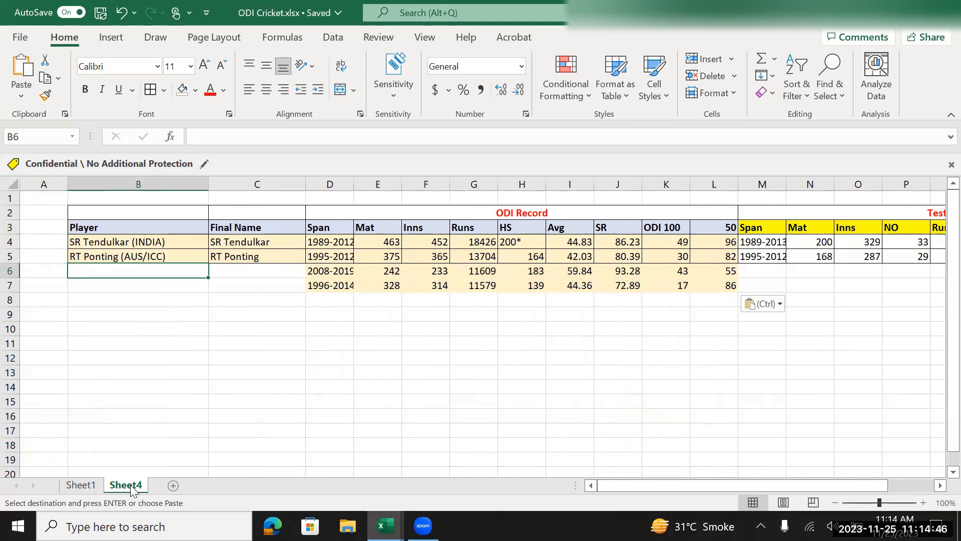
{"action": "left_click", "coordinate": [81, 485]}
{"action": "key", "text": "Left"}
{"action": "key", "text": "Left"}
{"action": "key", "text": "Left"}
{"action": "key", "text": "Left"}
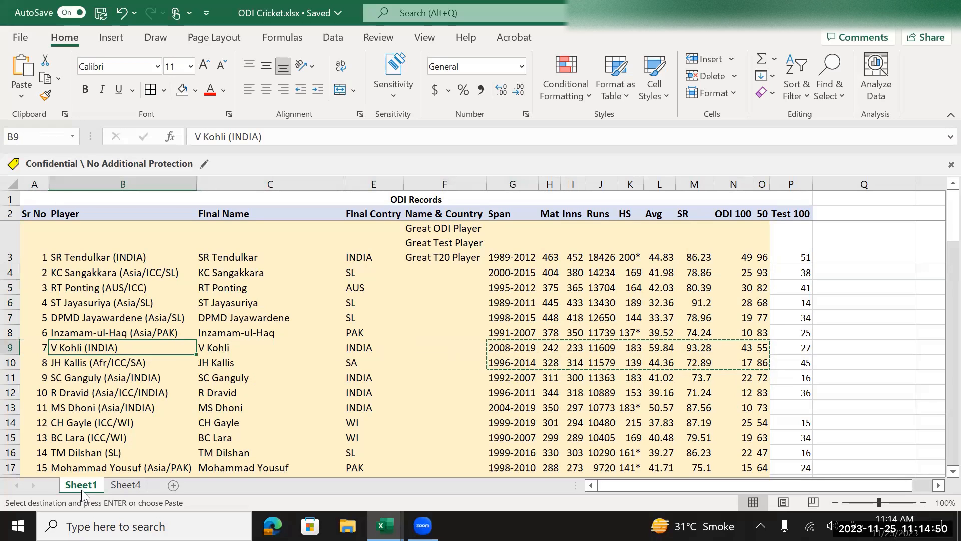
{"action": "key", "text": "shift+Down"}
{"action": "key", "text": "shift+Right"}
{"action": "key", "text": "ctrl+c"}
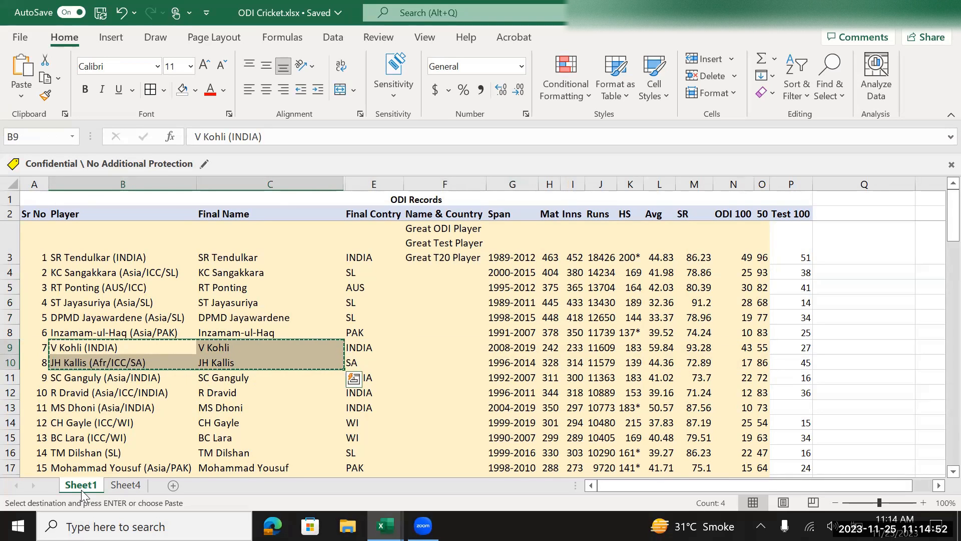
Step: Paste the copied player names at B6 on Sheet4, beside the new ODI figures
{"action": "left_click", "coordinate": [125, 484]}
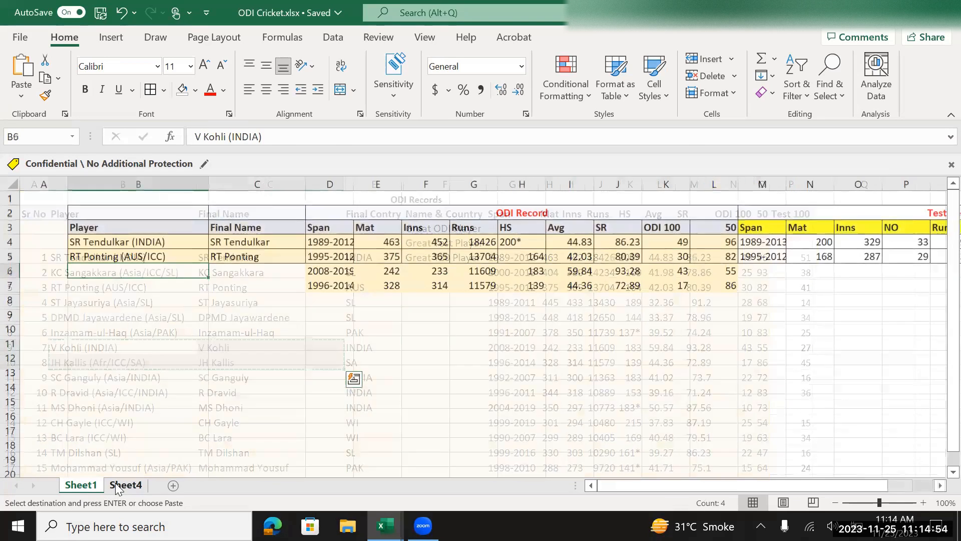
{"action": "key", "text": "ctrl+v"}
{"action": "key", "text": "Right"}
{"action": "key", "text": "Right"}
{"action": "key", "text": "Right"}
{"action": "key", "text": "Right"}
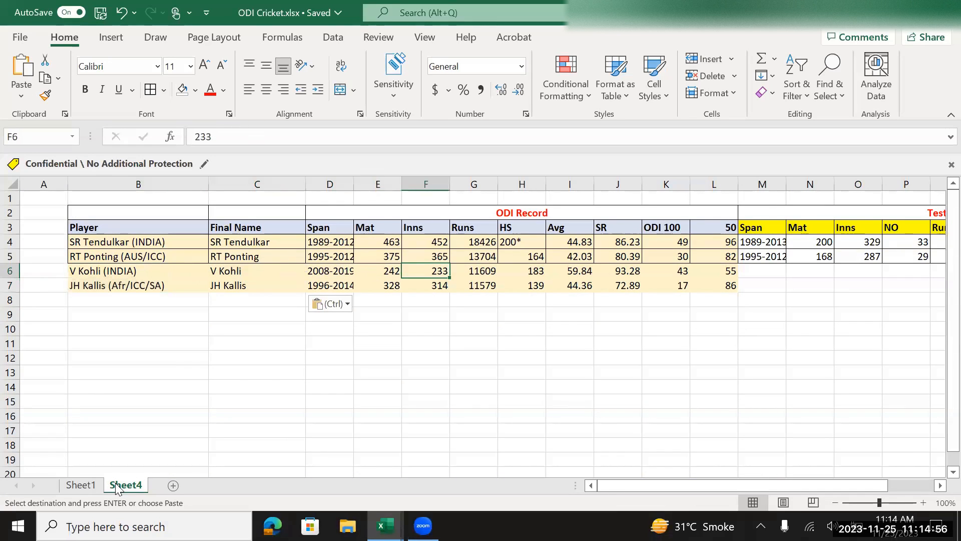
Step: Switch to Test Cricket.xlsx and copy JH Kallis's Test figures from Span through 50, D4:L4
{"action": "key", "text": "alt+Tab"}
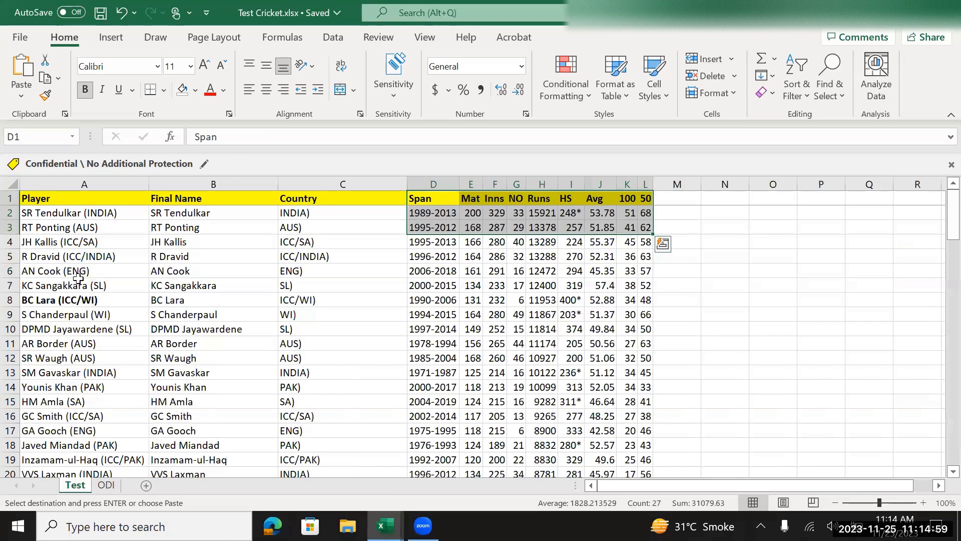
{"action": "left_click", "coordinate": [93, 240]}
{"action": "key", "text": "Right"}
{"action": "key", "text": "Right"}
{"action": "key", "text": "Right"}
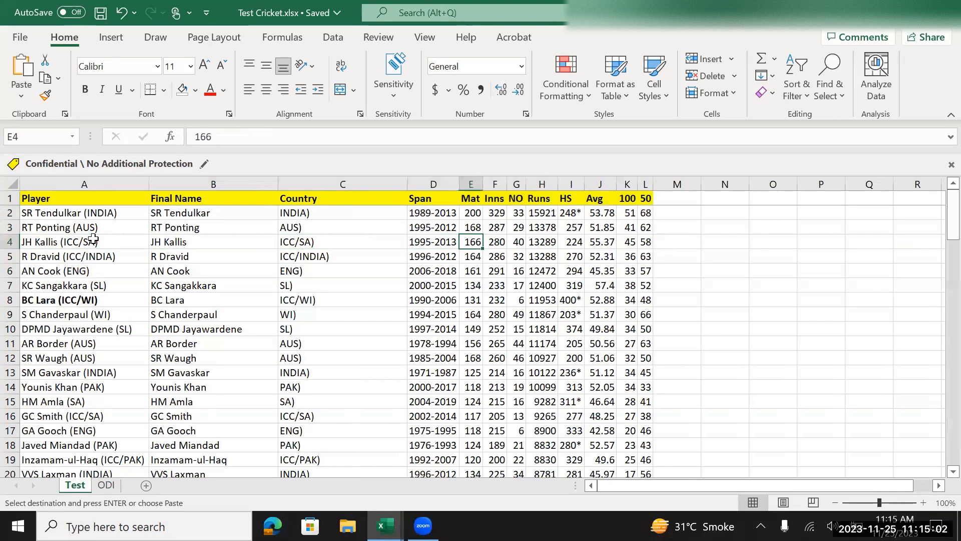
{"action": "key", "text": "shift+Right"}
{"action": "key", "text": "shift+Right"}
{"action": "key", "text": "shift+Right"}
{"action": "key", "text": "shift+Right"}
{"action": "key", "text": "shift+Right"}
{"action": "key", "text": "shift+Right"}
{"action": "key", "text": "shift+Right"}
{"action": "key", "text": "shift+Right"}
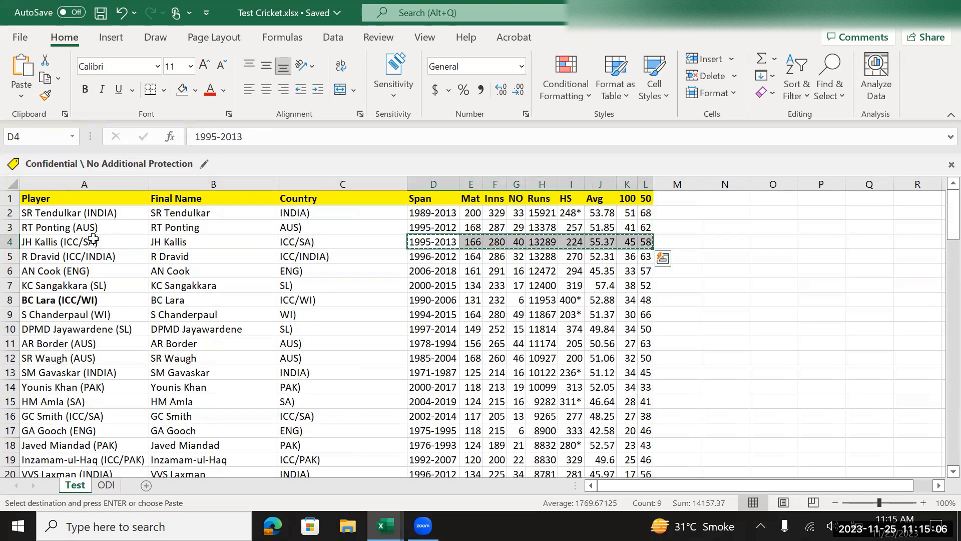
Step: Return to Sheet4 of ODI Cricket.xlsx and paste the Test figures at M7 in the JH Kallis row
{"action": "key", "text": "Right"}
{"action": "key", "text": "Right"}
{"action": "key", "text": "Right"}
{"action": "key", "text": "Right"}
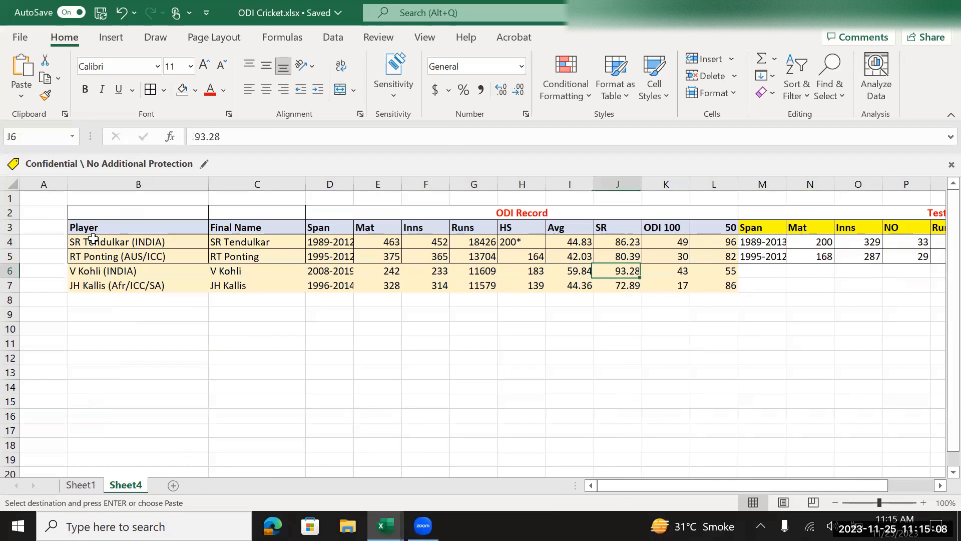
{"action": "key", "text": "Down"}
{"action": "key", "text": "Right"}
{"action": "key", "text": "Right"}
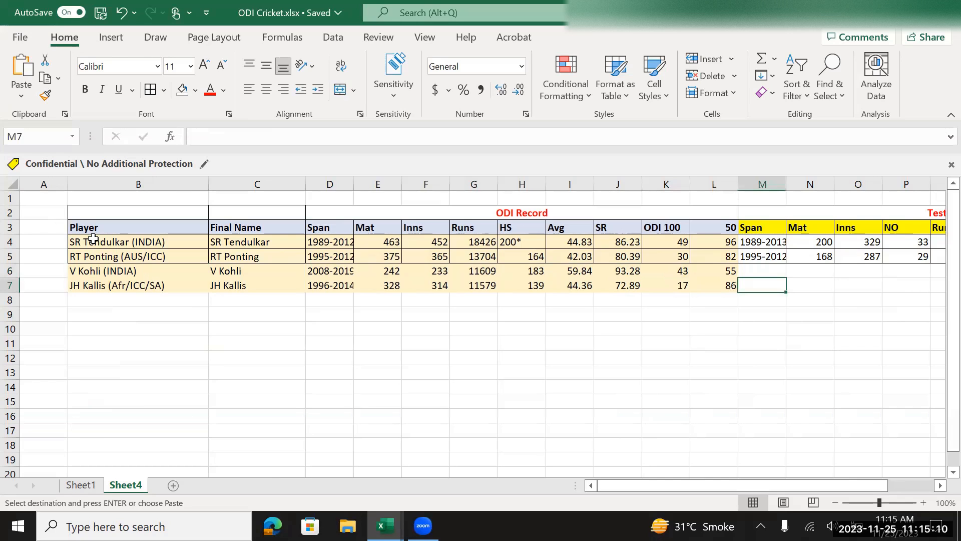
{"action": "key", "text": "ctrl+v"}
Step: Look along rows 6 and 7 of the combined table to check both players' ODI and Test figures
{"action": "key", "text": "Right"}
{"action": "key", "text": "Right"}
{"action": "key", "text": "Right"}
{"action": "key", "text": "Right"}
{"action": "key", "text": "Right"}
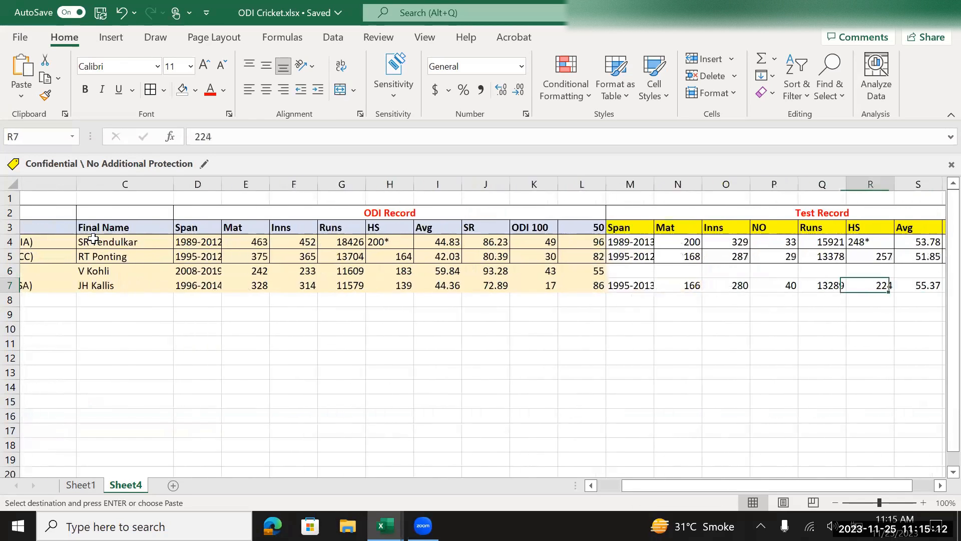
{"action": "key", "text": "Left"}
{"action": "key", "text": "Right"}
{"action": "key", "text": "Right"}
{"action": "key", "text": "Right"}
{"action": "key", "text": "Right"}
{"action": "key", "text": "Left"}
{"action": "key", "text": "Left"}
{"action": "key", "text": "Left"}
{"action": "key", "text": "Left"}
{"action": "key", "text": "Left"}
{"action": "key", "text": "Left"}
{"action": "key", "text": "Left"}
{"action": "key", "text": "Left"}
{"action": "key", "text": "Left"}
{"action": "key", "text": "Up"}
{"action": "key", "text": "Right"}
{"action": "key", "text": "Left"}
{"action": "key", "text": "Right"}
{"action": "key", "text": "Left"}
{"action": "key", "text": "Left"}
{"action": "key", "text": "Left"}
{"action": "key", "text": "ctrl+Left"}
{"action": "key", "text": "Right"}
{"action": "key", "text": "Right"}
{"action": "key", "text": "Right"}
{"action": "key", "text": "Right"}
{"action": "key", "text": "Right"}
{"action": "key", "text": "Right"}
{"action": "key", "text": "Right"}
{"action": "key", "text": "Right"}
{"action": "key", "text": "Right"}
{"action": "key", "text": "Right"}
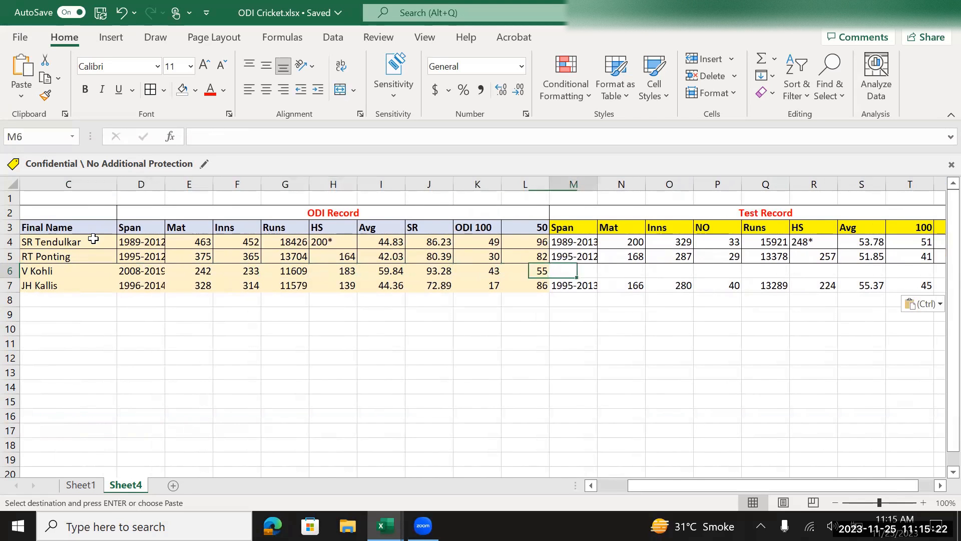
Step: Switch to Test Cricket.xlsx and look down the Player column of the Test sheet for V Kohli
{"action": "key", "text": "alt+Tab"}
{"action": "key", "text": "Left"}
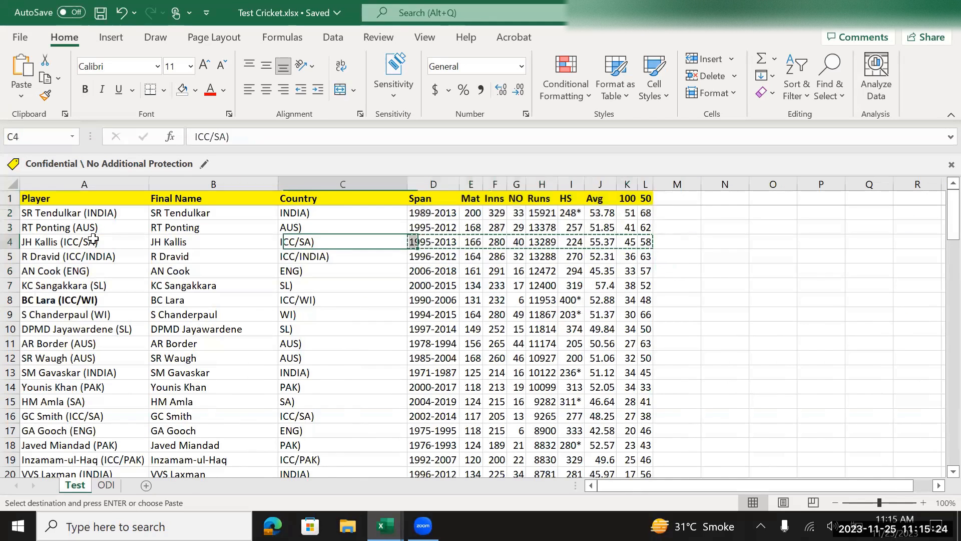
{"action": "key", "text": "Left"}
{"action": "key", "text": "Left"}
{"action": "key", "text": "Up"}
{"action": "key", "text": "Up"}
{"action": "key", "text": "Up"}
{"action": "key", "text": "Down"}
{"action": "key", "text": "Down"}
{"action": "key", "text": "Down"}
{"action": "key", "text": "Down"}
{"action": "key", "text": "Down"}
{"action": "key", "text": "Down"}
{"action": "key", "text": "Down"}
{"action": "key", "text": "Down"}
{"action": "key", "text": "Down"}
{"action": "key", "text": "Down"}
{"action": "key", "text": "Down"}
{"action": "key", "text": "Down"}
{"action": "key", "text": "Down"}
{"action": "key", "text": "Down"}
{"action": "key", "text": "Down"}
{"action": "key", "text": "Down"}
{"action": "key", "text": "Down"}
{"action": "key", "text": "Down"}
{"action": "key", "text": "Down"}
{"action": "key", "text": "Down"}
{"action": "key", "text": "Down"}
{"action": "key", "text": "Down"}
{"action": "key", "text": "Down"}
{"action": "key", "text": "Down"}
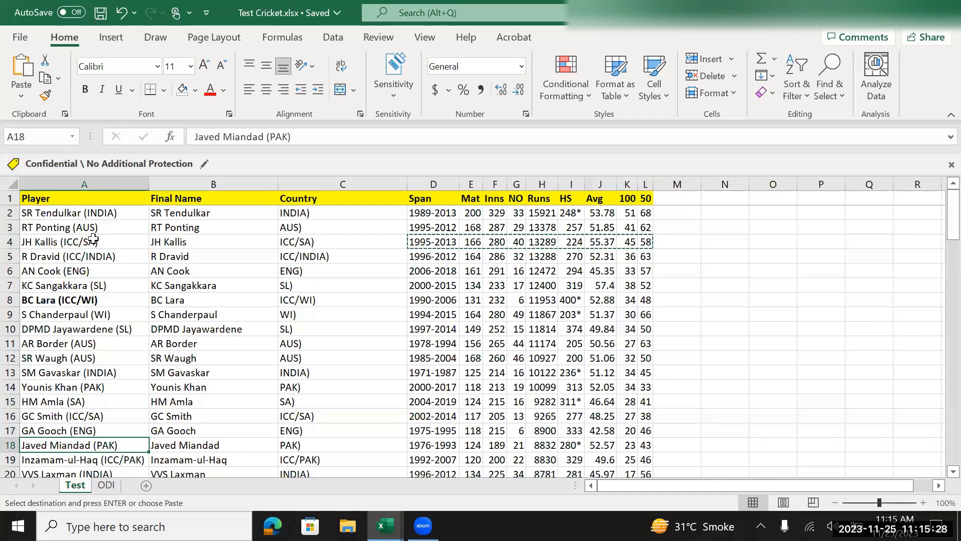
{"action": "key", "text": "Down"}
{"action": "key", "text": "Down"}
{"action": "key", "text": "Down"}
{"action": "key", "text": "Down"}
{"action": "key", "text": "Down"}
{"action": "key", "text": "Down"}
{"action": "key", "text": "Down"}
{"action": "key", "text": "Down"}
{"action": "key", "text": "Down"}
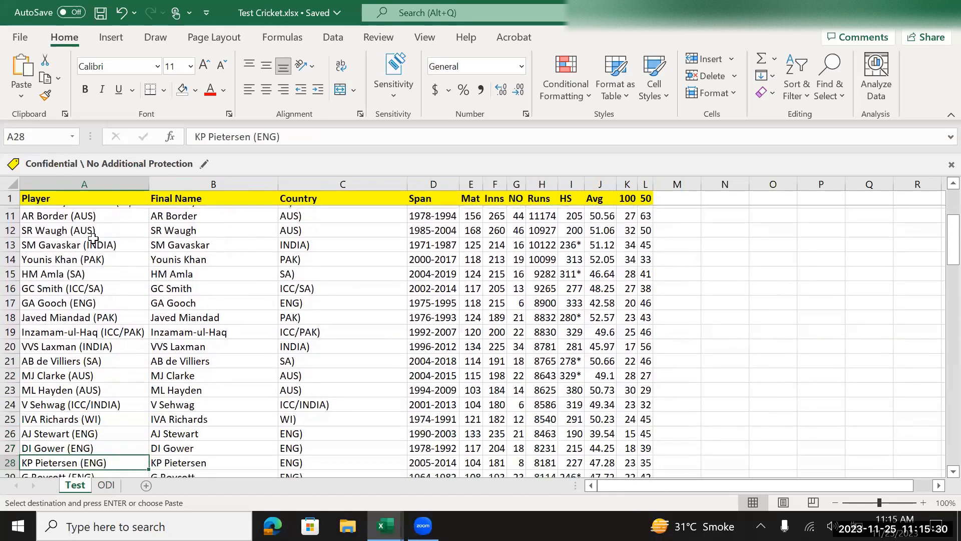
{"action": "key", "text": "Down"}
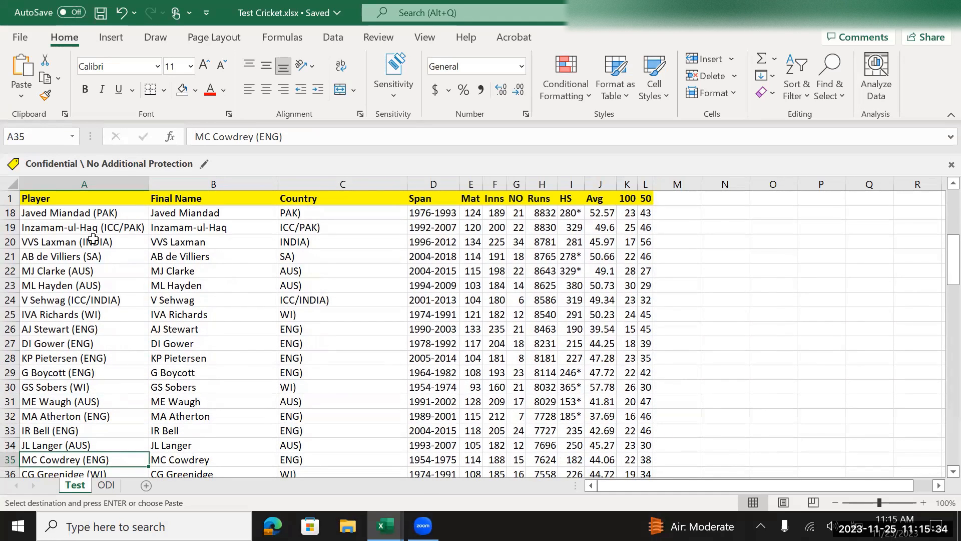
{"action": "key", "text": "ctrl+Up"}
{"action": "key", "text": "Down"}
{"action": "key", "text": "Down"}
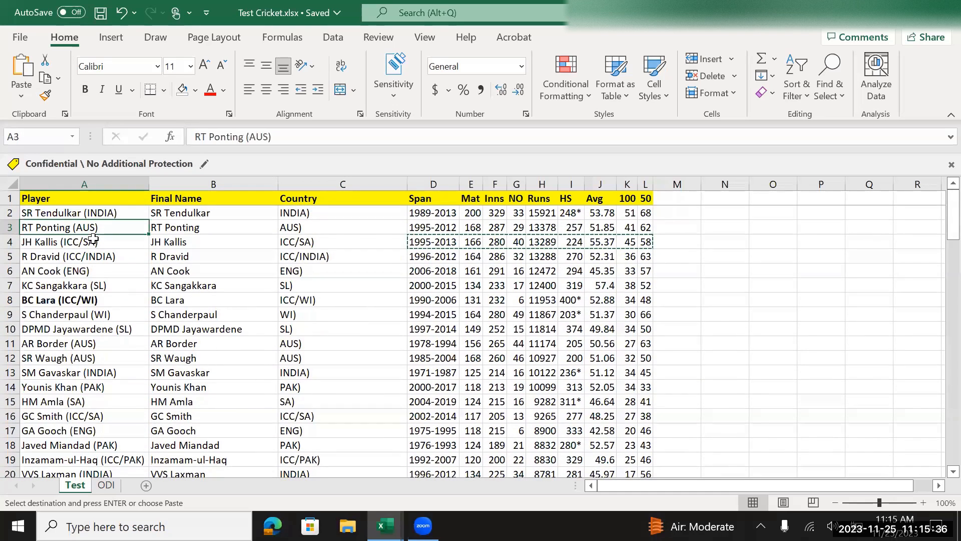
{"action": "key", "text": "Up"}
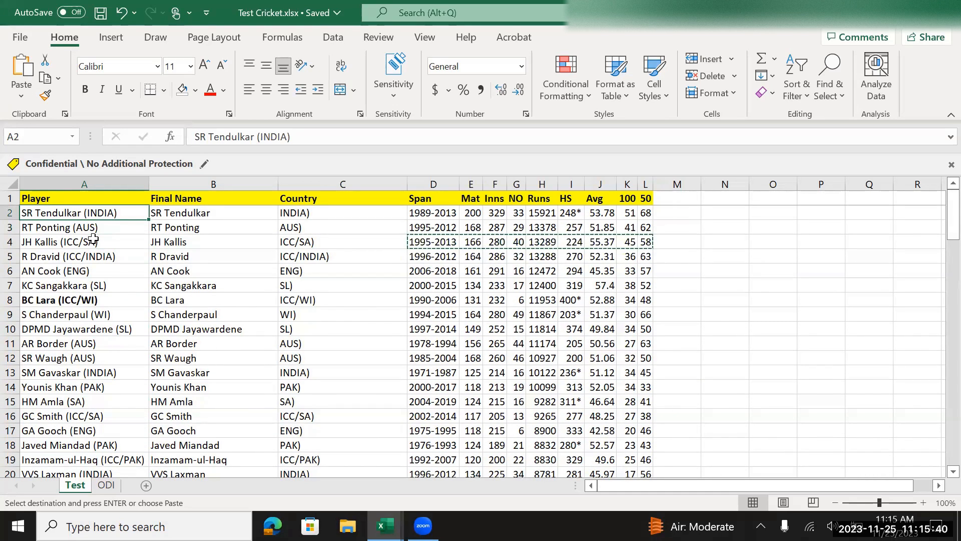
{"action": "key", "text": "Down"}
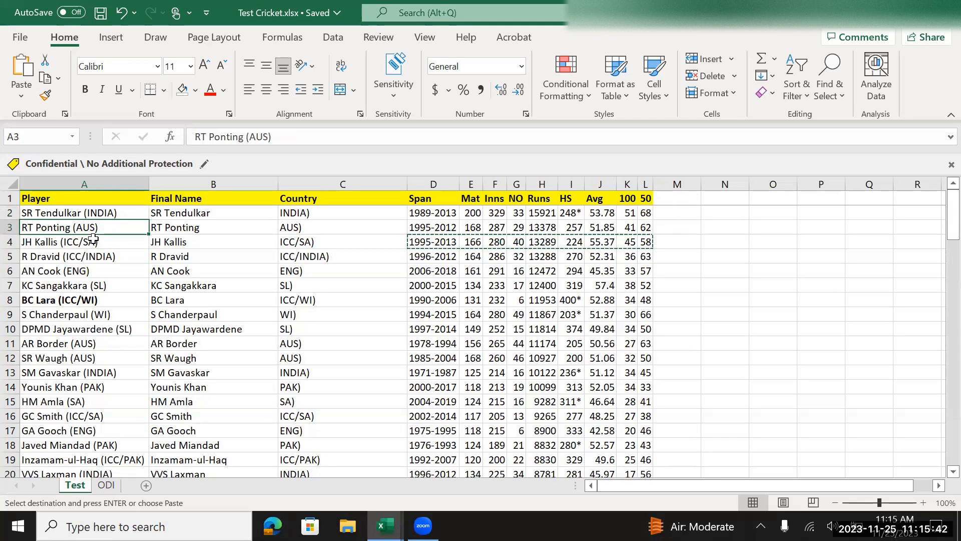
Step: Search the Test sheet for "kholi"
{"action": "key", "text": "ctrl+f"}
{"action": "type", "text": "kh"}
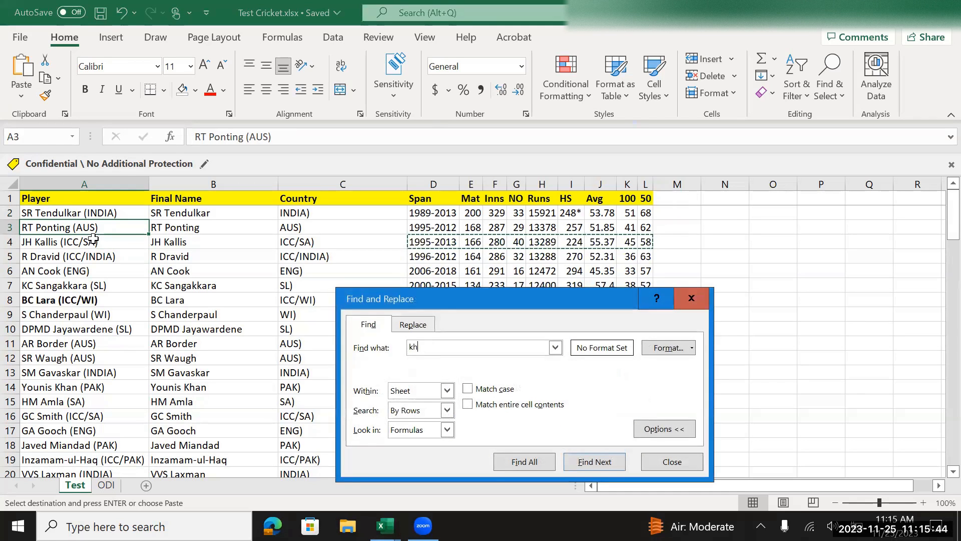
{"action": "type", "text": "oli"}
{"action": "key", "text": "Return"}
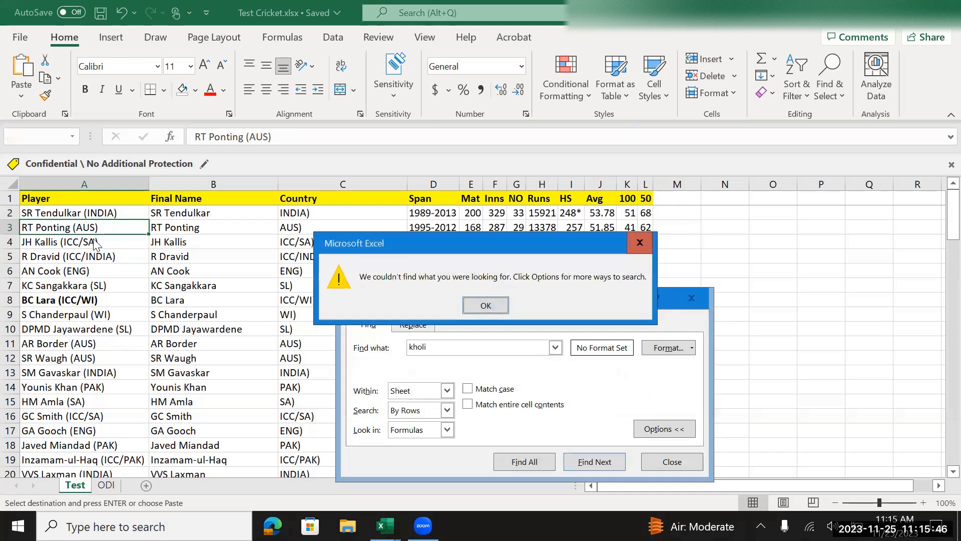
{"action": "key", "text": "Return"}
{"action": "key", "text": "Escape"}
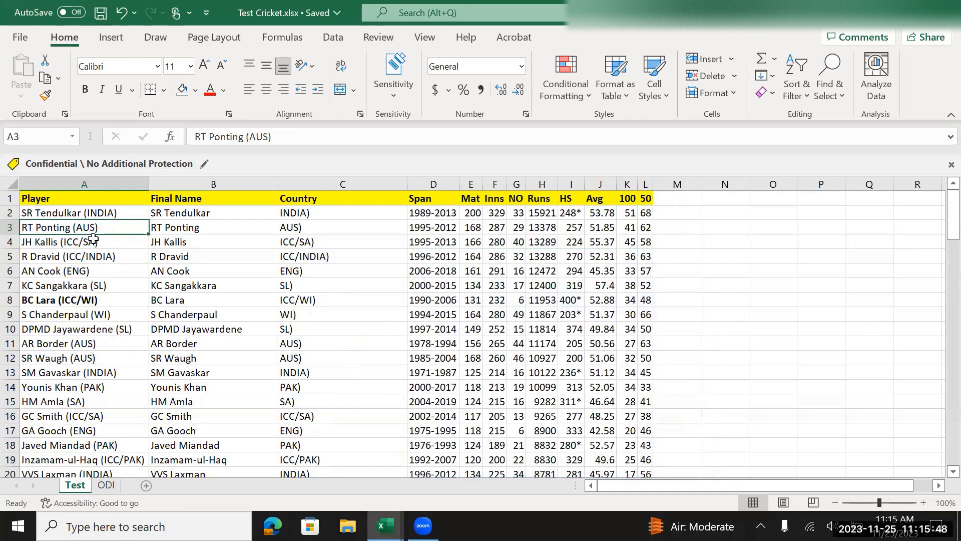
Step: Scan the Player column again down to about row 44, checking the names for V Kohli
{"action": "key", "text": "Down"}
{"action": "key", "text": "Down"}
{"action": "key", "text": "Down"}
{"action": "key", "text": "Down"}
{"action": "key", "text": "Down"}
{"action": "key", "text": "Down"}
{"action": "key", "text": "Down"}
{"action": "key", "text": "Down"}
{"action": "key", "text": "Down"}
{"action": "key", "text": "Down"}
{"action": "key", "text": "Down"}
{"action": "key", "text": "Down"}
{"action": "key", "text": "Down"}
{"action": "key", "text": "Down"}
{"action": "key", "text": "Down"}
{"action": "key", "text": "Down"}
{"action": "key", "text": "Down"}
{"action": "key", "text": "Down"}
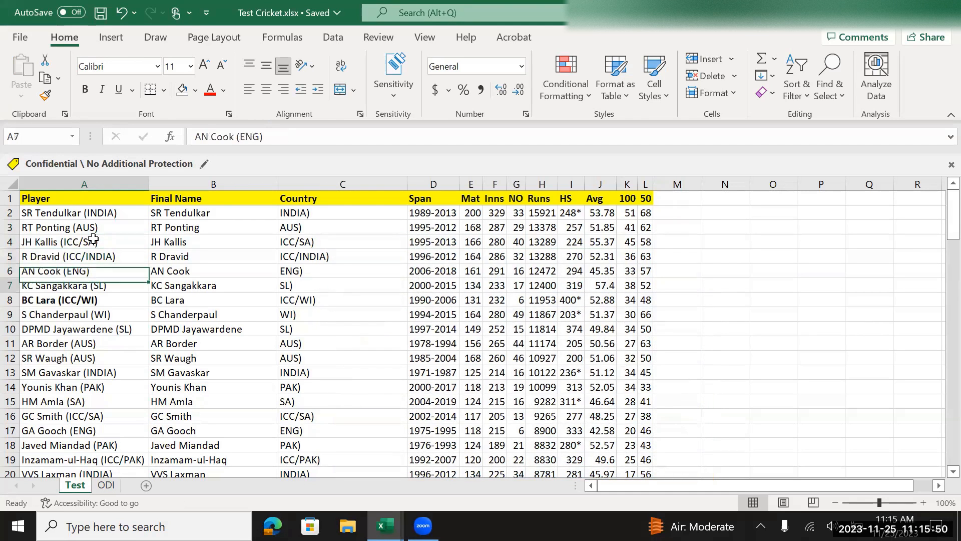
{"action": "key", "text": "Down"}
{"action": "key", "text": "Down"}
{"action": "key", "text": "Down"}
{"action": "key", "text": "Down"}
{"action": "key", "text": "Down"}
{"action": "key", "text": "Down"}
{"action": "key", "text": "Down"}
{"action": "key", "text": "Down"}
{"action": "key", "text": "Down"}
{"action": "key", "text": "Down"}
{"action": "key", "text": "Down"}
{"action": "key", "text": "Down"}
{"action": "key", "text": "Down"}
{"action": "key", "text": "Down"}
{"action": "key", "text": "Down"}
{"action": "key", "text": "Down"}
{"action": "key", "text": "Down"}
{"action": "key", "text": "Down"}
{"action": "key", "text": "Down"}
{"action": "key", "text": "Down"}
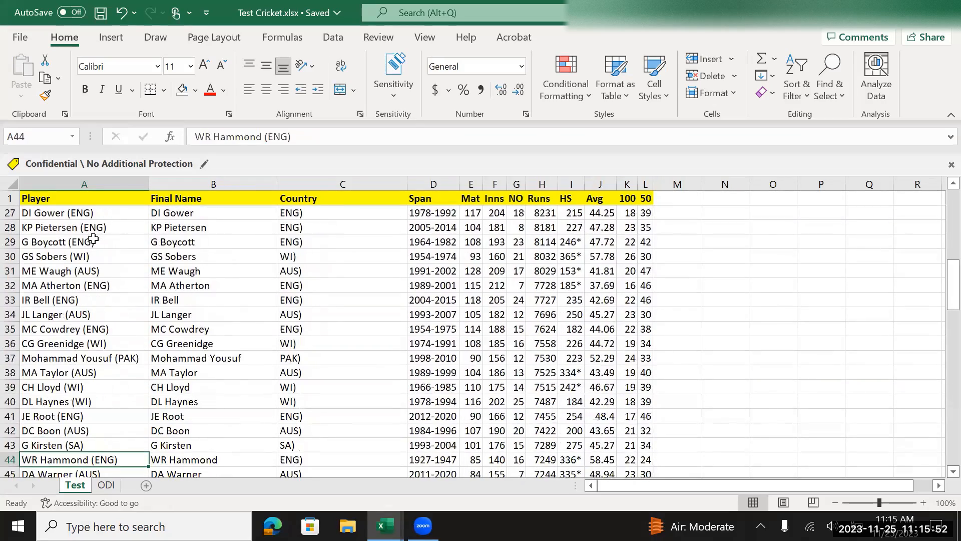
{"action": "key", "text": "Up"}
{"action": "key", "text": "Up"}
{"action": "key", "text": "Up"}
{"action": "key", "text": "Up"}
{"action": "key", "text": "Up"}
{"action": "key", "text": "Up"}
{"action": "key", "text": "Up"}
{"action": "key", "text": "Up"}
{"action": "key", "text": "Up"}
{"action": "key", "text": "Up"}
{"action": "key", "text": "Up"}
{"action": "key", "text": "Up"}
{"action": "key", "text": "Up"}
{"action": "key", "text": "Up"}
{"action": "key", "text": "Up"}
{"action": "key", "text": "Up"}
{"action": "key", "text": "Up"}
{"action": "key", "text": "Up"}
{"action": "key", "text": "Up"}
{"action": "key", "text": "Up"}
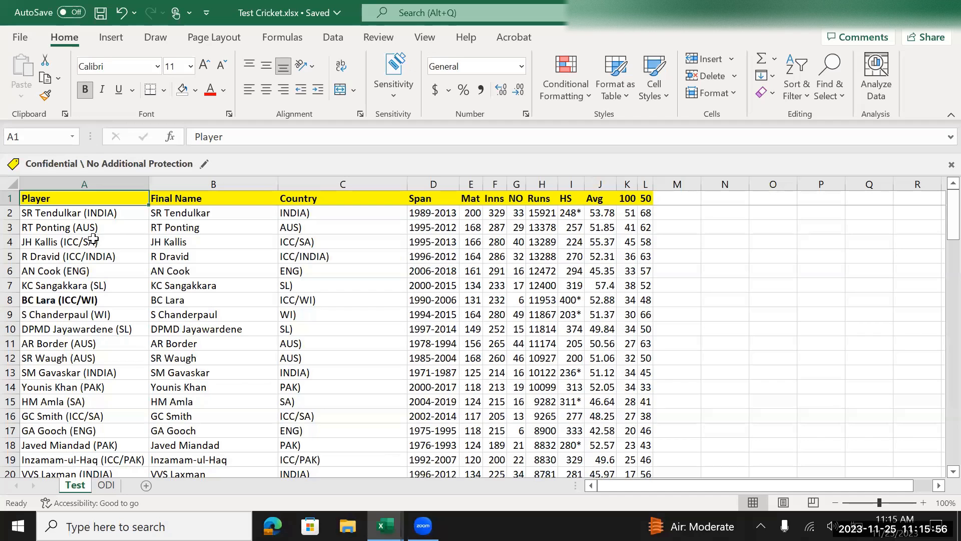
{"action": "key", "text": "Down"}
{"action": "key", "text": "Down"}
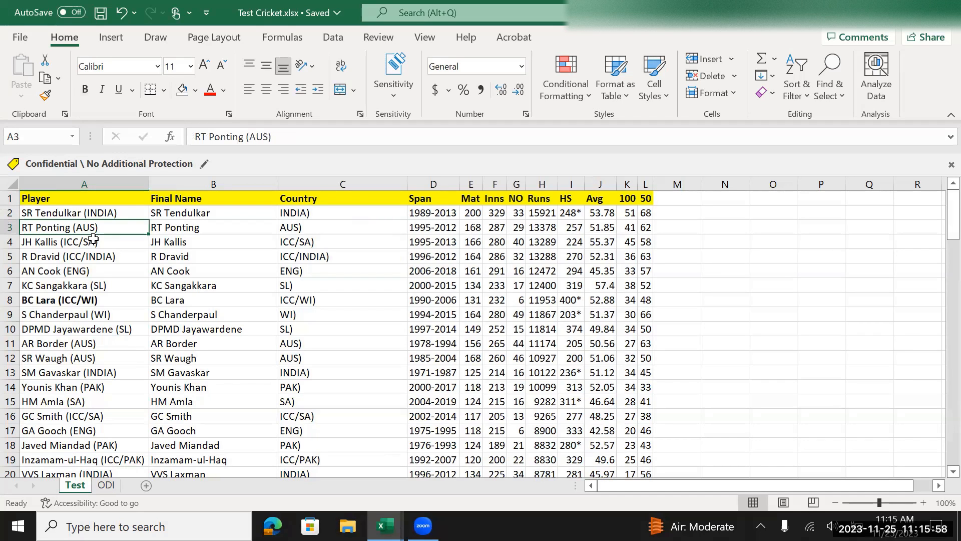
{"action": "key", "text": "Down"}
{"action": "key", "text": "Down"}
{"action": "key", "text": "Down"}
{"action": "key", "text": "Down"}
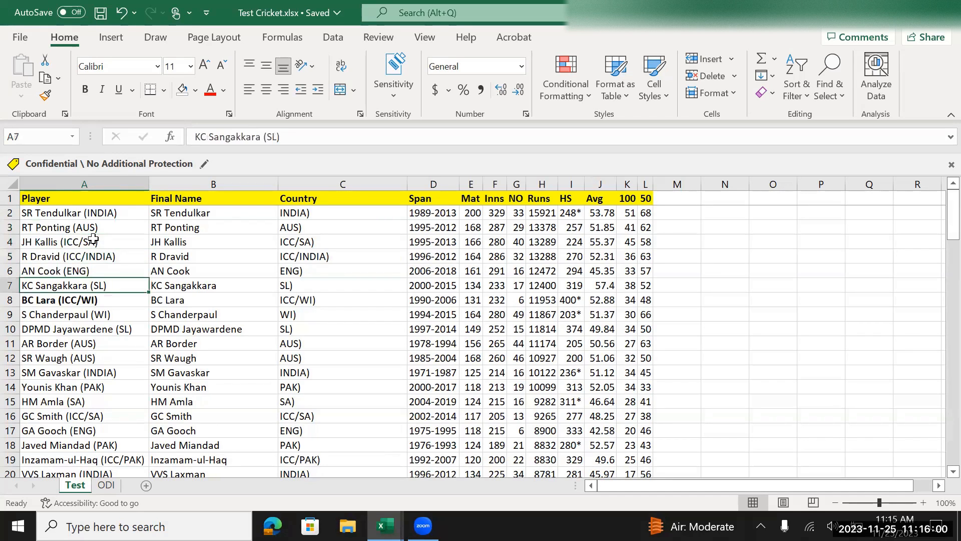
Step: Search the Test sheet for "virat" and close the search
{"action": "key", "text": "ctrl+f"}
{"action": "type", "text": "vir"}
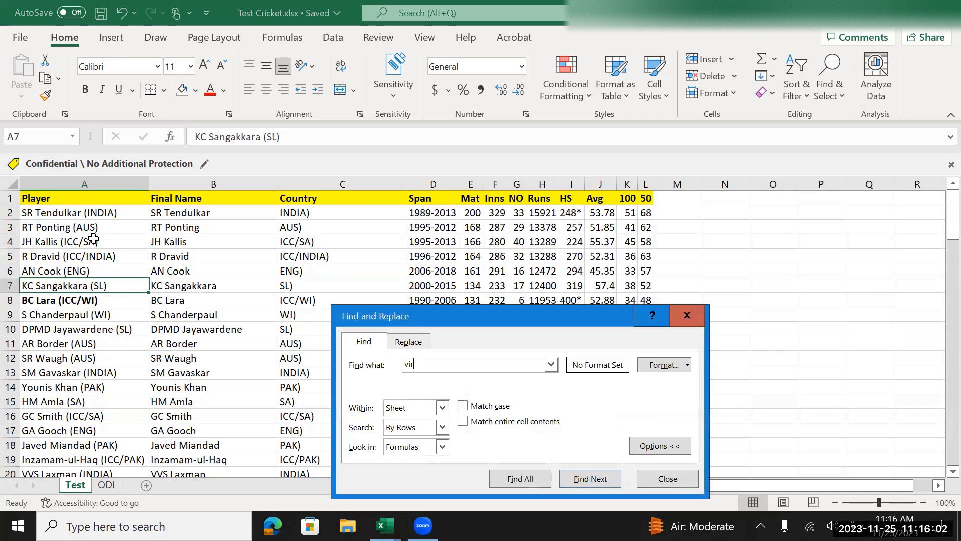
{"action": "key", "text": "Return"}
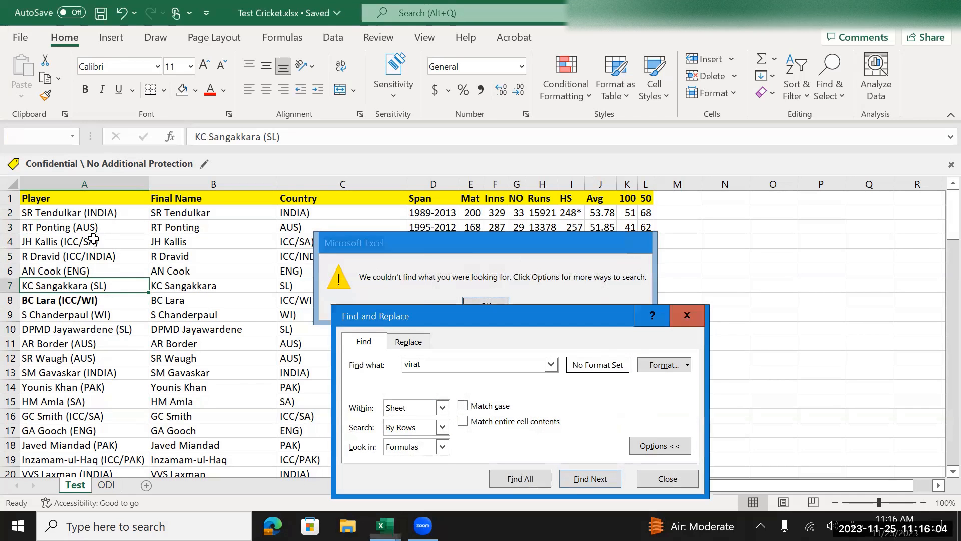
{"action": "key", "text": "Escape"}
{"action": "key", "text": "Escape"}
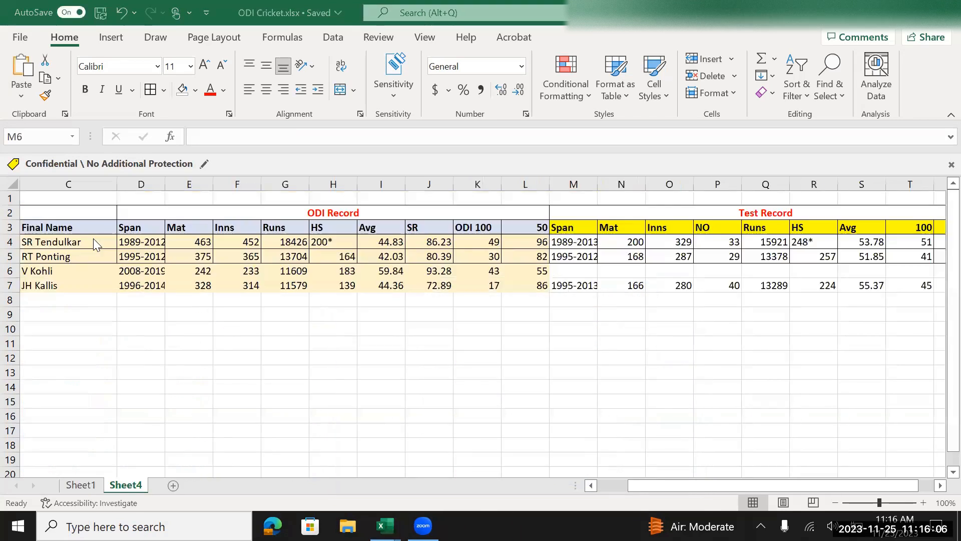
Step: In Test Cricket.xlsx, copy R Dravid's Test figures from Span through 50, D5:L5
{"action": "key", "text": "Up"}
{"action": "key", "text": "Up"}
{"action": "key", "text": "Up"}
{"action": "key", "text": "Right"}
{"action": "key", "text": "Right"}
{"action": "key", "text": "Right"}
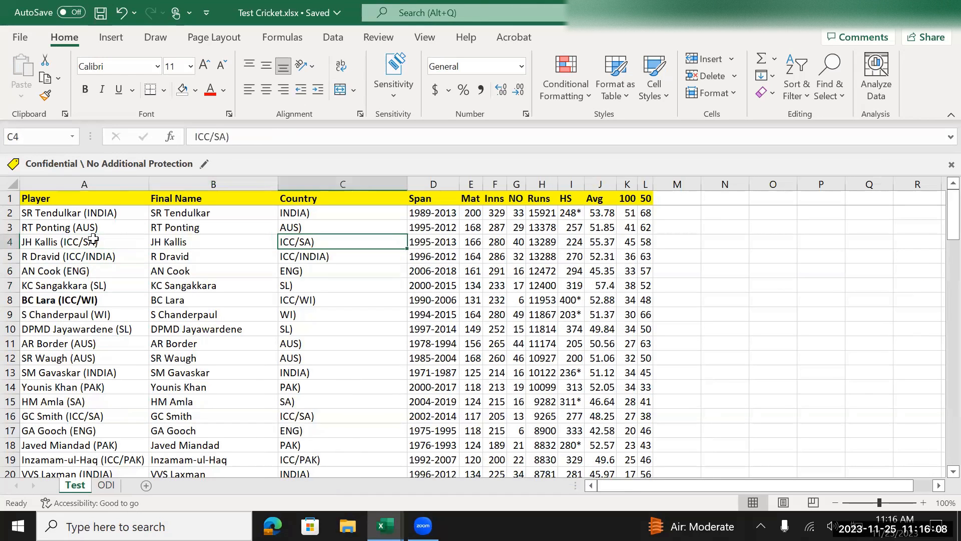
{"action": "key", "text": "Down"}
{"action": "key", "text": "shift+Right"}
{"action": "key", "text": "shift+Right"}
{"action": "key", "text": "shift+Right"}
{"action": "key", "text": "shift+Right"}
{"action": "key", "text": "shift+Right"}
{"action": "key", "text": "shift+Right"}
{"action": "key", "text": "shift+Right"}
{"action": "key", "text": "shift+Right"}
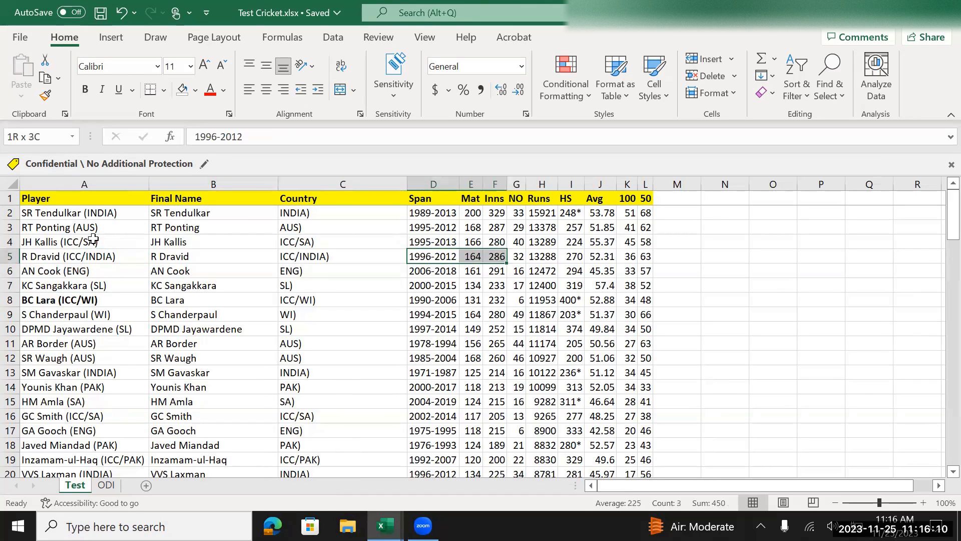
{"action": "key", "text": "ctrl+c"}
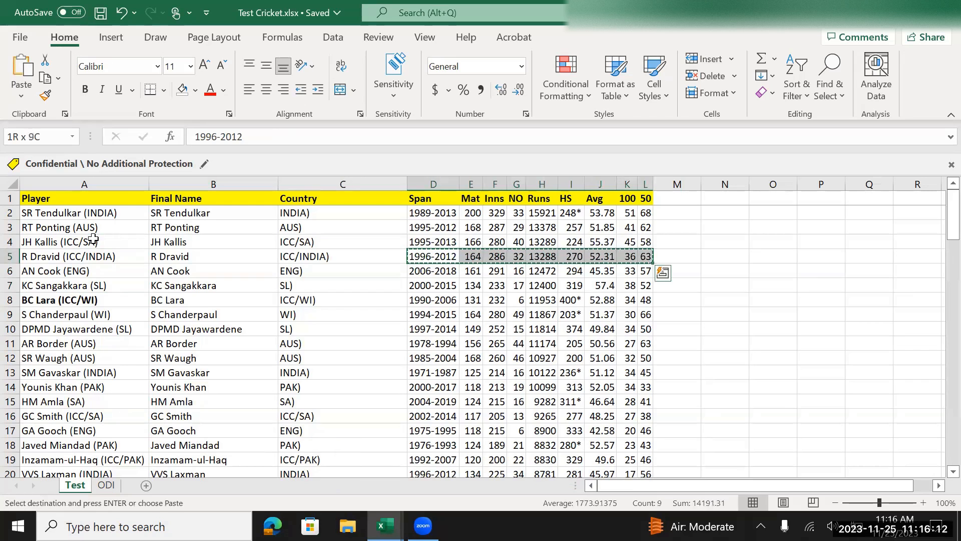
Step: Return to Sheet4 of ODI Cricket.xlsx and paste the copied Test figures at M6 in the V Kohli row
{"action": "key", "text": "alt+Tab"}
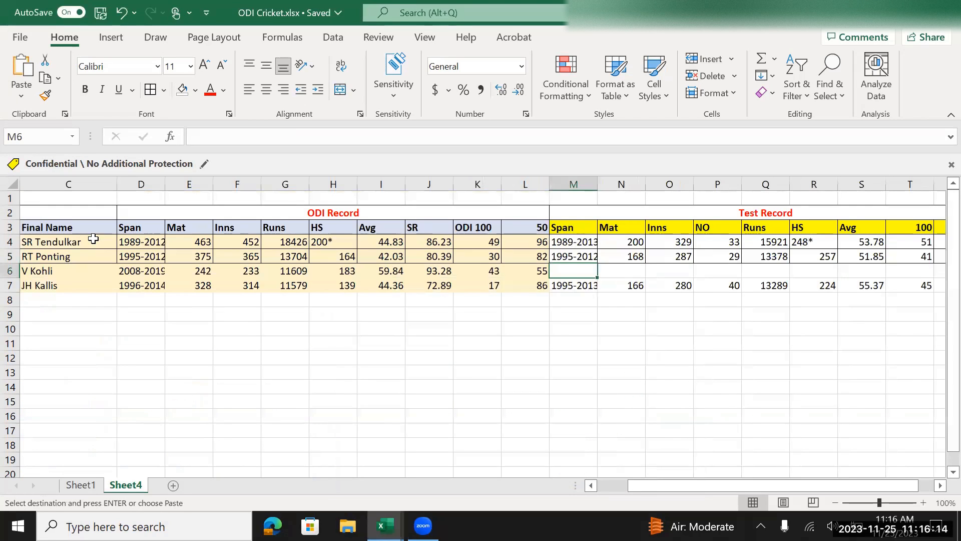
{"action": "key", "text": "ctrl+v"}
{"action": "key", "text": "Right"}
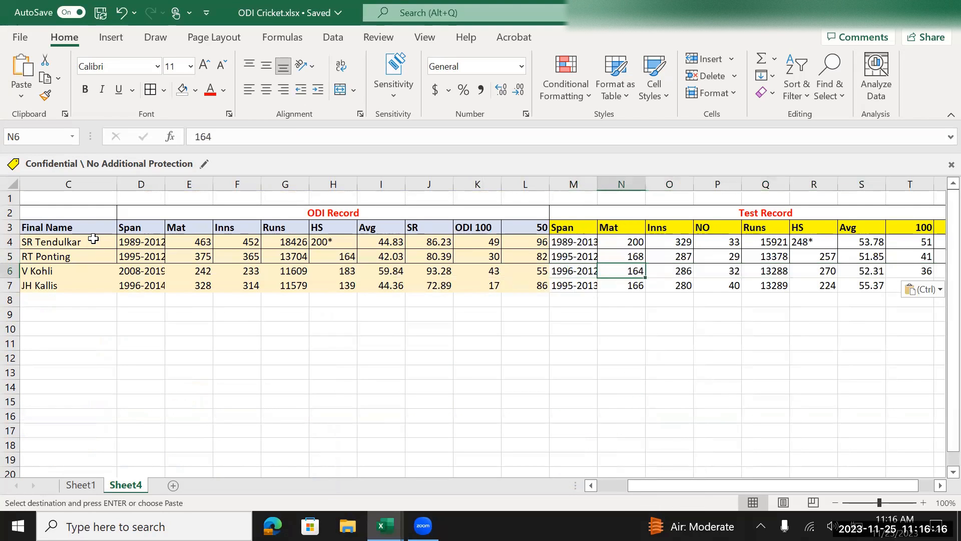
Step: Merge and center cells V6:V7 in the Top Player column
{"action": "key", "text": "Right"}
{"action": "key", "text": "Right"}
{"action": "key", "text": "Right"}
{"action": "key", "text": "Right"}
{"action": "key", "text": "Right"}
{"action": "key", "text": "Right"}
{"action": "key", "text": "Right"}
{"action": "key", "text": "Right"}
{"action": "key", "text": "Right"}
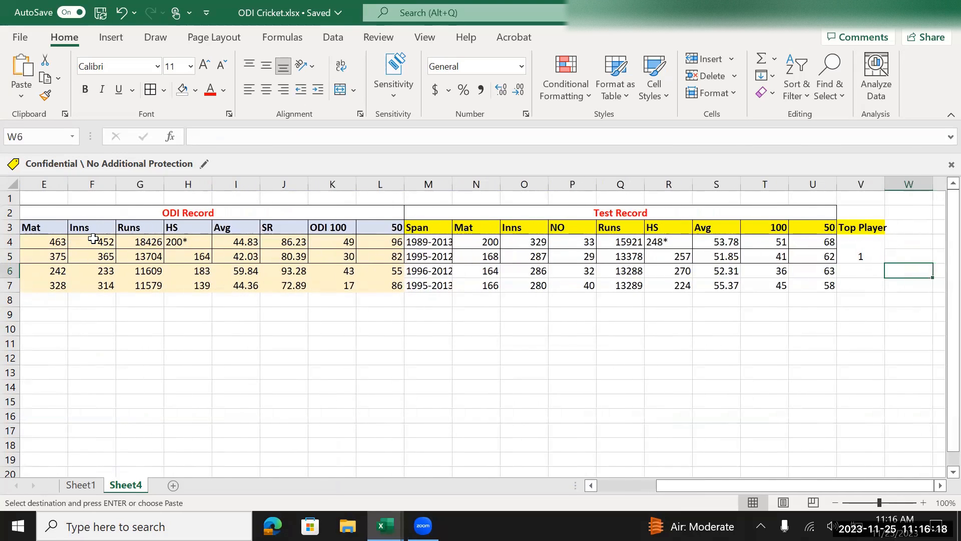
{"action": "key", "text": "Left"}
{"action": "key", "text": "shift+Down"}
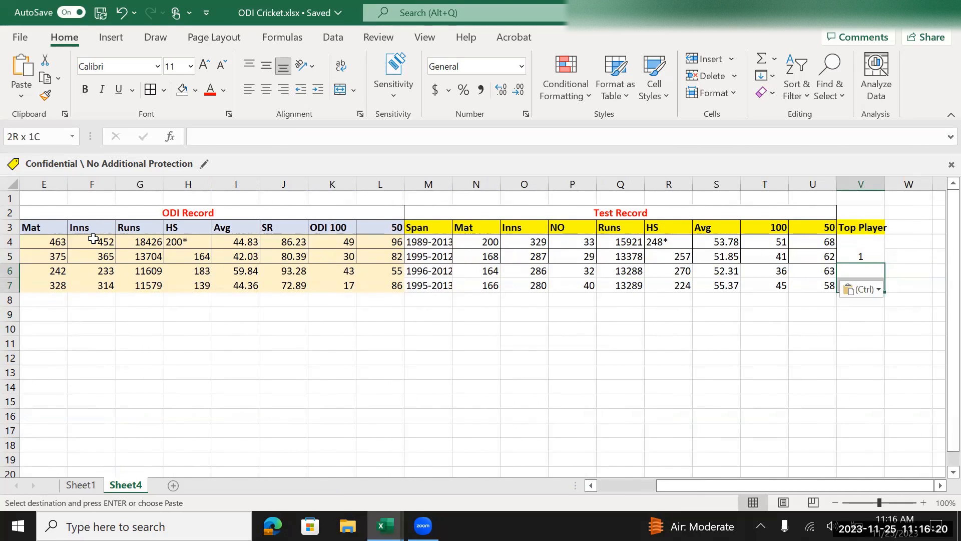
{"action": "left_click", "coordinate": [340, 94]}
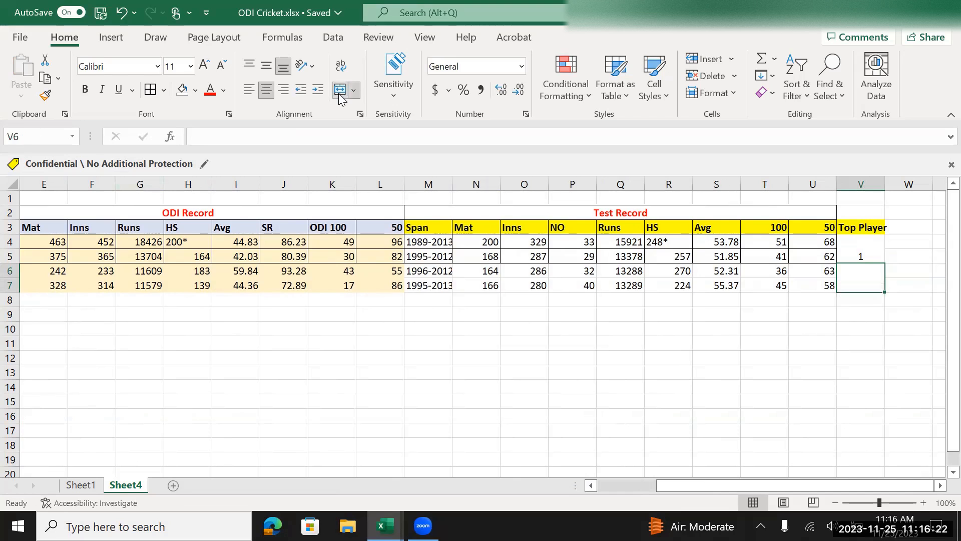
Step: Enter 2 in the merged Top Player cell V6:V7
{"action": "type", "text": "2"}
{"action": "key", "text": "Left"}
Step: Review the ODI and Test figures across the V Kohli row of the combined table, up to the Top Player column
{"action": "key", "text": "Left"}
{"action": "key", "text": "Left"}
{"action": "key", "text": "Left"}
{"action": "key", "text": "Left"}
{"action": "key", "text": "Left"}
{"action": "key", "text": "Left"}
{"action": "key", "text": "Left"}
{"action": "key", "text": "Left"}
{"action": "key", "text": "Left"}
{"action": "key", "text": "Left"}
{"action": "key", "text": "Left"}
{"action": "key", "text": "Left"}
{"action": "key", "text": "Left"}
{"action": "key", "text": "Left"}
{"action": "key", "text": "Left"}
{"action": "key", "text": "Left"}
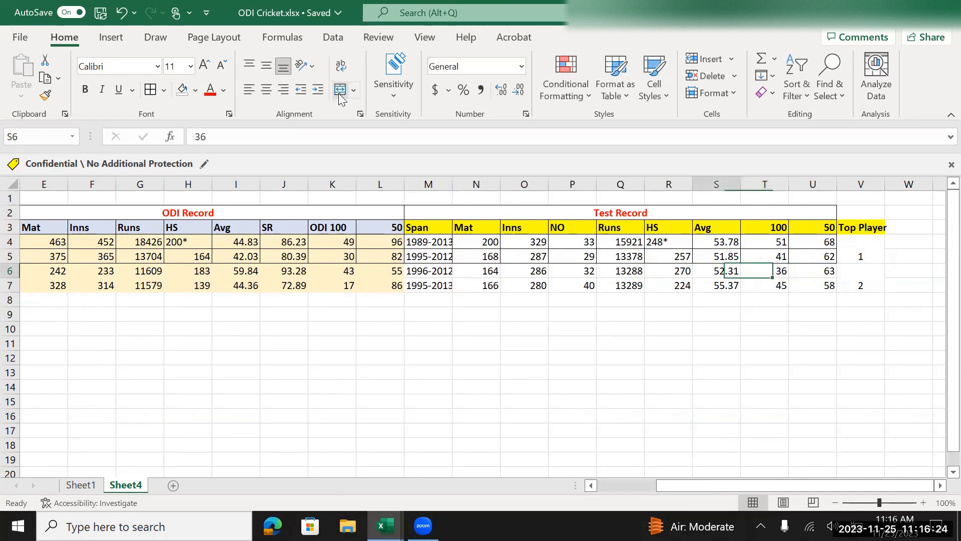
{"action": "key", "text": "Left"}
{"action": "key", "text": "Left"}
{"action": "key", "text": "Right"}
{"action": "key", "text": "Right"}
{"action": "key", "text": "Right"}
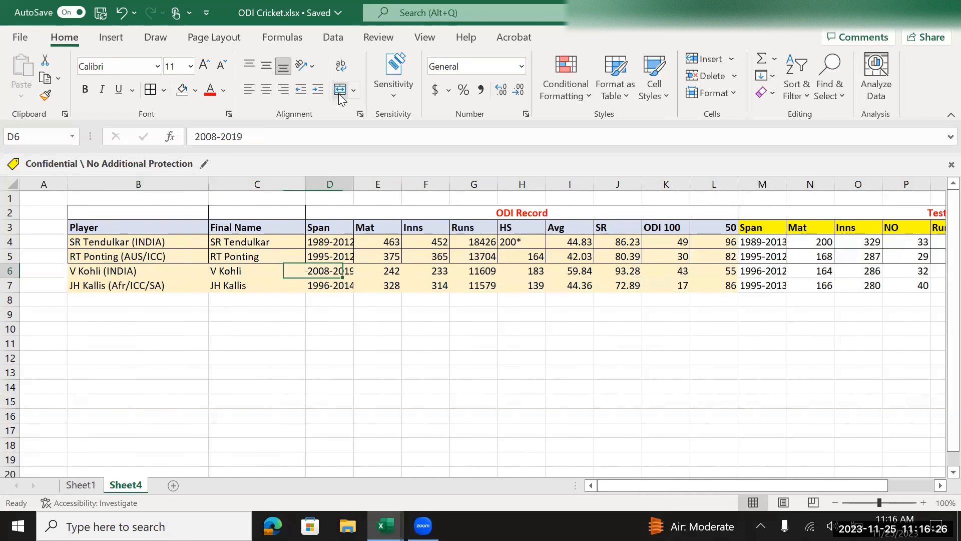
{"action": "key", "text": "Right"}
{"action": "key", "text": "Right"}
{"action": "key", "text": "Right"}
{"action": "key", "text": "Right"}
{"action": "key", "text": "Right"}
{"action": "key", "text": "Right"}
{"action": "key", "text": "Right"}
{"action": "key", "text": "Right"}
{"action": "key", "text": "Right"}
{"action": "key", "text": "Right"}
{"action": "key", "text": "Right"}
{"action": "key", "text": "Right"}
{"action": "key", "text": "Right"}
{"action": "key", "text": "Right"}
{"action": "key", "text": "Right"}
{"action": "key", "text": "Right"}
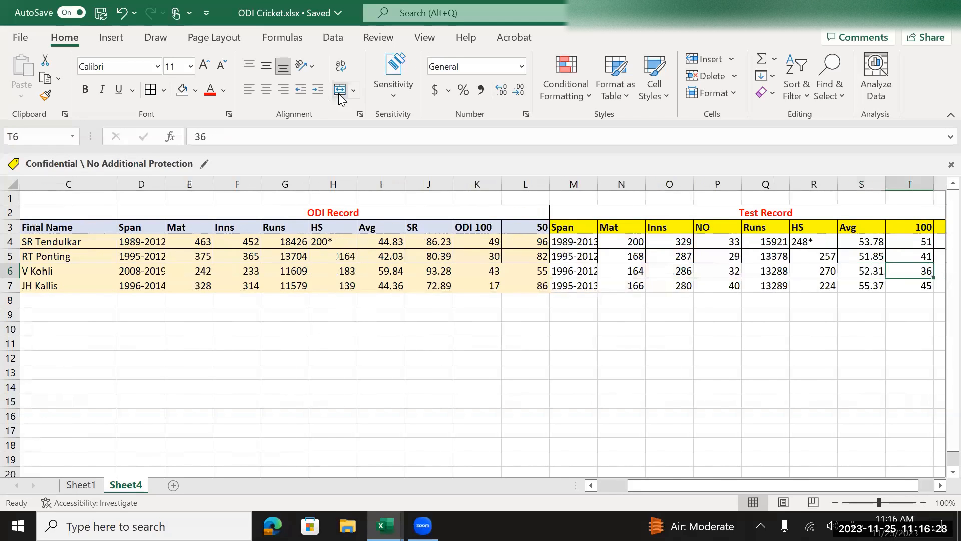
{"action": "key", "text": "Right"}
{"action": "key", "text": "Up"}
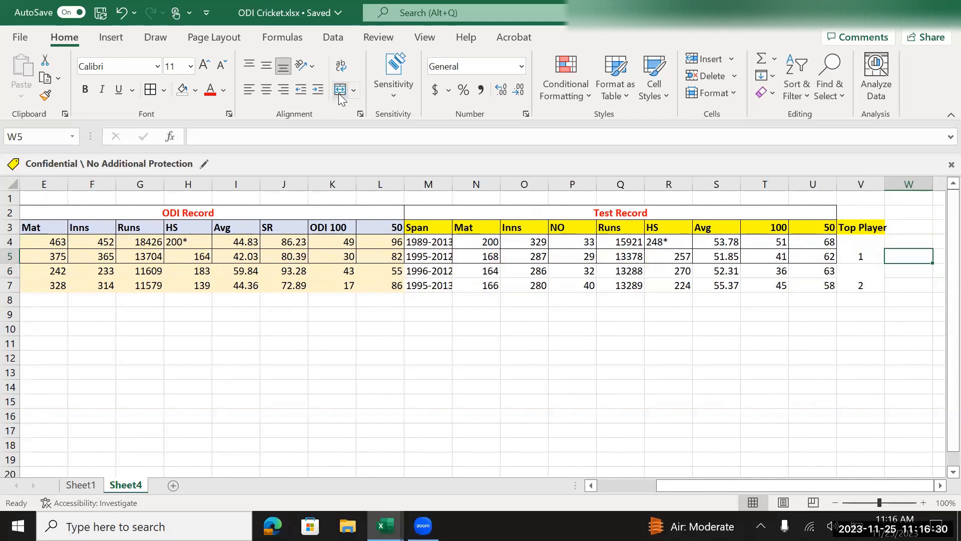
{"action": "key", "text": "Left"}
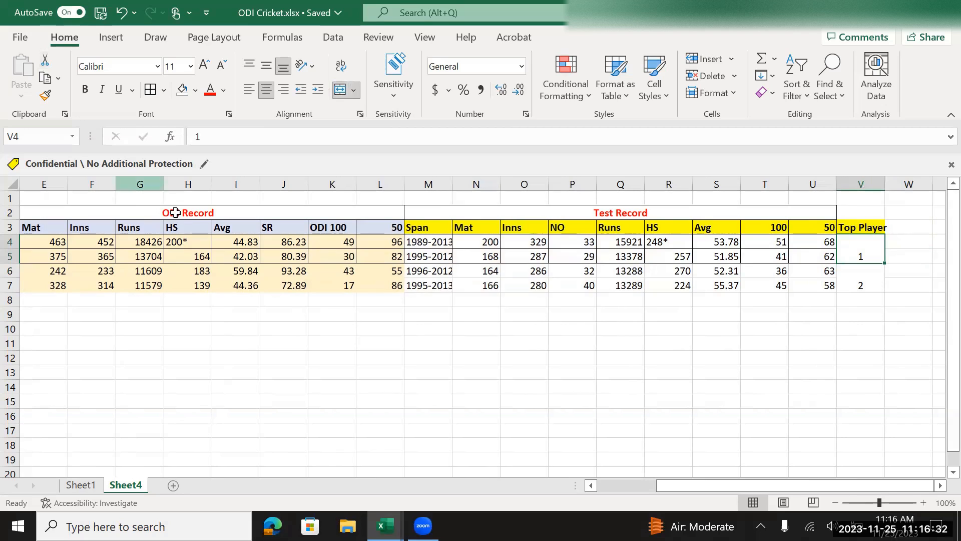
Step: Check the merged ODI Record and Test Record headings and the merged Top Player cells V4:V5 and V6:V7
{"action": "left_click", "coordinate": [203, 215]}
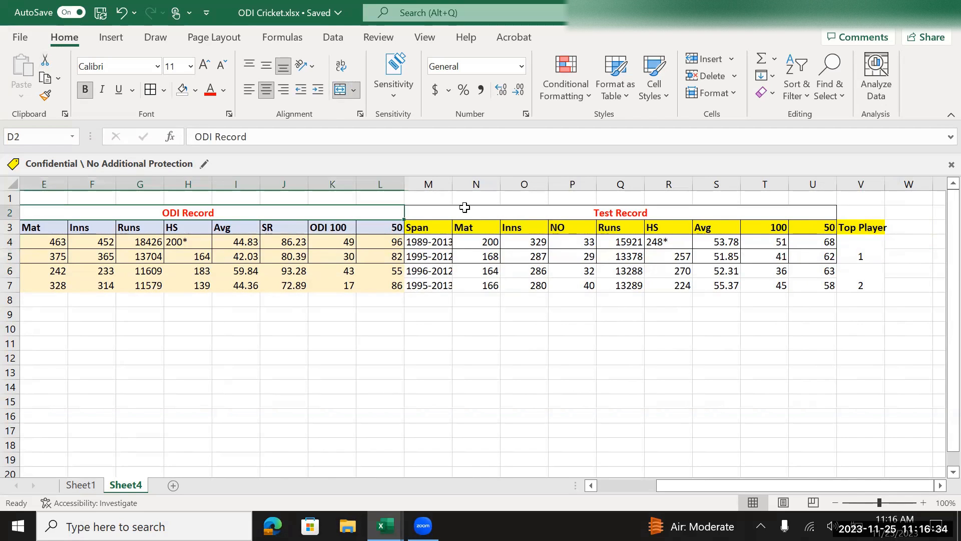
{"action": "left_click", "coordinate": [463, 208]}
{"action": "left_click", "coordinate": [850, 245]}
{"action": "left_click", "coordinate": [853, 277]}
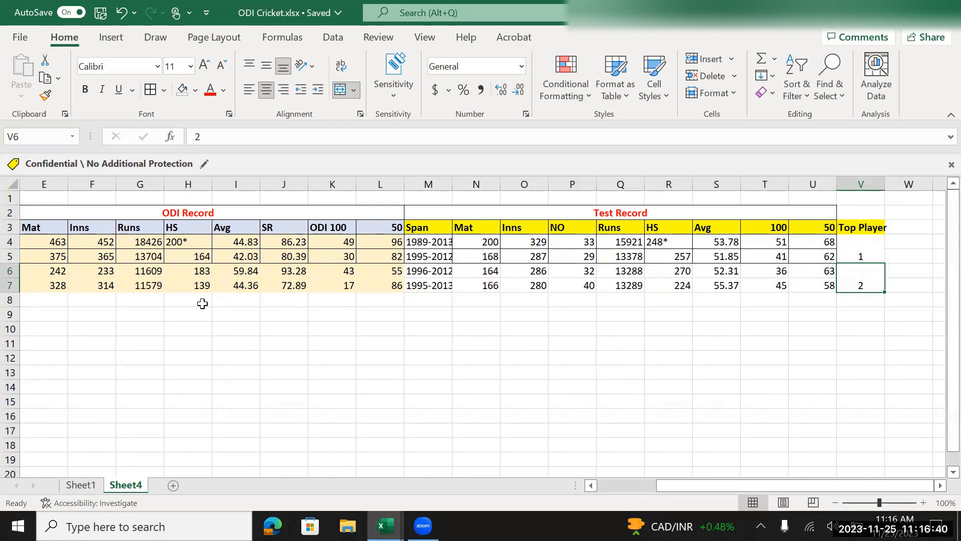
Step: Delete rows 1 to 12 of Sheet4, removing the whole combined table
{"action": "left_click", "coordinate": [171, 328]}
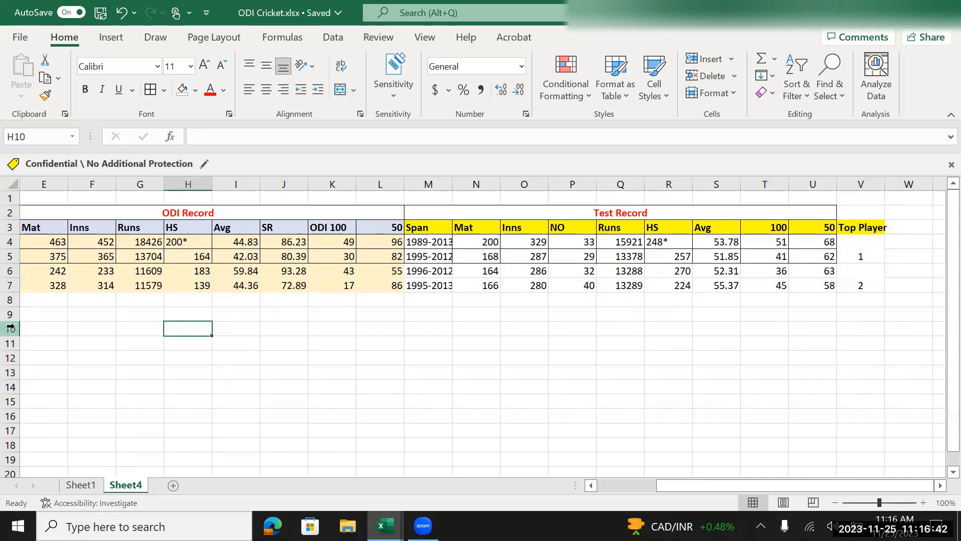
{"action": "left_click", "coordinate": [82, 330]}
{"action": "left_click", "coordinate": [256, 341]}
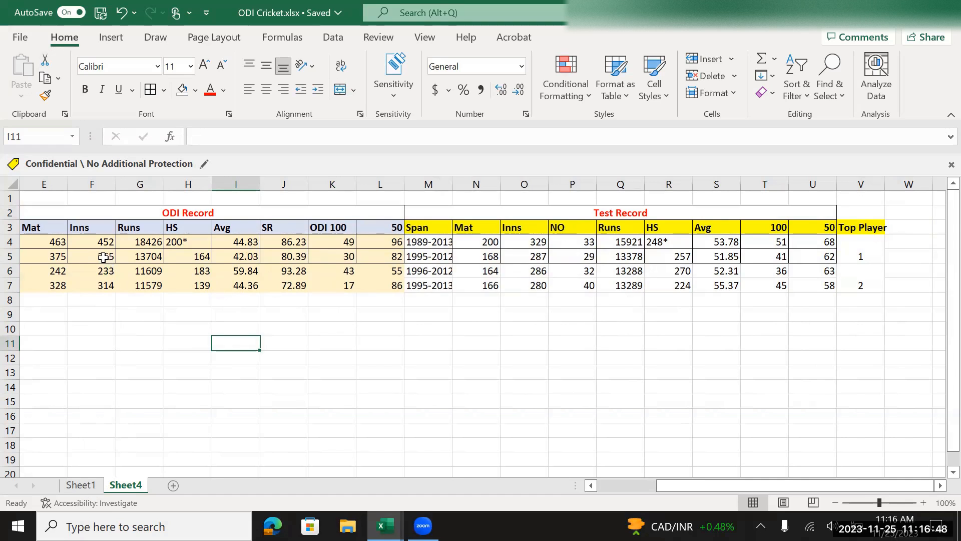
{"action": "left_click_drag", "start_coordinate": [10, 198], "coordinate": [11, 358]}
{"action": "key", "text": "ctrl+minus"}
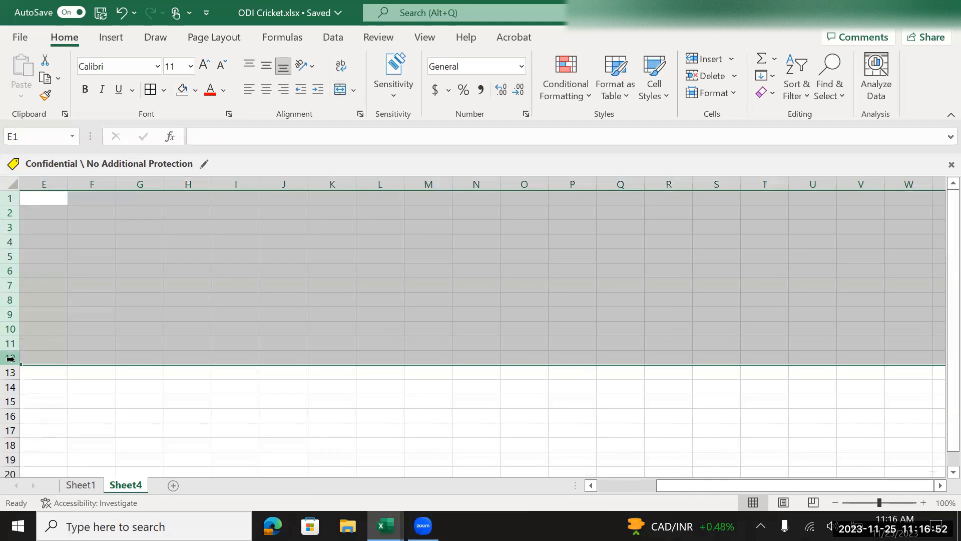
Step: Enter the text "how to paly cricket like sachin and Rahul" in cell F4
{"action": "key", "text": "Left"}
{"action": "key", "text": "Down"}
{"action": "key", "text": "Right"}
{"action": "key", "text": "Down"}
{"action": "key", "text": "Down"}
{"action": "key", "text": "Right"}
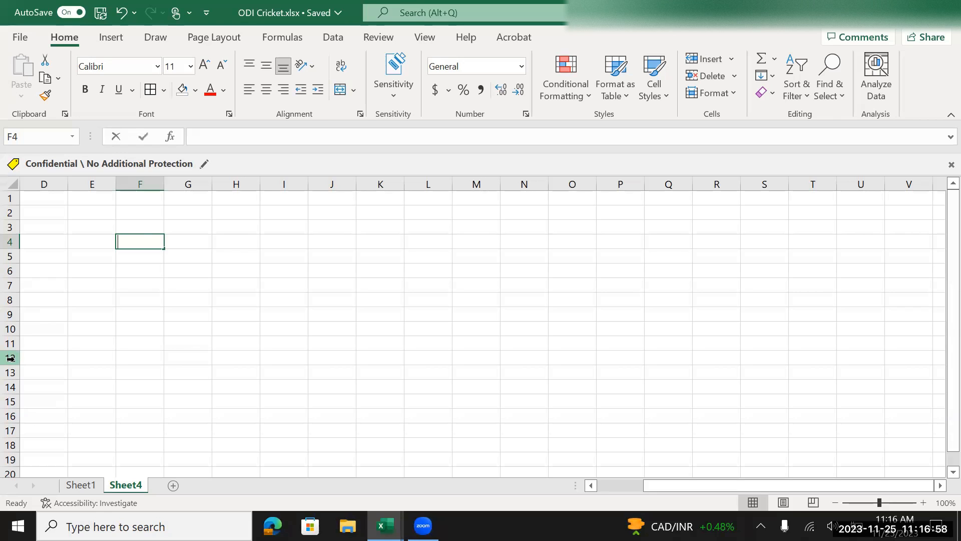
{"action": "type", "text": "how to paly"}
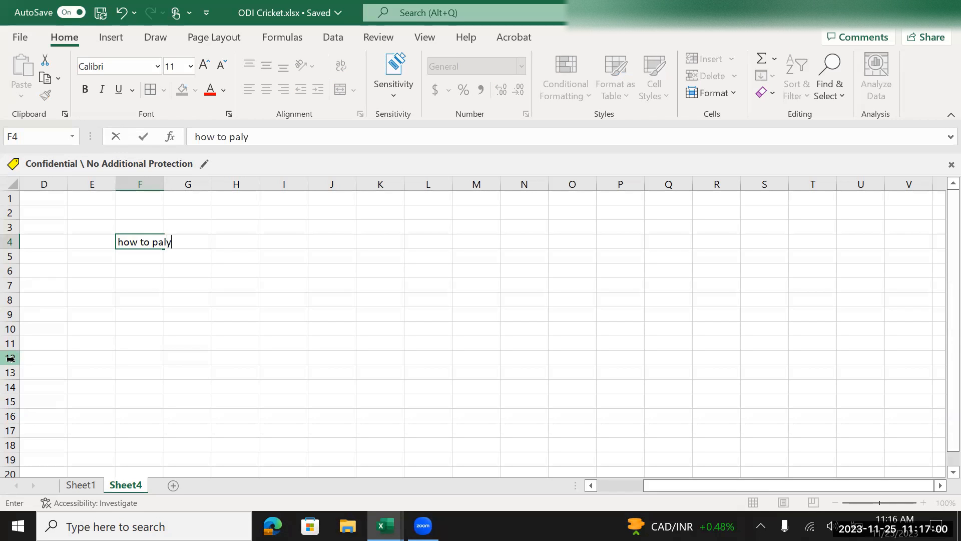
{"action": "type", "text": " cricket with sach"}
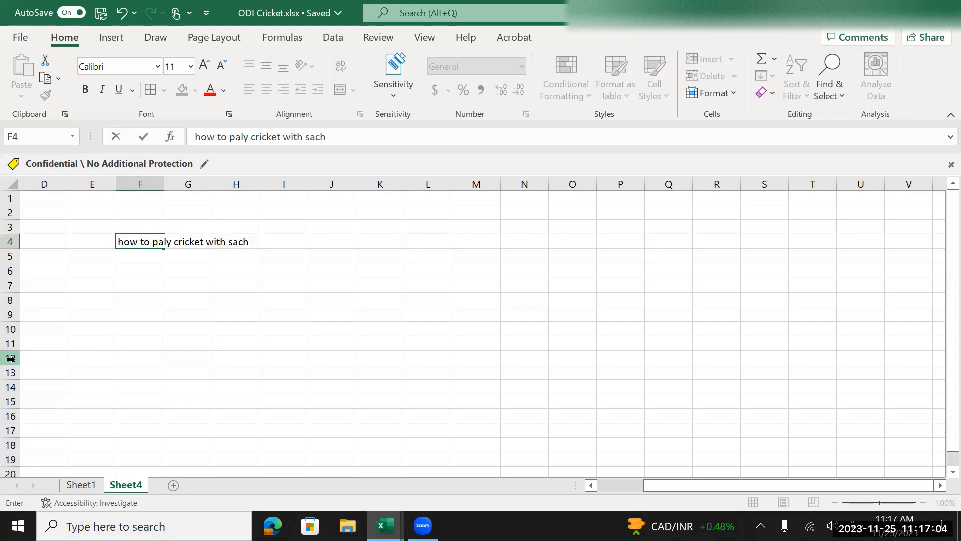
{"action": "key", "text": "BackSpace"}
{"action": "key", "text": "BackSpace"}
{"action": "key", "text": "BackSpace"}
{"action": "key", "text": "BackSpace"}
{"action": "key", "text": "BackSpace"}
{"action": "key", "text": "BackSpace"}
{"action": "key", "text": "BackSpace"}
{"action": "key", "text": "BackSpace"}
{"action": "key", "text": "BackSpace"}
{"action": "type", "text": "like sachin and"}
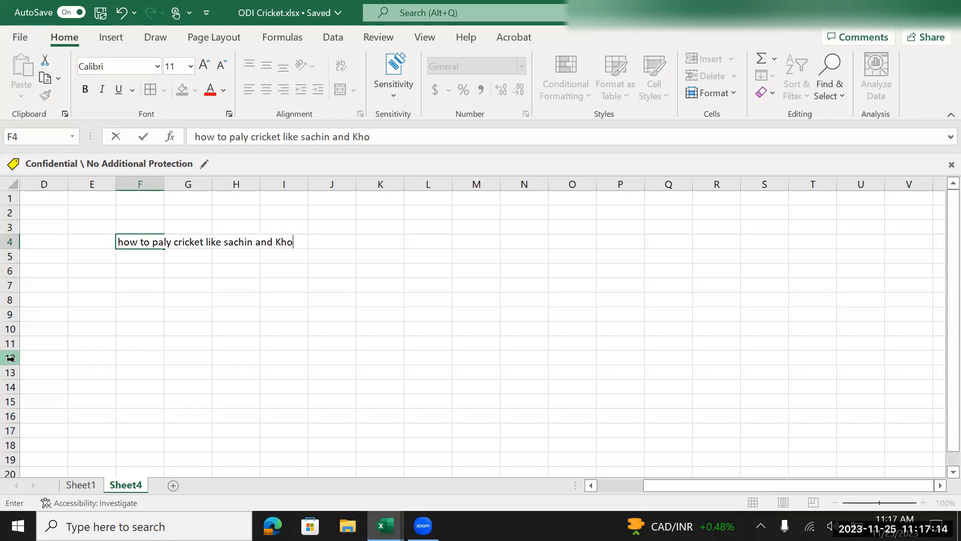
{"action": "type", "text": "Rahul"}
{"action": "key", "text": "Return"}
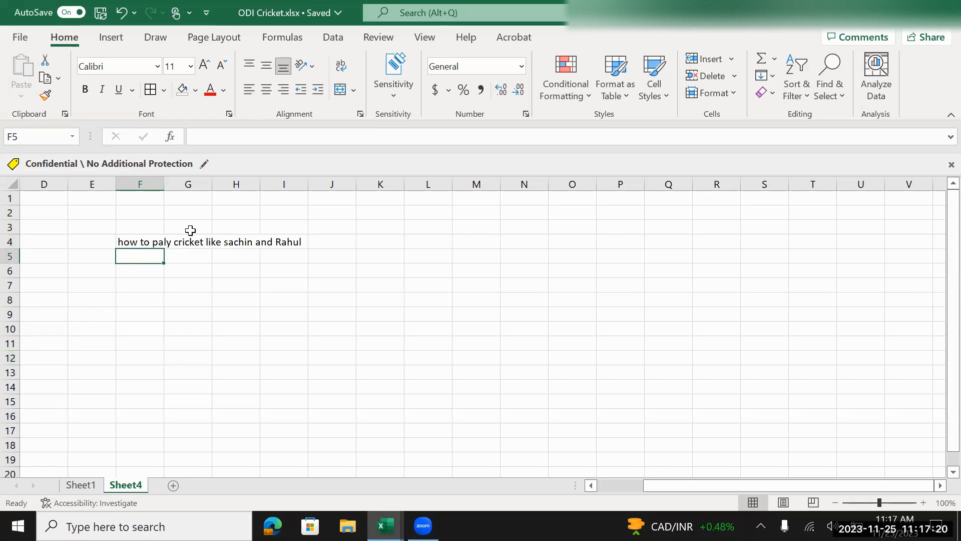
Step: Widen column F to fit part of the sentence and wrap the text in cell F4
{"action": "left_click_drag", "start_coordinate": [167, 184], "coordinate": [205, 198]}
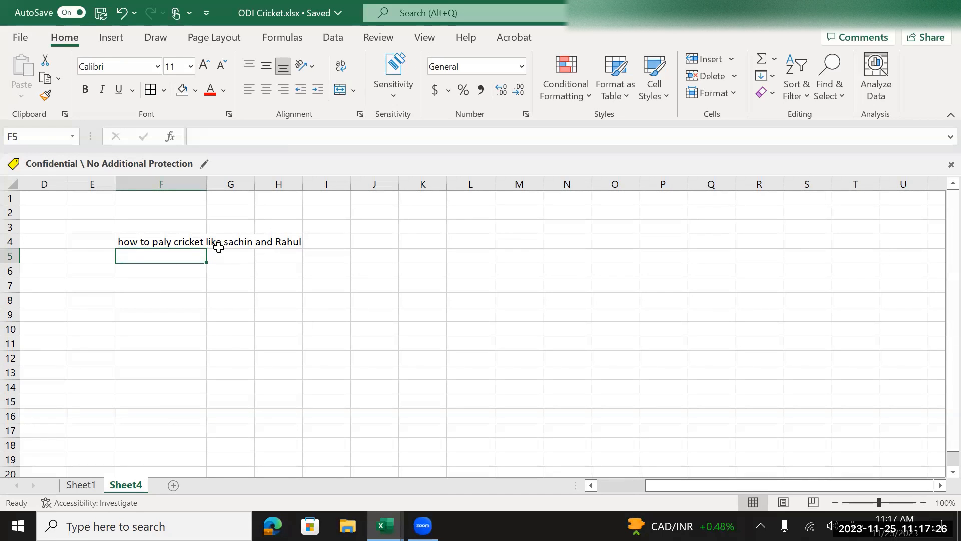
{"action": "left_click", "coordinate": [144, 243]}
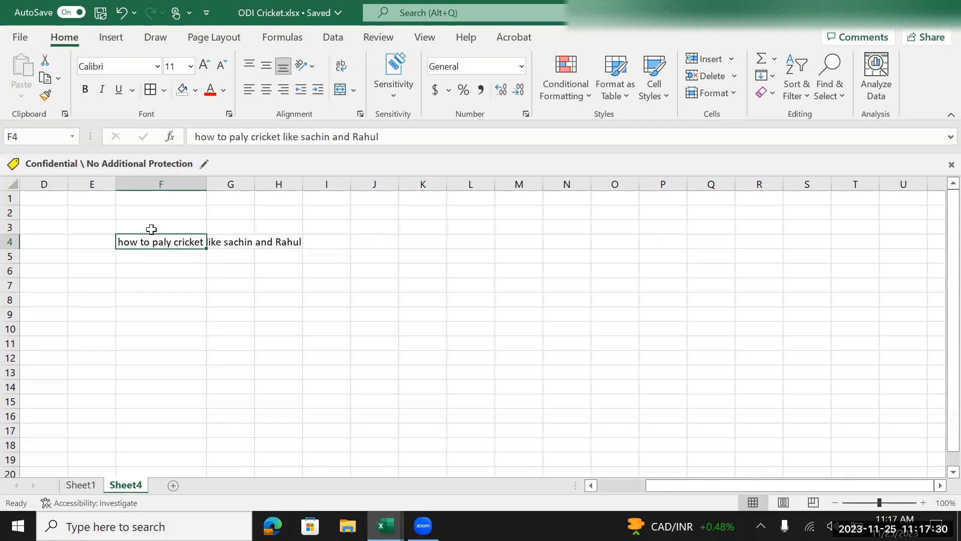
{"action": "left_click", "coordinate": [342, 66]}
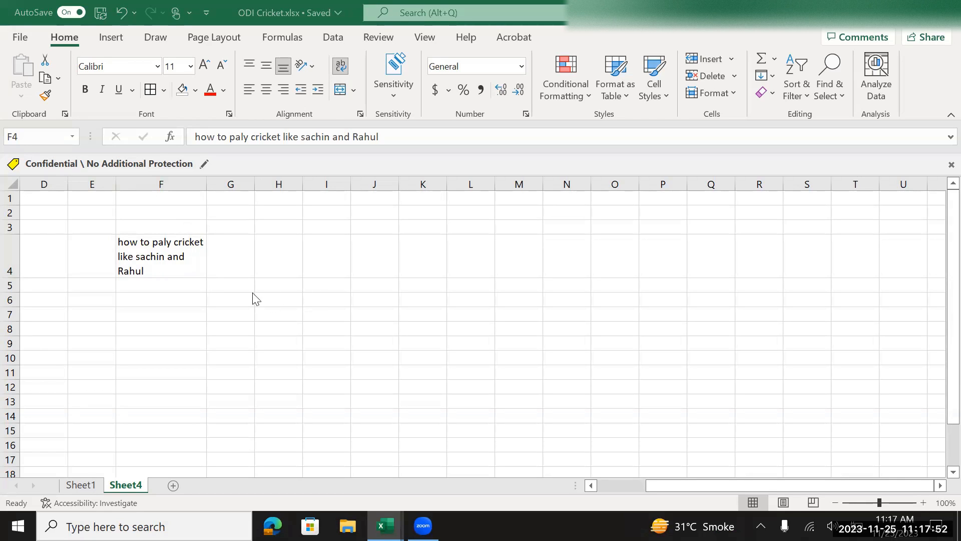
Step: Delete column F with its wrapped text and widen the empty column F that takes its place
{"action": "left_click", "coordinate": [149, 178]}
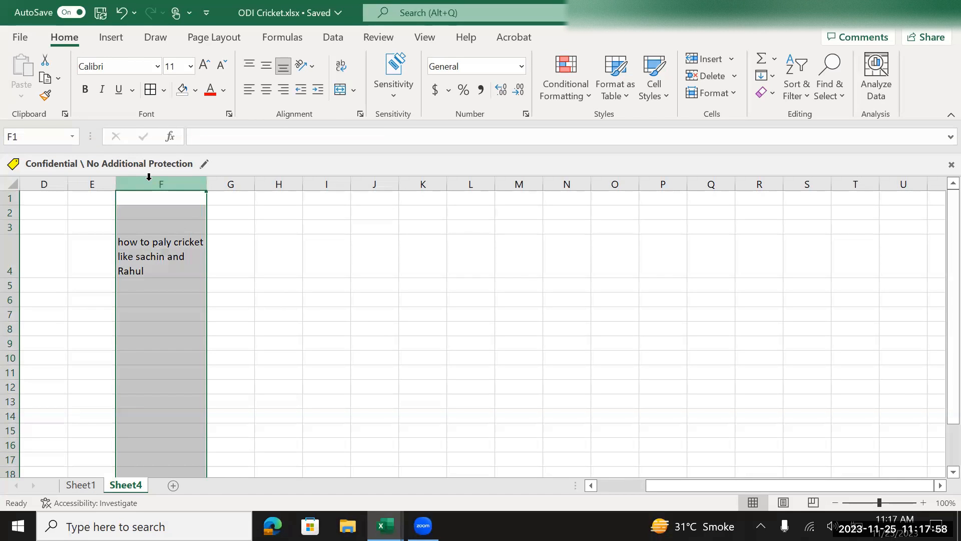
{"action": "key", "text": "ctrl+minus"}
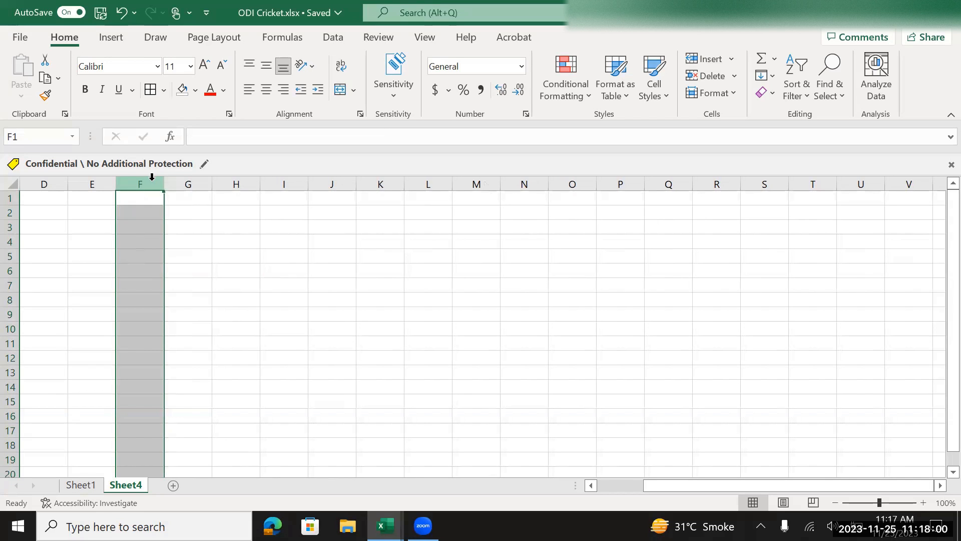
{"action": "left_click_drag", "start_coordinate": [164, 184], "coordinate": [186, 194]}
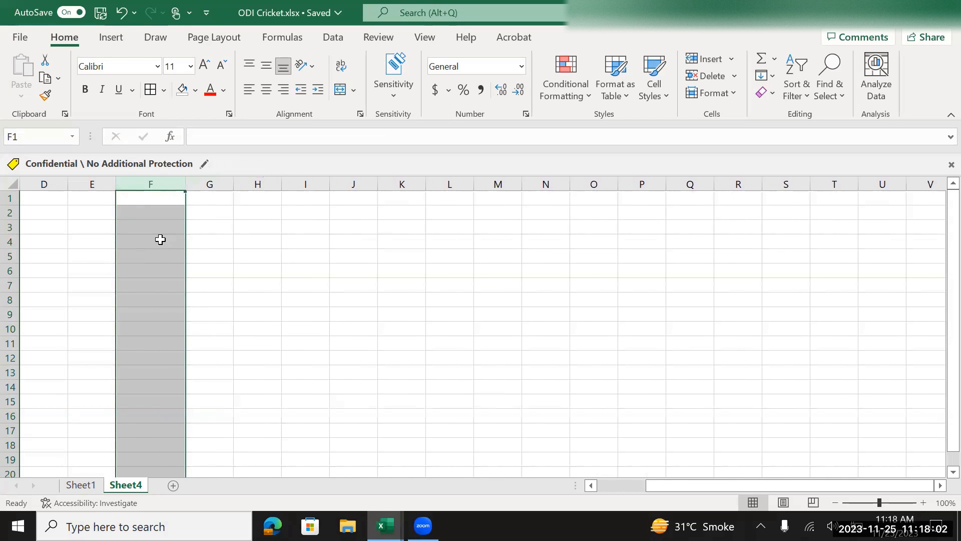
Step: Enter 1000 in cell F4 and the label Sachin beside it in E4
{"action": "left_click", "coordinate": [161, 239]}
{"action": "type", "text": "1000"}
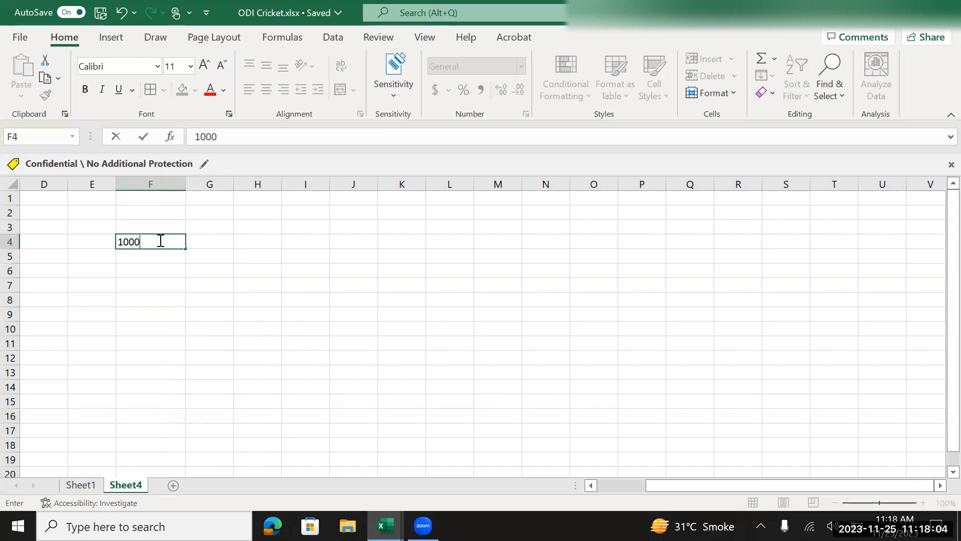
{"action": "key", "text": "Return"}
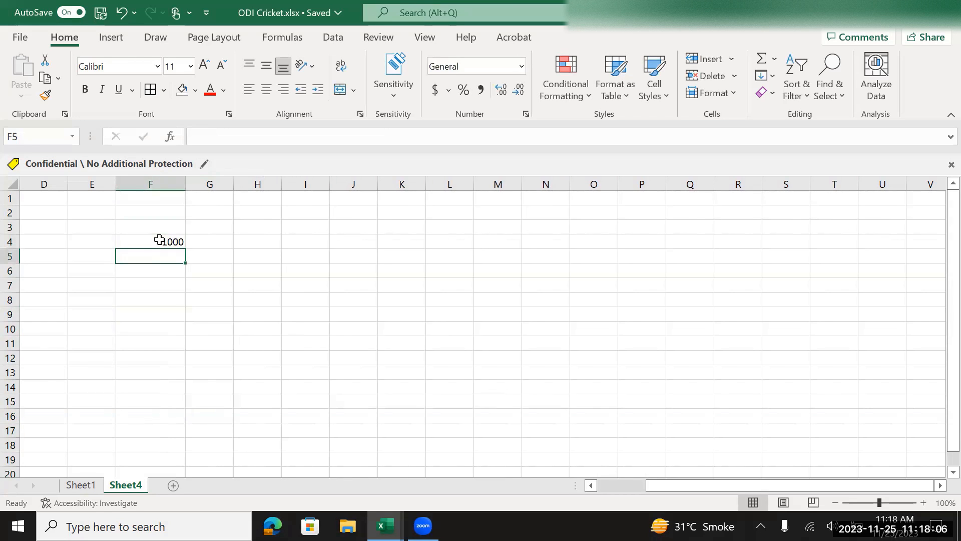
{"action": "key", "text": "Left"}
{"action": "key", "text": "Up"}
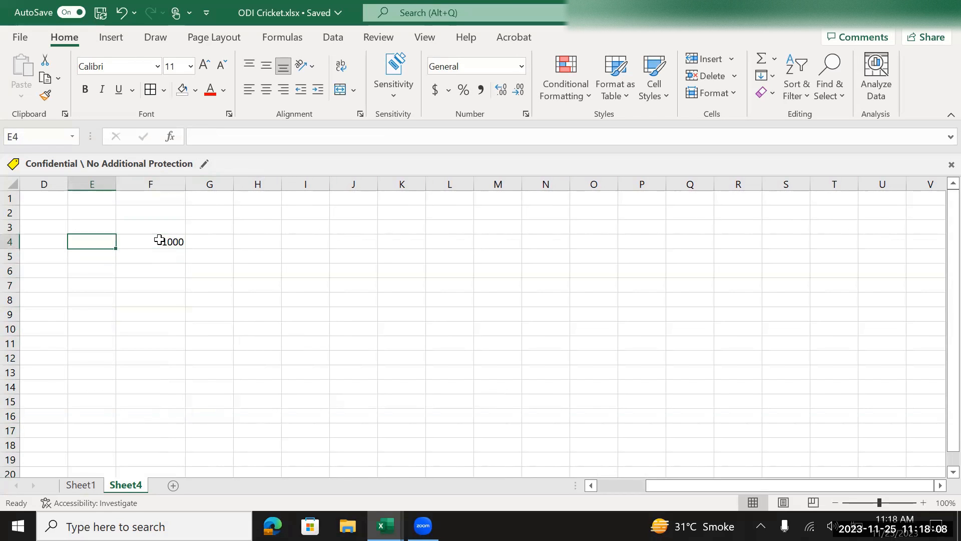
{"action": "type", "text": "Sach"}
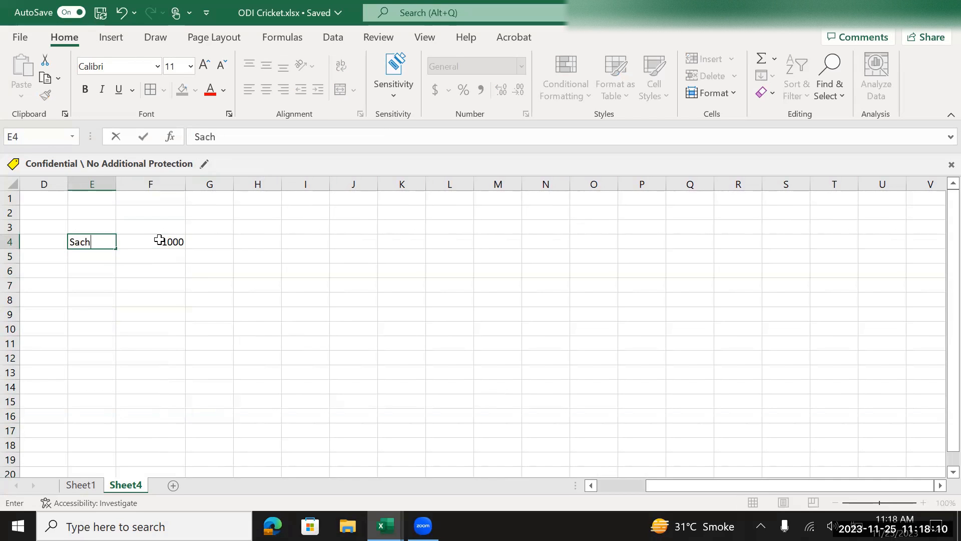
{"action": "type", "text": "in"}
{"action": "key", "text": "Return"}
Step: Enter the label Rahul in cell E6 and the value 20000 beside it in F6
{"action": "key", "text": "Down"}
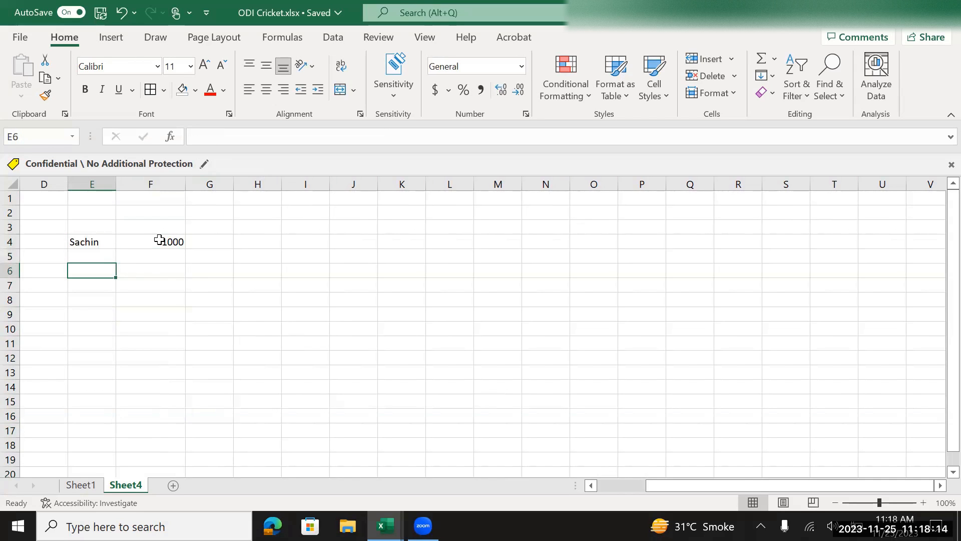
{"action": "type", "text": "Rahul"}
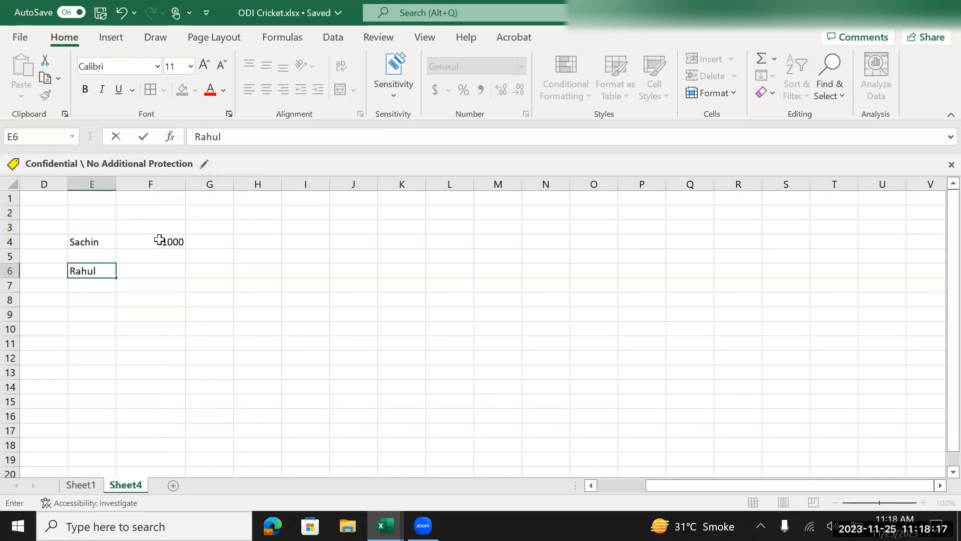
{"action": "key", "text": "Return"}
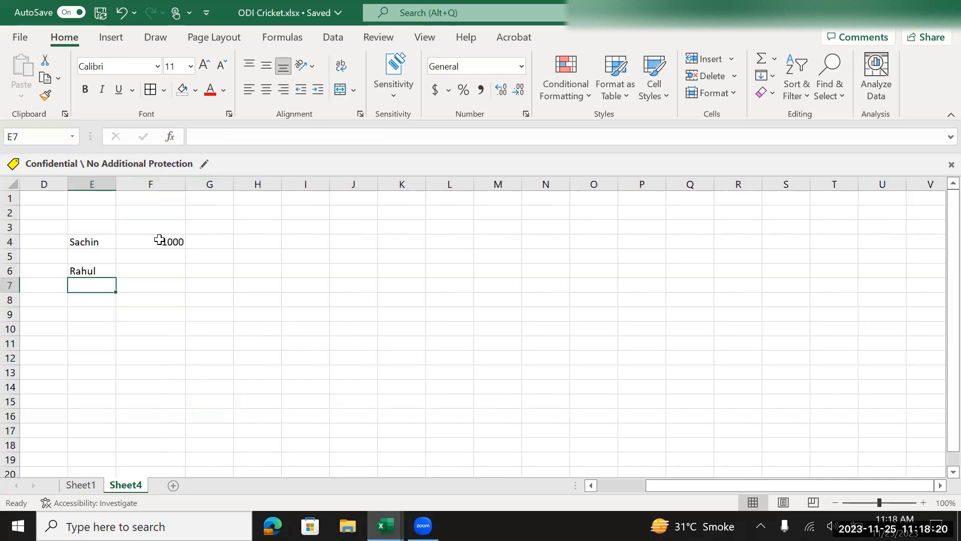
{"action": "key", "text": "Up"}
{"action": "key", "text": "Right"}
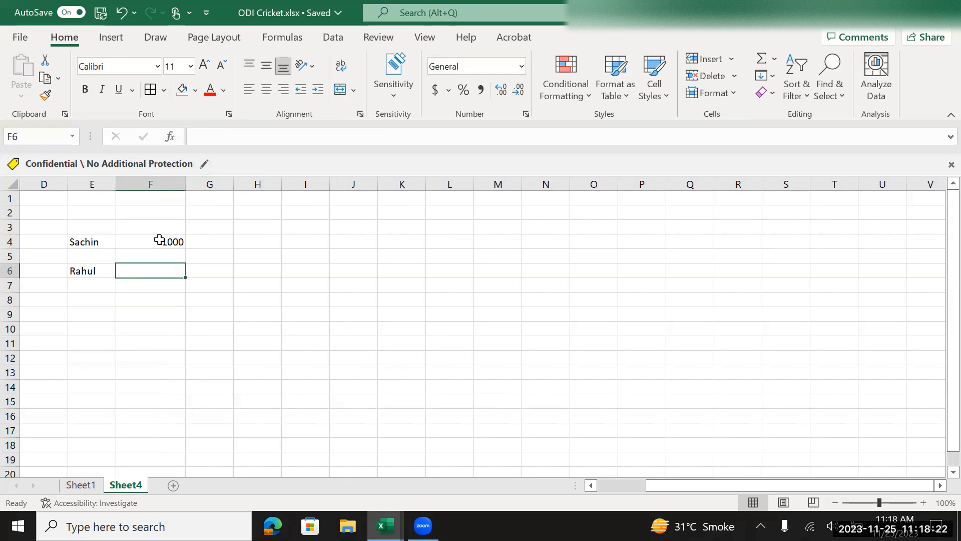
{"action": "type", "text": "2000"}
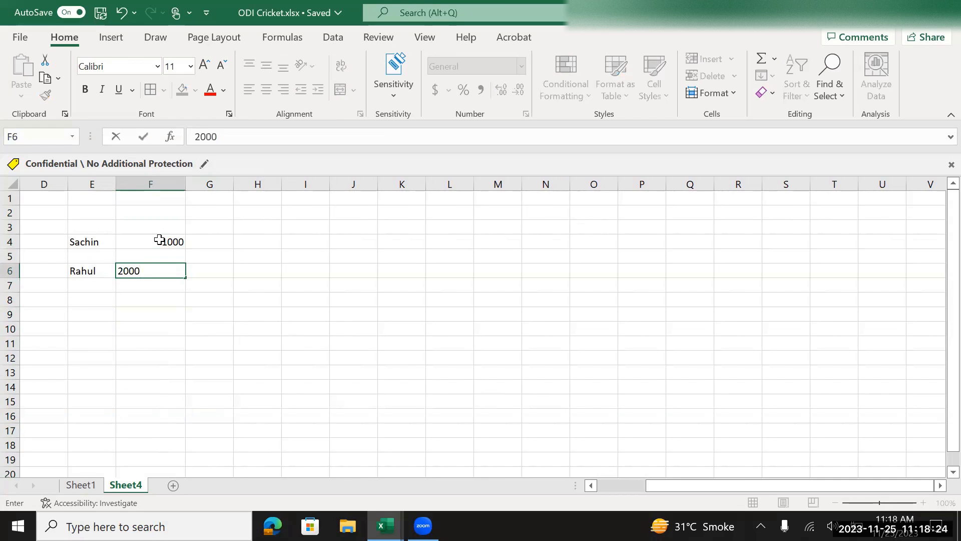
{"action": "key", "text": "Return"}
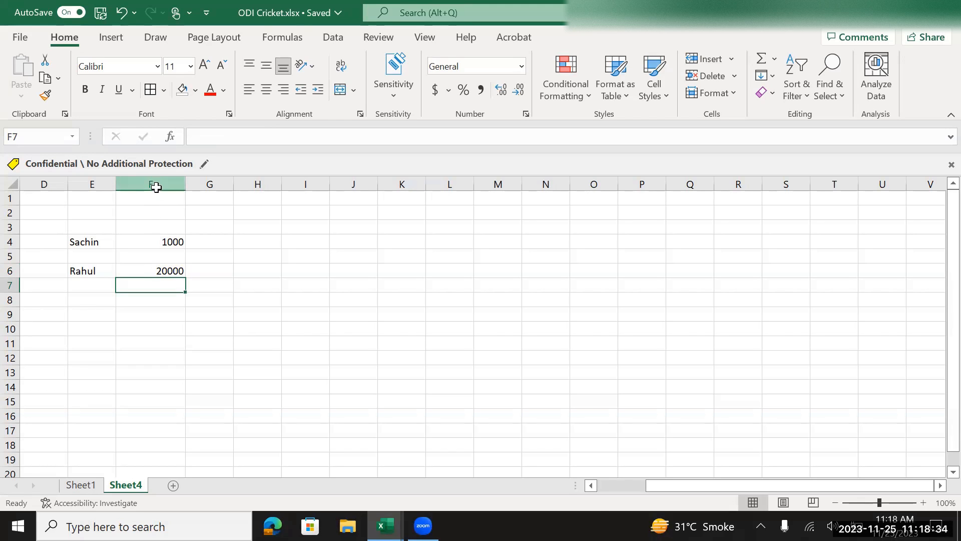
Step: Center the contents of column F, and switch the column to left alignment
{"action": "left_click", "coordinate": [155, 184]}
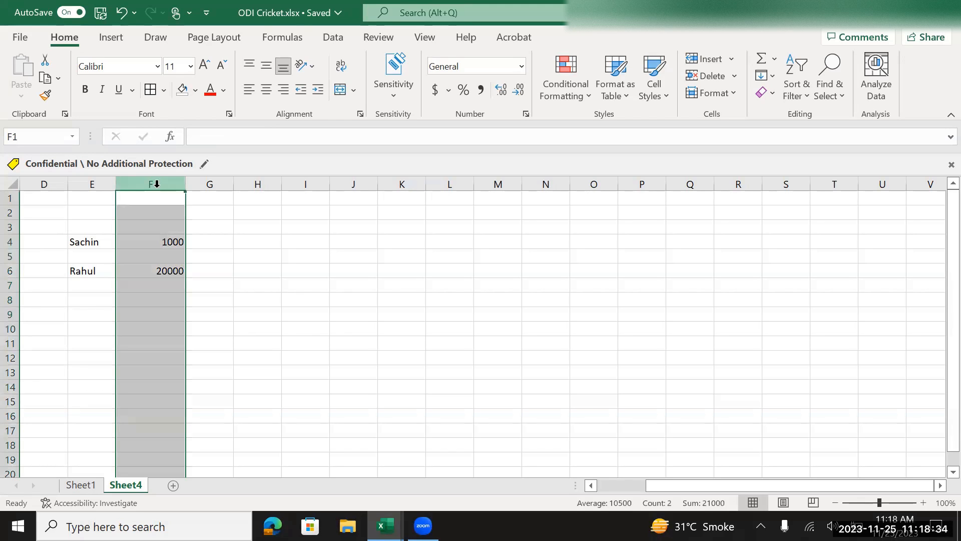
{"action": "left_click", "coordinate": [262, 93]}
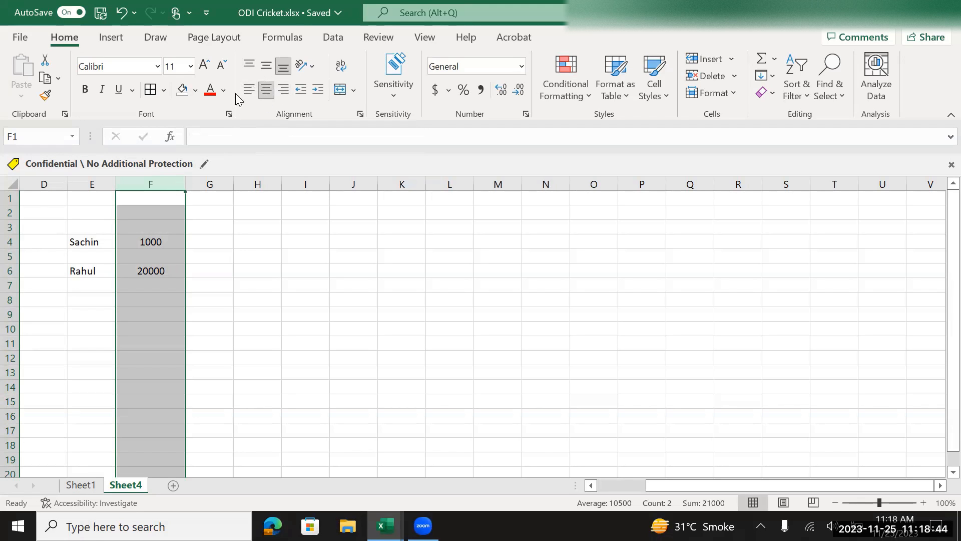
{"action": "left_click", "coordinate": [248, 90]}
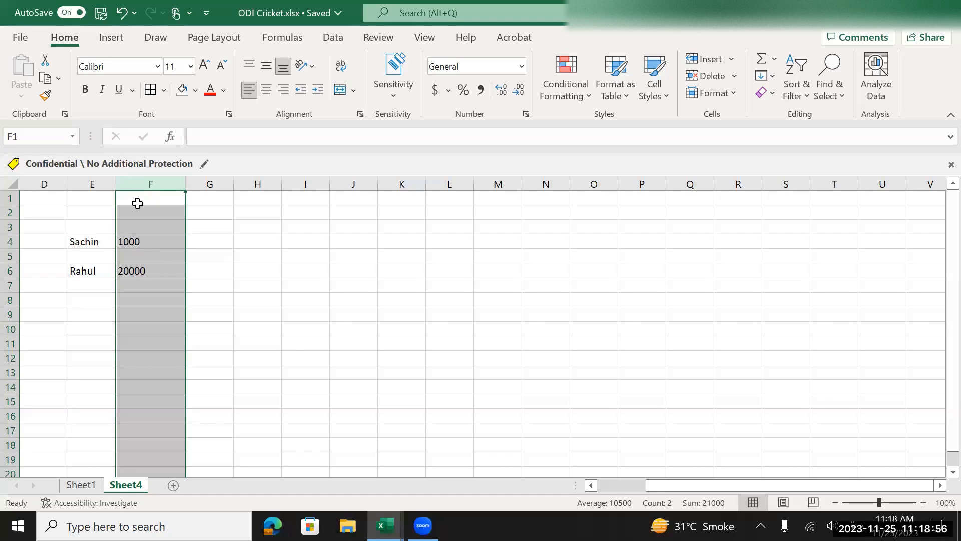
{"action": "left_click_drag", "start_coordinate": [91, 241], "coordinate": [135, 276]}
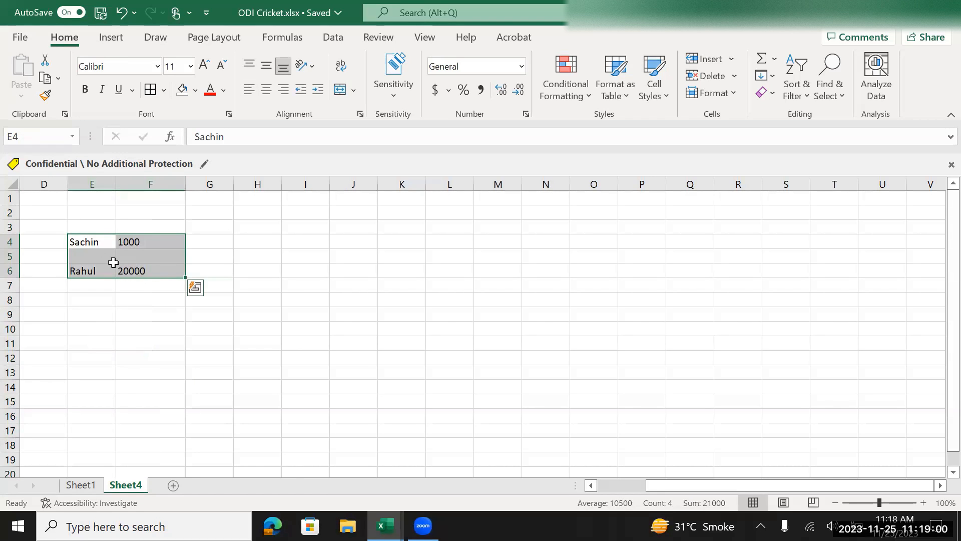
{"action": "left_click", "coordinate": [191, 66]}
{"action": "left_click", "coordinate": [190, 66]}
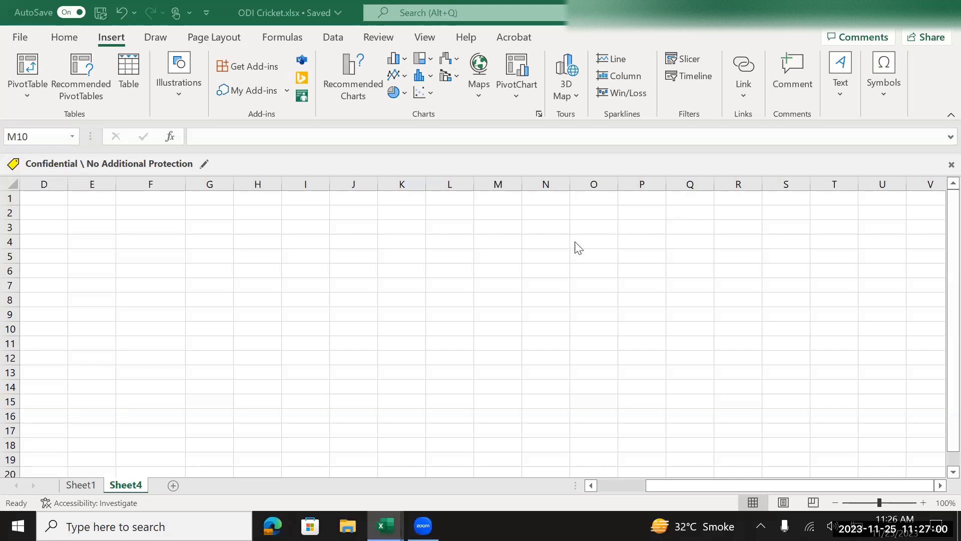
{"action": "left_click", "coordinate": [190, 280]}
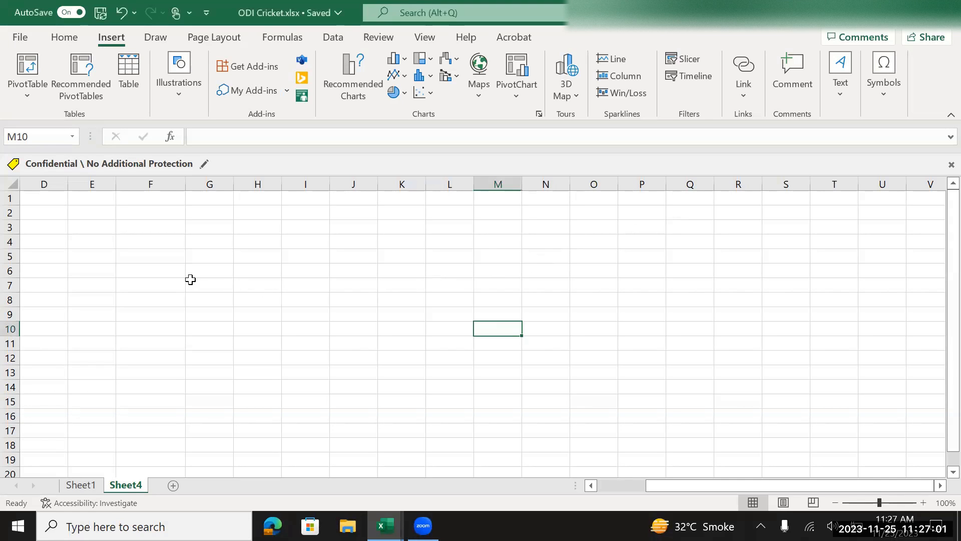
{"action": "left_click", "coordinate": [190, 261]}
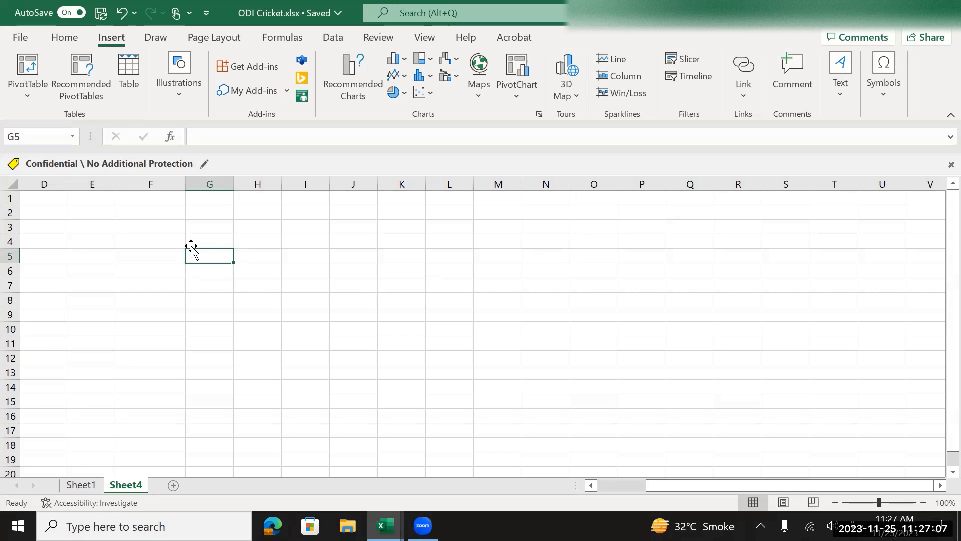
{"action": "left_click_drag", "start_coordinate": [168, 230], "coordinate": [194, 253]}
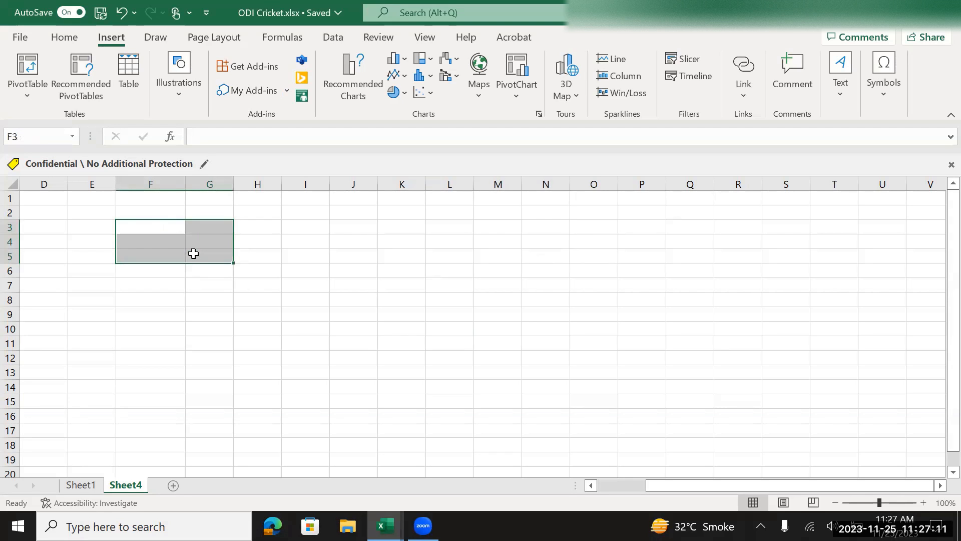
{"action": "left_click", "coordinate": [274, 238]}
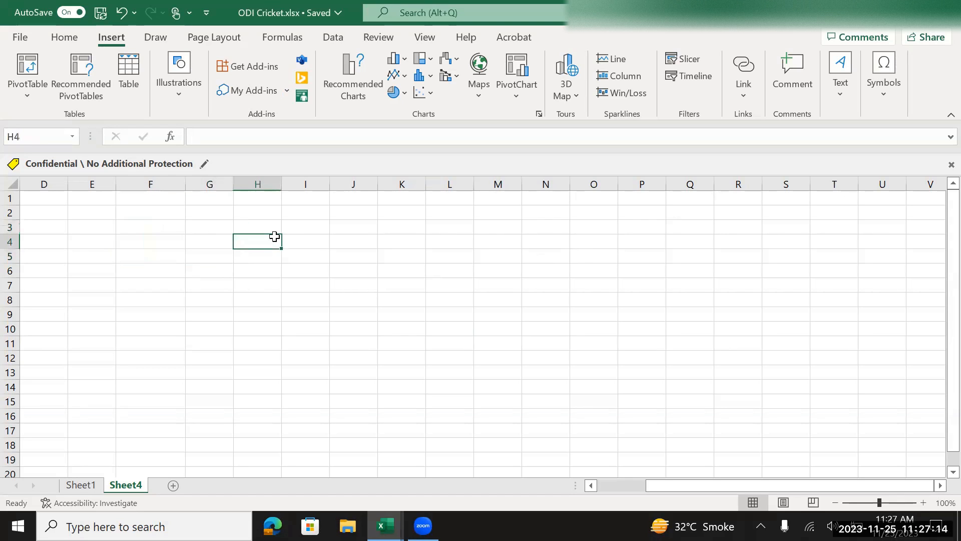
Step: Examine the Object insertion options for cell G4, showing both a new object and one from a file as icons, and leave without inserting
{"action": "left_click", "coordinate": [195, 240]}
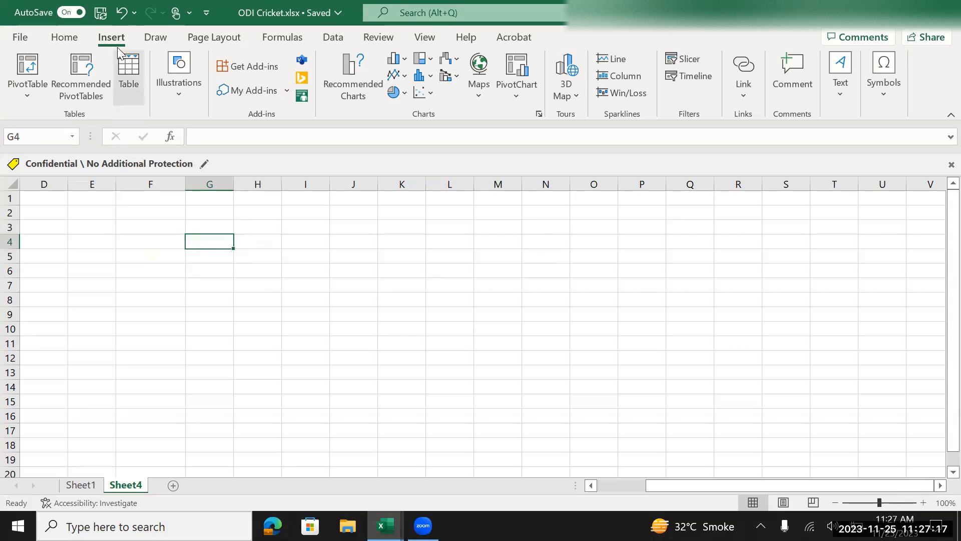
{"action": "left_click", "coordinate": [839, 95]}
{"action": "left_click", "coordinate": [934, 148]}
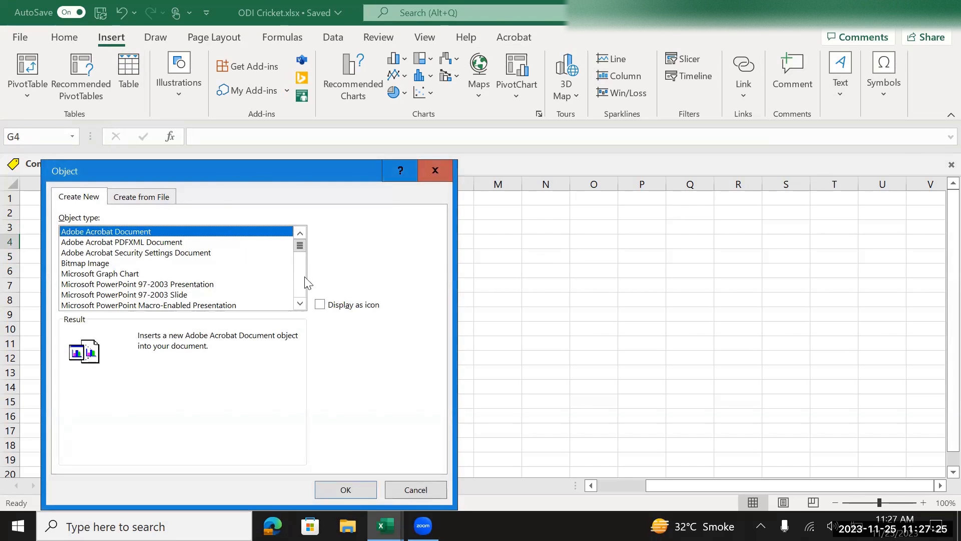
{"action": "left_click", "coordinate": [320, 305]}
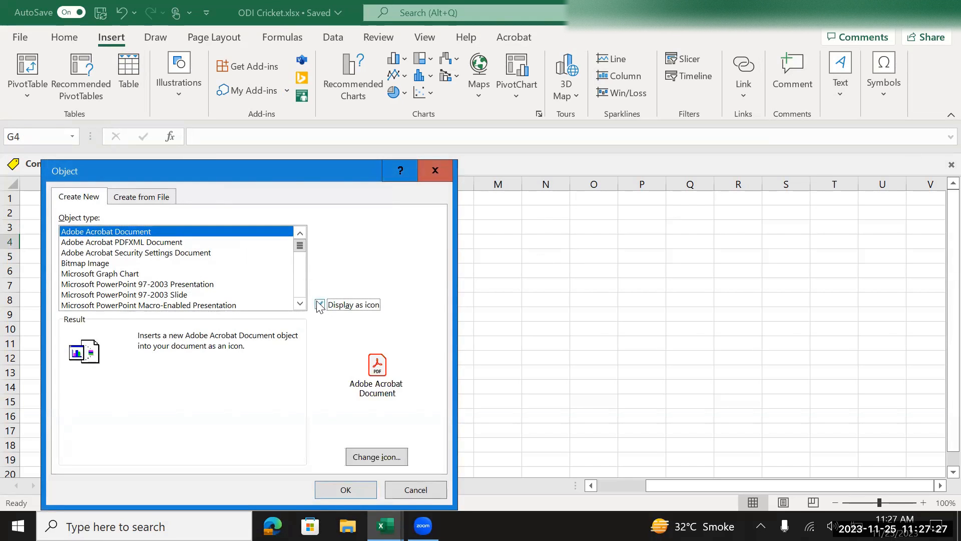
{"action": "left_click", "coordinate": [155, 197]}
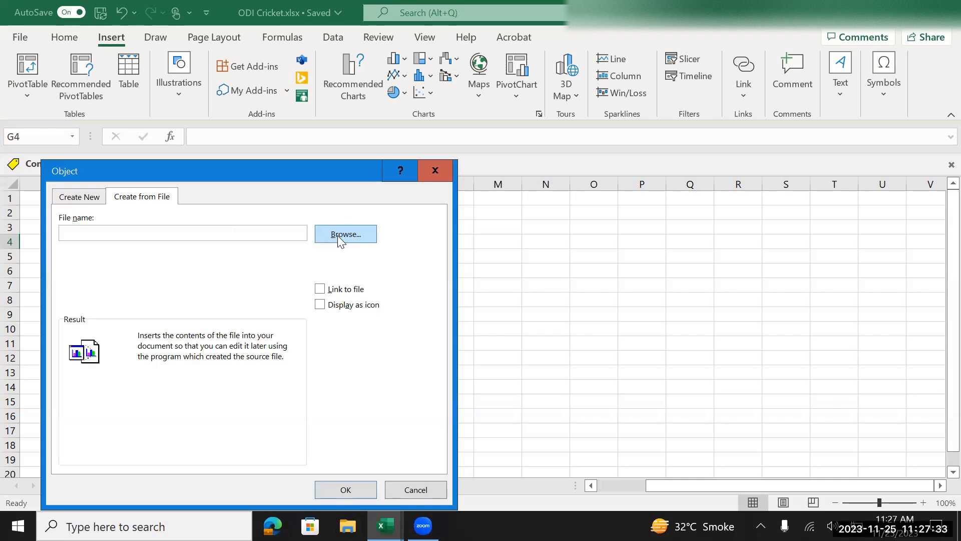
{"action": "left_click", "coordinate": [320, 305]}
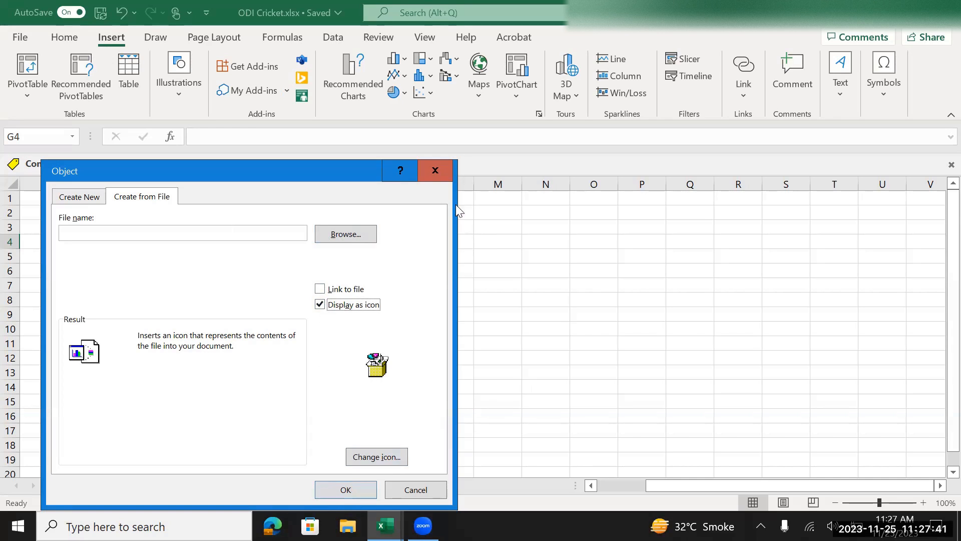
{"action": "left_click", "coordinate": [435, 171]}
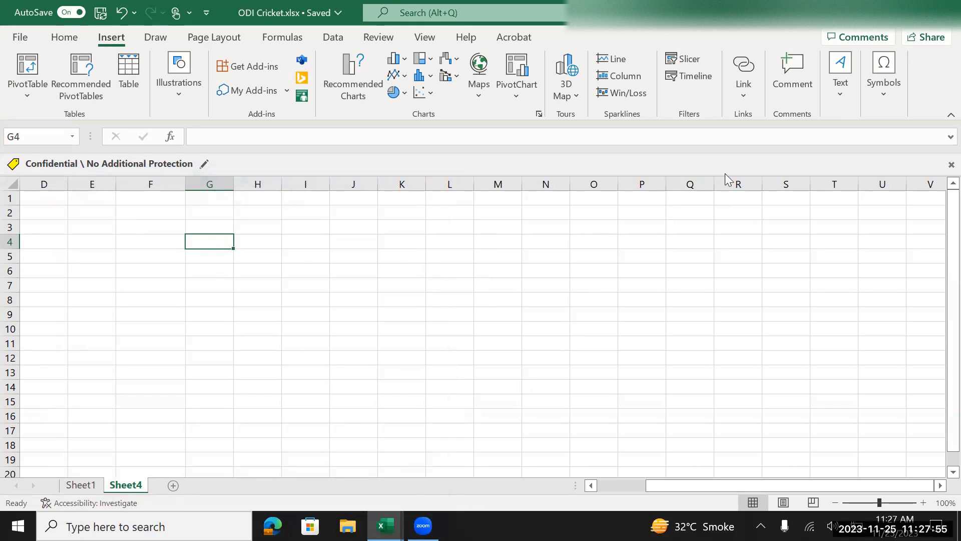
{"action": "left_click", "coordinate": [74, 40]}
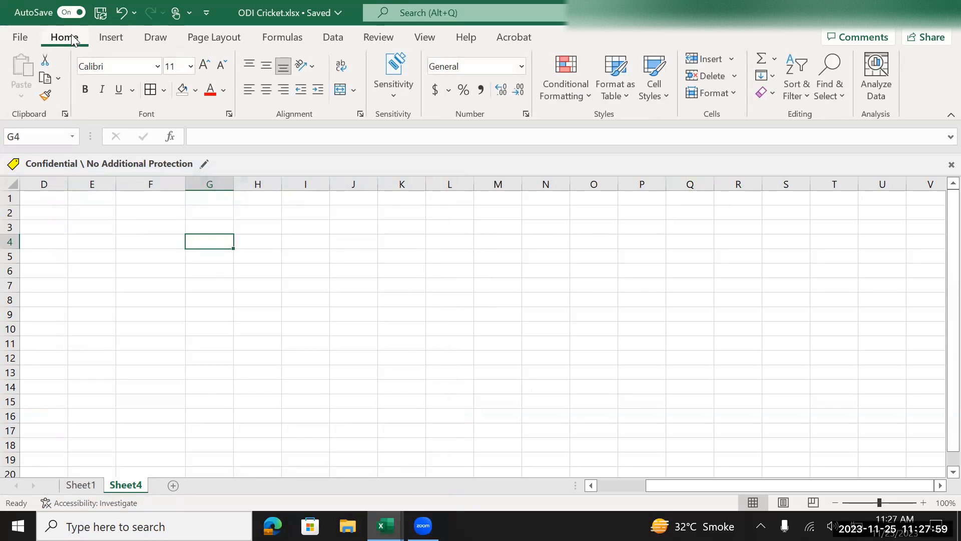